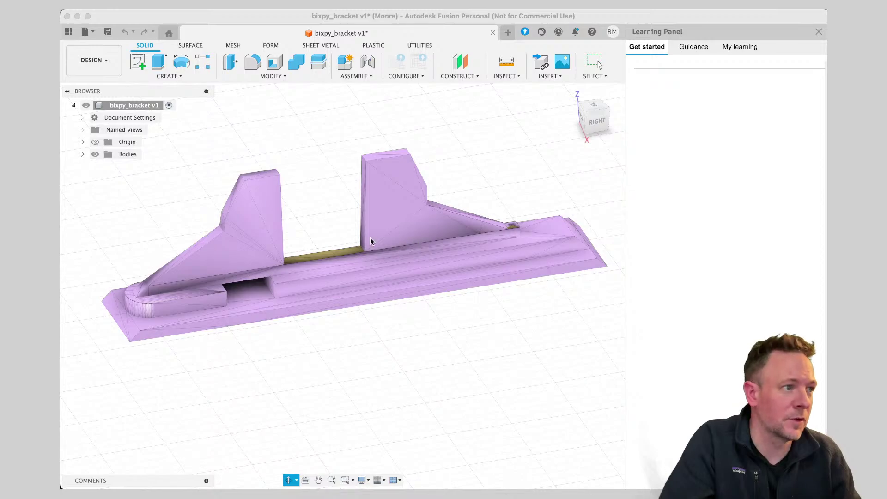
# Examine the bracket model's stepped base and two upright fins from several angles.
pyautogui.click(442, 245)
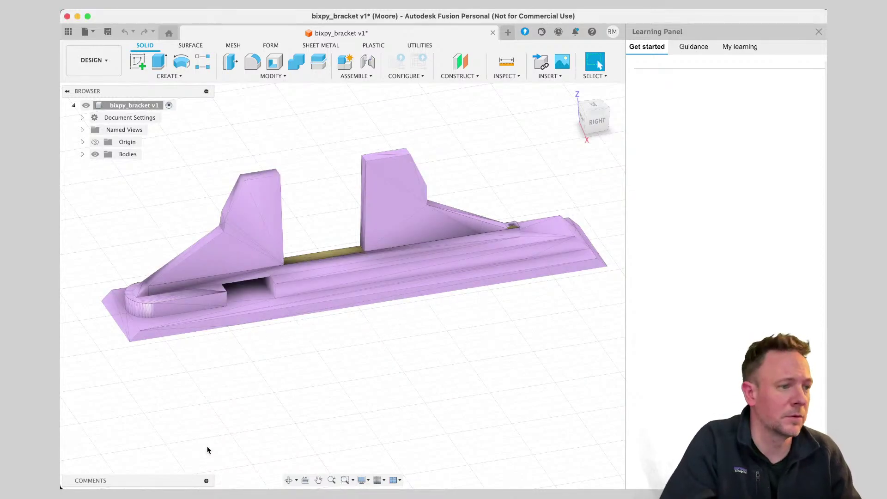
pyautogui.click(288, 482)
pyautogui.moveTo(246, 357)
pyautogui.mouseDown()
pyautogui.moveTo(436, 345)
pyautogui.moveTo(282, 346)
pyautogui.moveTo(397, 348)
pyautogui.moveTo(396, 364)
pyautogui.moveTo(310, 344)
pyautogui.moveTo(238, 339)
pyautogui.moveTo(227, 349)
pyautogui.moveTo(409, 347)
pyautogui.moveTo(285, 353)
pyautogui.moveTo(247, 340)
pyautogui.moveTo(274, 342)
pyautogui.moveTo(287, 358)
pyautogui.moveTo(251, 352)
pyautogui.moveTo(258, 360)
pyautogui.moveTo(307, 356)
pyautogui.moveTo(302, 343)
pyautogui.moveTo(242, 333)
pyautogui.moveTo(259, 332)
pyautogui.moveTo(254, 343)
pyautogui.mouseUp()
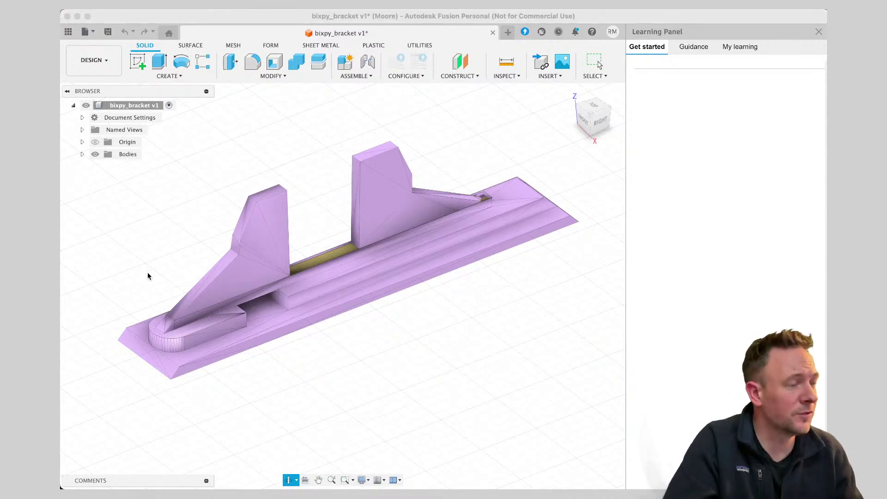
pyautogui.click(272, 296)
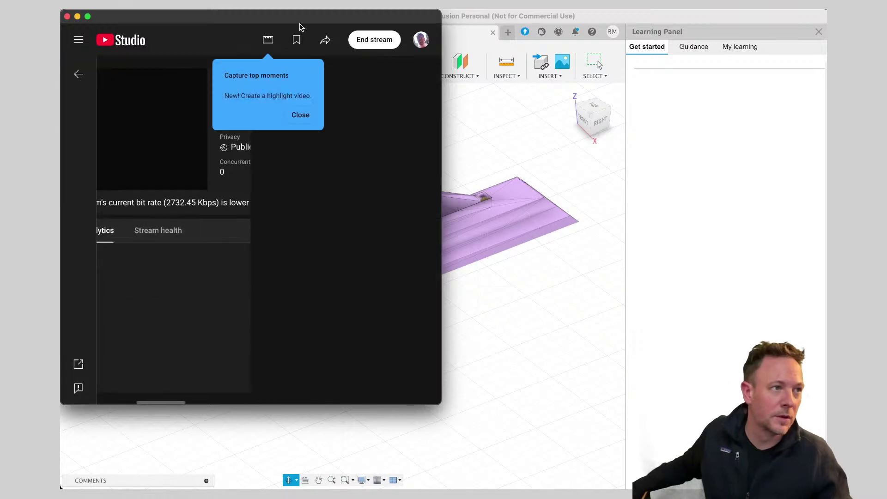
pyautogui.moveTo(209, 24); pyautogui.dragTo(0, 42)
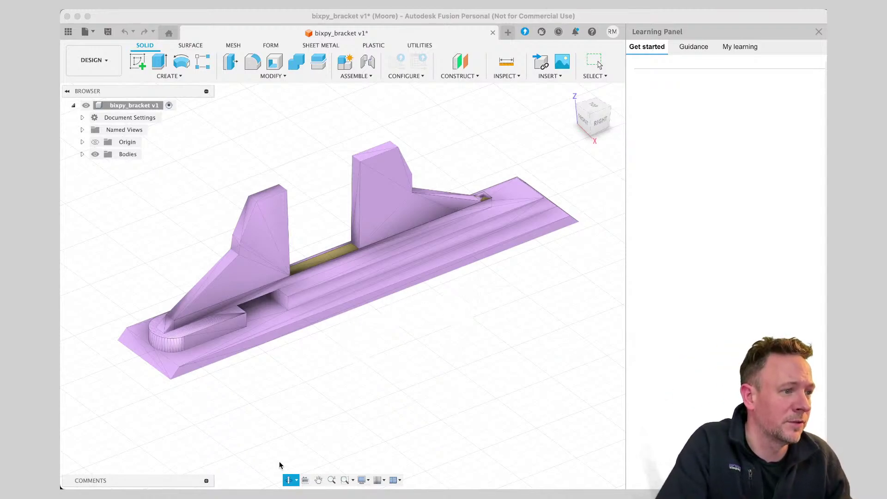
pyautogui.keyDown('shift'); pyautogui.moveTo(306, 416); pyautogui.dragTo(286, 377, button='middle'); pyautogui.keyUp('shift')
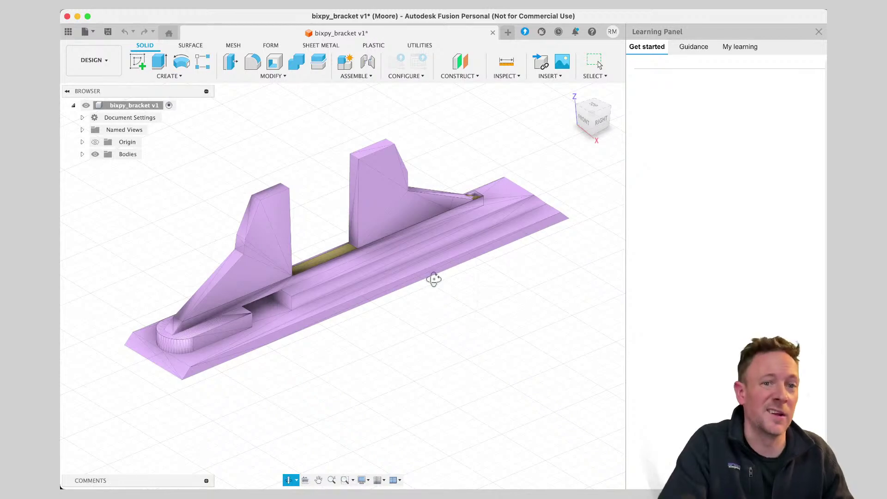
pyautogui.moveTo(476, 266); pyautogui.dragTo(502, 262)
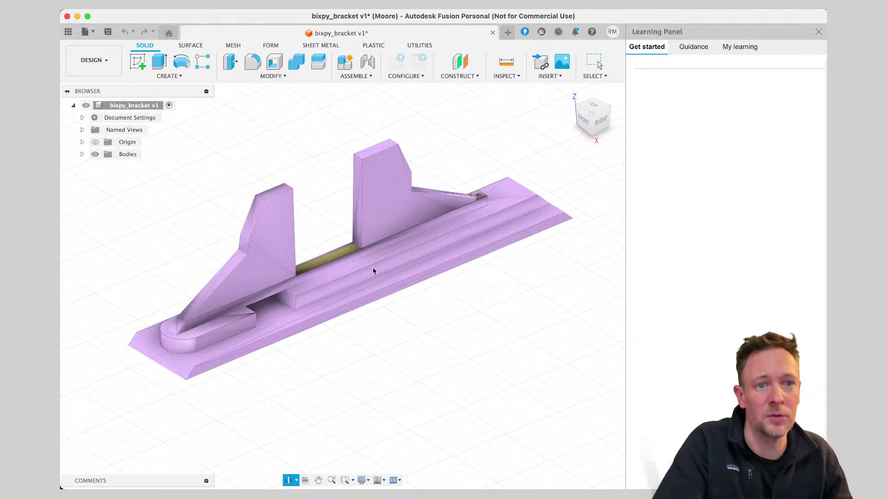
pyautogui.moveTo(499, 168); pyautogui.dragTo(508, 164, button='middle')
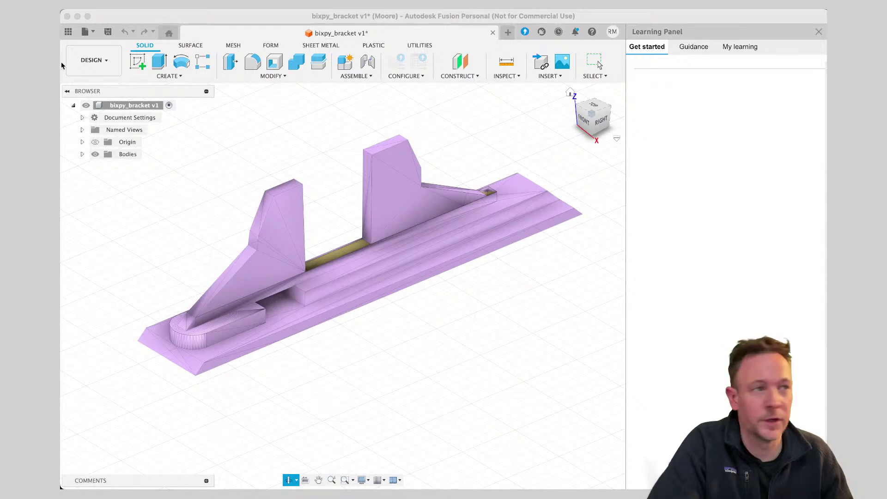
# Create a new blank design and look straight down on it in the top view.
pyautogui.click(128, 16)
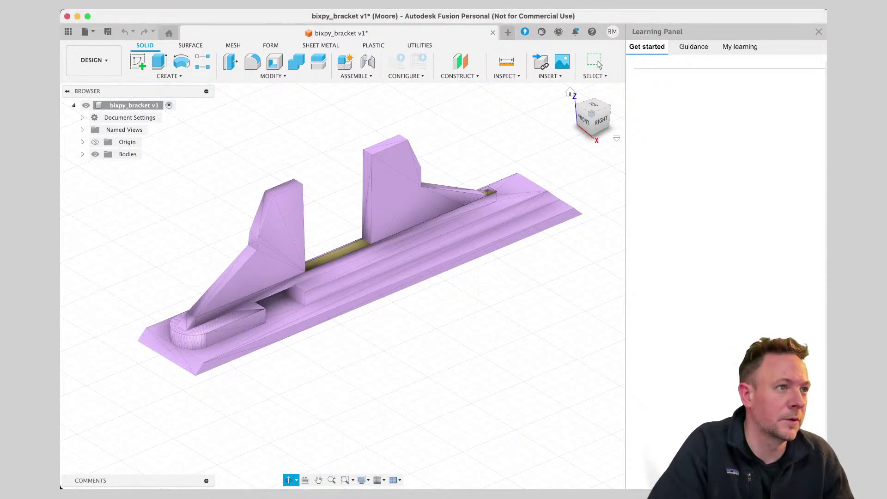
pyautogui.click(127, 5)
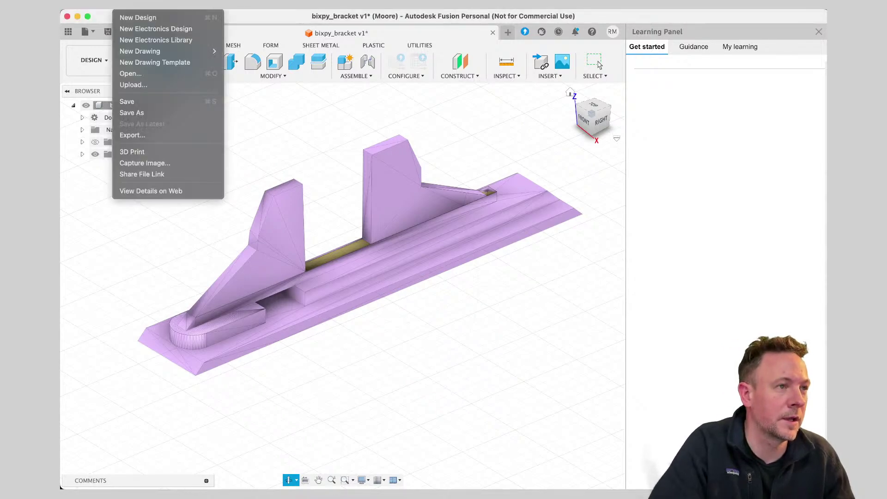
pyautogui.click(146, 19)
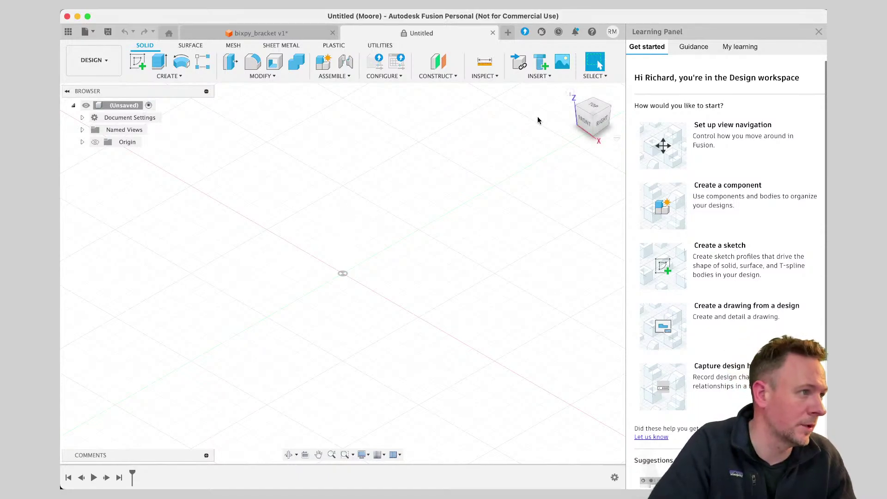
pyautogui.click(594, 108)
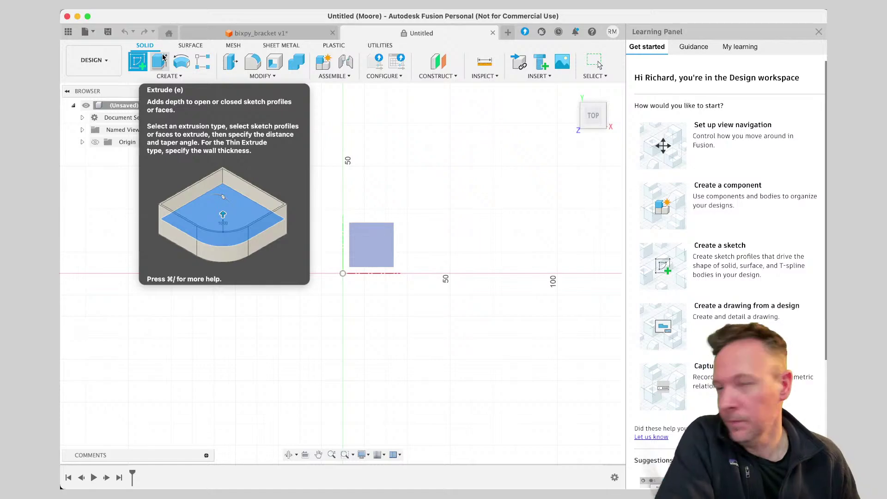
# Create a cylinder on the horizontal origin plane as a new body, 90 mm in diameter and 10 mm high.
pyautogui.click(169, 76)
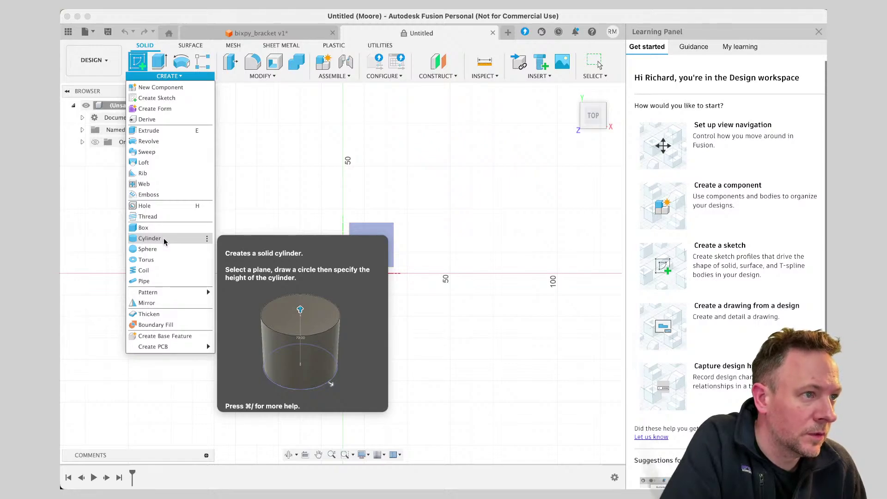
pyautogui.click(240, 240)
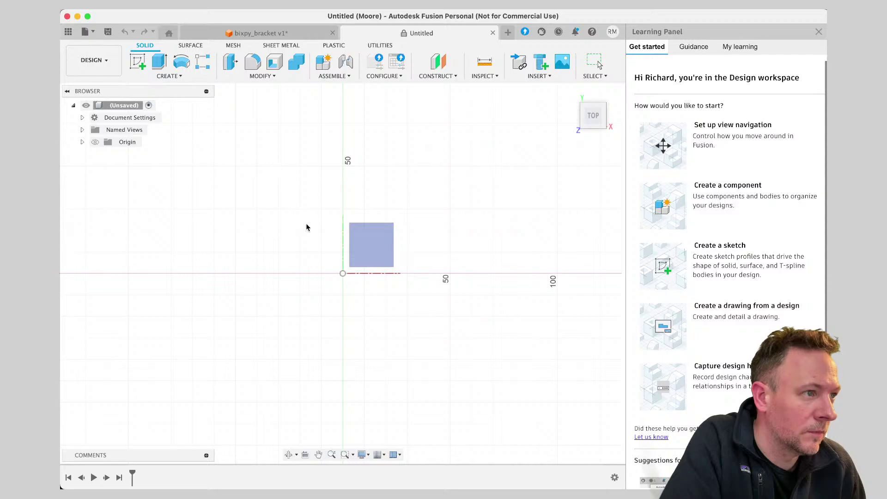
pyautogui.click(259, 176)
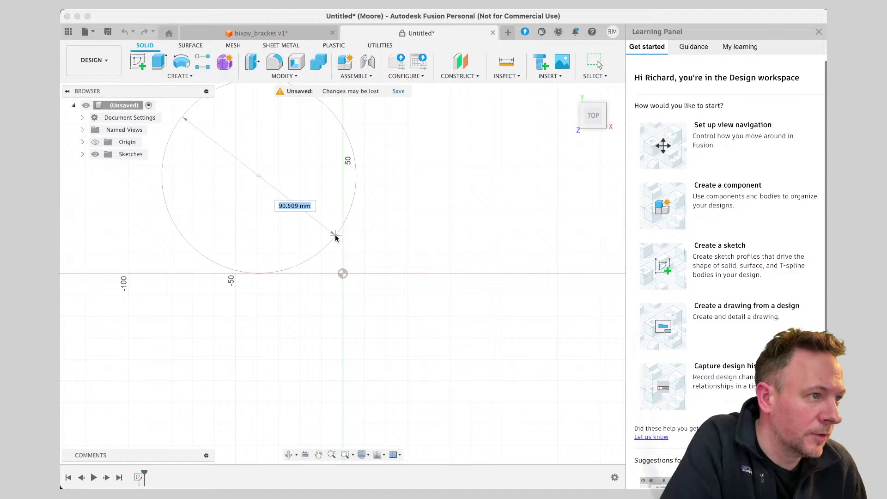
pyautogui.scroll(1, 335, 239)
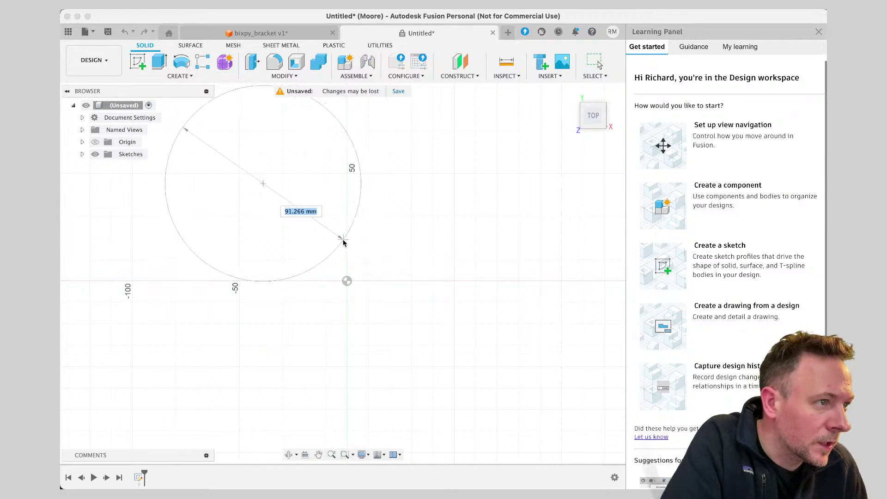
pyautogui.click(342, 240)
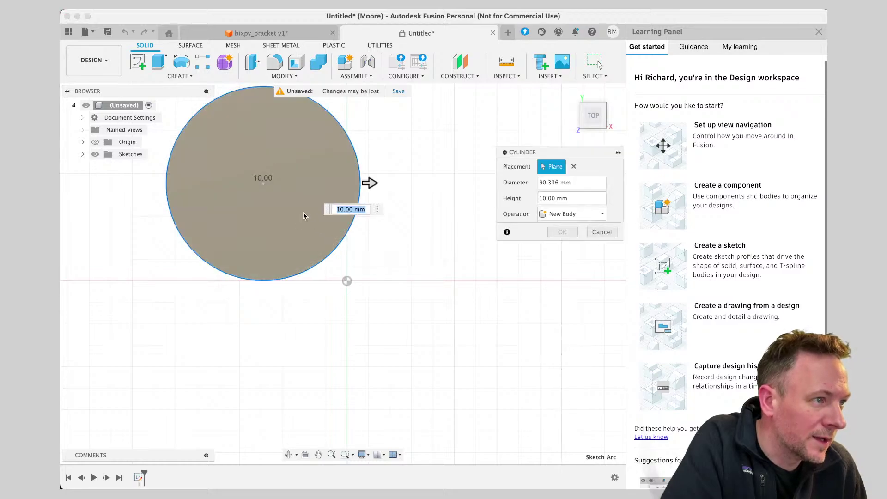
pyautogui.click(564, 183)
pyautogui.write('9')
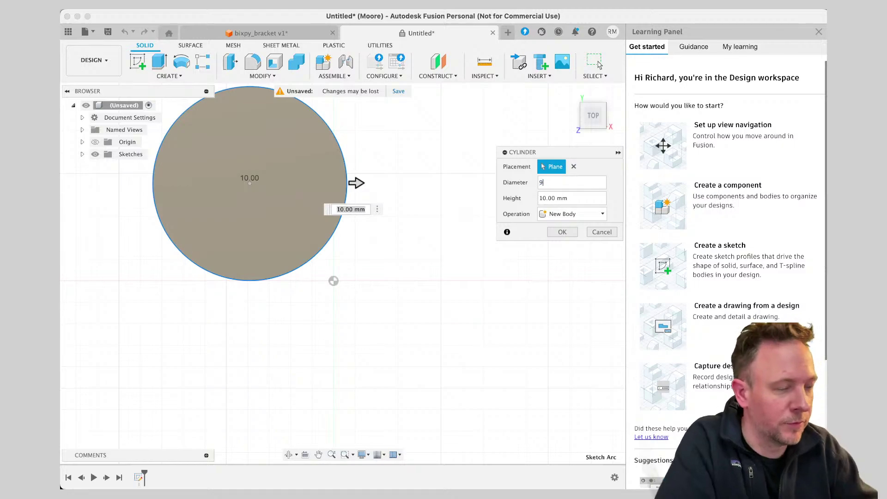
pyautogui.write('0')
pyautogui.press('Return')
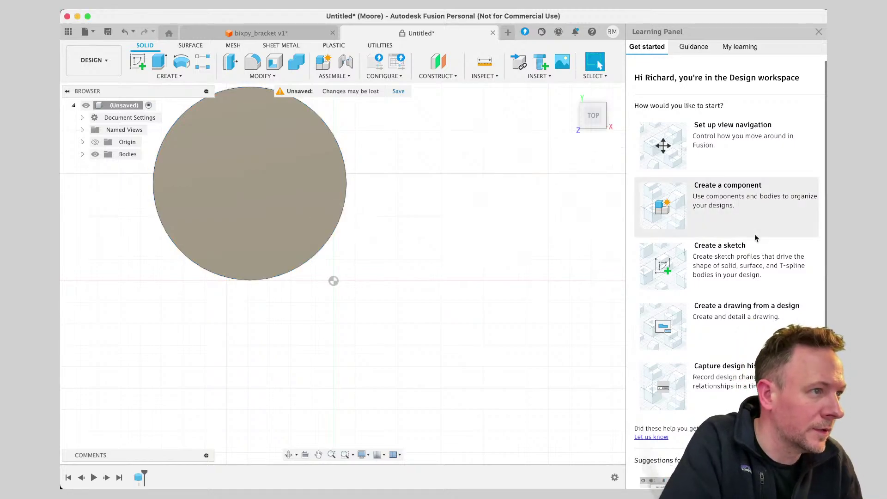
pyautogui.click(297, 166)
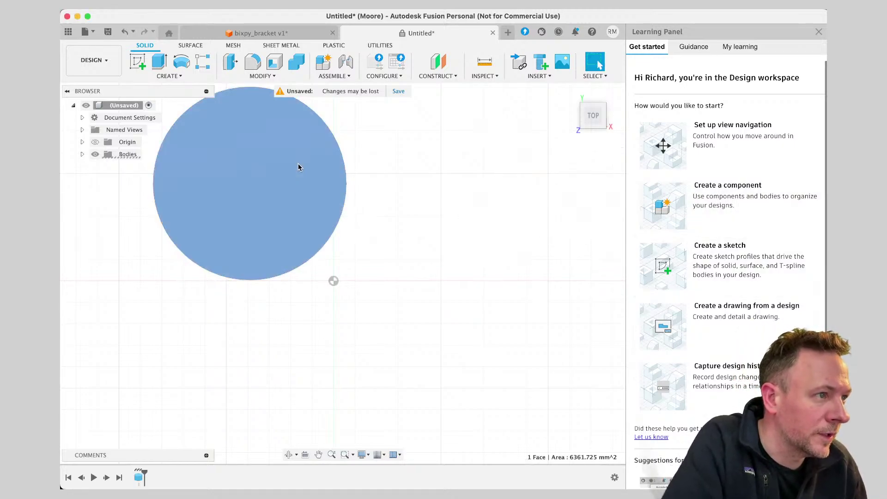
pyautogui.click(336, 191)
pyautogui.press('h')
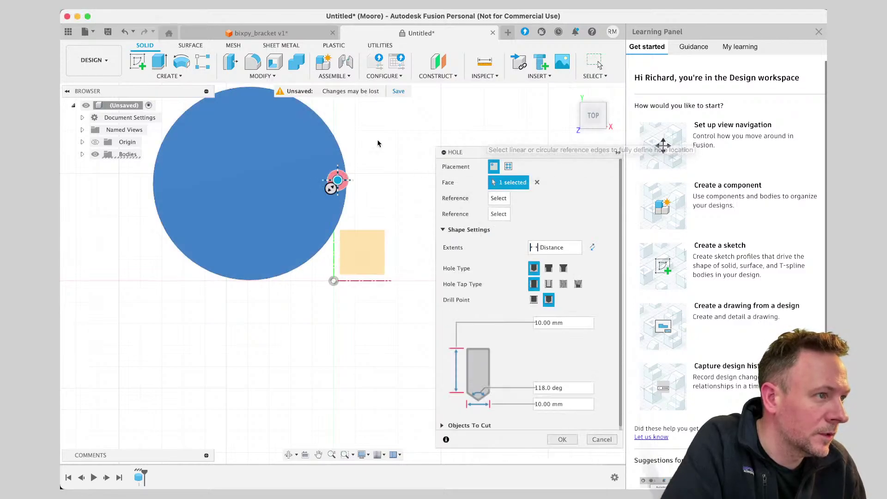
pyautogui.click(443, 152)
pyautogui.press('Escape')
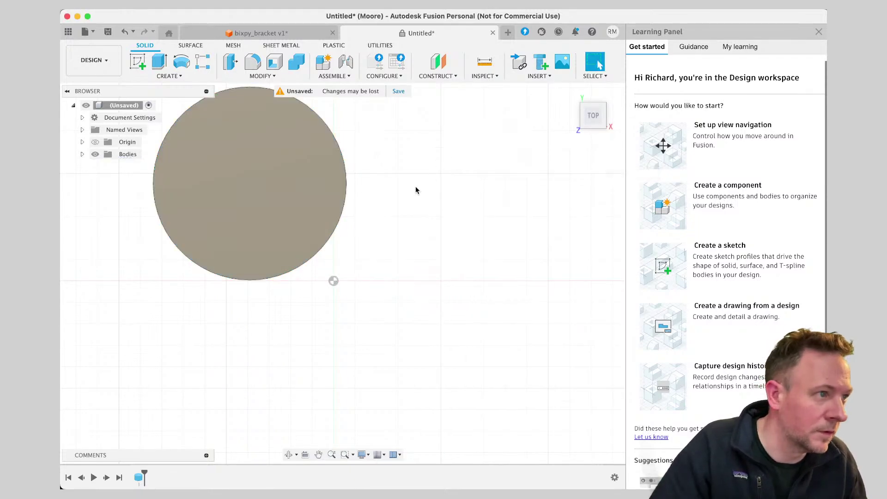
# Open the cylinder feature for editing from its top face.
pyautogui.click(319, 454)
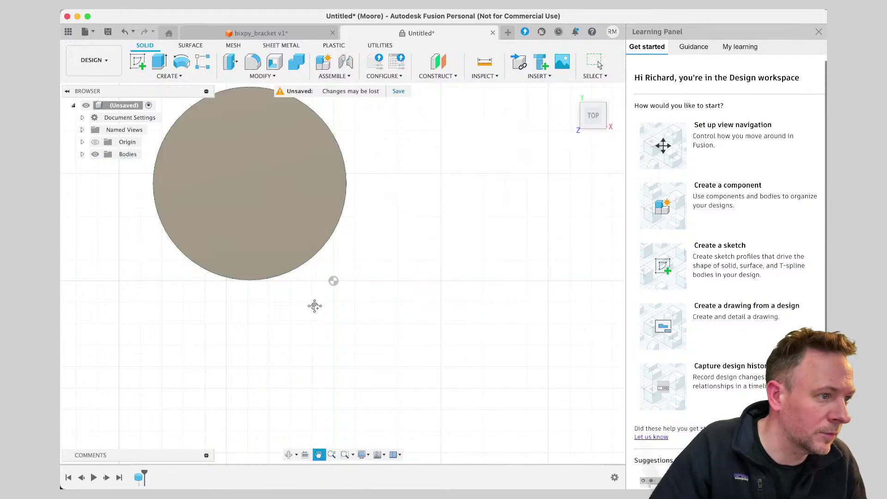
pyautogui.moveTo(314, 306); pyautogui.dragTo(439, 396)
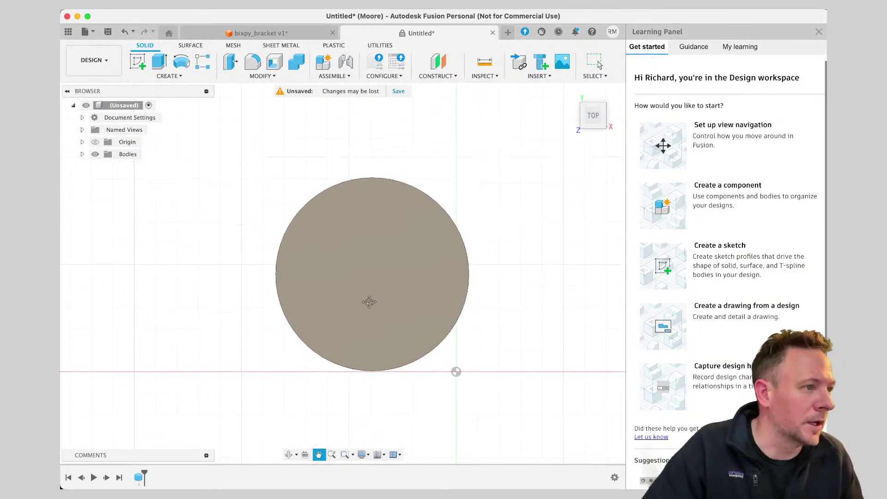
pyautogui.press('Escape')
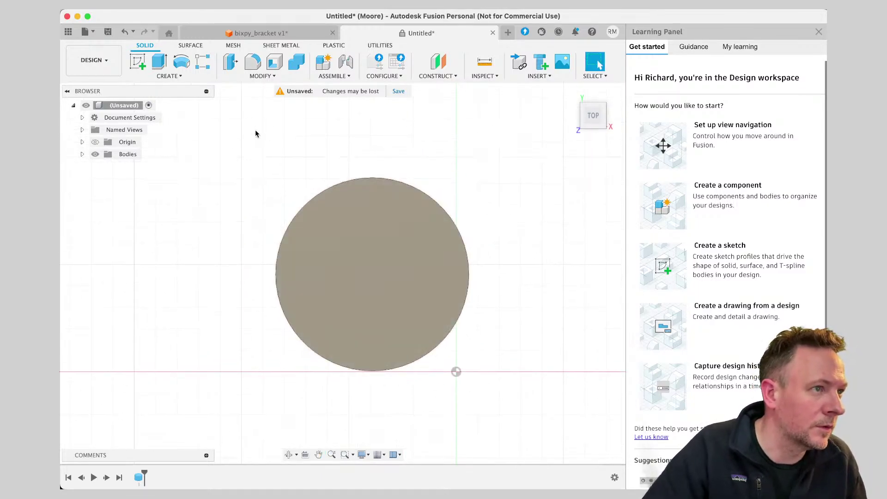
pyautogui.scroll(-1, 353, 198)
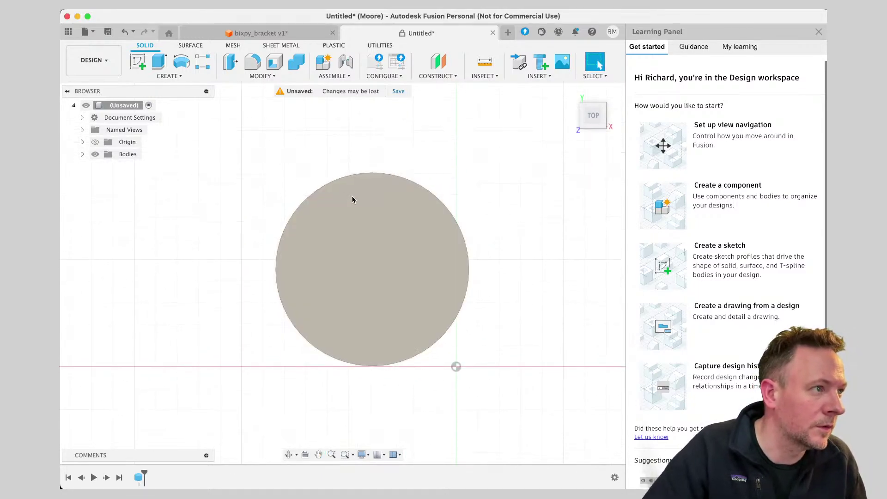
pyautogui.click(348, 267)
pyautogui.scroll(2, 402, 258)
pyautogui.rightClick(376, 305)
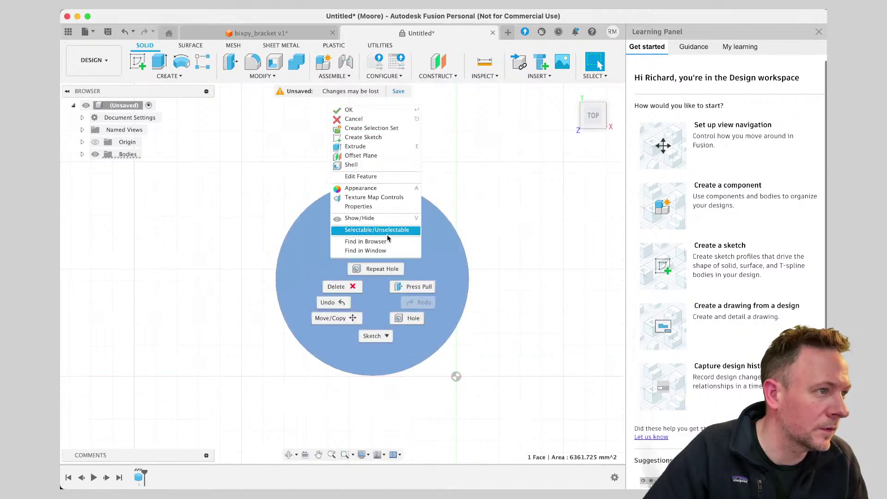
pyautogui.click(385, 177)
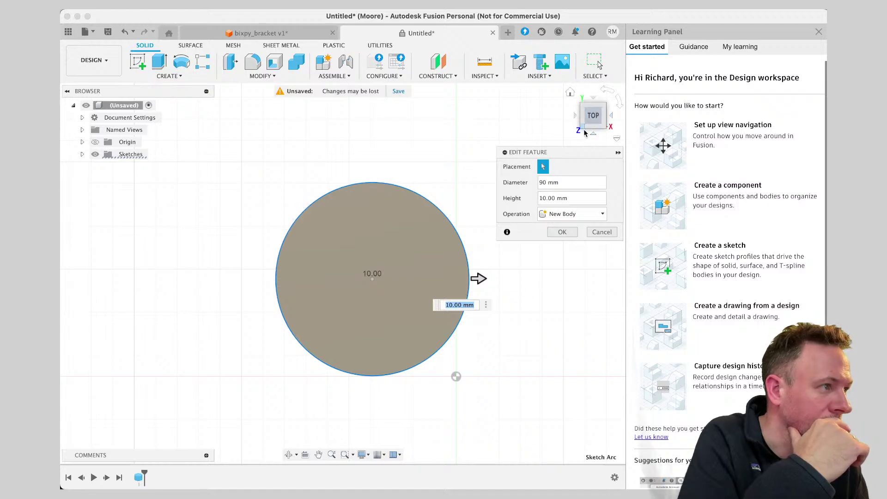
# Deny the accessibility access request and return the model to the top view.
pyautogui.moveTo(590, 127)
pyautogui.mouseDown()
pyautogui.moveTo(596, 83)
pyautogui.moveTo(591, 113)
pyautogui.mouseUp()
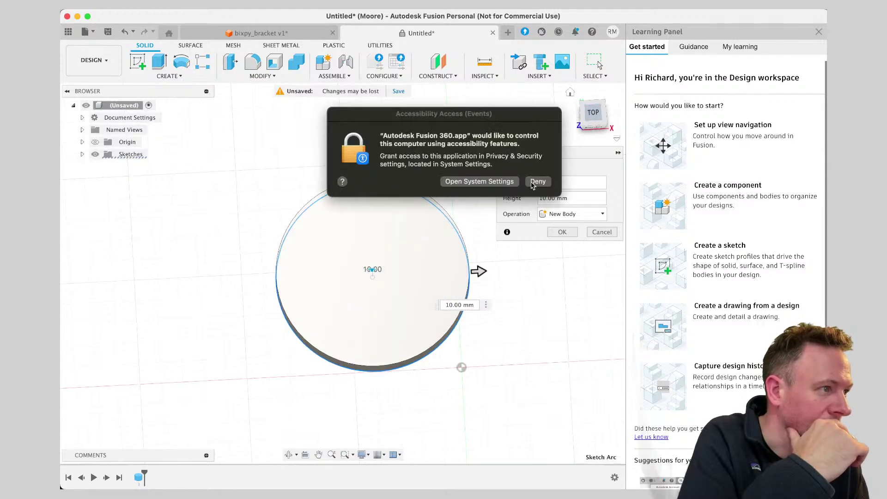
pyautogui.click(538, 181)
pyautogui.click(591, 111)
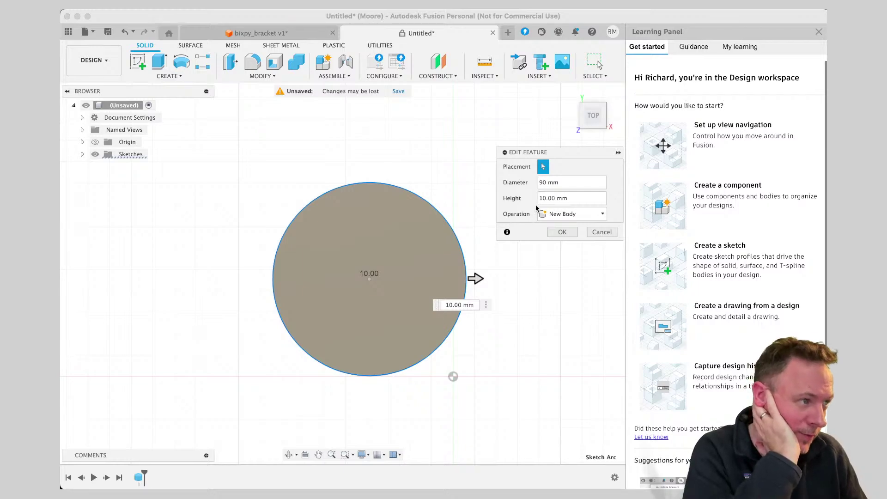
# Set the cylinder's diameter to 85 mm.
pyautogui.click(552, 183)
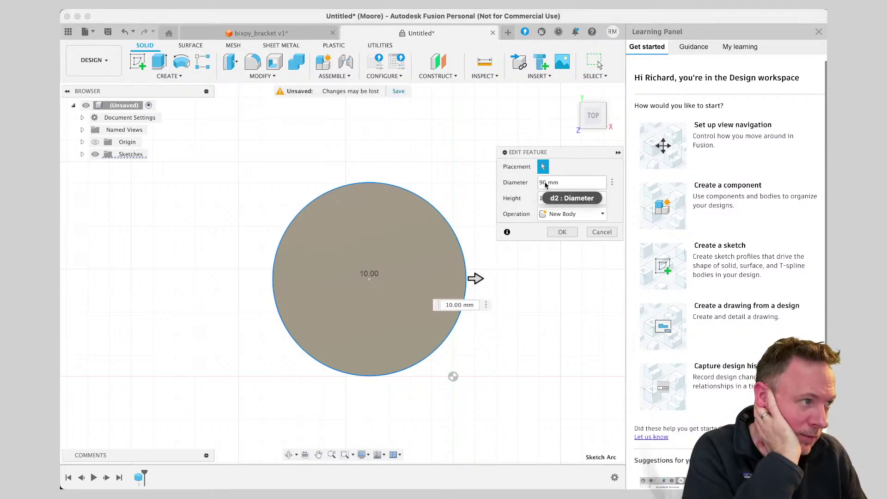
pyautogui.doubleClick(545, 183)
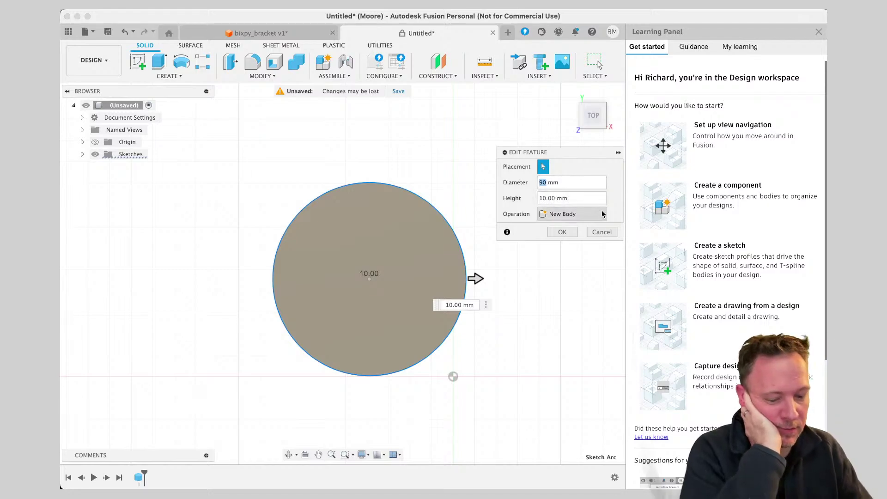
pyautogui.write('85')
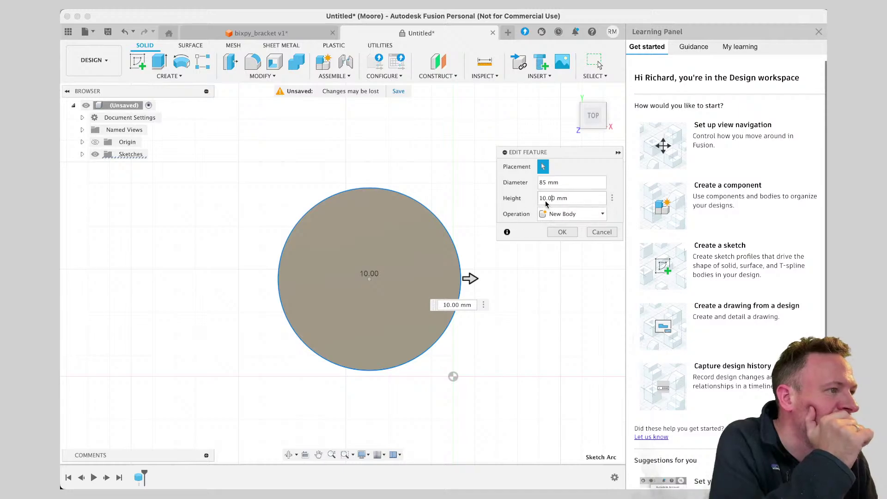
# Set the cylinder's diameter to 105 mm.
pyautogui.hscroll(-2, 427, 260)
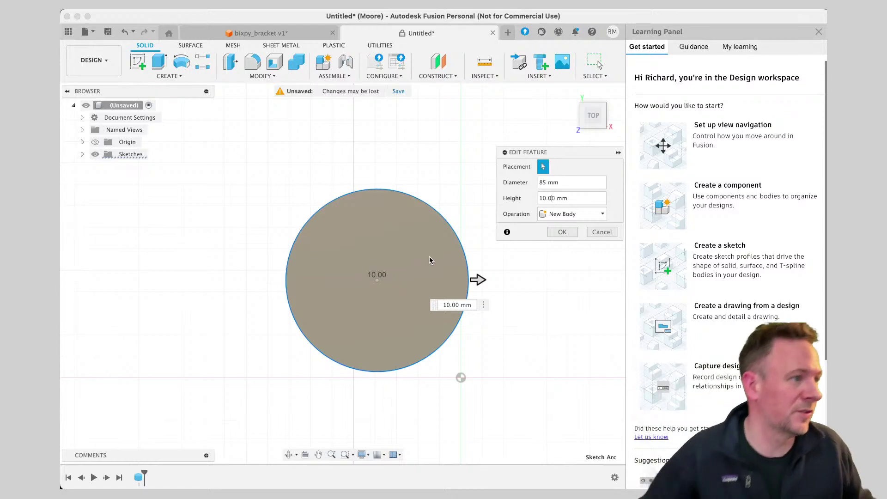
pyautogui.click(549, 183)
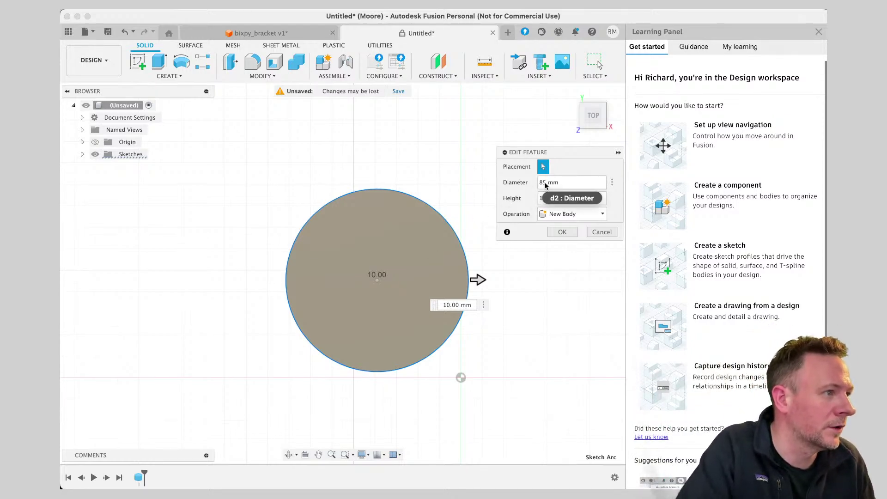
pyautogui.write('10')
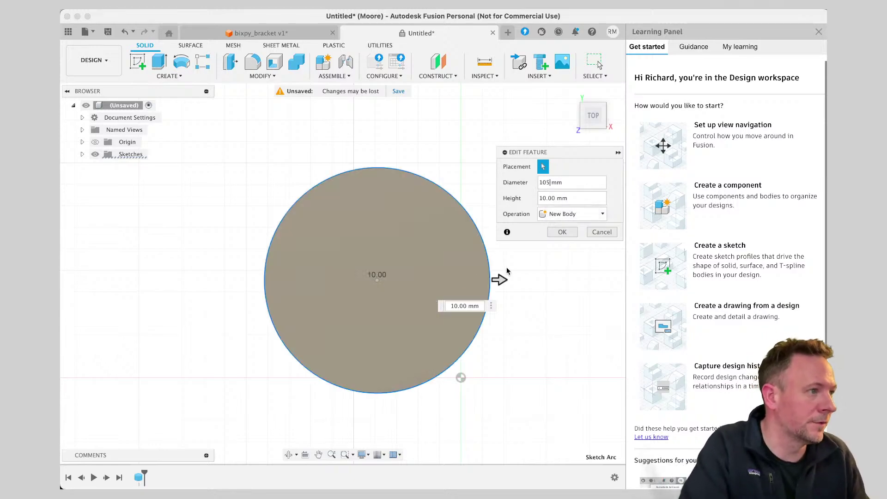
# Draw a second cylinder about 73 mm in diameter on the disc's top face, starting near the disc's centre.
pyautogui.moveTo(521, 316); pyautogui.dragTo(531, 317, button='middle')
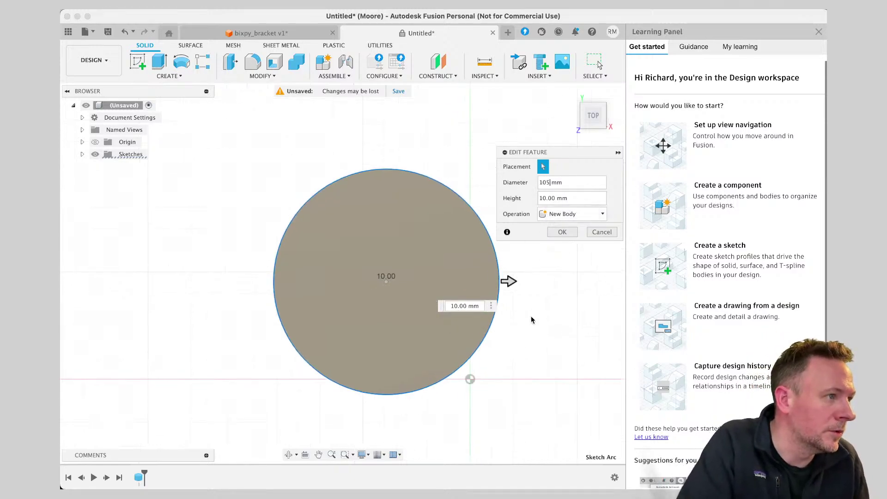
pyautogui.scroll(-1, 560, 315)
pyautogui.click(548, 307)
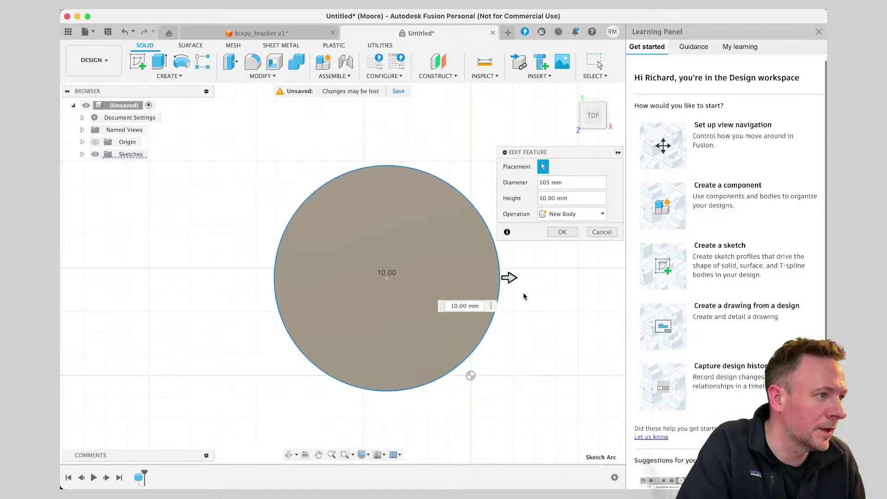
pyautogui.scroll(1, 398, 219)
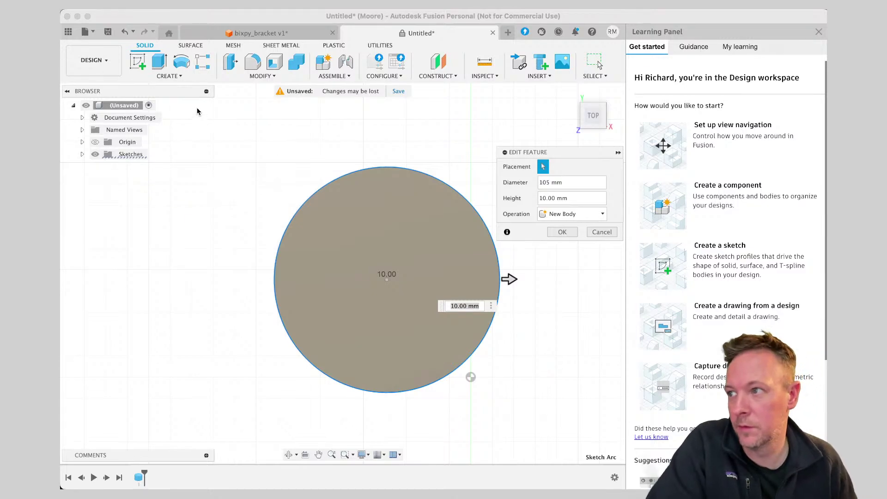
pyautogui.click(169, 76)
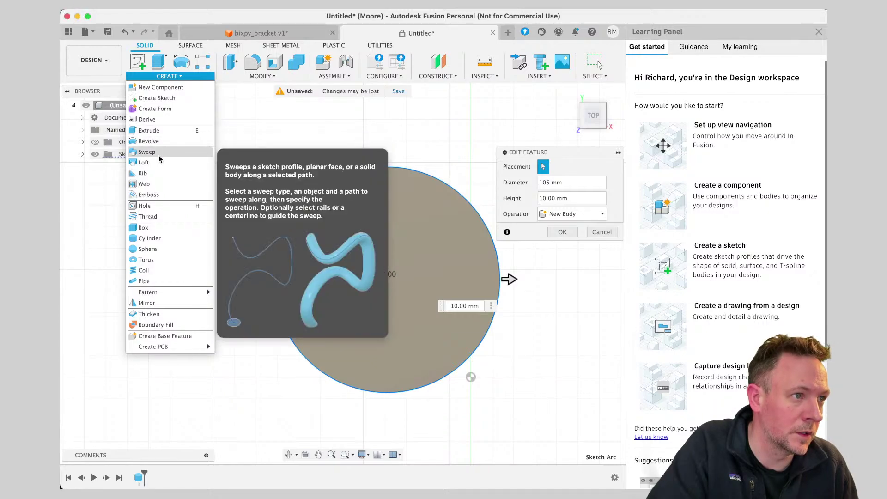
pyautogui.click(152, 239)
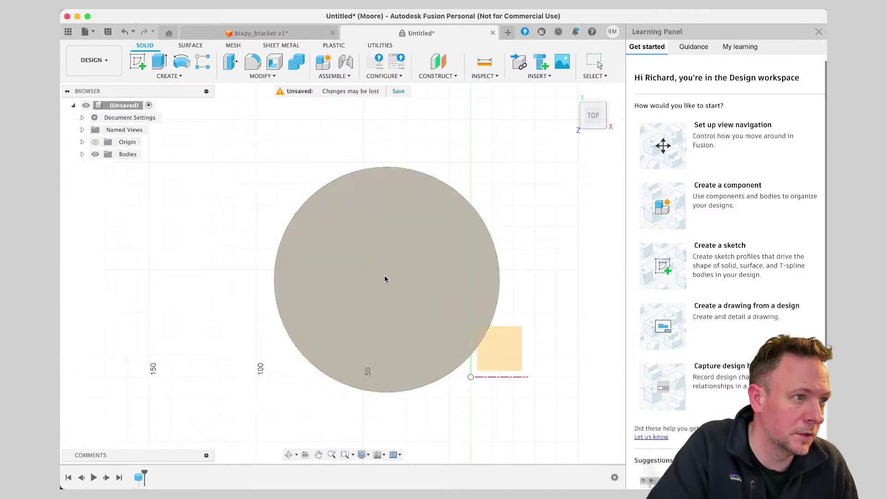
pyautogui.click(385, 279)
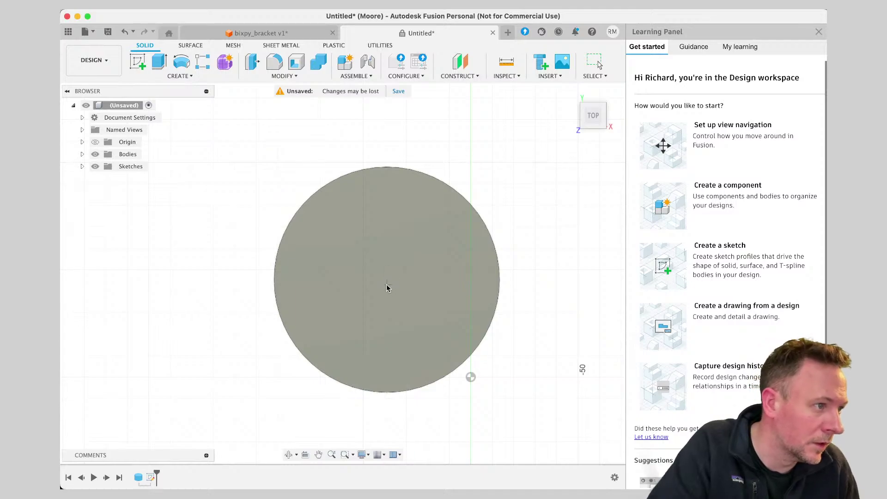
pyautogui.click(387, 284)
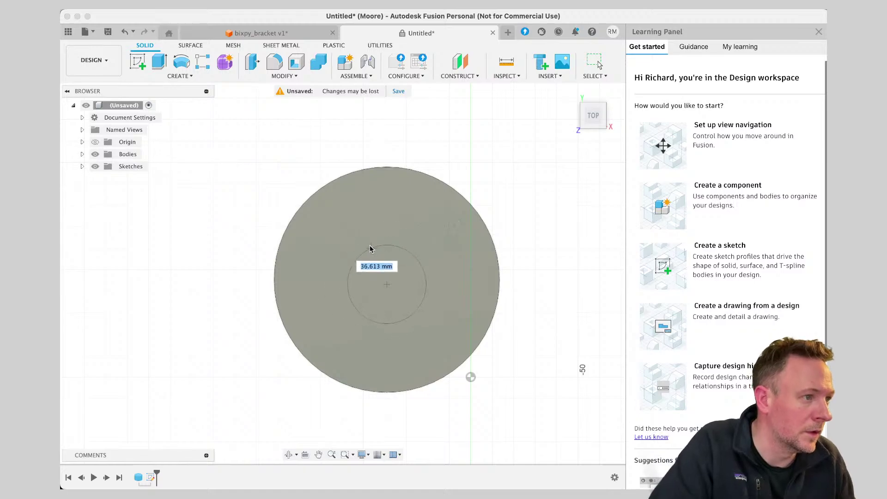
pyautogui.click(370, 209)
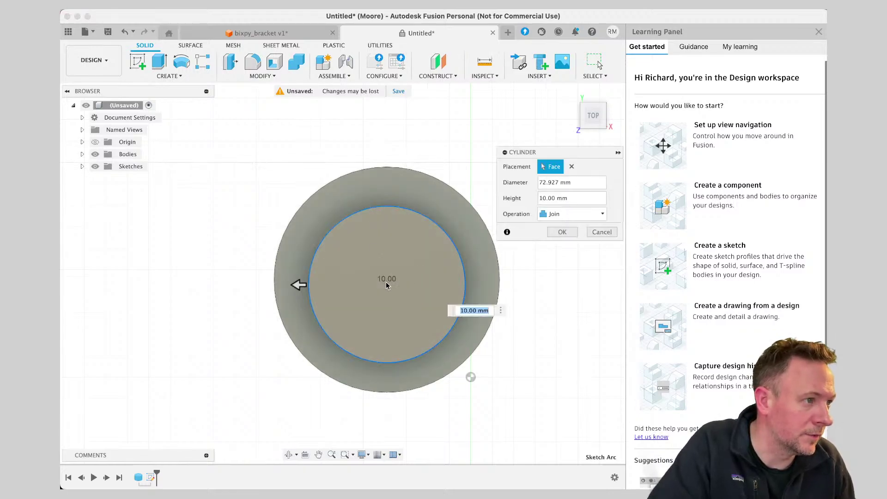
# Cut the second cylinder 10 mm down into the disc with a diameter of 85 mm.
pyautogui.moveTo(386, 282); pyautogui.dragTo(389, 275)
pyautogui.click(553, 183)
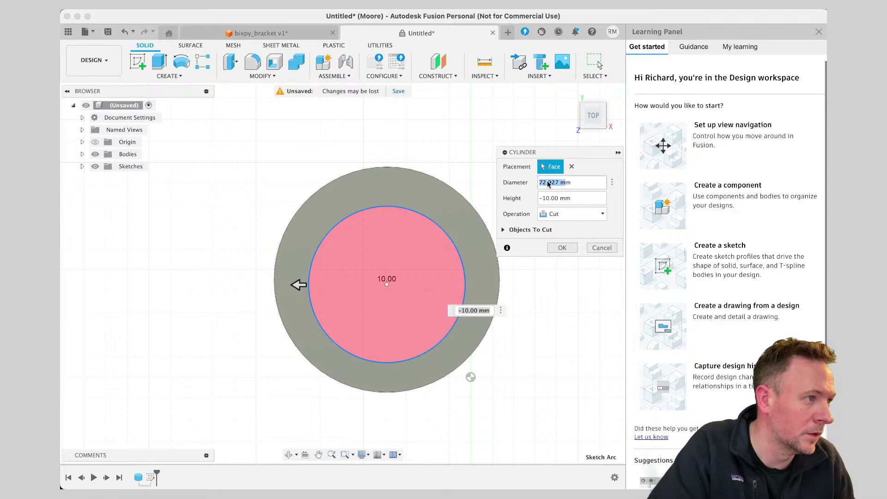
pyautogui.moveTo(568, 183); pyautogui.dragTo(502, 181)
pyautogui.click(552, 184)
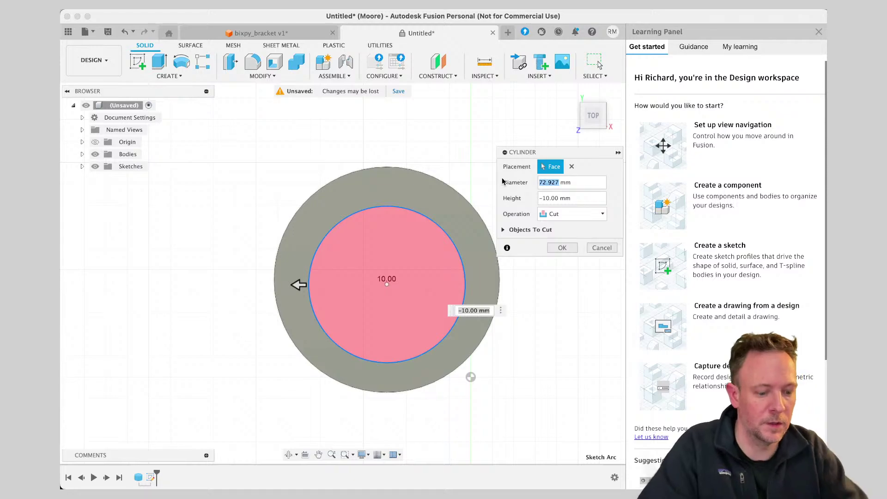
pyautogui.write('85')
pyautogui.write('mm')
pyautogui.press('BackSpace')
pyautogui.press('BackSpace')
pyautogui.press('BackSpace')
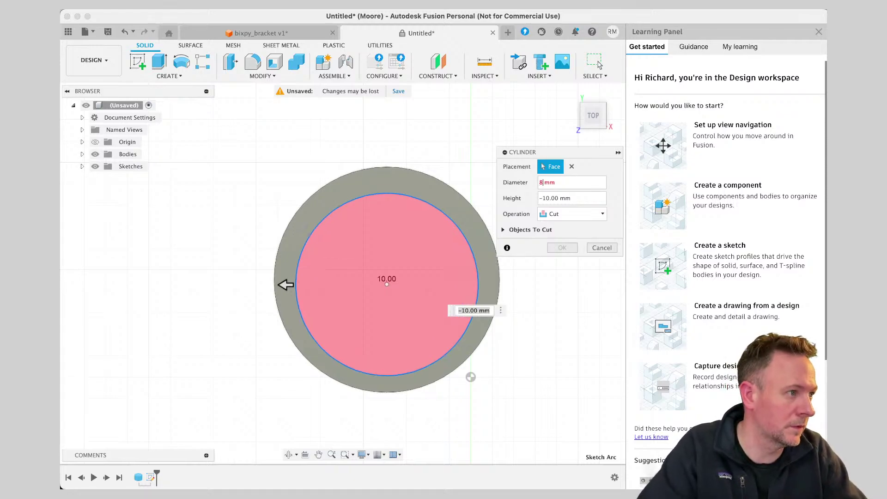
pyautogui.write('0')
pyautogui.press('Return')
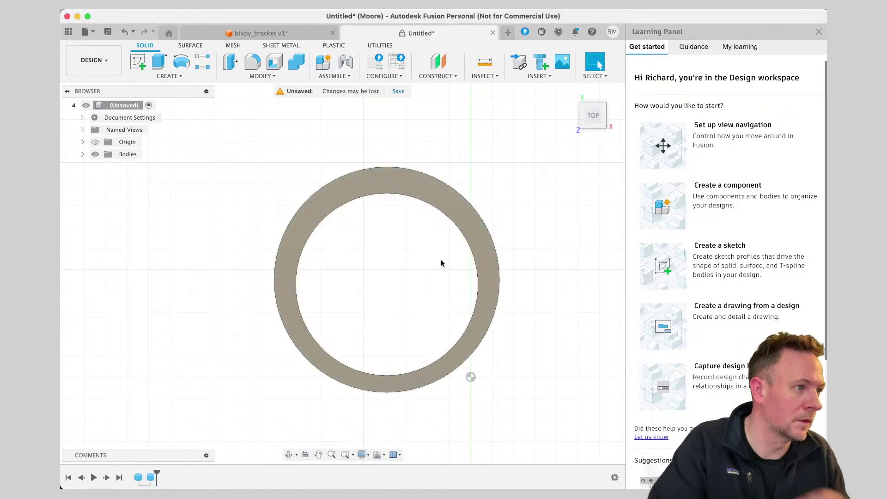
# Undo the cylindrical cut through the disc.
pyautogui.click(367, 194)
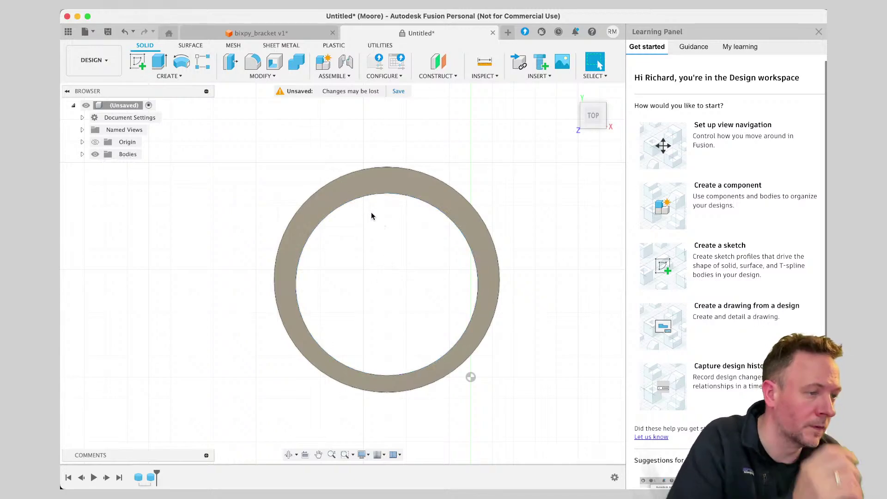
pyautogui.press('super+z')
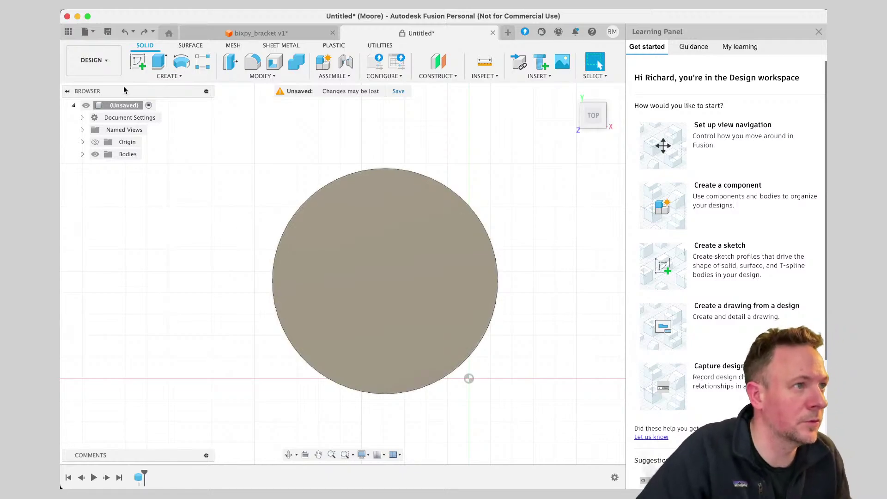
pyautogui.click(350, 258)
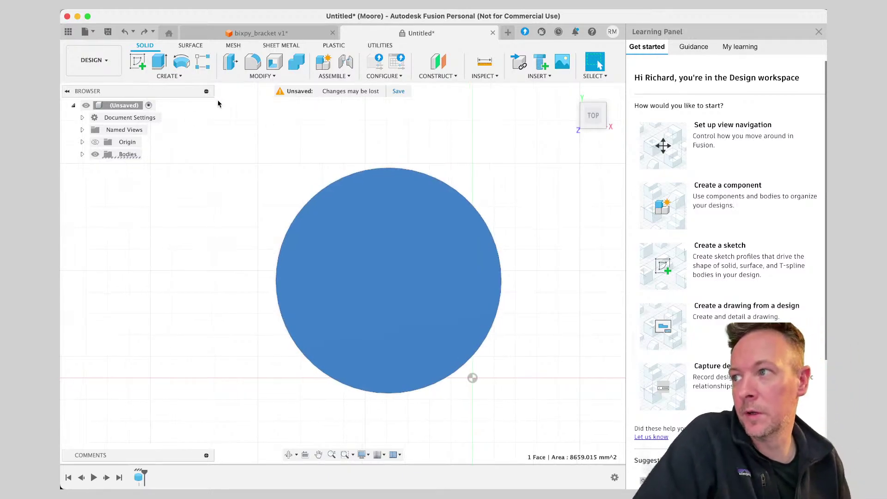
pyautogui.click(169, 75)
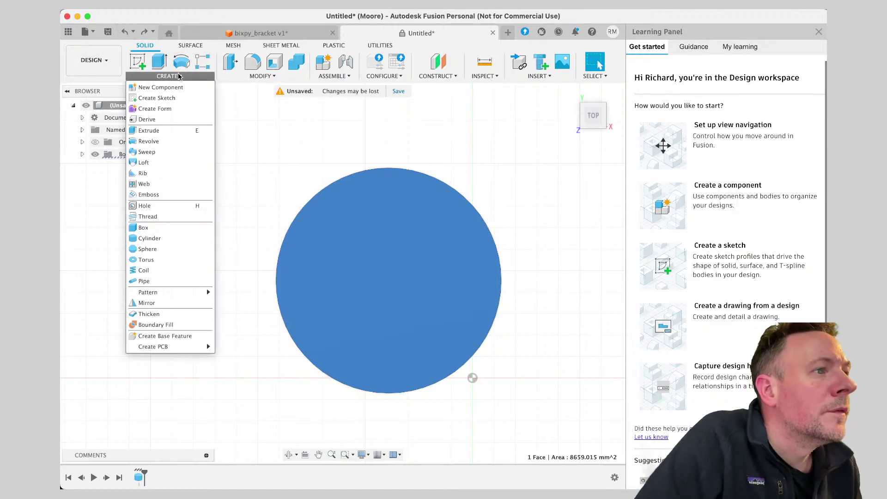
pyautogui.click(160, 238)
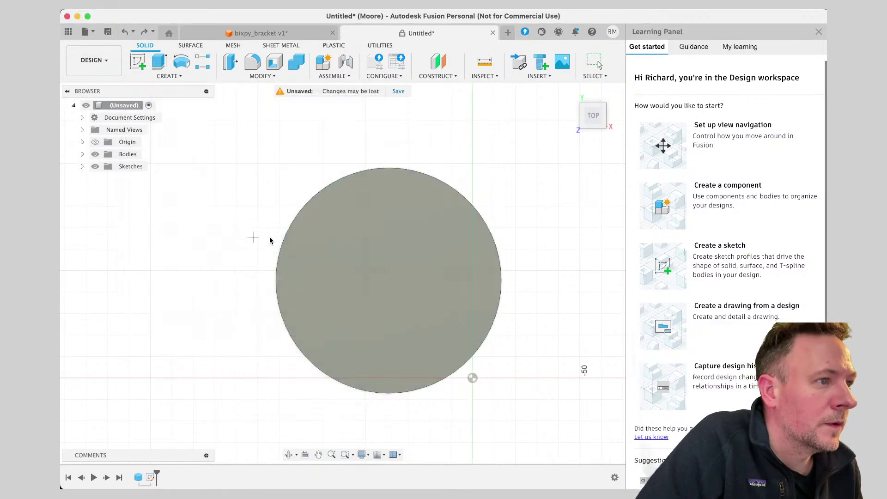
pyautogui.click(333, 206)
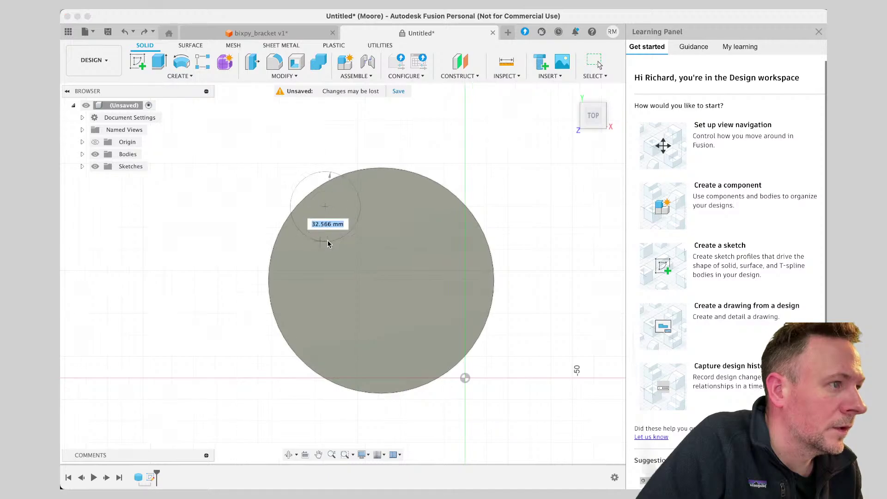
pyautogui.press('Escape')
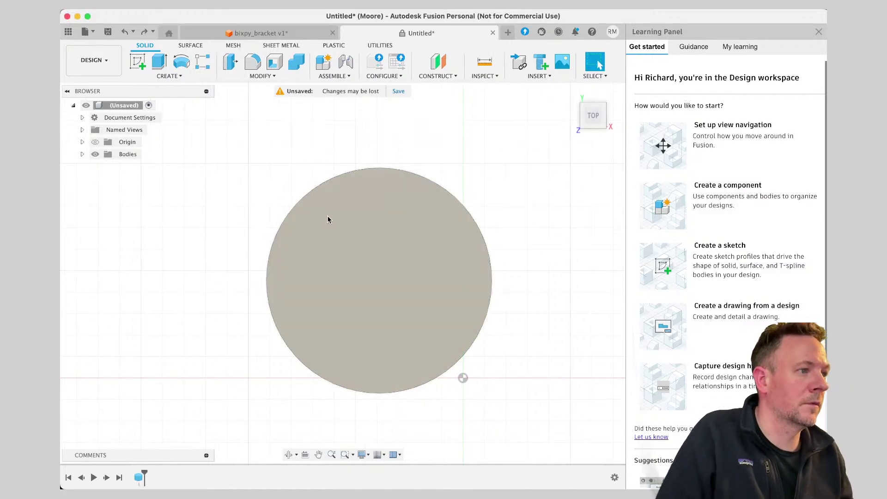
# Try to delete the disc's top face, check the error details, and retry the deletion.
pyautogui.click(331, 222)
pyautogui.press('Delete')
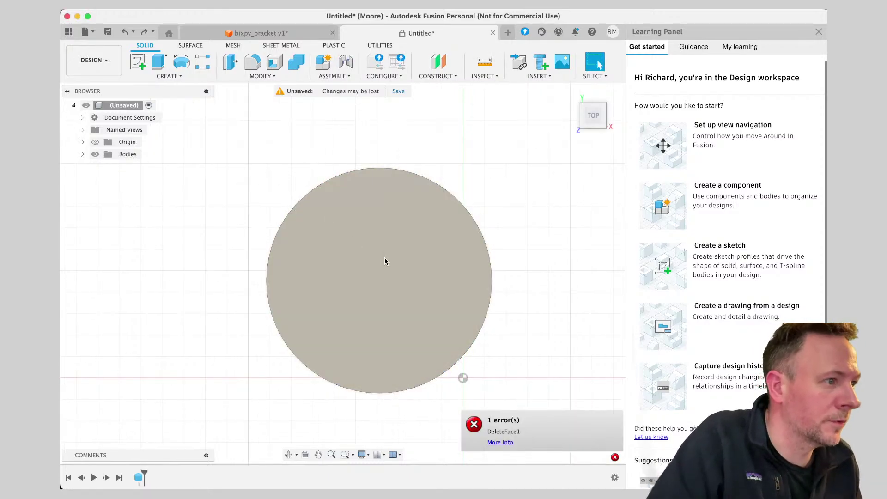
pyautogui.click(386, 261)
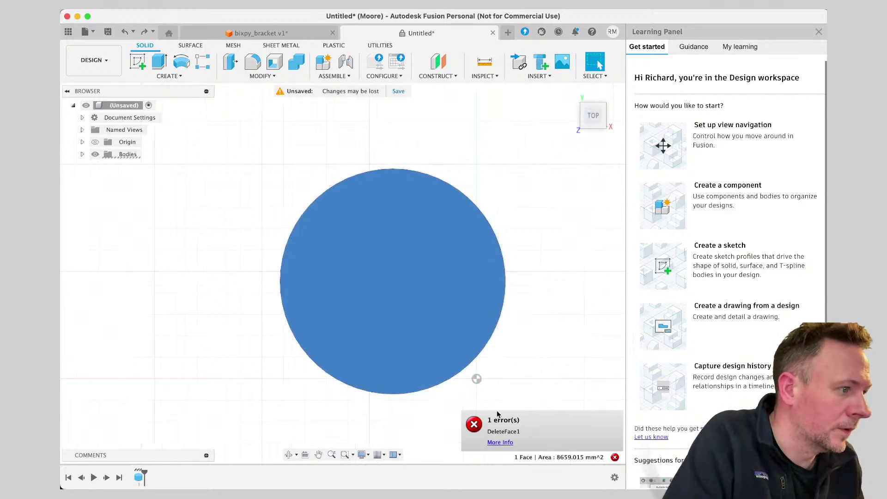
pyautogui.click(509, 443)
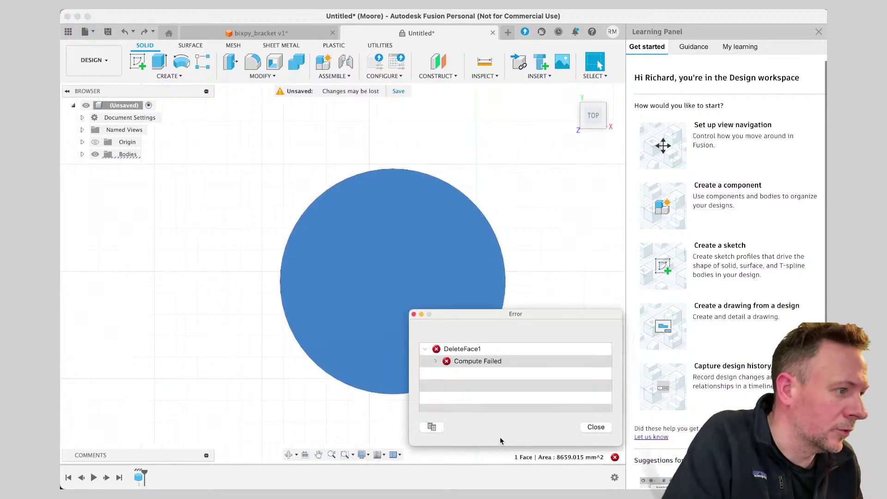
pyautogui.click(597, 428)
pyautogui.rightClick(434, 289)
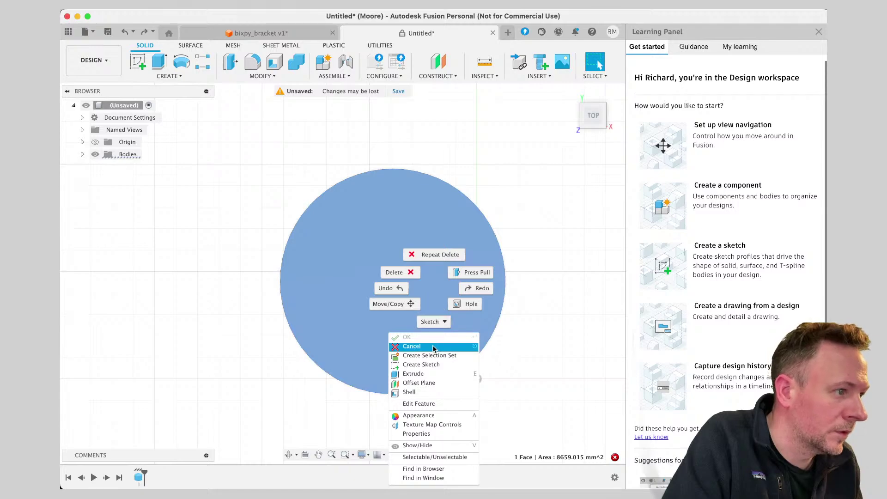
pyautogui.click(405, 274)
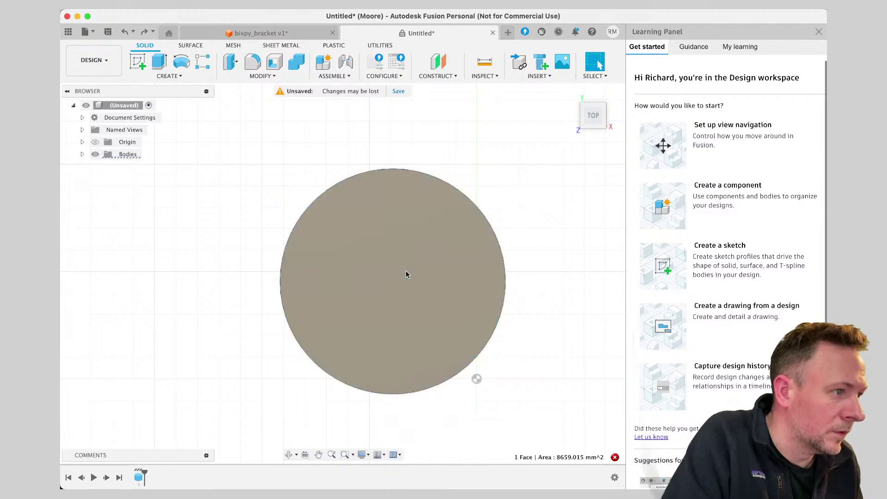
# Select the whole disc and delete it from the design.
pyautogui.moveTo(233, 153); pyautogui.dragTo(546, 458)
pyautogui.press('Delete')
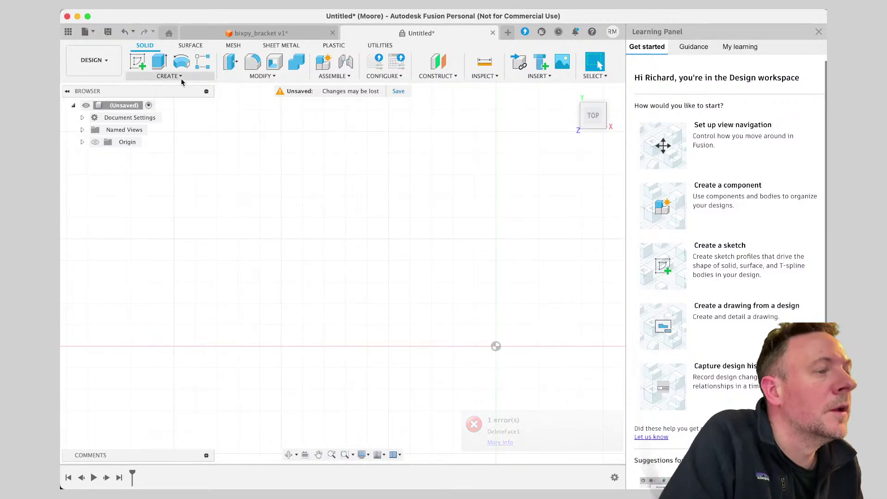
# Draw a new cylinder about 96 mm in diameter on the horizontal plane, centred on the origin.
pyautogui.click(181, 80)
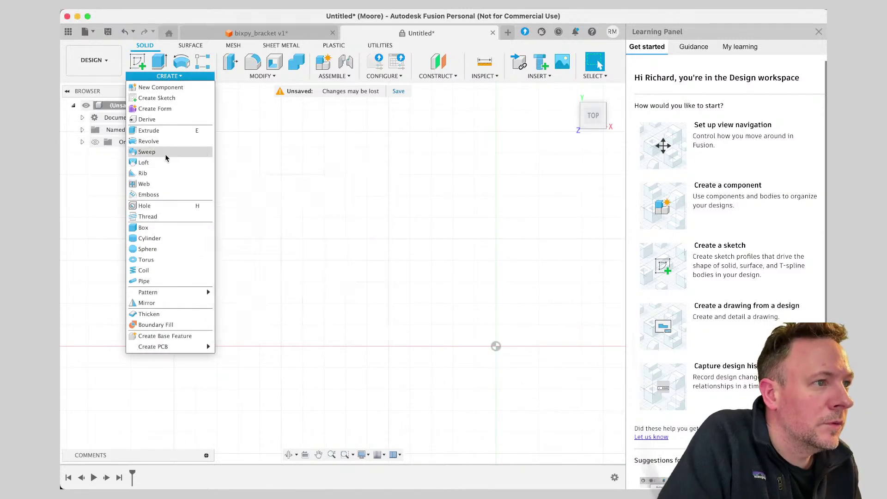
pyautogui.click(174, 238)
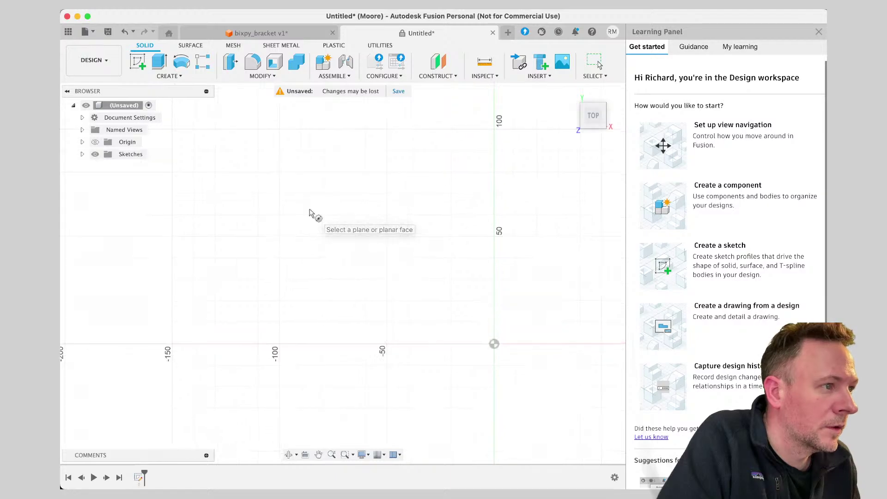
pyautogui.click(309, 209)
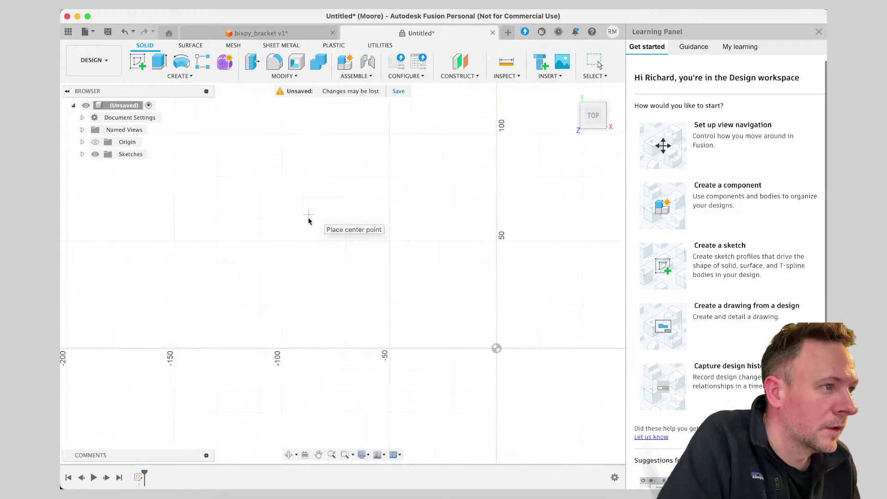
pyautogui.click(491, 350)
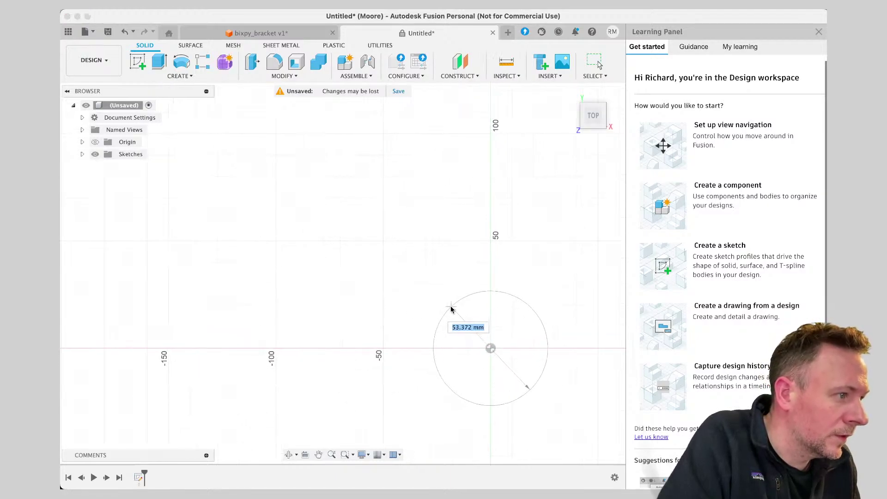
pyautogui.click(417, 277)
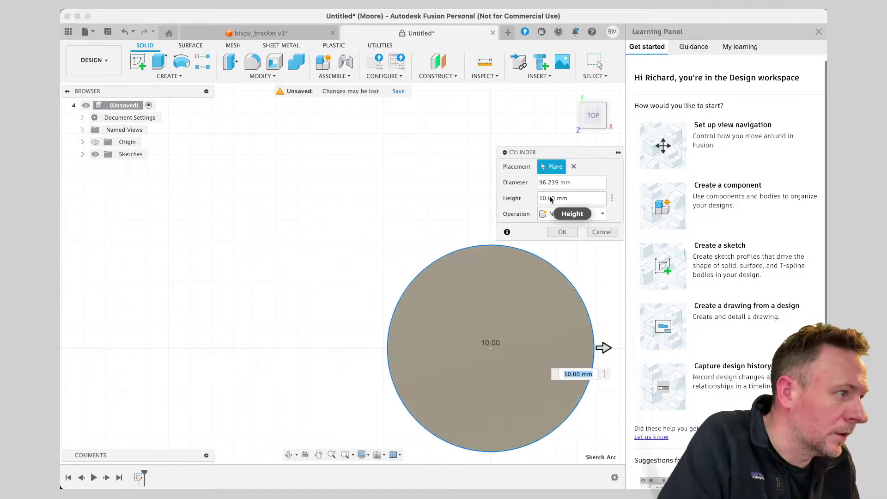
# Set the new cylinder's diameter to 105 mm and create it as a new body 10 mm high.
pyautogui.doubleClick(554, 182)
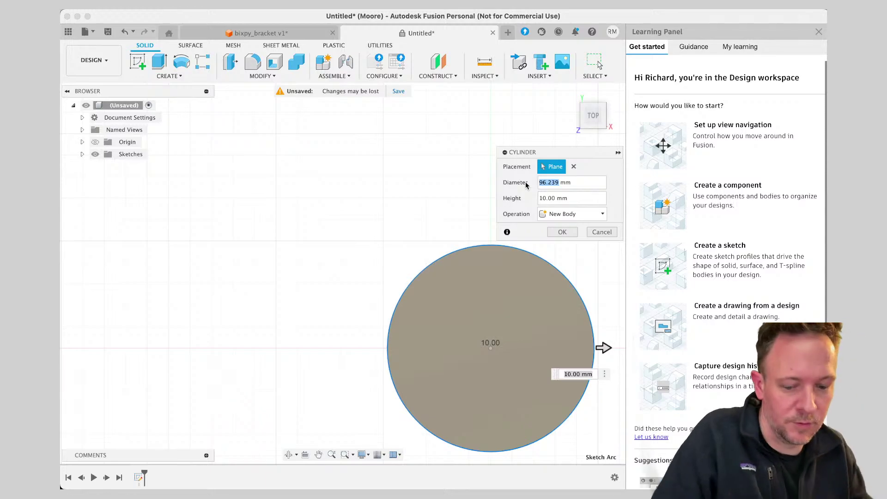
pyautogui.write('105')
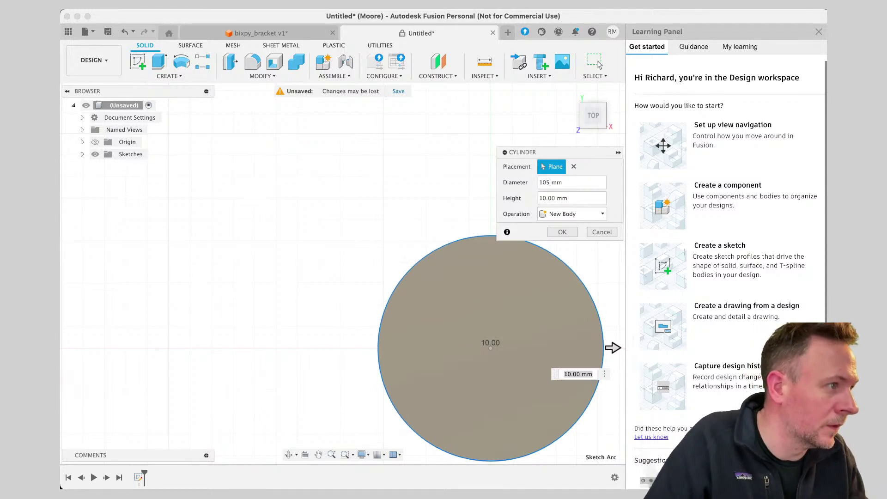
pyautogui.click(426, 153)
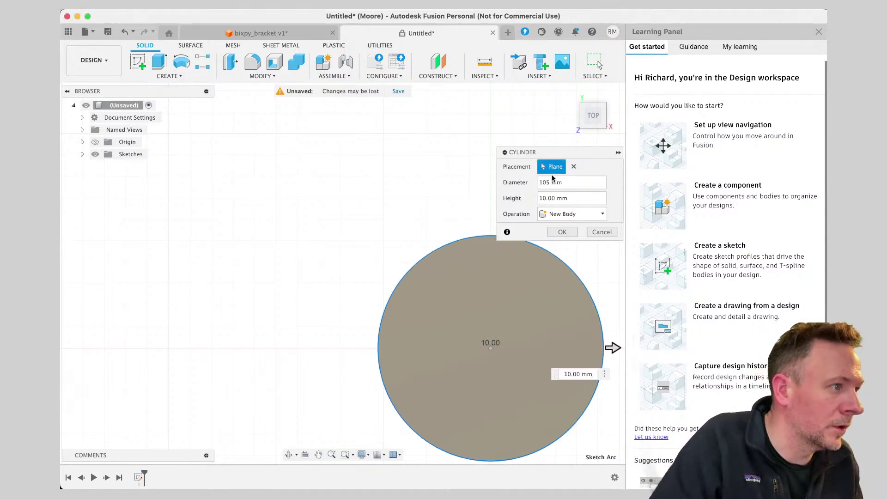
pyautogui.click(562, 232)
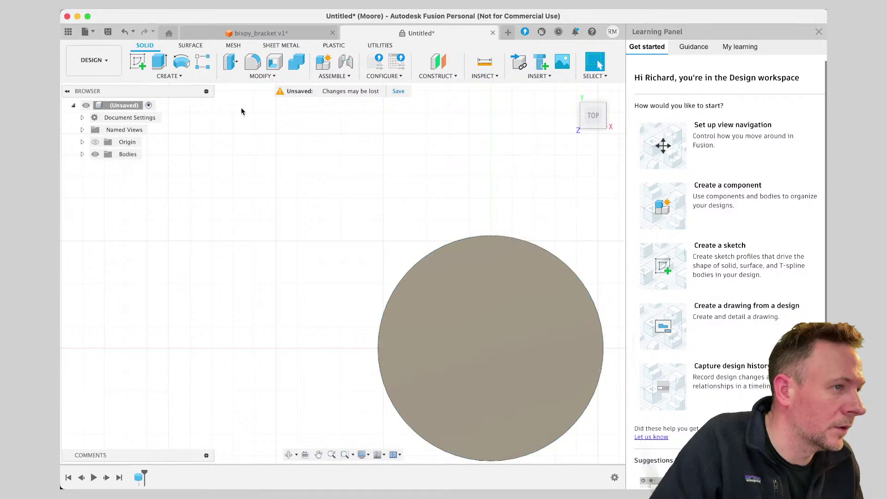
# Draw a cylinder about 86 mm in diameter on the disc's top face, centred on the origin.
pyautogui.click(203, 76)
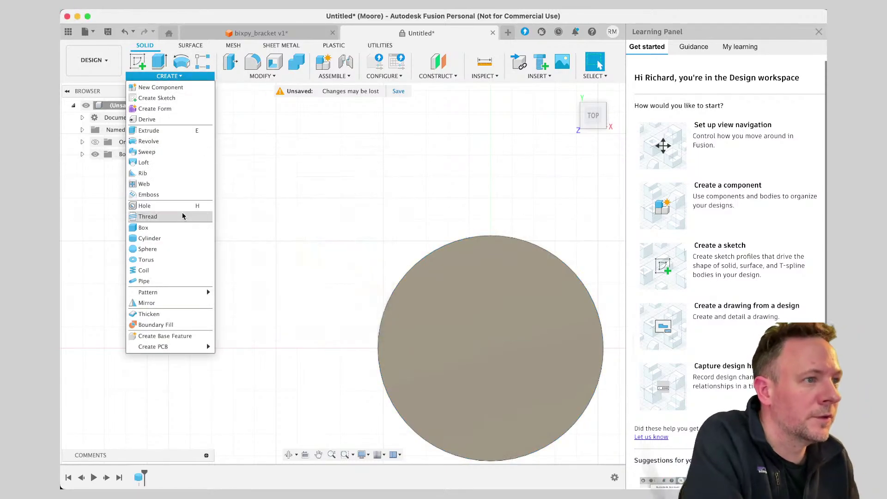
pyautogui.click(184, 238)
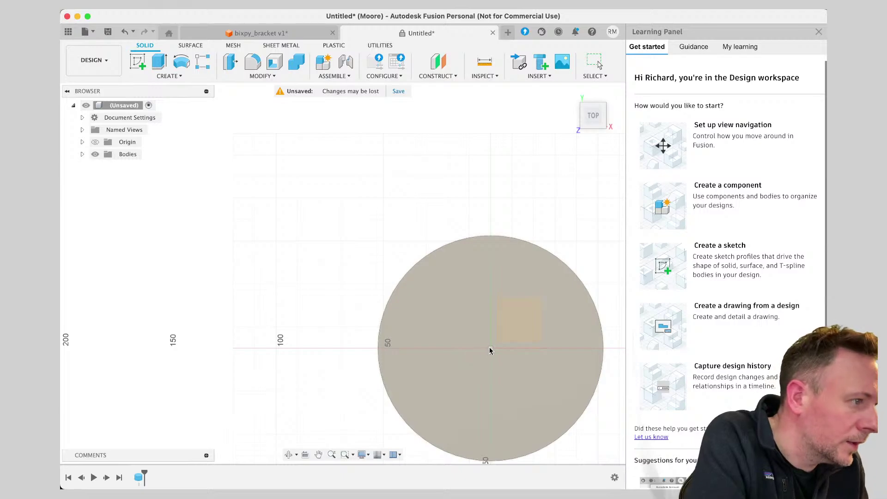
pyautogui.click(490, 348)
pyautogui.click(490, 348)
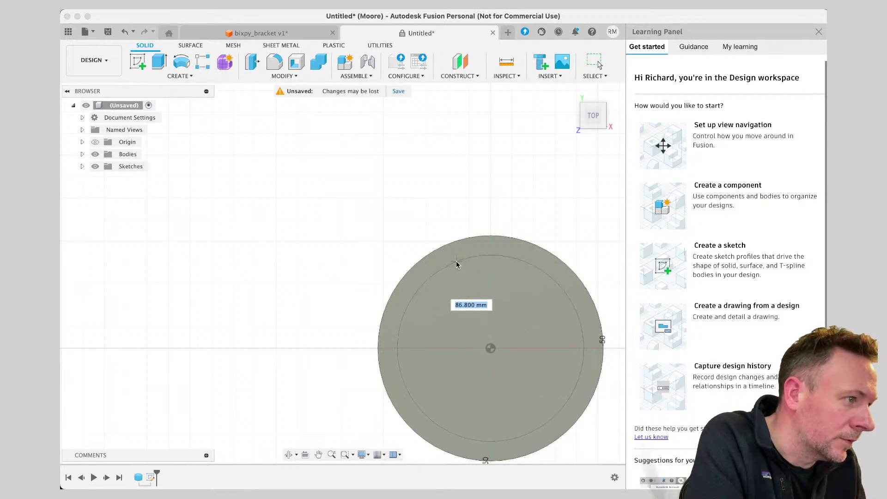
pyautogui.click(456, 262)
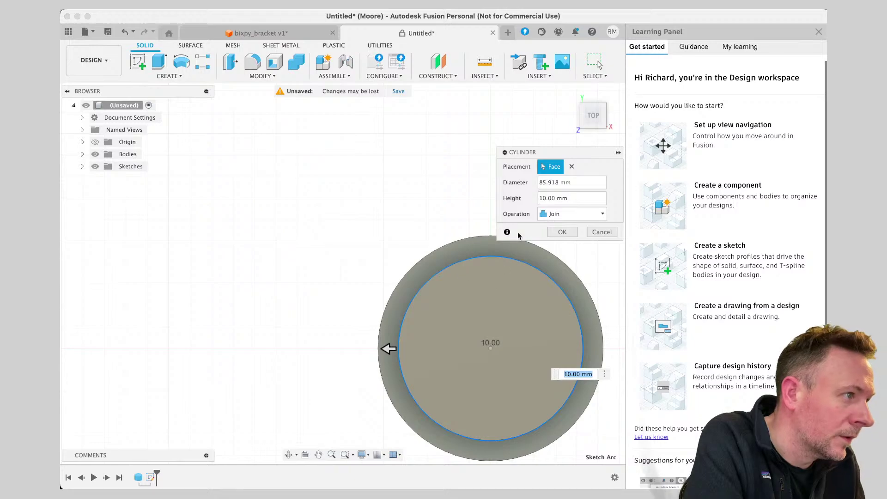
# Set the new cylinder's diameter to 85 mm and join it to the disc 10 mm high.
pyautogui.moveTo(559, 182); pyautogui.dragTo(551, 185)
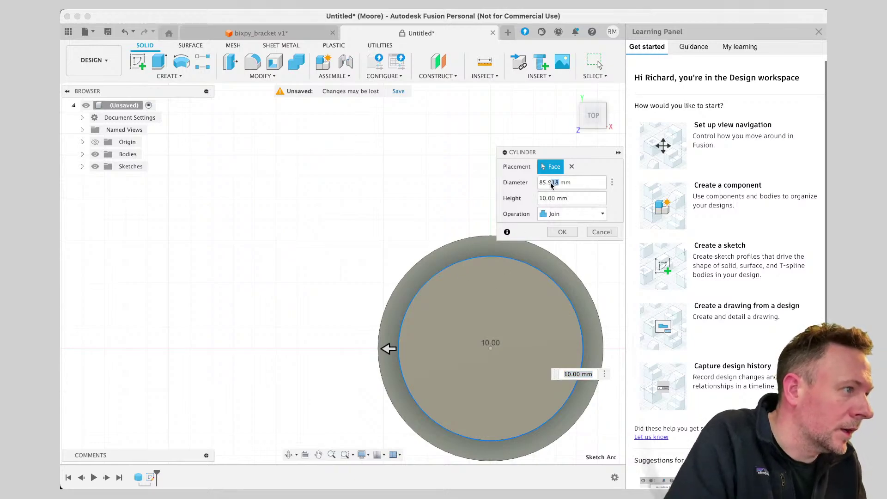
pyautogui.press('BackSpace')
pyautogui.press('BackSpace')
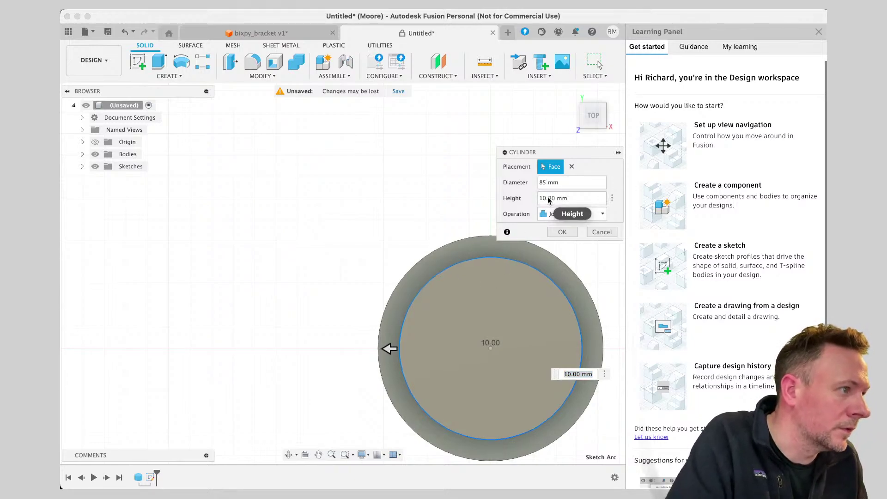
pyautogui.press('BackSpace')
pyautogui.write('0')
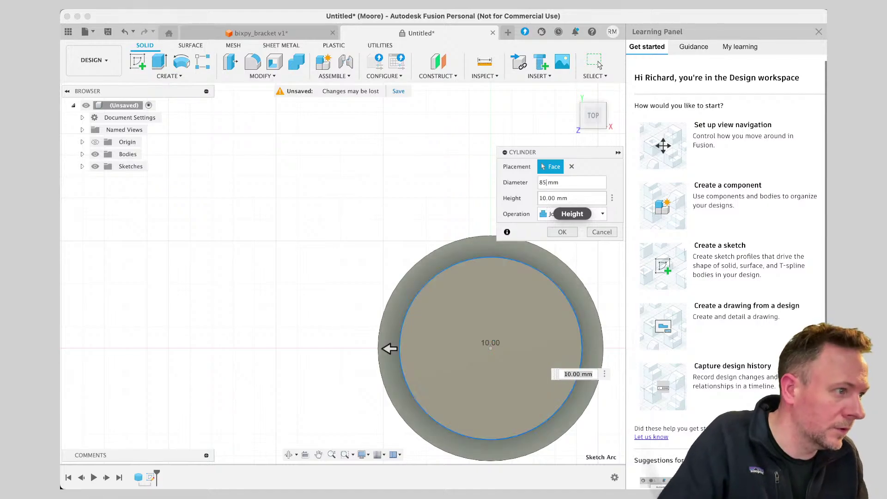
pyautogui.press('Return')
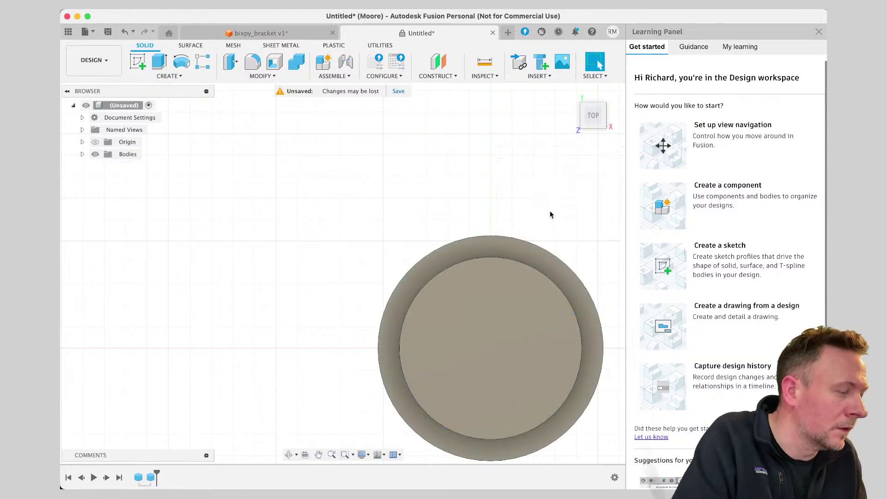
# Examine the raised cylinder on the disc from above and from the front, checking the options for its top face.
pyautogui.click(499, 300)
pyautogui.click(544, 222)
pyautogui.click(517, 303)
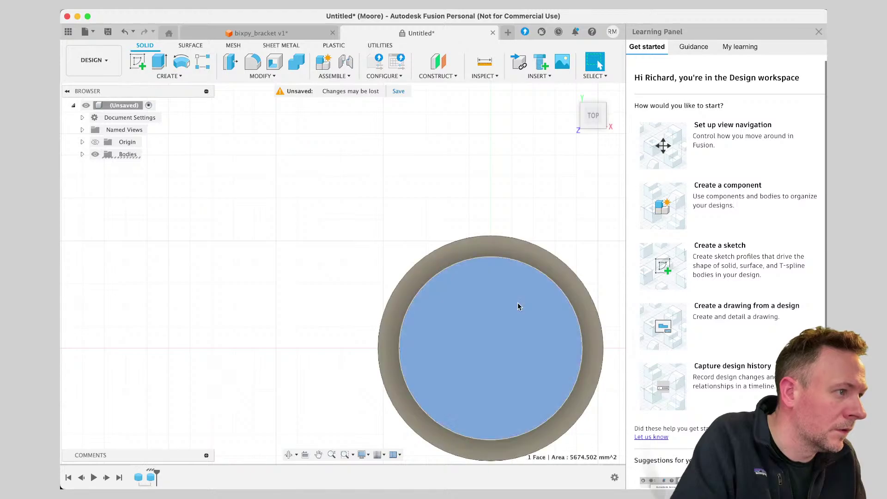
pyautogui.rightClick(517, 302)
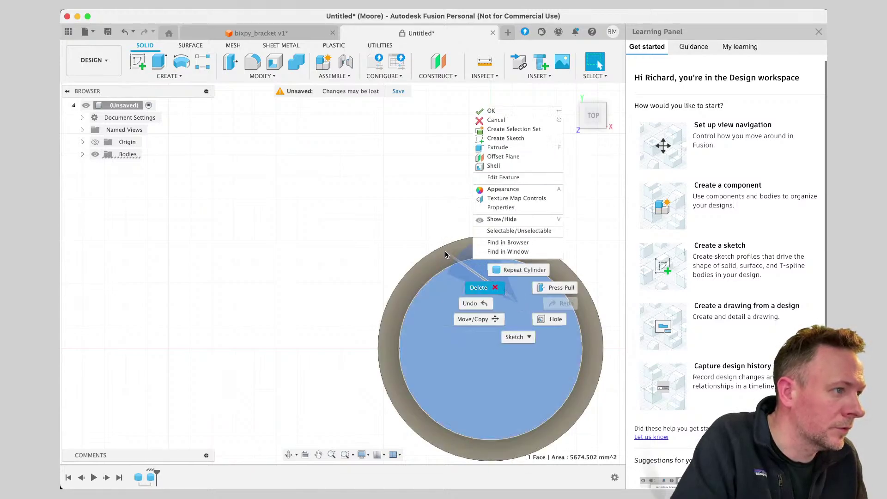
pyautogui.press('Escape')
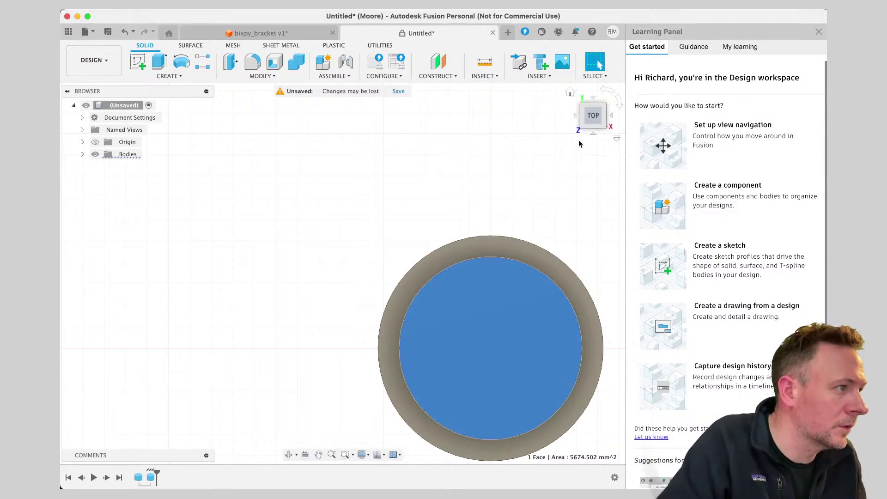
pyautogui.keyDown('shift'); pyautogui.moveTo(591, 122); pyautogui.dragTo(499, 182, button='middle'); pyautogui.keyUp('shift')
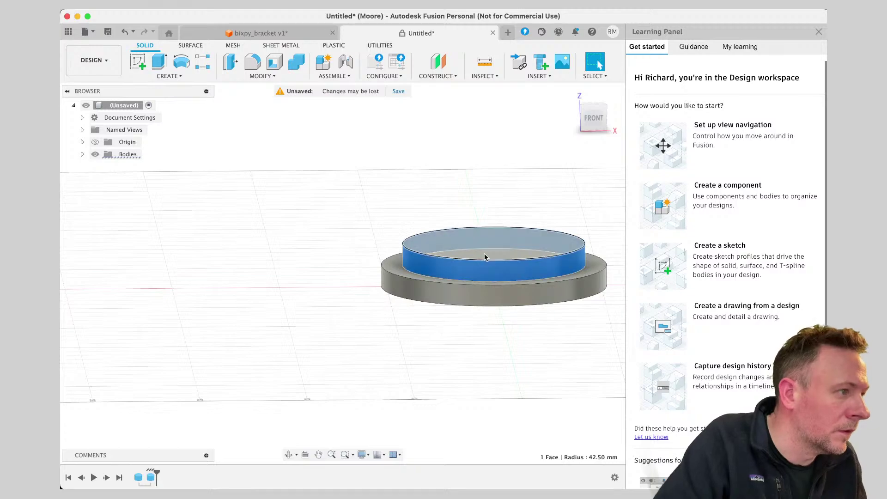
pyautogui.scroll(1, 501, 186)
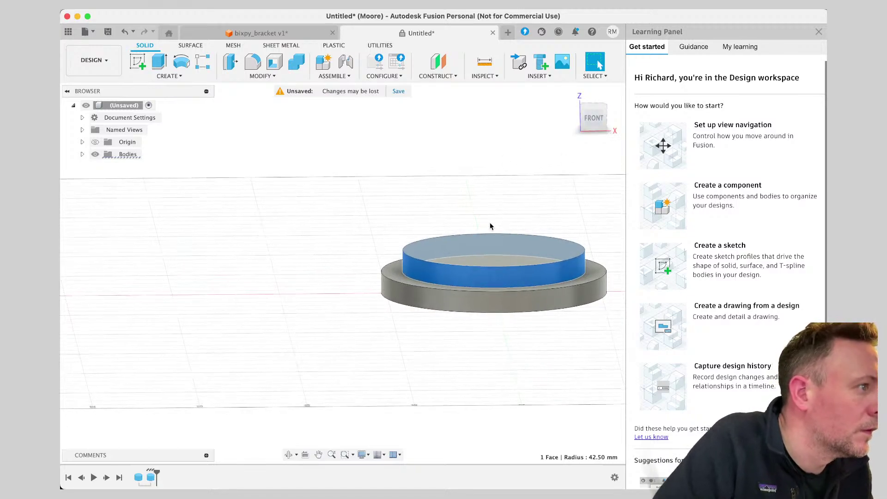
pyautogui.moveTo(590, 125); pyautogui.dragTo(512, 240)
# Edit the raised cylinder feature and set its height to -10 mm, keeping the Join operation.
pyautogui.click(514, 313)
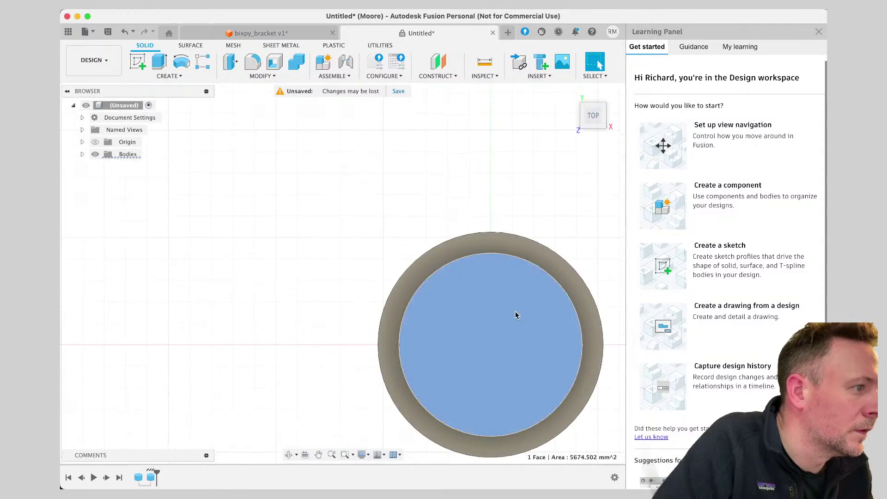
pyautogui.rightClick(514, 313)
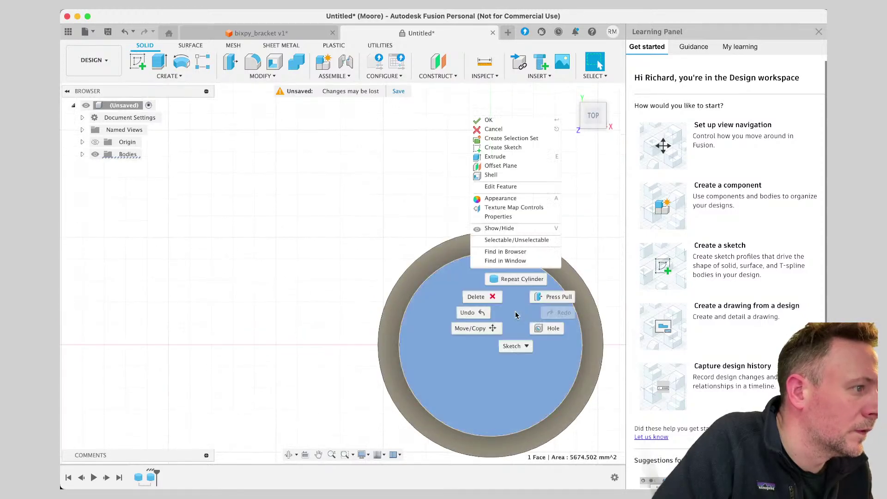
pyautogui.click(517, 187)
pyautogui.click(544, 199)
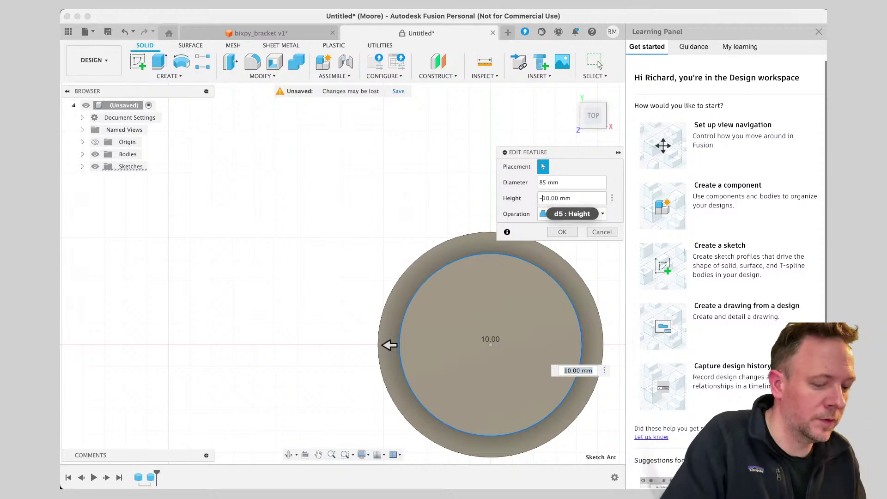
pyautogui.press('Return')
pyautogui.click(588, 121)
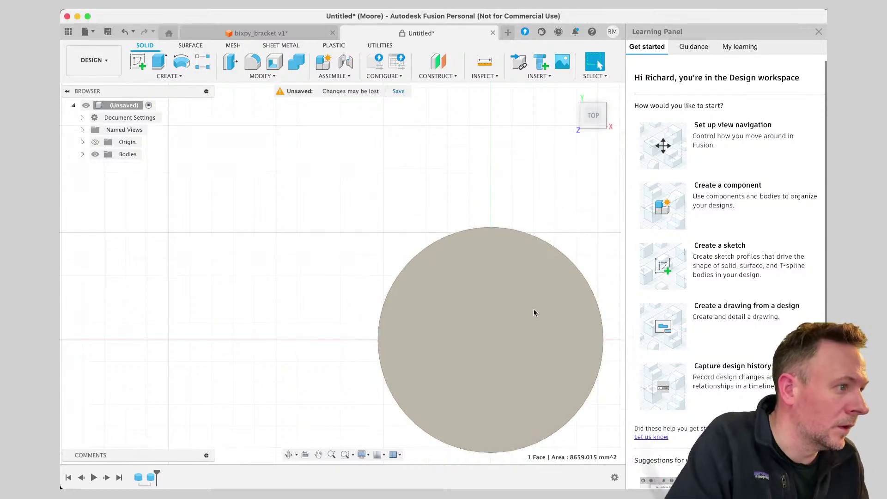
pyautogui.click(531, 301)
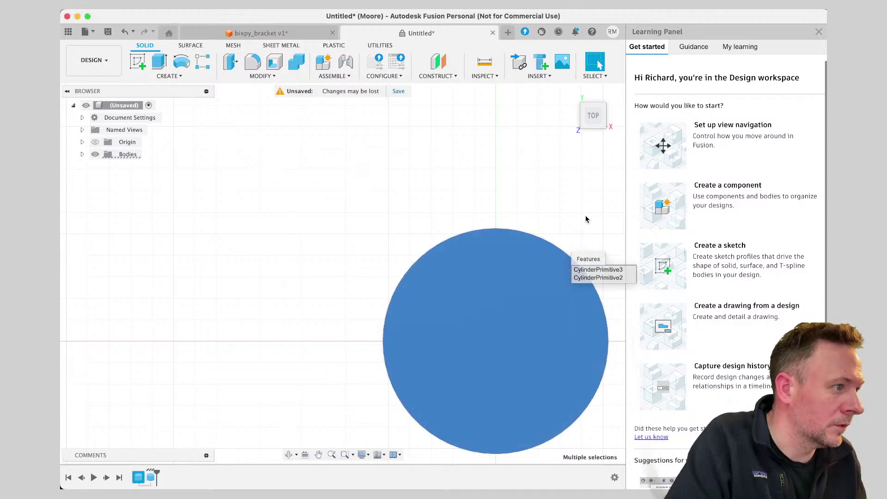
pyautogui.click(585, 217)
pyautogui.moveTo(590, 120); pyautogui.dragTo(557, 95)
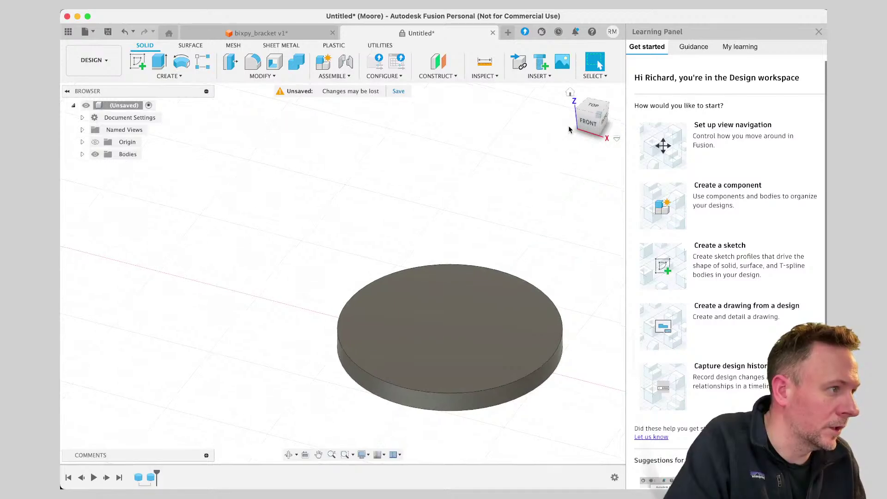
# Draw another cylinder about 81 mm in diameter on the disc's flat top face, centred on the origin.
pyautogui.click(593, 106)
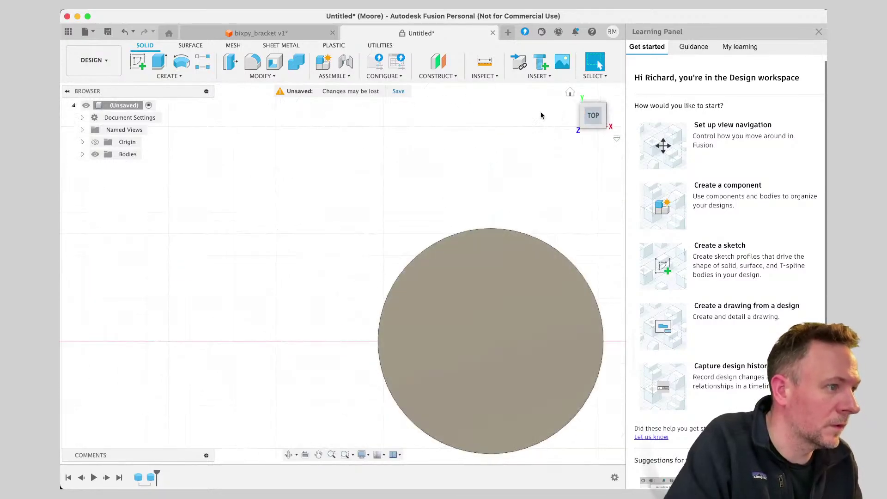
pyautogui.click(193, 78)
pyautogui.click(182, 239)
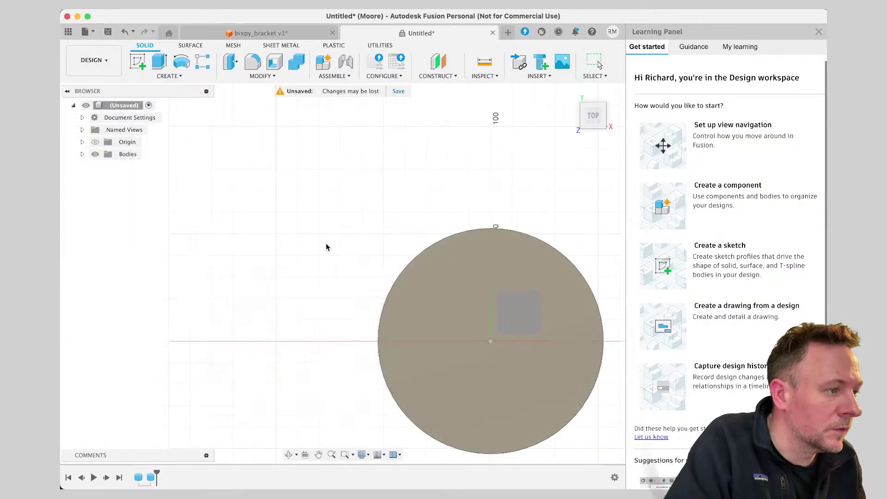
pyautogui.click(491, 347)
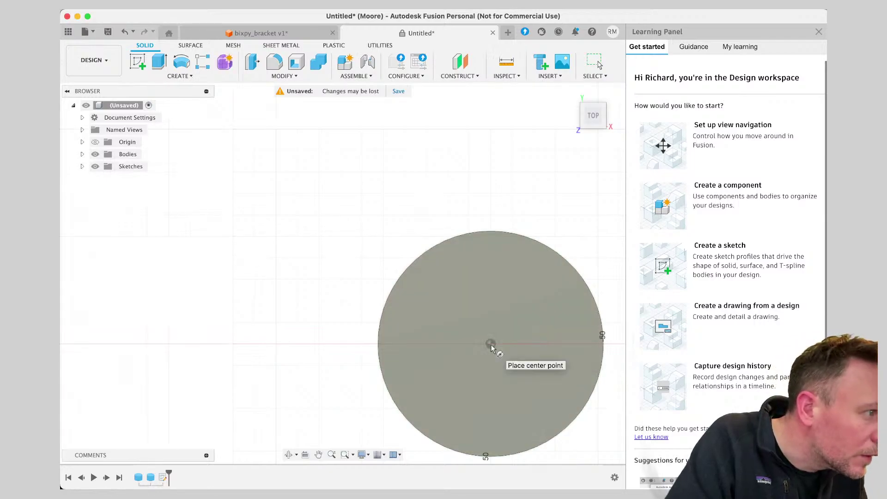
pyautogui.click(491, 344)
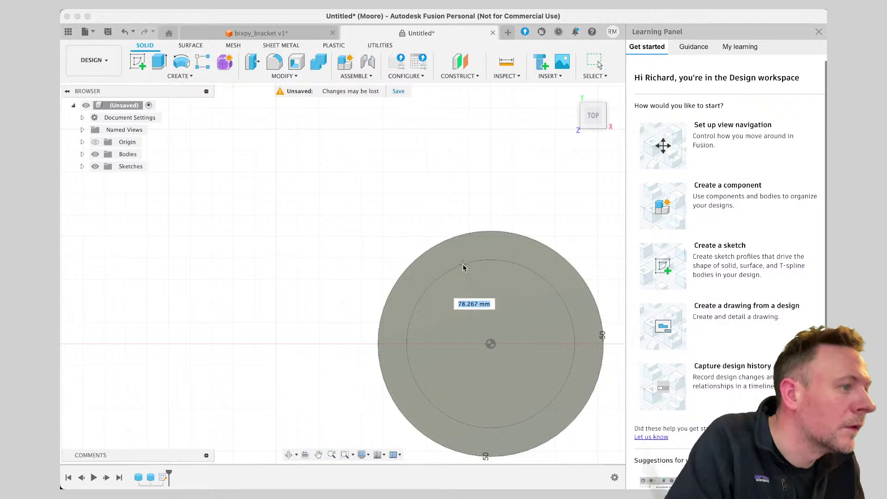
pyautogui.click(465, 262)
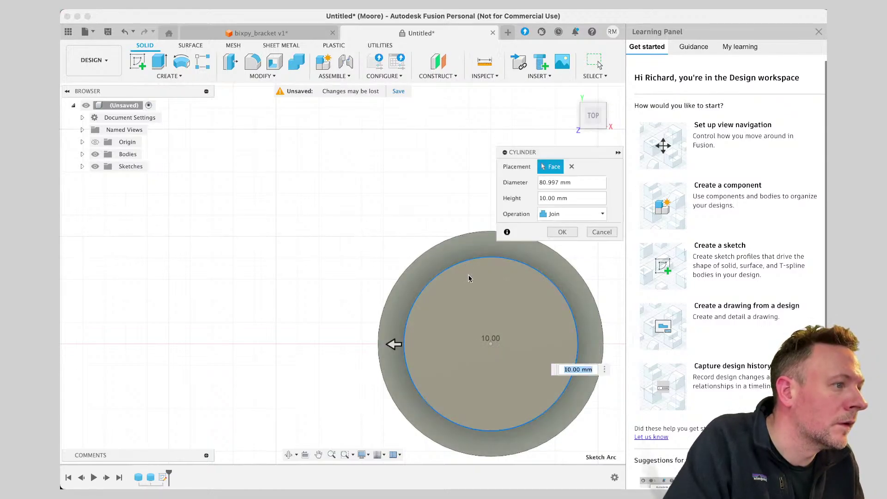
# Set this cylinder's diameter to 85 mm and height to -10 mm, and cut it out of the disc.
pyautogui.moveTo(558, 183); pyautogui.dragTo(518, 185)
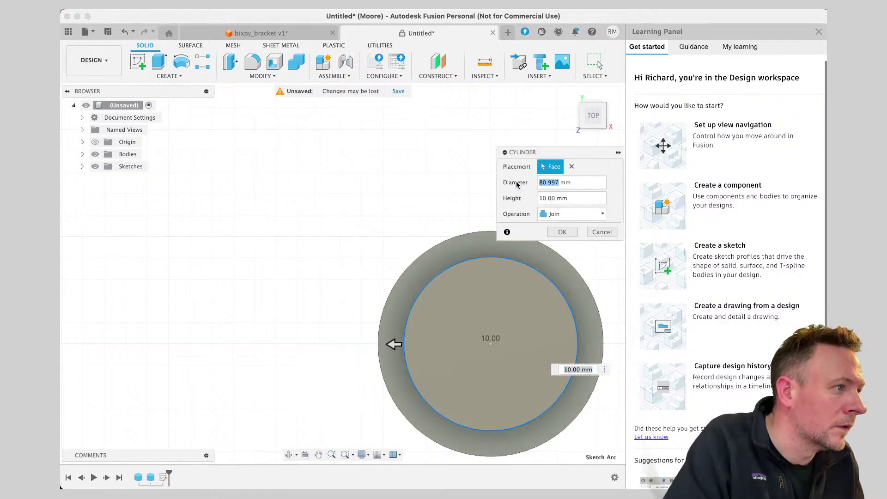
pyautogui.write('85')
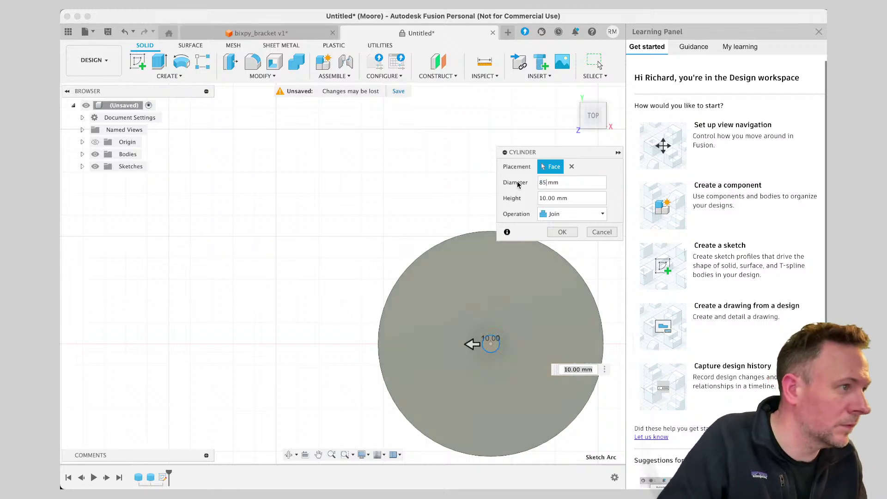
pyautogui.click(541, 201)
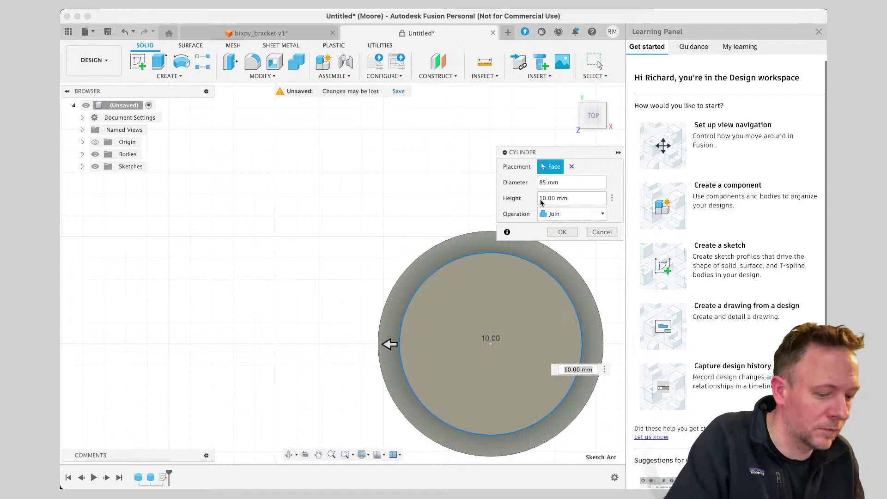
pyautogui.write('-')
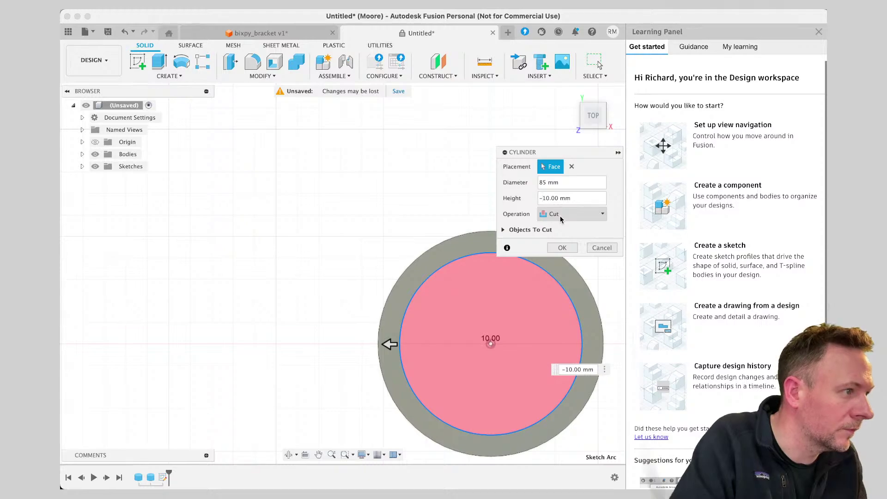
pyautogui.click(562, 248)
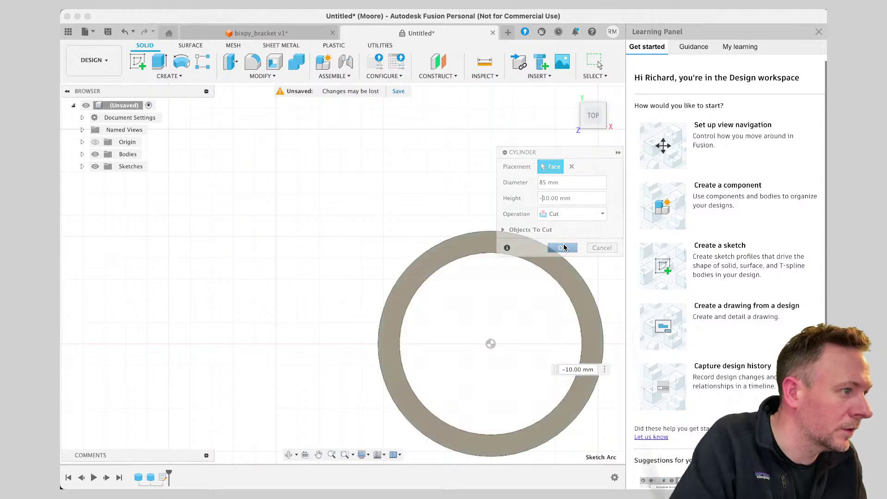
# Examine the ring from an angled view and check the diameters of its inner and outer top edges.
pyautogui.click(587, 123)
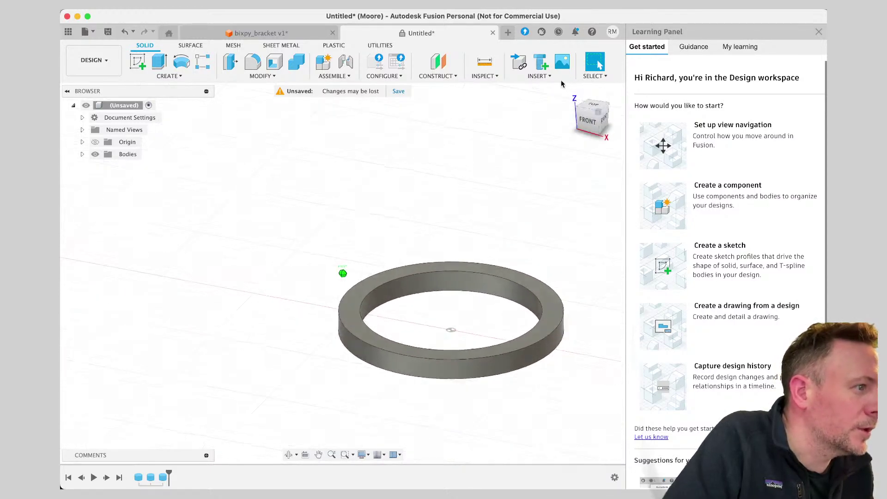
pyautogui.moveTo(562, 60); pyautogui.dragTo(559, 75)
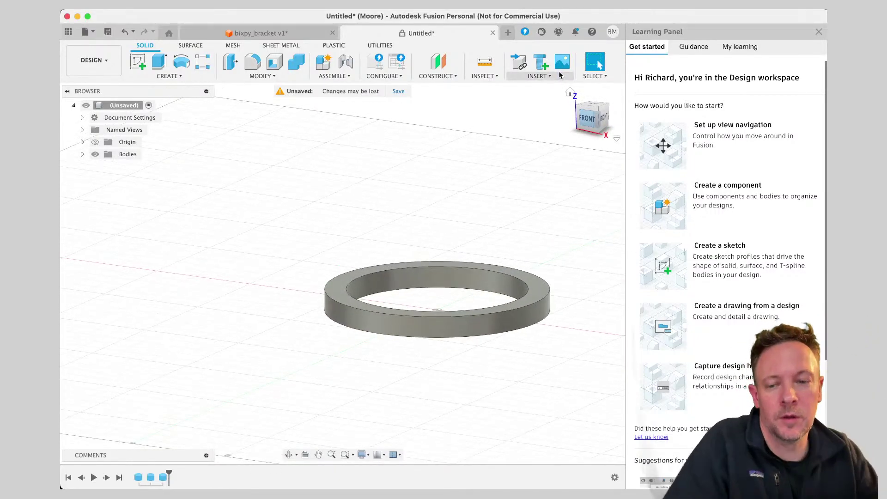
pyautogui.press('super+Tab')
pyautogui.press('super+shift+Tab')
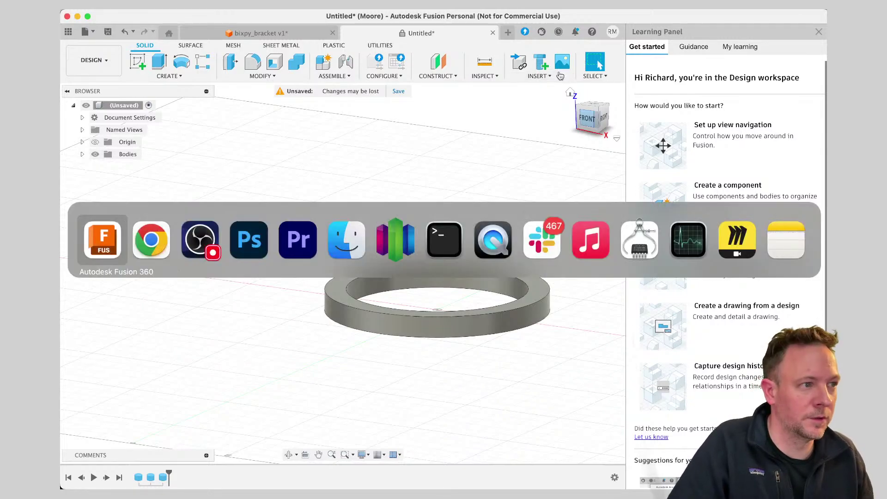
pyautogui.press('super+Tab')
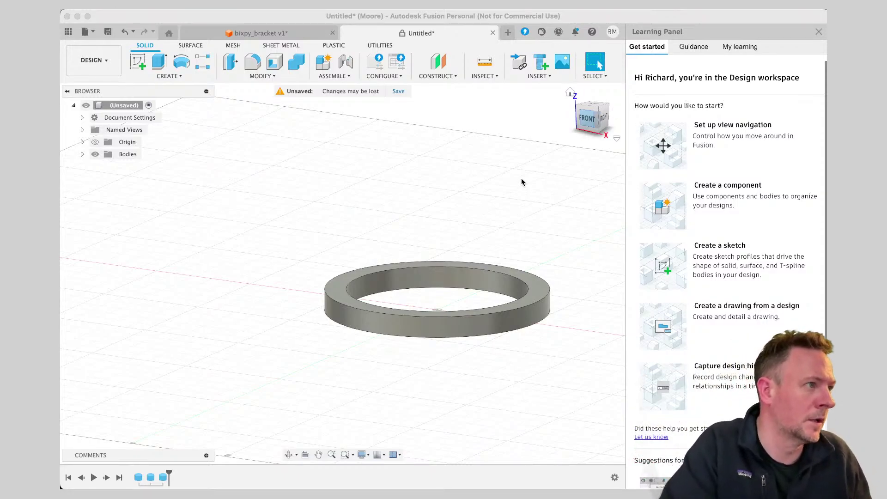
pyautogui.click(456, 264)
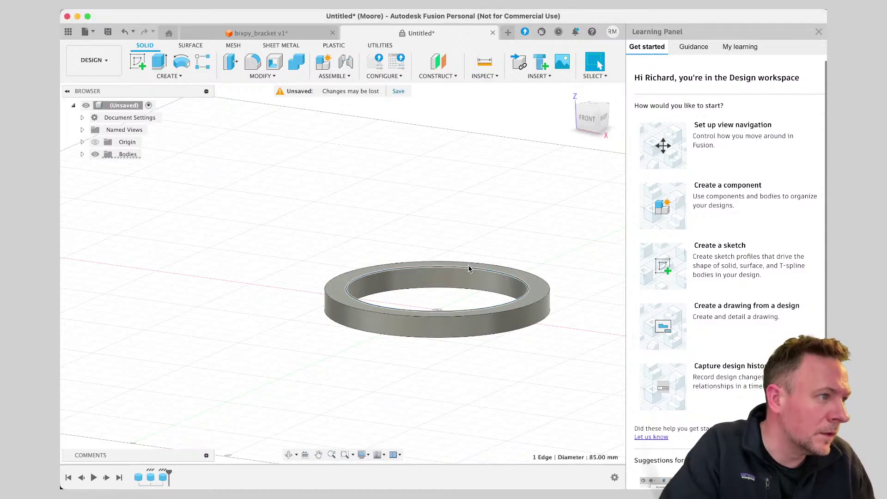
pyautogui.click(467, 264)
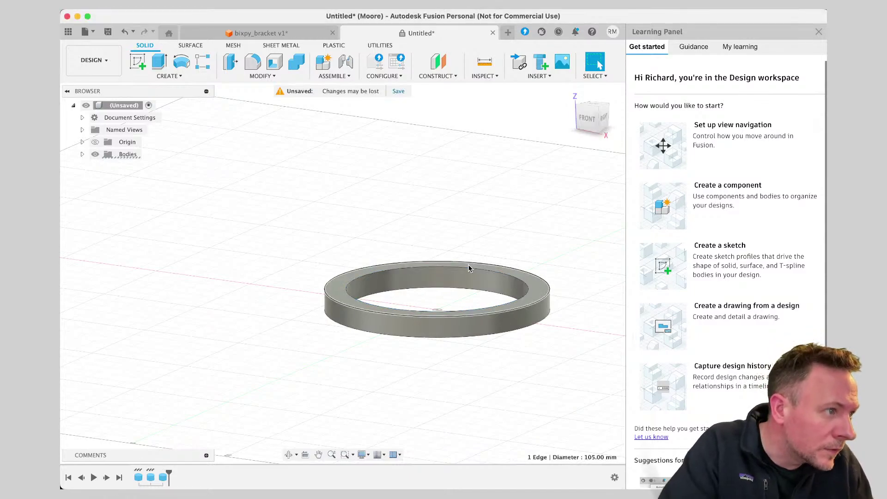
# Edit the base 105 mm cylinder feature and set its height to 62 mm.
pyautogui.click(533, 284)
pyautogui.click(588, 108)
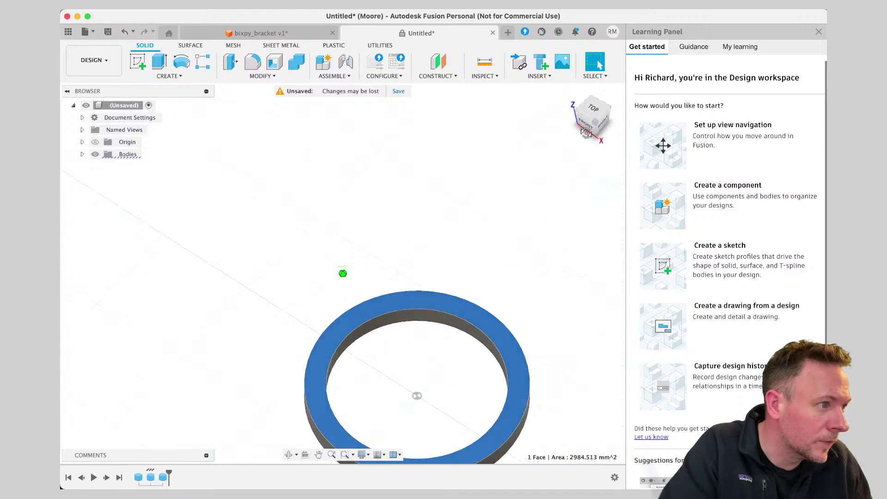
pyautogui.rightClick(470, 303)
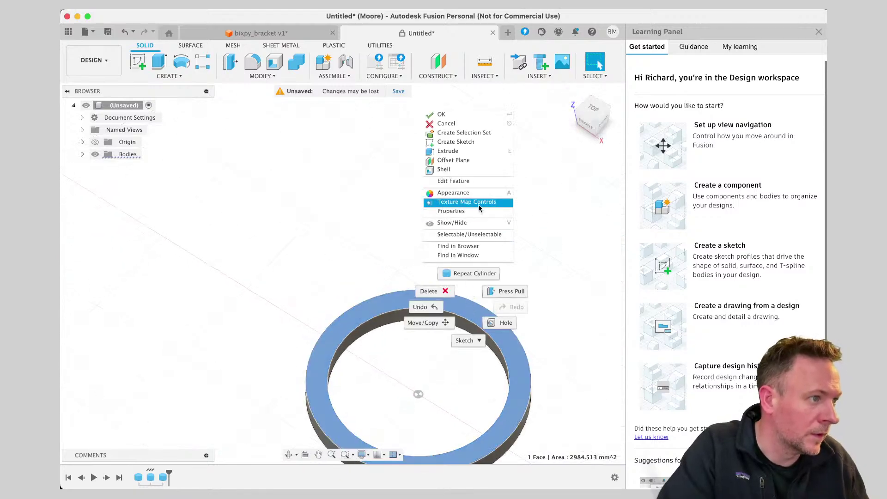
pyautogui.click(476, 183)
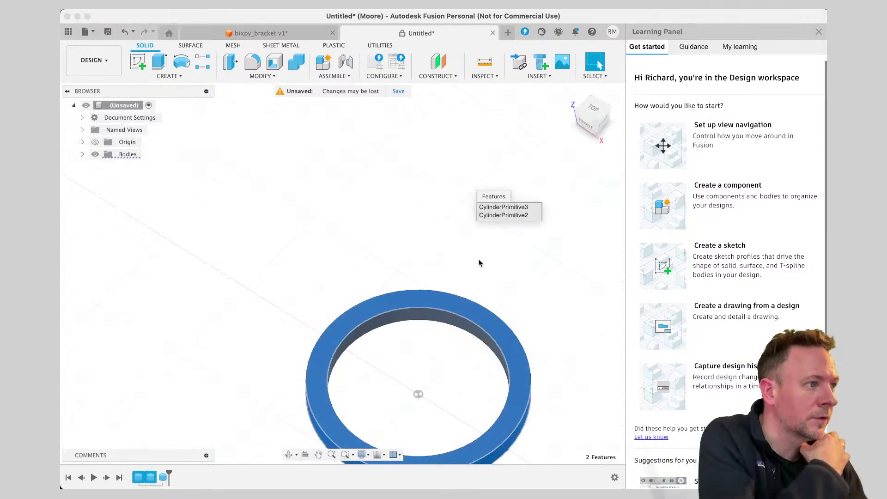
pyautogui.click(500, 215)
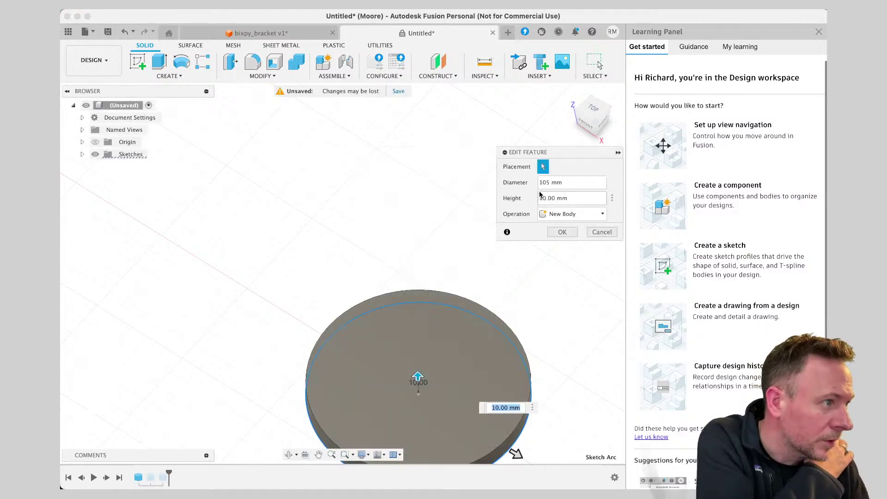
pyautogui.click(555, 199)
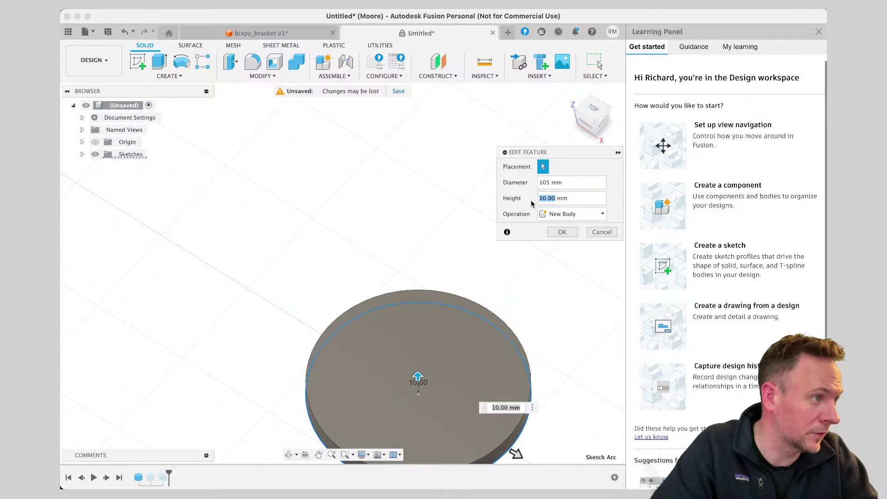
pyautogui.write('6')
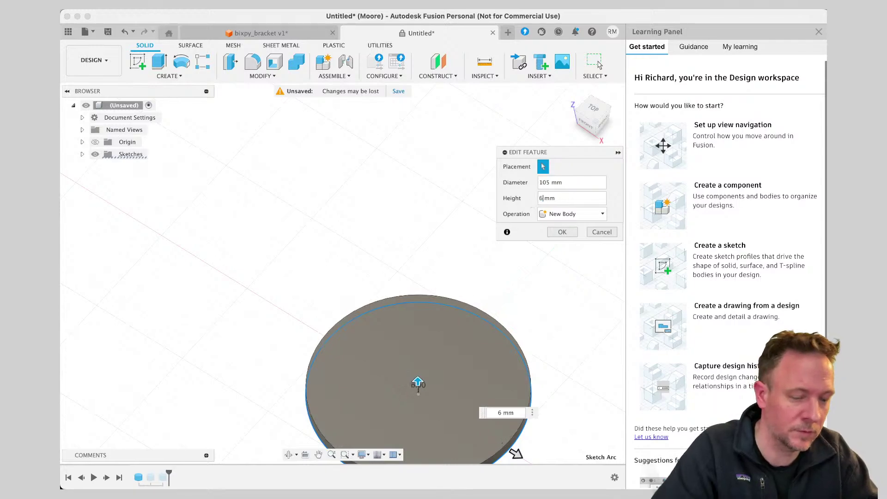
pyautogui.write('2')
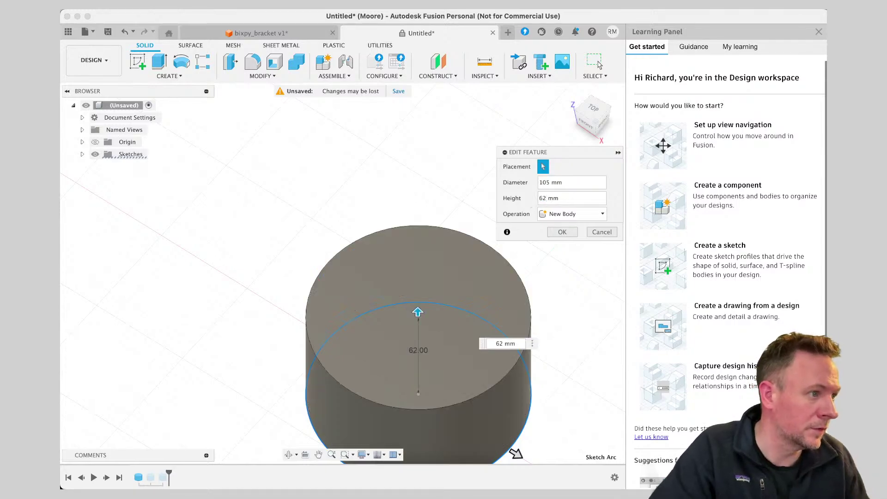
pyautogui.click(563, 231)
# Edit the 85 mm cut cylinder feature and set its height to -66 mm so it passes through the whole body.
pyautogui.click(462, 301)
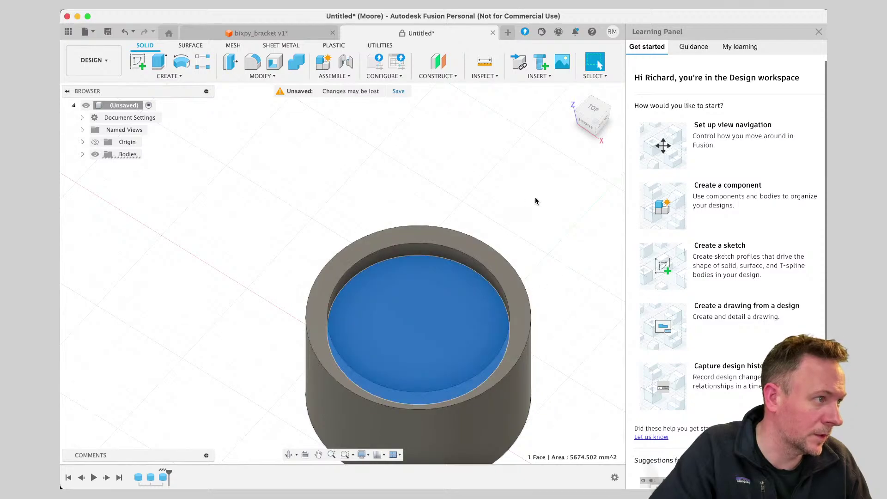
pyautogui.rightClick(384, 331)
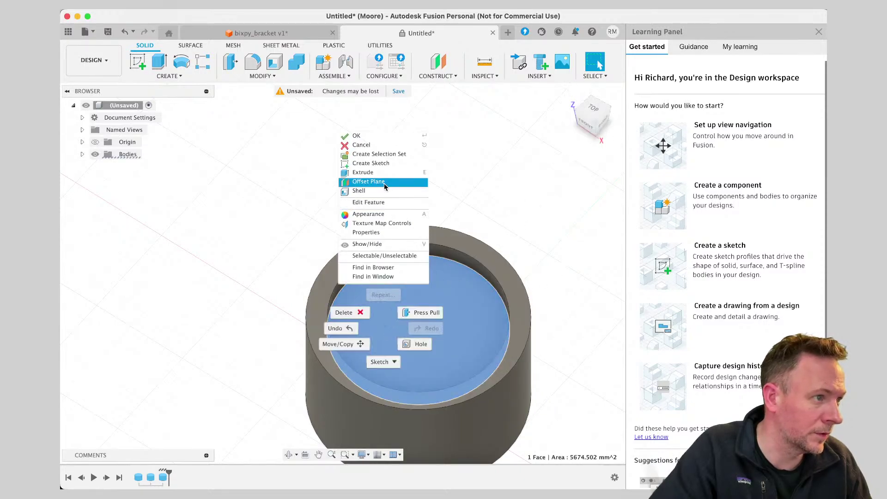
pyautogui.click(382, 202)
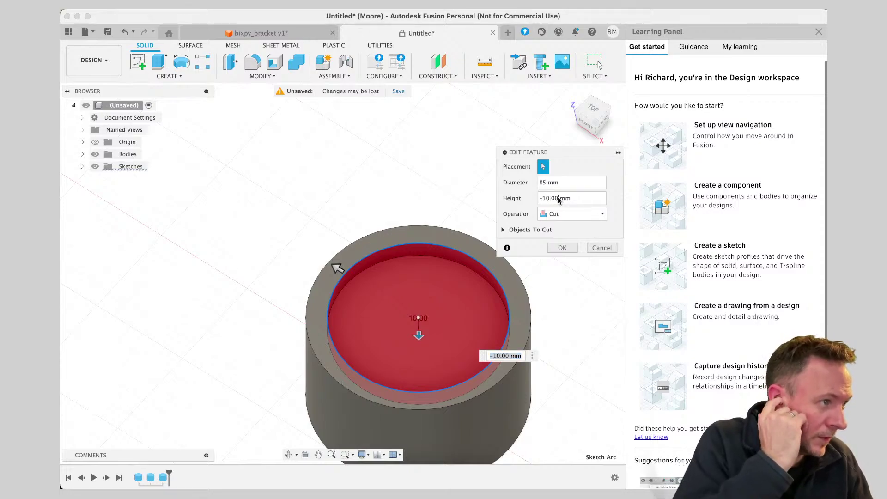
pyautogui.moveTo(550, 199); pyautogui.dragTo(541, 199)
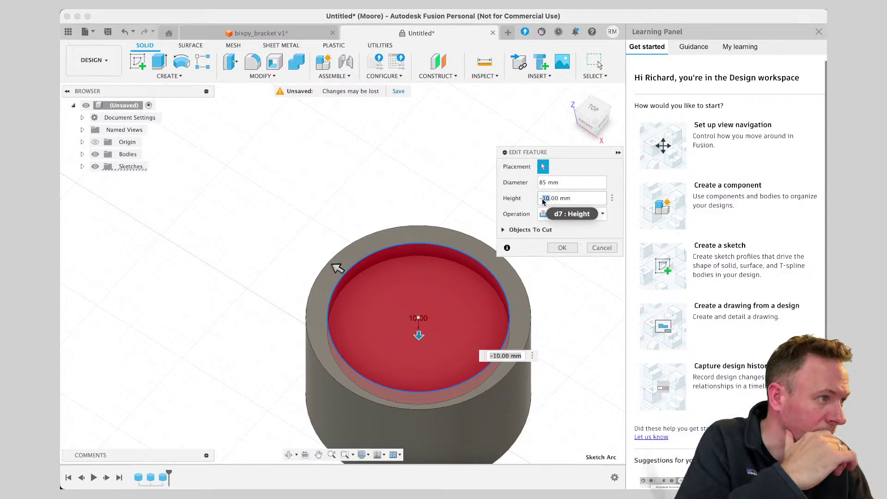
pyautogui.write('66')
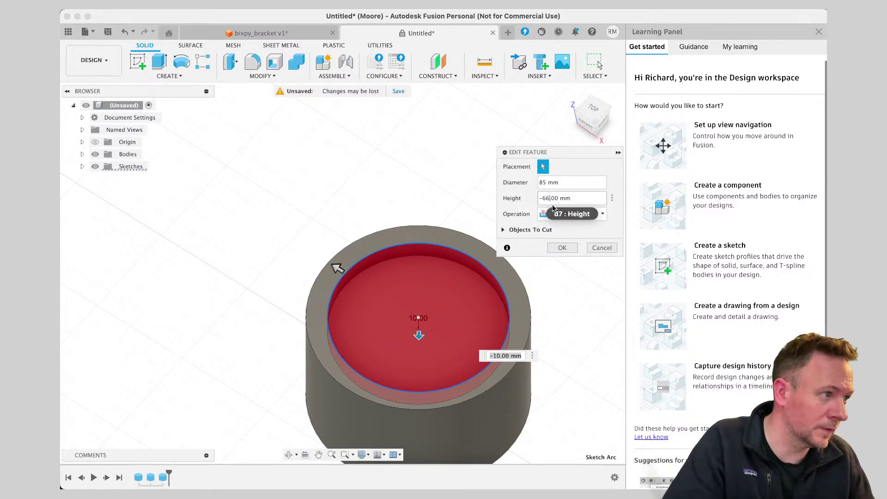
pyautogui.click(560, 250)
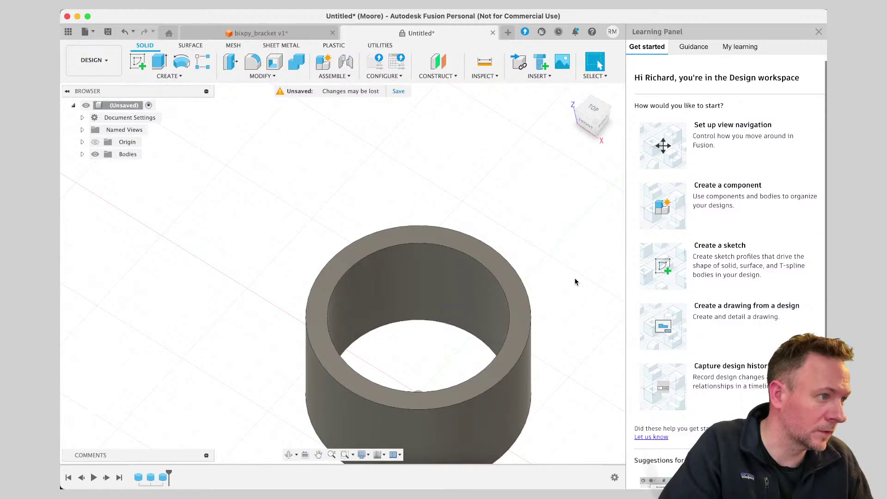
pyautogui.moveTo(572, 272); pyautogui.dragTo(556, 244, button='right')
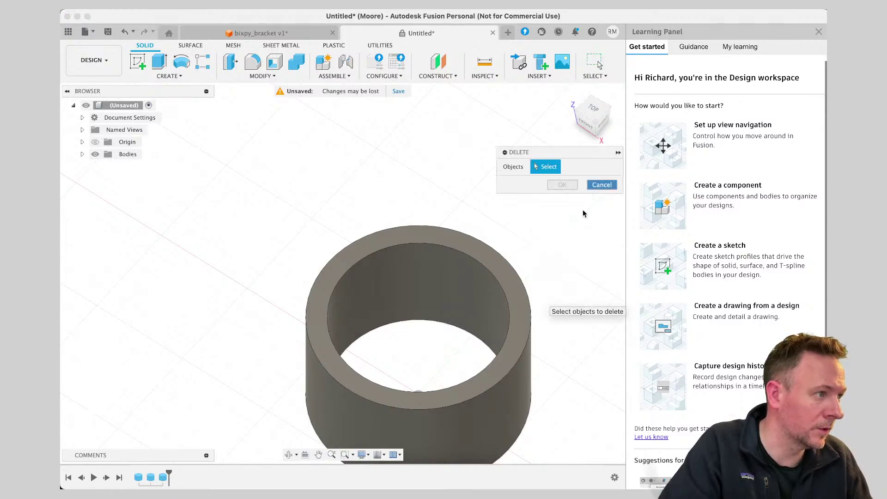
pyautogui.moveTo(592, 111)
pyautogui.mouseDown()
pyautogui.moveTo(579, 124)
pyautogui.moveTo(584, 103)
pyautogui.mouseUp()
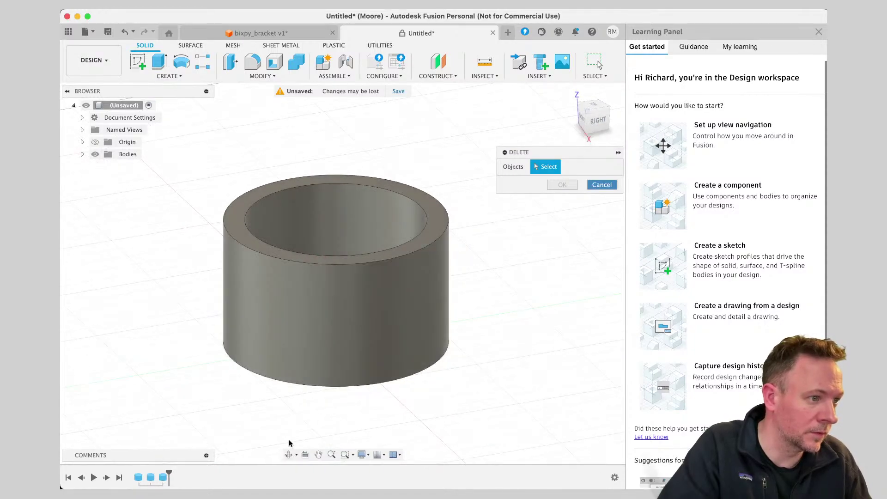
pyautogui.click(288, 457)
pyautogui.moveTo(309, 329); pyautogui.dragTo(345, 302)
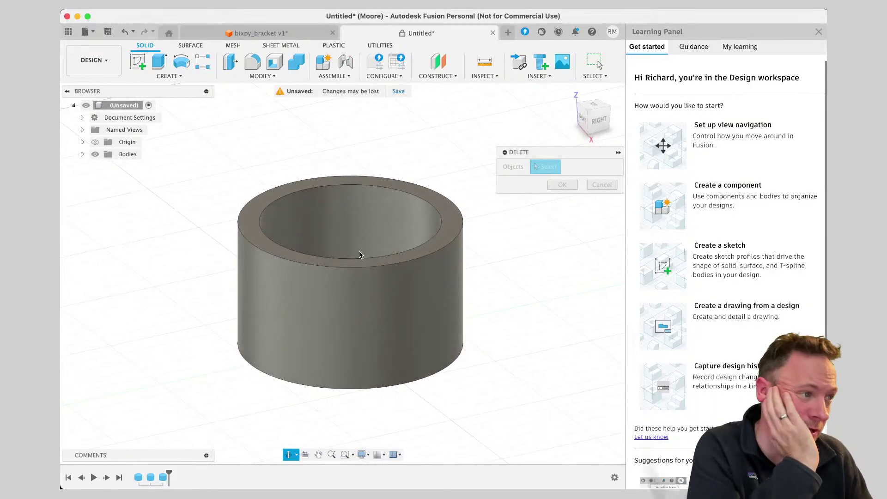
pyautogui.moveTo(362, 278)
pyautogui.keyDown('shift'); pyautogui.mouseDown(button='middle')
pyautogui.moveTo(363, 258)
pyautogui.moveTo(351, 284)
pyautogui.mouseUp(button='middle'); pyautogui.keyUp('shift')
pyautogui.moveTo(284, 262)
pyautogui.keyDown('shift'); pyautogui.mouseDown(button='middle')
pyautogui.moveTo(305, 250)
pyautogui.moveTo(245, 251)
pyautogui.moveTo(300, 253)
pyautogui.moveTo(283, 253)
pyautogui.moveTo(210, 168)
pyautogui.mouseUp(button='middle'); pyautogui.keyUp('shift')
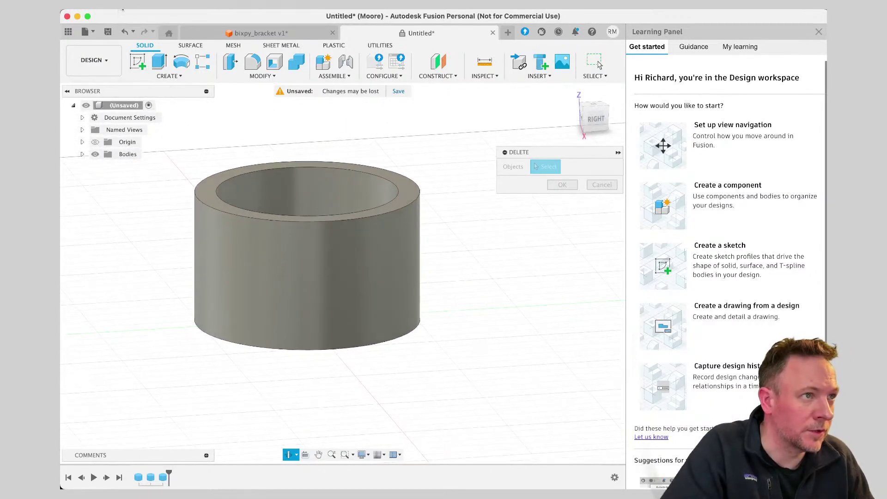
# Save the design as "Front Wheel Exway" in the Admin Project location.
pyautogui.click(399, 91)
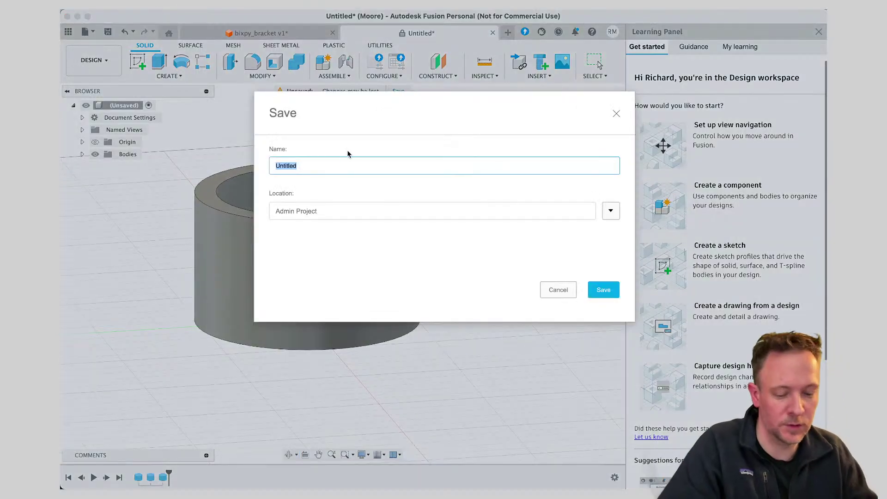
pyautogui.write('Front Wheel Ex')
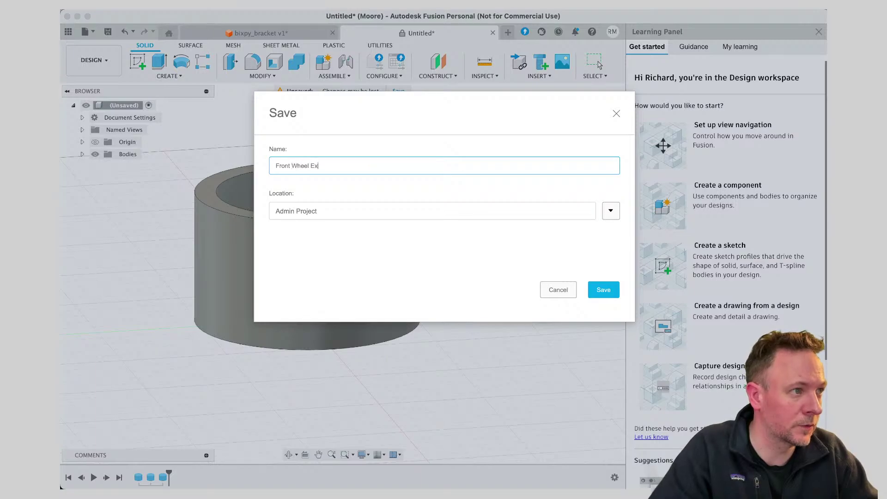
pyautogui.write('way')
pyautogui.press('Return')
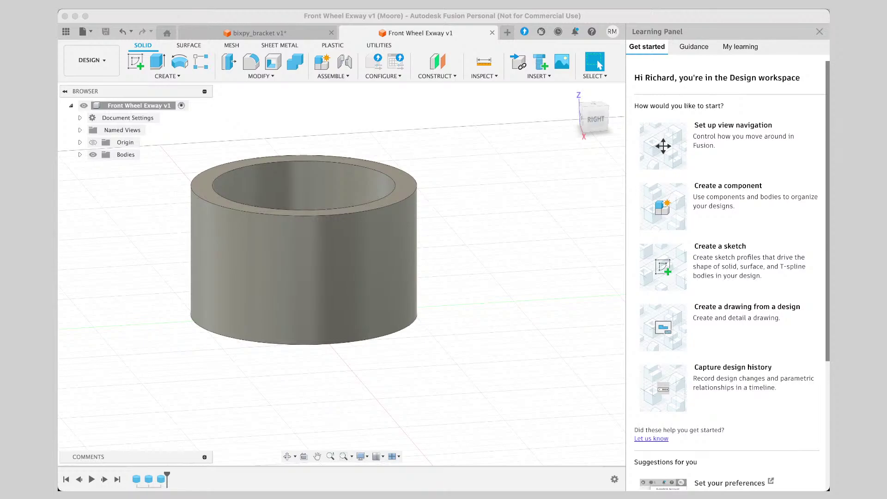
# Create a construction axis through the tube's outer cylindrical face.
pyautogui.click(304, 298)
pyautogui.hotkey('shift', 'a')
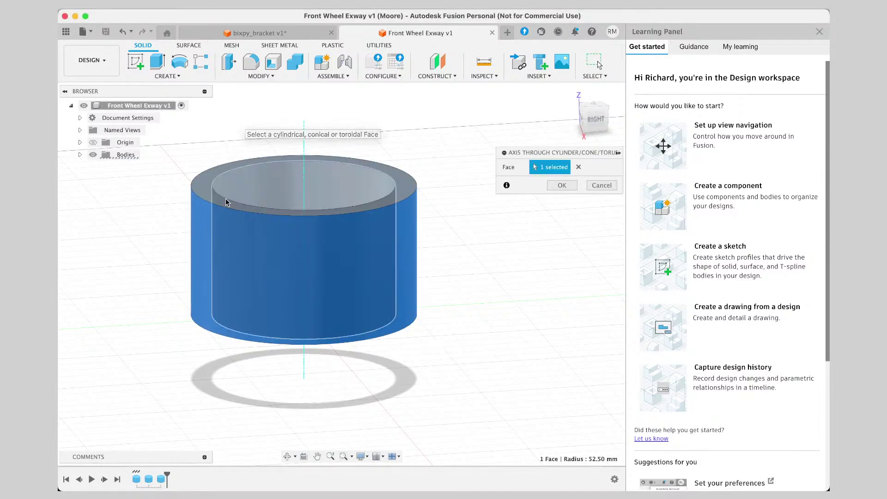
pyautogui.click(317, 457)
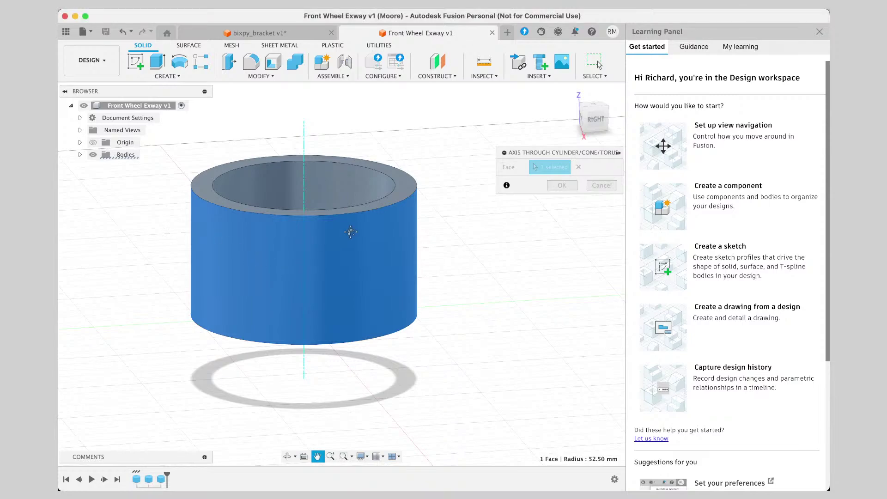
pyautogui.moveTo(368, 236); pyautogui.dragTo(373, 279, button='right')
pyautogui.rightClick(442, 254)
pyautogui.click(420, 313)
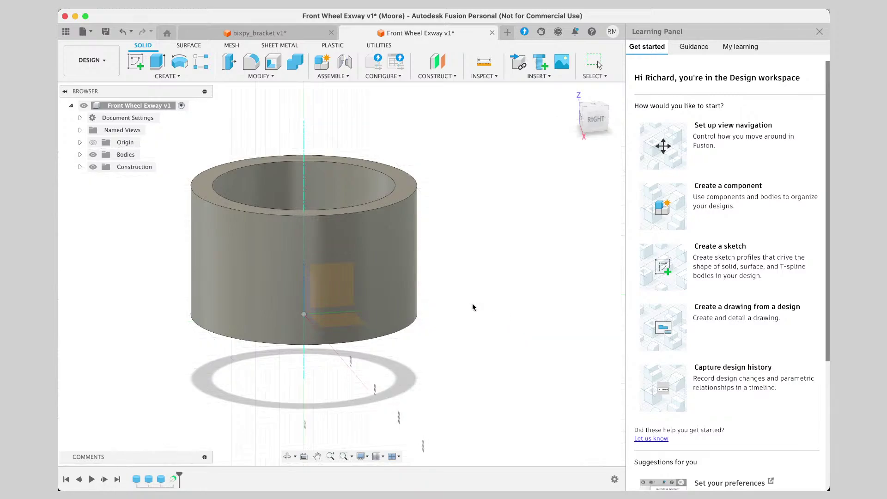
pyautogui.click(286, 457)
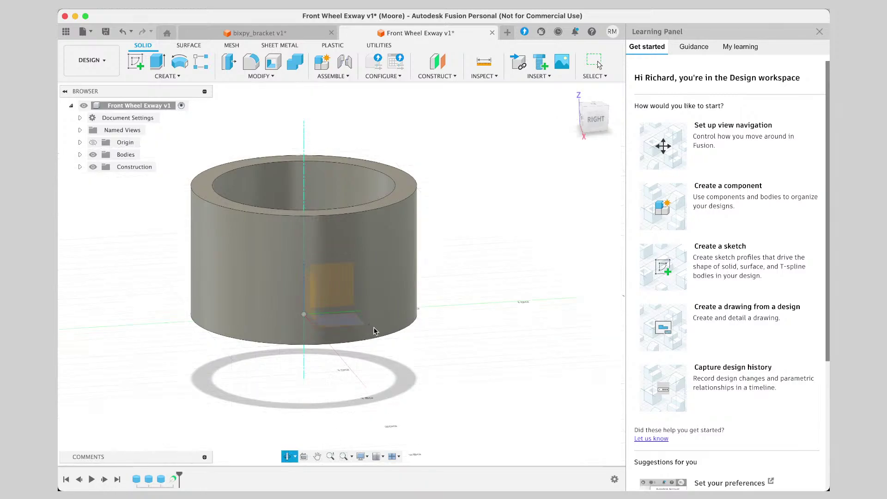
pyautogui.moveTo(438, 289)
pyautogui.mouseDown()
pyautogui.moveTo(426, 327)
pyautogui.moveTo(497, 308)
pyautogui.moveTo(445, 252)
pyautogui.moveTo(439, 222)
pyautogui.moveTo(439, 327)
pyautogui.moveTo(450, 296)
pyautogui.moveTo(445, 278)
pyautogui.moveTo(437, 282)
pyautogui.mouseUp()
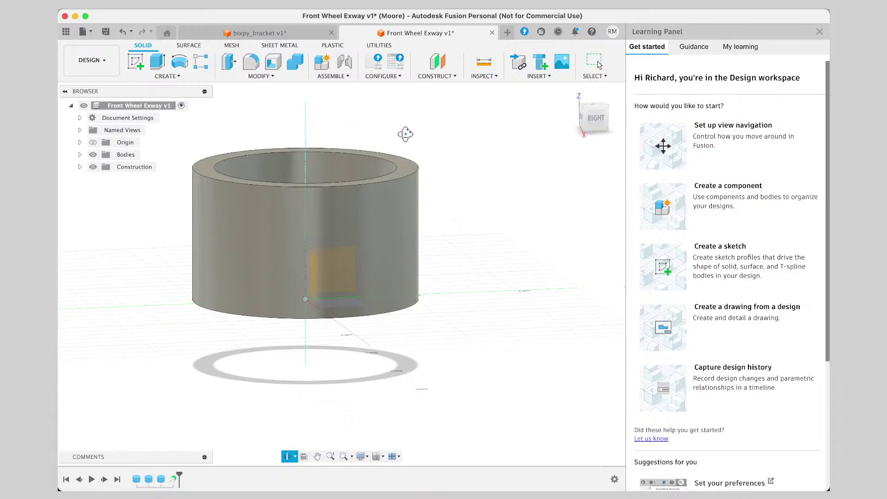
pyautogui.click(251, 62)
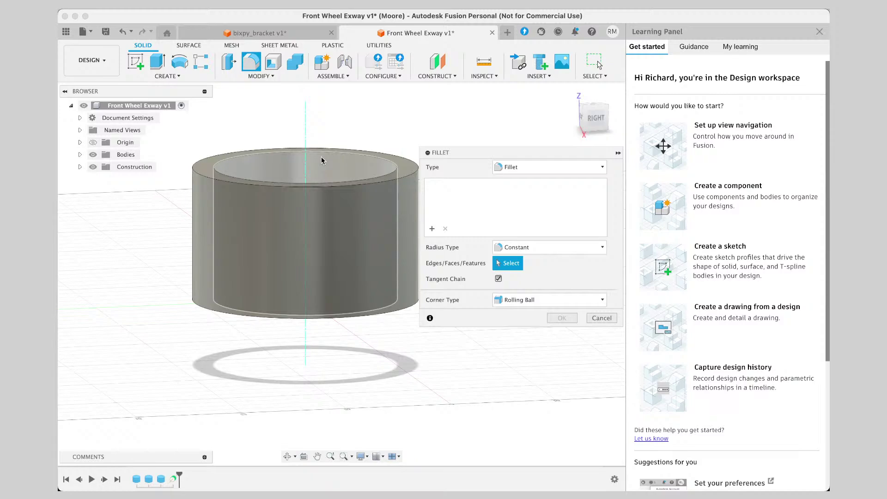
pyautogui.click(334, 186)
pyautogui.moveTo(334, 183); pyautogui.dragTo(332, 157)
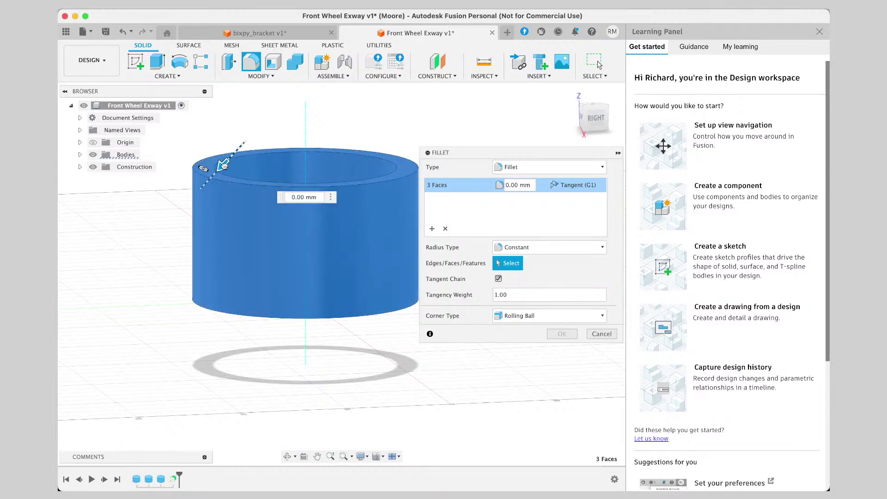
pyautogui.moveTo(223, 167)
pyautogui.mouseDown()
pyautogui.moveTo(201, 185)
pyautogui.moveTo(233, 163)
pyautogui.mouseUp()
pyautogui.click(193, 169)
pyautogui.moveTo(192, 170)
pyautogui.mouseDown()
pyautogui.moveTo(168, 146)
pyautogui.moveTo(201, 185)
pyautogui.moveTo(174, 168)
pyautogui.moveTo(192, 170)
pyautogui.mouseUp()
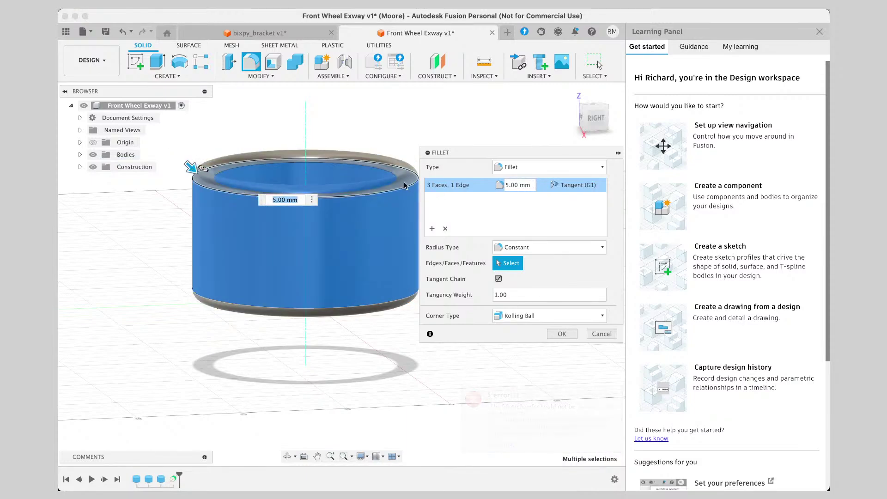
pyautogui.click(601, 333)
# Start a new sketch on the front origin plane and leave the Line tool without drawing.
pyautogui.moveTo(452, 194); pyautogui.dragTo(453, 246, button='right')
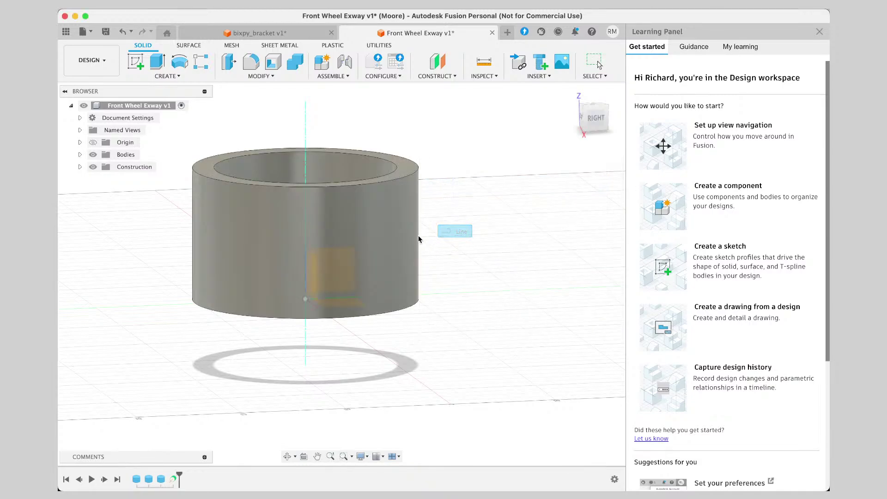
pyautogui.click(313, 278)
pyautogui.rightClick(465, 171)
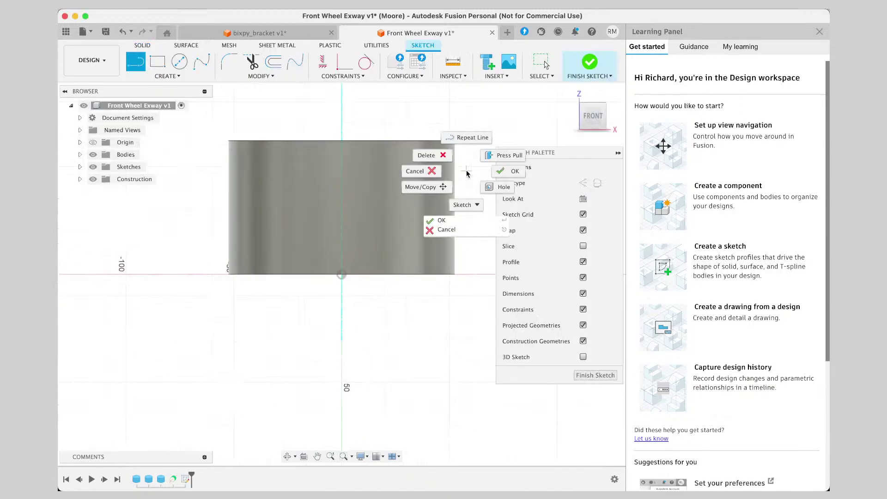
pyautogui.click(444, 230)
pyautogui.click(286, 456)
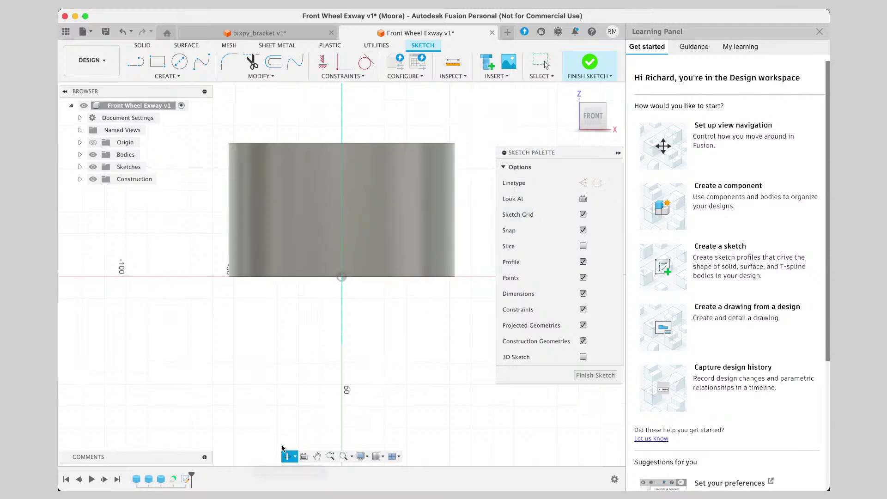
pyautogui.moveTo(415, 313)
pyautogui.mouseDown()
pyautogui.moveTo(403, 368)
pyautogui.moveTo(451, 356)
pyautogui.moveTo(413, 268)
pyautogui.moveTo(405, 319)
pyautogui.mouseUp()
pyautogui.scroll(-5, 419, 352)
pyautogui.hscroll(5, 420, 352)
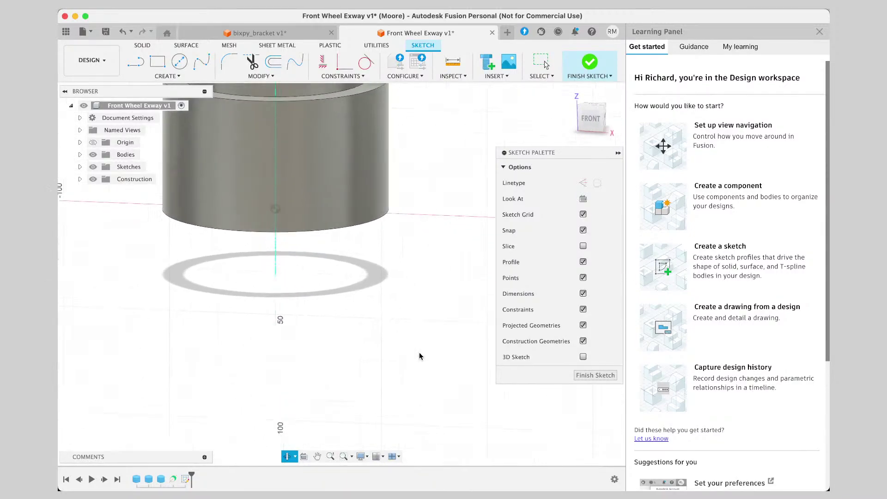
pyautogui.press('Escape')
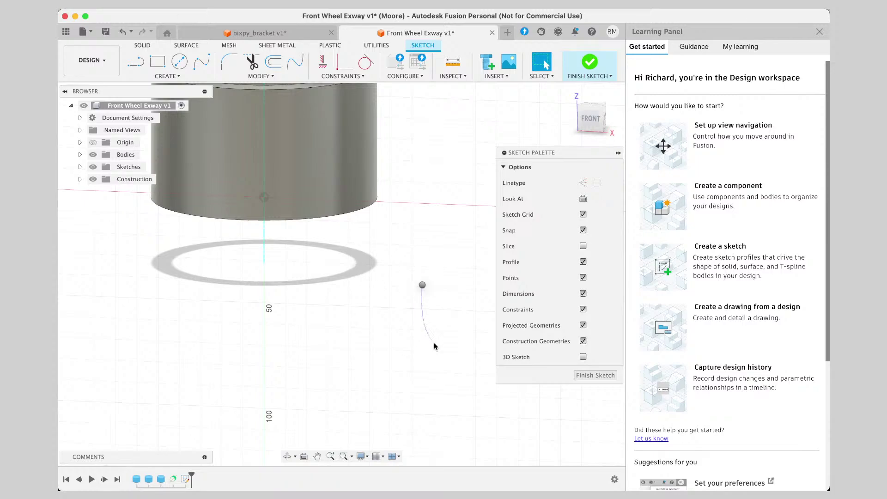
pyautogui.press('l')
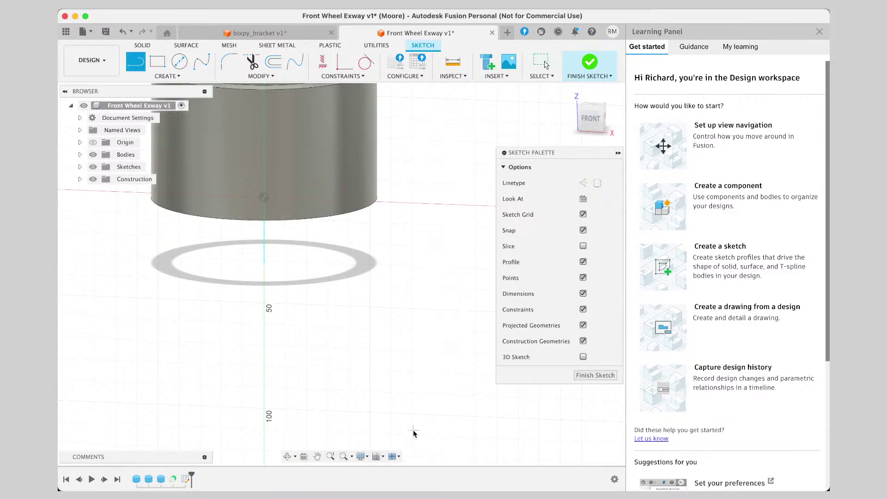
pyautogui.click(287, 458)
pyautogui.moveTo(291, 323); pyautogui.dragTo(349, 315)
pyautogui.press('Escape')
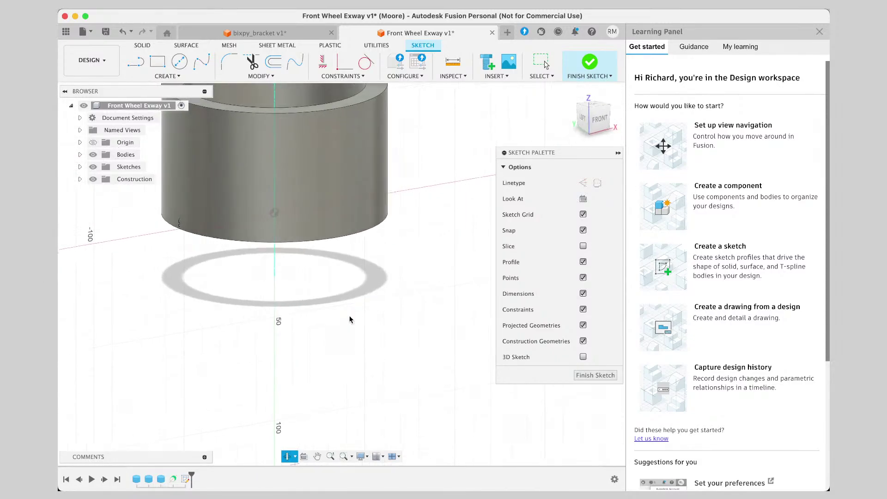
# Undo the front-plane sketch and the construction axis through the tube.
pyautogui.press('Escape')
pyautogui.press('super+z')
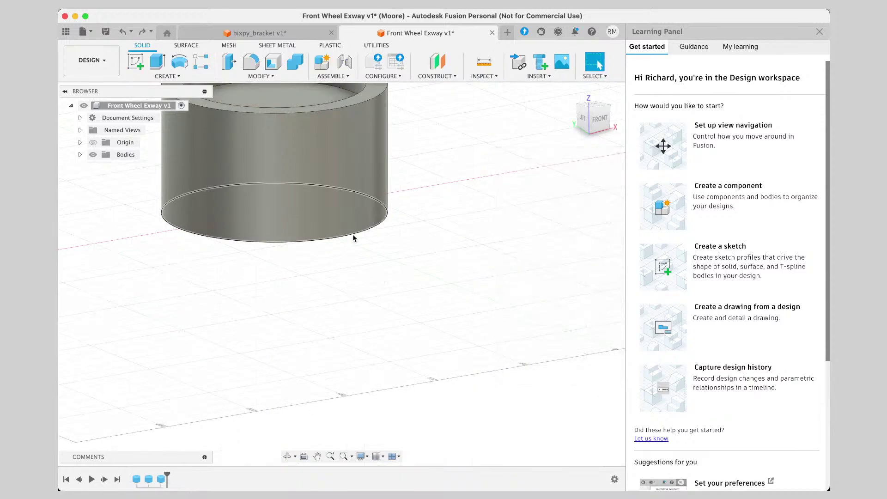
pyautogui.click(143, 5)
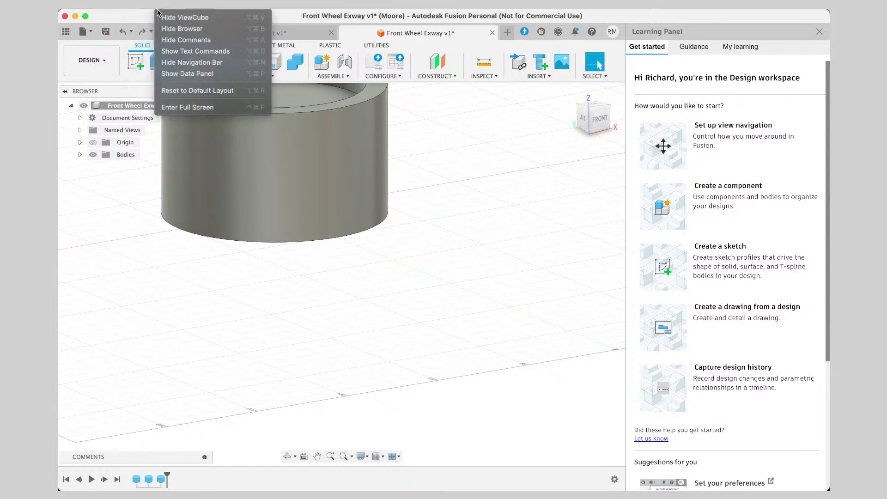
pyautogui.click(163, 45)
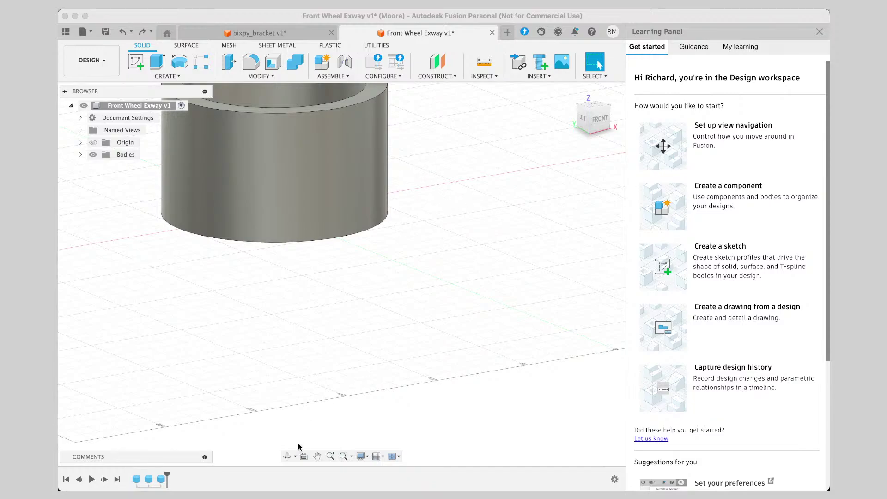
# Try a constant-radius fillet of 5 mm on the tube's inner and outer top edges.
pyautogui.click(287, 456)
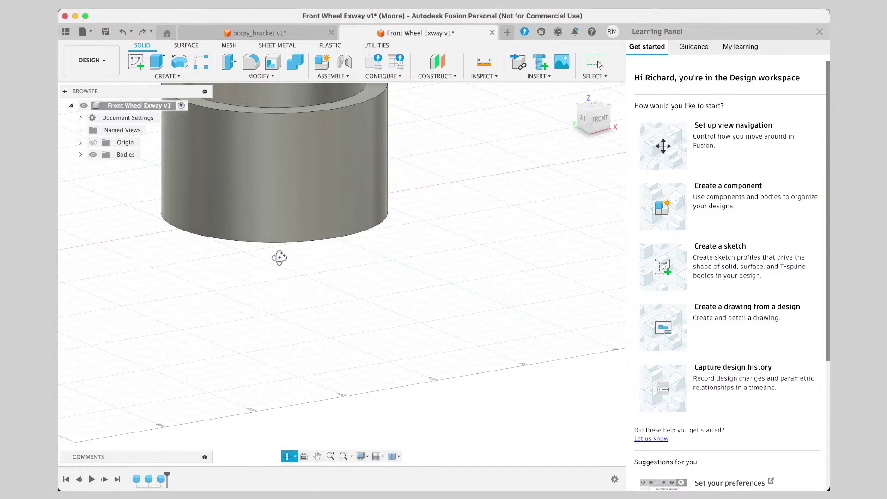
pyautogui.moveTo(280, 258); pyautogui.dragTo(262, 219)
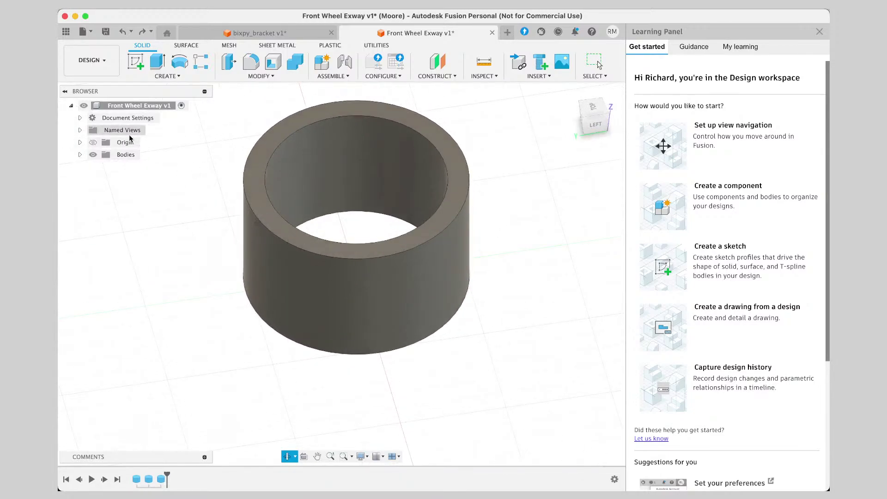
pyautogui.click(235, 69)
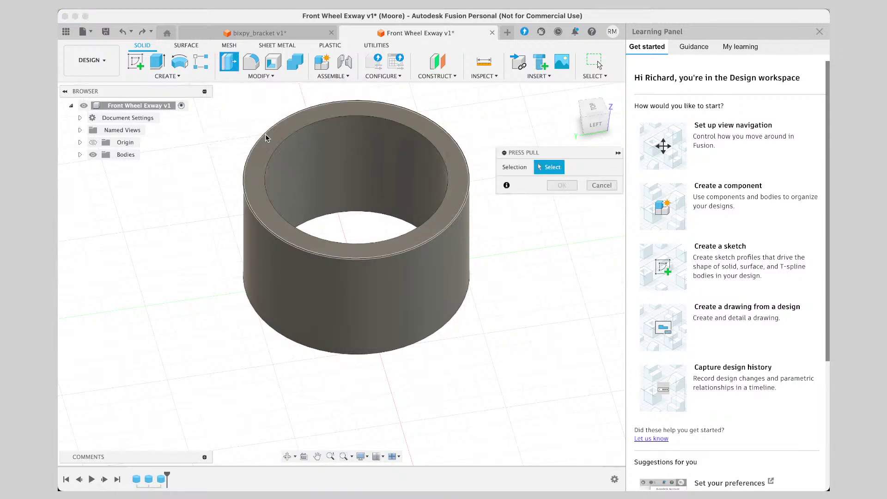
pyautogui.click(265, 134)
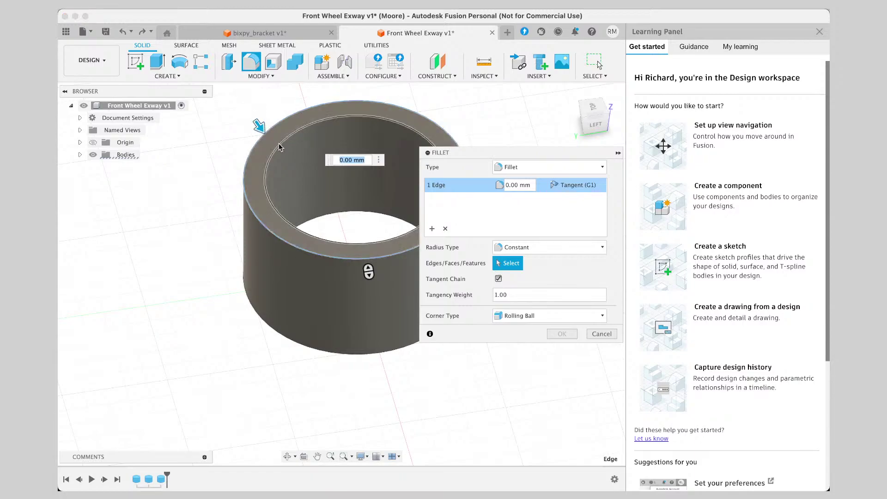
pyautogui.click(283, 143)
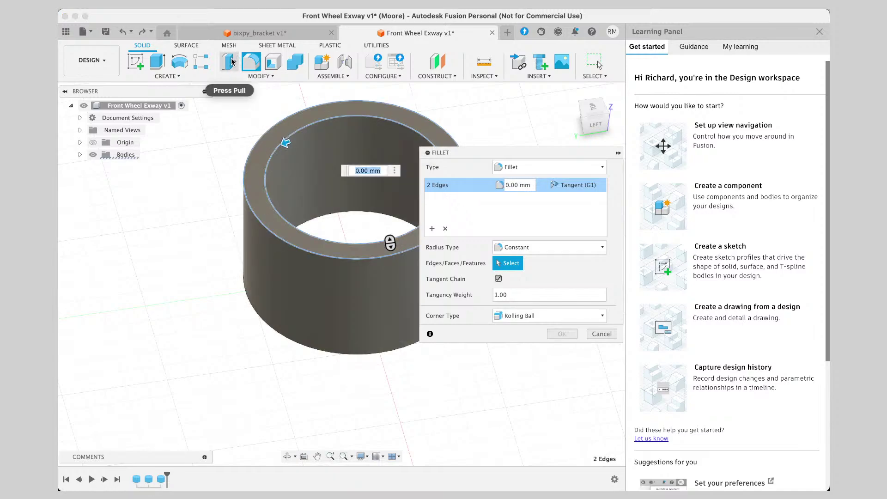
pyautogui.click(268, 127)
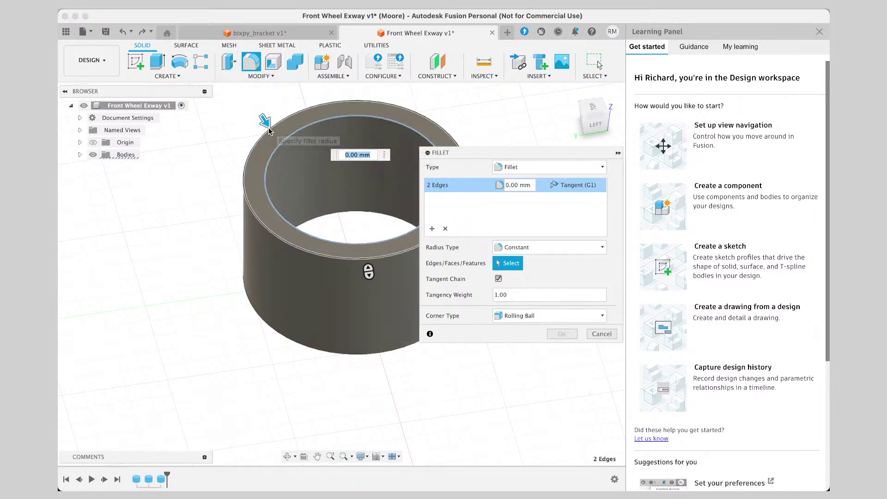
pyautogui.click(268, 127)
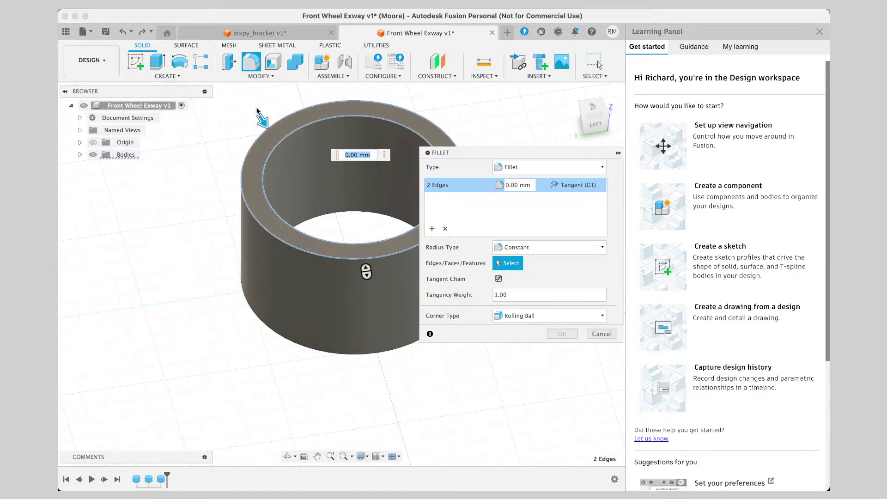
pyautogui.moveTo(262, 121); pyautogui.dragTo(263, 126)
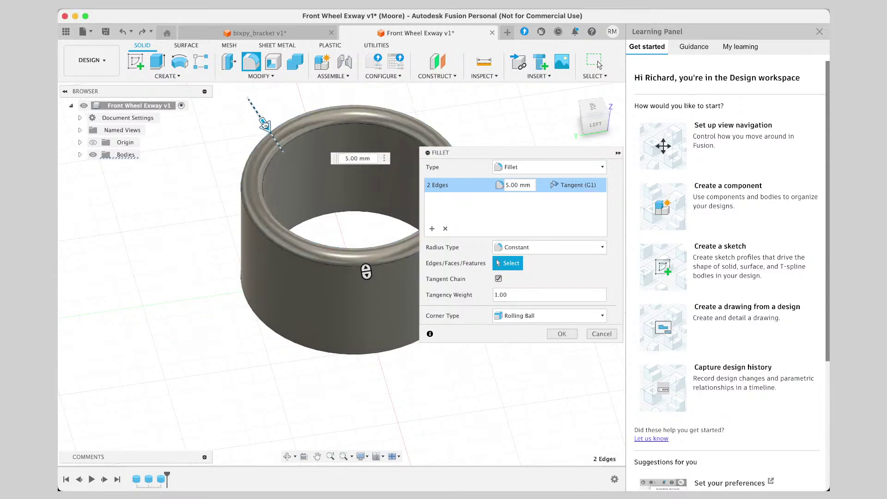
pyautogui.moveTo(265, 124); pyautogui.dragTo(259, 116)
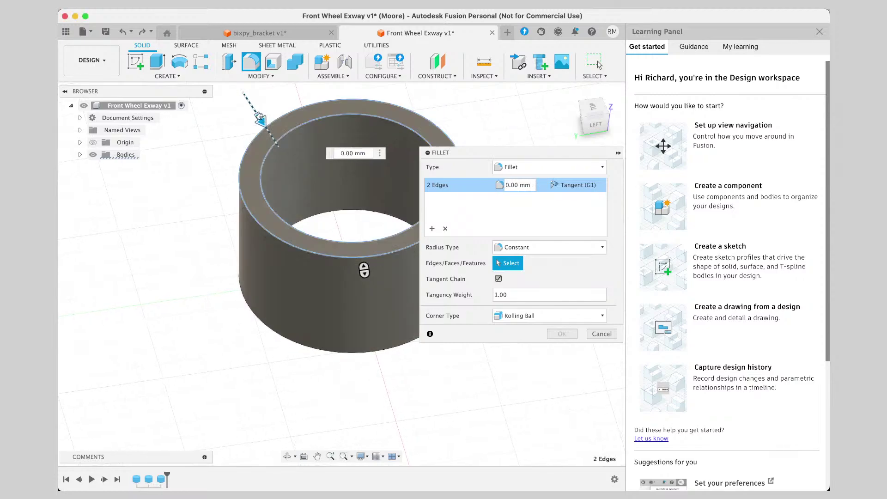
pyautogui.moveTo(266, 119); pyautogui.dragTo(266, 119)
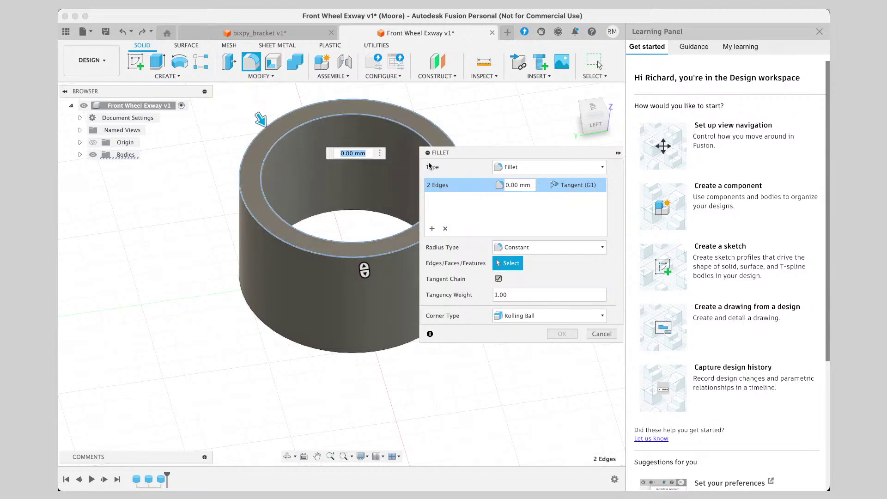
# Try the Chord Length radius type for the two top edges, and return the radius type to Constant.
pyautogui.click(524, 248)
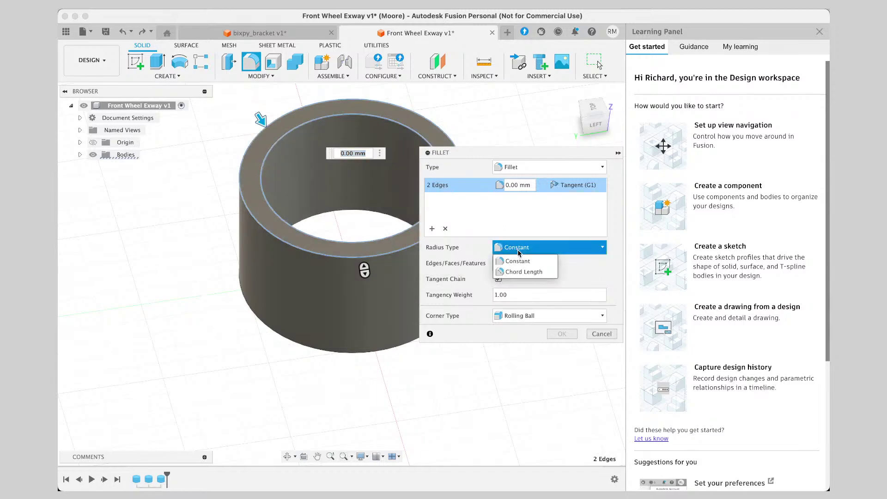
pyautogui.click(524, 273)
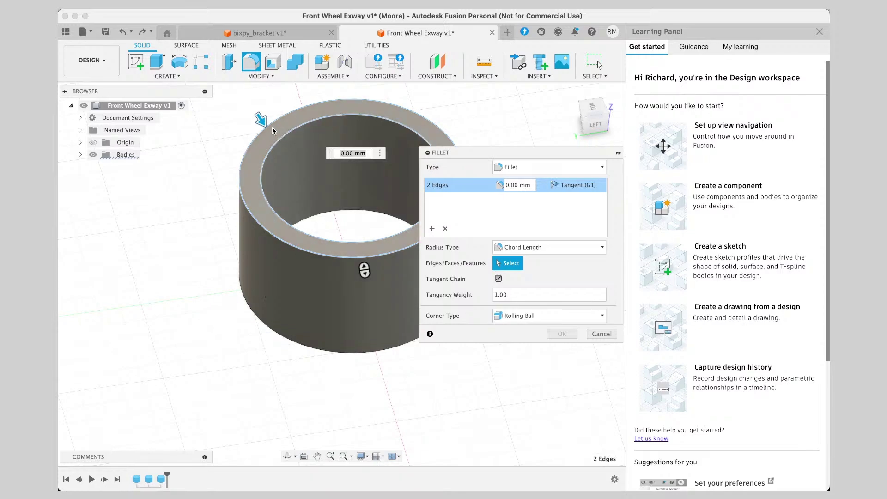
pyautogui.moveTo(261, 126)
pyautogui.mouseDown()
pyautogui.moveTo(271, 135)
pyautogui.moveTo(261, 120)
pyautogui.mouseUp()
pyautogui.click(526, 247)
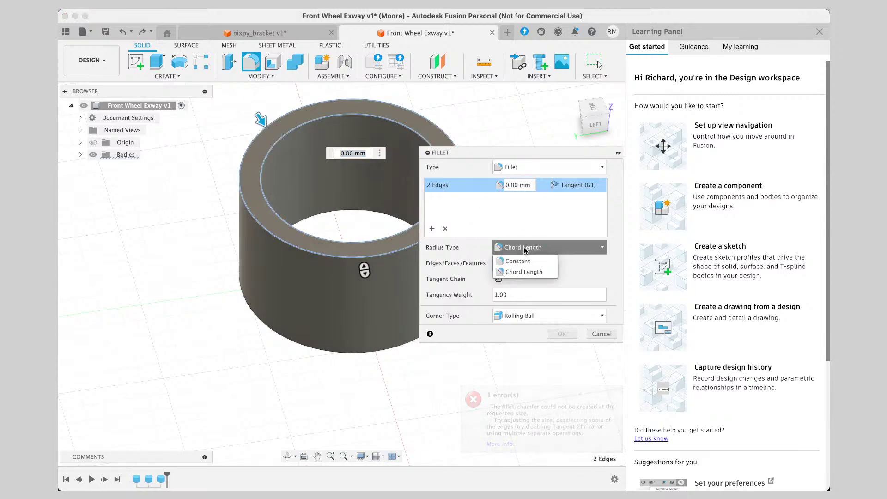
pyautogui.click(526, 261)
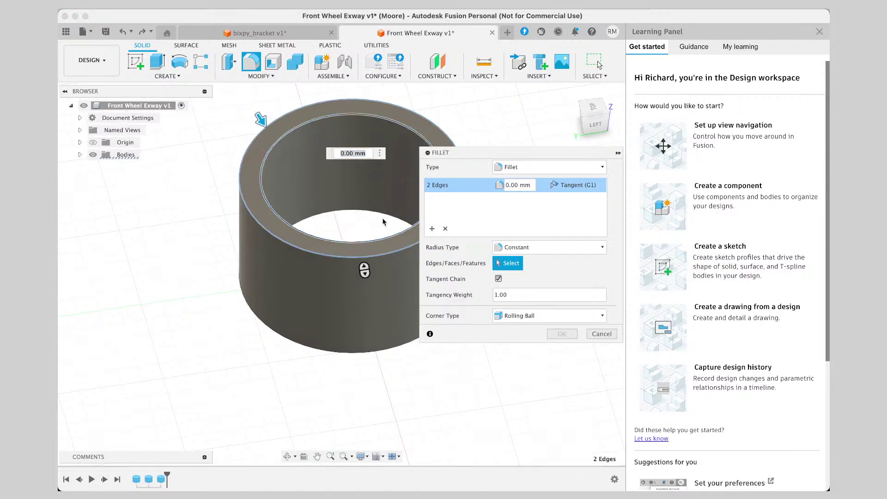
# Try a Full Round Fillet with the tube's top ring face as the center face, and cancel the fillet.
pyautogui.click(521, 168)
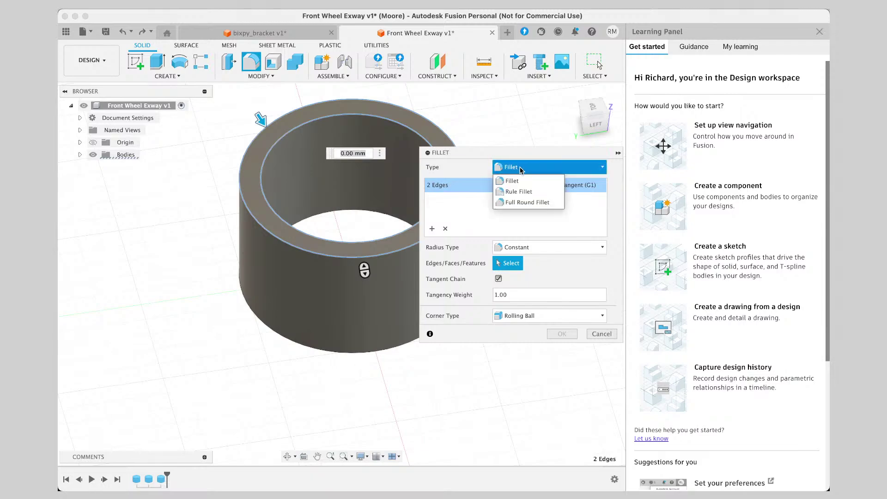
pyautogui.click(536, 203)
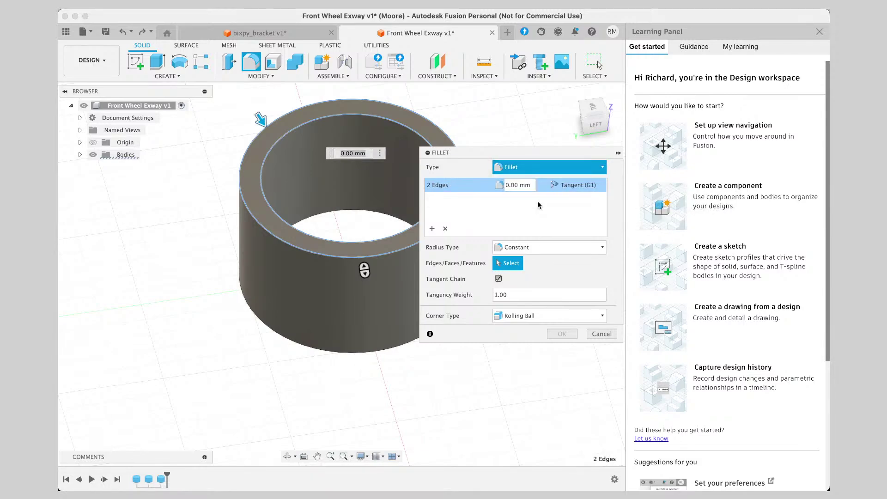
pyautogui.click(279, 145)
pyautogui.click(265, 140)
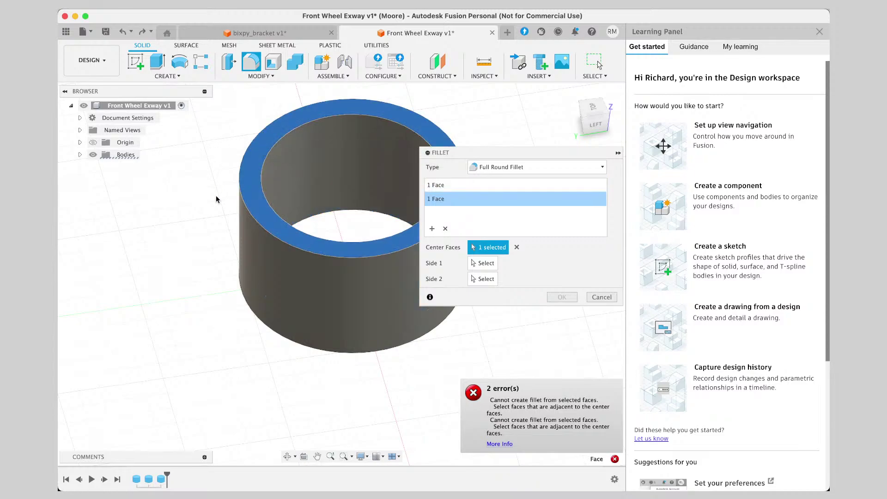
pyautogui.click(246, 237)
pyautogui.click(600, 298)
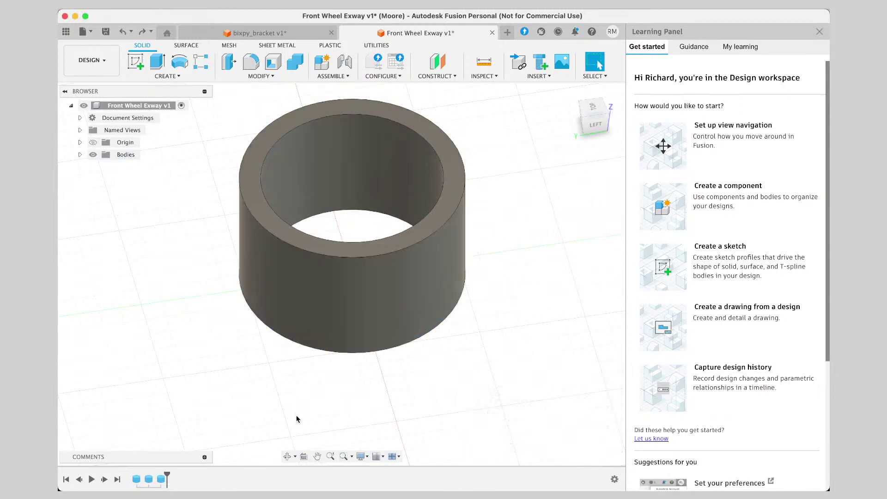
pyautogui.click(289, 455)
pyautogui.moveTo(351, 277)
pyautogui.mouseDown()
pyautogui.moveTo(378, 289)
pyautogui.moveTo(352, 293)
pyautogui.mouseUp()
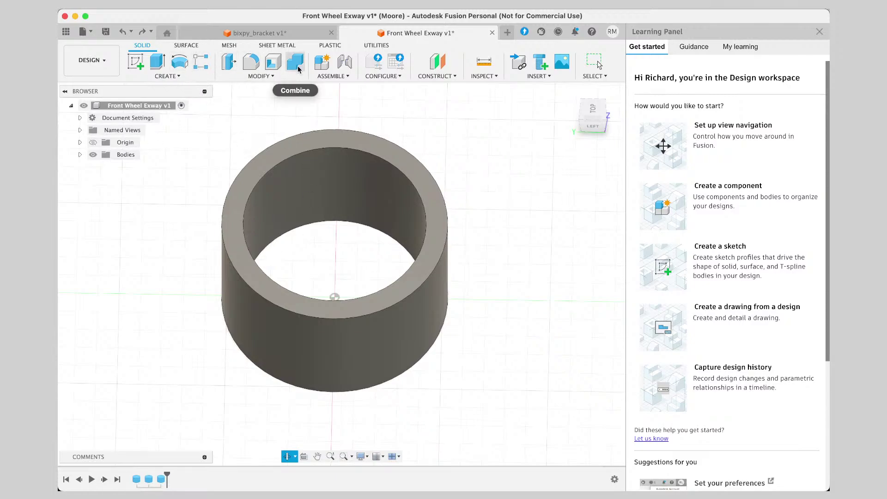
pyautogui.click(262, 76)
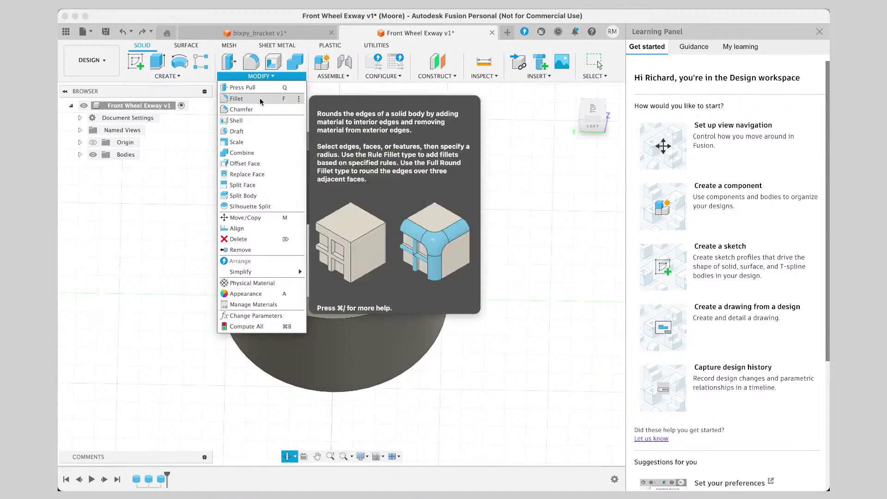
pyautogui.click(536, 288)
pyautogui.moveTo(542, 287); pyautogui.dragTo(319, 246, button='middle')
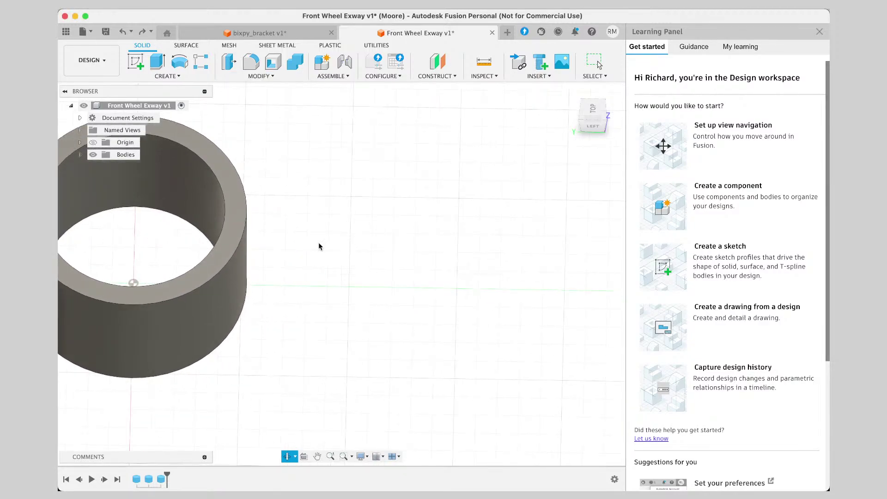
pyautogui.moveTo(300, 249); pyautogui.dragTo(358, 253, button='right')
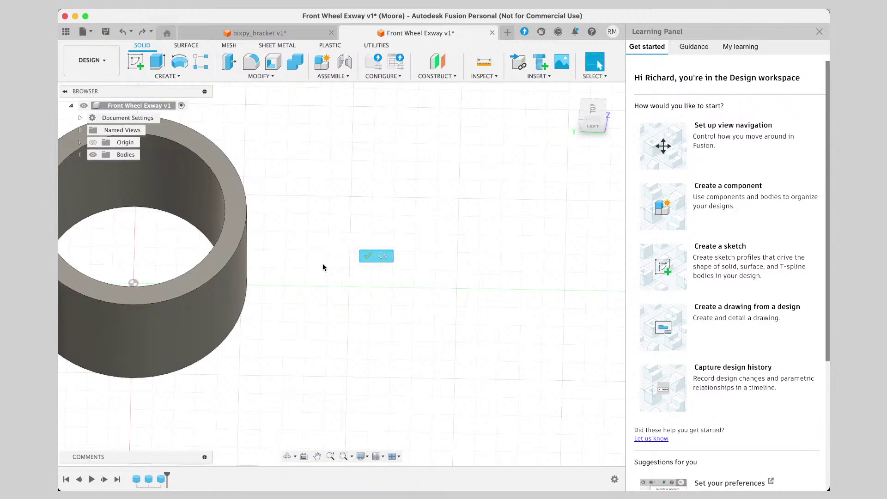
pyautogui.click(317, 456)
pyautogui.moveTo(247, 319); pyautogui.dragTo(376, 346)
pyautogui.moveTo(287, 257); pyautogui.dragTo(288, 288)
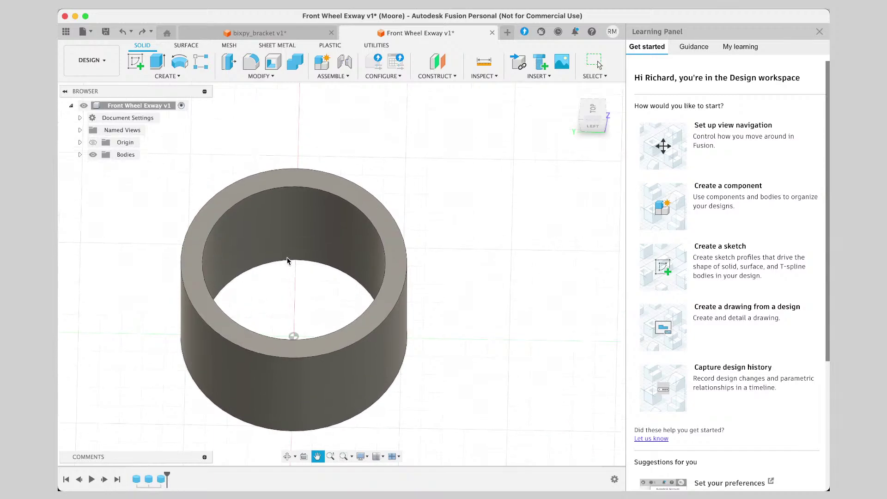
pyautogui.moveTo(309, 429); pyautogui.dragTo(369, 396)
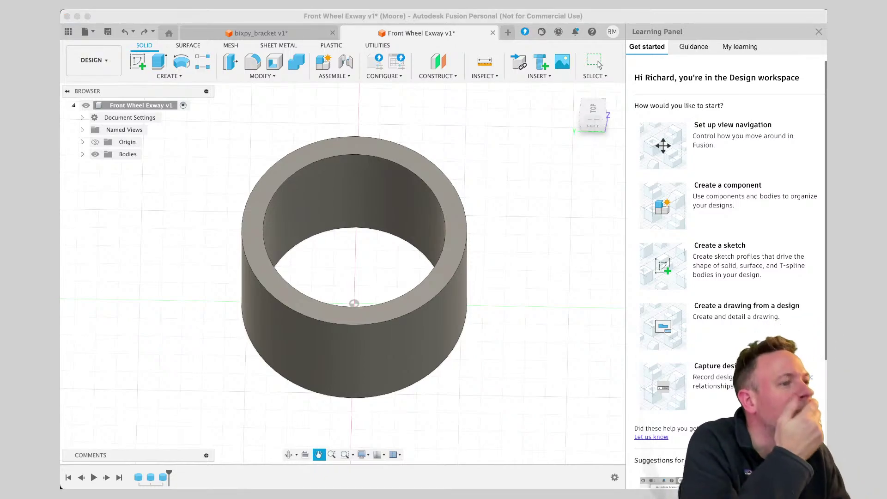
# Examine the tube from directly above, with the whole ring centred in view.
pyautogui.click(287, 454)
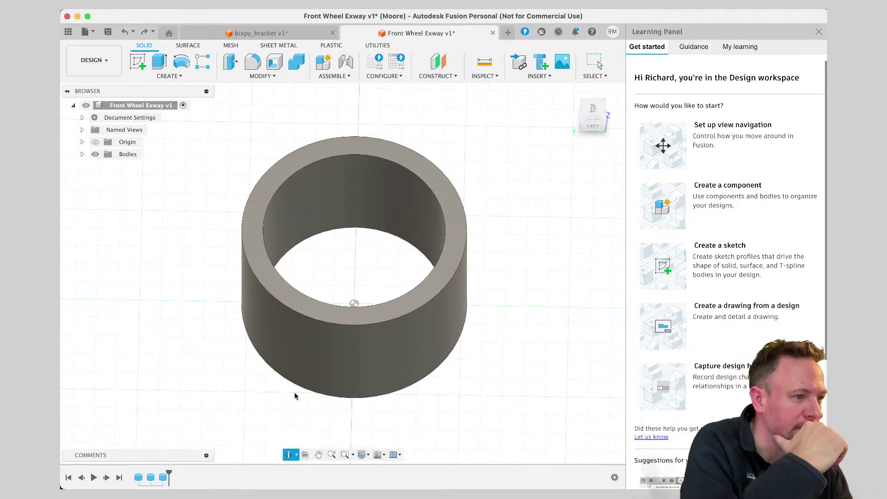
pyautogui.click(592, 110)
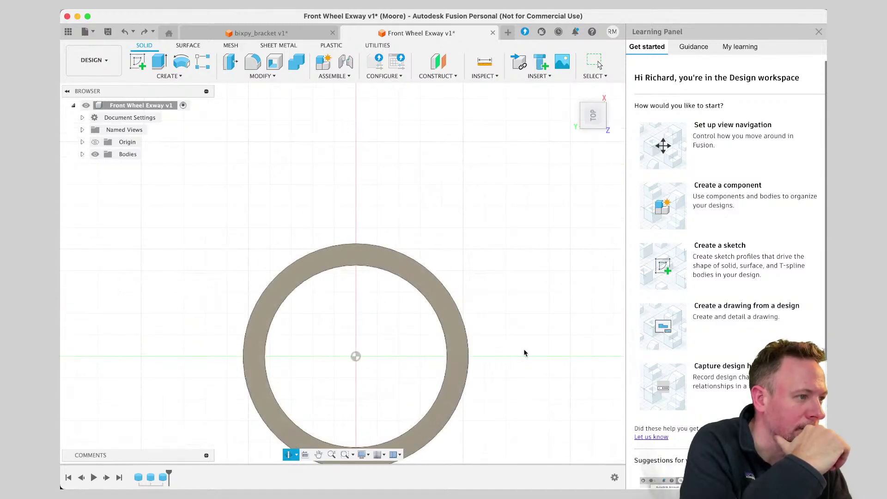
pyautogui.click(322, 455)
pyautogui.moveTo(466, 446); pyautogui.dragTo(477, 366)
pyautogui.press('Escape')
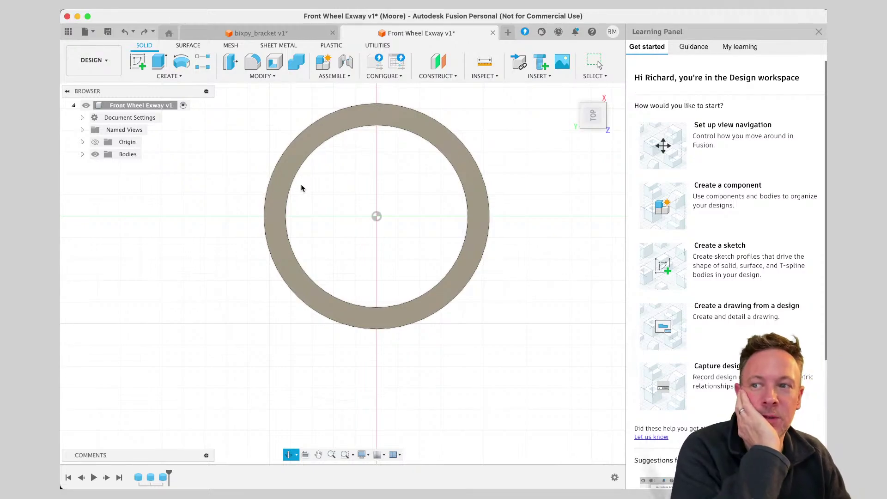
pyautogui.moveTo(301, 188); pyautogui.dragTo(299, 188, button='middle')
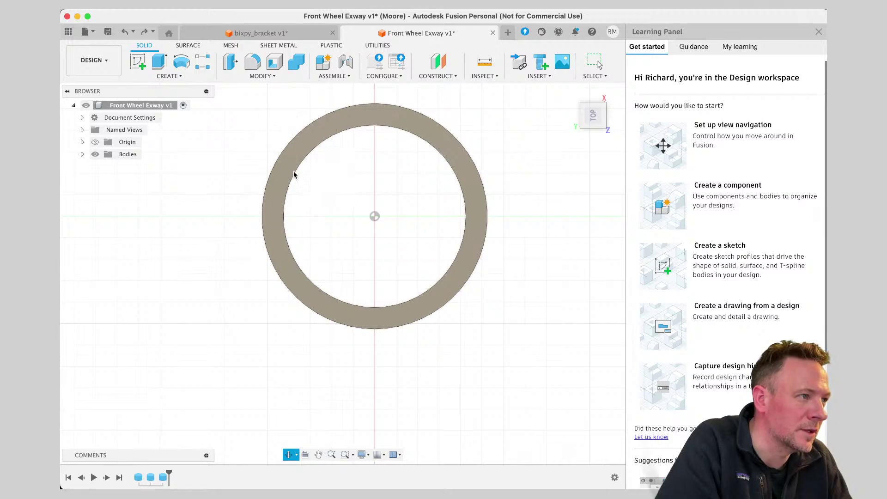
pyautogui.keyDown('shift'); pyautogui.moveTo(258, 230); pyautogui.dragTo(287, 374, button='middle'); pyautogui.keyUp('shift')
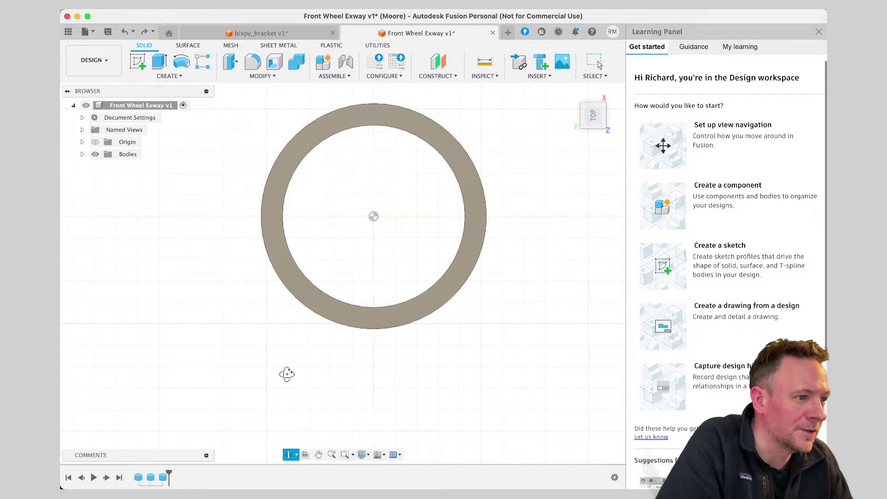
pyautogui.hscroll(1, 277, 174)
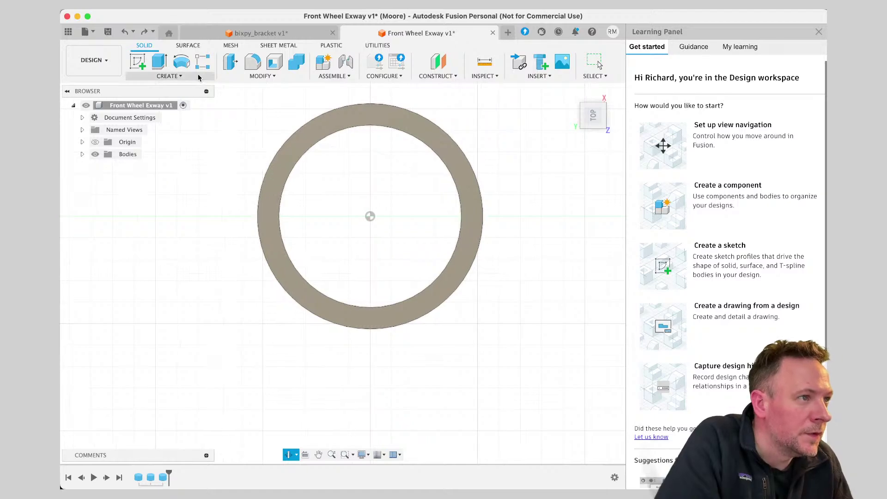
# Edit the outer cylinder feature from the tube's top ring face and set its height to 55 mm.
pyautogui.click(595, 62)
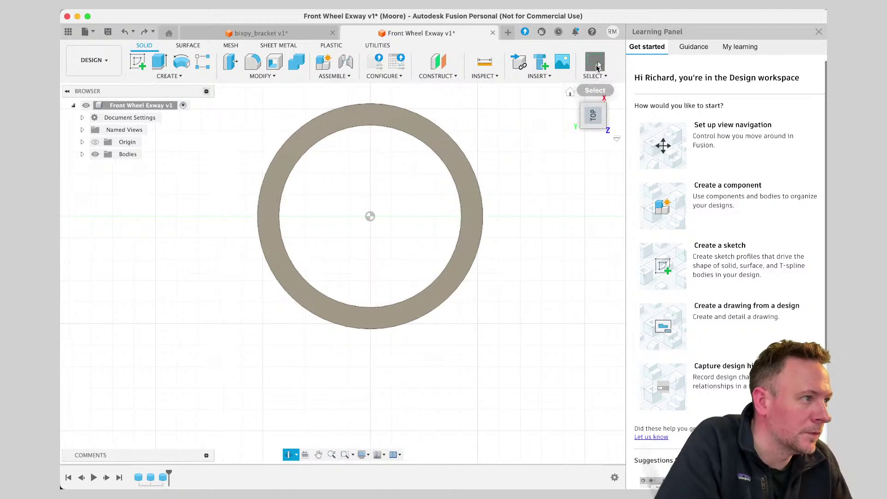
pyautogui.click(455, 164)
pyautogui.rightClick(456, 164)
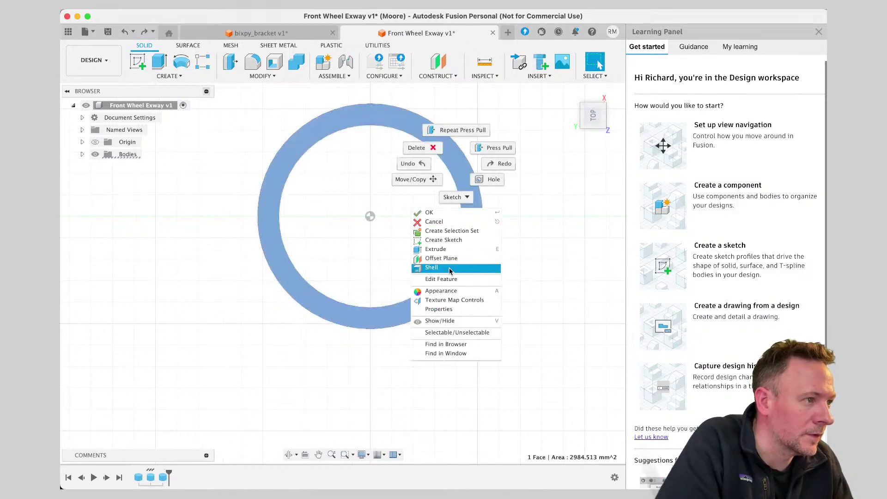
pyautogui.click(446, 279)
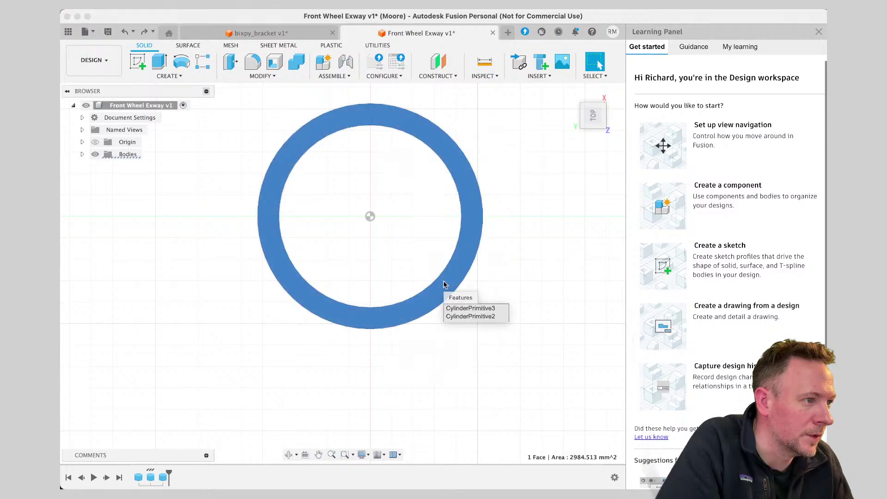
pyautogui.click(474, 317)
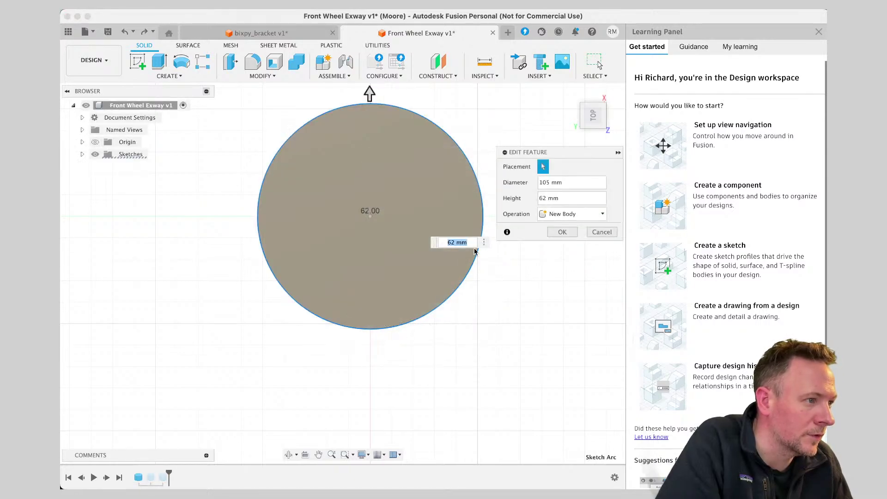
pyautogui.click(545, 198)
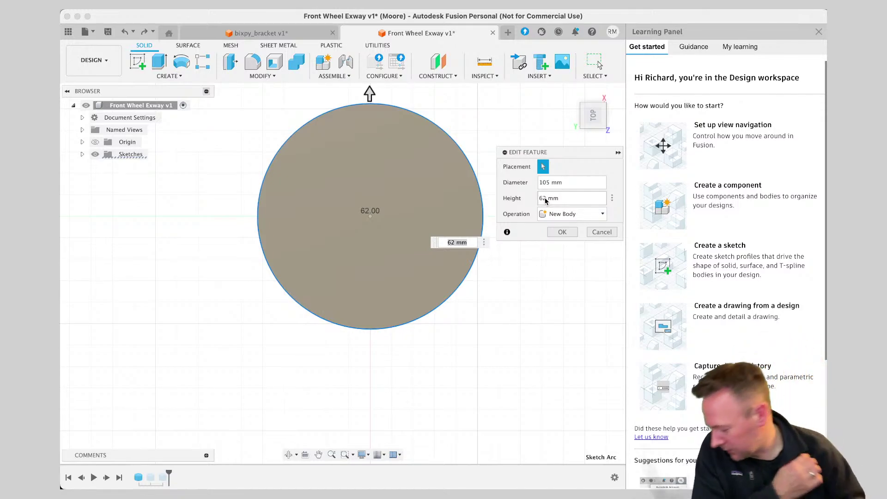
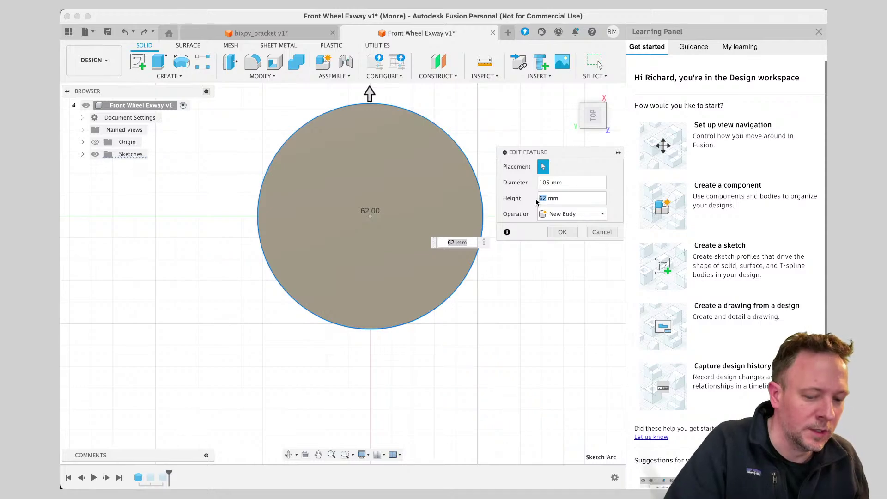
pyautogui.write('55')
pyautogui.click(567, 233)
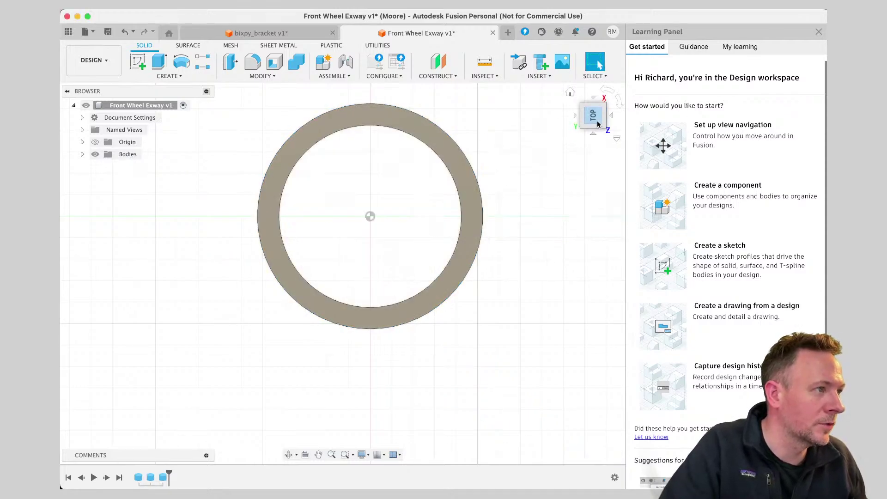
pyautogui.moveTo(592, 121)
pyautogui.mouseDown()
pyautogui.moveTo(590, 92)
pyautogui.moveTo(588, 112)
pyautogui.mouseUp()
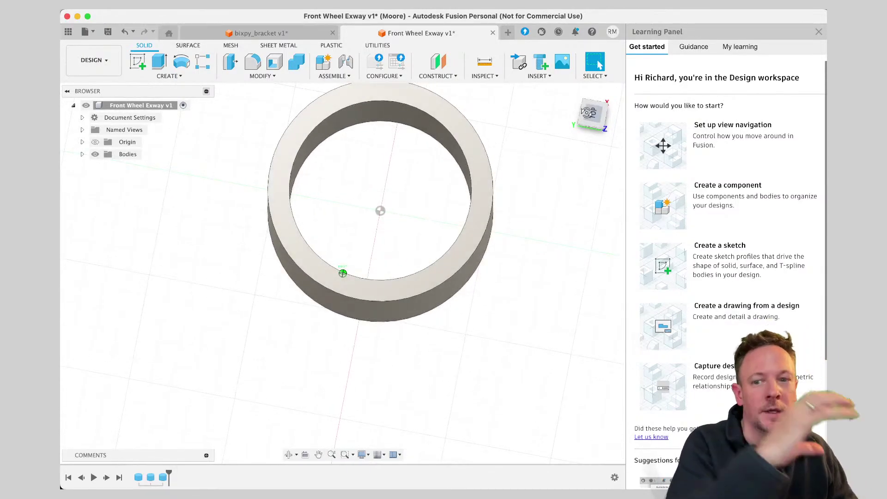
pyautogui.moveTo(588, 112); pyautogui.dragTo(419, 142)
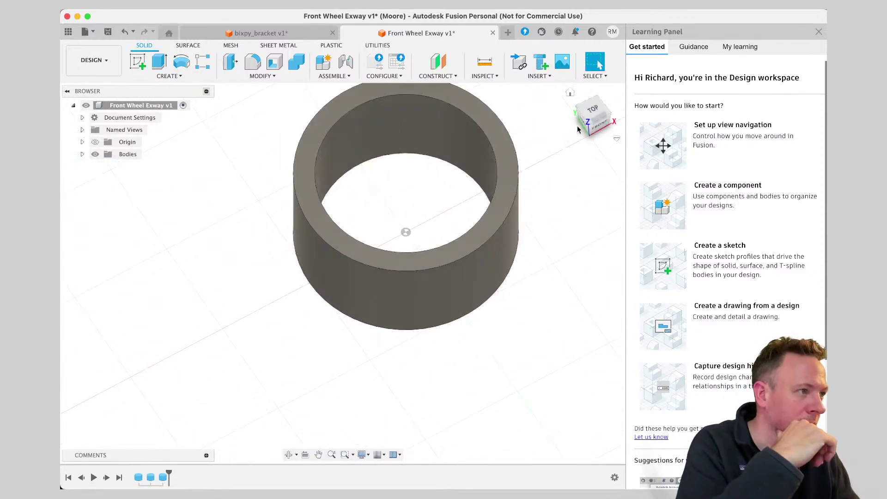
pyautogui.moveTo(580, 131); pyautogui.dragTo(584, 134)
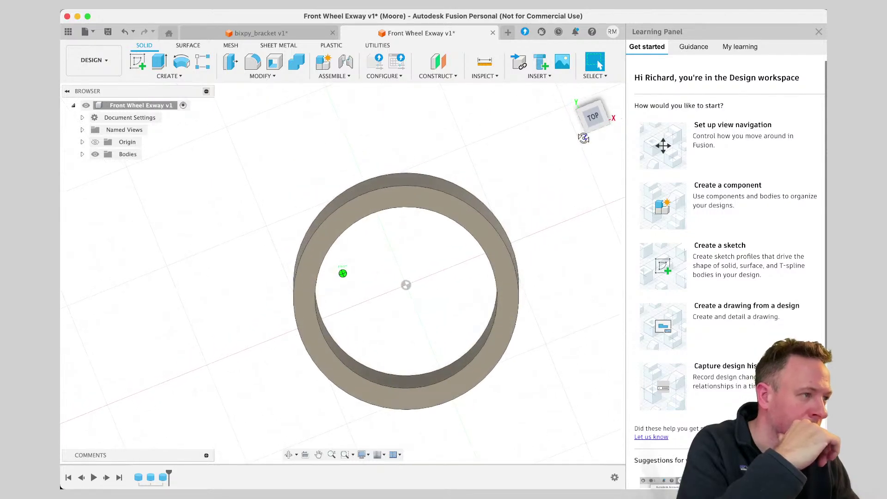
pyautogui.click(592, 117)
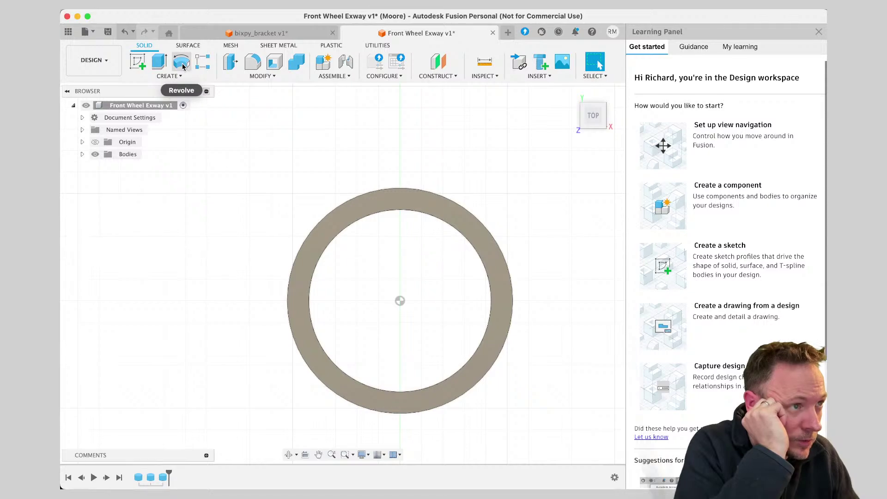
pyautogui.click(168, 76)
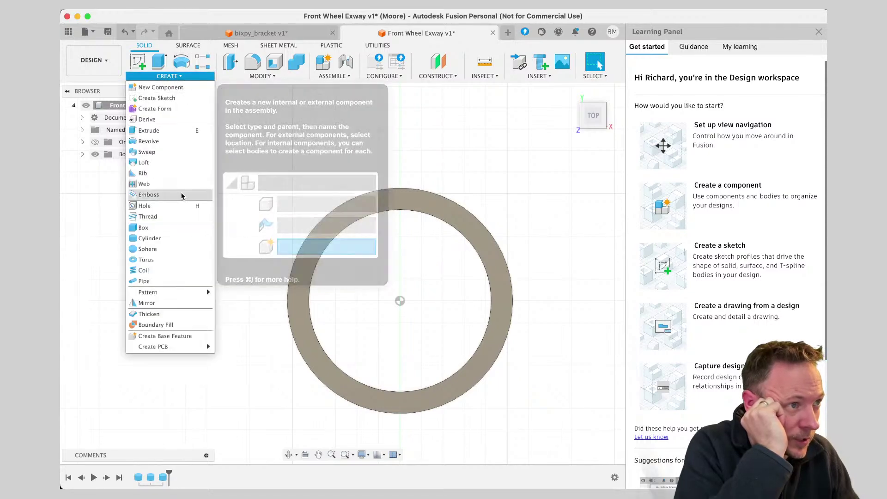
pyautogui.click(168, 239)
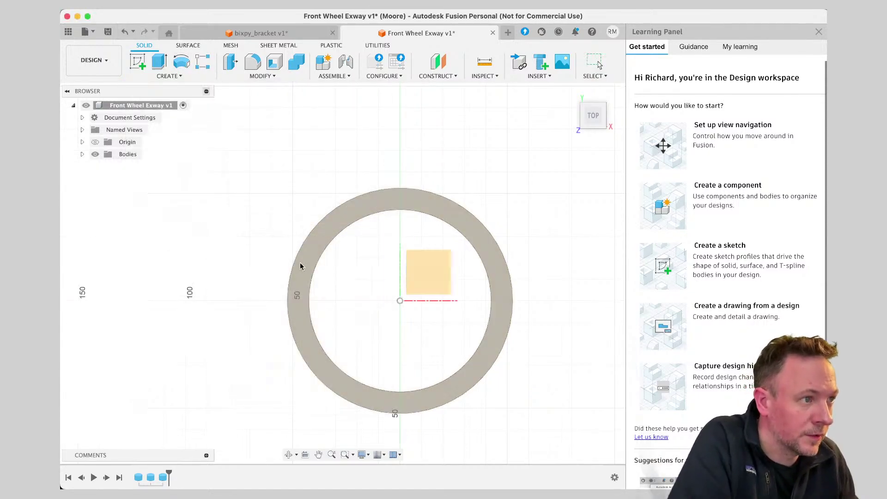
pyautogui.click(399, 298)
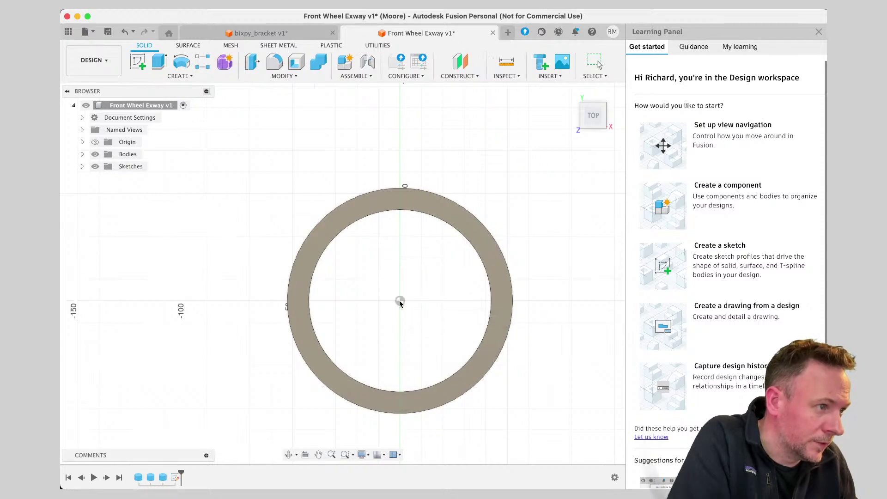
pyautogui.click(400, 301)
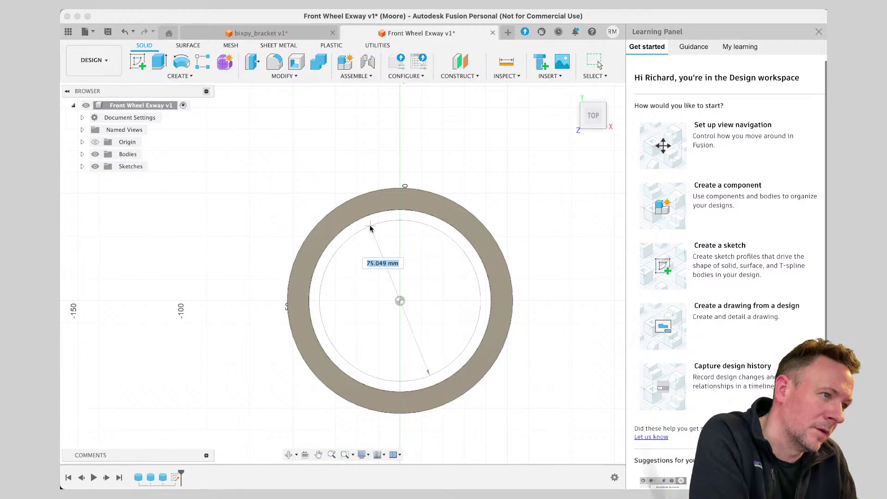
pyautogui.click(372, 232)
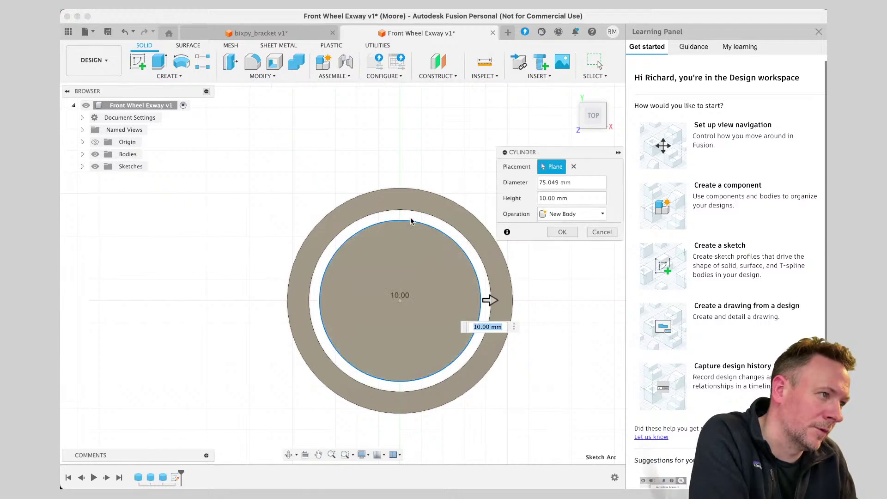
pyautogui.click(613, 236)
# Place a new cylinder on the horizontal plane, centred on the origin, with a diameter of about 105 mm.
pyautogui.click(187, 76)
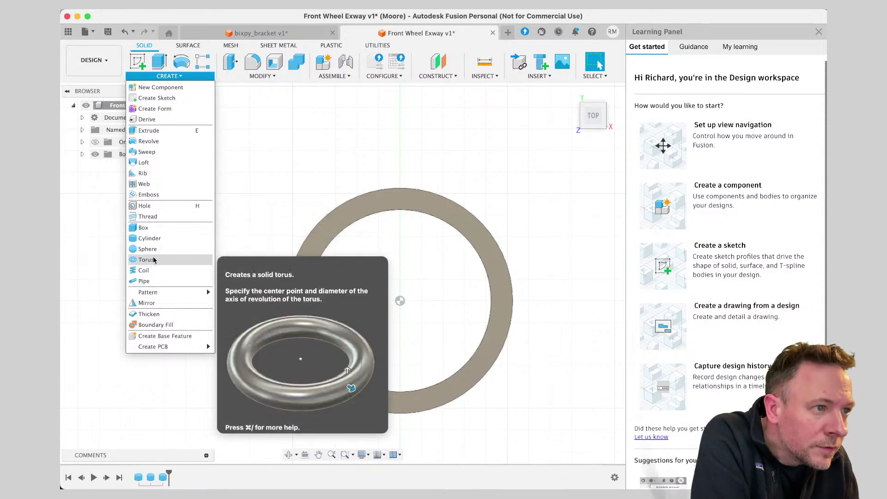
pyautogui.click(149, 238)
pyautogui.click(399, 302)
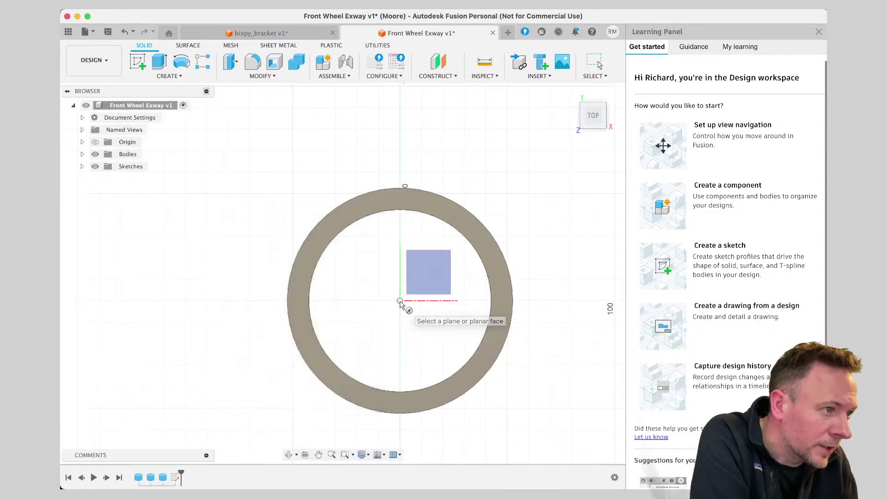
pyautogui.click(400, 301)
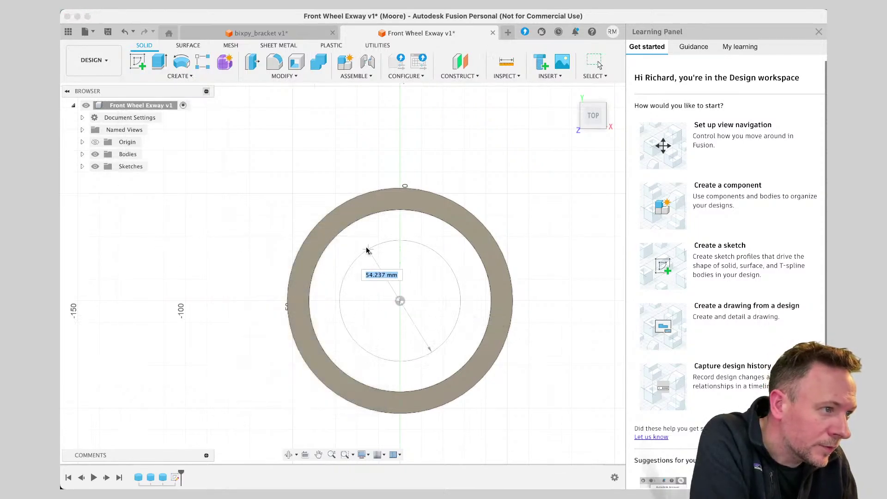
pyautogui.click(346, 206)
# Set the new cylinder's diameter to 105 mm and height to 3 mm, and create it as a new body.
pyautogui.click(556, 184)
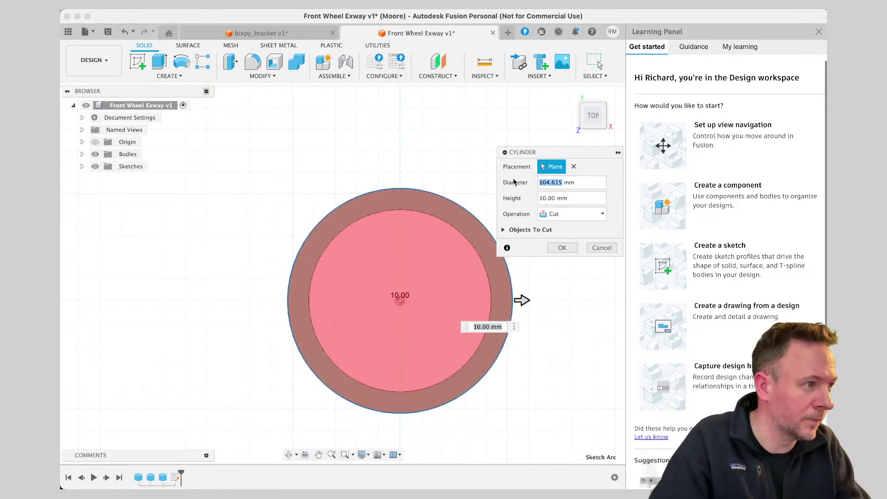
pyautogui.write('10')
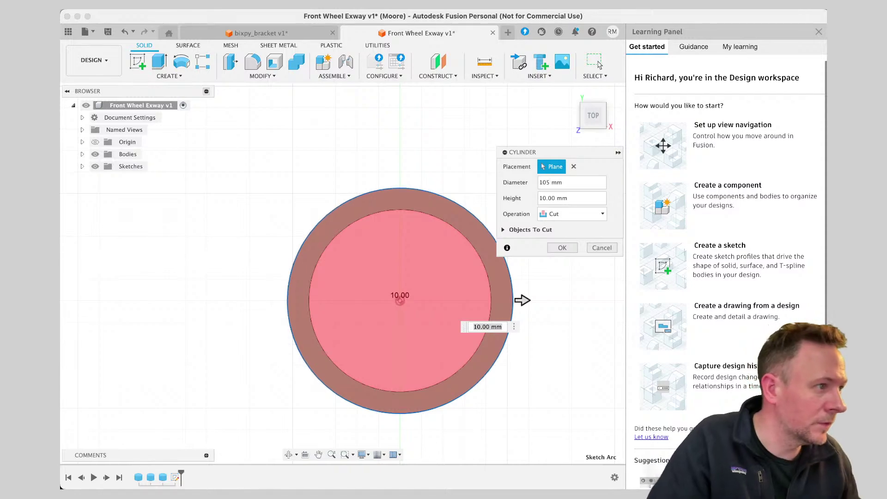
pyautogui.moveTo(545, 200); pyautogui.dragTo(533, 201)
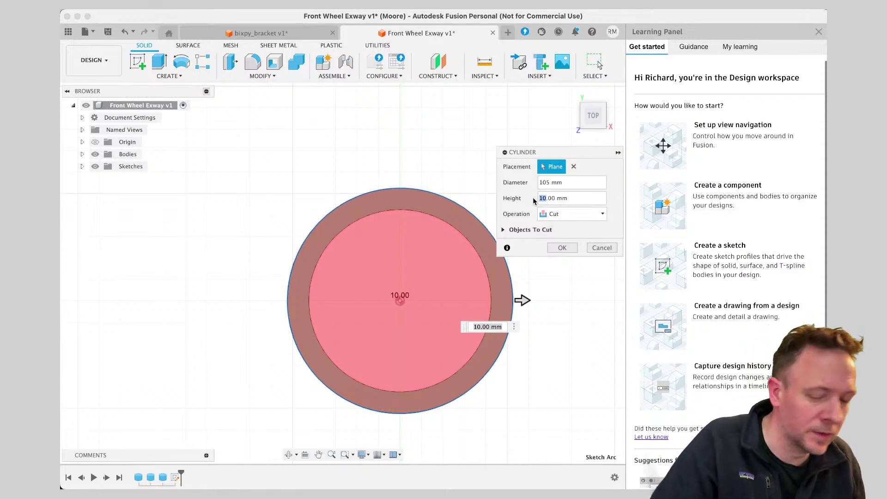
pyautogui.write('3')
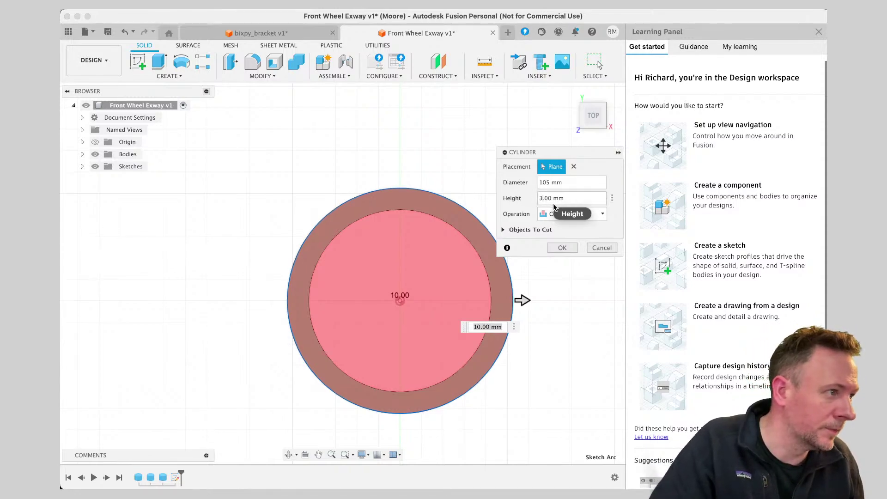
pyautogui.click(564, 215)
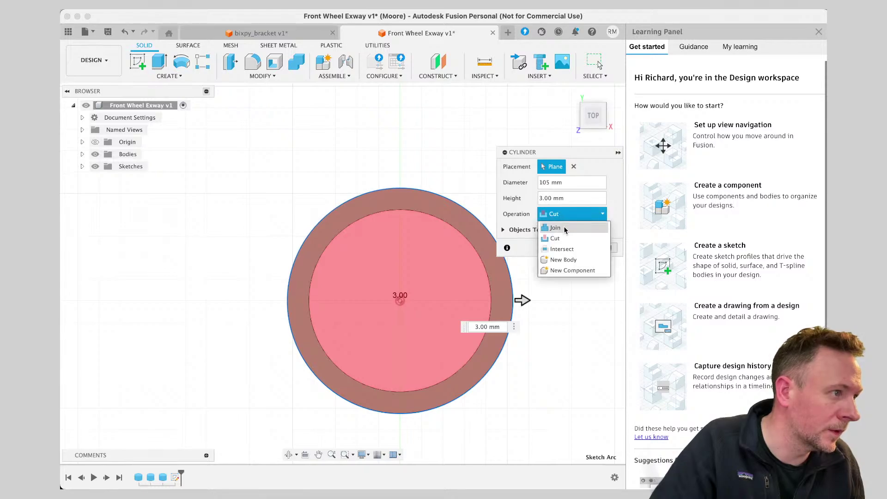
pyautogui.click(566, 260)
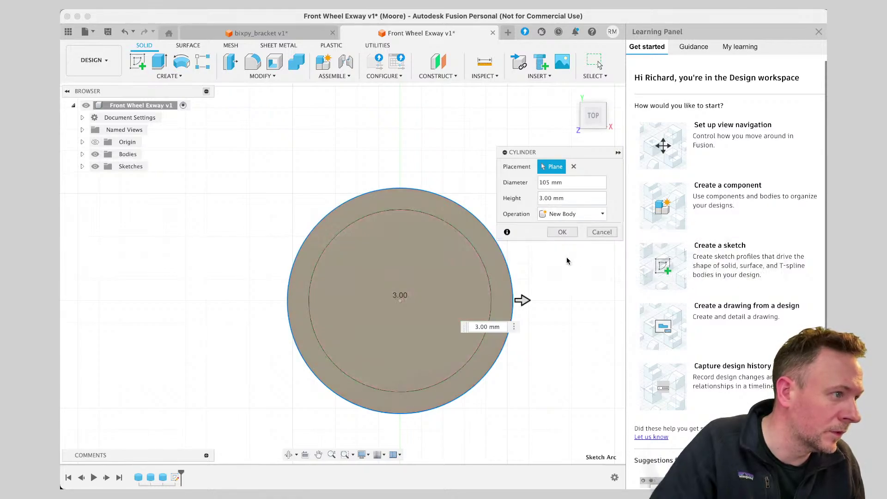
pyautogui.click(562, 232)
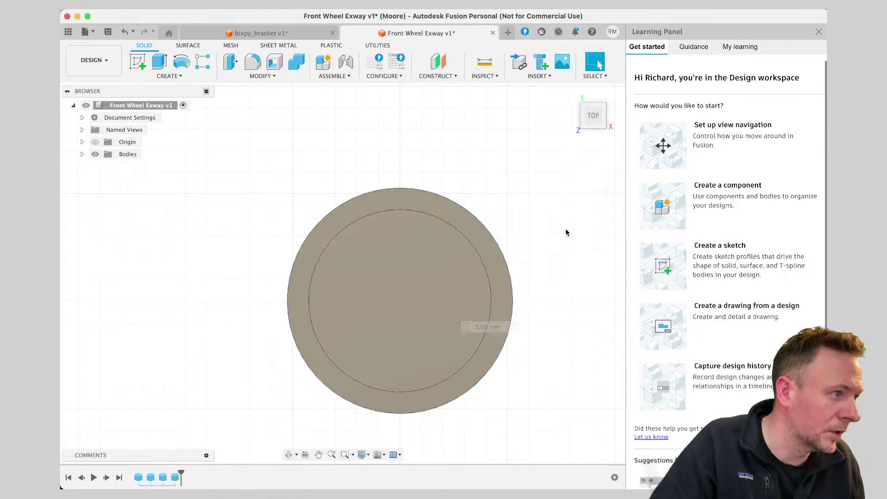
# View the model from the front and select the outer side face of the thin disc at the tube's base.
pyautogui.click(593, 127)
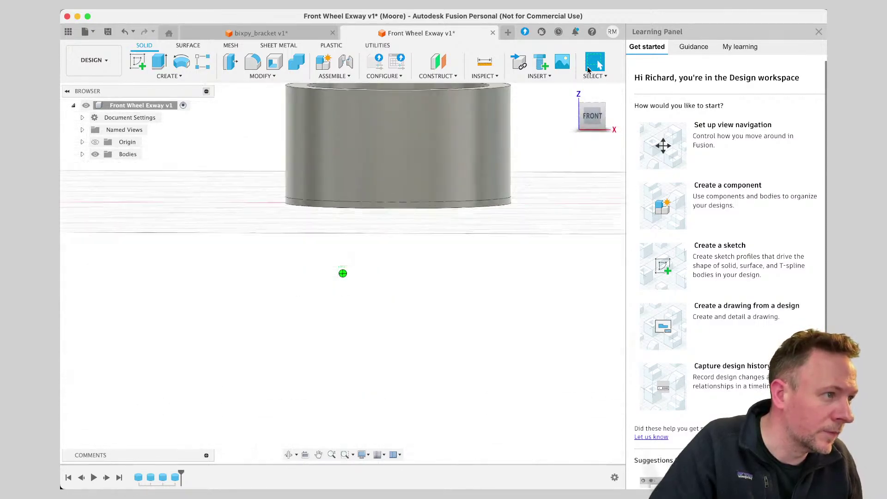
pyautogui.moveTo(588, 66); pyautogui.dragTo(582, 96)
pyautogui.click(593, 133)
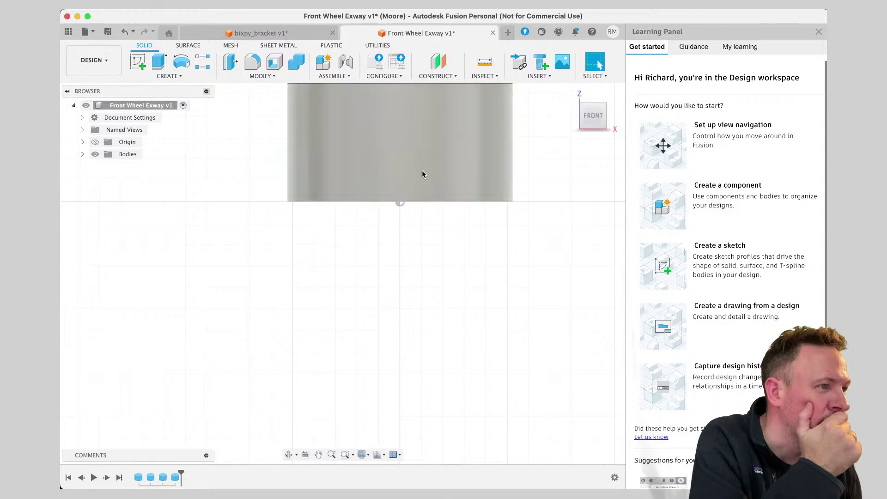
pyautogui.click(422, 171)
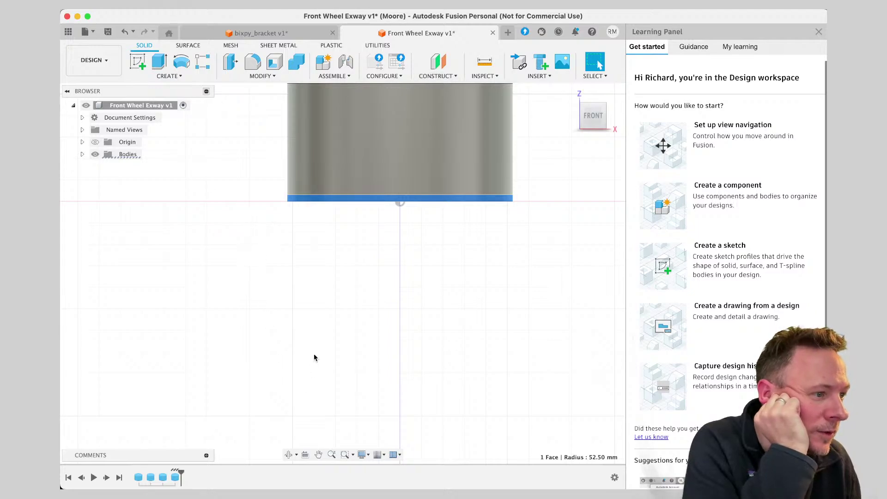
# Edit the base disc's cylinder feature and set its height to -5 mm so it extends below the tube.
pyautogui.hscroll(-1, 369, 227)
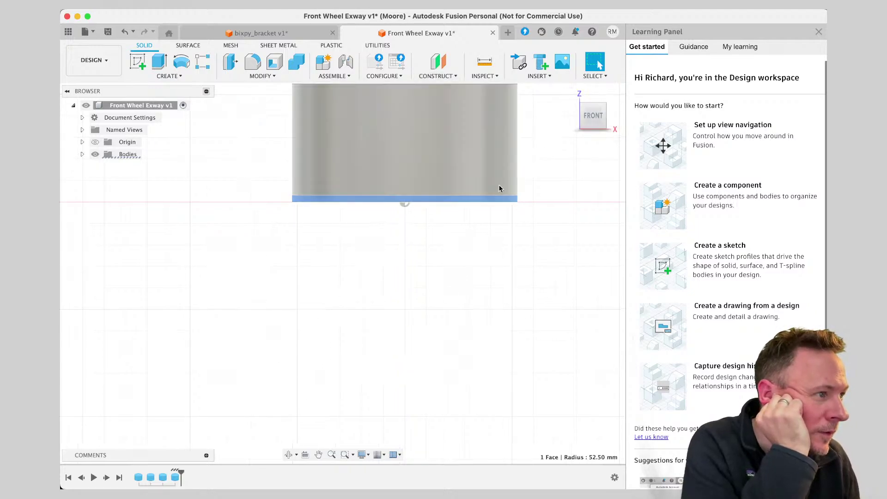
pyautogui.rightClick(479, 202)
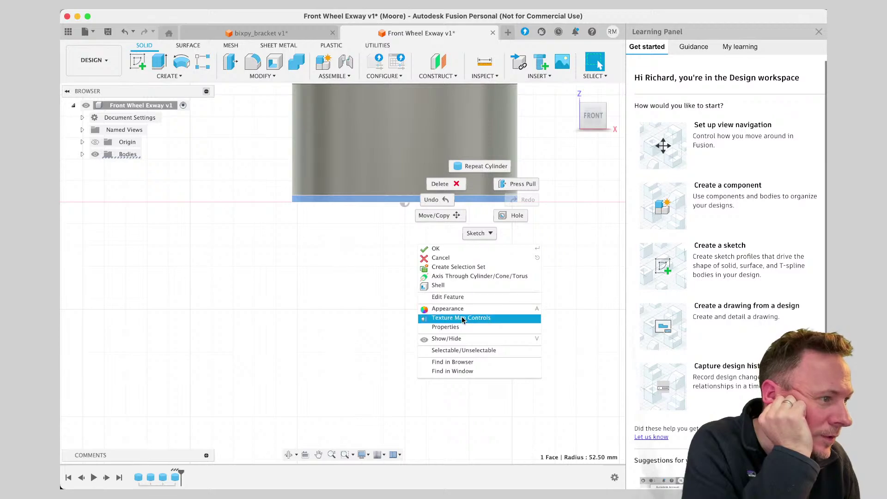
pyautogui.click(469, 297)
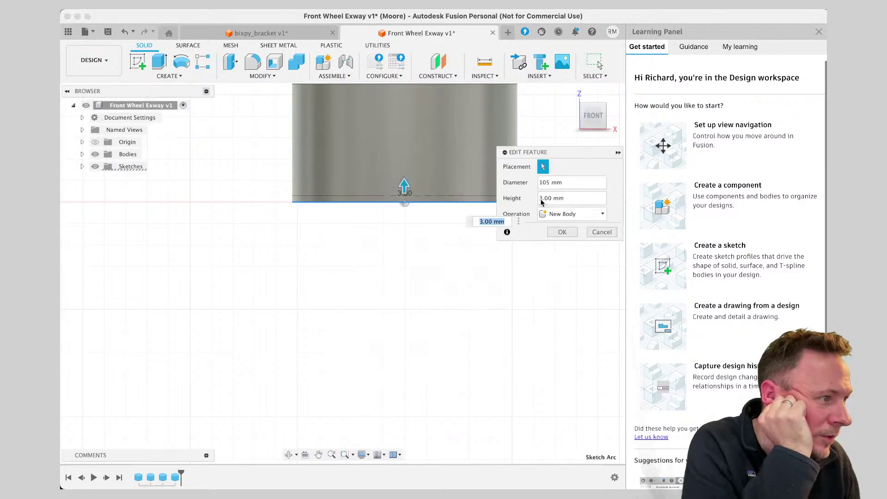
pyautogui.moveTo(401, 189)
pyautogui.mouseDown()
pyautogui.moveTo(404, 179)
pyautogui.moveTo(404, 192)
pyautogui.mouseUp()
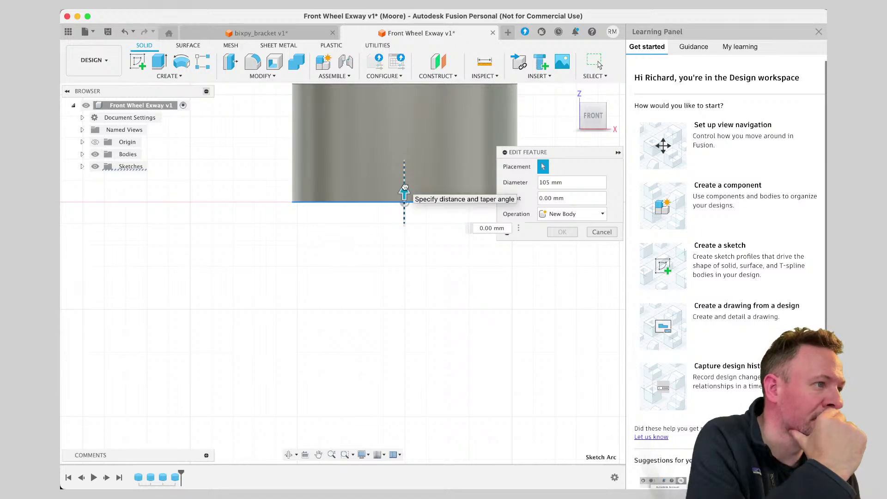
pyautogui.click(540, 198)
pyautogui.write('-2')
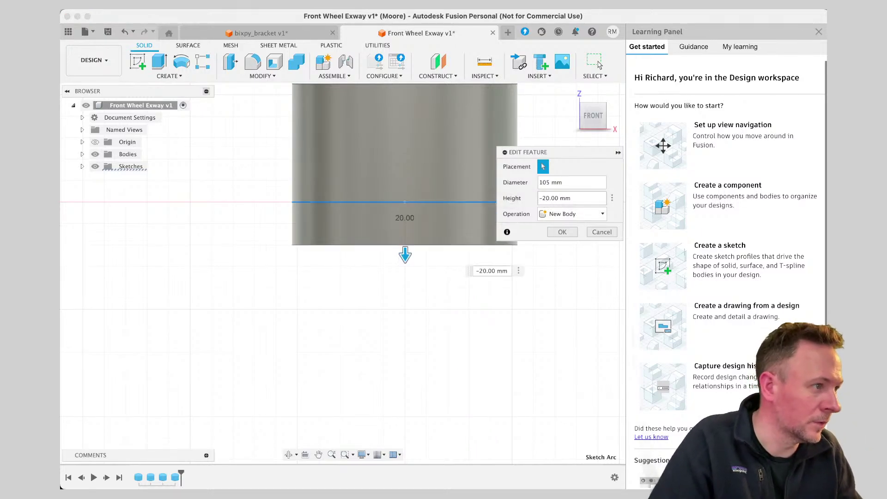
pyautogui.write('3')
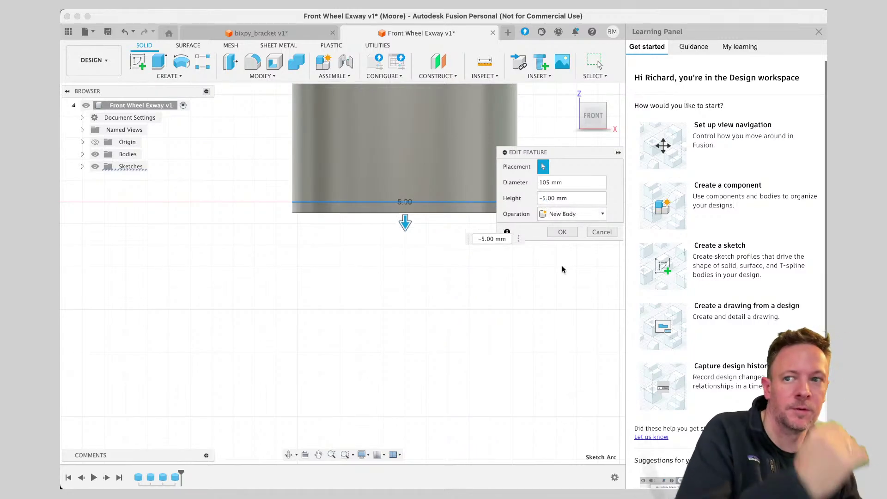
pyautogui.click(570, 232)
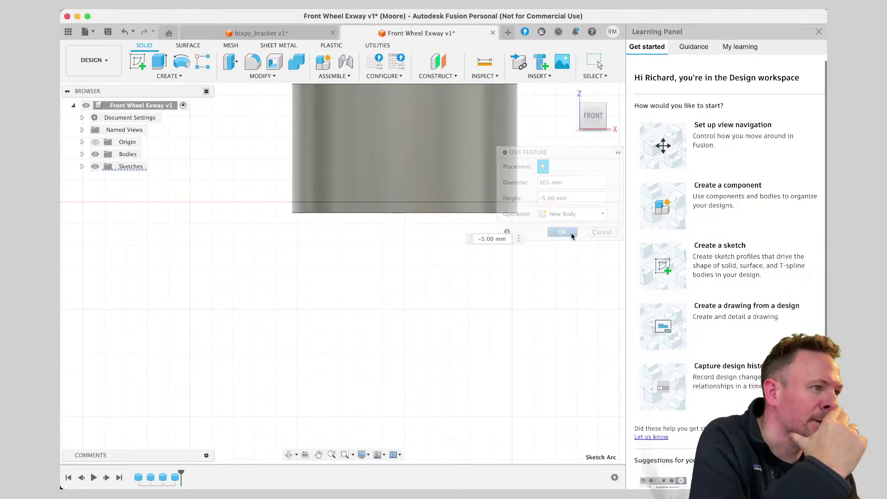
pyautogui.click(491, 209)
pyautogui.click(480, 163)
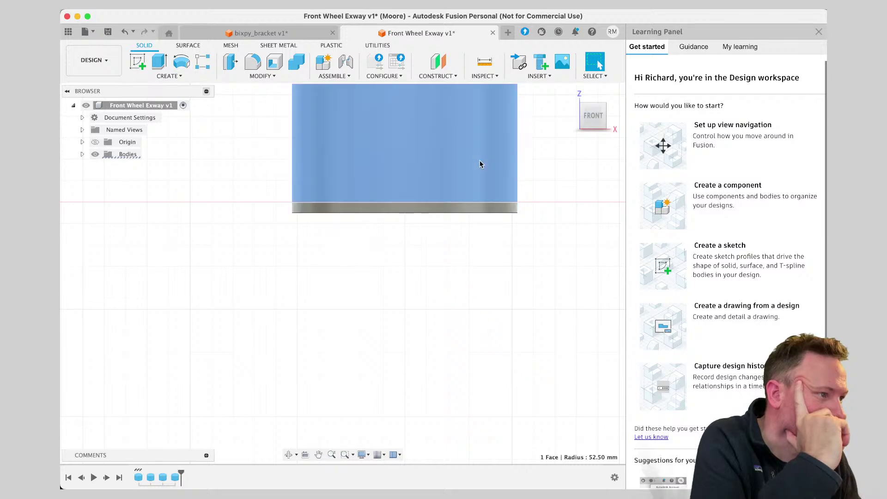
pyautogui.click(320, 454)
pyautogui.moveTo(461, 239); pyautogui.dragTo(456, 258)
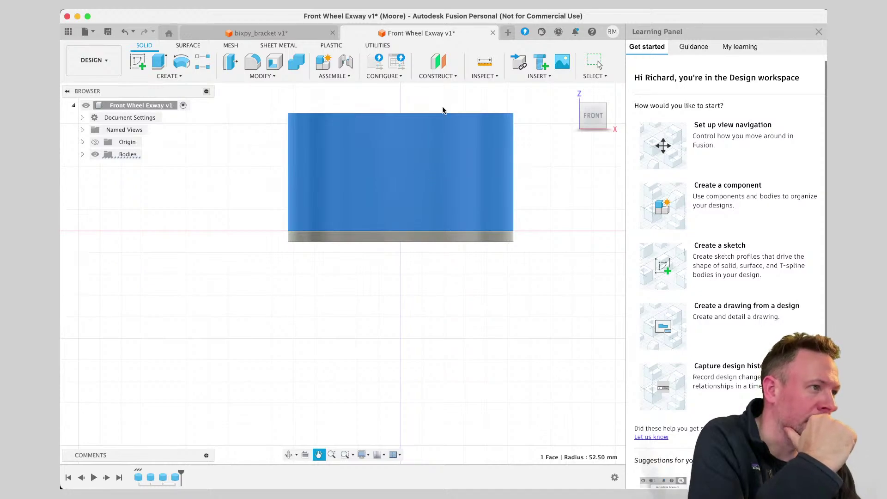
pyautogui.press('Escape')
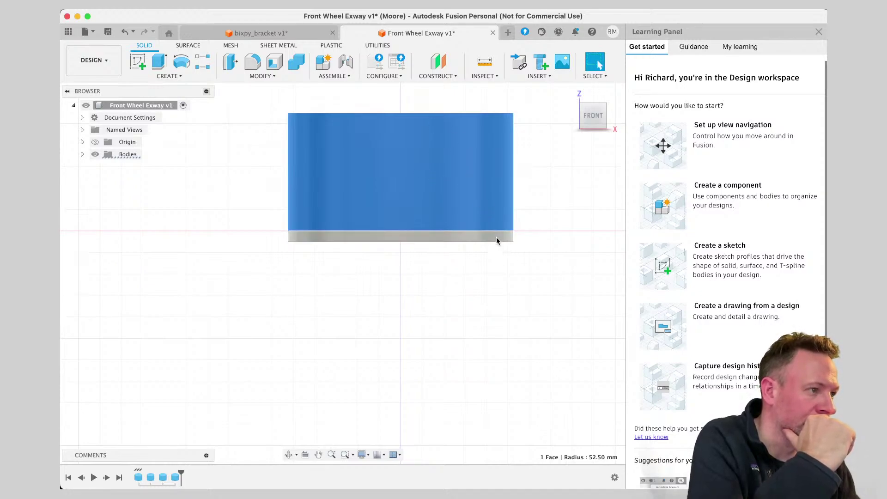
pyautogui.click(496, 237)
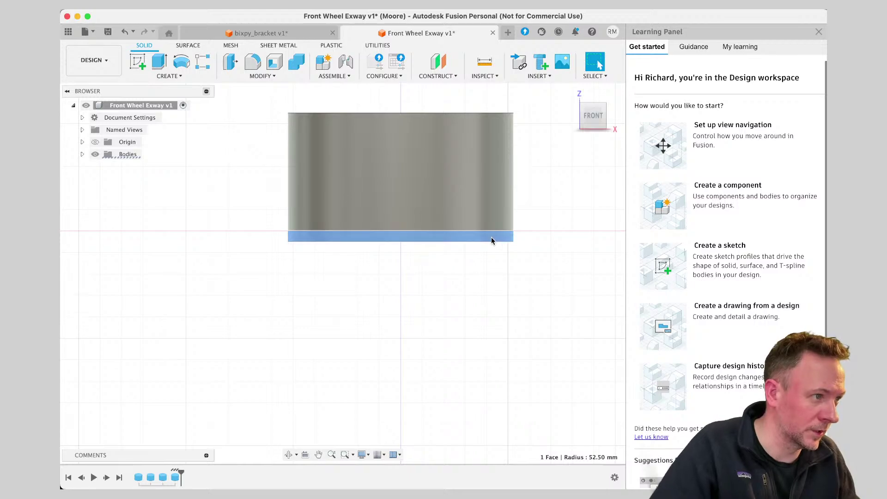
pyautogui.press('Escape')
pyautogui.click(482, 235)
pyautogui.rightClick(481, 236)
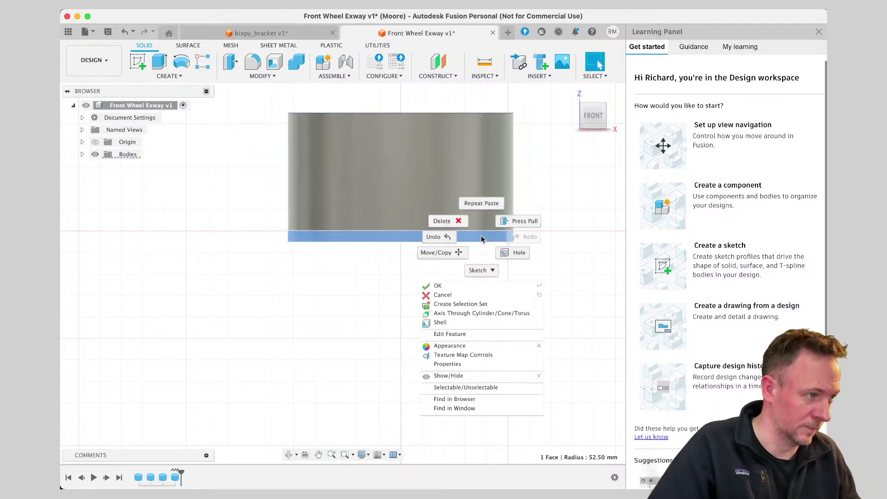
pyautogui.click(441, 252)
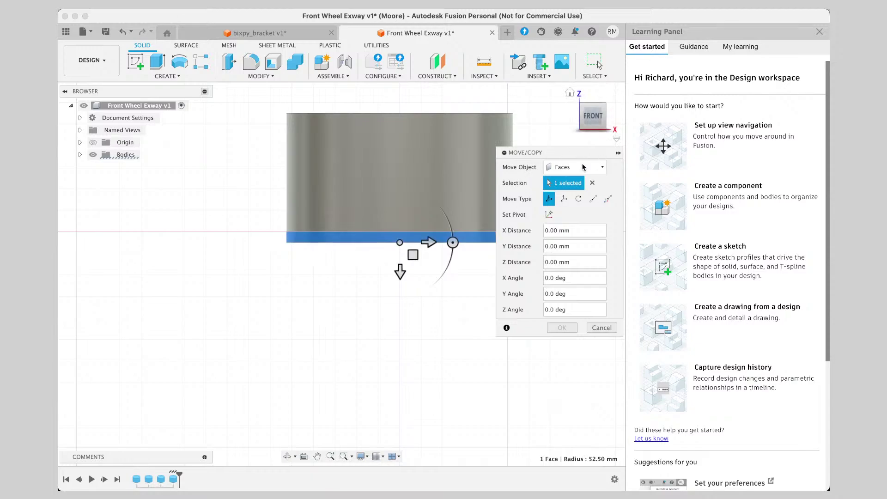
pyautogui.click(563, 168)
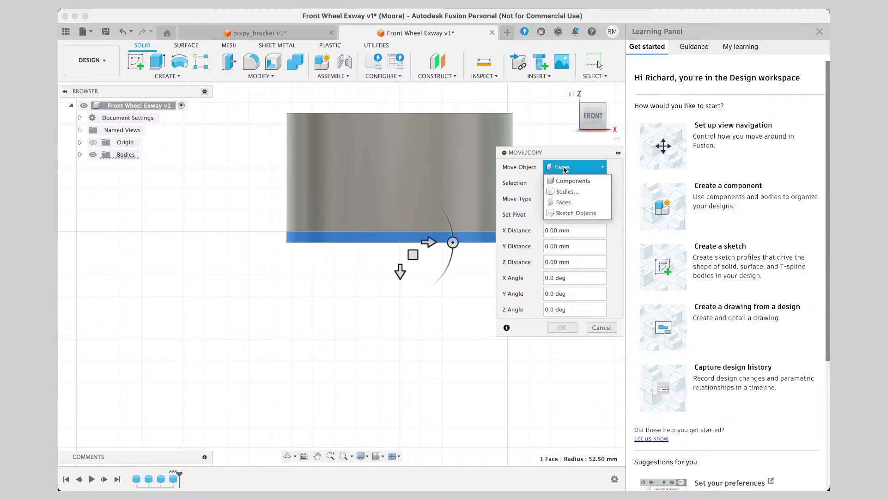
pyautogui.click(528, 174)
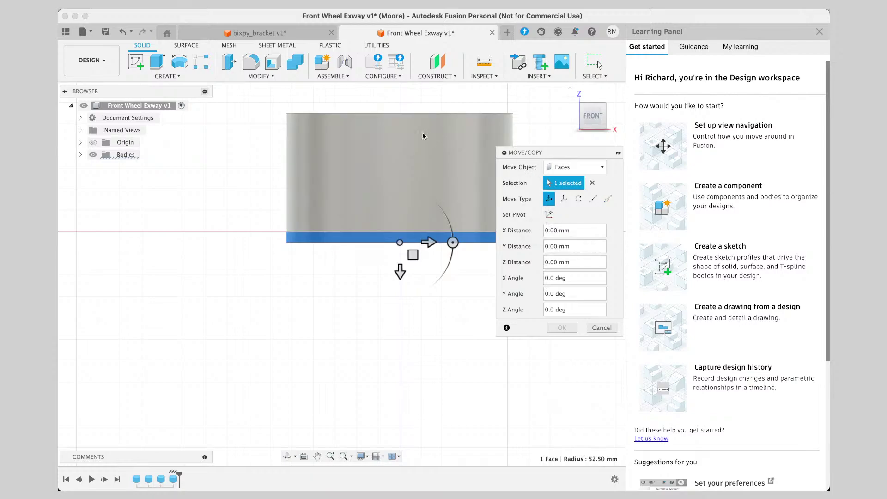
pyautogui.click(605, 328)
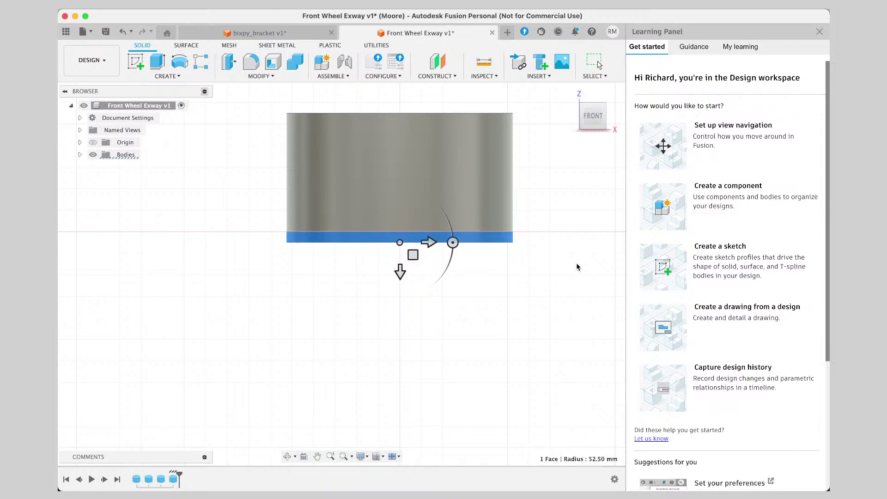
pyautogui.click(566, 205)
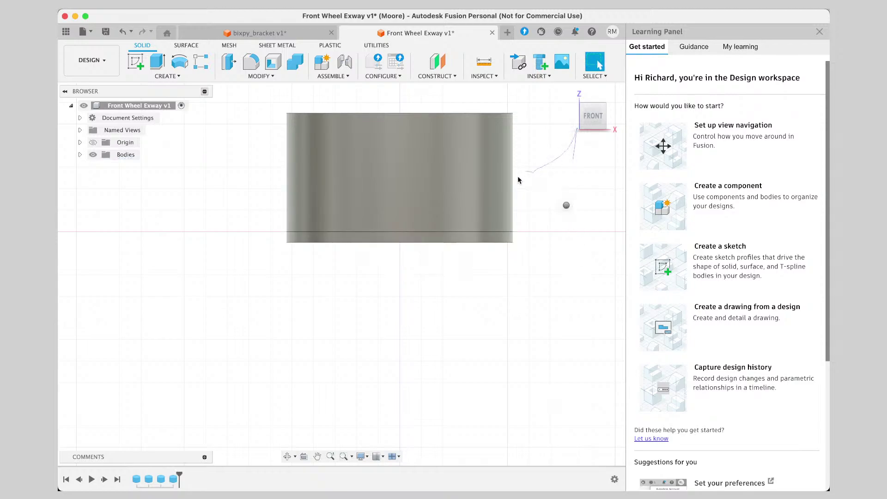
# Examine the tube and its base disc from the front, at an angle and from above.
pyautogui.moveTo(582, 129)
pyautogui.click(317, 458)
pyautogui.moveTo(356, 323); pyautogui.dragTo(327, 395)
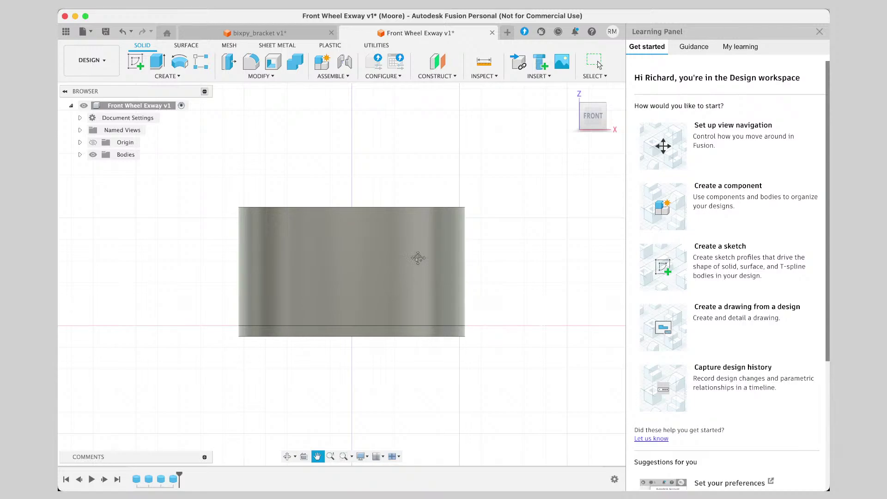
pyautogui.moveTo(418, 258); pyautogui.dragTo(443, 198)
pyautogui.moveTo(590, 127)
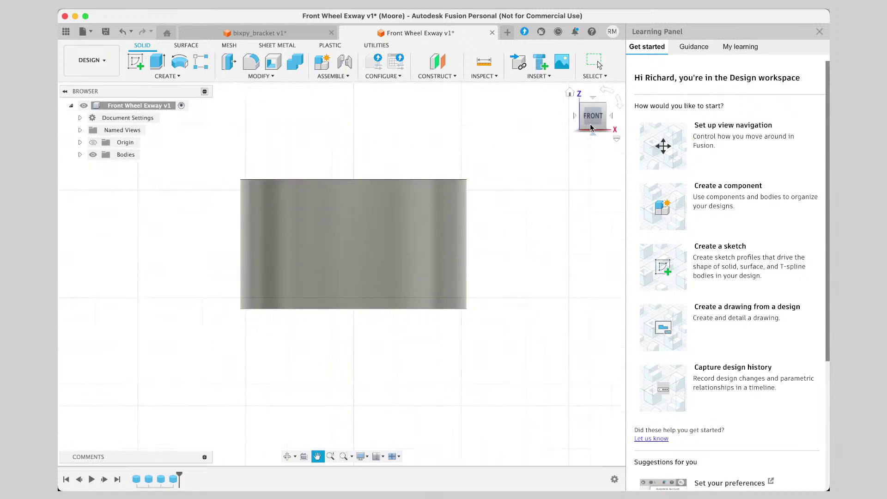
pyautogui.moveTo(589, 118)
pyautogui.mouseDown()
pyautogui.moveTo(584, 249)
pyautogui.moveTo(590, 85)
pyautogui.moveTo(588, 276)
pyautogui.moveTo(587, 208)
pyautogui.moveTo(567, 183)
pyautogui.moveTo(559, 246)
pyautogui.moveTo(572, 69)
pyautogui.moveTo(590, 125)
pyautogui.moveTo(593, 108)
pyautogui.moveTo(615, 116)
pyautogui.mouseUp()
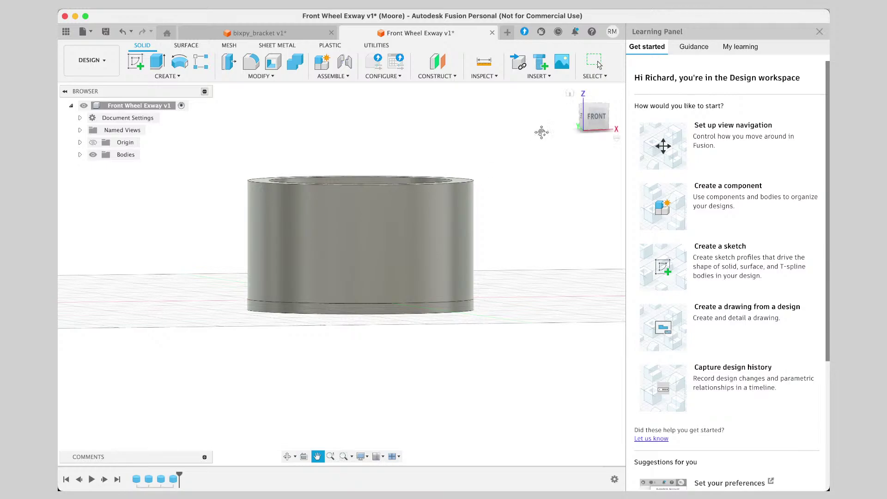
pyautogui.keyDown('shift'); pyautogui.moveTo(595, 119); pyautogui.dragTo(471, 217, button='middle'); pyautogui.keyUp('shift')
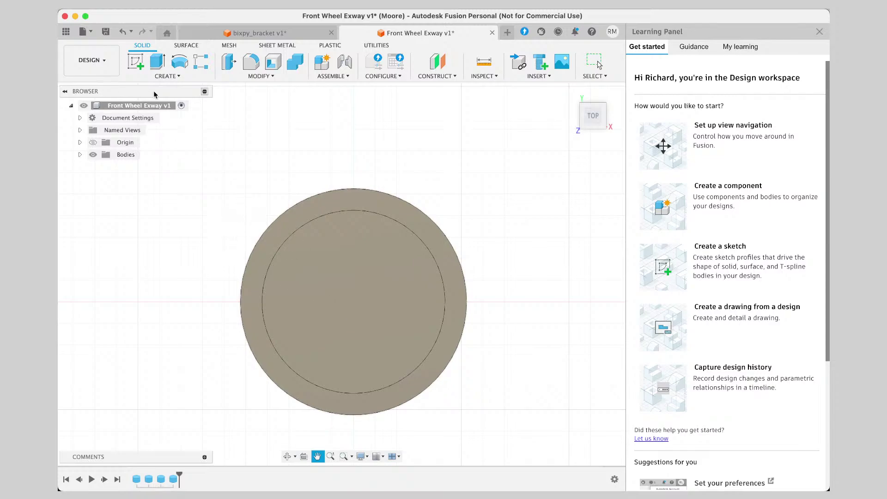
pyautogui.moveTo(299, 244); pyautogui.dragTo(308, 243, button='middle')
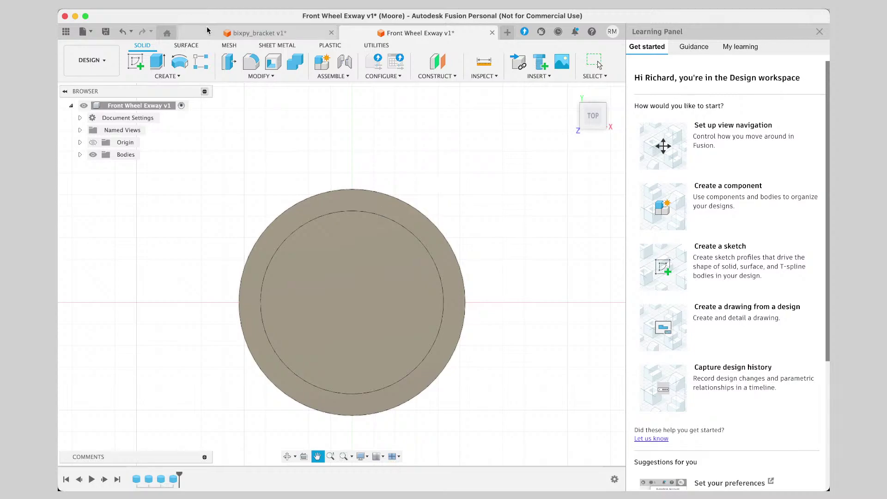
# Cut a 75 mm diameter cylinder with a height of -10 mm into the base disc's inner face, centred on the origin.
pyautogui.click(167, 76)
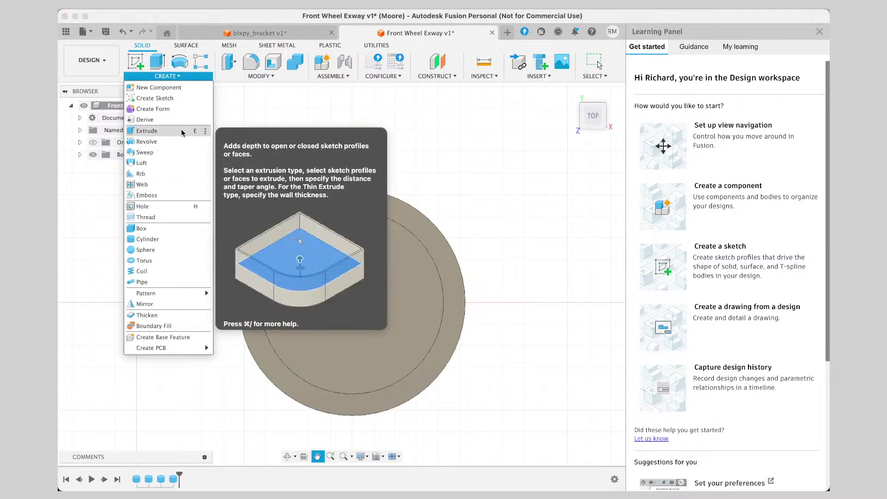
pyautogui.click(176, 238)
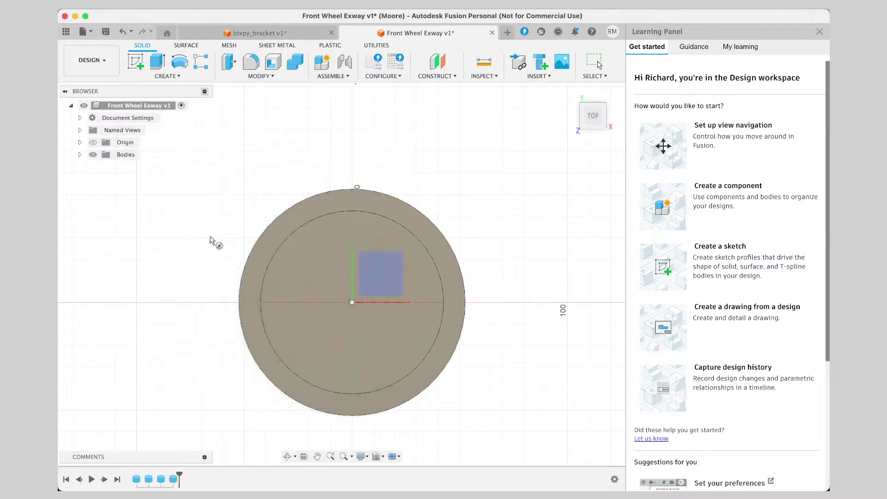
pyautogui.click(351, 304)
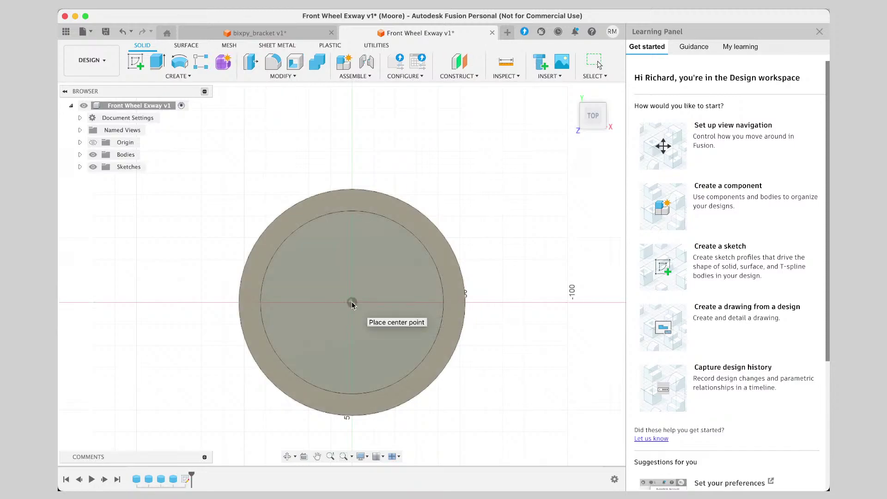
pyautogui.click(352, 303)
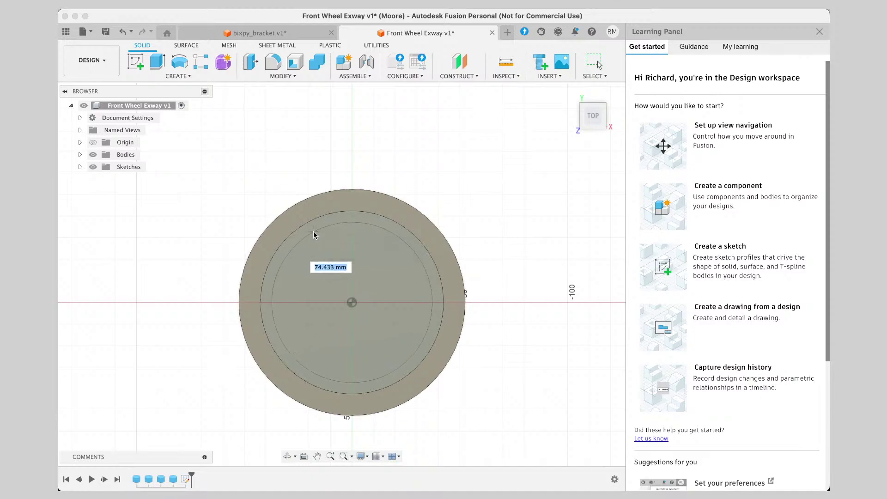
pyautogui.click(312, 232)
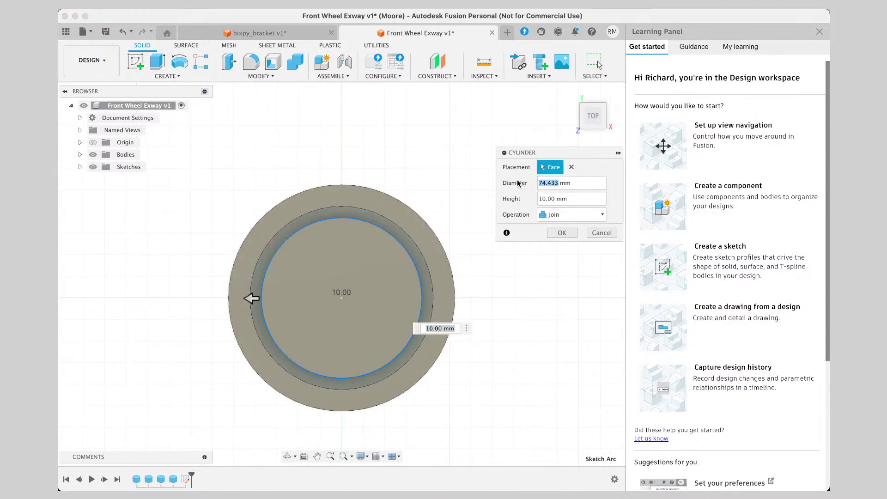
pyautogui.click(547, 200)
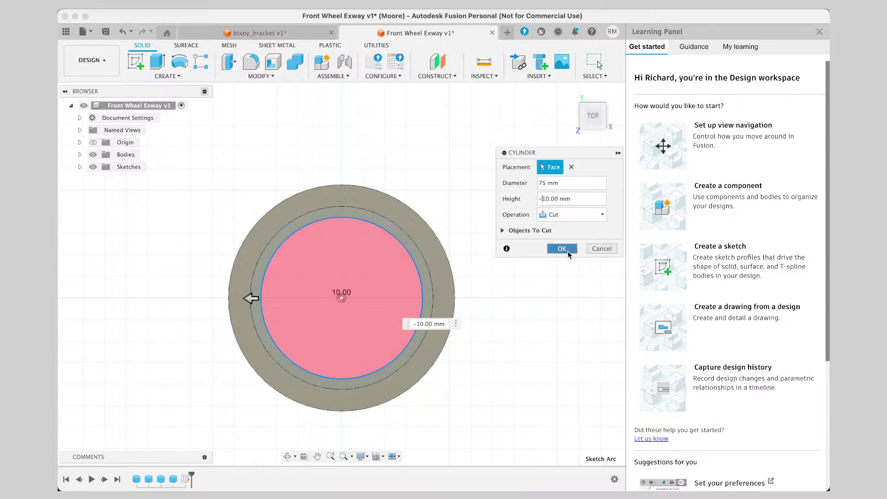
pyautogui.click(562, 249)
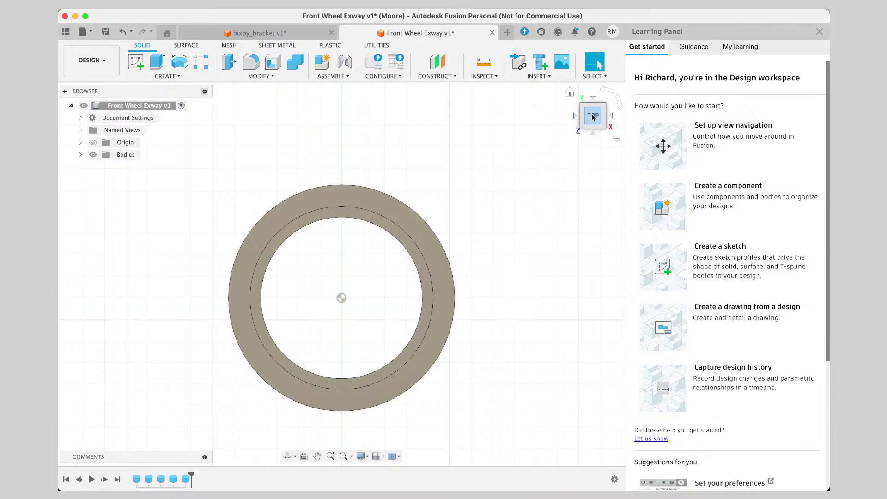
# Start a cylinder on the horizontal origin plane, centred on the origin inside the tube, with a diameter of 105 mm.
pyautogui.moveTo(593, 116); pyautogui.dragTo(541, 41)
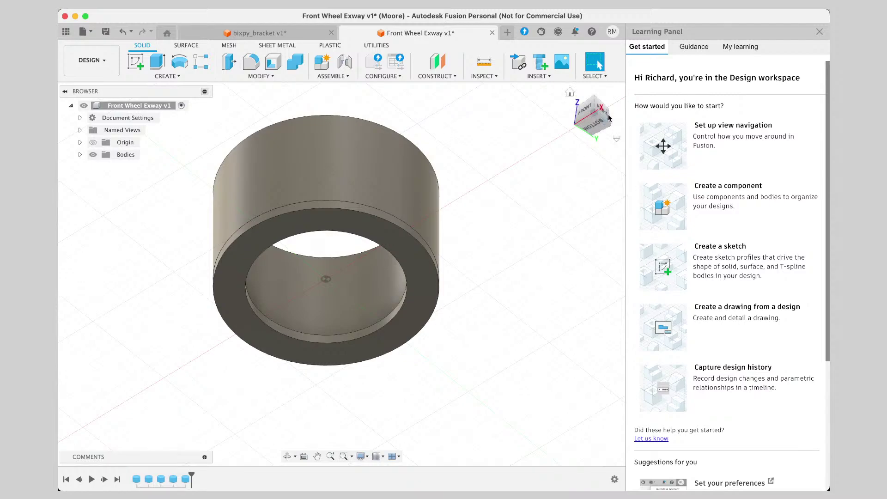
pyautogui.moveTo(597, 123)
pyautogui.mouseDown()
pyautogui.moveTo(590, 134)
pyautogui.moveTo(596, 127)
pyautogui.mouseUp()
pyautogui.click(595, 116)
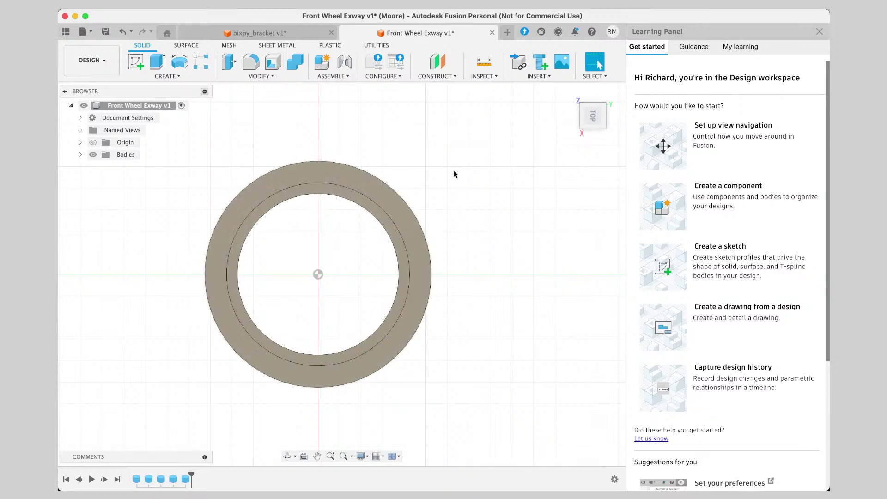
pyautogui.click(176, 76)
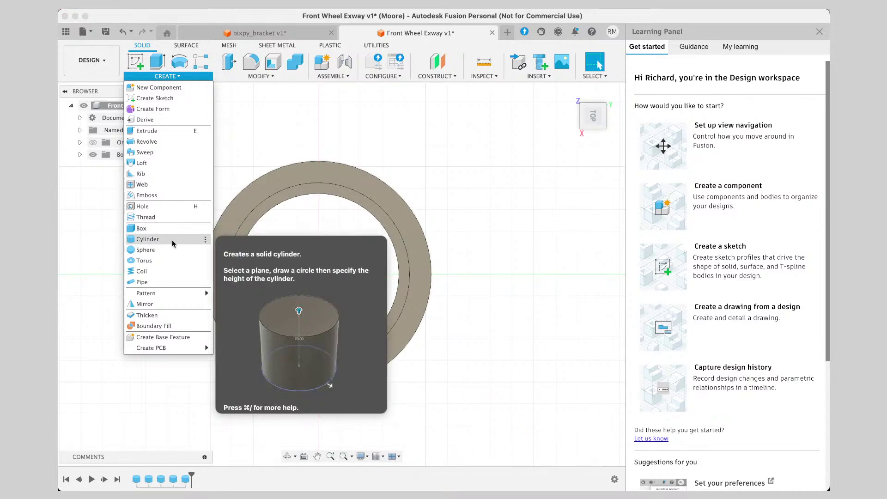
pyautogui.click(172, 239)
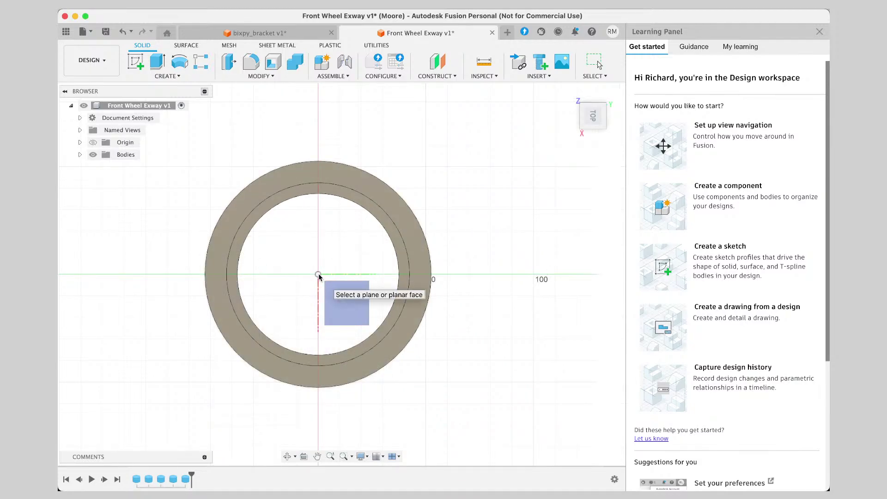
pyautogui.click(321, 279)
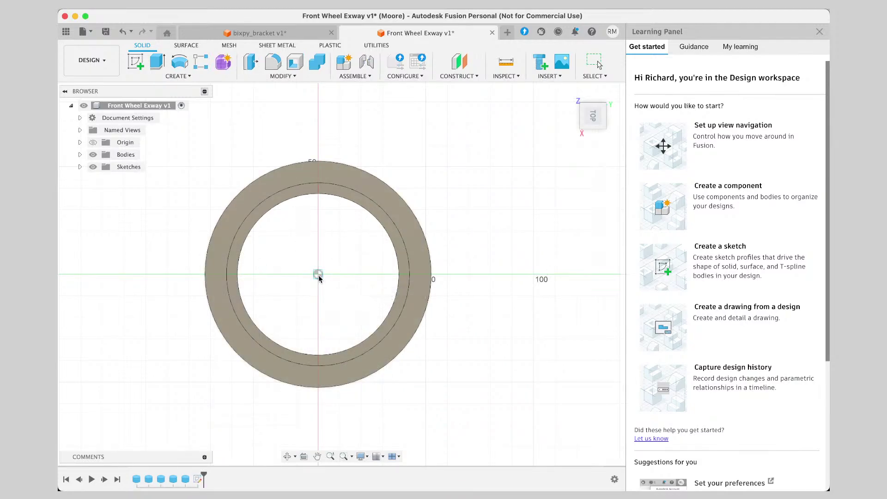
pyautogui.click(318, 275)
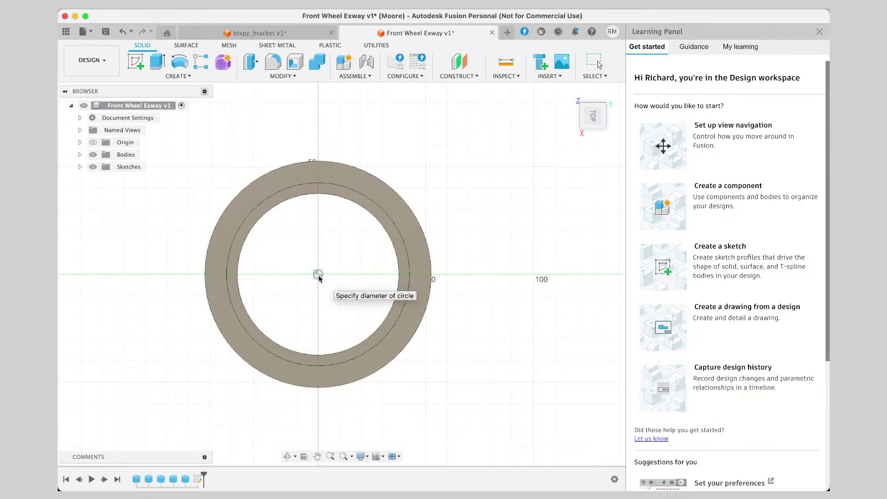
pyautogui.click(270, 175)
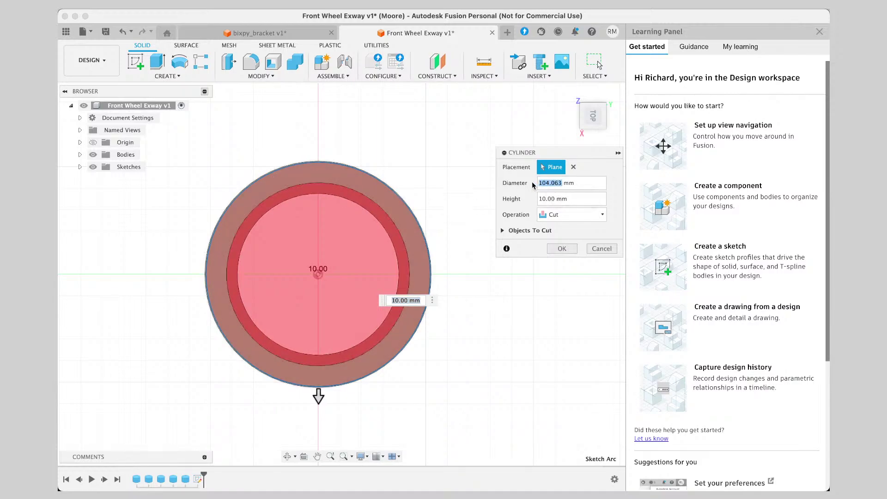
pyautogui.write('10')
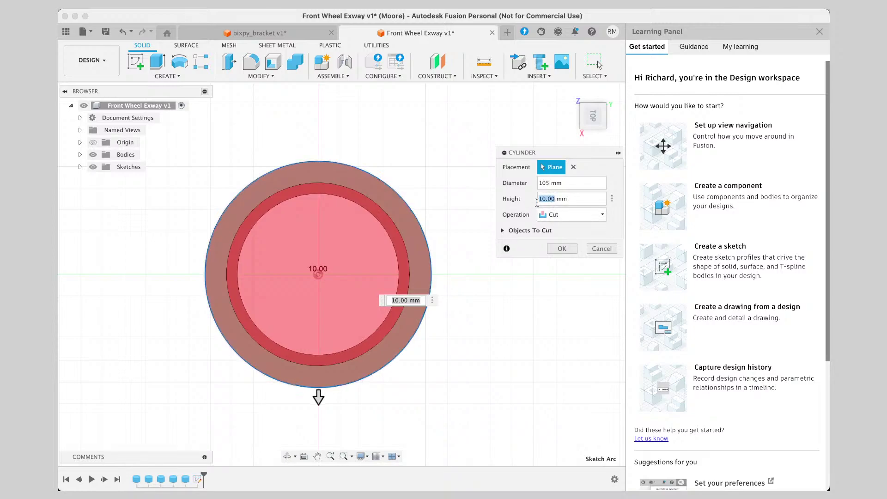
# Create the 105 mm cylinder as a new body with a height of 55 mm.
pyautogui.click(568, 214)
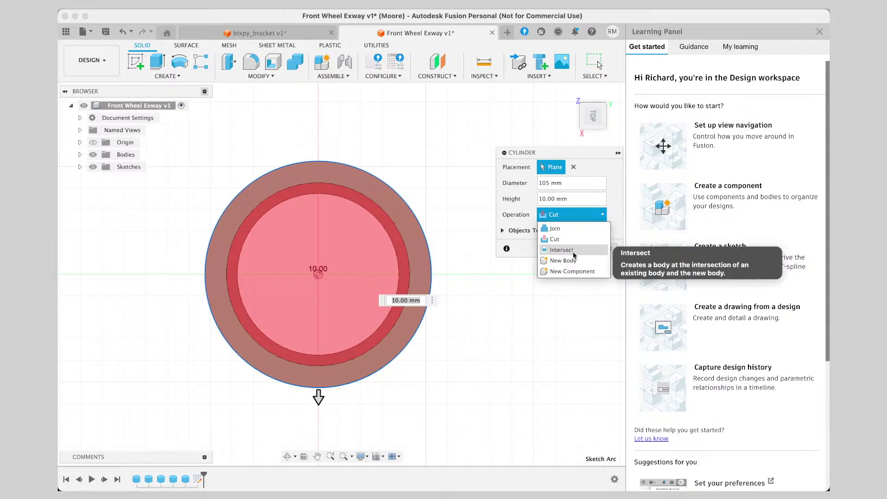
pyautogui.click(563, 260)
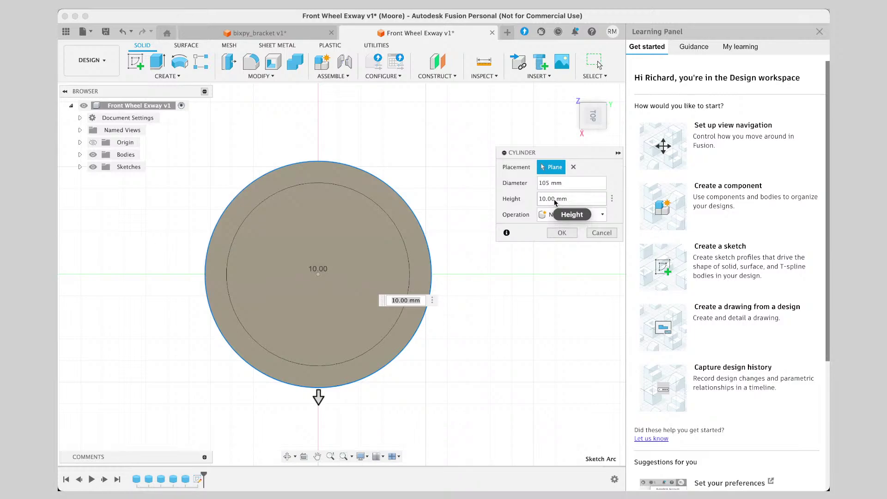
pyautogui.click(555, 202)
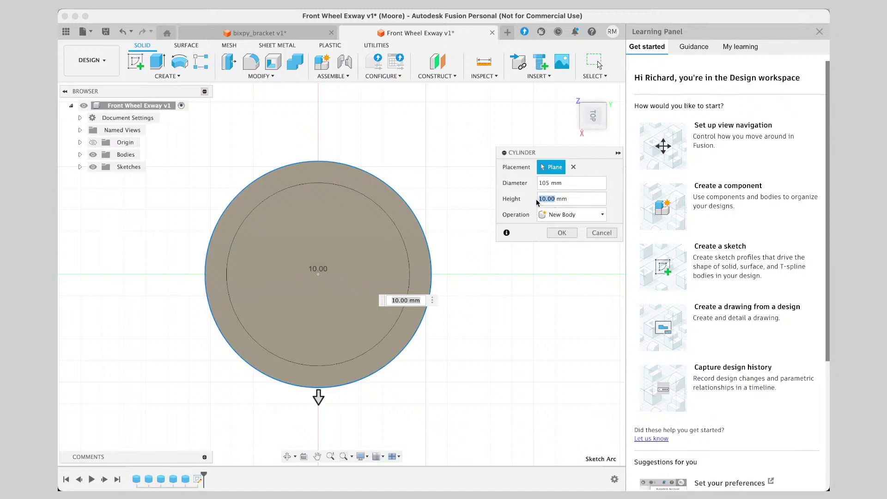
pyautogui.moveTo(553, 199); pyautogui.dragTo(534, 203)
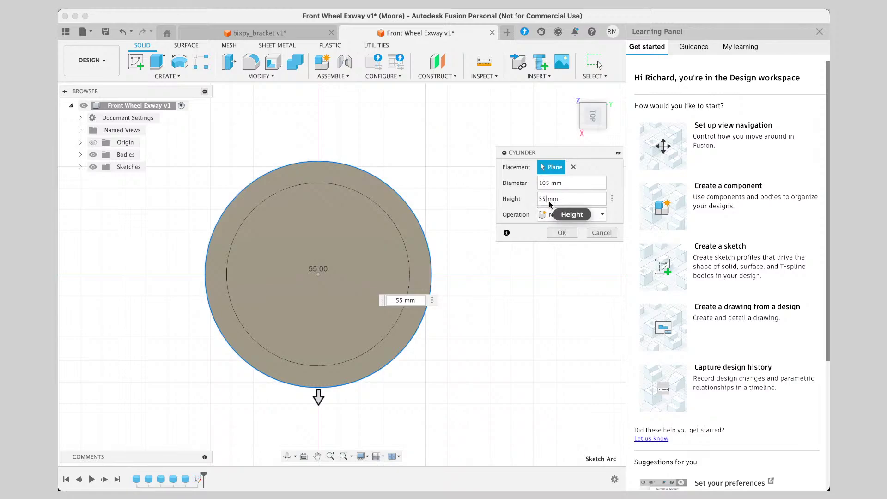
pyautogui.click(561, 232)
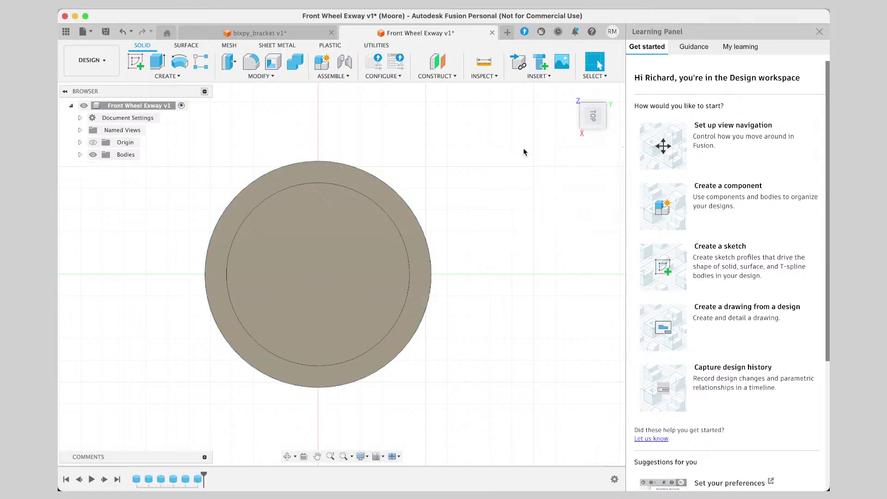
# Start a 75 mm diameter cylinder on the new solid body's upper face, centred on the origin.
pyautogui.moveTo(592, 118)
pyautogui.mouseDown()
pyautogui.moveTo(571, 48)
pyautogui.moveTo(543, 110)
pyautogui.moveTo(531, 61)
pyautogui.moveTo(532, 157)
pyautogui.mouseUp()
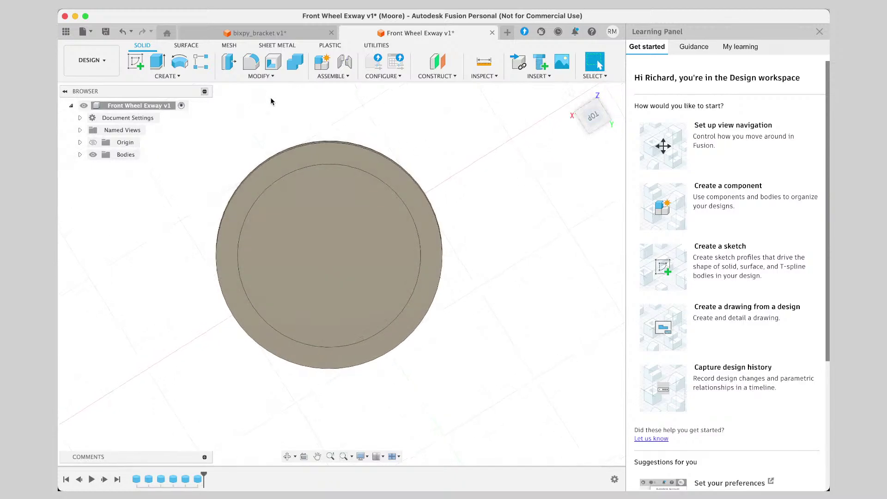
pyautogui.click(595, 119)
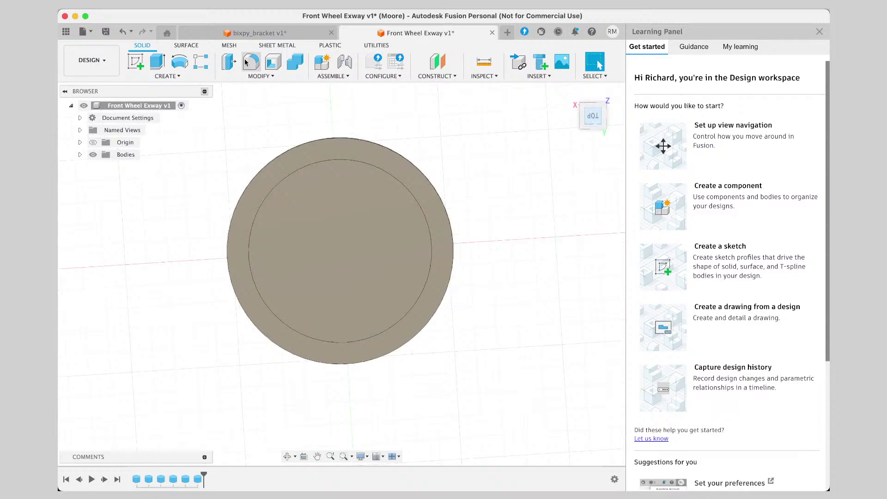
pyautogui.click(180, 77)
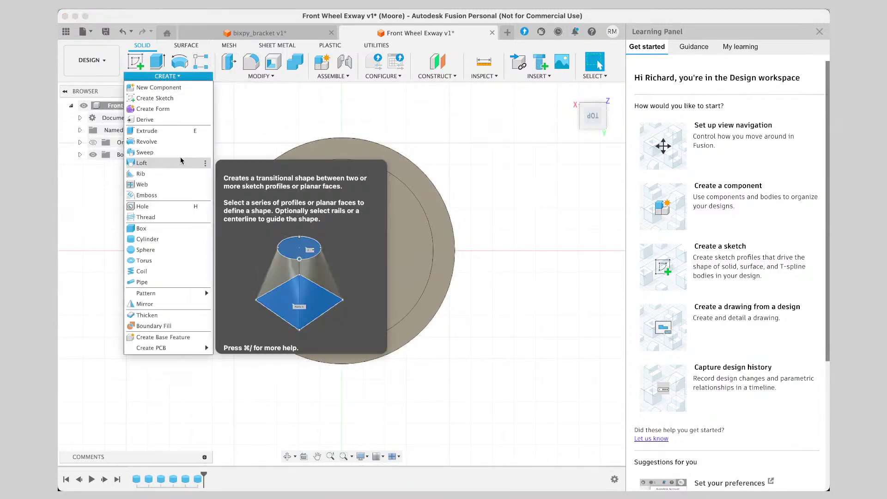
pyautogui.click(161, 240)
pyautogui.click(342, 251)
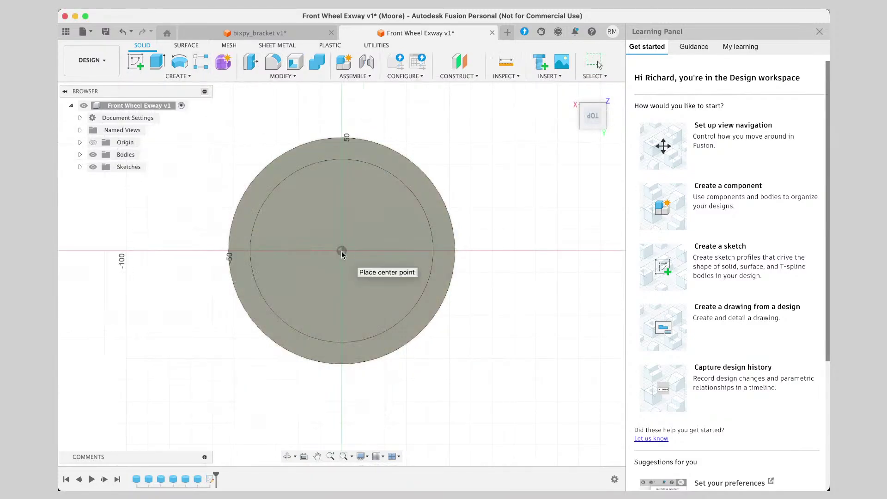
pyautogui.click(341, 250)
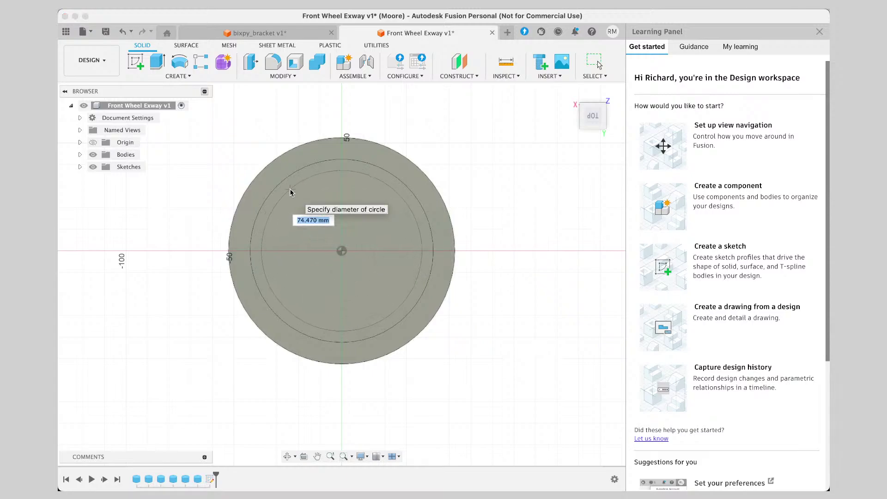
pyautogui.click(292, 191)
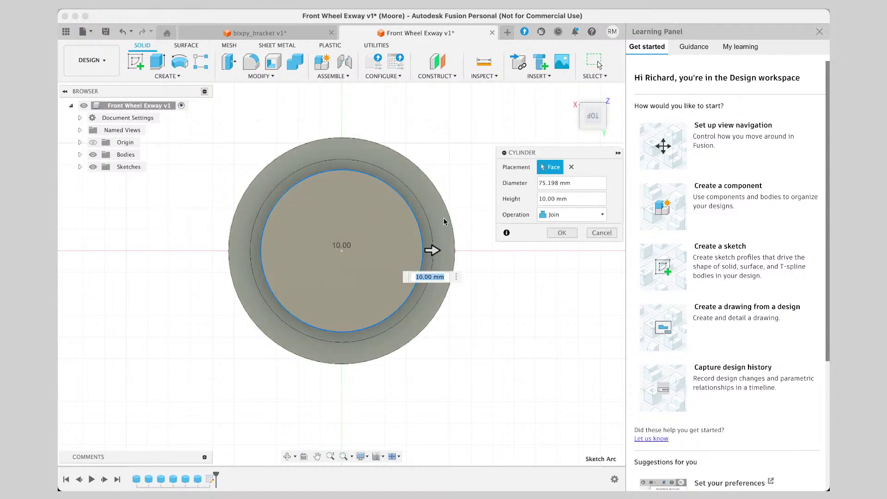
pyautogui.click(558, 183)
pyautogui.write('7')
# Set the 75 mm cylinder to Cut with a height of -100 mm so it bores down through the bodies.
pyautogui.click(555, 199)
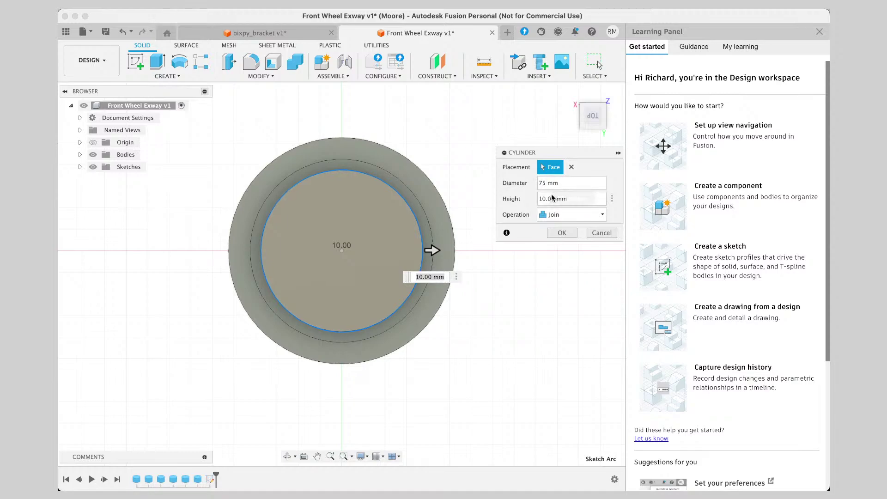
pyautogui.doubleClick(553, 200)
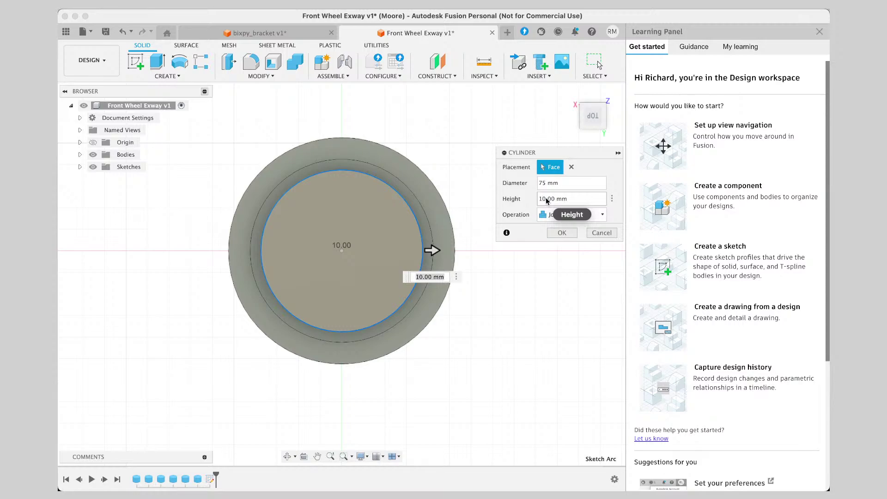
pyautogui.write('100')
pyautogui.click(573, 214)
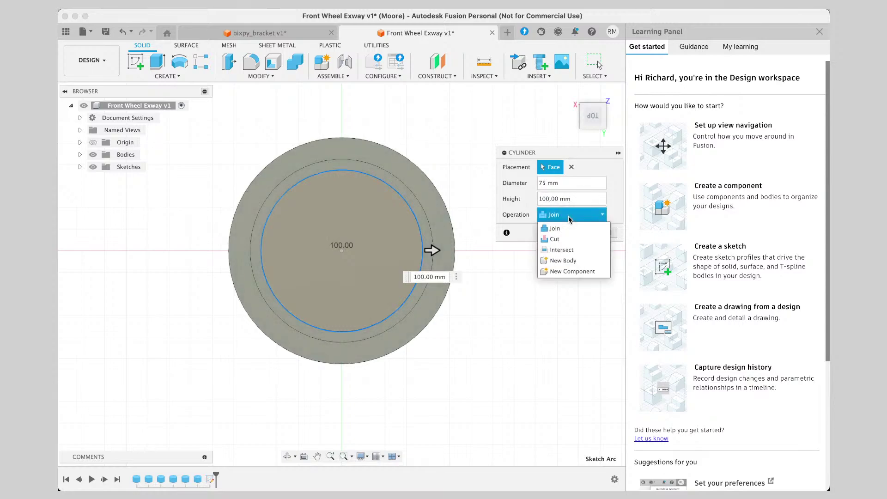
pyautogui.click(564, 239)
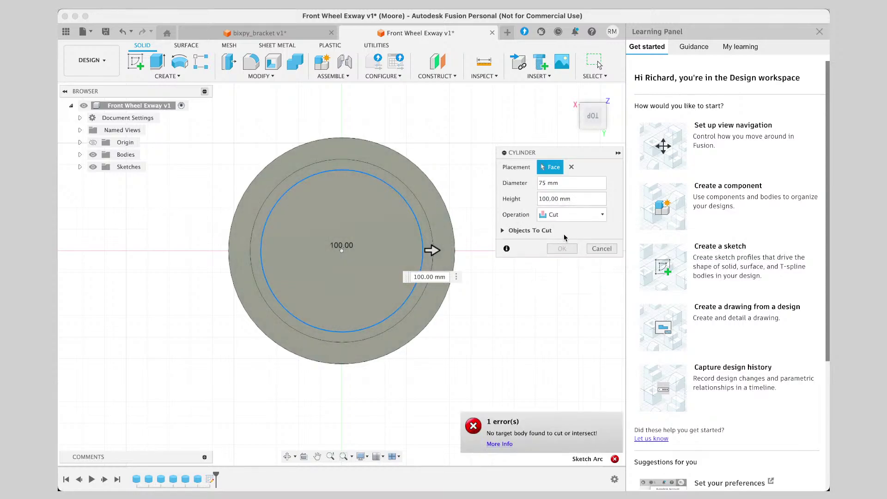
pyautogui.scroll(1, 545, 274)
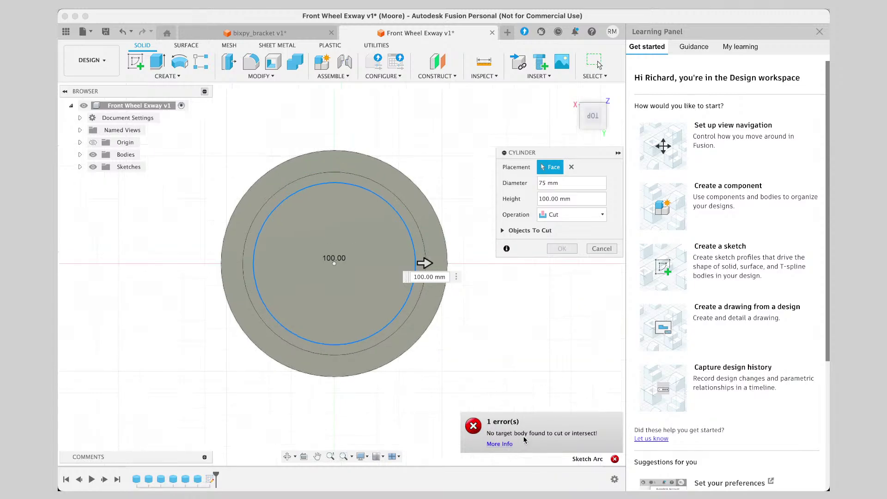
pyautogui.click(557, 199)
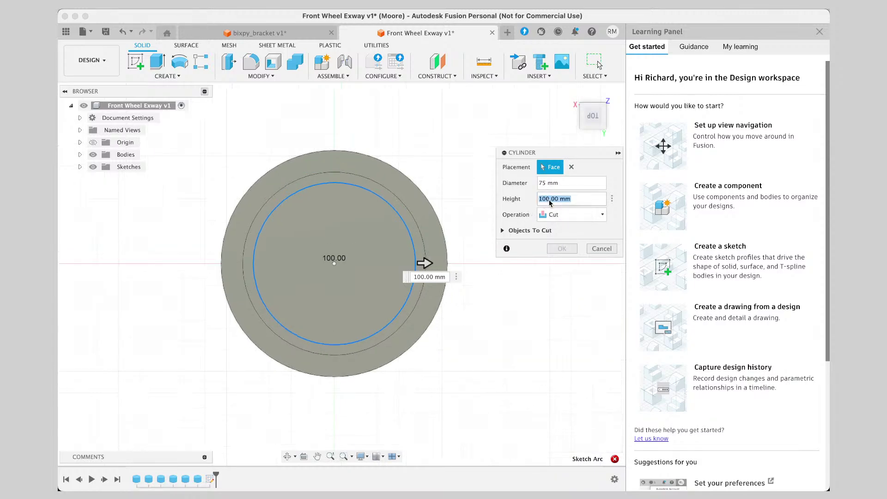
pyautogui.moveTo(592, 116); pyautogui.dragTo(586, 86)
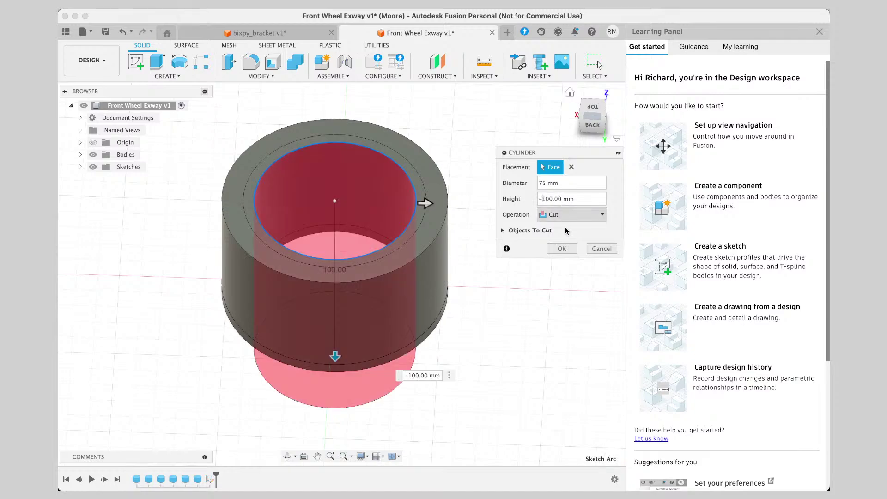
pyautogui.press('Return')
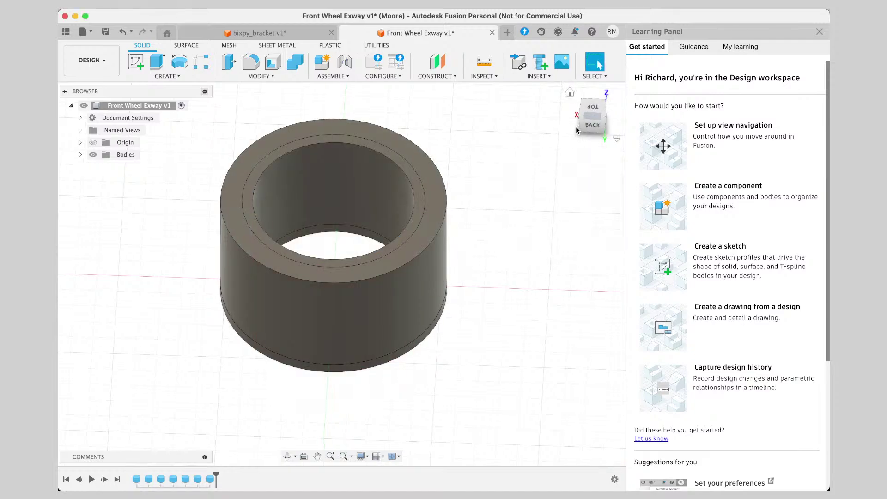
# Examine the bored part from above and below, checking its inner wall and upper ring face.
pyautogui.moveTo(593, 111)
pyautogui.mouseDown()
pyautogui.moveTo(593, 152)
pyautogui.moveTo(593, 79)
pyautogui.moveTo(595, 136)
pyautogui.moveTo(594, 125)
pyautogui.mouseUp()
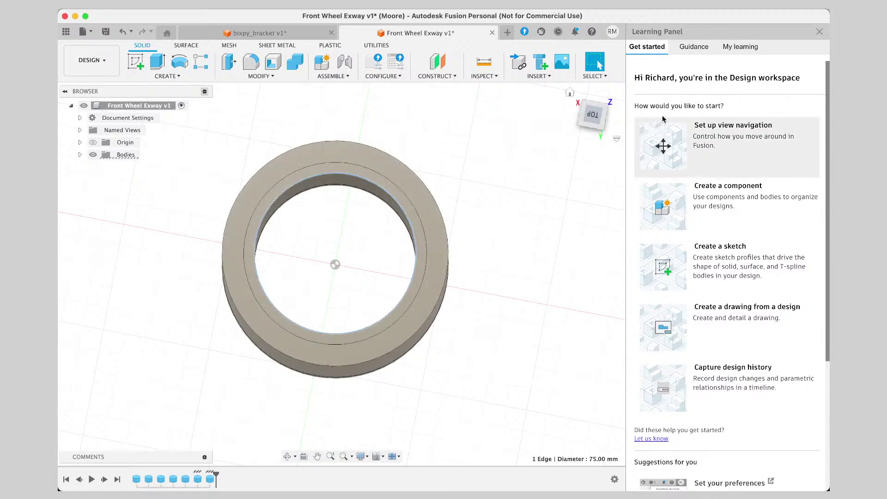
pyautogui.moveTo(592, 111); pyautogui.dragTo(608, 51)
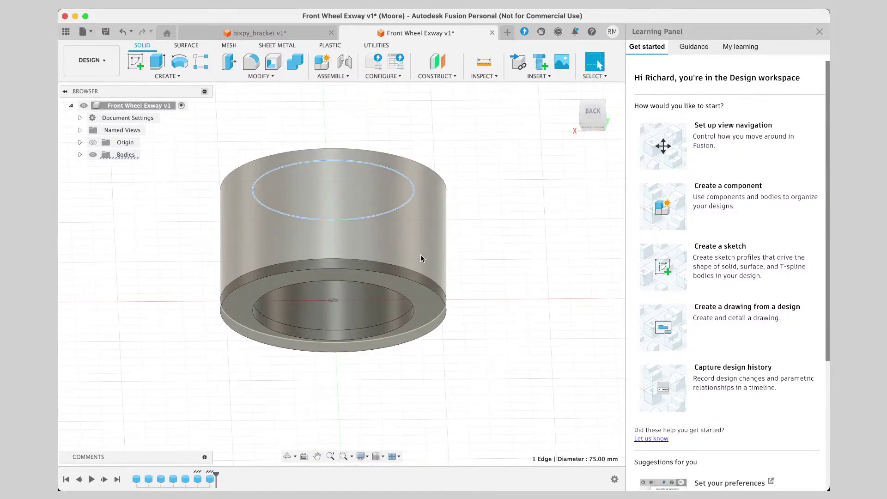
pyautogui.click(404, 314)
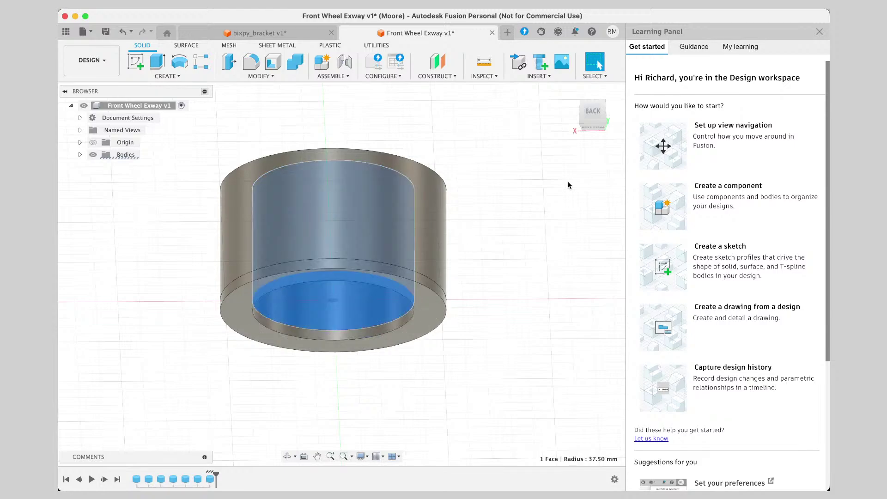
pyautogui.moveTo(594, 115); pyautogui.dragTo(592, 143)
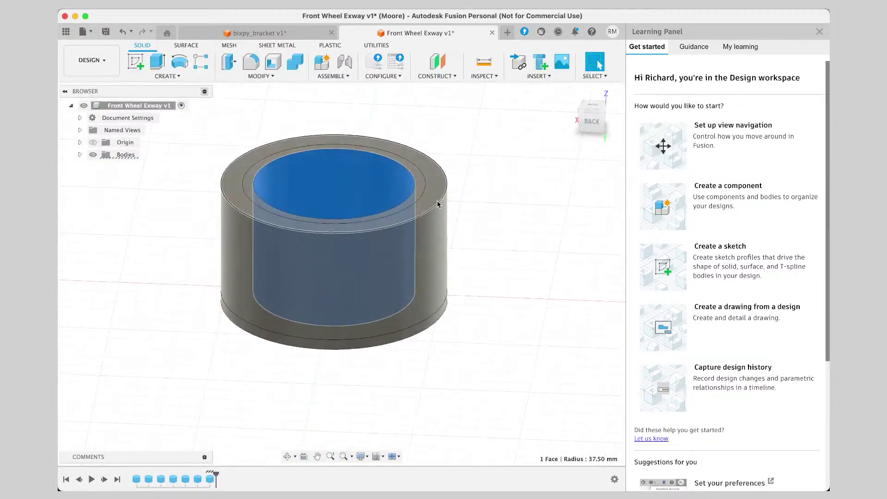
pyautogui.click(414, 189)
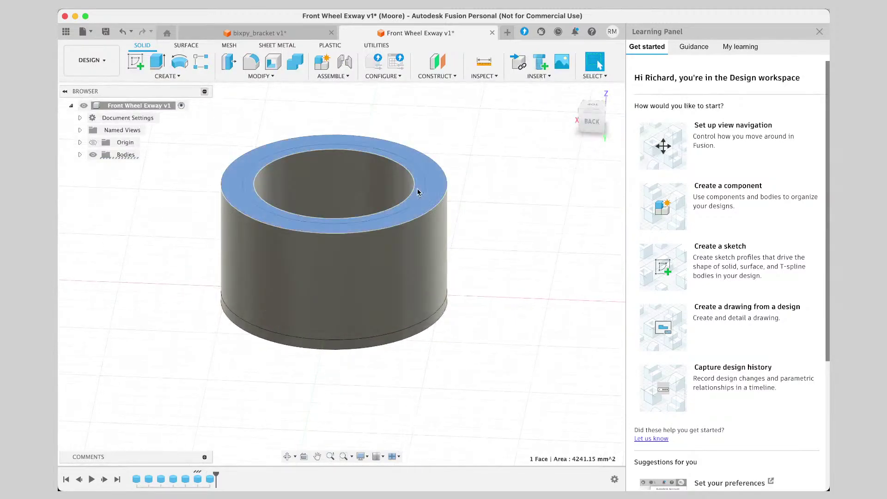
pyautogui.click(416, 192)
pyautogui.click(492, 186)
# Edit the bore's cylinder feature, keeping the diameter at 75 mm and setting the cut height to -55 mm.
pyautogui.click(401, 182)
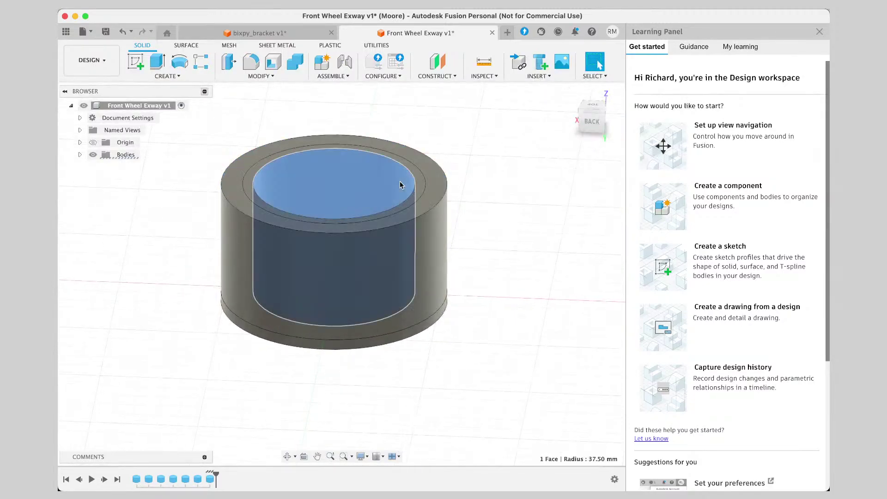
pyautogui.rightClick(387, 186)
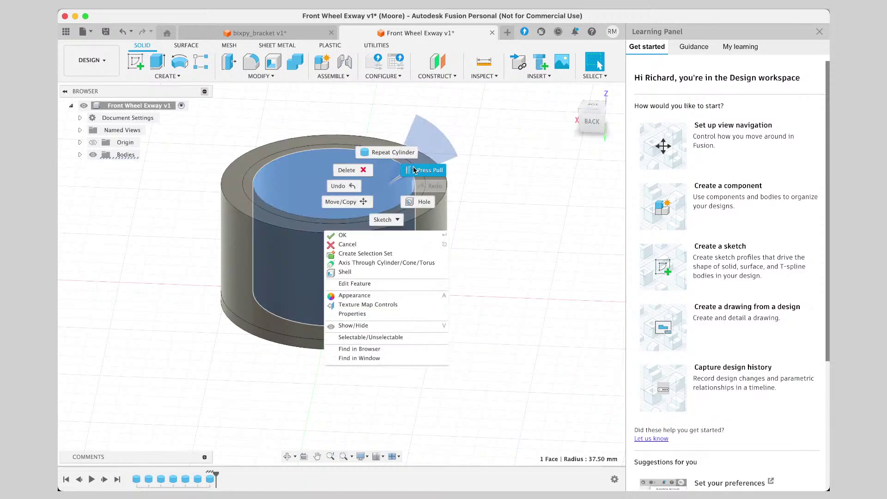
pyautogui.click(382, 286)
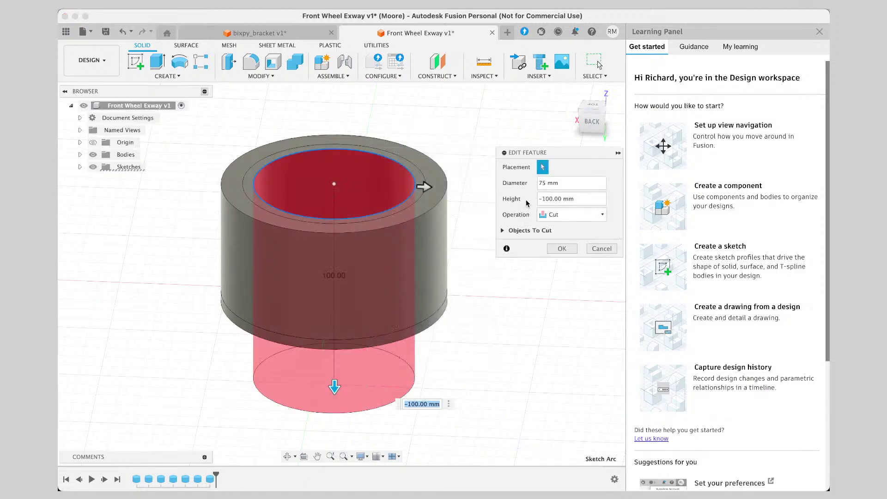
pyautogui.click(553, 200)
pyautogui.moveTo(422, 189)
pyautogui.mouseDown()
pyautogui.moveTo(400, 186)
pyautogui.moveTo(419, 186)
pyautogui.mouseUp()
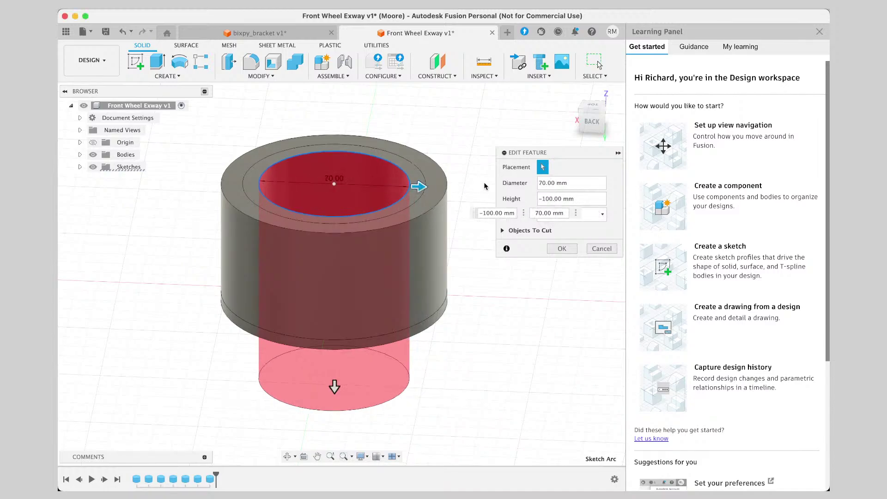
pyautogui.doubleClick(554, 183)
pyautogui.write('75')
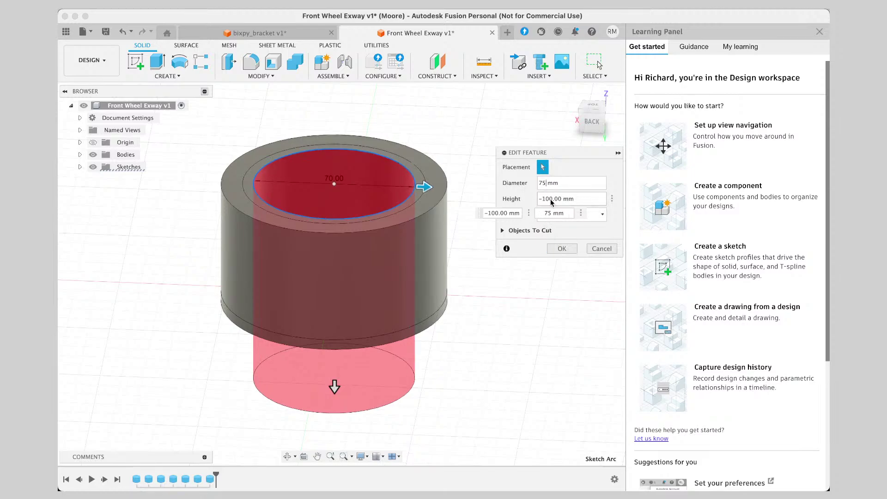
pyautogui.moveTo(334, 387); pyautogui.dragTo(345, 320)
pyautogui.moveTo(593, 111)
pyautogui.mouseDown()
pyautogui.moveTo(590, 127)
pyautogui.moveTo(586, 108)
pyautogui.mouseUp()
pyautogui.keyDown('shift'); pyautogui.moveTo(587, 87); pyautogui.dragTo(585, 79, button='middle'); pyautogui.keyUp('shift')
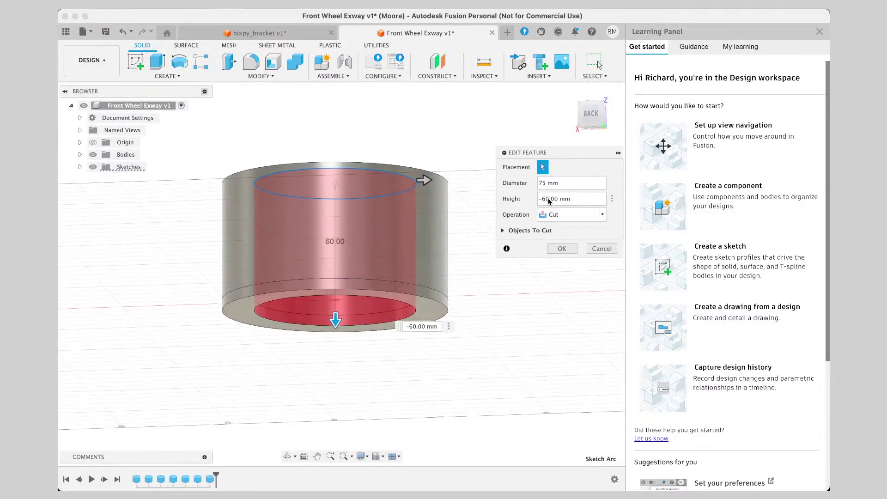
pyautogui.write('55')
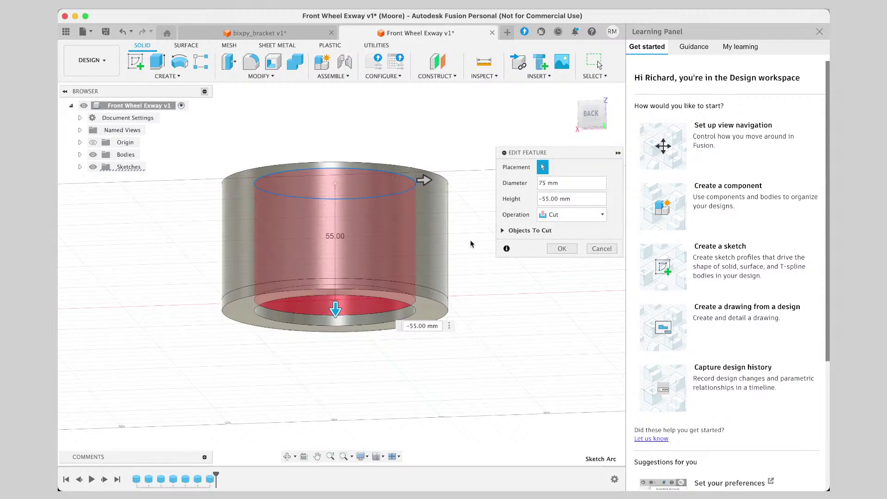
pyautogui.press('Return')
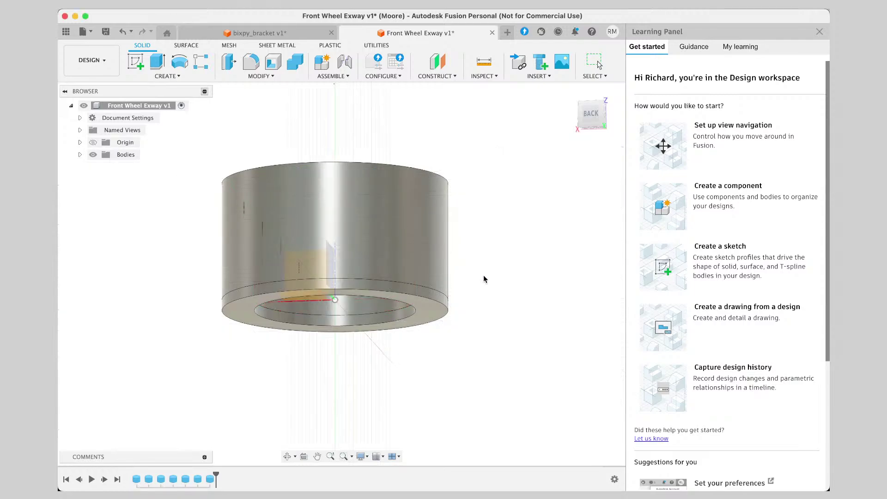
pyautogui.moveTo(592, 113)
pyautogui.mouseDown()
pyautogui.moveTo(591, 83)
pyautogui.moveTo(589, 134)
pyautogui.moveTo(577, 90)
pyautogui.moveTo(591, 121)
pyautogui.mouseUp()
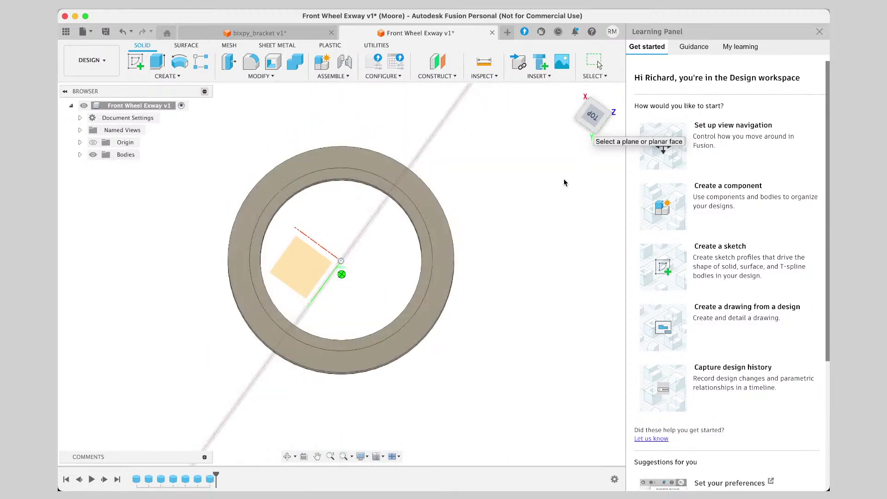
pyautogui.click(269, 214)
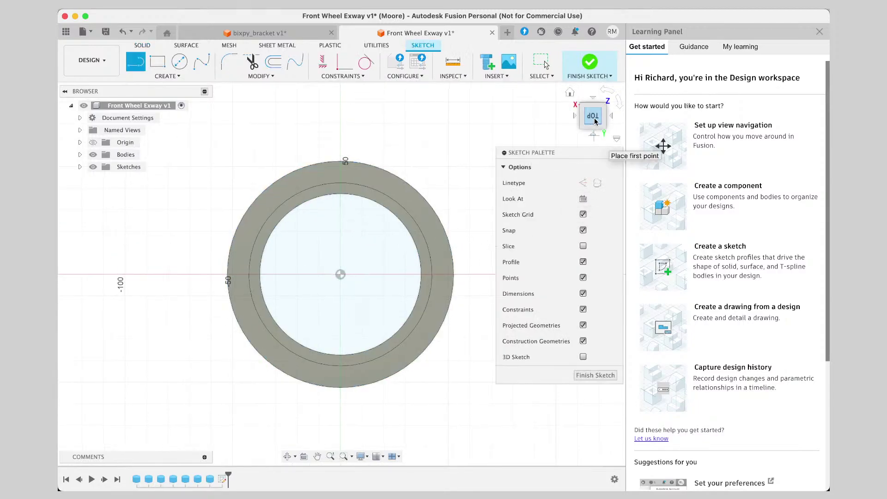
pyautogui.moveTo(595, 121); pyautogui.dragTo(589, 74)
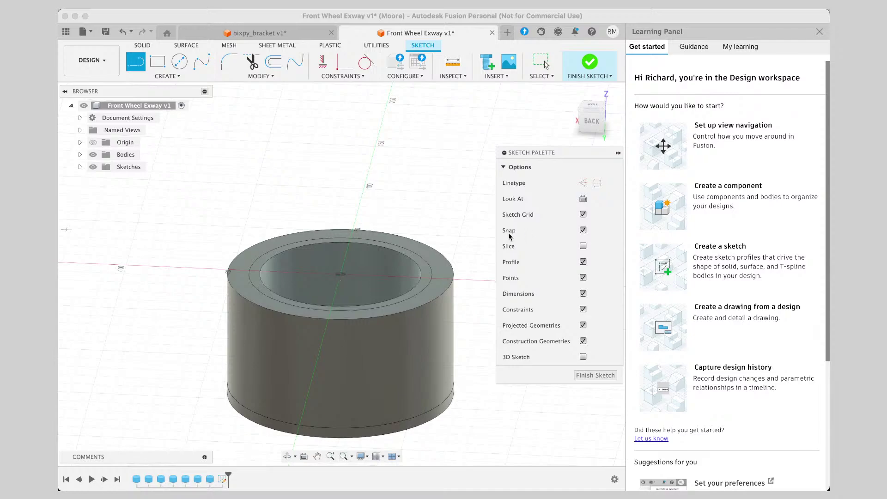
pyautogui.click(503, 153)
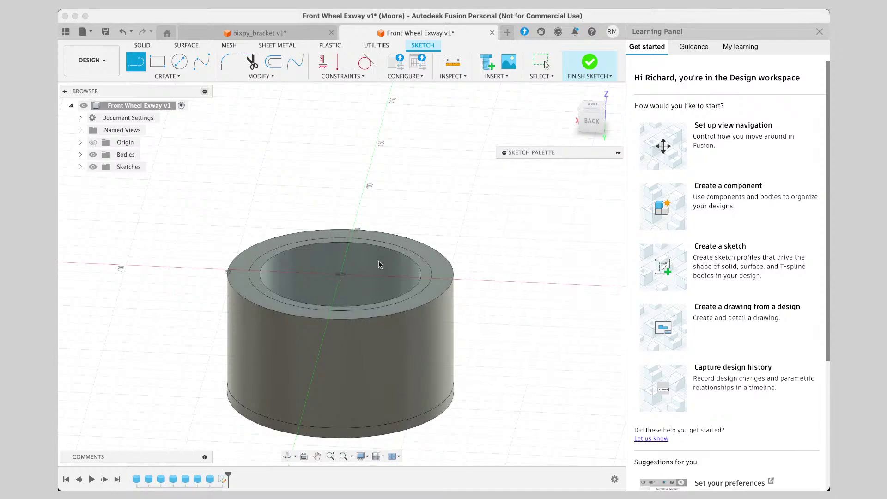
pyautogui.click(405, 257)
pyautogui.click(368, 264)
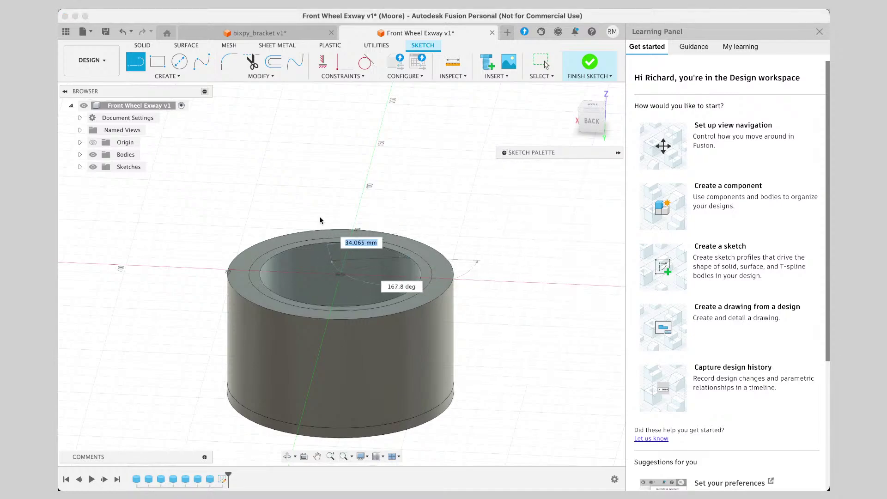
pyautogui.press('Escape')
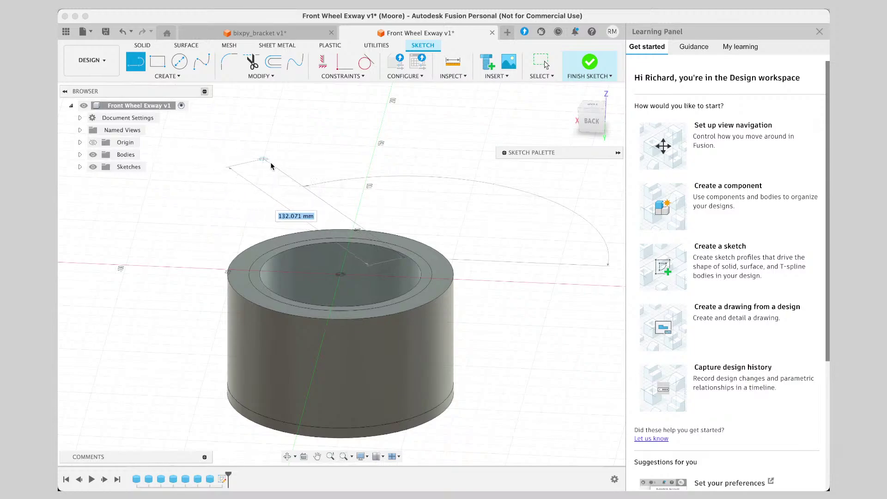
pyautogui.press('Escape')
pyautogui.press('super+z')
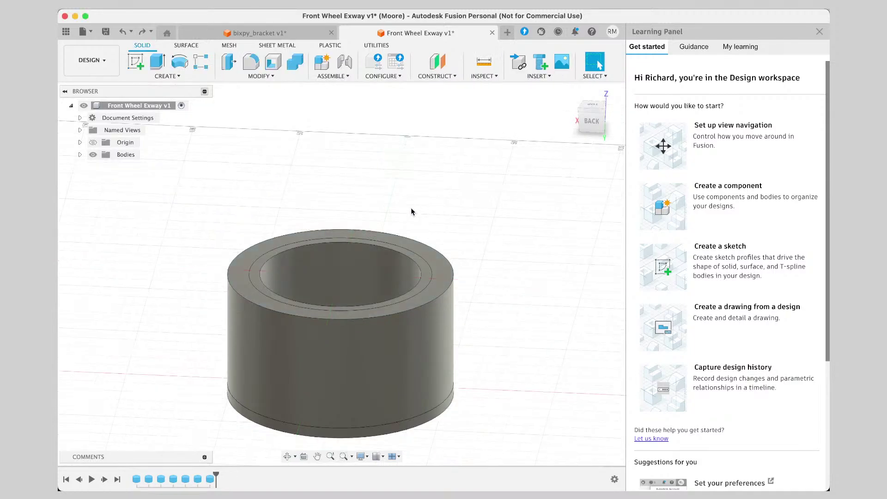
# Delete all of the wheel part's bodies together with the features that reference them.
pyautogui.click(271, 256)
pyautogui.click(271, 257)
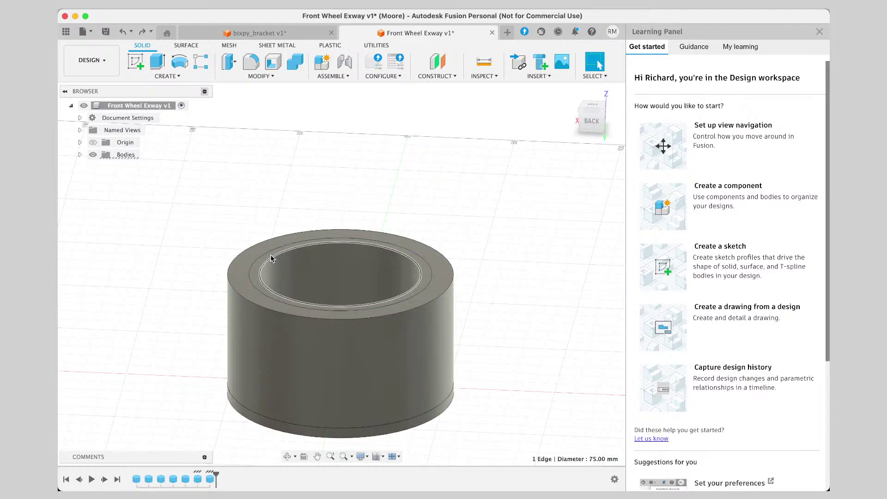
pyautogui.click(261, 274)
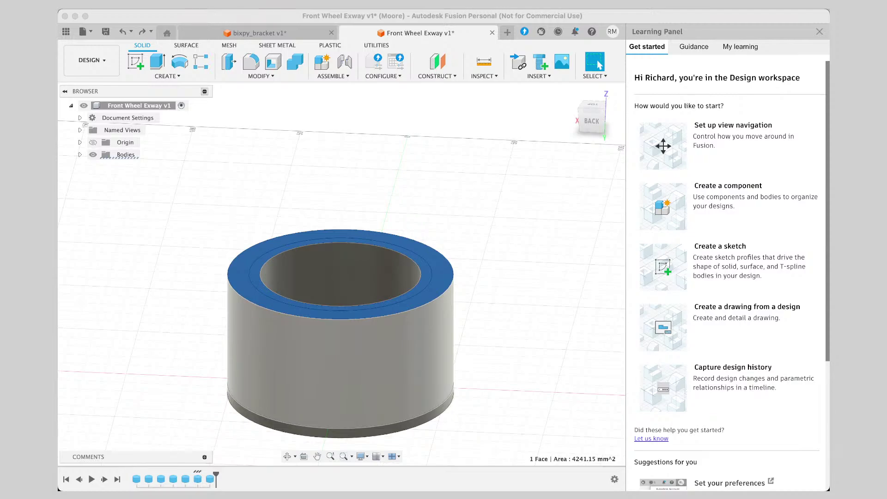
pyautogui.click(338, 330)
pyautogui.click(170, 193)
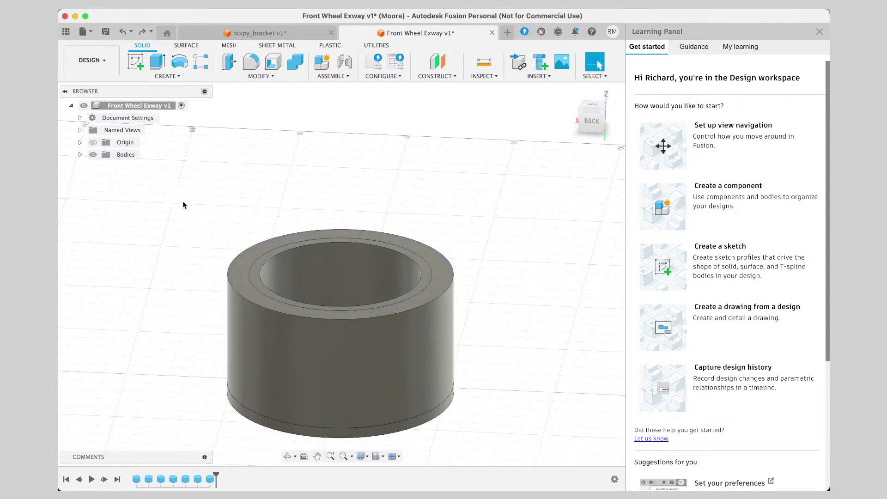
pyautogui.moveTo(181, 199); pyautogui.dragTo(463, 474)
pyautogui.press('Delete')
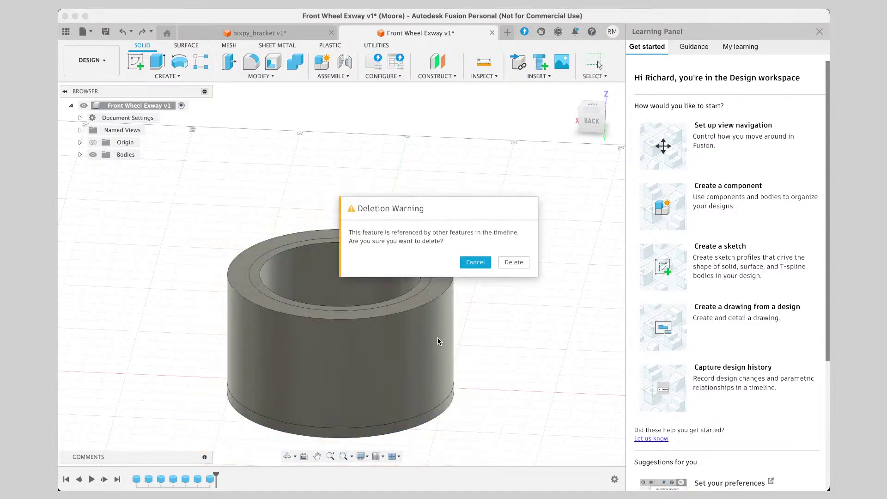
pyautogui.click(514, 262)
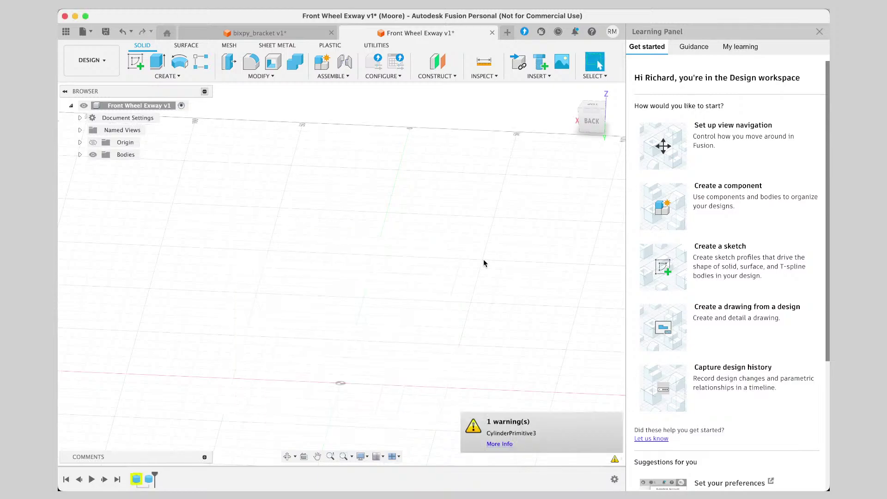
# Start a 105 mm diameter cylinder on the vertical YZ plane, centred on the origin.
pyautogui.moveTo(587, 120); pyautogui.dragTo(608, 123)
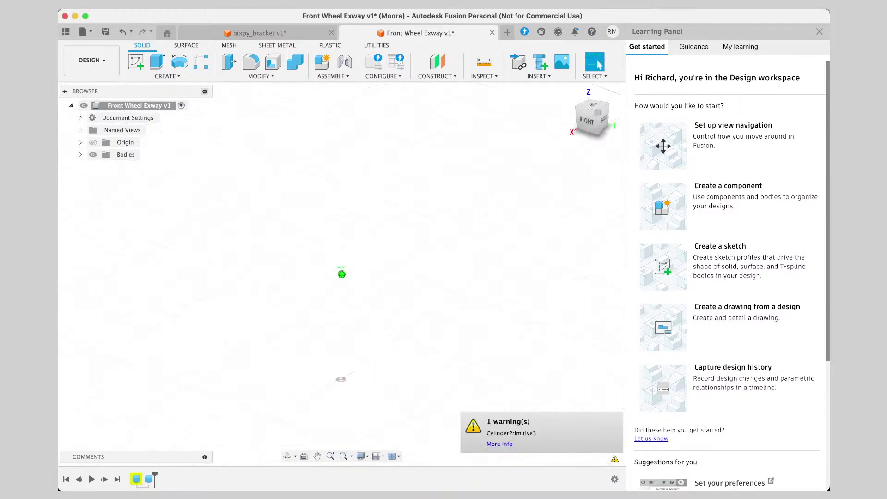
pyautogui.click(591, 120)
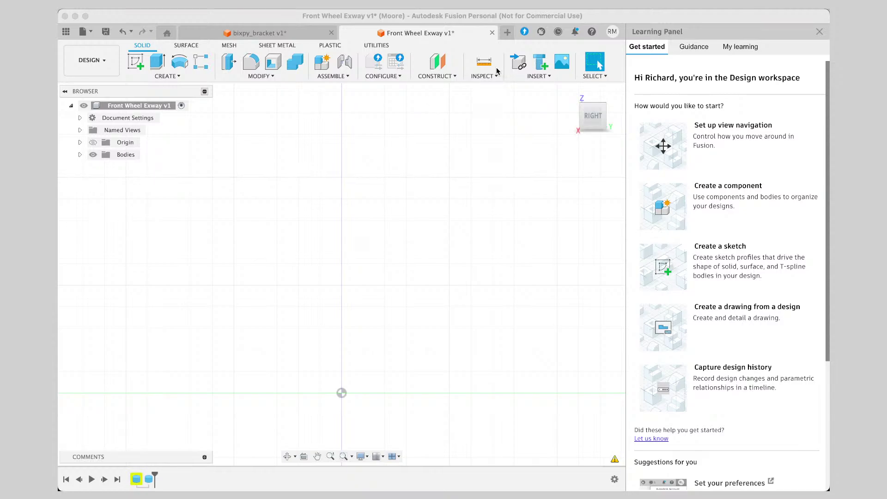
pyautogui.click(171, 78)
pyautogui.click(169, 77)
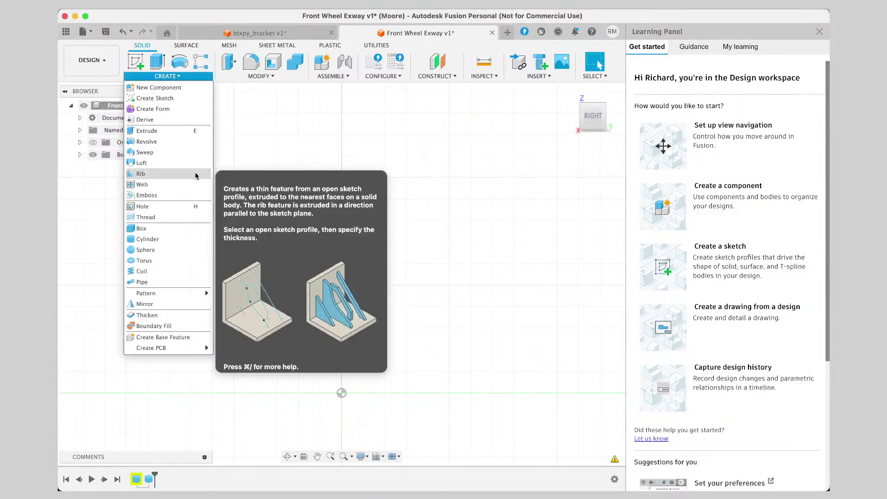
pyautogui.click(183, 239)
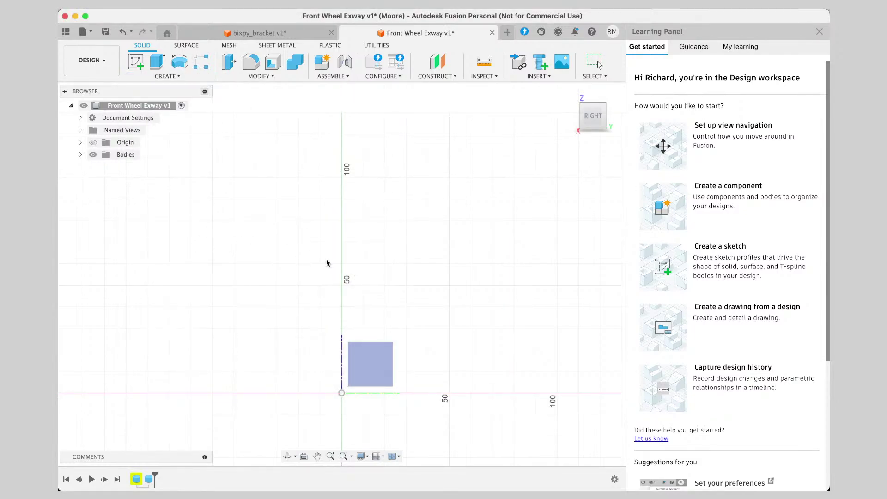
pyautogui.click(341, 396)
pyautogui.click(341, 393)
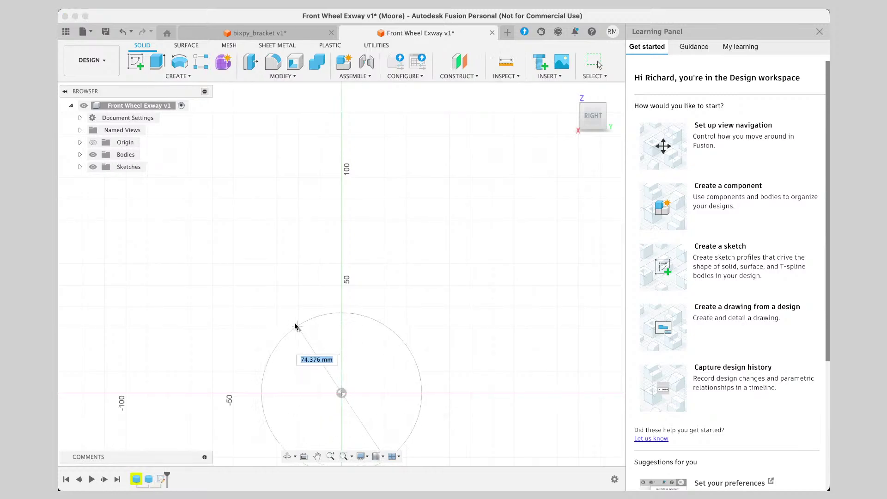
pyautogui.click(277, 288)
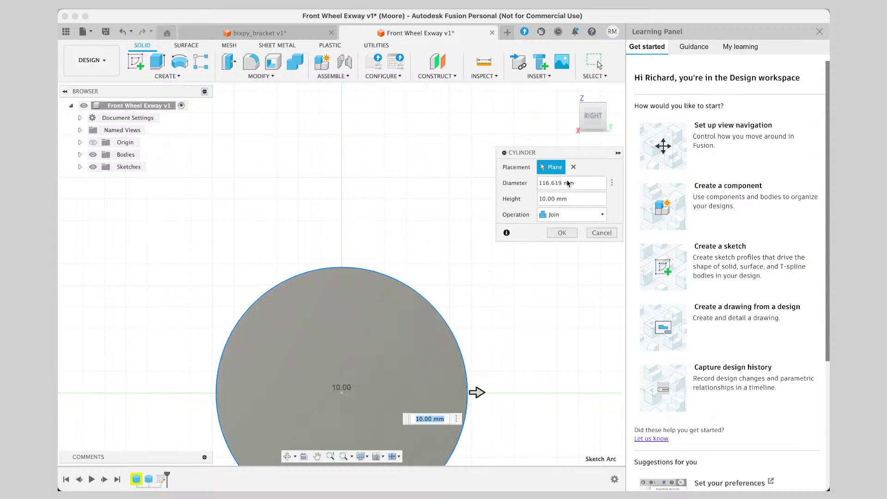
pyautogui.moveTo(563, 183); pyautogui.dragTo(507, 182)
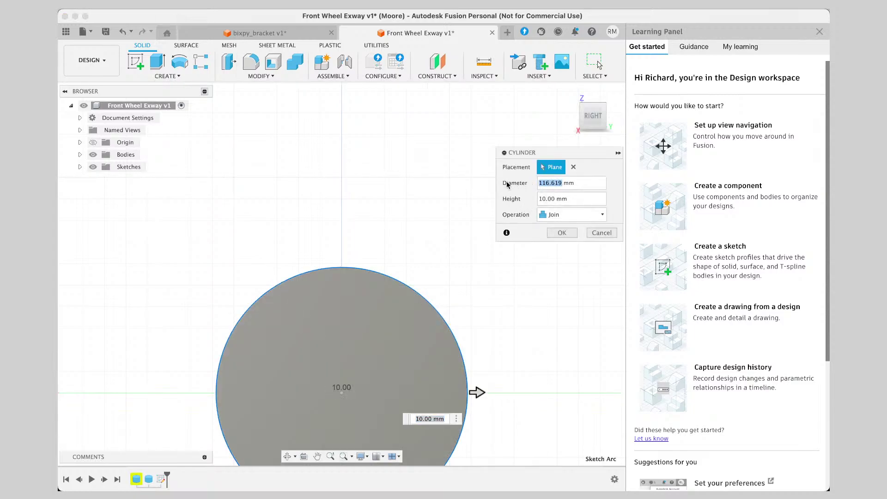
pyautogui.write('105')
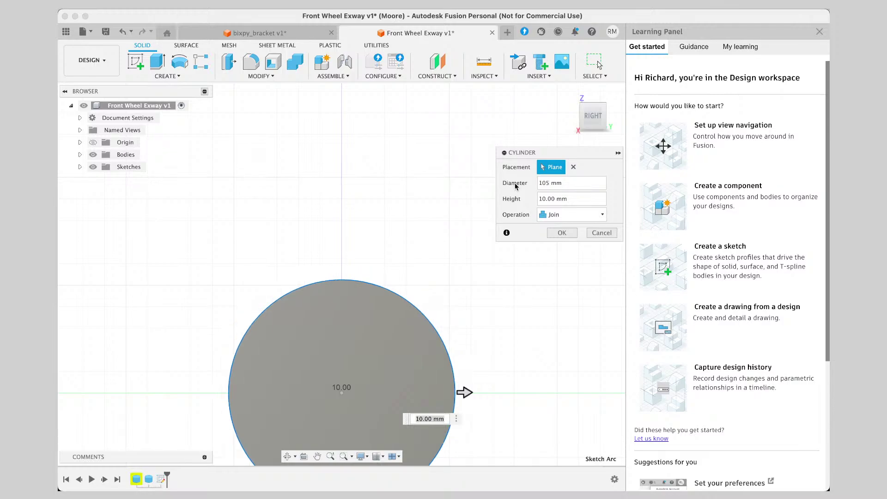
# Complete the 105 mm diameter cylinder with a height of 37 mm as a new body.
pyautogui.moveTo(555, 201); pyautogui.dragTo(537, 203)
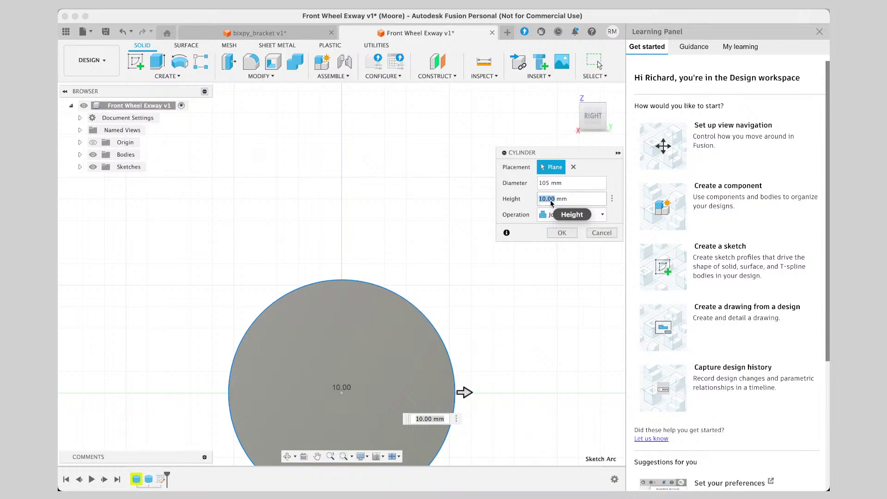
pyautogui.write('7')
pyautogui.press('BackSpace')
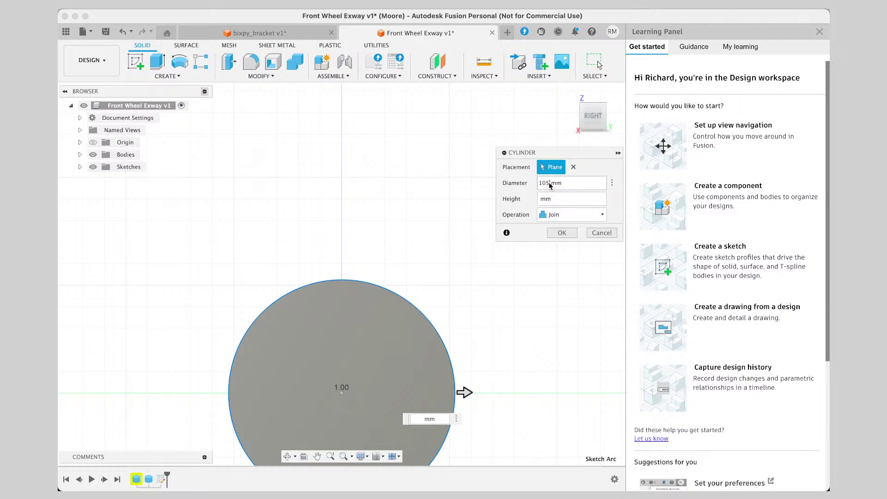
pyautogui.moveTo(550, 185); pyautogui.dragTo(538, 185)
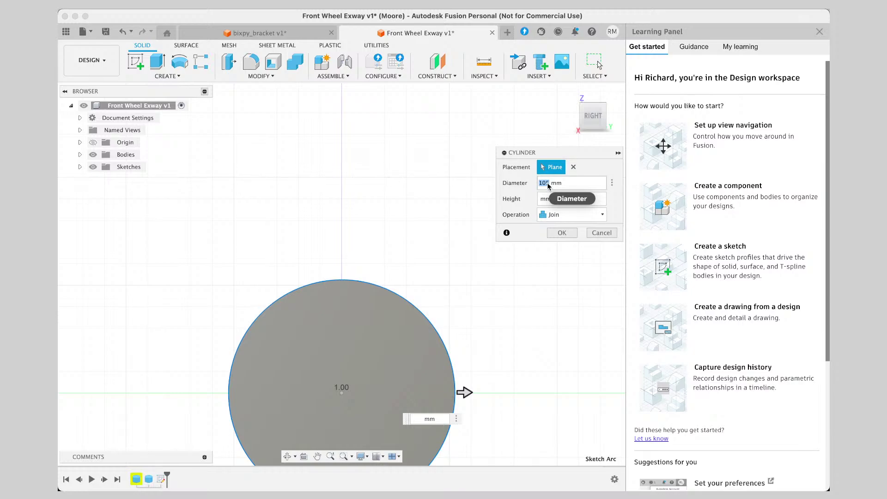
pyautogui.write('37')
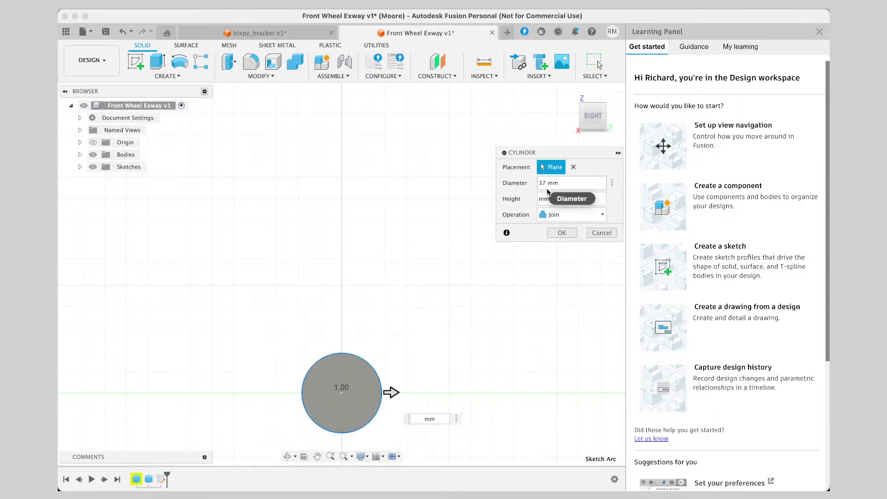
pyautogui.click(541, 199)
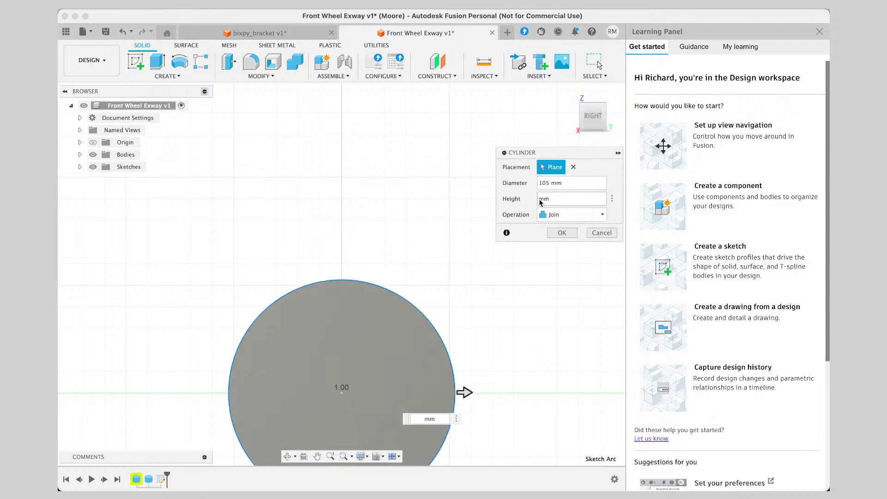
pyautogui.write('37')
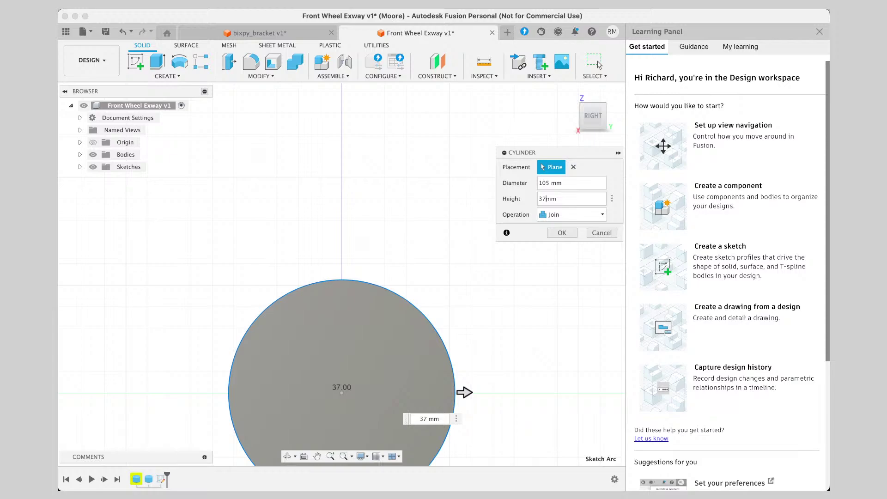
pyautogui.click(573, 215)
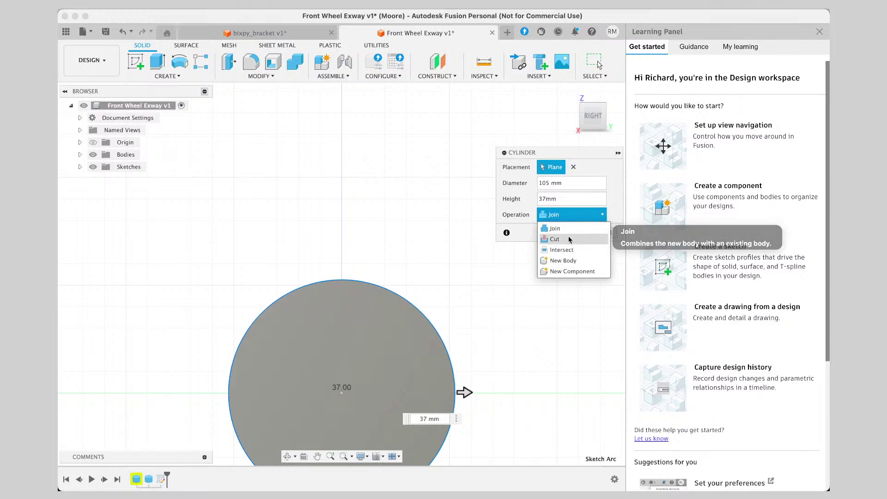
pyautogui.click(569, 261)
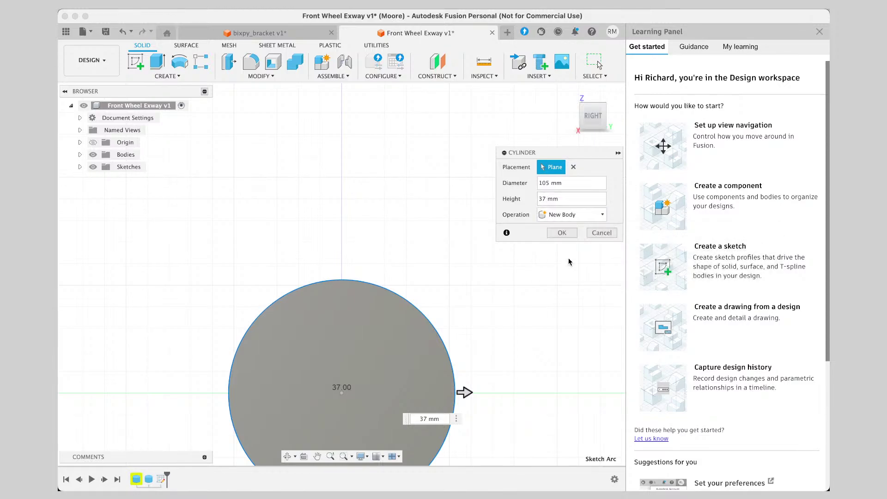
pyautogui.click(566, 232)
# Start a second cylinder on the disc's circular face, centred on the origin, about 88 mm in diameter.
pyautogui.click(594, 107)
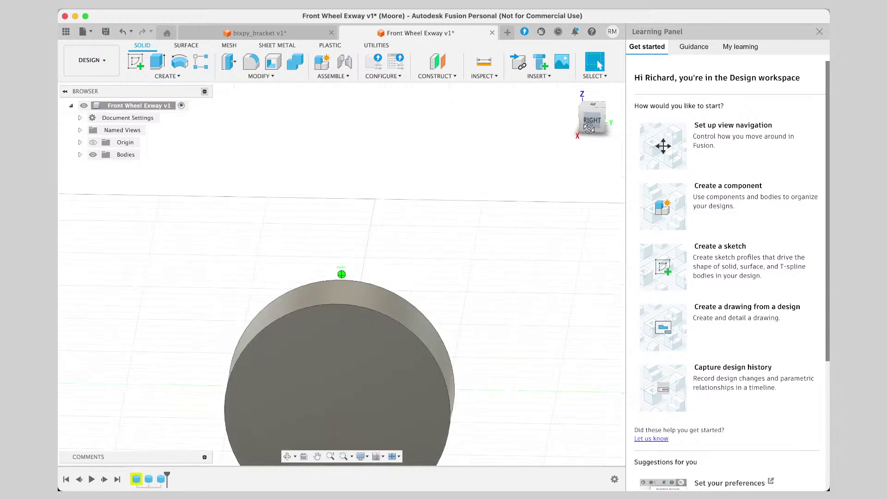
pyautogui.click(595, 121)
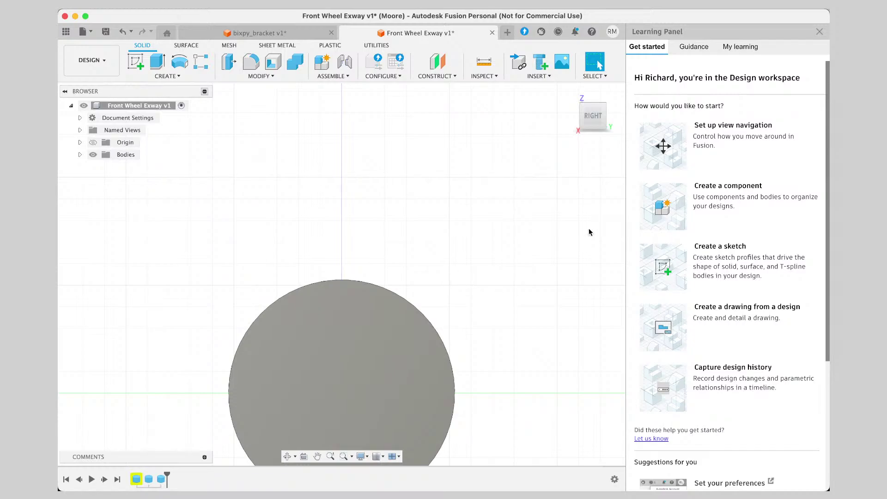
pyautogui.click(317, 456)
pyautogui.moveTo(471, 436); pyautogui.dragTo(505, 321)
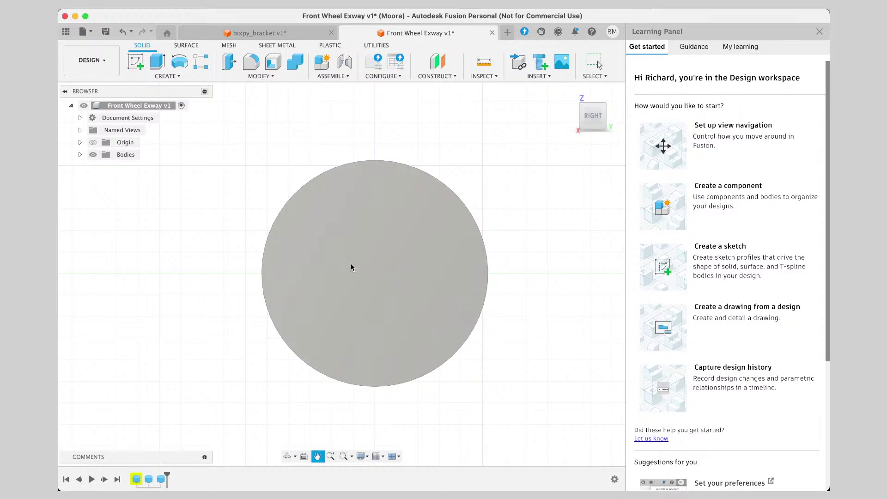
pyautogui.moveTo(350, 267); pyautogui.dragTo(338, 287)
pyautogui.click(168, 76)
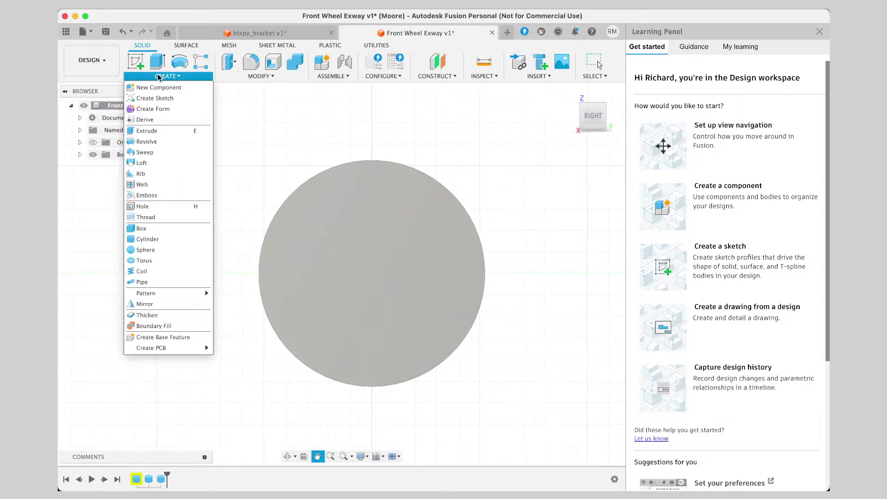
pyautogui.click(171, 238)
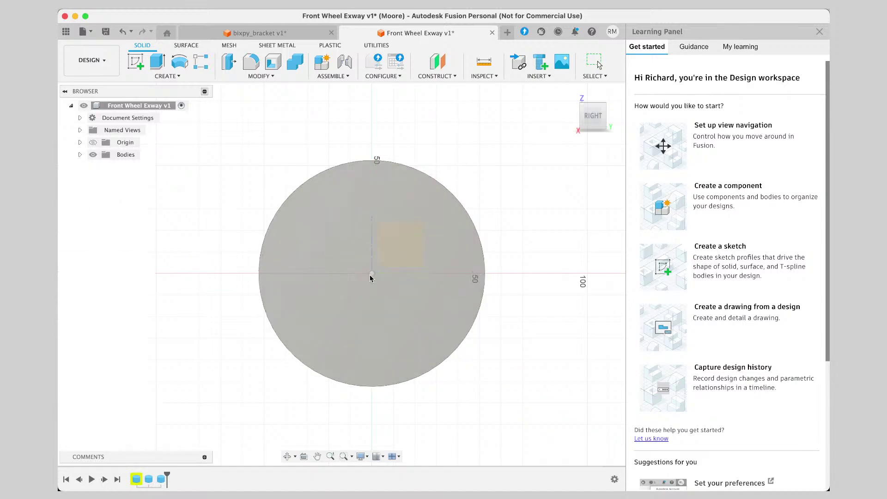
pyautogui.click(371, 274)
pyautogui.click(371, 273)
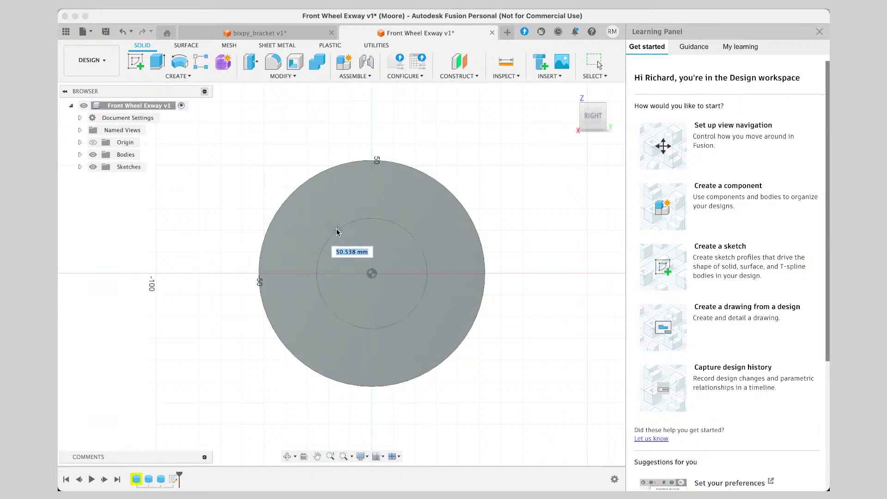
pyautogui.click(321, 196)
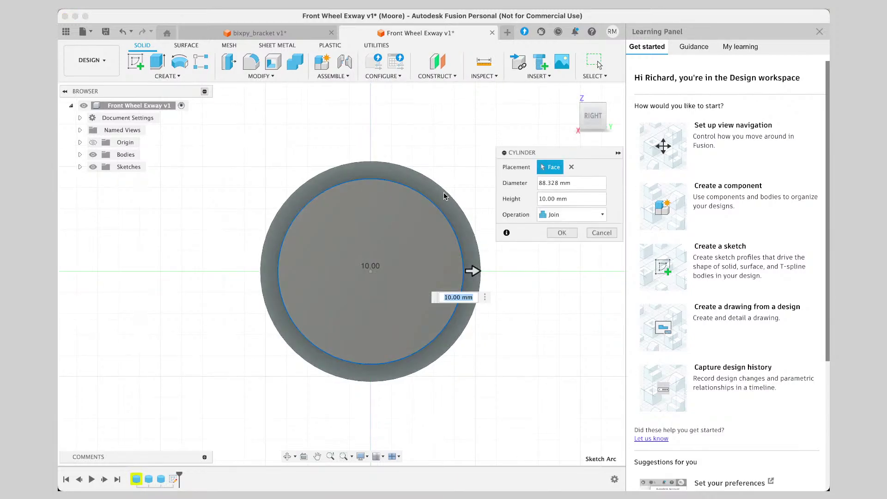
# Set the second cylinder to 85 mm diameter and -37 mm height, and cut it through the disc.
pyautogui.moveTo(559, 182); pyautogui.dragTo(525, 184)
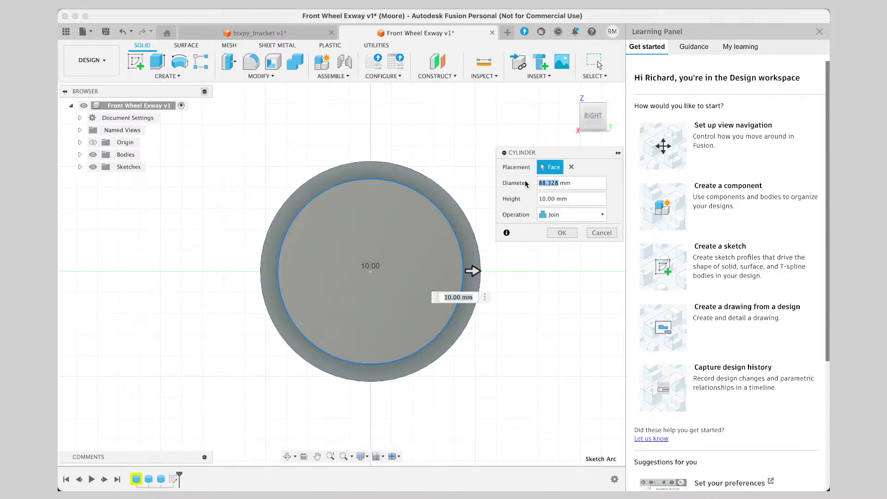
pyautogui.write('85')
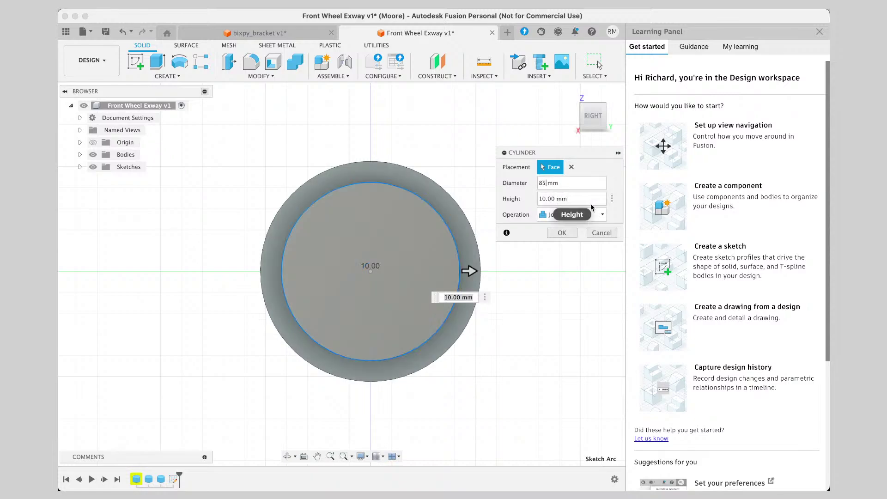
pyautogui.click(573, 214)
pyautogui.click(572, 238)
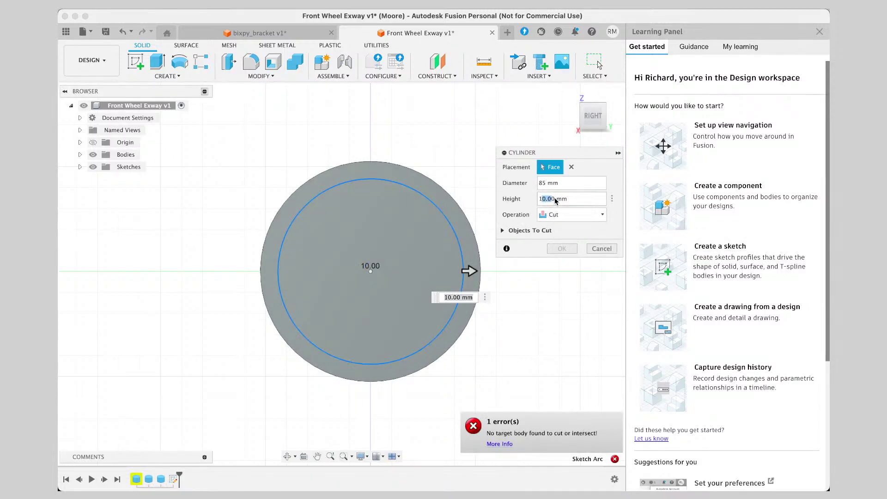
pyautogui.moveTo(557, 199); pyautogui.dragTo(530, 201)
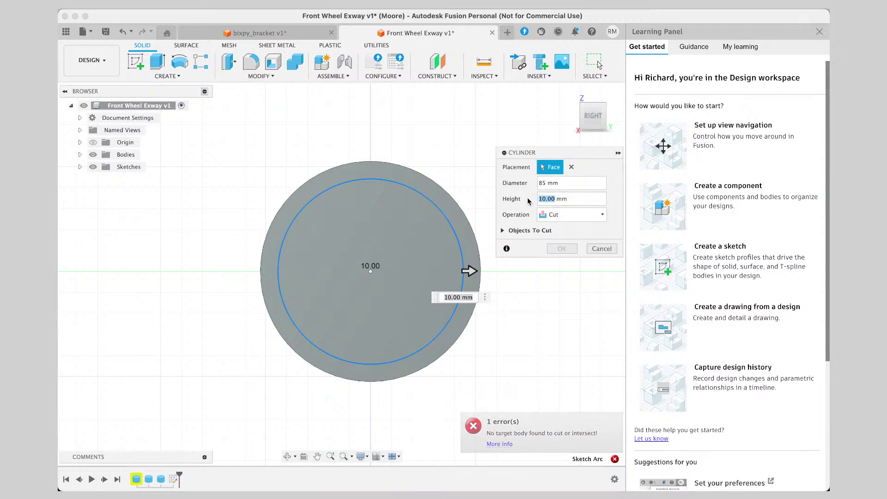
pyautogui.write('37')
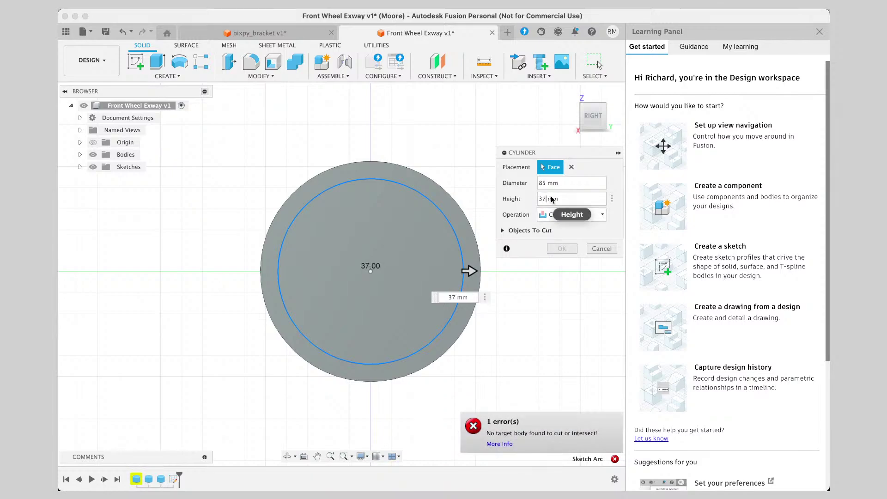
pyautogui.click(540, 199)
pyautogui.write('-')
pyautogui.click(560, 249)
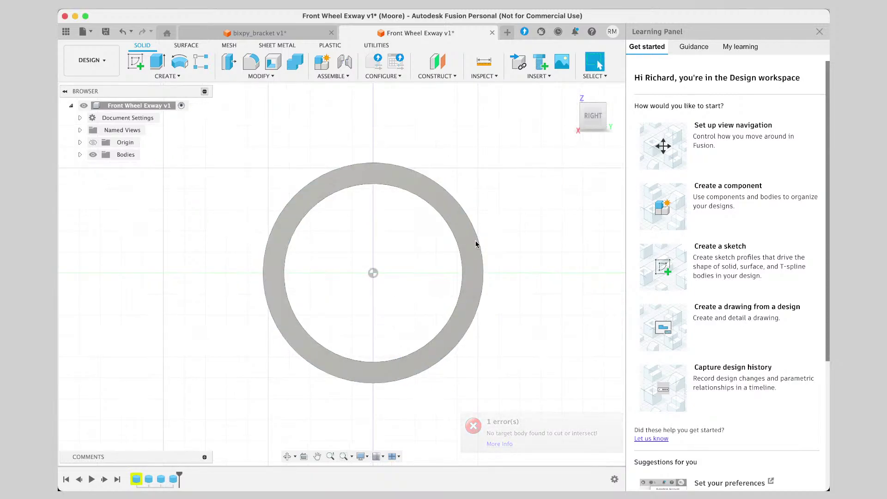
# Examine the bored ring from the back, at an angle and face-on to check its wall and width.
pyautogui.click(605, 117)
pyautogui.moveTo(592, 116); pyautogui.dragTo(494, 133)
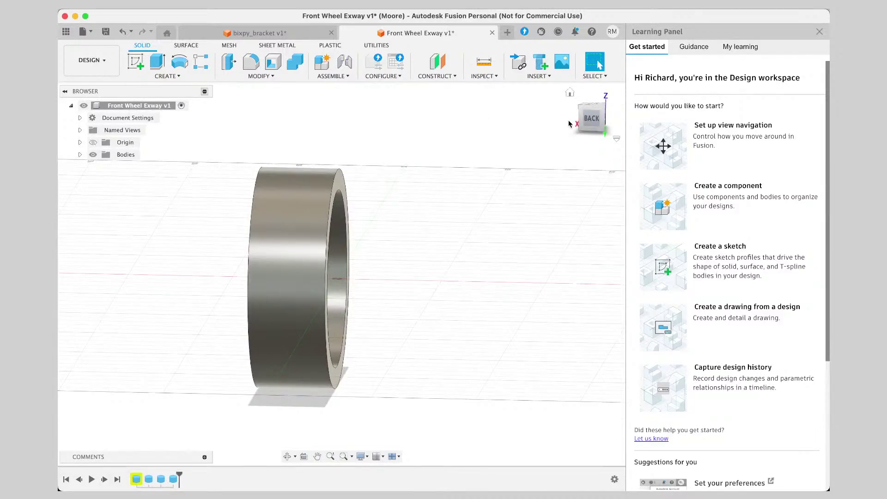
pyautogui.moveTo(590, 119); pyautogui.dragTo(584, 121)
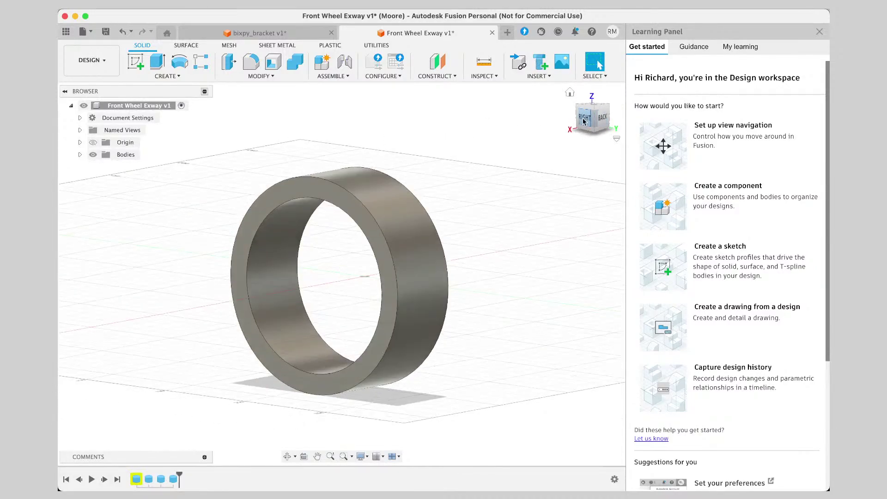
pyautogui.click(584, 121)
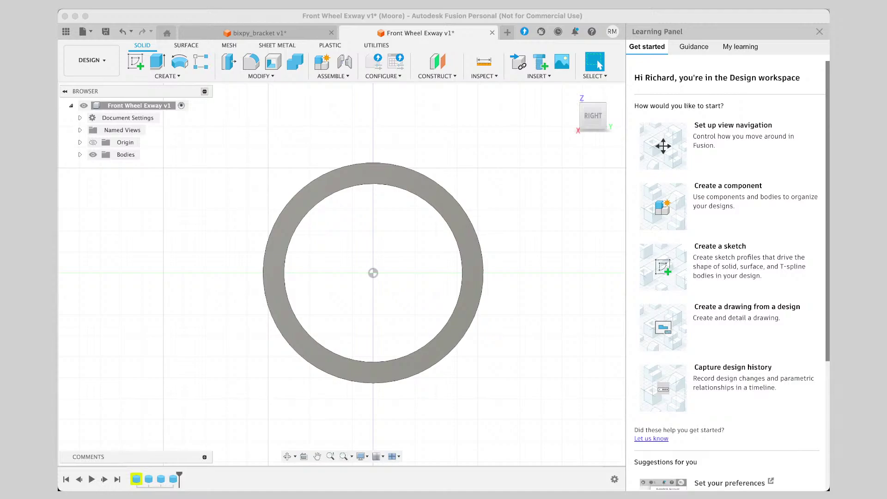
pyautogui.moveTo(592, 120); pyautogui.dragTo(618, 117)
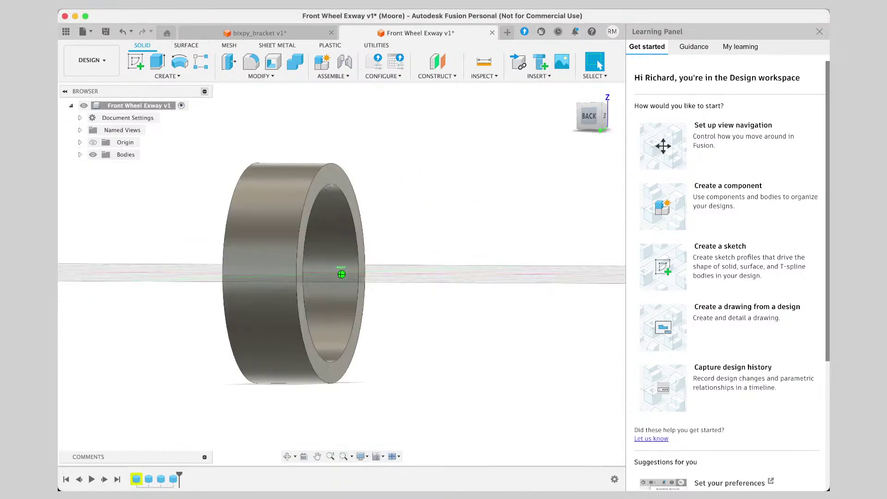
pyautogui.click(592, 117)
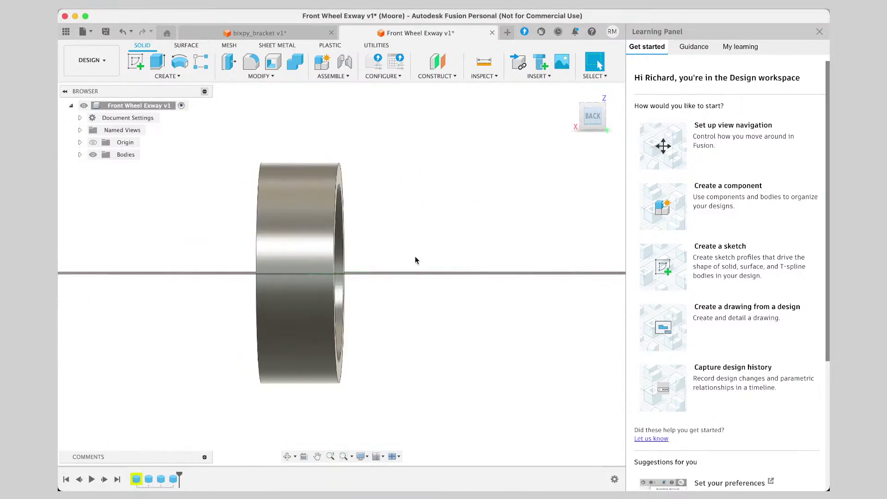
# Edit the ring's outer cylinder feature, setting its height to 56 mm.
pyautogui.click(329, 263)
pyautogui.click(340, 252)
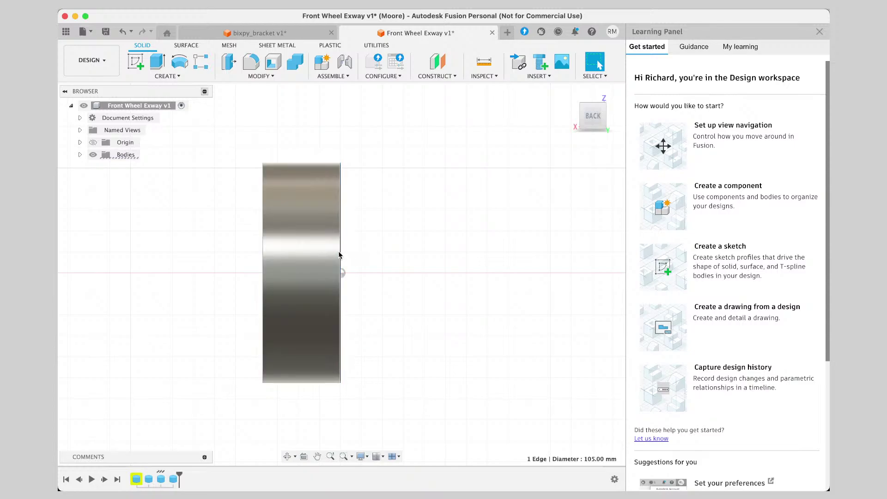
pyautogui.click(309, 252)
pyautogui.rightClick(309, 253)
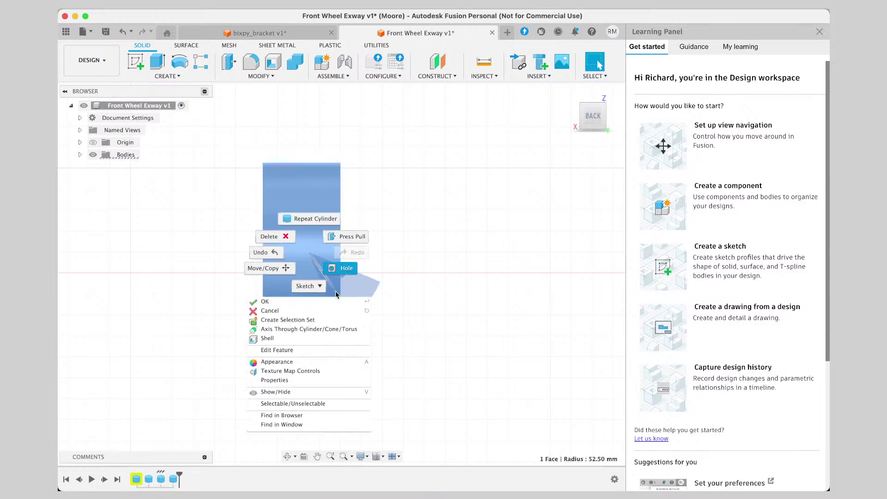
pyautogui.click(294, 351)
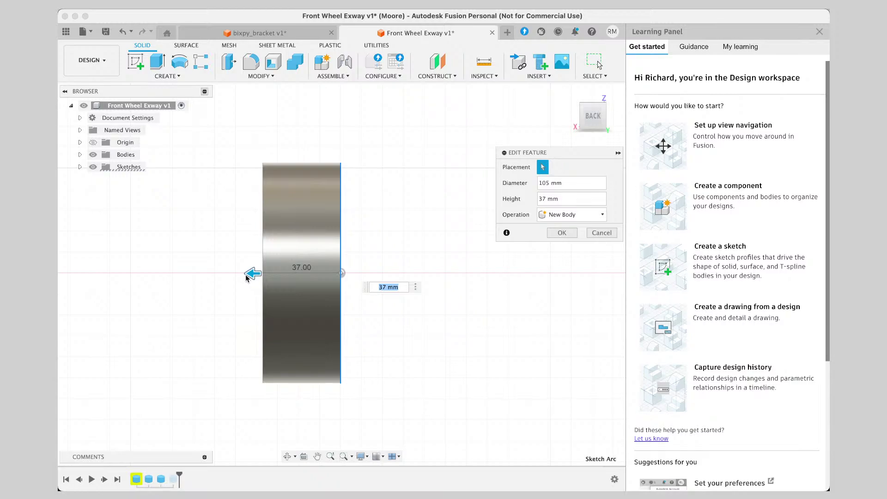
pyautogui.moveTo(246, 277); pyautogui.dragTo(205, 273)
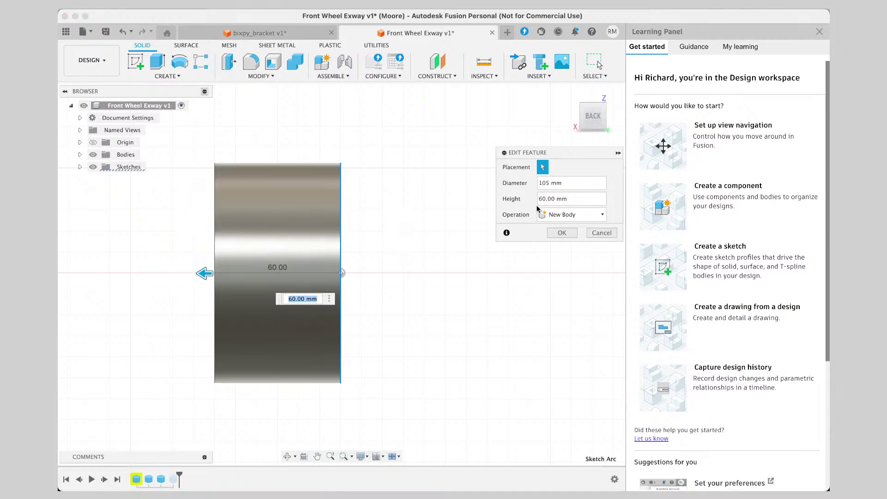
pyautogui.click(555, 199)
pyautogui.moveTo(554, 198); pyautogui.dragTo(530, 200)
pyautogui.write('56')
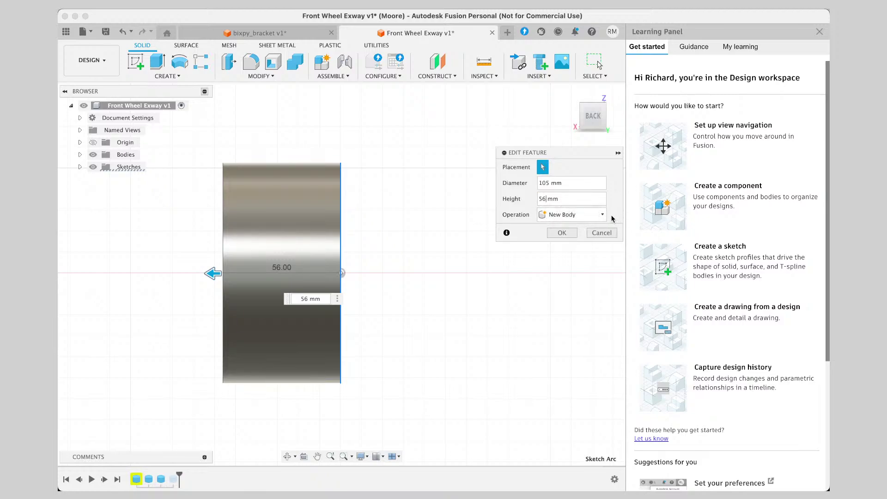
pyautogui.click(564, 233)
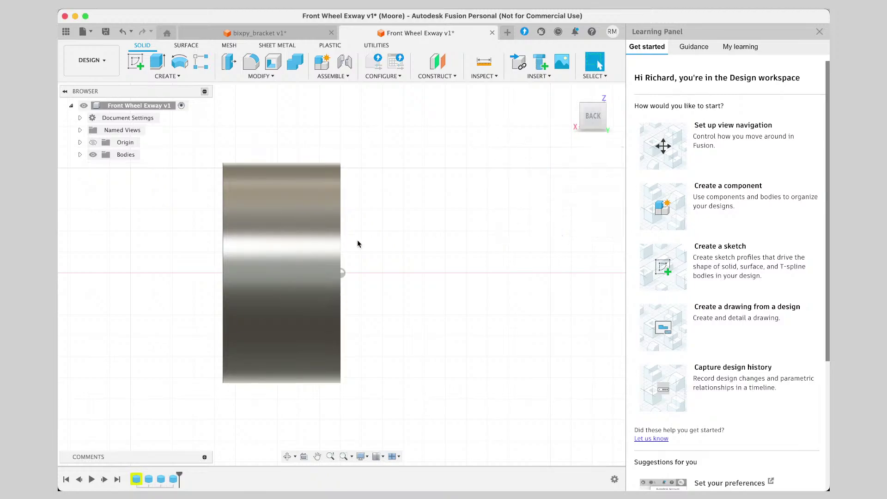
# Undo the outer cylinder's last height change and view the ring from the front and back.
pyautogui.moveTo(407, 279); pyautogui.dragTo(330, 277, button='right')
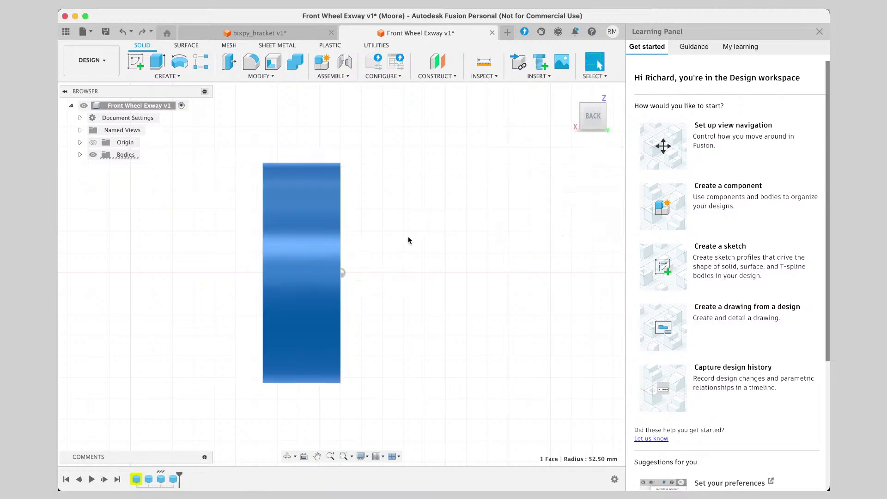
pyautogui.click(610, 116)
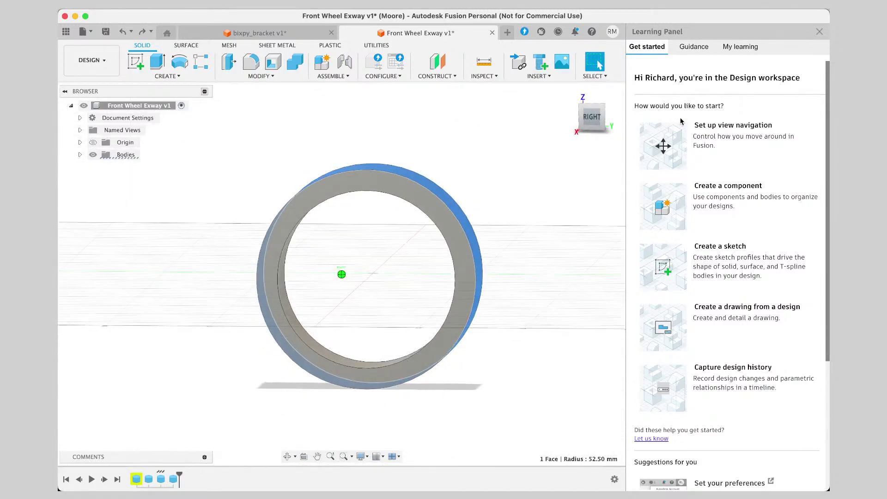
pyautogui.moveTo(684, 114); pyautogui.dragTo(598, 121)
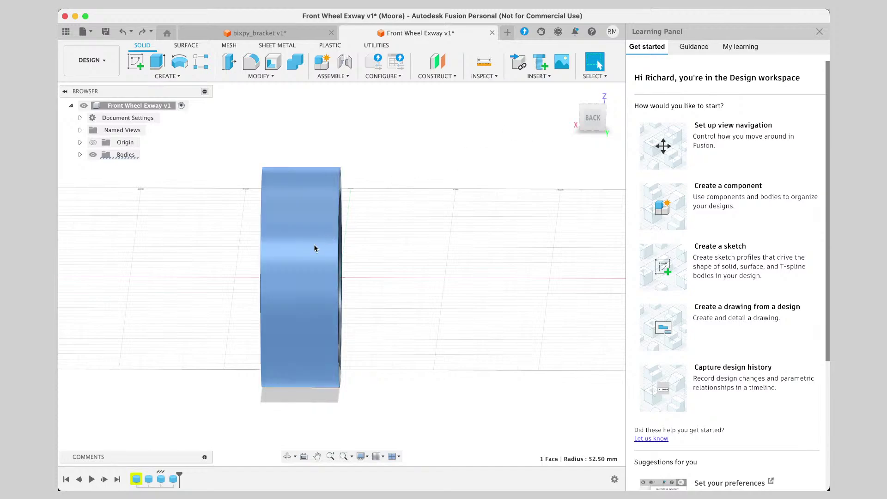
# Edit the outer cylinder feature from its curved face and set its height to 56 mm.
pyautogui.rightClick(304, 254)
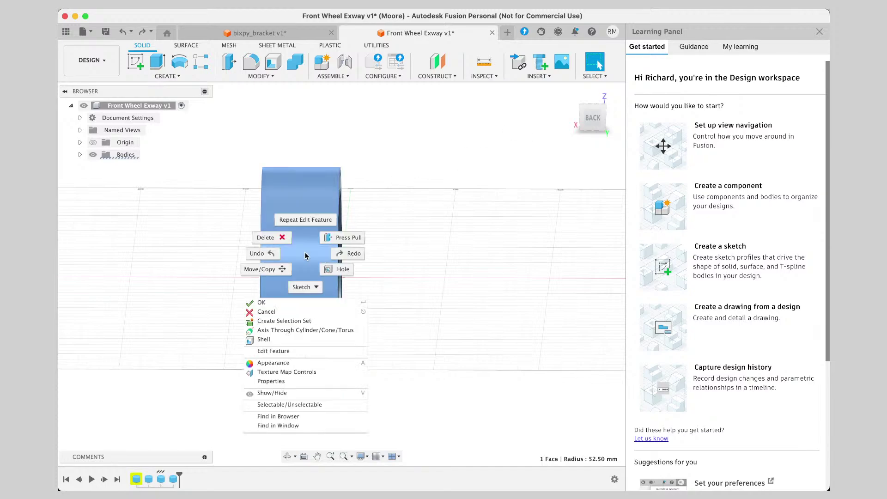
pyautogui.click(291, 351)
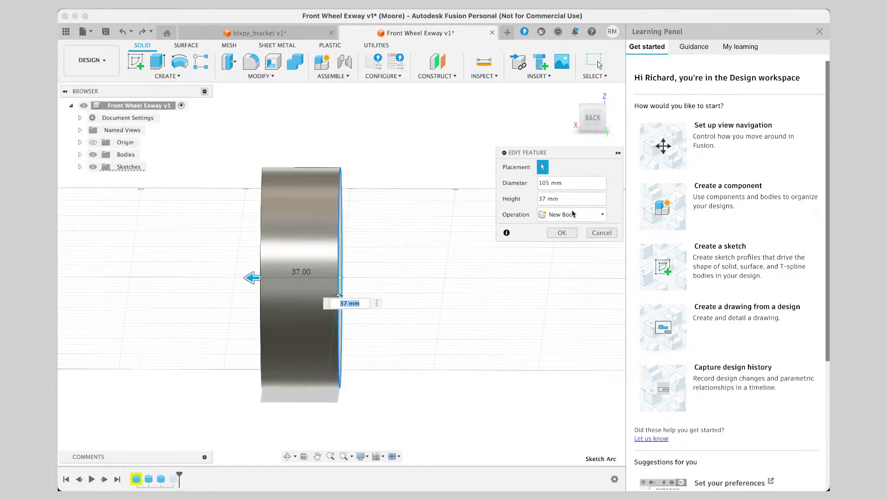
pyautogui.doubleClick(543, 199)
pyautogui.write('56')
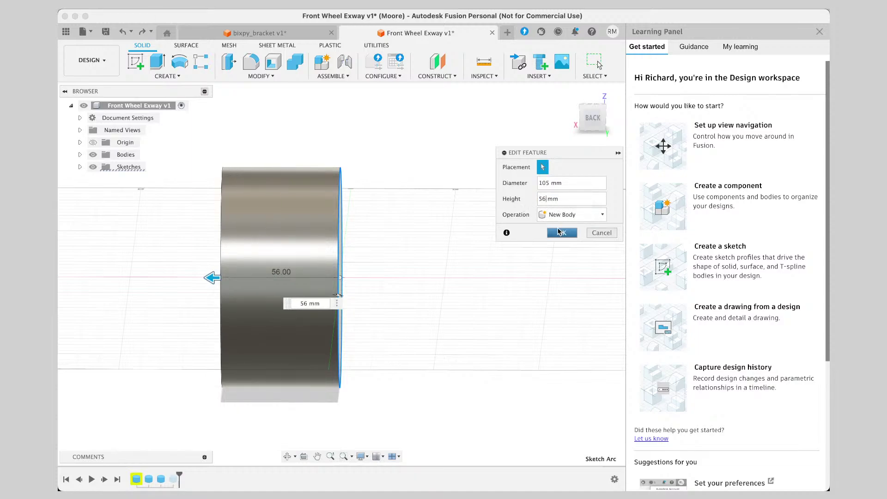
pyautogui.click(561, 232)
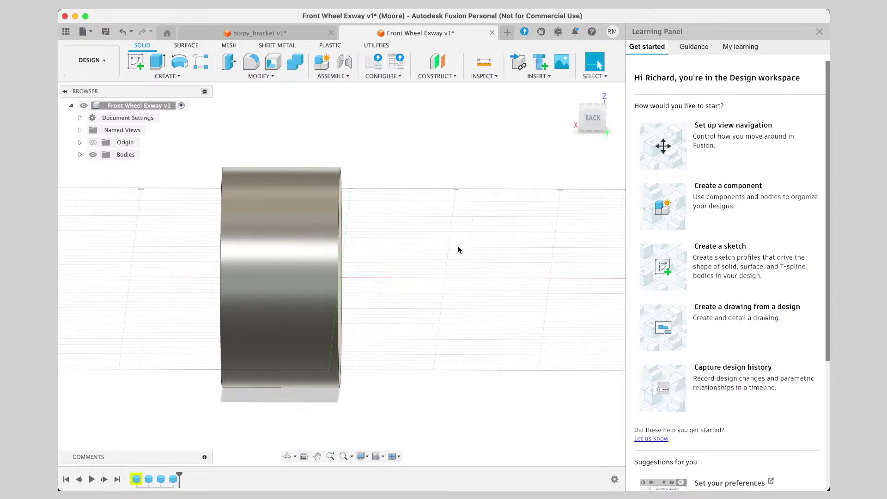
# Start a new cylinder on the disc's flat face seen from the left, centred on the origin and about 85 mm in diameter.
pyautogui.moveTo(602, 120); pyautogui.dragTo(510, 134)
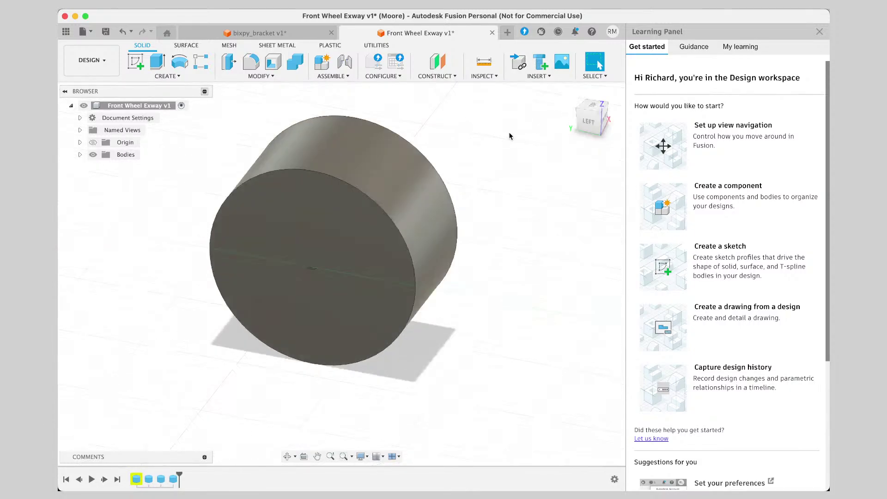
pyautogui.moveTo(592, 120); pyautogui.dragTo(631, 129)
pyautogui.click(596, 120)
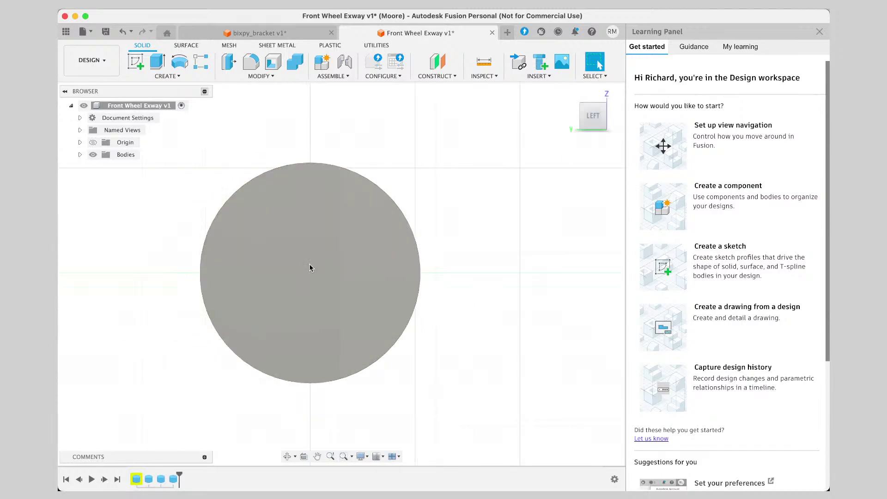
pyautogui.click(168, 76)
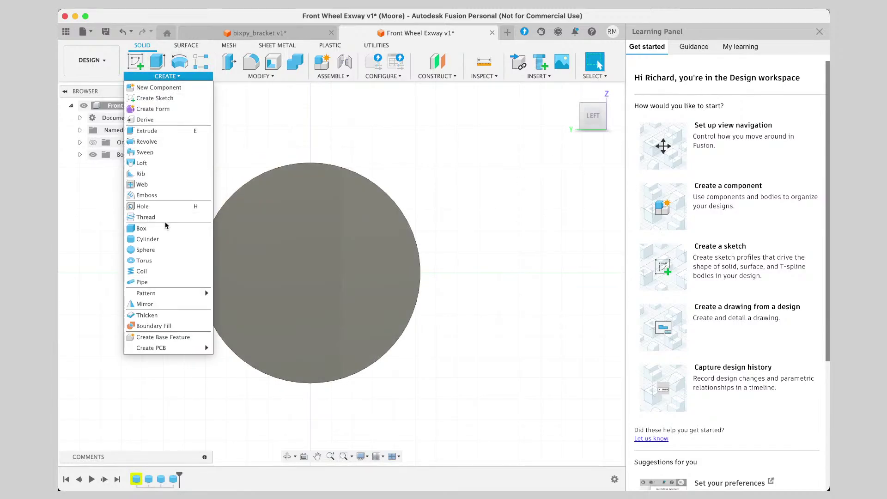
pyautogui.click(147, 239)
pyautogui.click(277, 242)
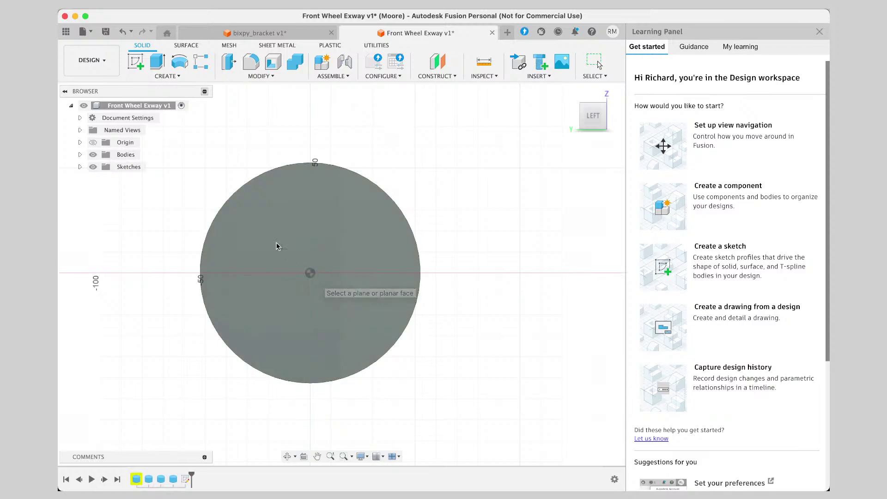
pyautogui.click(307, 274)
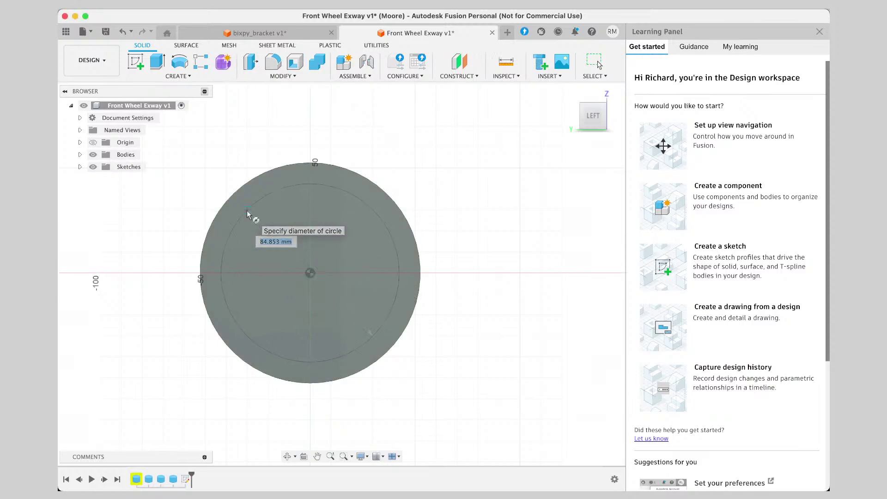
pyautogui.click(244, 214)
pyautogui.click(528, 186)
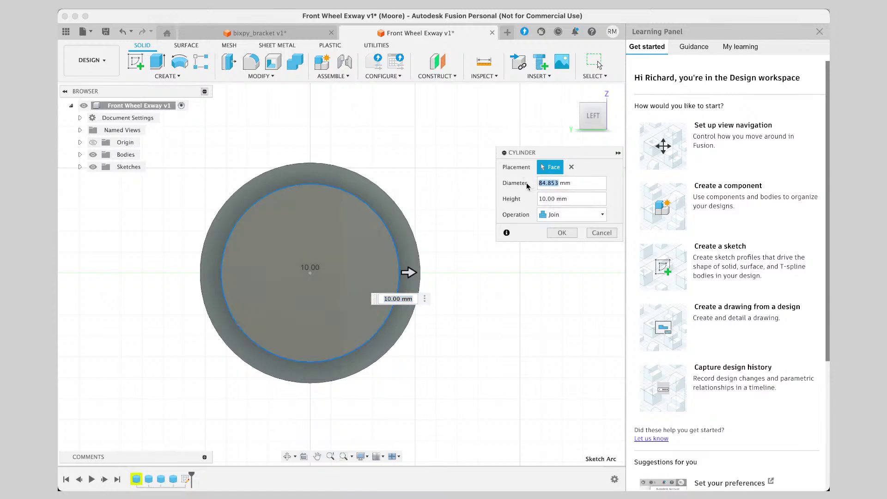
# Create a cylinder 85 mm in diameter and 10 mm high on the wheel's end face using the Join operation.
pyautogui.write('85')
pyautogui.click(554, 200)
pyautogui.click(562, 233)
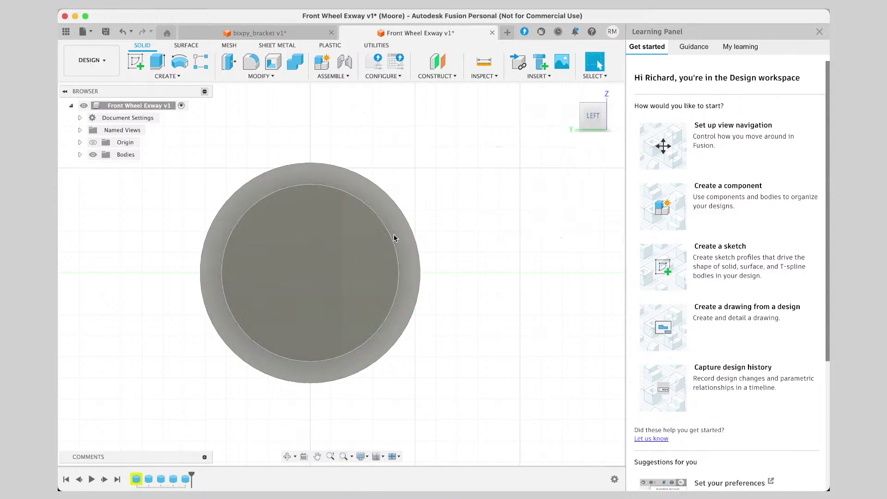
# Edit the 85 mm cylinder feature to use the Cut operation with a height of -10 mm.
pyautogui.click(350, 265)
pyautogui.rightClick(346, 257)
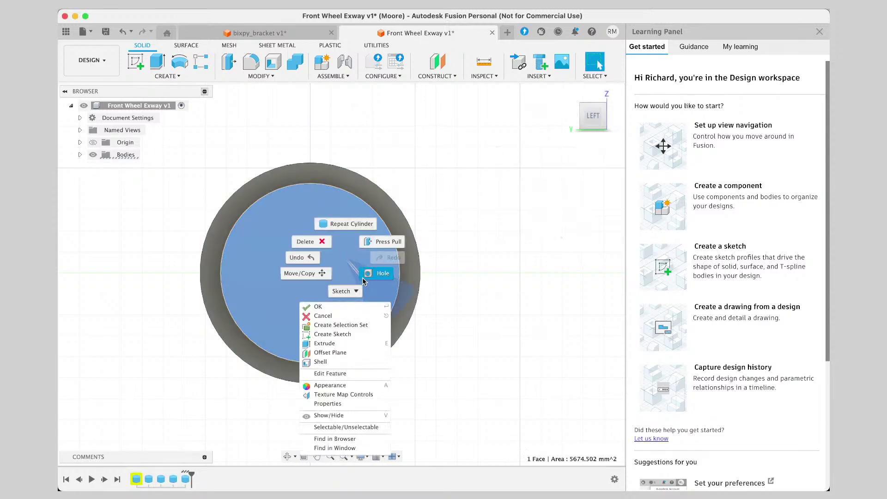
pyautogui.click(330, 373)
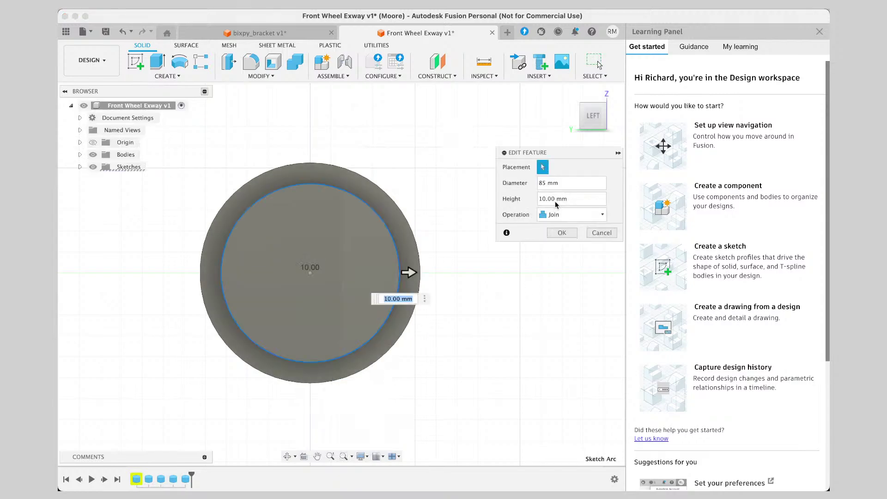
pyautogui.click(565, 215)
pyautogui.click(567, 237)
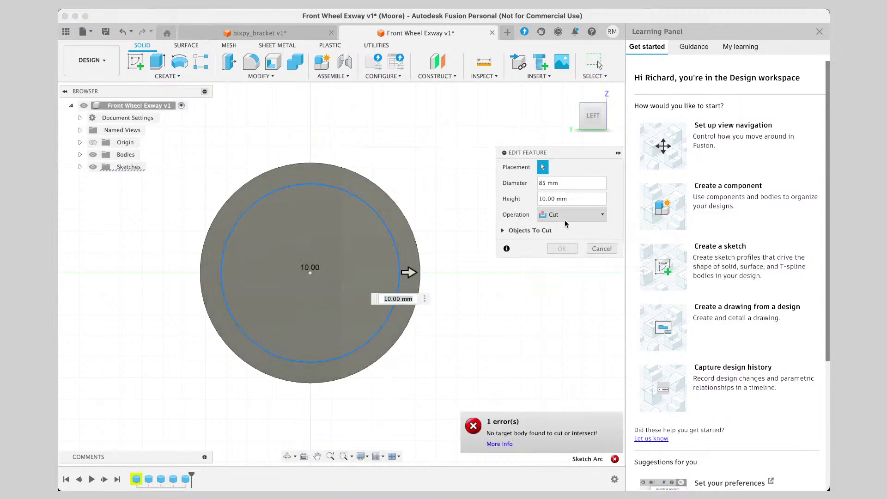
pyautogui.click(539, 202)
pyautogui.write('-')
pyautogui.press('Return')
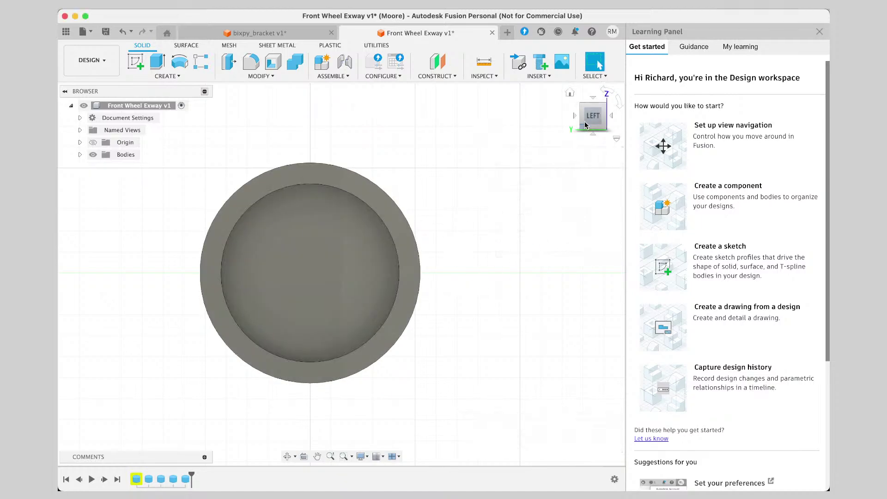
# Edit the circular recess feature and extend its cut height to -90 mm so it passes through the wheel.
pyautogui.keyDown('shift'); pyautogui.moveTo(515, 197); pyautogui.dragTo(441, 187, button='middle'); pyautogui.keyUp('shift')
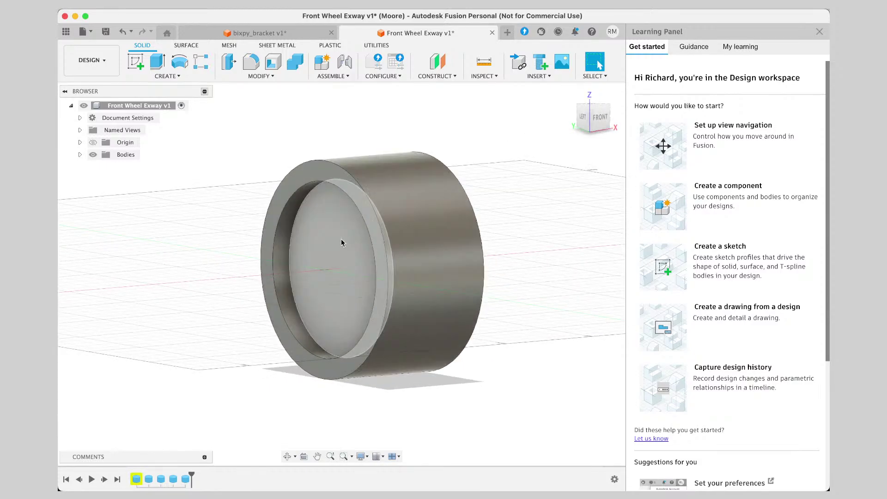
pyautogui.click(369, 240)
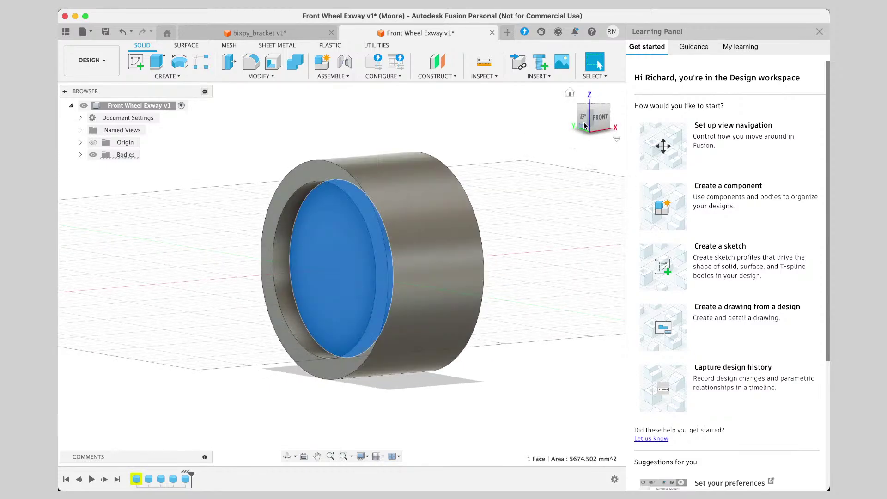
pyautogui.click(597, 117)
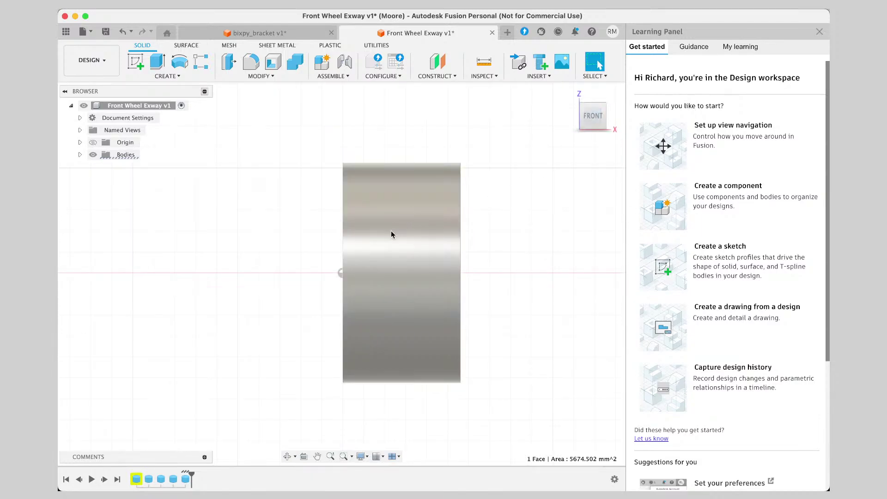
pyautogui.click(617, 118)
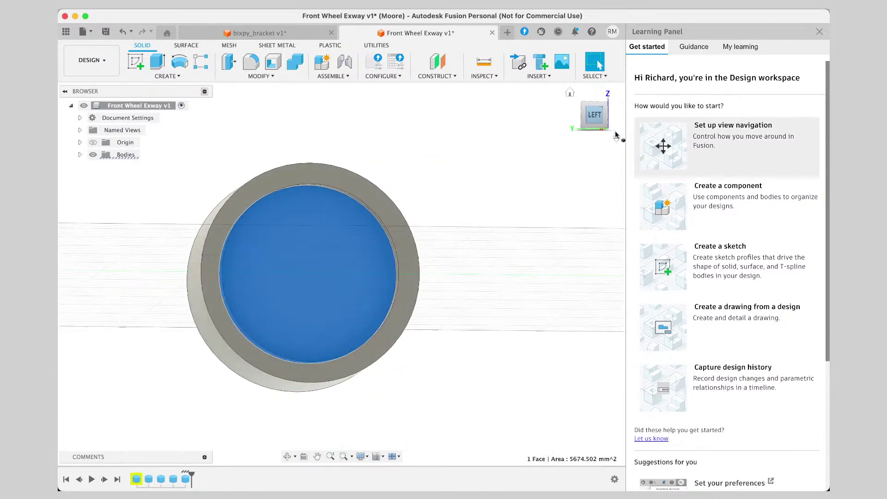
pyautogui.keyDown('shift'); pyautogui.moveTo(434, 206); pyautogui.dragTo(472, 185, button='middle'); pyautogui.keyUp('shift')
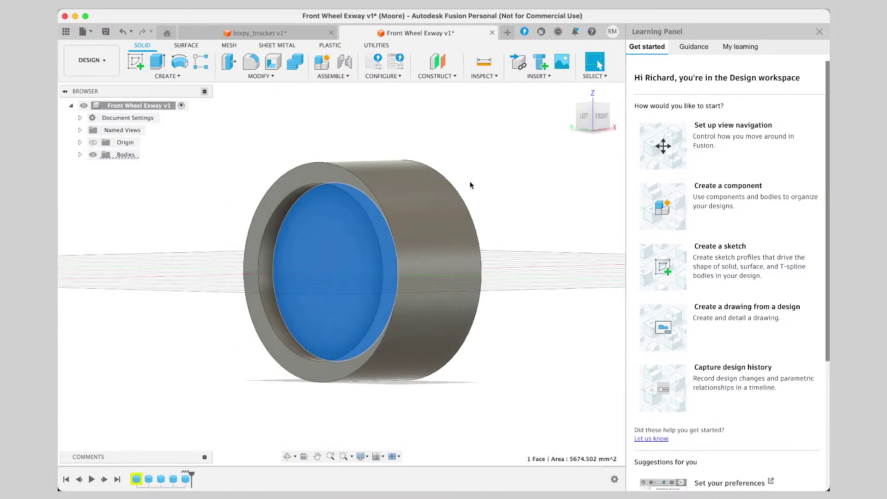
pyautogui.rightClick(341, 236)
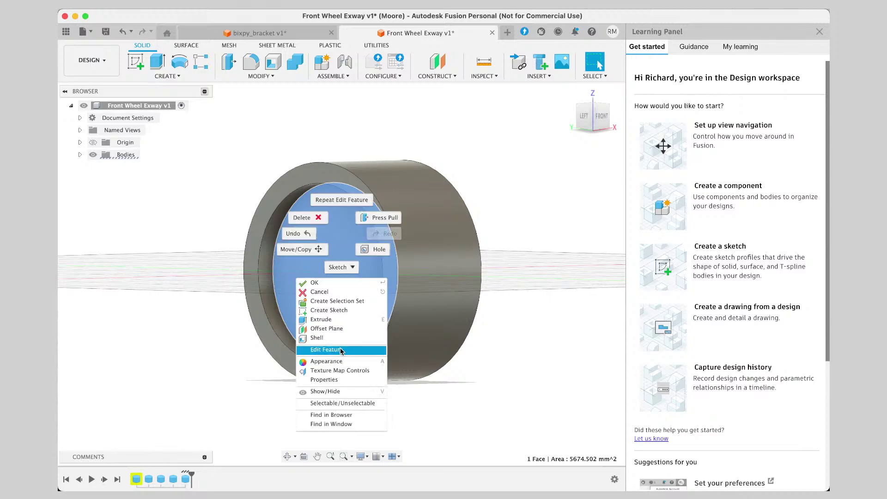
pyautogui.click(323, 351)
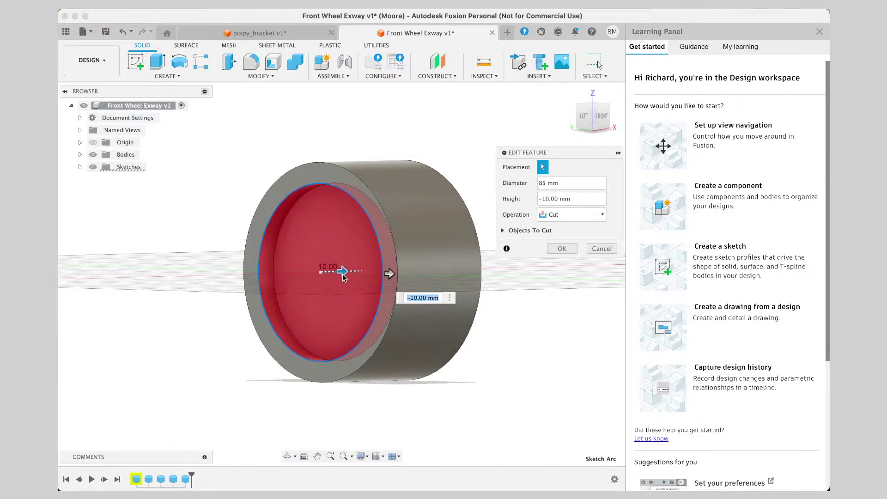
pyautogui.moveTo(342, 273); pyautogui.dragTo(463, 268)
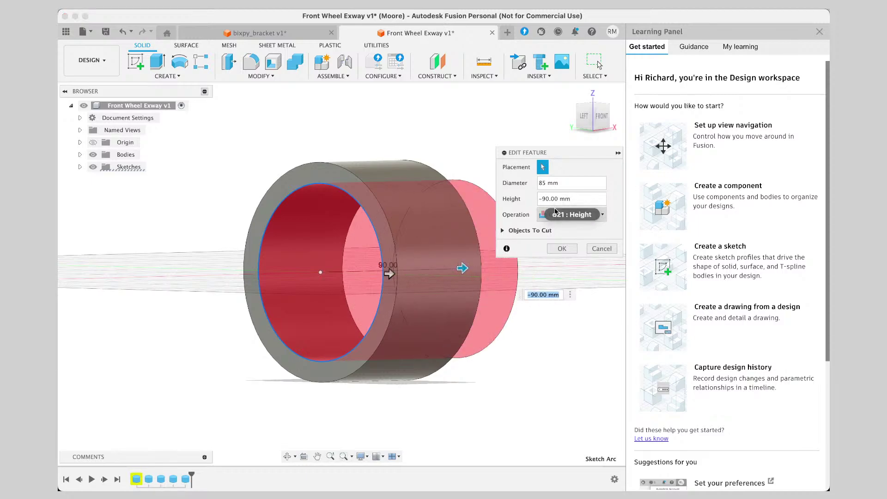
pyautogui.click(562, 250)
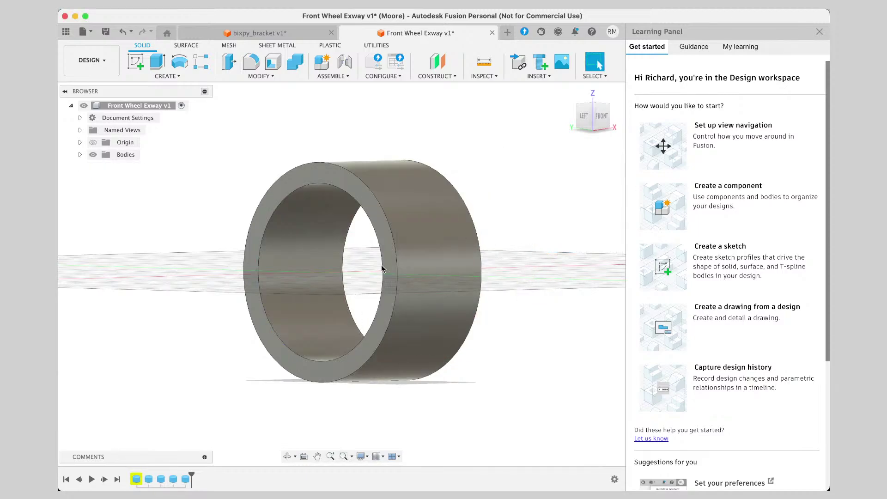
# Examine the hollow wheel ring from the right side and at an angle, checking the bore and both end faces.
pyautogui.moveTo(584, 118)
pyautogui.mouseDown()
pyautogui.moveTo(536, 138)
pyautogui.moveTo(518, 124)
pyautogui.moveTo(584, 130)
pyautogui.moveTo(539, 137)
pyautogui.moveTo(554, 126)
pyautogui.moveTo(591, 126)
pyautogui.moveTo(446, 116)
pyautogui.mouseUp()
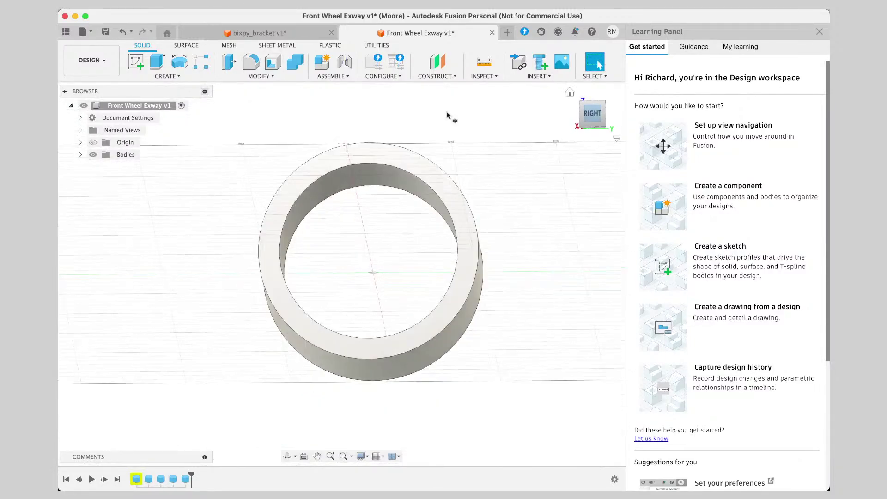
pyautogui.click(591, 115)
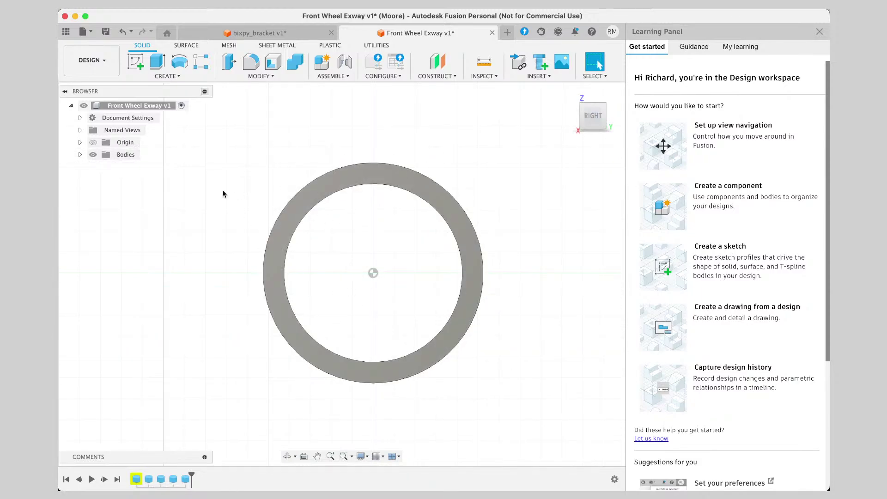
pyautogui.scroll(-1, 308, 184)
pyautogui.hscroll(1, 307, 184)
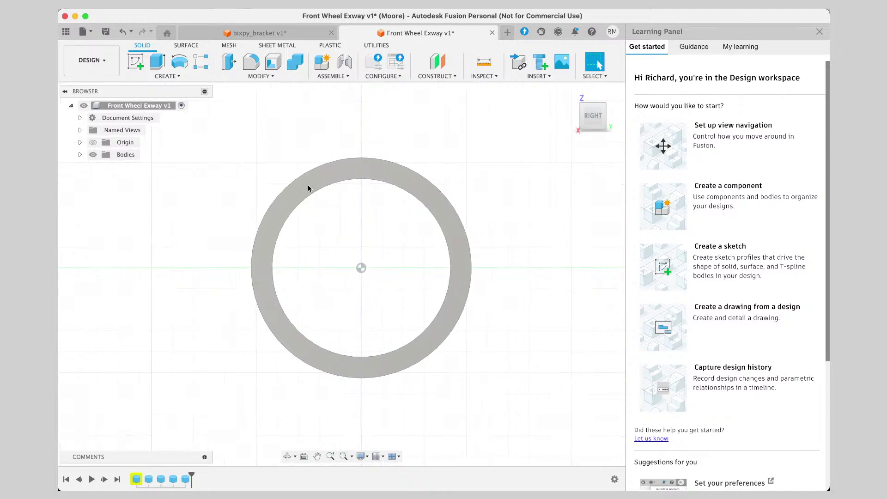
pyautogui.scroll(-1, 308, 184)
pyautogui.scroll(-1, 307, 184)
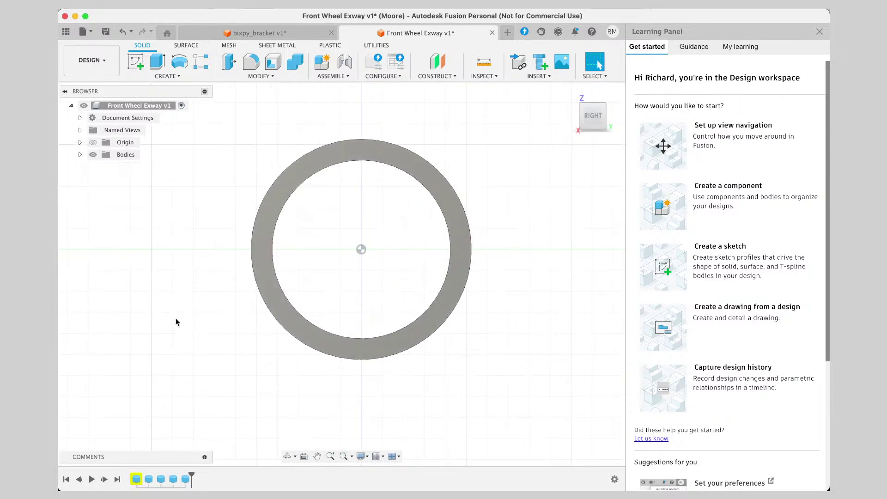
pyautogui.scroll(-1, 175, 322)
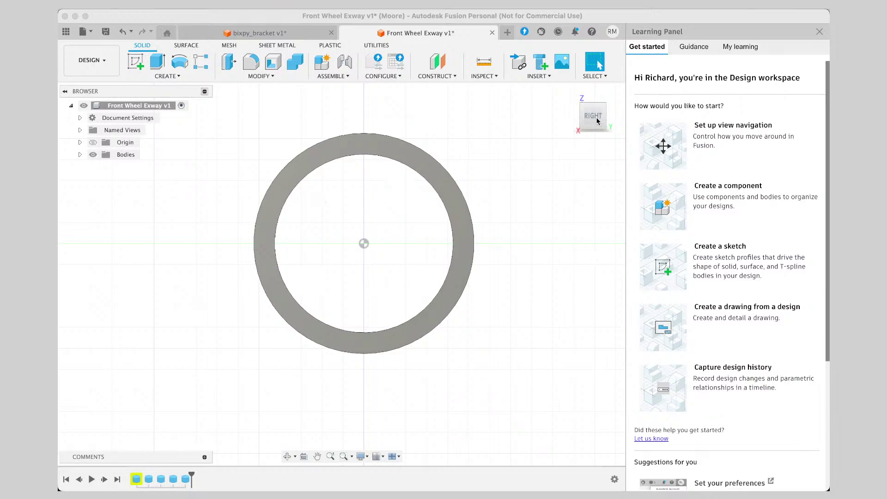
pyautogui.click(547, 123)
pyautogui.moveTo(586, 119); pyautogui.dragTo(557, 122)
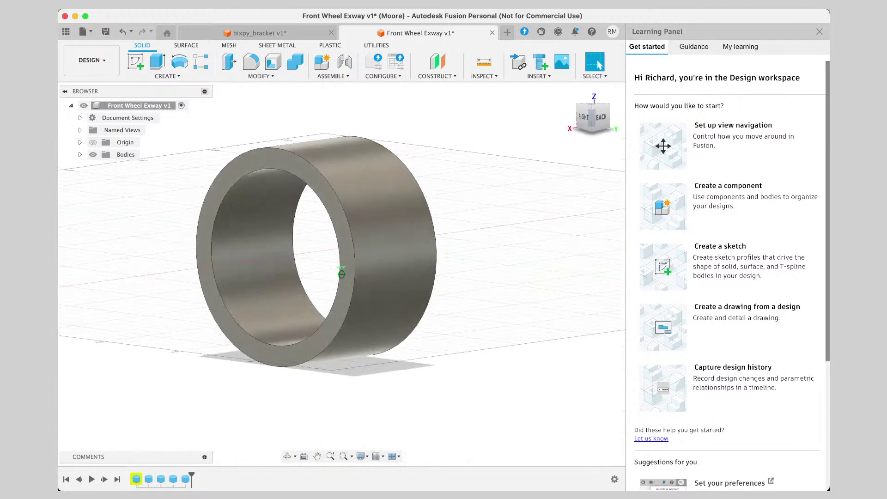
pyautogui.keyDown('shift'); pyautogui.moveTo(341, 275); pyautogui.dragTo(324, 151, button='middle'); pyautogui.keyUp('shift')
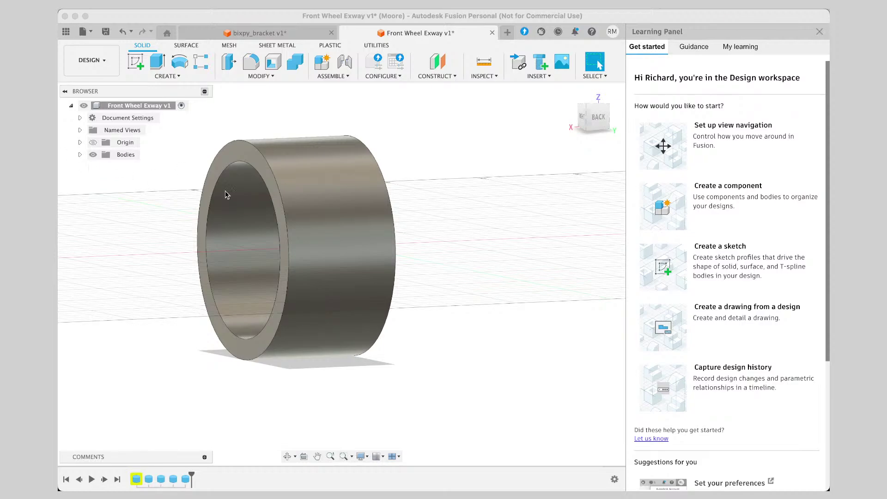
# Fillet the wheel's outer rim edge on the end away from the origin with a 10 mm constant radius.
pyautogui.click(597, 130)
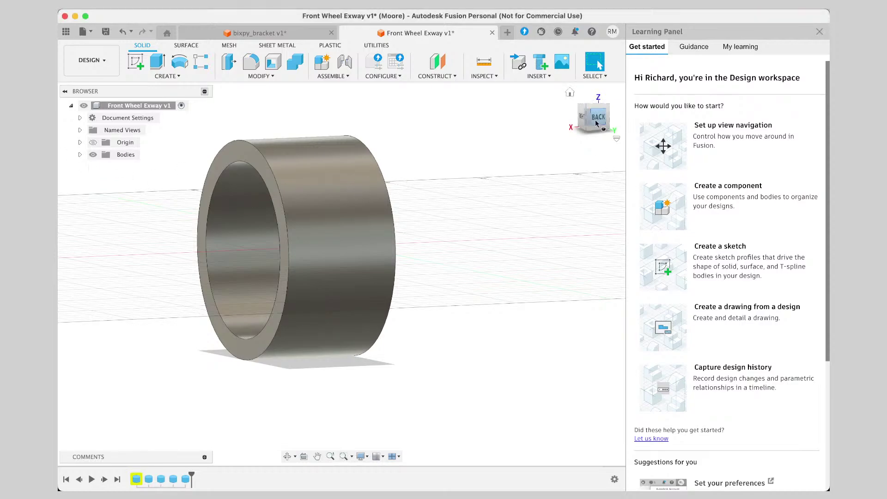
pyautogui.click(223, 140)
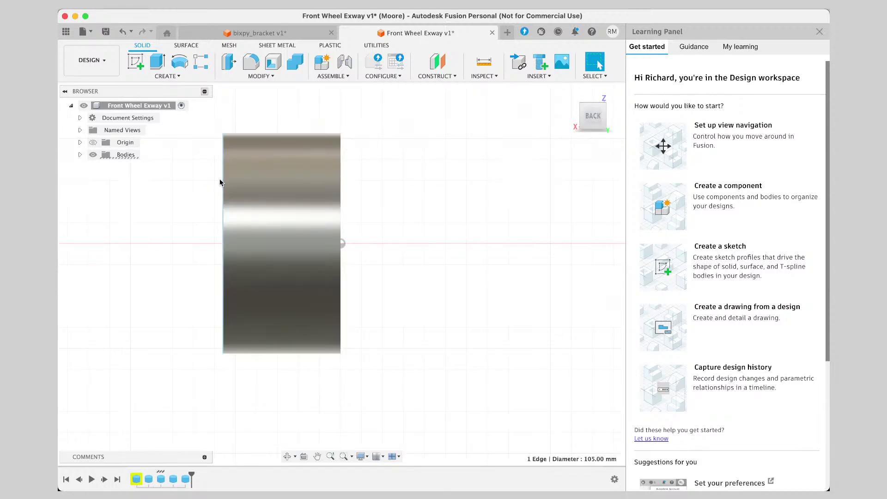
pyautogui.click(251, 61)
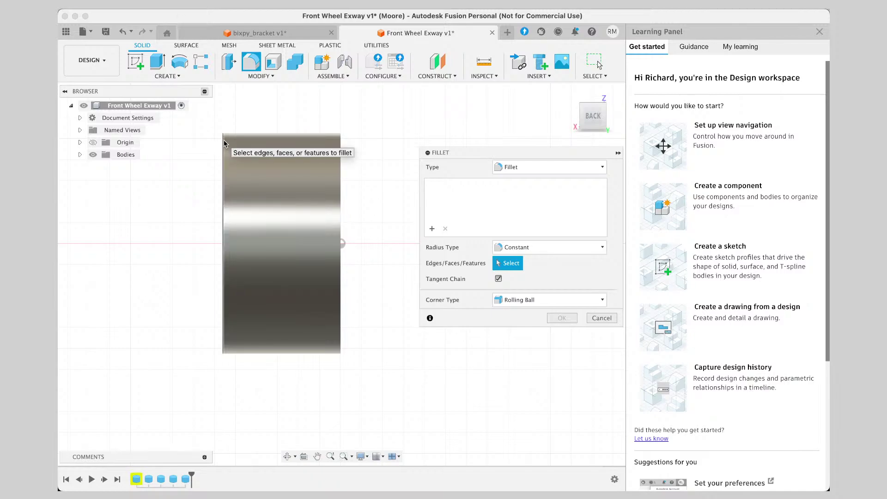
pyautogui.click(224, 140)
pyautogui.moveTo(224, 142)
pyautogui.mouseDown()
pyautogui.moveTo(235, 149)
pyautogui.moveTo(226, 141)
pyautogui.mouseUp()
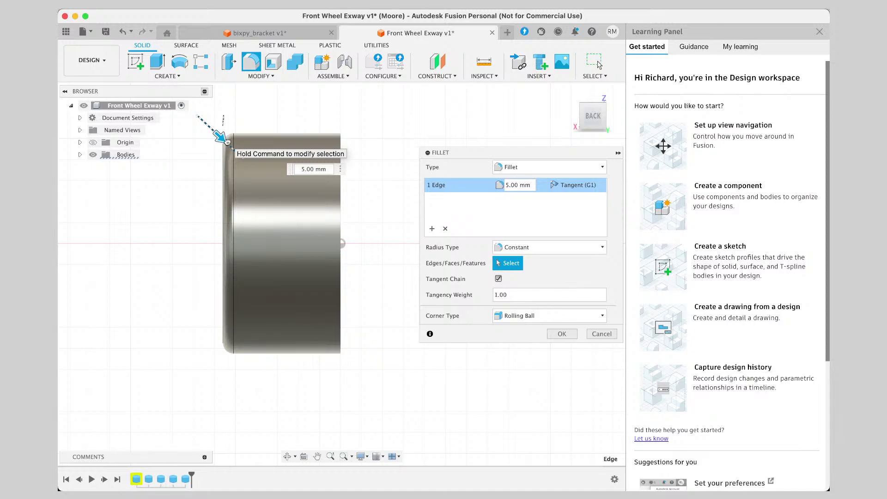
pyautogui.moveTo(227, 141); pyautogui.dragTo(225, 136)
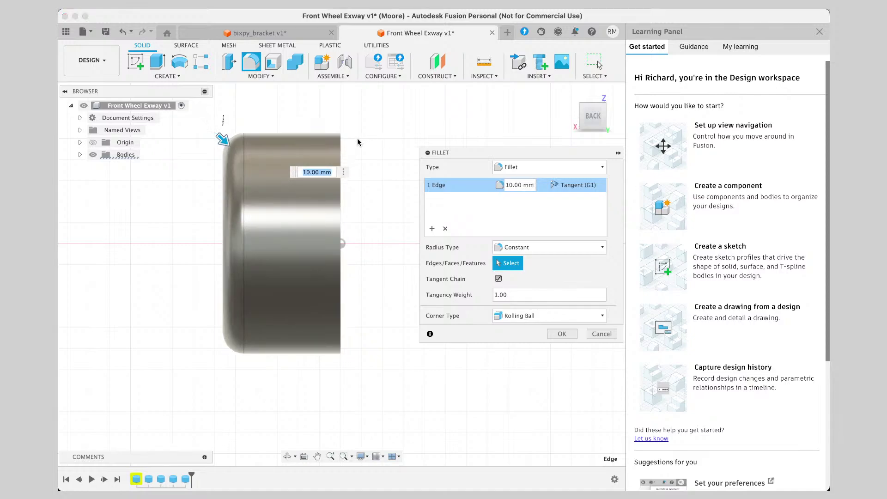
pyautogui.moveTo(339, 140); pyautogui.dragTo(346, 140)
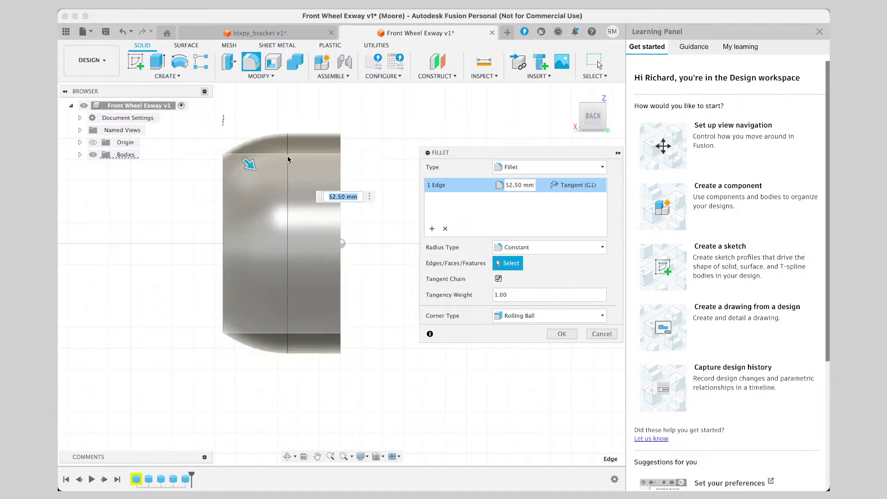
pyautogui.moveTo(249, 165); pyautogui.dragTo(222, 137)
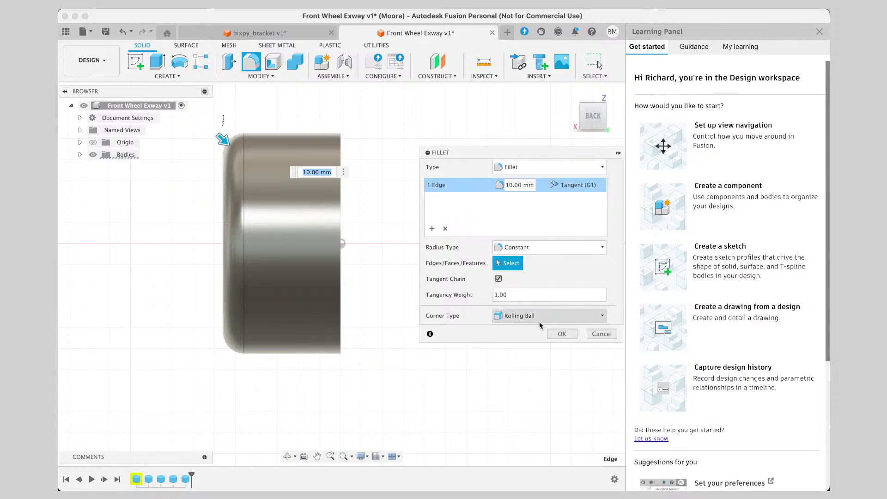
pyautogui.click(562, 334)
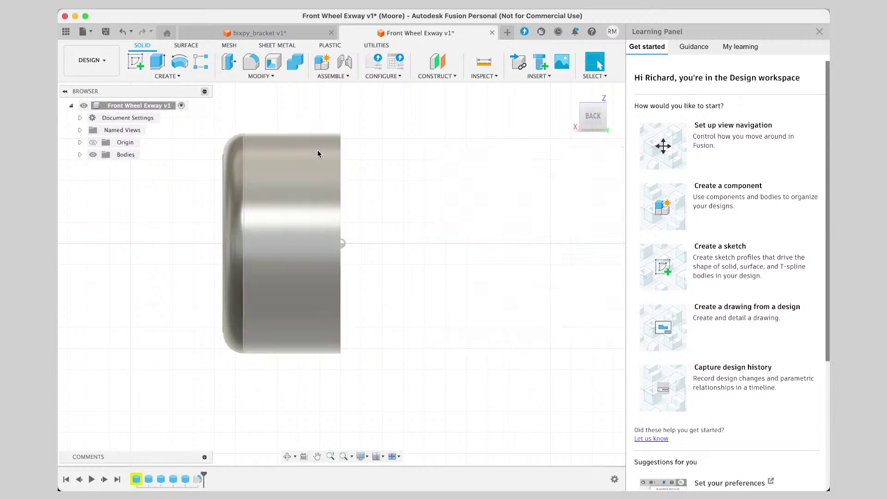
# Fillet the outer rim edge on the origin end of the wheel with a 10 mm constant radius.
pyautogui.click(336, 135)
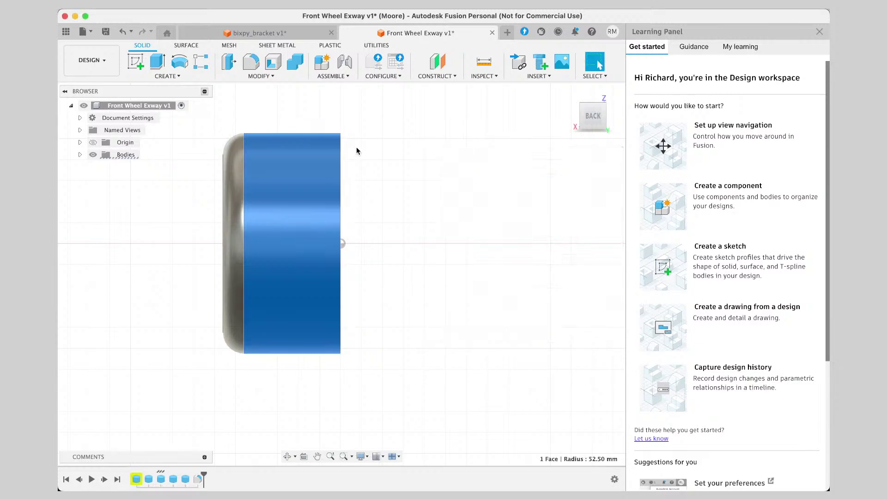
pyautogui.click(339, 140)
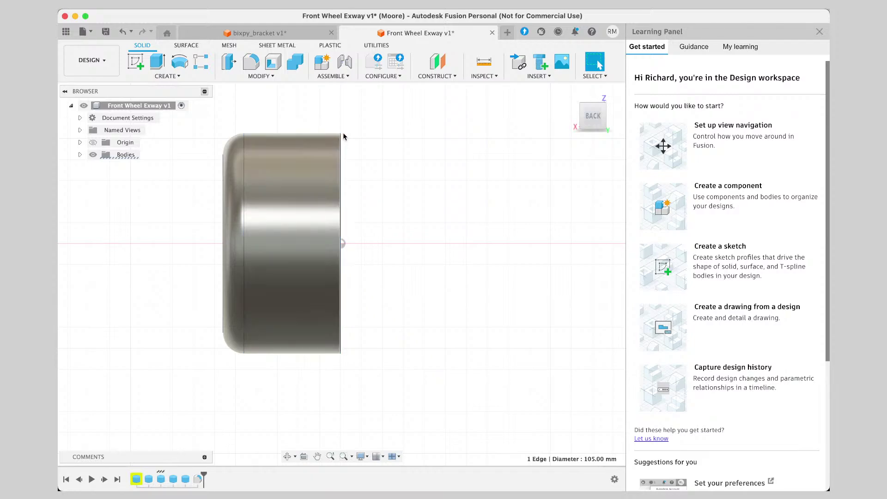
pyautogui.click(255, 69)
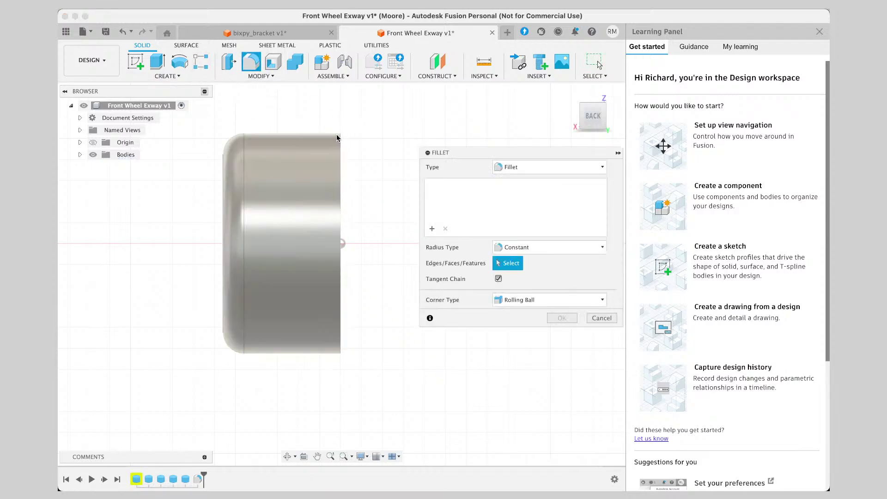
pyautogui.click(342, 135)
pyautogui.moveTo(345, 133); pyautogui.dragTo(336, 141)
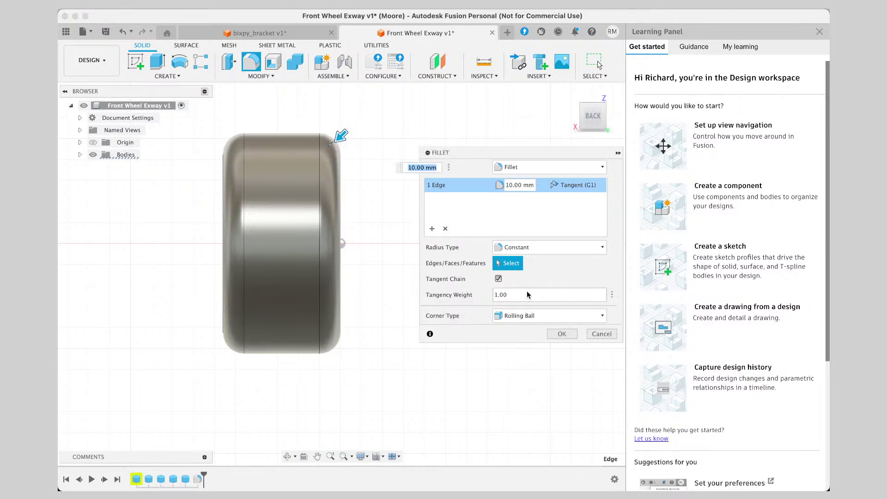
pyautogui.click(562, 334)
pyautogui.keyDown('shift'); pyautogui.moveTo(373, 244); pyautogui.dragTo(363, 194, button='middle'); pyautogui.keyUp('shift')
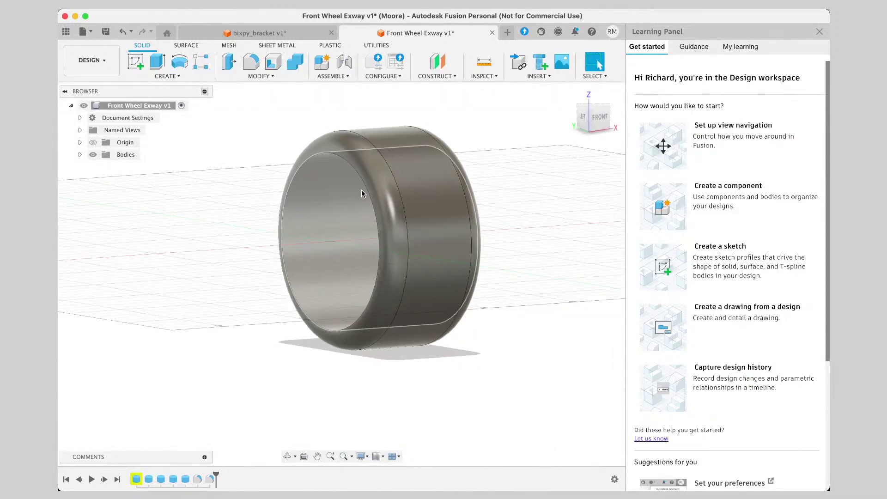
pyautogui.click(425, 201)
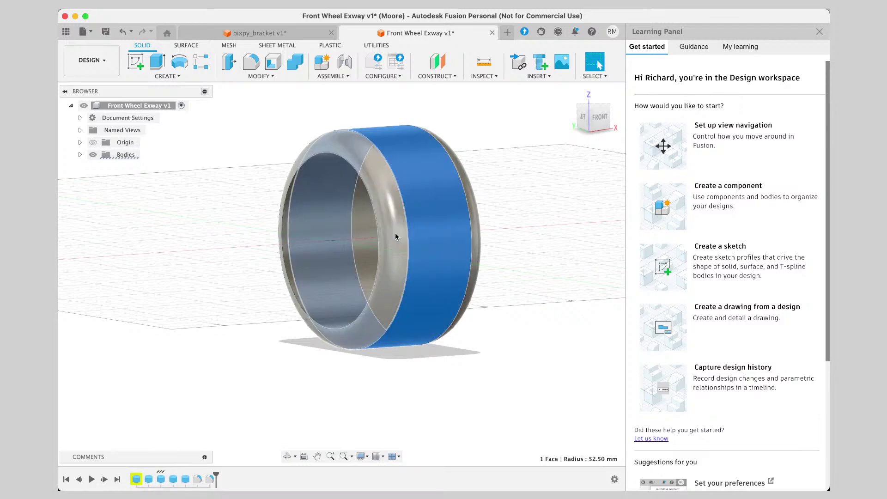
# Edit the wheel's outer cylinder feature and extend its height to 70 mm.
pyautogui.rightClick(424, 226)
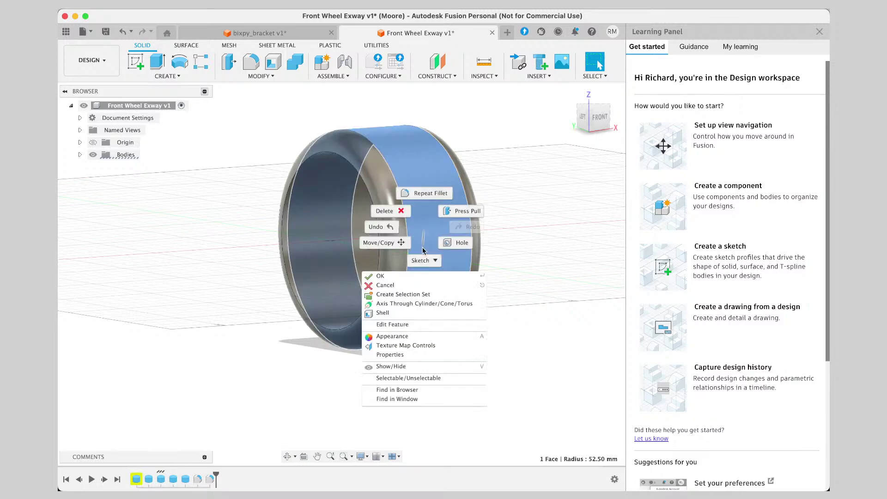
pyautogui.click(411, 324)
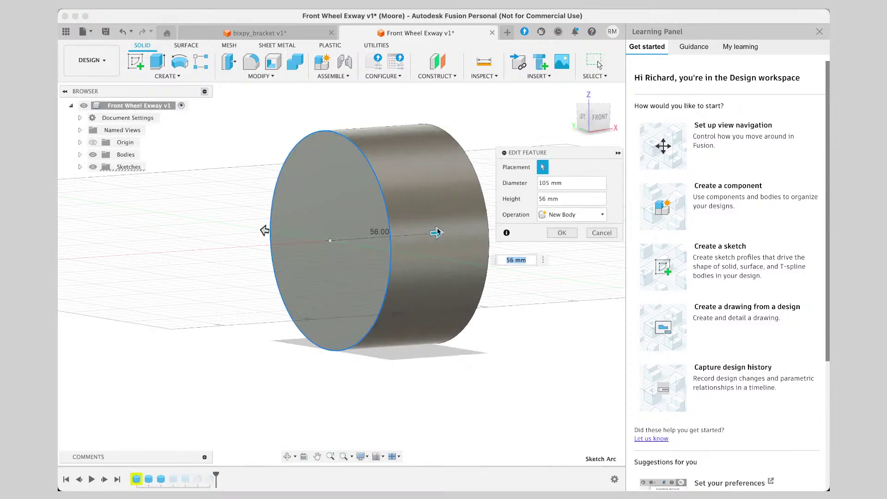
pyautogui.moveTo(437, 232); pyautogui.dragTo(462, 230)
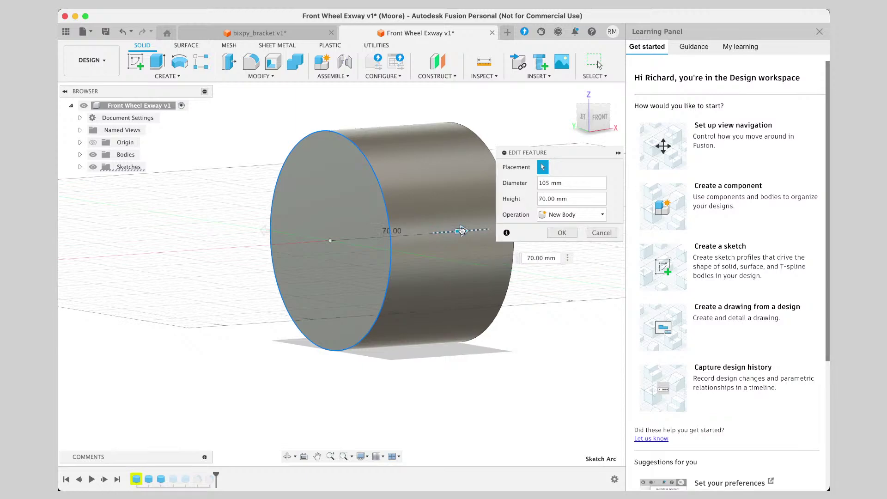
pyautogui.click(561, 232)
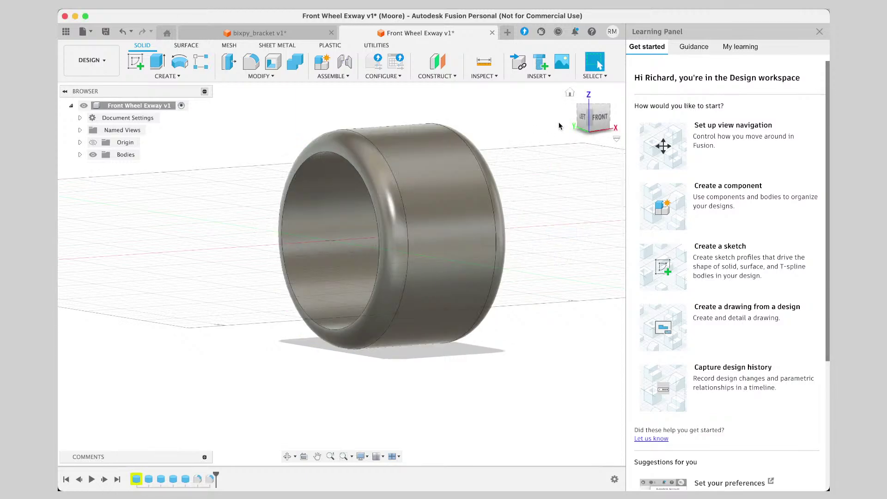
pyautogui.keyDown('shift'); pyautogui.moveTo(342, 327); pyautogui.dragTo(331, 278, button='middle'); pyautogui.keyUp('shift')
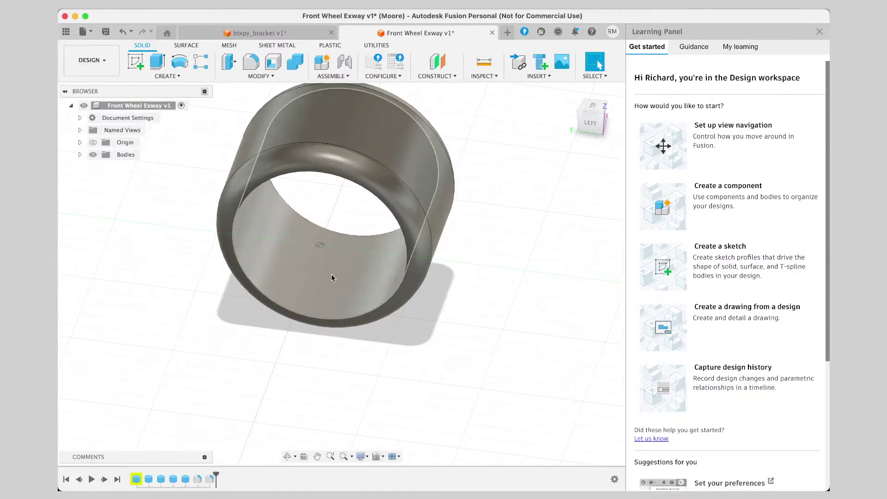
pyautogui.click(341, 162)
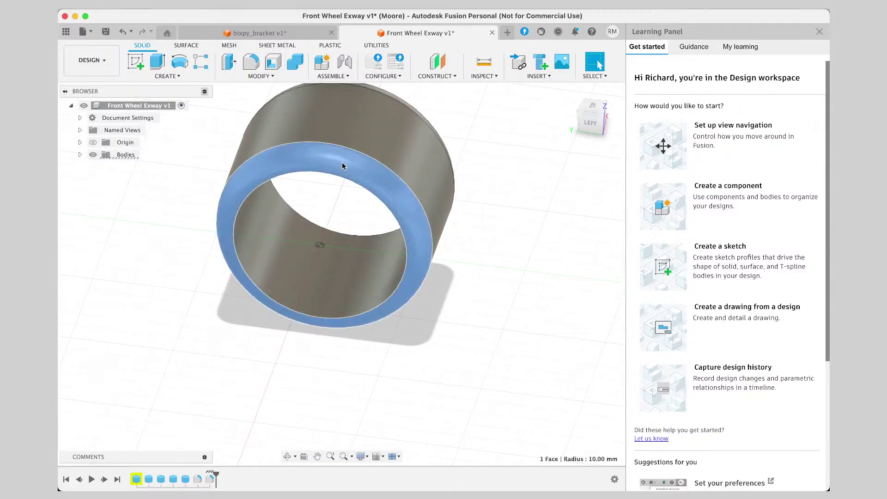
pyautogui.keyDown('shift'); pyautogui.moveTo(287, 326); pyautogui.dragTo(372, 255, button='middle'); pyautogui.keyUp('shift')
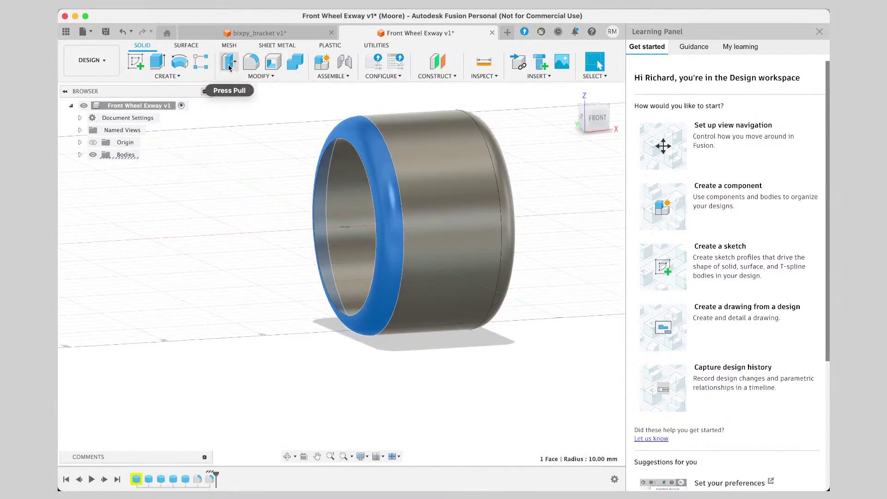
pyautogui.click(246, 67)
pyautogui.moveTo(347, 129)
pyautogui.mouseDown()
pyautogui.moveTo(360, 154)
pyautogui.moveTo(300, 90)
pyautogui.moveTo(364, 147)
pyautogui.moveTo(306, 122)
pyautogui.moveTo(297, 91)
pyautogui.moveTo(293, 100)
pyautogui.moveTo(350, 144)
pyautogui.mouseUp()
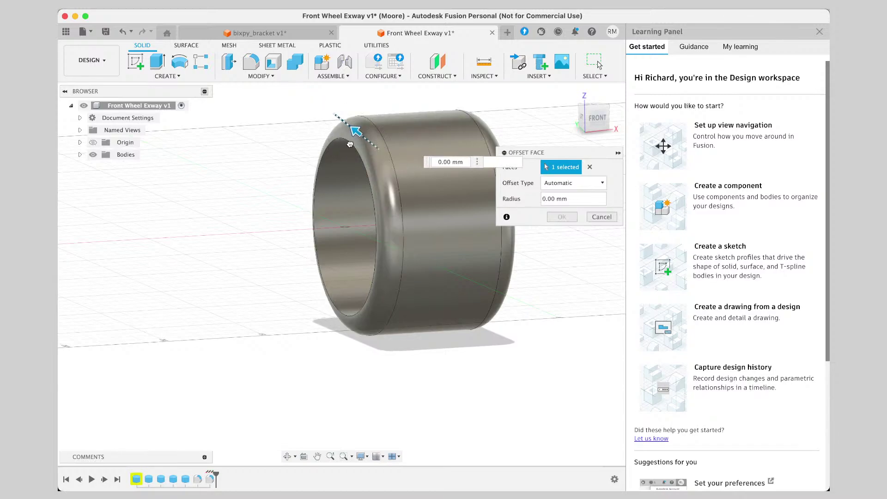
pyautogui.click(601, 217)
# Edit the outer cylinder feature again and set its height to 75 mm.
pyautogui.moveTo(594, 119)
pyautogui.mouseDown()
pyautogui.moveTo(499, 148)
pyautogui.moveTo(430, 121)
pyautogui.moveTo(383, 148)
pyautogui.moveTo(423, 183)
pyautogui.moveTo(473, 187)
pyautogui.moveTo(496, 175)
pyautogui.mouseUp()
pyautogui.click(461, 202)
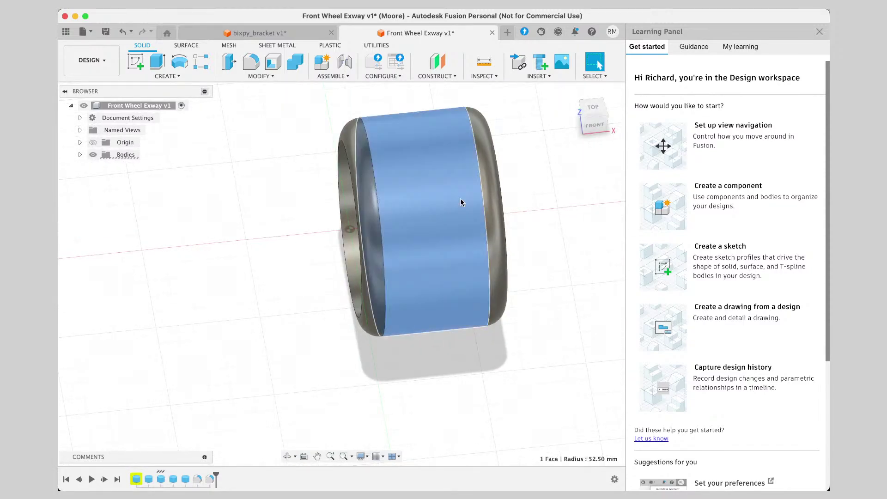
pyautogui.rightClick(446, 208)
pyautogui.click(423, 308)
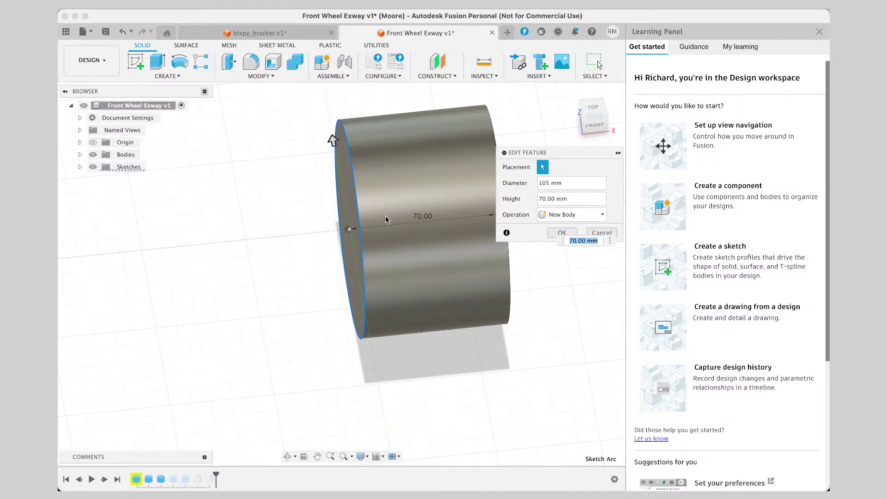
pyautogui.click(542, 199)
pyautogui.write('5')
pyautogui.press('Return')
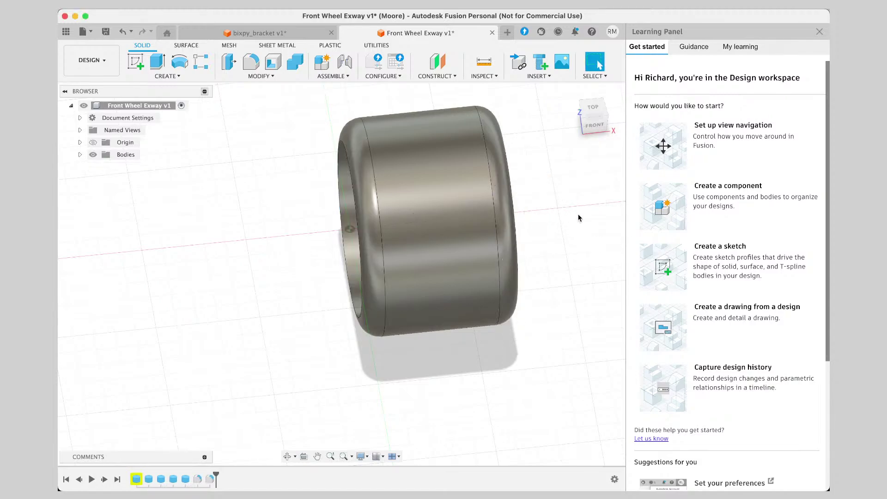
# Examine the widened wheel from several angles, checking the outer tread face and the rounded rims at both ends.
pyautogui.click(595, 114)
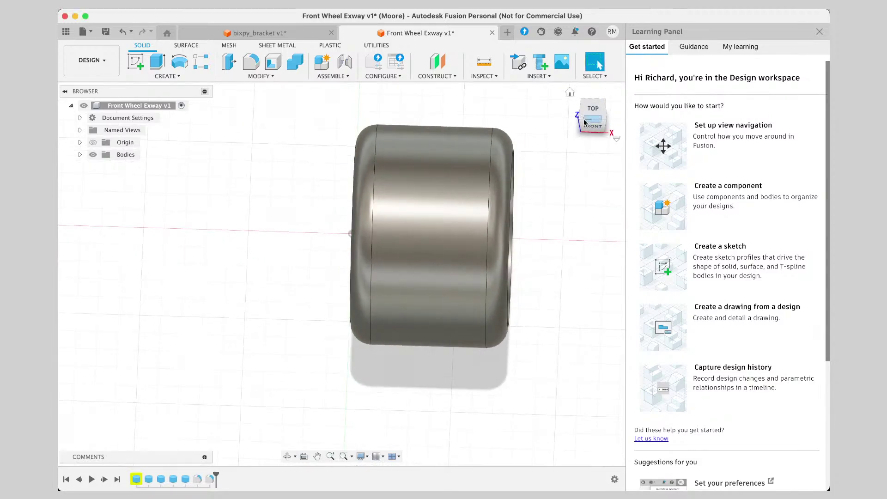
pyautogui.click(484, 208)
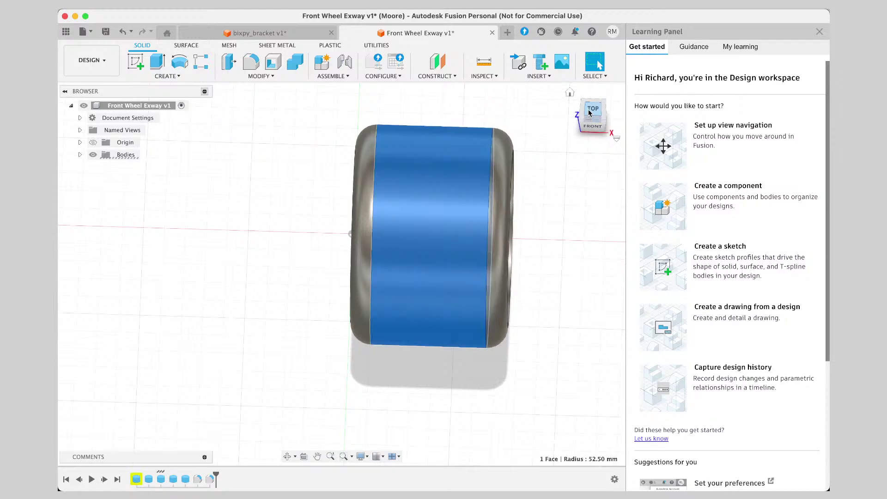
pyautogui.moveTo(589, 110)
pyautogui.mouseDown()
pyautogui.moveTo(517, 90)
pyautogui.moveTo(455, 85)
pyautogui.moveTo(533, 86)
pyautogui.moveTo(492, 113)
pyautogui.moveTo(467, 99)
pyautogui.moveTo(451, 67)
pyautogui.moveTo(459, 93)
pyautogui.mouseUp()
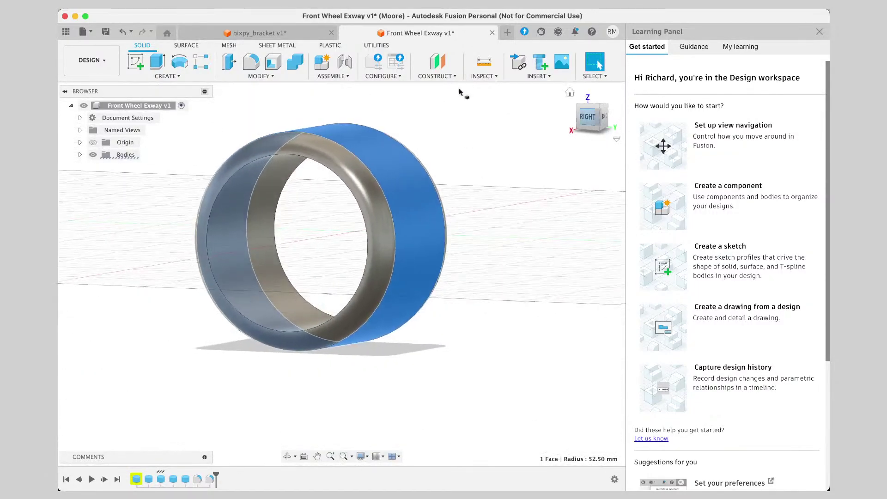
pyautogui.click(254, 104)
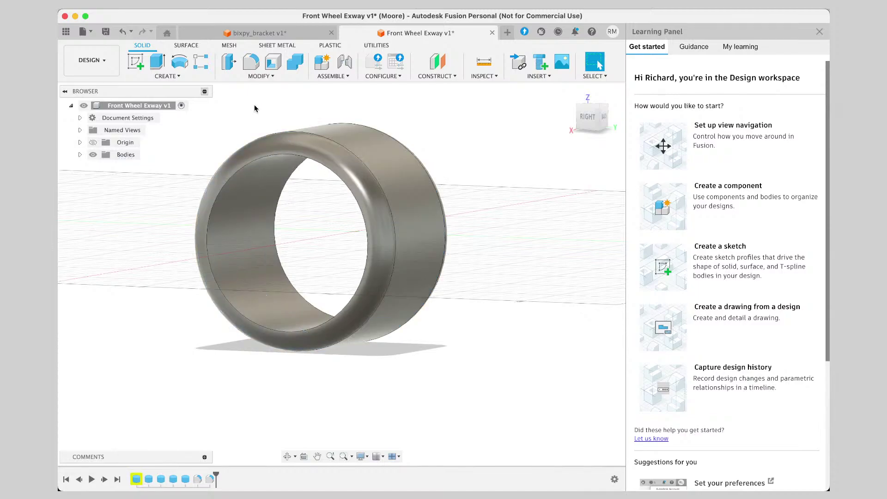
pyautogui.click(332, 165)
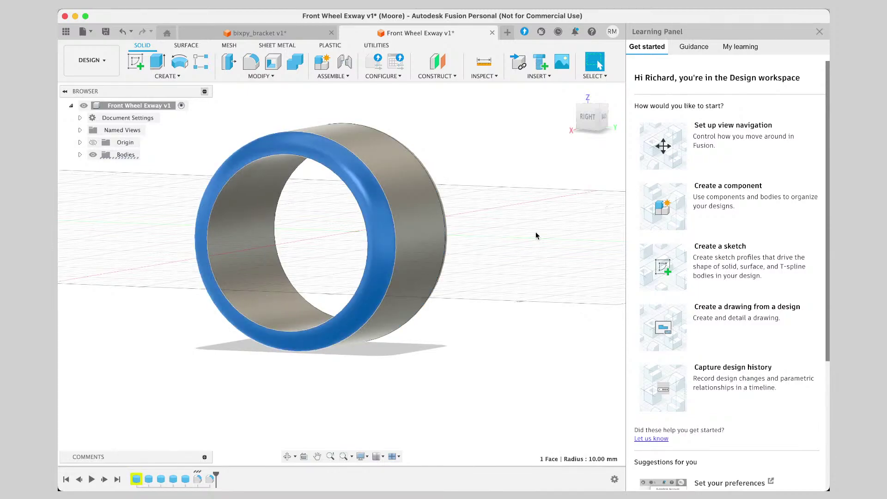
pyautogui.moveTo(591, 123)
pyautogui.mouseDown()
pyautogui.moveTo(550, 128)
pyautogui.moveTo(584, 128)
pyautogui.moveTo(586, 120)
pyautogui.mouseUp()
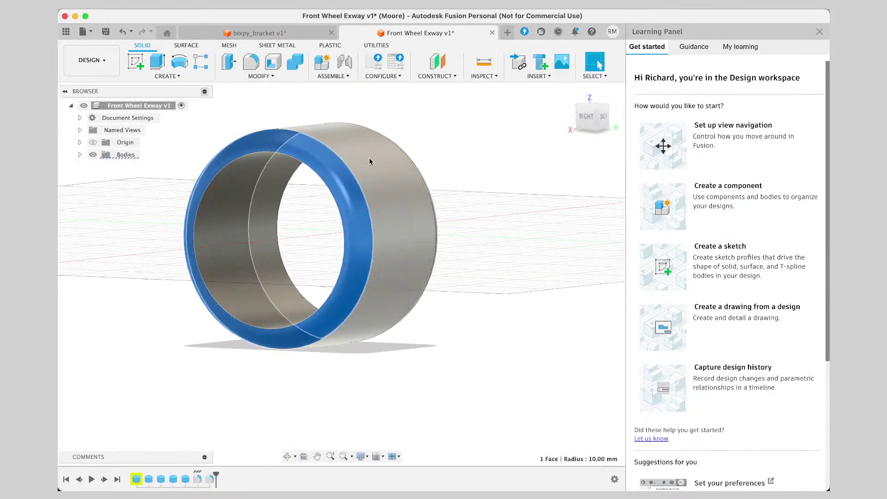
pyautogui.moveTo(591, 119); pyautogui.dragTo(549, 132)
# Try to delete the rounded rim face on the wheel's origin end.
pyautogui.click(309, 202)
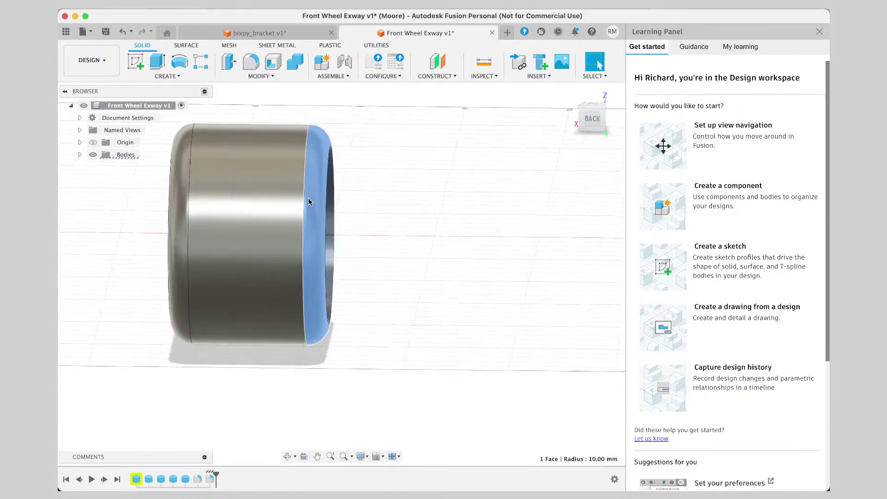
pyautogui.press('Delete')
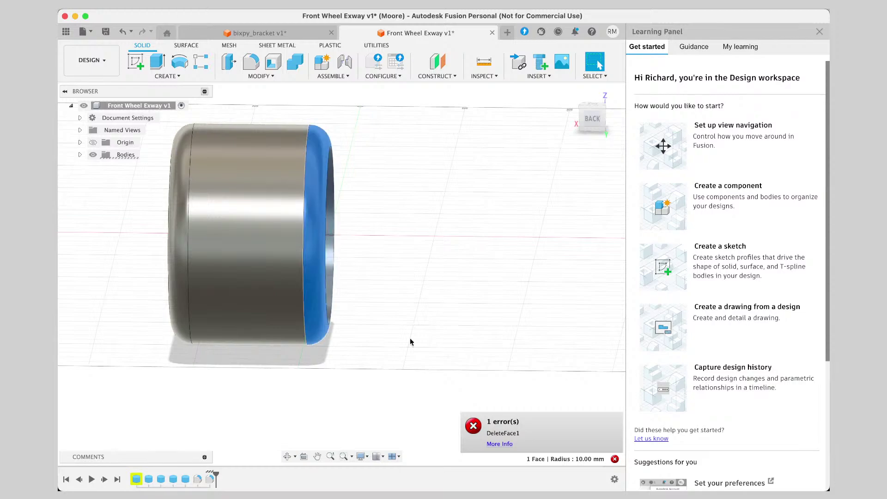
pyautogui.click(436, 299)
pyautogui.click(313, 177)
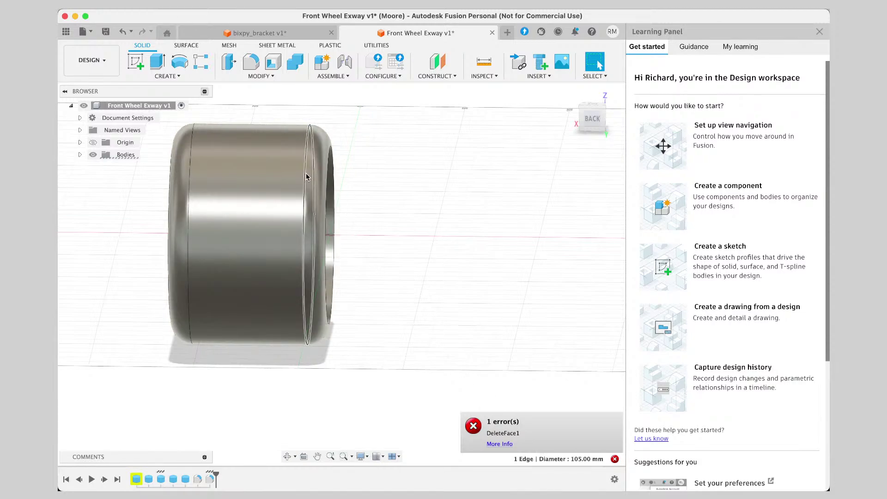
pyautogui.click(314, 178)
pyautogui.click(592, 118)
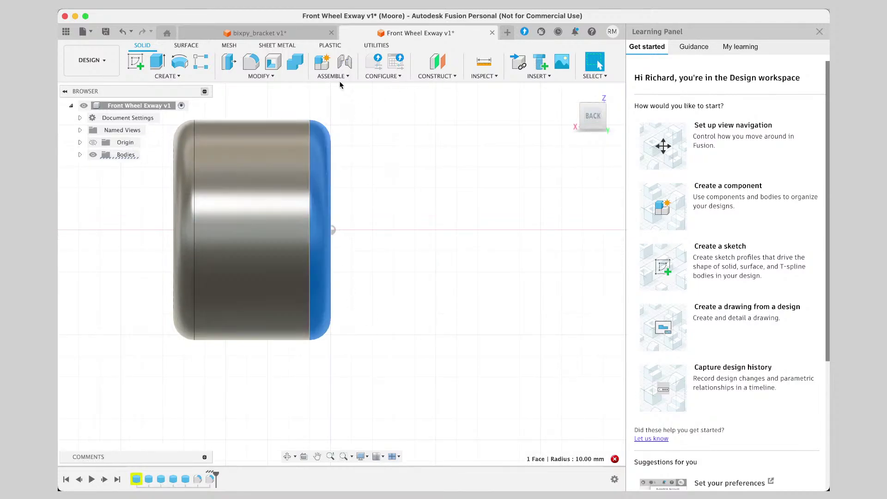
pyautogui.click(252, 64)
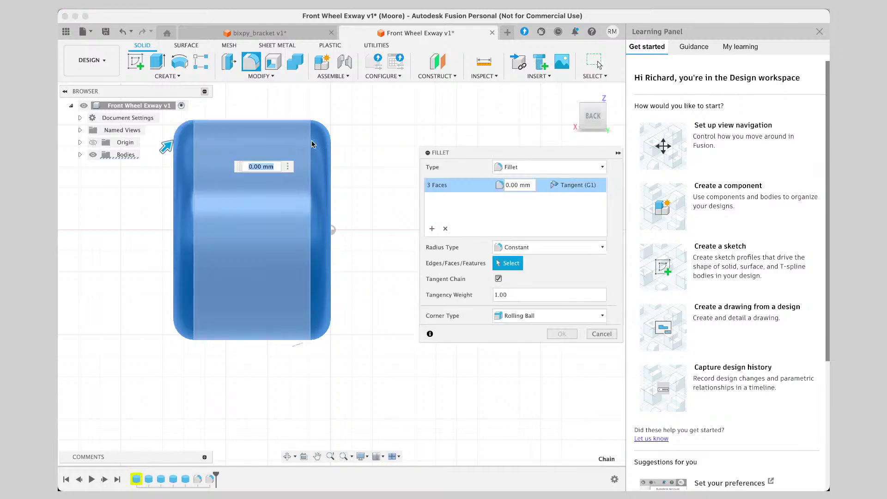
pyautogui.click(445, 228)
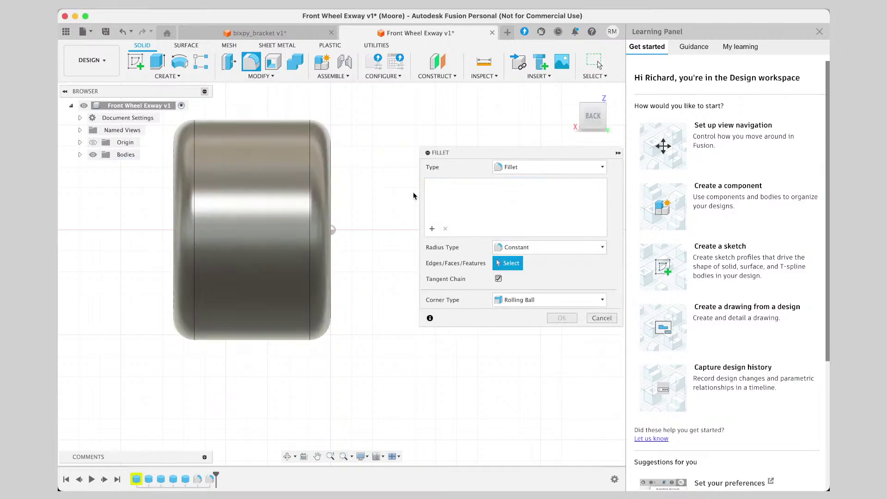
pyautogui.click(327, 134)
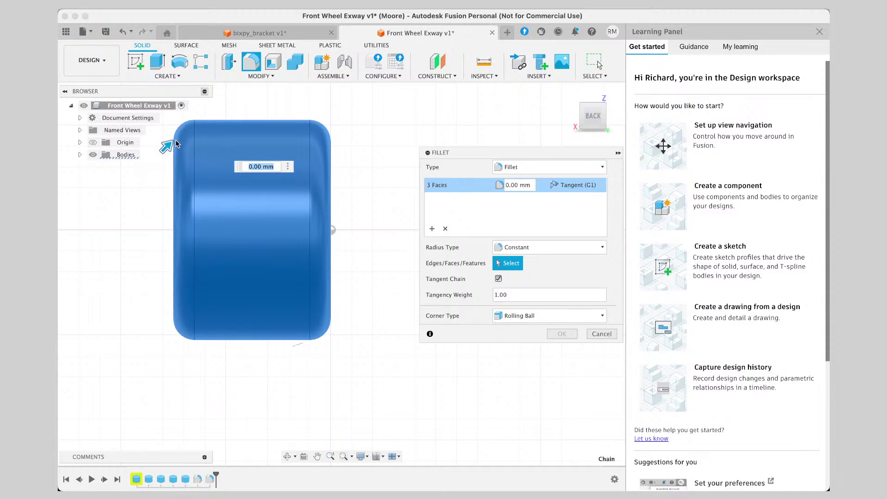
pyautogui.click(192, 125)
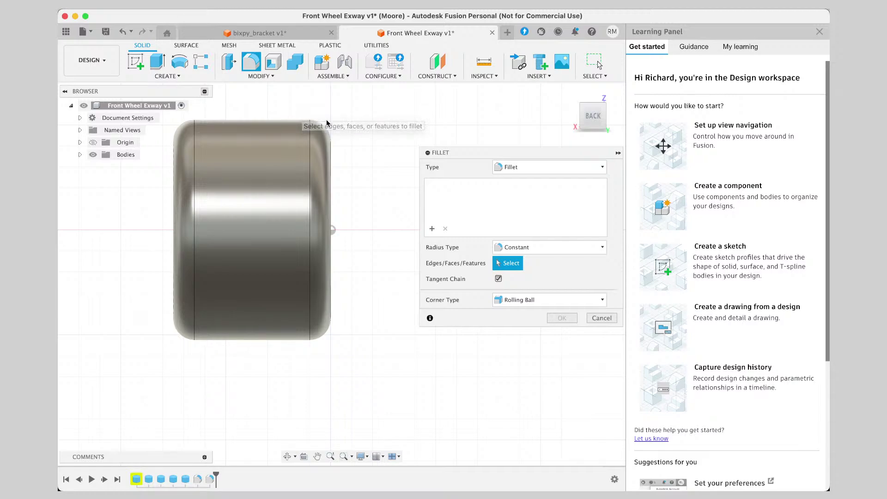
pyautogui.press('Escape')
# Undo both height changes of the outer cylinder and both 10 mm outer rim fillets.
pyautogui.press('super+z')
pyautogui.press('super+z')
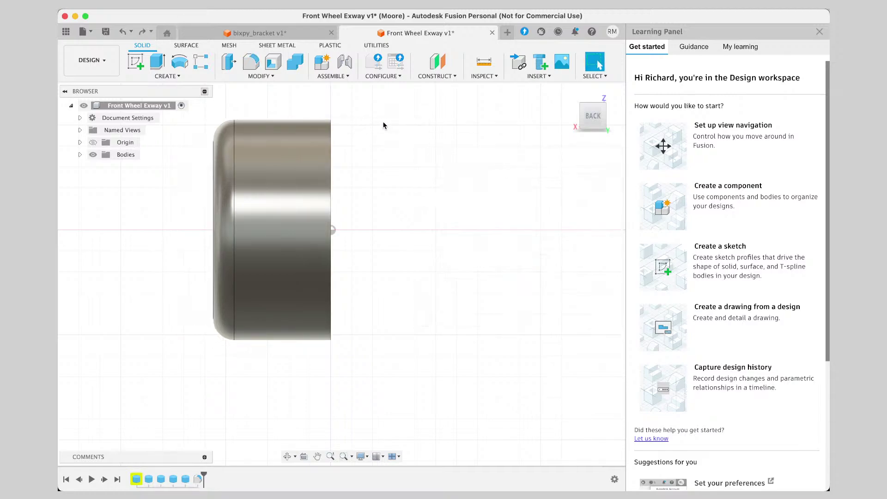
# Open the outer cylinder feature for editing, check its dimensions and accept them as they are.
pyautogui.click(287, 175)
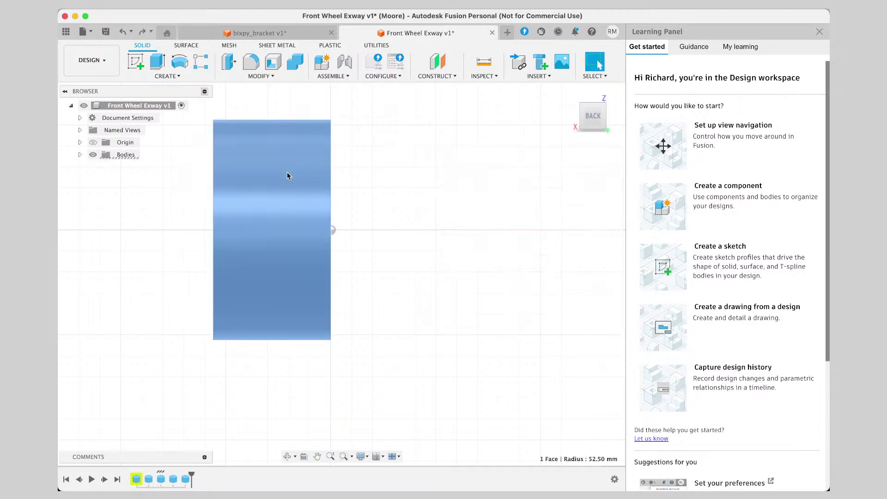
pyautogui.rightClick(258, 251)
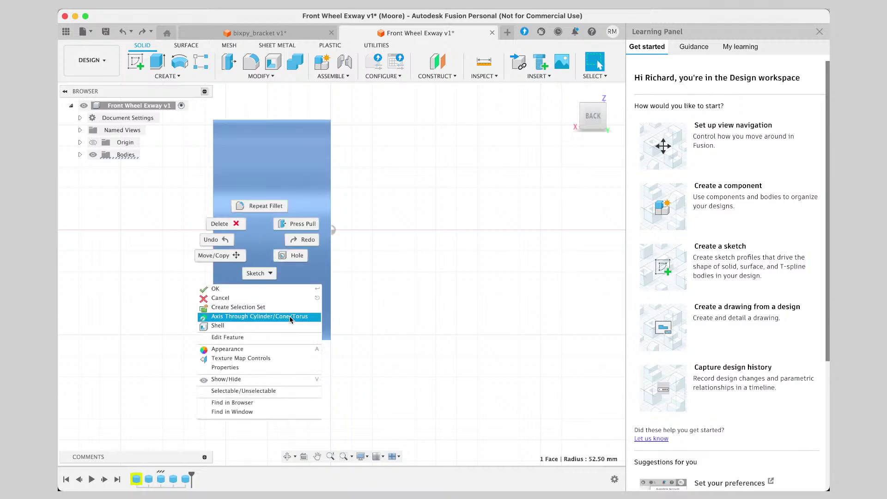
pyautogui.click(254, 338)
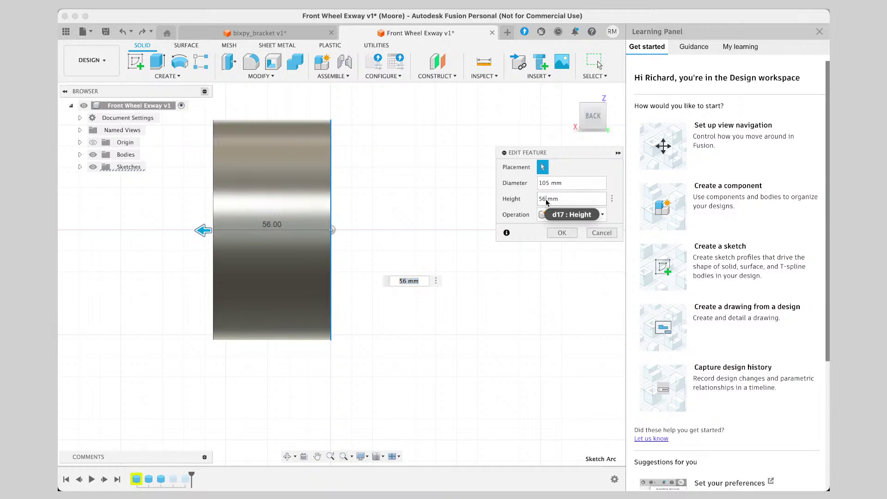
pyautogui.click(570, 234)
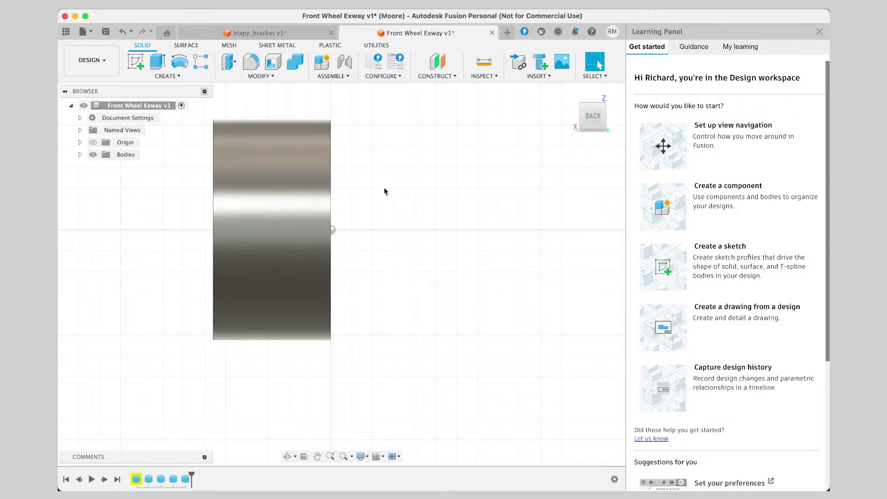
# Try to copy the wheel's outer cylindrical face and paste a duplicate of it.
pyautogui.click(323, 121)
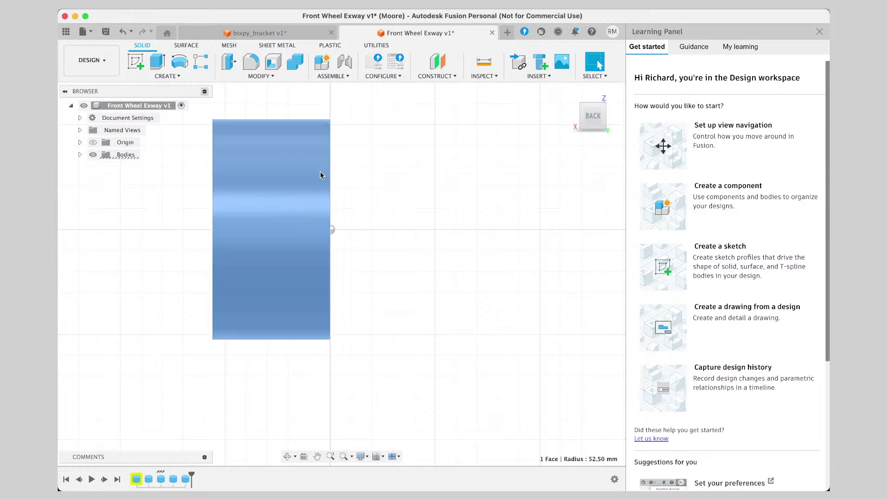
pyautogui.rightClick(396, 176)
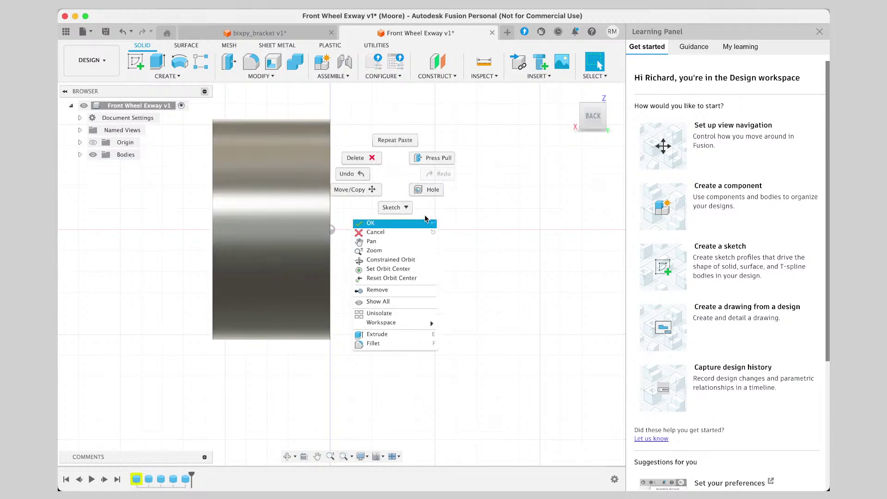
pyautogui.click(398, 142)
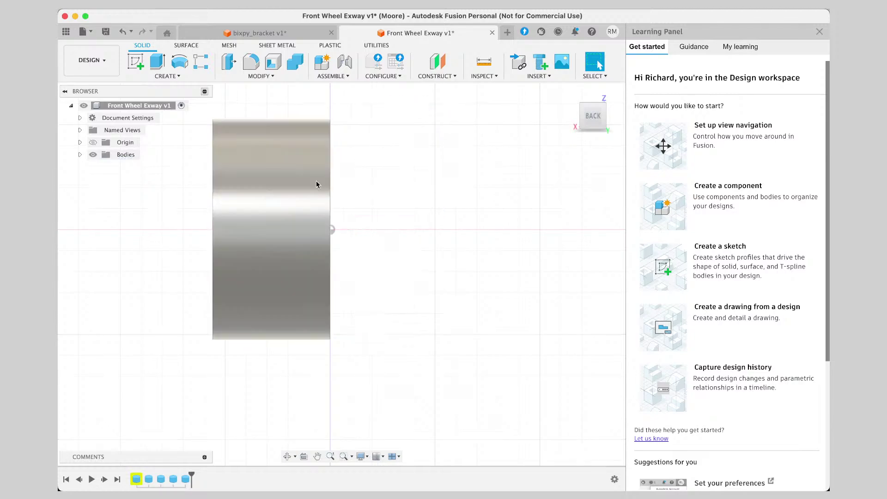
pyautogui.click(281, 198)
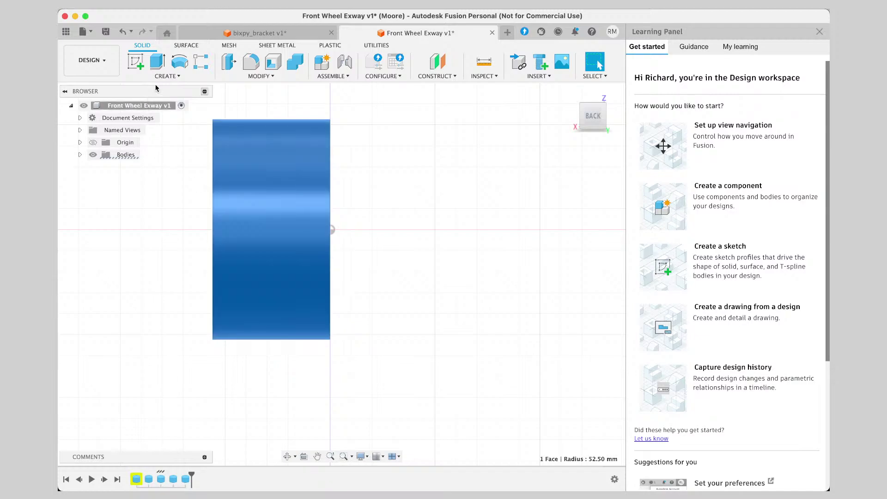
pyautogui.click(142, 5)
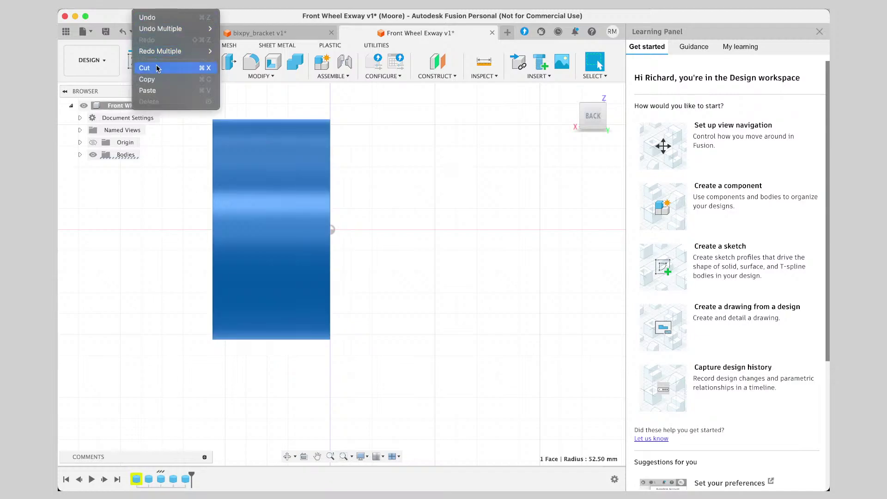
pyautogui.click(156, 79)
pyautogui.click(399, 184)
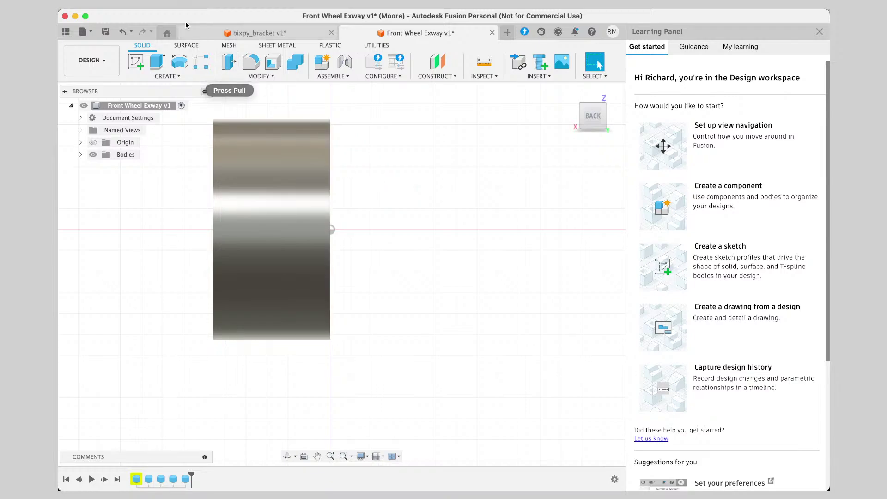
pyautogui.click(152, 5)
pyautogui.click(150, 91)
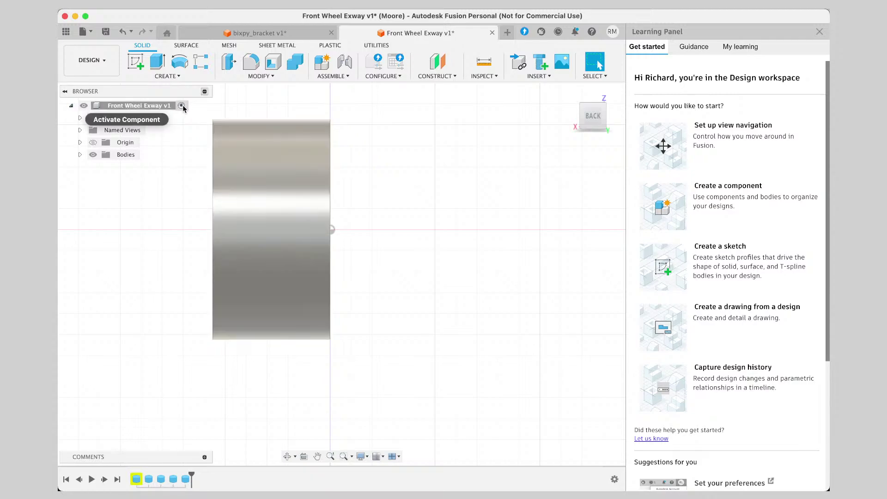
# Shift the wheel's outer cylindrical face 10 mm along the wheel axis using Move/Copy on faces.
pyautogui.click(234, 143)
pyautogui.rightClick(254, 149)
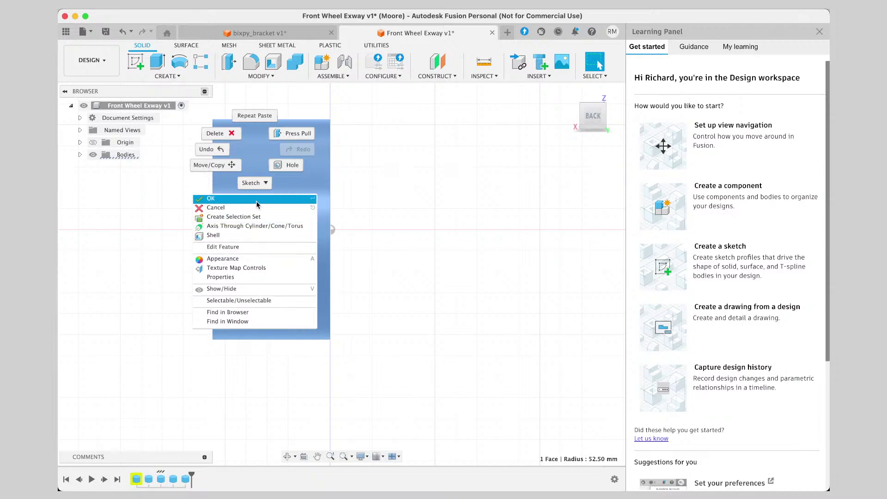
pyautogui.click(361, 114)
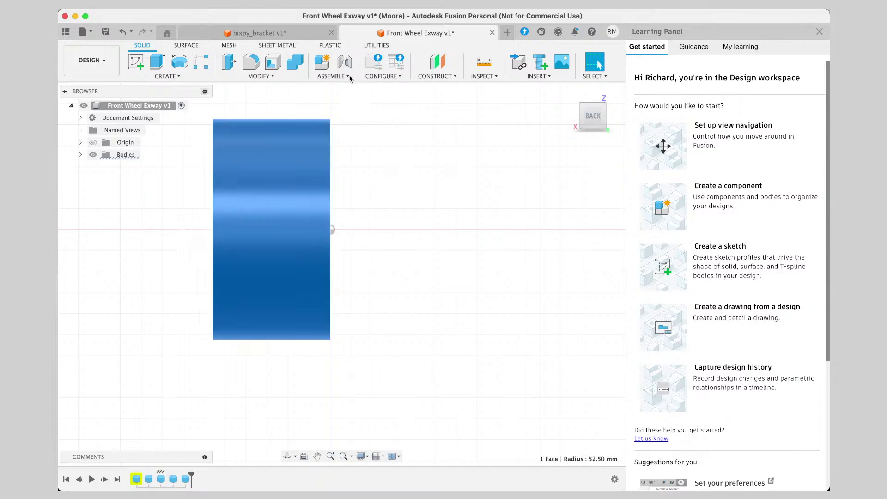
pyautogui.click(349, 77)
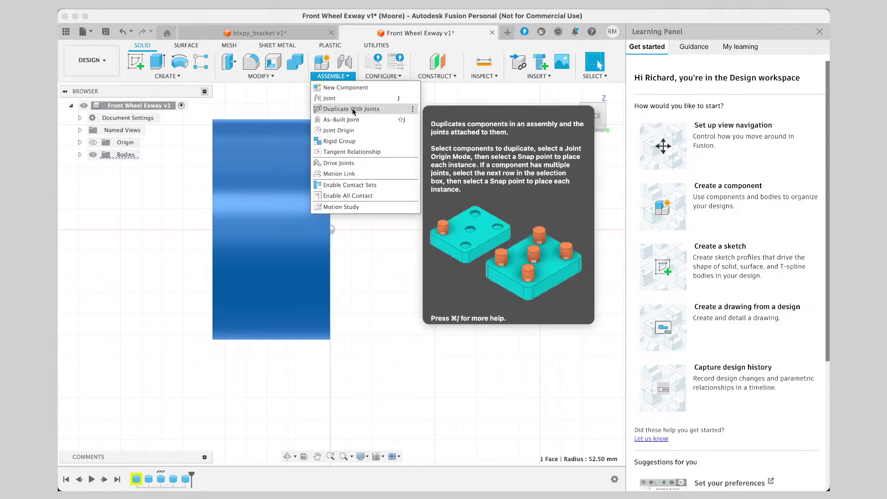
pyautogui.click(284, 75)
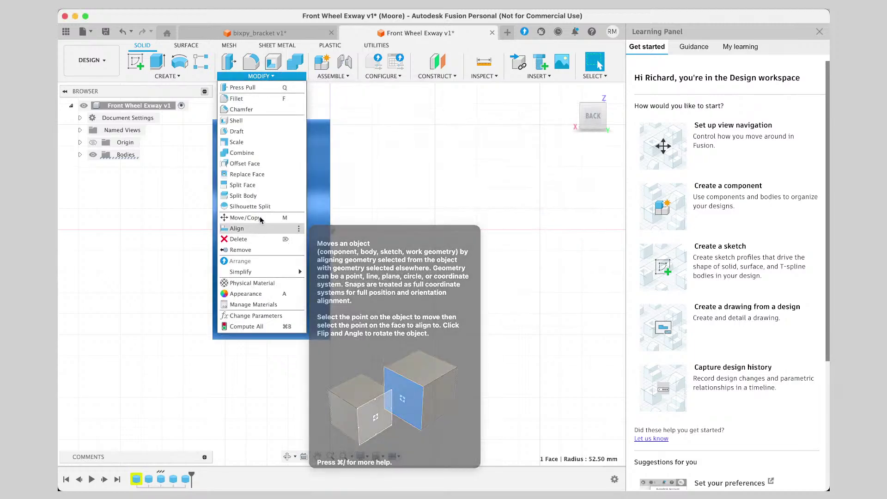
pyautogui.click(259, 217)
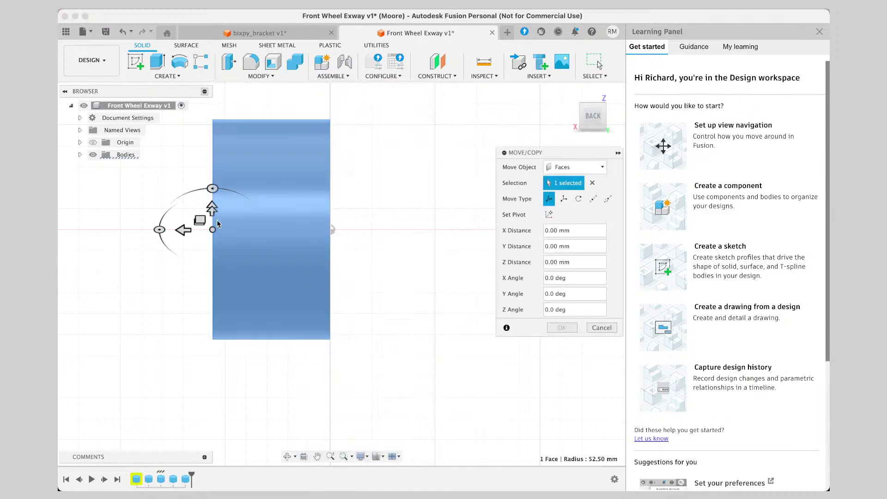
pyautogui.click(184, 230)
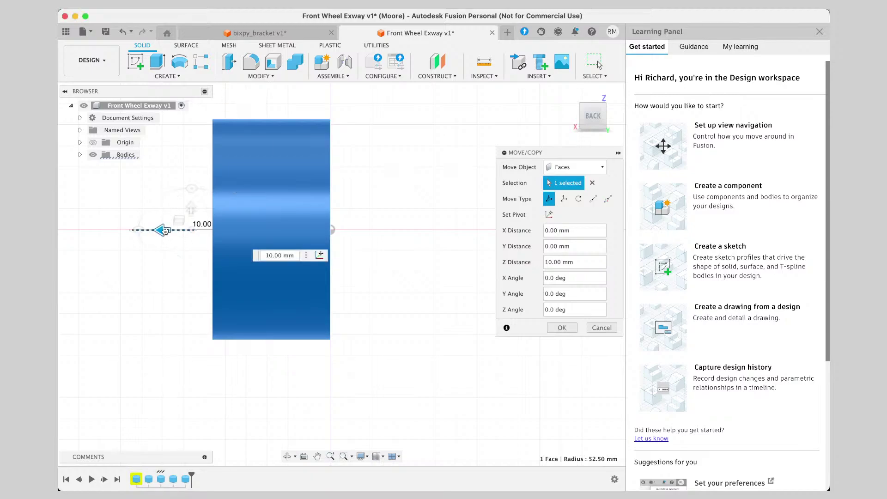
pyautogui.moveTo(177, 234); pyautogui.dragTo(157, 231)
pyautogui.click(568, 327)
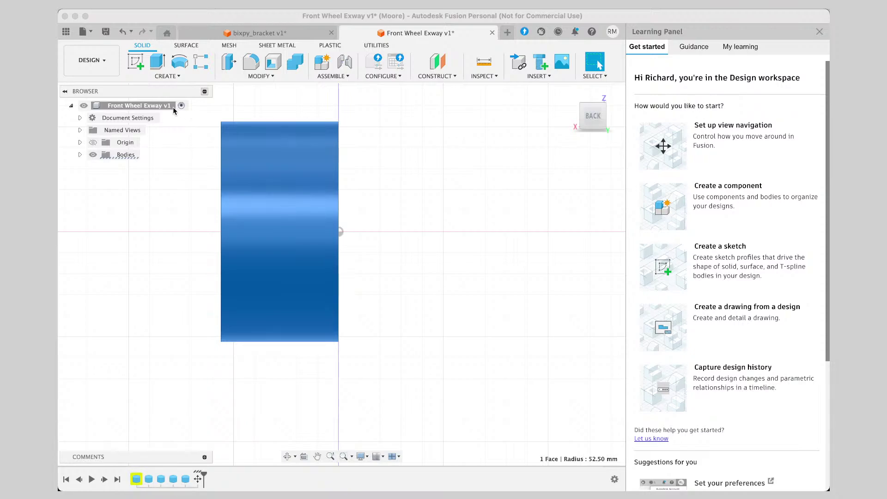
pyautogui.click(105, 61)
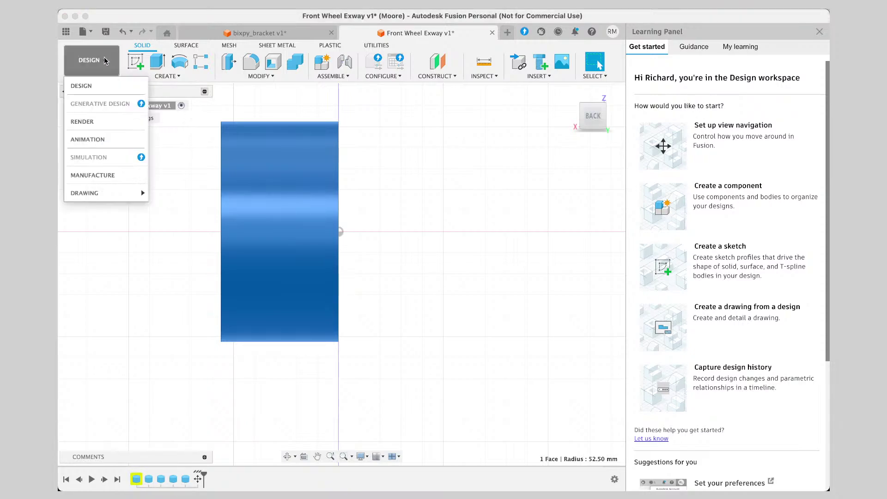
pyautogui.click(105, 60)
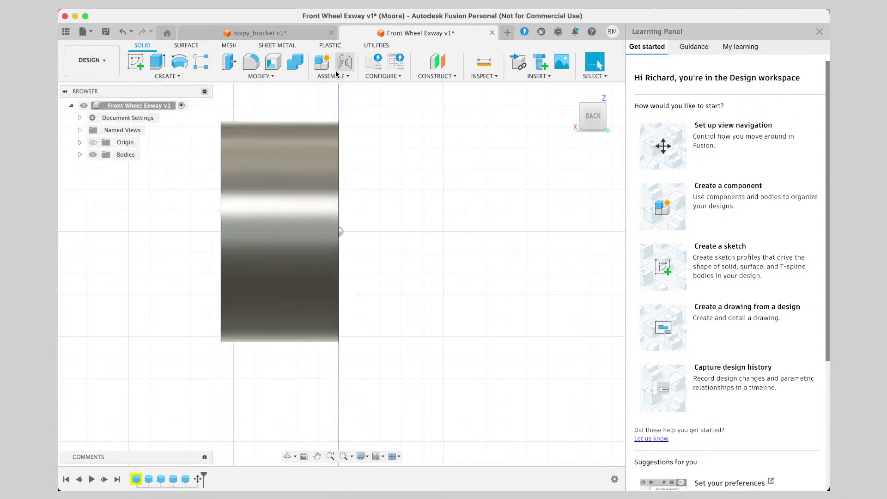
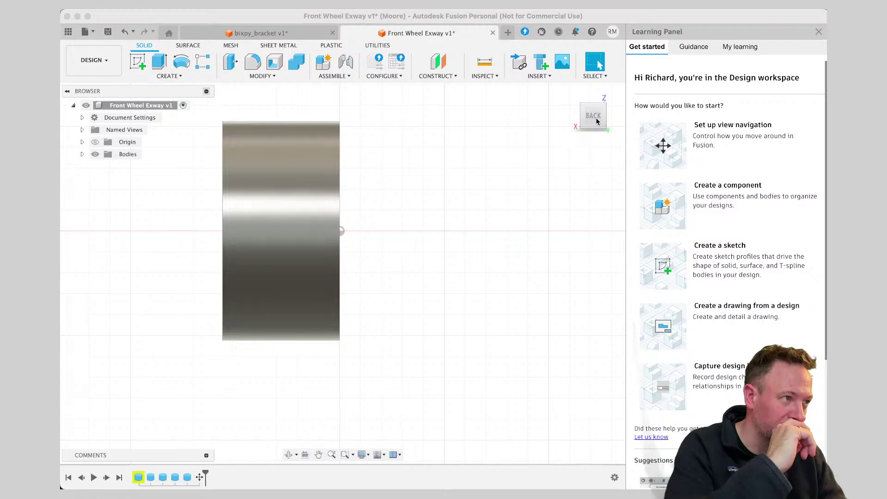
pyautogui.click(556, 137)
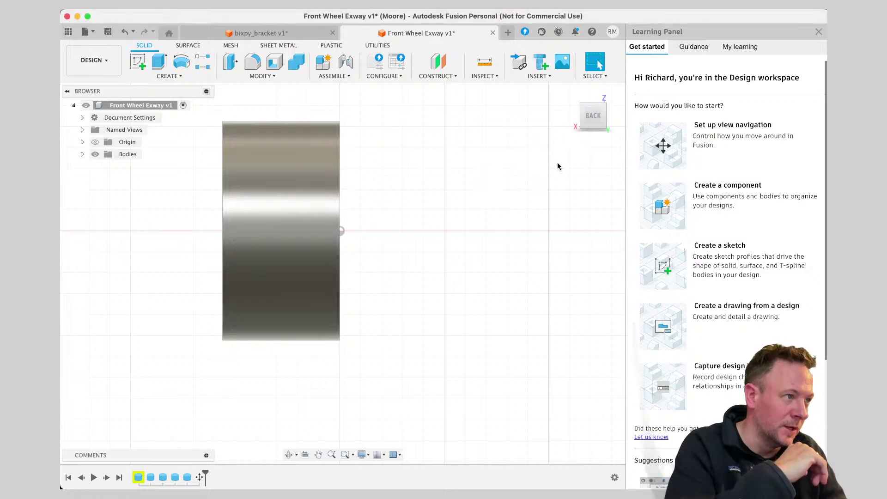
pyautogui.rightClick(562, 136)
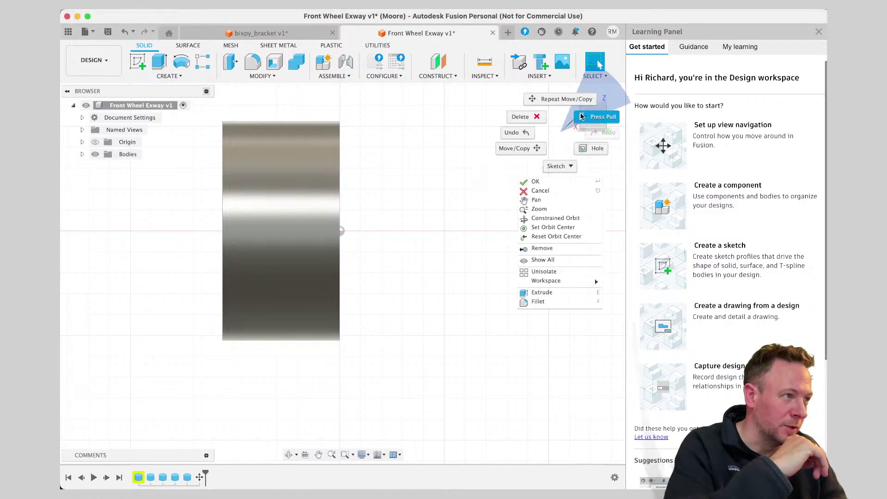
pyautogui.press('Escape')
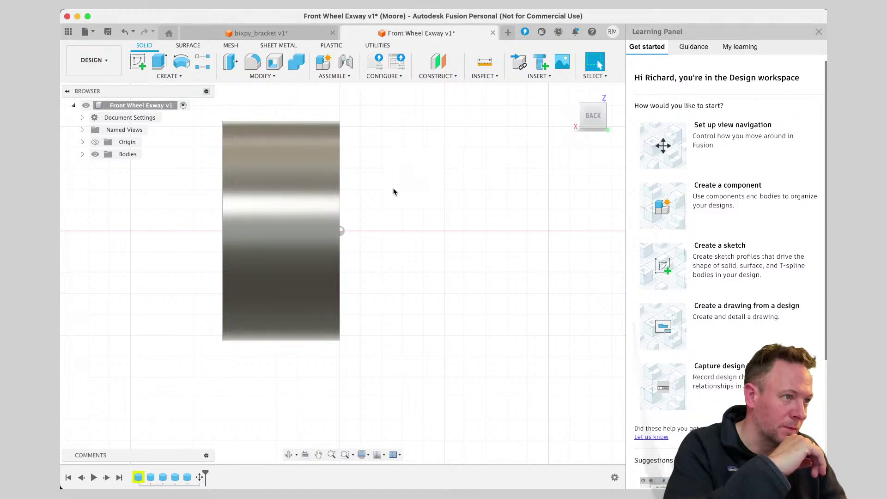
# Examine the hollow wheel's bore and ring-shaped end face from oblique angles and straight on from the left side.
pyautogui.click(288, 457)
pyautogui.moveTo(416, 238); pyautogui.dragTo(360, 252)
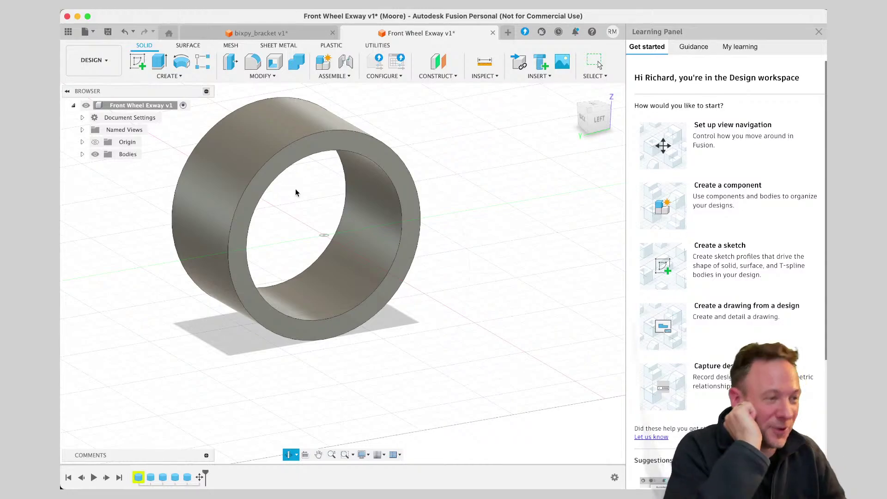
pyautogui.keyDown('shift'); pyautogui.moveTo(285, 184); pyautogui.dragTo(268, 197, button='middle'); pyautogui.keyUp('shift')
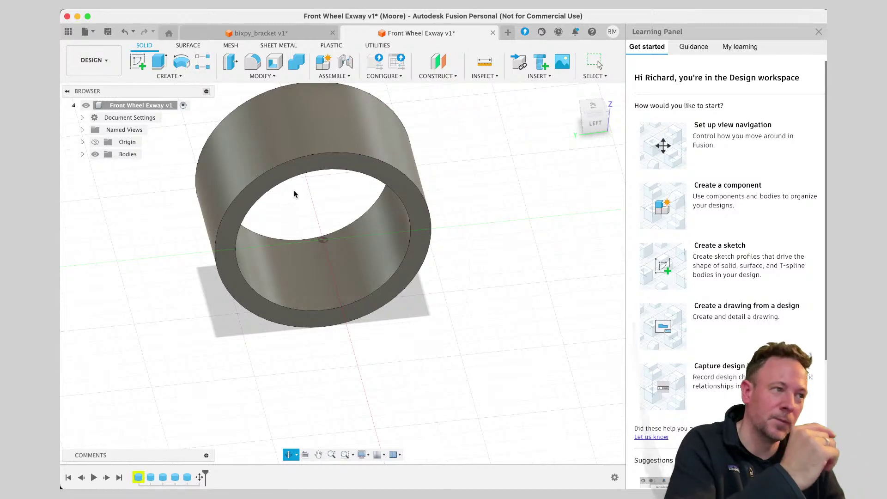
pyautogui.keyDown('shift'); pyautogui.moveTo(256, 179); pyautogui.dragTo(455, 196, button='middle'); pyautogui.keyUp('shift')
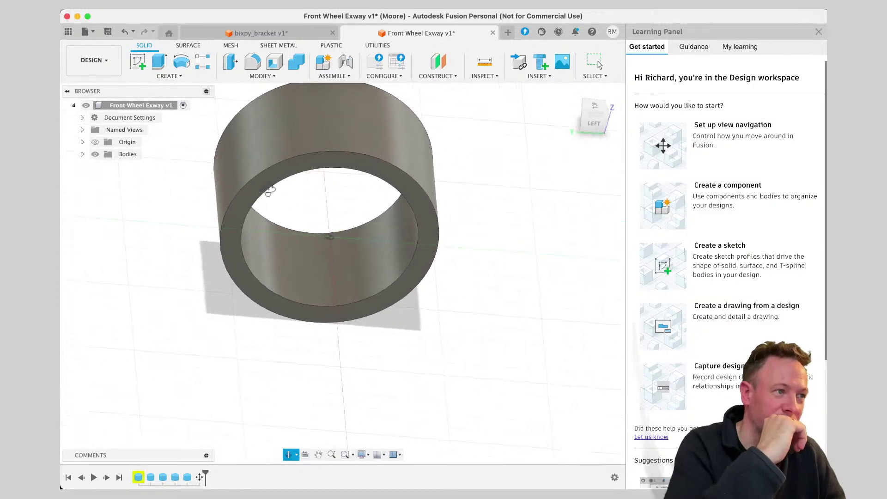
pyautogui.rightClick(472, 190)
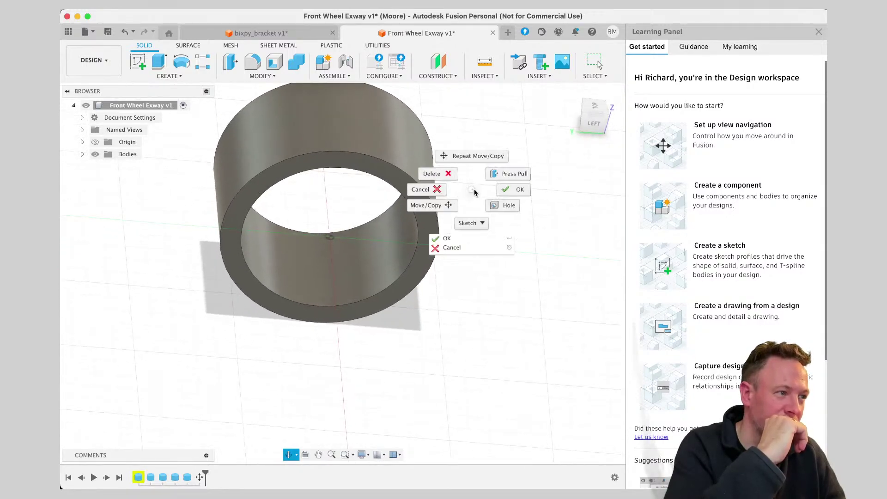
pyautogui.click(568, 228)
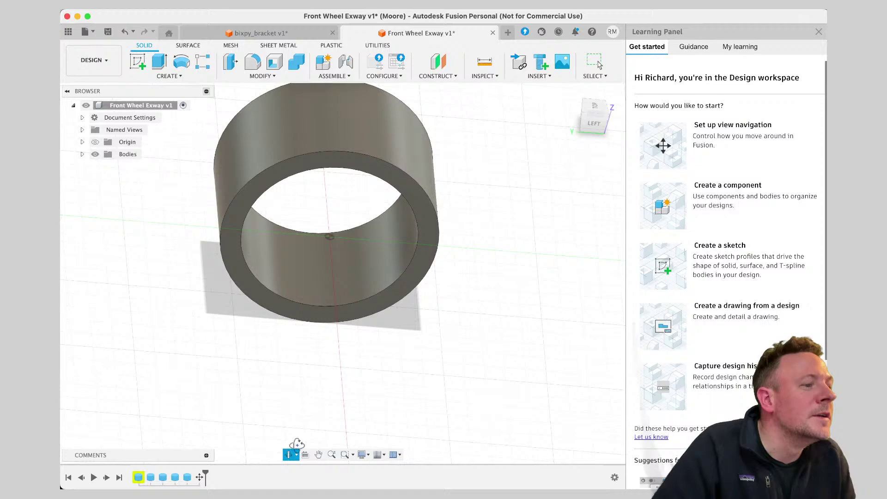
pyautogui.click(319, 454)
pyautogui.moveTo(389, 334); pyautogui.dragTo(335, 353)
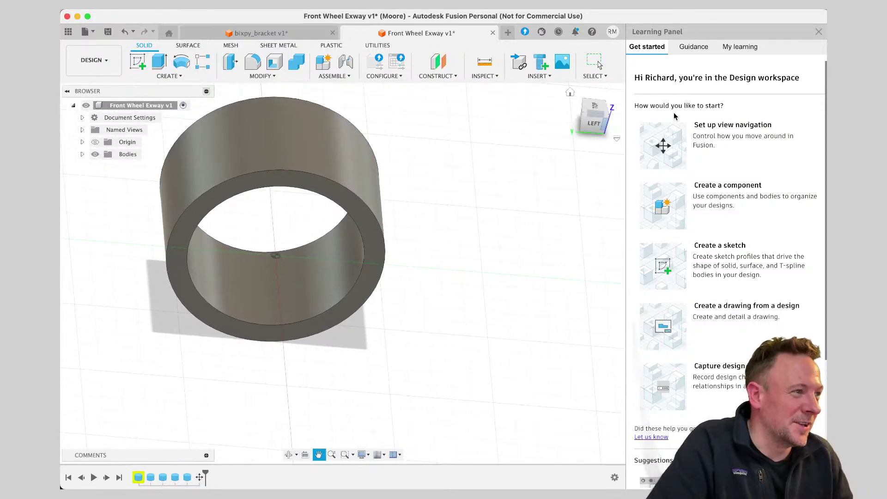
pyautogui.click(600, 123)
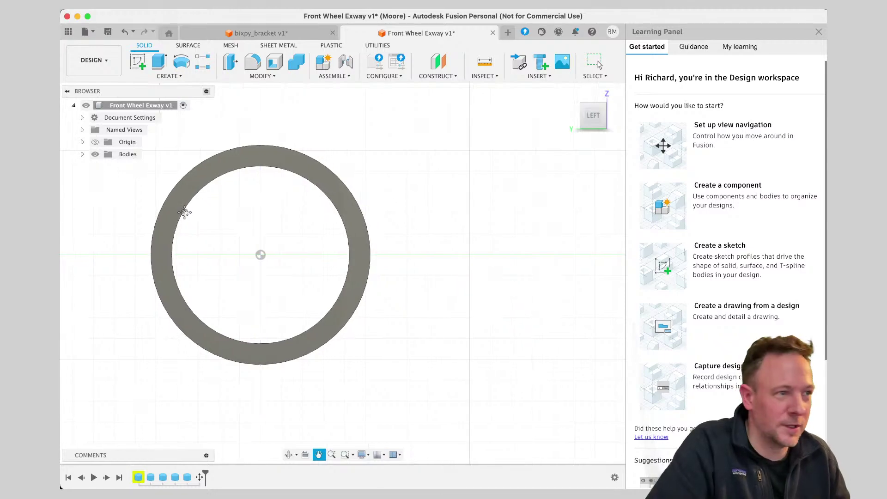
pyautogui.hscroll(1, 182, 238)
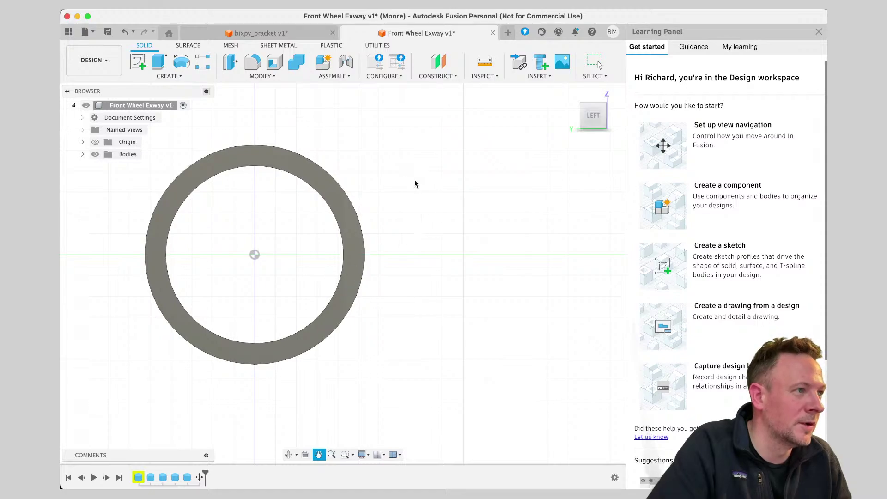
pyautogui.hscroll(-1, 189, 99)
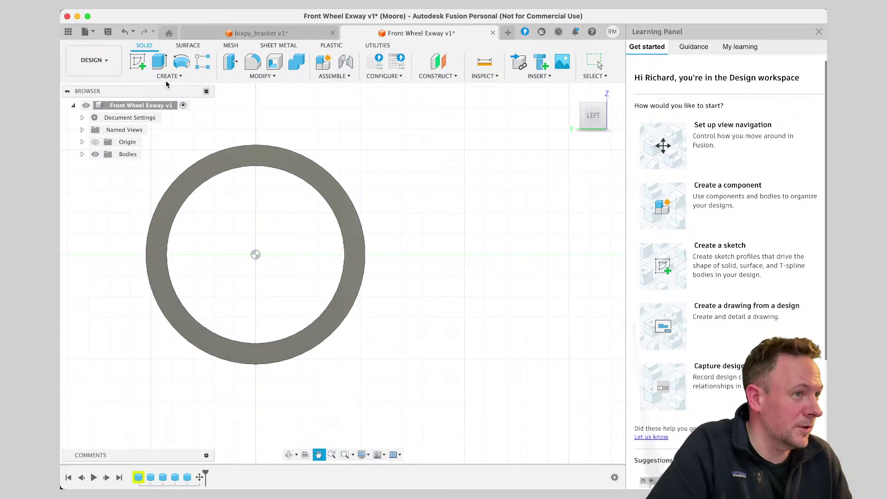
pyautogui.click(104, 61)
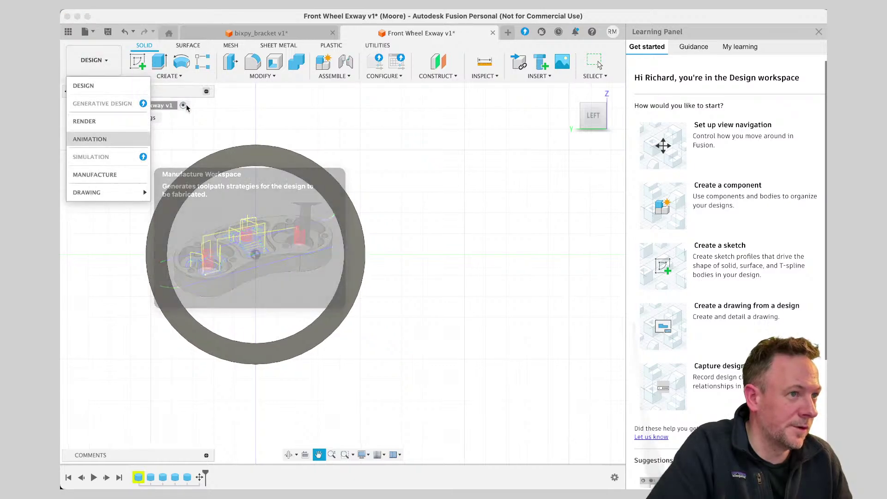
pyautogui.click(309, 308)
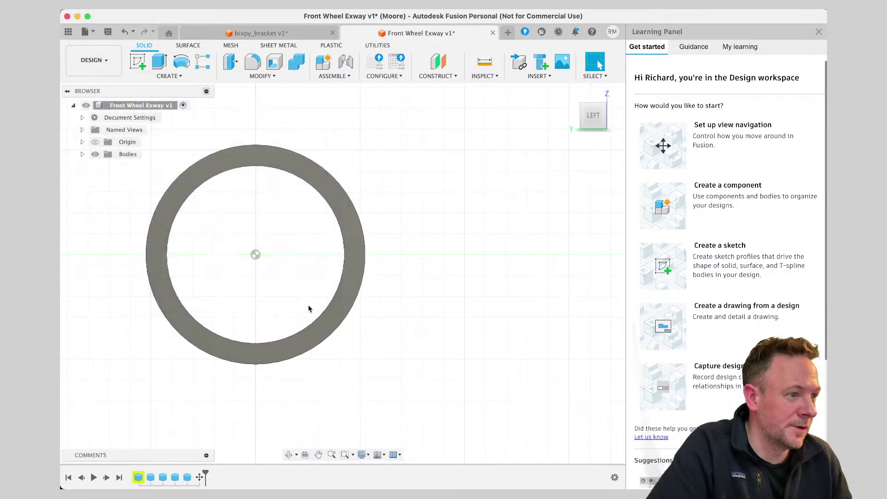
# Start a sketch on the wheel's ring-shaped end face and select the ring profile in it.
pyautogui.click(189, 324)
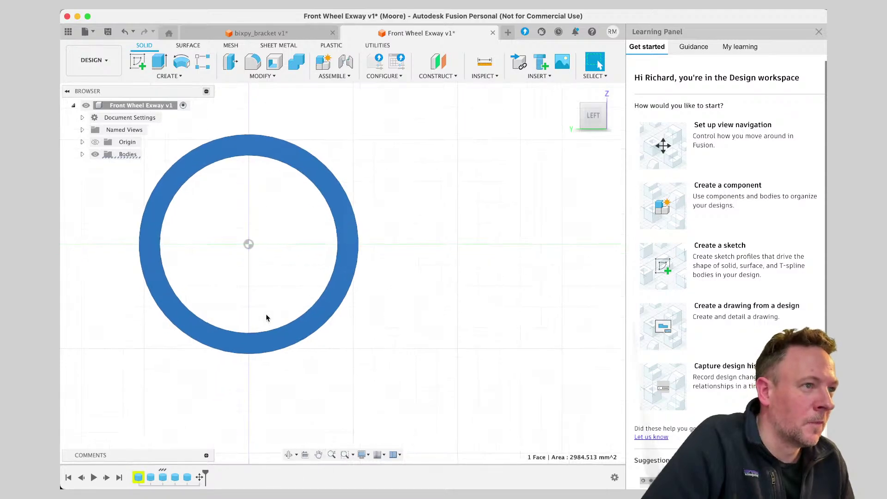
pyautogui.moveTo(249, 254); pyautogui.dragTo(241, 245, button='middle')
pyautogui.scroll(-3, 402, 194)
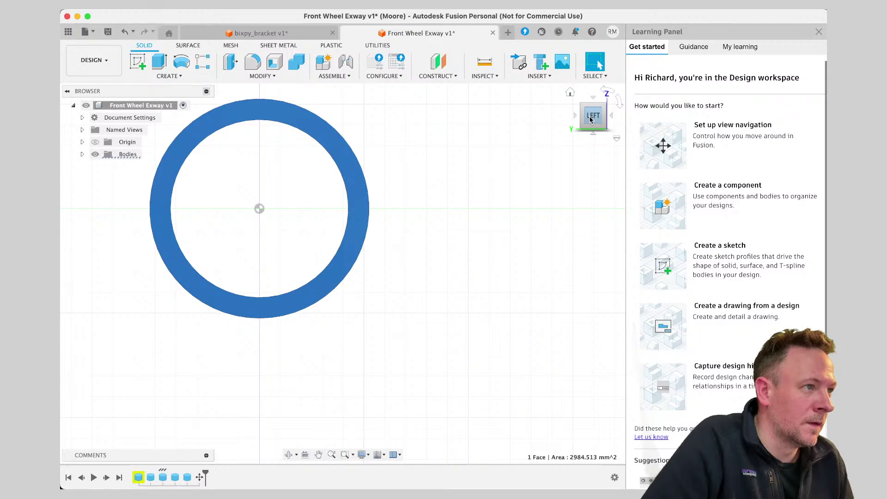
pyautogui.click(573, 115)
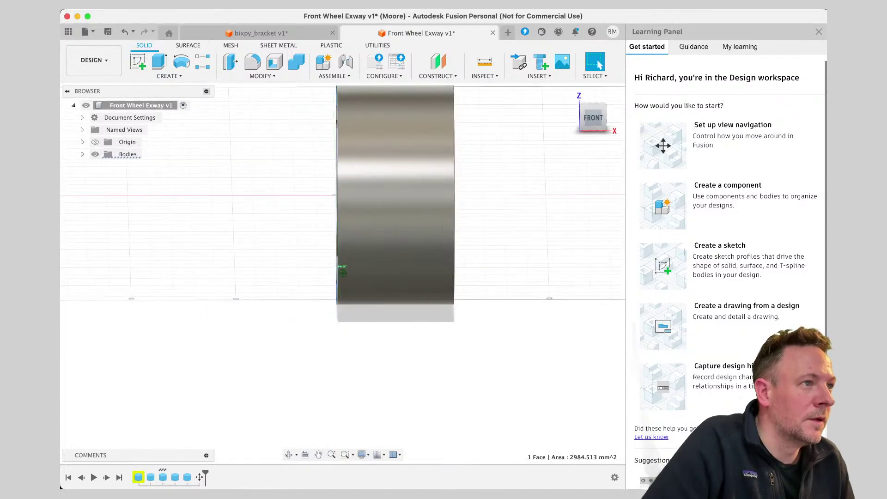
pyautogui.click(593, 118)
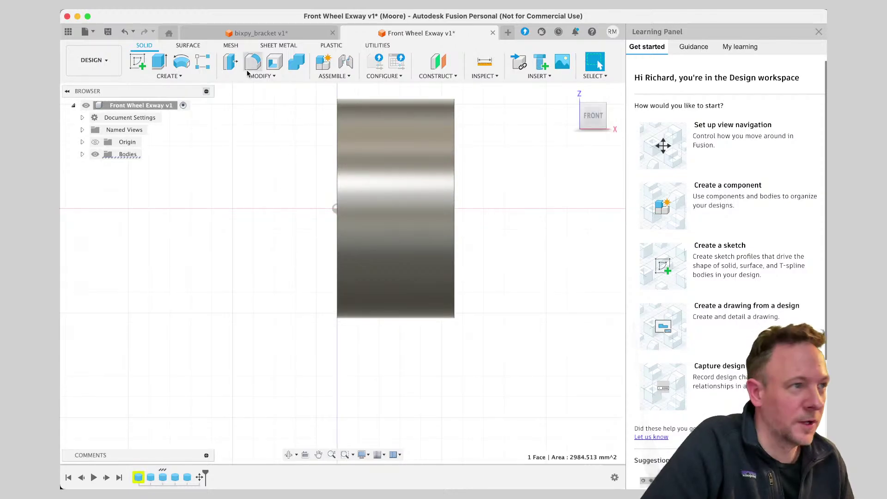
pyautogui.click(171, 75)
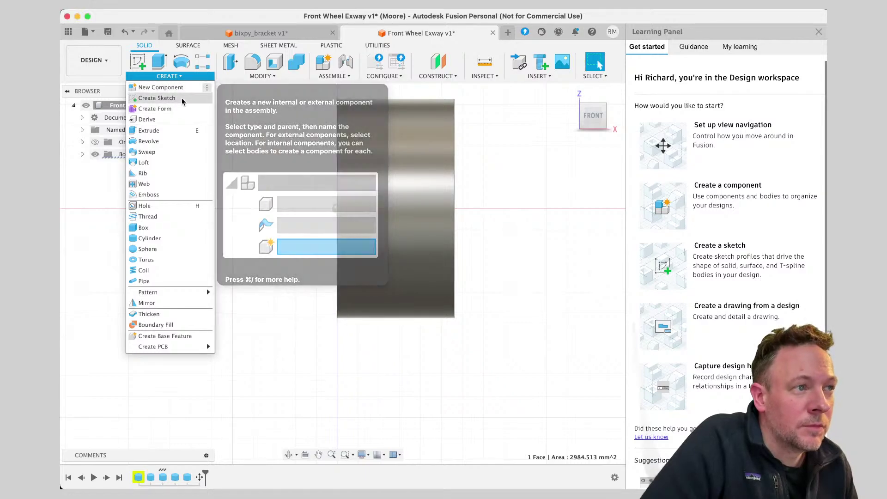
pyautogui.click(182, 100)
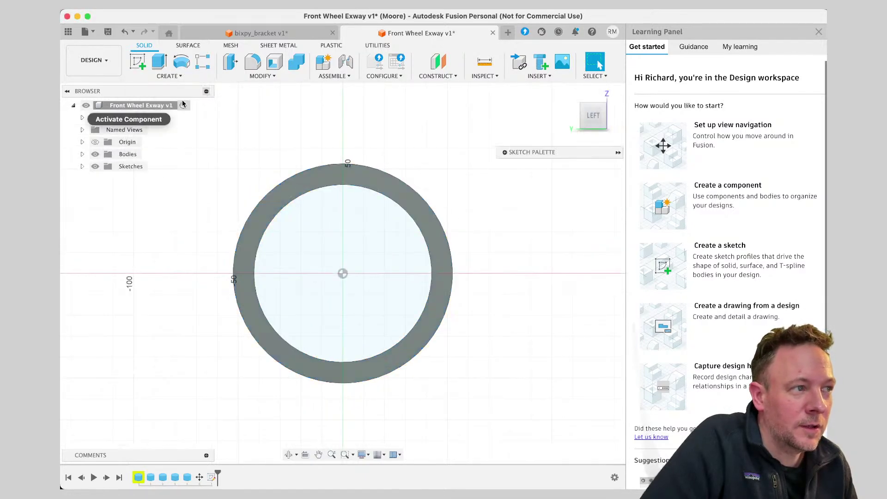
pyautogui.click(262, 216)
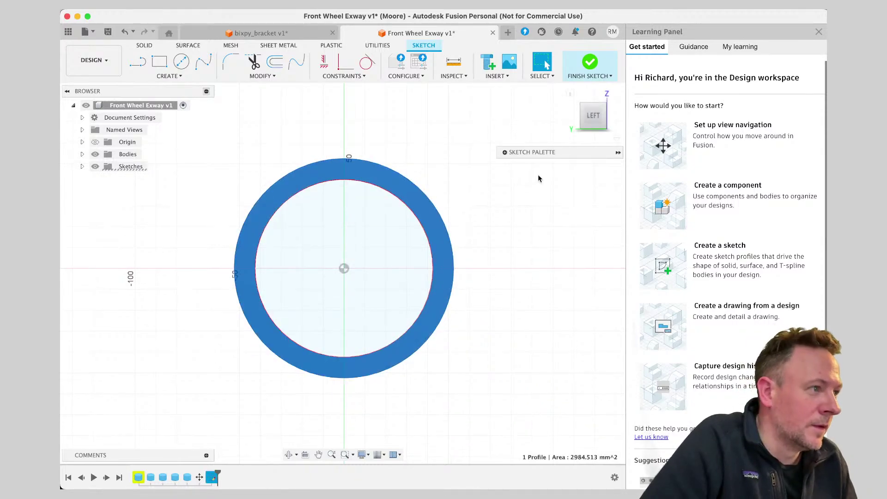
pyautogui.click(505, 153)
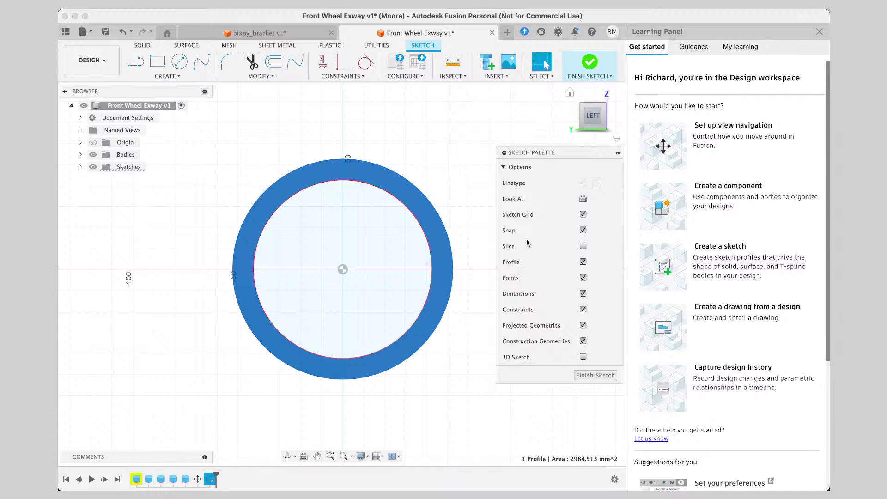
pyautogui.click(167, 76)
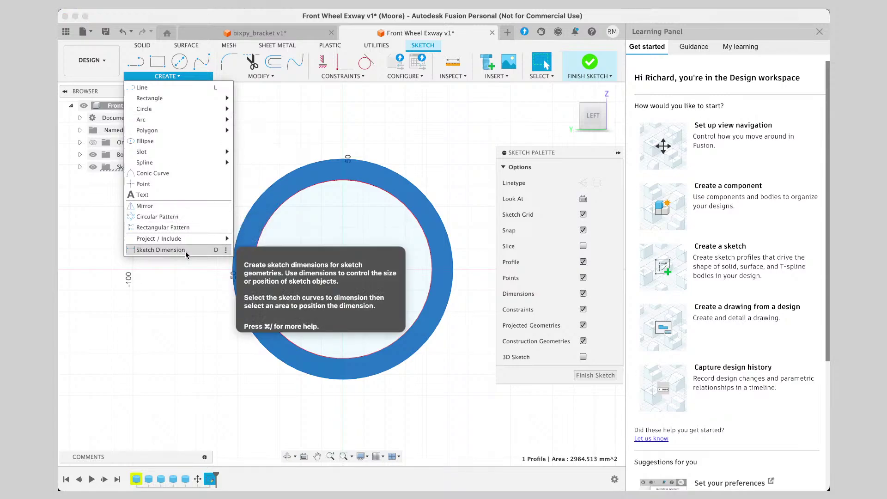
pyautogui.click(504, 152)
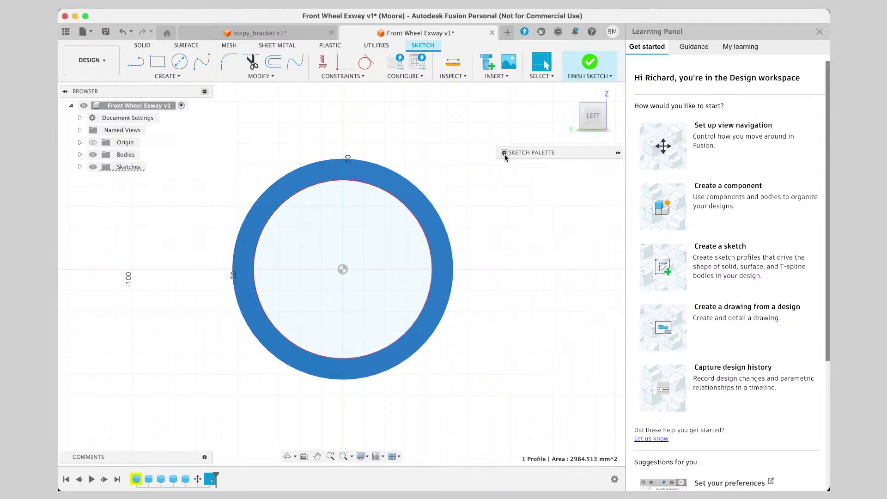
pyautogui.click(167, 75)
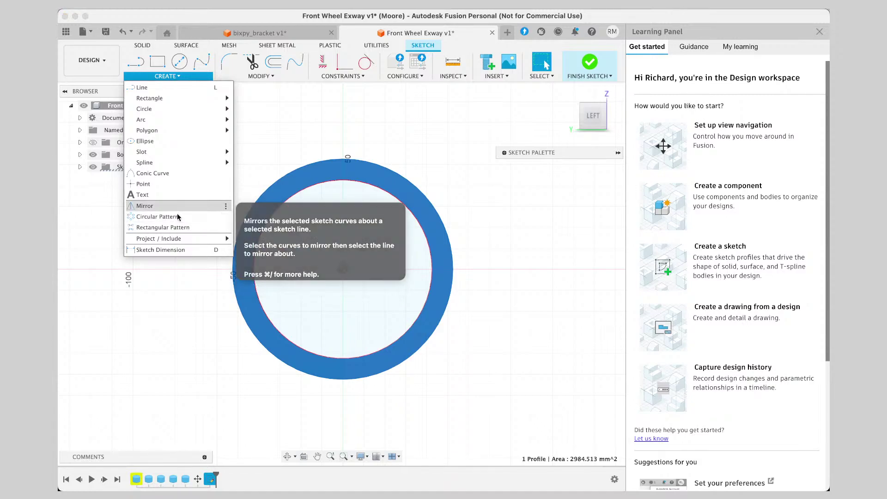
pyautogui.moveTo(185, 240)
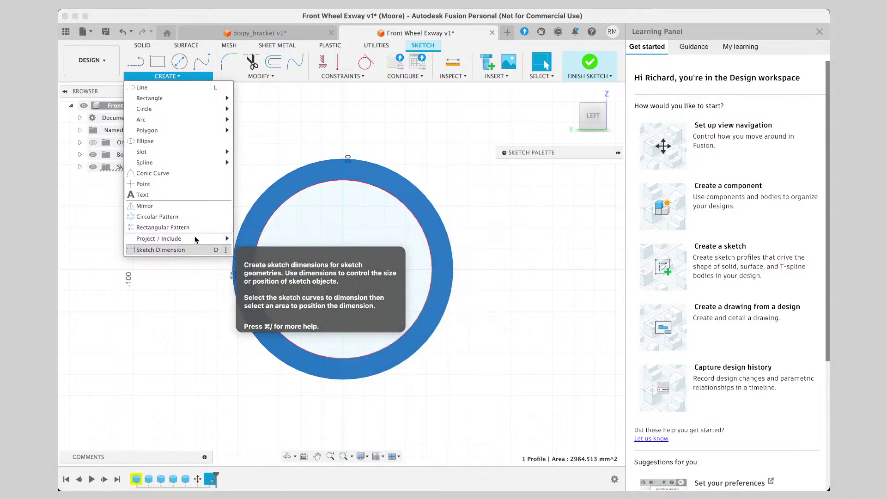
pyautogui.moveTo(185, 152)
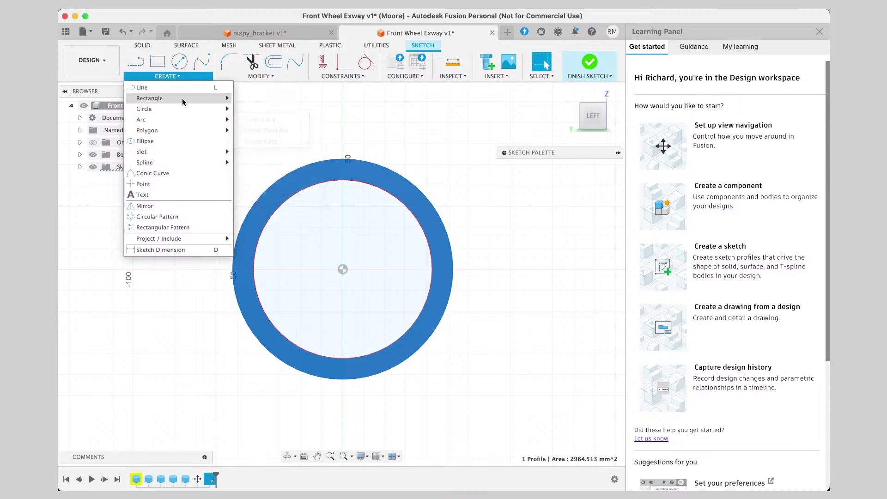
pyautogui.click(249, 77)
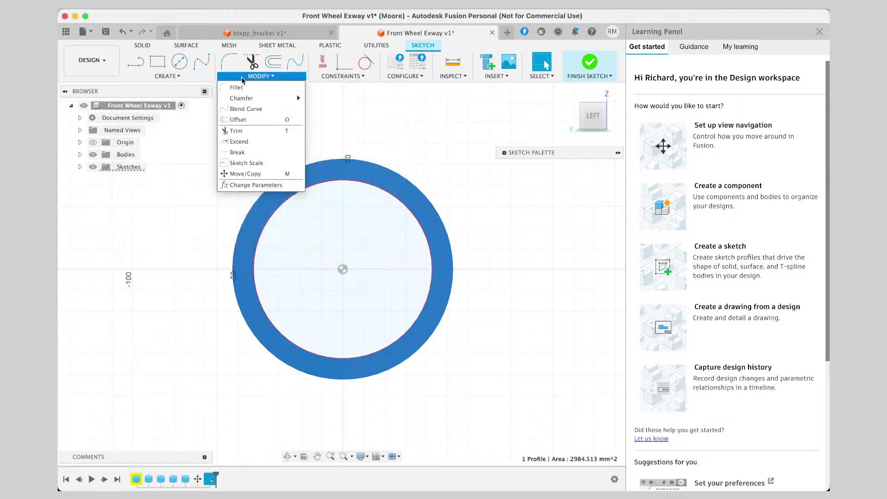
pyautogui.moveTo(196, 79)
pyautogui.scroll(-1, 296, 183)
pyautogui.click(314, 178)
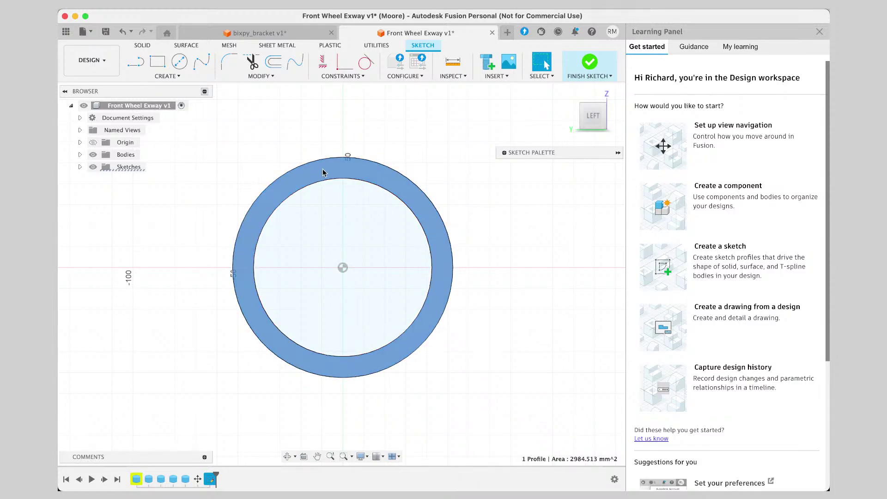
pyautogui.scroll(1, 194, 102)
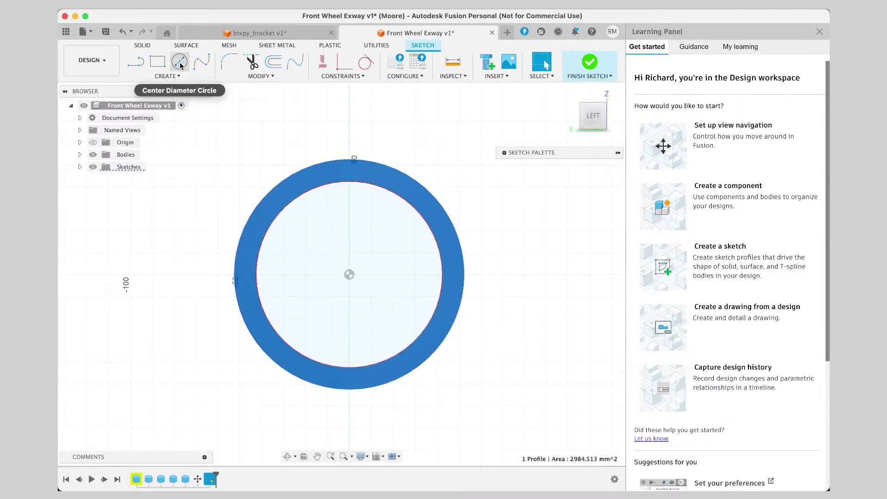
# Sketch a center diameter circle from the wheel's centre out to the ring's outer edge.
pyautogui.click(180, 63)
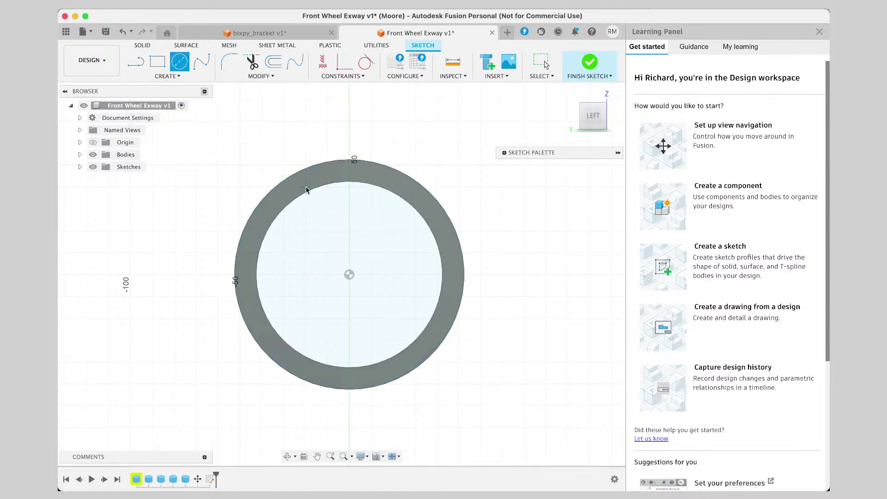
pyautogui.click(350, 275)
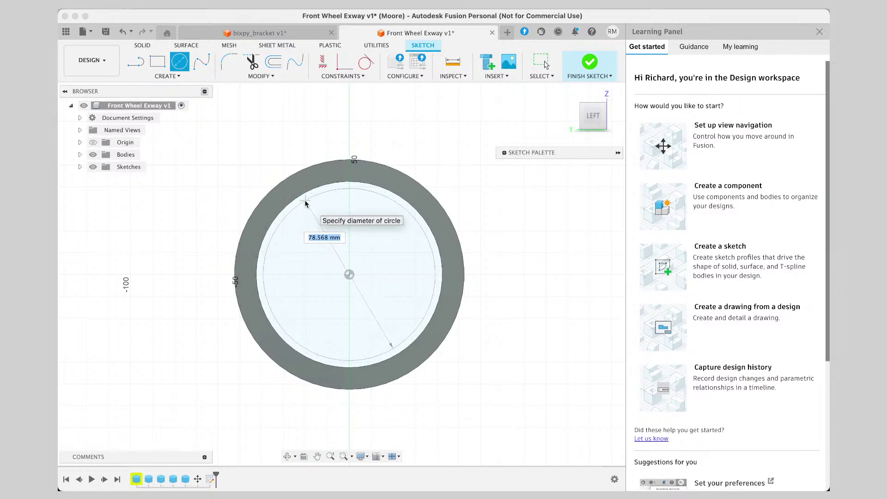
pyautogui.click(293, 175)
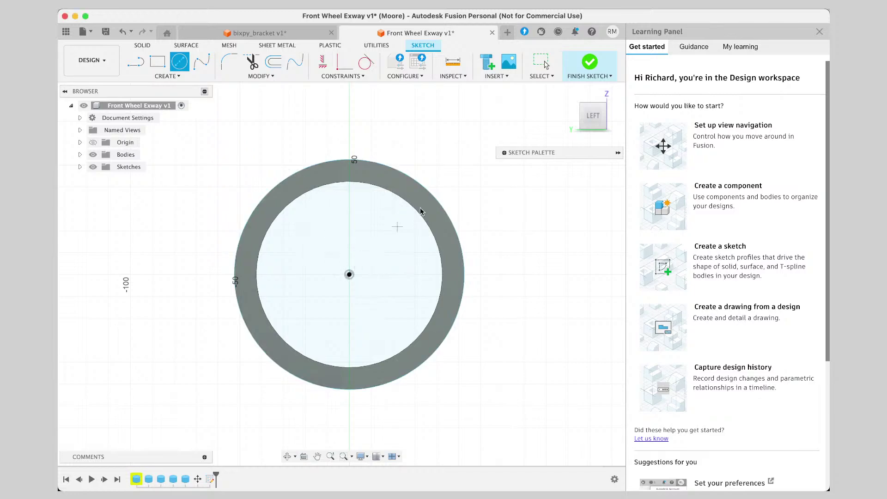
# Sketch a second concentric circle slightly smaller than the wheel's bore and finish the sketch.
pyautogui.moveTo(593, 135)
pyautogui.mouseDown()
pyautogui.moveTo(590, 142)
pyautogui.moveTo(585, 118)
pyautogui.mouseUp()
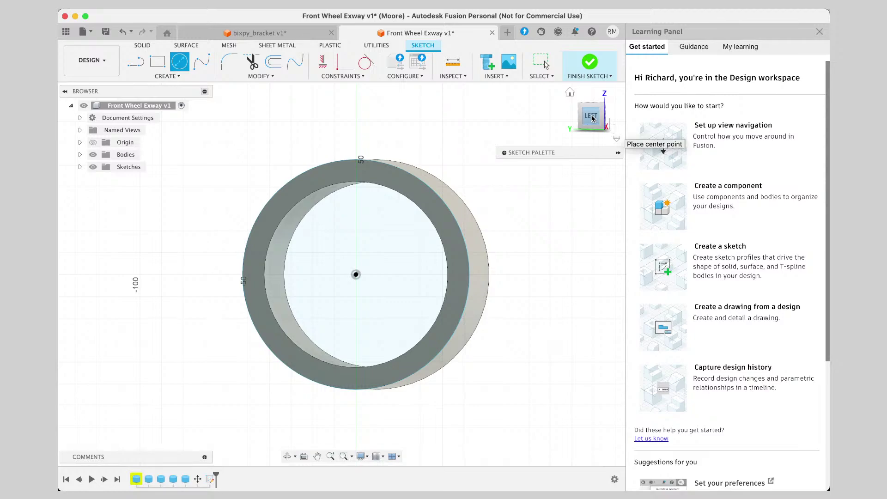
pyautogui.click(609, 125)
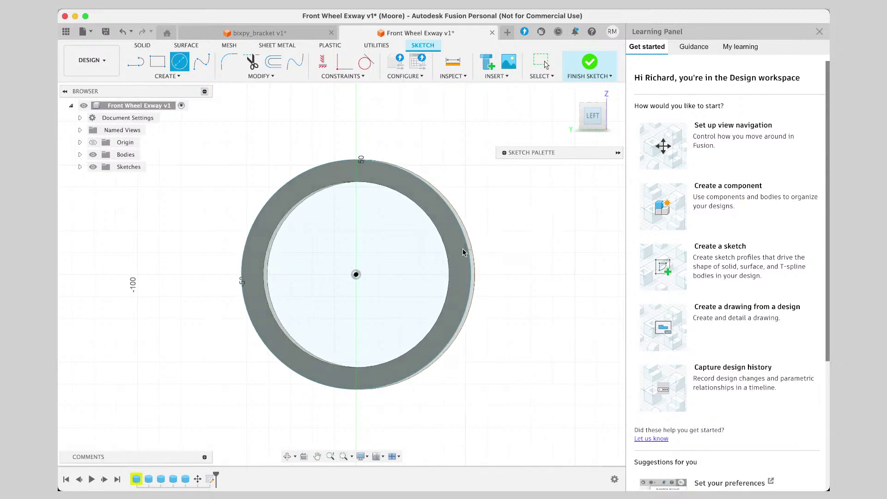
pyautogui.click(356, 275)
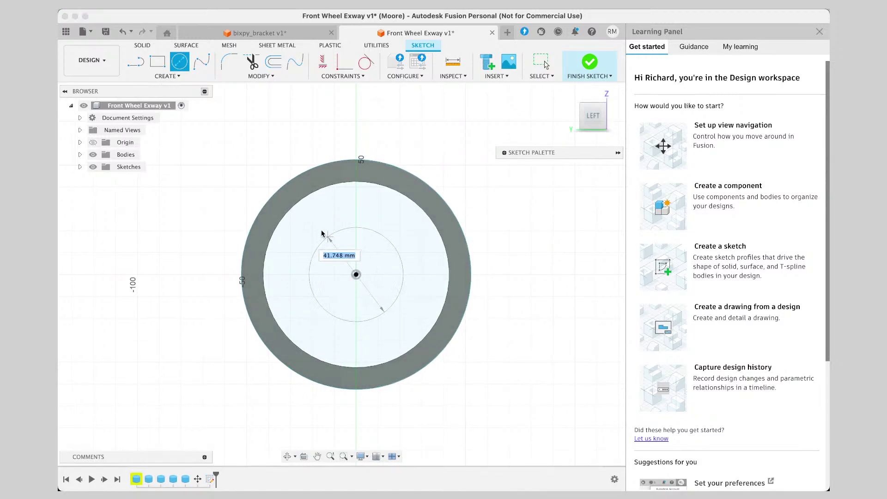
pyautogui.click(317, 206)
pyautogui.hscroll(-1, 370, 209)
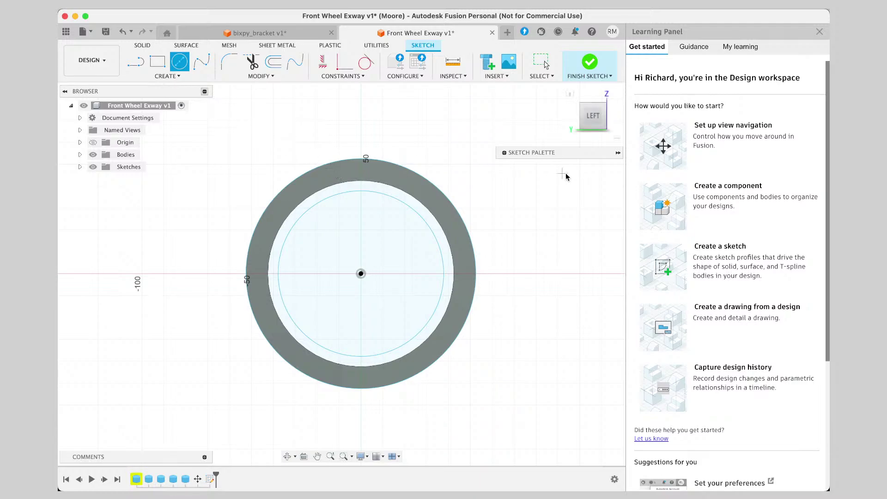
pyautogui.click(505, 152)
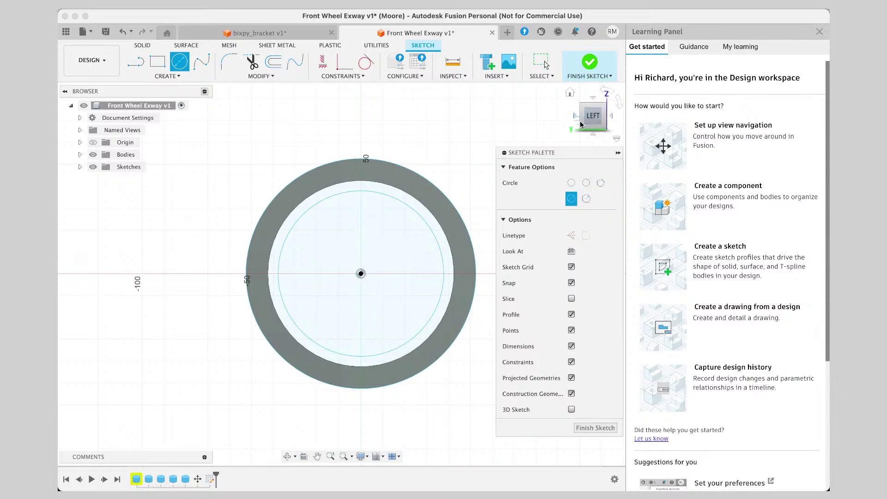
pyautogui.click(545, 126)
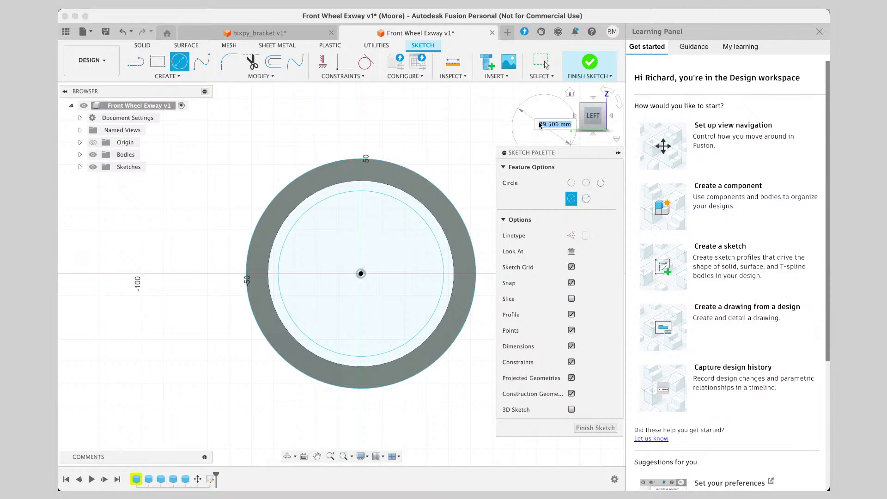
pyautogui.press('Escape')
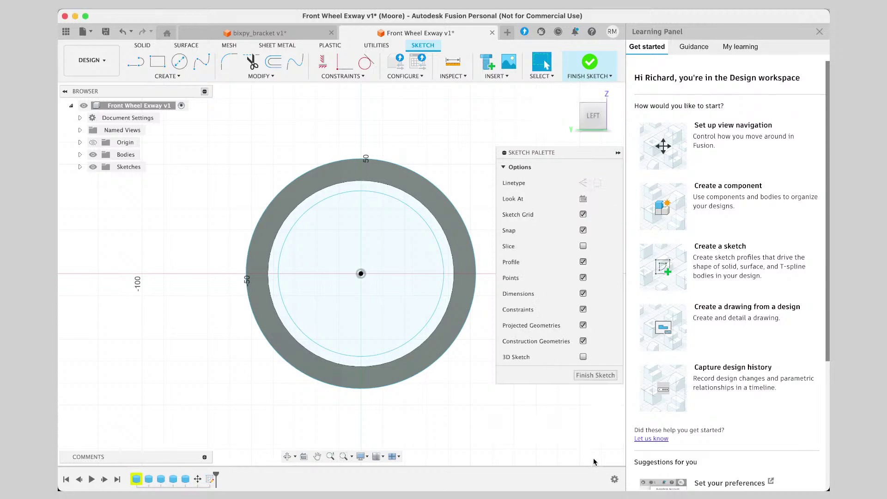
pyautogui.click(595, 375)
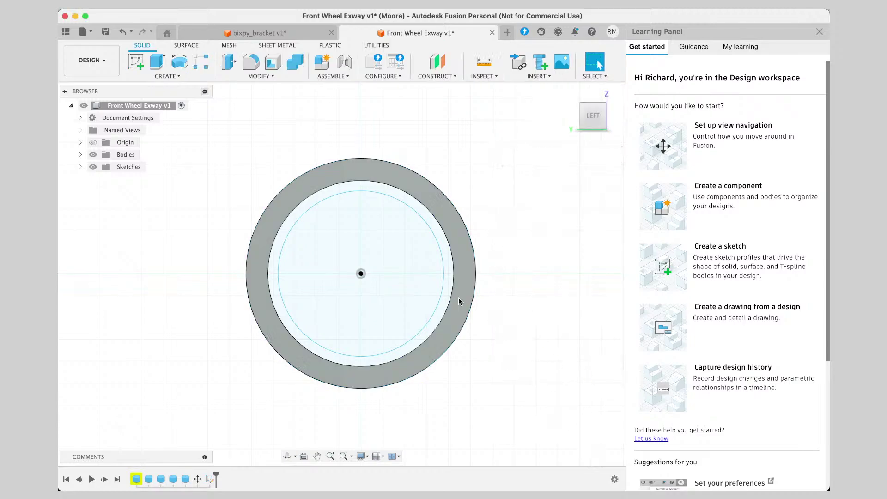
pyautogui.click(597, 120)
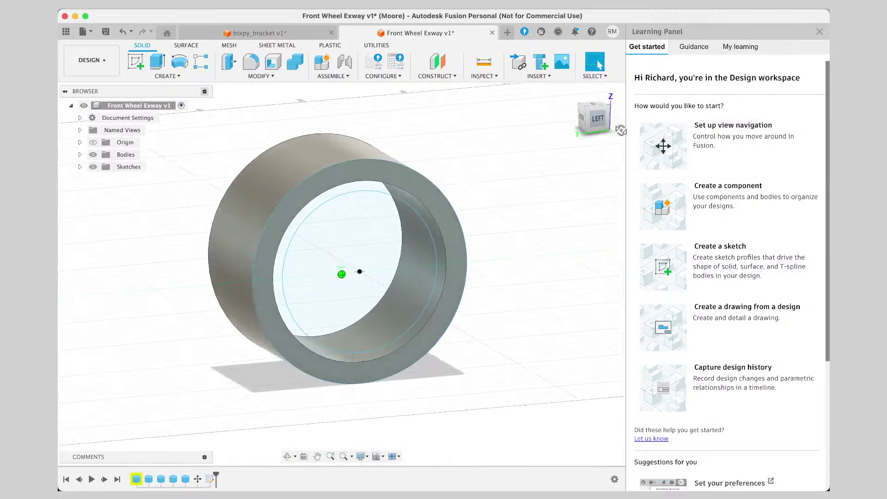
pyautogui.moveTo(638, 143)
pyautogui.mouseDown()
pyautogui.moveTo(612, 137)
pyautogui.moveTo(629, 140)
pyautogui.mouseUp()
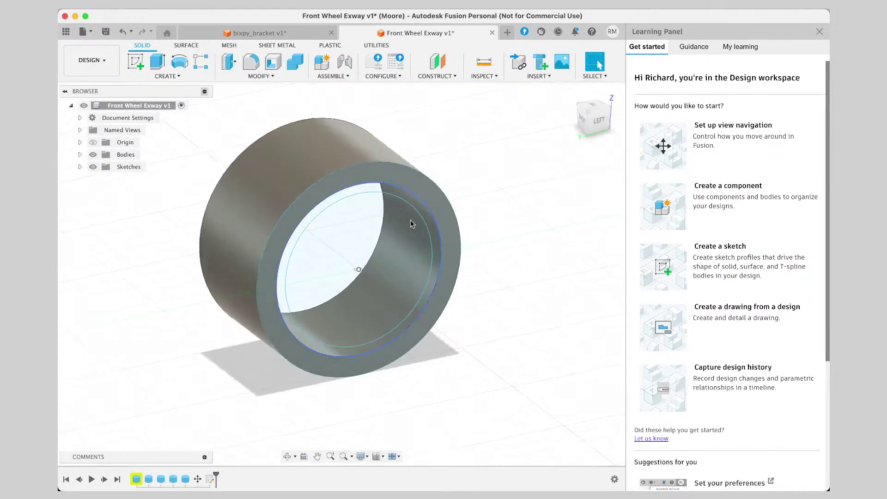
pyautogui.click(355, 225)
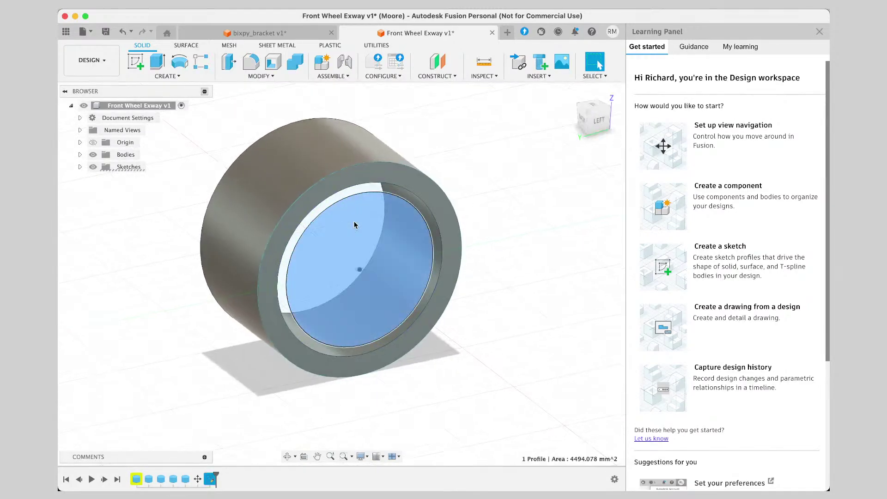
pyautogui.click(265, 76)
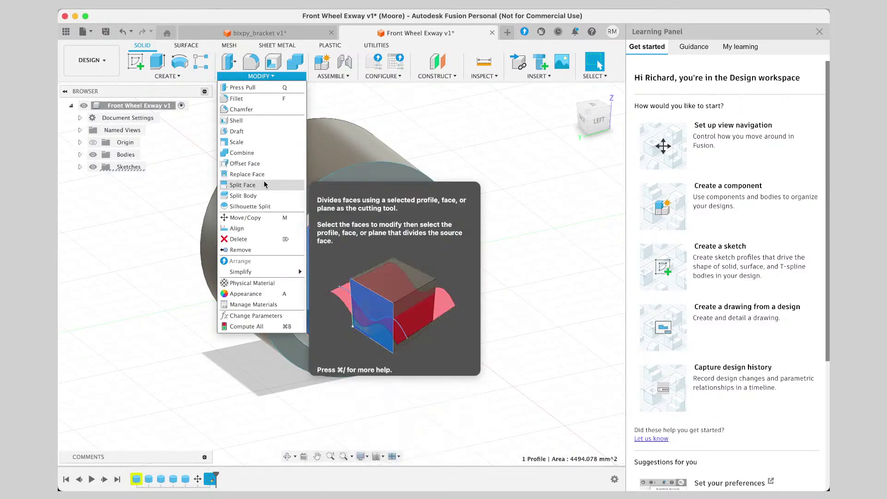
pyautogui.click(375, 234)
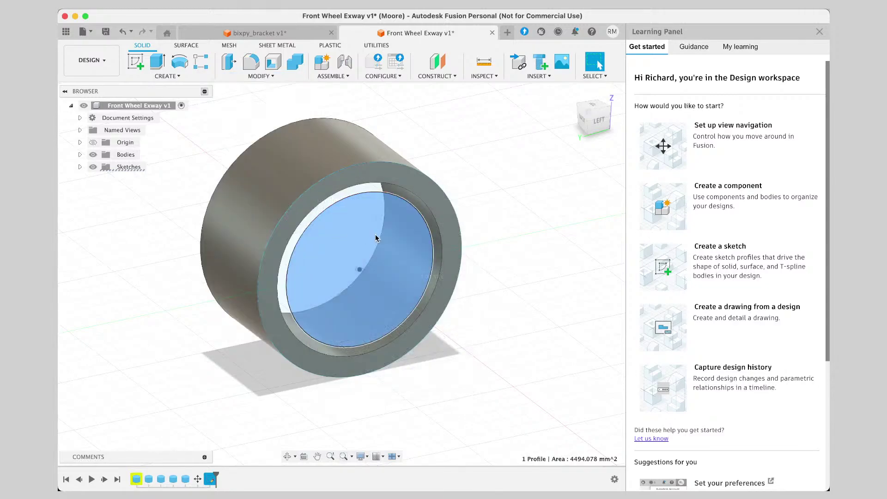
pyautogui.rightClick(375, 234)
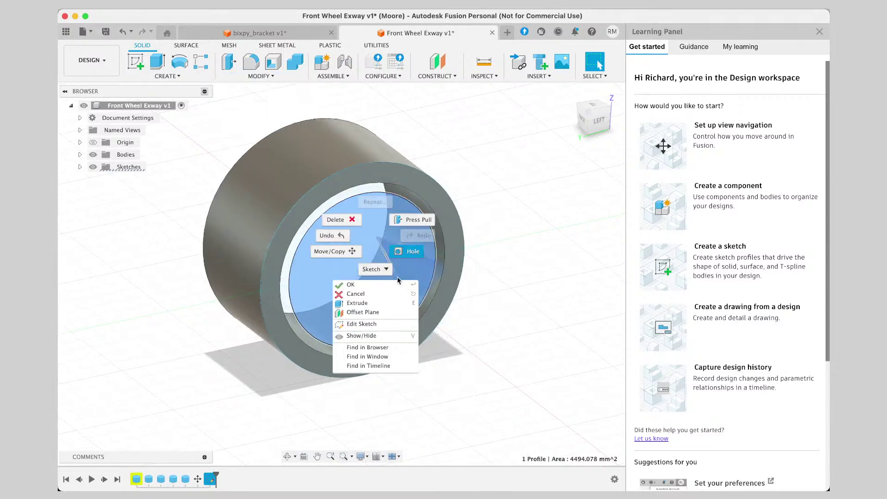
pyautogui.write('40')
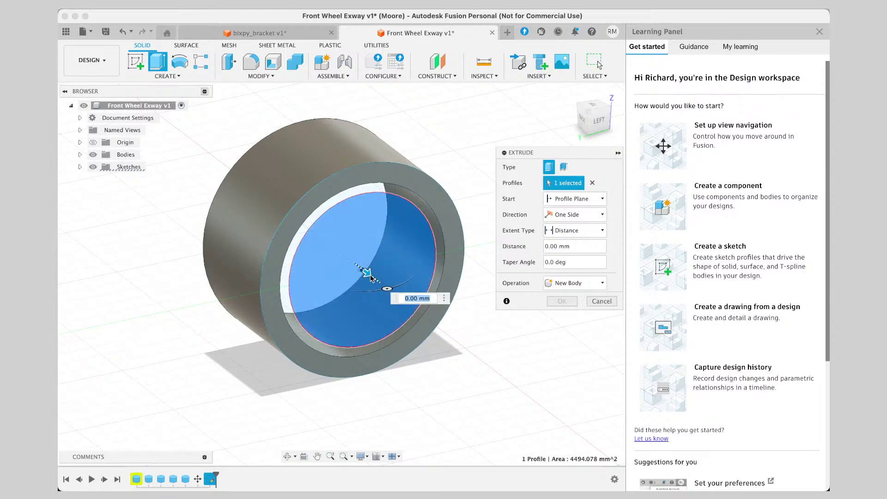
pyautogui.moveTo(419, 297); pyautogui.dragTo(387, 289)
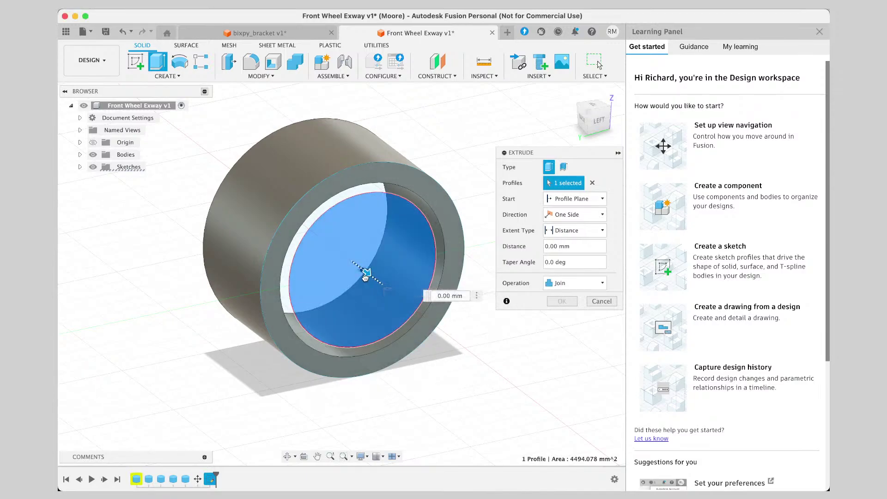
pyautogui.click(602, 301)
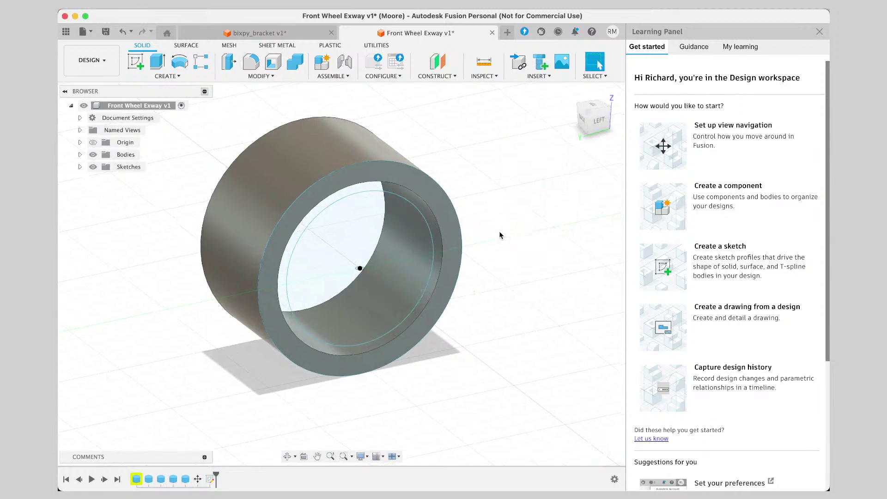
# Open the sketch on the wheel's end face and draw a 105 mm center diameter circle from the wheel's centre.
pyautogui.click(598, 121)
pyautogui.doubleClick(404, 243)
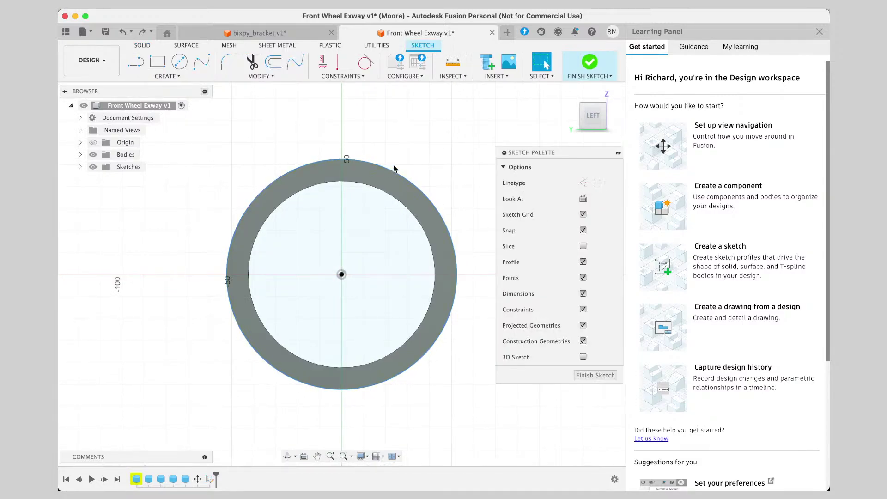
pyautogui.click(179, 61)
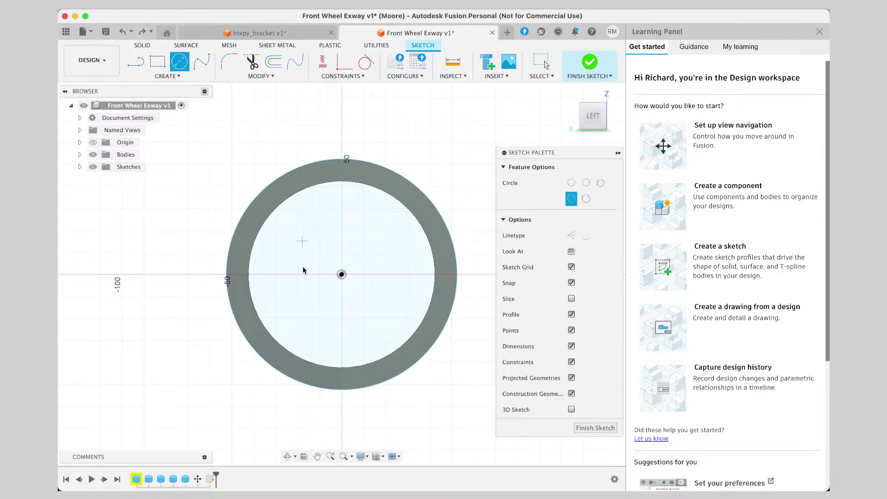
pyautogui.click(341, 275)
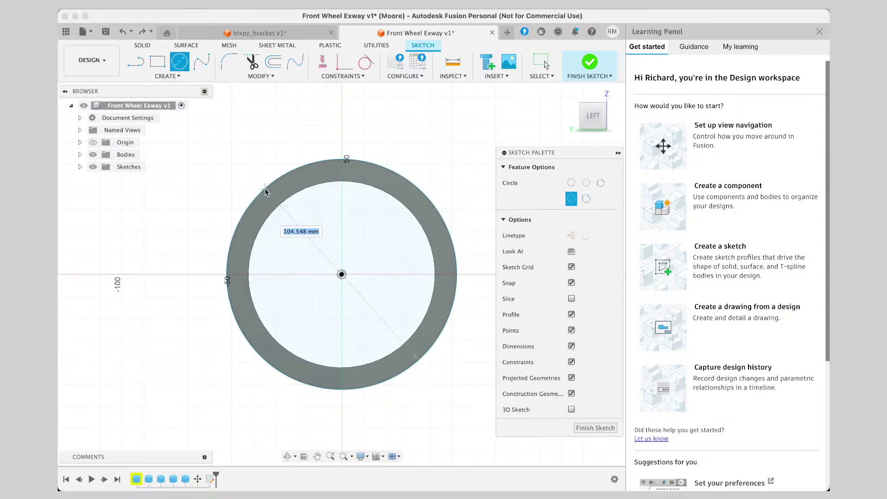
pyautogui.write('105')
pyautogui.press('Return')
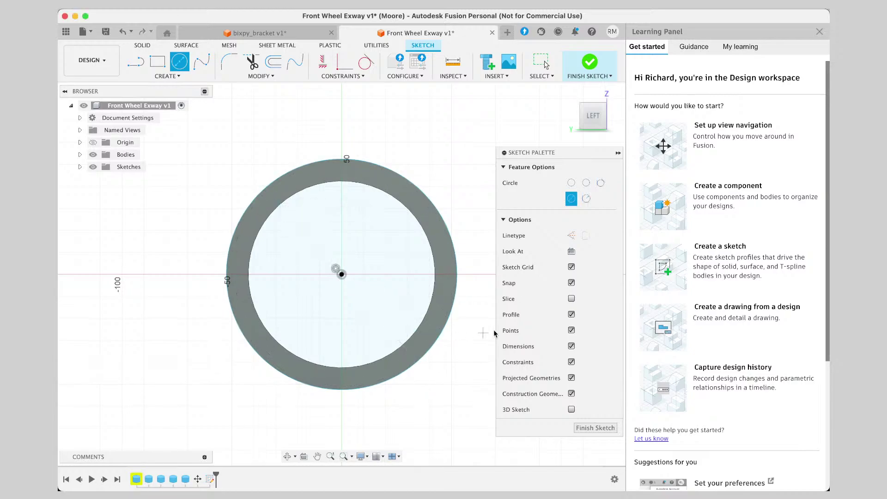
# Leave the circle command, check the bore and ring profiles by selecting each, and finish the sketch.
pyautogui.click(607, 148)
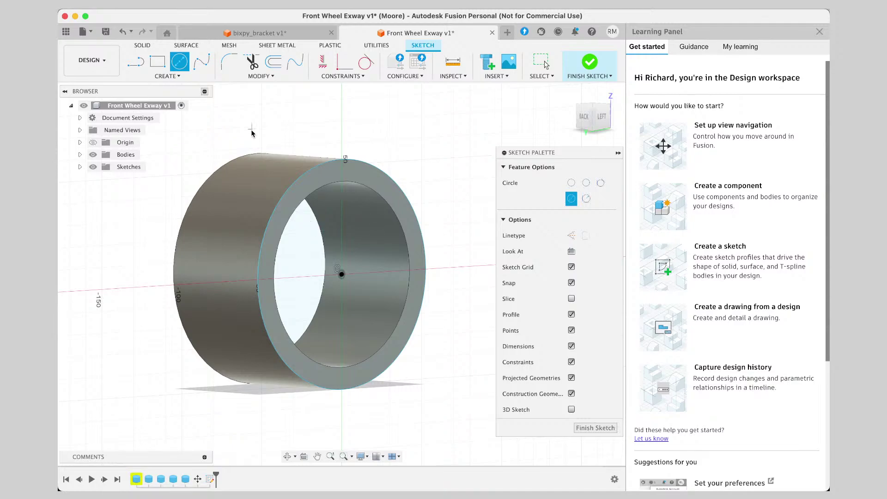
pyautogui.rightClick(320, 279)
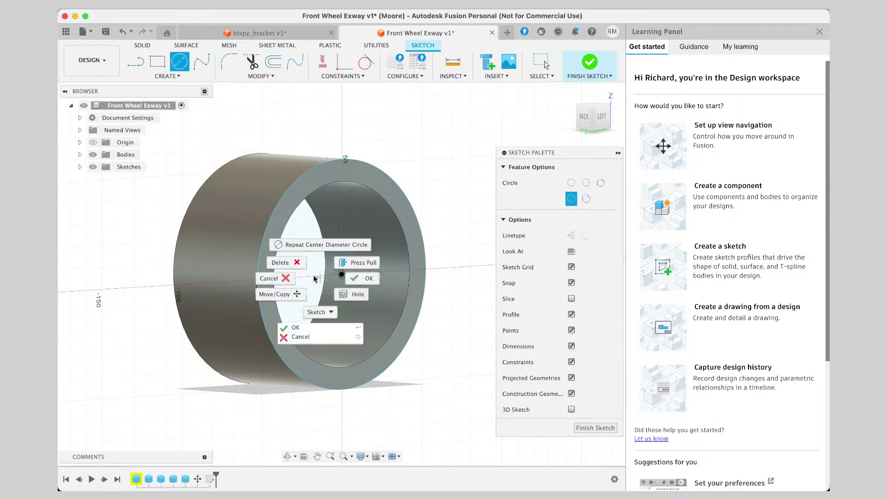
pyautogui.click(300, 336)
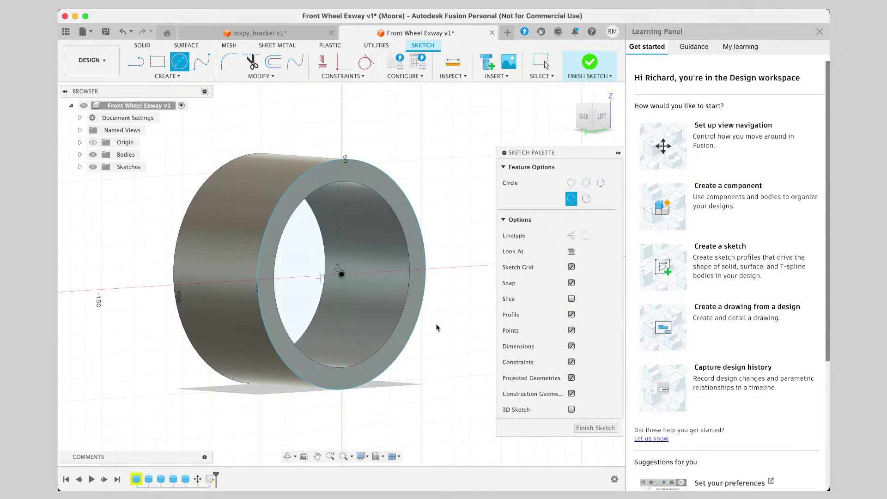
pyautogui.press('Escape')
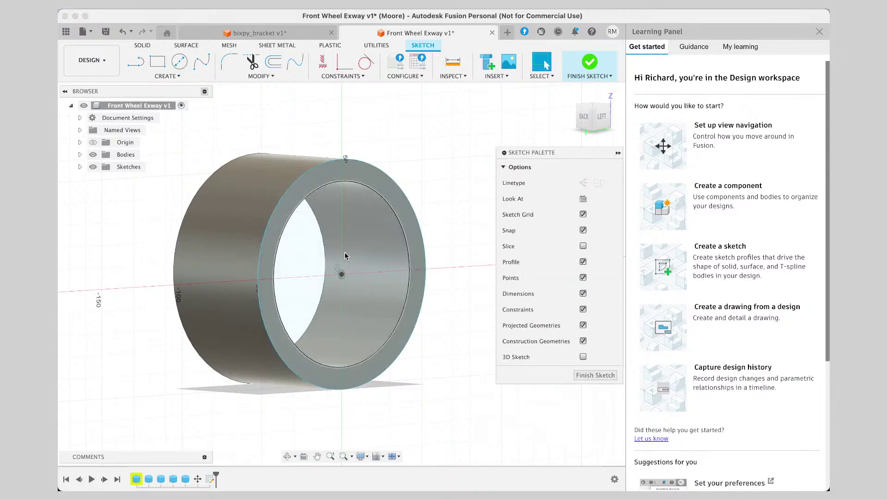
pyautogui.click(374, 265)
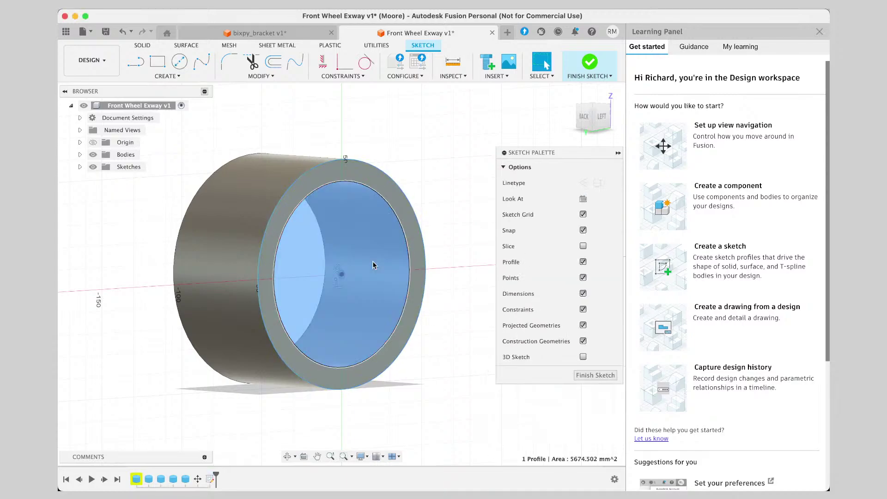
pyautogui.click(351, 370)
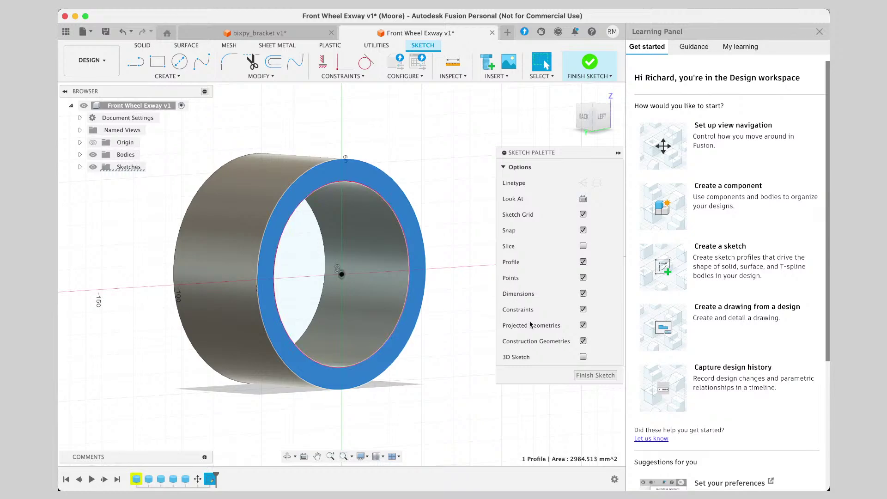
pyautogui.click(586, 376)
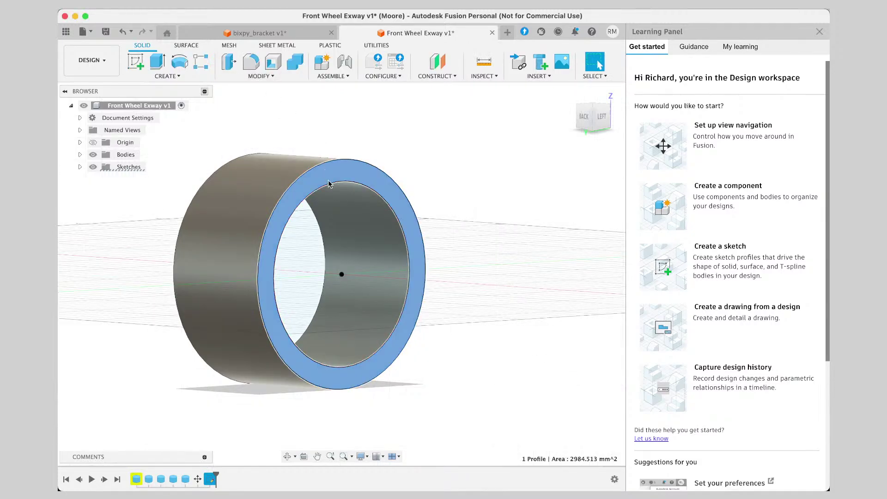
# Extrude the circular bore profile outward 4 mm from the end face, joining it to the wheel.
pyautogui.click(328, 199)
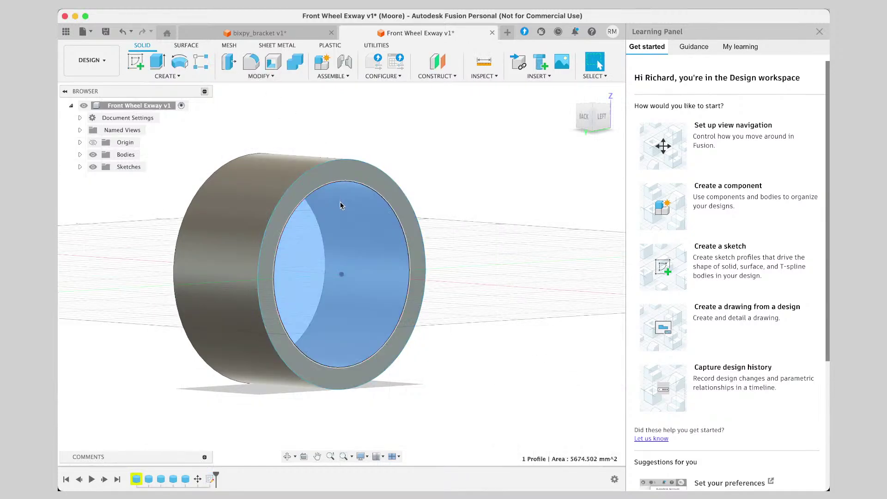
pyautogui.click(259, 76)
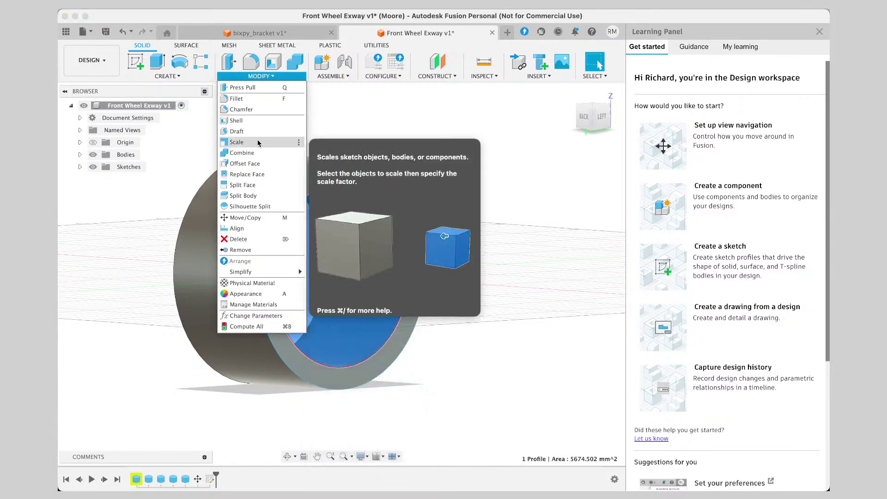
pyautogui.rightClick(362, 284)
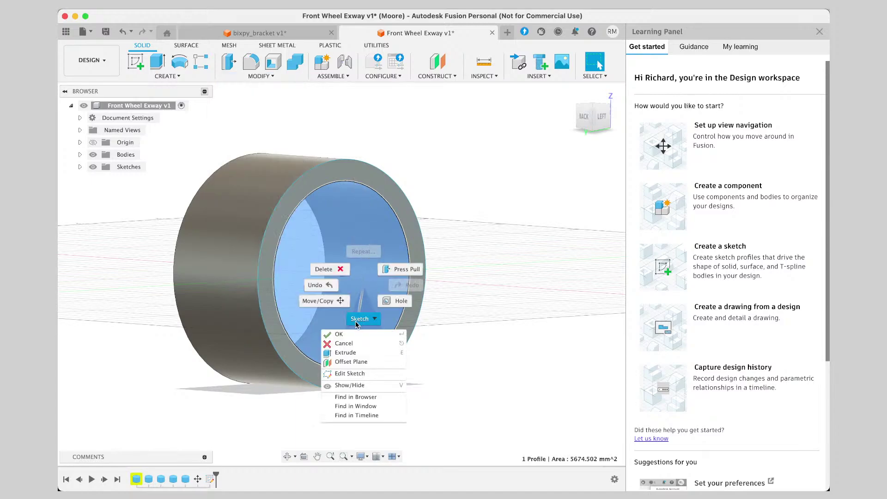
pyautogui.click(346, 353)
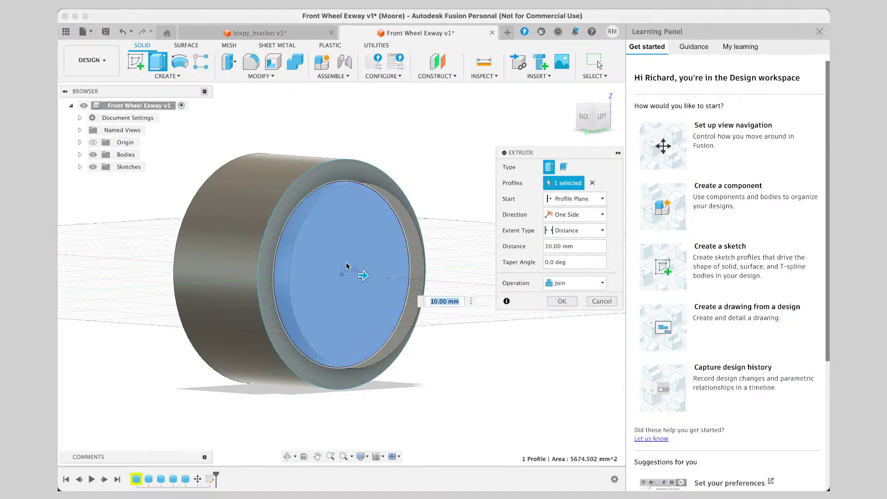
pyautogui.moveTo(364, 277)
pyautogui.mouseDown()
pyautogui.moveTo(379, 278)
pyautogui.moveTo(367, 277)
pyautogui.mouseUp()
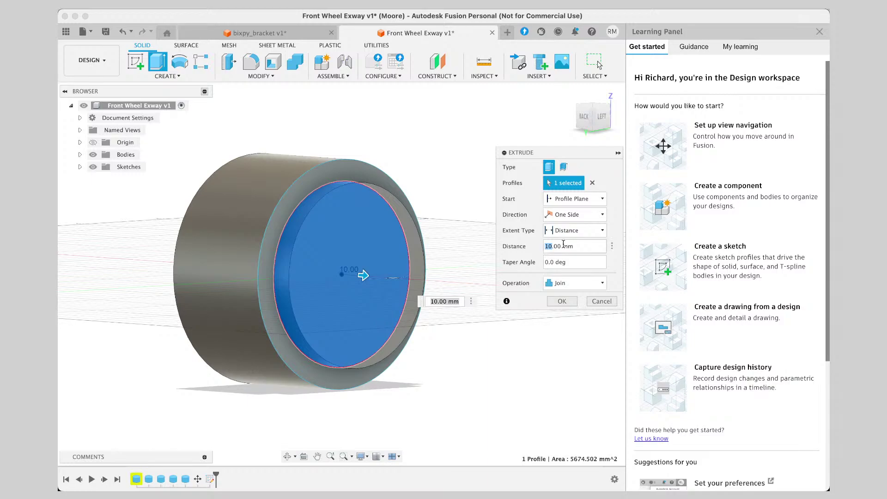
pyautogui.click(560, 301)
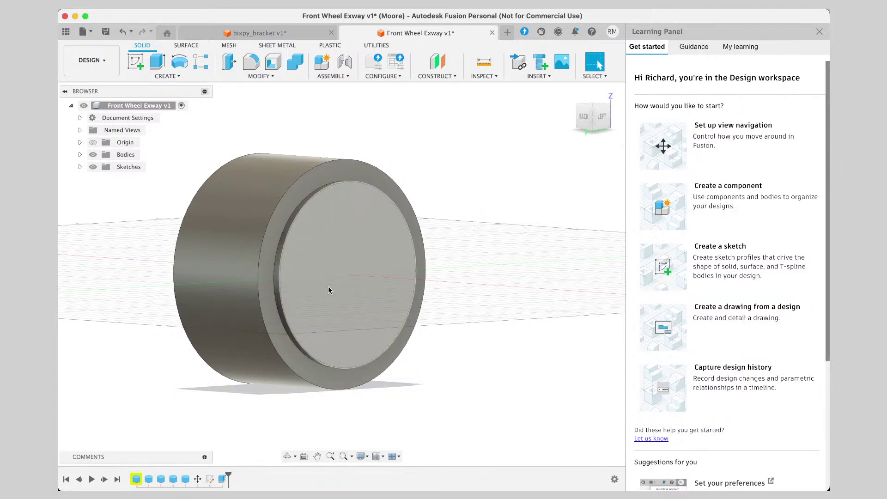
# Extrude the ring-shaped end face outward 4 mm with the Join operation, flush with the raised disc.
pyautogui.click(268, 275)
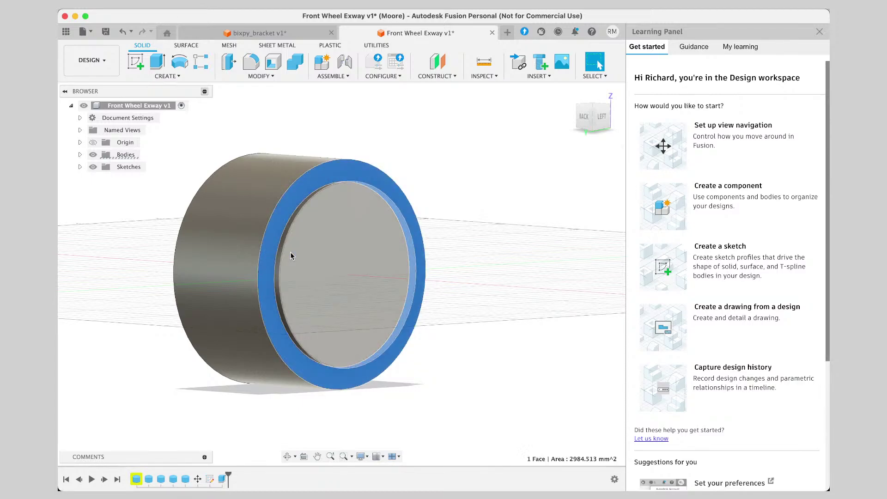
pyautogui.click(321, 245)
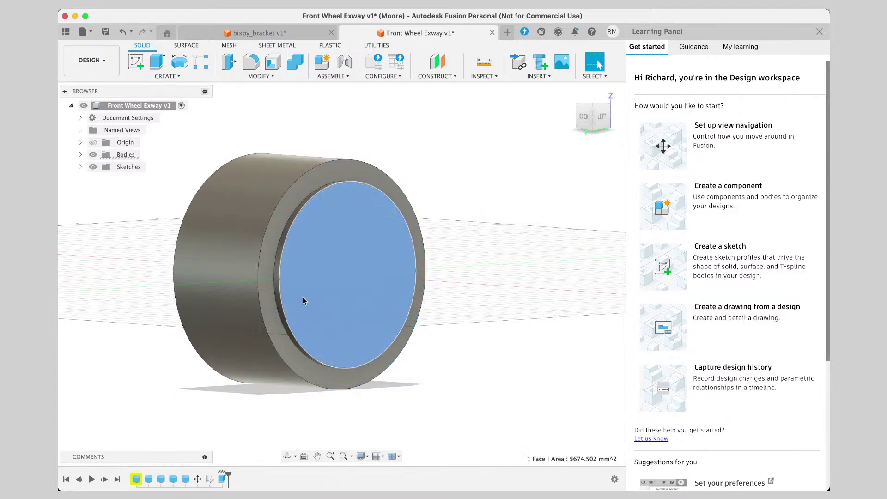
pyautogui.click(269, 309)
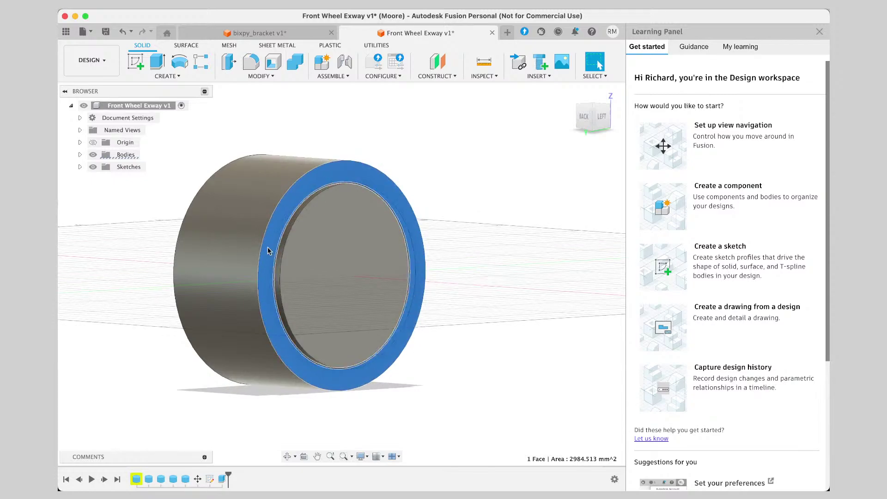
pyautogui.rightClick(277, 233)
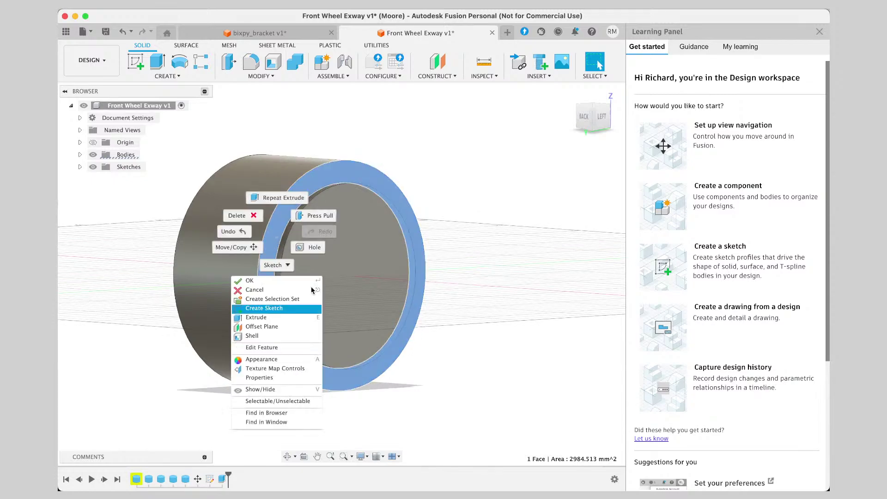
pyautogui.click(270, 318)
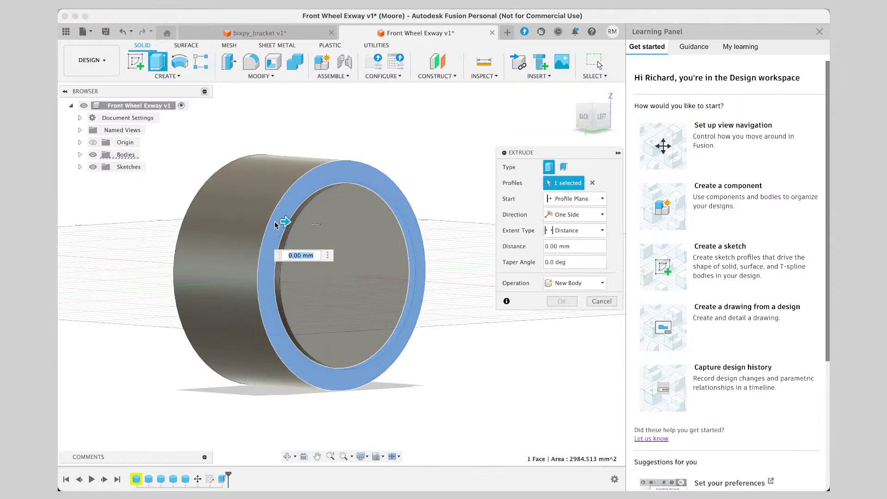
pyautogui.click(292, 260)
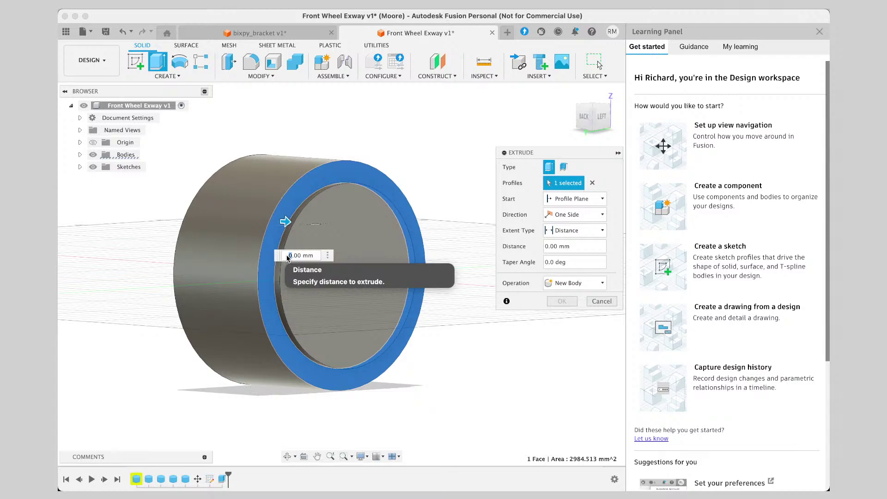
pyautogui.press('Return')
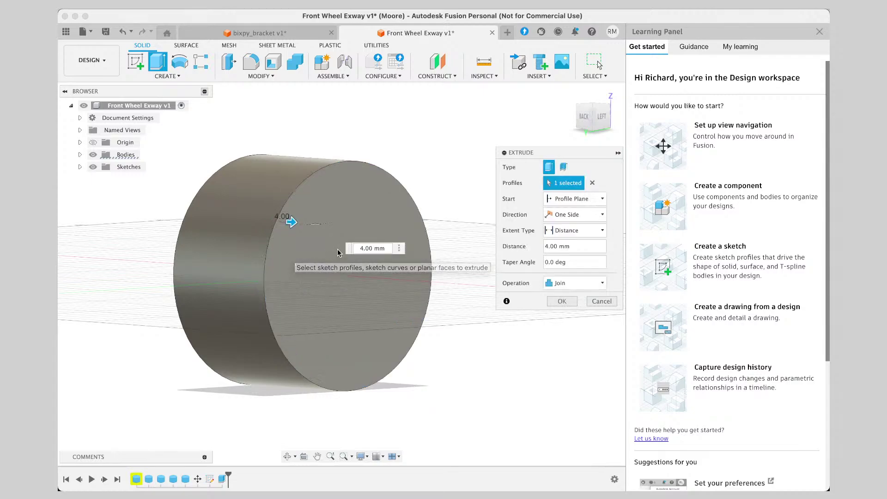
pyautogui.press('Return')
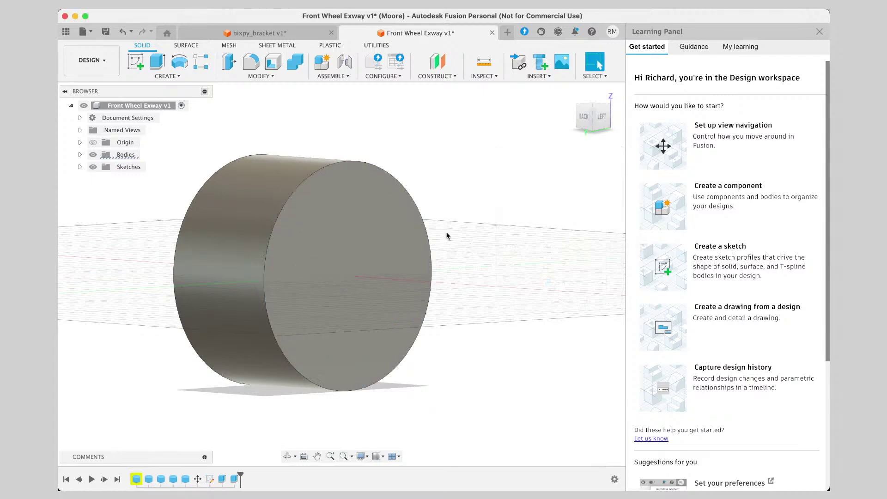
pyautogui.moveTo(582, 115)
pyautogui.mouseDown()
pyautogui.moveTo(641, 122)
pyautogui.moveTo(686, 110)
pyautogui.moveTo(694, 119)
pyautogui.moveTo(547, 114)
pyautogui.mouseUp()
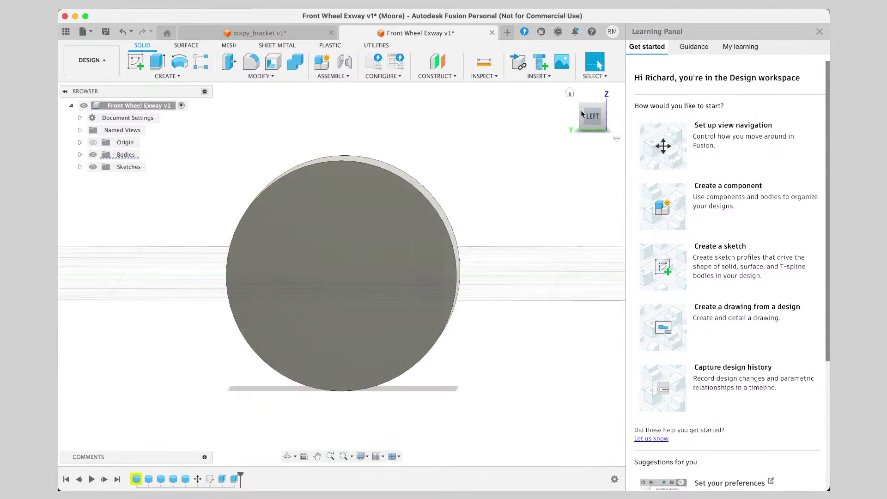
# Add a 75 mm diameter, 10 mm high cylinder centred on the wheel's closed end face with the Join operation.
pyautogui.click(593, 116)
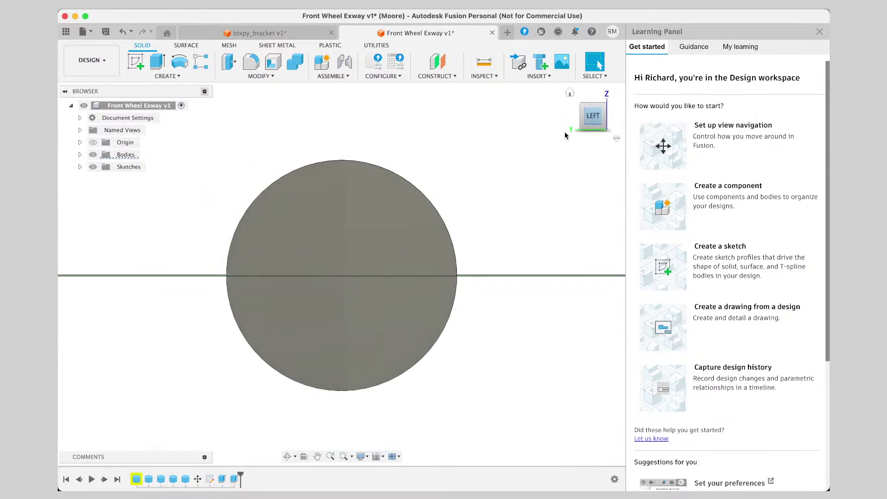
pyautogui.click(179, 76)
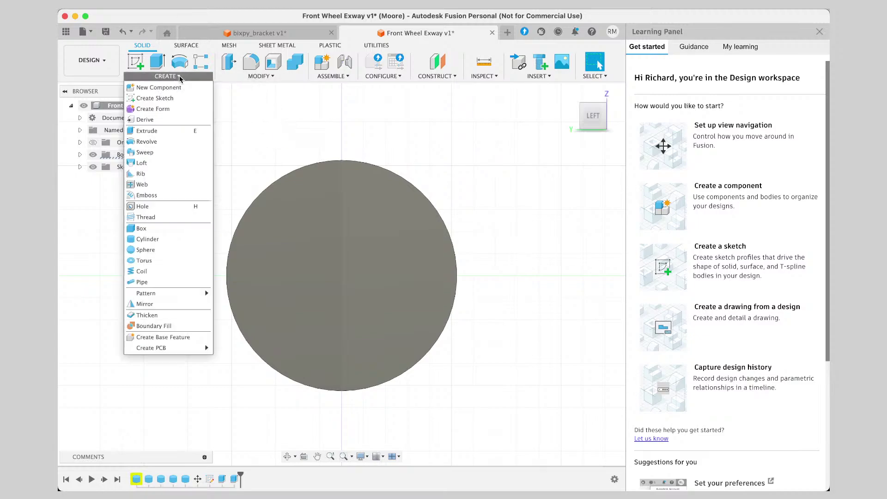
pyautogui.click(163, 239)
pyautogui.press('Escape')
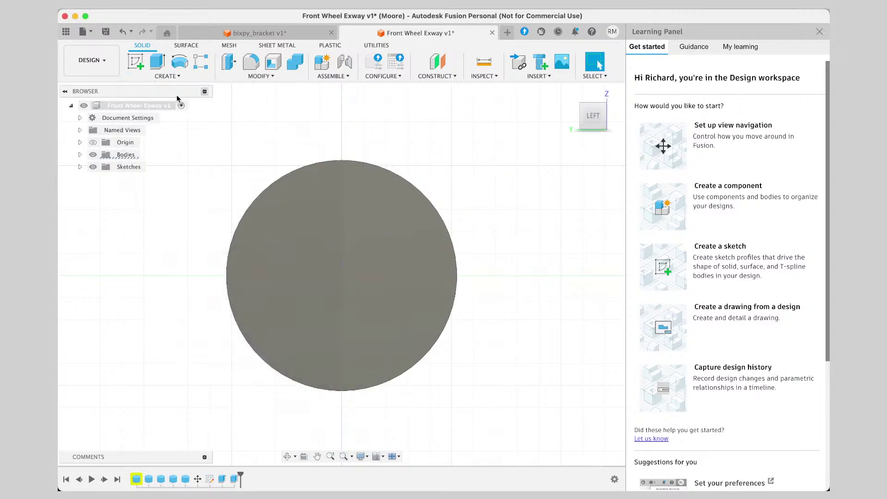
pyautogui.click(341, 224)
pyautogui.click(167, 76)
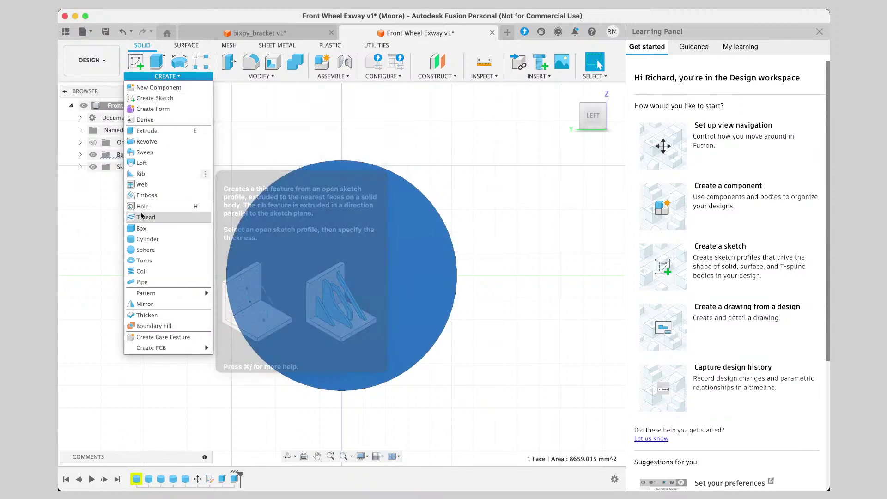
pyautogui.click(159, 239)
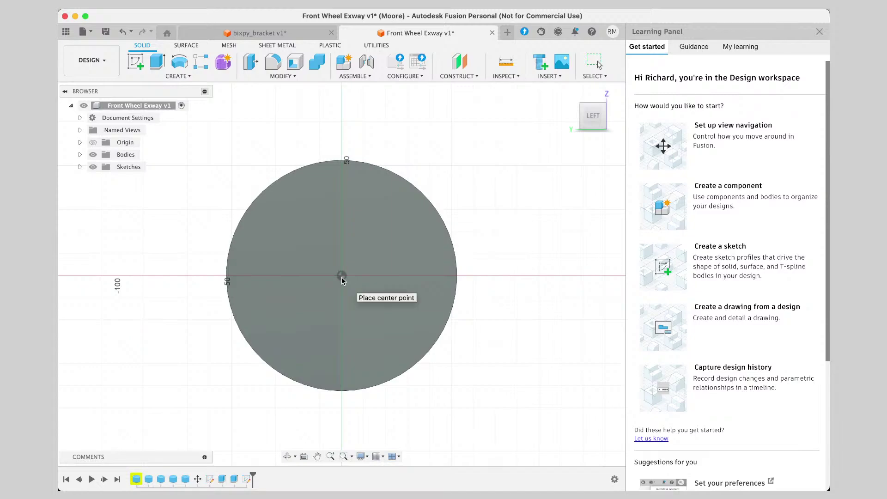
pyautogui.click(283, 221)
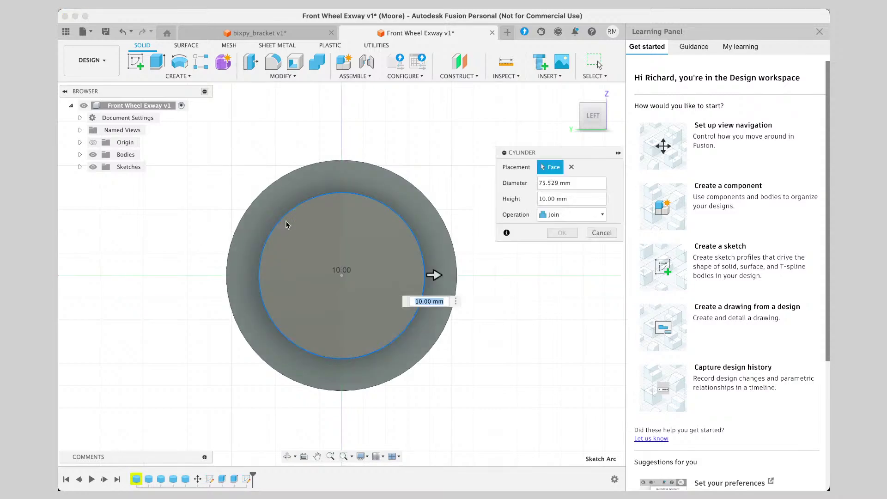
pyautogui.click(559, 184)
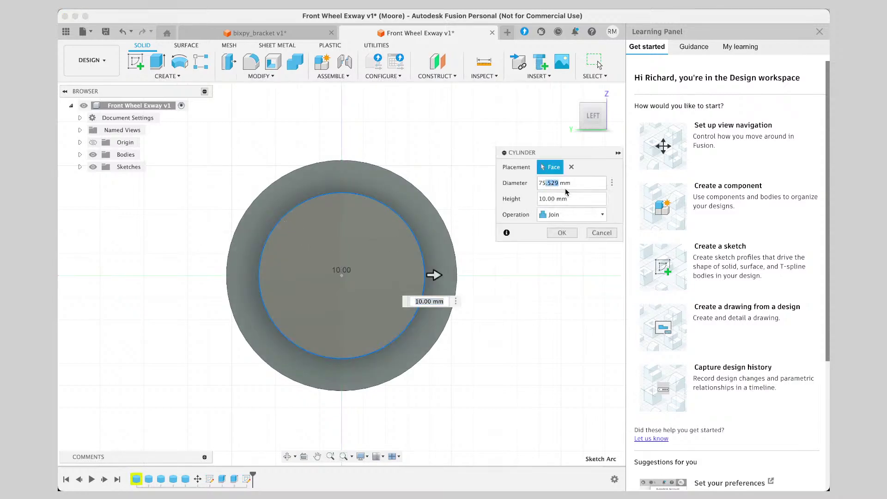
pyautogui.click(562, 233)
# Extrude the raised disc's flat face -70 mm through the wheel with the Cut operation.
pyautogui.moveTo(601, 123); pyautogui.dragTo(596, 83)
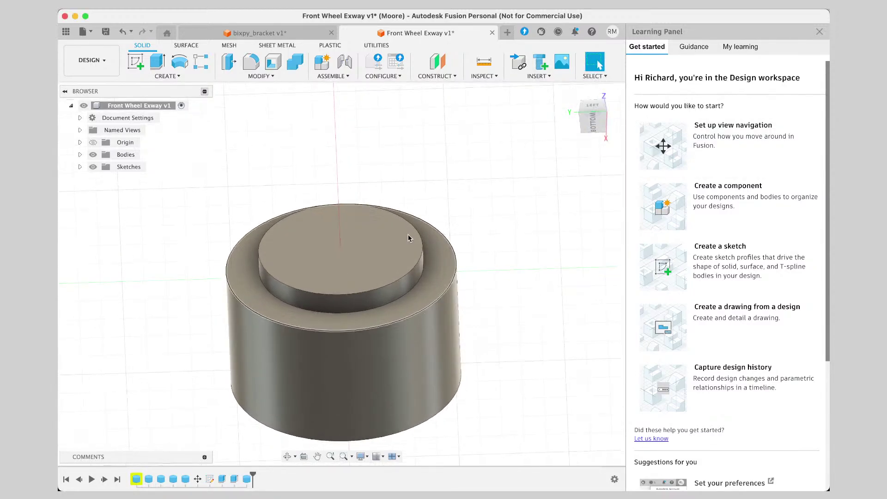
pyautogui.click(370, 221)
pyautogui.rightClick(353, 247)
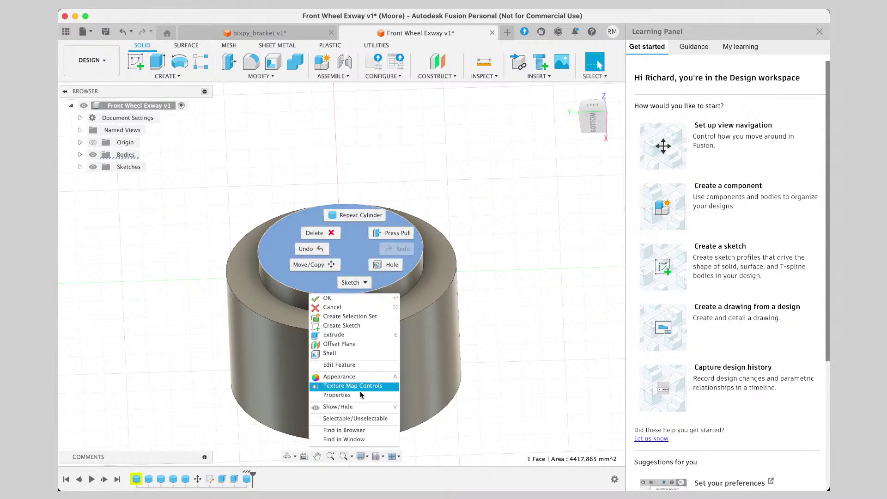
pyautogui.click(356, 338)
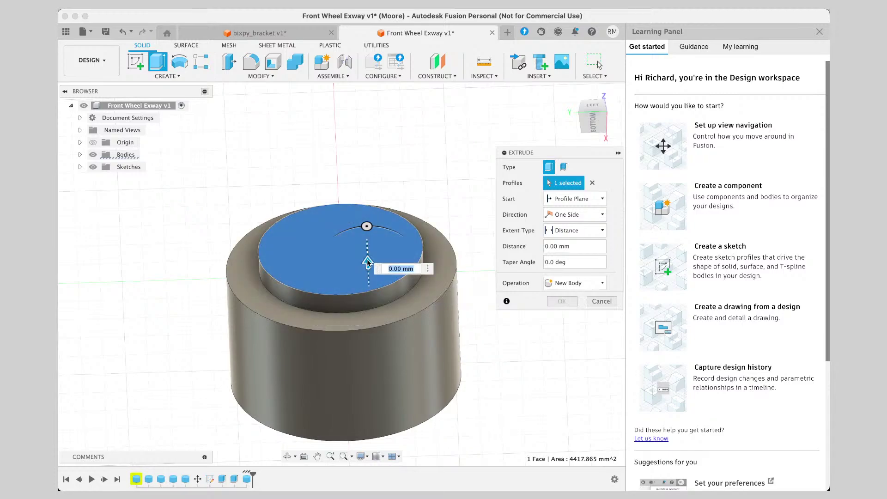
pyautogui.moveTo(367, 260); pyautogui.dragTo(385, 390)
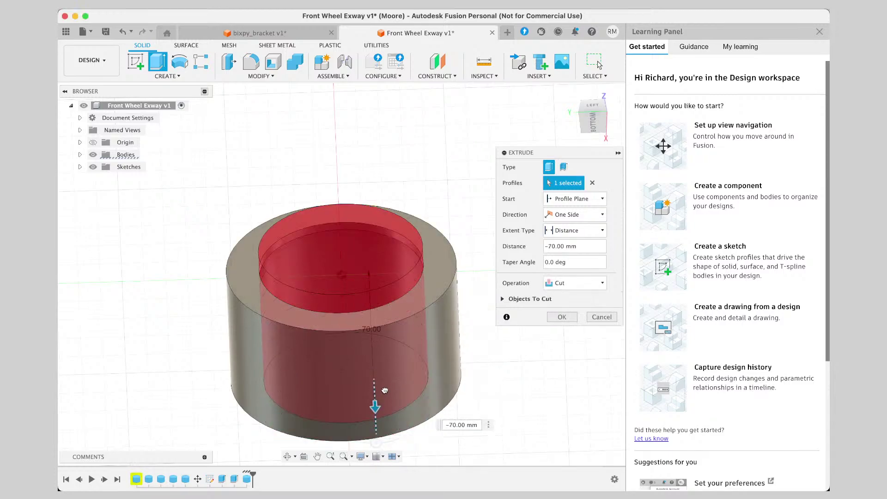
pyautogui.click(552, 317)
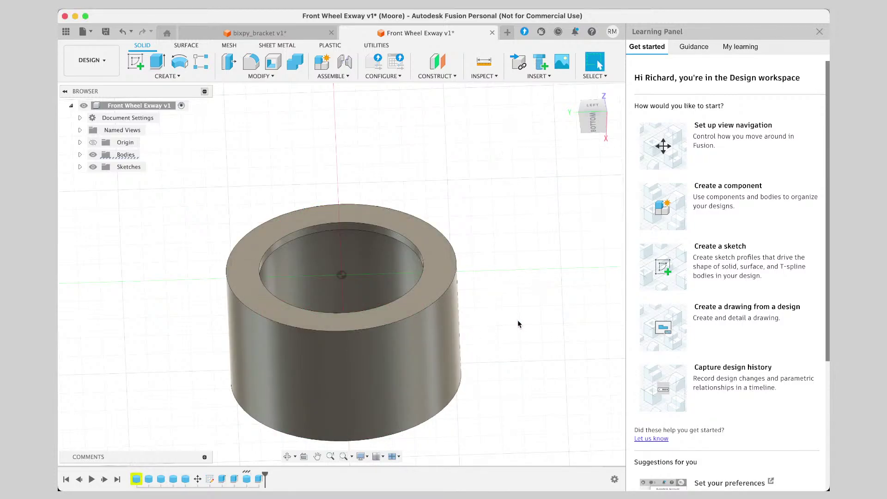
# Fillet the outer circular edge of the wheel's lipped end face with a constant 10 mm radius.
pyautogui.moveTo(589, 109); pyautogui.dragTo(501, 98)
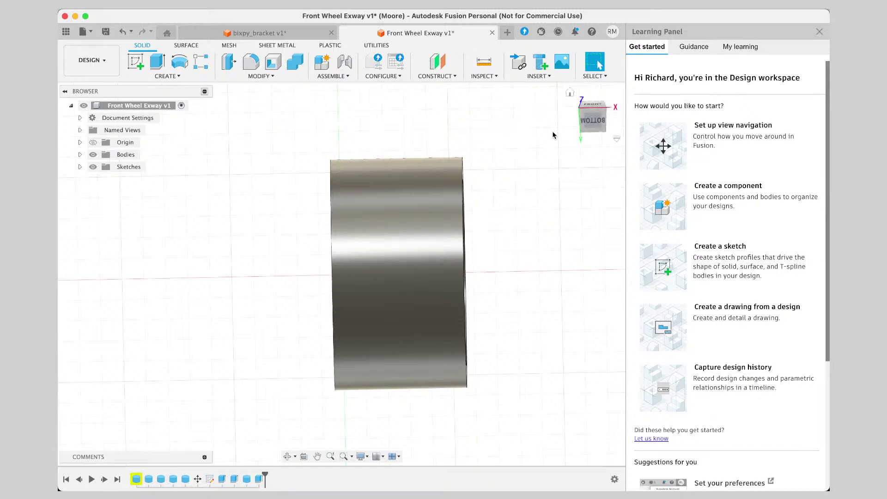
pyautogui.click(287, 457)
pyautogui.moveTo(361, 348); pyautogui.dragTo(423, 303)
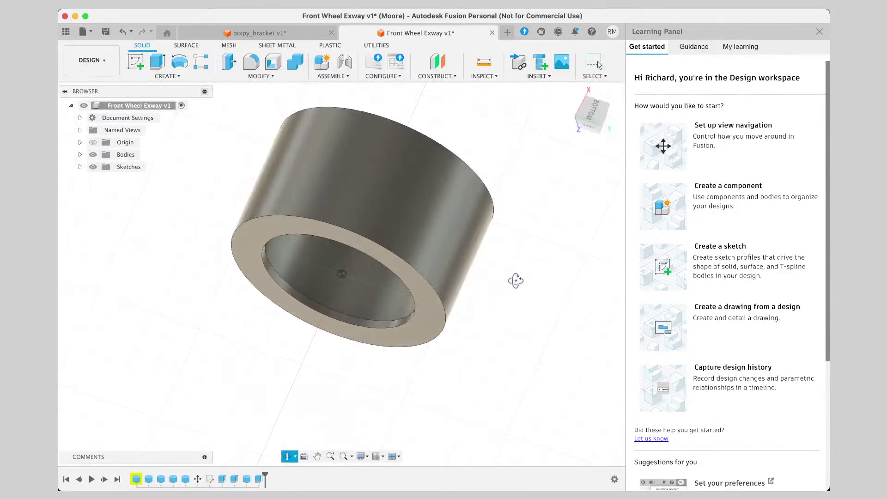
pyautogui.moveTo(585, 114); pyautogui.dragTo(560, 105)
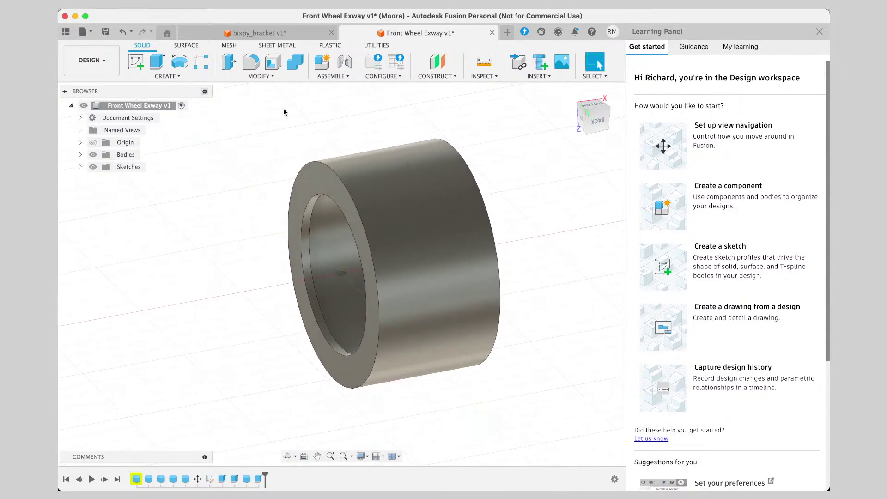
pyautogui.click(250, 61)
pyautogui.click(332, 171)
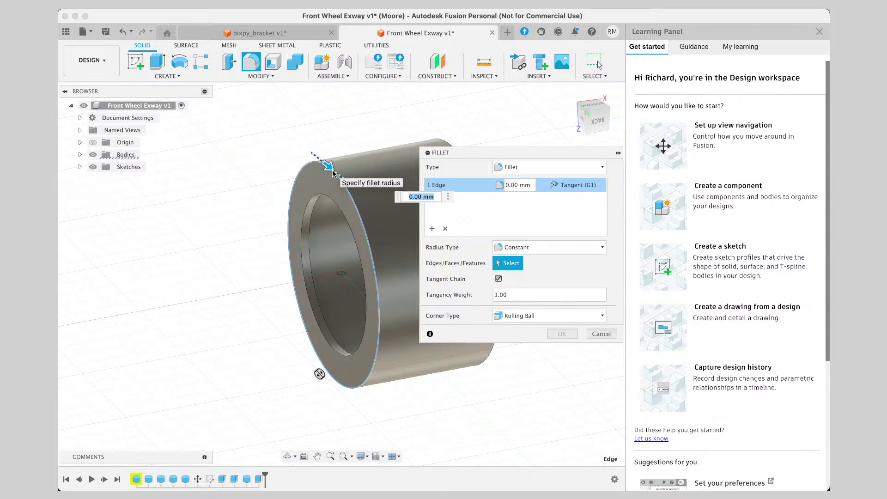
pyautogui.write('10')
pyautogui.moveTo(338, 173); pyautogui.dragTo(338, 173)
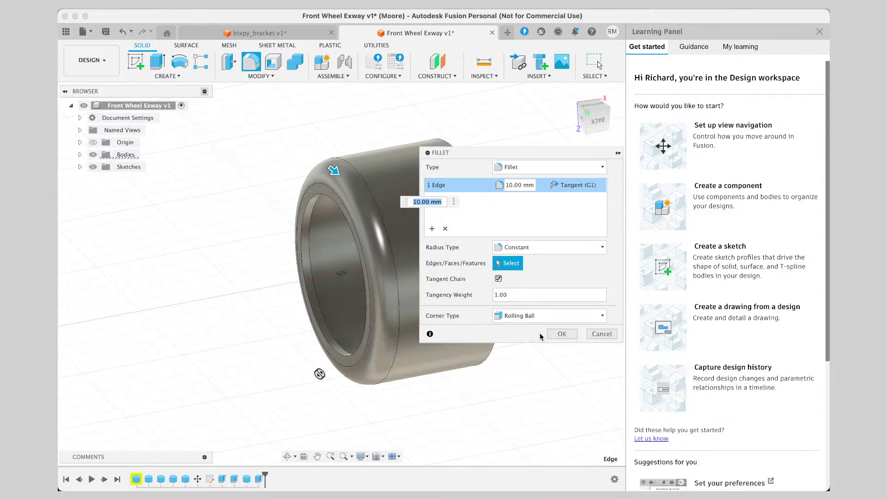
pyautogui.click(561, 334)
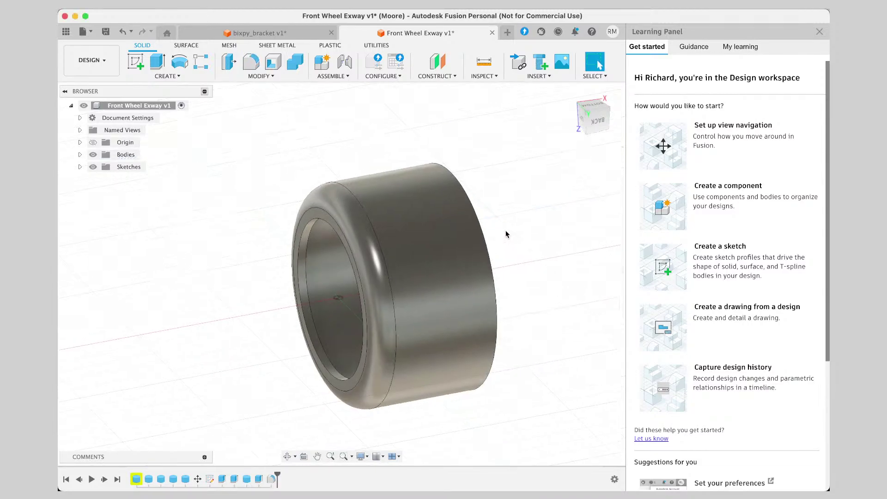
# Open the outer edge's fillet feature to check its settings and close it without changes.
pyautogui.moveTo(596, 127); pyautogui.dragTo(356, 206)
pyautogui.click(336, 227)
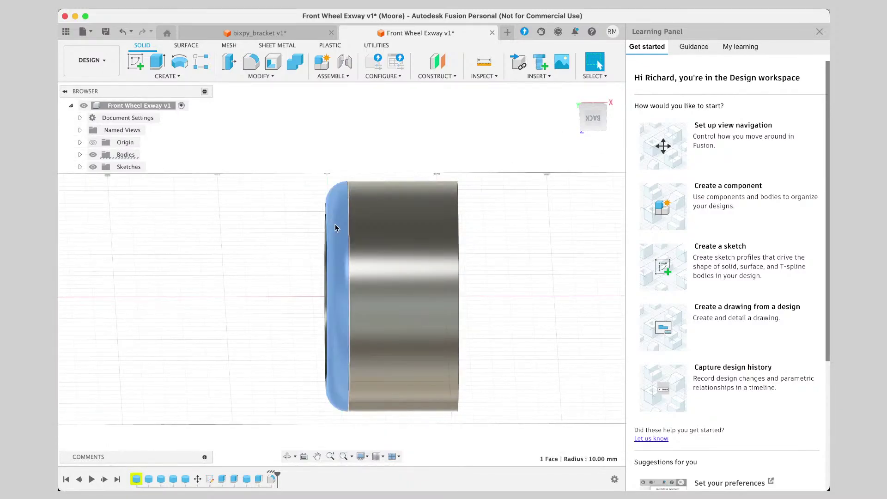
pyautogui.rightClick(338, 295)
pyautogui.click(346, 385)
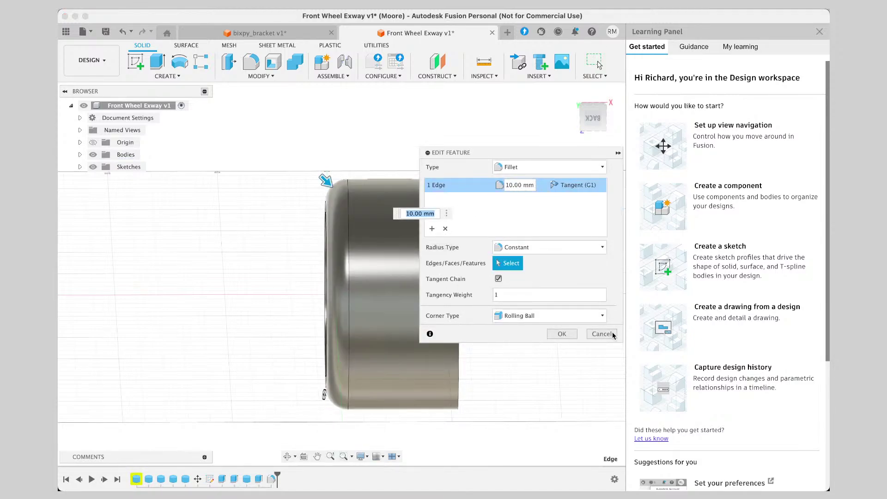
pyautogui.press('Return')
# Open the CylinderPrimitive9 feature behind the wheel's outer surface to check its dimensions, and cancel the edit.
pyautogui.click(435, 284)
pyautogui.rightClick(434, 285)
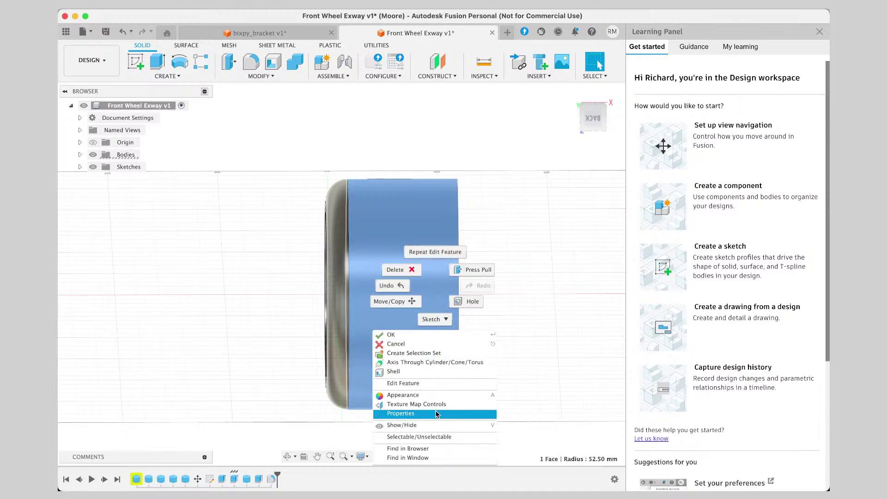
pyautogui.click(414, 383)
pyautogui.click(455, 363)
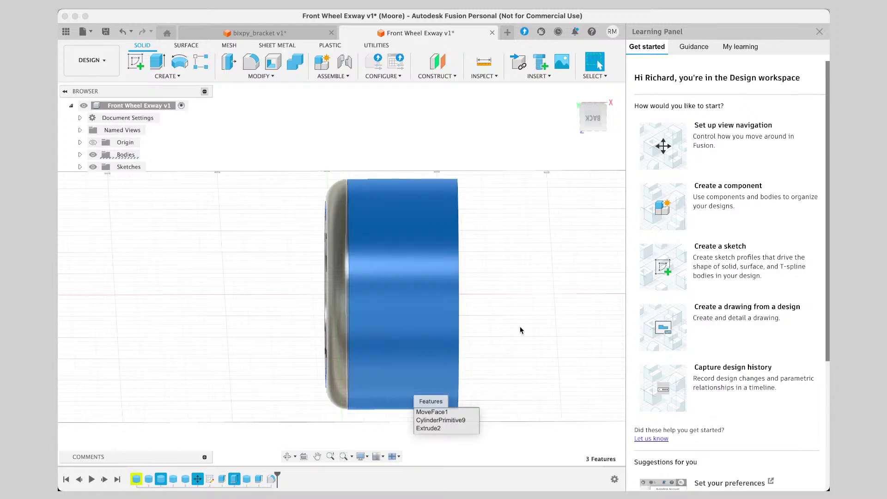
pyautogui.click(435, 421)
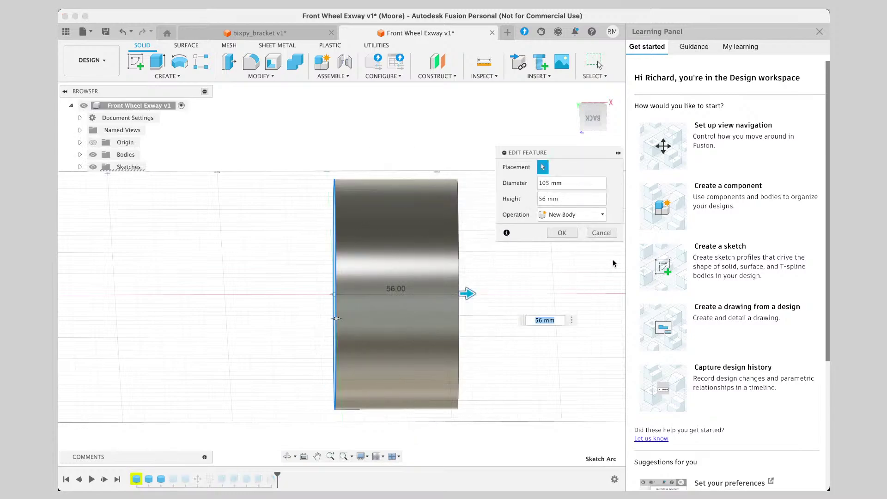
pyautogui.click(602, 233)
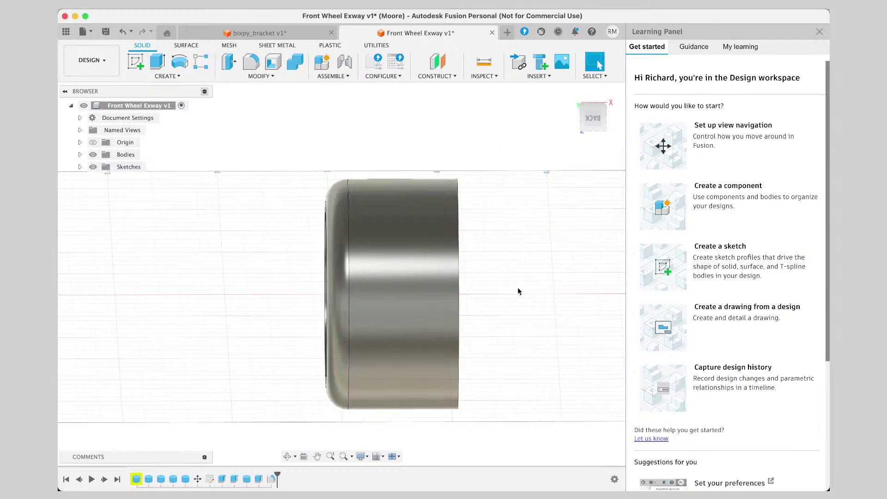
# Examine the wheel's open end and inner lip, review the list of undoable operations, and close it.
pyautogui.click(577, 124)
pyautogui.moveTo(342, 274)
pyautogui.keyDown('shift'); pyautogui.mouseDown(button='middle')
pyautogui.moveTo(259, 263)
pyautogui.moveTo(360, 372)
pyautogui.mouseUp(button='middle'); pyautogui.keyUp('shift')
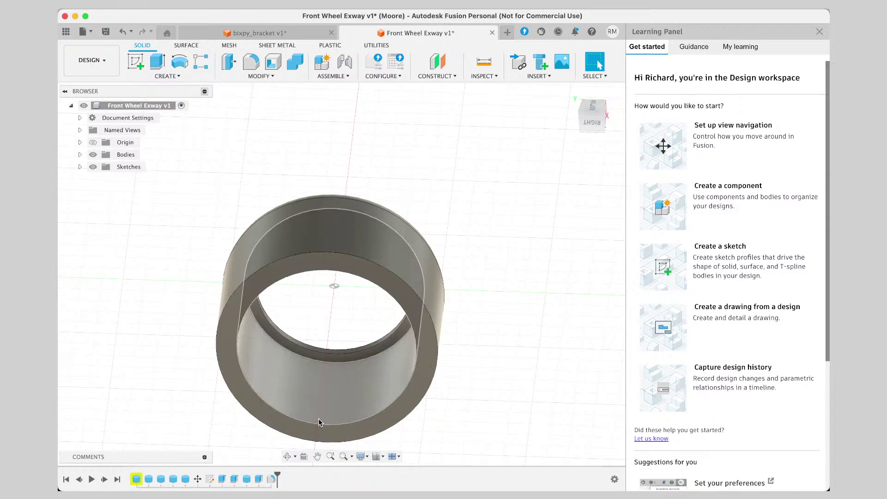
pyautogui.hscroll(-2, 324, 416)
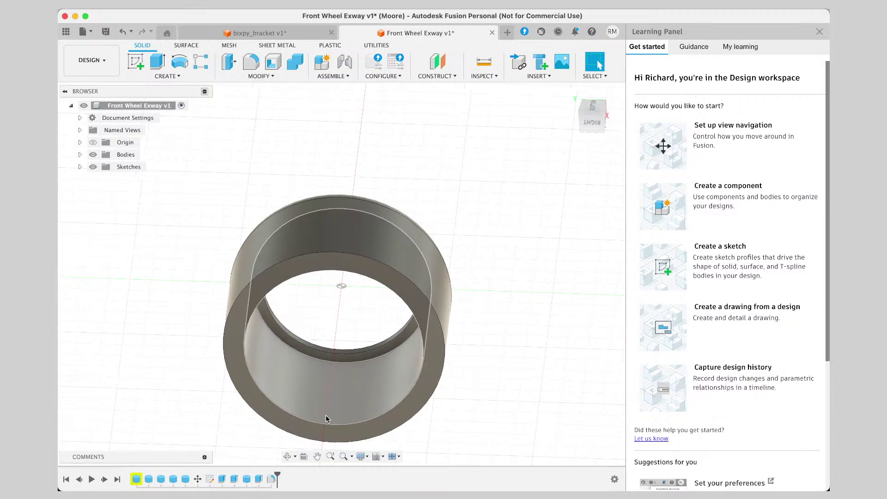
pyautogui.hscroll(2, 307, 378)
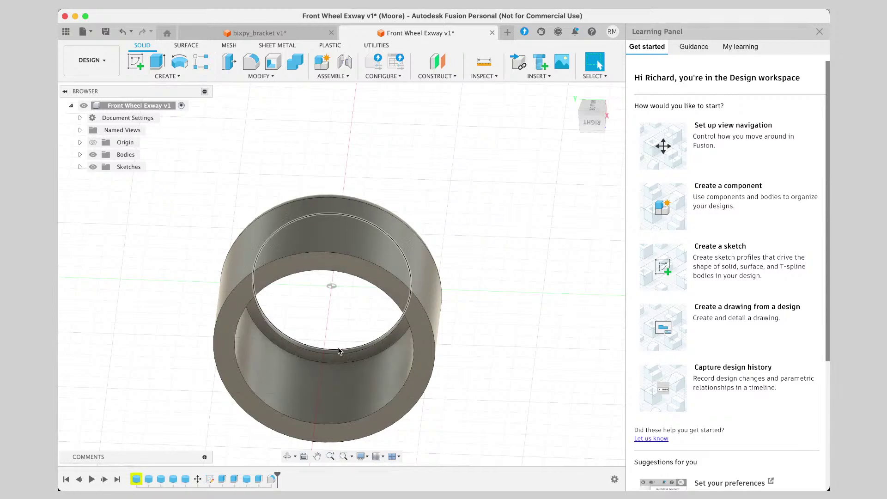
pyautogui.scroll(-1, 214, 101)
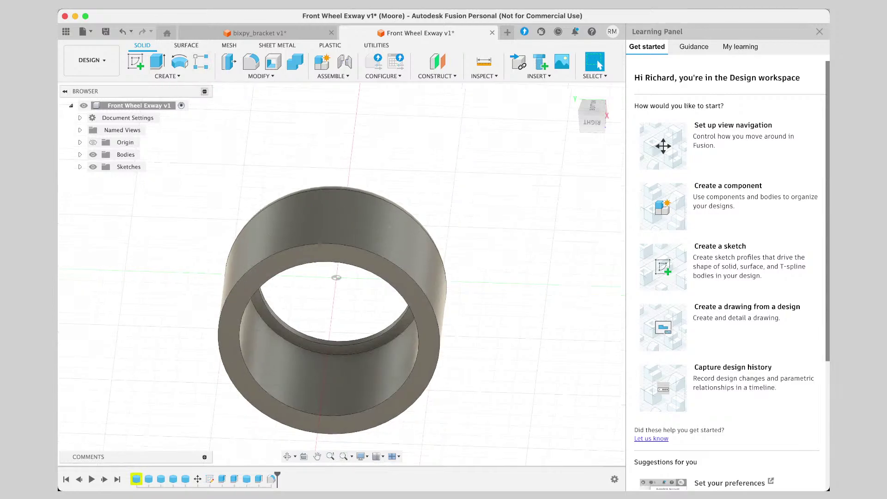
pyautogui.click(131, 32)
pyautogui.moveTo(174, 29)
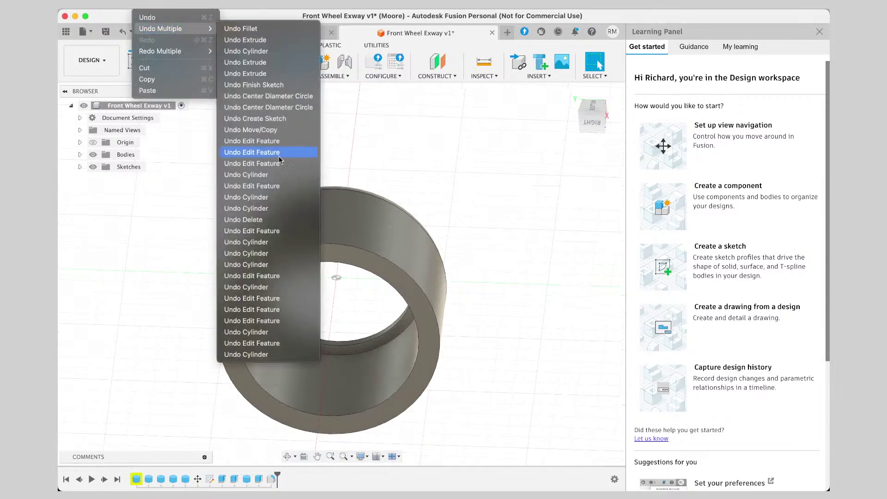
pyautogui.click(328, 355)
# Measure the bore's inner edge at the lip together with the bore's cylindrical face, and read through the results.
pyautogui.click(328, 354)
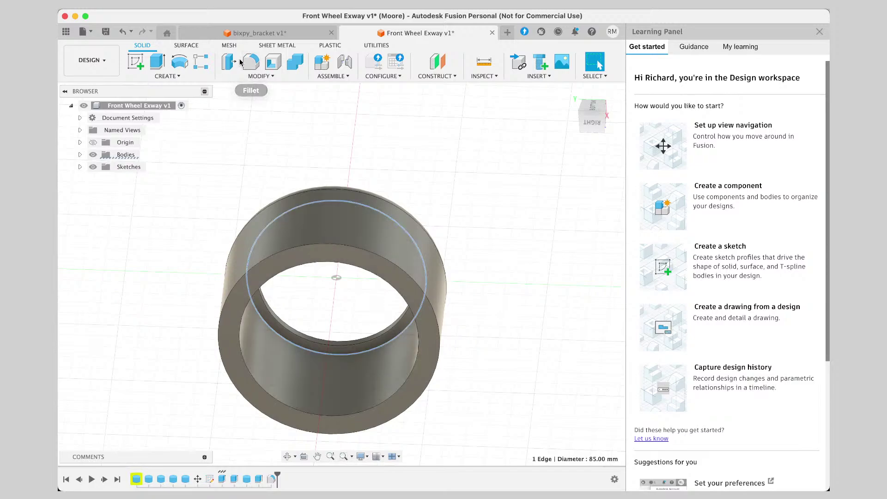
pyautogui.click(492, 77)
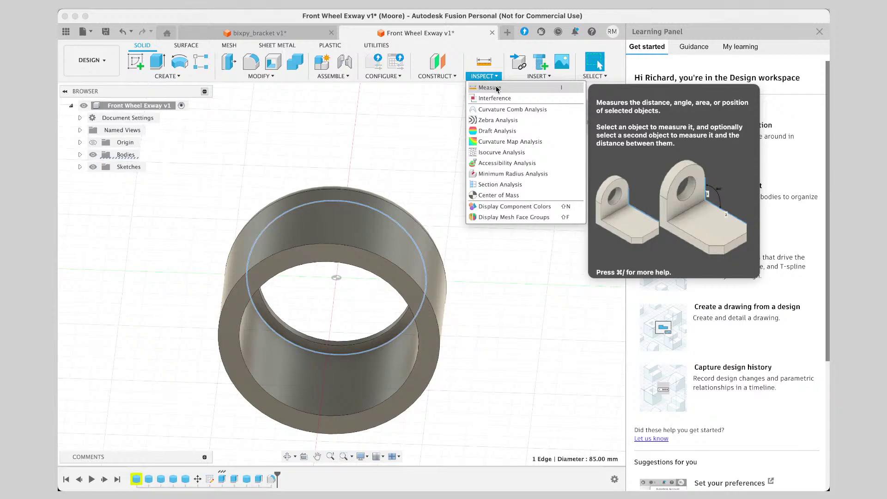
pyautogui.click(491, 87)
pyautogui.click(323, 355)
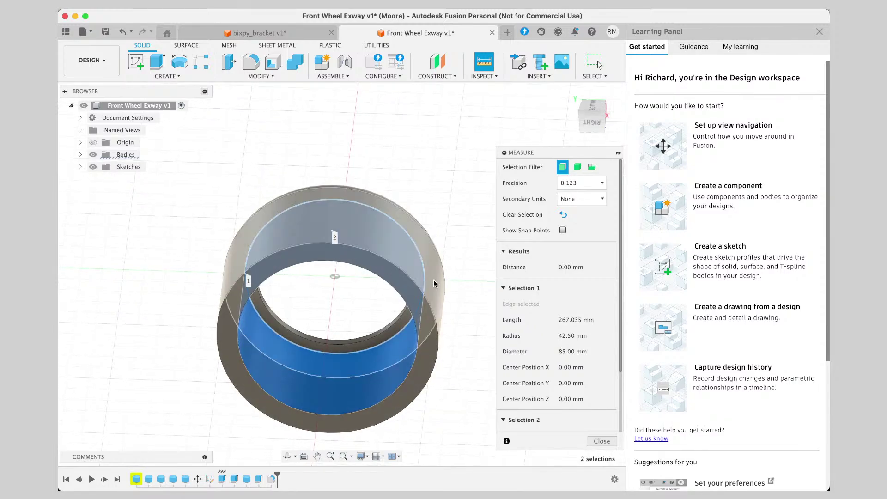
pyautogui.moveTo(591, 128)
pyautogui.mouseDown()
pyautogui.moveTo(569, 113)
pyautogui.moveTo(583, 114)
pyautogui.moveTo(573, 106)
pyautogui.moveTo(584, 116)
pyautogui.mouseUp()
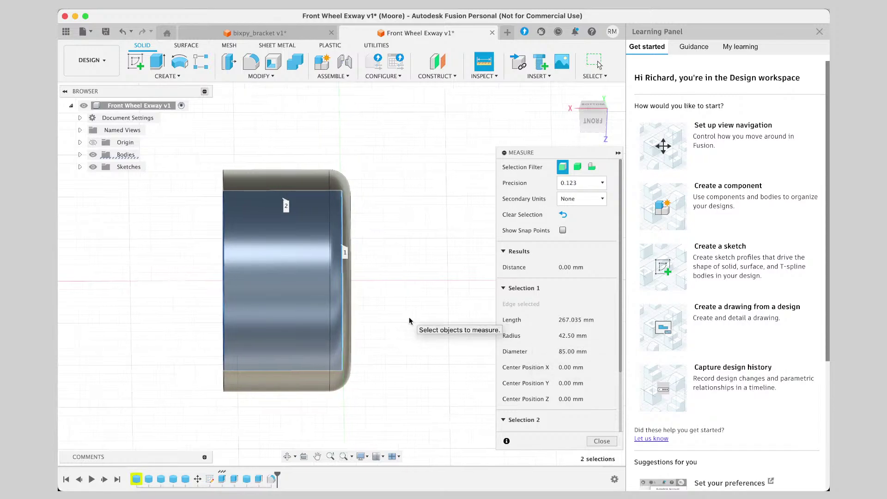
pyautogui.scroll(-1, 538, 211)
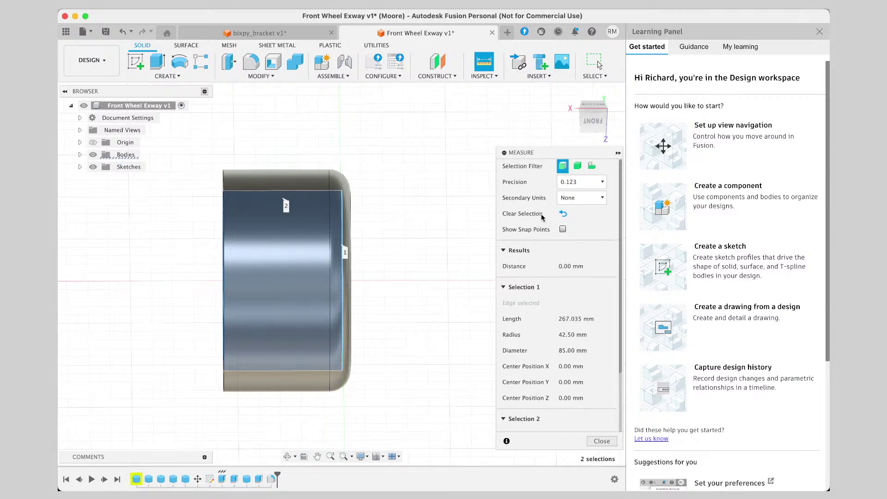
pyautogui.scroll(-5, 558, 308)
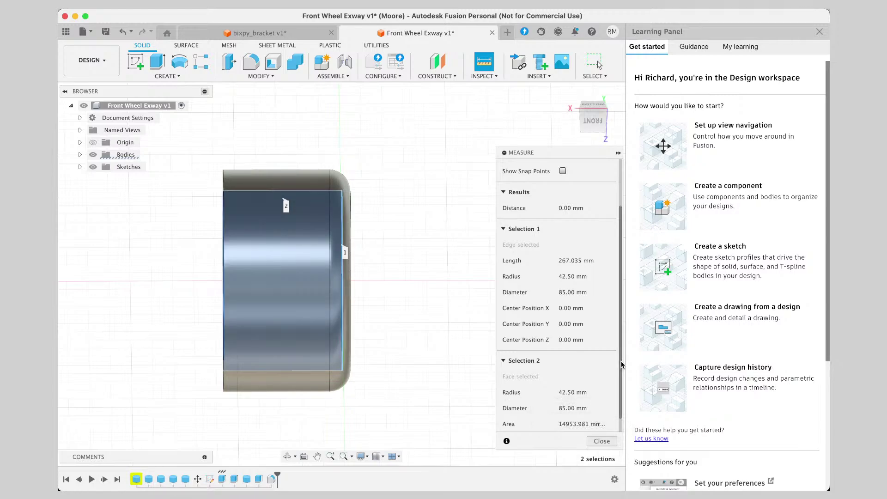
# Measure the distance between the bore's inner edge at the lip and its edge at the open end.
pyautogui.moveTo(622, 365); pyautogui.dragTo(620, 386)
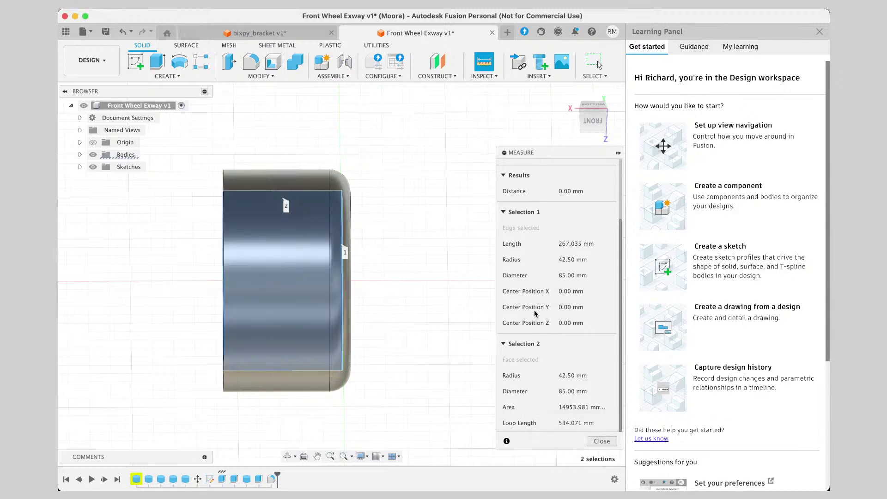
pyautogui.click(596, 127)
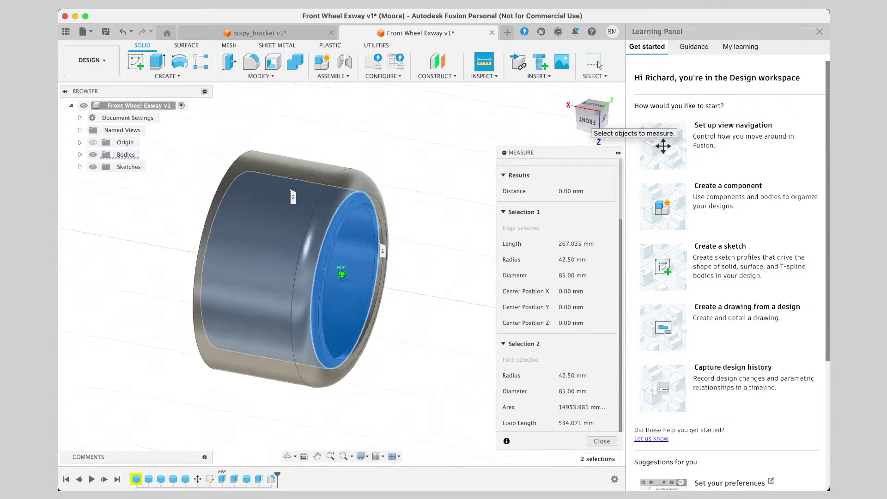
pyautogui.moveTo(593, 122); pyautogui.dragTo(612, 125)
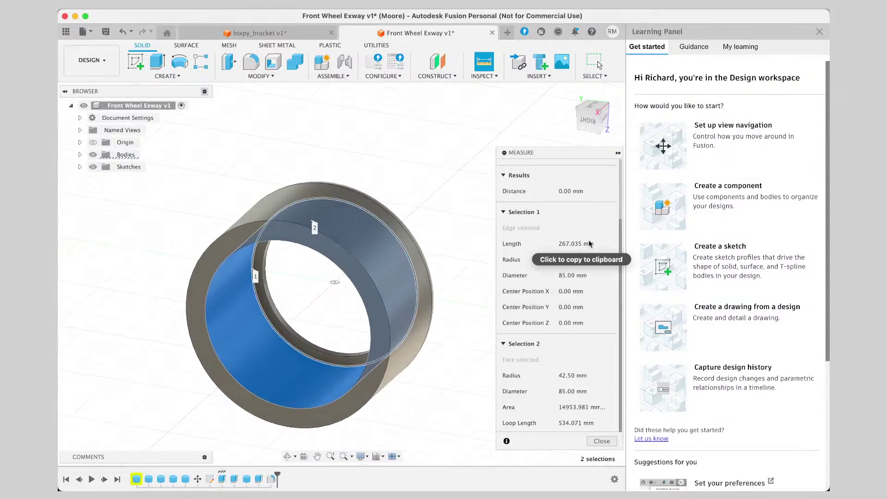
pyautogui.click(490, 79)
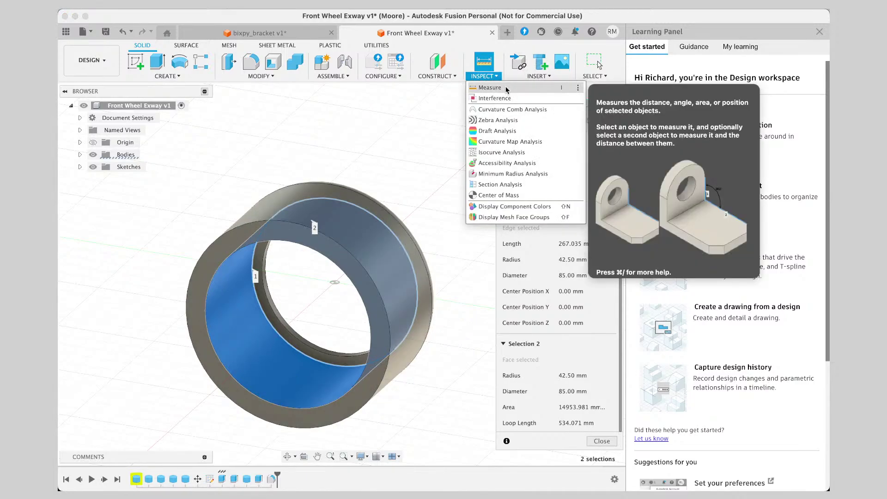
pyautogui.click(507, 88)
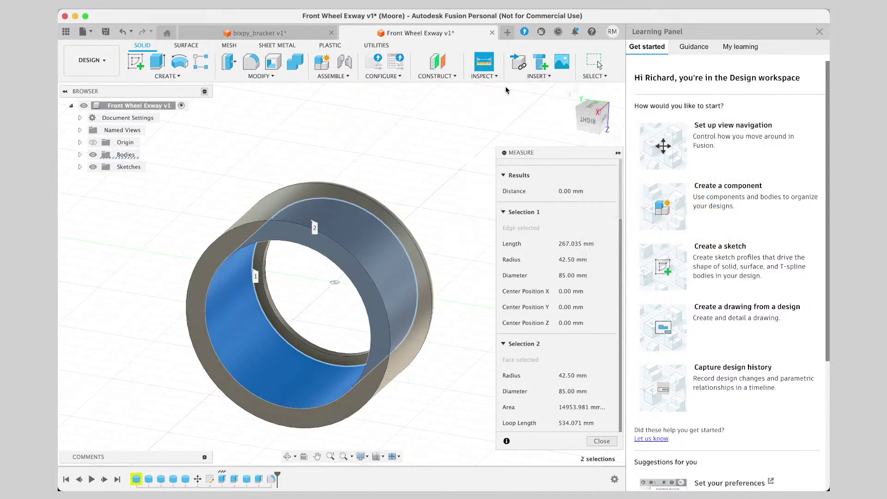
pyautogui.click(315, 360)
pyautogui.click(265, 400)
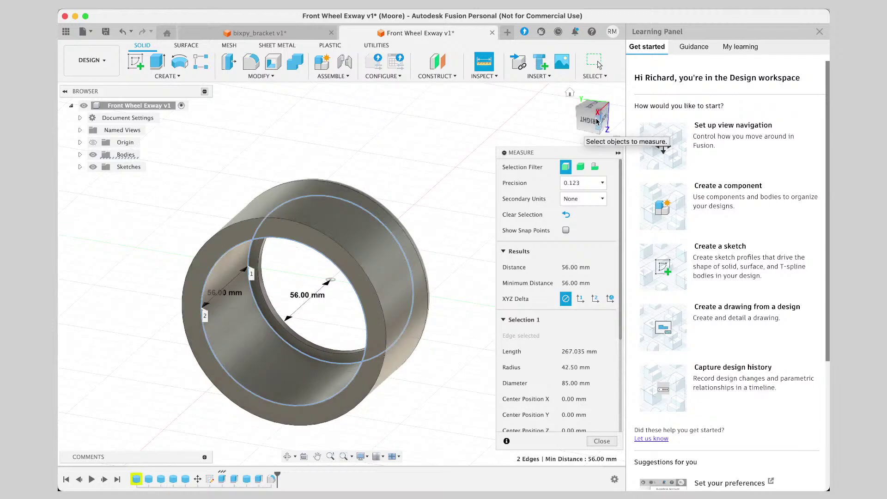
pyautogui.moveTo(595, 122)
pyautogui.mouseDown()
pyautogui.moveTo(541, 109)
pyautogui.moveTo(591, 115)
pyautogui.moveTo(595, 102)
pyautogui.moveTo(600, 124)
pyautogui.moveTo(605, 106)
pyautogui.moveTo(552, 113)
pyautogui.moveTo(566, 121)
pyautogui.moveTo(583, 112)
pyautogui.moveTo(609, 130)
pyautogui.moveTo(610, 122)
pyautogui.mouseUp()
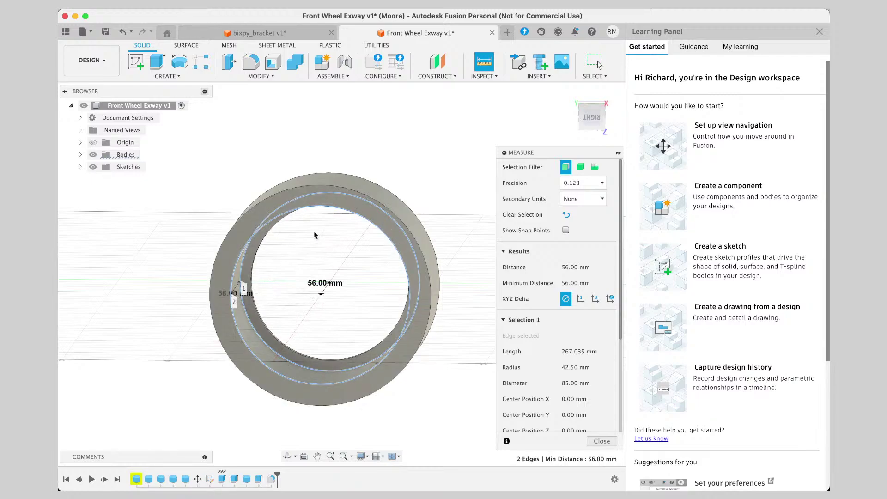
# Place a cylinder about 104 mm in diameter, centred on the wheel's axis and viewed square to its open end.
pyautogui.click(505, 153)
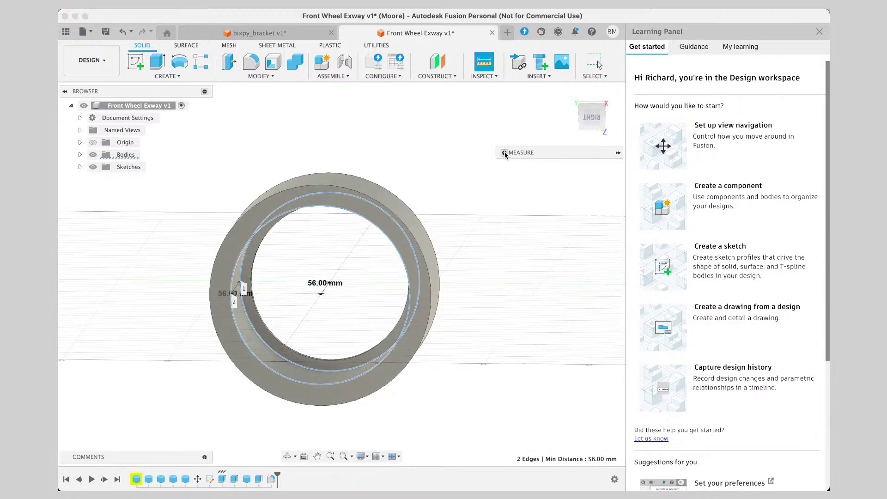
pyautogui.click(592, 117)
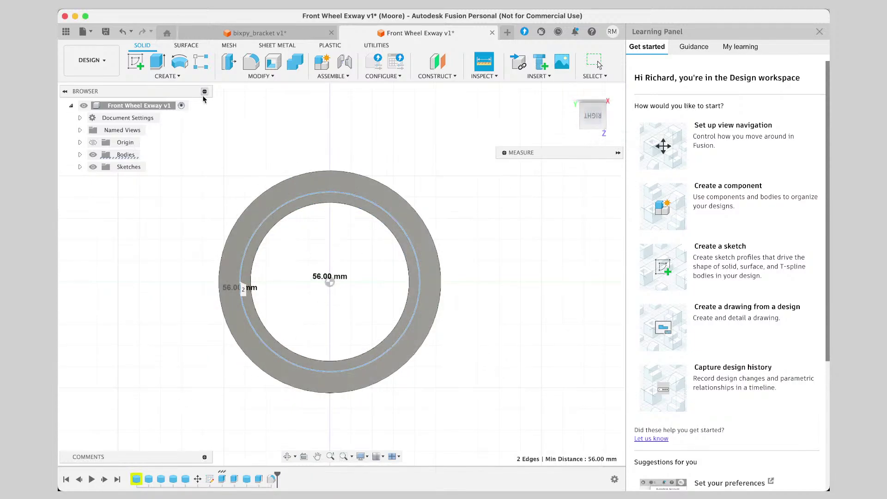
pyautogui.click(320, 189)
pyautogui.click(169, 77)
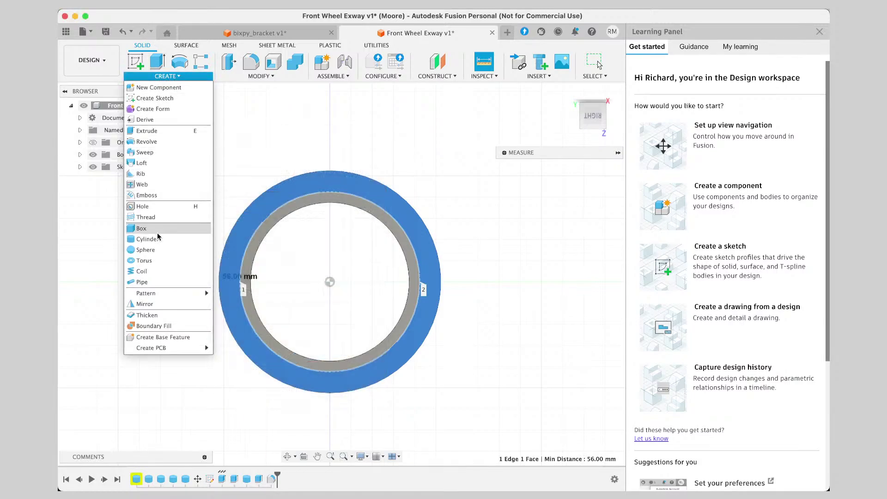
pyautogui.click(179, 241)
pyautogui.click(330, 283)
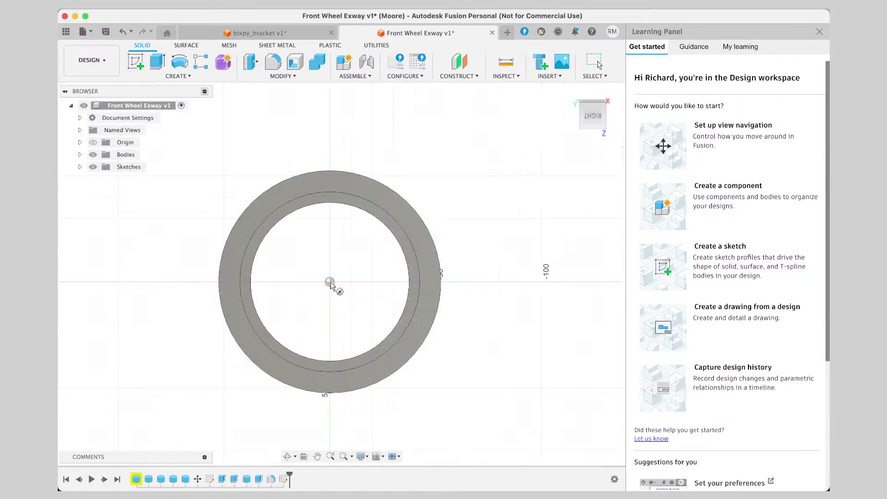
pyautogui.click(330, 282)
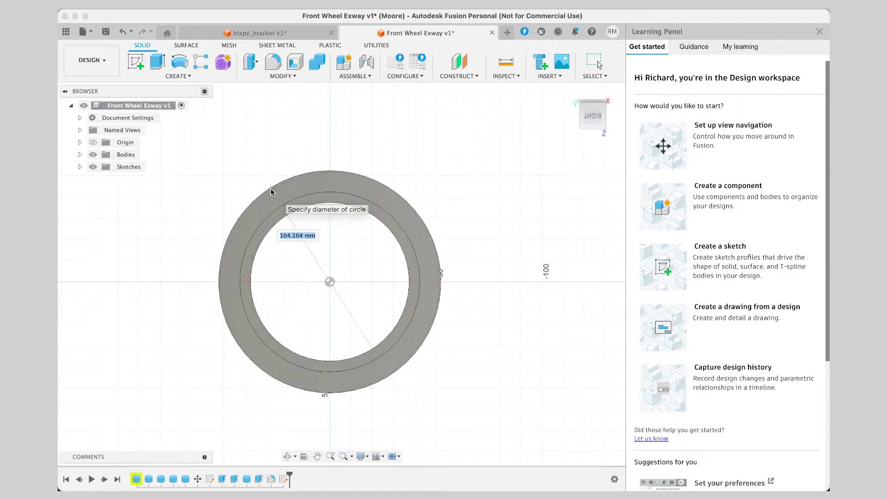
pyautogui.click(271, 191)
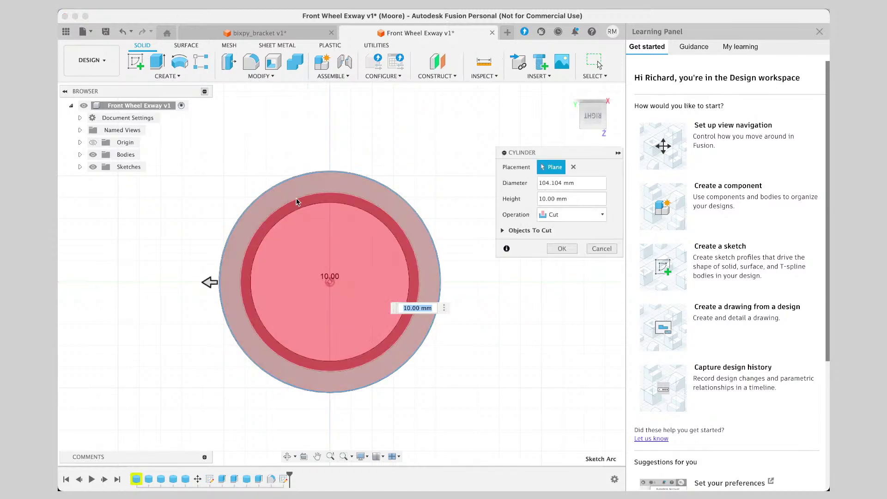
# Create the cylinder as a new body with a 105 mm diameter and −10 mm height, and undo it after checking its position.
pyautogui.click(561, 183)
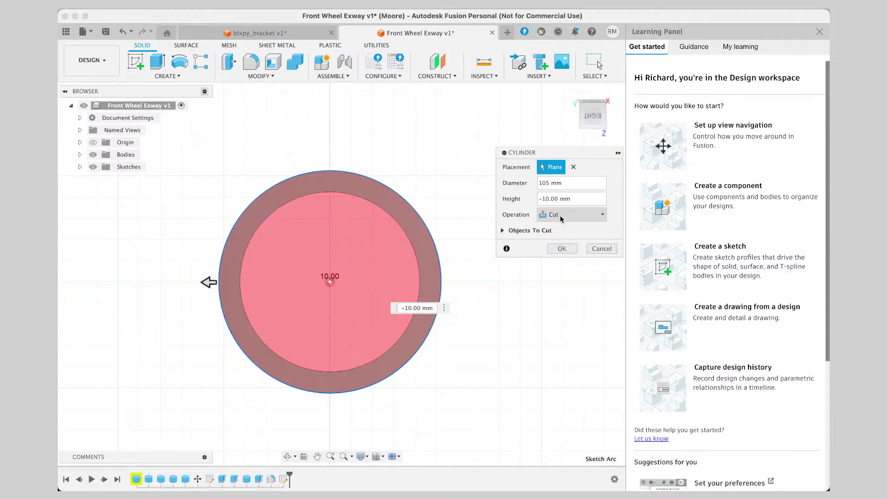
pyautogui.click(560, 215)
pyautogui.click(567, 257)
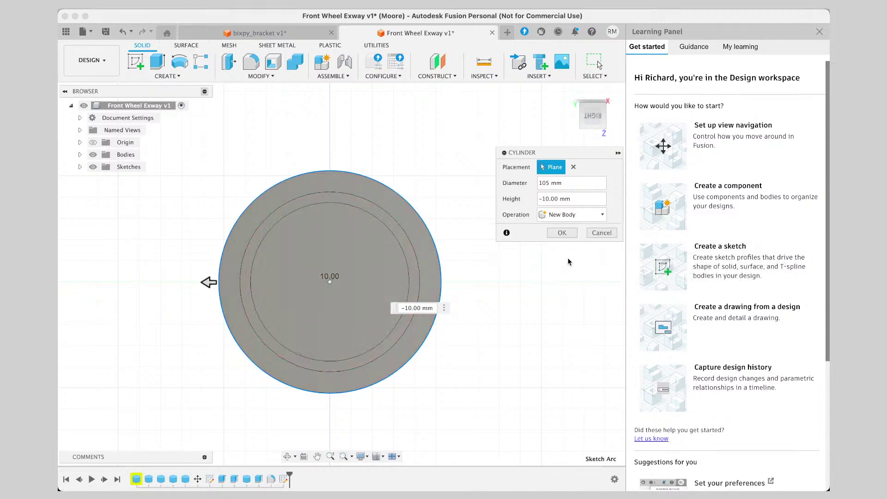
pyautogui.click(567, 234)
pyautogui.moveTo(588, 119)
pyautogui.mouseDown()
pyautogui.moveTo(488, 119)
pyautogui.moveTo(498, 119)
pyautogui.mouseUp()
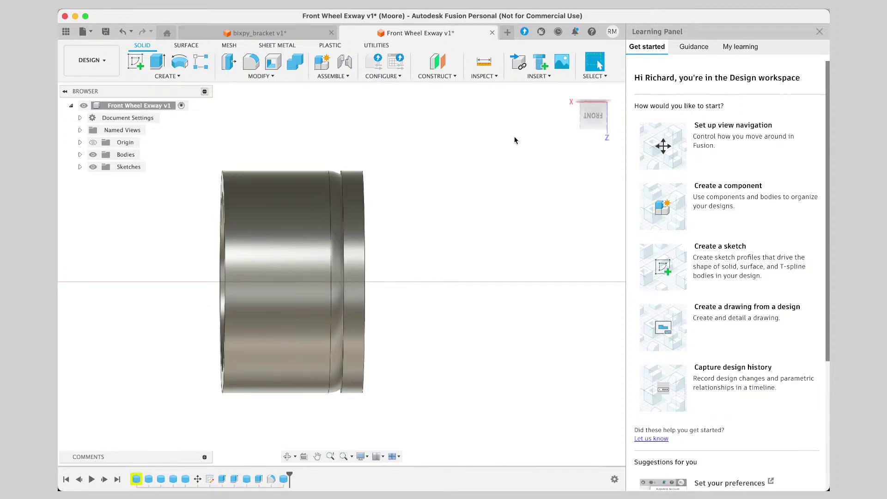
pyautogui.press('super+z')
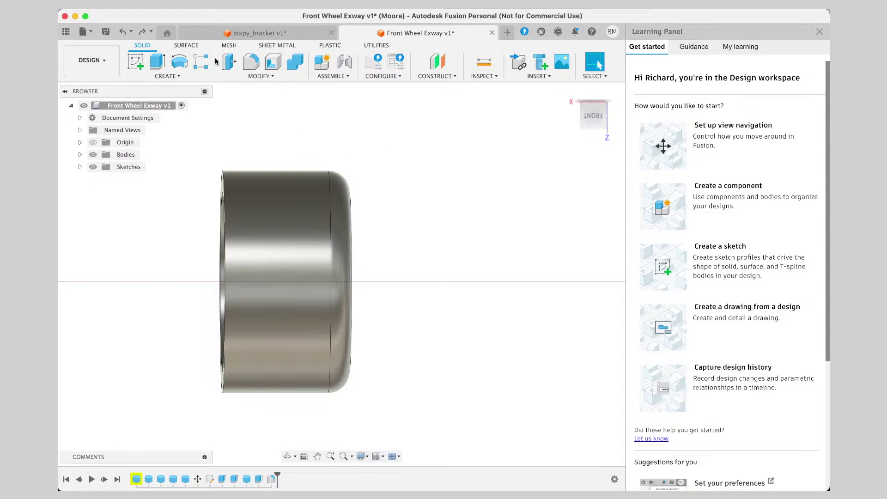
# Sketch a 105 mm circle centred on the axis on the wheel's open-end face, and finish the sketch.
pyautogui.click(166, 75)
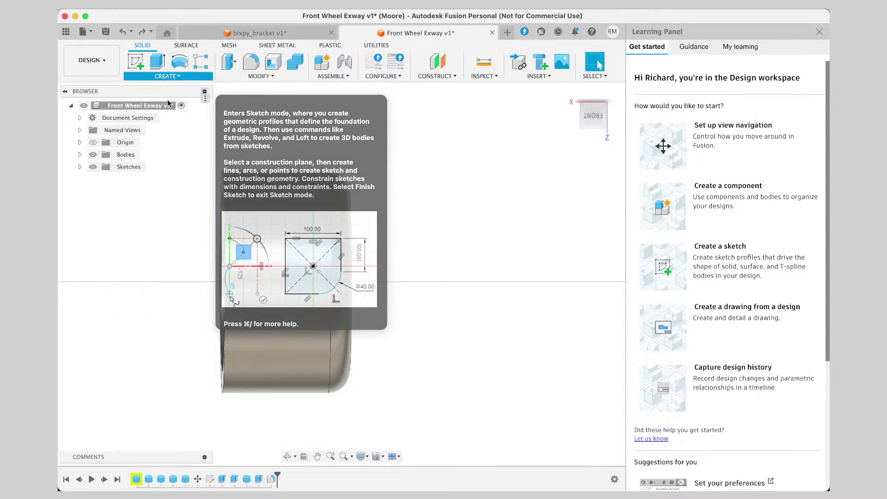
pyautogui.click(168, 103)
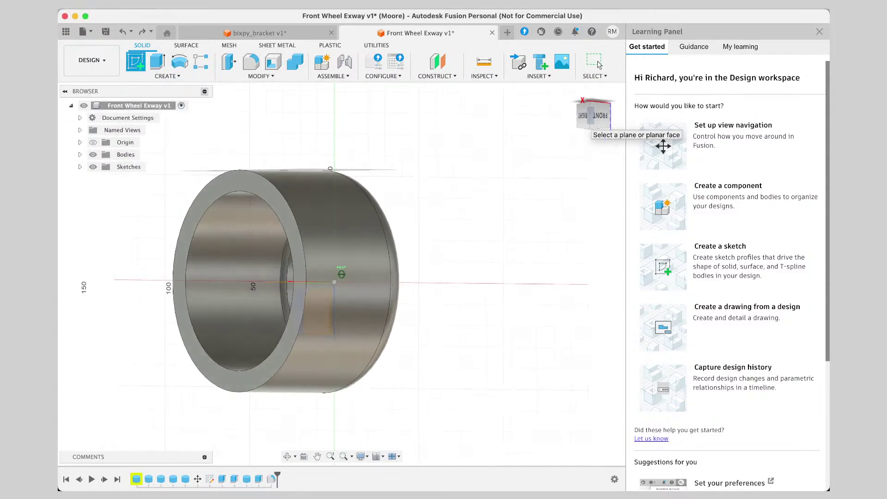
pyautogui.click(274, 194)
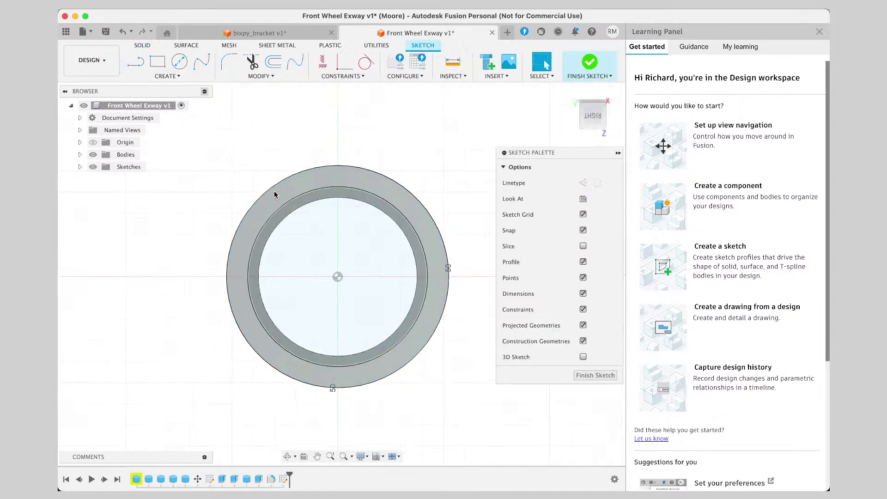
pyautogui.click(180, 63)
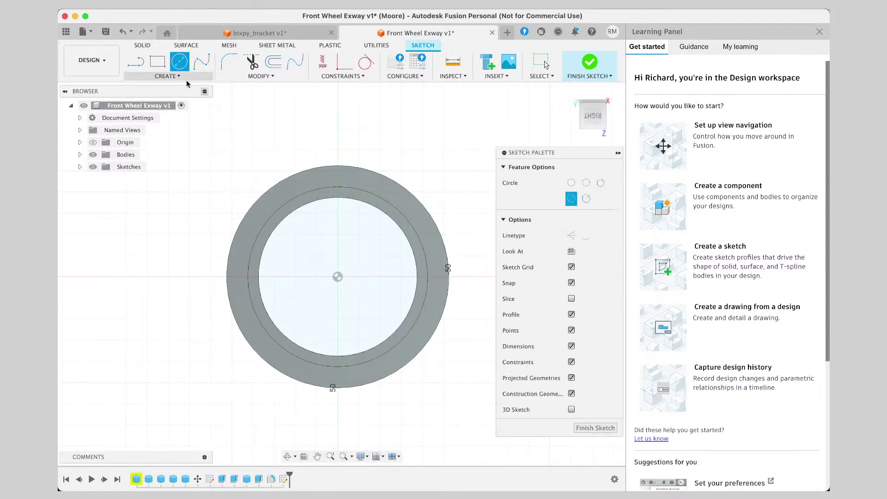
pyautogui.click(337, 277)
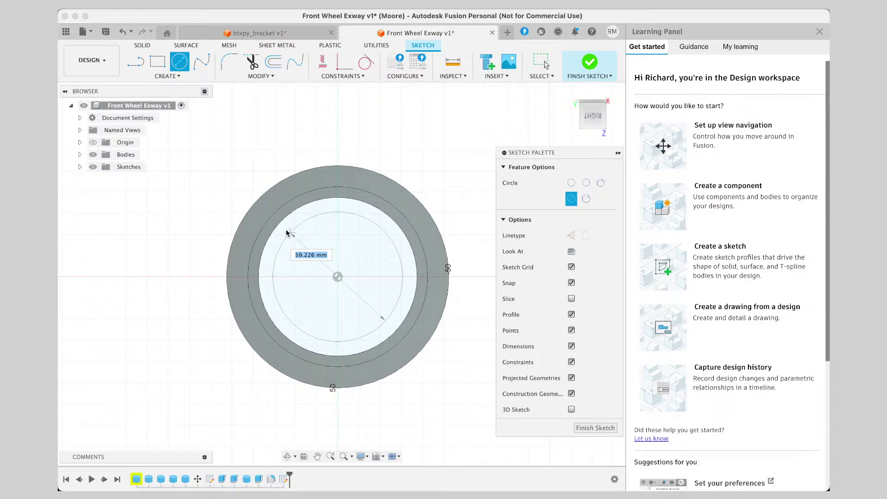
pyautogui.click(261, 200)
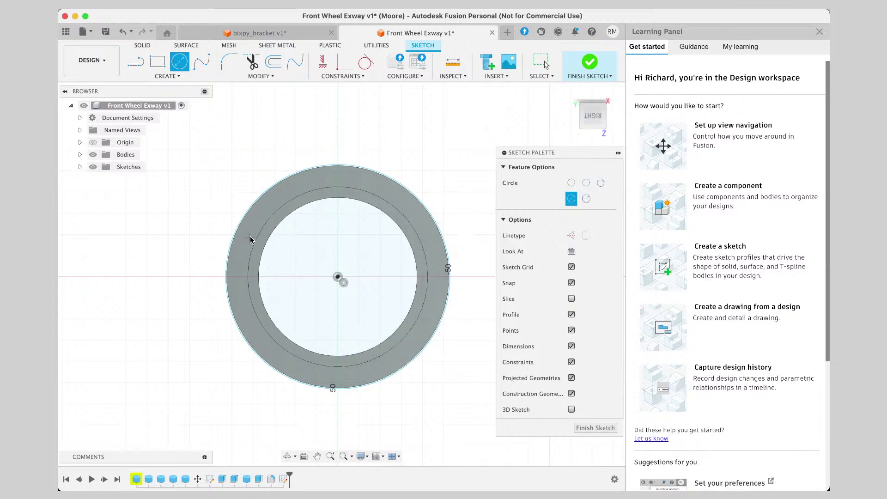
pyautogui.press('Escape')
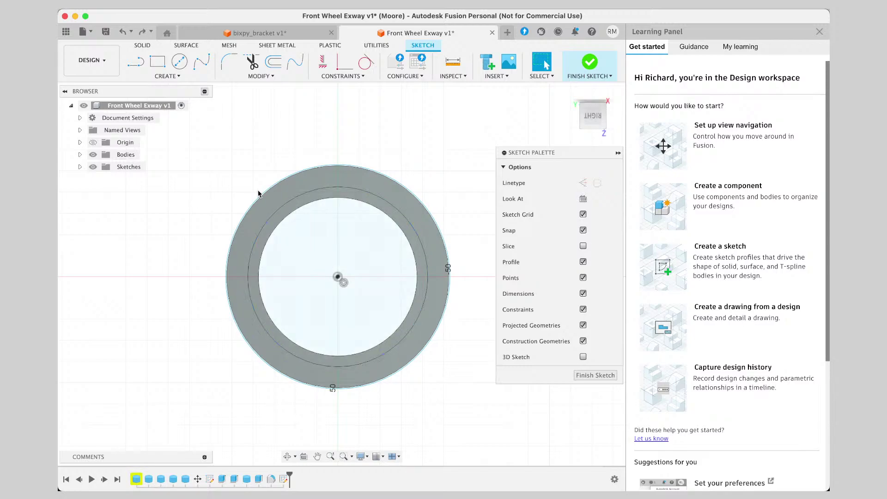
pyautogui.press('c')
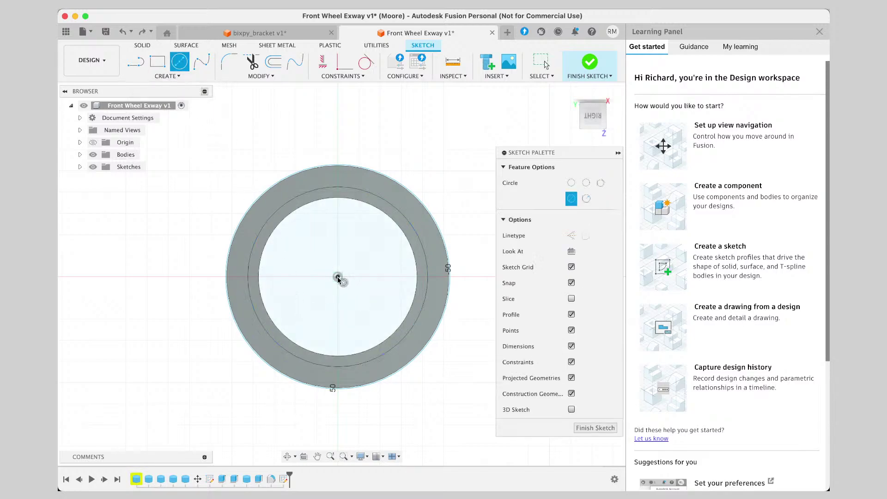
pyautogui.click(264, 200)
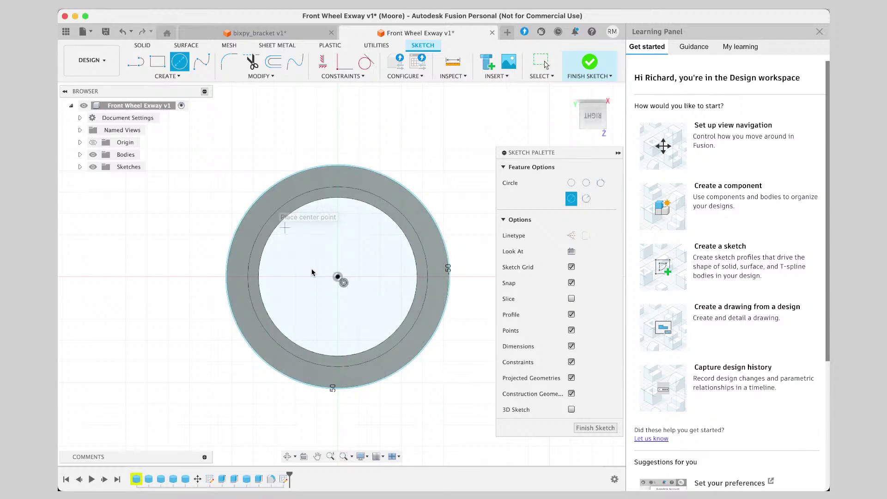
pyautogui.click(596, 428)
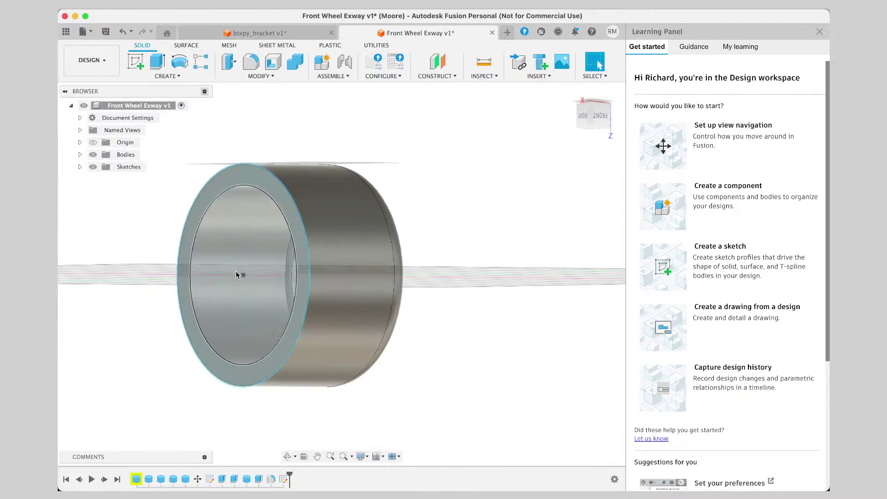
# Try to extrude the sketch's ring-shaped profile outward from the wheel's open end as a new body.
pyautogui.click(192, 229)
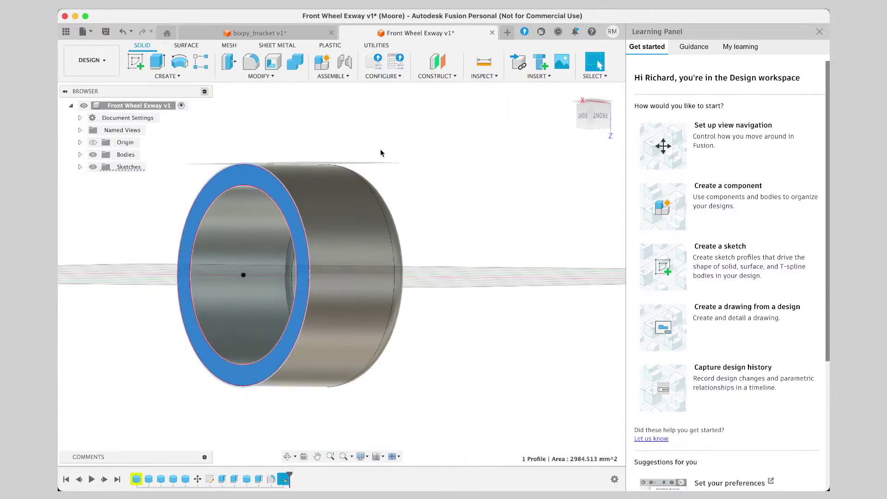
pyautogui.rightClick(225, 181)
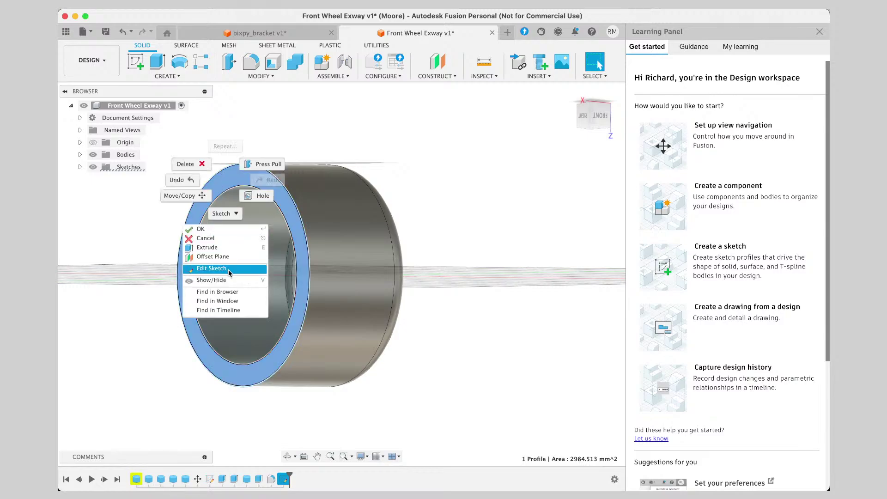
pyautogui.click(230, 248)
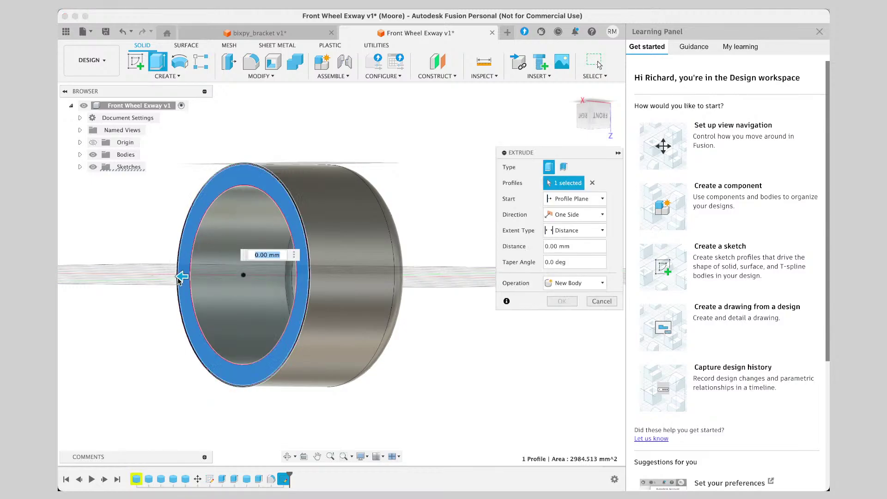
pyautogui.moveTo(180, 277)
pyautogui.mouseDown()
pyautogui.moveTo(114, 275)
pyautogui.moveTo(167, 276)
pyautogui.mouseUp()
pyautogui.press('Return')
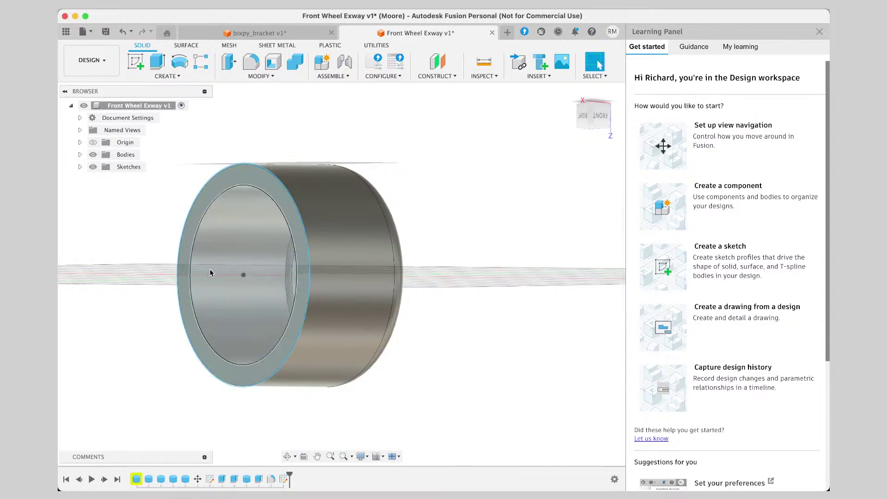
# Extrude the inner circular profile at the wheel's open end 4 mm outward as a new body.
pyautogui.click(216, 269)
pyautogui.click(187, 251)
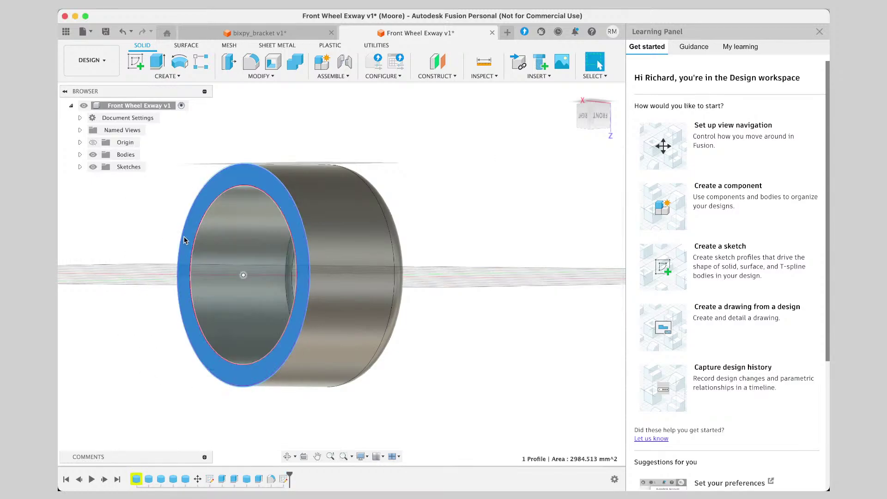
pyautogui.click(182, 234)
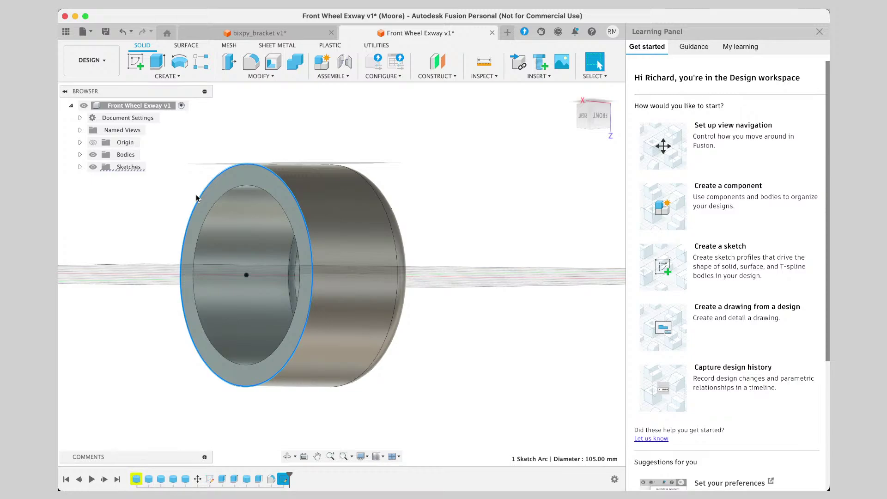
pyautogui.click(208, 228)
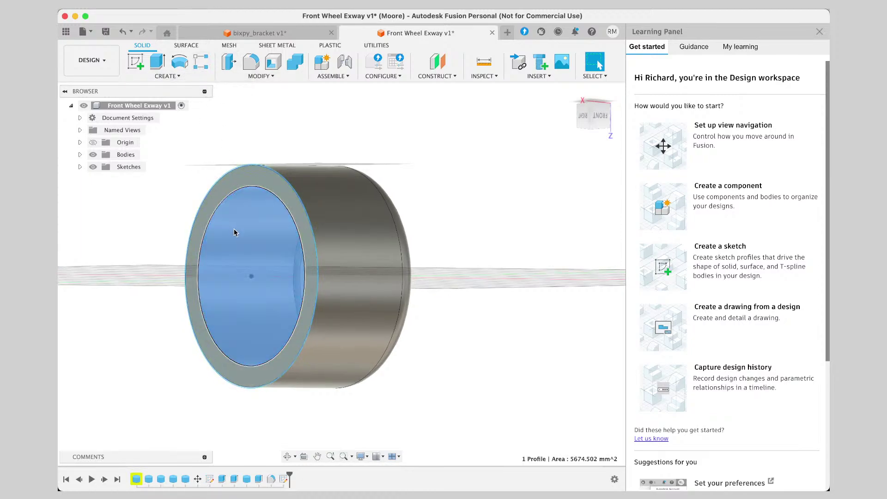
pyautogui.rightClick(222, 256)
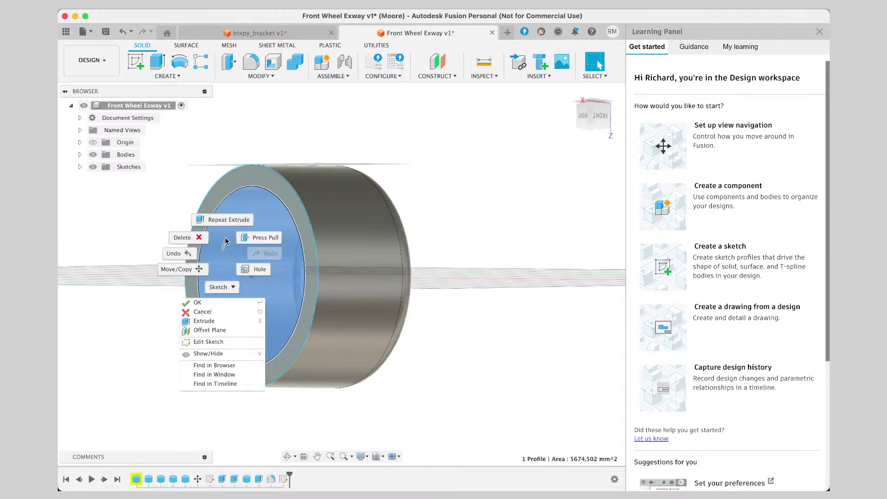
pyautogui.click(230, 221)
pyautogui.moveTo(242, 277)
pyautogui.mouseDown()
pyautogui.moveTo(174, 276)
pyautogui.moveTo(227, 276)
pyautogui.mouseUp()
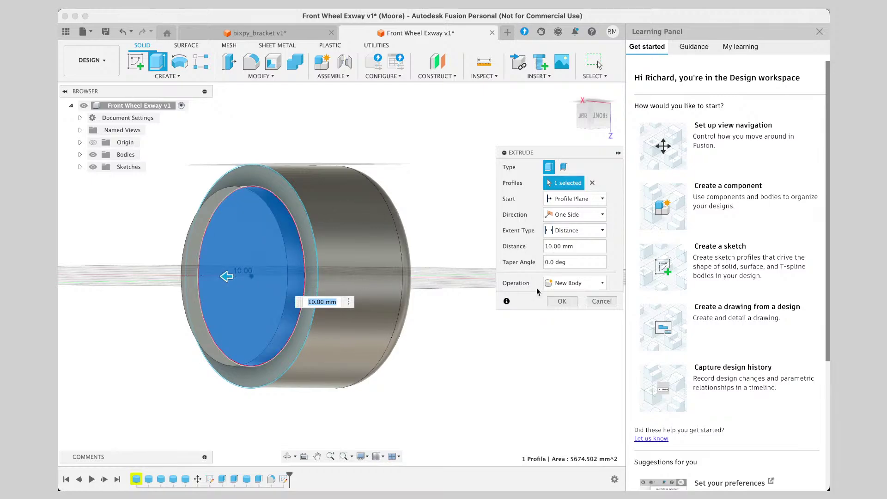
pyautogui.doubleClick(550, 247)
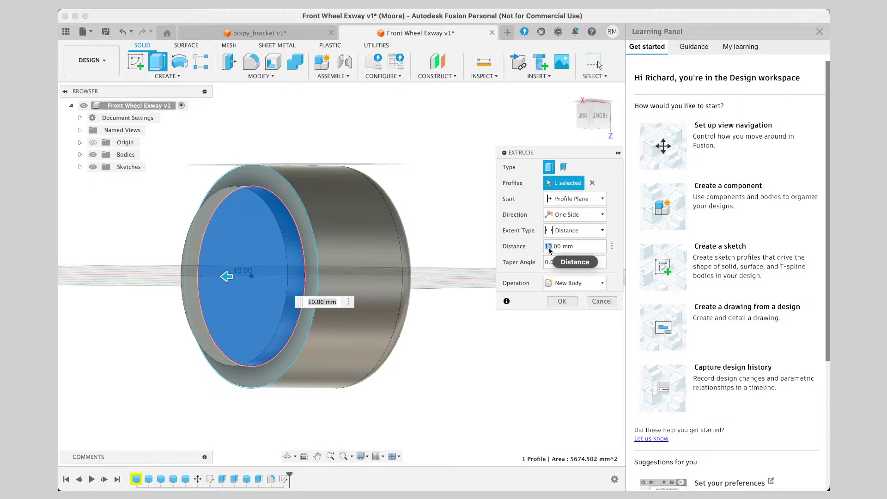
pyautogui.write('4')
pyautogui.click(561, 300)
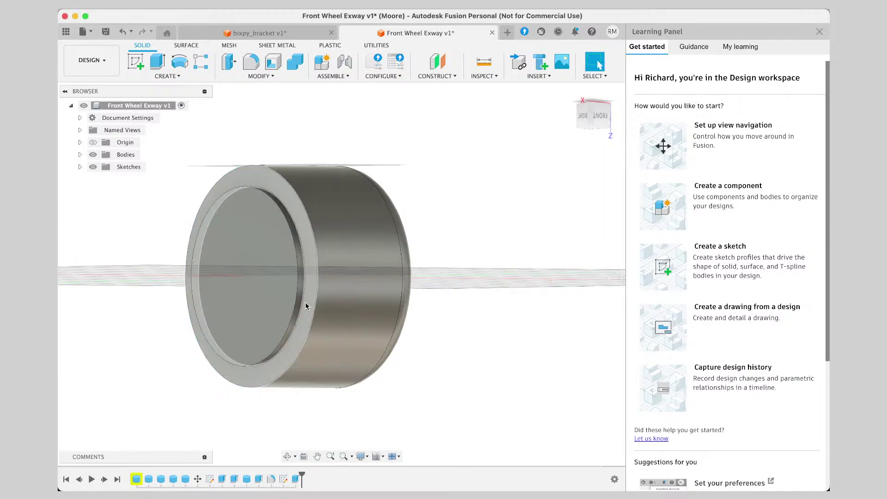
# Extrude the ring-shaped end face around the new disc 4 mm outward, using the Join operation.
pyautogui.click(293, 206)
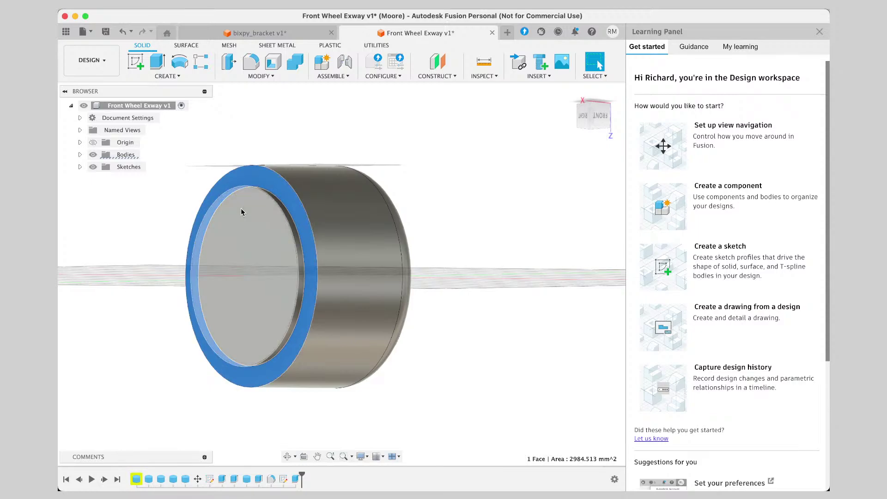
pyautogui.moveTo(291, 203); pyautogui.dragTo(256, 200, button='middle')
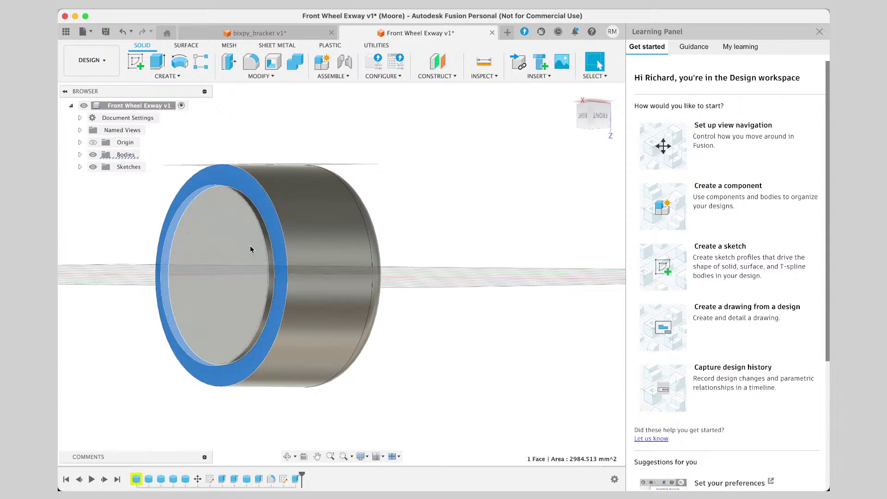
pyautogui.rightClick(269, 214)
pyautogui.click(273, 300)
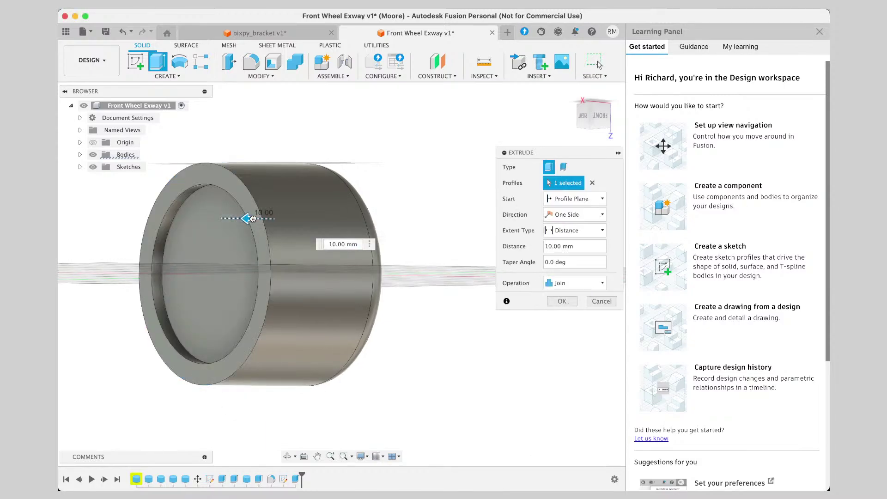
pyautogui.click(341, 248)
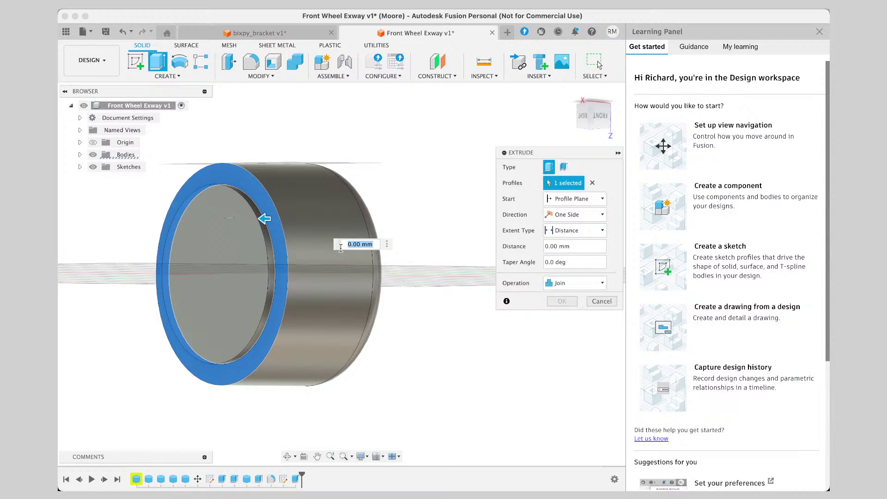
pyautogui.doubleClick(554, 246)
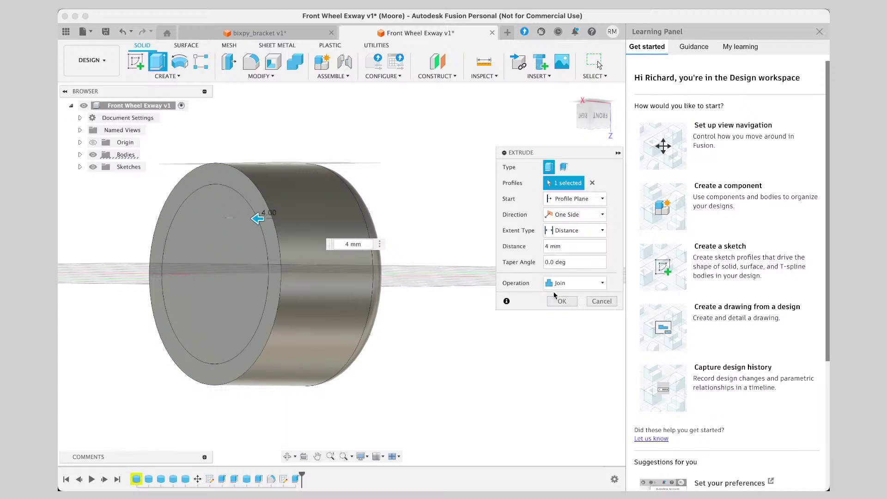
pyautogui.click(556, 299)
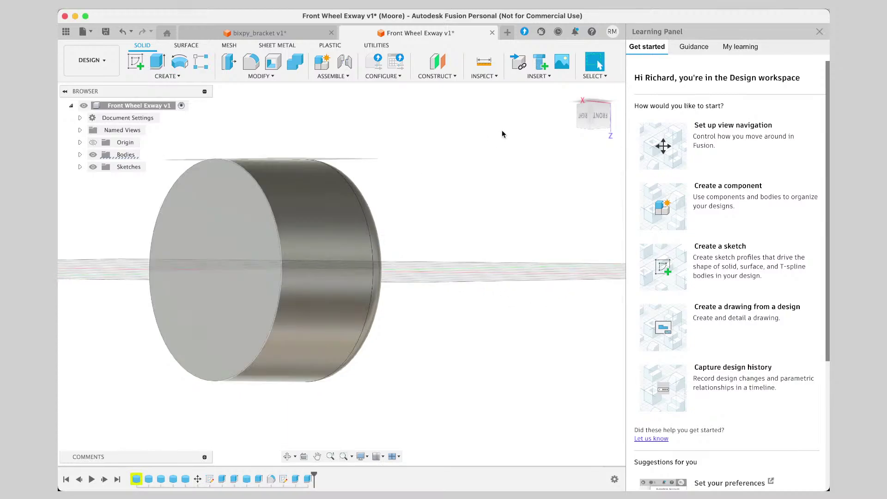
# Fillet the outer circular edge of the wheel's newly closed end with a 10 mm radius.
pyautogui.moveTo(603, 115); pyautogui.dragTo(555, 117)
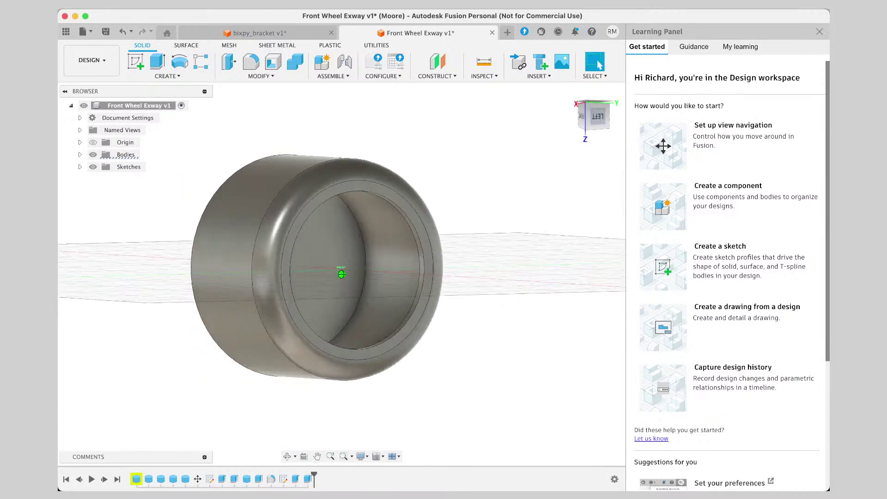
pyautogui.keyDown('shift'); pyautogui.moveTo(341, 274); pyautogui.dragTo(182, 199, button='middle'); pyautogui.keyUp('shift')
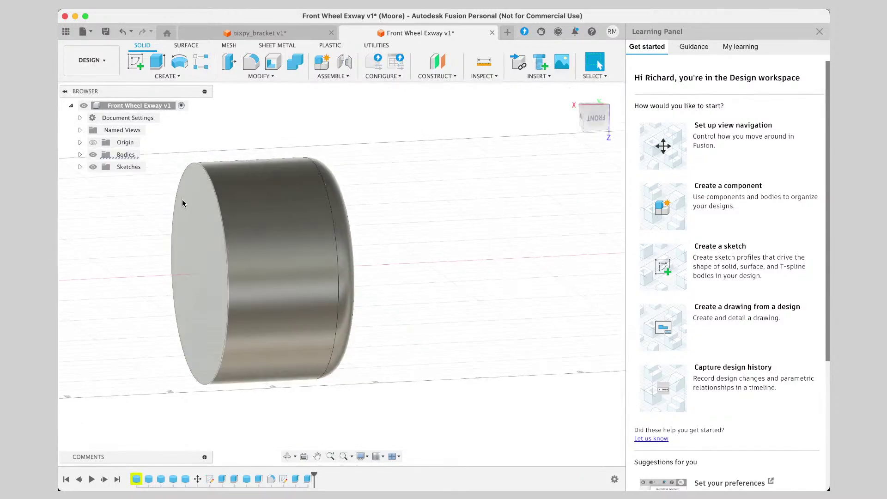
pyautogui.click(212, 186)
pyautogui.click(258, 77)
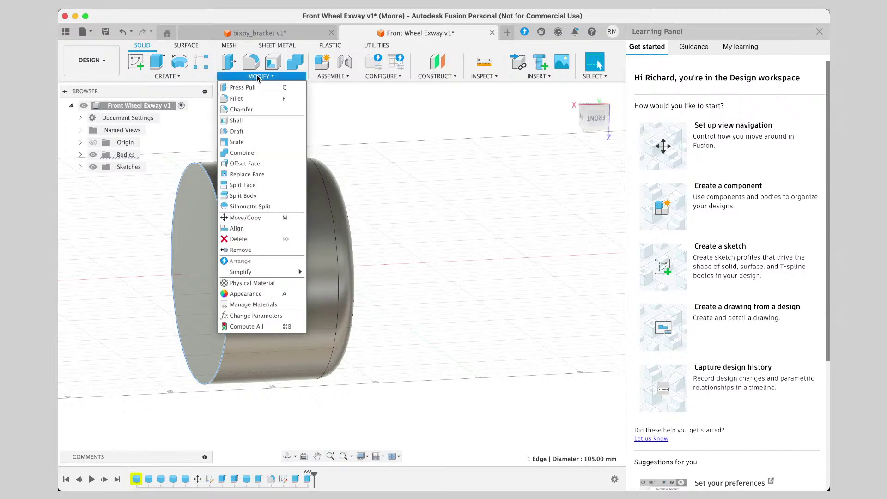
pyautogui.click(272, 99)
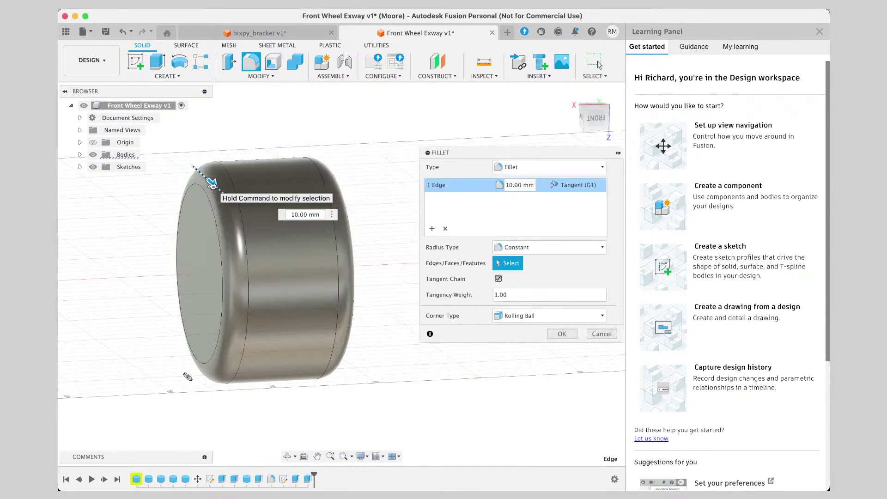
pyautogui.click(557, 335)
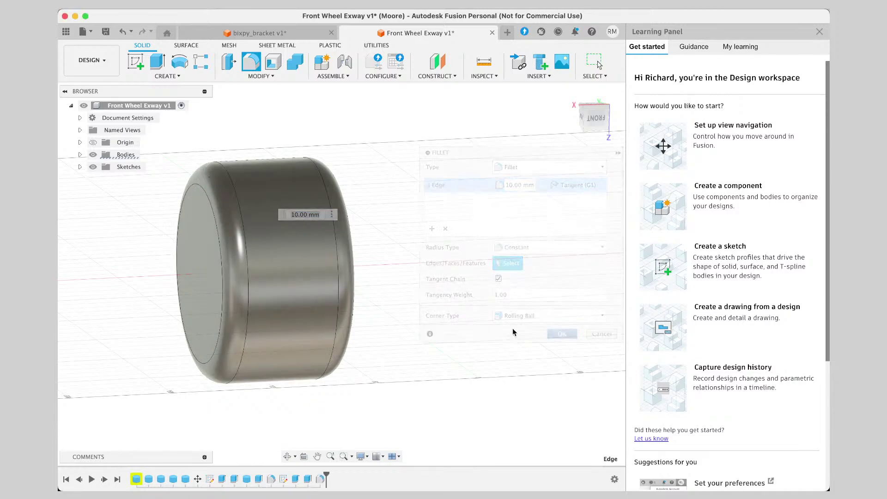
pyautogui.moveTo(233, 307); pyautogui.dragTo(300, 313, button='right')
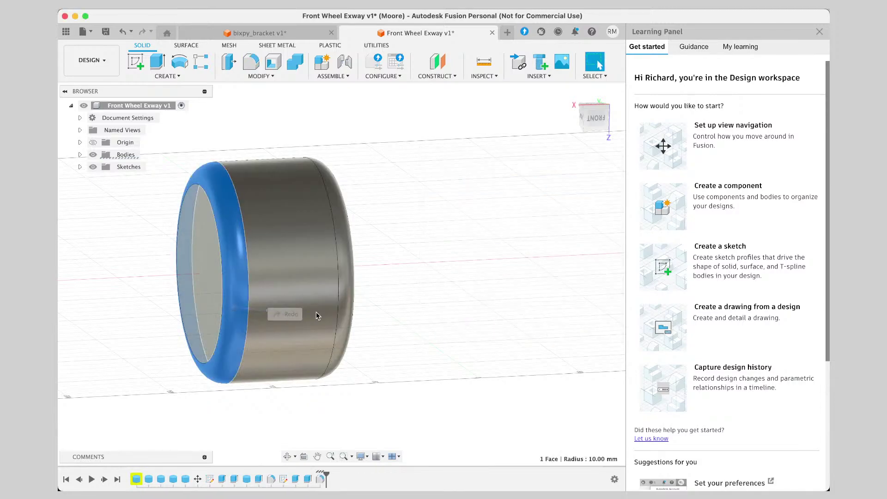
# Examine the wheel's closed end face and the inside of its bore from the opposite end.
pyautogui.moveTo(590, 120); pyautogui.dragTo(609, 119)
pyautogui.click(608, 119)
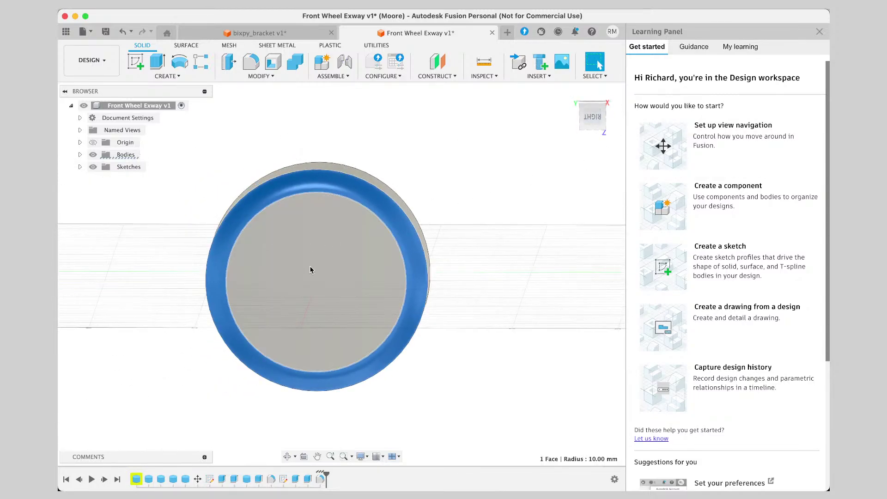
pyautogui.click(591, 117)
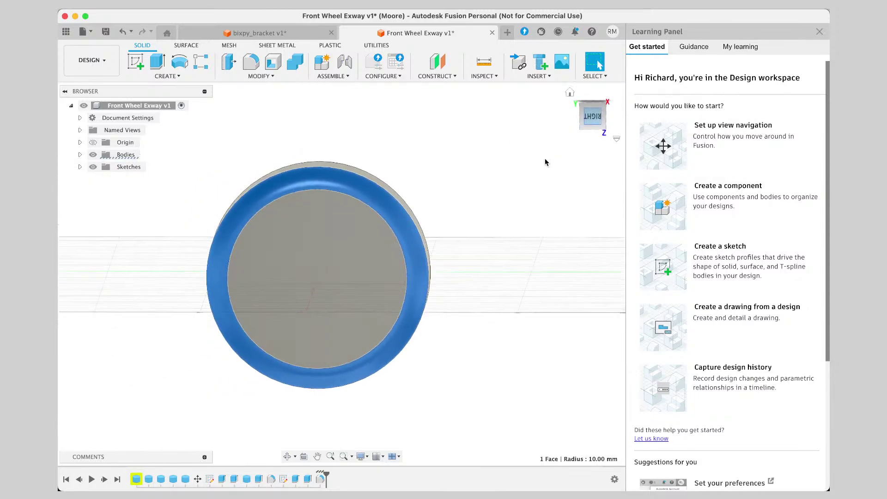
pyautogui.click(323, 257)
pyautogui.click(176, 77)
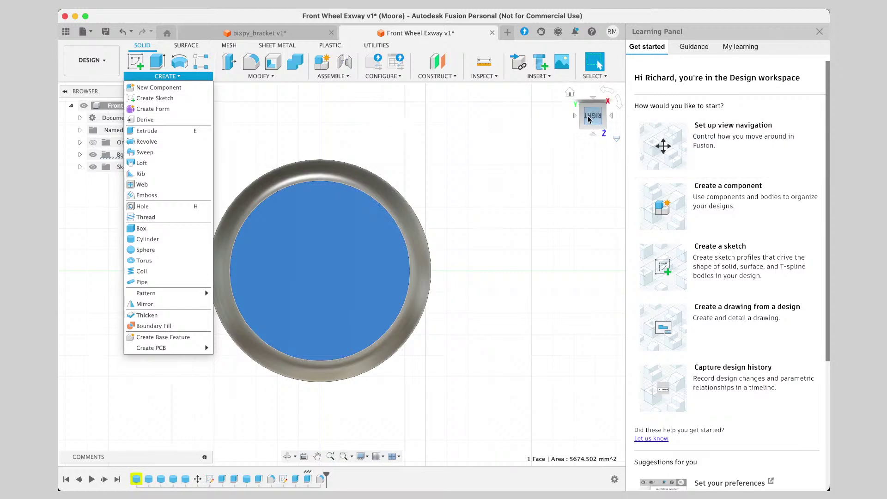
pyautogui.moveTo(587, 120); pyautogui.dragTo(335, 231)
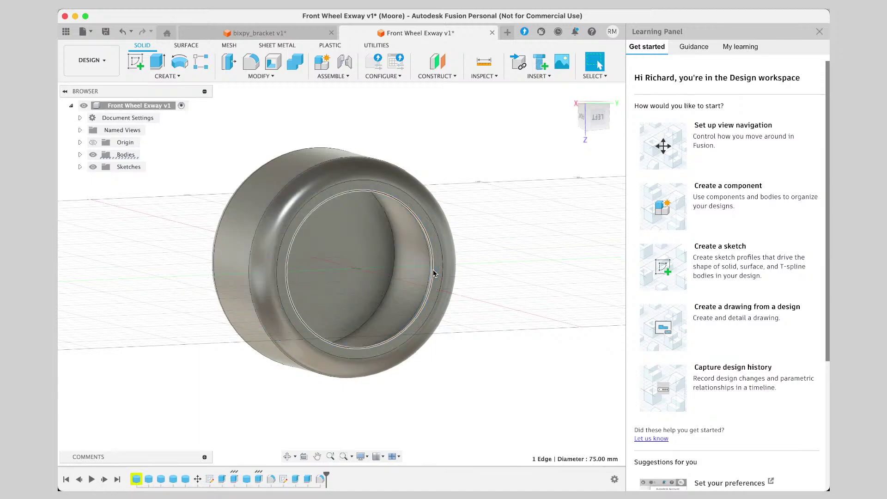
pyautogui.click(406, 269)
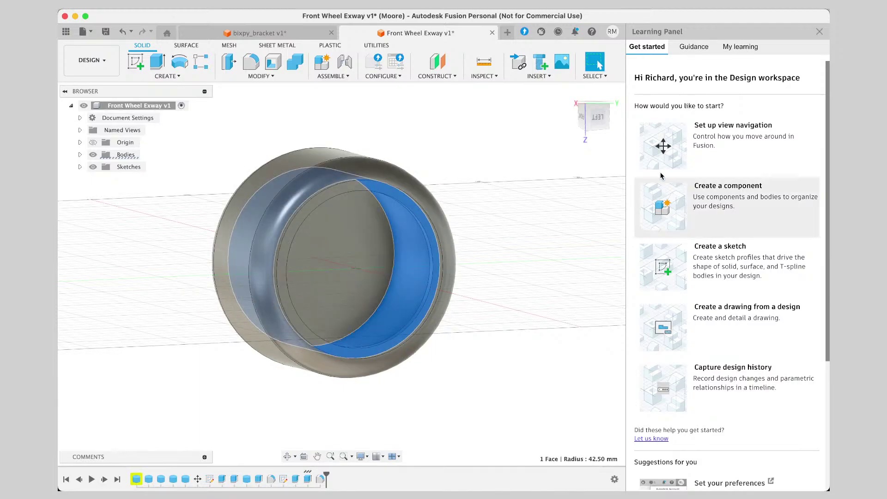
pyautogui.moveTo(596, 121)
pyautogui.mouseDown()
pyautogui.moveTo(709, 111)
pyautogui.moveTo(769, 119)
pyautogui.moveTo(669, 116)
pyautogui.mouseUp()
pyautogui.click(598, 121)
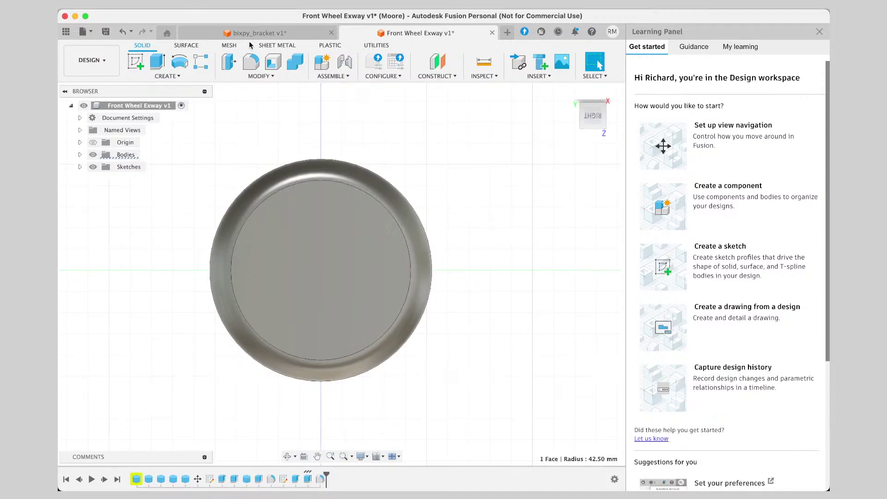
# Sketch a circle about 75 mm in diameter centred on the wheel's closed end face, and finish the sketch.
pyautogui.click(167, 76)
pyautogui.click(296, 248)
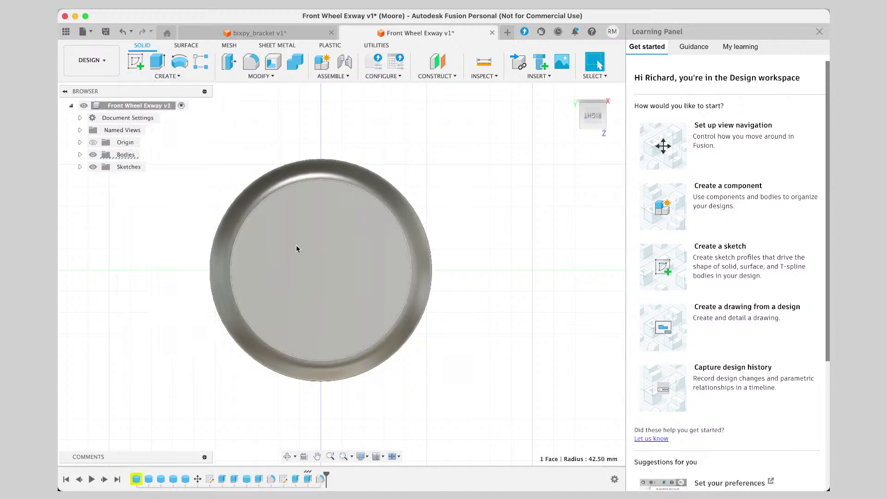
pyautogui.click(297, 249)
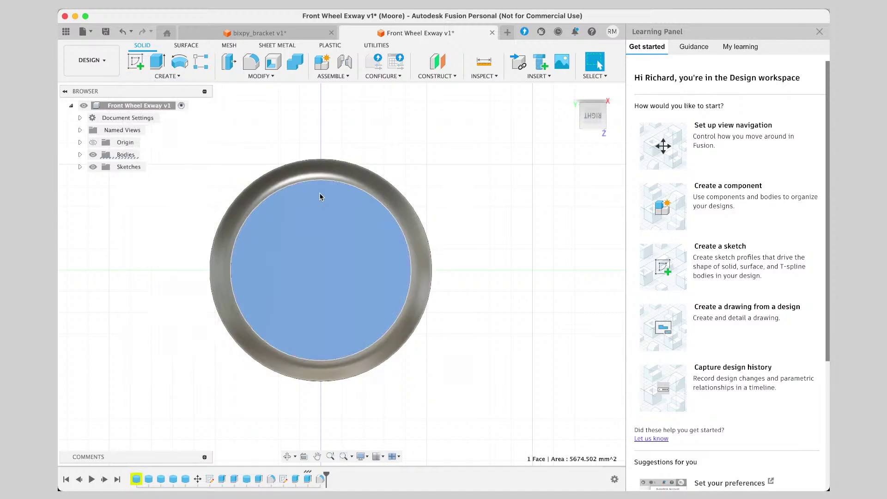
pyautogui.click(180, 74)
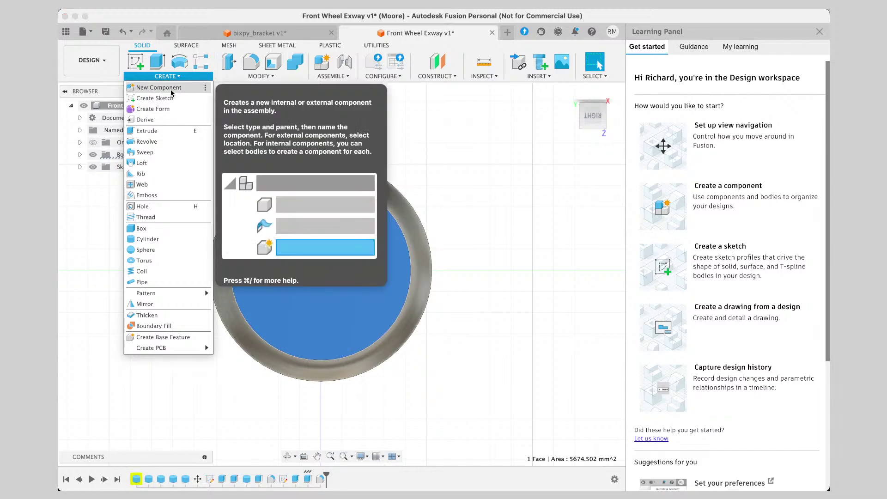
pyautogui.click(170, 99)
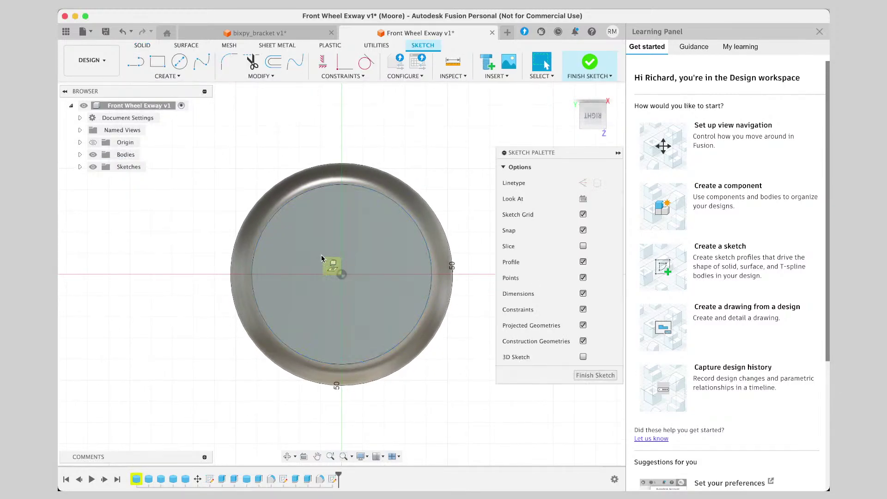
pyautogui.press('c')
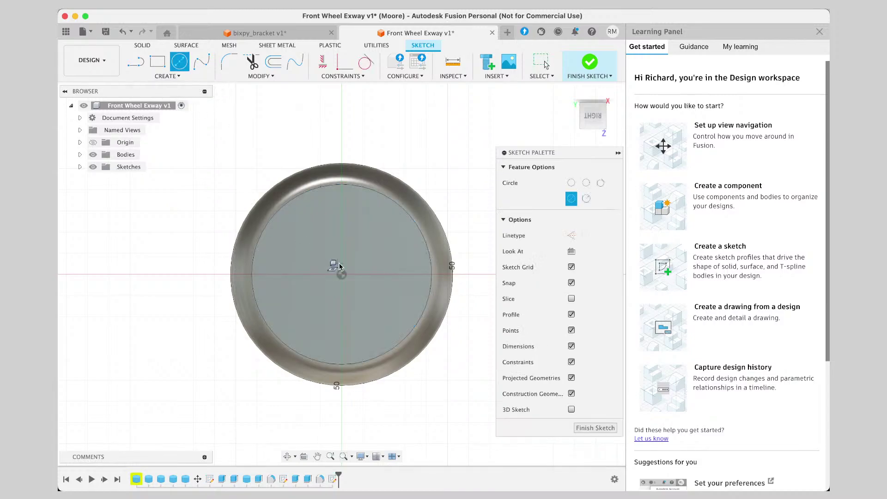
pyautogui.click(341, 274)
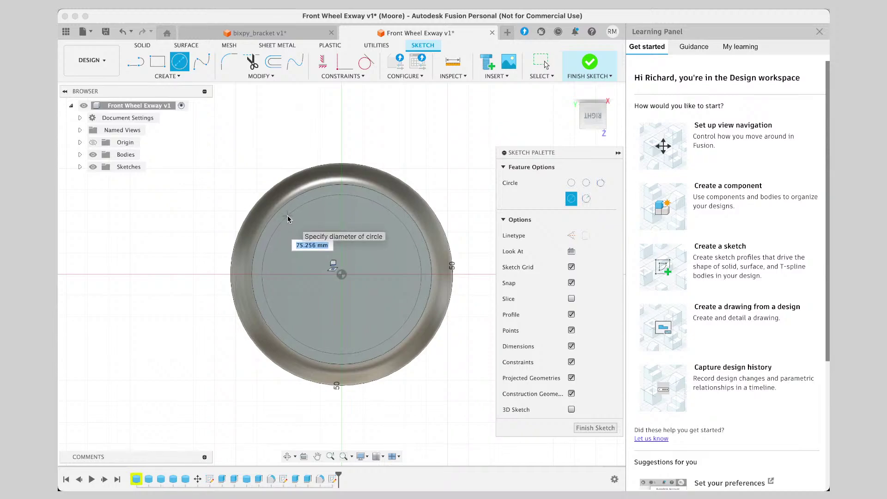
pyautogui.click(287, 215)
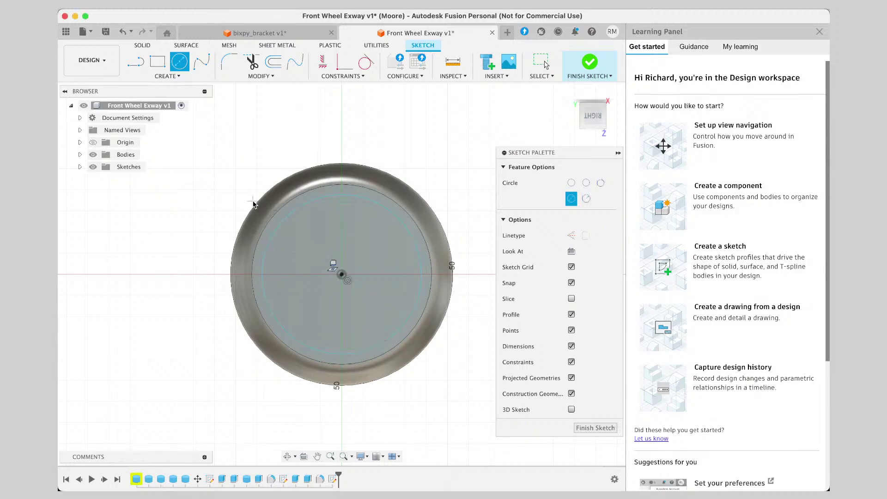
pyautogui.moveTo(253, 204); pyautogui.dragTo(234, 188, button='middle')
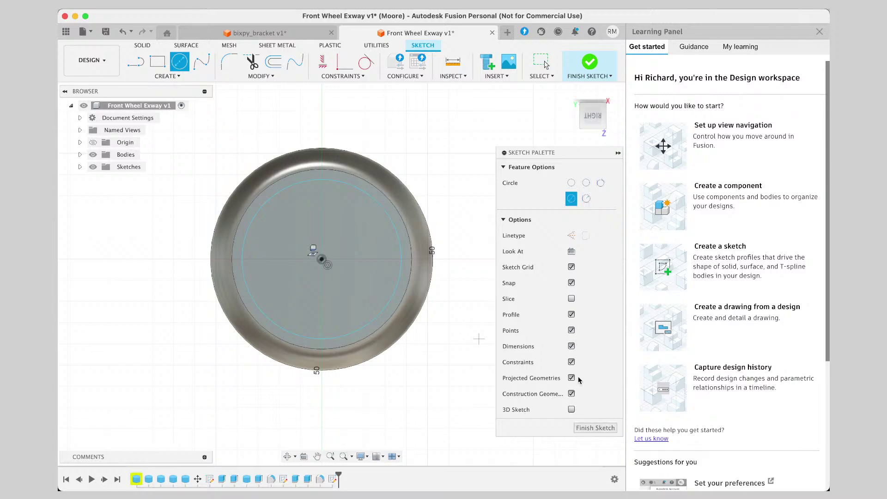
pyautogui.click(595, 428)
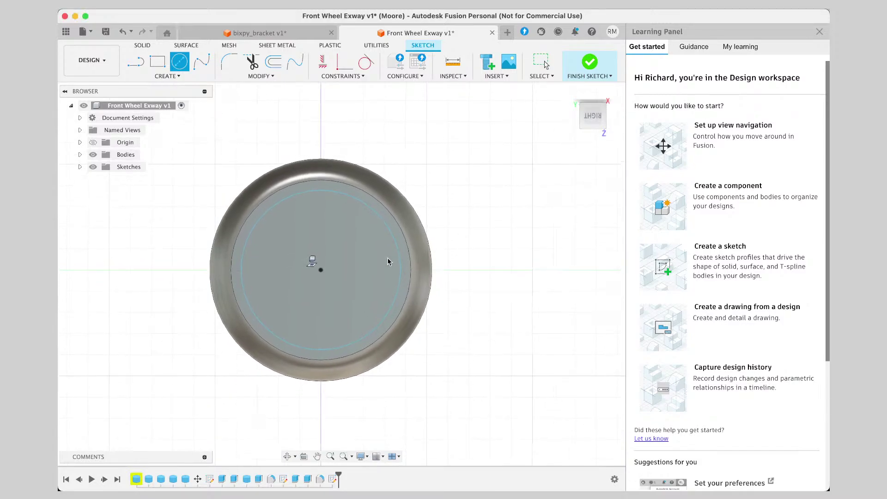
# Open the circle sketch on the wheel's closed end face for editing and select its circle and inner profile.
pyautogui.rightClick(265, 222)
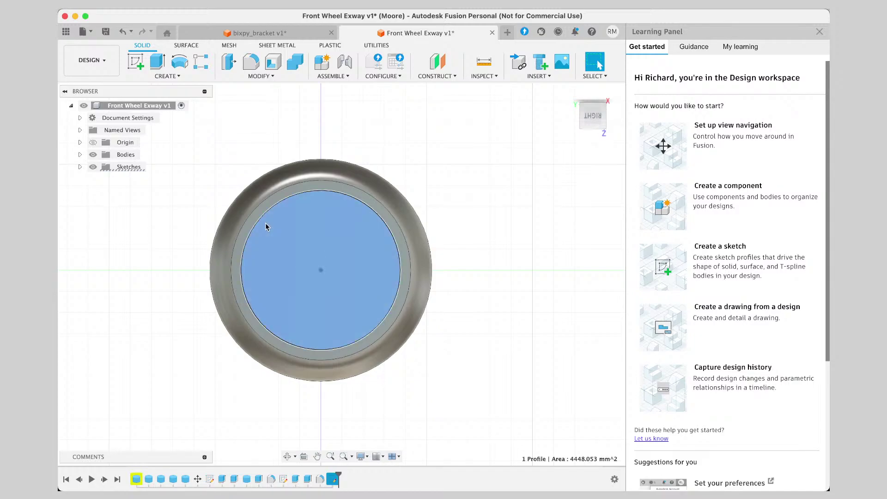
pyautogui.click(263, 313)
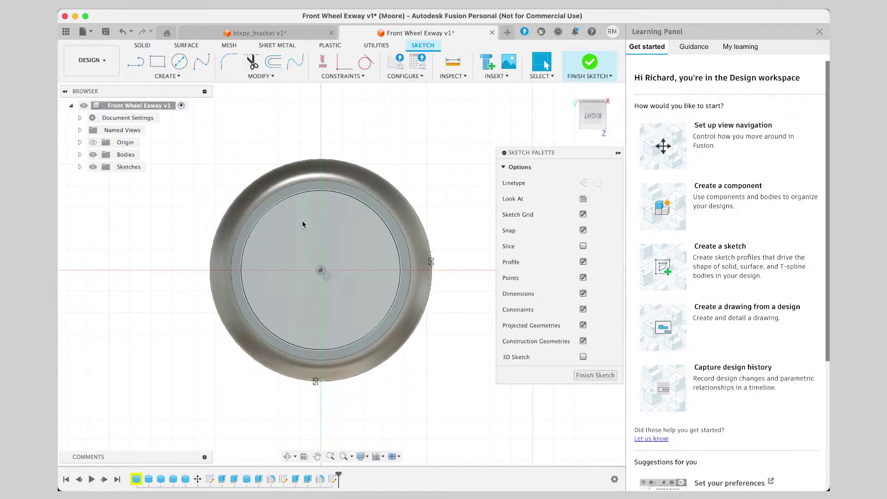
pyautogui.click(273, 206)
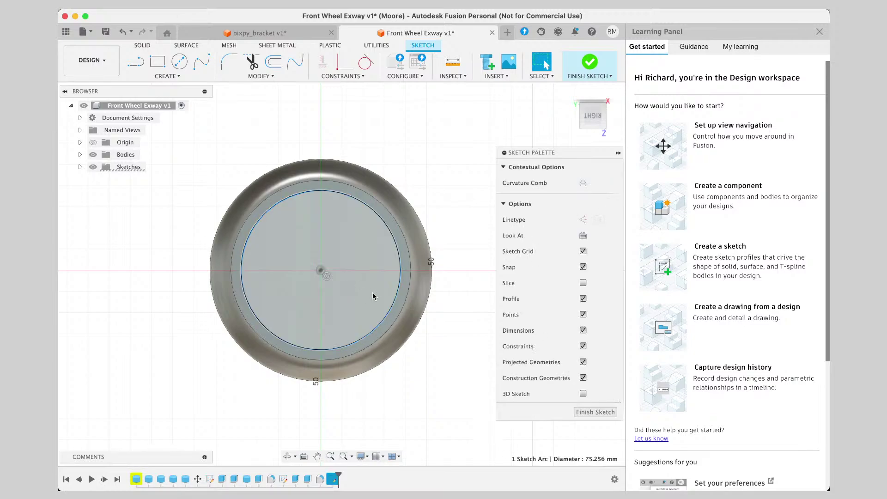
pyautogui.click(363, 280)
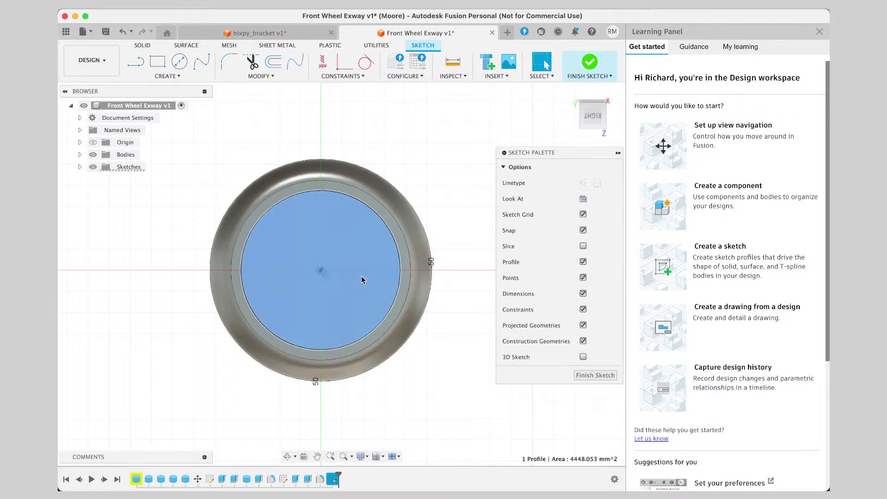
# Undo the circle sketch on the closed end face and restore the end fillet that was undone with it.
pyautogui.press('super+z')
pyautogui.press('super+z')
pyautogui.press('super+z')
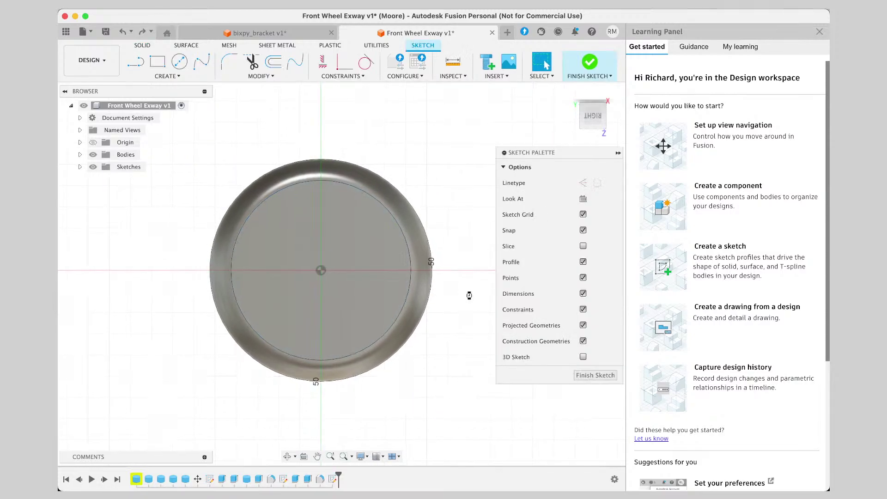
pyautogui.press('super+z')
pyautogui.press('super+z')
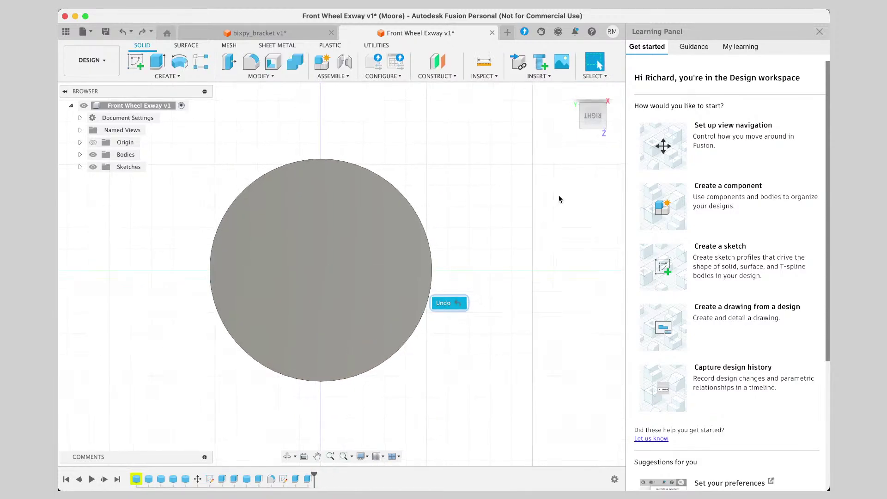
pyautogui.click(371, 292)
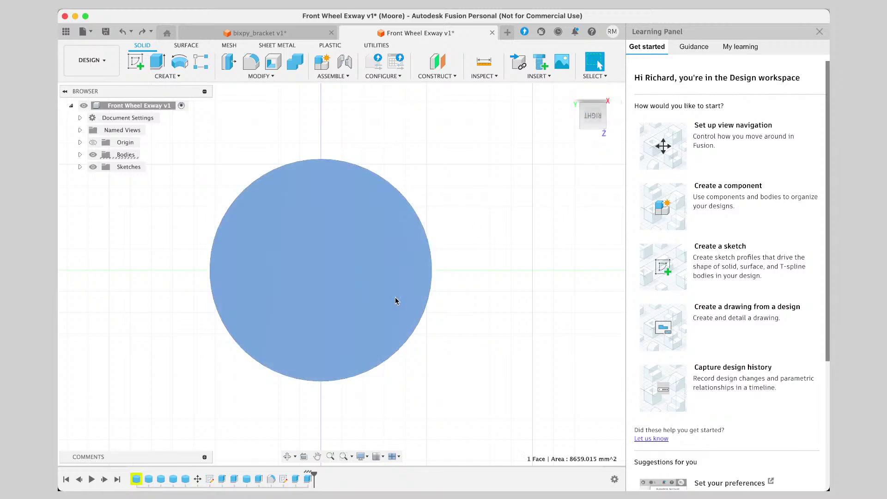
pyautogui.click(489, 292)
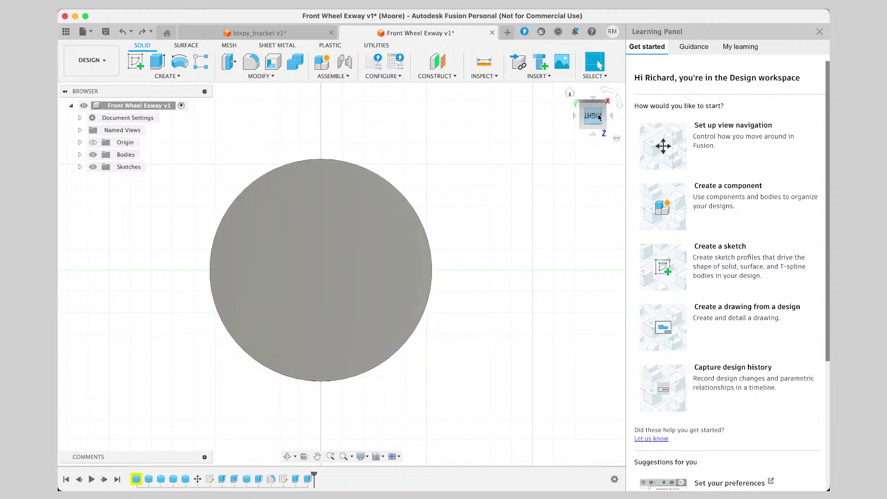
pyautogui.moveTo(599, 117); pyautogui.dragTo(227, 149)
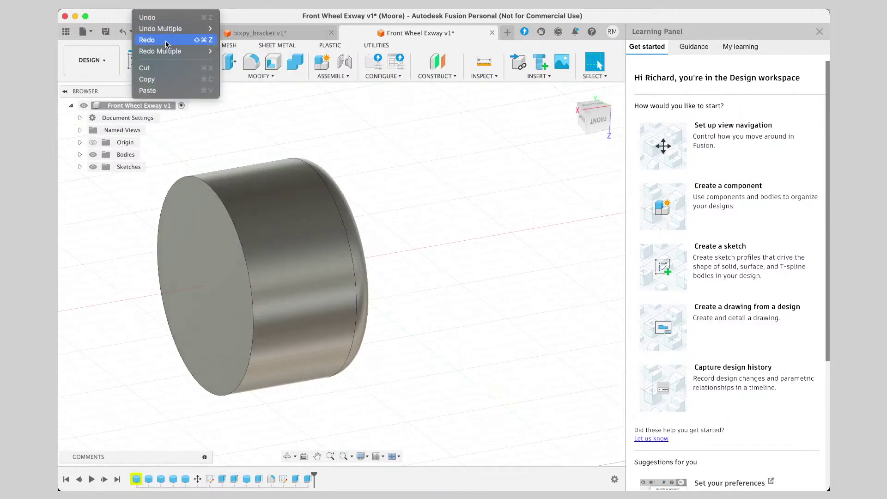
pyautogui.click(164, 41)
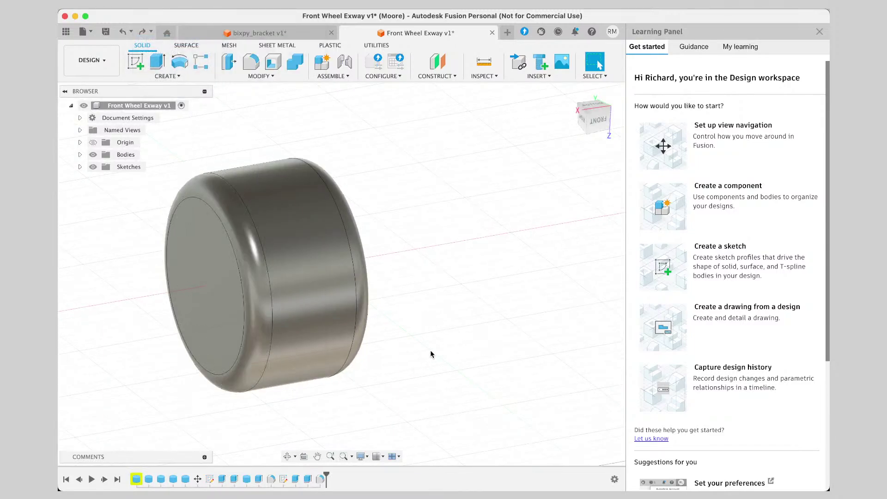
# Sketch a circle 75 mm in diameter on the wheel's closed end face, centred on the origin, and finish the sketch.
pyautogui.moveTo(585, 125); pyautogui.dragTo(601, 121)
pyautogui.click(584, 127)
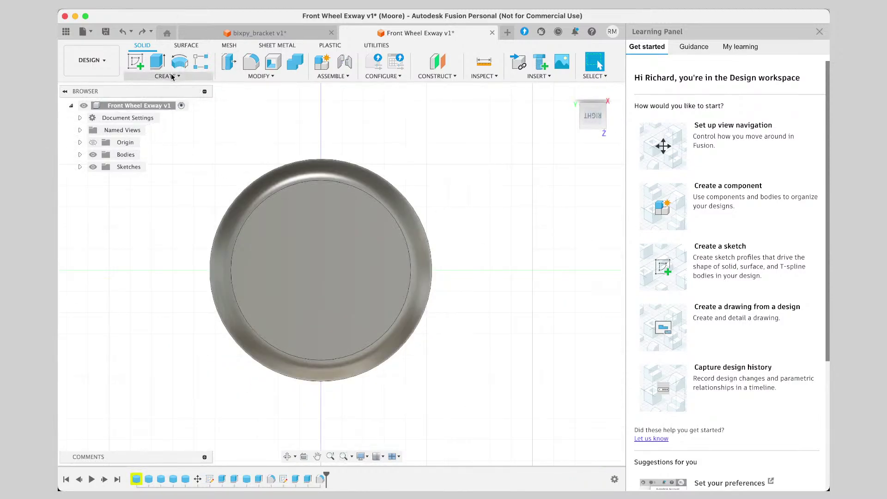
pyautogui.click(304, 237)
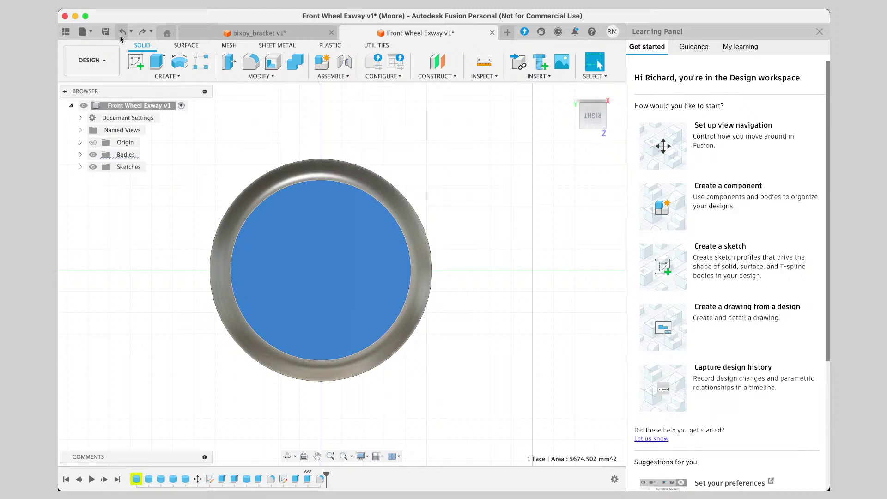
pyautogui.click(171, 77)
pyautogui.click(141, 96)
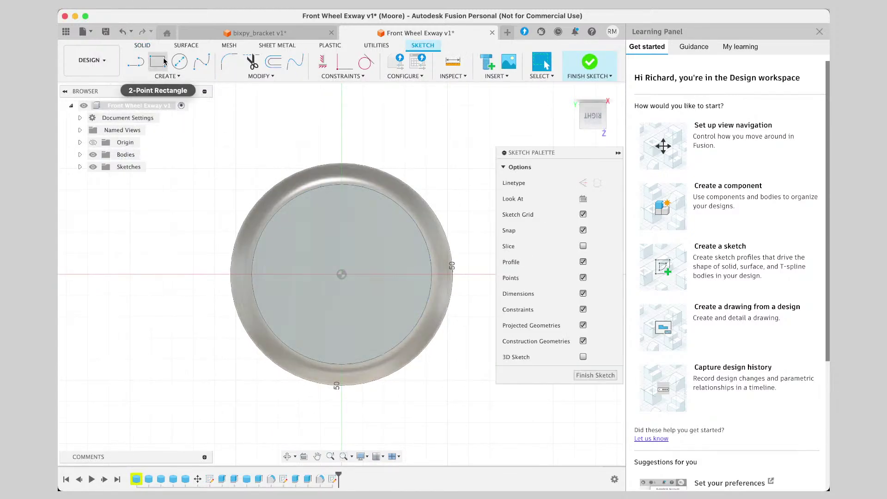
pyautogui.click(180, 62)
pyautogui.click(342, 275)
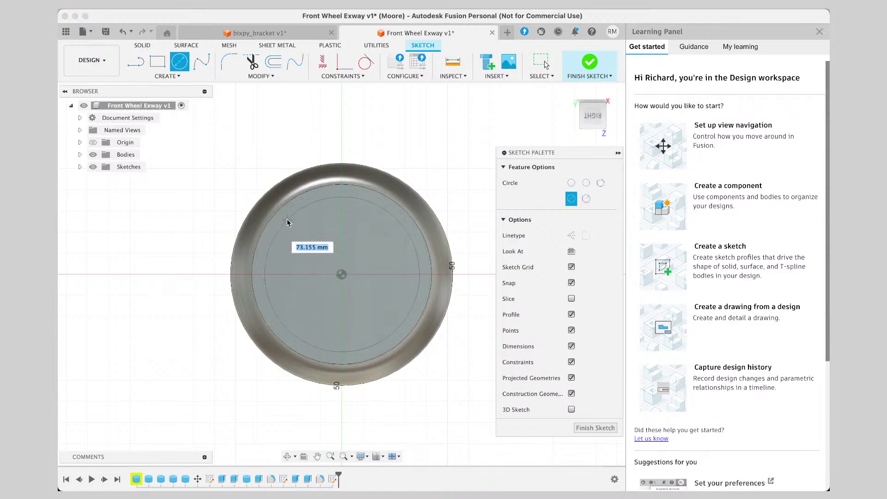
pyautogui.write('d')
pyautogui.press('BackSpace')
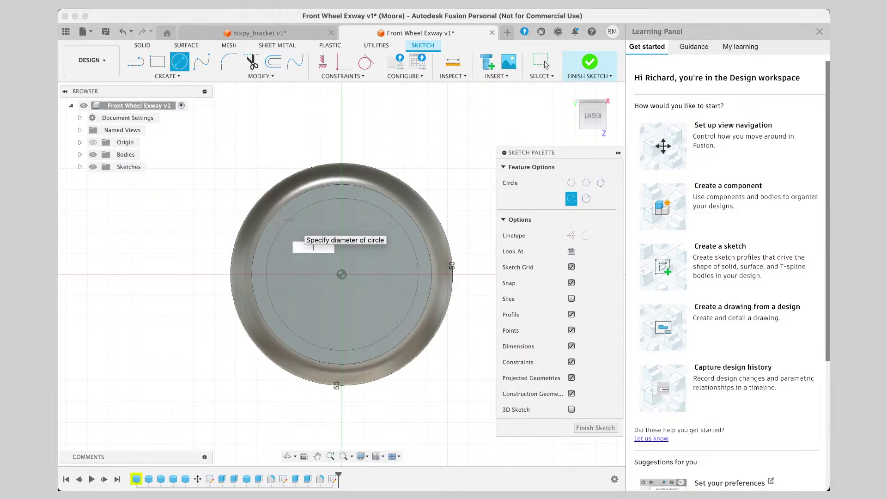
pyautogui.write('75')
pyautogui.press('Return')
pyautogui.press('Escape')
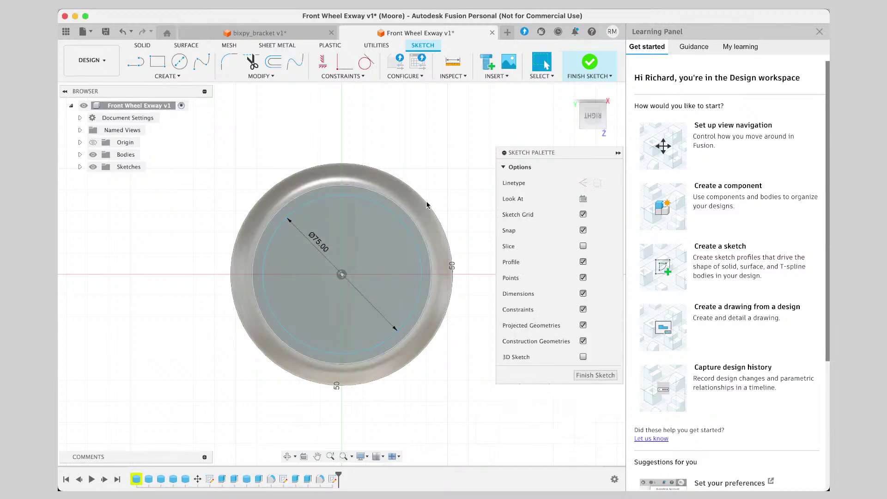
pyautogui.click(595, 375)
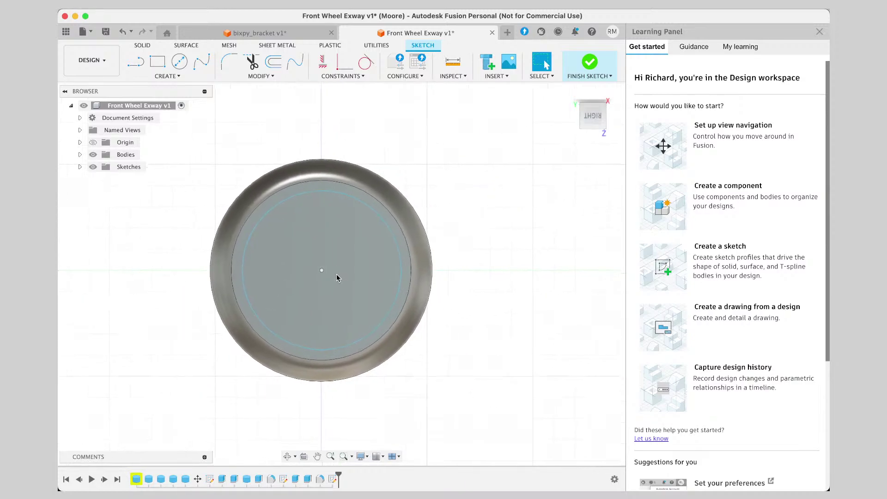
# Extrude the 75 mm circle profile -90 mm through the wheel, using the Cut operation.
pyautogui.moveTo(593, 118)
pyautogui.mouseDown()
pyautogui.moveTo(523, 120)
pyautogui.moveTo(258, 222)
pyautogui.mouseUp()
pyautogui.click(222, 236)
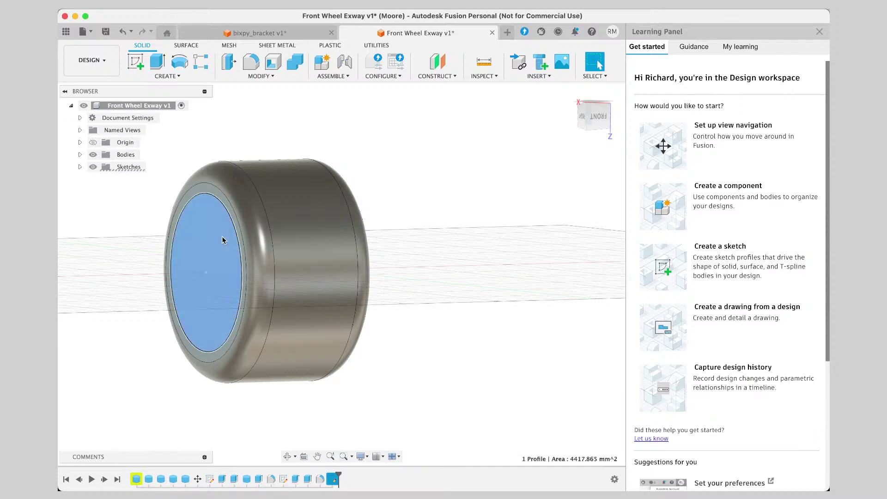
pyautogui.rightClick(221, 237)
pyautogui.click(204, 305)
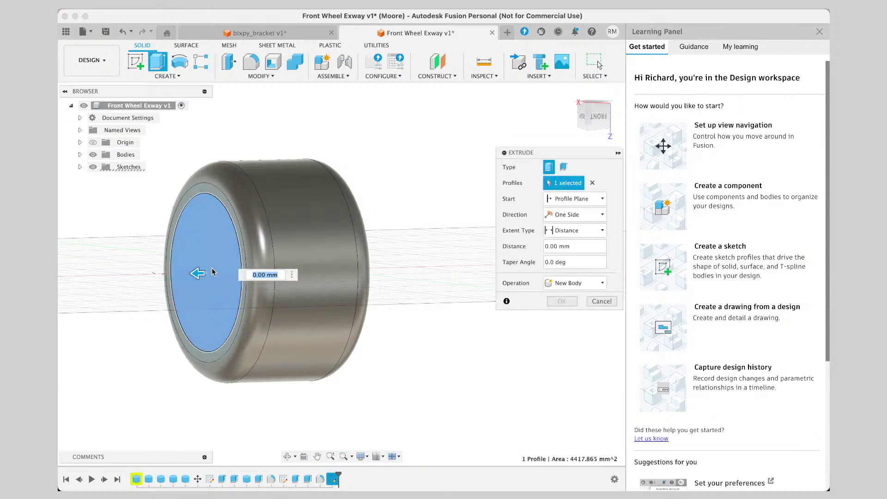
pyautogui.moveTo(198, 273); pyautogui.dragTo(379, 275)
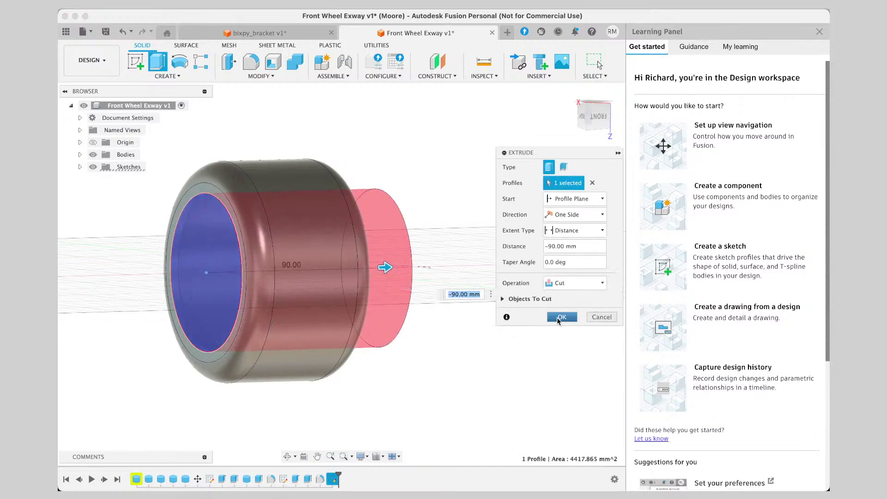
pyautogui.click(554, 317)
# Measure the distance between the inner circular edge at the bore's far end and the rim of the near opening.
pyautogui.moveTo(601, 119); pyautogui.dragTo(485, 134)
pyautogui.moveTo(341, 273)
pyautogui.keyDown('shift'); pyautogui.mouseDown(button='middle')
pyautogui.moveTo(291, 300)
pyautogui.moveTo(310, 328)
pyautogui.moveTo(360, 319)
pyautogui.moveTo(370, 277)
pyautogui.moveTo(363, 300)
pyautogui.moveTo(318, 303)
pyautogui.moveTo(291, 319)
pyautogui.moveTo(277, 305)
pyautogui.moveTo(256, 312)
pyautogui.moveTo(270, 335)
pyautogui.moveTo(307, 360)
pyautogui.moveTo(330, 367)
pyautogui.moveTo(365, 356)
pyautogui.mouseUp(button='middle'); pyautogui.keyUp('shift')
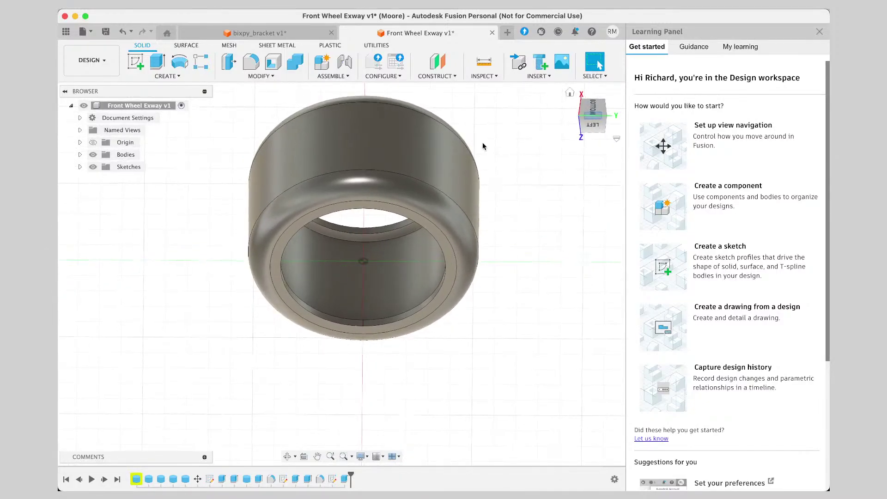
pyautogui.click(483, 76)
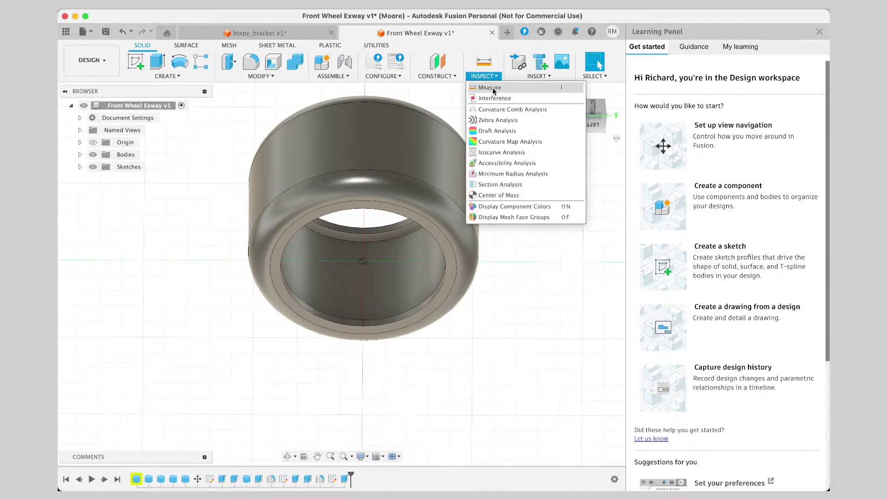
pyautogui.click(493, 88)
pyautogui.click(369, 243)
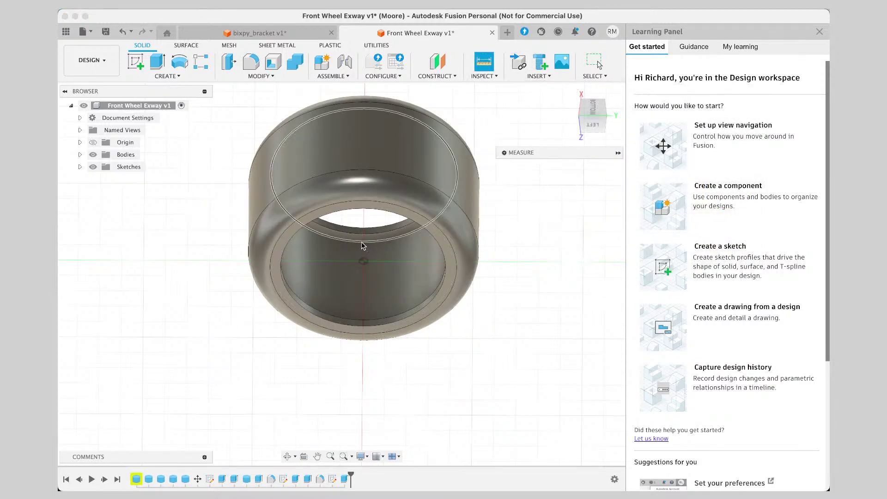
pyautogui.click(364, 320)
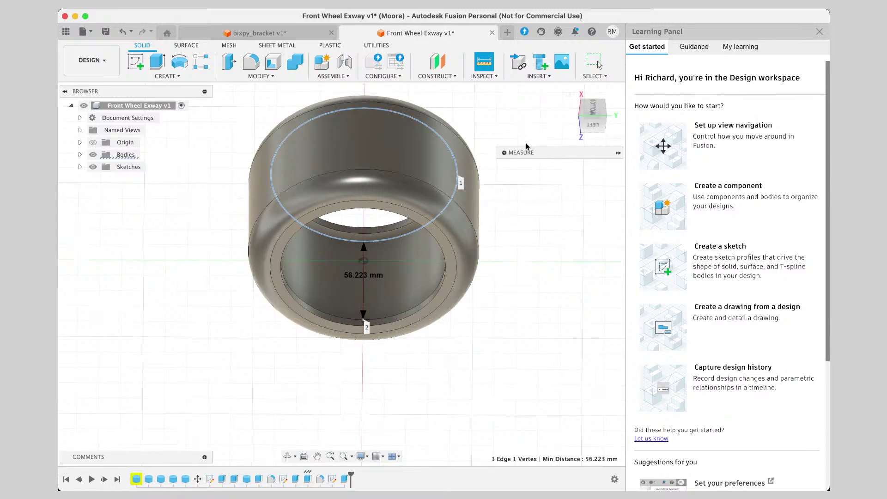
pyautogui.click(517, 226)
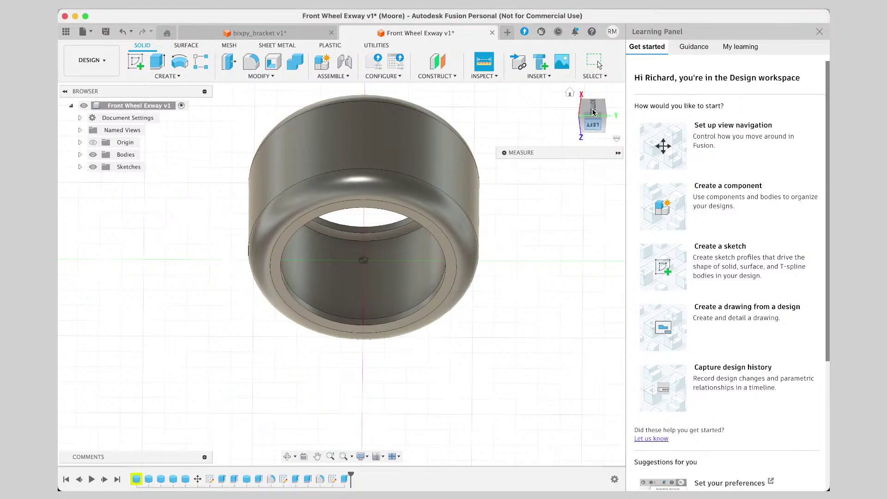
# Measure the circular edge and the cylindrical face of the wheel's outer surface from the side.
pyautogui.click(593, 125)
pyautogui.moveTo(594, 122); pyautogui.dragTo(588, 118)
pyautogui.click(587, 121)
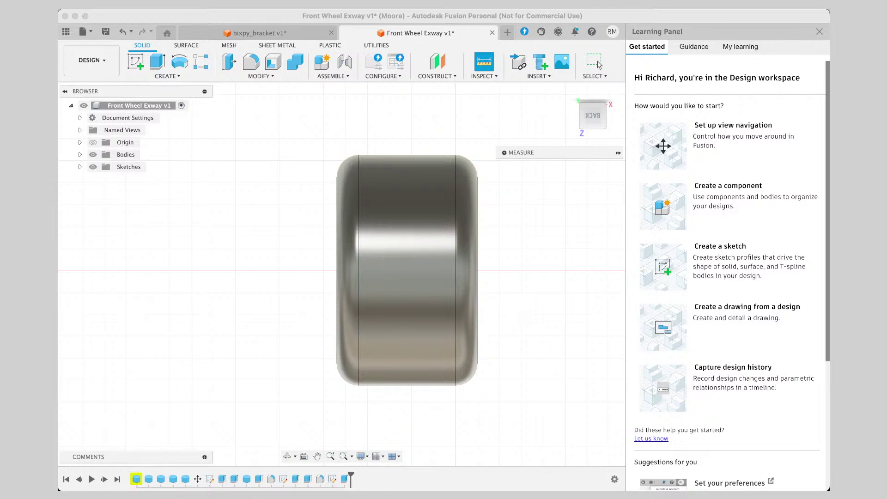
pyautogui.click(359, 292)
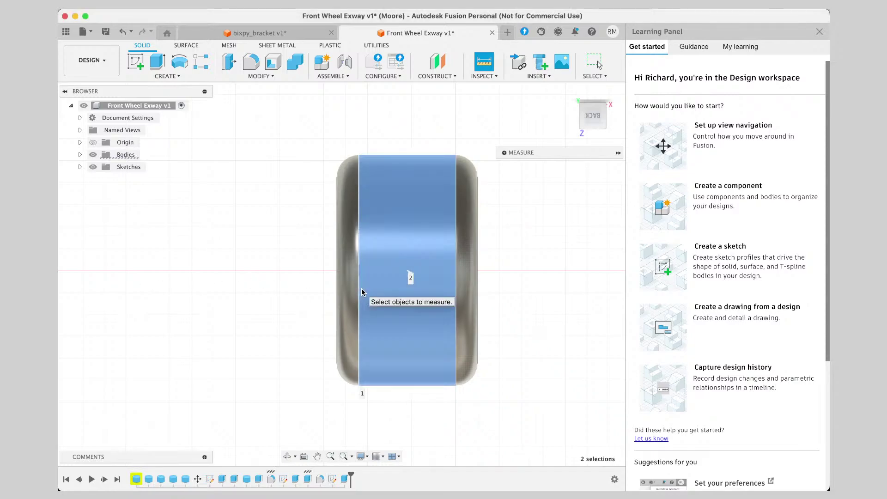
pyautogui.click(360, 292)
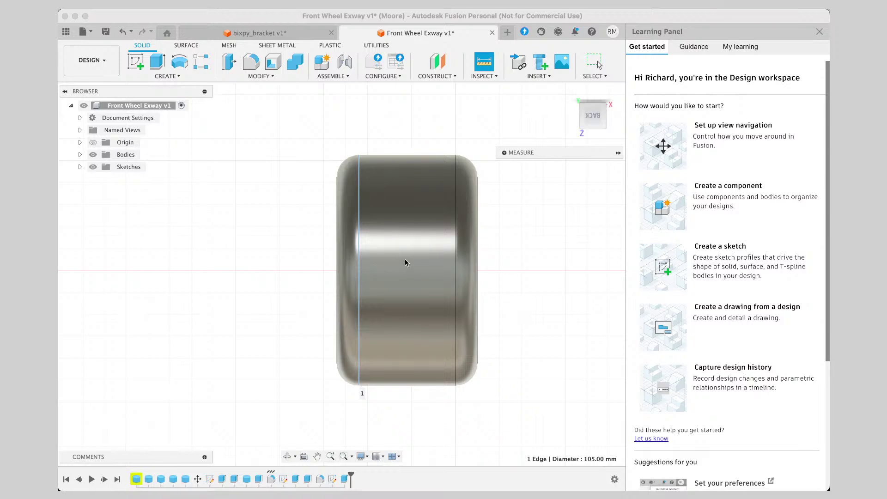
pyautogui.click(384, 210)
pyautogui.click(278, 192)
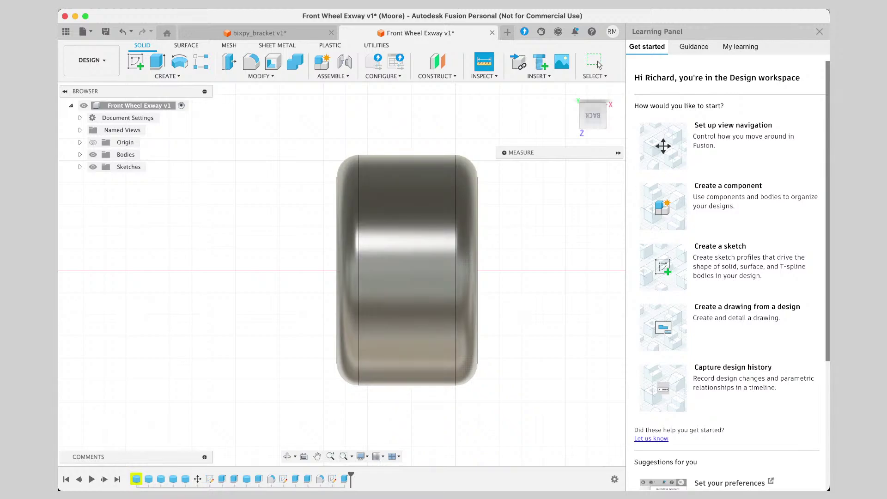
pyautogui.click(389, 327)
pyautogui.click(517, 303)
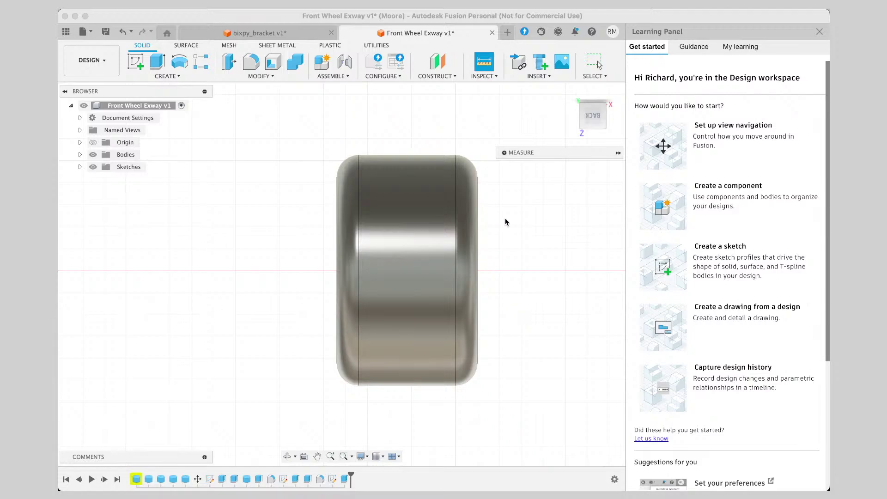
# Start a sketch on the origin plane parallel to the side view and project the wheel's outer cylindrical face with Projection Link on.
pyautogui.click(167, 76)
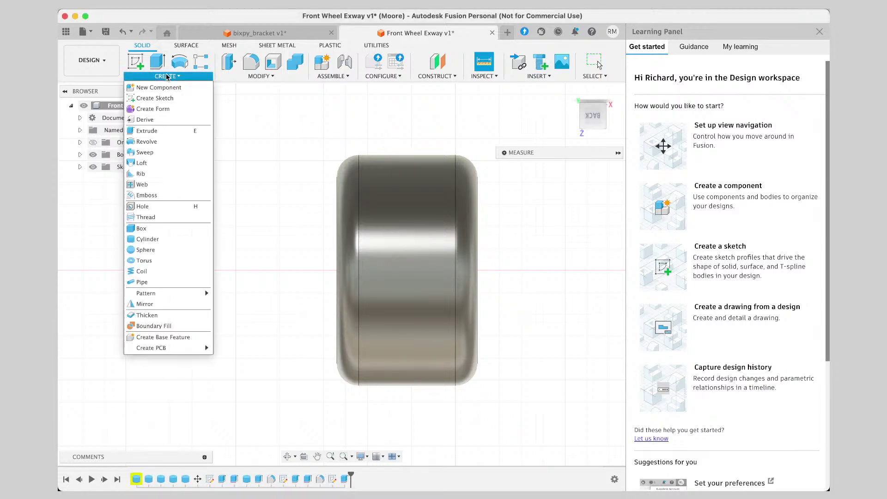
pyautogui.click(171, 98)
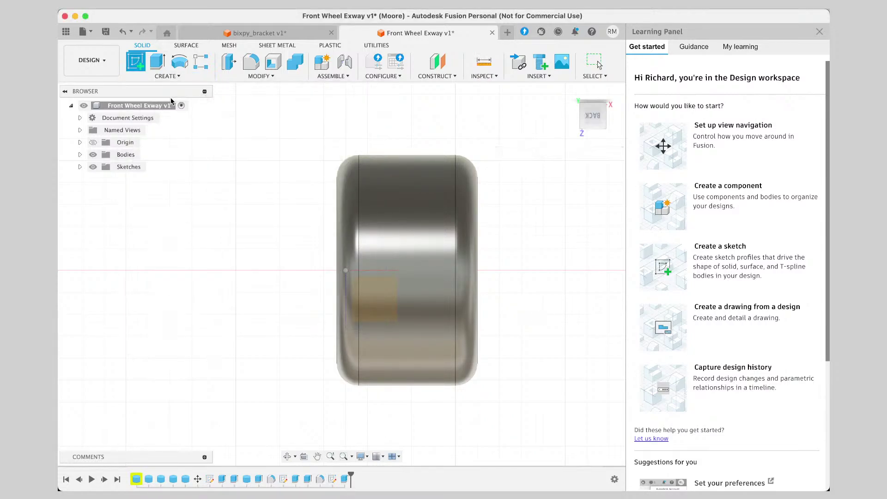
pyautogui.click(385, 192)
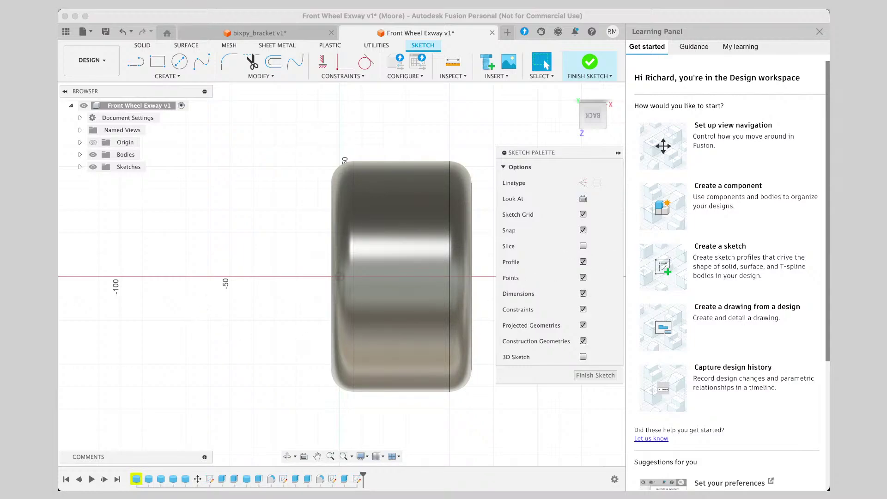
pyautogui.click(418, 253)
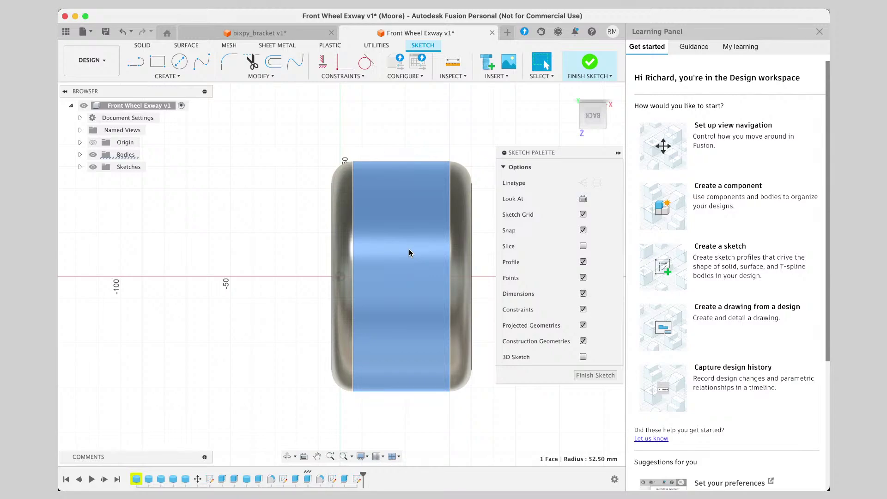
pyautogui.press('p')
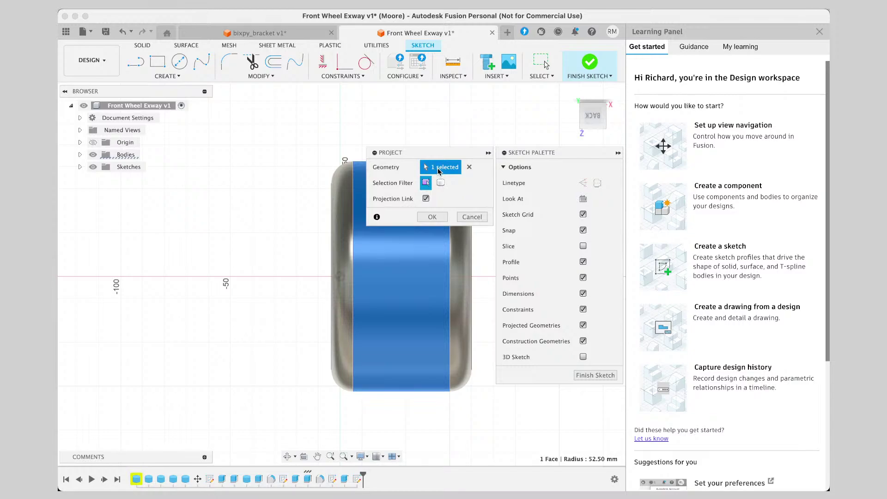
pyautogui.click(385, 239)
pyautogui.click(382, 252)
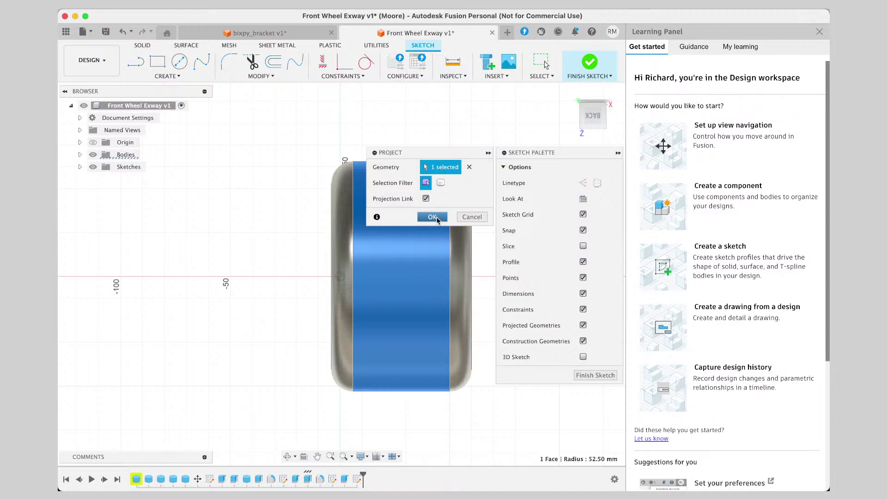
pyautogui.click(433, 218)
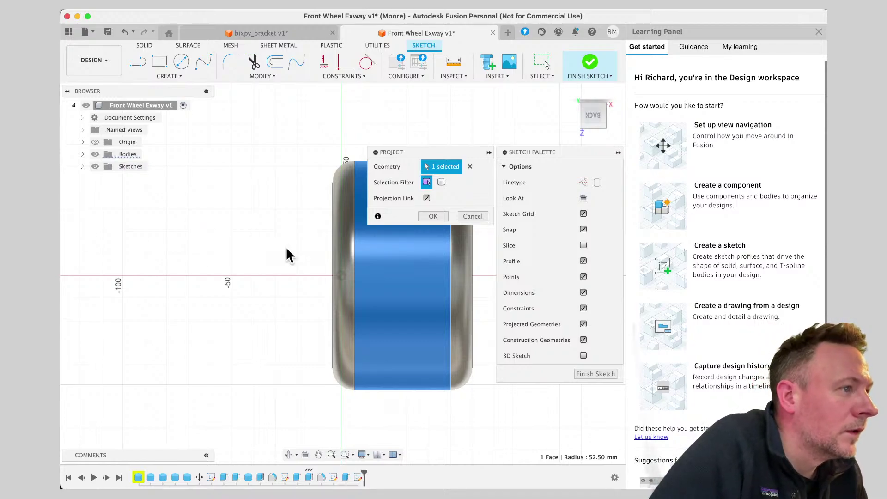
pyautogui.click(438, 218)
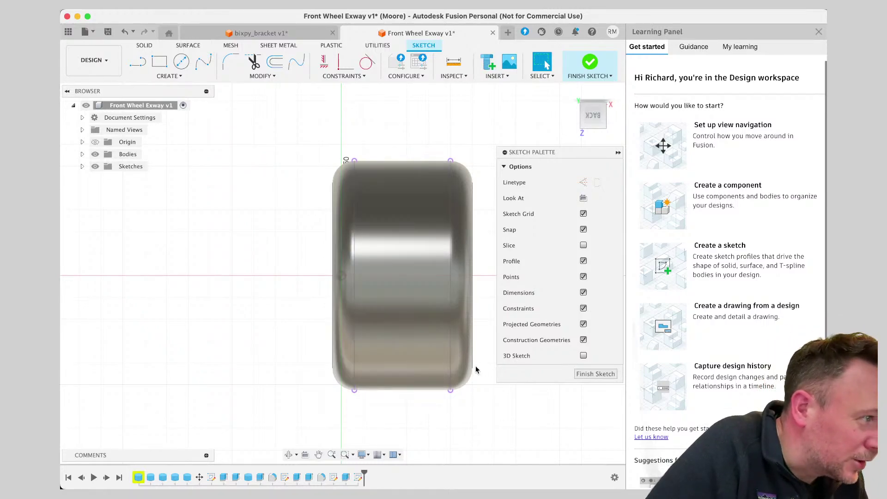
# Close the learning panel and undo both the face projection and the new sketch.
pyautogui.click(419, 346)
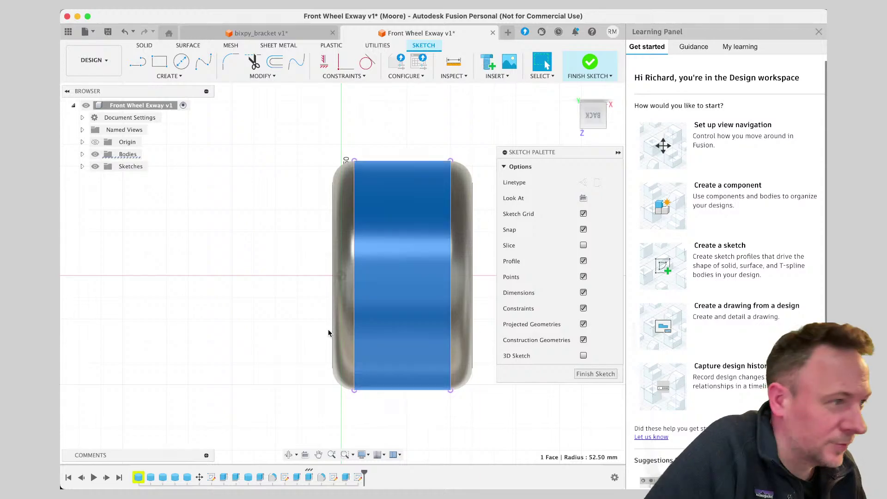
pyautogui.moveTo(431, 248); pyautogui.dragTo(418, 240, button='middle')
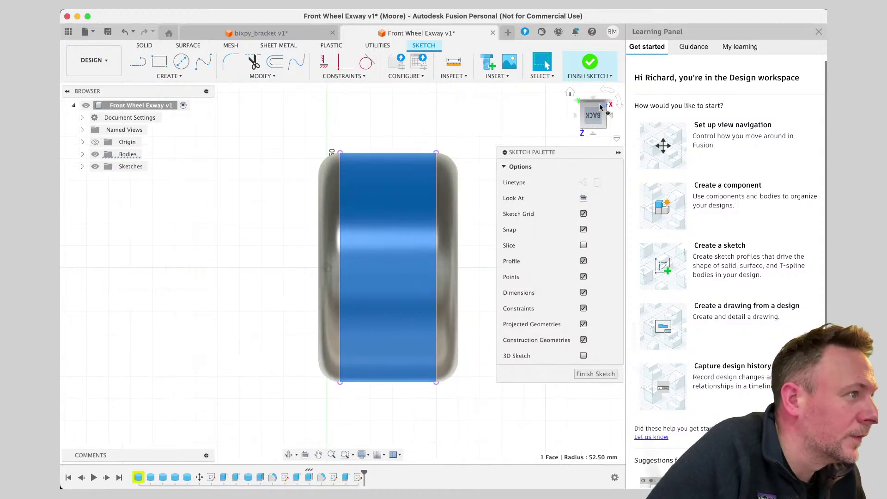
pyautogui.moveTo(593, 115)
pyautogui.mouseDown()
pyautogui.moveTo(545, 116)
pyautogui.moveTo(592, 122)
pyautogui.mouseUp()
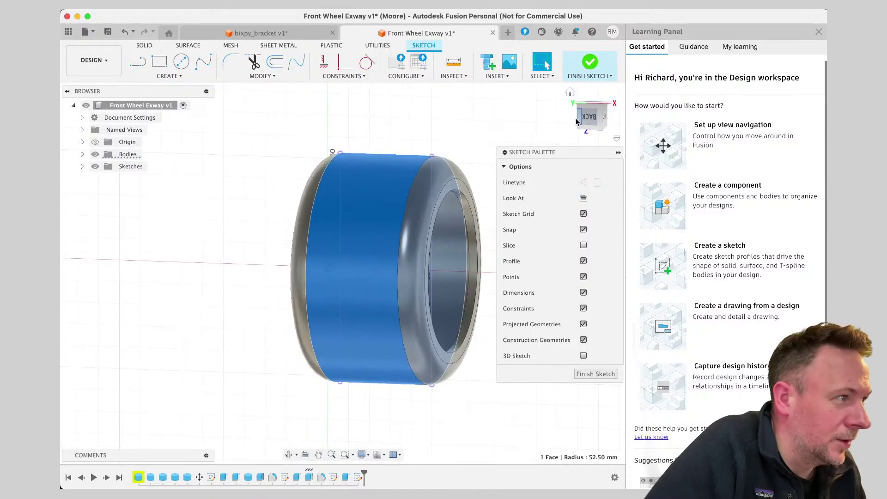
pyautogui.click(591, 123)
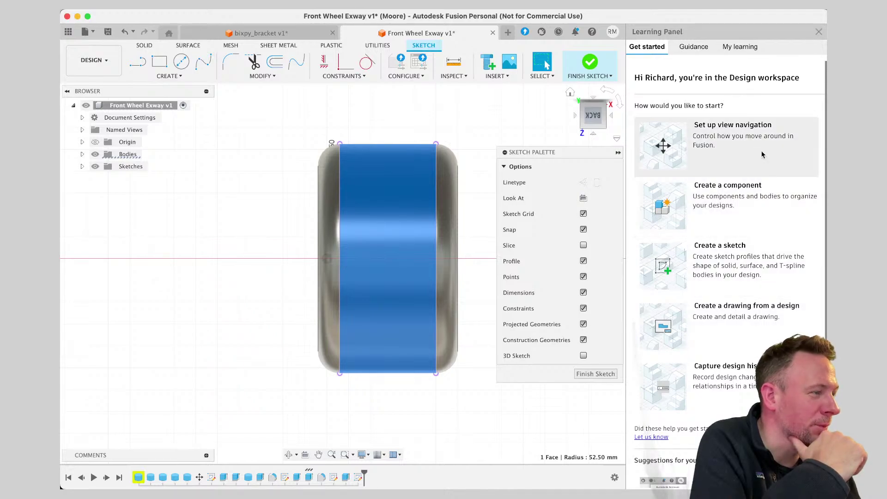
pyautogui.click(819, 33)
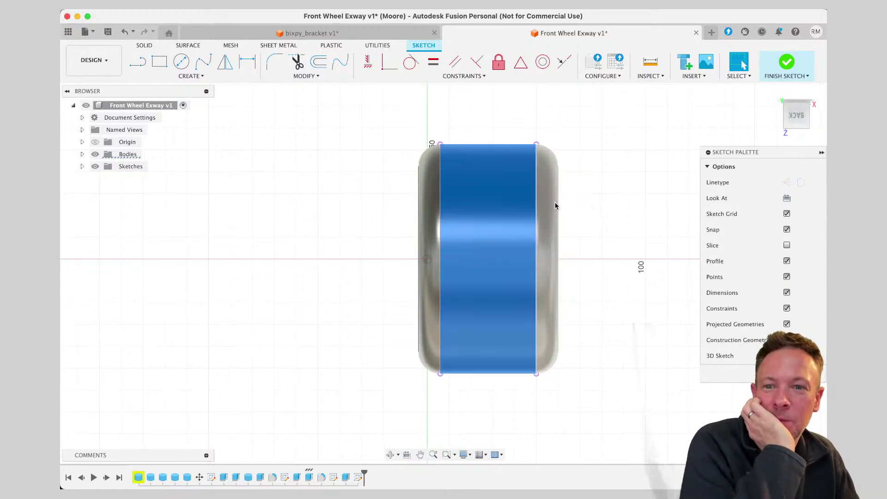
pyautogui.click(511, 217)
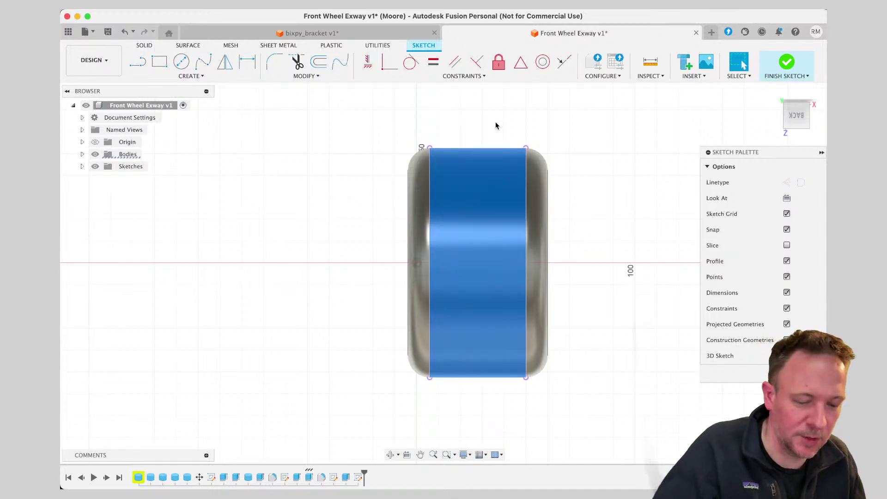
pyautogui.press('super+z')
pyautogui.press('super+z')
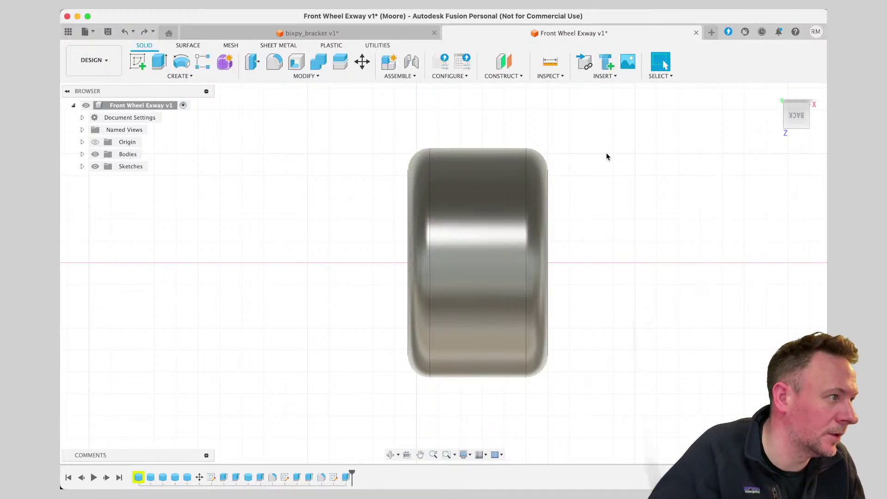
# Create a new sketch on the origin plane parallel to the side view and collapse its sketch palette.
pyautogui.click(185, 75)
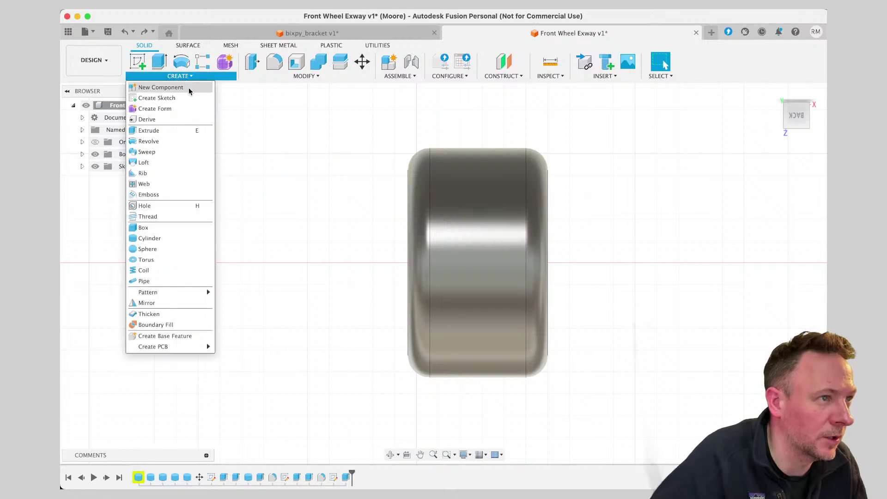
pyautogui.click(157, 98)
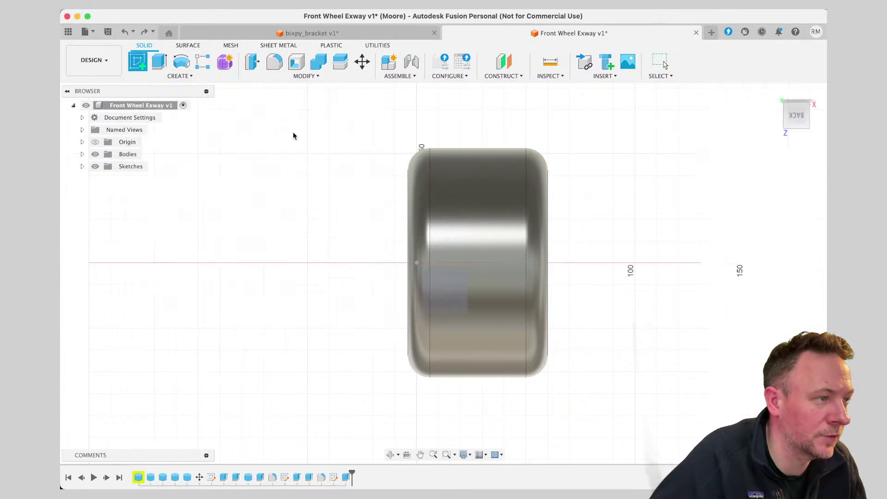
pyautogui.click(501, 218)
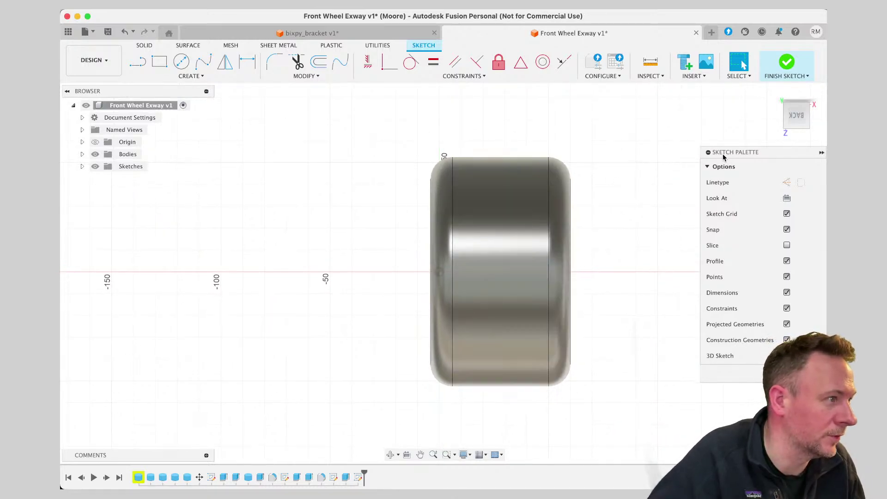
pyautogui.click(708, 152)
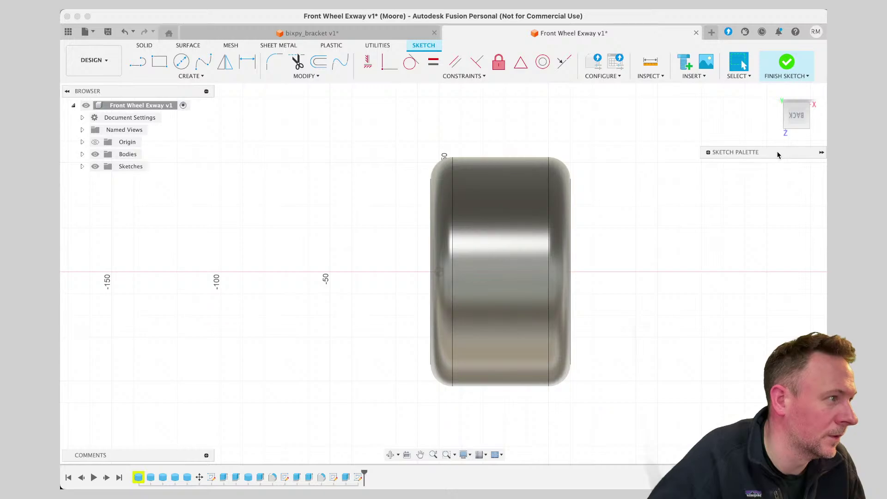
pyautogui.moveTo(780, 152); pyautogui.dragTo(761, 168)
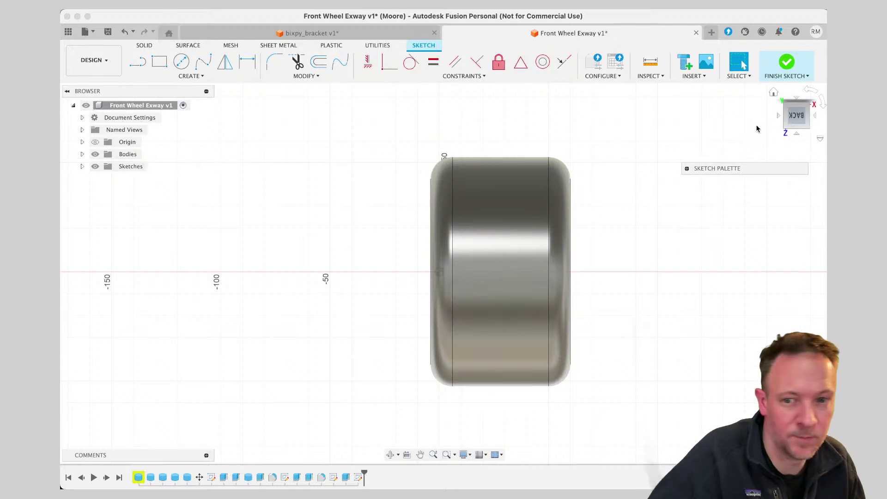
pyautogui.rightClick(616, 246)
pyautogui.click(332, 178)
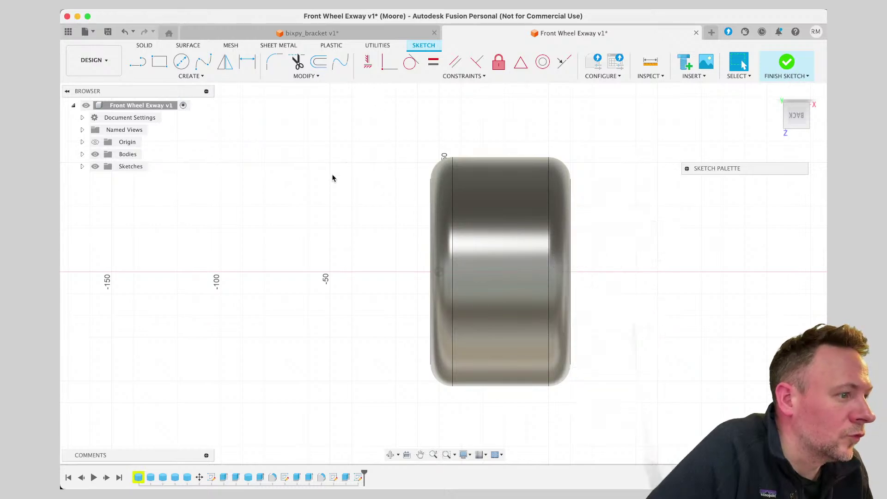
# Expand the sketch palette, reposition it beside the wheel, and finish the sketch without adding geometry.
pyautogui.click(419, 455)
pyautogui.moveTo(491, 375); pyautogui.dragTo(369, 350)
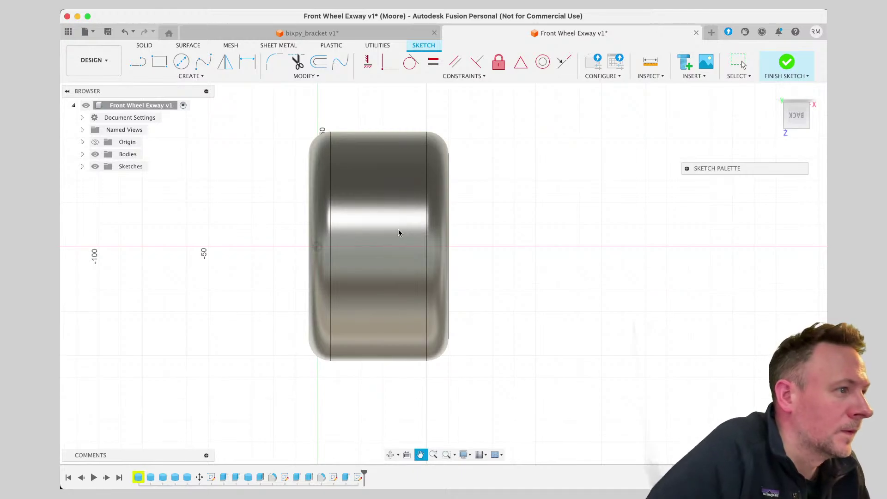
pyautogui.press('Escape')
pyautogui.moveTo(404, 235); pyautogui.dragTo(399, 224, button='middle')
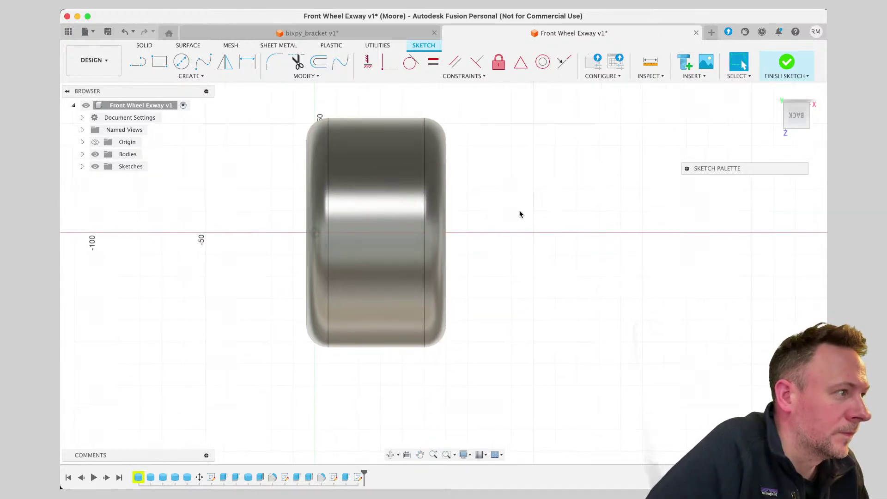
pyautogui.click(697, 170)
pyautogui.moveTo(714, 172)
pyautogui.mouseDown()
pyautogui.moveTo(697, 133)
pyautogui.moveTo(658, 128)
pyautogui.mouseUp()
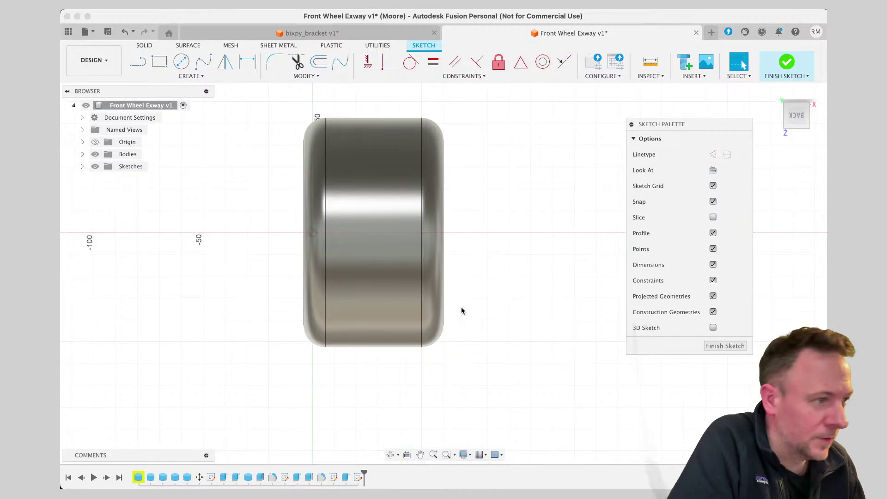
pyautogui.click(704, 346)
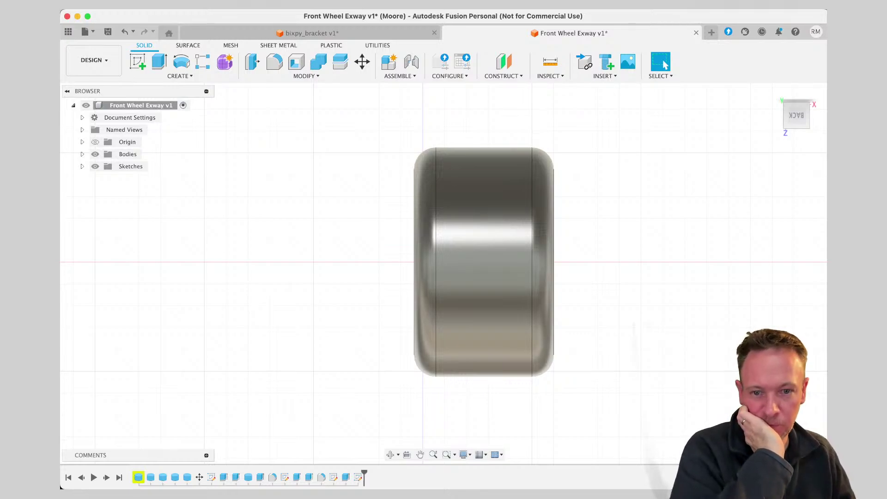
# Examine the wheel's outer cylindrical face, the rounded end face and the circular edge between them from several sides.
pyautogui.click(477, 183)
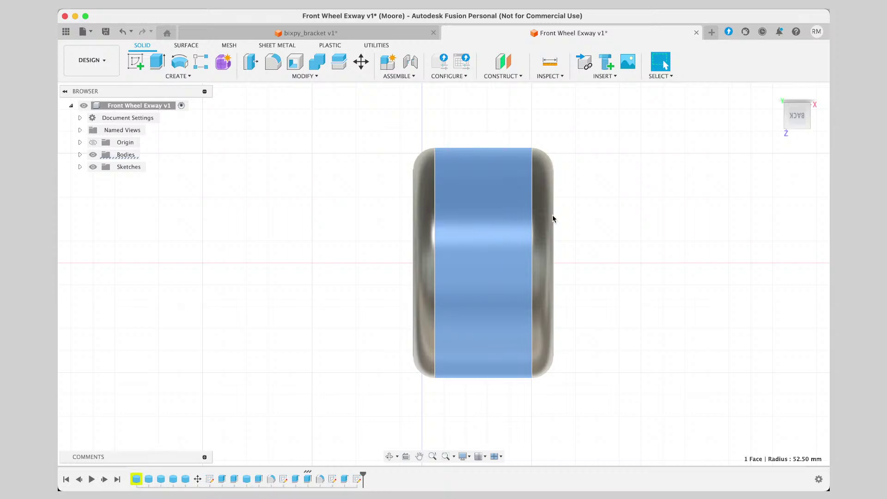
pyautogui.moveTo(443, 274)
pyautogui.keyDown('shift'); pyautogui.mouseDown(button='middle')
pyautogui.moveTo(489, 259)
pyautogui.moveTo(490, 274)
pyautogui.moveTo(582, 274)
pyautogui.mouseUp(button='middle'); pyautogui.keyUp('shift')
pyautogui.keyDown('shift'); pyautogui.moveTo(443, 275); pyautogui.dragTo(582, 263, button='middle'); pyautogui.keyUp('shift')
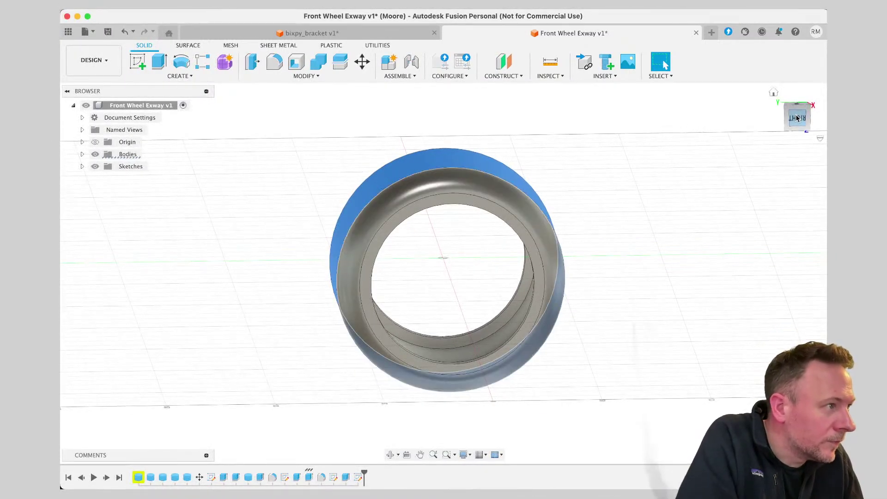
pyautogui.moveTo(795, 117)
pyautogui.mouseDown()
pyautogui.moveTo(781, 127)
pyautogui.moveTo(791, 113)
pyautogui.moveTo(809, 124)
pyautogui.moveTo(830, 116)
pyautogui.moveTo(794, 117)
pyautogui.mouseUp()
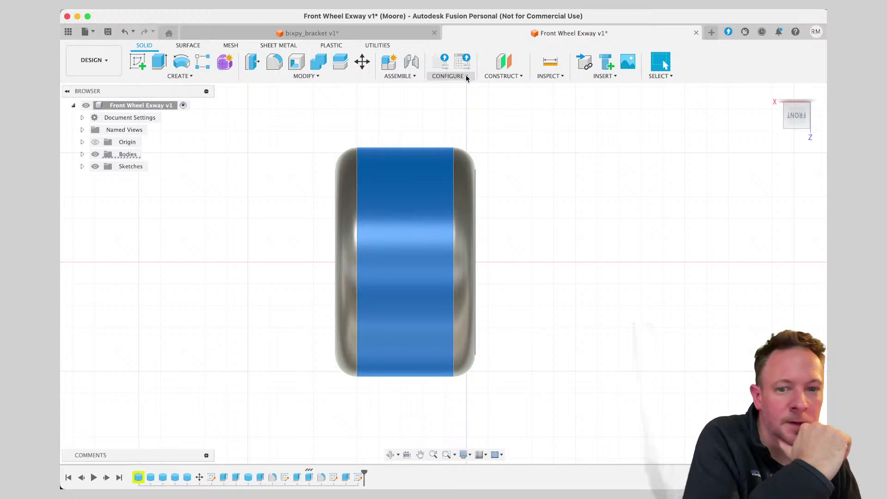
pyautogui.click(459, 190)
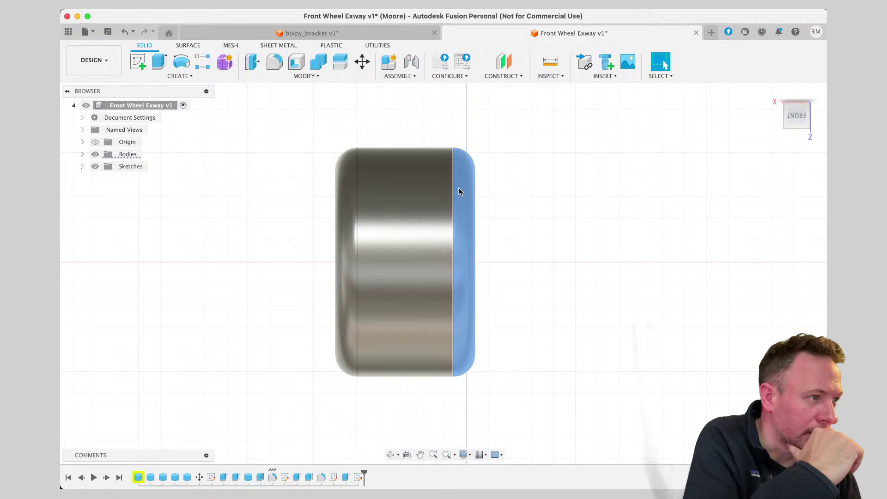
pyautogui.click(453, 214)
pyautogui.click(461, 214)
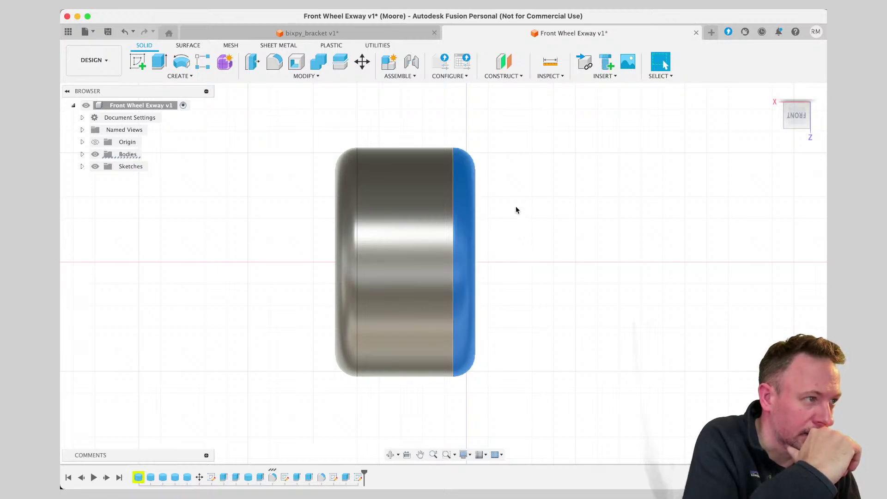
pyautogui.click(794, 111)
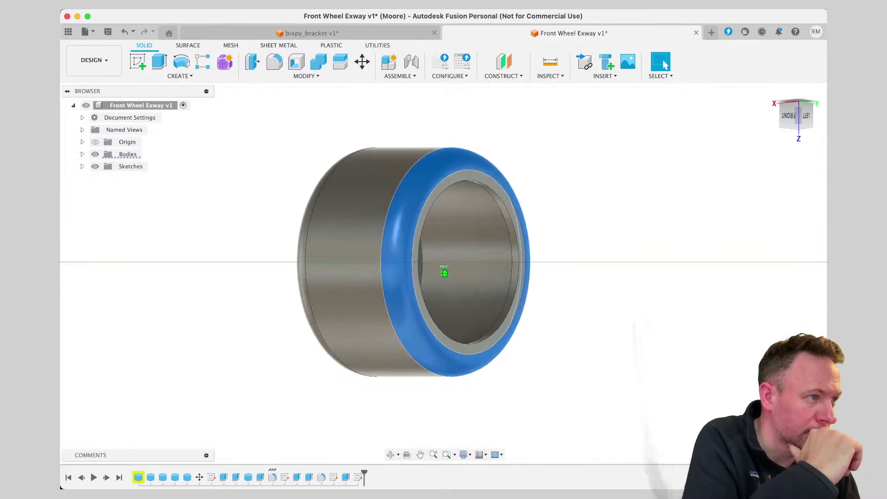
pyautogui.click(395, 190)
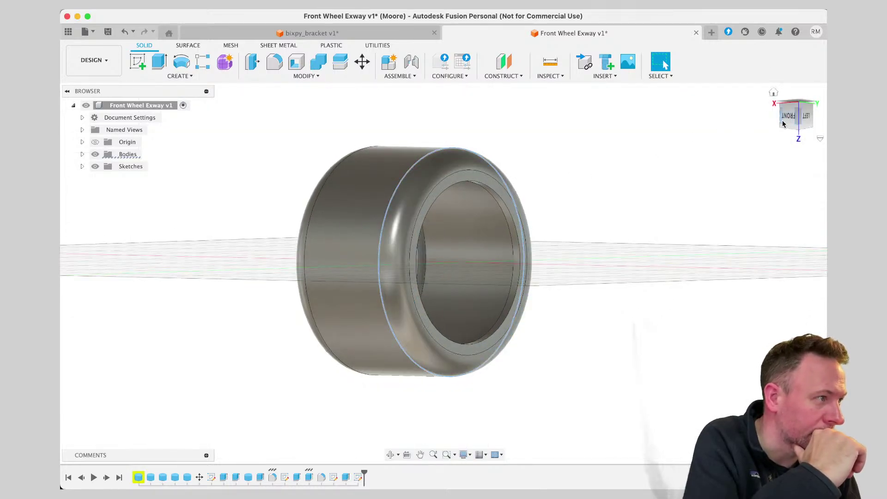
pyautogui.moveTo(788, 117)
pyautogui.mouseDown()
pyautogui.moveTo(823, 115)
pyautogui.moveTo(772, 140)
pyautogui.mouseUp()
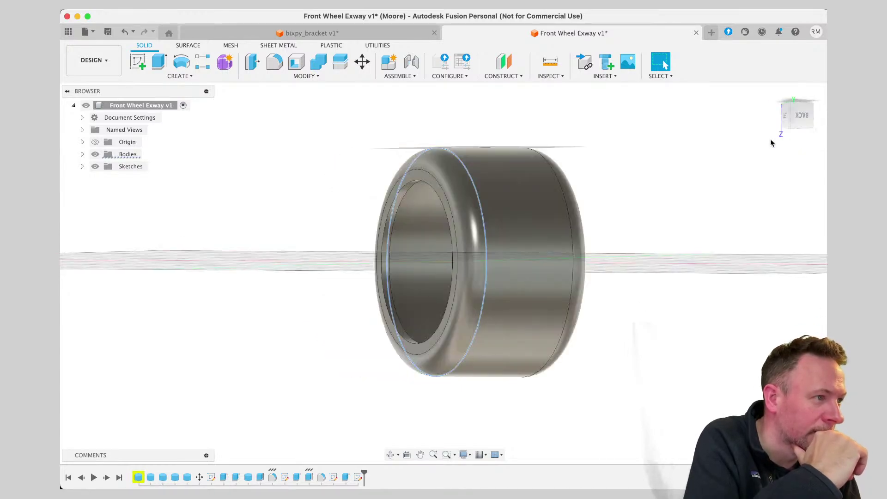
pyautogui.click(801, 119)
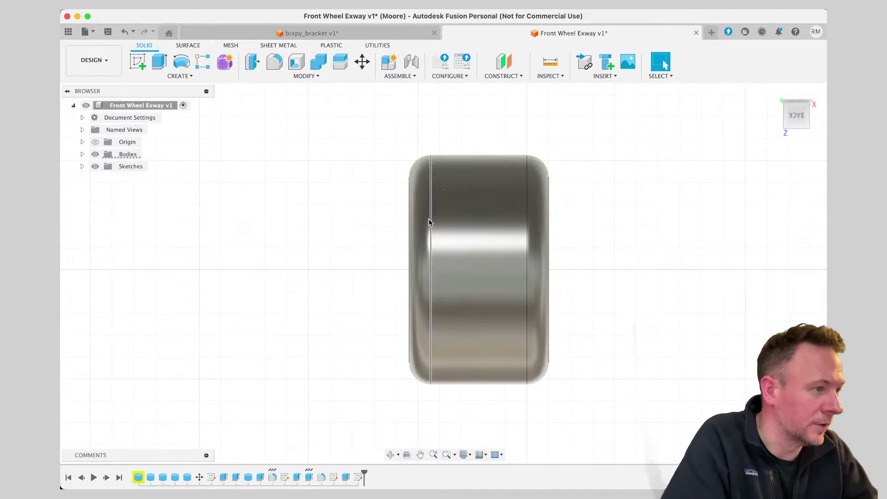
pyautogui.scroll(5, 429, 221)
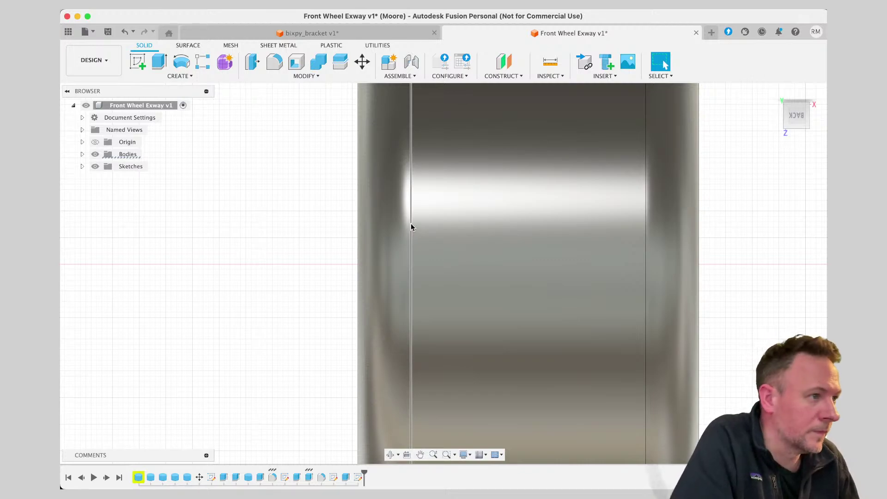
# Check the circular edge and rounded end face at the wheel's rim by selecting each in the back view.
pyautogui.click(412, 227)
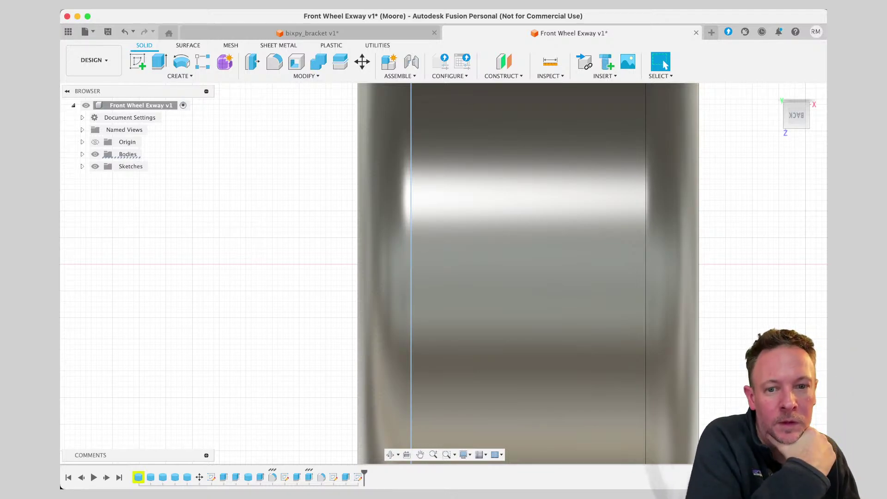
pyautogui.moveTo(471, 263); pyautogui.dragTo(487, 263, button='middle')
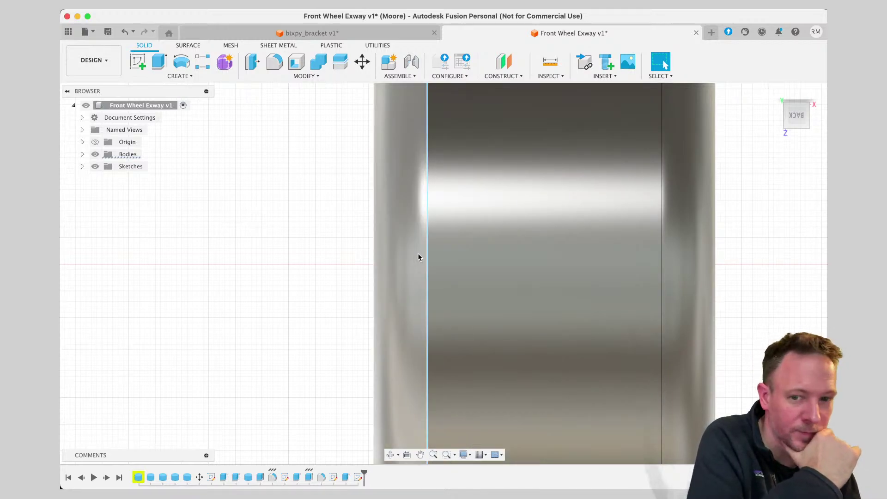
pyautogui.click(418, 254)
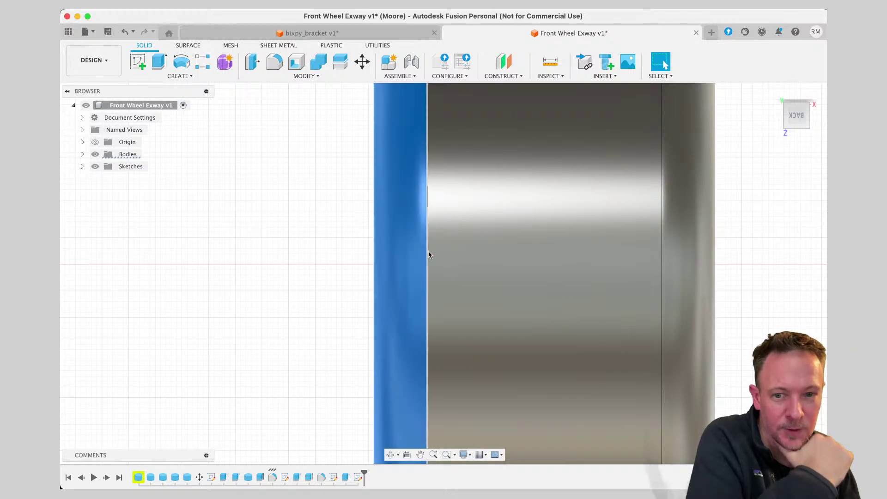
pyautogui.moveTo(428, 255); pyautogui.dragTo(423, 255, button='middle')
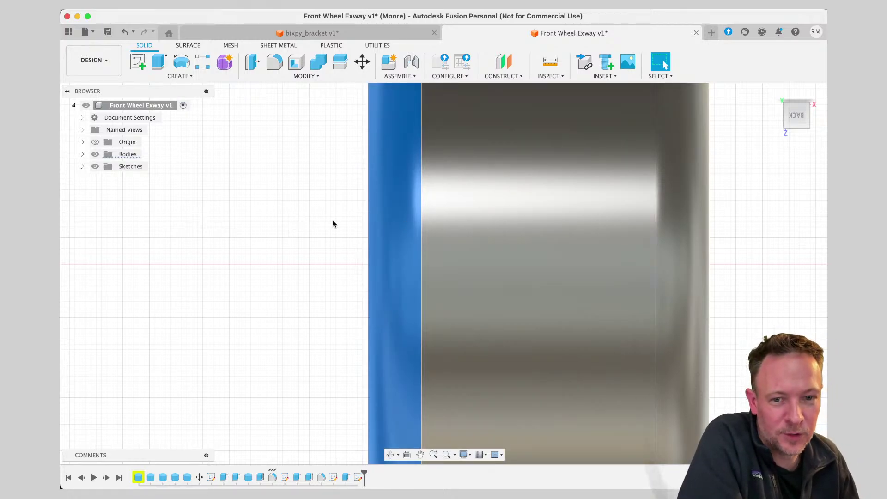
pyautogui.click(368, 220)
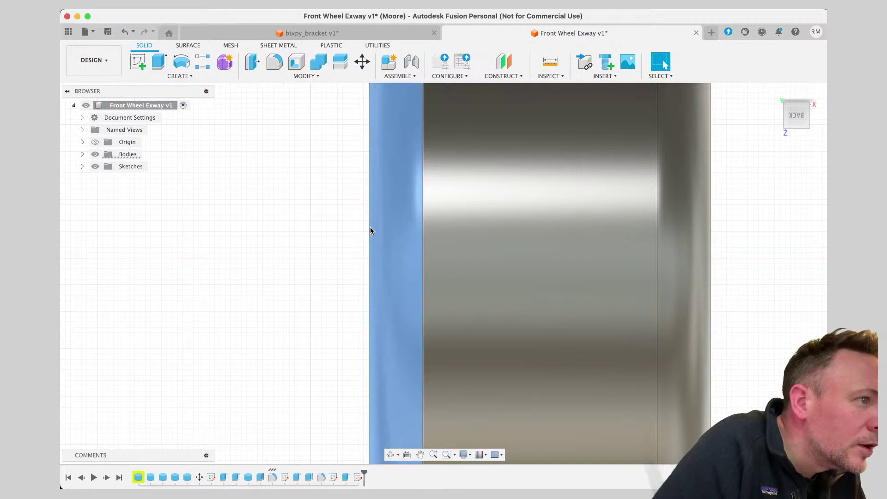
pyautogui.scroll(3, 379, 216)
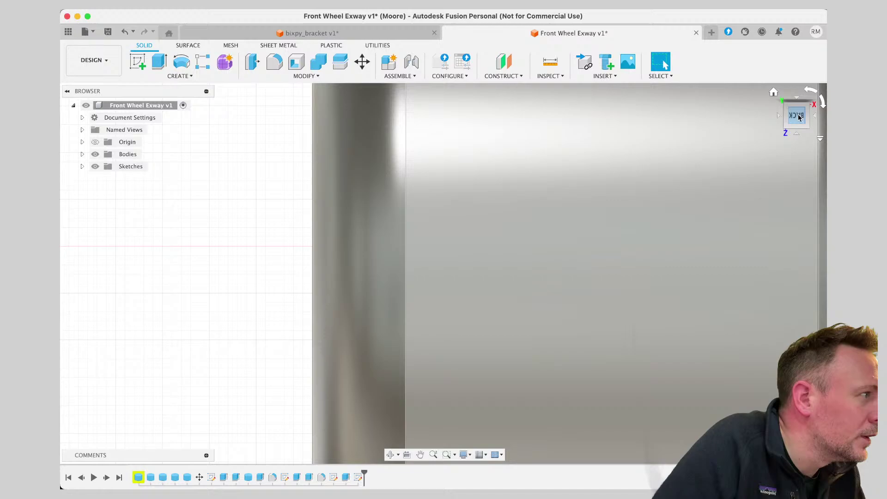
pyautogui.click(799, 118)
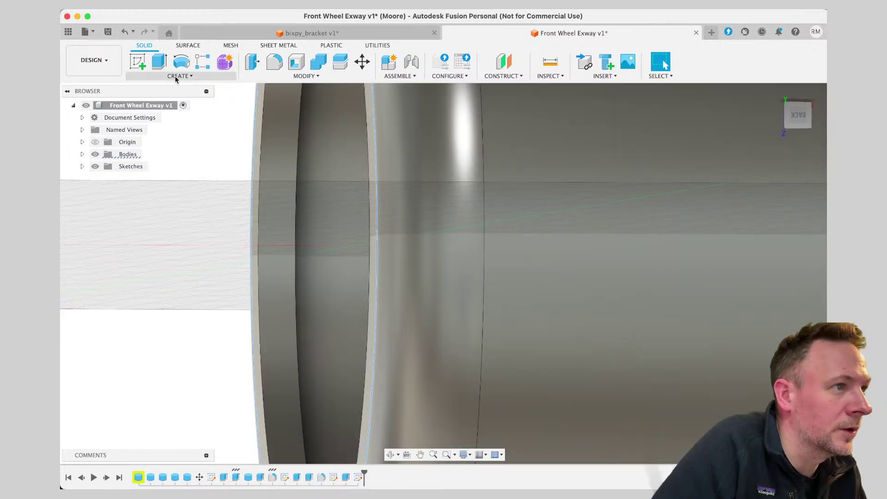
# Start a new sketch and orient the wheel between its back and front views for choosing a sketch plane.
pyautogui.click(180, 75)
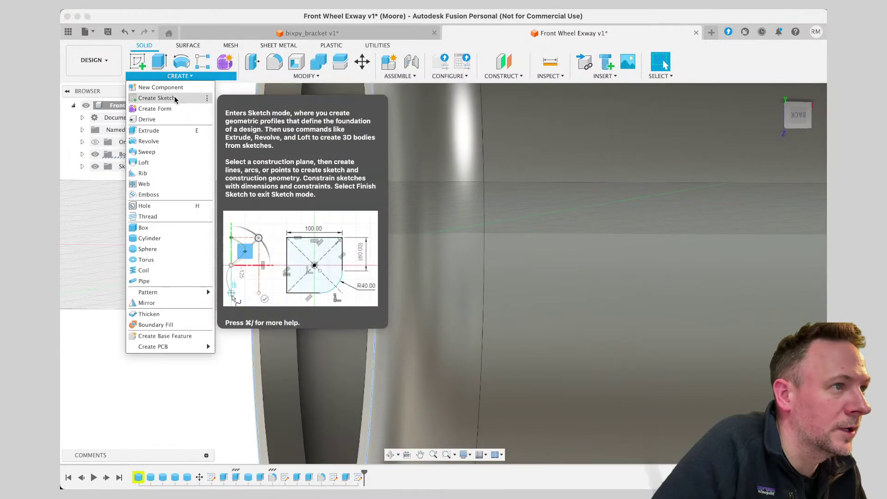
pyautogui.click(175, 98)
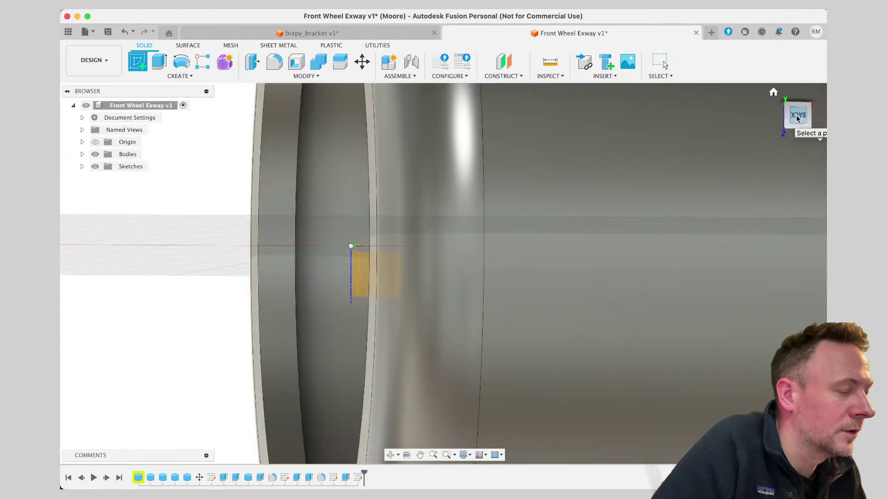
pyautogui.click(797, 118)
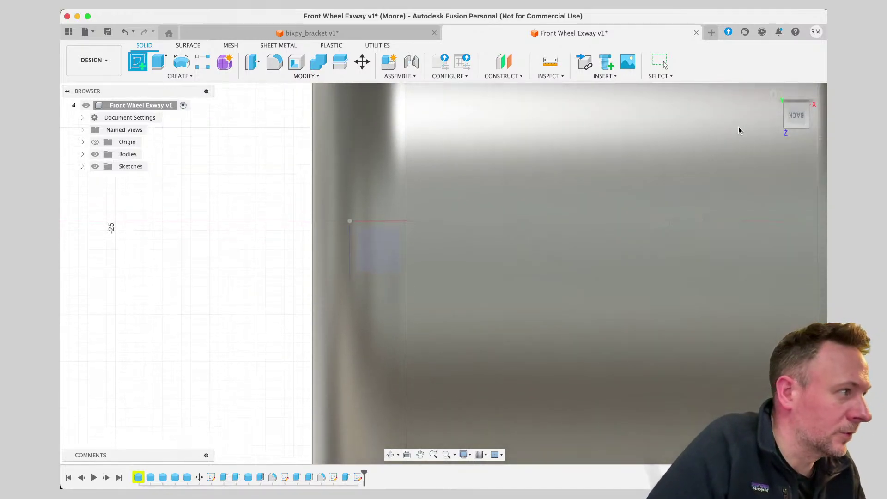
pyautogui.scroll(-5, 544, 158)
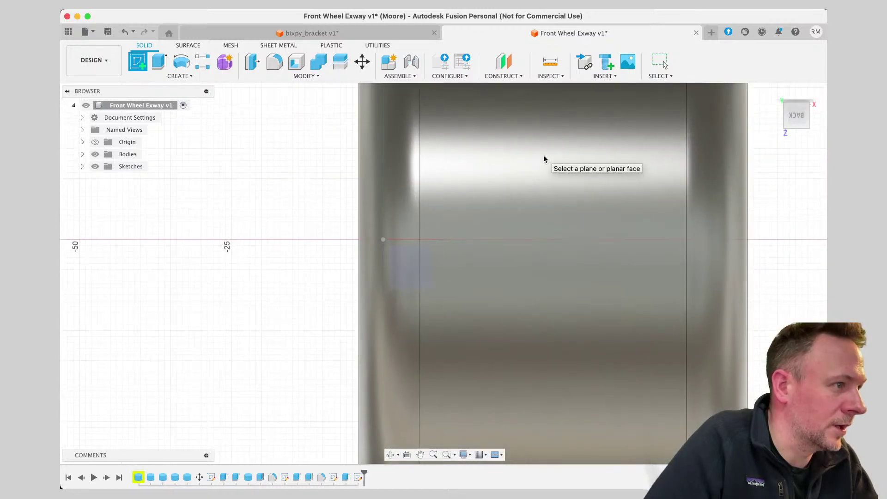
pyautogui.scroll(-3, 544, 159)
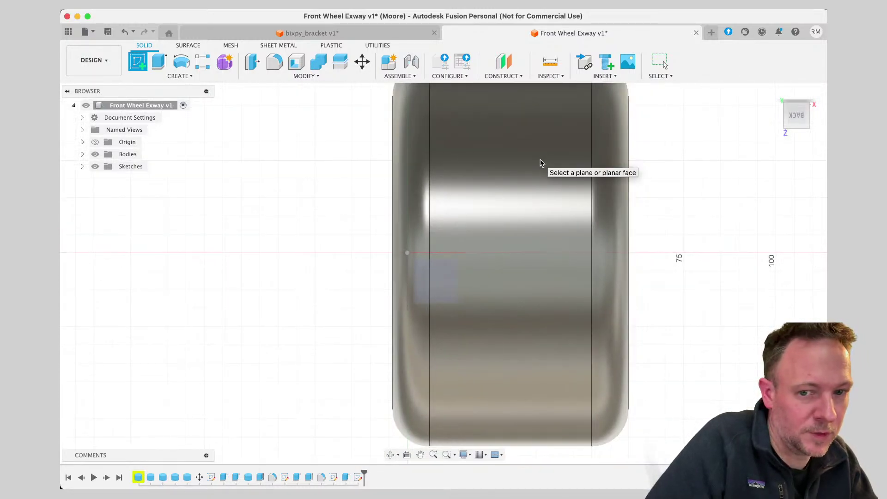
pyautogui.click(787, 122)
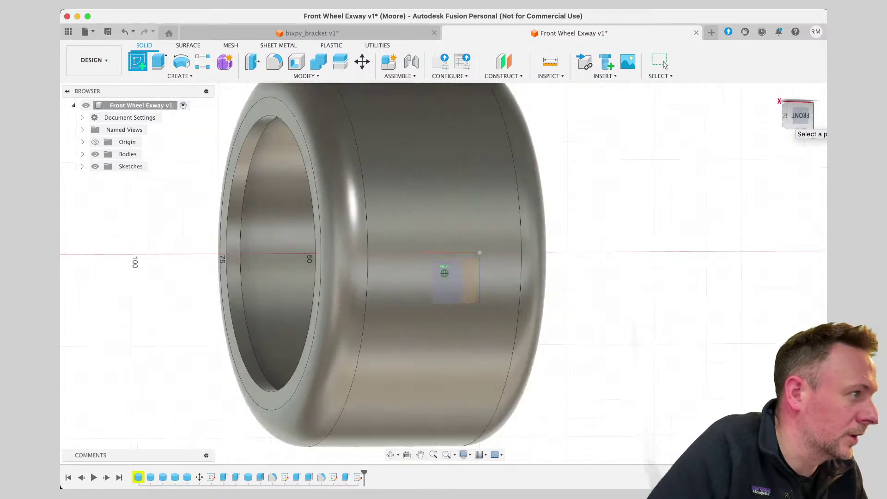
# Start a projection sketch on the YZ origin plane, looking straight at the wheel's left side.
pyautogui.click(801, 117)
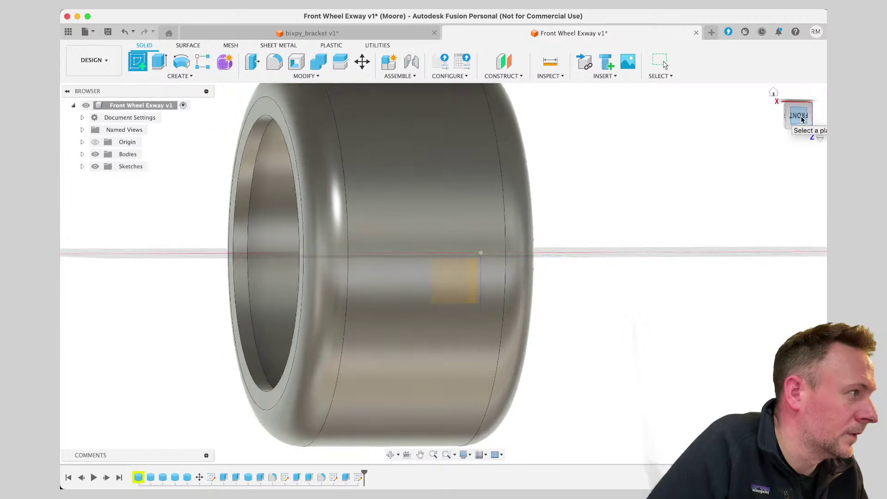
pyautogui.moveTo(802, 119); pyautogui.dragTo(699, 121)
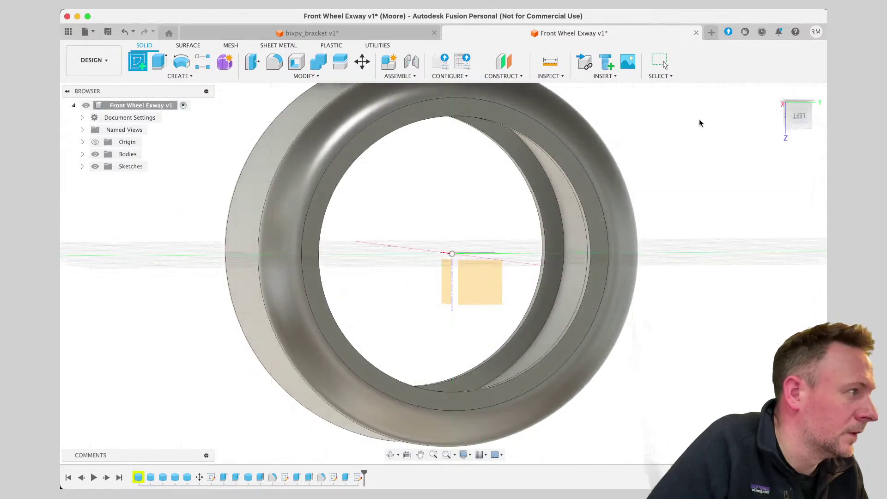
pyautogui.click(800, 118)
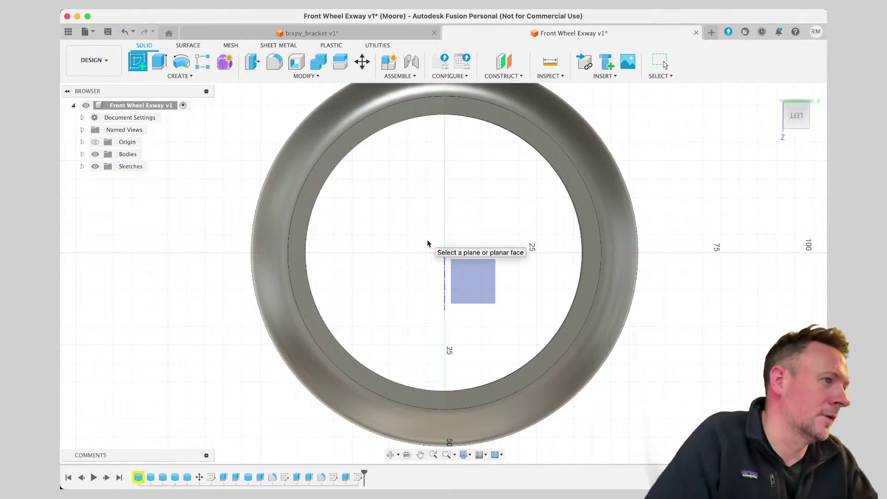
pyautogui.scroll(-3, 427, 239)
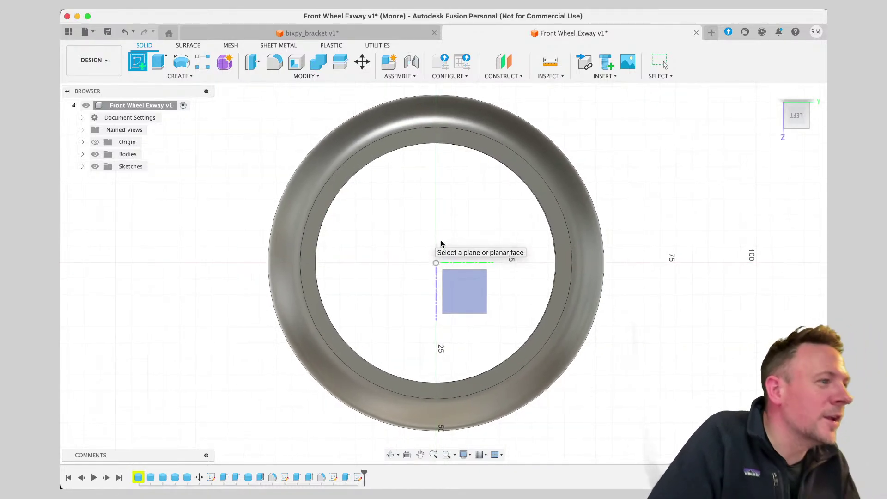
pyautogui.press('Escape')
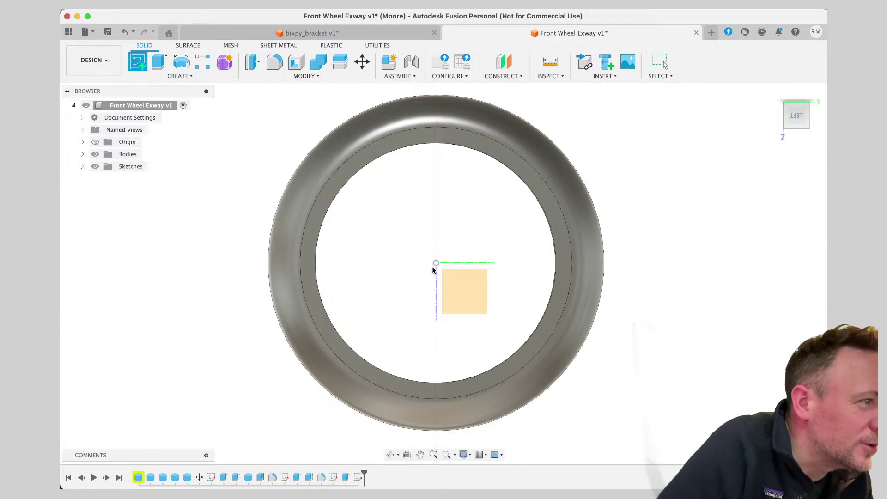
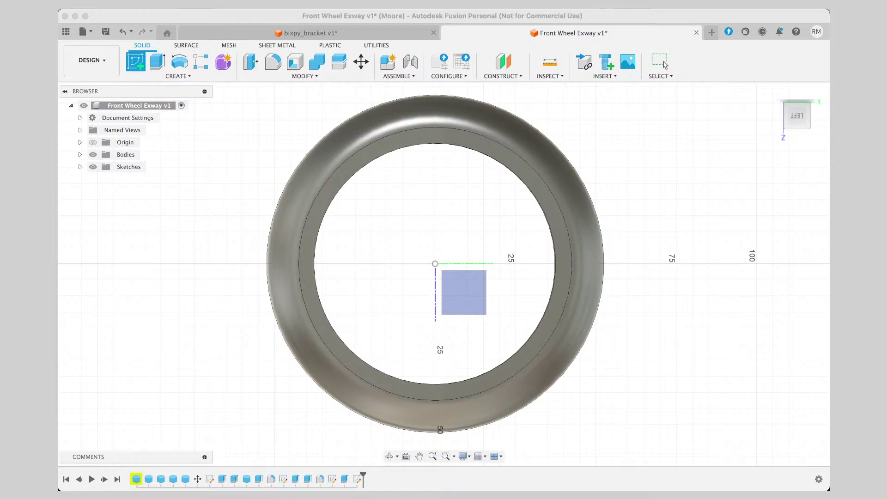
pyautogui.click(505, 27)
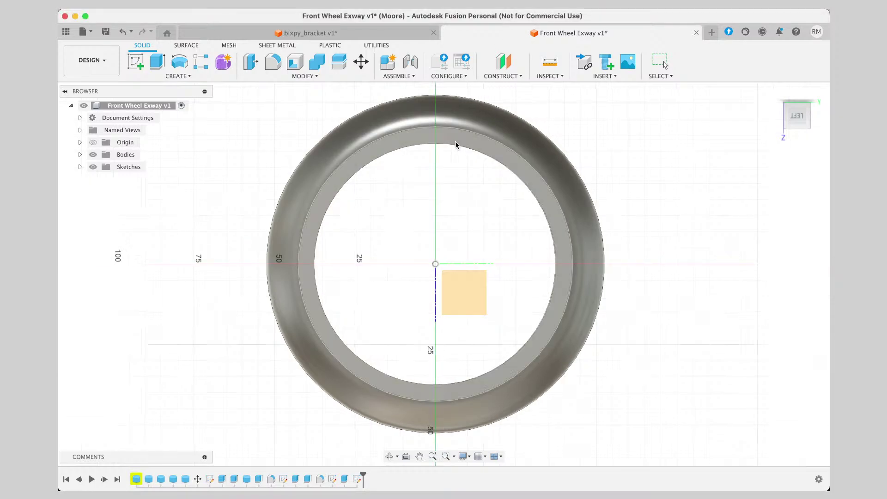
pyautogui.click(453, 290)
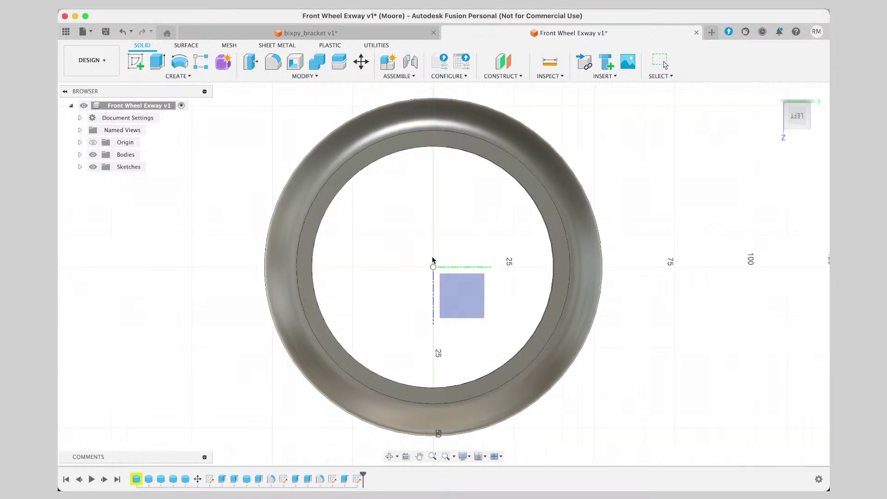
pyautogui.click(806, 125)
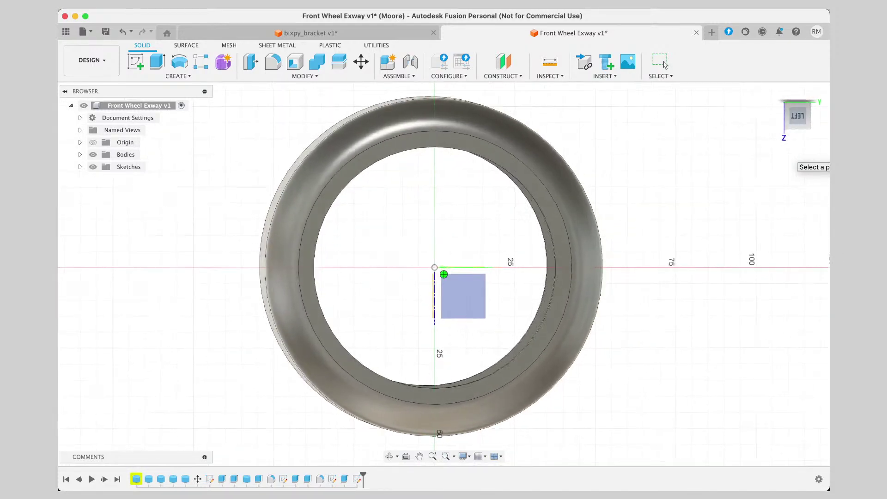
pyautogui.click(798, 119)
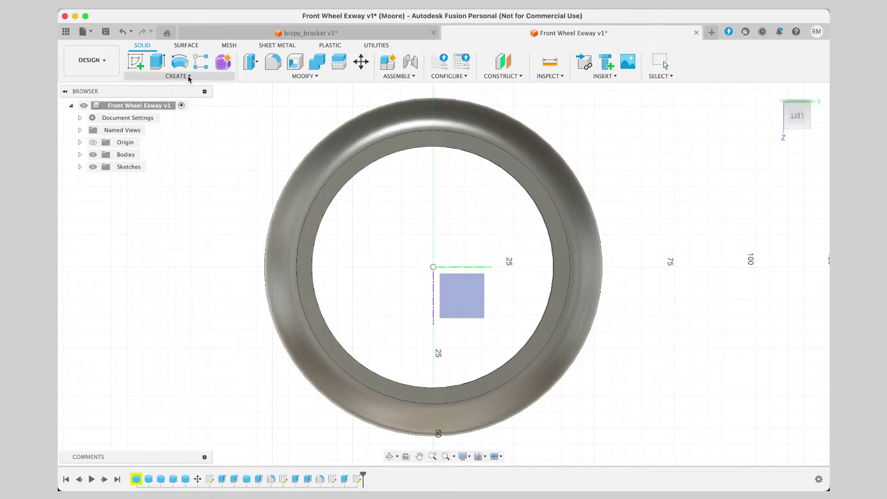
pyautogui.click(190, 76)
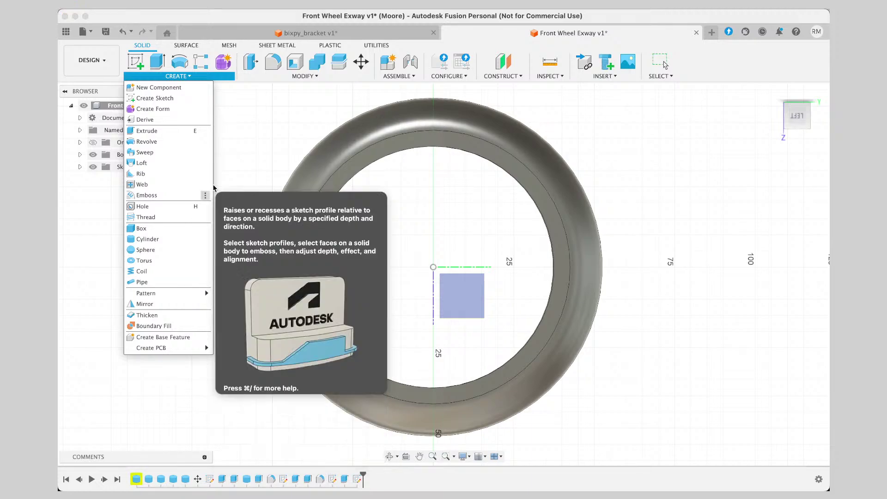
pyautogui.moveTo(305, 225); pyautogui.dragTo(301, 233, button='middle')
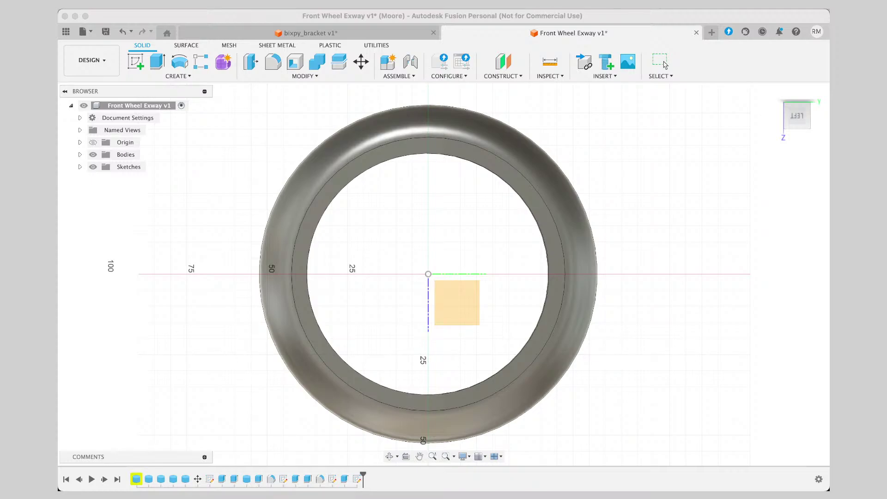
pyautogui.click(595, 276)
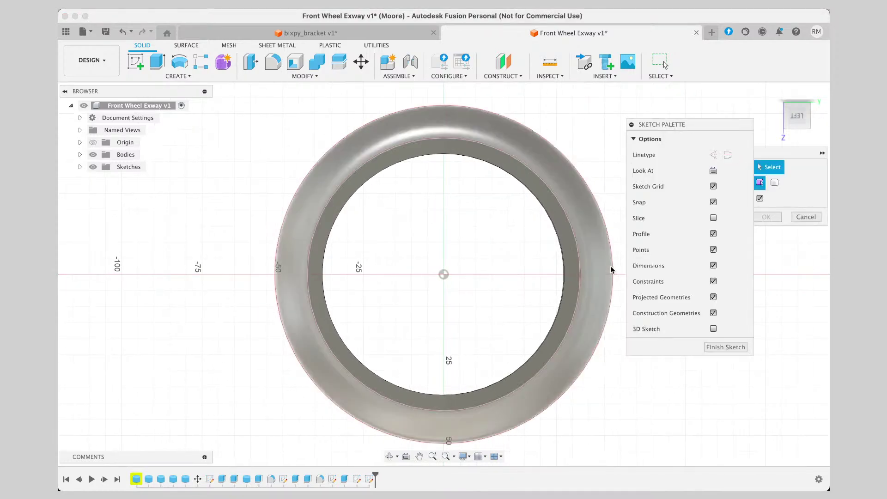
# Project the wheel's outer cylindrical tread face into the sketch with the projection link kept on.
pyautogui.moveTo(791, 120); pyautogui.dragTo(779, 121)
pyautogui.click(608, 208)
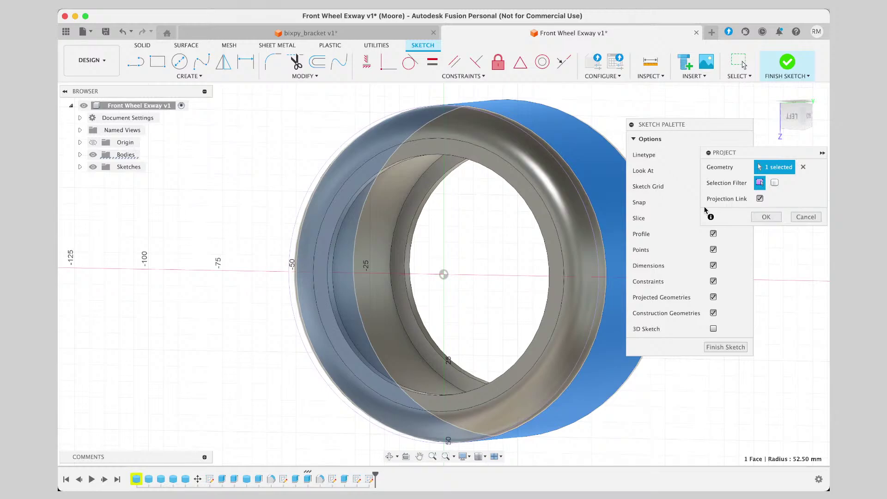
pyautogui.click(766, 217)
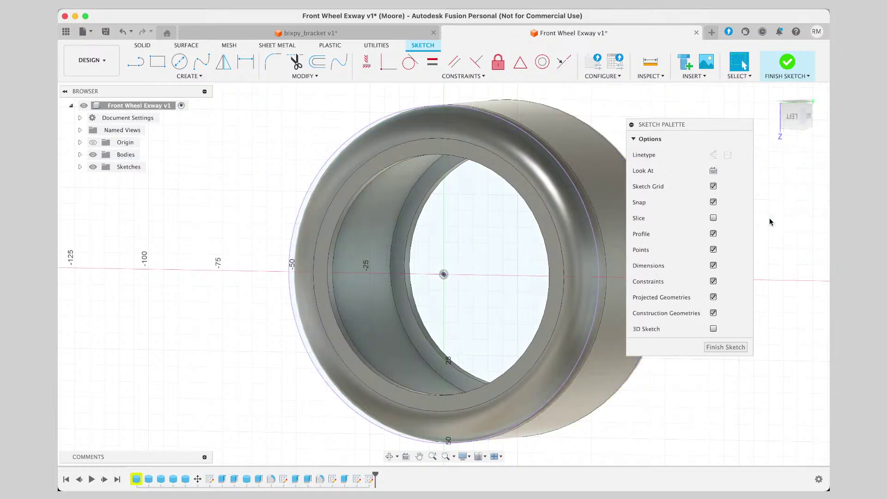
pyautogui.moveTo(676, 126); pyautogui.dragTo(756, 129)
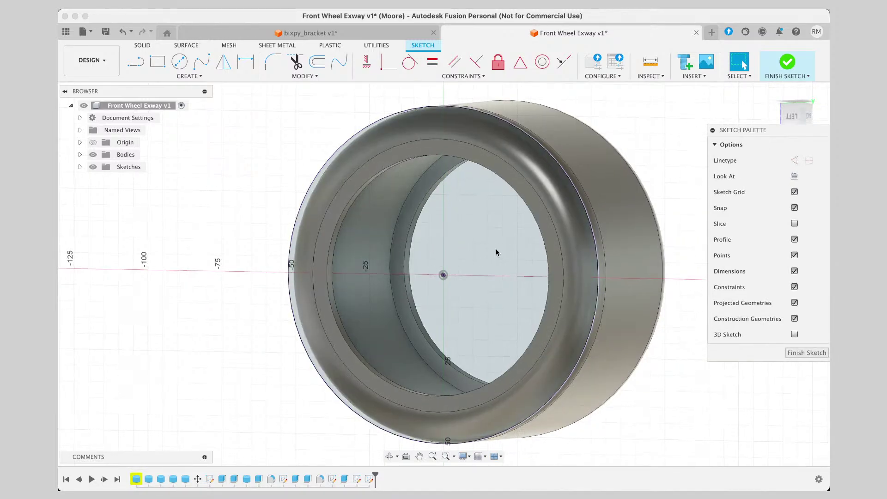
# Examine from the back and front where the projected circle sits across the wheel's width.
pyautogui.moveTo(496, 250); pyautogui.dragTo(498, 248, button='middle')
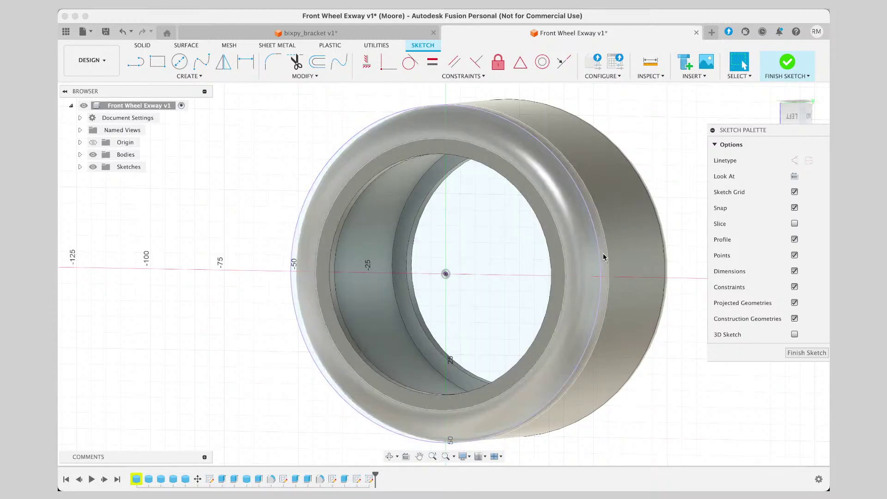
pyautogui.moveTo(595, 243)
pyautogui.keyDown('shift'); pyautogui.mouseDown(button='middle')
pyautogui.moveTo(453, 246)
pyautogui.moveTo(621, 247)
pyautogui.mouseUp(button='middle'); pyautogui.keyUp('shift')
pyautogui.moveTo(796, 119)
pyautogui.keyDown('shift'); pyautogui.mouseDown(button='middle')
pyautogui.moveTo(807, 115)
pyautogui.moveTo(788, 112)
pyautogui.mouseUp(button='middle'); pyautogui.keyUp('shift')
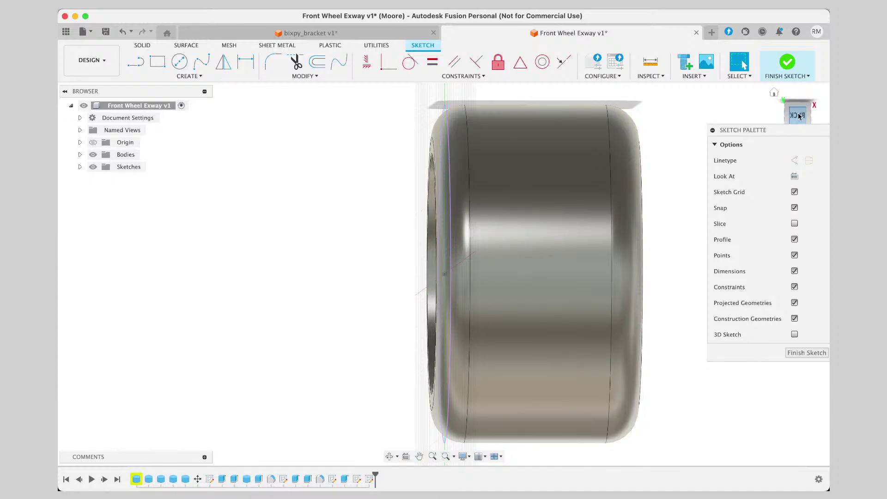
pyautogui.click(799, 116)
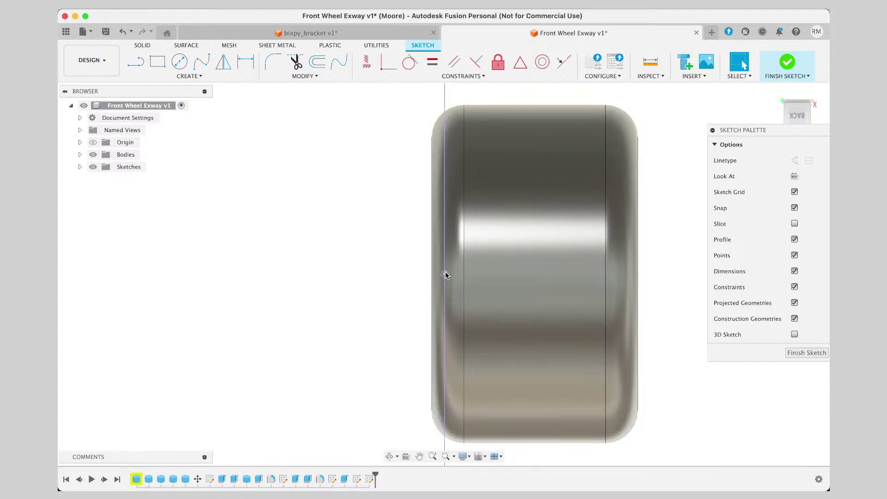
pyautogui.click(785, 103)
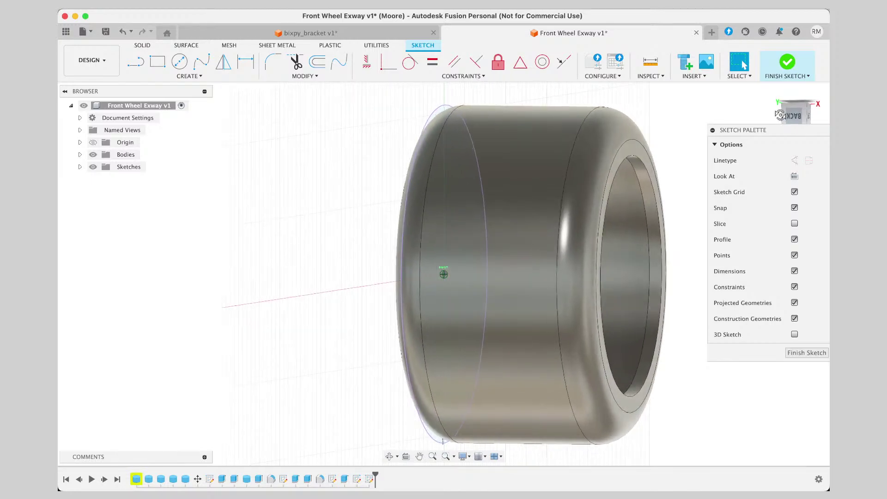
pyautogui.moveTo(785, 112)
pyautogui.mouseDown()
pyautogui.moveTo(818, 113)
pyautogui.moveTo(648, 115)
pyautogui.moveTo(657, 117)
pyautogui.mouseUp()
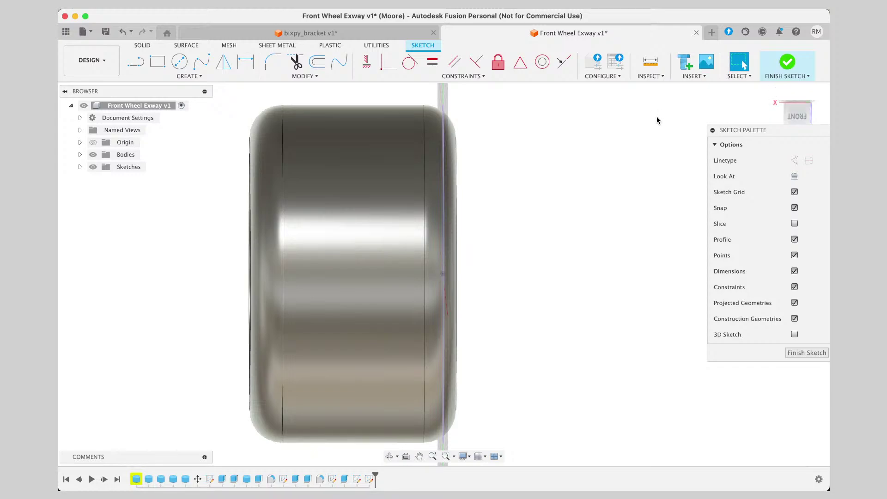
pyautogui.click(797, 113)
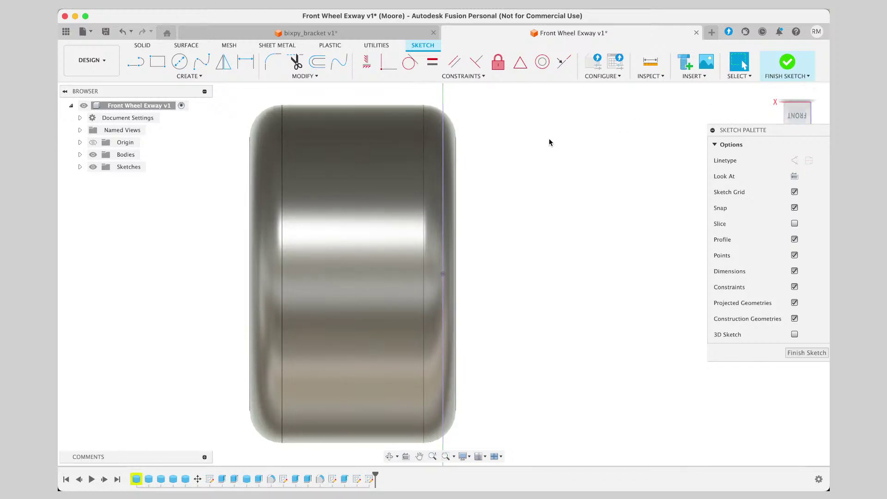
# Select the projected circle in the front view and finish the sketch.
pyautogui.click(442, 207)
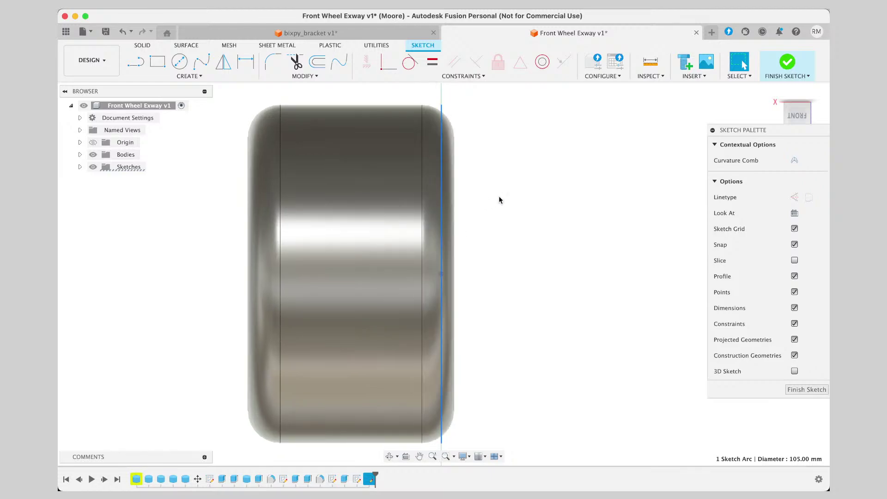
pyautogui.moveTo(793, 115)
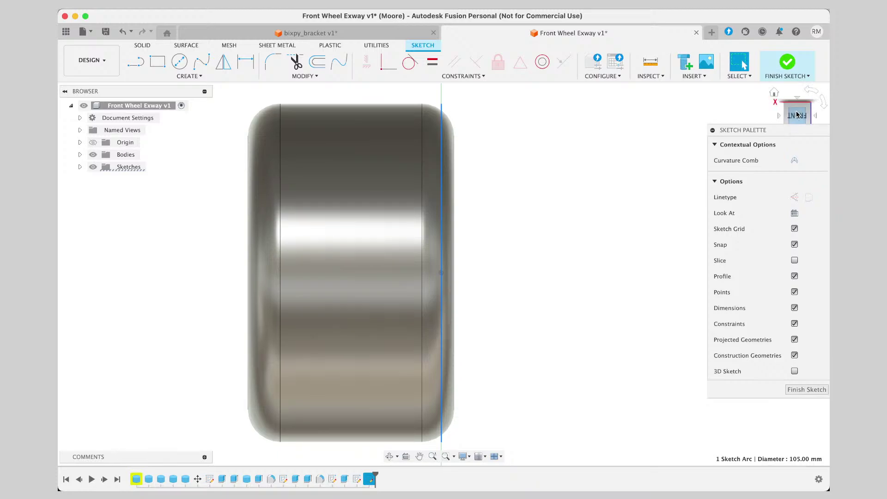
pyautogui.click(796, 116)
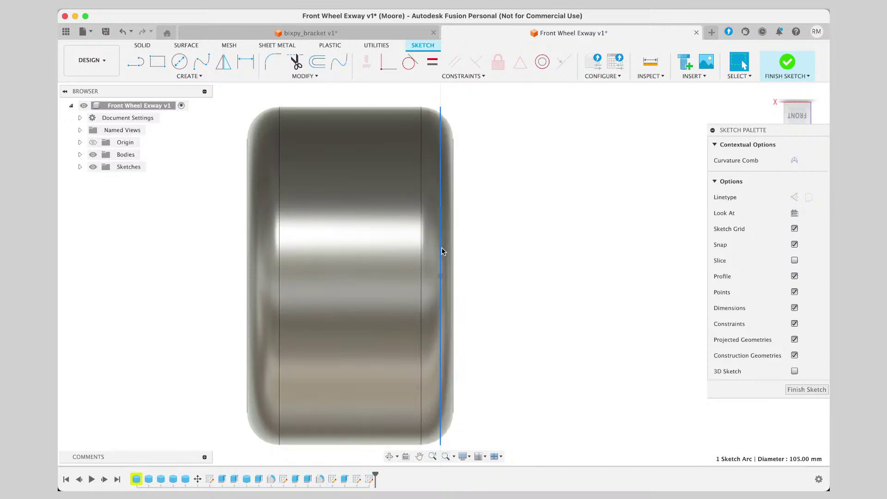
pyautogui.click(803, 390)
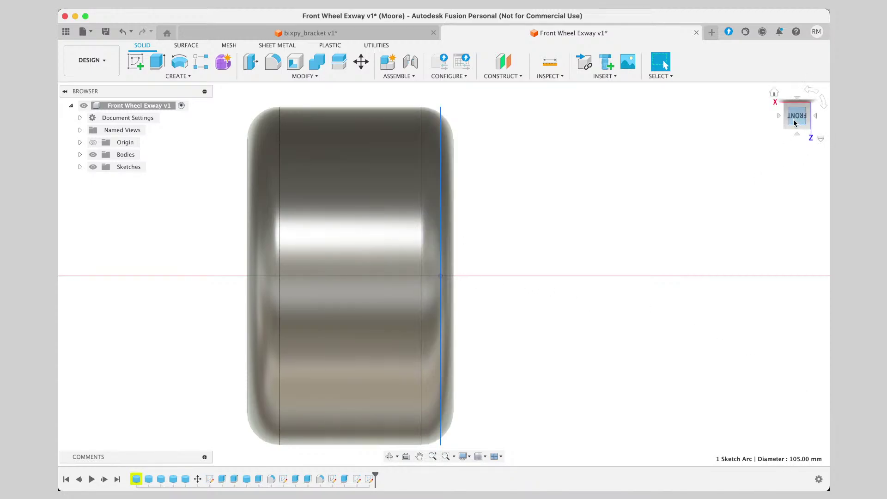
# Try to shift the projected circle sideways toward the middle of the wheel's width in the front view.
pyautogui.moveTo(796, 123); pyautogui.dragTo(814, 132)
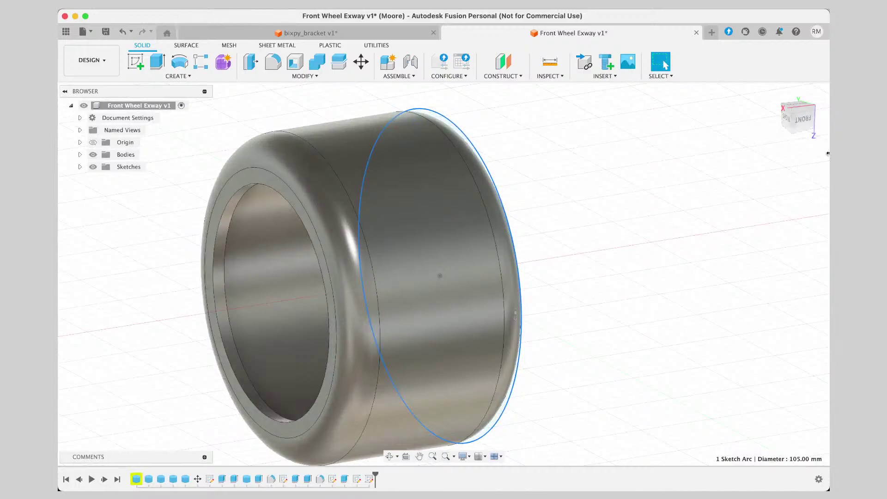
pyautogui.keyDown('shift'); pyautogui.moveTo(775, 126); pyautogui.dragTo(754, 131, button='middle'); pyautogui.keyUp('shift')
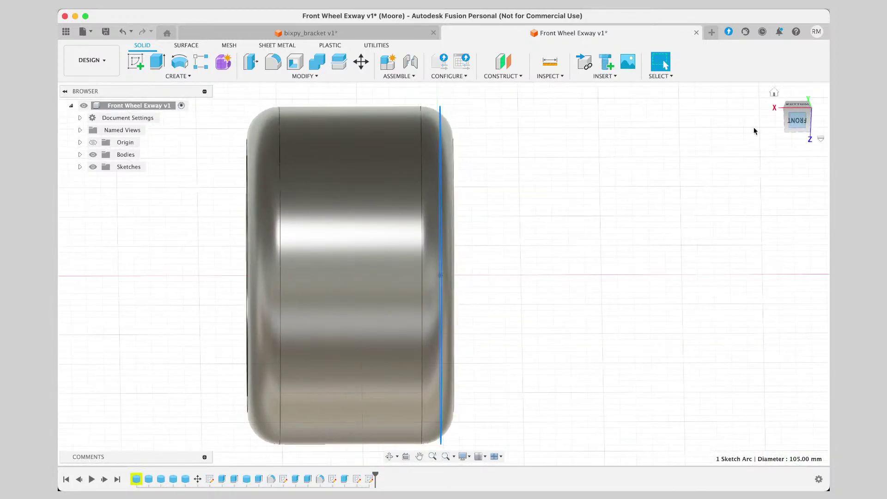
pyautogui.click(785, 122)
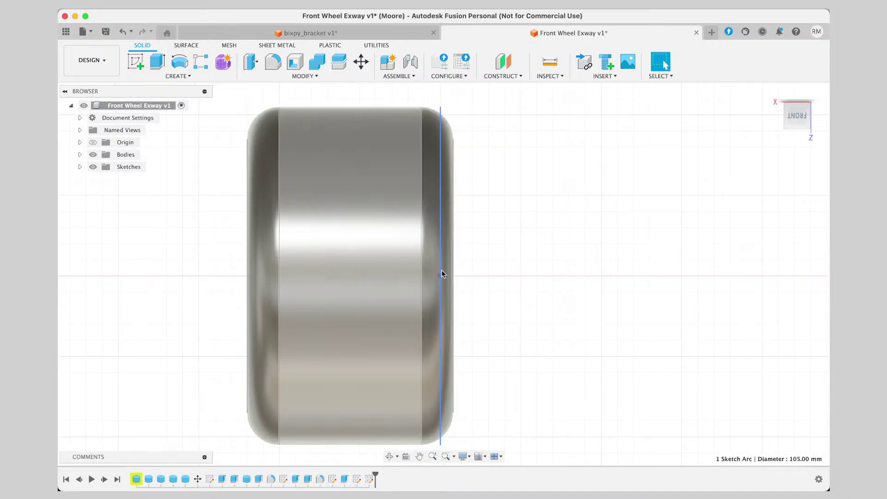
pyautogui.click(440, 275)
pyautogui.click(440, 263)
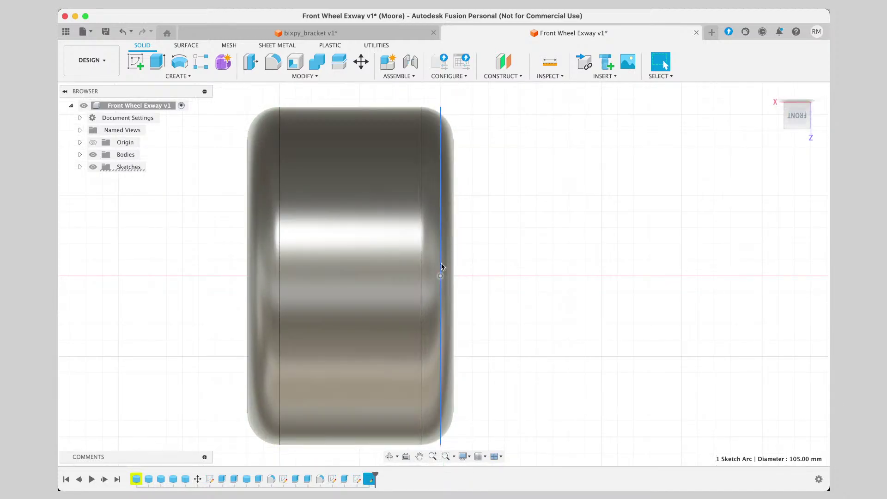
pyautogui.moveTo(441, 263); pyautogui.dragTo(419, 263)
pyautogui.click(440, 263)
pyautogui.press('Escape')
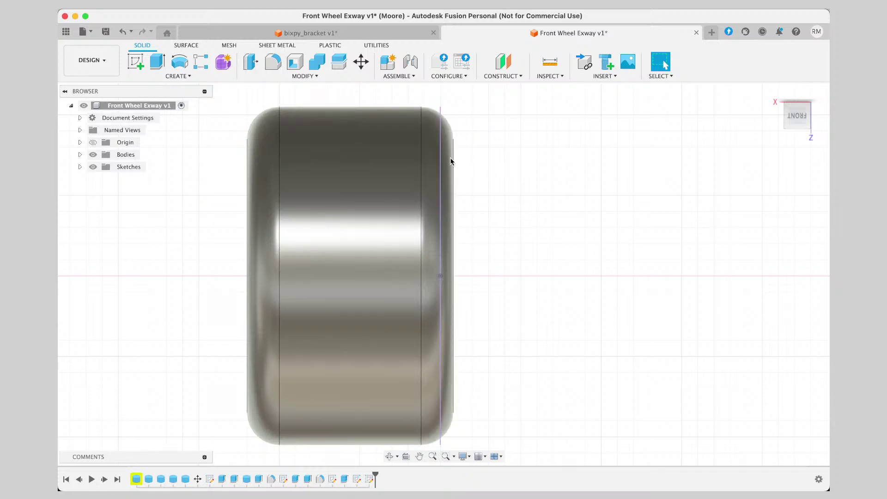
# Select the projected circle and examine its position across the wheel's width from an angle and from the front.
pyautogui.moveTo(803, 118); pyautogui.dragTo(827, 125)
pyautogui.click(458, 127)
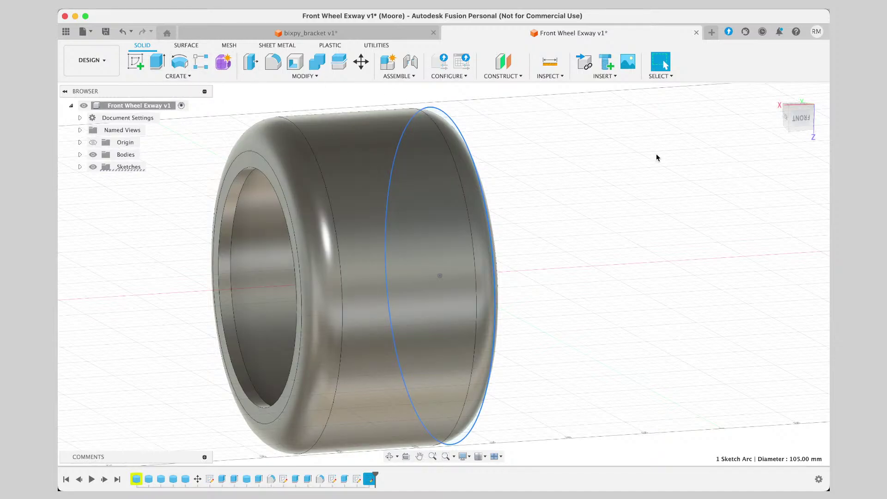
pyautogui.click(796, 120)
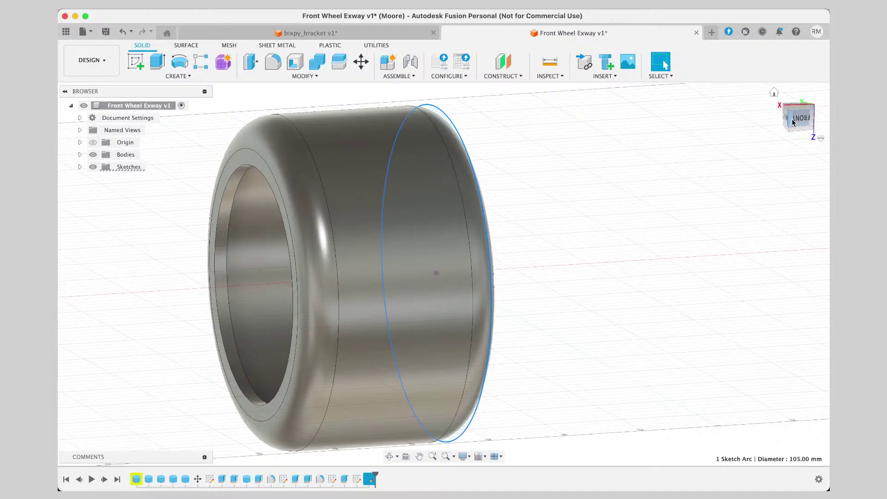
pyautogui.moveTo(804, 122); pyautogui.dragTo(809, 121)
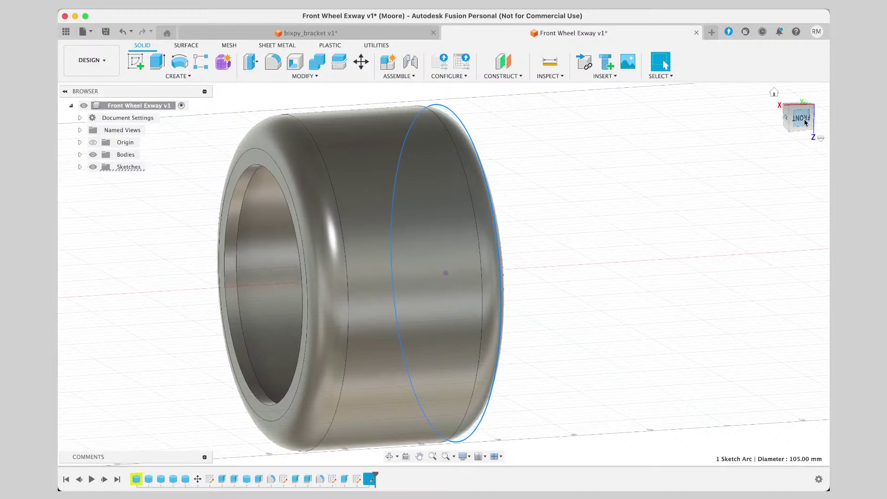
pyautogui.click(801, 121)
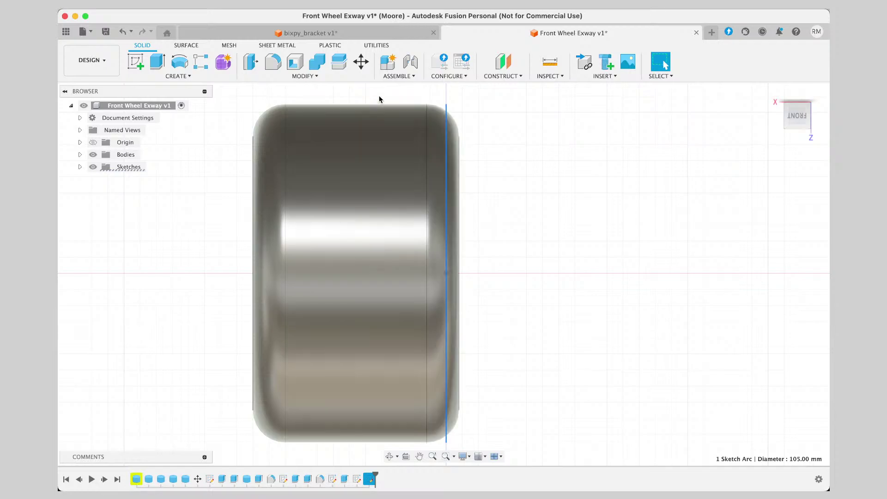
pyautogui.click(187, 76)
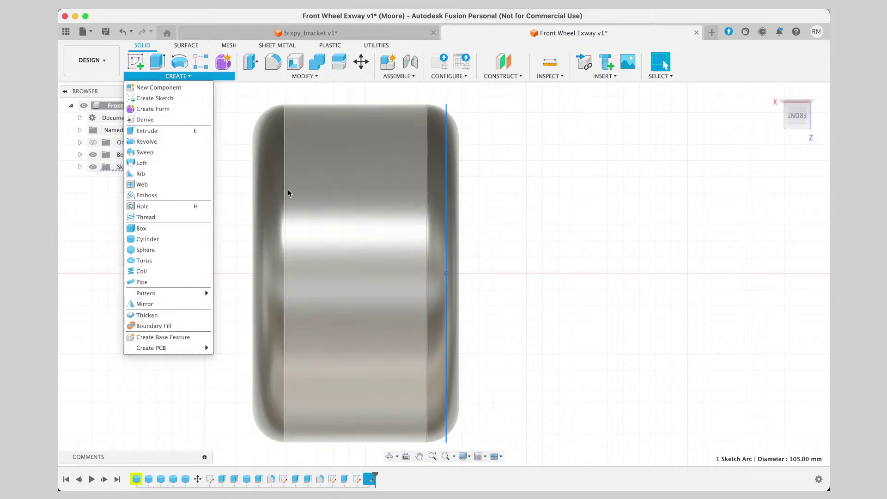
pyautogui.moveTo(255, 240); pyautogui.dragTo(247, 246, button='middle')
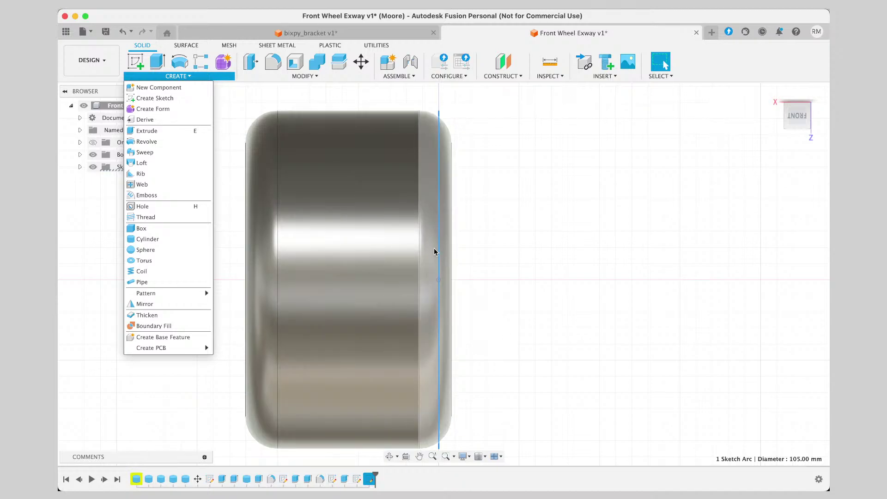
pyautogui.moveTo(437, 250); pyautogui.dragTo(435, 249, button='middle')
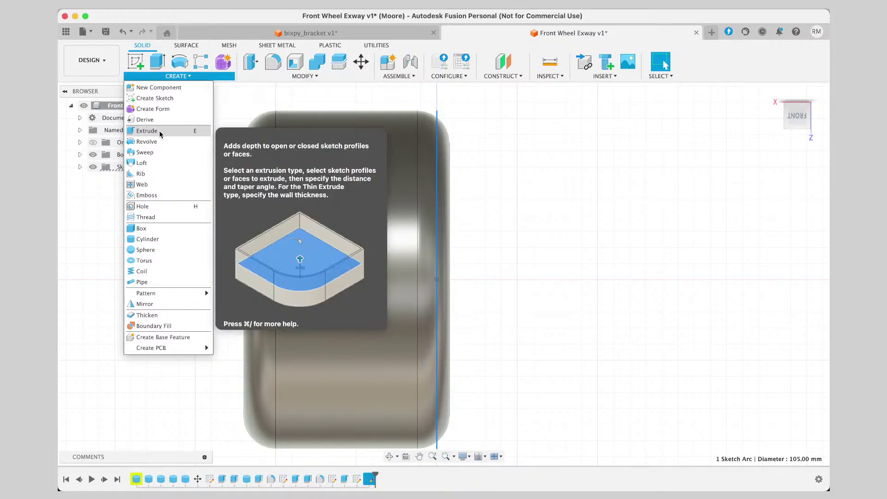
pyautogui.click(167, 241)
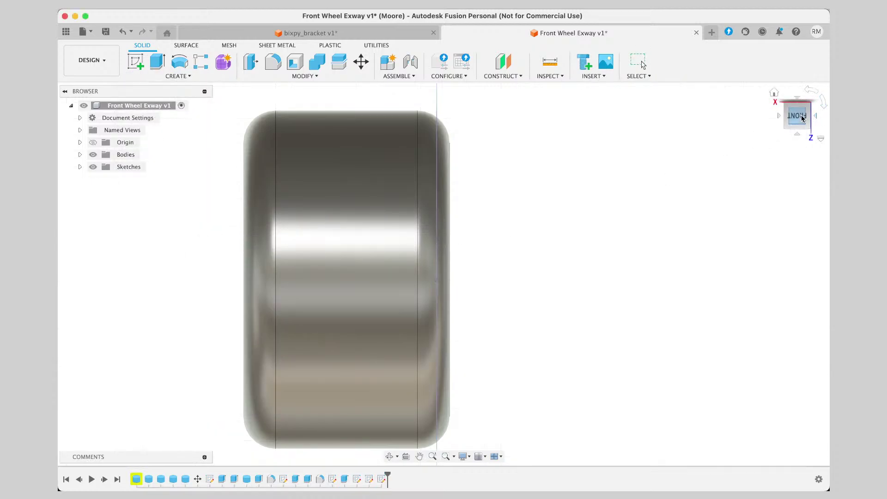
pyautogui.click(813, 117)
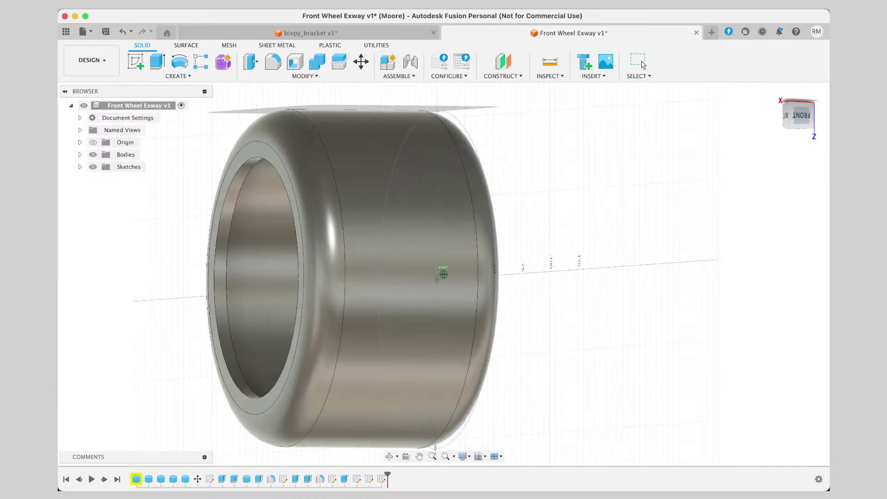
pyautogui.click(788, 121)
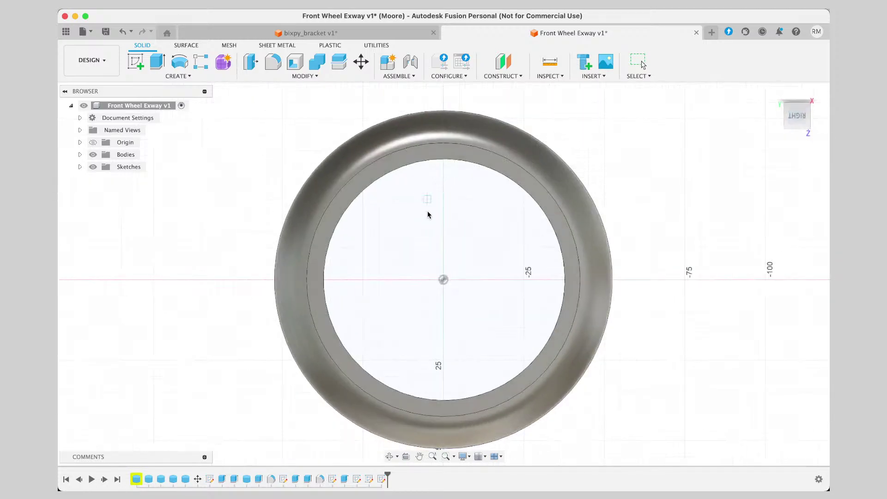
pyautogui.moveTo(382, 220); pyautogui.dragTo(374, 221, button='middle')
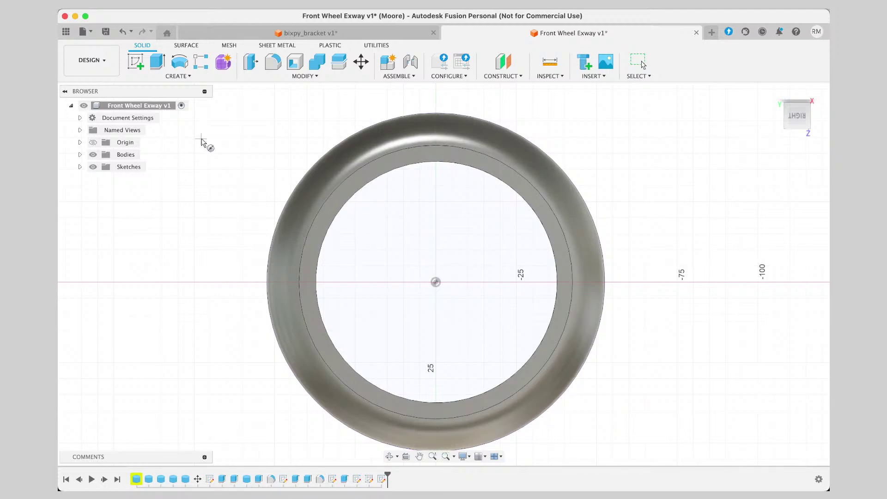
pyautogui.hscroll(-1, 200, 141)
pyautogui.scroll(-1, 200, 145)
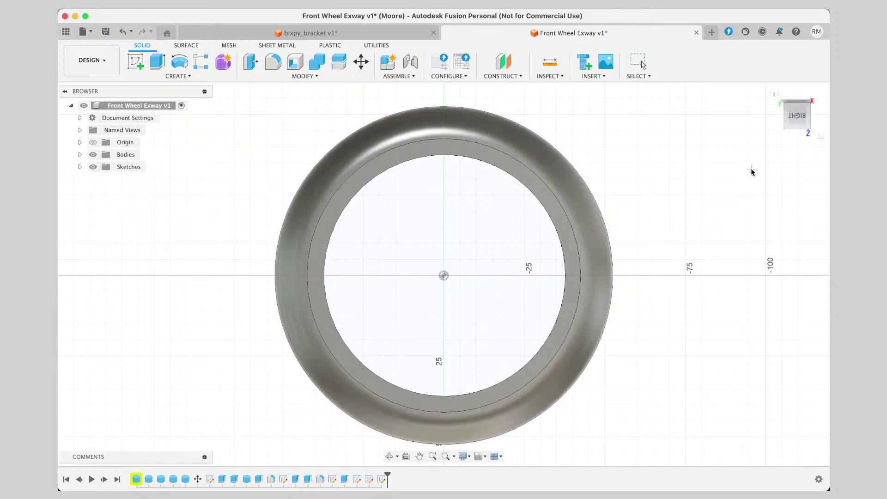
pyautogui.keyDown('shift'); pyautogui.moveTo(804, 147); pyautogui.dragTo(513, 152, button='middle'); pyautogui.keyUp('shift')
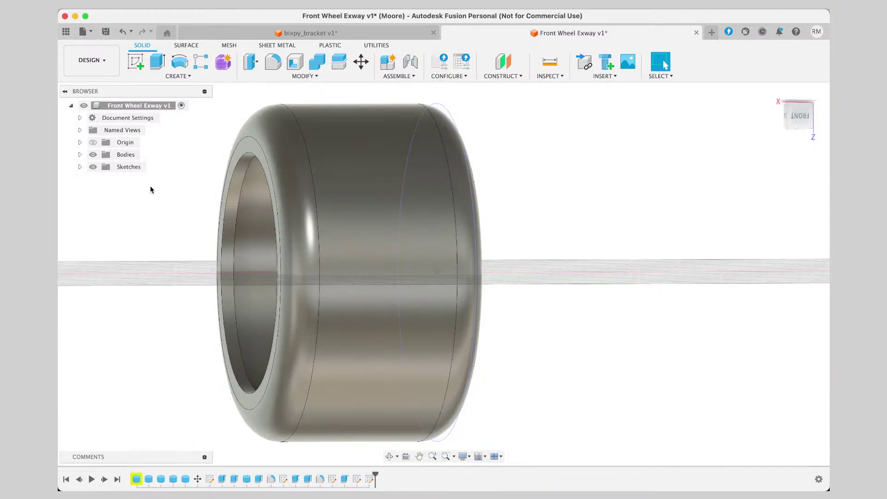
# Expand the sketch list, highlight Sketch28 and its circle, and inspect where the sketch lies on the wheel.
pyautogui.click(80, 167)
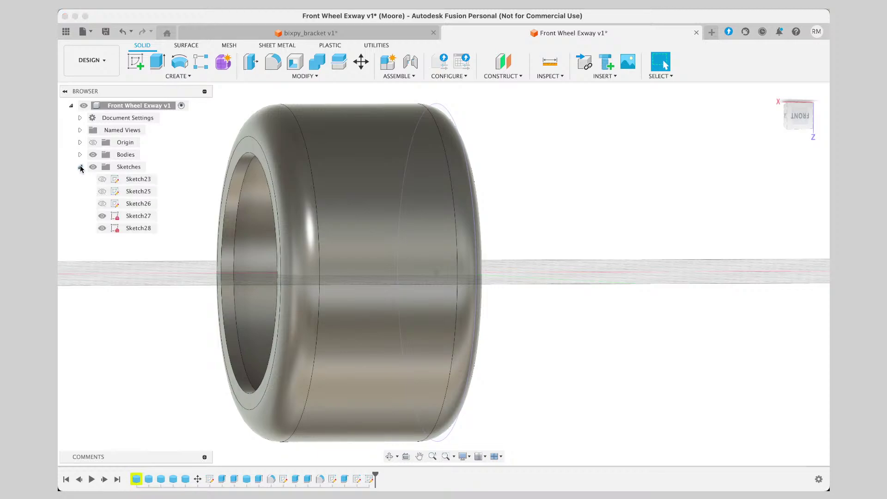
pyautogui.click(139, 228)
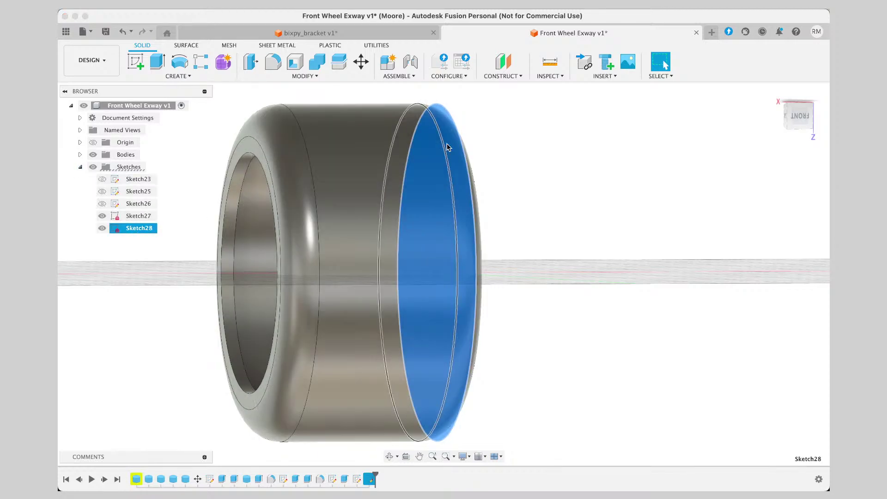
pyautogui.click(448, 114)
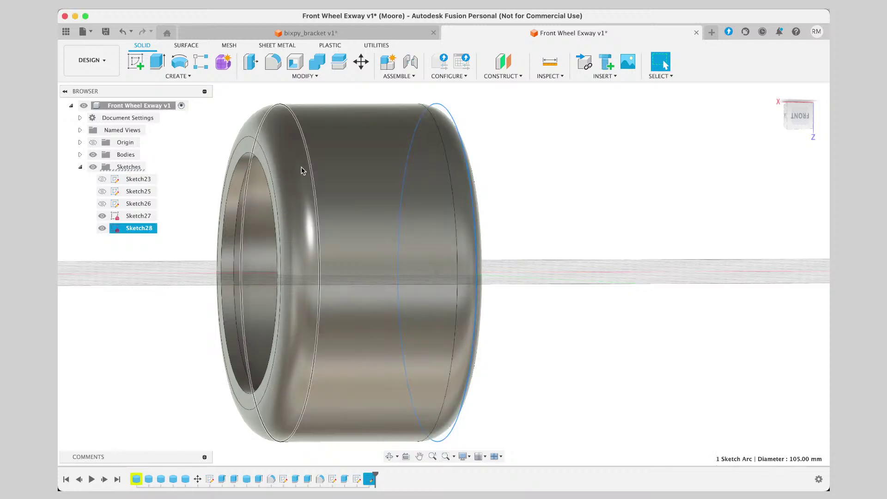
pyautogui.moveTo(403, 376); pyautogui.dragTo(395, 378, button='middle')
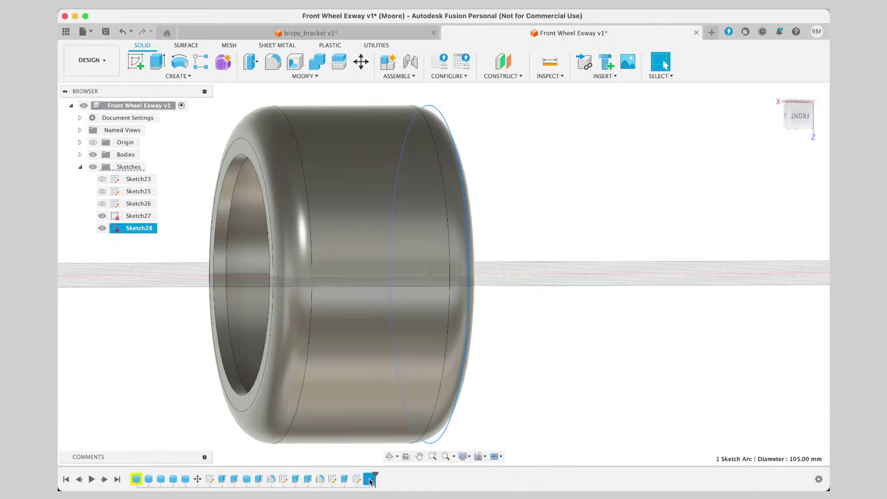
pyautogui.click(372, 479)
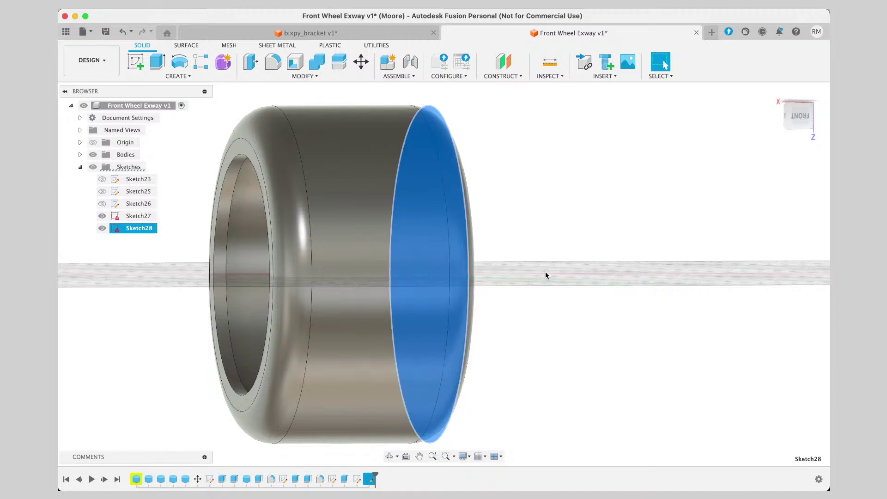
pyautogui.keyDown('shift'); pyautogui.moveTo(545, 270); pyautogui.dragTo(443, 244, button='middle'); pyautogui.keyUp('shift')
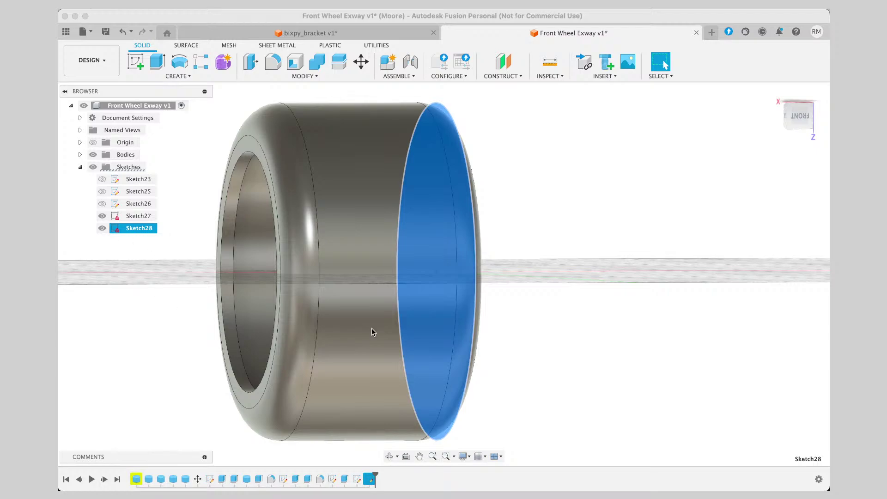
# Check in the front view whether Sketch28, Sketch27's center point or the wheel body is picked at the projected line.
pyautogui.click(799, 117)
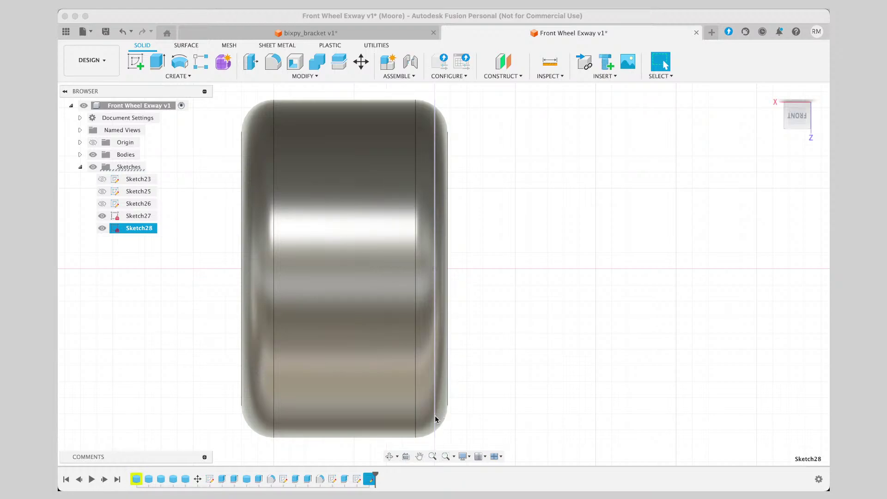
pyautogui.click(369, 480)
pyautogui.click(369, 481)
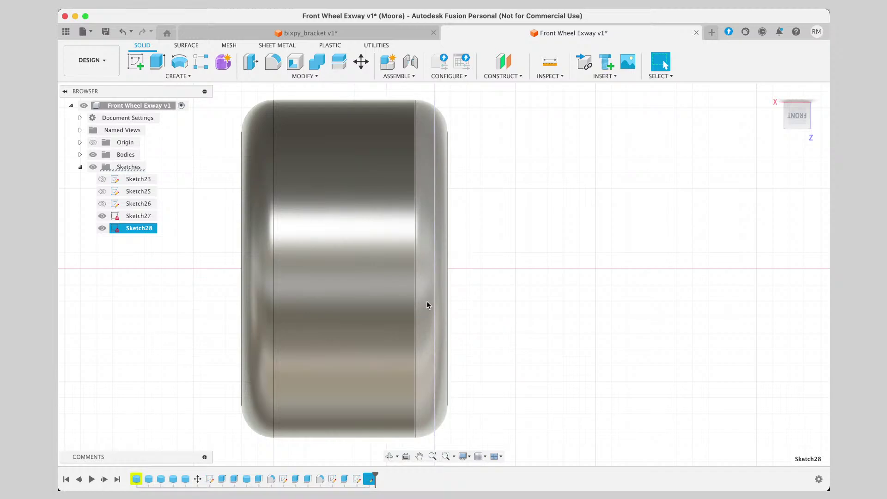
pyautogui.click(436, 270)
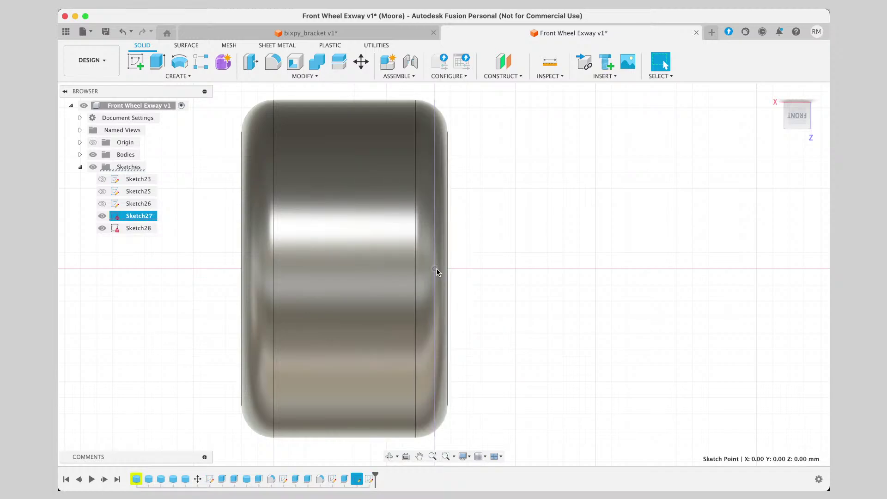
pyautogui.click(370, 479)
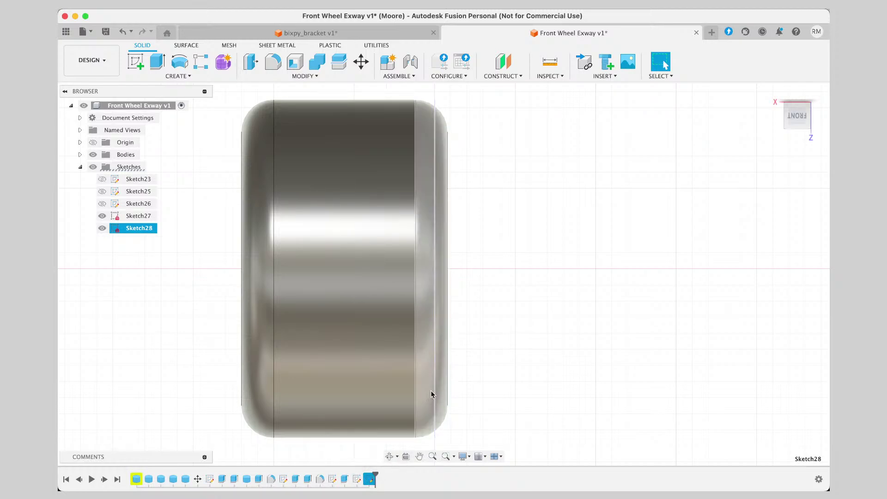
pyautogui.click(412, 387)
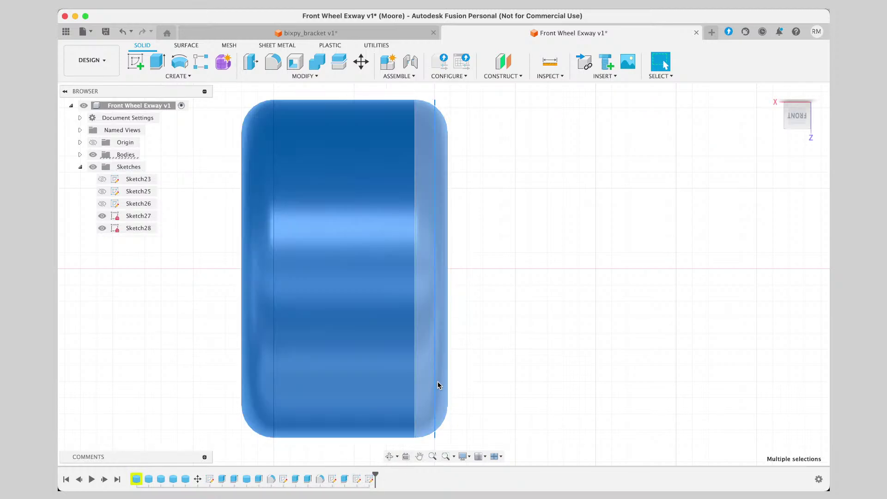
pyautogui.click(439, 386)
# Bring up the options for Sketch28, select its projected circle and examine it against the tread's edge from an angle.
pyautogui.click(367, 480)
pyautogui.rightClick(368, 480)
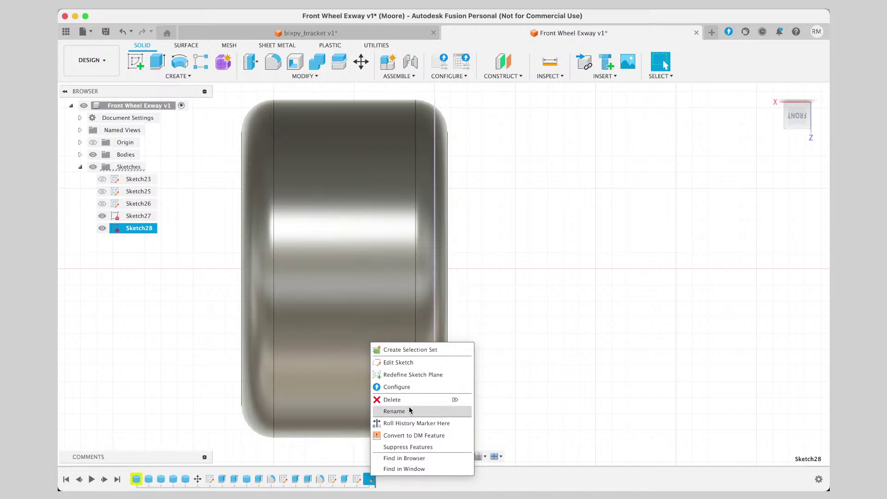
pyautogui.click(414, 363)
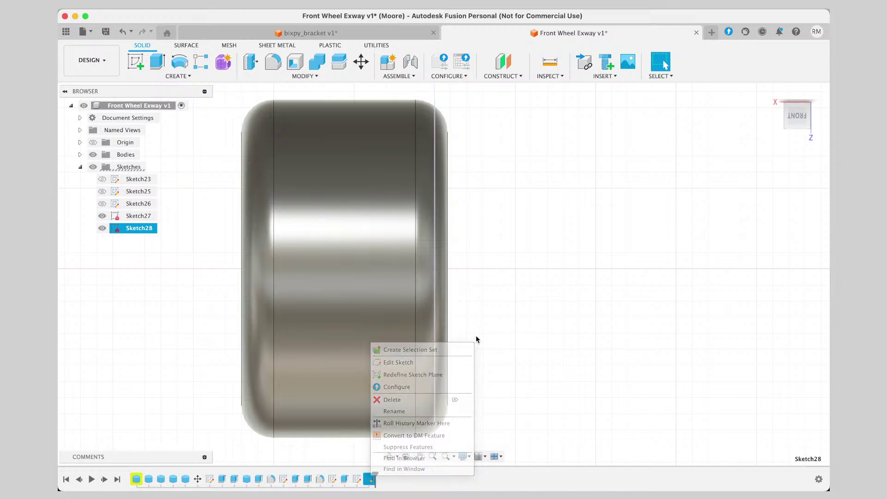
pyautogui.click(434, 340)
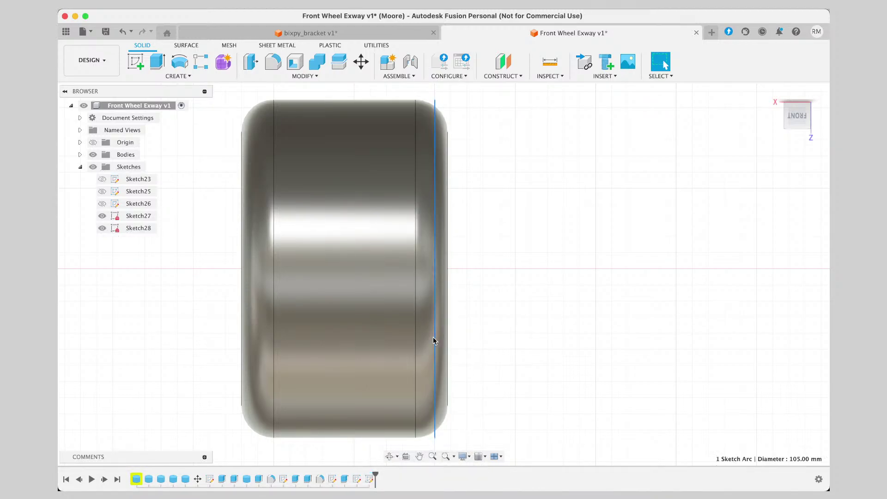
pyautogui.hscroll(1, 436, 257)
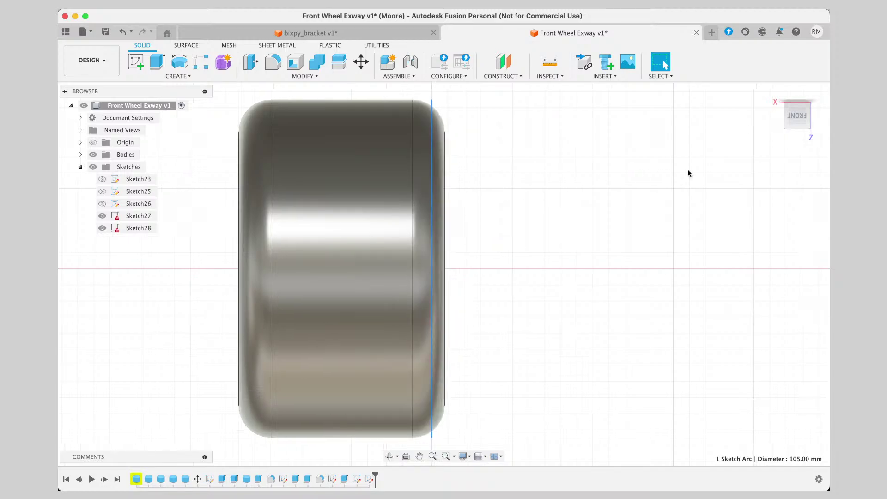
pyautogui.moveTo(793, 117); pyautogui.dragTo(801, 117)
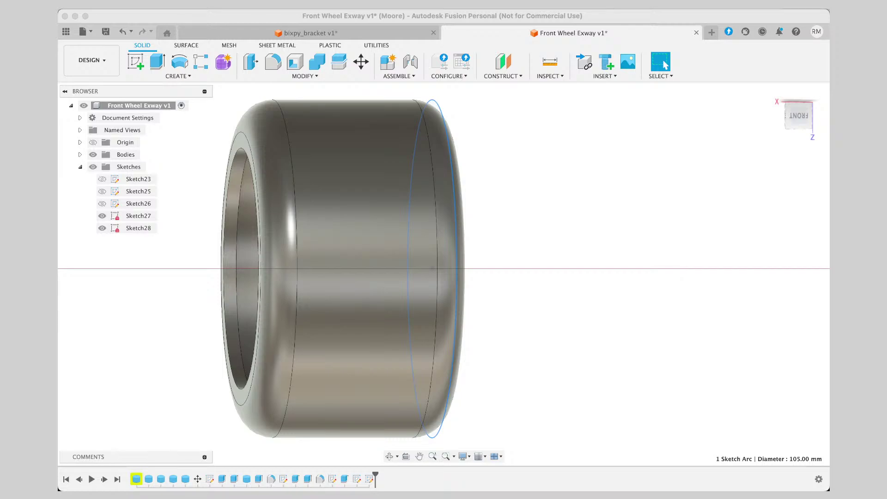
pyautogui.click(467, 294)
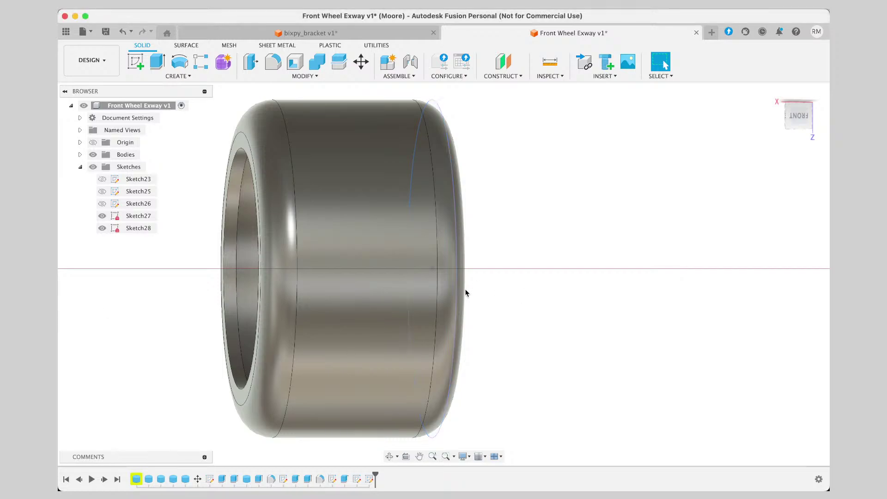
# Try to cut a 2 mm circular pipe groove along the tread's edge on the +X side, working in the front view.
pyautogui.click(796, 117)
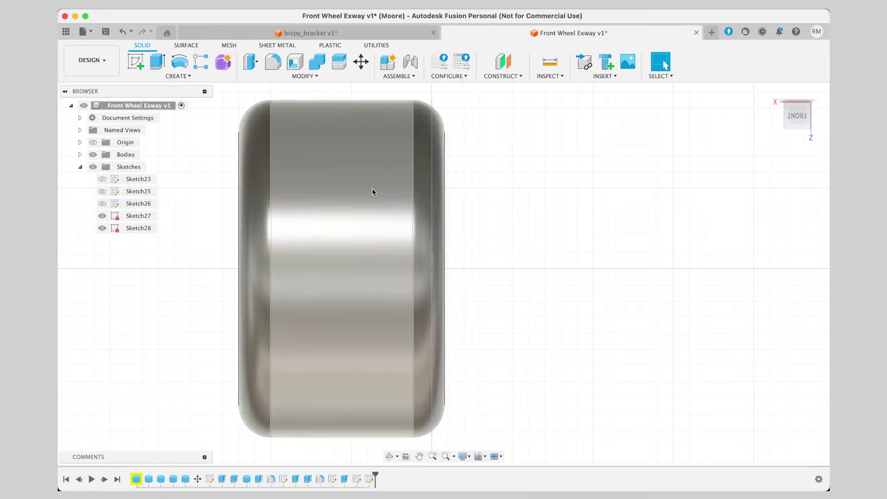
pyautogui.click(181, 78)
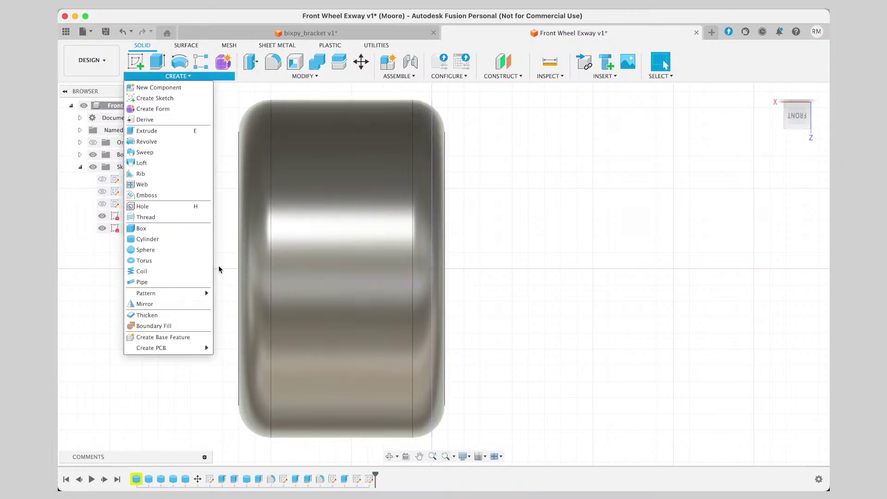
pyautogui.click(176, 281)
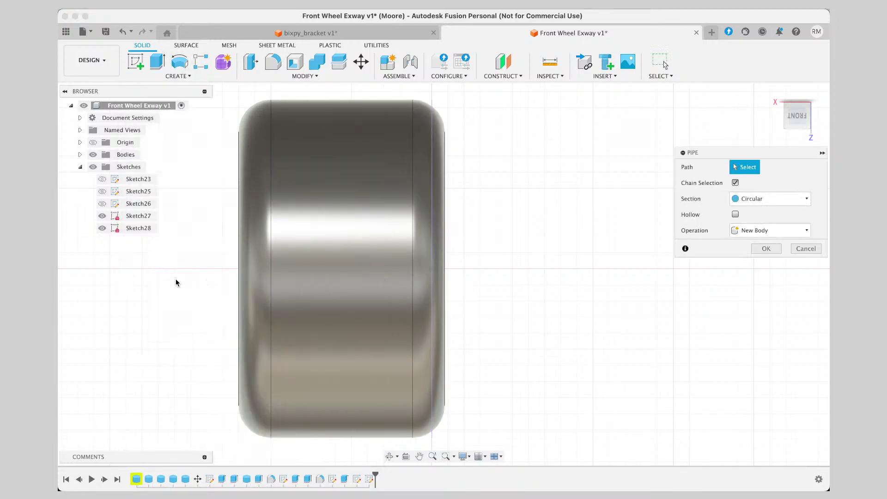
pyautogui.click(273, 246)
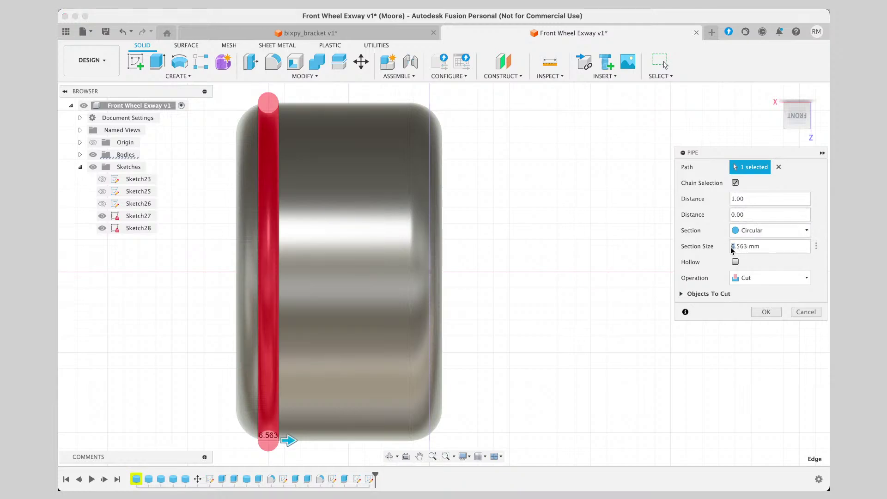
pyautogui.write('2')
pyautogui.moveTo(746, 249); pyautogui.dragTo(720, 249)
pyautogui.write('2')
pyautogui.press('Return')
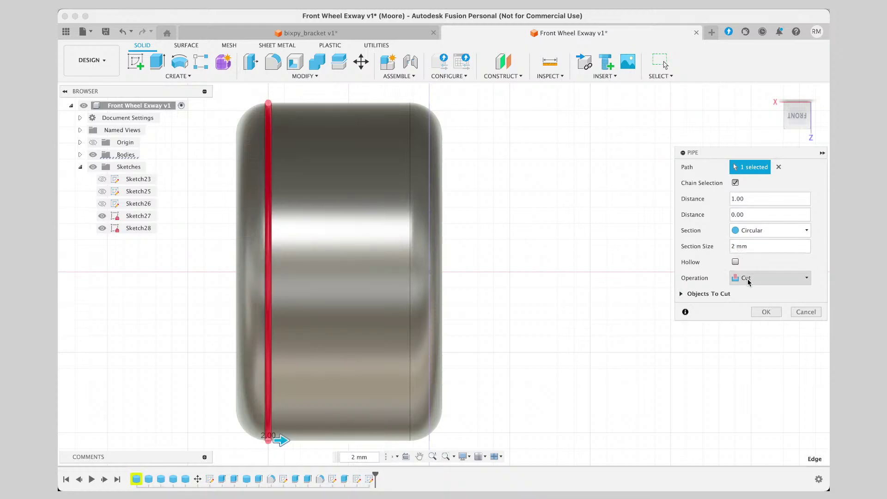
pyautogui.click(766, 312)
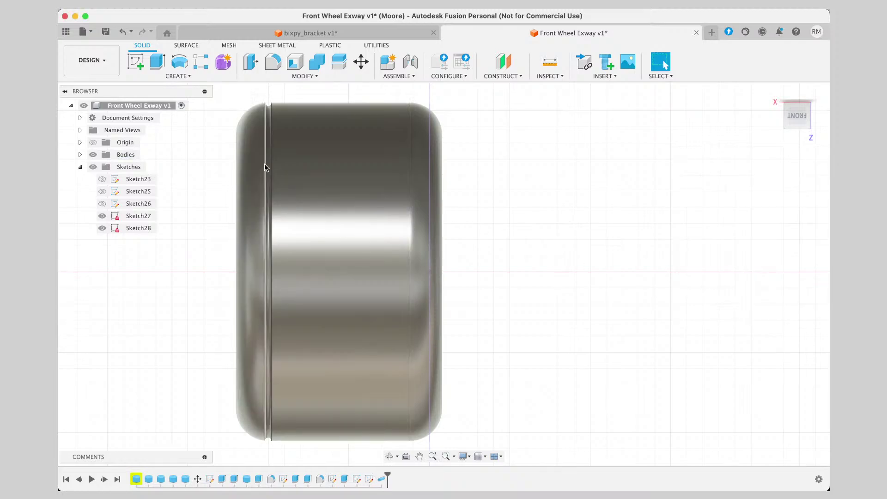
# Inspect the pipe groove's face and edge against the neighbouring tread face, and undo the pipe cut.
pyautogui.click(264, 163)
pyautogui.click(267, 163)
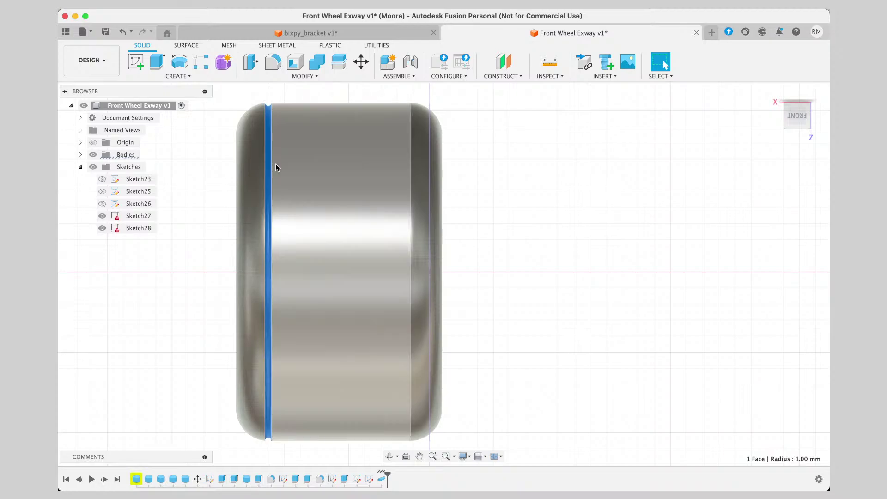
pyautogui.click(295, 171)
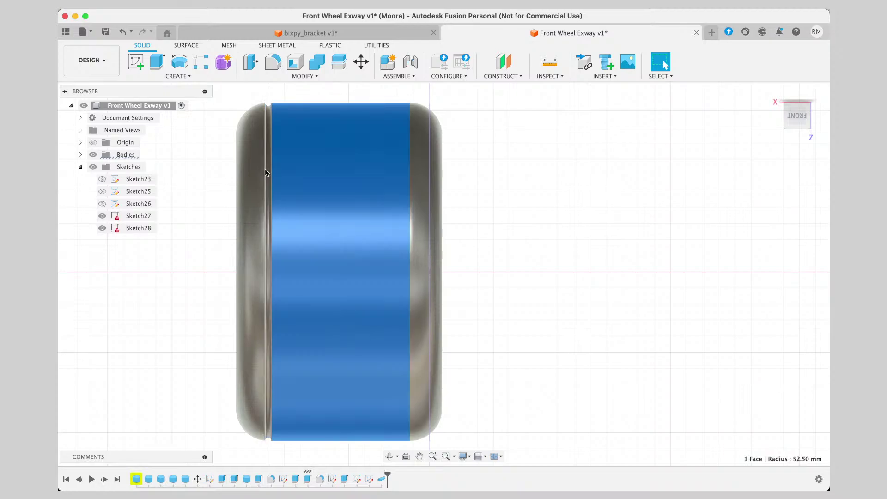
pyautogui.click(266, 171)
pyautogui.click(269, 168)
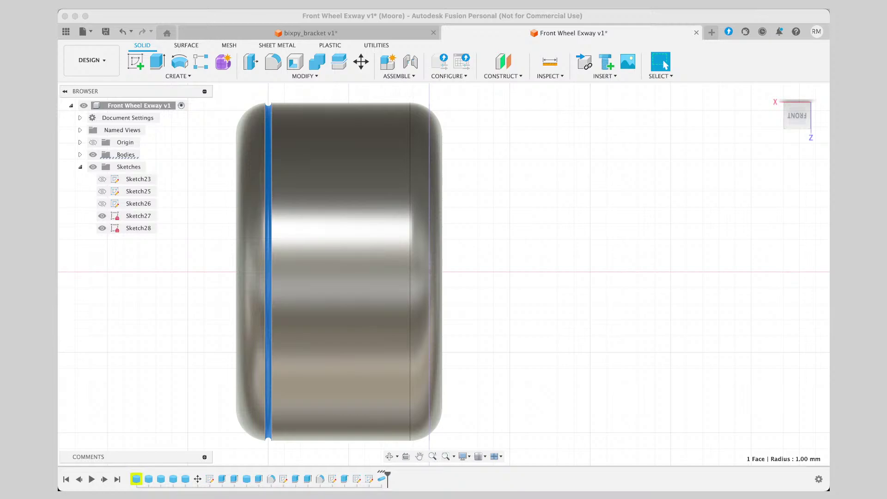
pyautogui.click(267, 361)
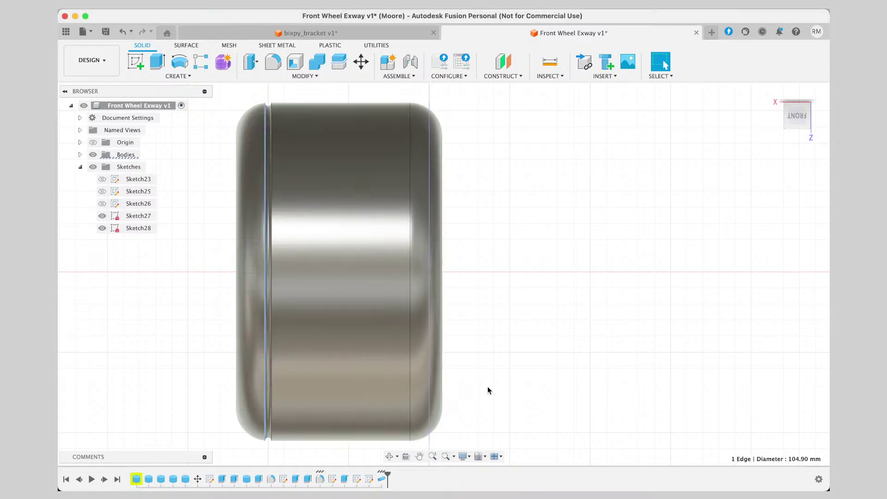
pyautogui.click(486, 386)
pyautogui.click(271, 354)
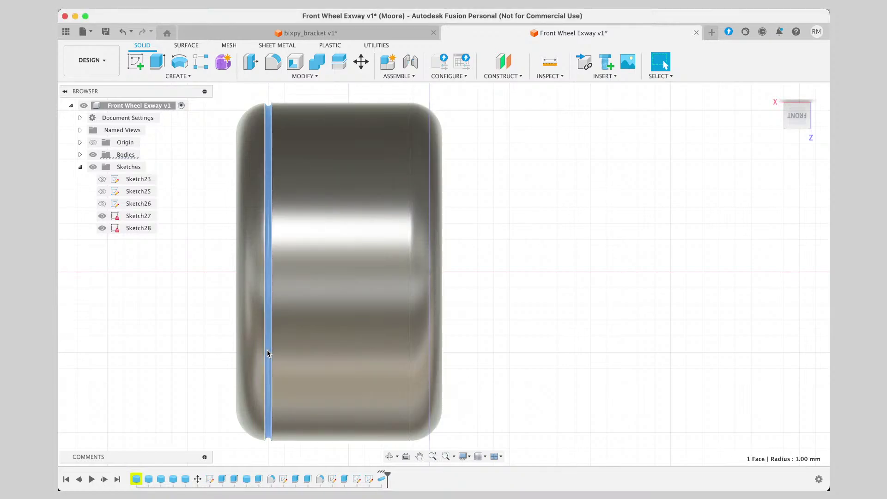
pyautogui.press('super+z')
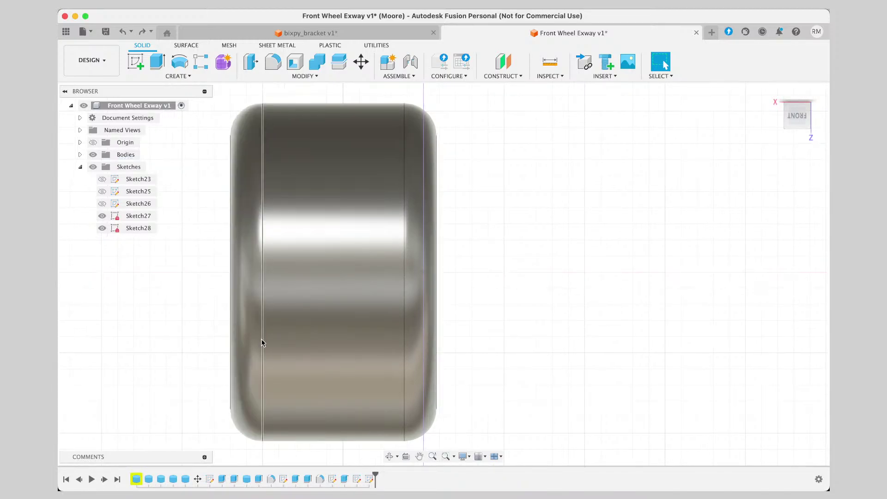
# Set up a circular pipe along the tread's edge on the +X side with a section size of 1.5 mm.
pyautogui.click(264, 310)
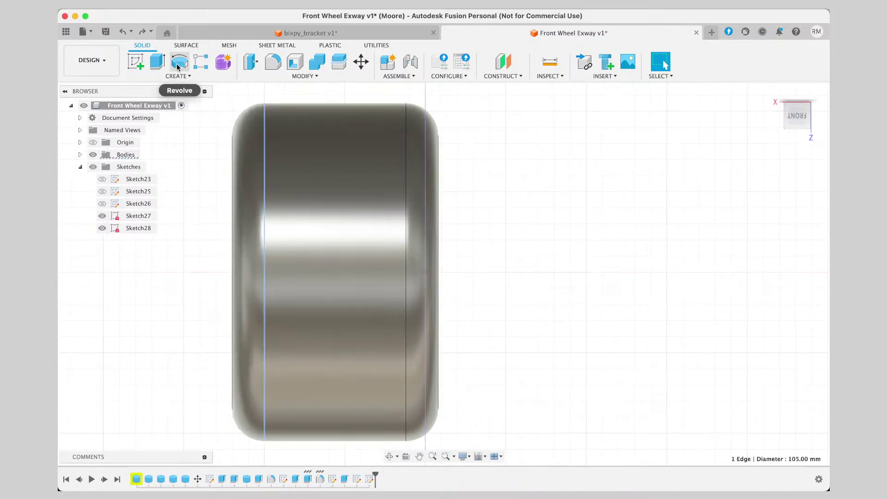
pyautogui.click(178, 76)
pyautogui.click(182, 282)
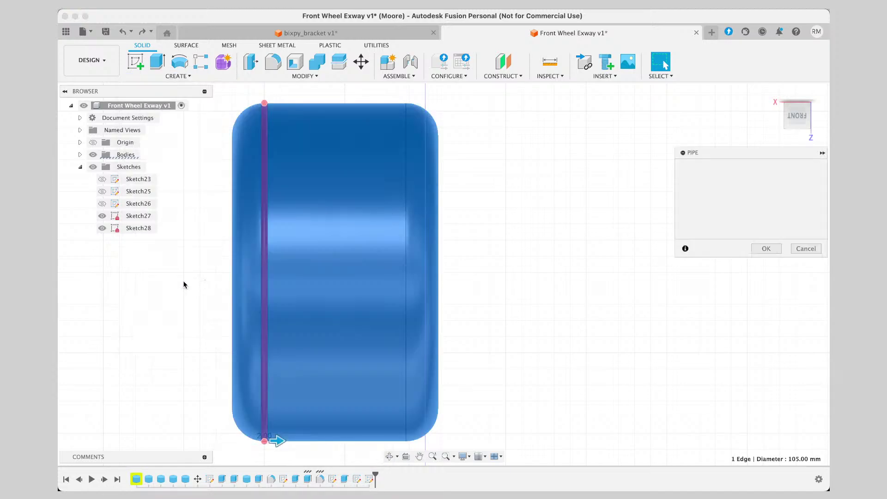
pyautogui.moveTo(277, 440)
pyautogui.mouseDown()
pyautogui.moveTo(296, 441)
pyautogui.moveTo(272, 439)
pyautogui.mouseUp()
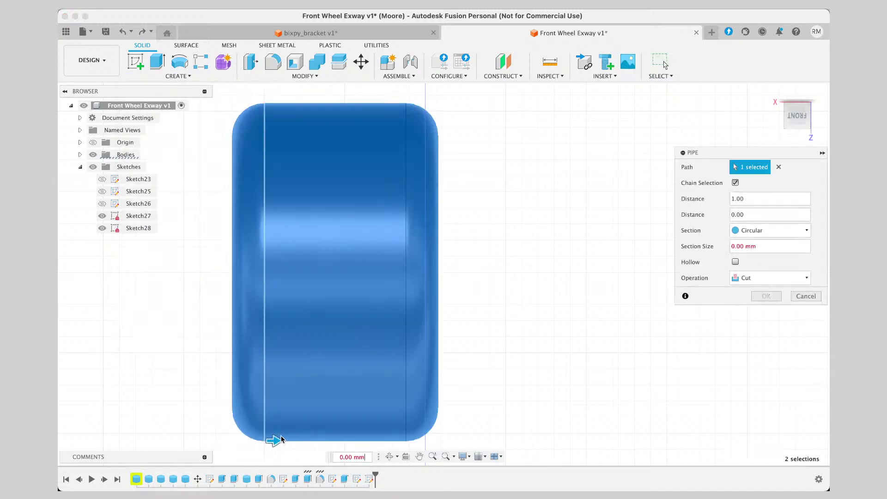
pyautogui.click(744, 247)
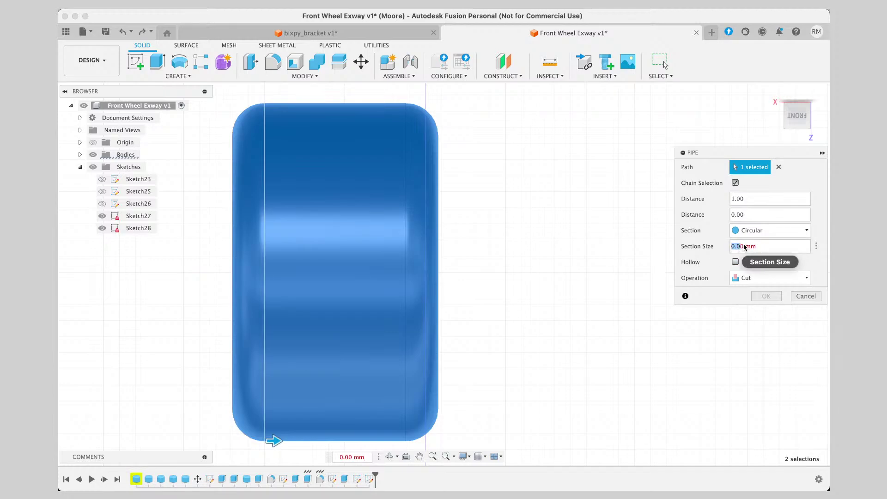
pyautogui.moveTo(737, 247); pyautogui.dragTo(729, 248)
pyautogui.write('1.5')
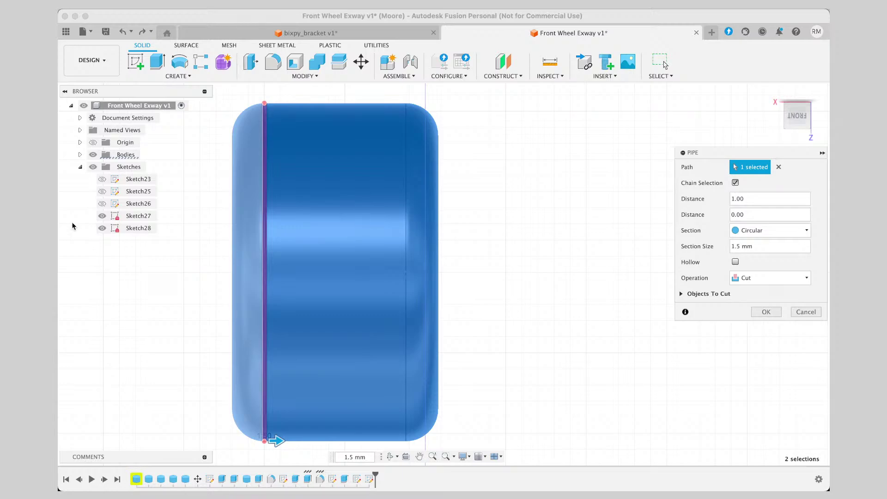
# Set the pipe's operation to New Body and create it.
pyautogui.click(773, 279)
pyautogui.click(773, 278)
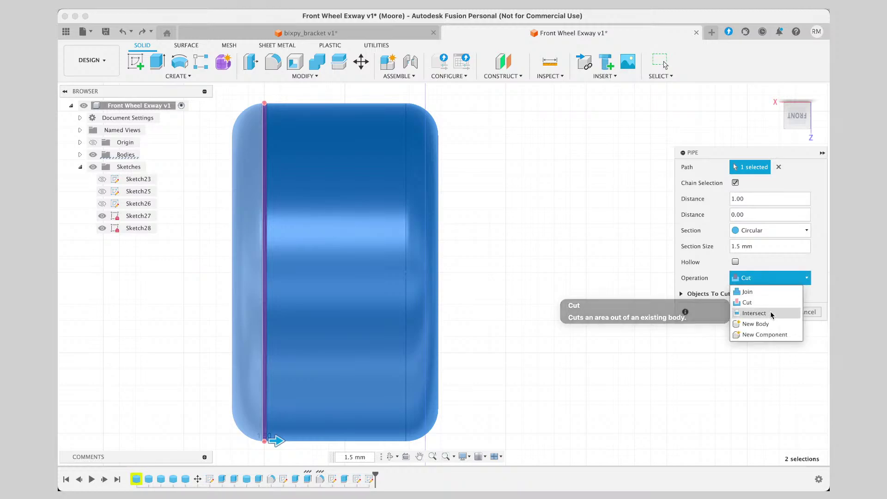
pyautogui.click(760, 323)
pyautogui.click(517, 314)
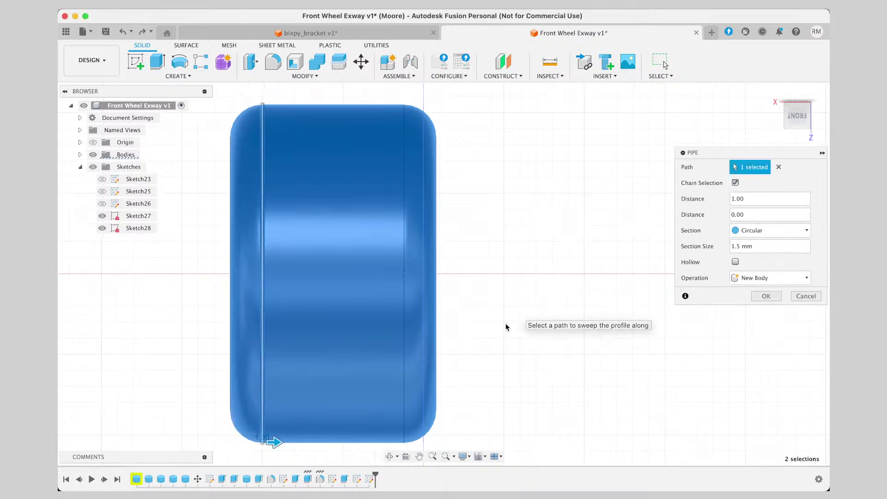
pyautogui.click(762, 296)
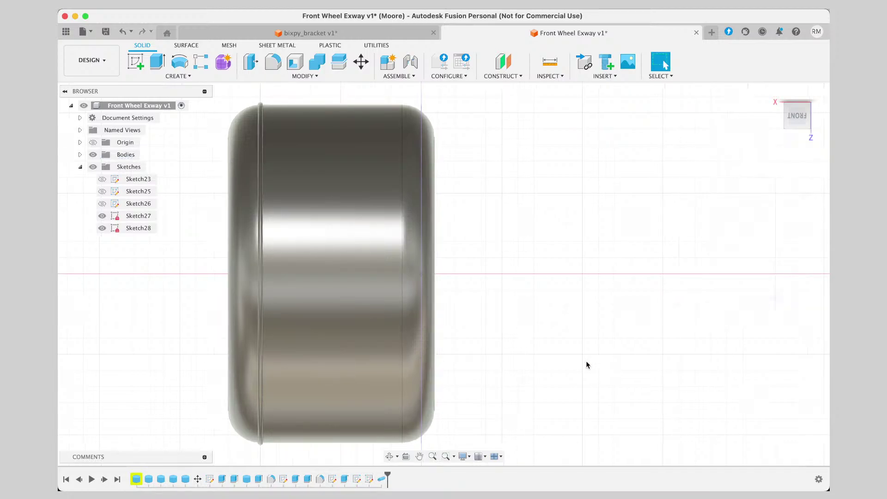
# Select the pipe ring and examine how it sits around the wheel from an angle, the side and the front.
pyautogui.click(259, 301)
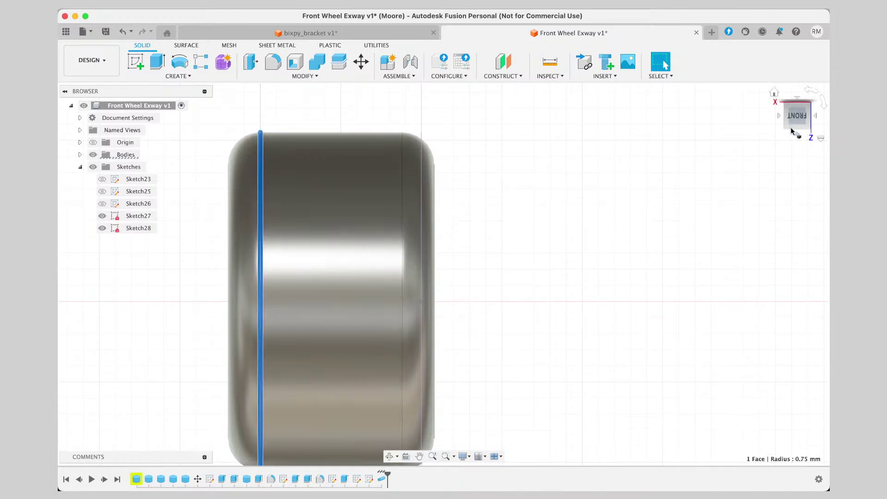
pyautogui.keyDown('shift'); pyautogui.moveTo(443, 274); pyautogui.dragTo(631, 150, button='middle'); pyautogui.keyUp('shift')
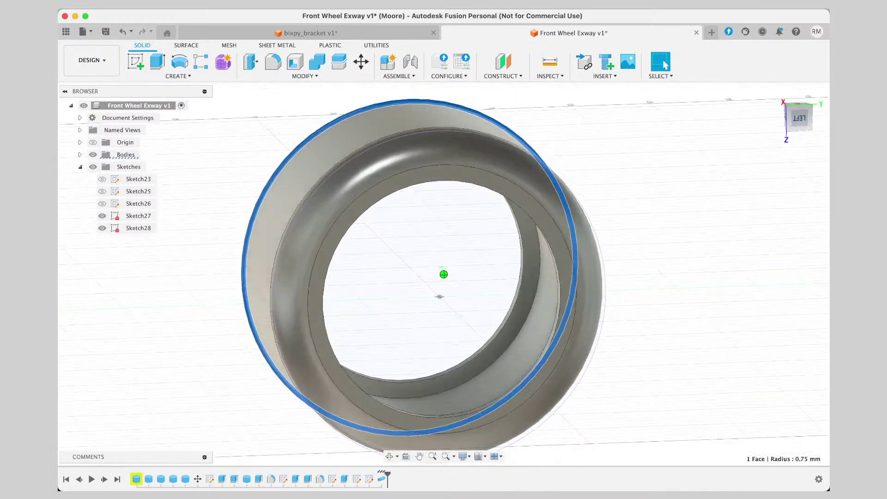
pyautogui.click(631, 150)
pyautogui.moveTo(801, 118); pyautogui.dragTo(826, 119)
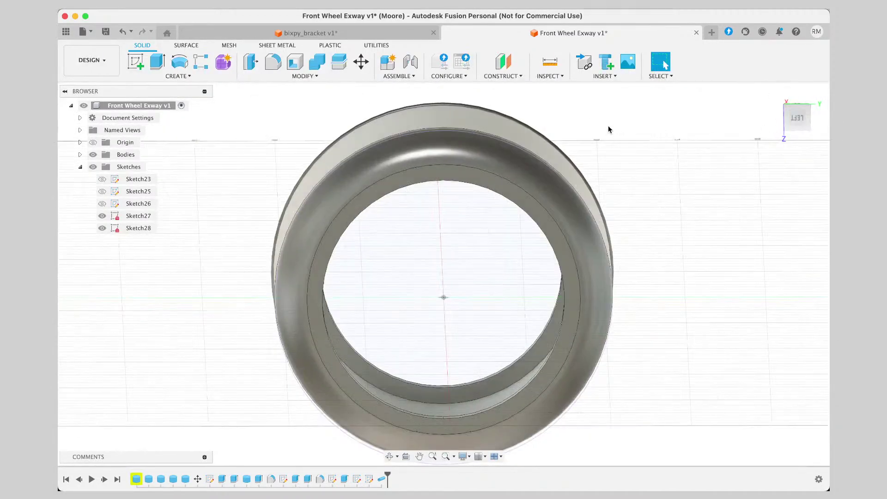
pyautogui.moveTo(794, 118)
pyautogui.mouseDown()
pyautogui.moveTo(781, 121)
pyautogui.moveTo(813, 117)
pyautogui.moveTo(803, 111)
pyautogui.mouseUp()
pyautogui.click(797, 115)
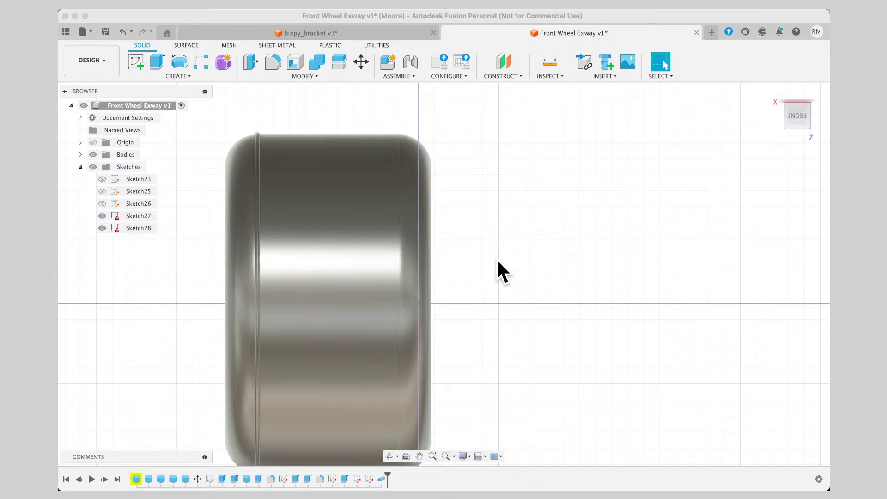
# Move the pipe ring's face -5 mm in Z onto the tread and expand the list of bodies.
pyautogui.click(260, 294)
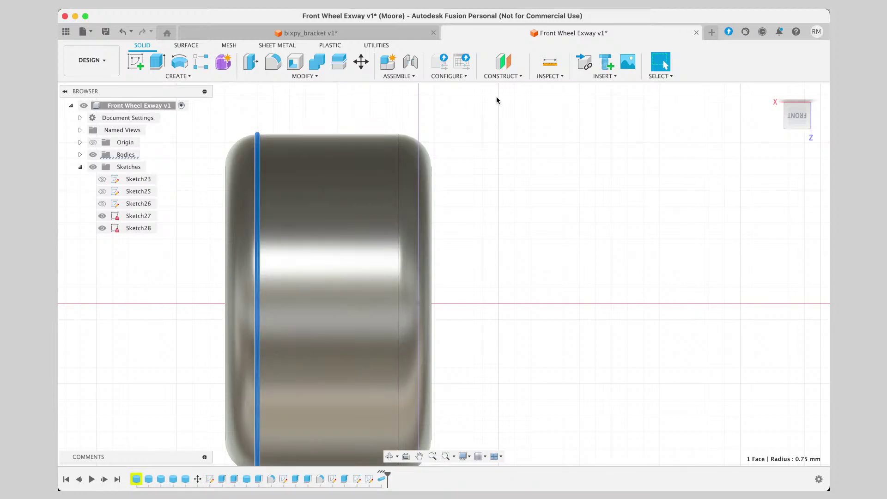
pyautogui.click(361, 65)
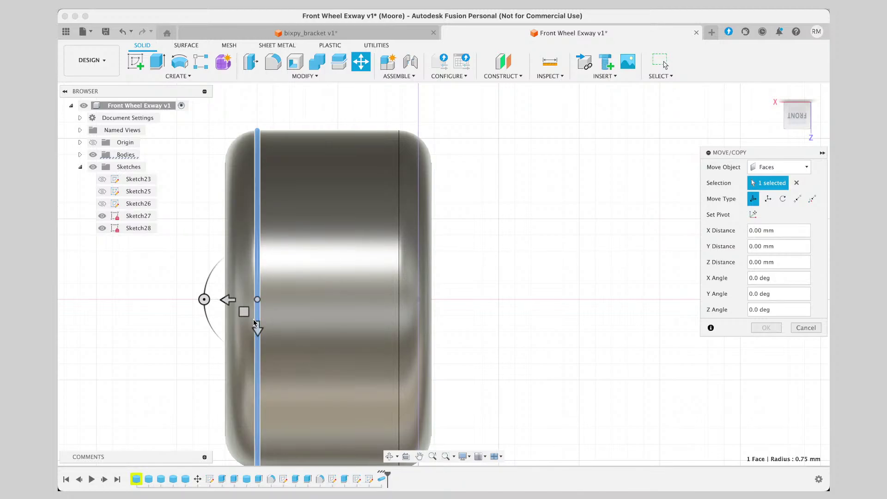
pyautogui.moveTo(231, 303); pyautogui.dragTo(243, 306)
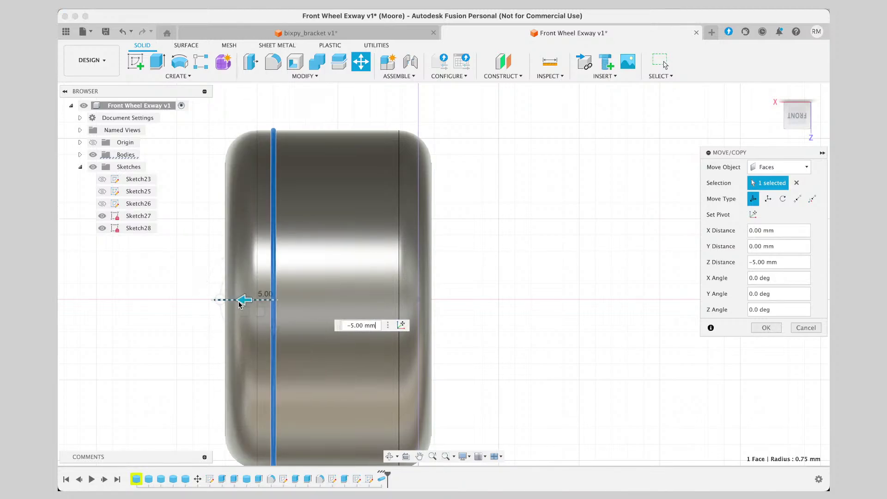
pyautogui.moveTo(240, 305); pyautogui.dragTo(240, 306)
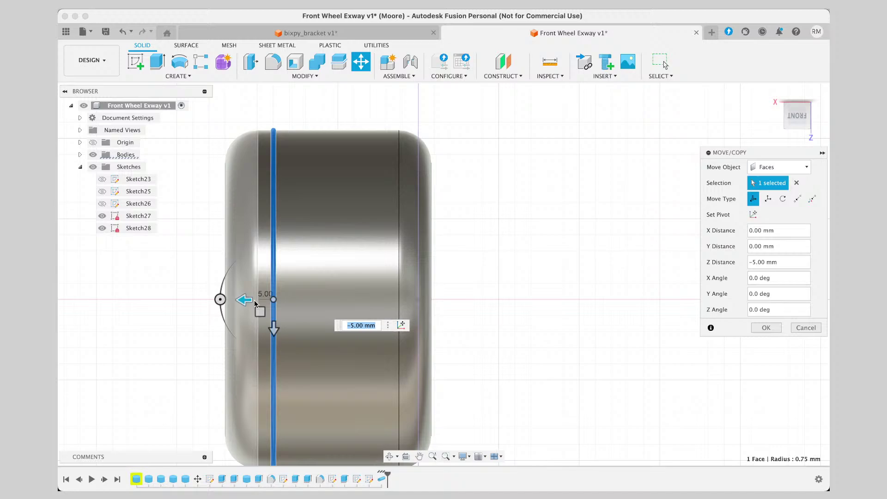
pyautogui.click(80, 155)
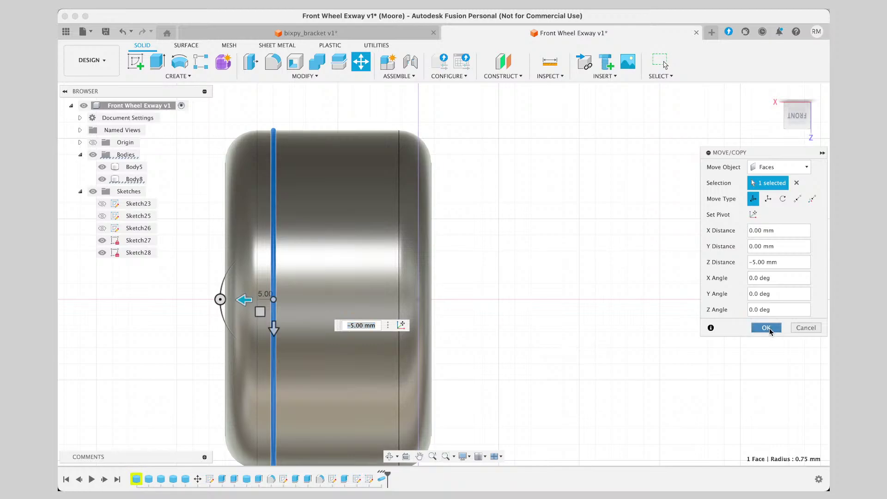
pyautogui.click(765, 327)
# Create an in-place copy of the first pipe ring body, Body8.
pyautogui.rightClick(128, 180)
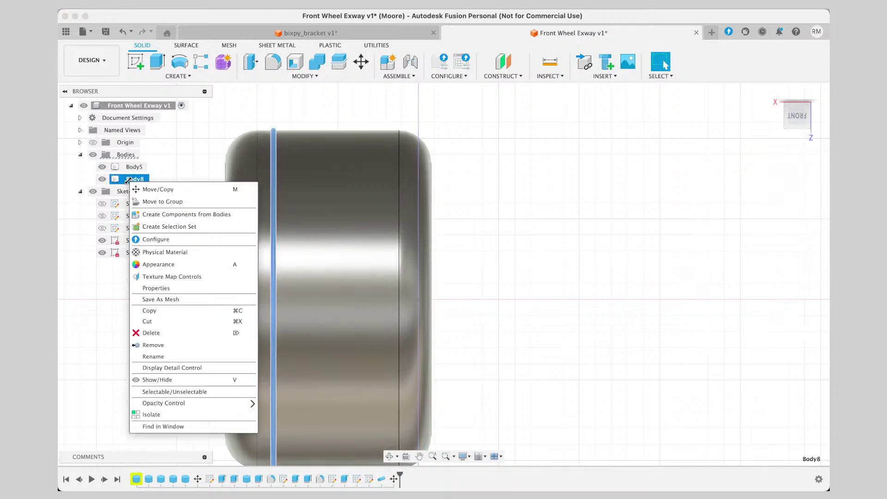
pyautogui.click(155, 189)
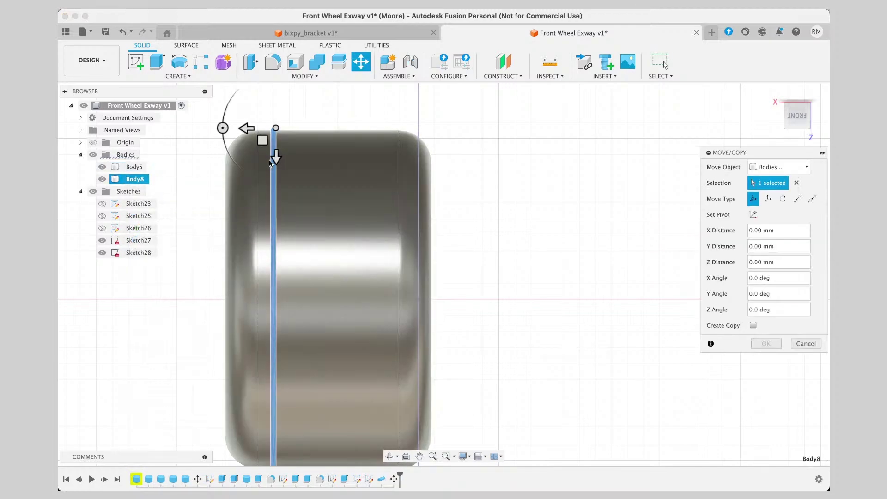
pyautogui.click(251, 130)
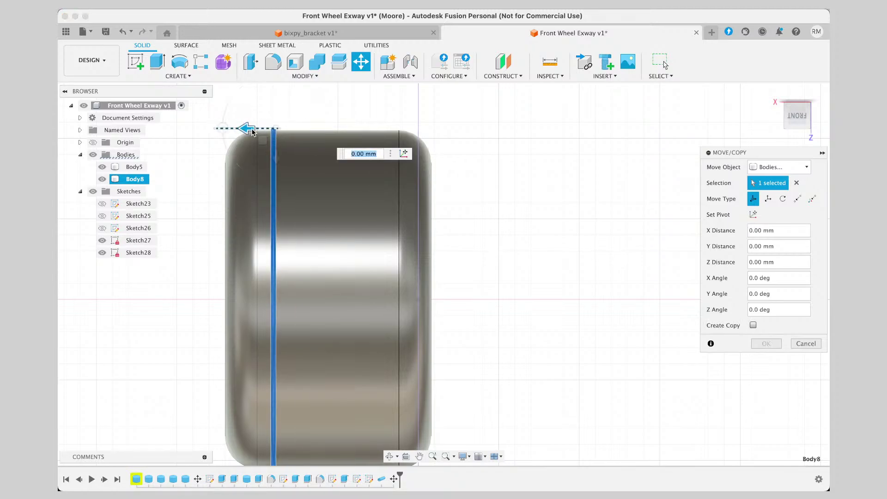
pyautogui.click(788, 167)
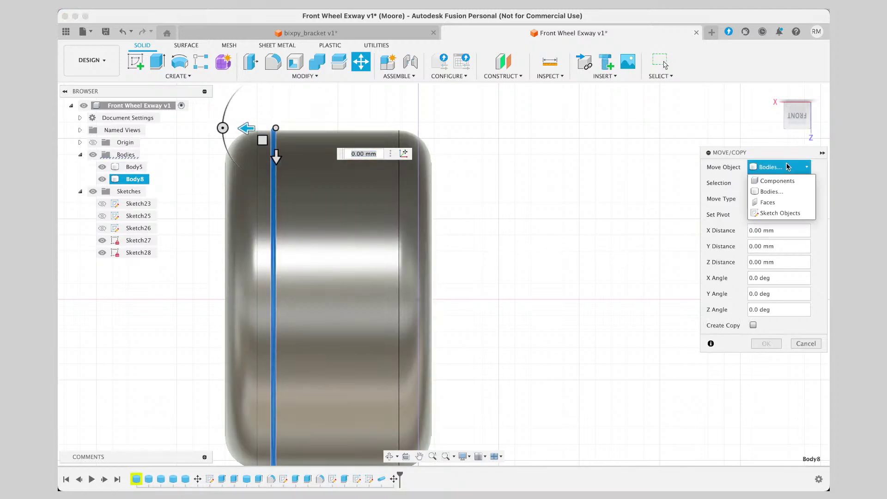
pyautogui.click(784, 161)
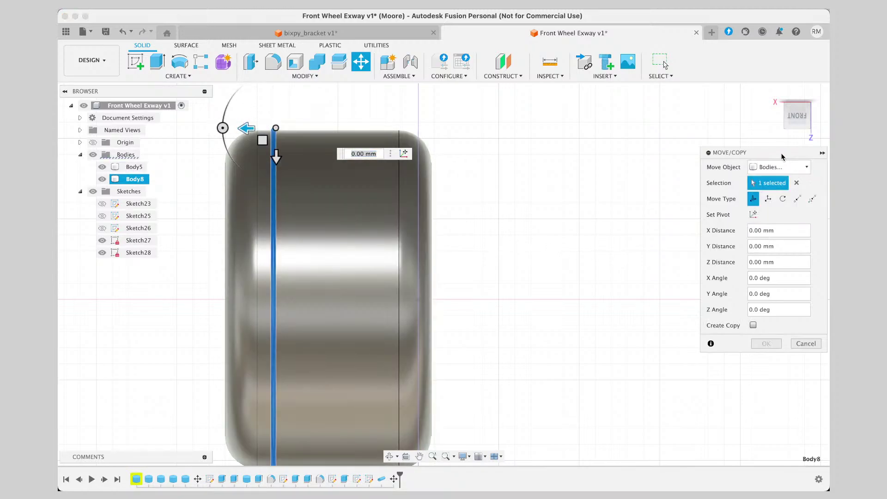
pyautogui.click(753, 325)
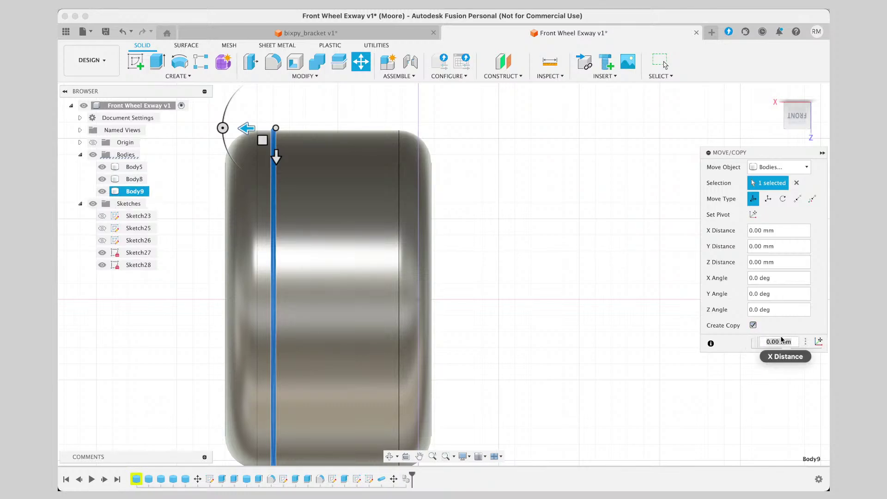
pyautogui.press('Return')
# Move the copied ring, Body9, -5 mm in X to sit beside the first ring on the tread.
pyautogui.click(259, 246)
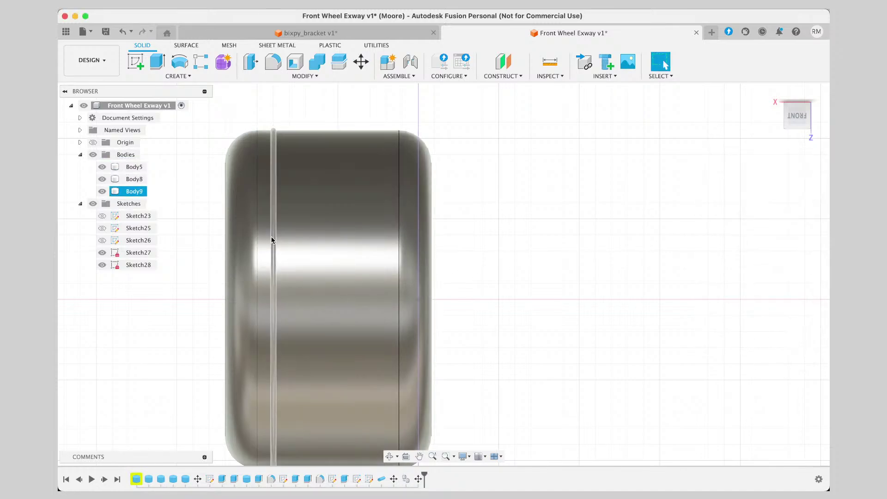
pyautogui.click(139, 191)
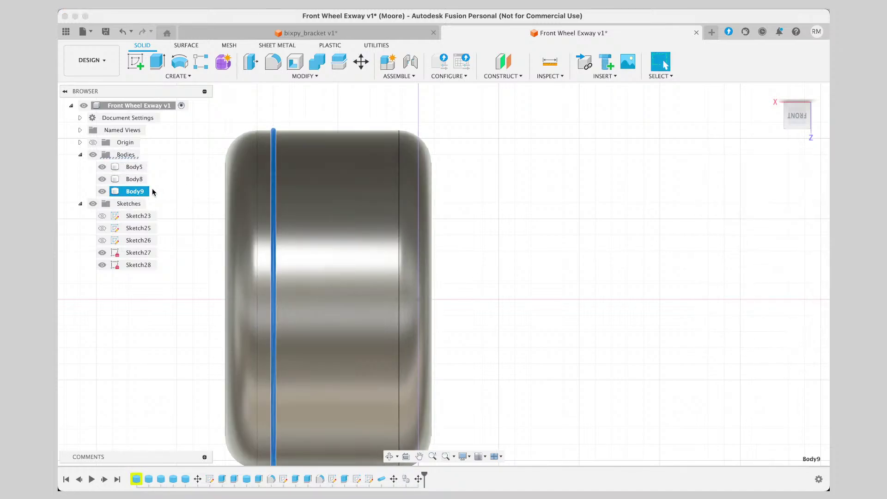
pyautogui.rightClick(142, 191)
pyautogui.click(360, 62)
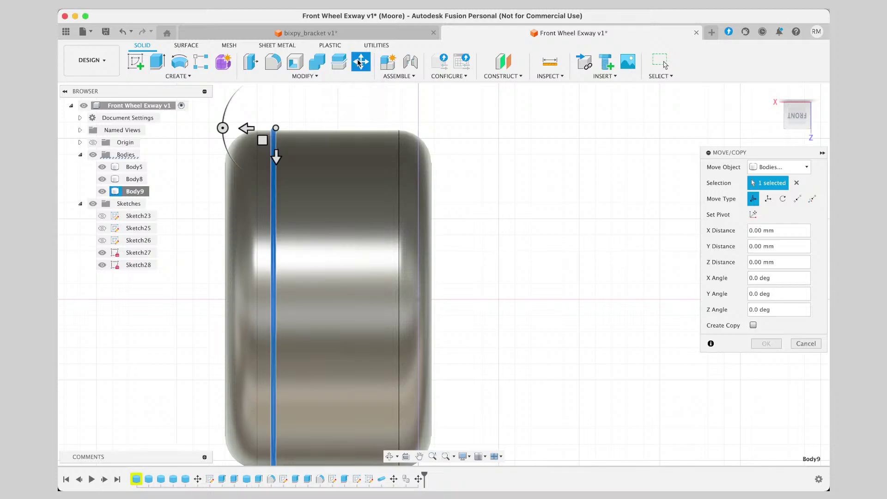
pyautogui.moveTo(246, 128); pyautogui.dragTo(263, 131)
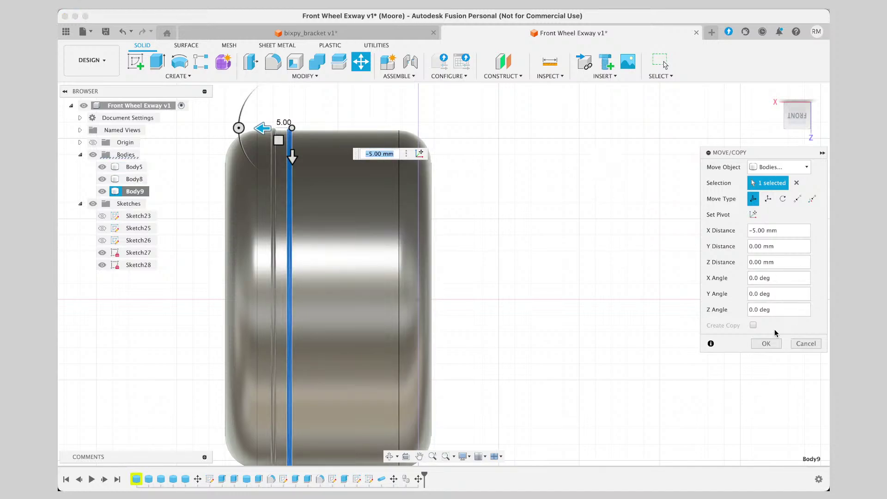
pyautogui.click(765, 344)
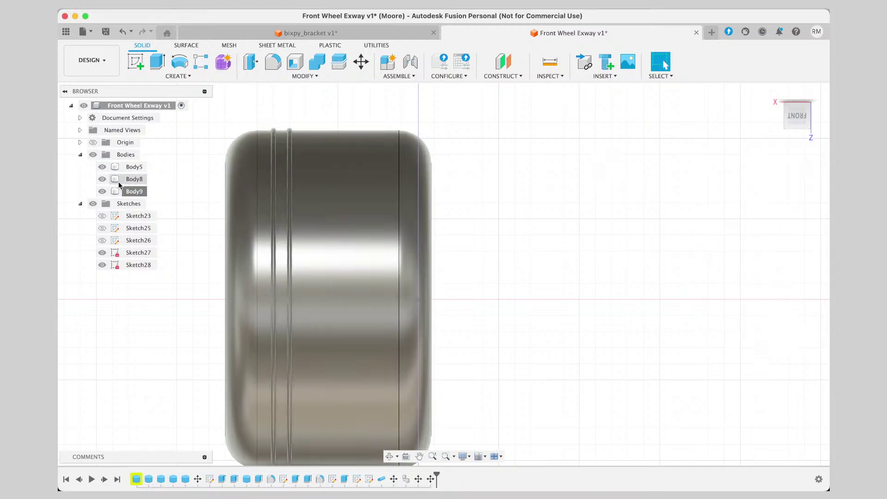
# Copy the second ring, Body9, in place and move the copy -5 mm in X to form a third ring.
pyautogui.click(289, 167)
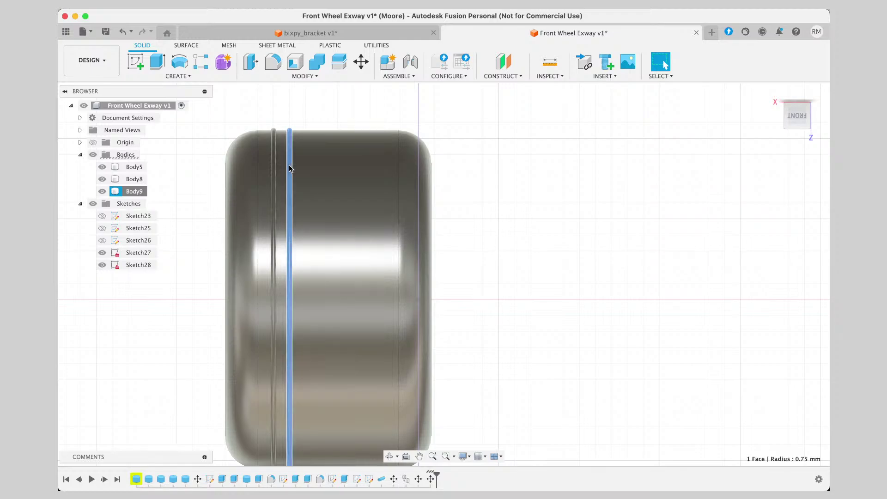
pyautogui.rightClick(133, 192)
pyautogui.click(164, 200)
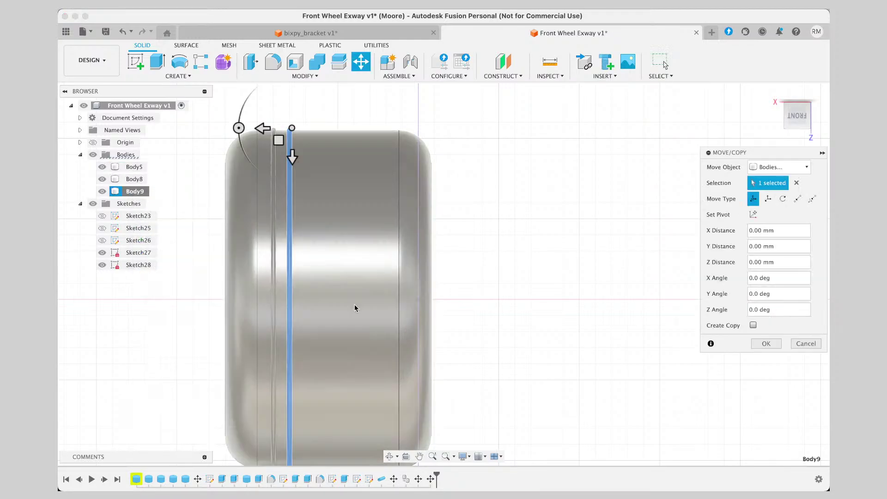
pyautogui.click(753, 325)
pyautogui.click(765, 343)
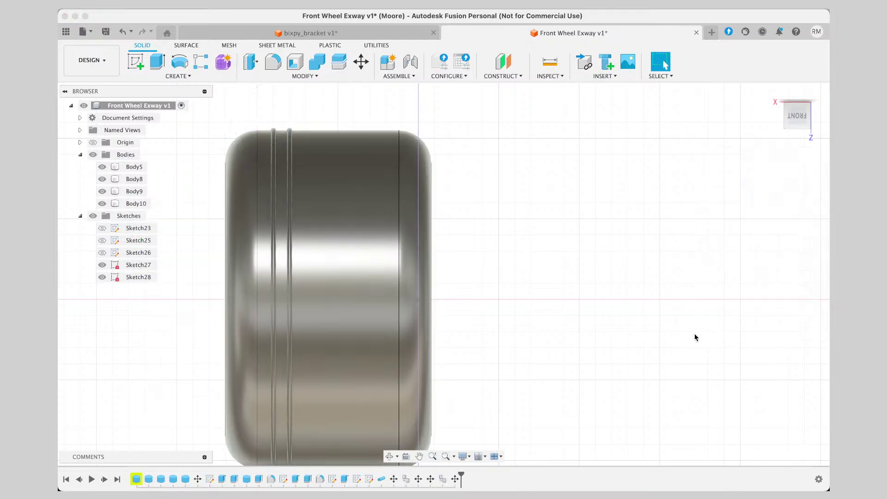
pyautogui.click(137, 203)
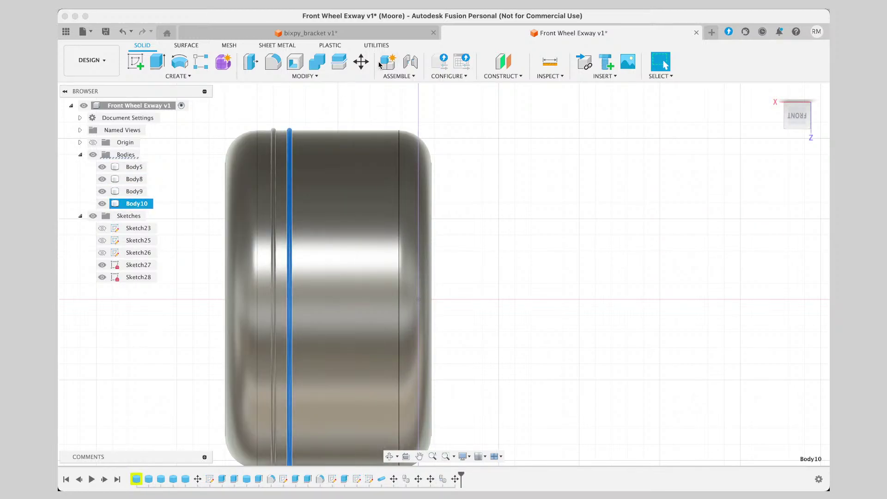
pyautogui.press('m')
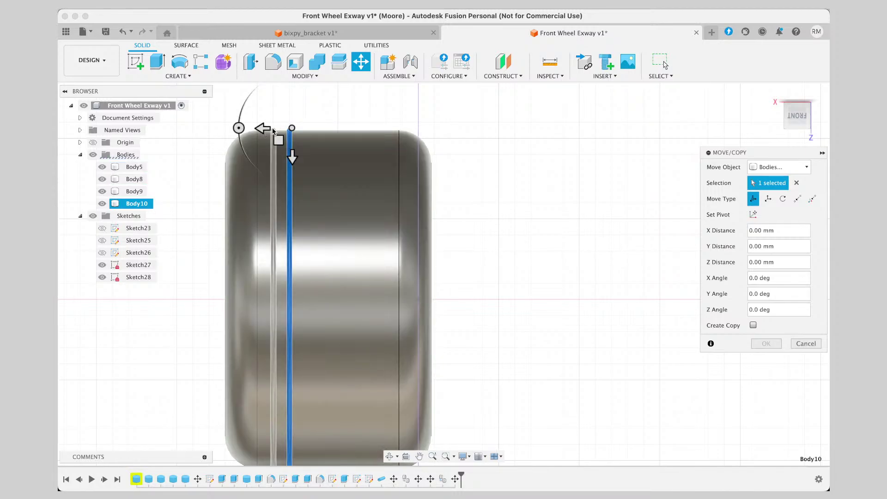
pyautogui.moveTo(263, 128); pyautogui.dragTo(280, 129)
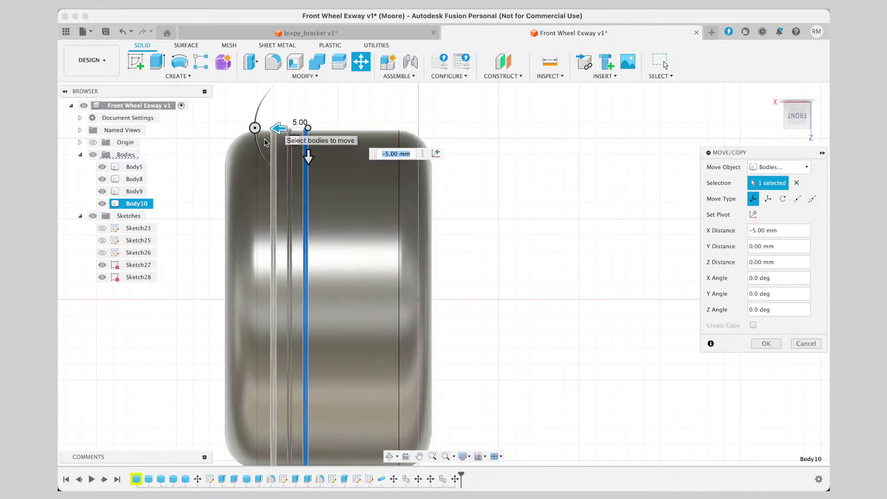
pyautogui.click(766, 344)
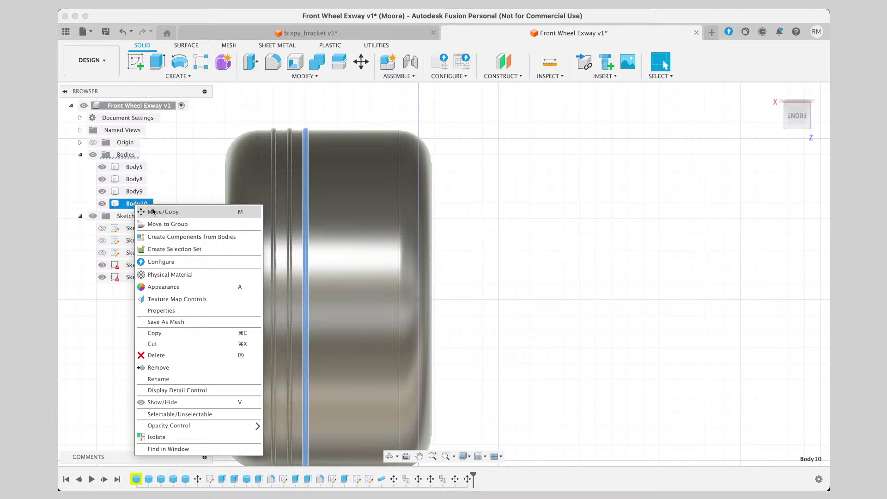
# Copy the third ring, Body10, in place and move the copy -25 mm in X, close to the tread's opposite edge.
pyautogui.click(153, 212)
pyautogui.click(753, 325)
pyautogui.click(766, 343)
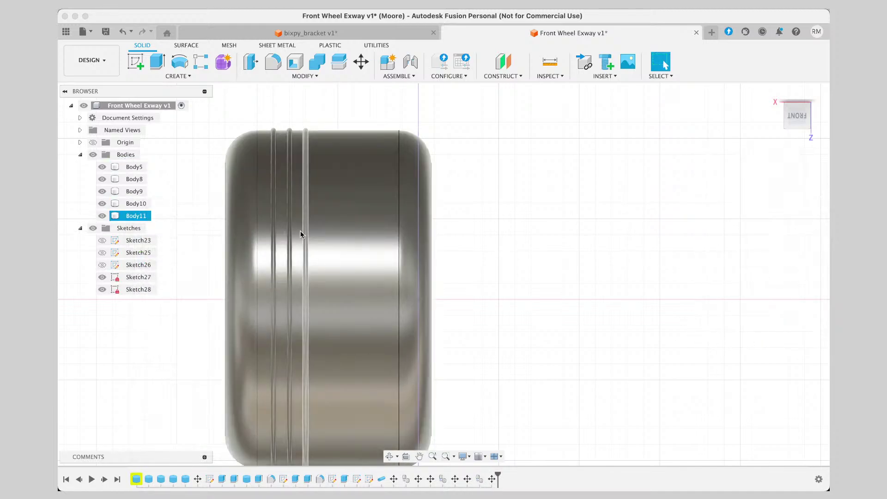
pyautogui.click(306, 231)
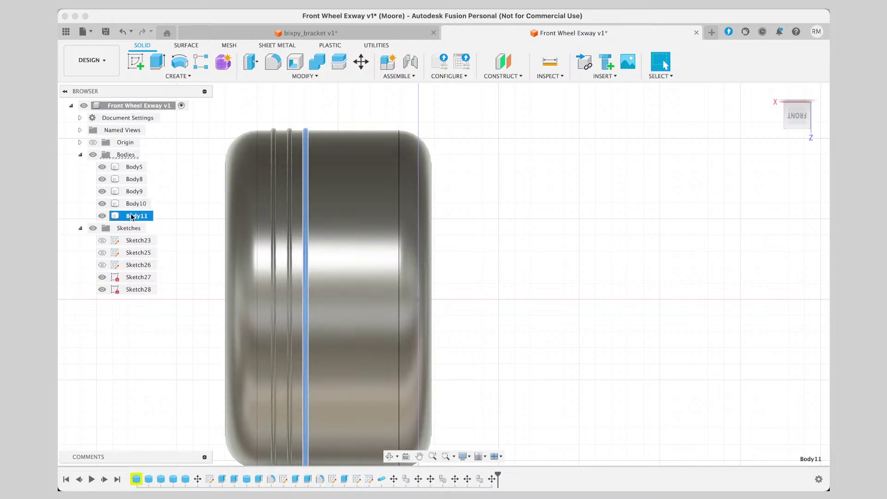
pyautogui.click(361, 62)
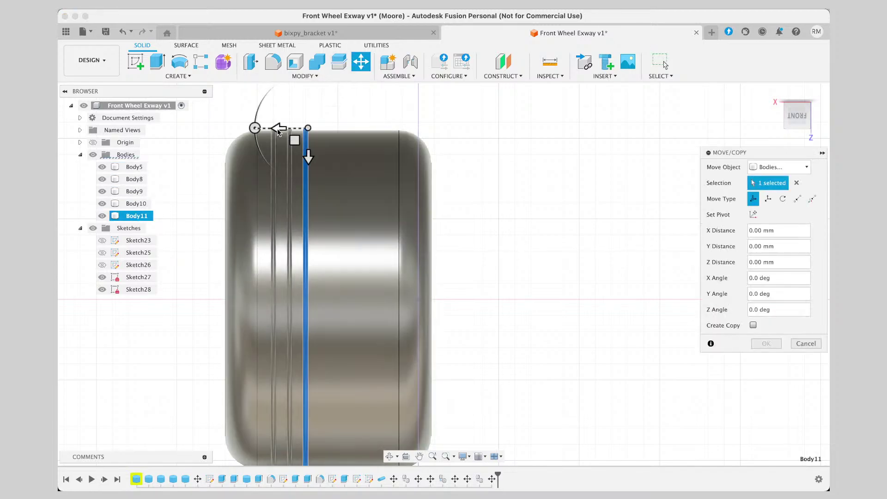
pyautogui.moveTo(289, 134); pyautogui.dragTo(363, 132)
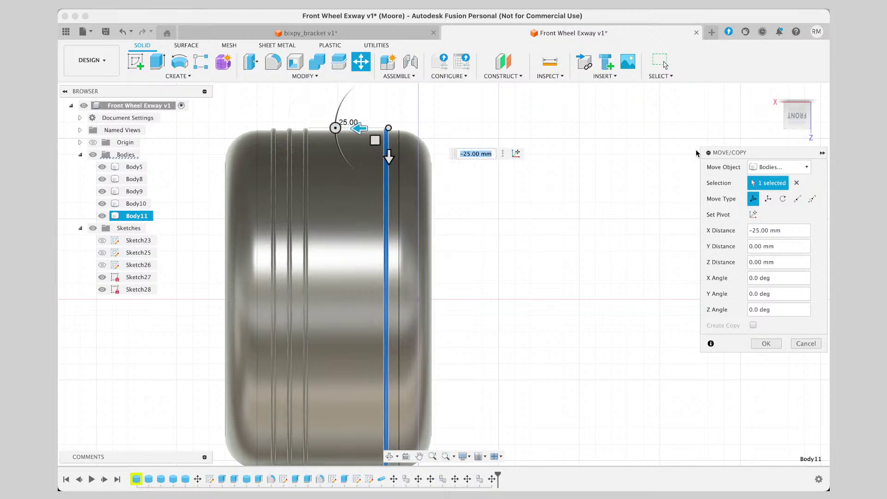
pyautogui.click(772, 346)
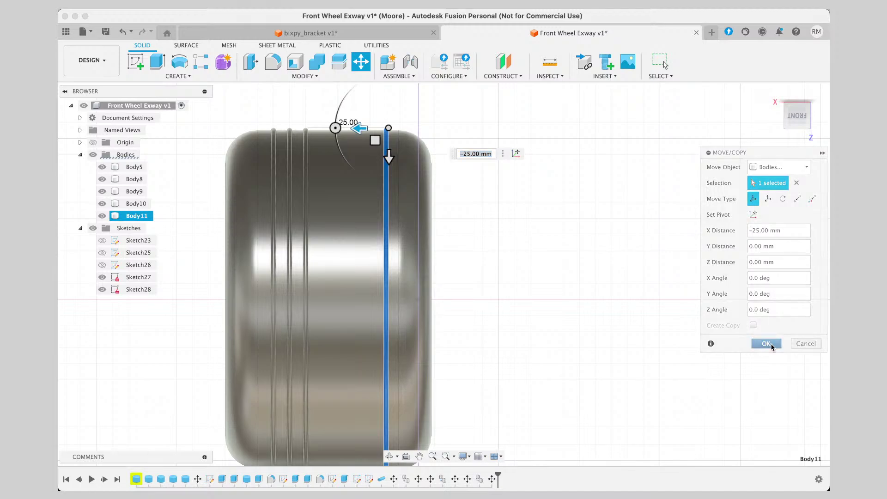
# Copy the fourth ring, Body11, in place and move the copy 5 mm in X toward the middle of the tread.
pyautogui.rightClick(127, 218)
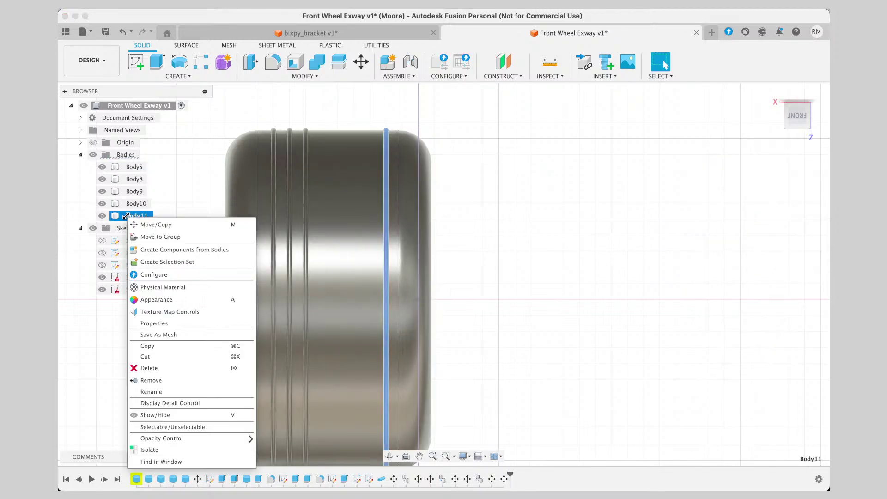
pyautogui.click(153, 224)
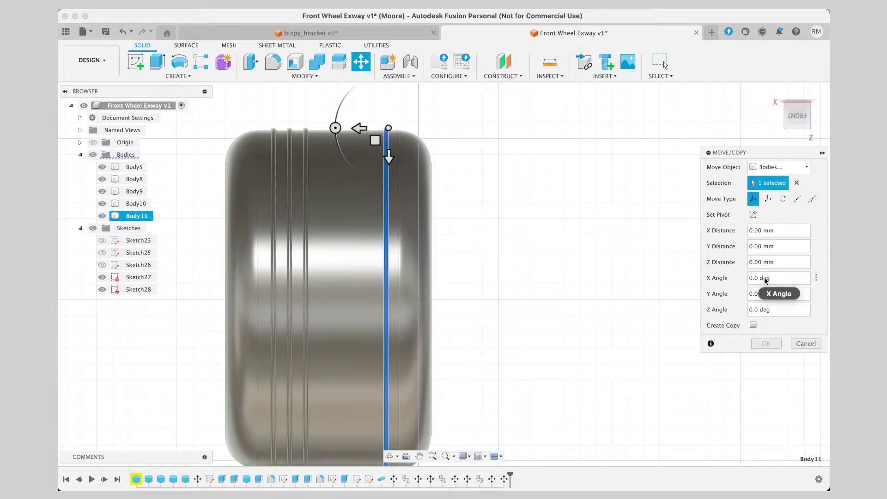
pyautogui.click(753, 325)
pyautogui.click(773, 345)
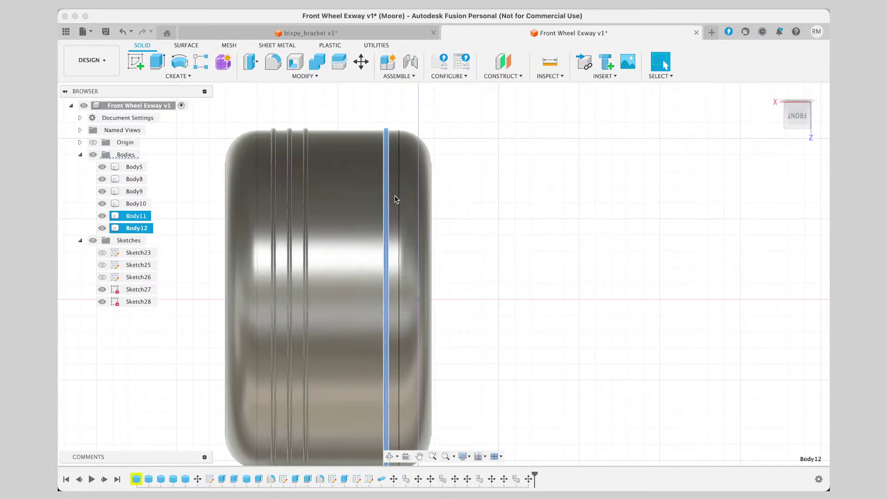
pyautogui.press('m')
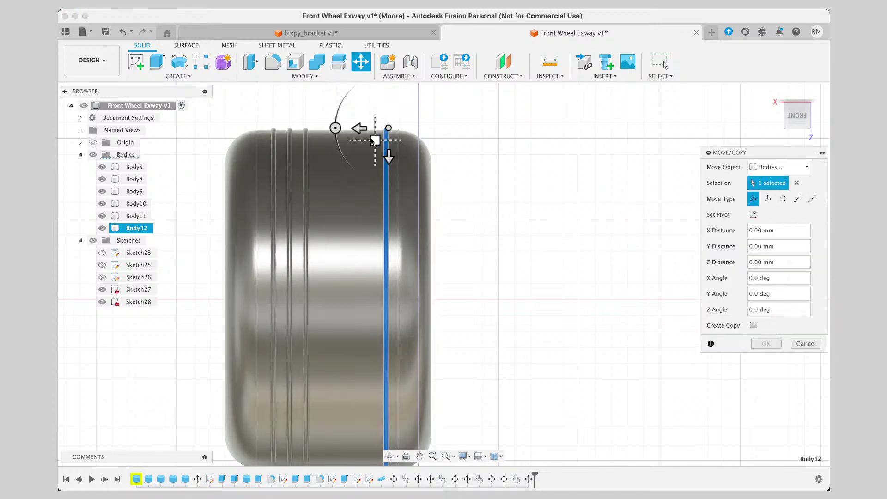
pyautogui.moveTo(359, 128); pyautogui.dragTo(343, 129)
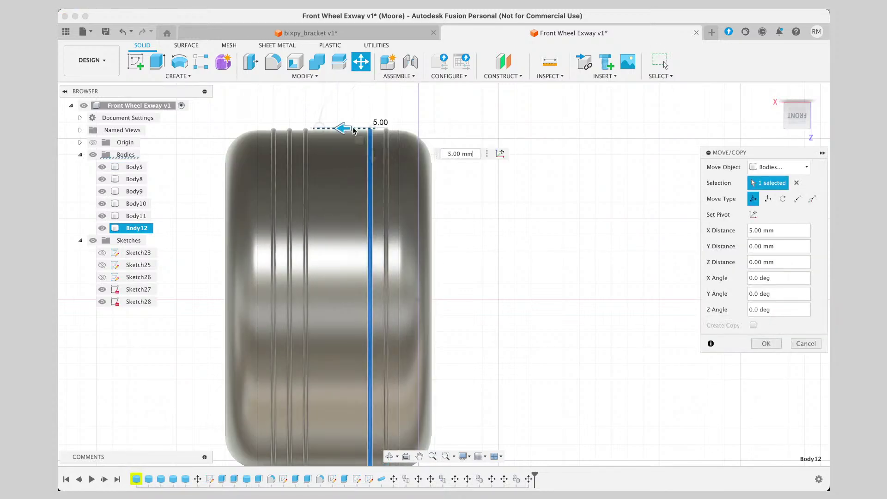
pyautogui.click(765, 343)
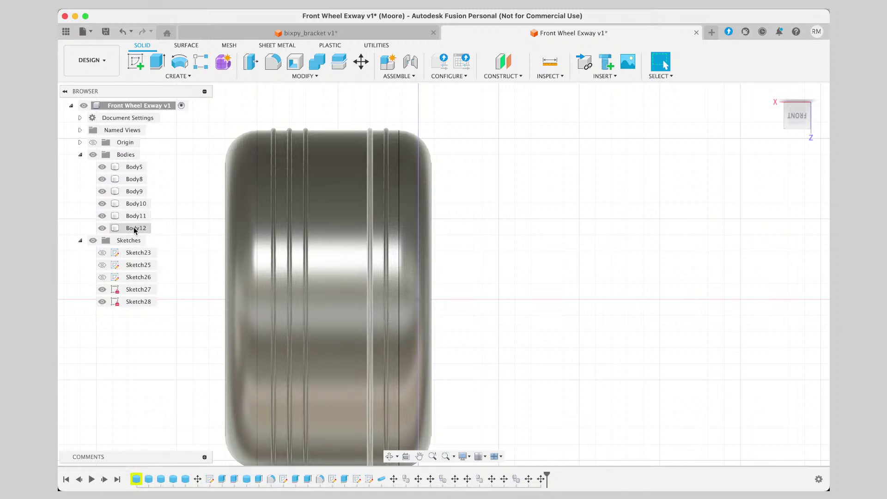
# Copy the fifth ring, Body12, in place and move the selected ring face 5 mm in Z toward the middle of the tread.
pyautogui.rightClick(135, 230)
pyautogui.click(150, 235)
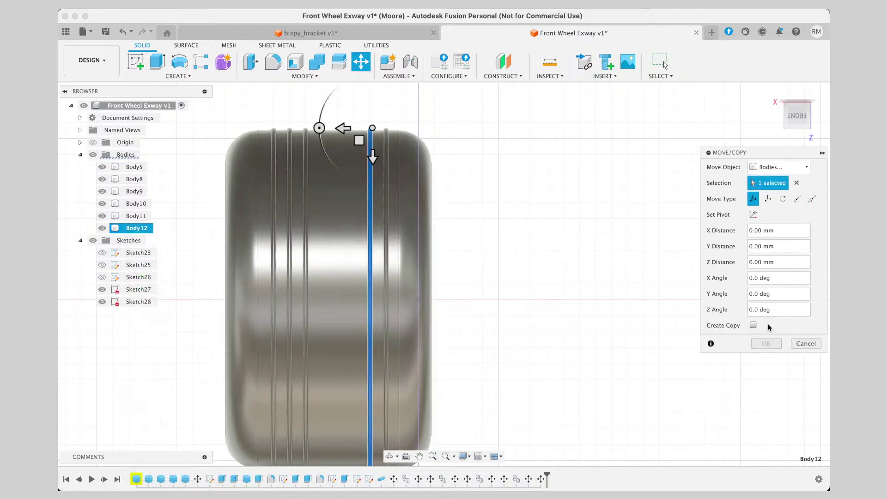
pyautogui.click(753, 325)
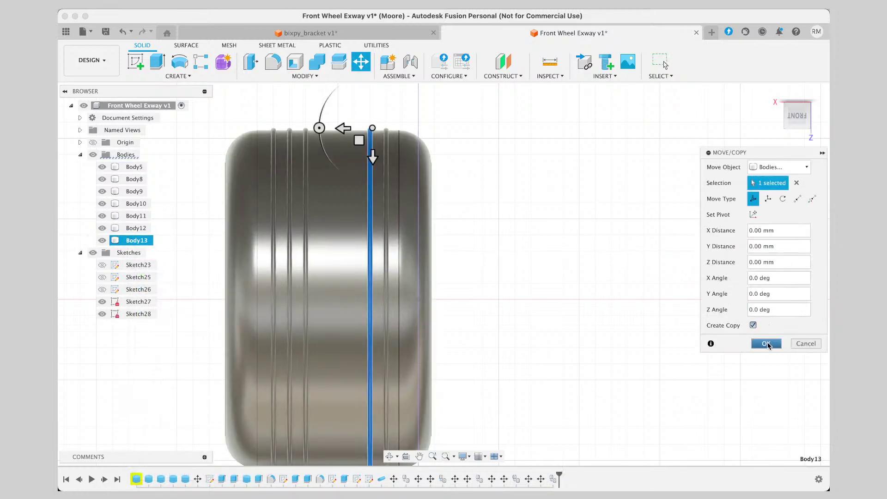
pyautogui.click(765, 343)
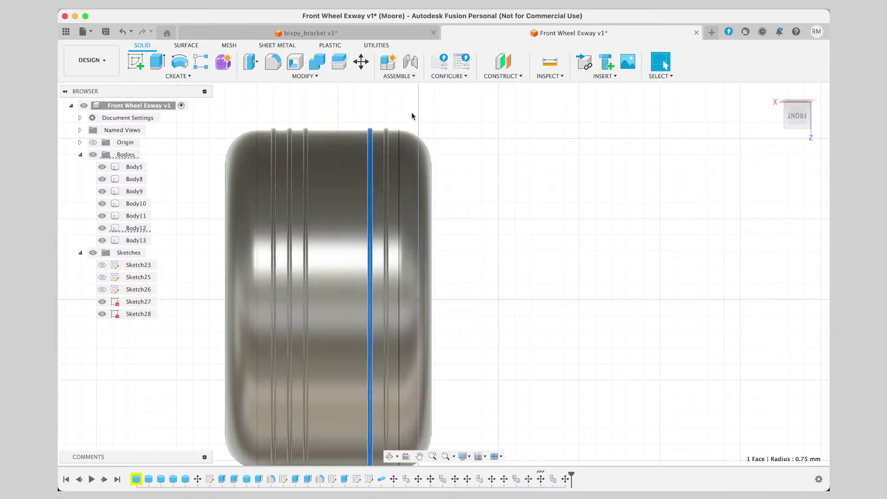
pyautogui.click(361, 62)
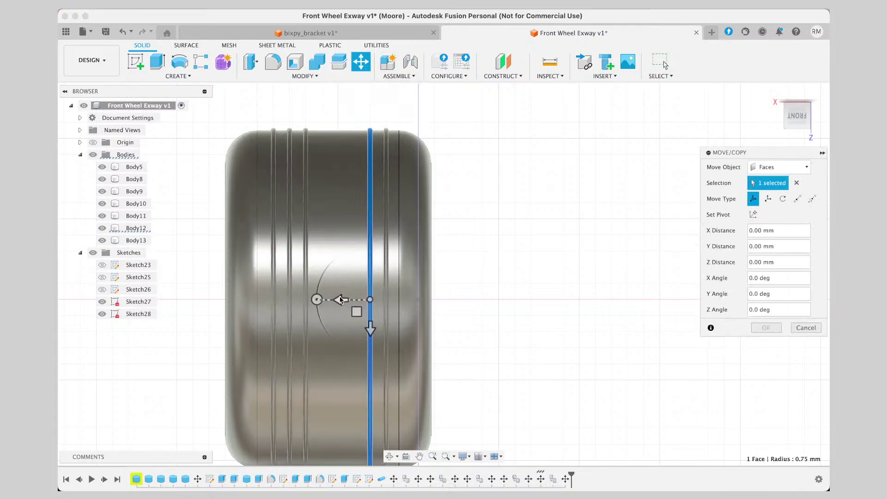
pyautogui.moveTo(341, 300); pyautogui.dragTo(326, 301)
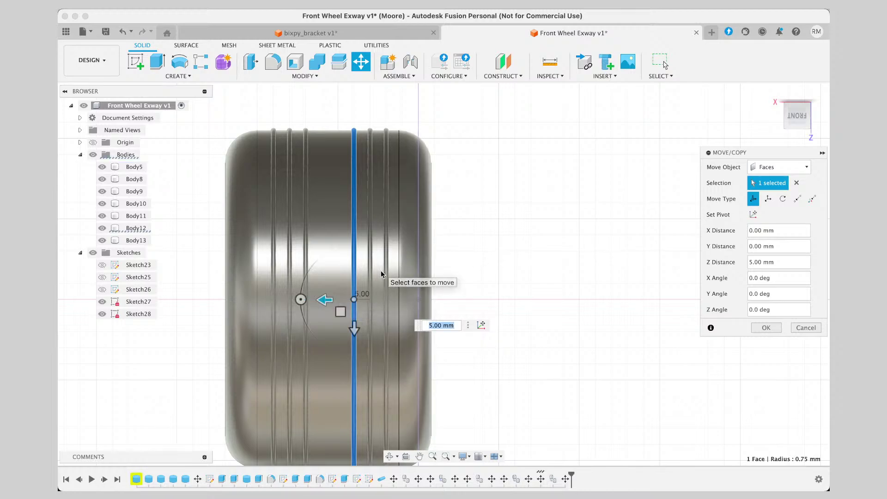
pyautogui.click(771, 329)
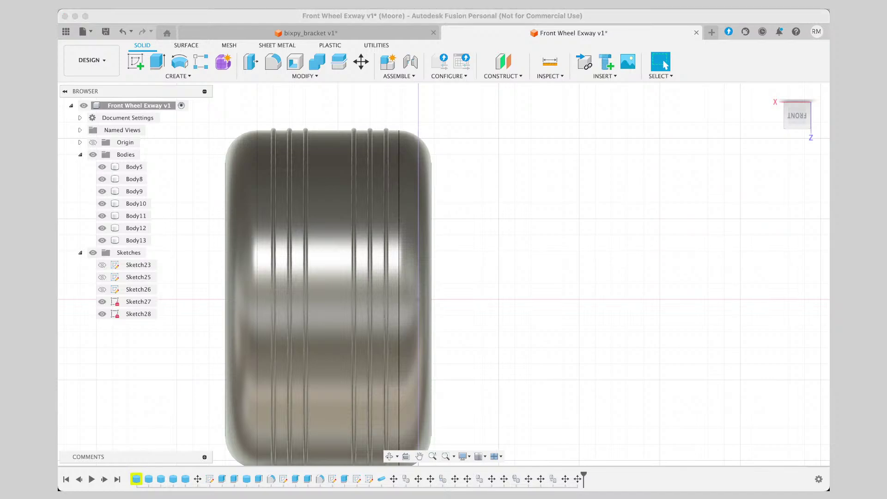
# Copy the sixth ring, Body13, in place as a new body at zero distance.
pyautogui.click(354, 253)
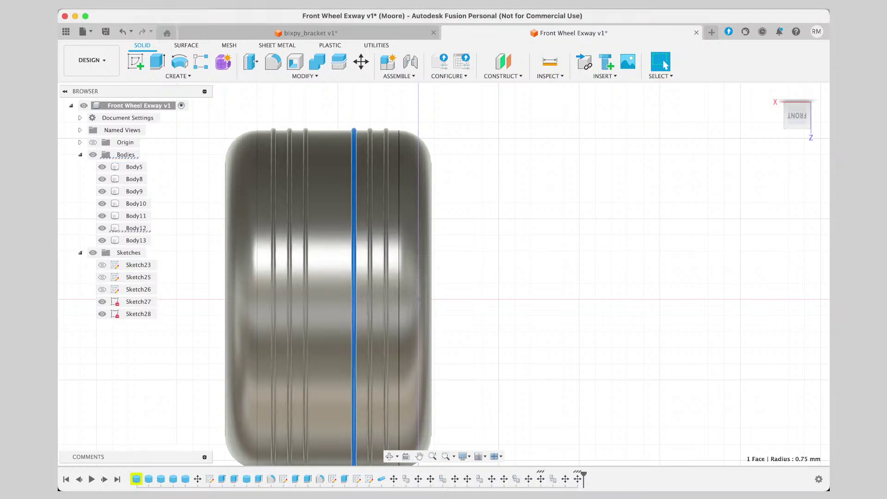
pyautogui.rightClick(144, 240)
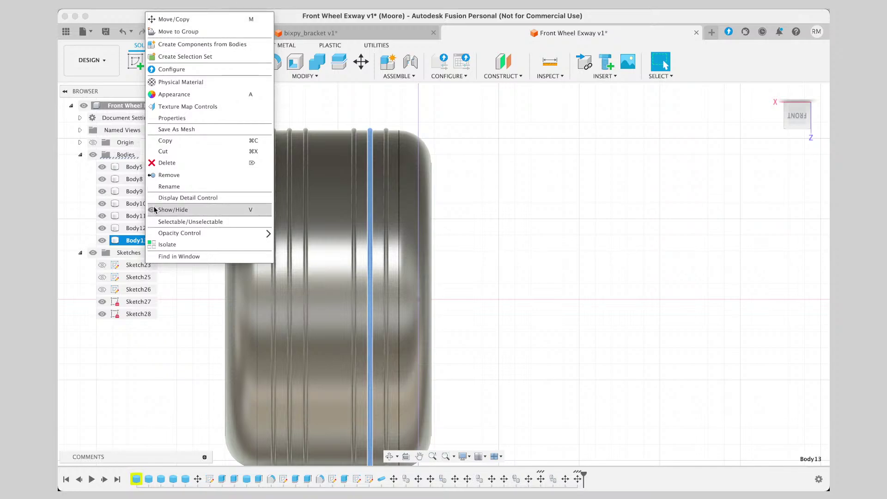
pyautogui.click(124, 242)
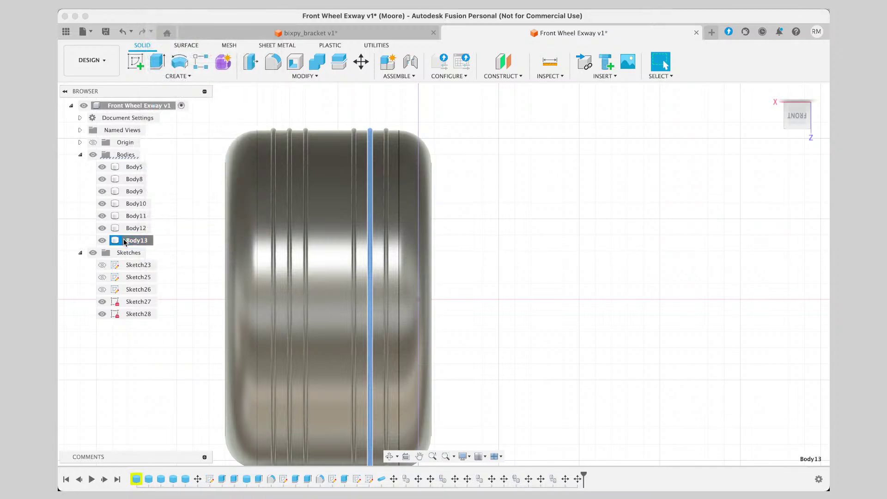
pyautogui.rightClick(124, 242)
pyautogui.click(183, 21)
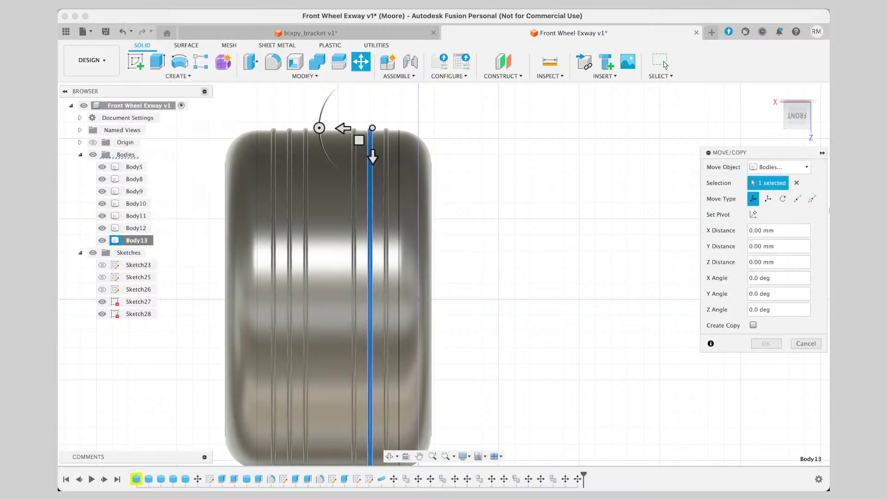
pyautogui.click(753, 326)
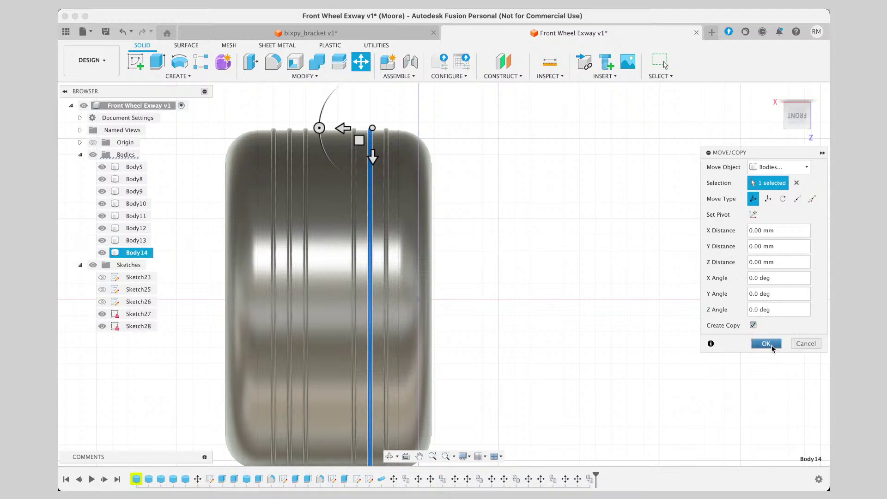
pyautogui.click(766, 344)
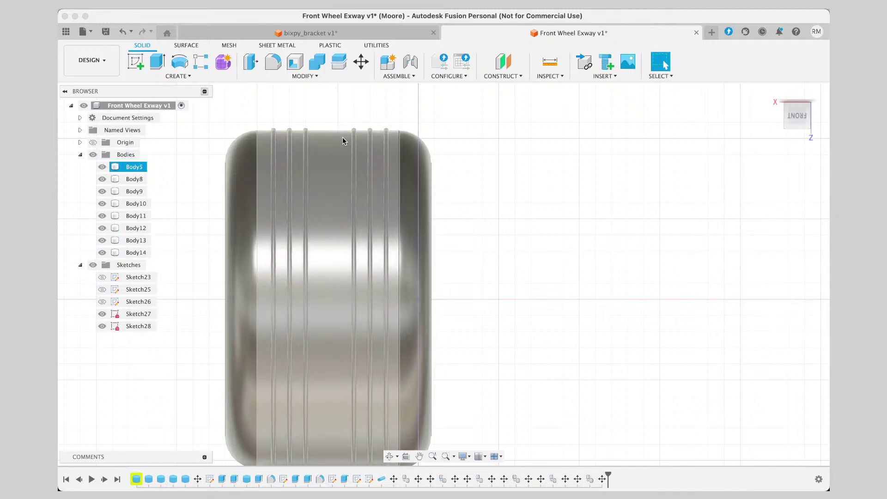
# Move the seventh ring, Body14, 10 mm in X into the gap between the two groups of rings.
pyautogui.click(353, 145)
pyautogui.click(140, 252)
pyautogui.keyDown('shift'); pyautogui.click(317, 156); pyautogui.keyUp('shift')
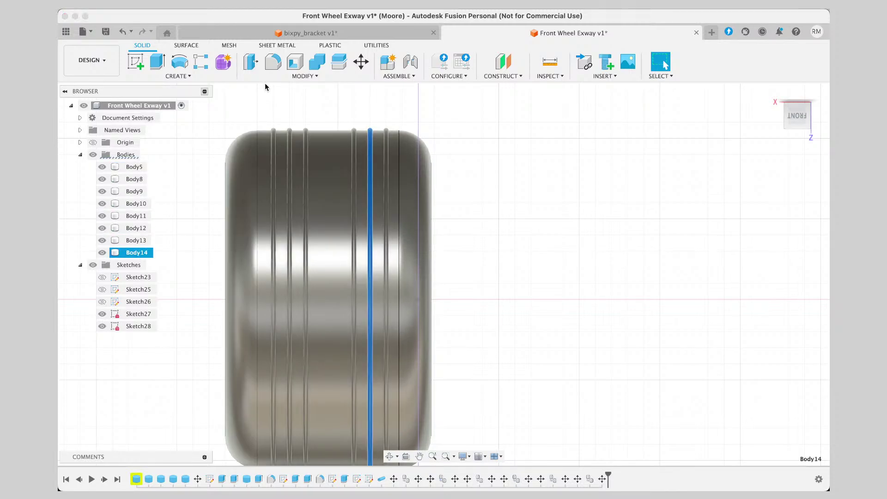
pyautogui.click(361, 61)
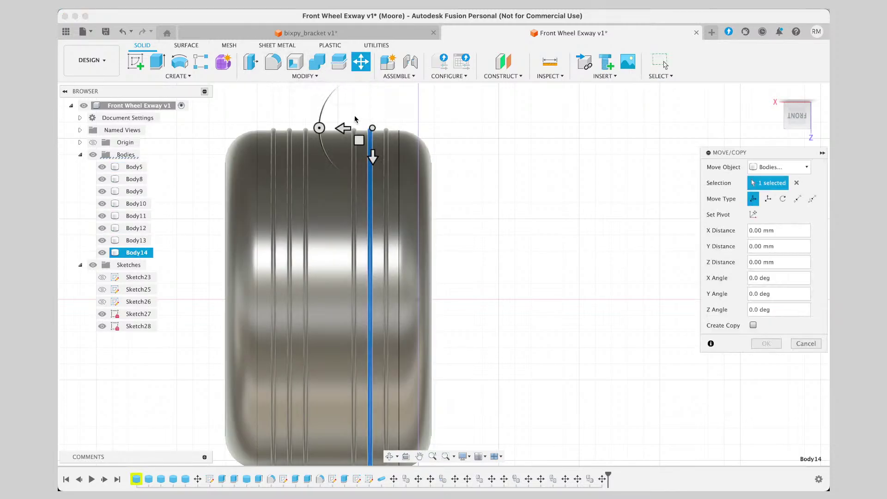
pyautogui.moveTo(342, 128); pyautogui.dragTo(312, 130)
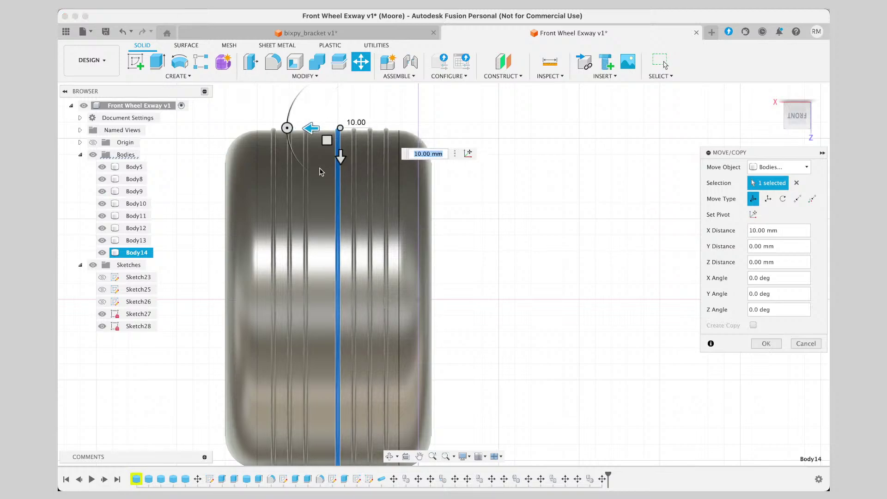
pyautogui.click(547, 189)
pyautogui.click(777, 342)
# Copy the third ring, Body10, in place and move the copy -5 mm in X into the remaining gap at mid-tread.
pyautogui.click(302, 204)
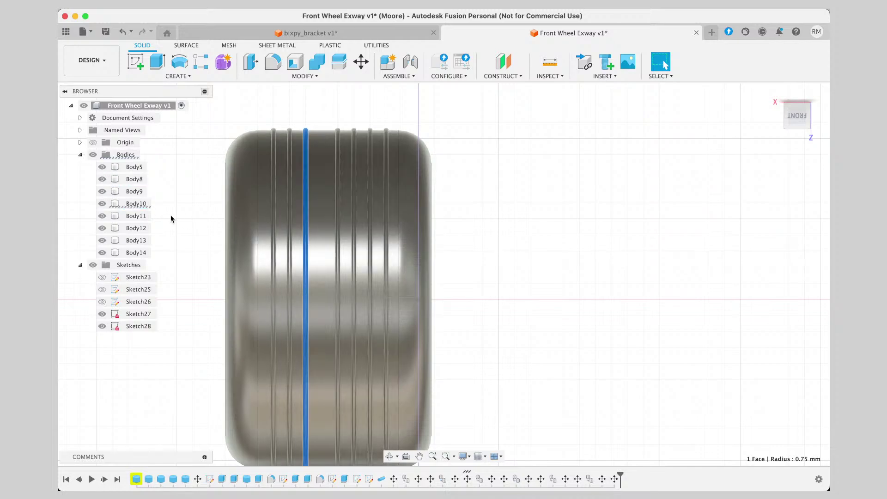
pyautogui.rightClick(117, 203)
pyautogui.click(135, 210)
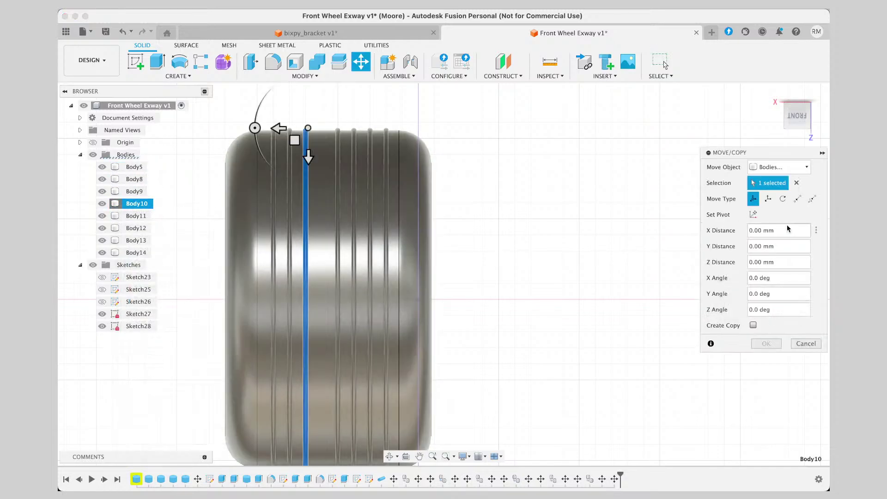
pyautogui.click(753, 325)
pyautogui.click(766, 343)
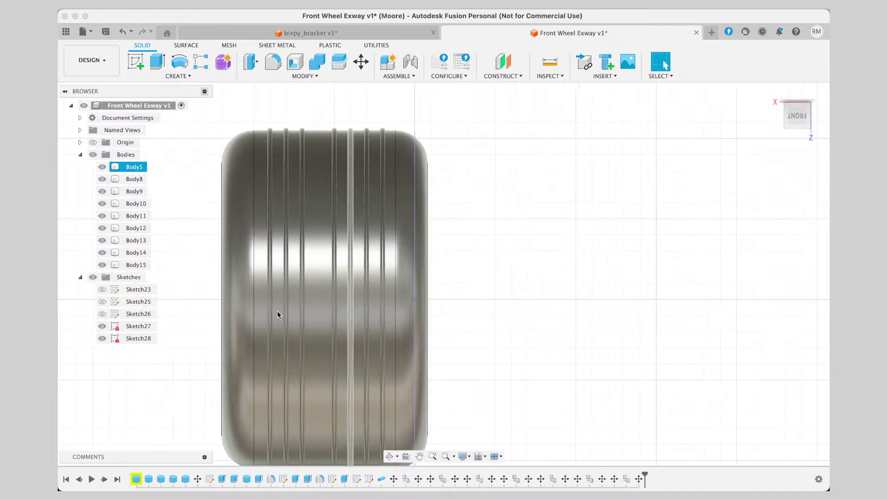
pyautogui.click(121, 264)
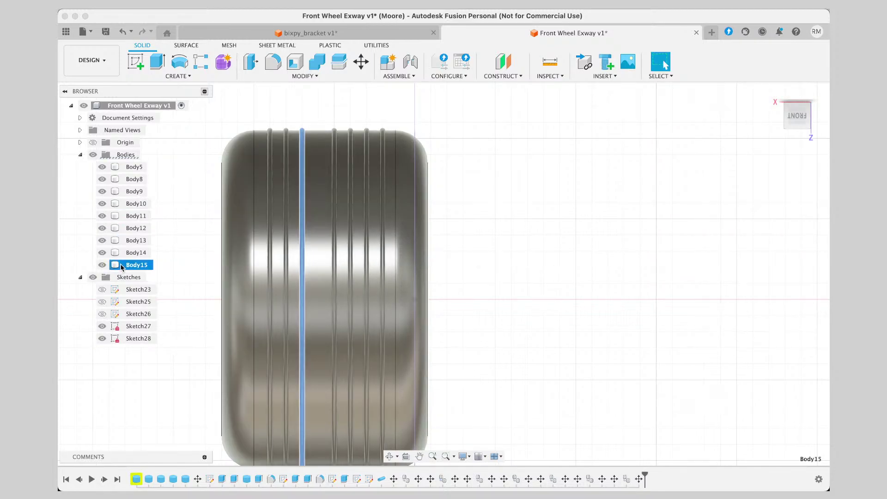
pyautogui.click(360, 65)
pyautogui.moveTo(291, 128); pyautogui.dragTo(307, 128)
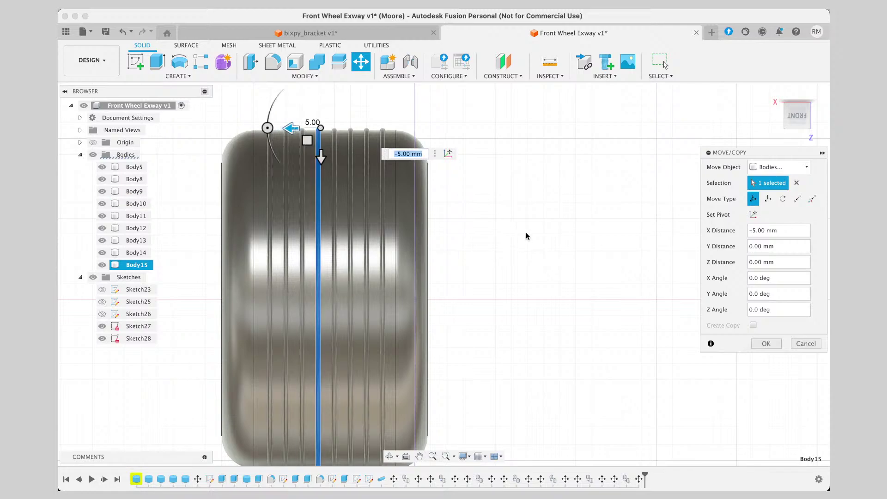
pyautogui.click(767, 344)
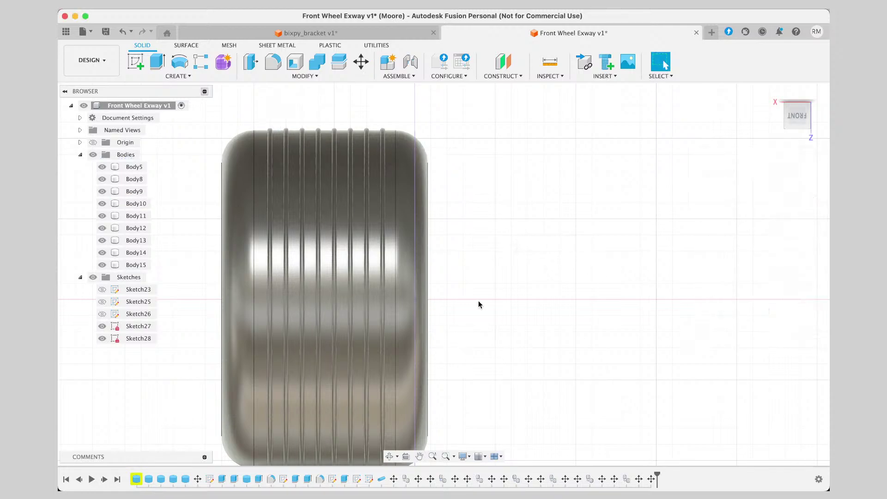
pyautogui.keyDown('shift'); pyautogui.moveTo(686, 194); pyautogui.dragTo(696, 254, button='middle'); pyautogui.keyUp('shift')
pyautogui.click(806, 123)
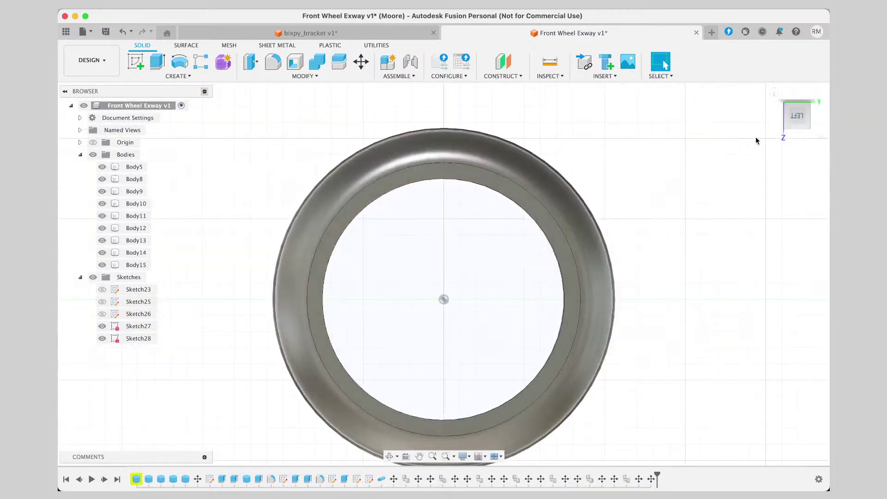
pyautogui.keyDown('shift'); pyautogui.moveTo(443, 275); pyautogui.dragTo(531, 282, button='middle'); pyautogui.keyUp('shift')
pyautogui.click(798, 117)
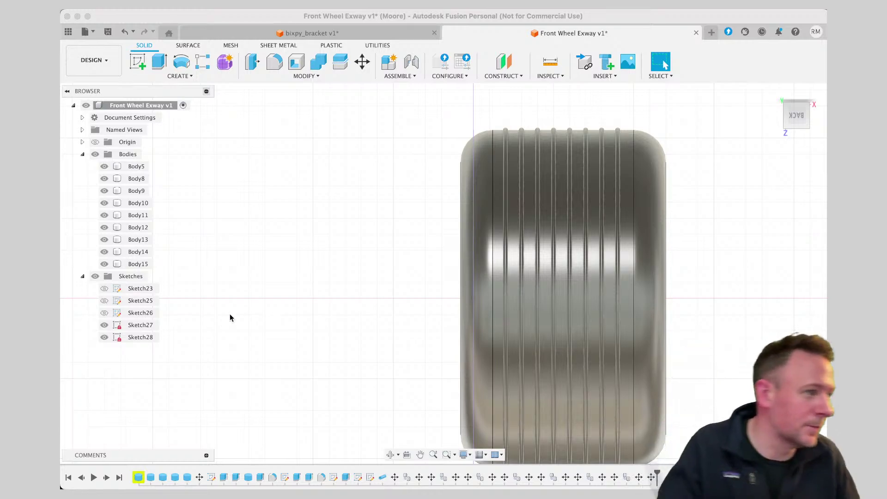
pyautogui.click(504, 264)
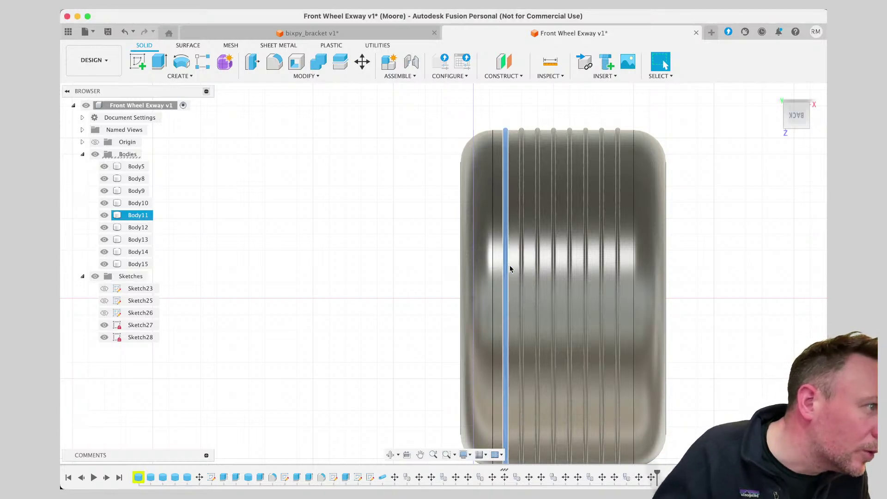
pyautogui.keyDown('shift'); pyautogui.click(521, 268); pyautogui.keyUp('shift')
pyautogui.keyDown('shift'); pyautogui.click(537, 269); pyautogui.keyUp('shift')
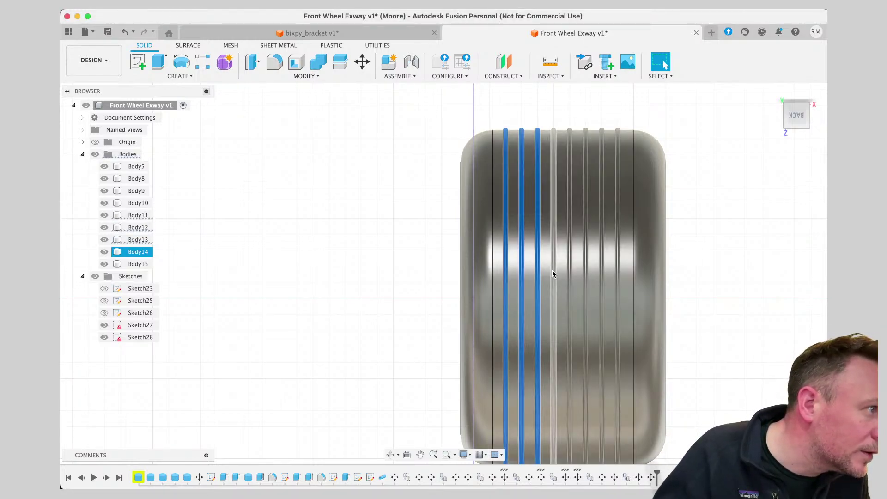
pyautogui.keyDown('shift'); pyautogui.click(553, 273); pyautogui.keyUp('shift')
pyautogui.keyDown('shift'); pyautogui.click(570, 276); pyautogui.keyUp('shift')
pyautogui.keyDown('shift'); pyautogui.click(586, 278); pyautogui.keyUp('shift')
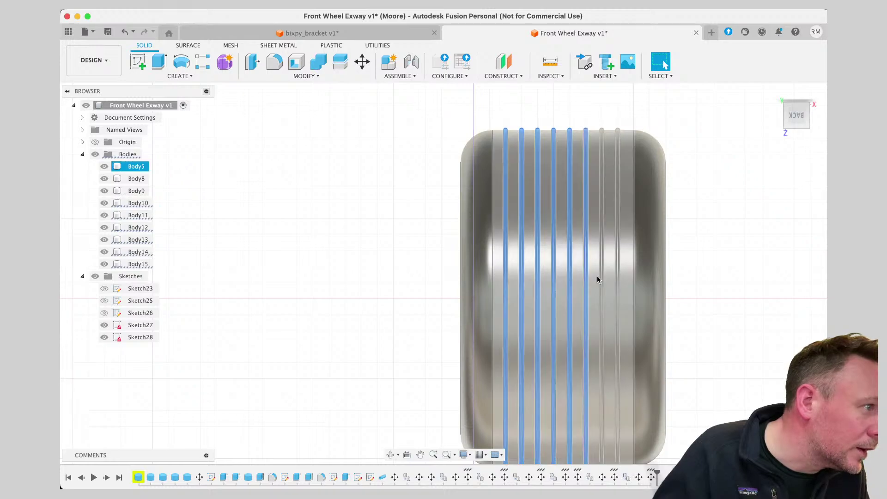
pyautogui.keyDown('shift'); pyautogui.click(601, 283); pyautogui.keyUp('shift')
pyautogui.keyDown('shift'); pyautogui.click(616, 285); pyautogui.keyUp('shift')
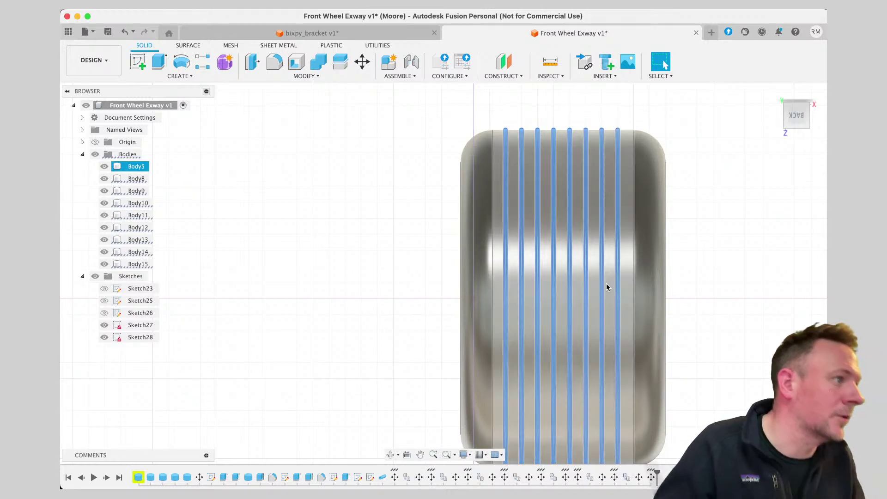
pyautogui.click(315, 77)
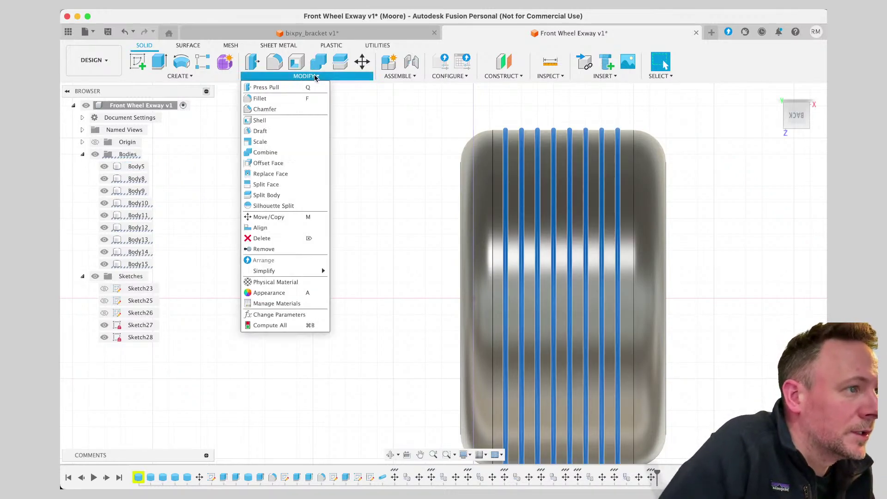
pyautogui.rightClick(555, 182)
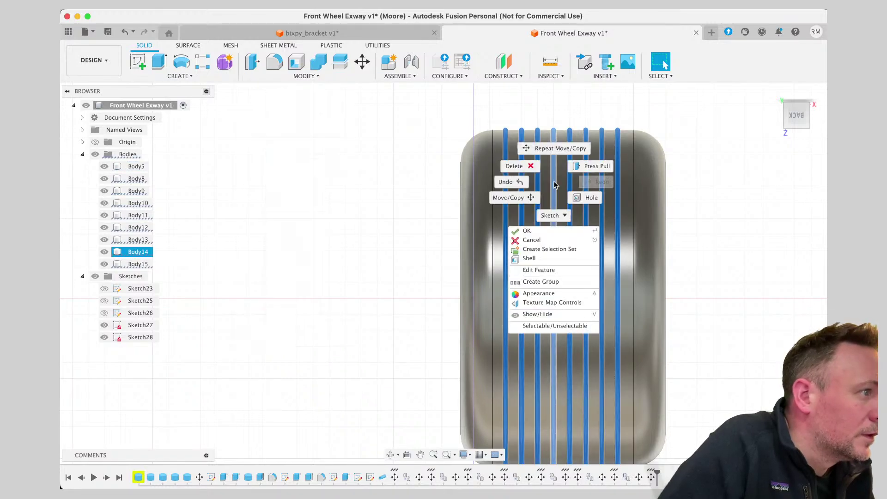
pyautogui.click(549, 274)
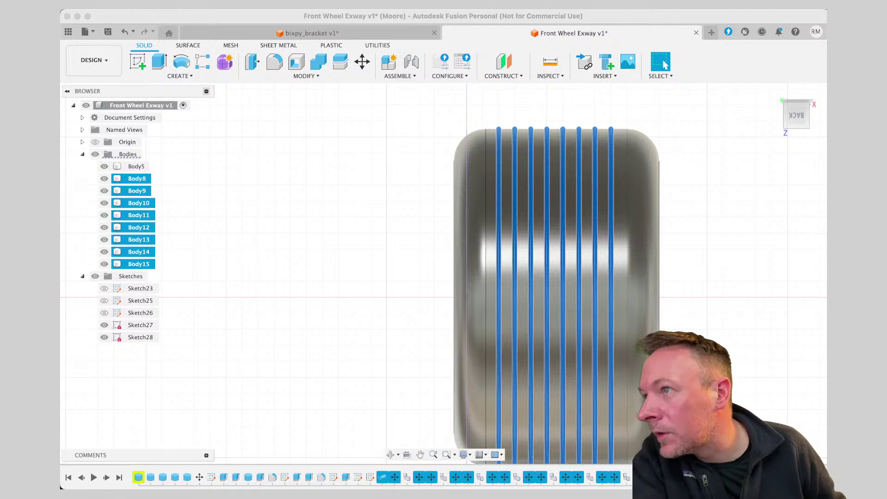
pyautogui.click(402, 365)
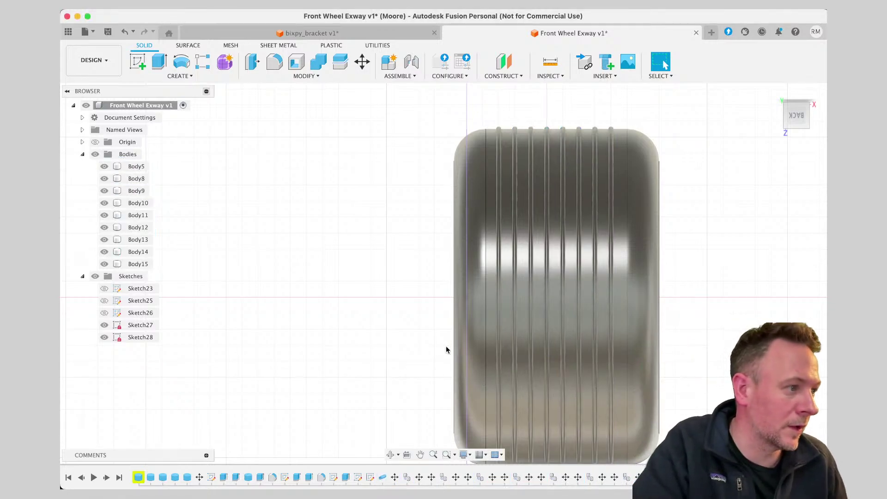
# Try to mirror the ring Body11 near the tread's edge as a new body.
pyautogui.click(499, 321)
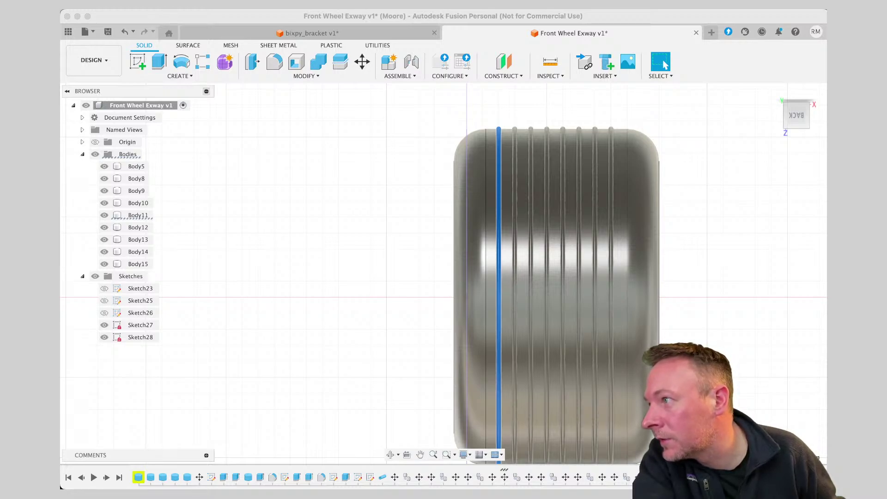
pyautogui.click(179, 70)
pyautogui.click(180, 76)
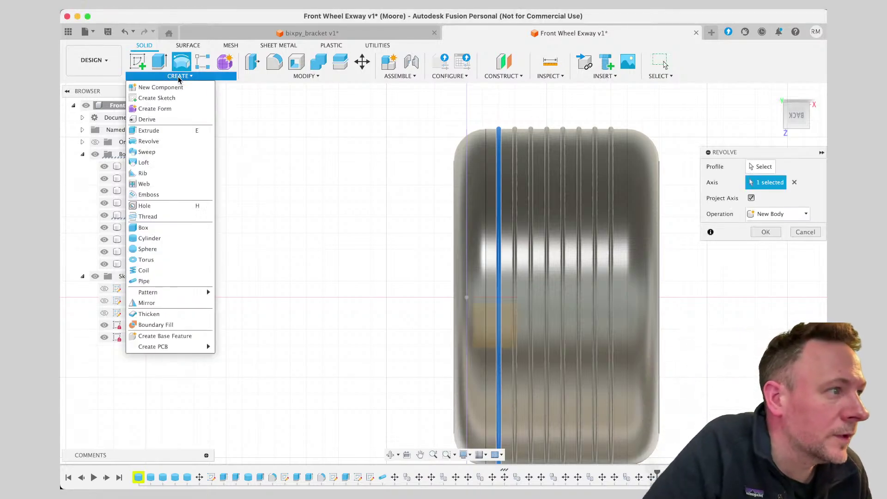
pyautogui.click(190, 304)
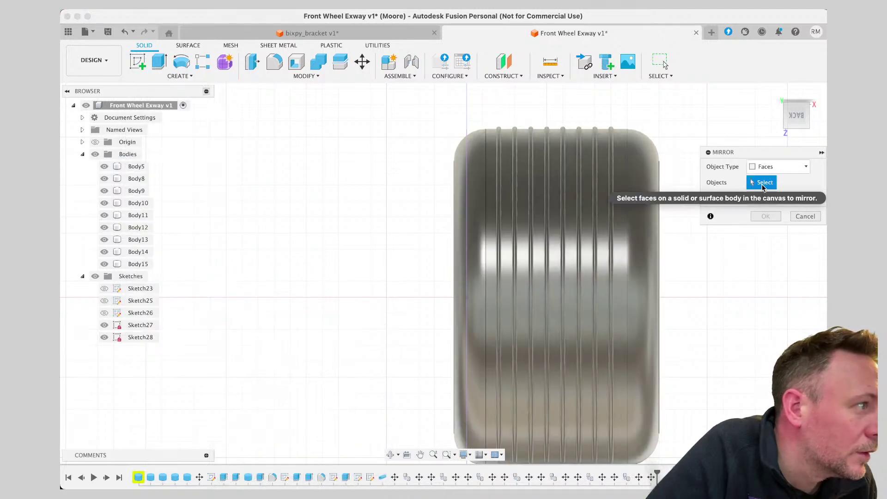
pyautogui.click(757, 198)
pyautogui.click(762, 184)
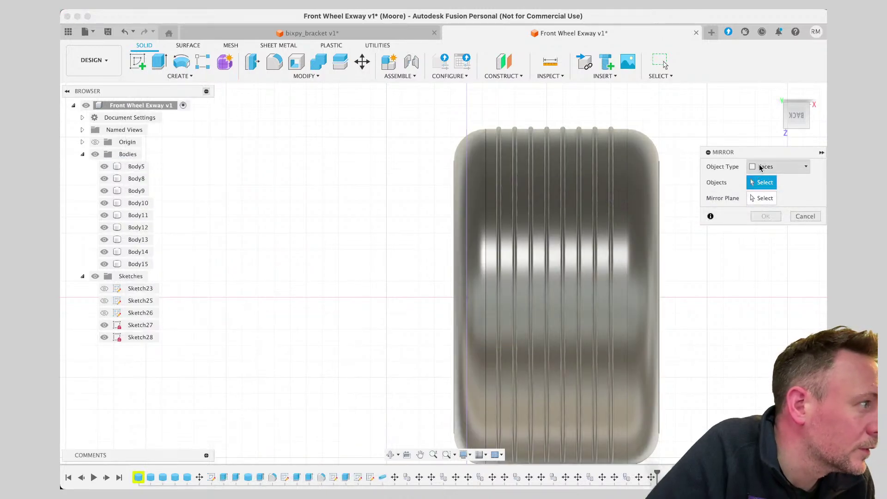
pyautogui.click(778, 167)
pyautogui.click(774, 179)
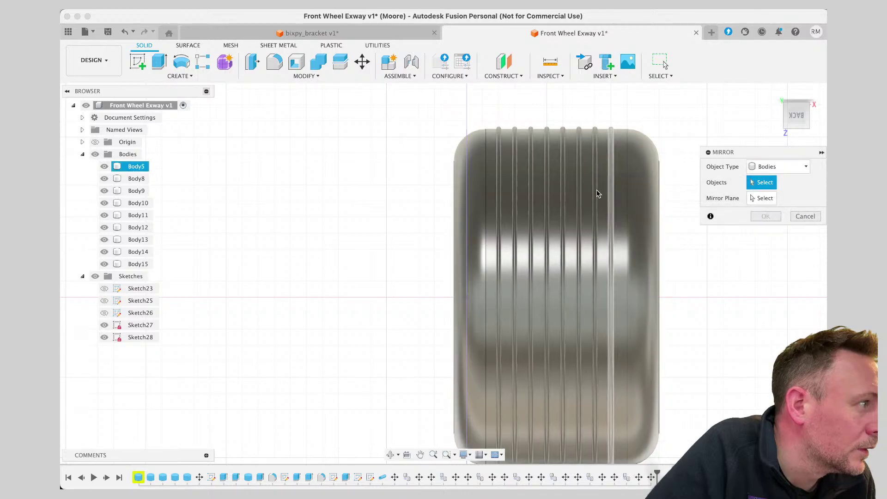
pyautogui.click(499, 182)
pyautogui.click(769, 214)
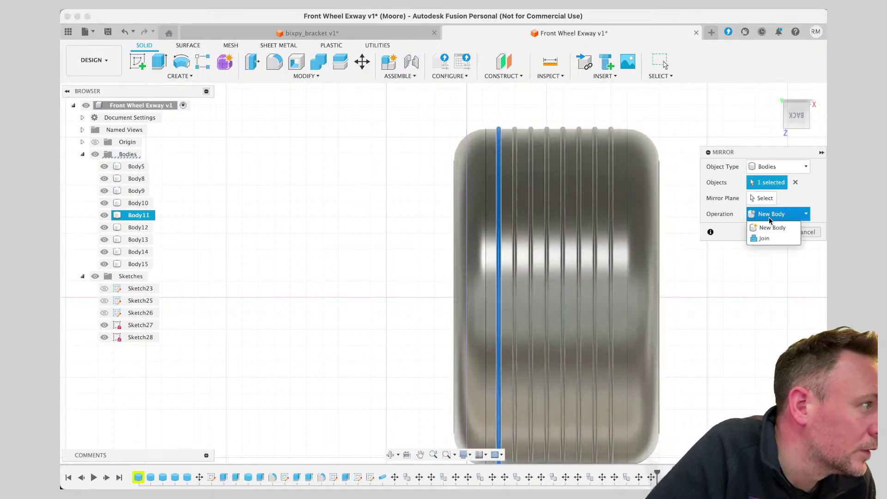
pyautogui.click(796, 201)
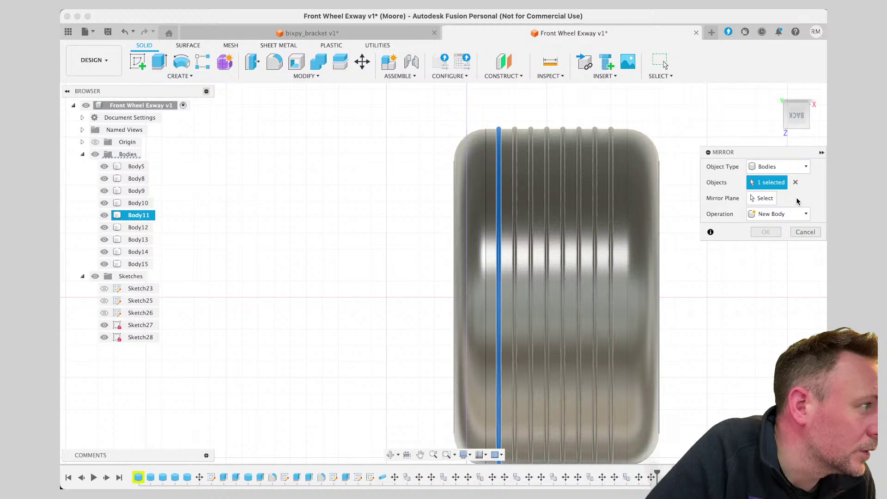
pyautogui.click(768, 198)
pyautogui.click(775, 184)
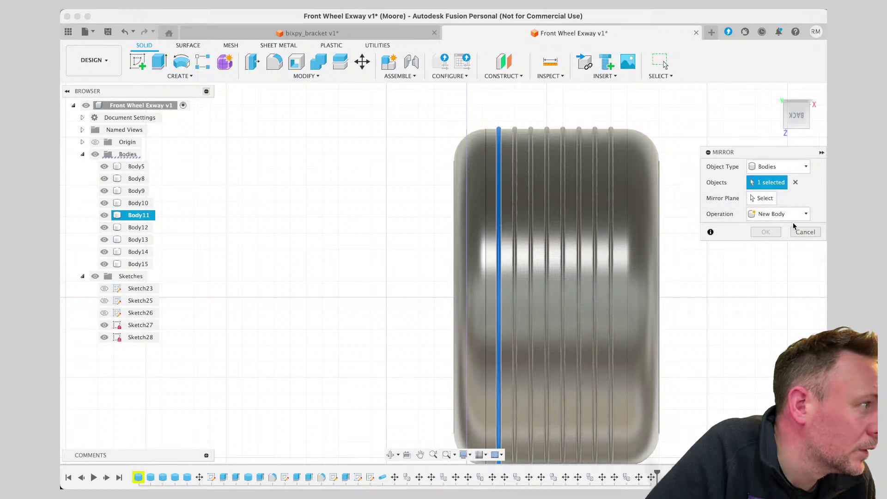
pyautogui.click(803, 232)
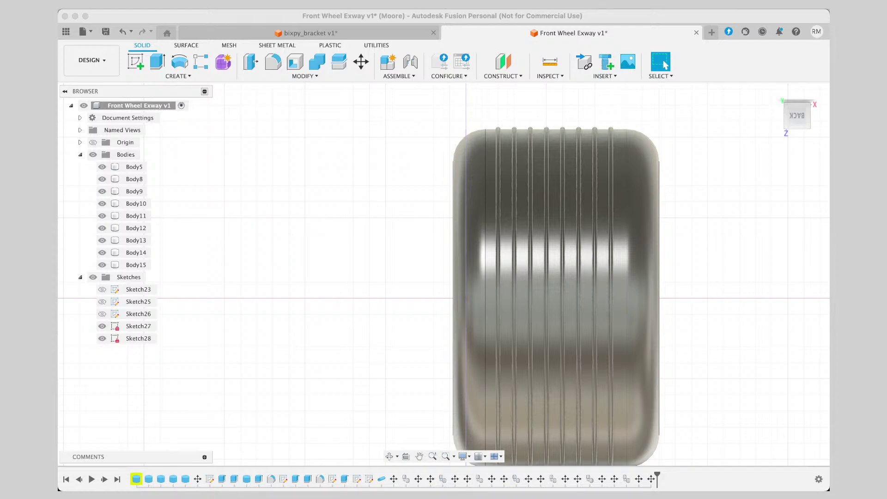
# Start a Mirror of bodies and select all eight tread rings, Body8 through Body15, as the objects.
pyautogui.click(188, 78)
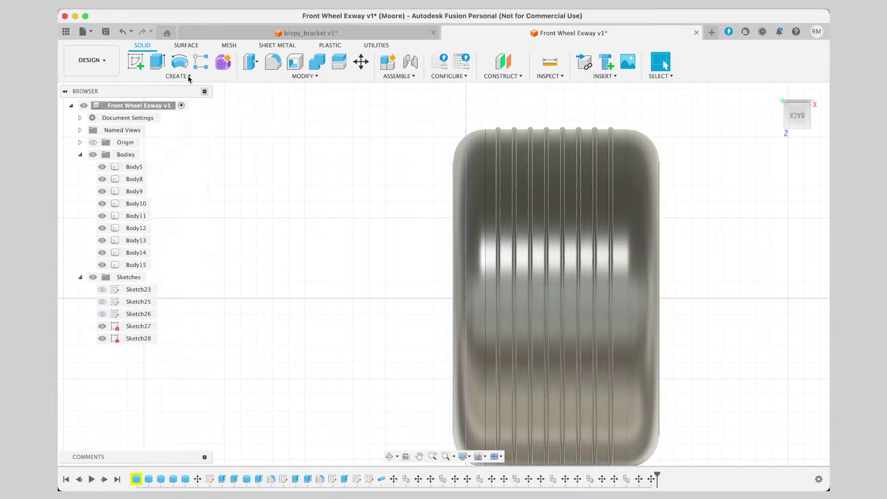
pyautogui.click(188, 76)
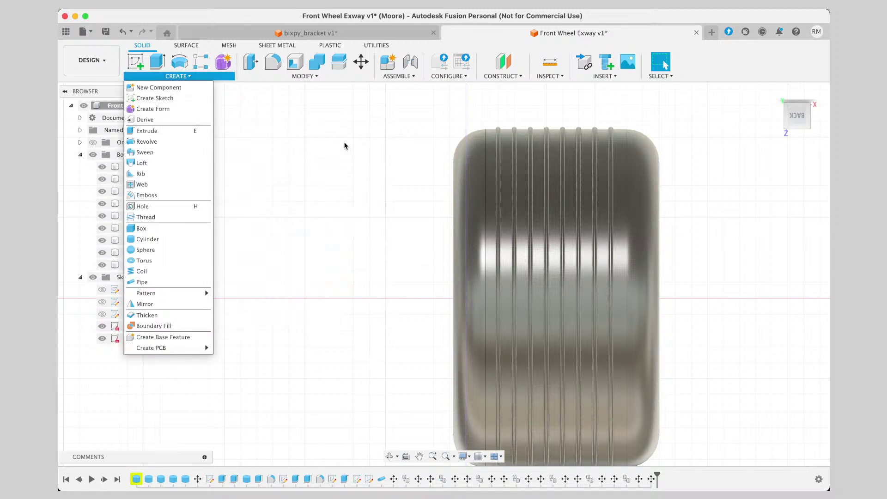
pyautogui.click(155, 304)
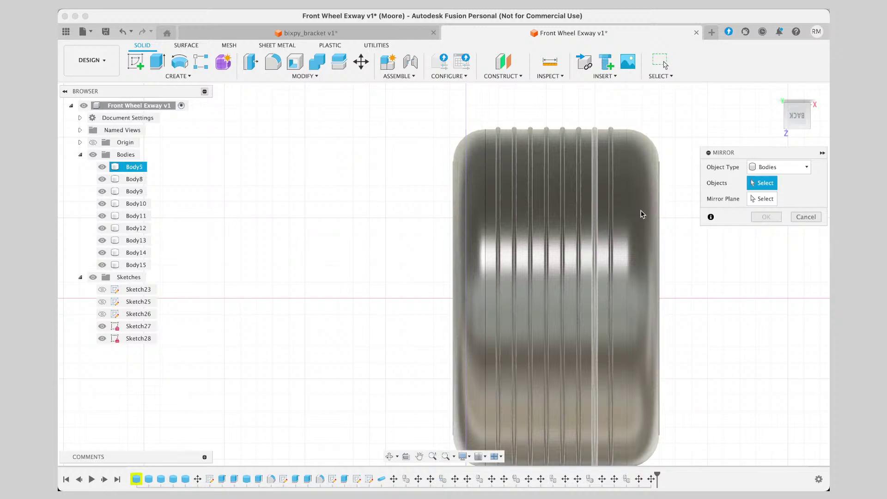
pyautogui.click(498, 206)
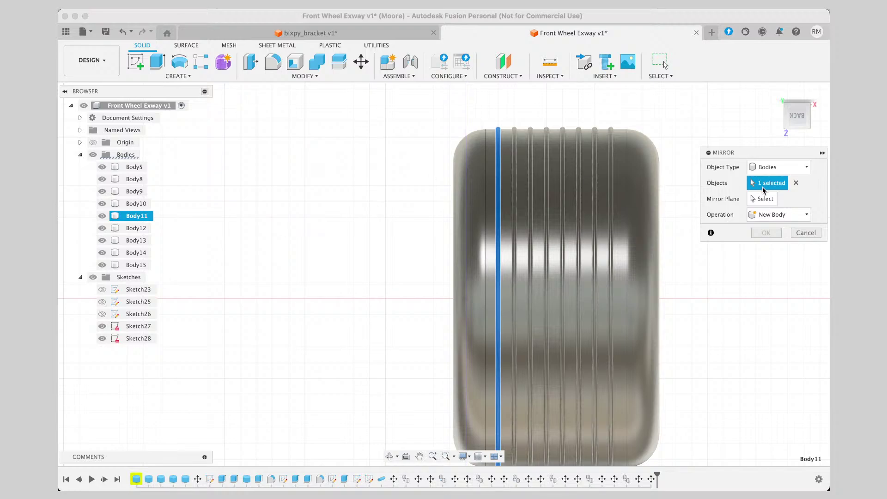
pyautogui.click(510, 210)
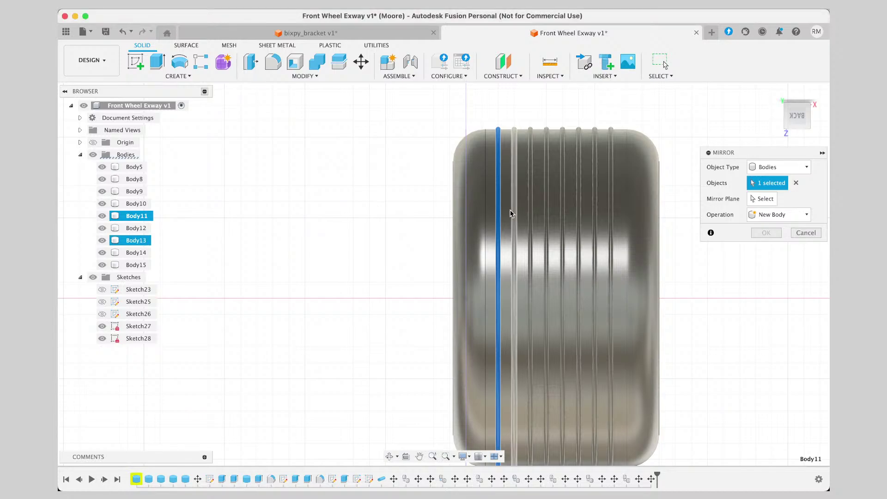
pyautogui.click(510, 210)
pyautogui.click(545, 208)
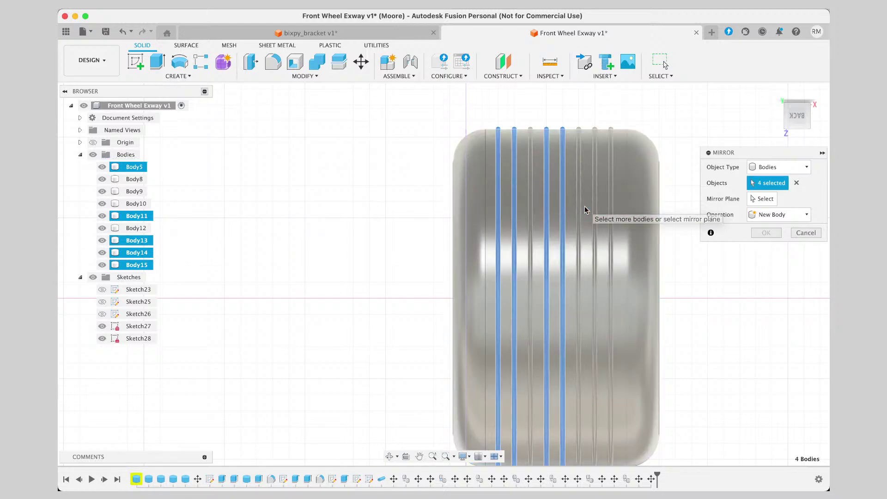
pyautogui.click(578, 206)
pyautogui.click(594, 209)
pyautogui.click(610, 211)
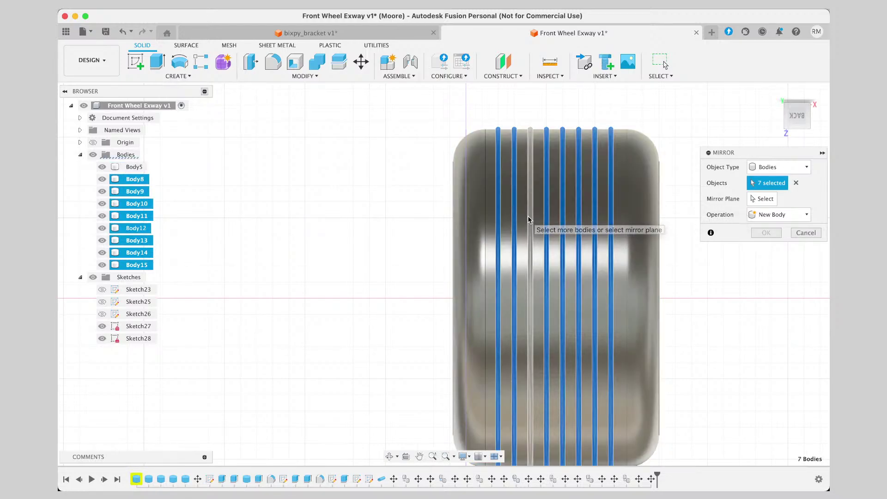
pyautogui.click(528, 219)
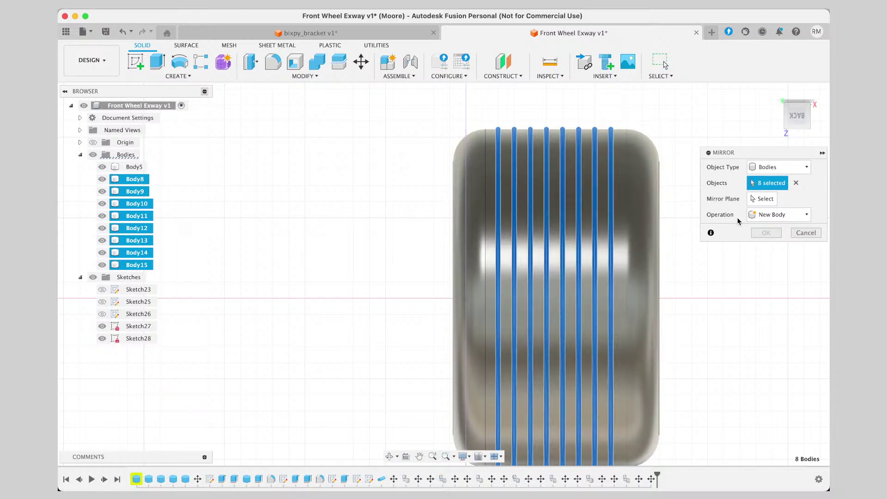
pyautogui.click(765, 216)
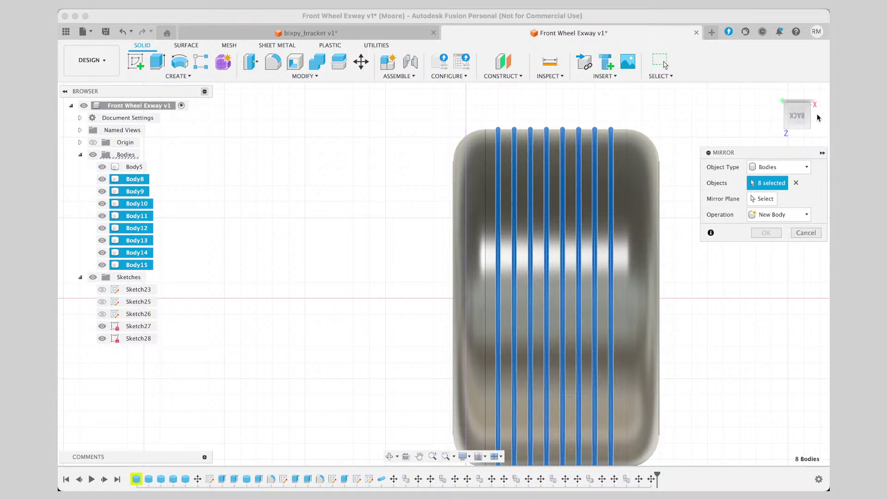
# Try to mirror the eight selected rings across a vertical origin plane with the New Body operation.
pyautogui.moveTo(809, 114); pyautogui.dragTo(833, 133)
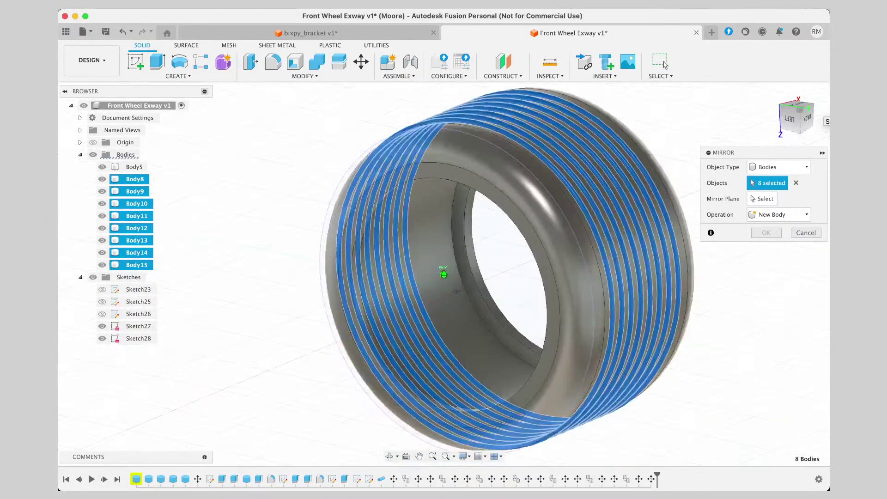
pyautogui.click(762, 198)
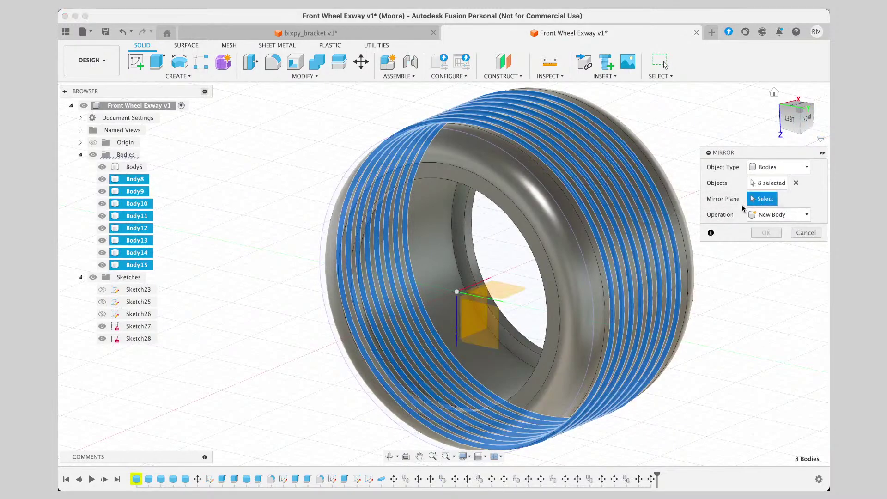
pyautogui.click(479, 301)
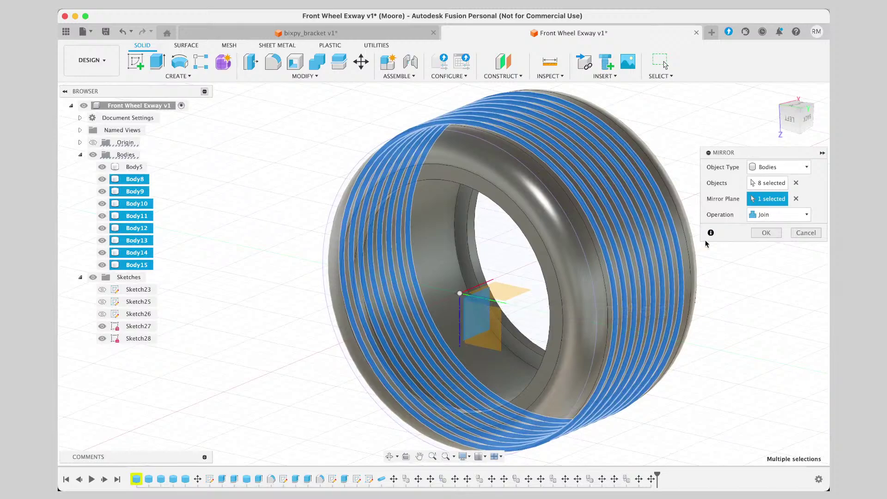
pyautogui.click(757, 233)
pyautogui.click(782, 215)
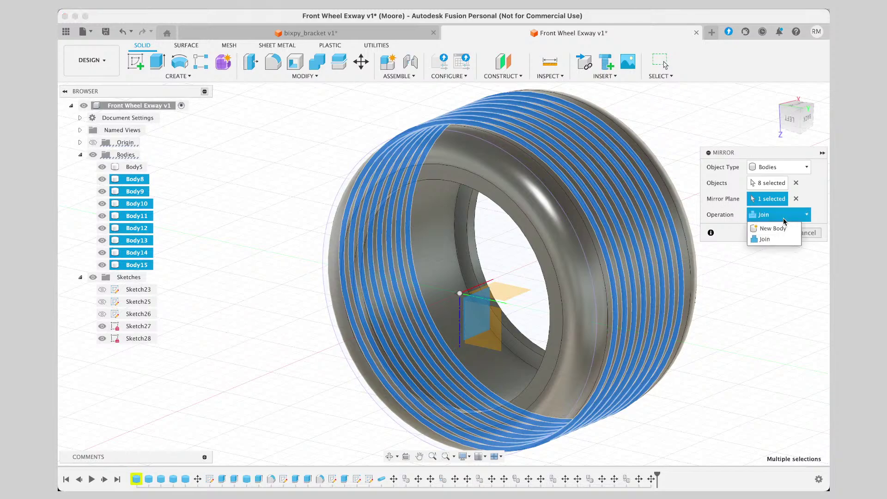
pyautogui.click(772, 228)
pyautogui.click(772, 232)
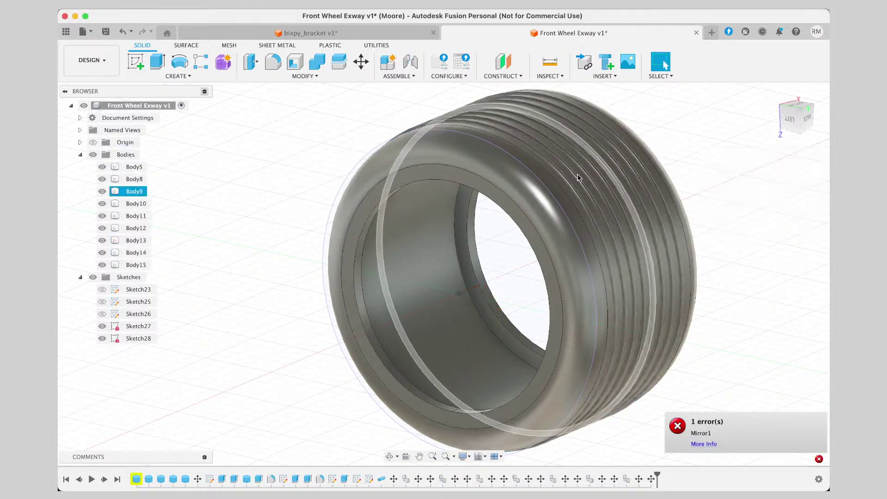
pyautogui.rightClick(780, 181)
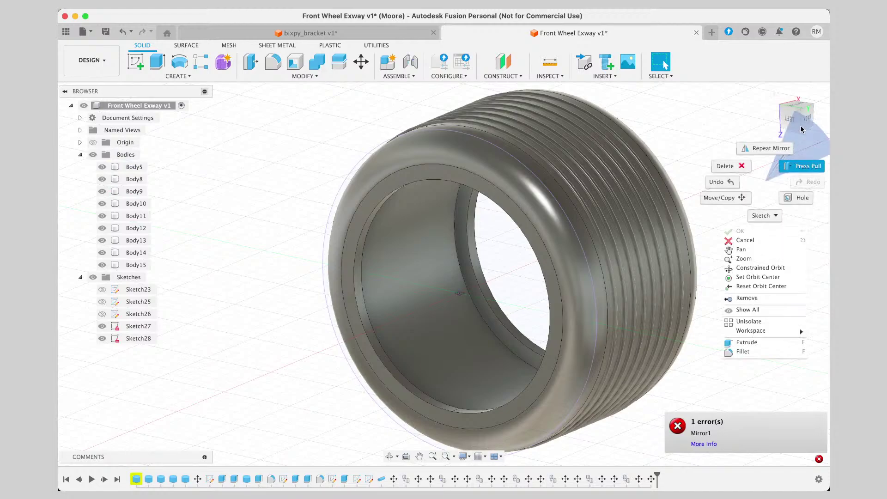
pyautogui.click(764, 148)
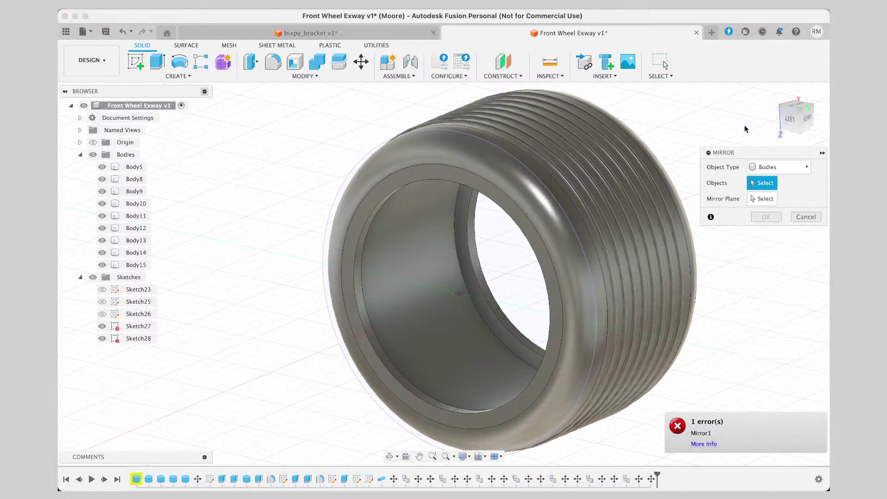
pyautogui.press('Escape')
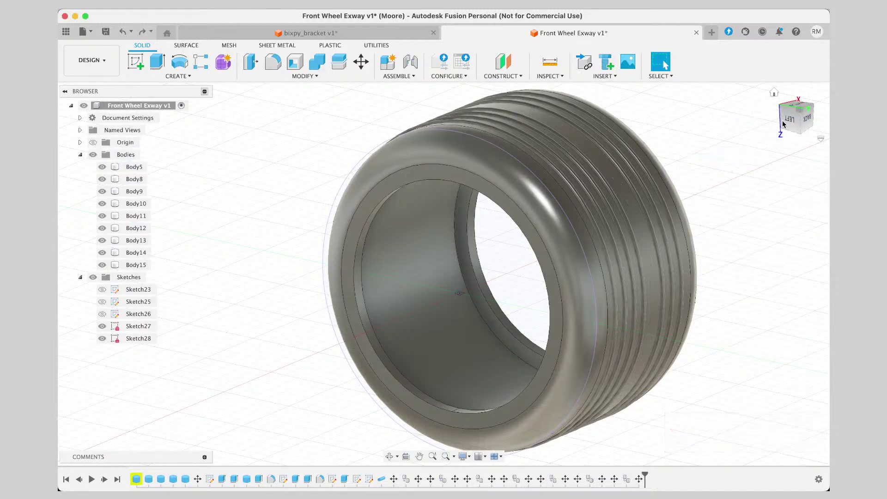
# Undo the latest ring copy and move operations around the middle of the tread.
pyautogui.moveTo(783, 124)
pyautogui.mouseDown()
pyautogui.moveTo(754, 133)
pyautogui.moveTo(786, 118)
pyautogui.moveTo(810, 120)
pyautogui.moveTo(799, 119)
pyautogui.mouseUp()
pyautogui.click(800, 120)
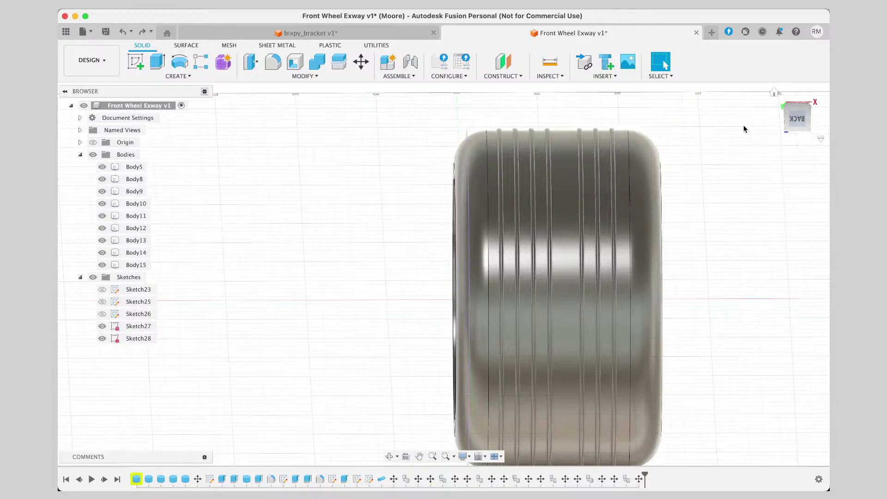
pyautogui.click(503, 212)
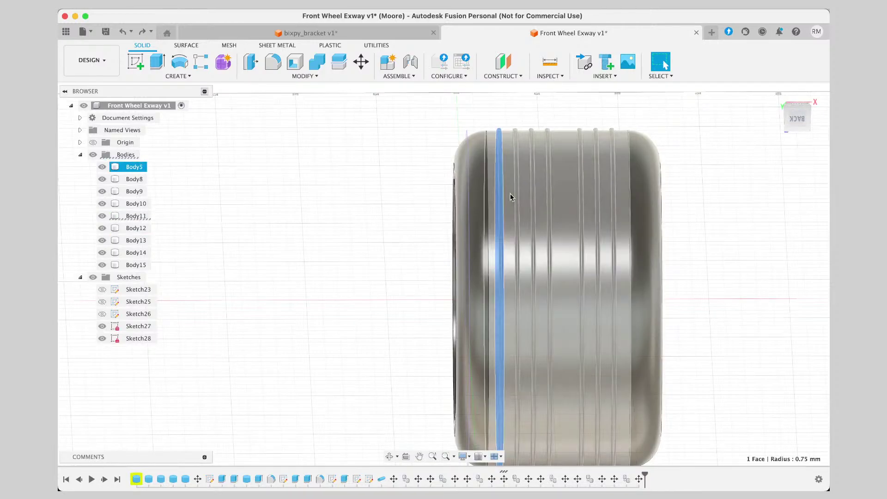
pyautogui.scroll(2, 489, 179)
pyautogui.scroll(-2, 489, 178)
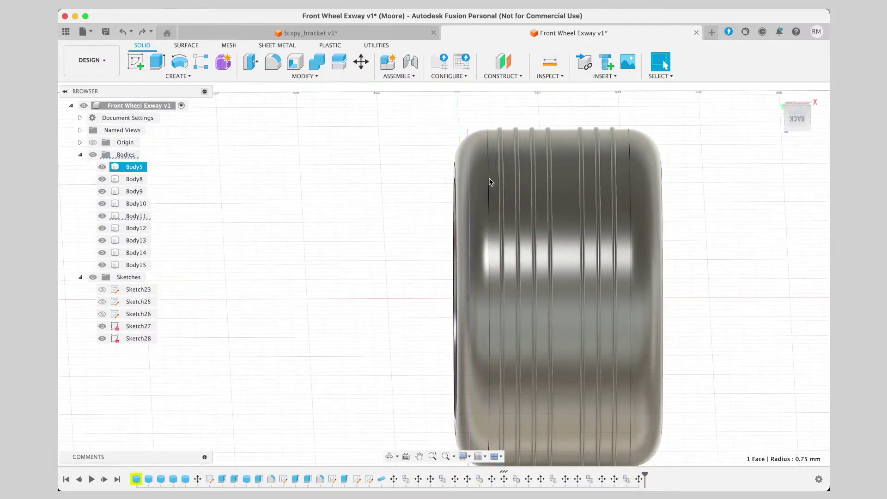
pyautogui.press('super+z')
pyautogui.press('super+z')
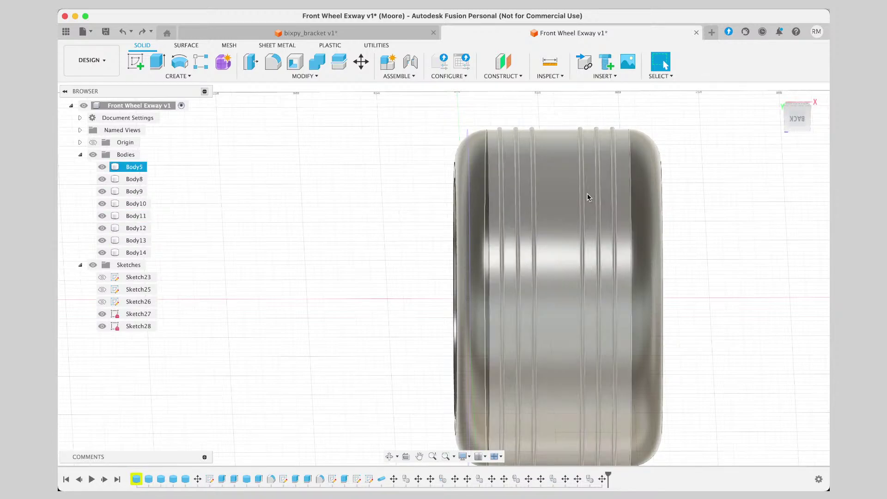
# Redo the undone ring copies and moves to restore all eight rings across the tread.
pyautogui.click(131, 32)
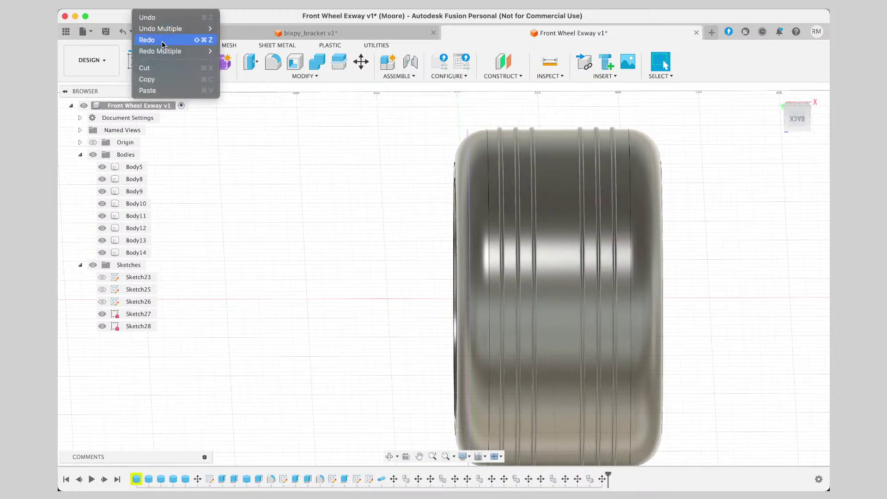
pyautogui.click(162, 44)
pyautogui.click(131, 32)
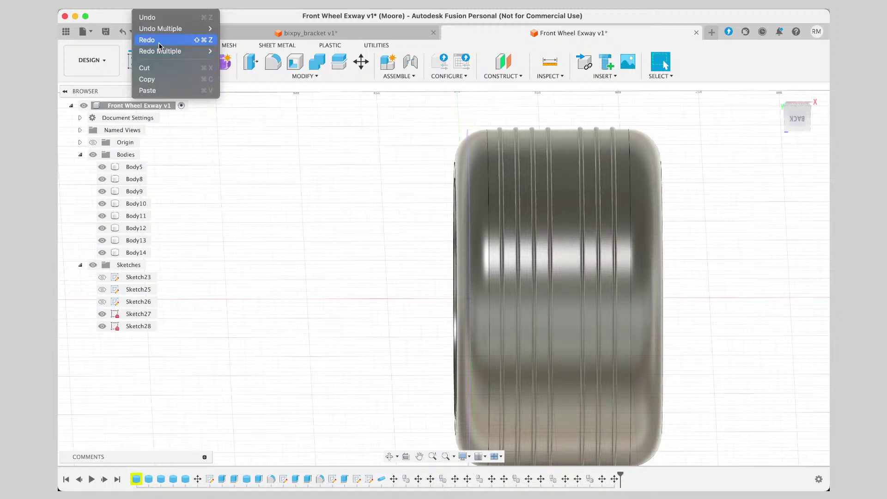
pyautogui.click(160, 44)
pyautogui.click(131, 31)
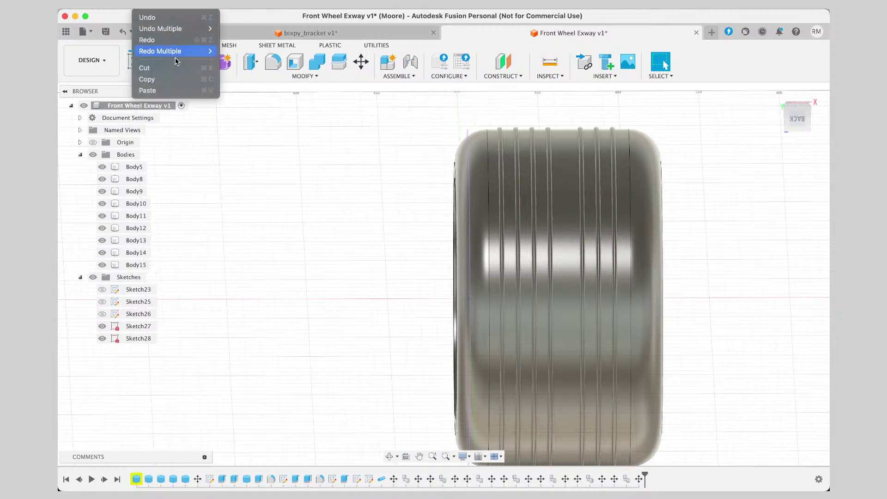
pyautogui.click(162, 39)
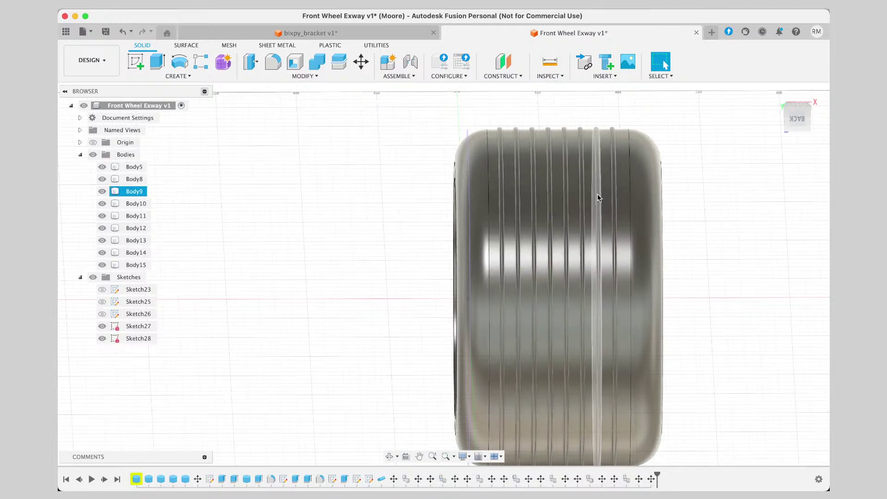
# Try deleting the rings Body9 and Body15, and undo both deletions.
pyautogui.click(597, 198)
pyautogui.press('Delete')
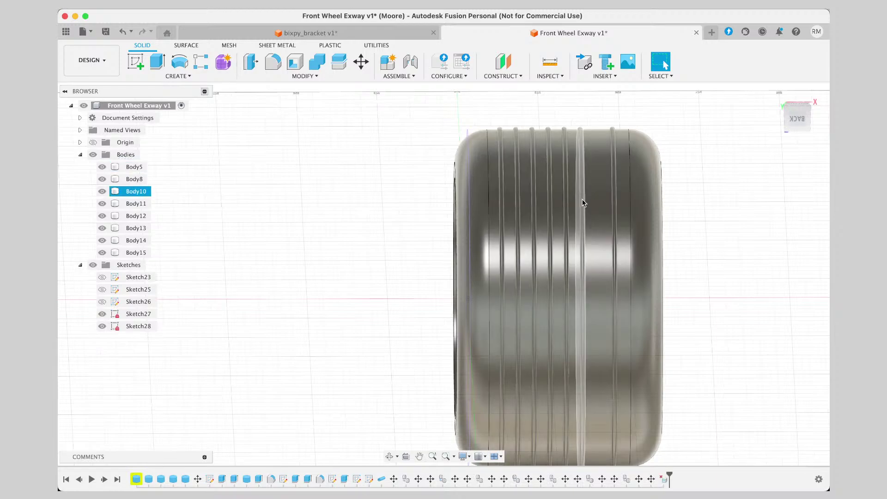
pyautogui.press('Delete')
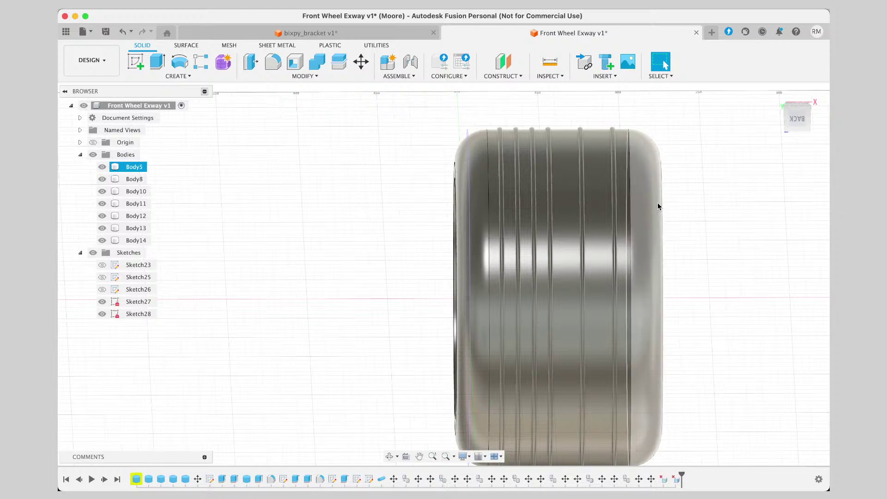
pyautogui.press('super+z')
pyautogui.press('super+z')
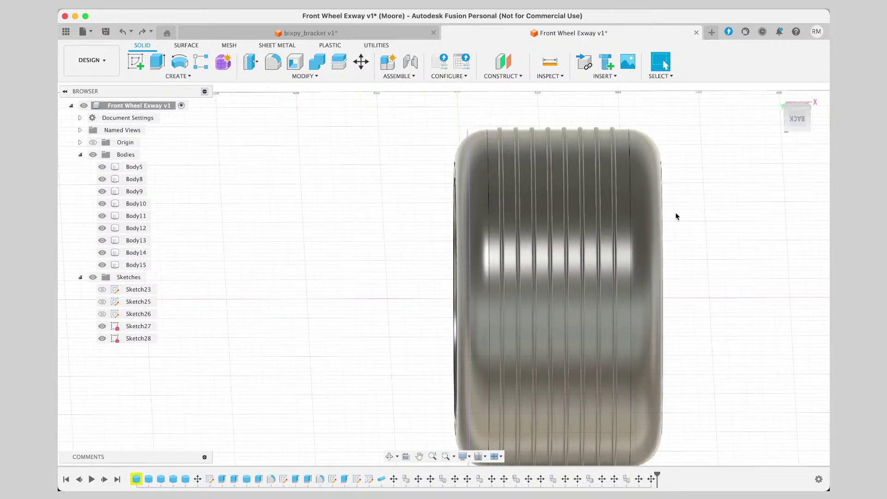
pyautogui.click(464, 252)
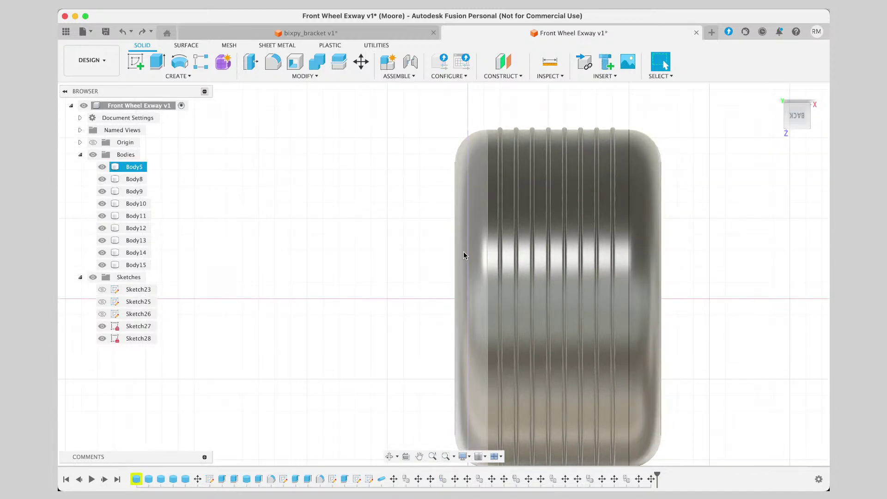
pyautogui.click(439, 252)
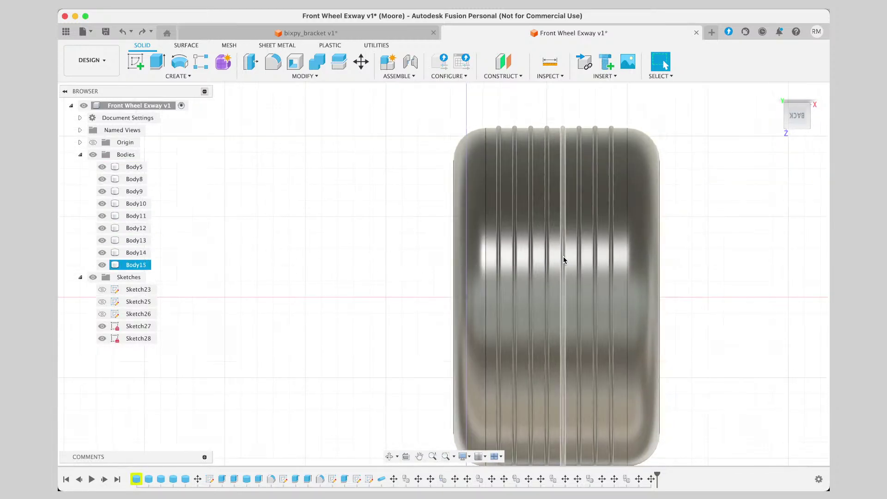
pyautogui.click(596, 267)
pyautogui.click(612, 257)
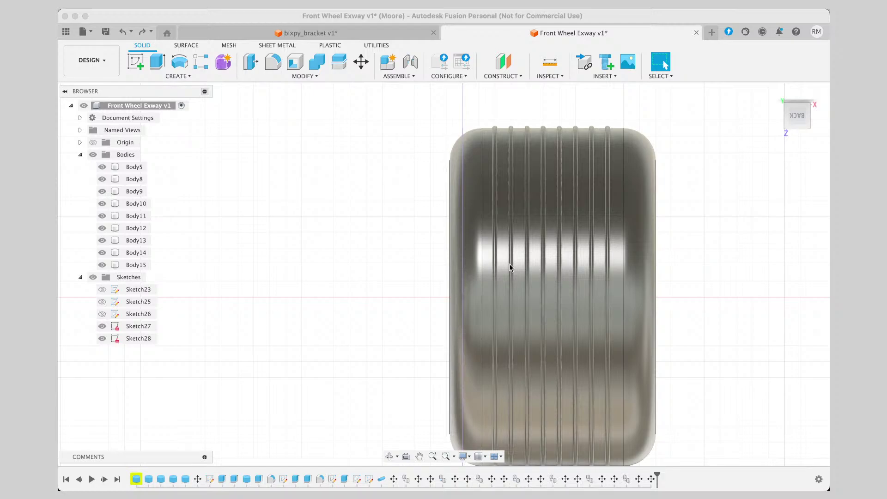
pyautogui.click(492, 269)
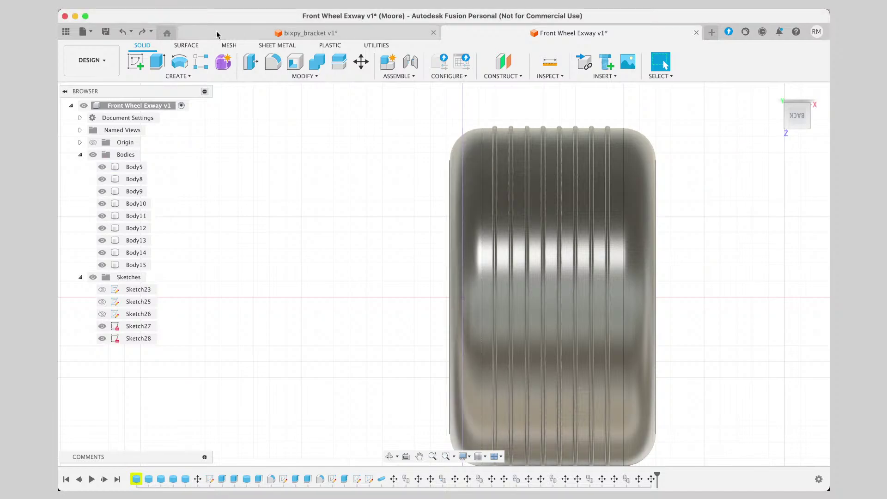
# Try to mirror the outermost ring Body11 across a vertical origin plane with the New Body operation.
pyautogui.click(180, 76)
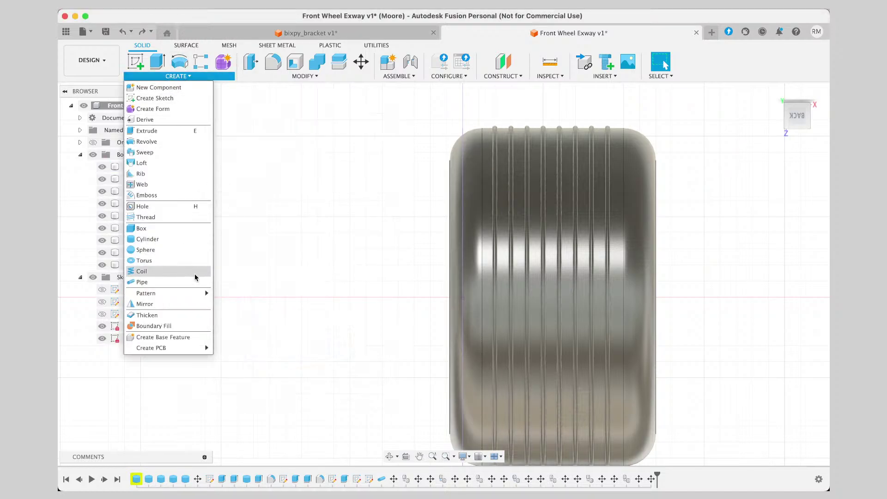
pyautogui.click(172, 304)
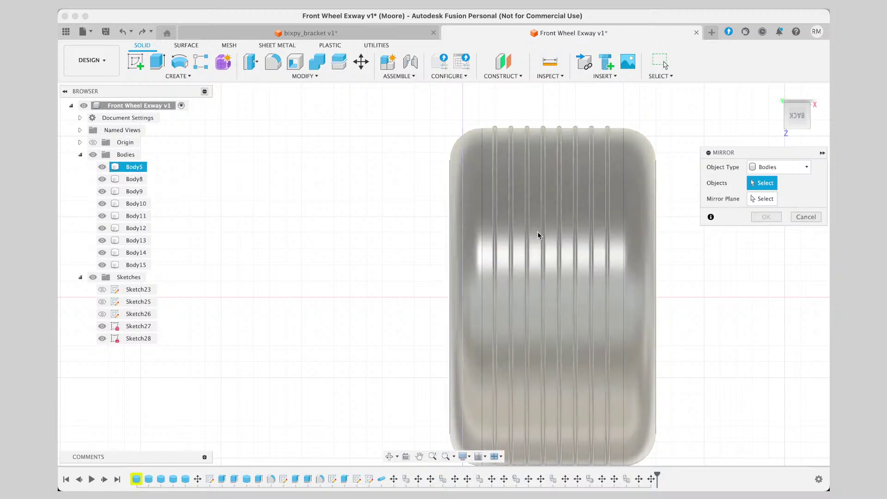
pyautogui.click(493, 237)
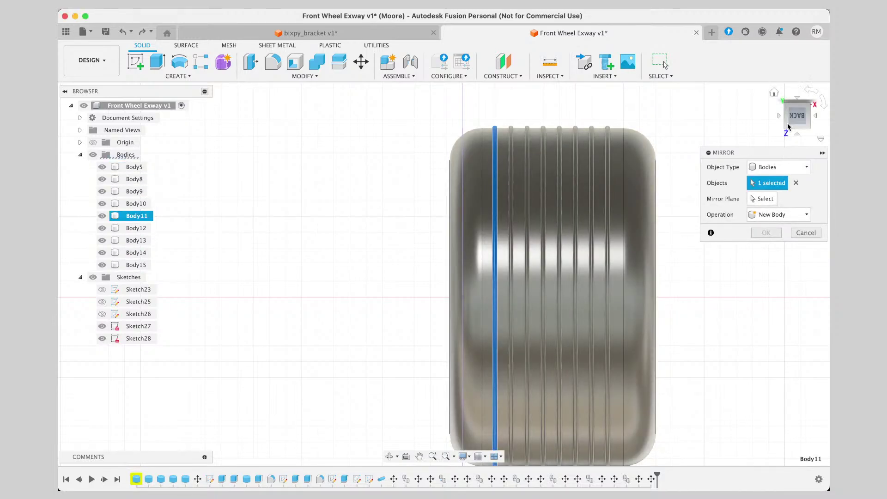
pyautogui.moveTo(797, 115); pyautogui.dragTo(852, 119)
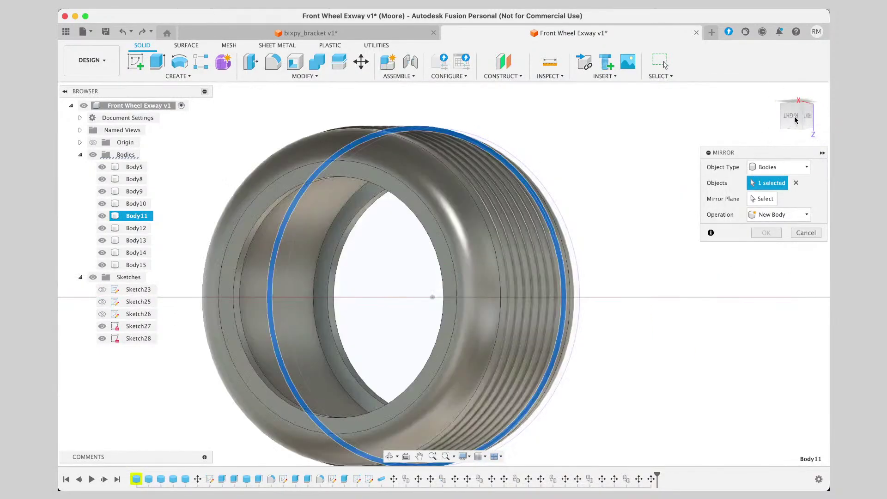
pyautogui.moveTo(774, 129)
pyautogui.mouseDown()
pyautogui.moveTo(788, 130)
pyautogui.moveTo(656, 124)
pyautogui.mouseUp()
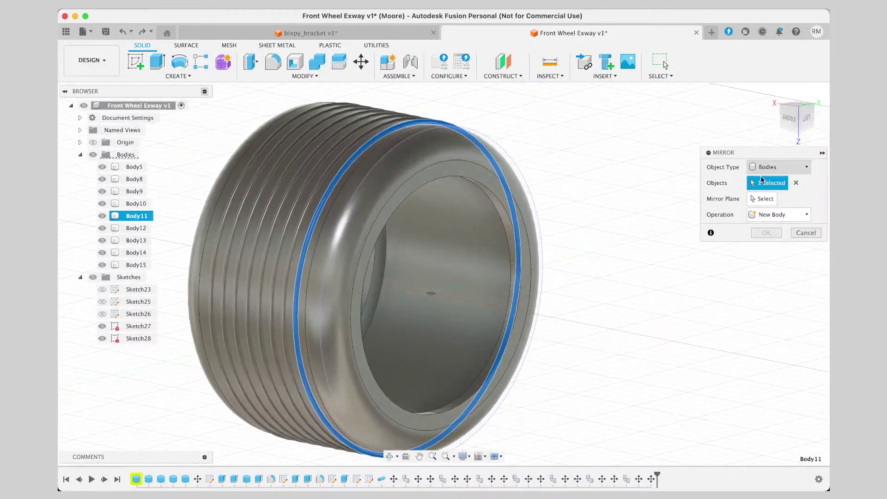
pyautogui.click(763, 199)
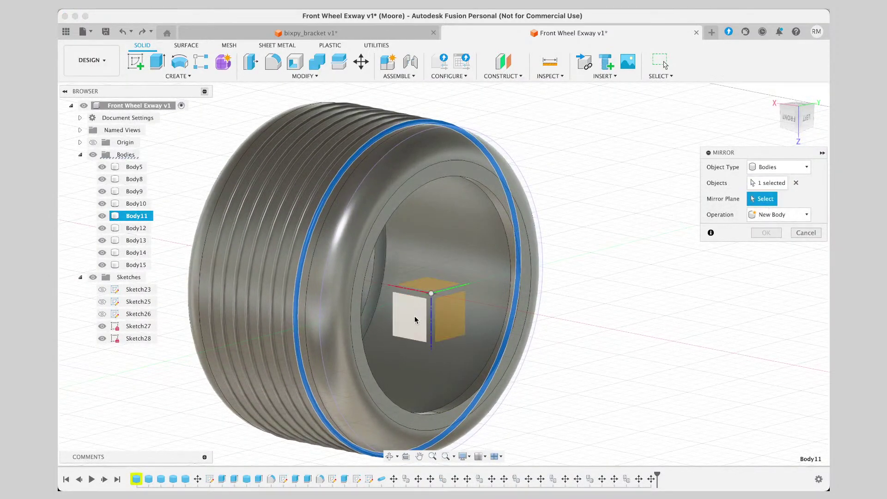
pyautogui.click(447, 324)
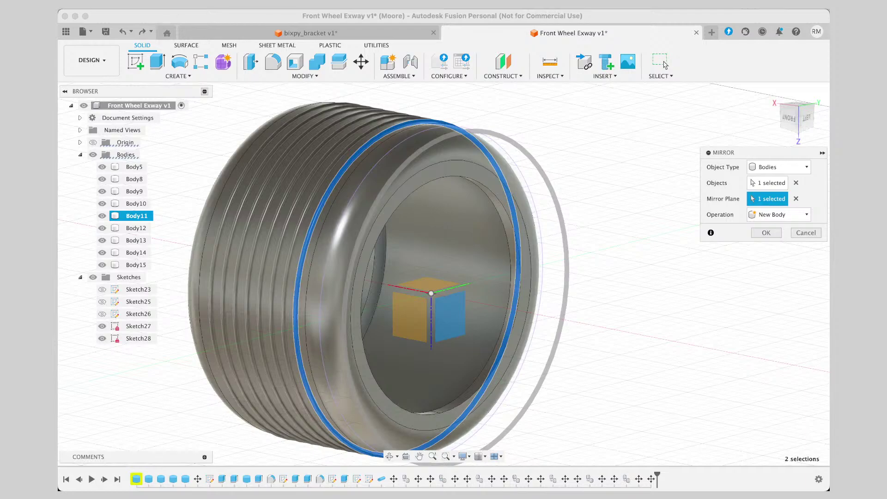
pyautogui.click(798, 235)
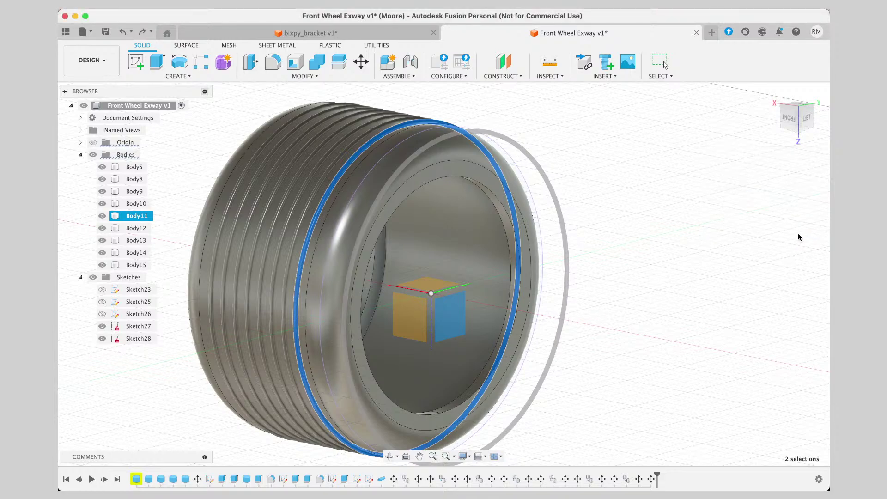
pyautogui.press('Escape')
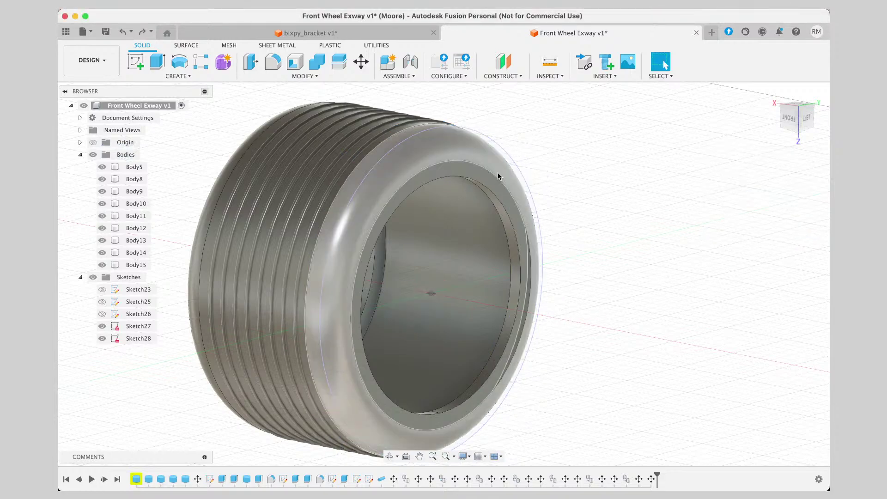
# View the wheel from the front and redo the undone move that places a ring in the gap mid-tread.
pyautogui.click(789, 119)
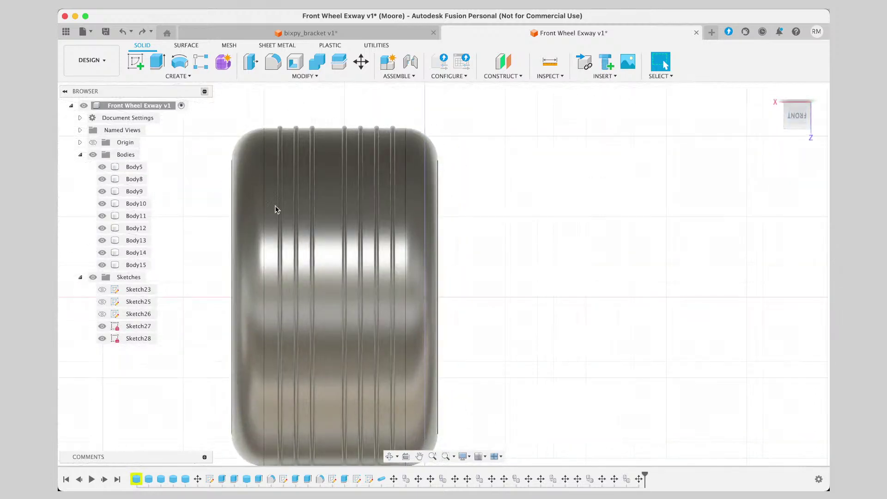
pyautogui.click(131, 31)
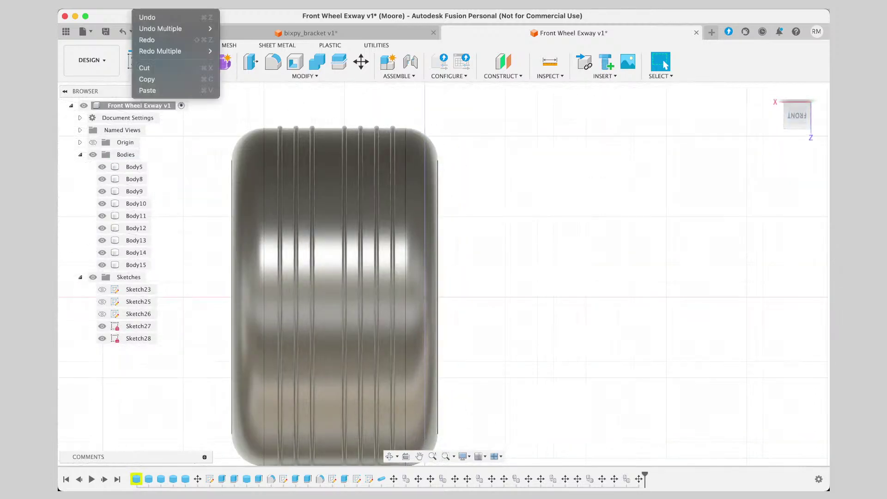
pyautogui.click(147, 39)
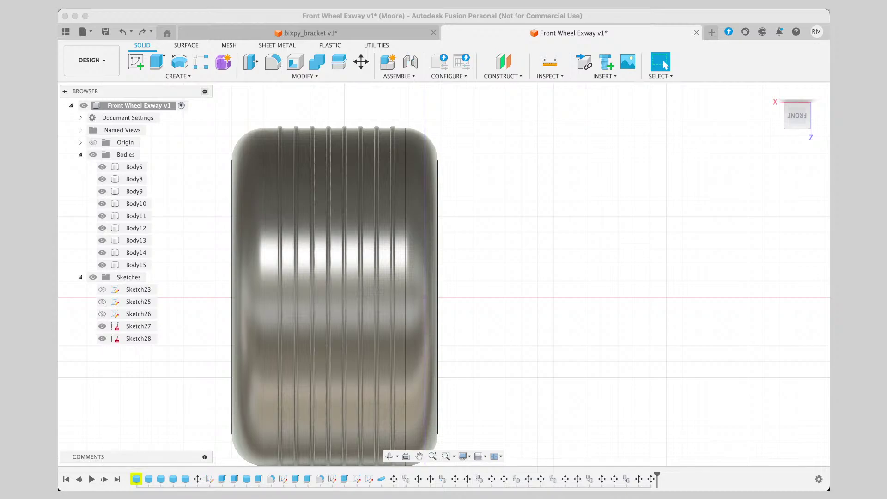
# Try changing the operation of ring Body8's Pipe1 feature from a new body to Cut.
pyautogui.scroll(3, 266, 280)
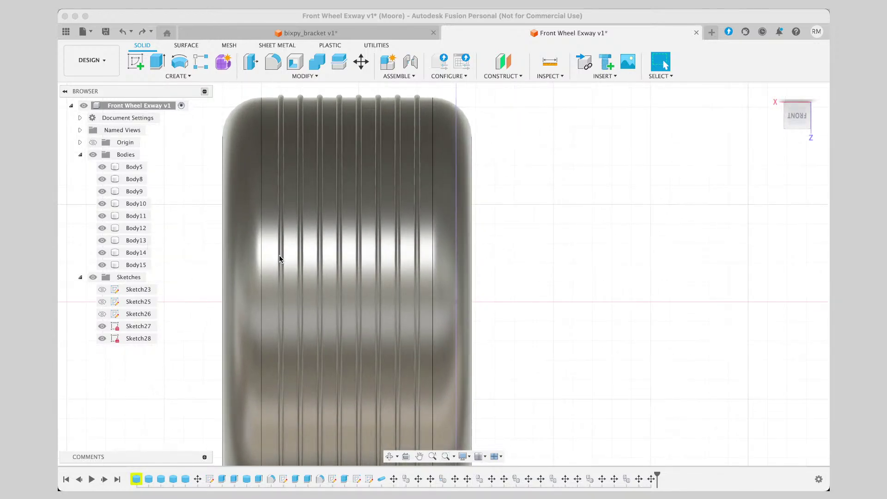
pyautogui.click(279, 257)
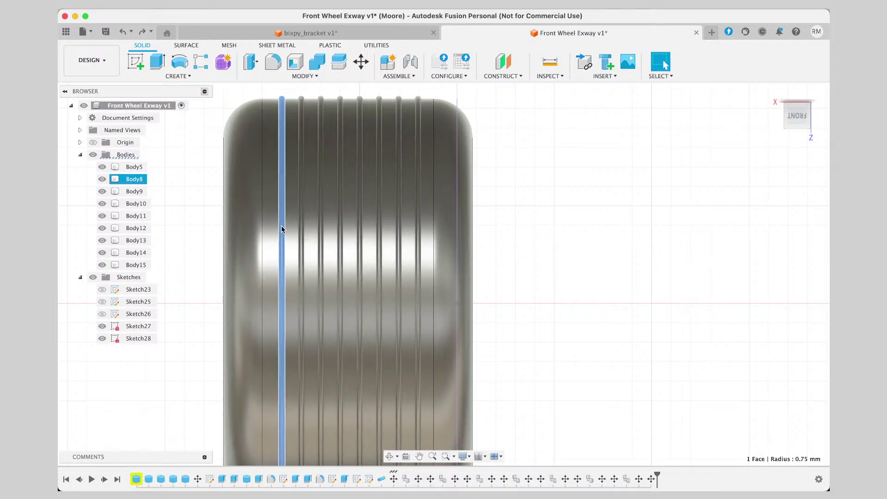
pyautogui.rightClick(282, 228)
pyautogui.click(266, 315)
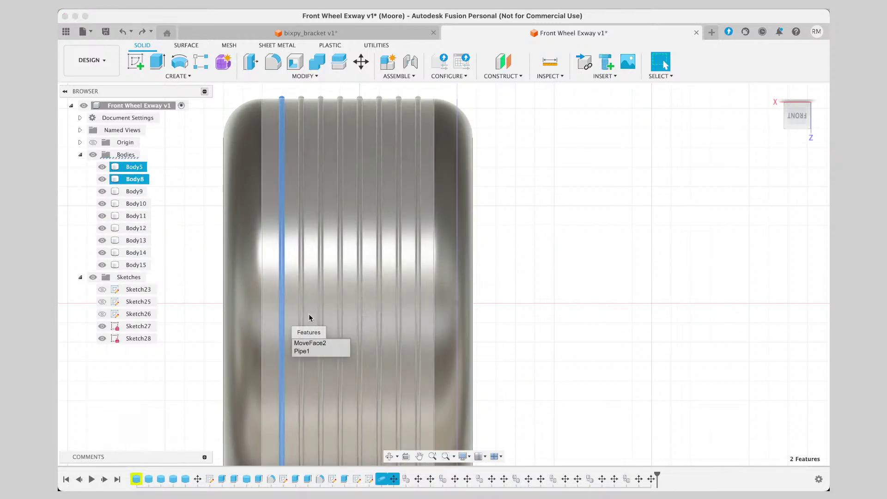
pyautogui.click(313, 352)
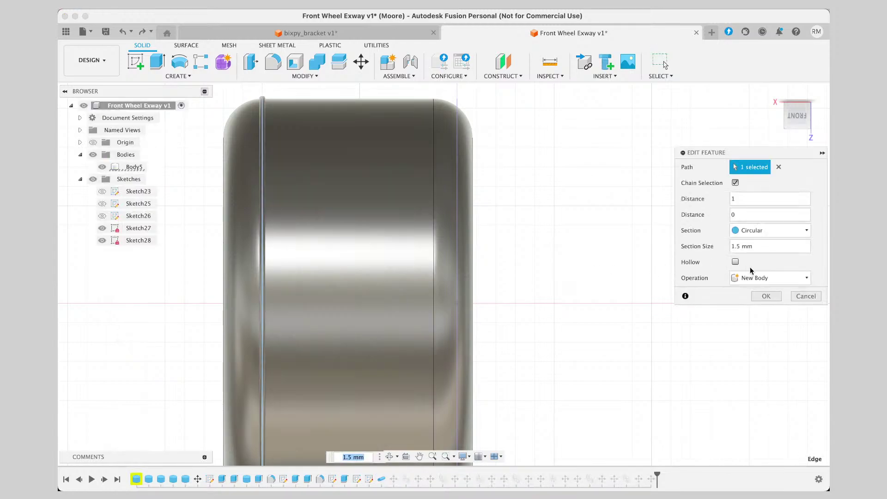
pyautogui.click(767, 278)
pyautogui.click(757, 303)
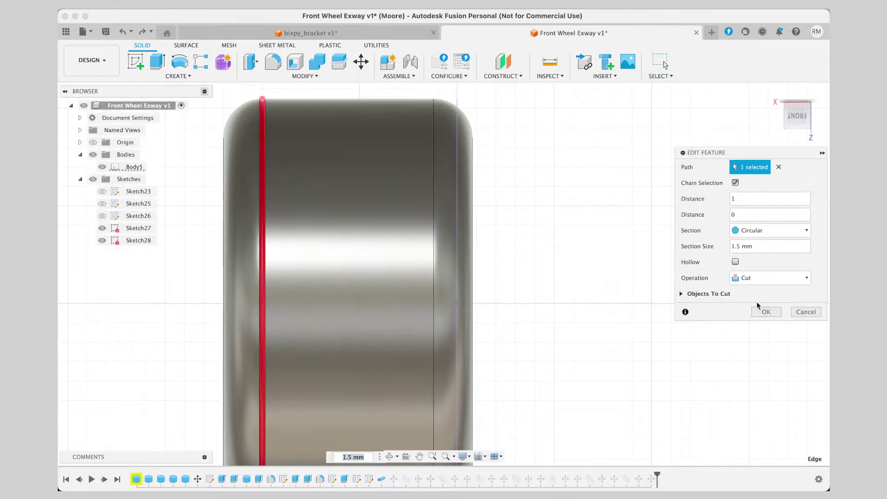
pyautogui.click(766, 313)
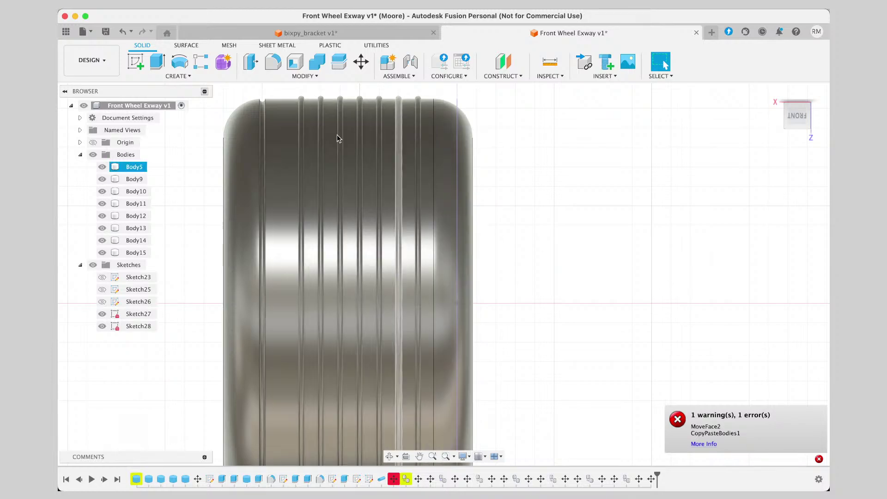
# Undo the Cut edit of the Pipe1 feature.
pyautogui.click(299, 132)
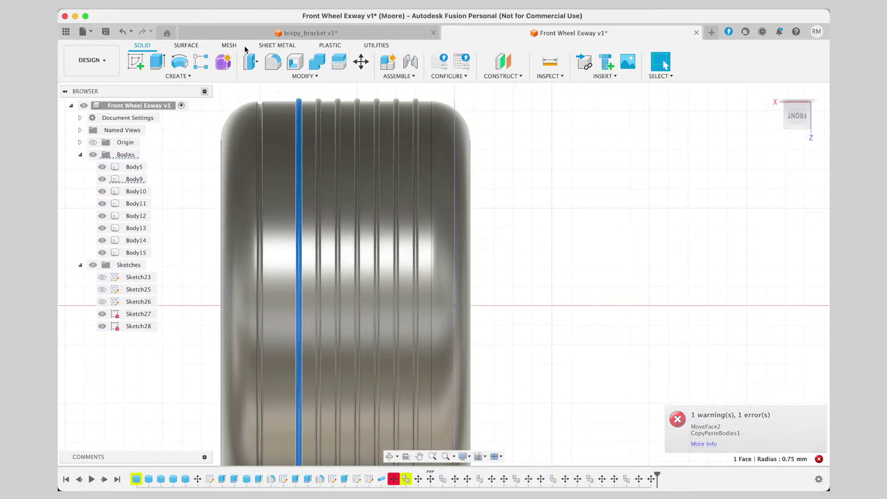
pyautogui.moveTo(269, 86); pyautogui.dragTo(264, 86, button='middle')
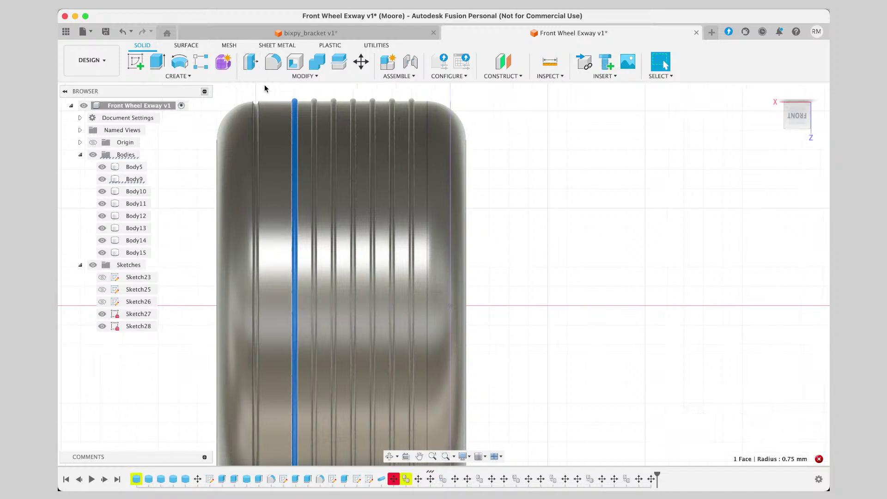
pyautogui.press('super+z')
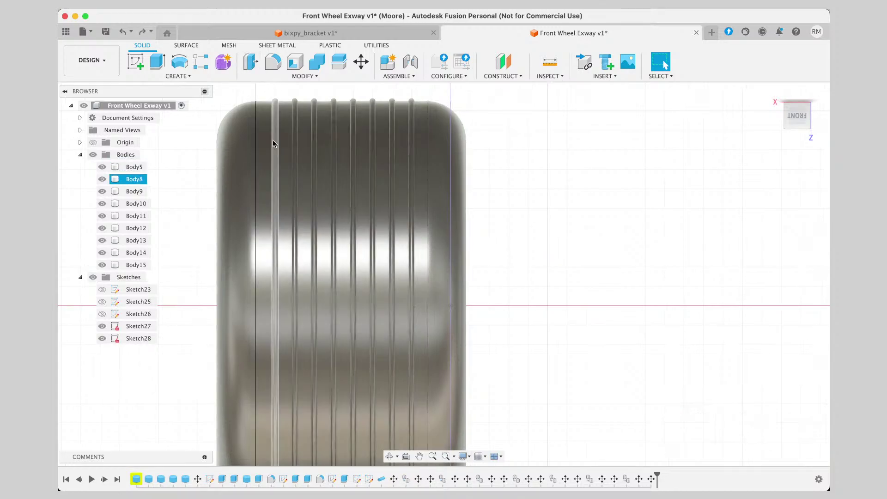
# Try to edit the features of all eight tread rings together.
pyautogui.click(274, 140)
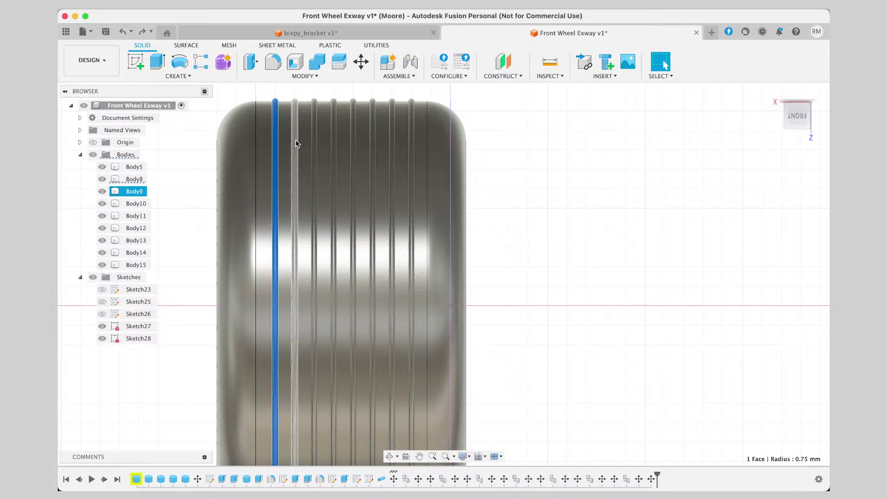
pyautogui.keyDown('shift'); pyautogui.click(295, 141); pyautogui.keyUp('shift')
pyautogui.keyDown('shift'); pyautogui.click(314, 145); pyautogui.keyUp('shift')
pyautogui.keyDown('shift'); pyautogui.click(333, 143); pyautogui.keyUp('shift')
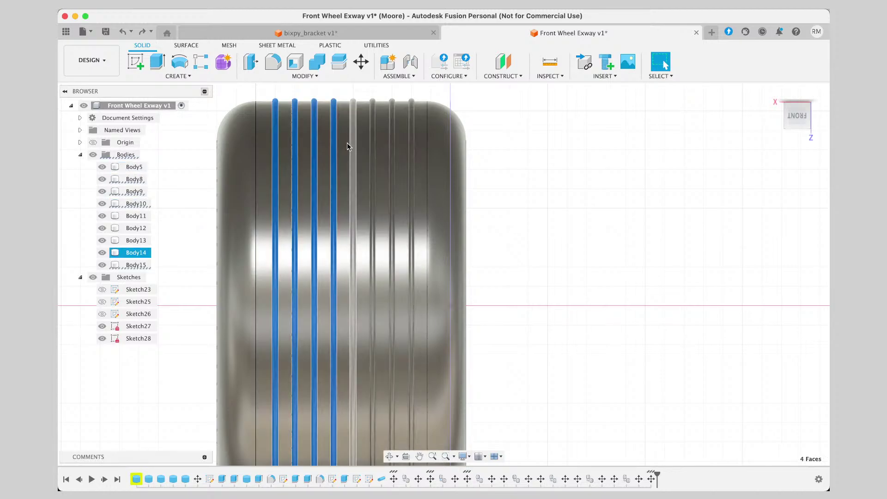
pyautogui.keyDown('shift'); pyautogui.click(353, 142); pyautogui.keyUp('shift')
pyautogui.keyDown('shift'); pyautogui.click(372, 144); pyautogui.keyUp('shift')
pyautogui.keyDown('shift'); pyautogui.click(392, 148); pyautogui.keyUp('shift')
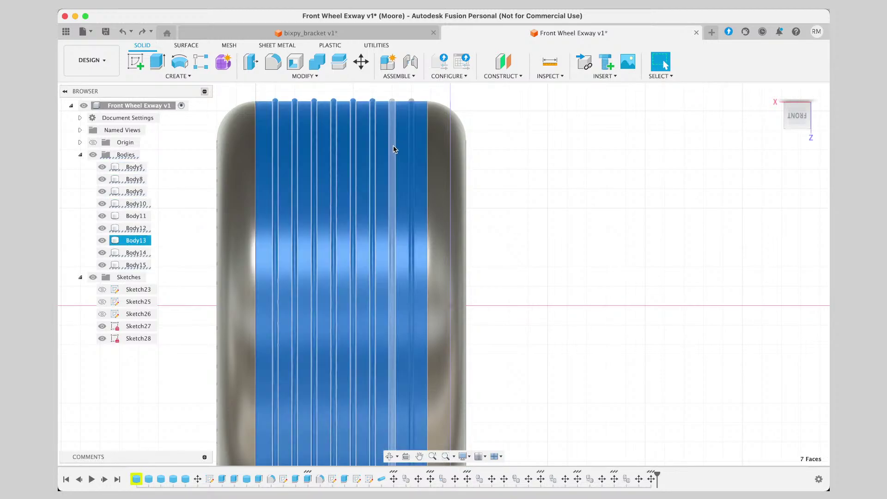
pyautogui.keyDown('shift'); pyautogui.click(410, 146); pyautogui.keyUp('shift')
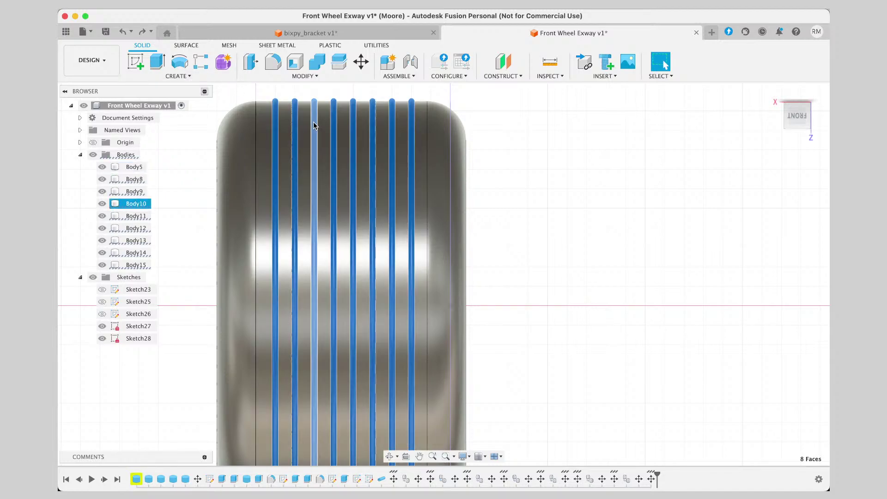
pyautogui.rightClick(313, 123)
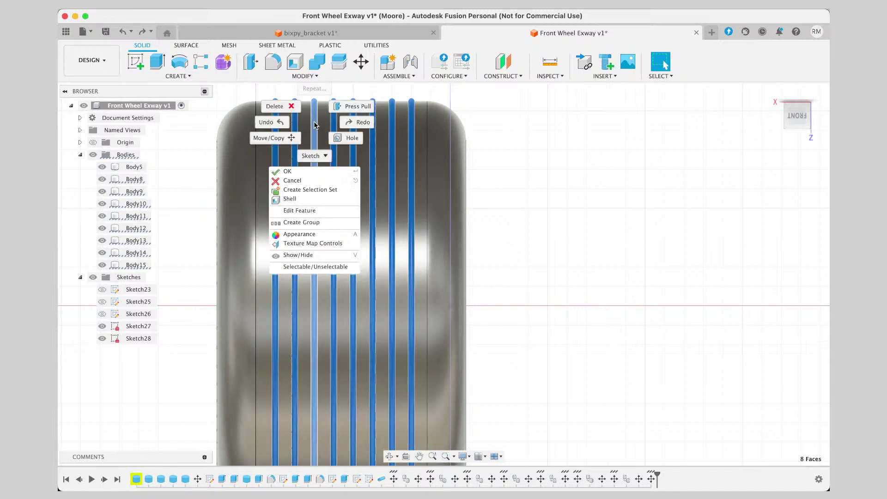
pyautogui.click(317, 208)
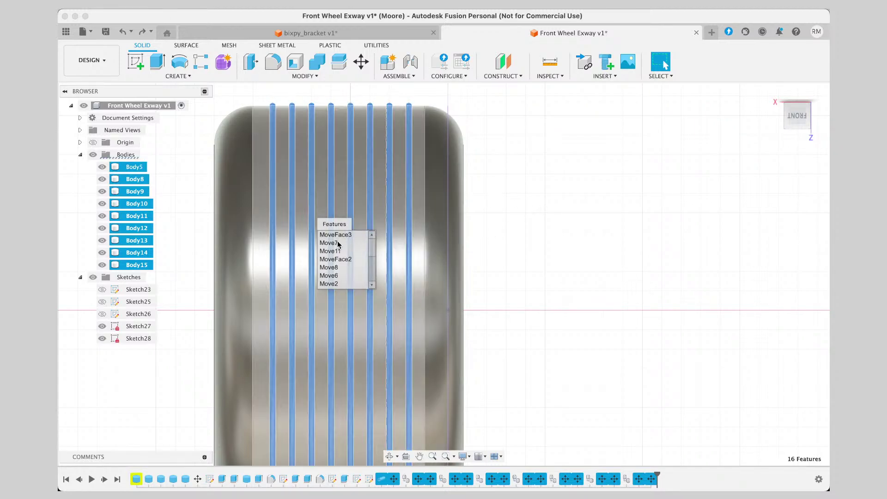
pyautogui.click(583, 234)
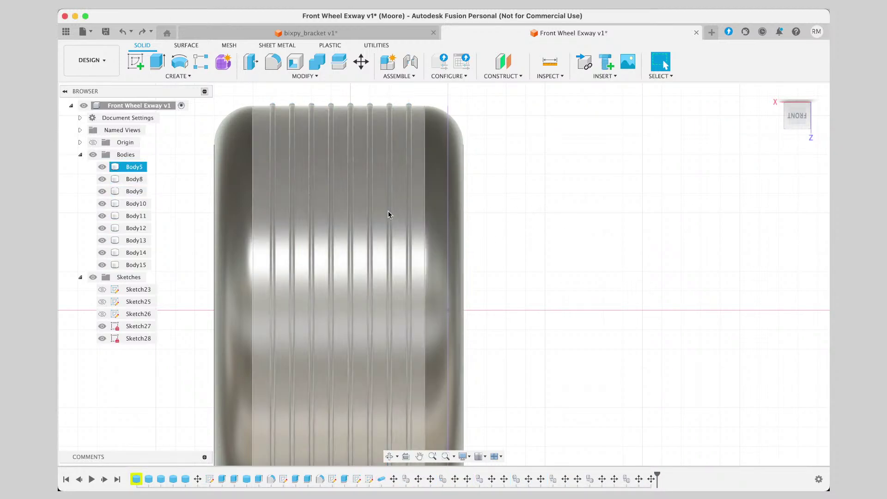
# Retry the Cut operation on ring Body8's Pipe1 feature and select the neighbouring ring and cut tread surface to check it.
pyautogui.click(272, 213)
pyautogui.rightClick(272, 213)
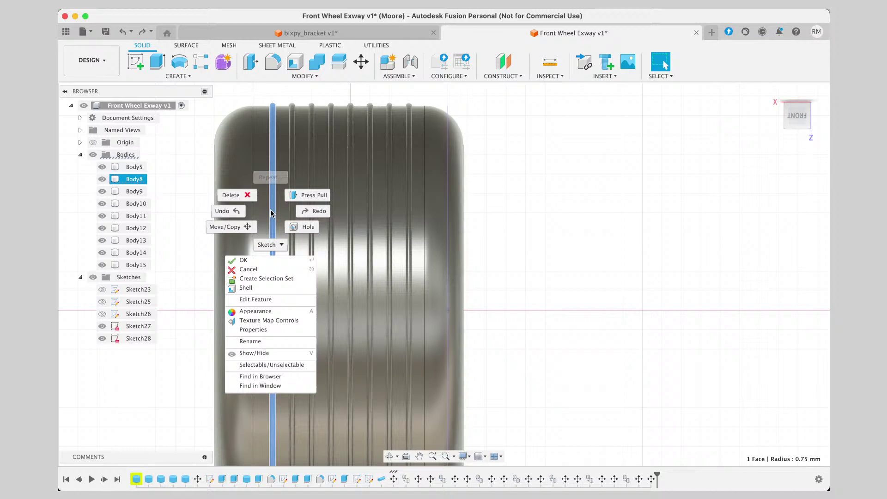
pyautogui.click(267, 291)
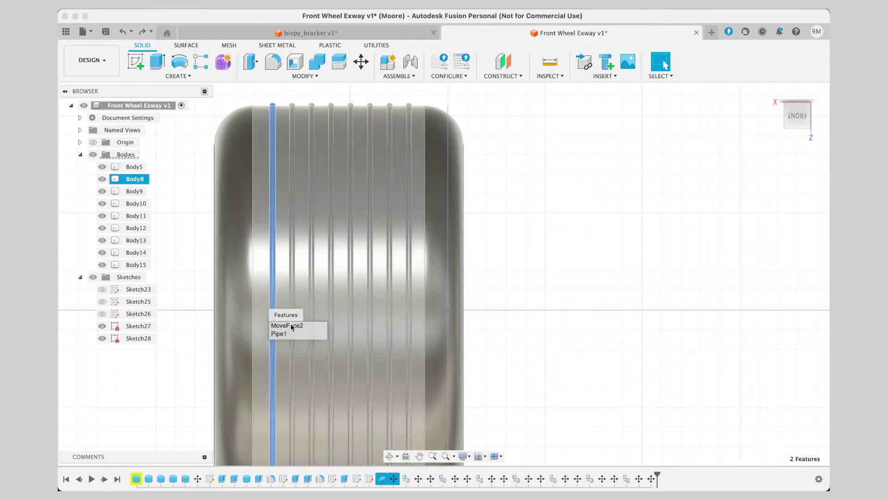
pyautogui.click(293, 334)
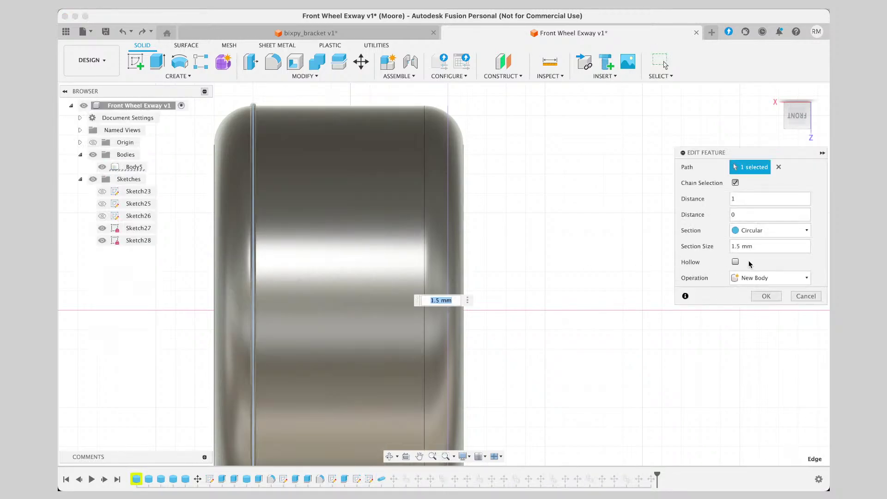
pyautogui.click(771, 278)
pyautogui.click(744, 301)
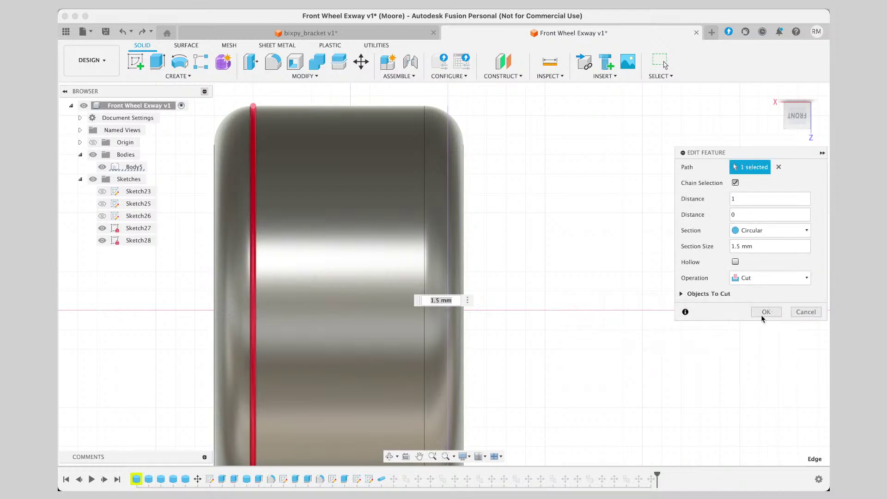
pyautogui.click(765, 311)
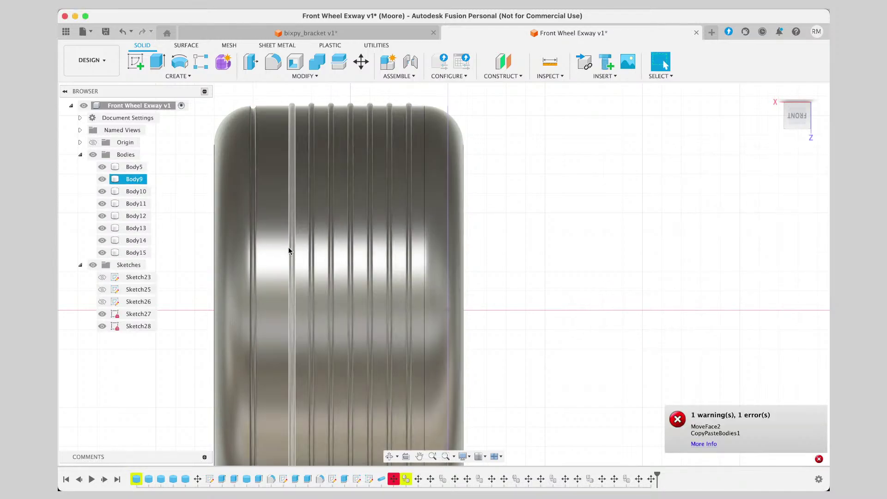
pyautogui.click(291, 249)
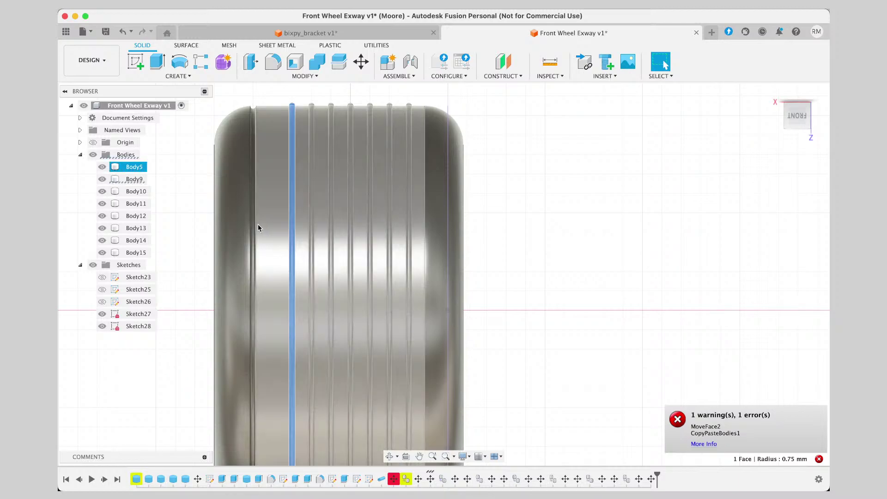
pyautogui.click(254, 223)
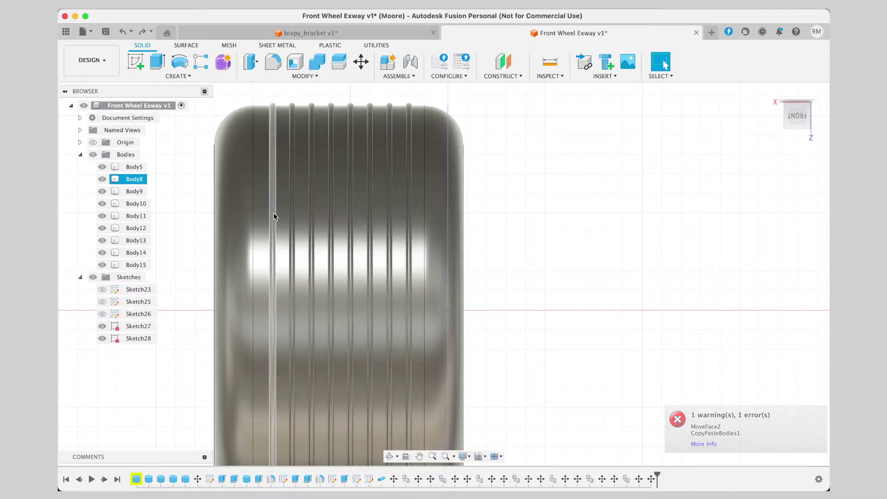
# Try setting ring Body8's Pipe1 feature to Cut once more and select the groove face at the tread's edge.
pyautogui.click(273, 213)
pyautogui.rightClick(273, 213)
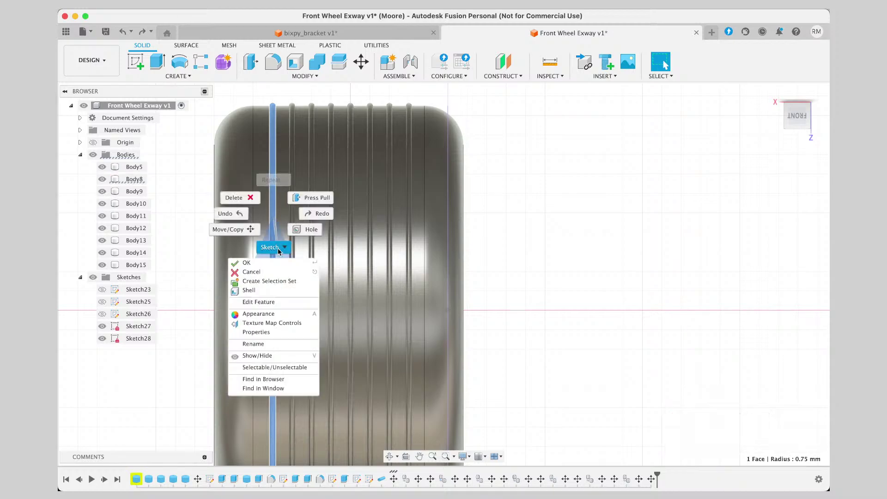
pyautogui.click(277, 303)
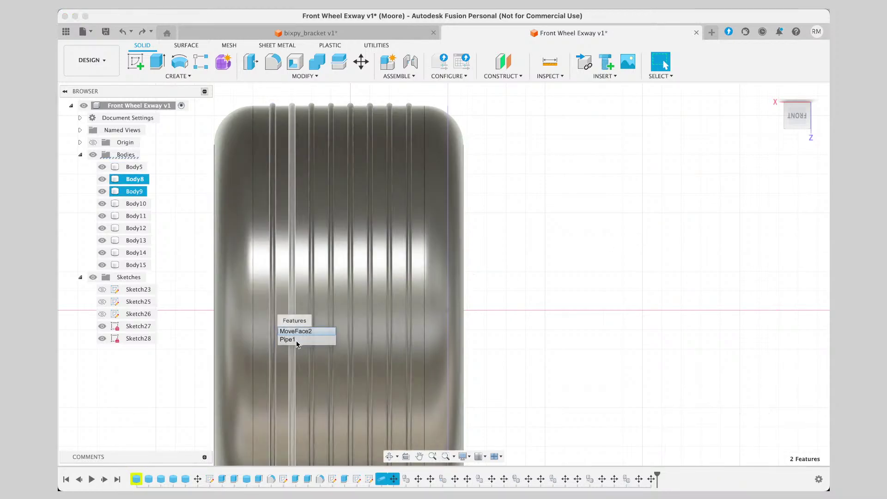
pyautogui.click(287, 340)
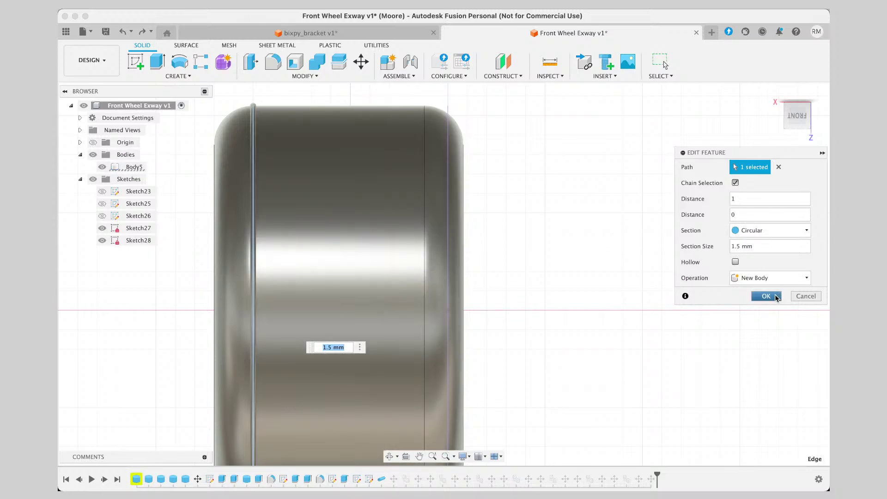
pyautogui.click(779, 277)
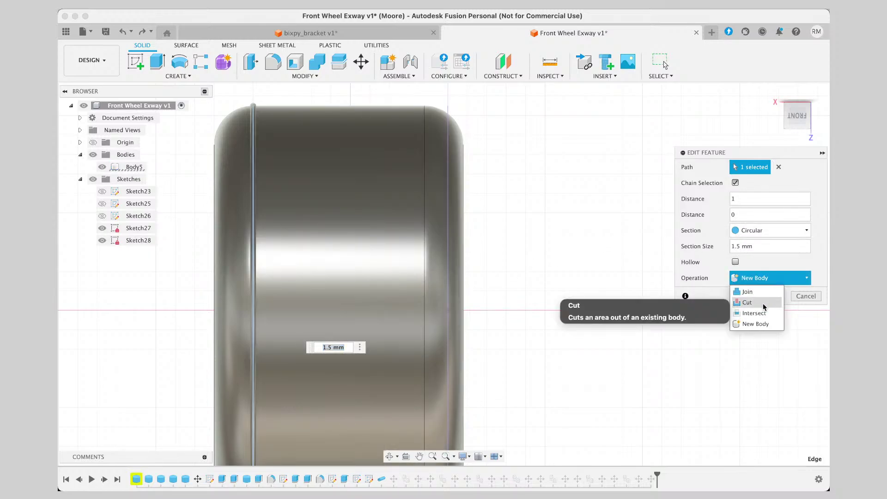
pyautogui.click(749, 301)
pyautogui.click(766, 312)
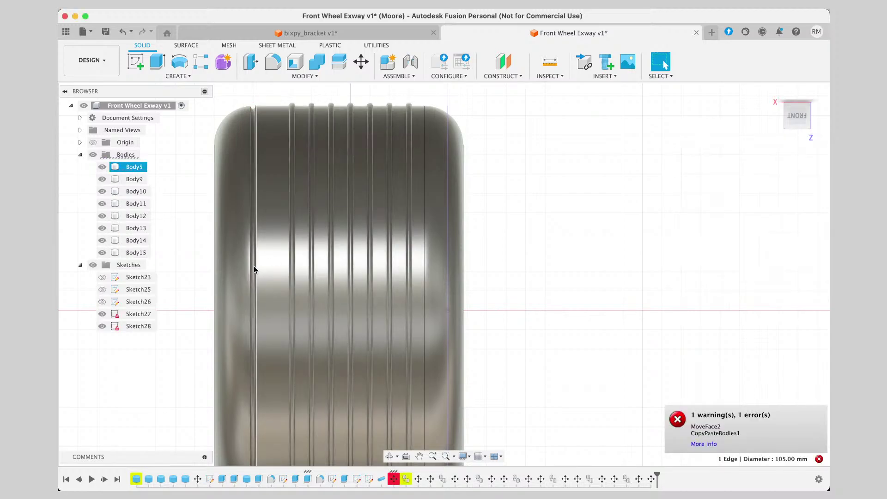
pyautogui.click(252, 244)
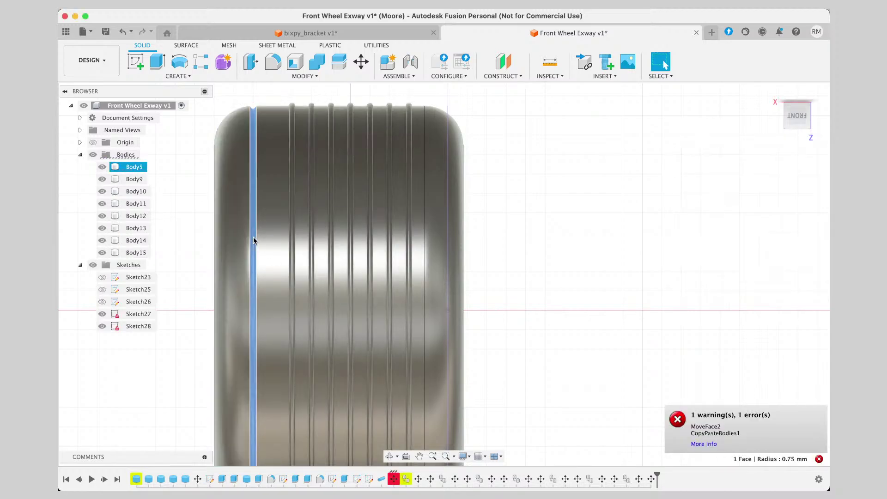
# Try editing the Pipe1 feature through ring Body9 and reapply Cut as its operation.
pyautogui.click(291, 226)
pyautogui.rightClick(291, 226)
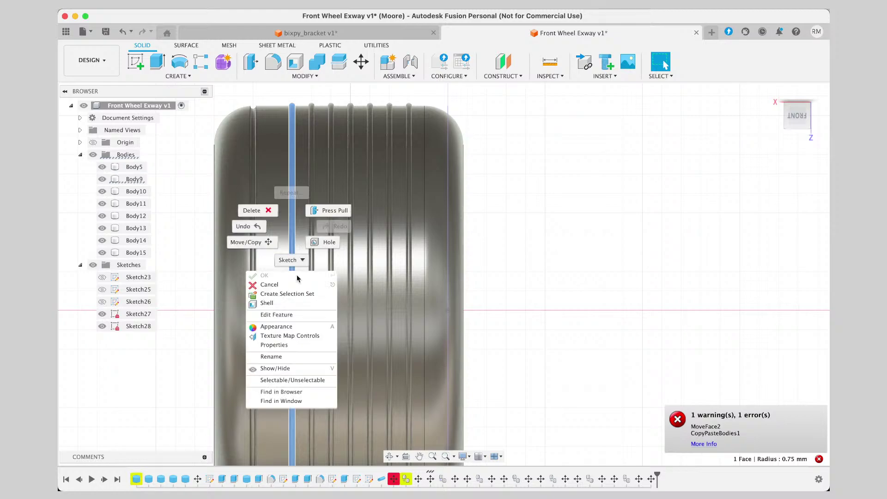
pyautogui.click(300, 315)
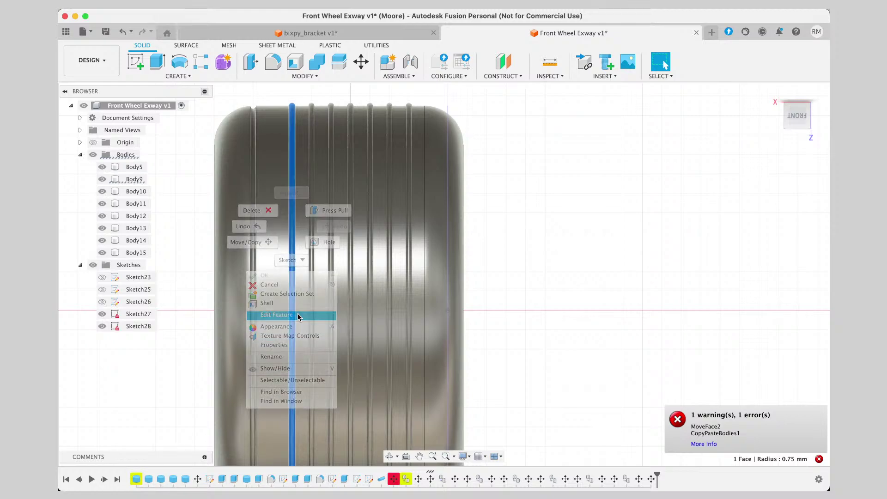
pyautogui.click(326, 365)
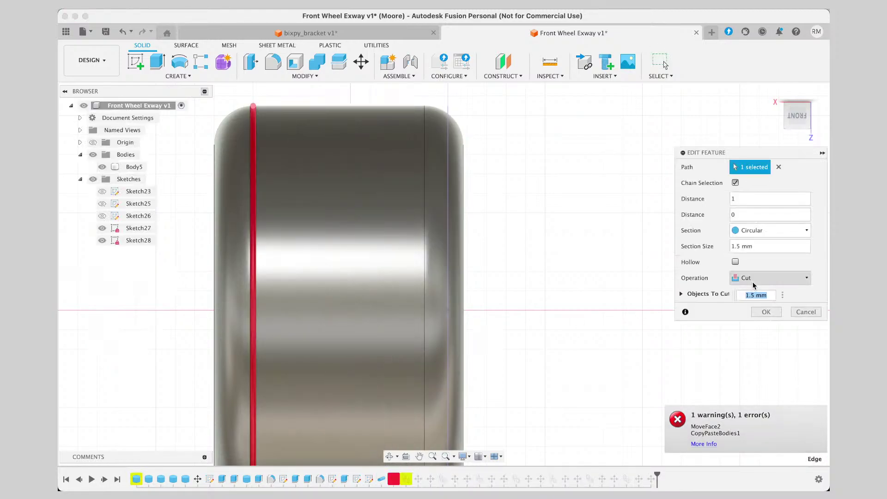
pyautogui.click(763, 278)
pyautogui.click(764, 302)
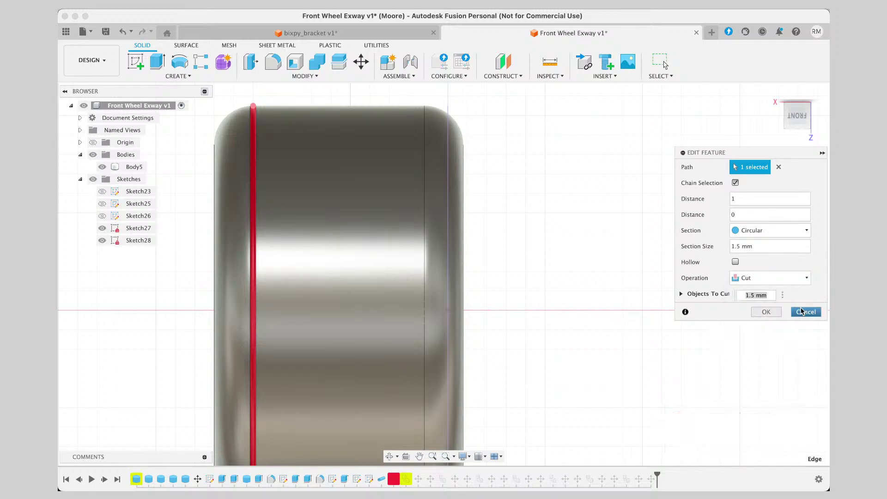
pyautogui.click(765, 313)
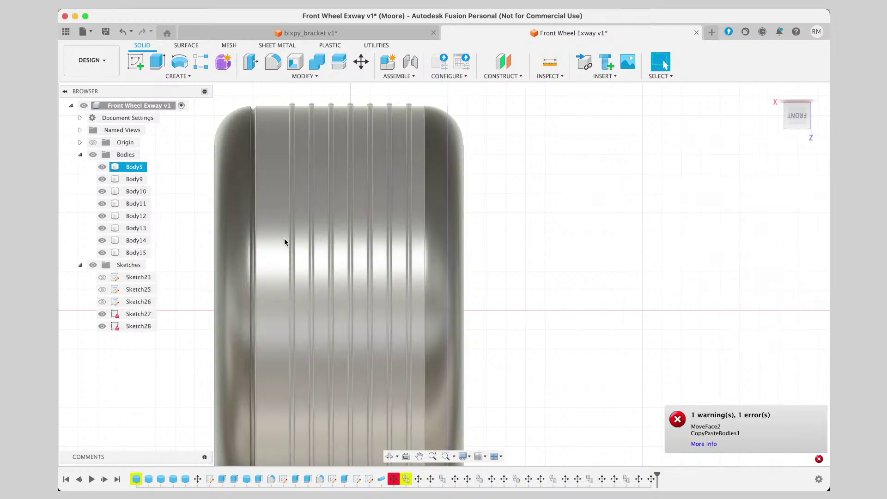
# Reopen the Pipe1 feature through ring Body9, cancel that edit, and undo the feature's change to Cut.
pyautogui.click(291, 239)
pyautogui.rightClick(293, 239)
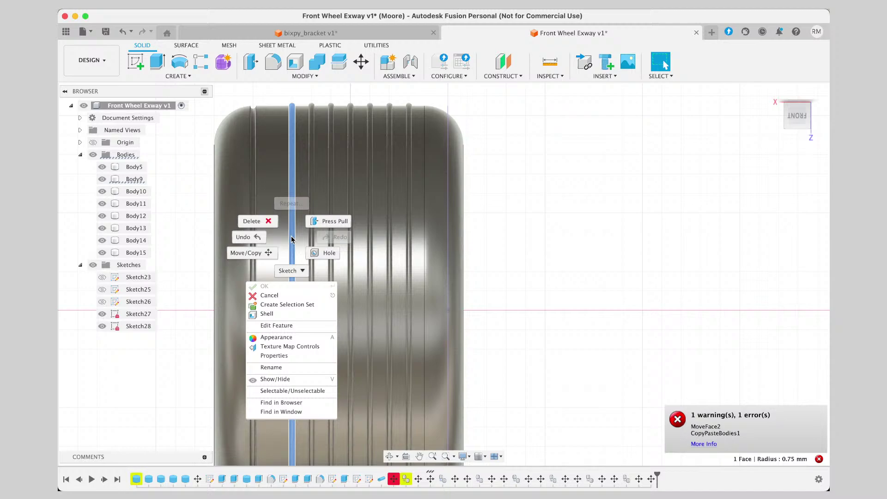
pyautogui.click(294, 326)
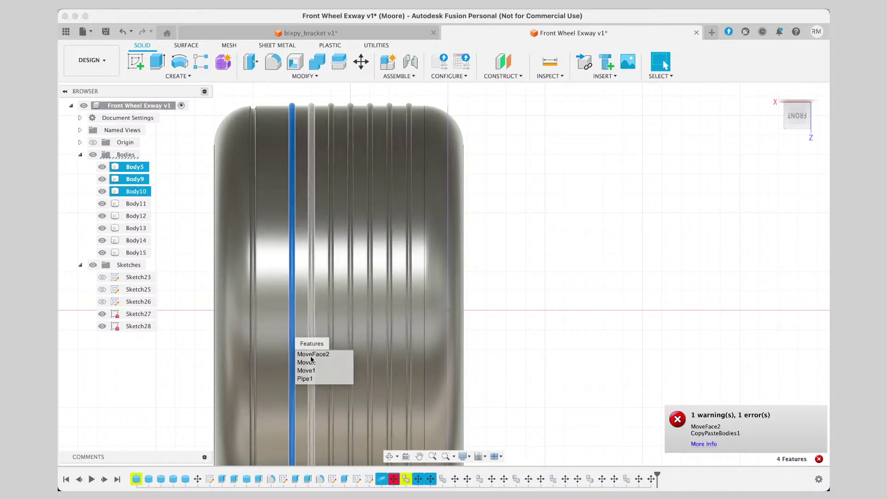
pyautogui.click(306, 379)
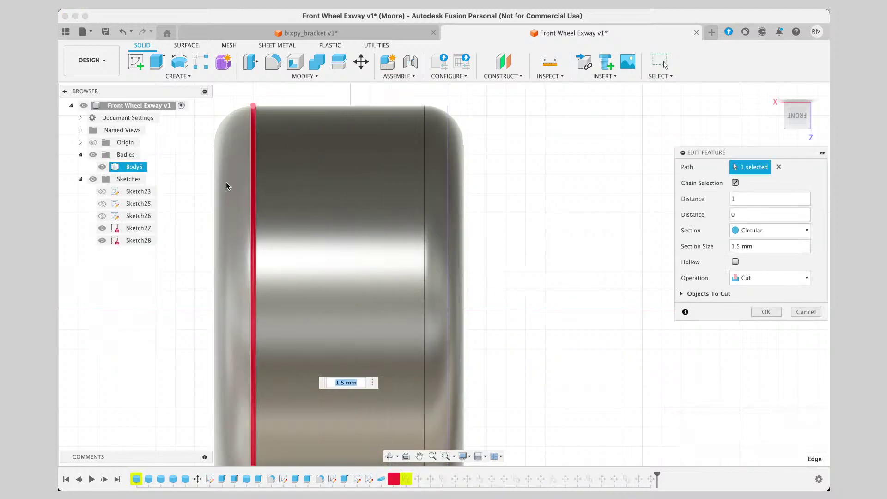
pyautogui.click(806, 311)
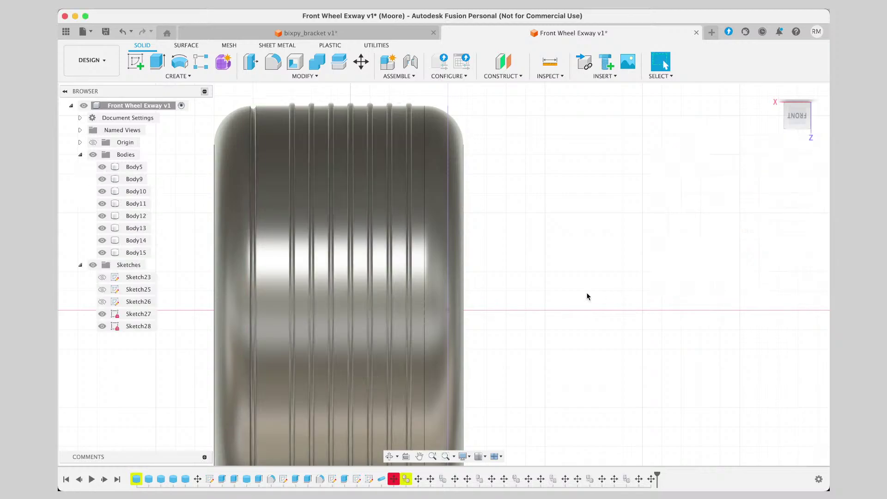
pyautogui.click(253, 225)
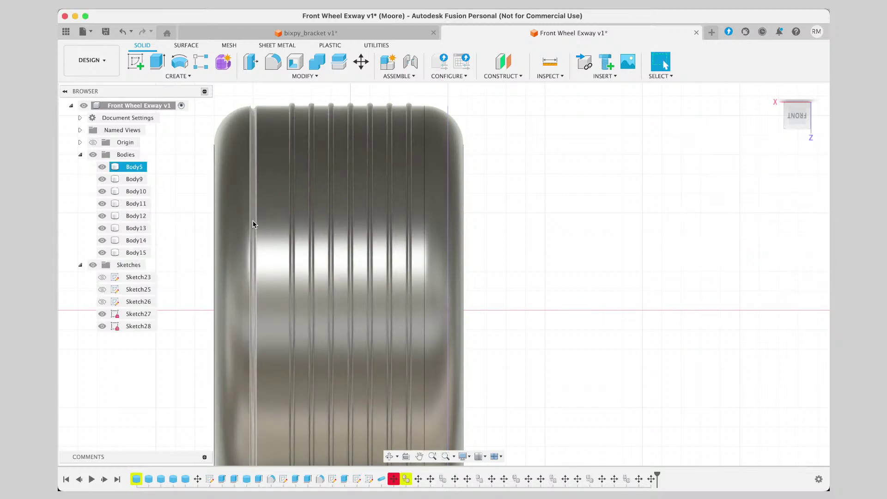
pyautogui.press('Escape')
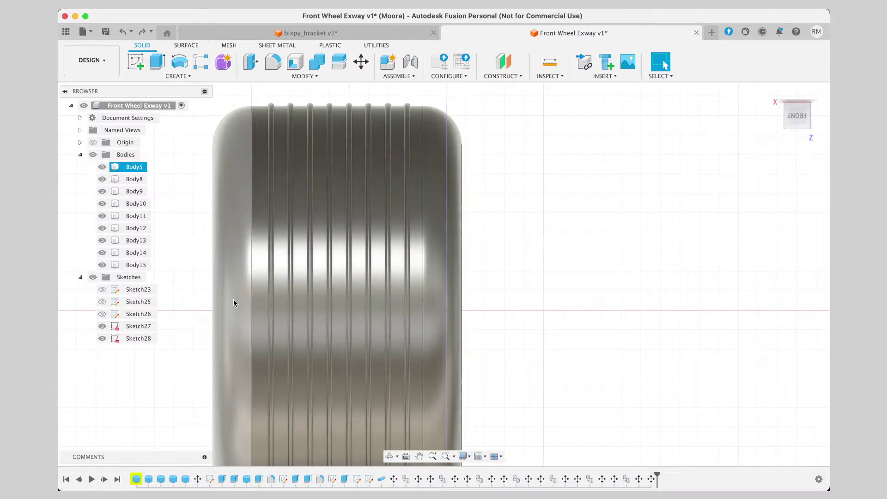
# Try the Configure command on ring Body8, dismiss the subscription offer, and clear the selection.
pyautogui.click(270, 279)
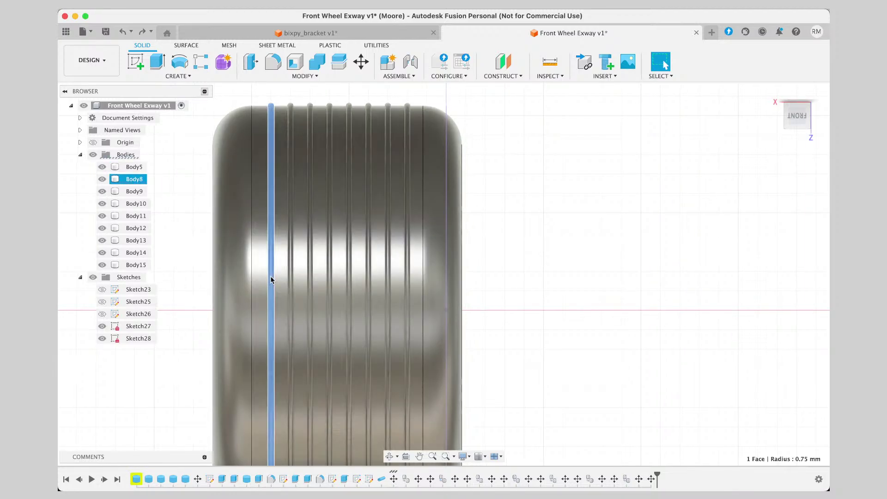
pyautogui.rightClick(134, 181)
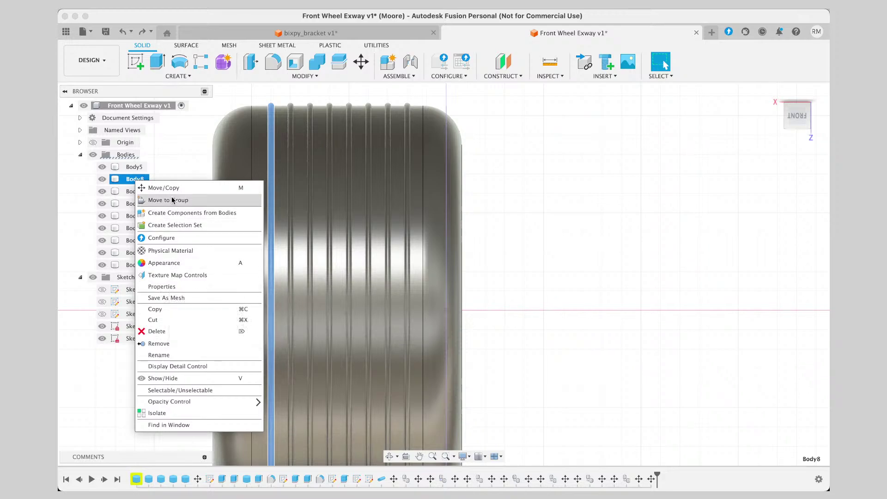
pyautogui.click(161, 238)
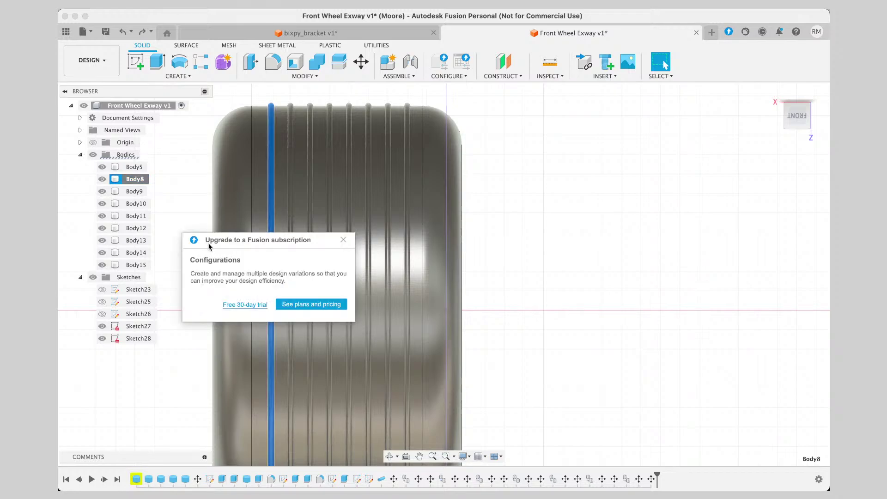
pyautogui.click(342, 239)
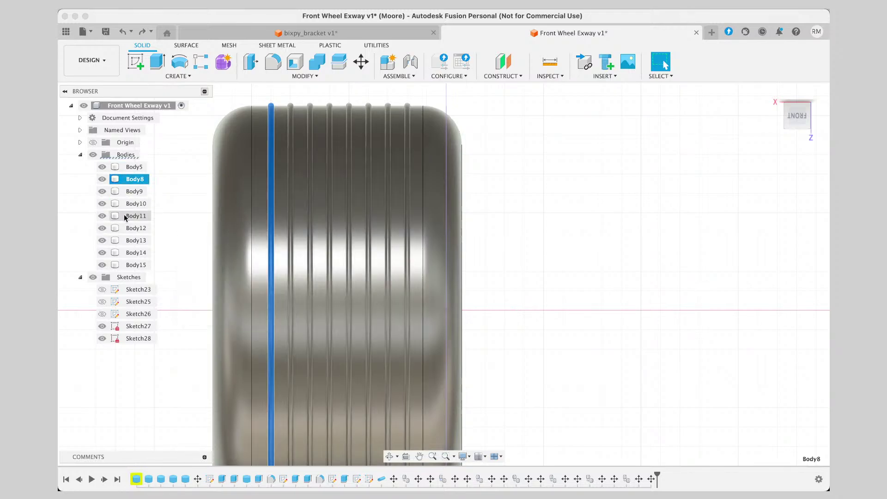
pyautogui.rightClick(125, 181)
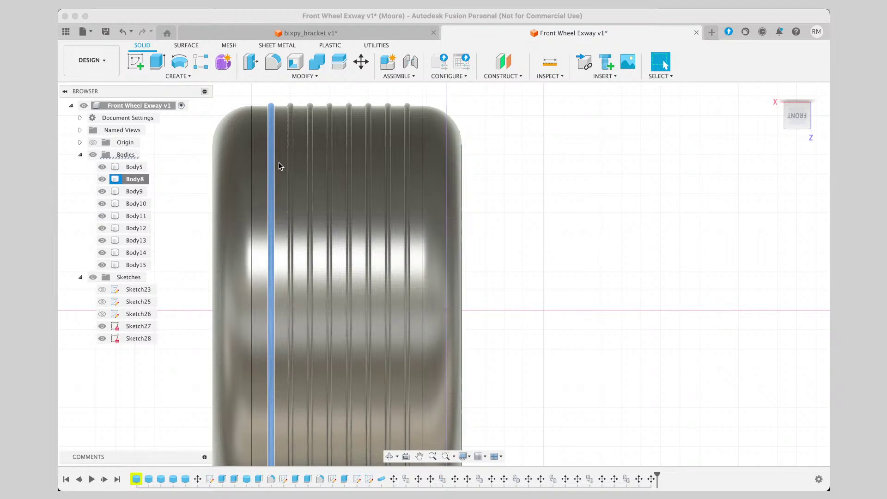
pyautogui.click(290, 159)
pyautogui.click(530, 166)
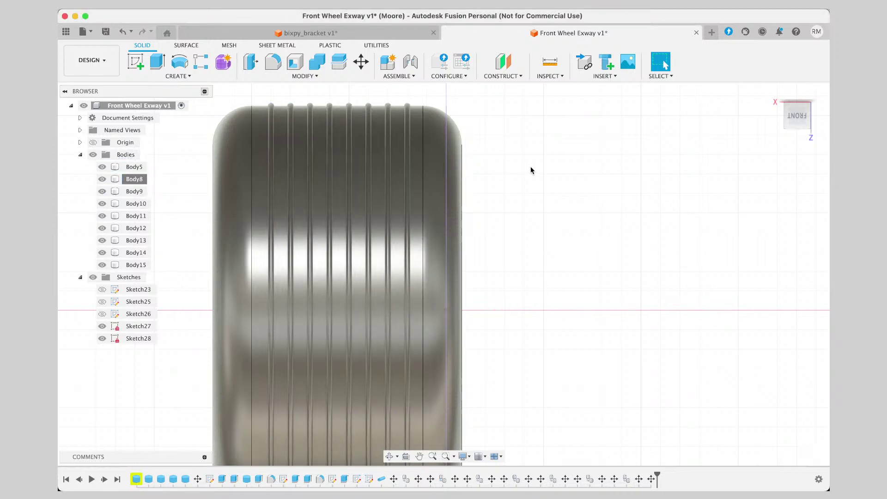
# Combine with the Cut operation, using wheel body Body5 as target and all eight tread rings as tool bodies, without keeping the tools.
pyautogui.click(316, 62)
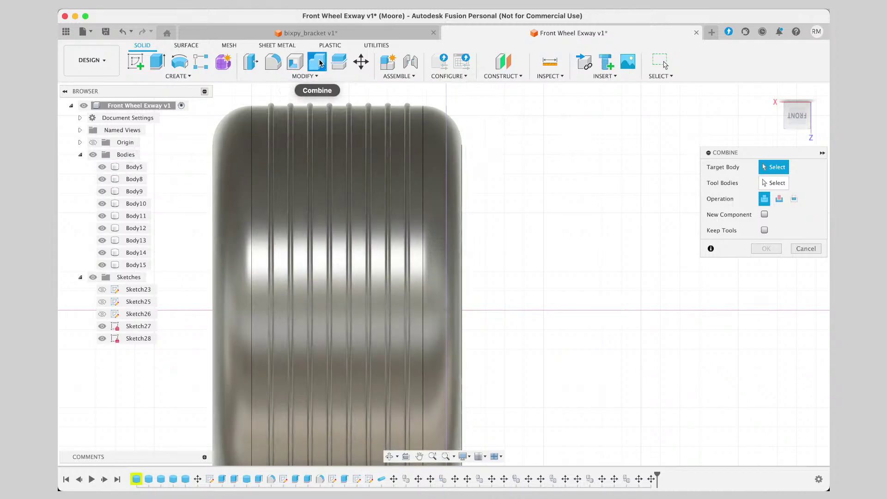
pyautogui.click(429, 119)
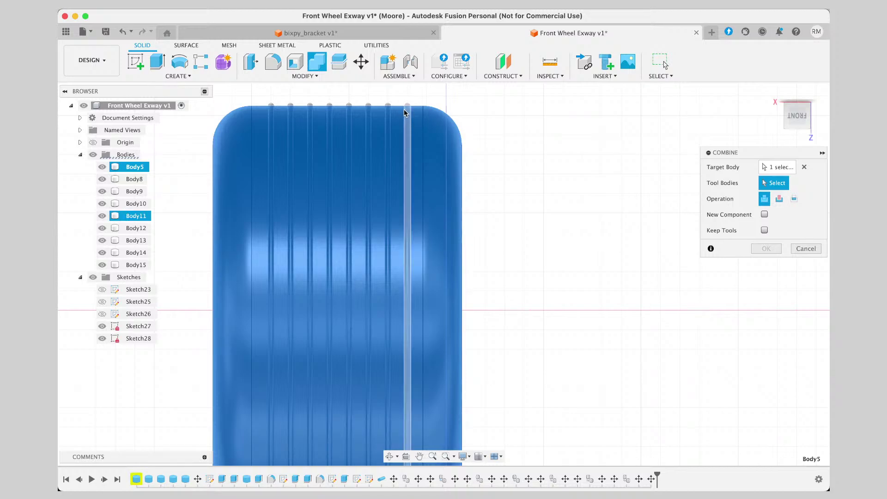
pyautogui.click(406, 115)
pyautogui.click(389, 117)
pyautogui.click(371, 120)
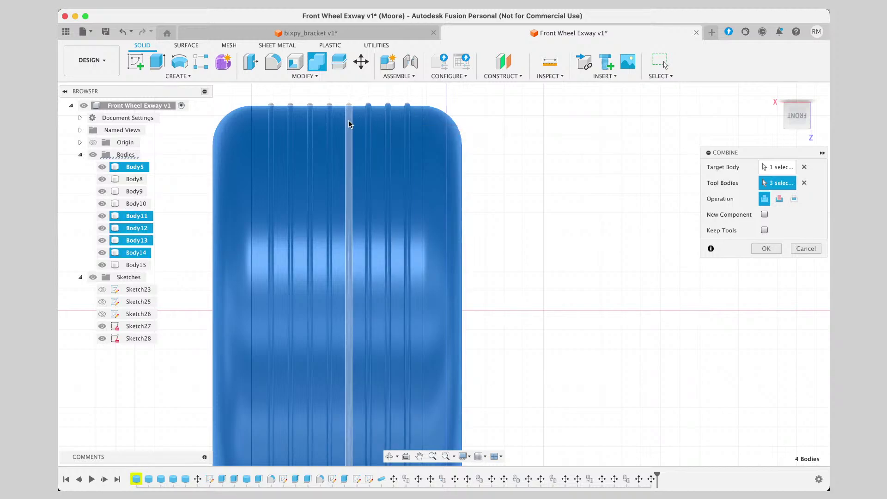
pyautogui.click(347, 120)
pyautogui.click(328, 126)
pyautogui.click(310, 131)
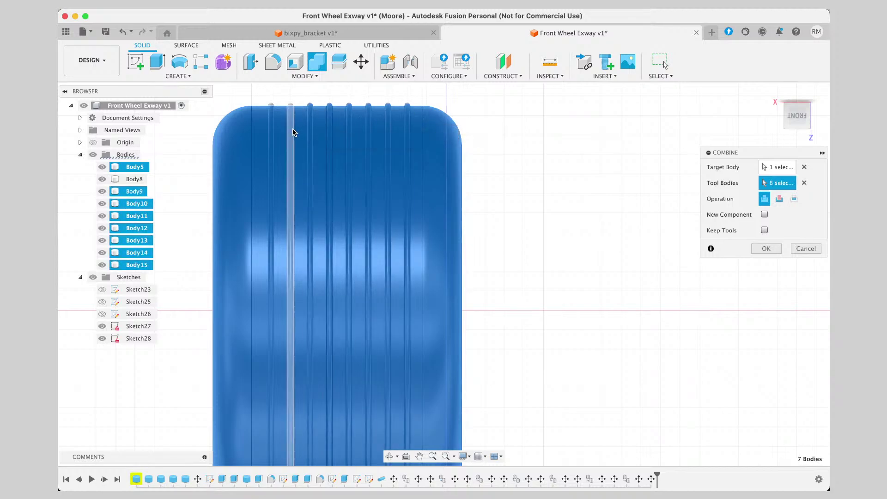
pyautogui.click(292, 130)
pyautogui.click(275, 130)
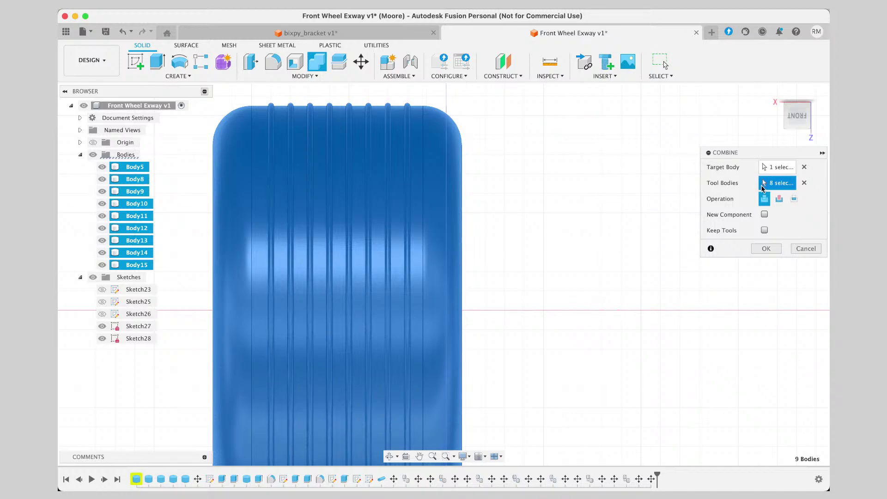
pyautogui.click(779, 199)
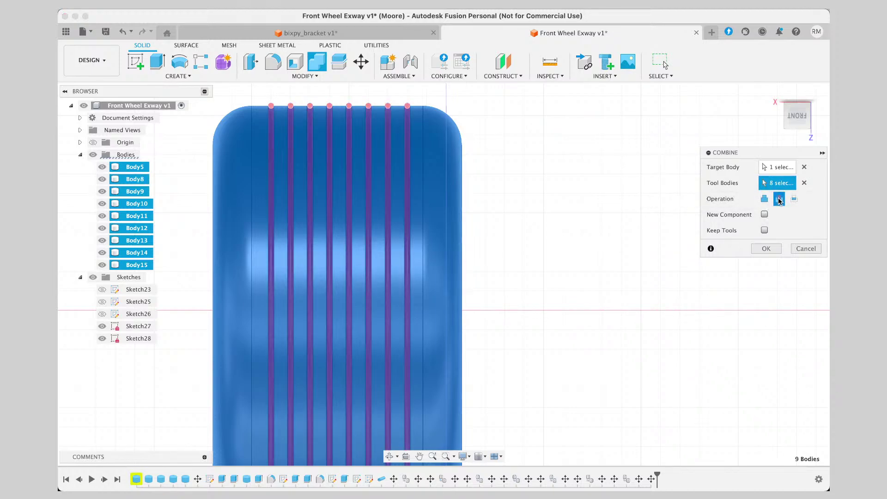
pyautogui.click(767, 249)
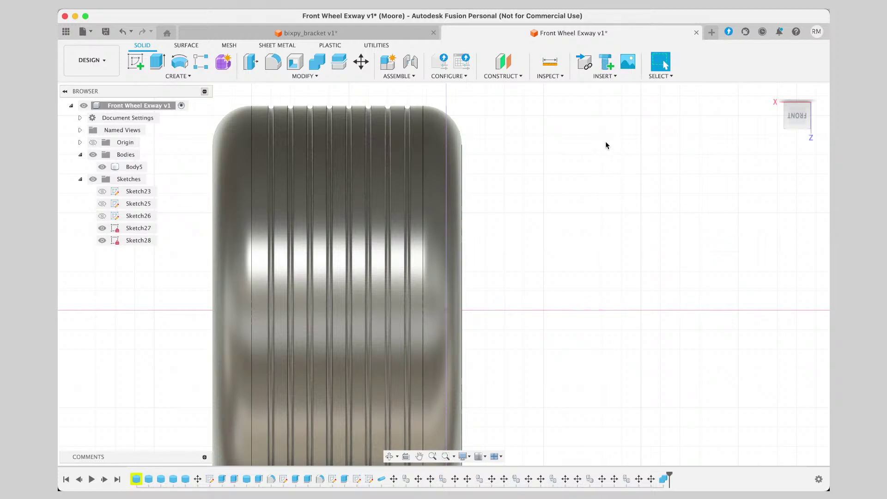
# Inspect the cut tread grooves from an angled view and from the front.
pyautogui.moveTo(804, 120)
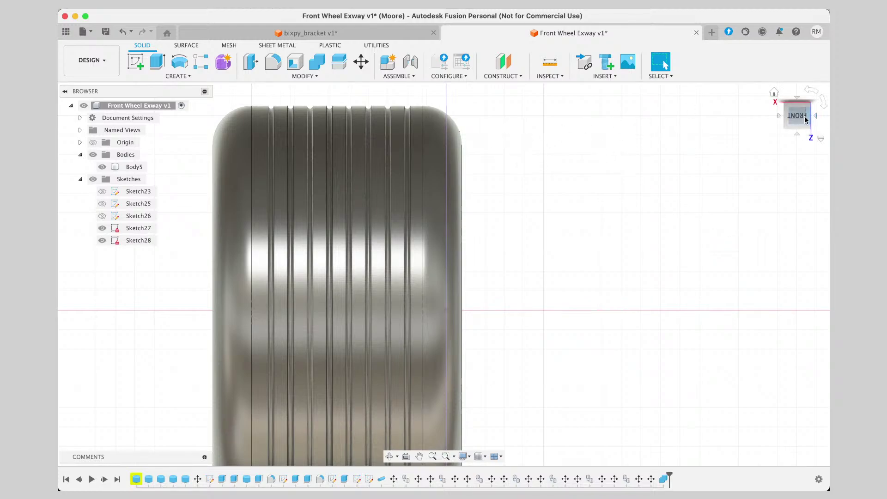
pyautogui.moveTo(804, 120)
pyautogui.mouseDown()
pyautogui.moveTo(812, 124)
pyautogui.moveTo(795, 112)
pyautogui.moveTo(783, 121)
pyautogui.moveTo(806, 126)
pyautogui.mouseUp()
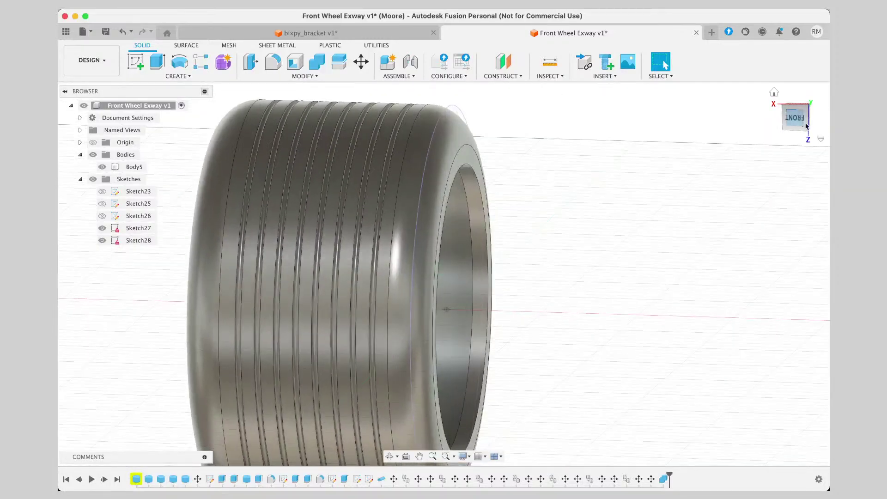
pyautogui.click(797, 121)
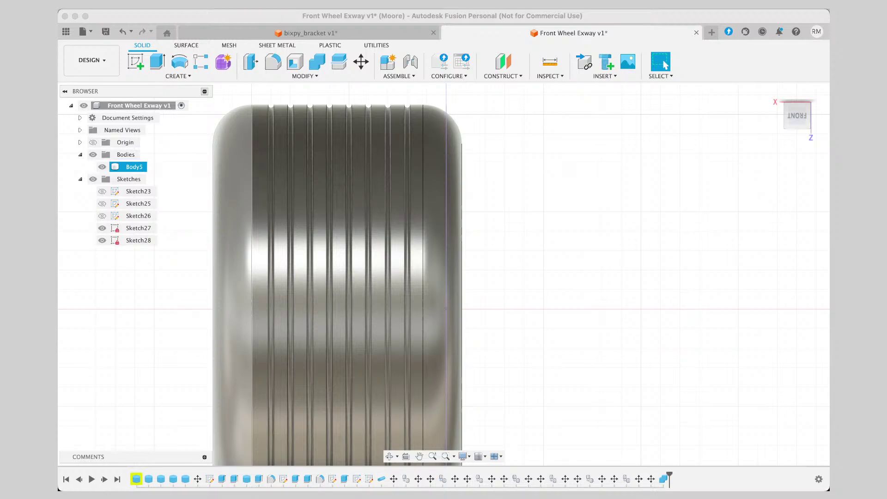
pyautogui.click(183, 145)
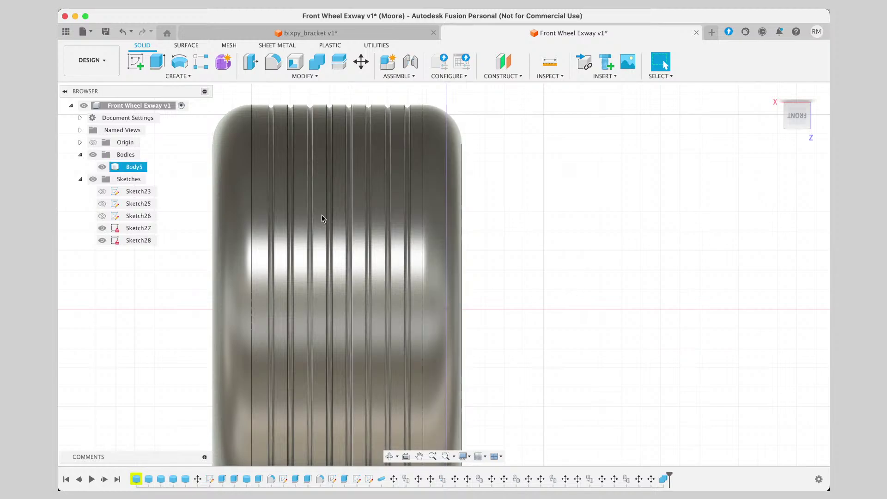
pyautogui.click(419, 456)
pyautogui.moveTo(329, 337); pyautogui.dragTo(475, 345)
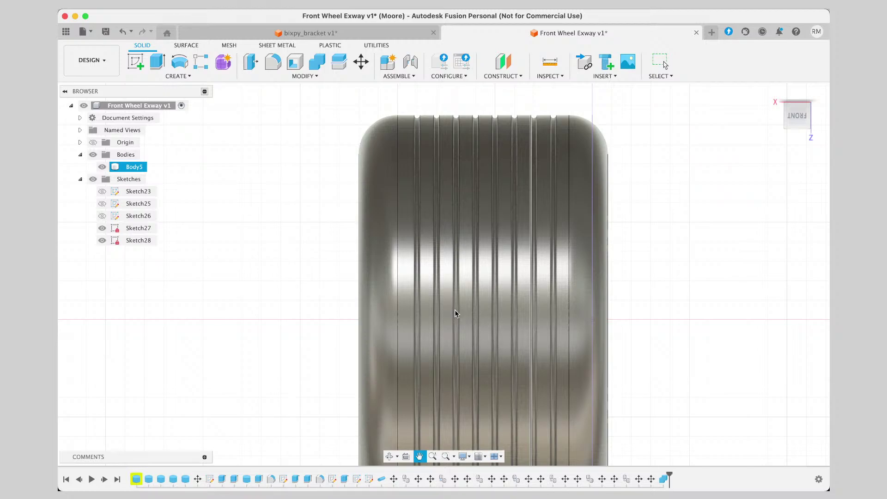
pyautogui.moveTo(471, 238); pyautogui.dragTo(475, 232)
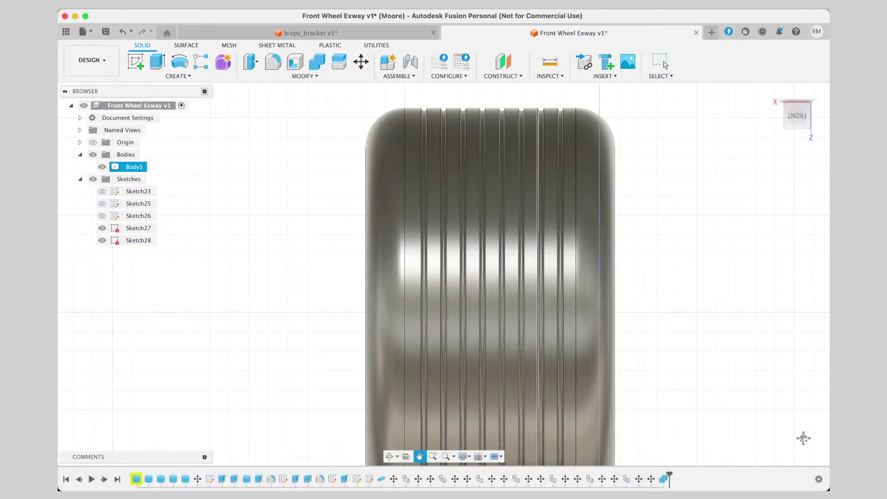
pyautogui.moveTo(481, 295); pyautogui.dragTo(481, 293)
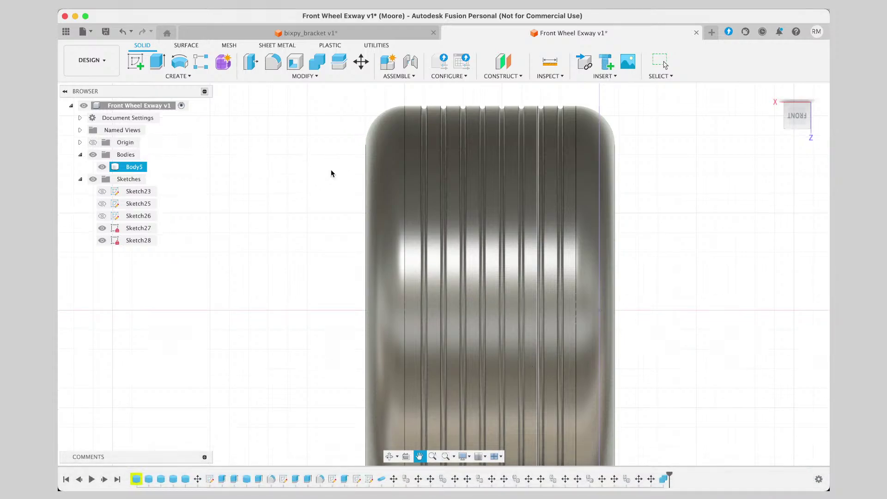
pyautogui.scroll(1, 382, 159)
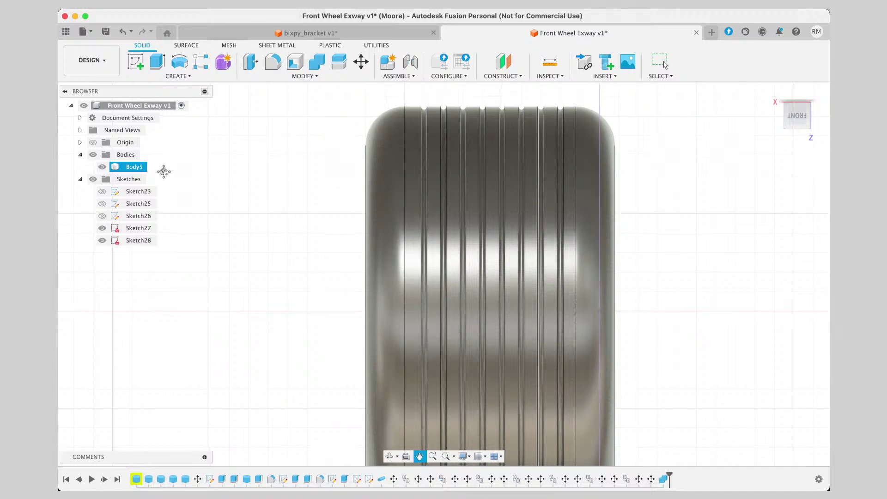
pyautogui.hscroll(1, 165, 172)
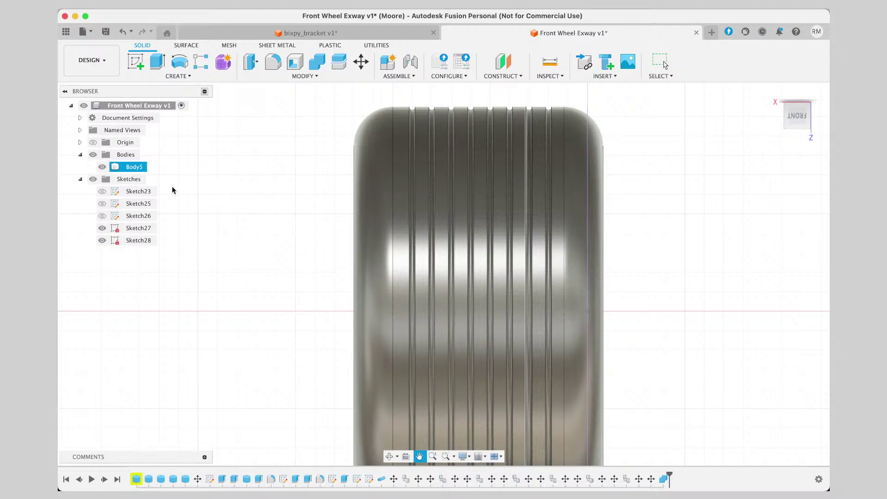
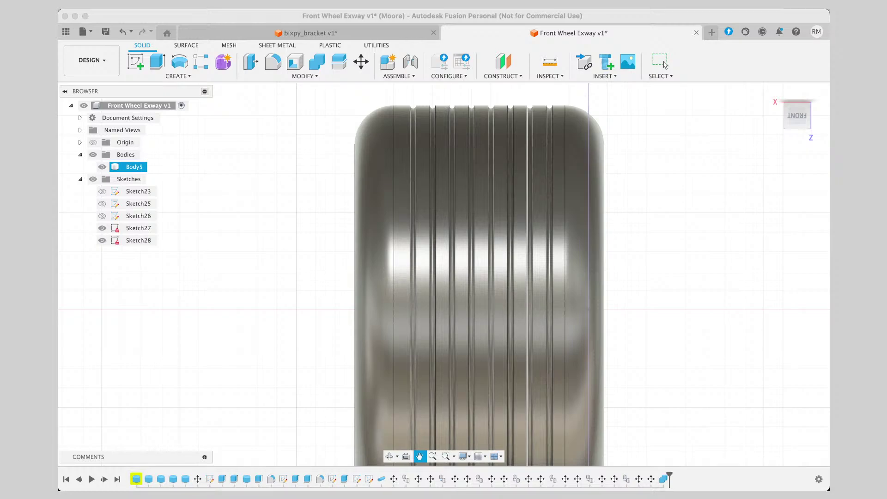
# Create a sketch on the front origin plane, facing the grooved tread of the wheel.
pyautogui.click(136, 68)
pyautogui.click(141, 65)
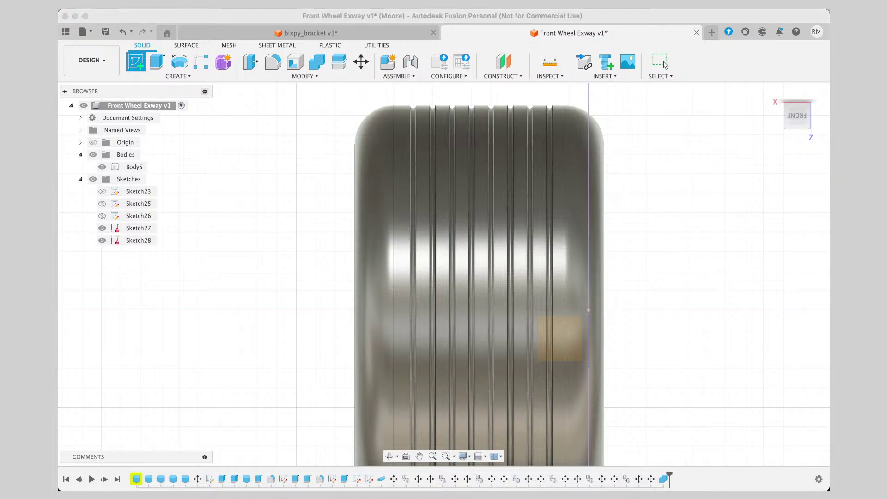
pyautogui.click(188, 77)
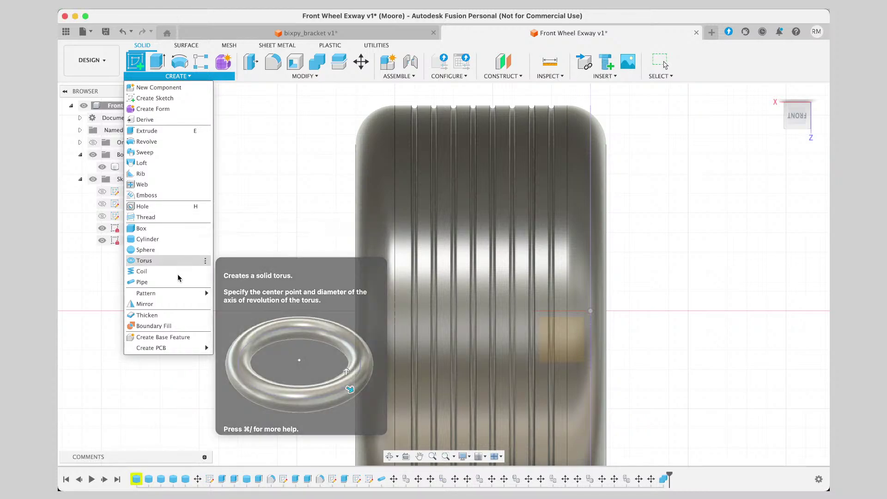
pyautogui.moveTo(180, 292)
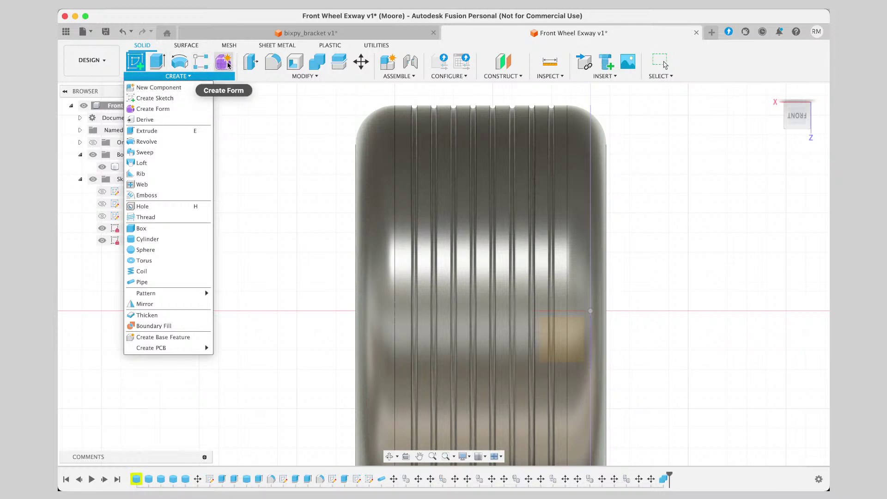
pyautogui.click(299, 76)
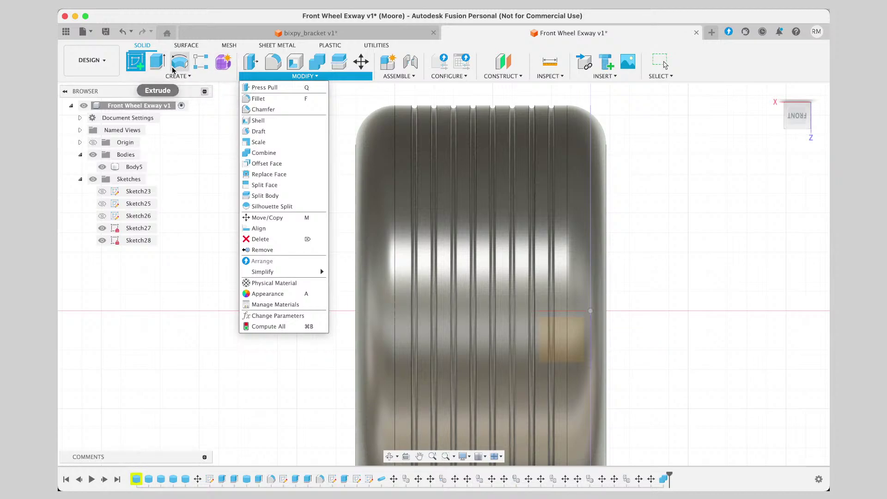
pyautogui.click(189, 77)
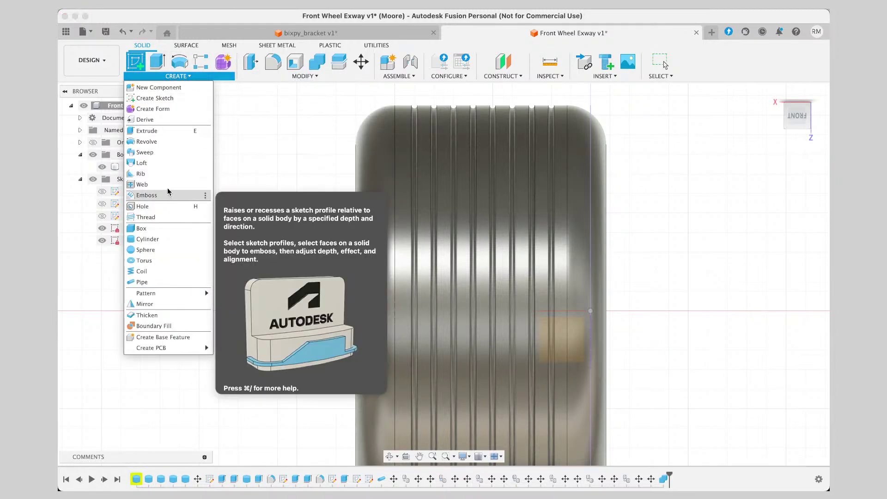
pyautogui.click(356, 137)
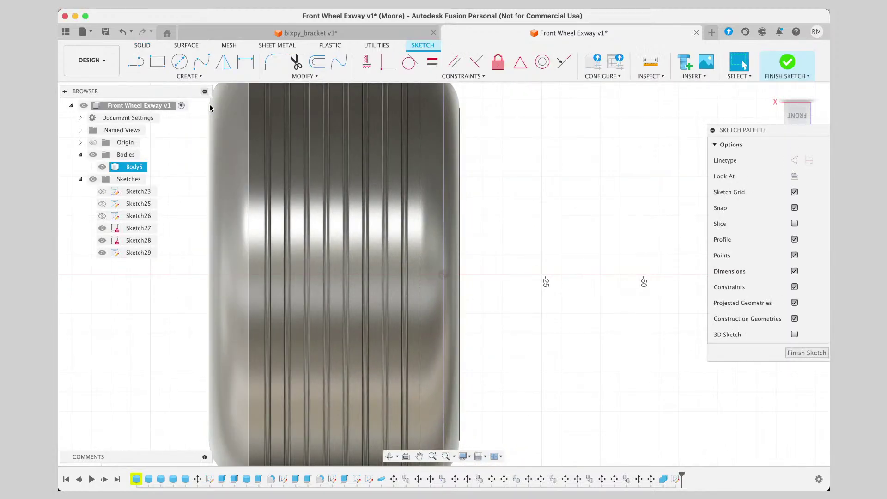
pyautogui.click(211, 109)
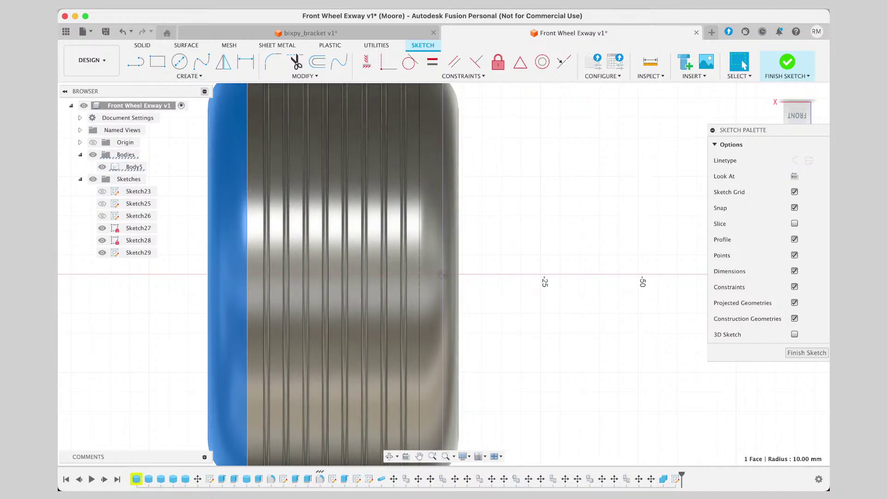
pyautogui.click(206, 195)
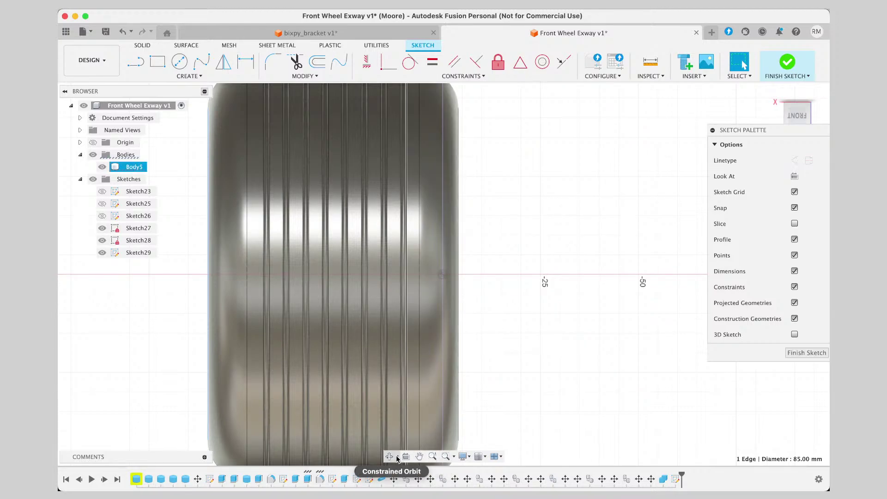
# Sketch a slanted line from the start of the wheel's rounded shoulder across the tread to a point beyond the opposite shoulder.
pyautogui.click(419, 457)
pyautogui.moveTo(508, 295)
pyautogui.mouseDown()
pyautogui.moveTo(575, 429)
pyautogui.moveTo(618, 429)
pyautogui.mouseUp()
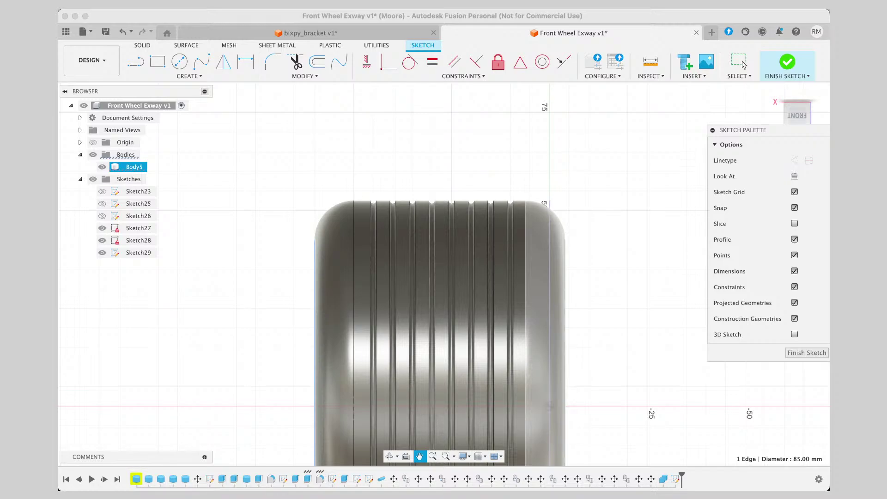
pyautogui.click(139, 64)
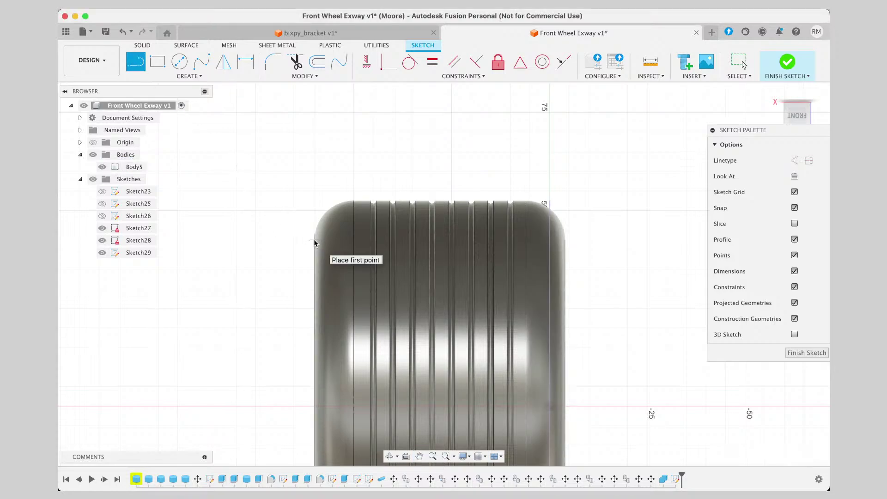
pyautogui.scroll(5, 314, 243)
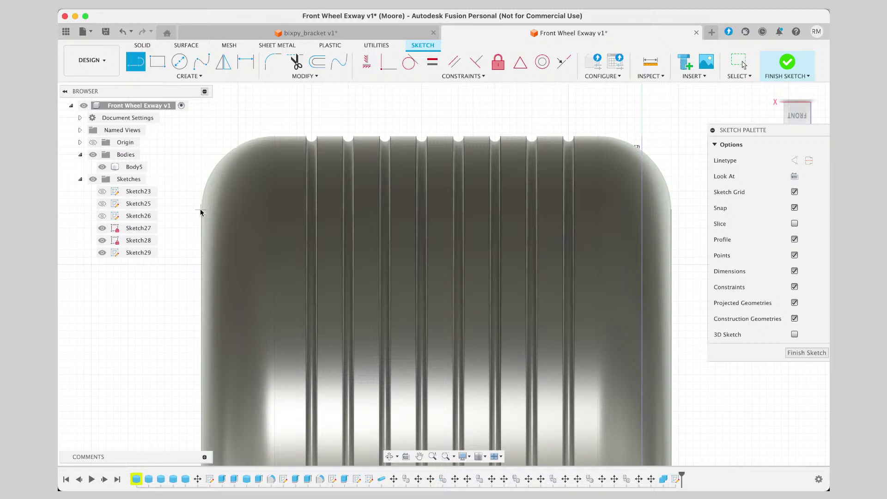
pyautogui.click(201, 212)
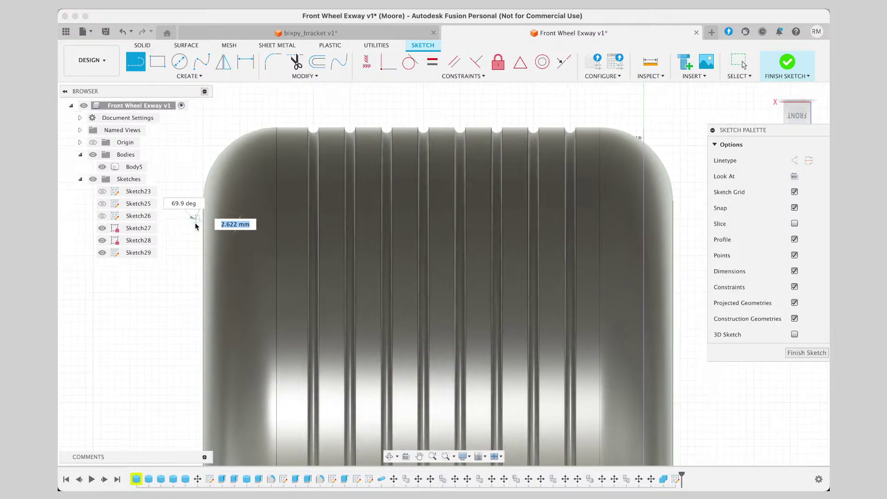
pyautogui.click(190, 76)
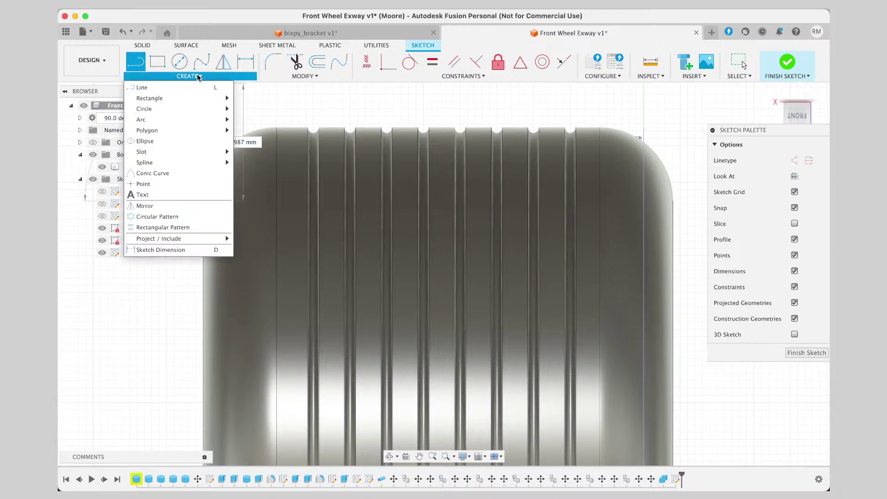
pyautogui.moveTo(181, 121)
pyautogui.press('super+Tab')
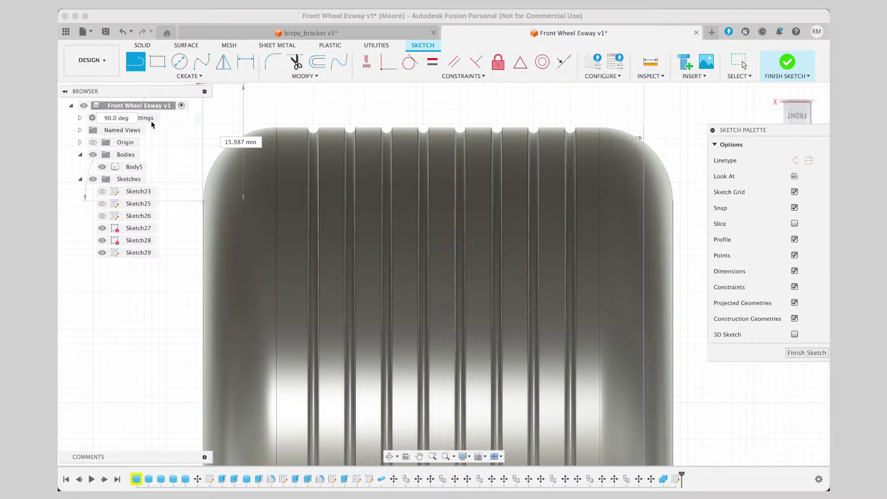
pyautogui.scroll(1, 206, 192)
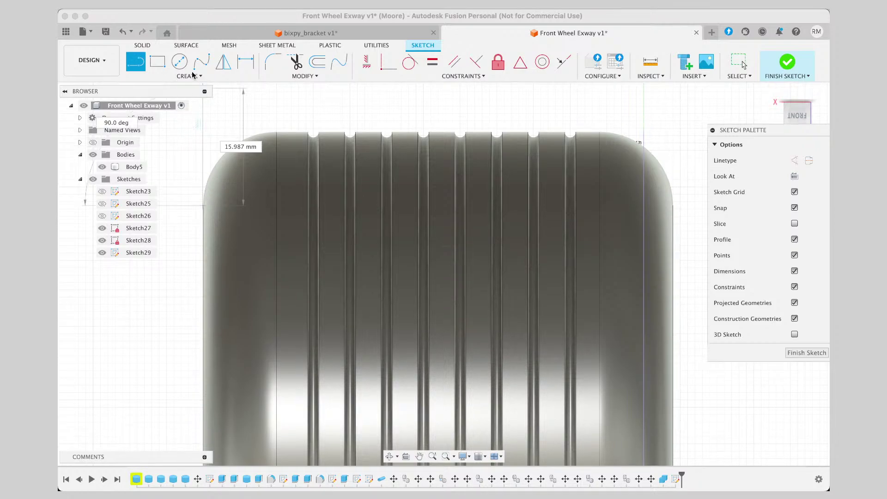
pyautogui.click(721, 107)
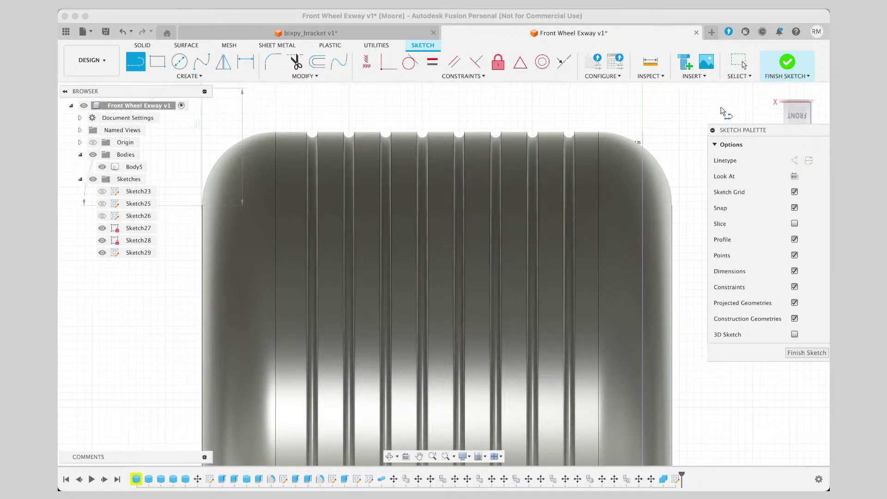
pyautogui.press('Escape')
pyautogui.click(264, 206)
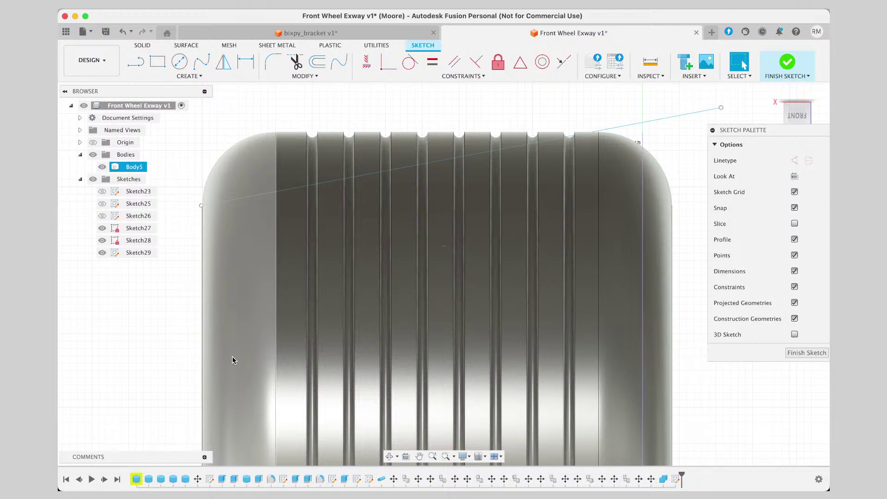
pyautogui.hscroll(1, 340, 180)
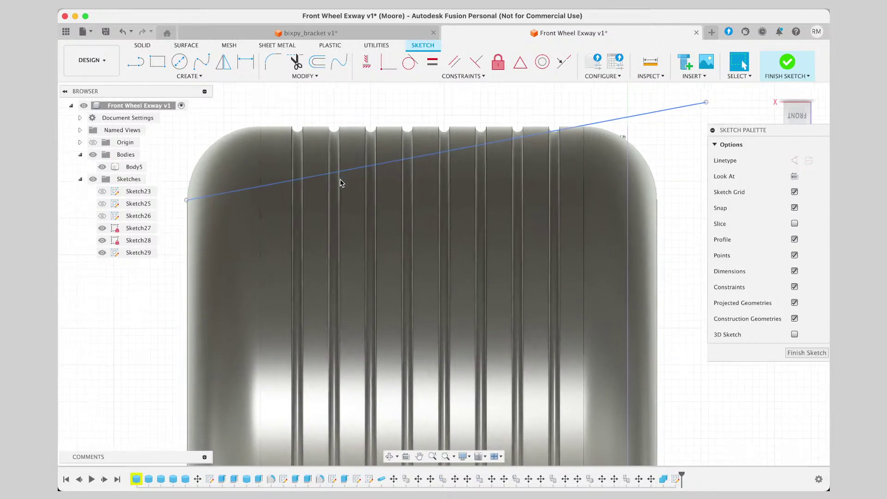
pyautogui.hscroll(-1, 340, 183)
pyautogui.click(305, 158)
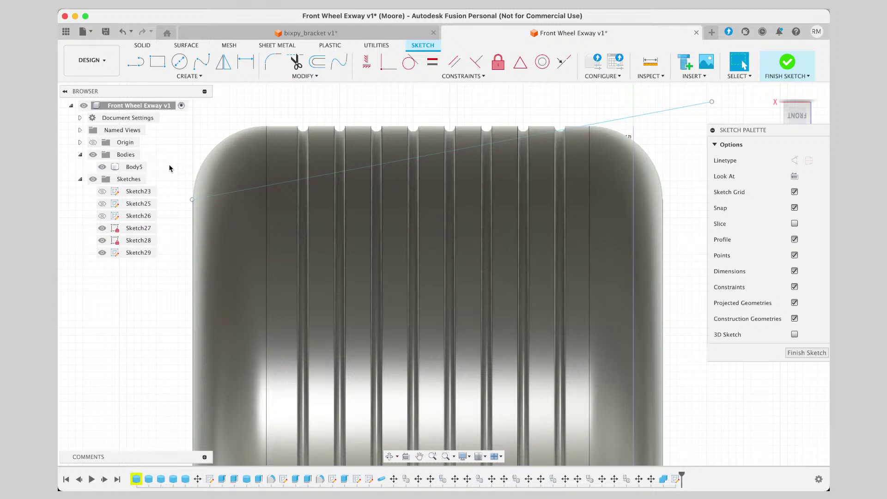
# Try a three-point arc following the wheel's rounded shoulder at the start of the slanted line, and finish the sketch.
pyautogui.click(136, 62)
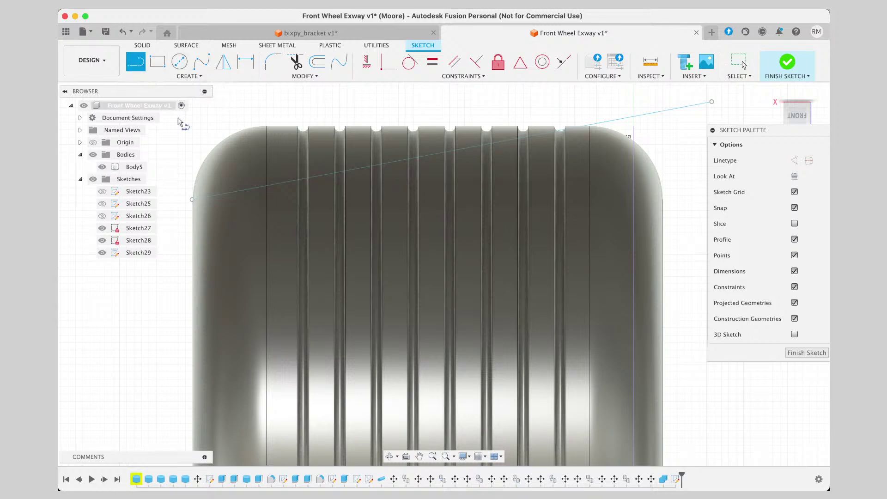
pyautogui.click(193, 189)
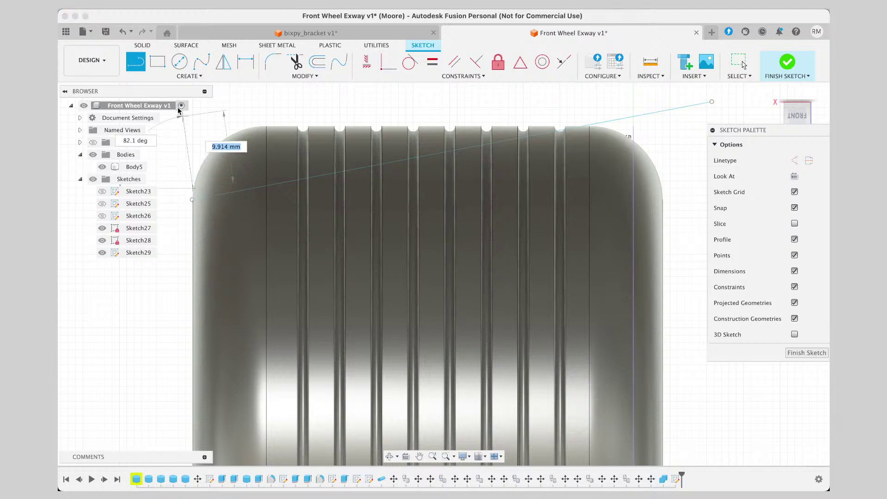
pyautogui.click(189, 77)
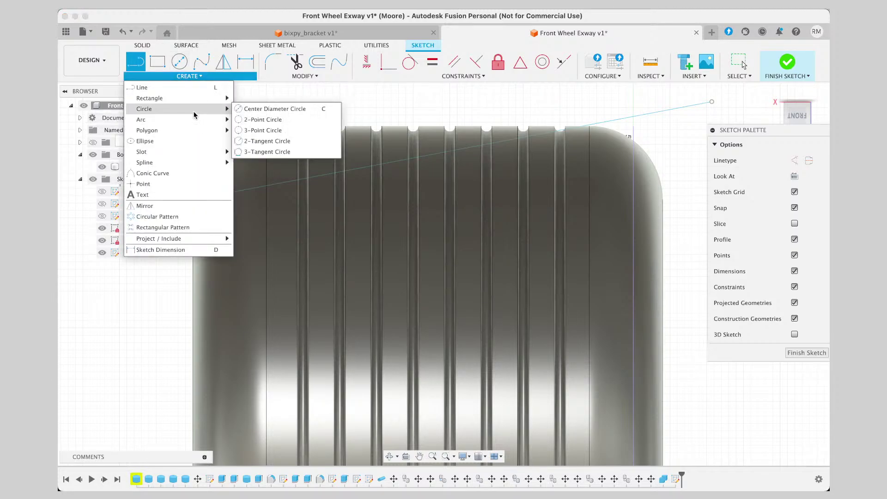
pyautogui.click(259, 119)
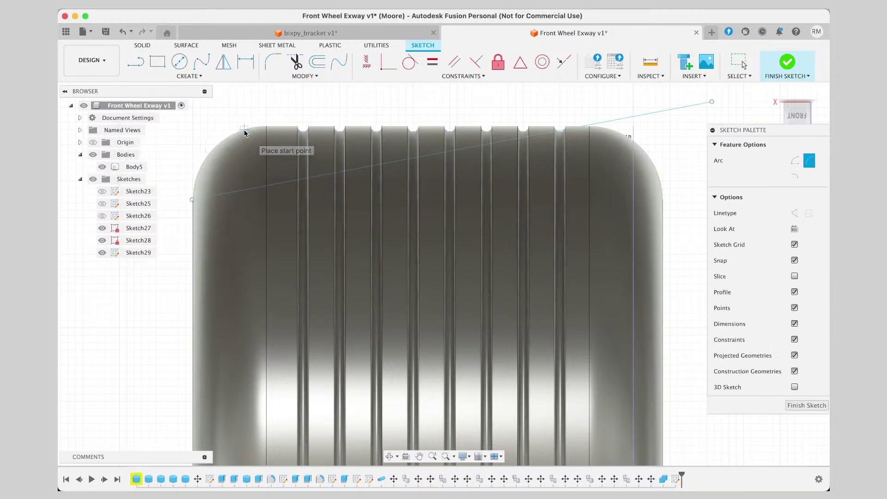
pyautogui.click(244, 131)
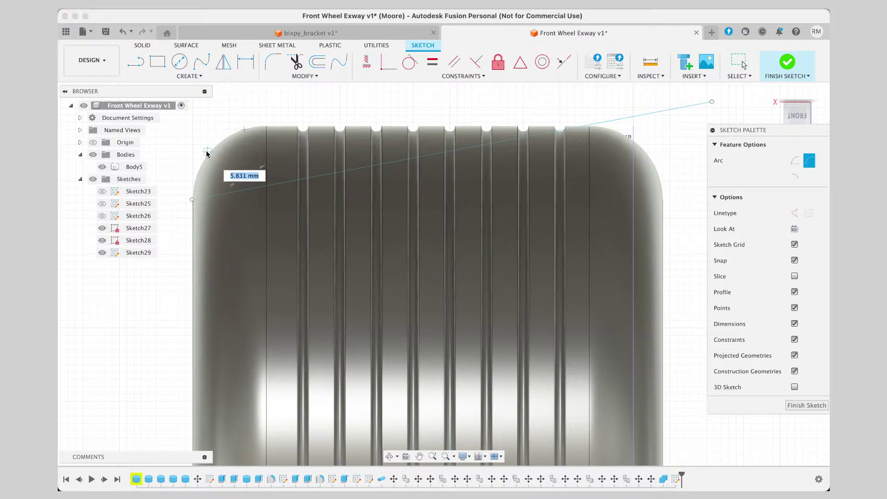
pyautogui.click(193, 189)
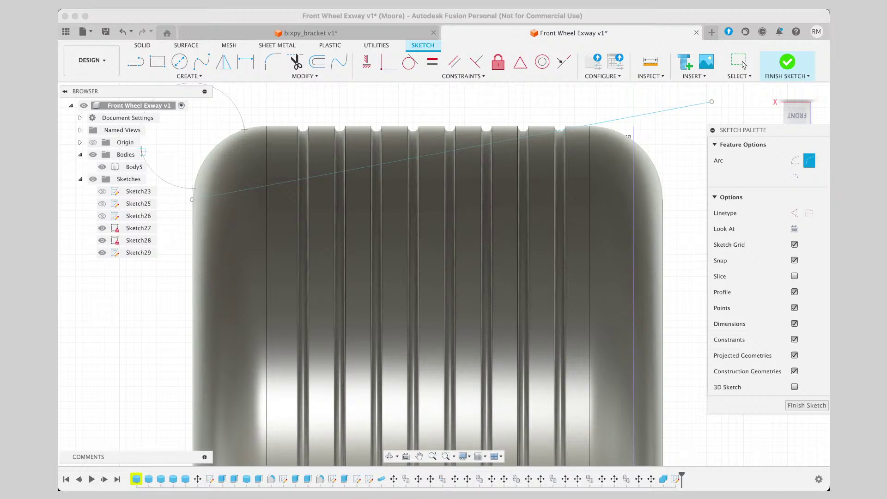
pyautogui.click(216, 147)
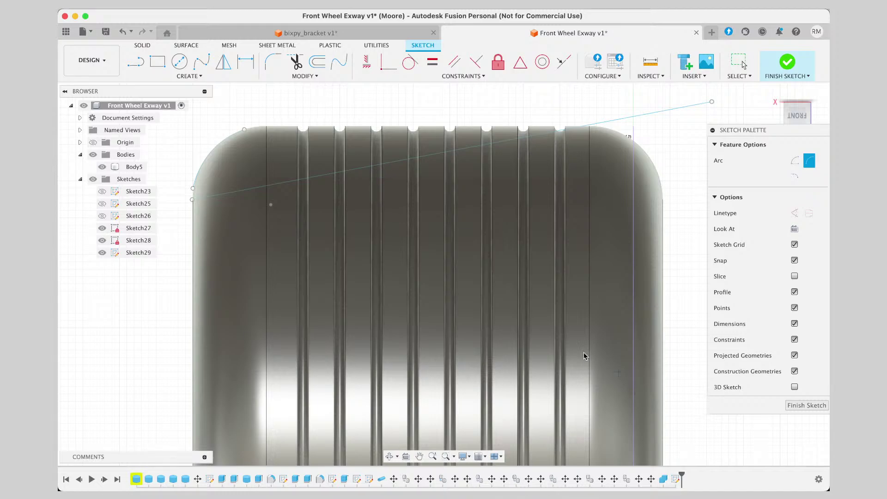
pyautogui.press('Escape')
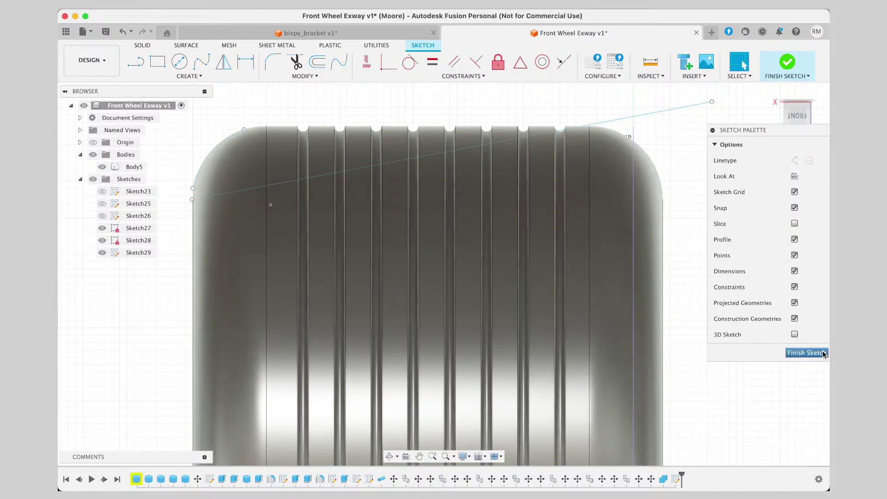
pyautogui.click(807, 352)
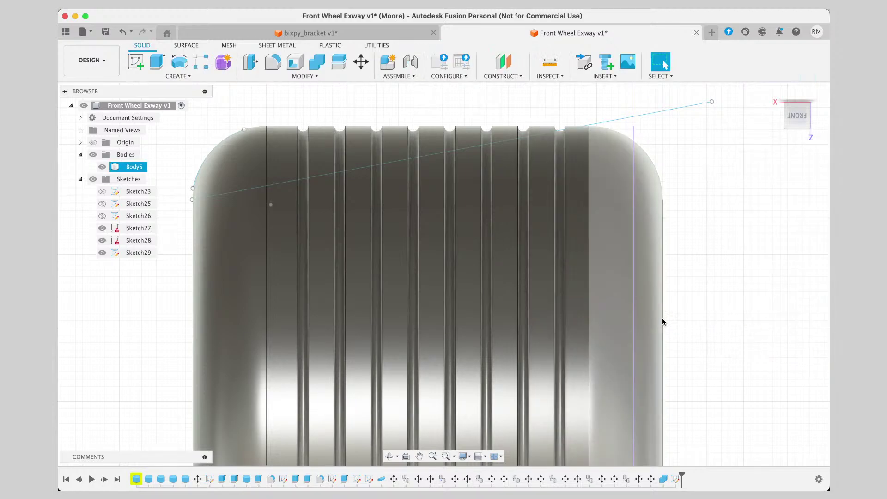
# Undo the shoulder arc and finish the sketch.
pyautogui.scroll(-3, 656, 317)
pyautogui.press('super+z')
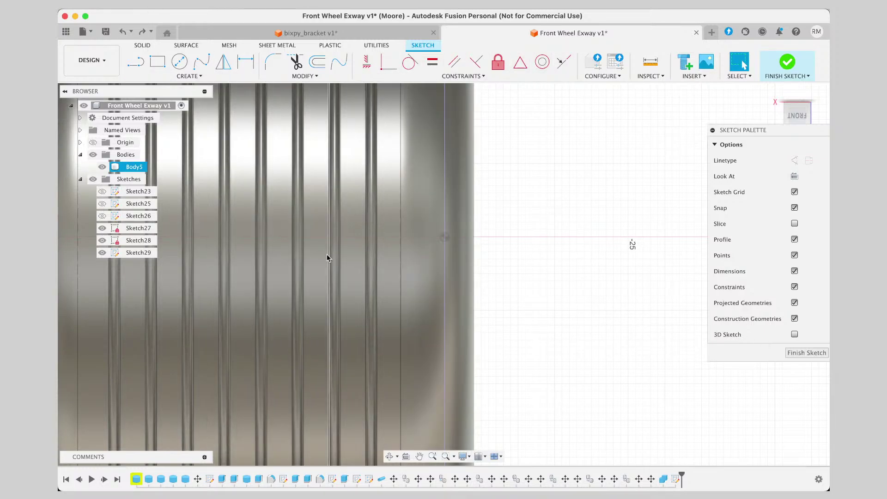
pyautogui.click(805, 353)
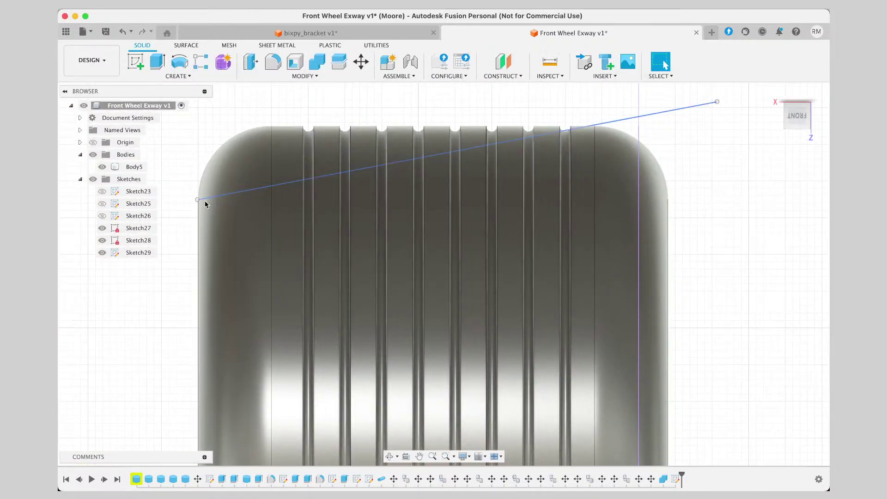
# Delete the slanted line across the tread and create a sketch on the wheel's flat side face, facing the grooved tread.
pyautogui.click(698, 107)
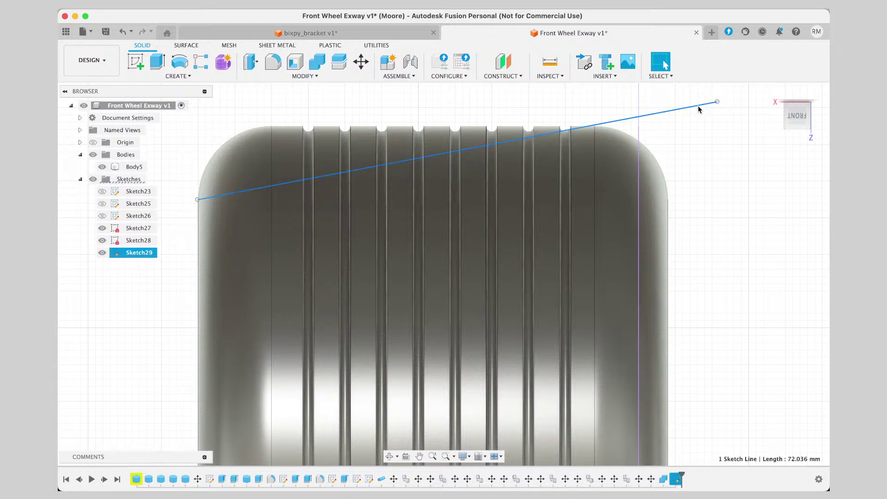
pyautogui.press('Delete')
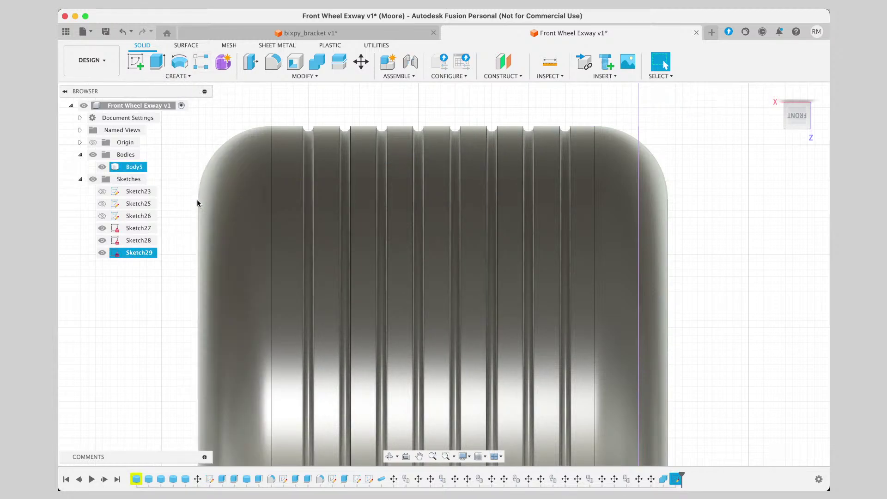
pyautogui.click(198, 183)
pyautogui.click(178, 76)
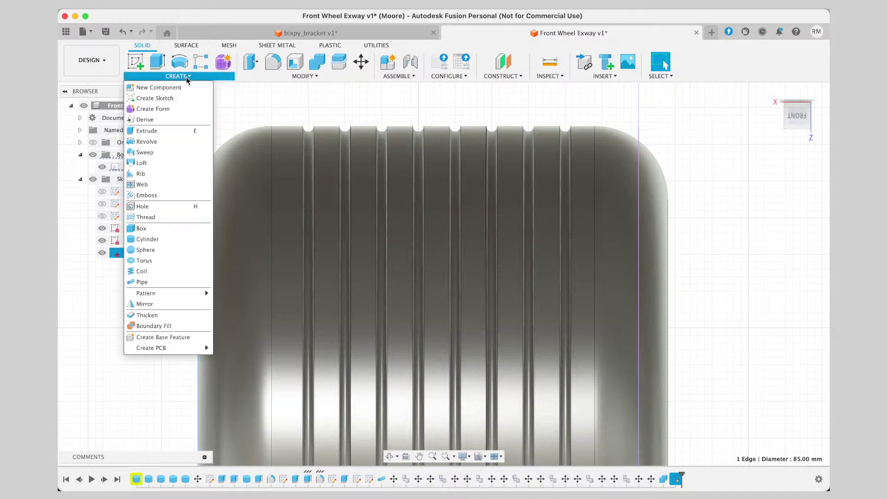
pyautogui.click(136, 62)
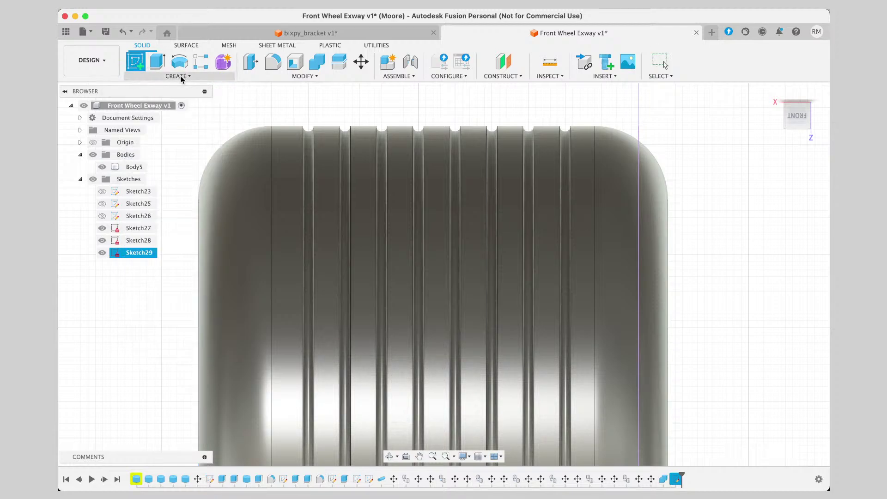
pyautogui.click(200, 245)
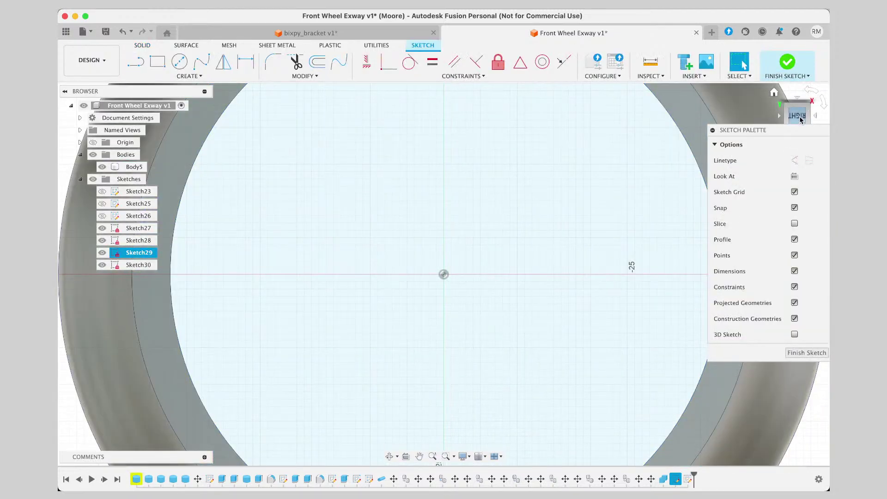
pyautogui.click(801, 119)
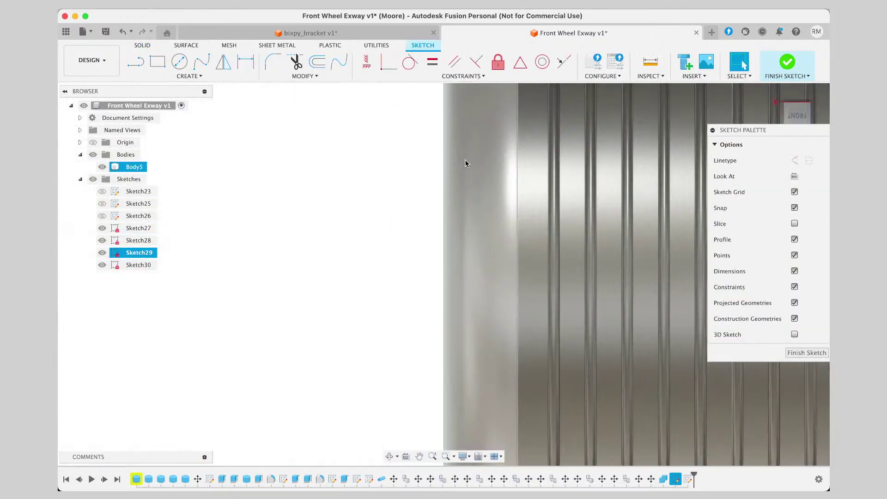
pyautogui.scroll(-5, 488, 141)
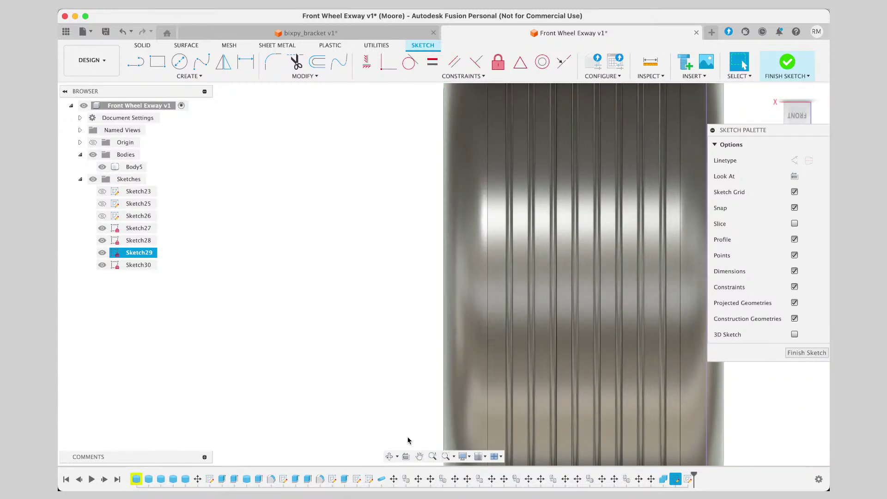
pyautogui.click(419, 457)
pyautogui.moveTo(481, 213); pyautogui.dragTo(375, 337)
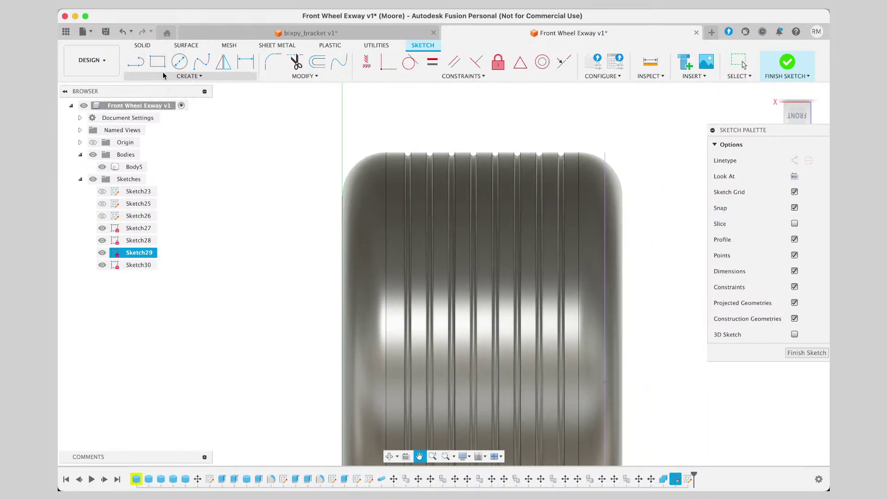
# Sketch a vertical line about 4 mm long on the wheel's side plane beside the start of the rounded shoulder, and finish the sketch.
pyautogui.click(134, 61)
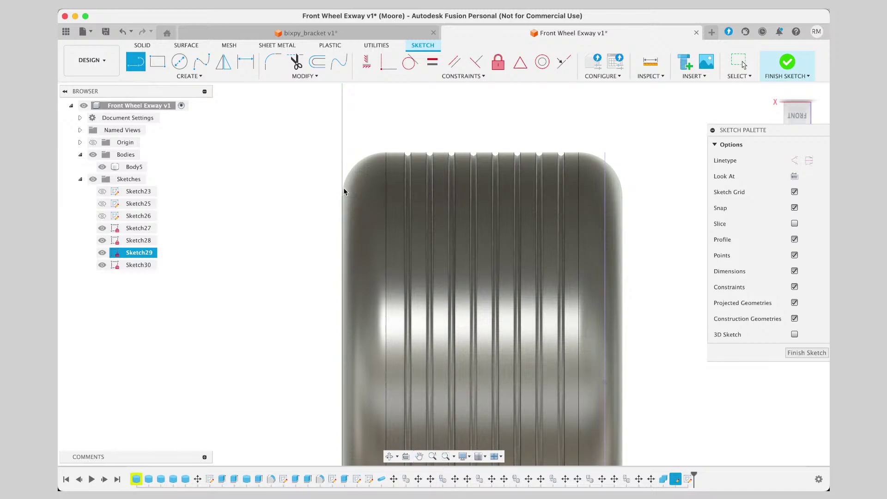
pyautogui.scroll(5, 344, 191)
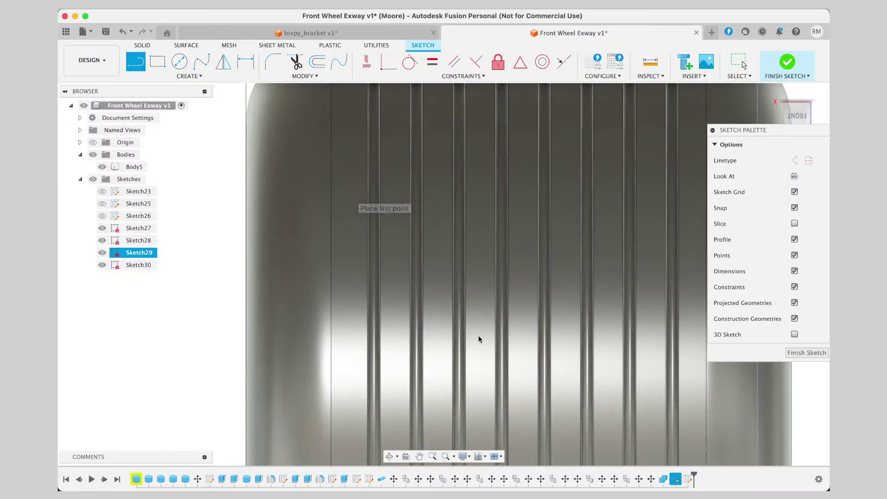
pyautogui.click(419, 455)
pyautogui.moveTo(362, 228); pyautogui.dragTo(442, 428)
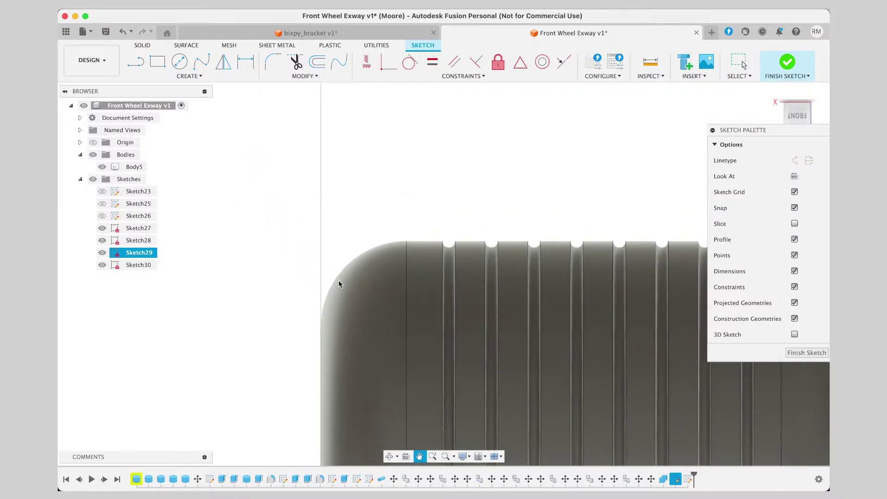
pyautogui.scroll(4, 338, 284)
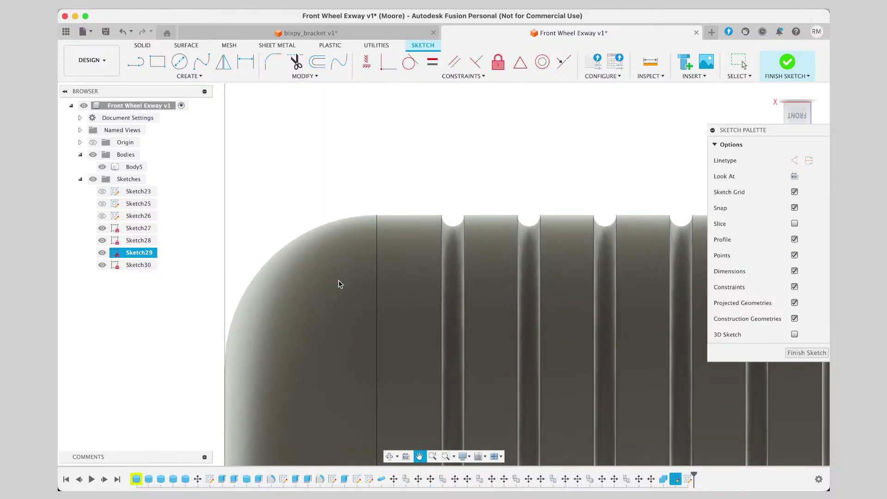
pyautogui.moveTo(361, 306); pyautogui.dragTo(468, 311)
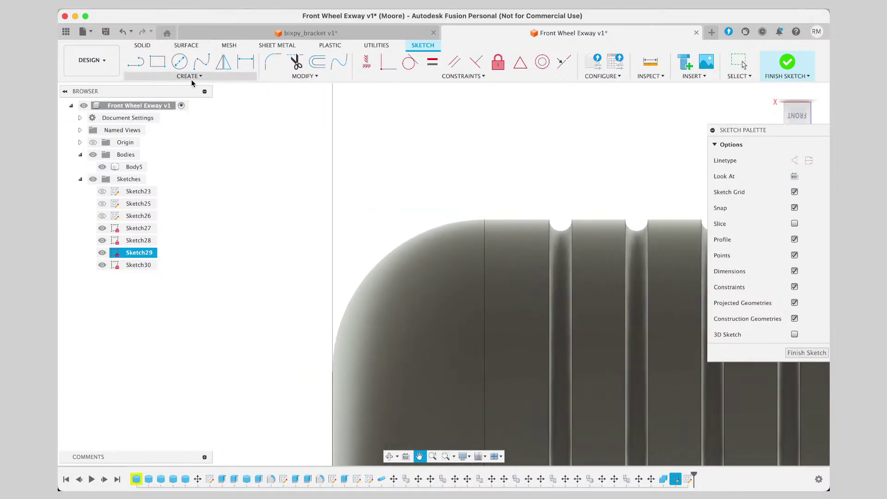
pyautogui.click(136, 61)
pyautogui.hscroll(1, 332, 329)
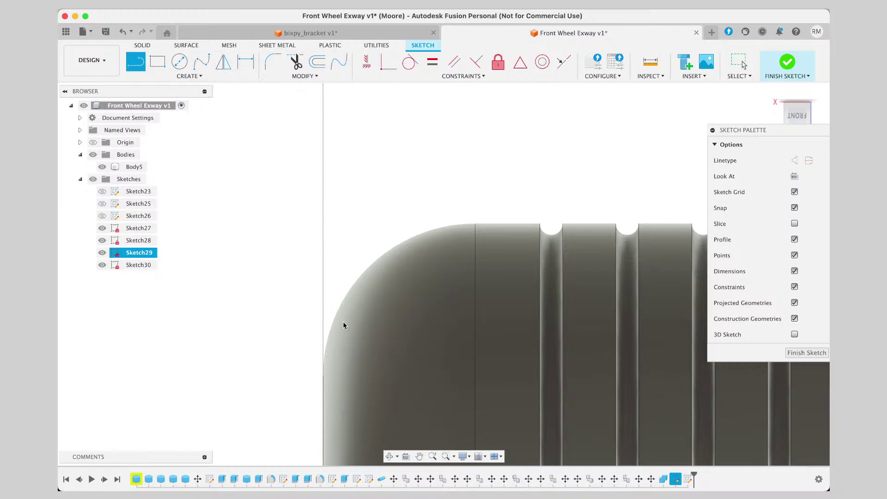
pyautogui.click(328, 337)
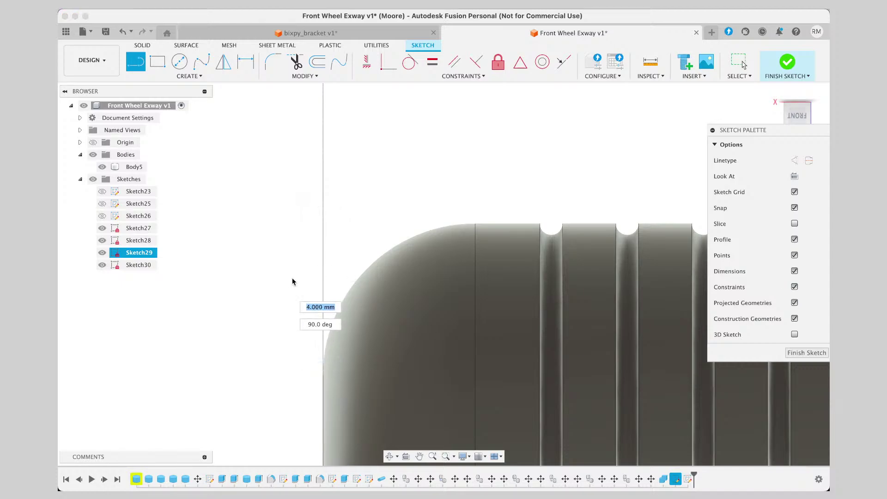
pyautogui.click(323, 337)
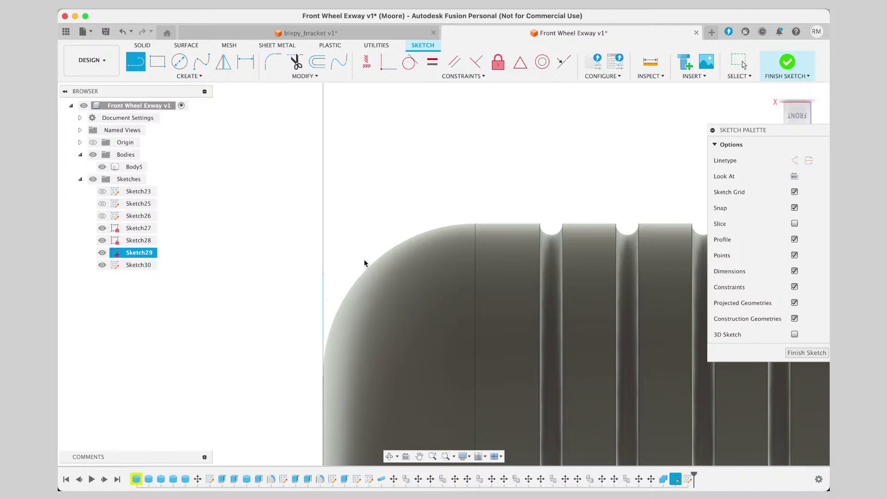
pyautogui.press('Escape')
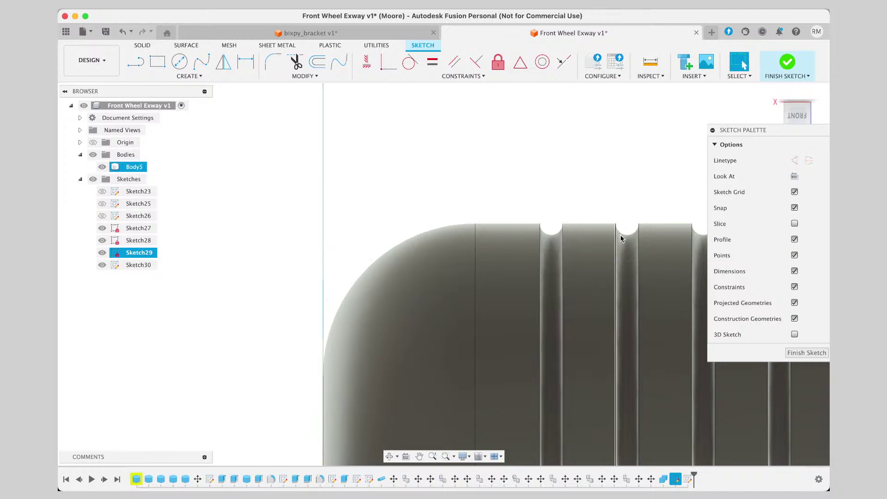
pyautogui.keyDown('shift'); pyautogui.click(151, 265); pyautogui.keyUp('shift')
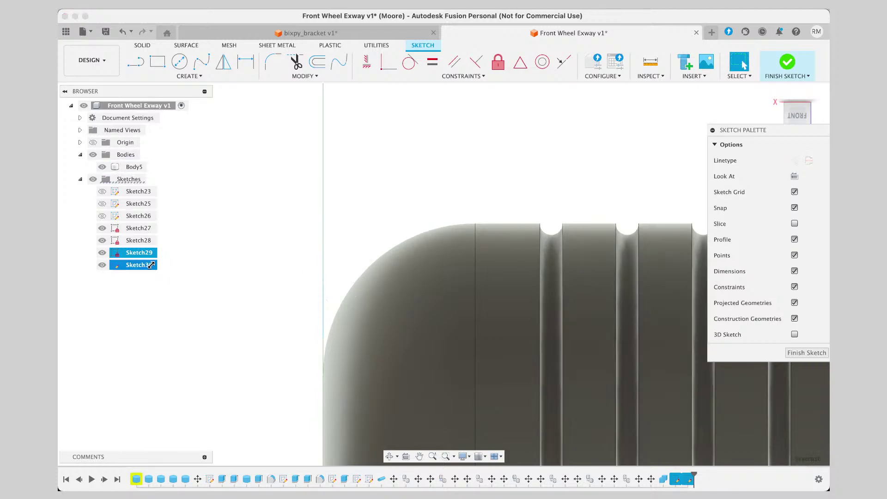
pyautogui.click(808, 354)
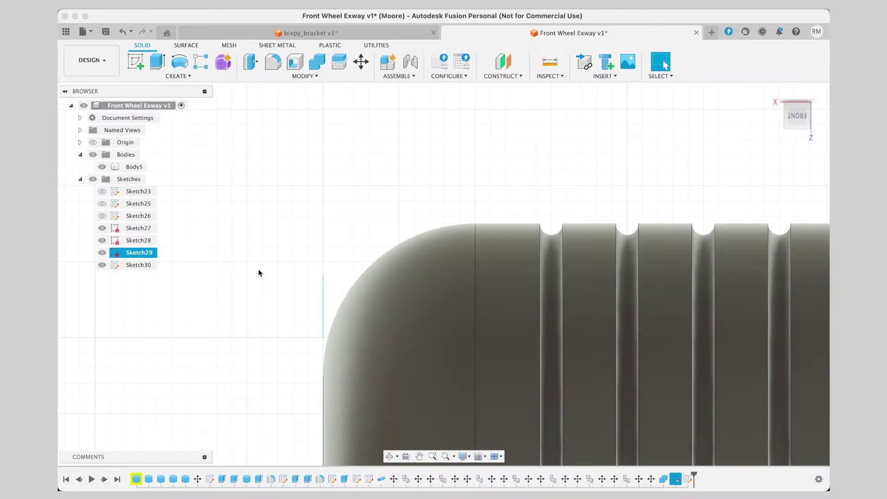
pyautogui.keyDown('shift'); pyautogui.click(147, 241); pyautogui.keyUp('shift')
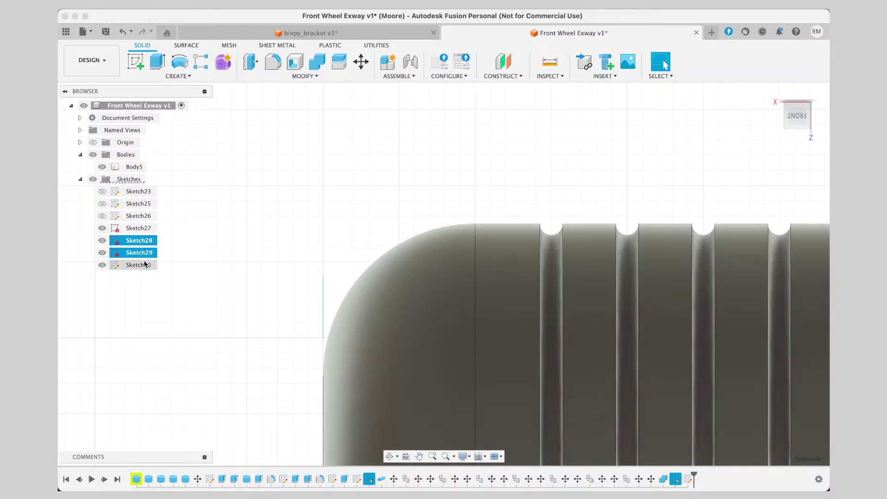
pyautogui.keyDown('shift'); pyautogui.click(148, 264); pyautogui.keyUp('shift')
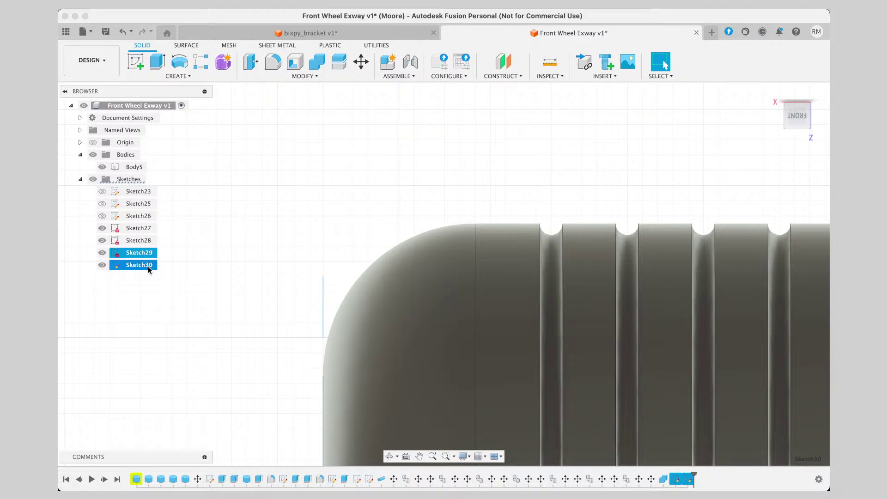
pyautogui.click(141, 242)
pyautogui.click(141, 229)
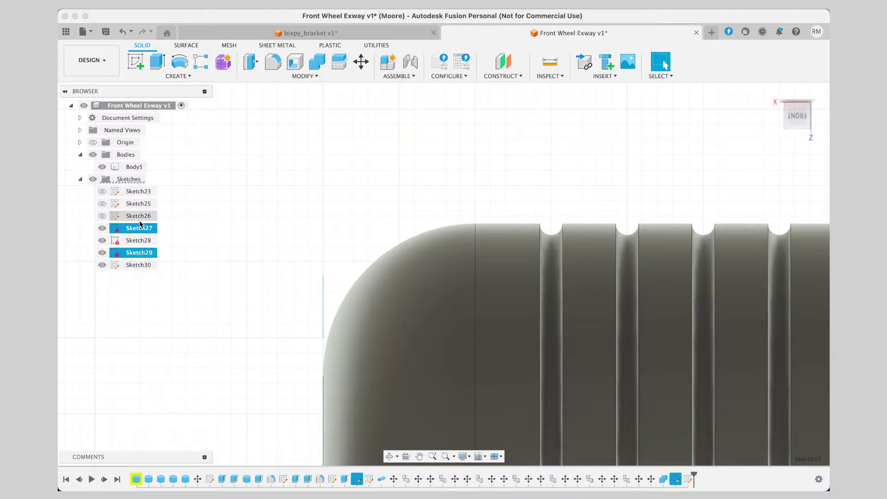
pyautogui.click(141, 215)
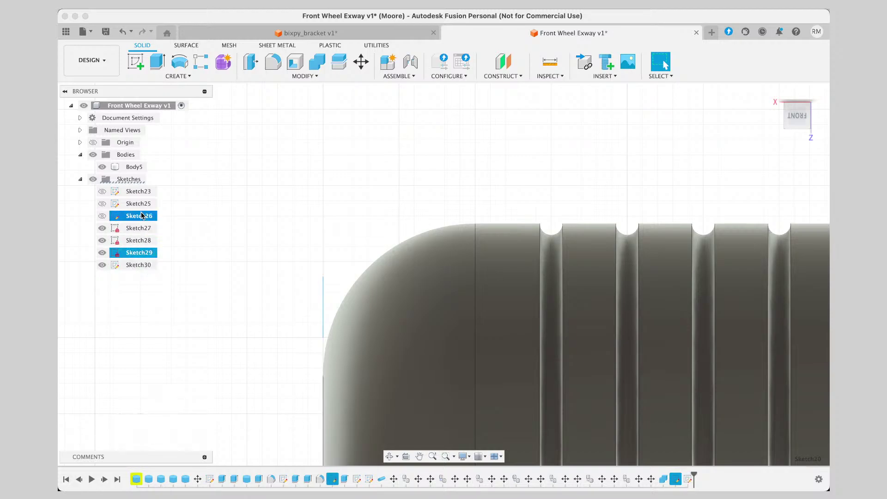
pyautogui.click(792, 120)
pyautogui.click(793, 120)
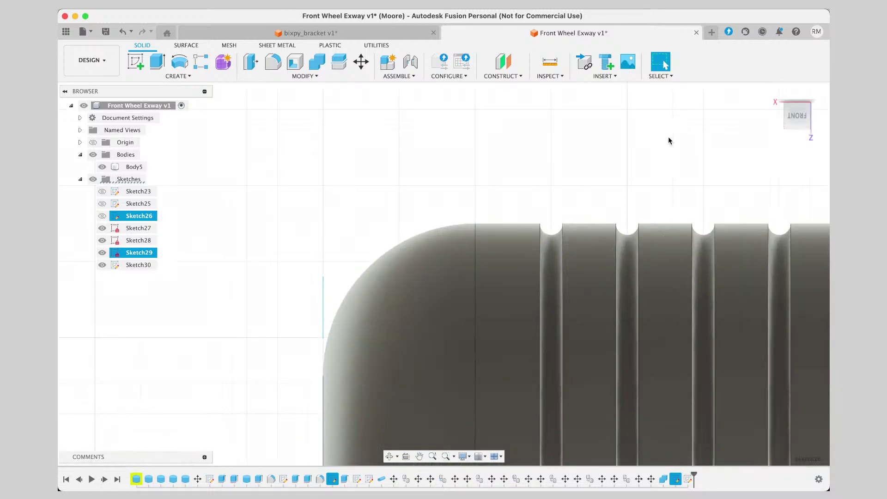
pyautogui.click(283, 258)
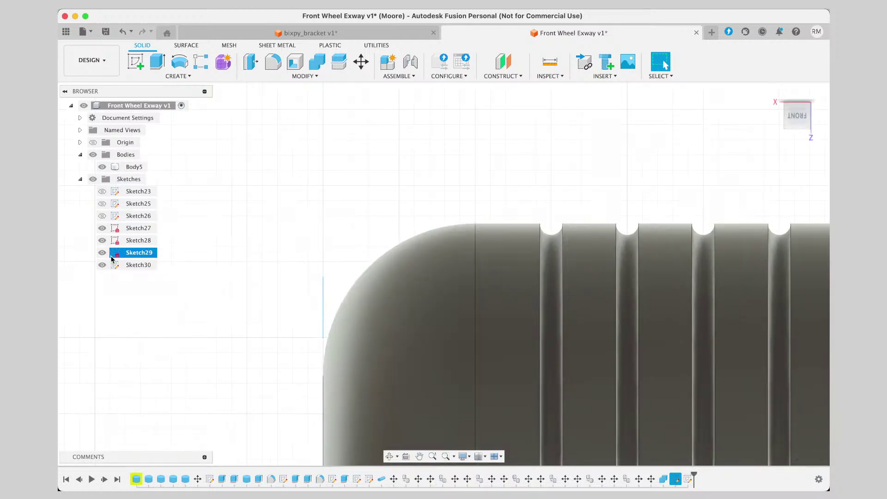
# Hide the visible sketches Sketch27 through Sketch30.
pyautogui.click(102, 253)
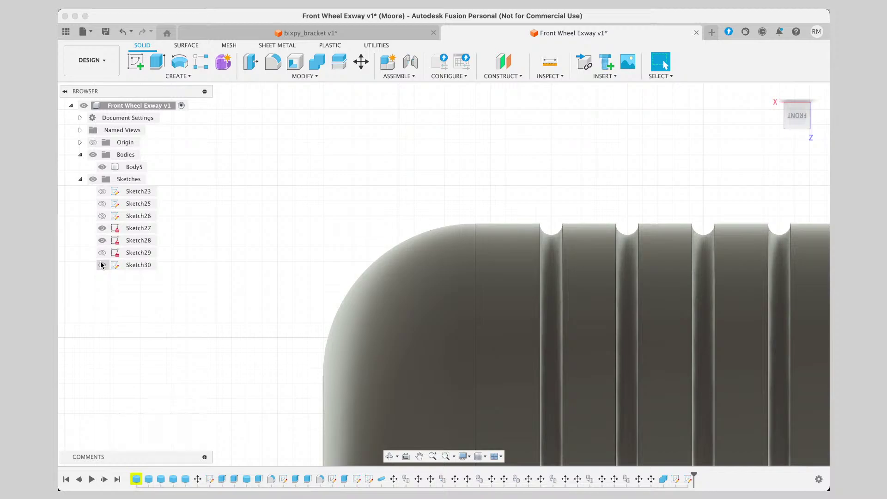
pyautogui.click(102, 240)
pyautogui.click(102, 228)
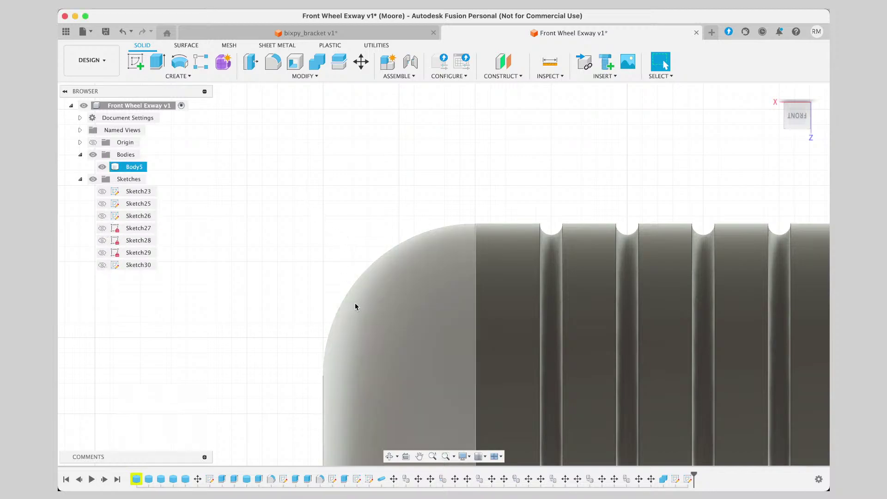
# Create another sketch on the wheel's flat side face and face the grooved tread from the front.
pyautogui.click(322, 385)
pyautogui.click(142, 65)
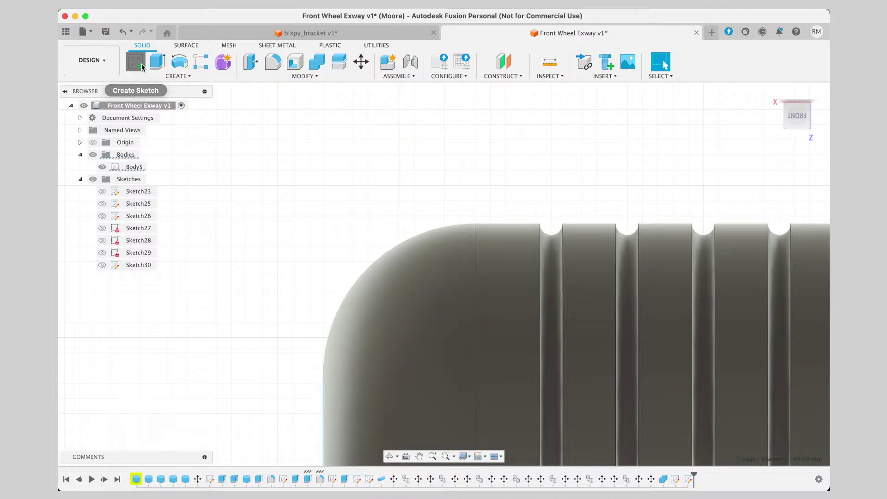
pyautogui.click(163, 76)
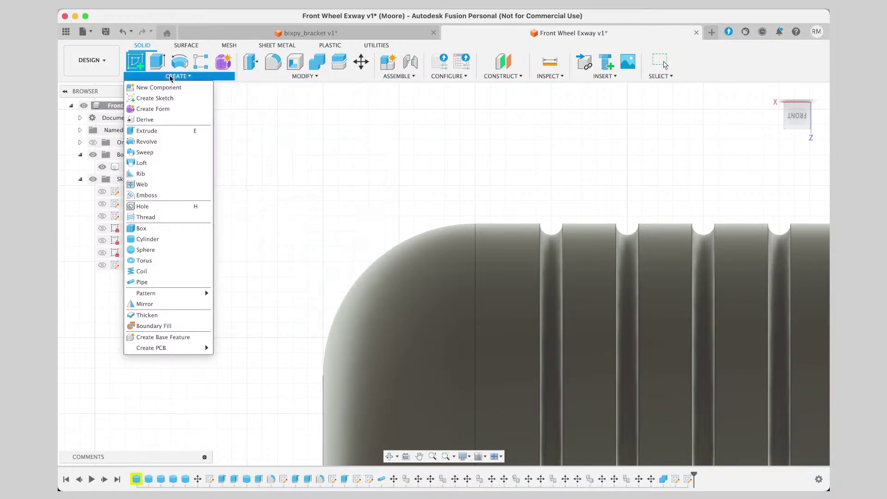
pyautogui.click(322, 391)
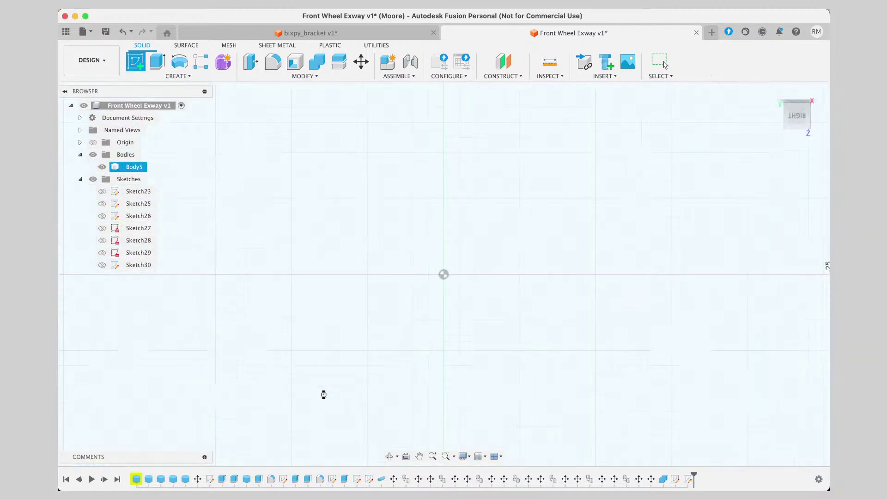
pyautogui.moveTo(803, 117); pyautogui.dragTo(790, 118)
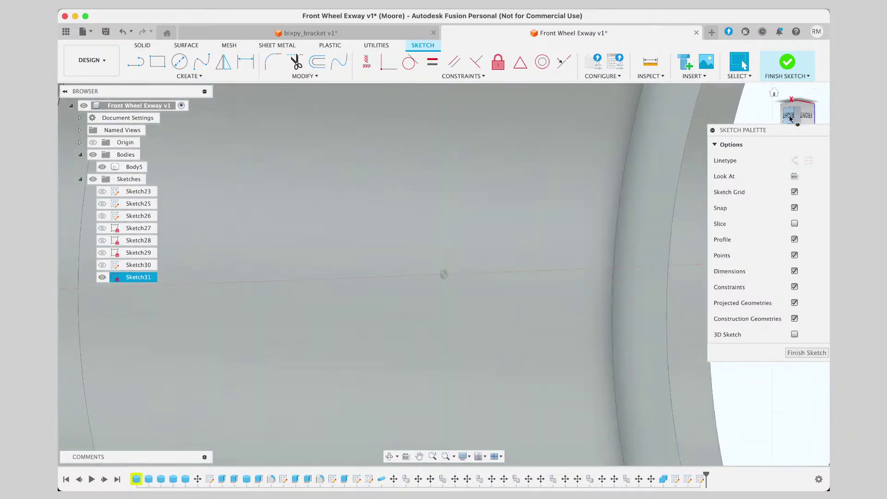
pyautogui.click(805, 115)
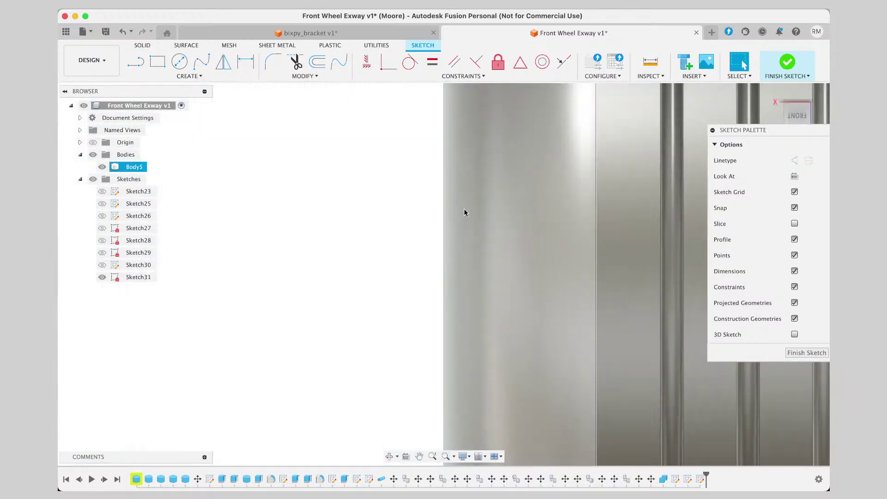
pyautogui.scroll(-2, 464, 209)
pyautogui.scroll(-2, 464, 212)
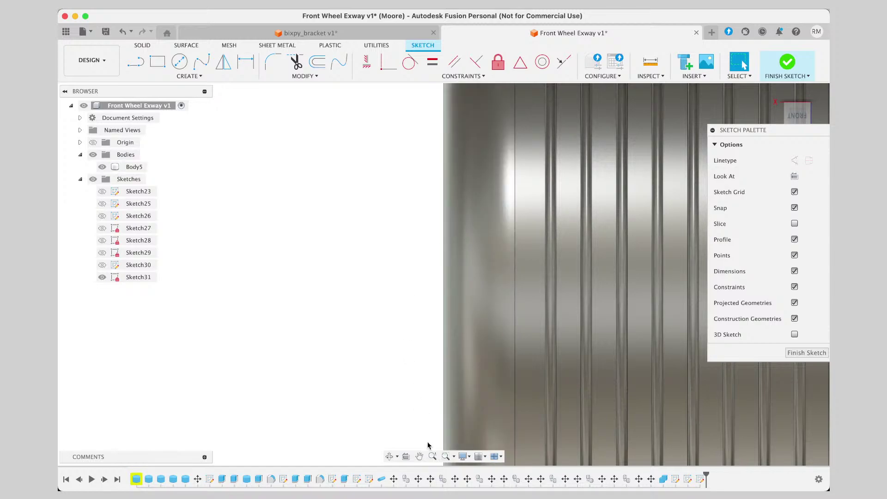
pyautogui.click(419, 456)
pyautogui.moveTo(396, 244); pyautogui.dragTo(325, 390)
pyautogui.moveTo(349, 211); pyautogui.dragTo(297, 283)
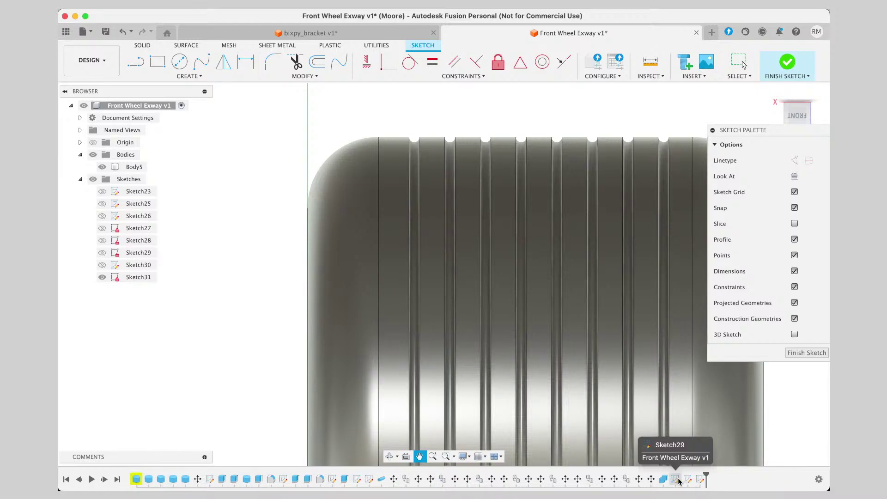
# Sketch a short vertical line upward from the point where the wheel's straight side meets the rounded shoulder.
pyautogui.click(133, 65)
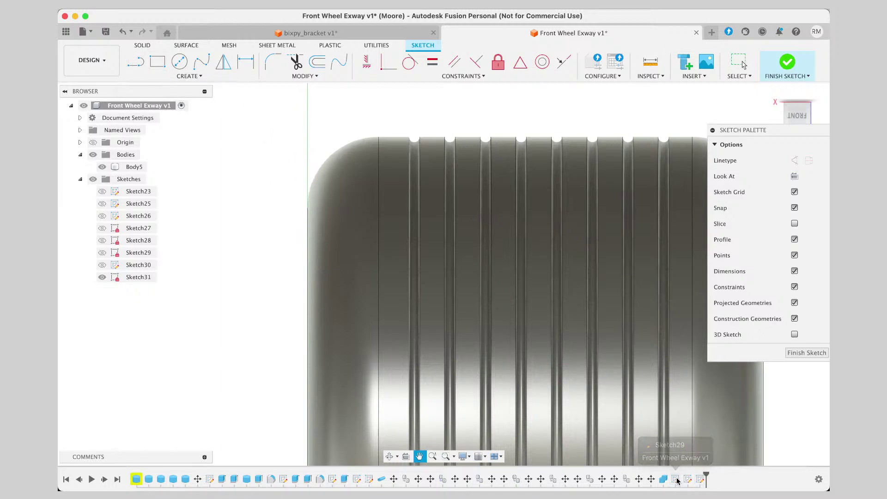
pyautogui.click(136, 62)
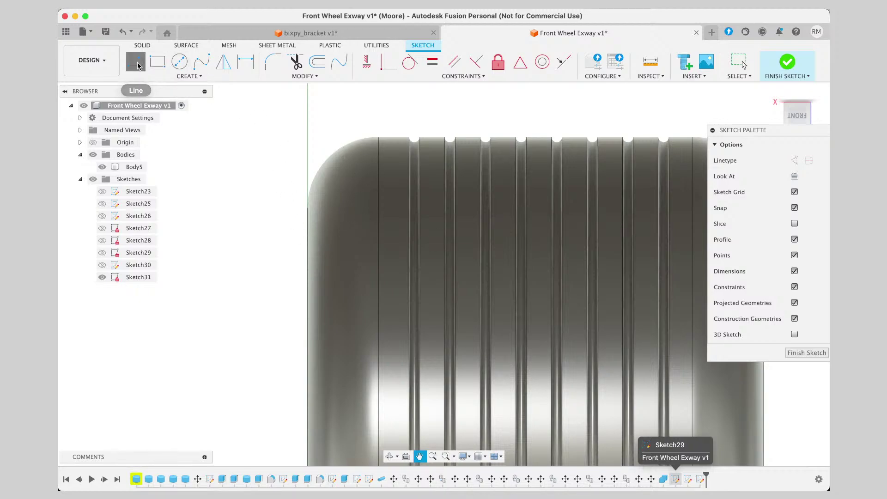
pyautogui.click(308, 208)
pyautogui.click(307, 195)
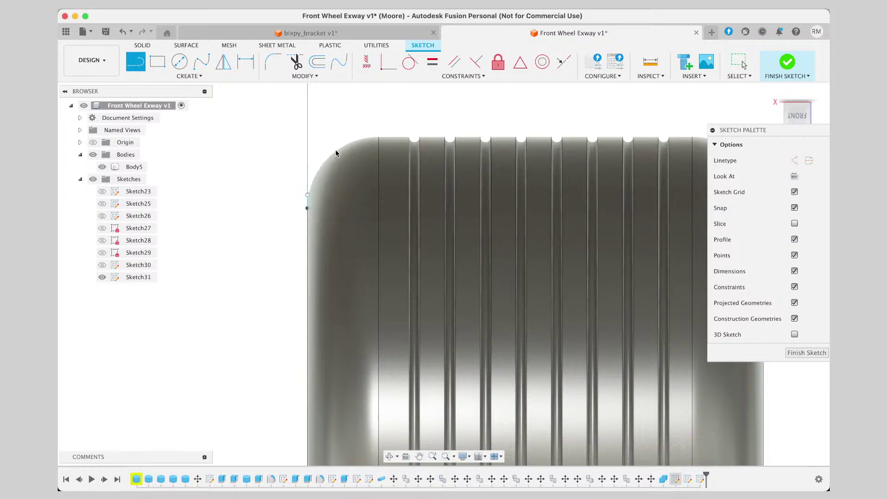
# Start an arc for the wheel's rounded shoulder in the current sketch.
pyautogui.click(194, 75)
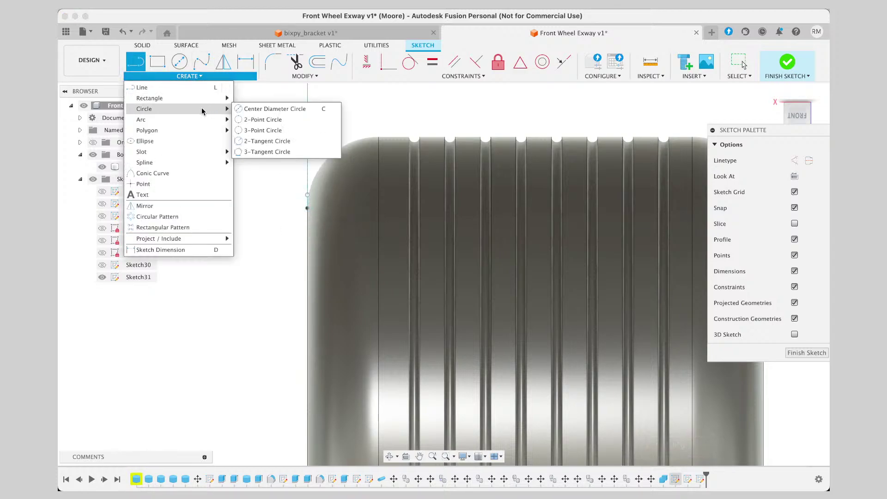
pyautogui.moveTo(194, 120)
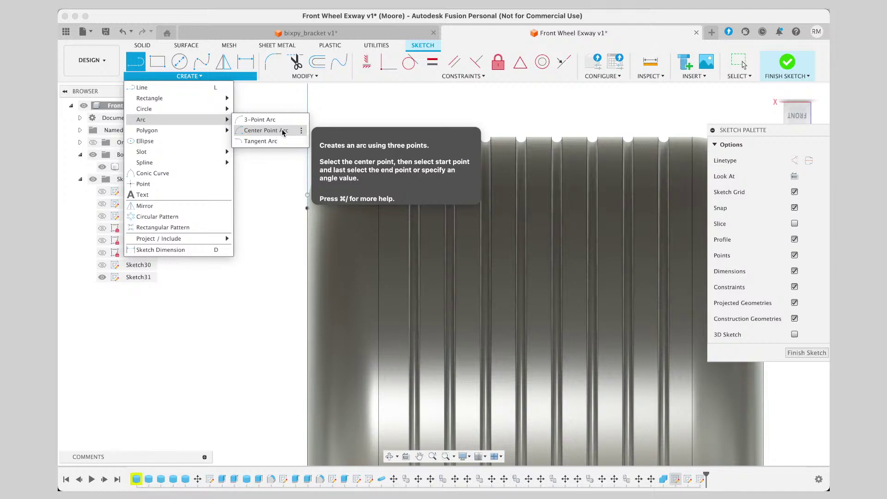
# Finish the active sketch and open Sketch29 for editing.
pyautogui.click(272, 168)
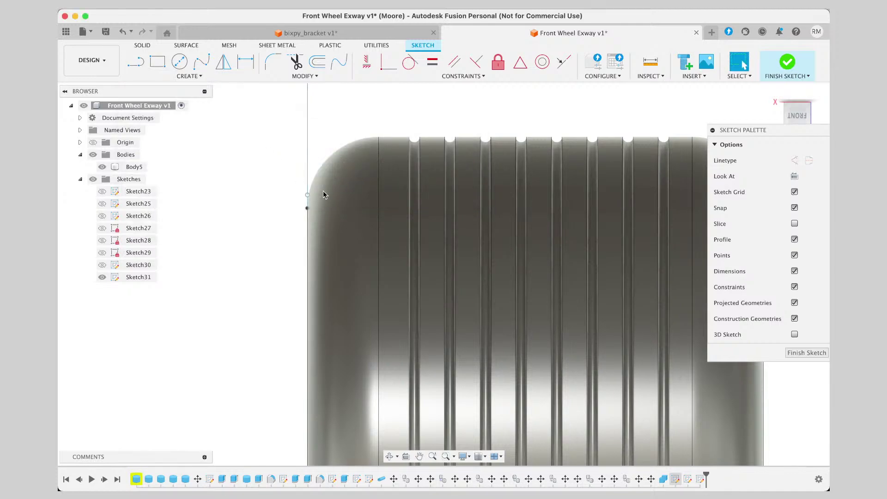
pyautogui.click(806, 352)
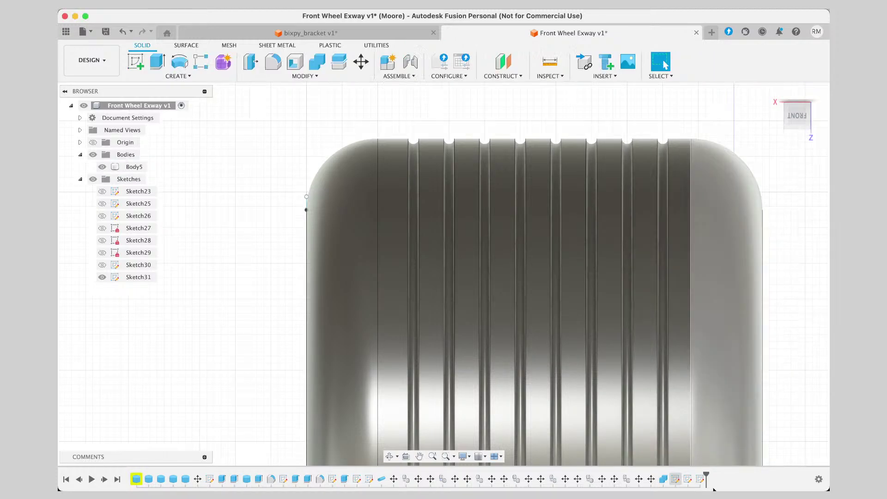
pyautogui.click(680, 481)
pyautogui.doubleClick(680, 481)
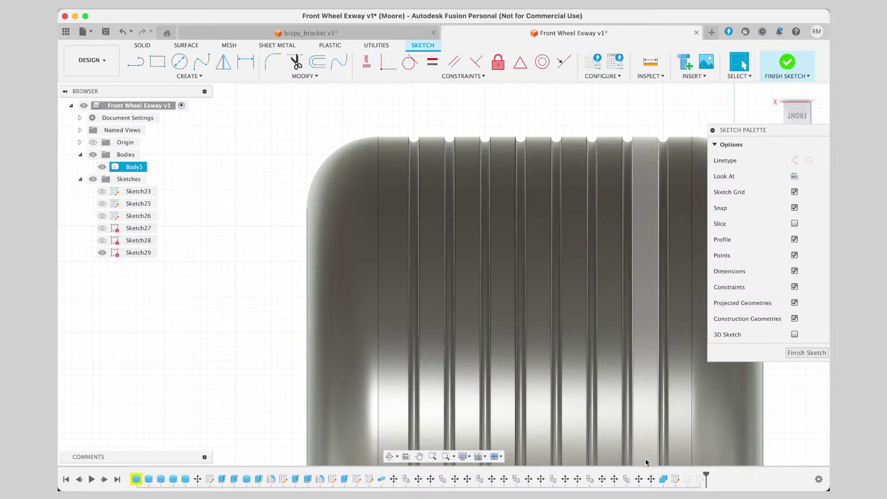
pyautogui.click(688, 479)
pyautogui.click(687, 480)
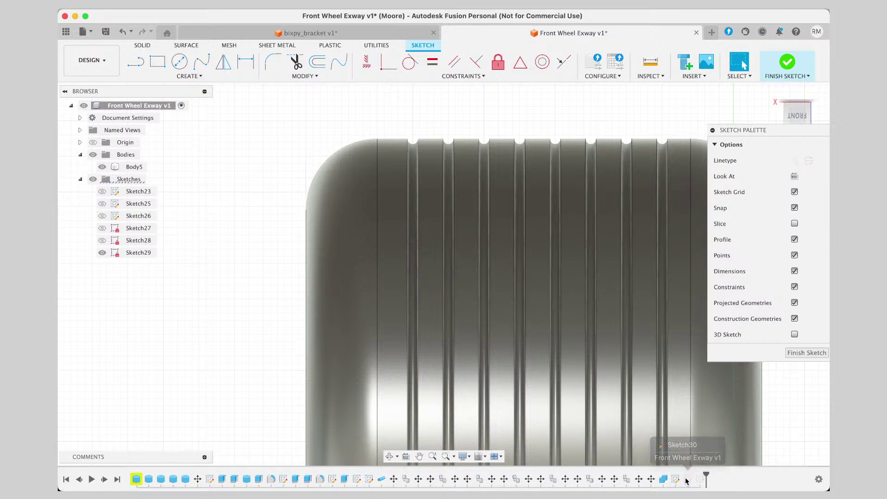
pyautogui.click(675, 479)
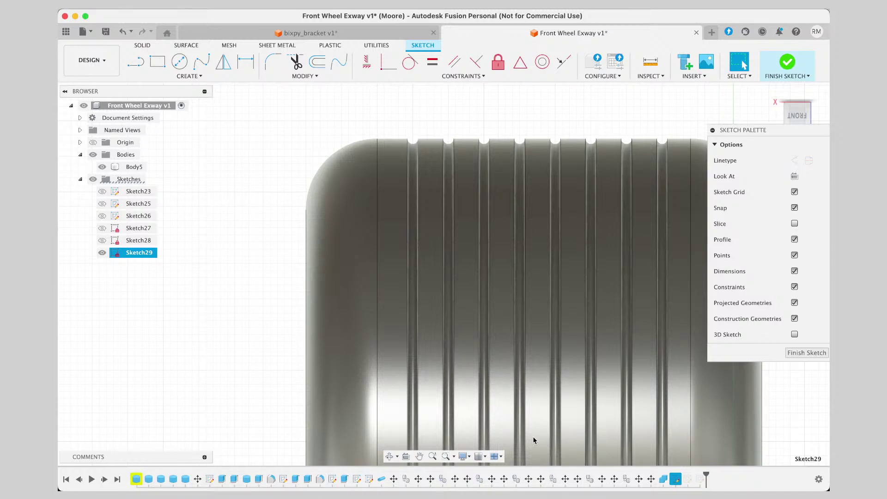
# Try to sketch a line across the wheel's rounded corner from the side edge to the tread, and delete it.
pyautogui.click(135, 61)
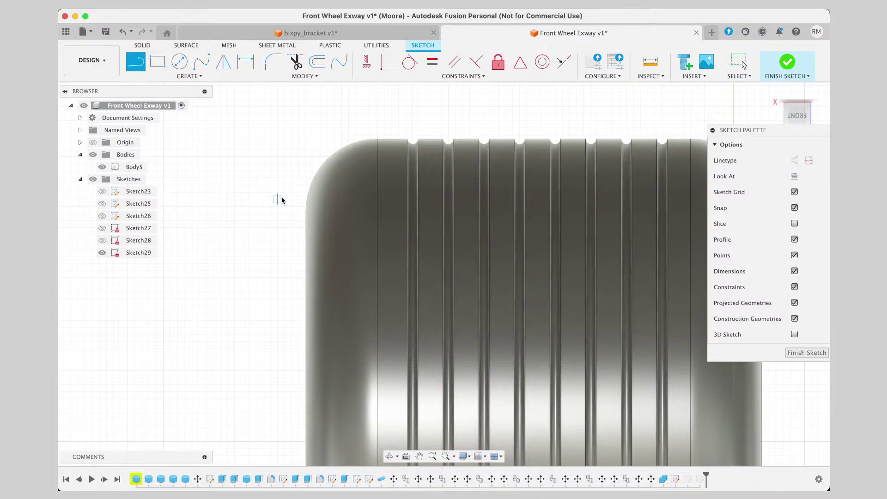
pyautogui.click(306, 206)
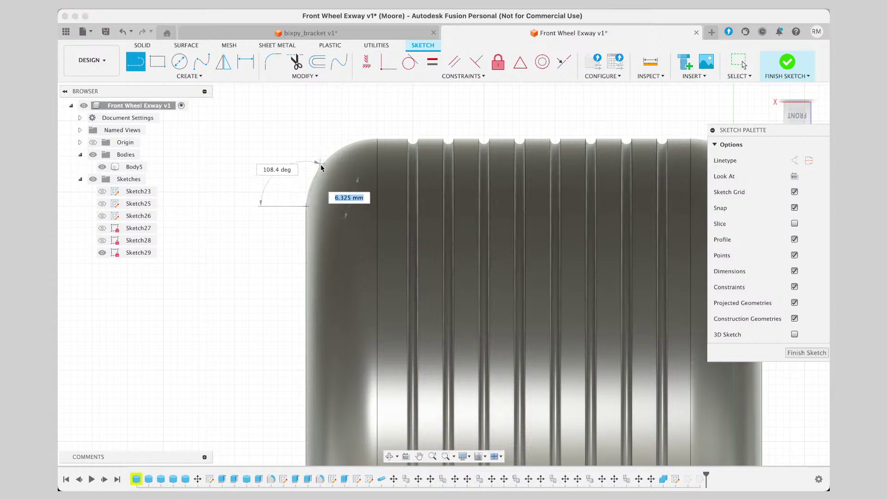
pyautogui.click(189, 75)
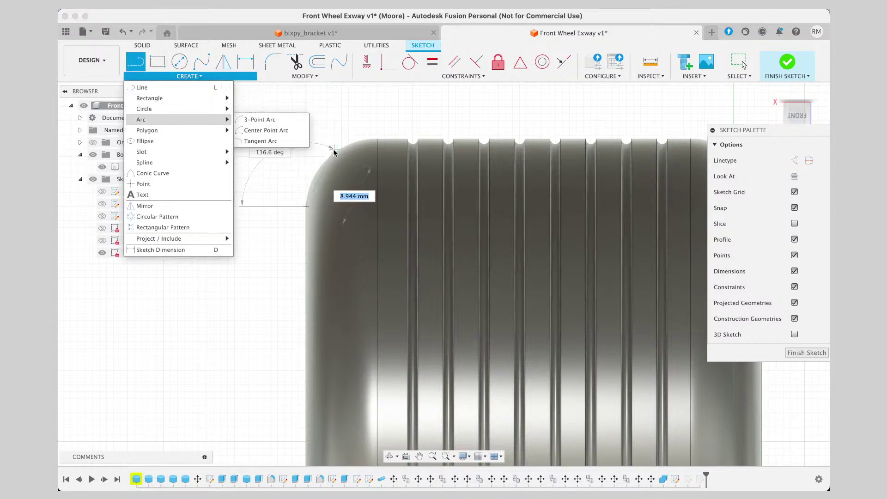
pyautogui.click(363, 141)
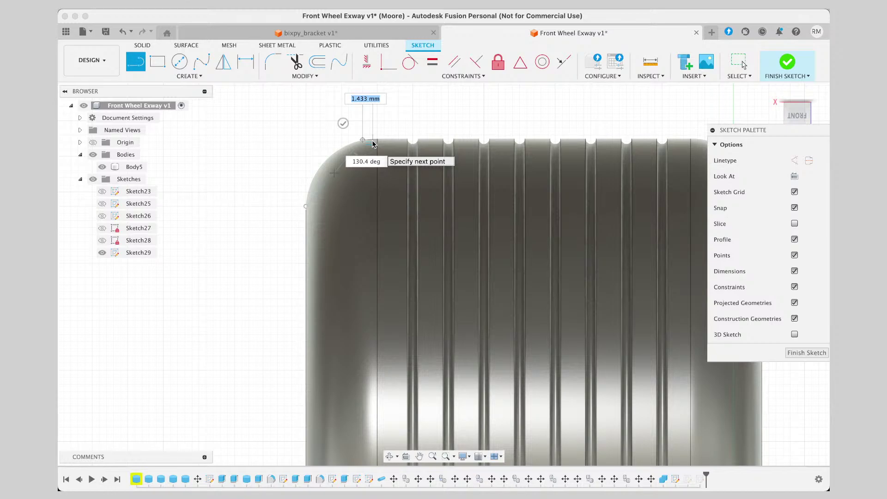
pyautogui.press('Escape')
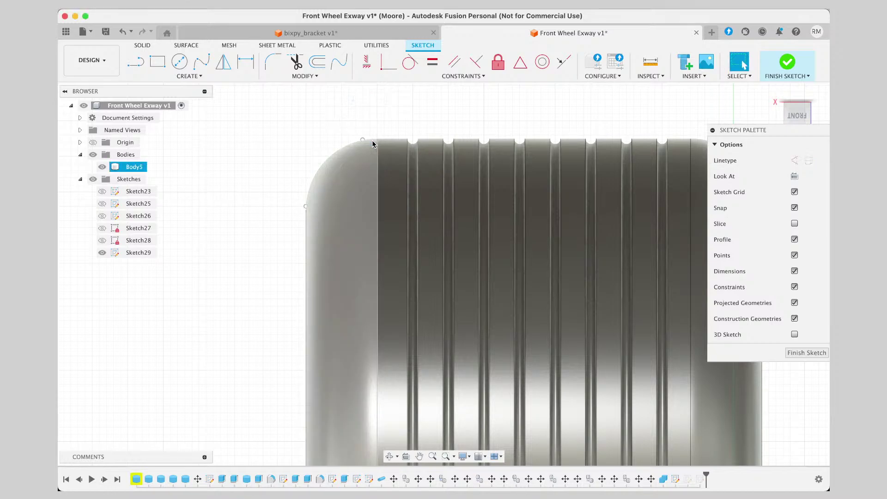
pyautogui.click(360, 143)
pyautogui.press('Delete')
# Sketch a line about 13.7 mm long across the rounded corner, from the side edge to the seam where the curve meets the tread.
pyautogui.click(136, 61)
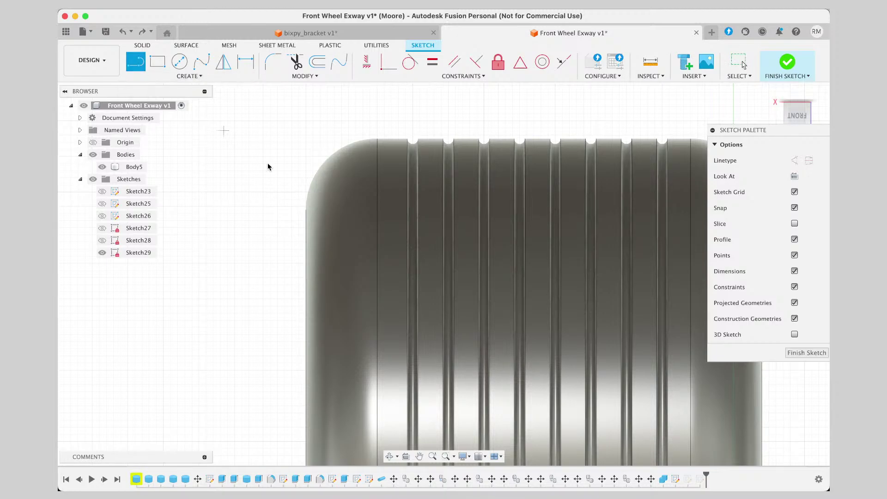
pyautogui.click(306, 206)
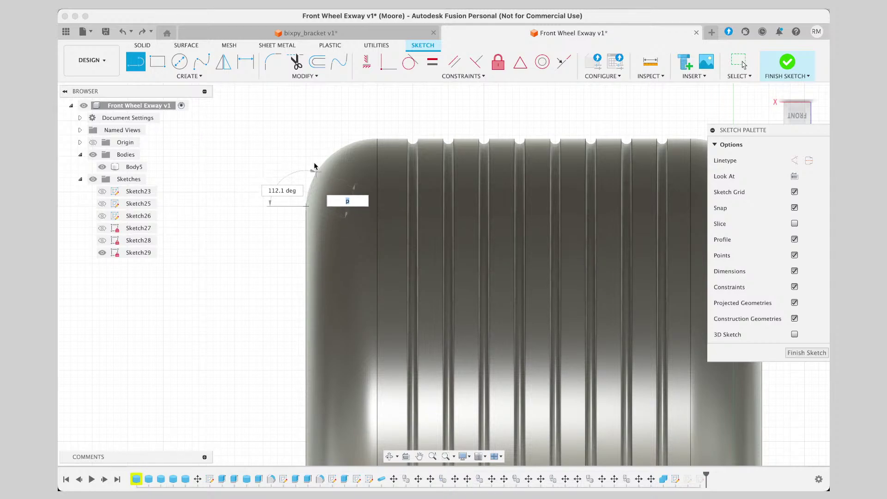
pyautogui.write('p')
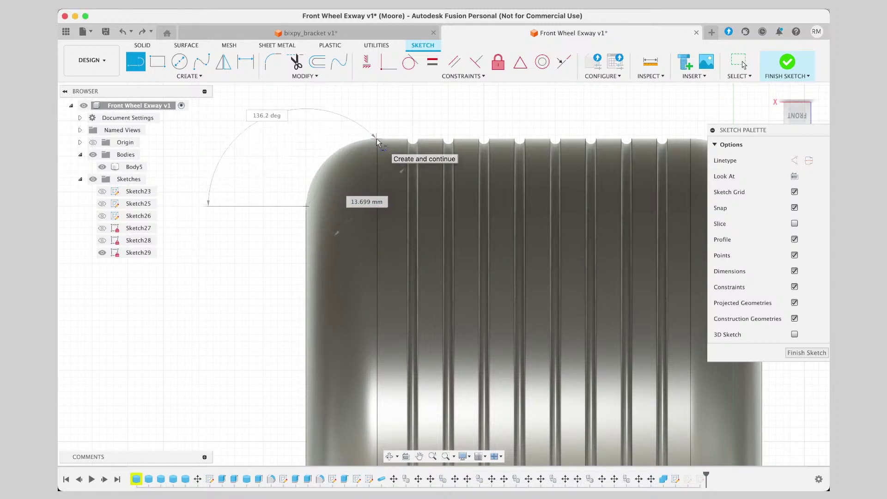
pyautogui.press('Escape')
# Try to project the body edge beside the rounded corner into Sketch29, and undo the line and the sketch edit.
pyautogui.press('p')
pyautogui.click(353, 162)
pyautogui.press('Return')
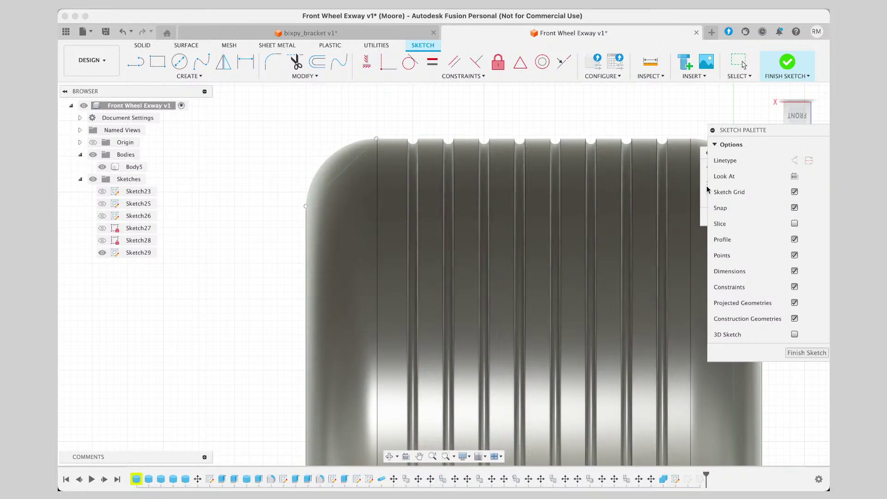
pyautogui.press('p')
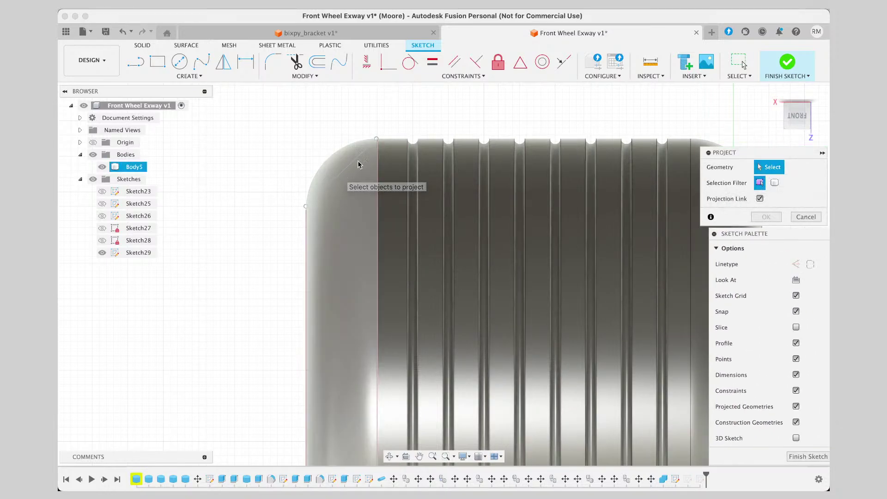
pyautogui.click(375, 152)
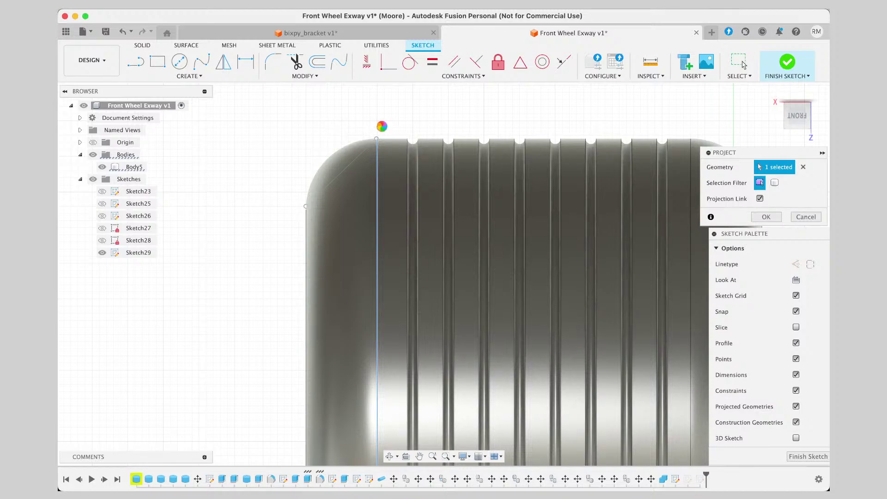
pyautogui.press('Escape')
pyautogui.press('super+z')
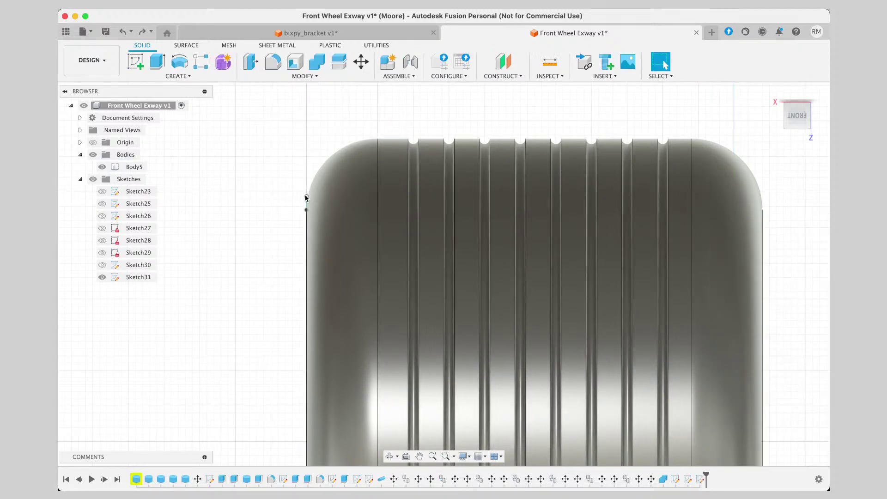
# Create a new sketch on the plane facing the wheel's tread, check it from the back view, and finish it without geometry.
pyautogui.click(185, 77)
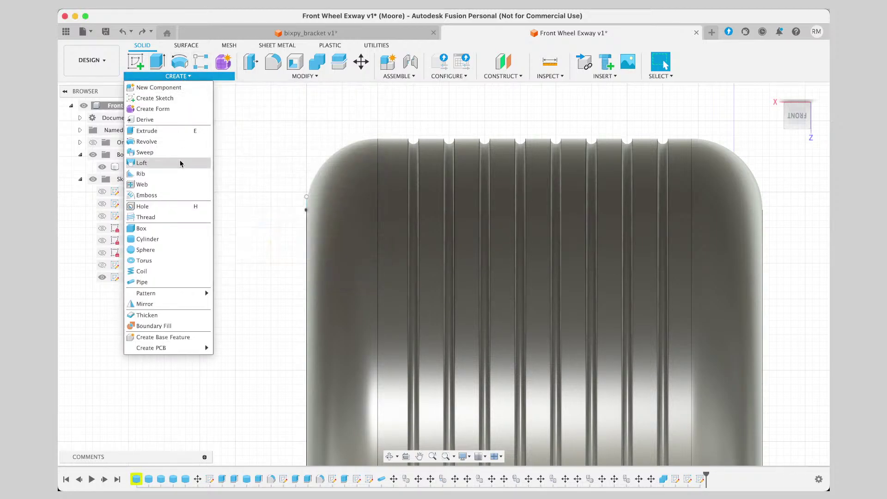
pyautogui.click(407, 115)
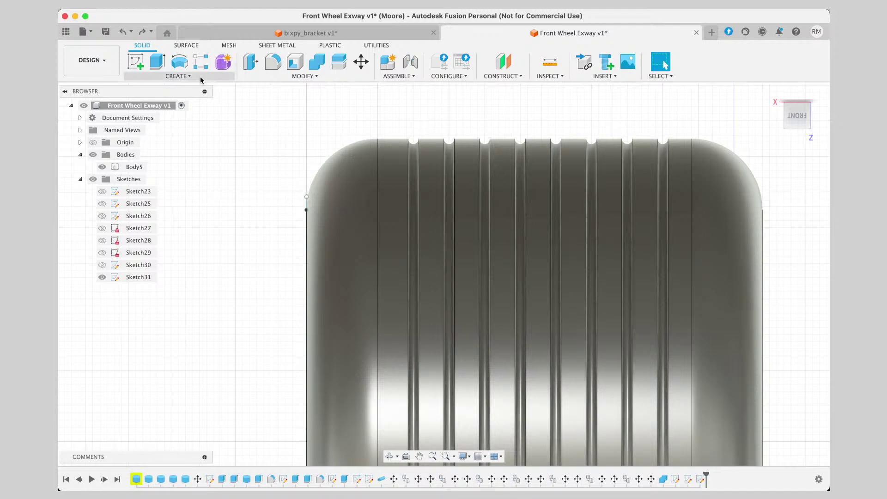
pyautogui.click(135, 61)
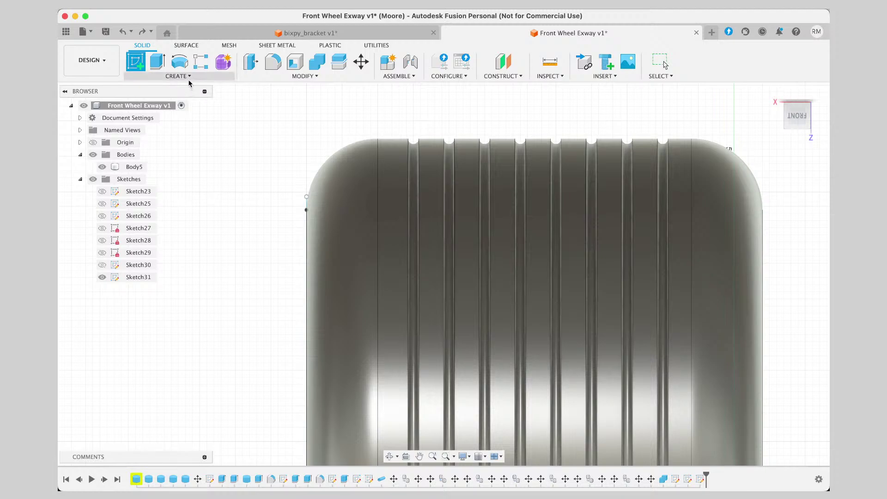
pyautogui.click(299, 190)
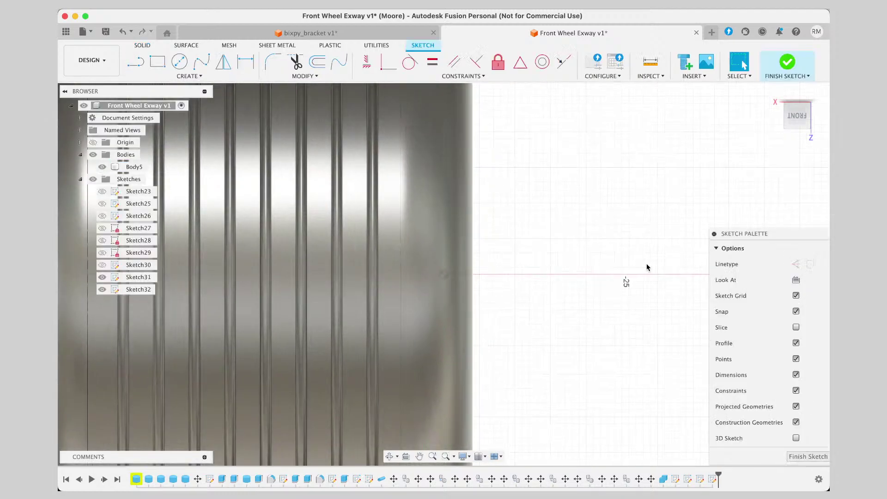
pyautogui.moveTo(798, 117)
pyautogui.mouseDown()
pyautogui.moveTo(766, 119)
pyautogui.moveTo(796, 125)
pyautogui.mouseUp()
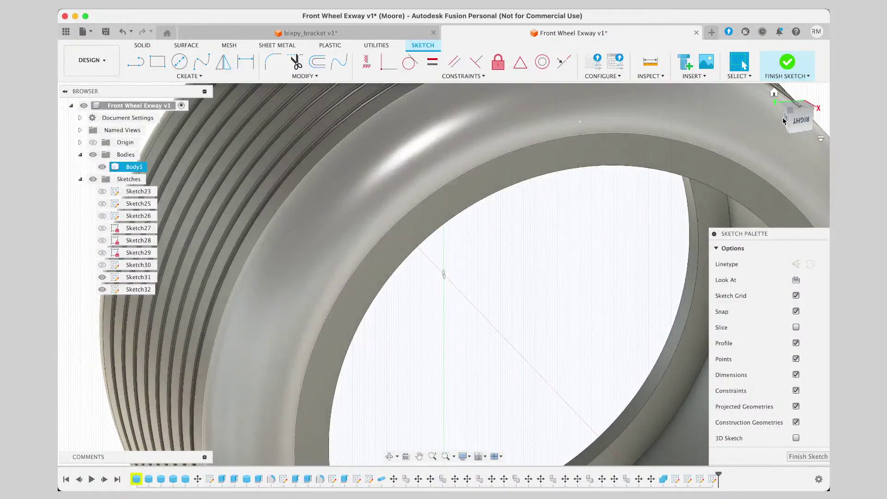
pyautogui.click(786, 119)
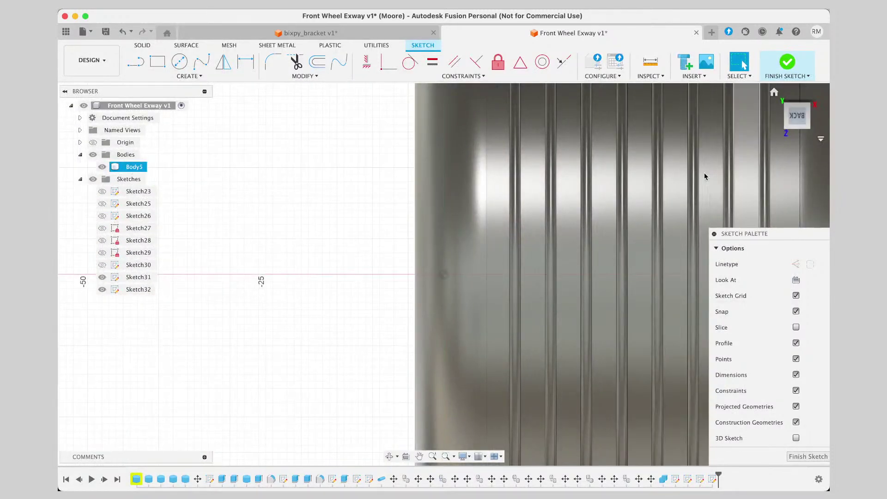
pyautogui.click(419, 456)
pyautogui.moveTo(378, 174); pyautogui.dragTo(379, 345)
pyautogui.moveTo(441, 220); pyautogui.dragTo(418, 325)
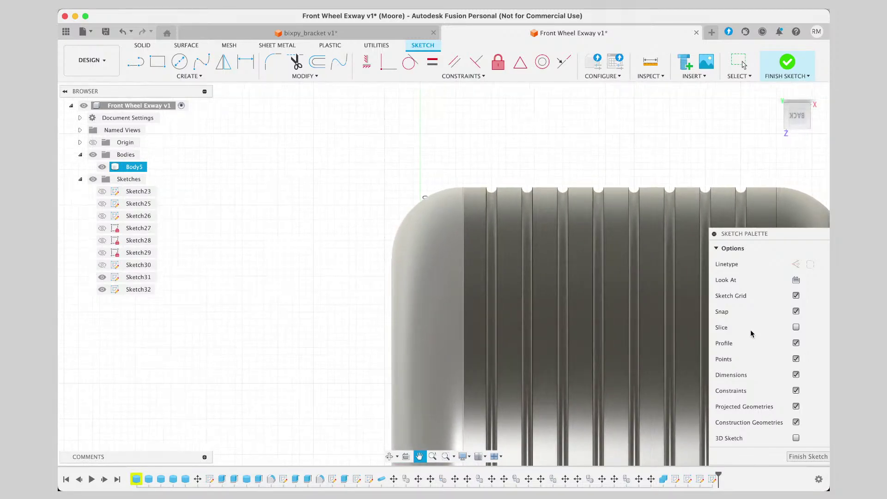
pyautogui.click(806, 457)
# Reopen Sketch29, trace the wheel's rounded corner with a 3-point arc from the side edge to the tread, and finish the sketch.
pyautogui.doubleClick(675, 479)
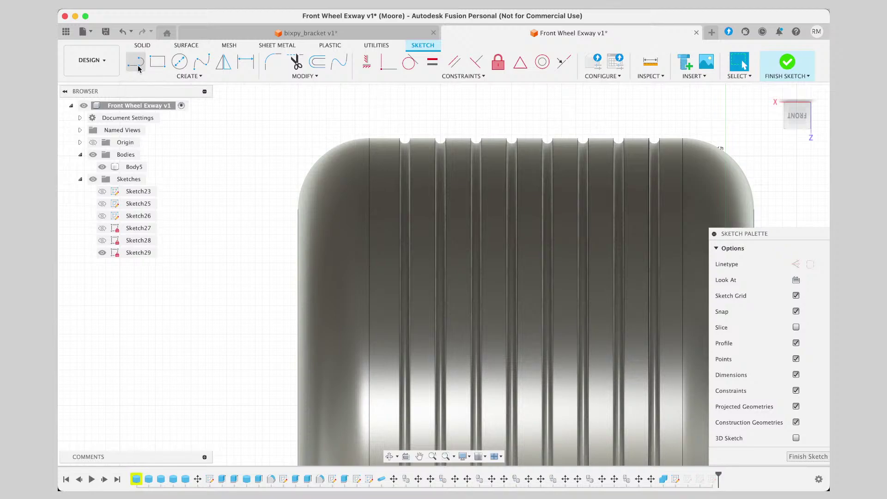
pyautogui.click(138, 67)
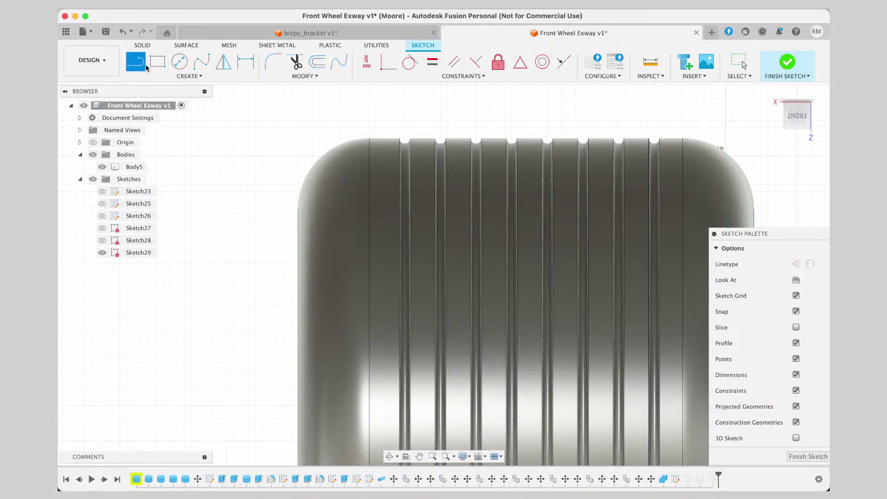
pyautogui.click(298, 205)
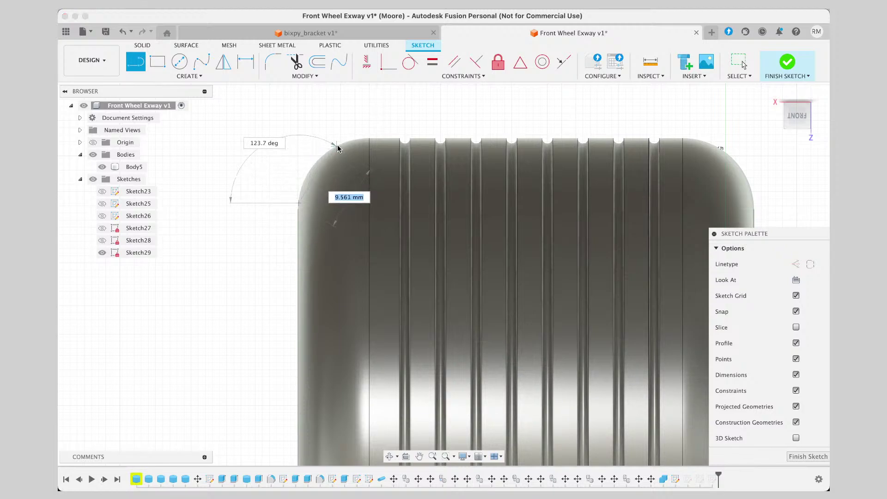
pyautogui.click(194, 76)
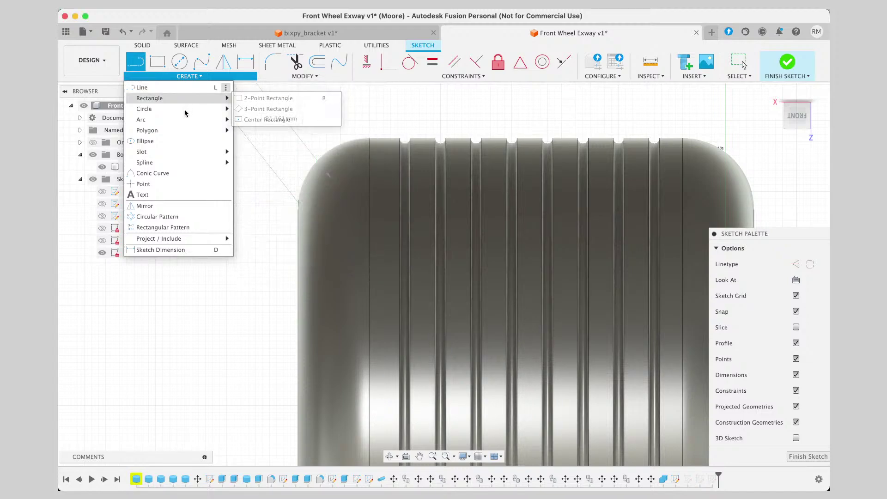
pyautogui.moveTo(184, 119)
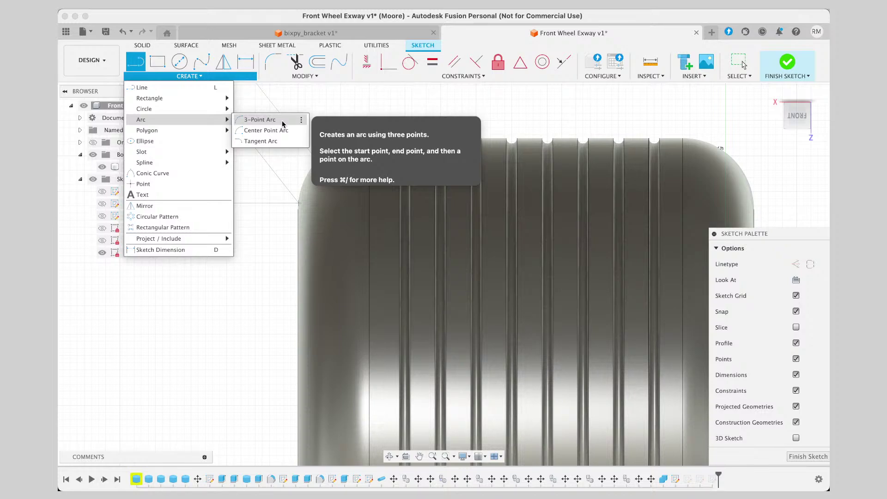
pyautogui.click(283, 121)
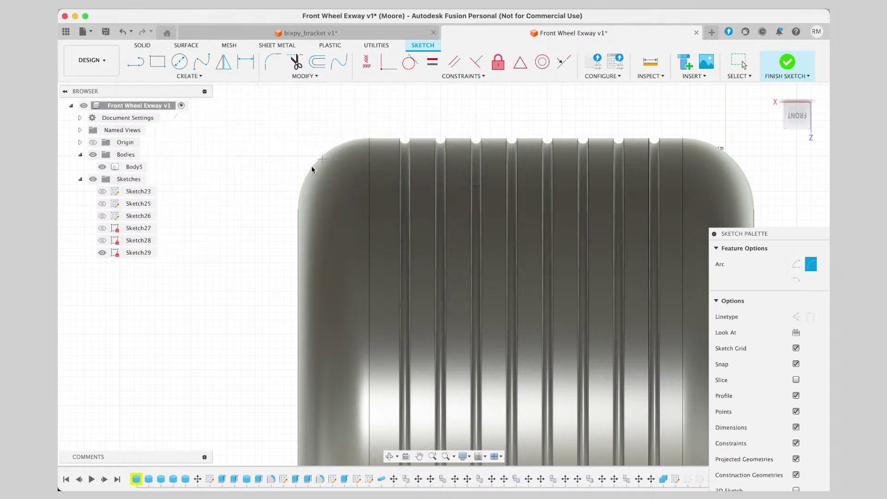
pyautogui.click(298, 206)
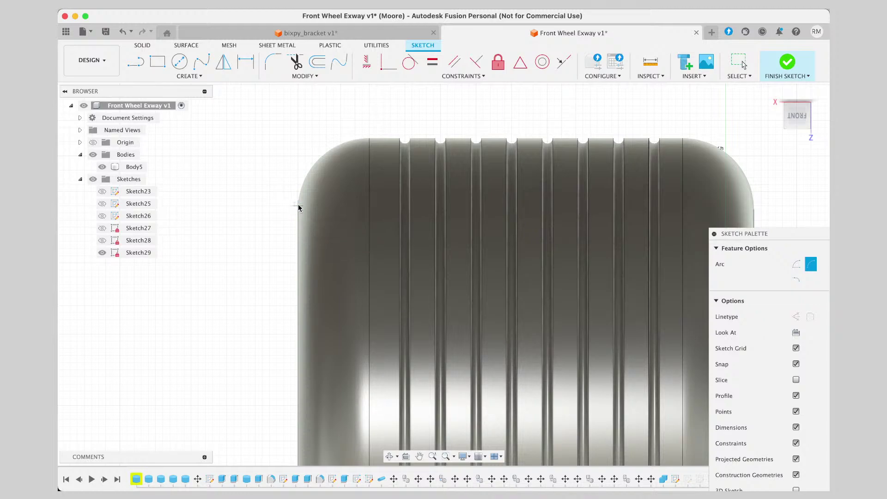
pyautogui.click(354, 142)
pyautogui.click(326, 156)
pyautogui.hscroll(1, 419, 187)
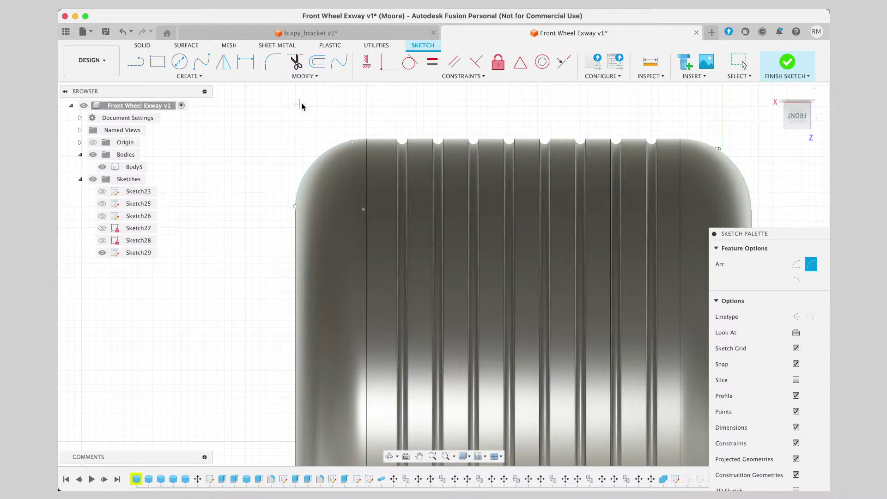
pyautogui.hscroll(3, 314, 108)
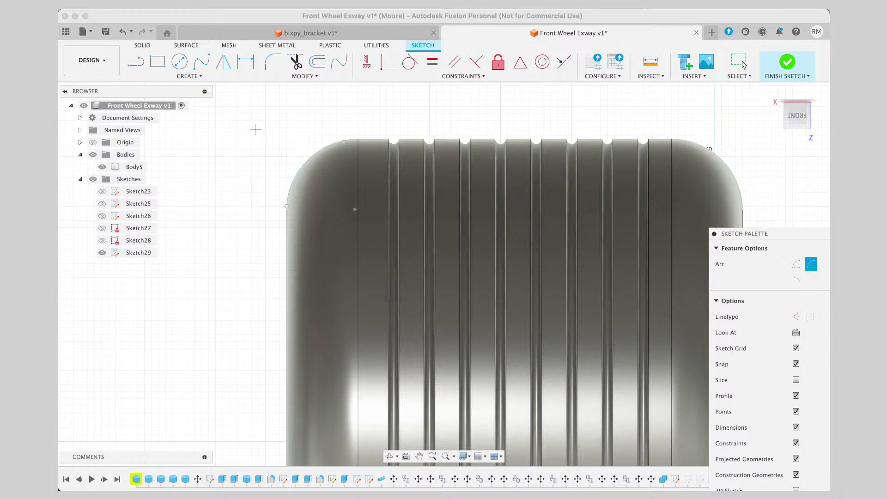
pyautogui.scroll(1, 289, 317)
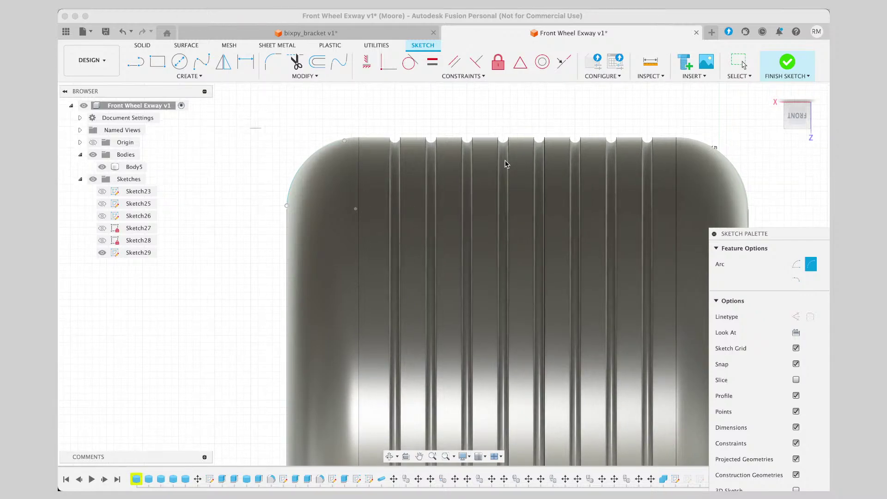
pyautogui.click(787, 65)
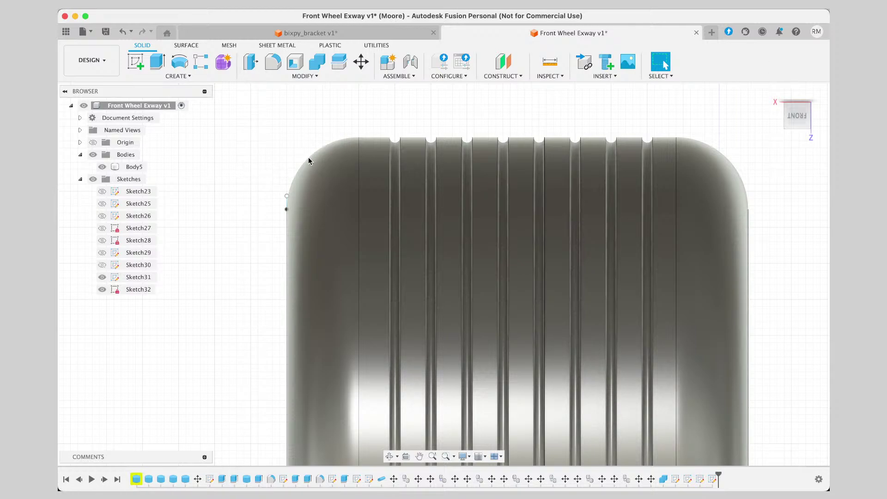
pyautogui.doubleClick(710, 482)
pyautogui.moveTo(797, 121); pyautogui.dragTo(816, 123)
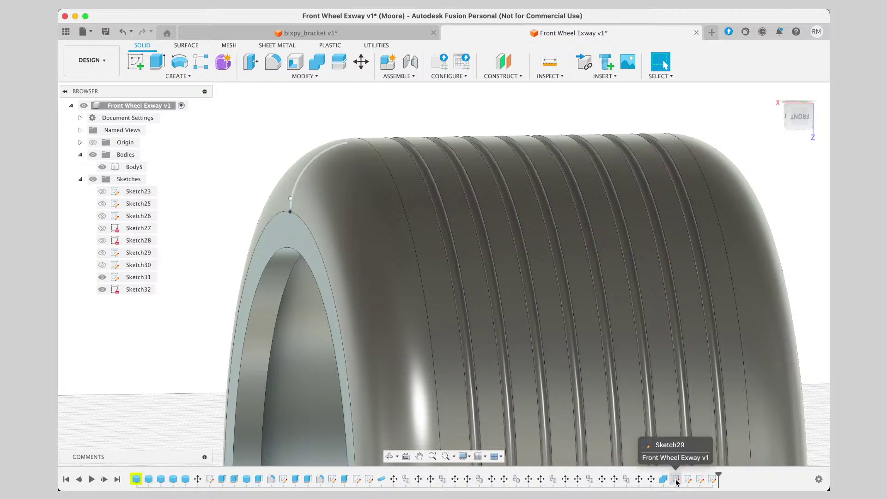
pyautogui.doubleClick(676, 480)
pyautogui.click(676, 480)
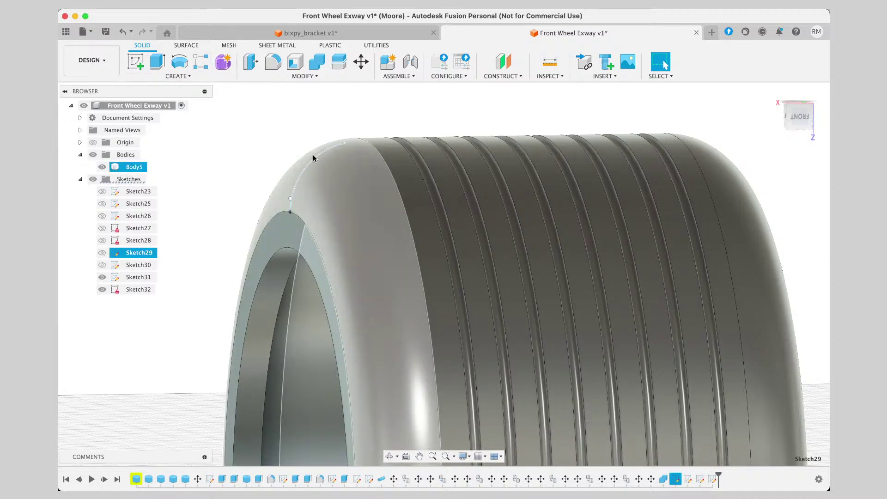
pyautogui.click(311, 78)
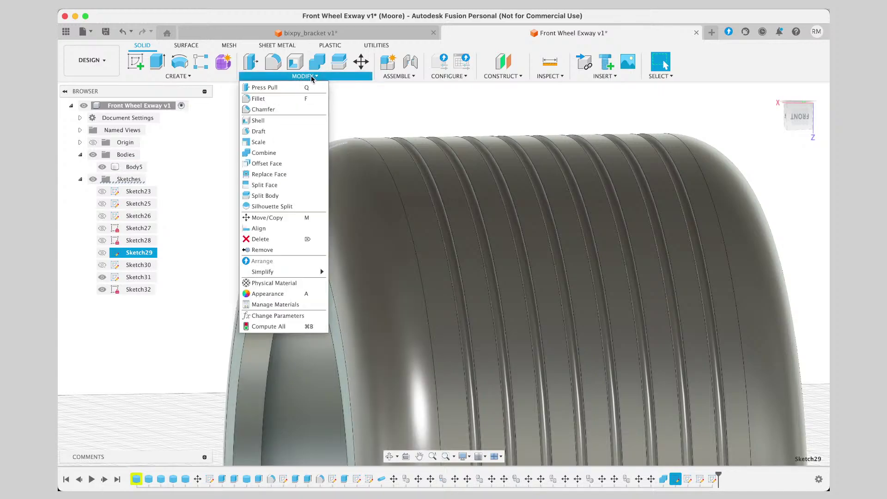
pyautogui.click(177, 75)
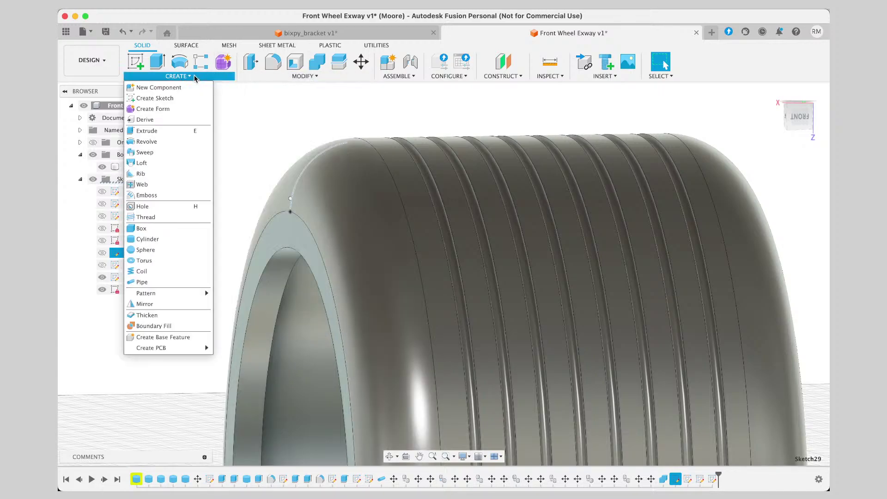
pyautogui.click(157, 282)
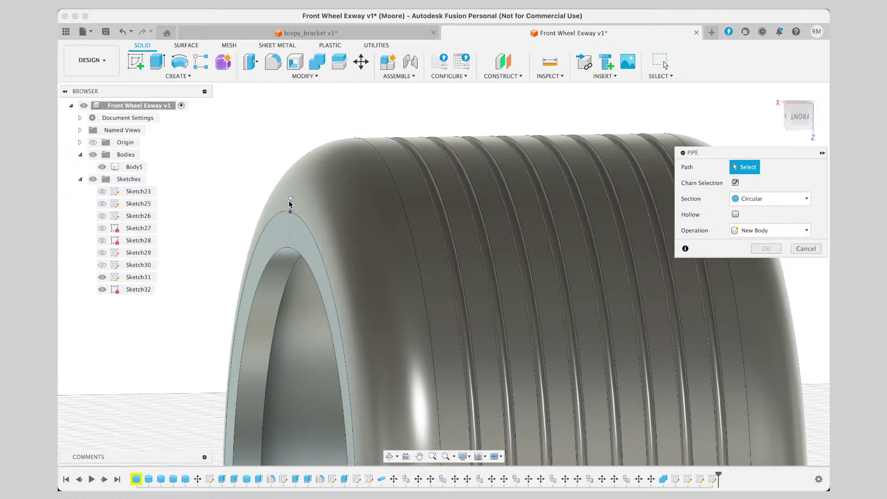
pyautogui.click(764, 234)
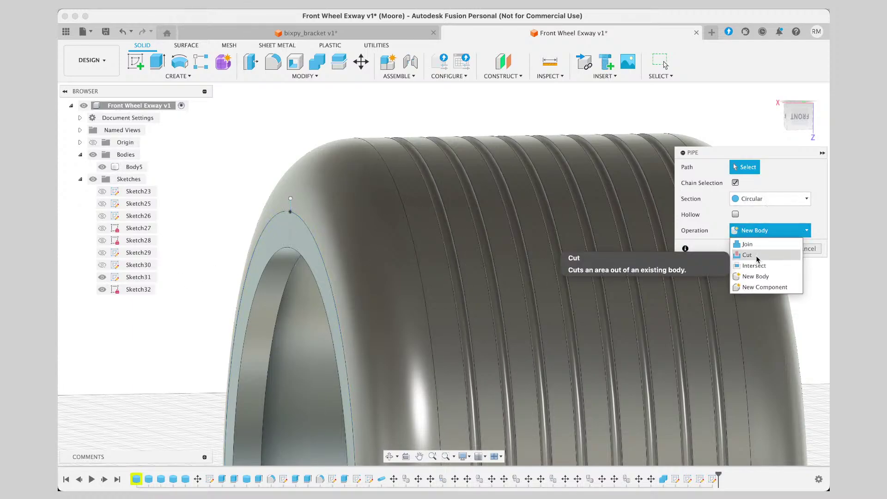
pyautogui.click(765, 215)
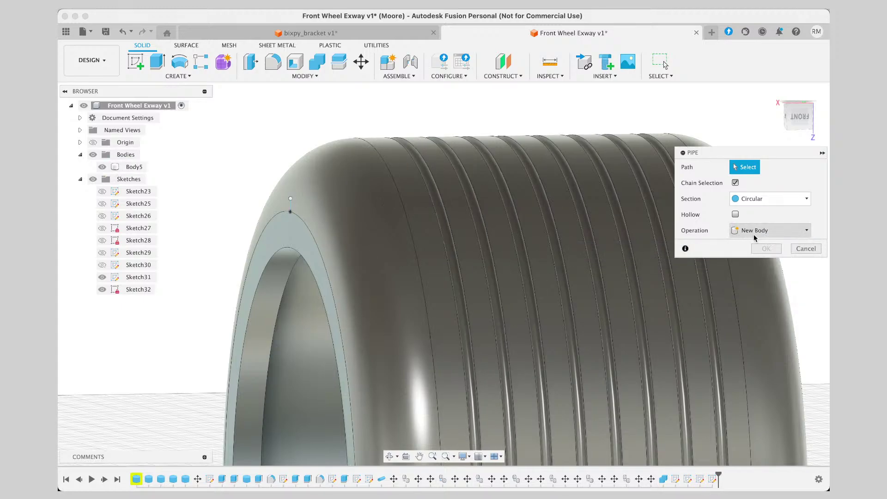
pyautogui.click(806, 248)
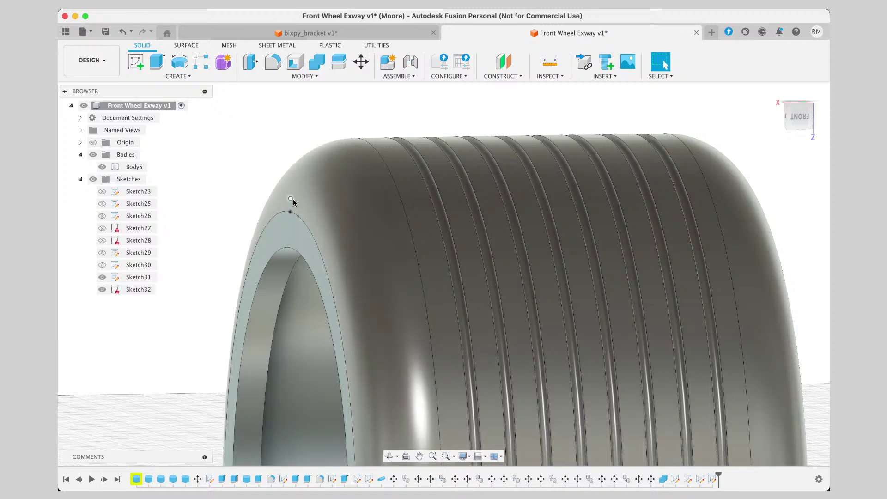
# Check which sketch holds the wheel's corner arc, open Sketch29 for editing, and finish it without changes.
pyautogui.click(290, 199)
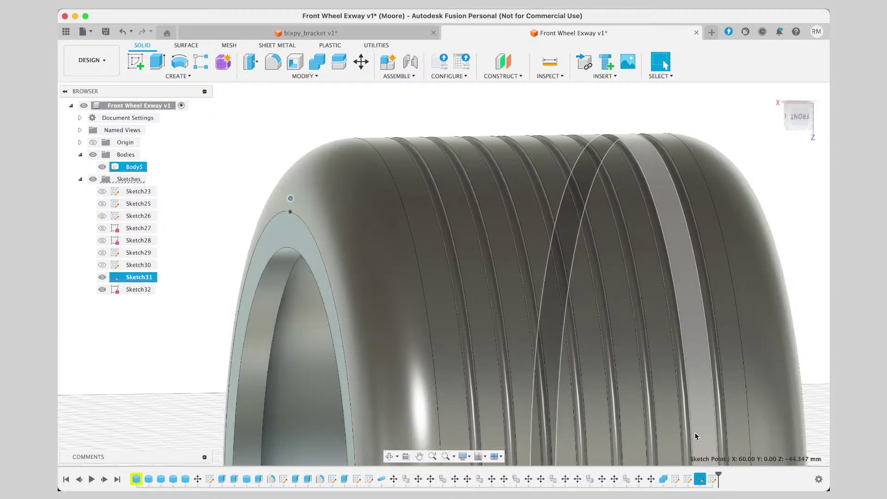
pyautogui.click(676, 479)
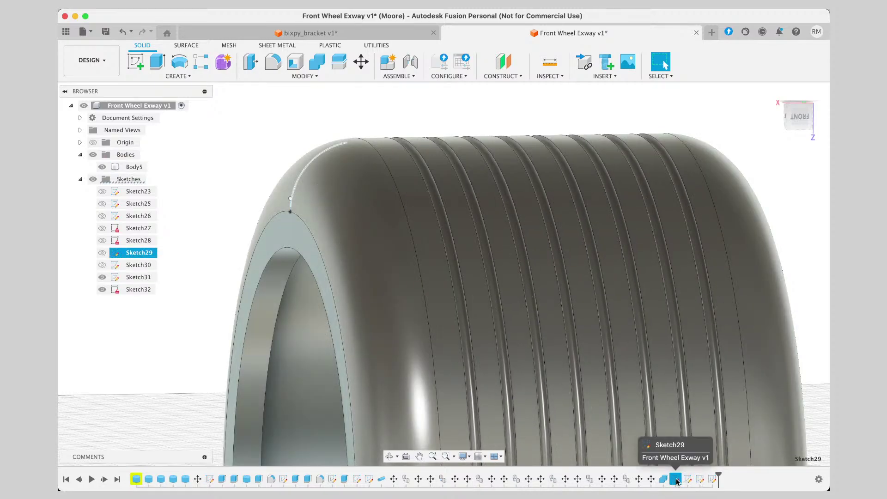
pyautogui.click(675, 479)
pyautogui.doubleClick(676, 479)
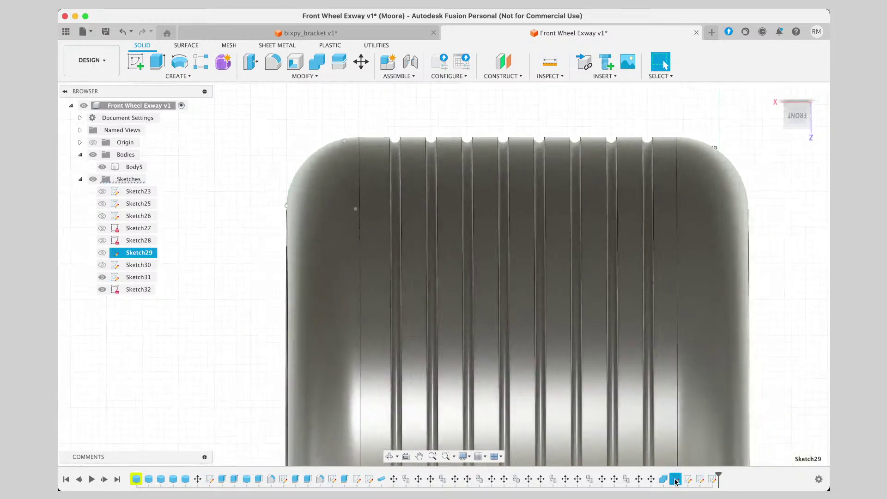
pyautogui.click(189, 76)
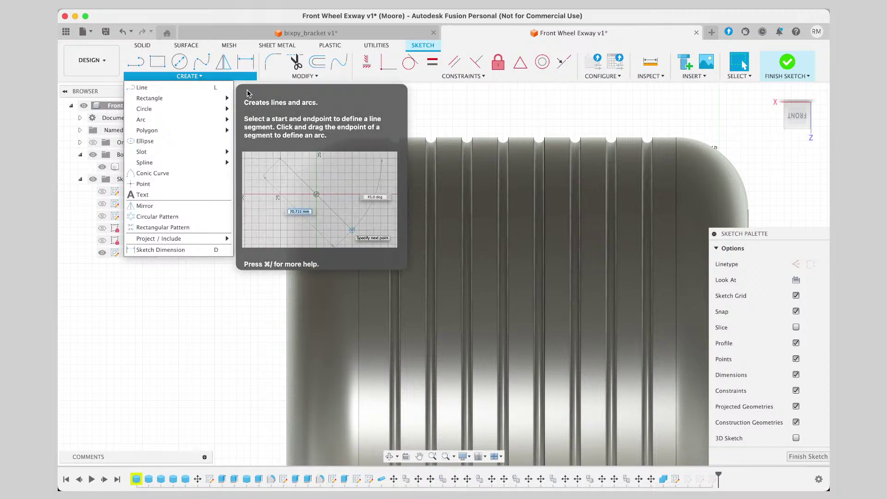
pyautogui.click(806, 456)
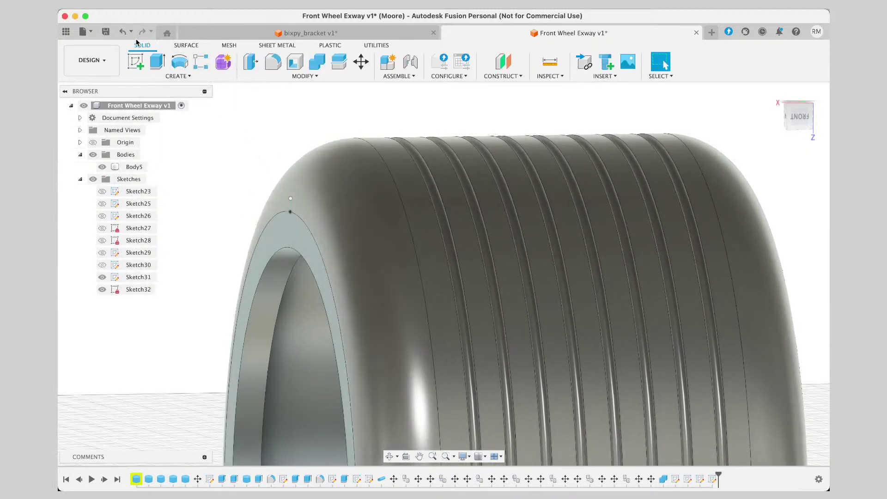
# Try to build a circular pipe with the Join operation and a section size of about 0.117 mm along Sketch31's short line at the wheel's corner.
pyautogui.click(171, 77)
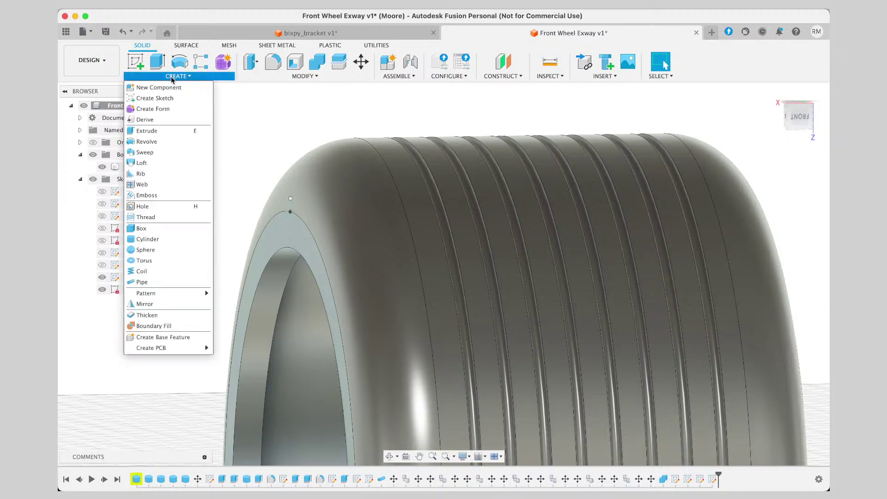
pyautogui.click(164, 280)
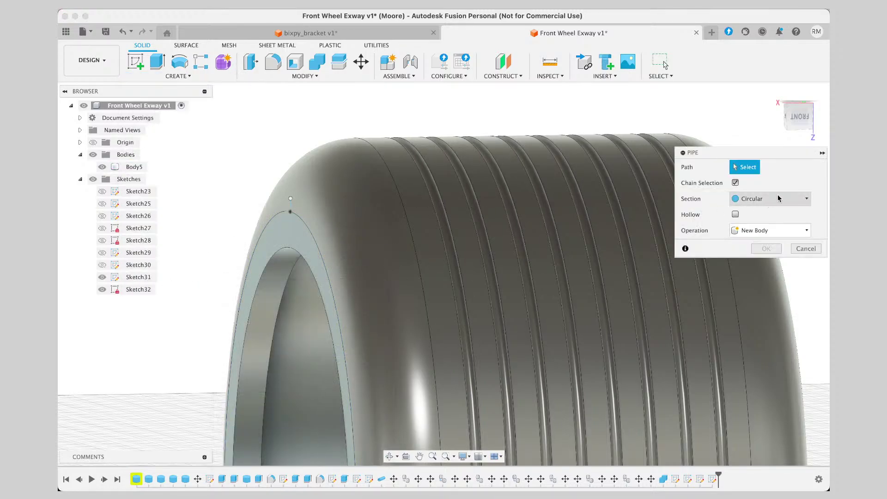
pyautogui.click(777, 230)
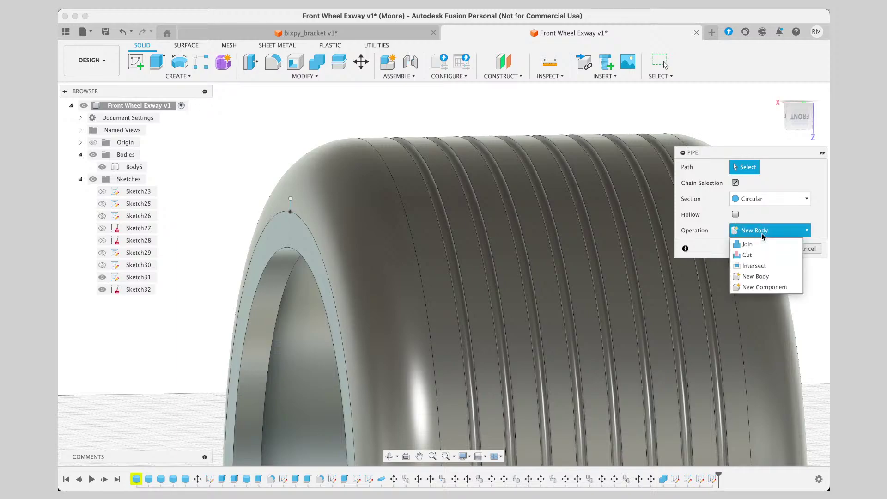
pyautogui.click(758, 245)
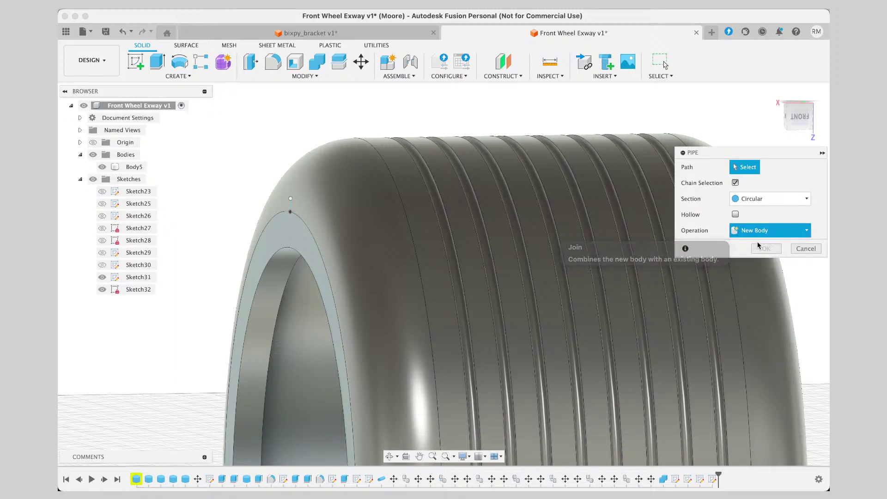
pyautogui.click(762, 199)
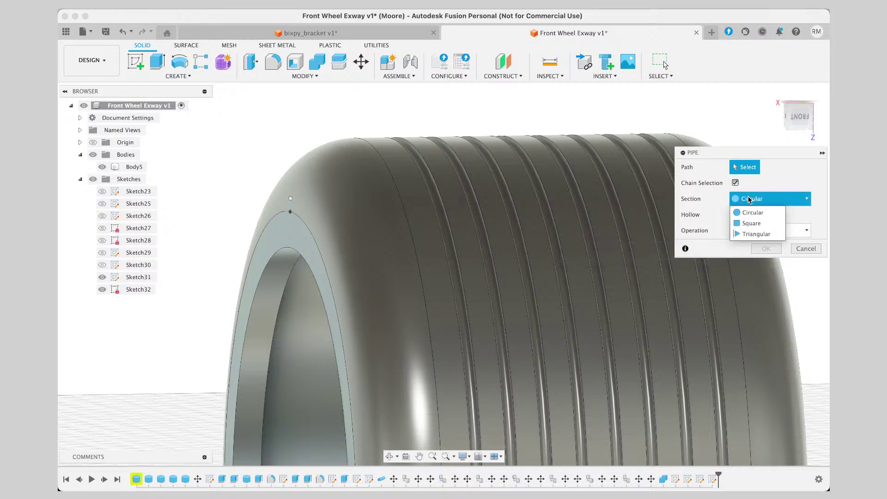
pyautogui.click(775, 184)
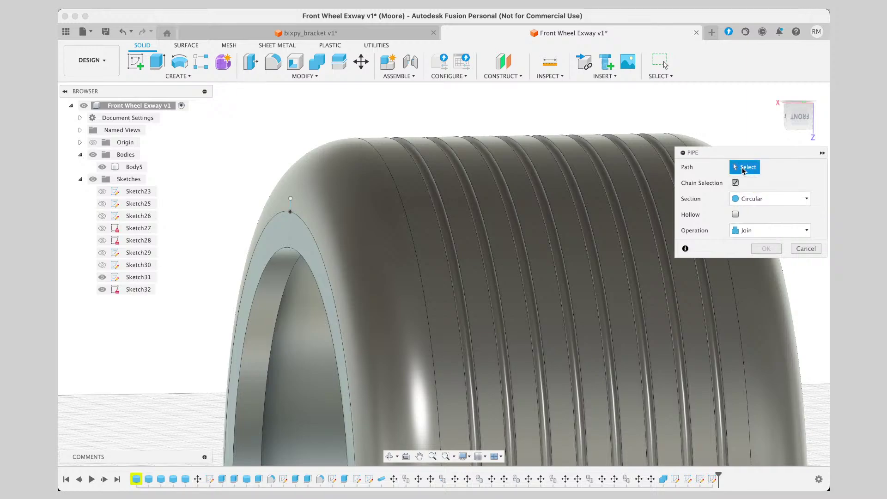
pyautogui.click(291, 205)
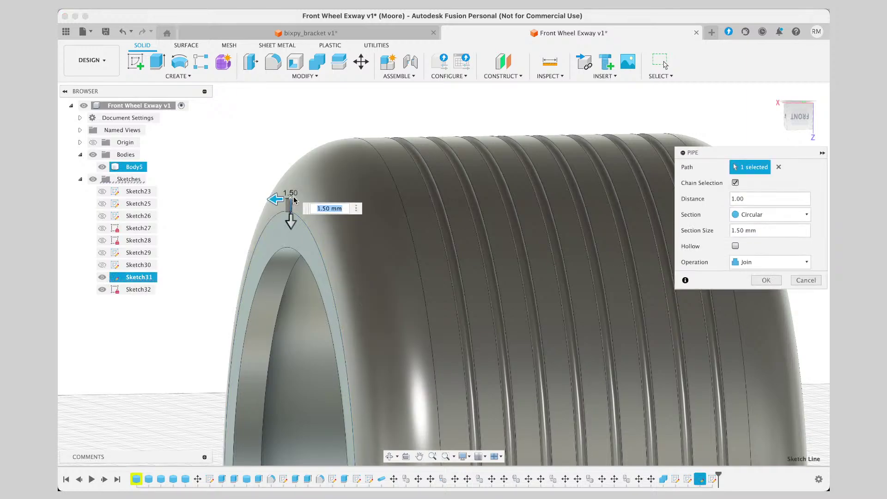
pyautogui.click(305, 182)
pyautogui.click(304, 175)
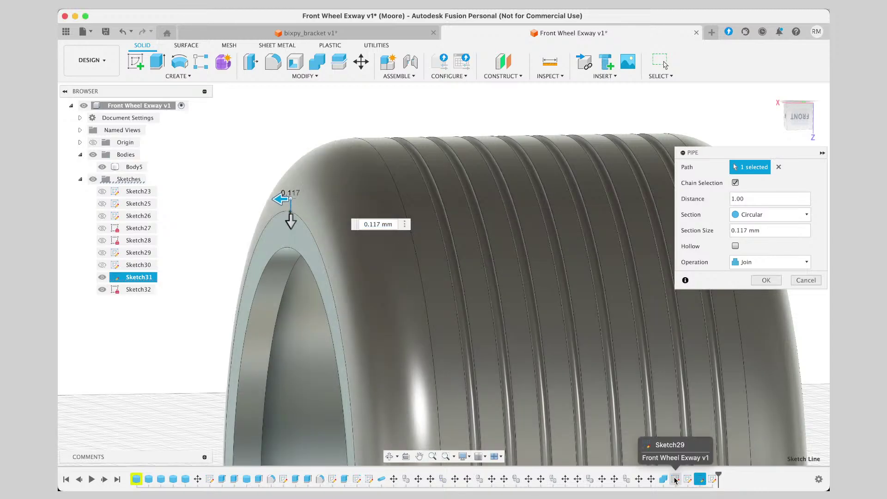
pyautogui.click(806, 280)
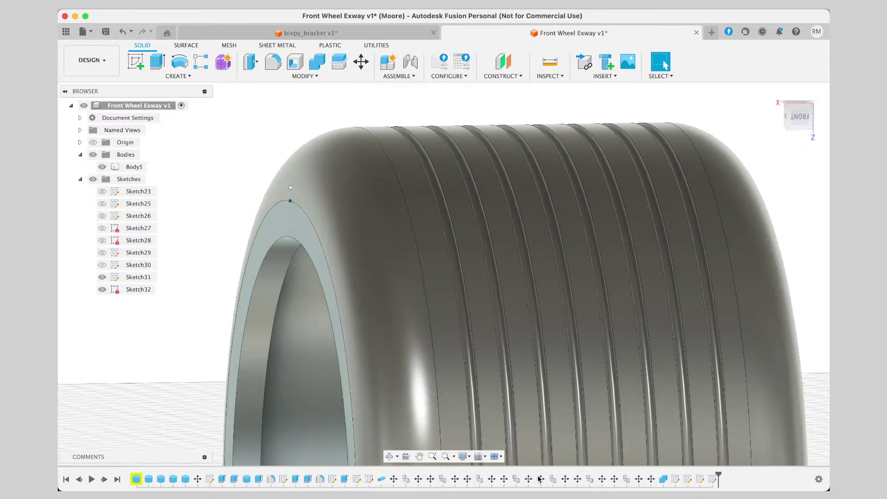
# Delete Sketch30, the sketch directly after Sketch29 in the design history.
pyautogui.click(676, 479)
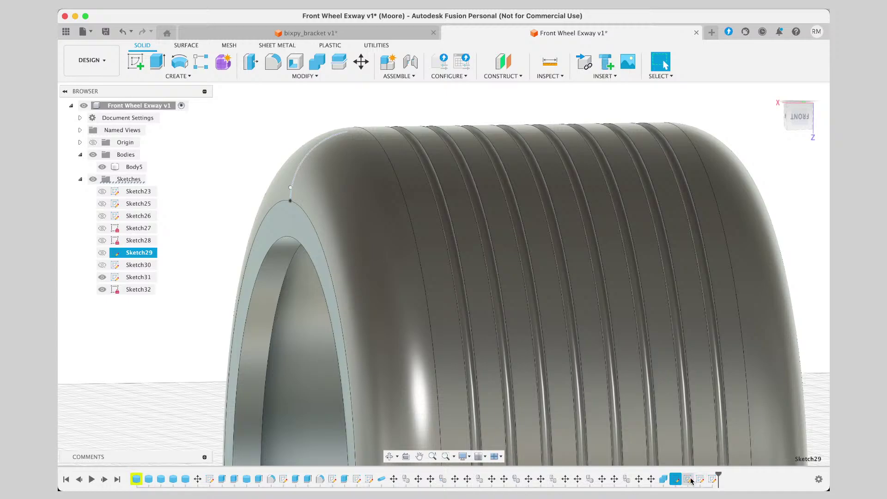
pyautogui.rightClick(689, 480)
pyautogui.click(722, 399)
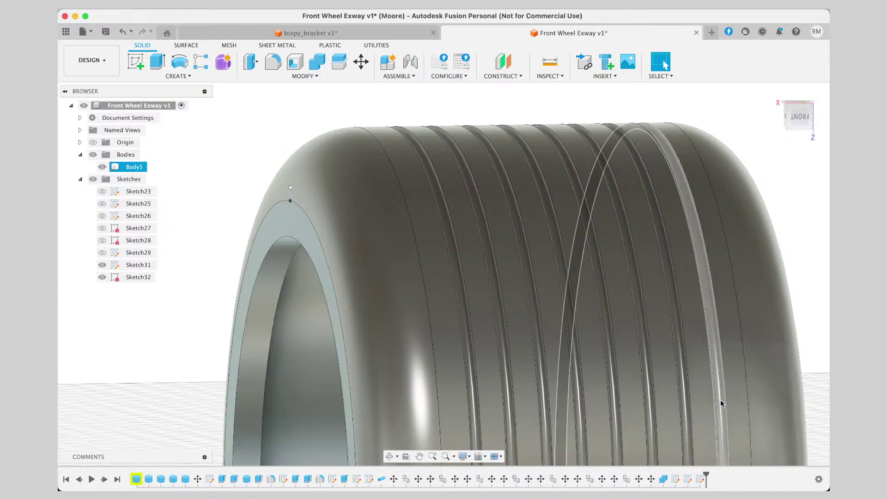
# Check the remaining Sketch31, Sketch32 and Sketch29 in the design history to find which one holds the corner arc.
pyautogui.rightClick(689, 481)
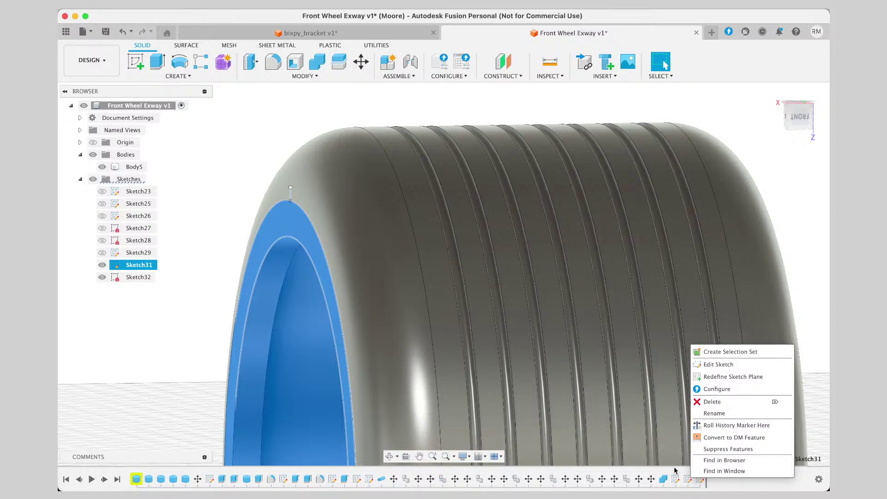
pyautogui.press('Escape')
pyautogui.press('Escape')
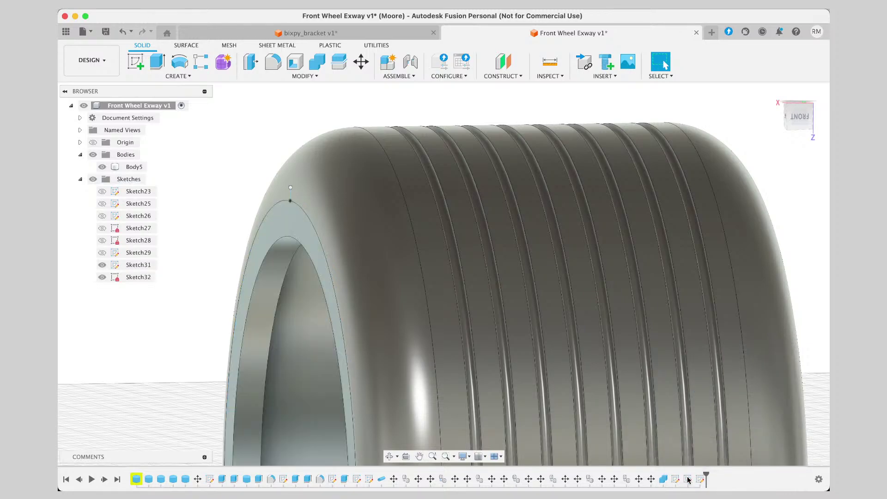
pyautogui.click(687, 479)
pyautogui.click(702, 480)
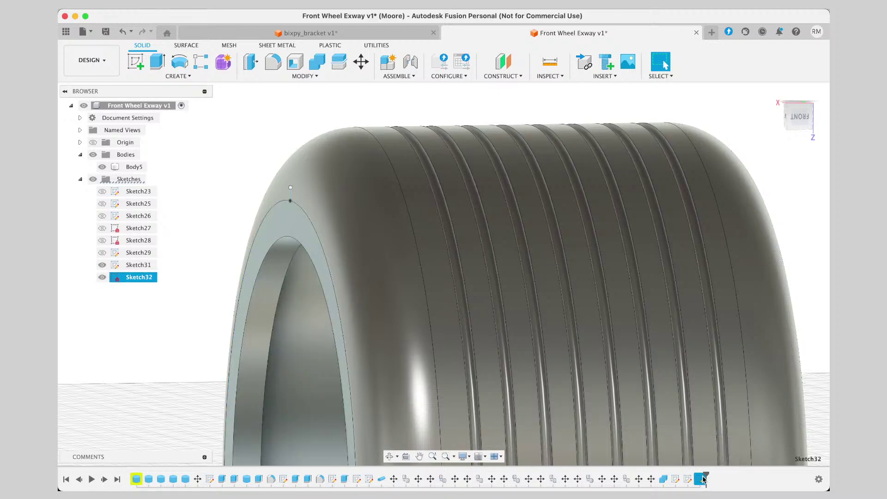
pyautogui.click(675, 479)
pyautogui.keyDown('shift'); pyautogui.click(278, 154); pyautogui.keyUp('shift')
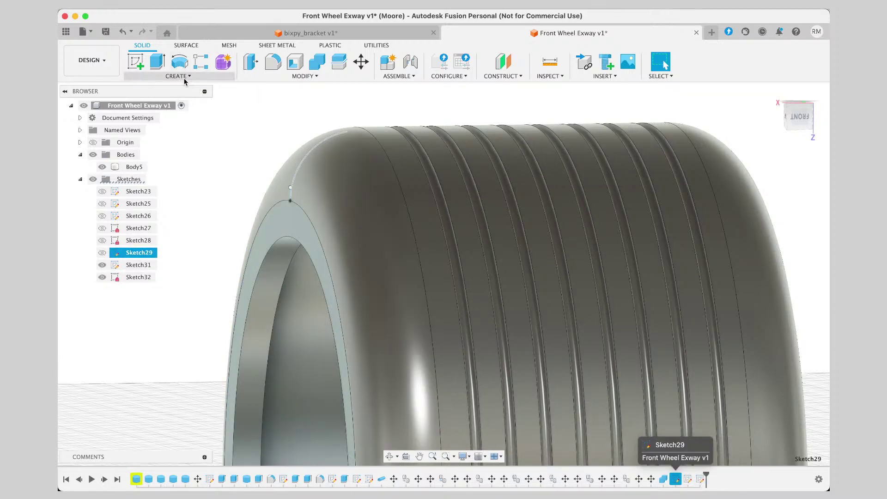
pyautogui.click(184, 77)
pyautogui.press('Escape')
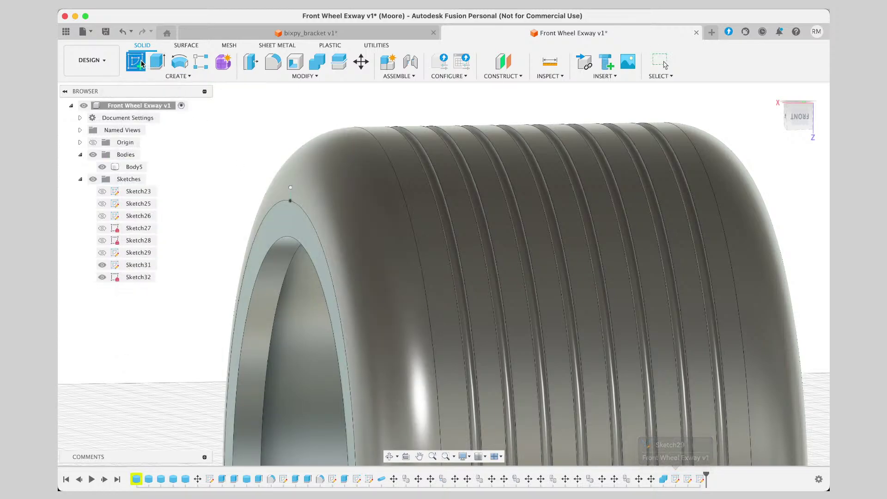
pyautogui.click(181, 77)
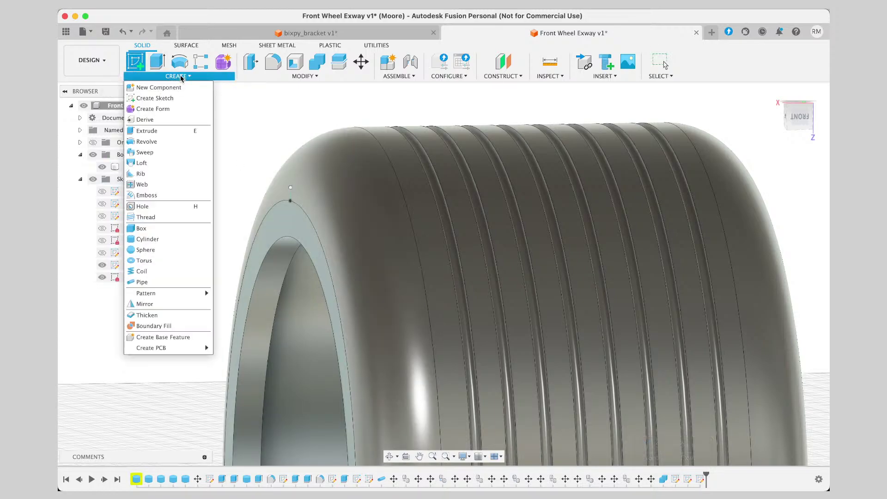
pyautogui.click(167, 282)
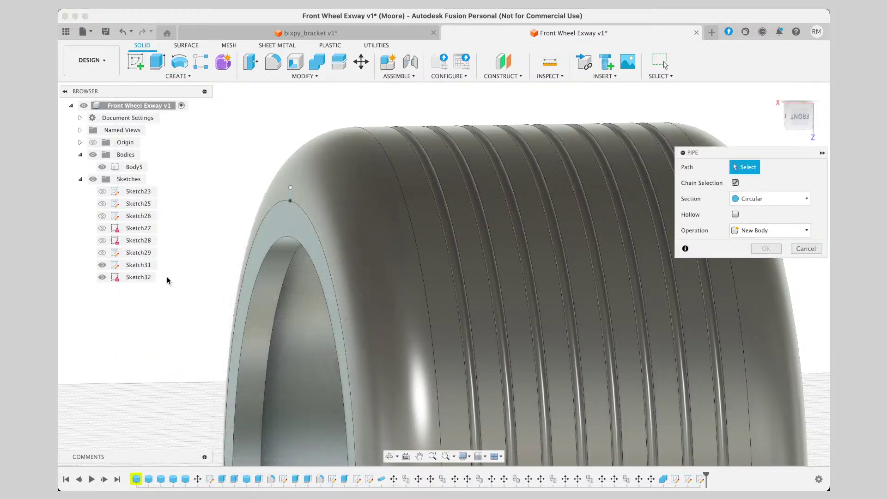
pyautogui.click(769, 236)
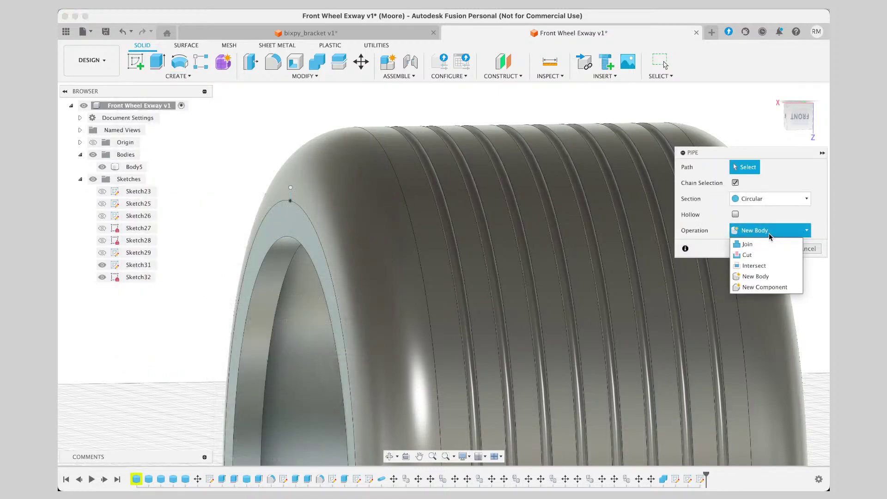
pyautogui.click(759, 211)
pyautogui.click(765, 199)
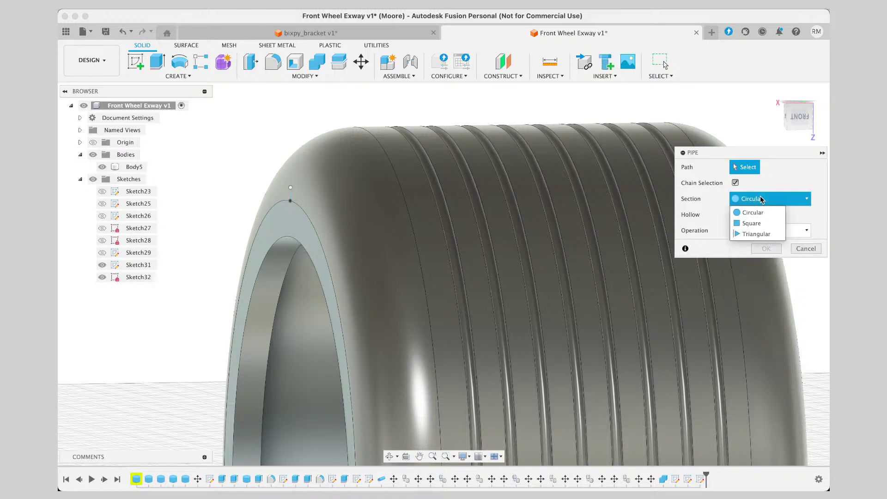
pyautogui.click(771, 180)
pyautogui.click(776, 230)
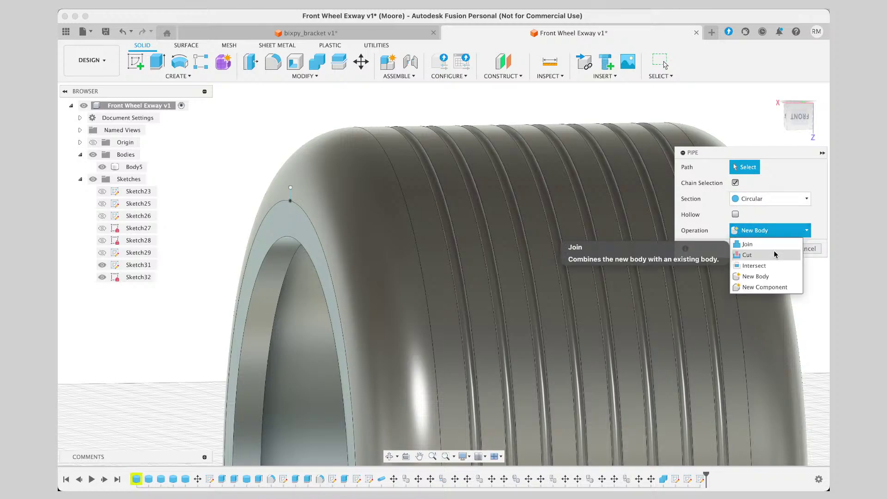
pyautogui.click(768, 277)
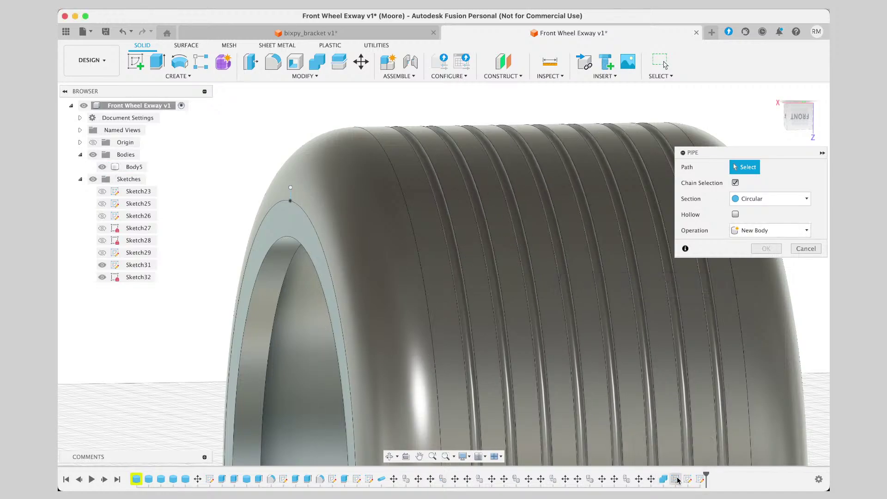
pyautogui.click(807, 249)
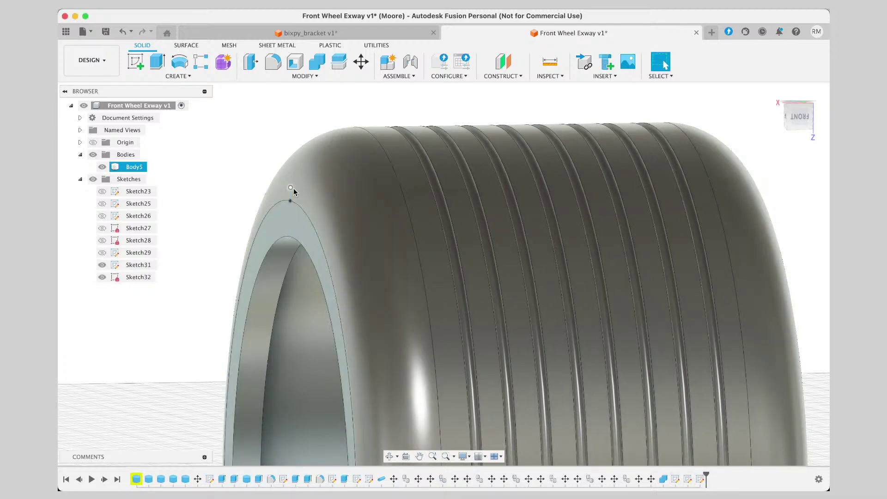
# Open Sketch29 for editing to examine its arc on the wheel's rounded corner, and finish the sketch without changes.
pyautogui.click(675, 479)
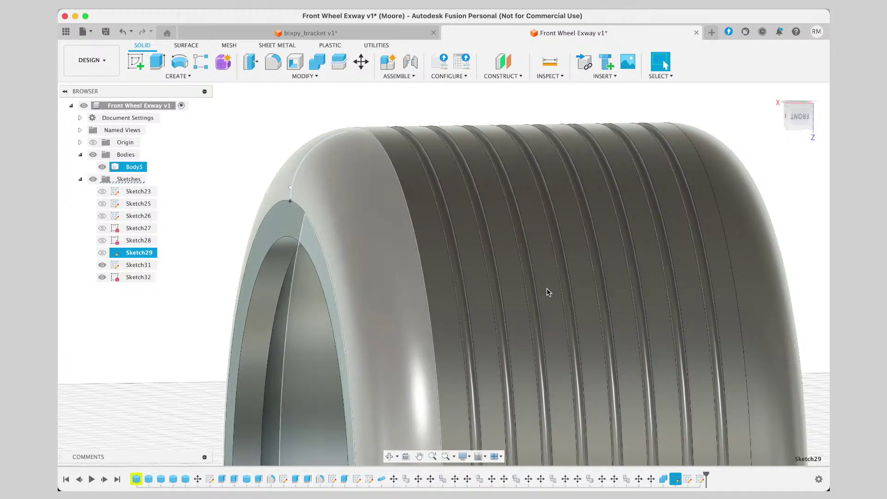
pyautogui.scroll(-1, 619, 383)
pyautogui.doubleClick(675, 482)
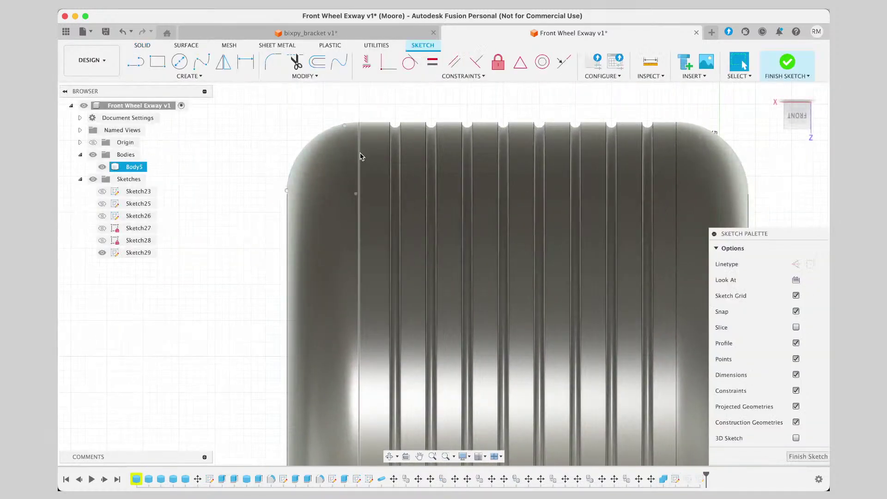
pyautogui.click(189, 76)
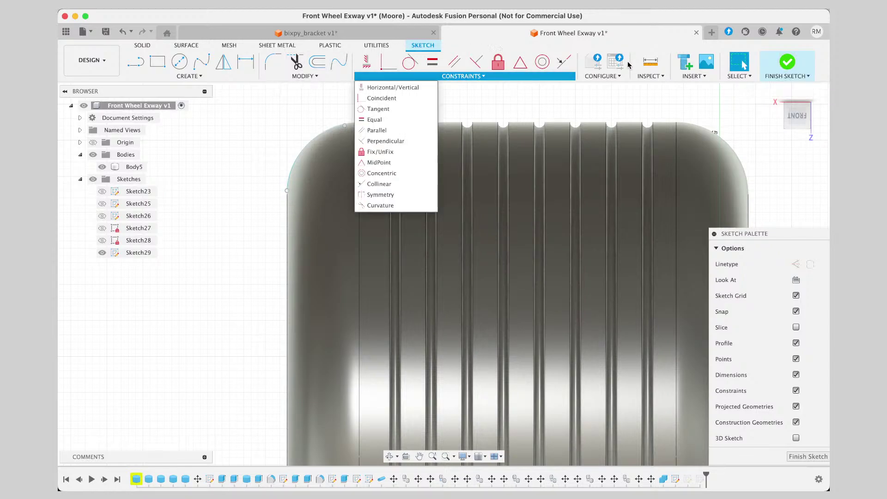
pyautogui.click(789, 64)
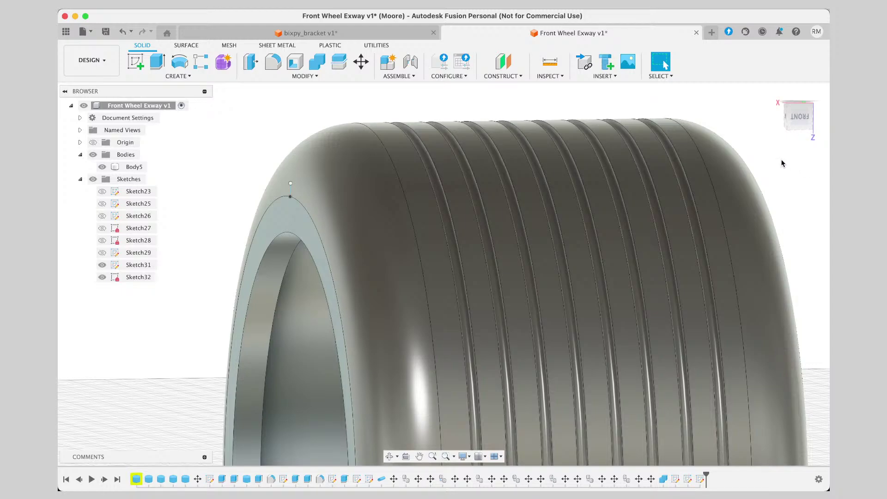
pyautogui.rightClick(764, 182)
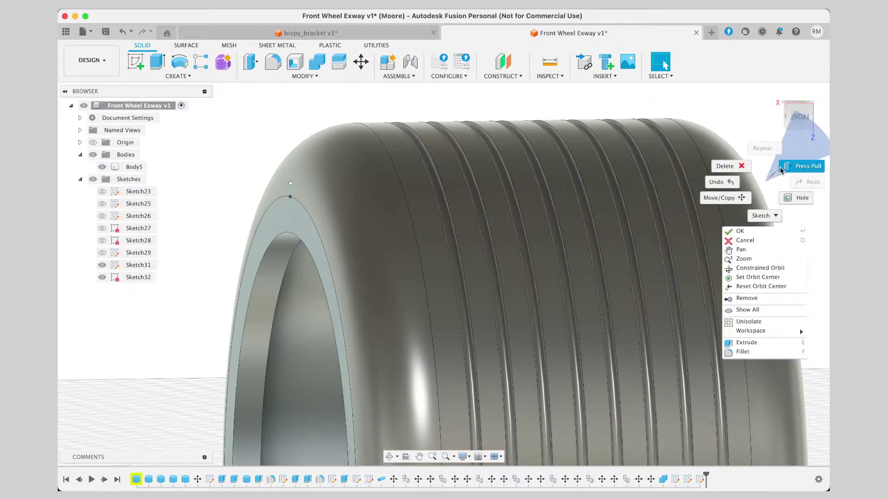
pyautogui.click(739, 159)
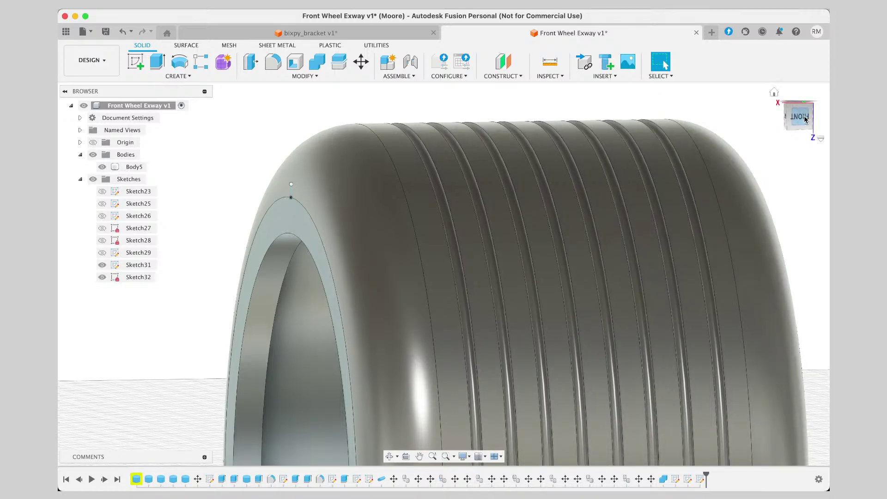
pyautogui.click(804, 119)
pyautogui.click(309, 154)
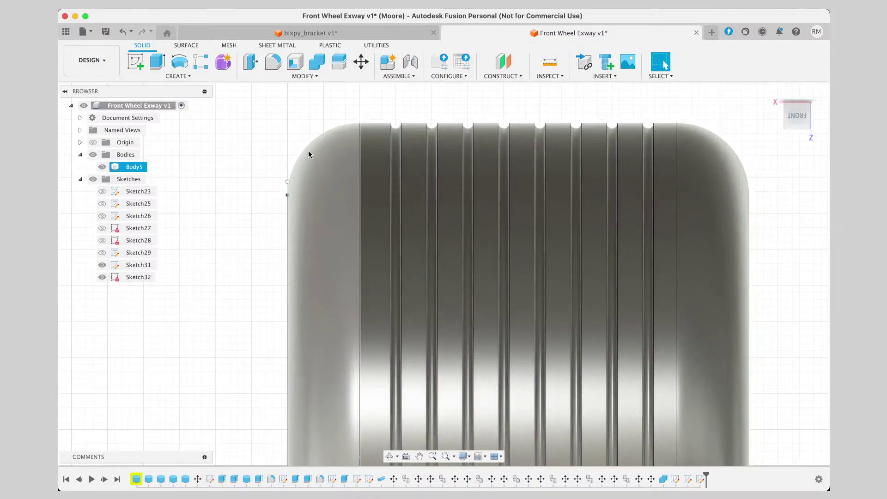
pyautogui.click(675, 481)
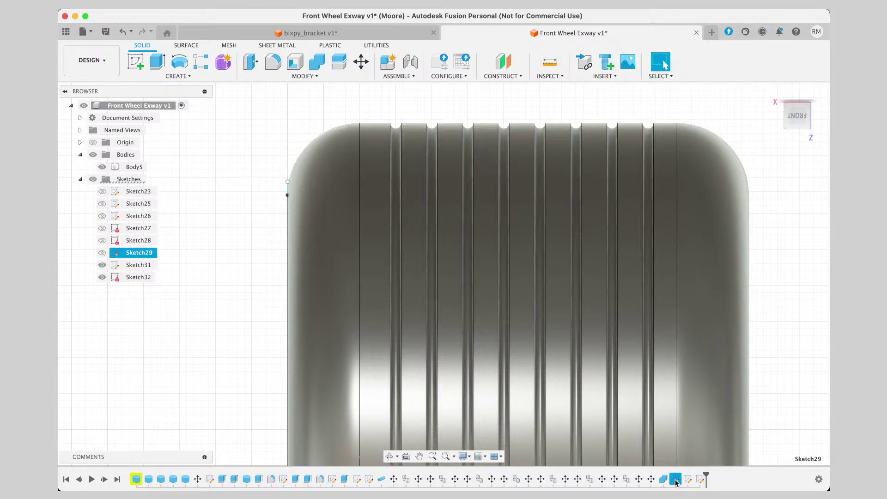
pyautogui.click(181, 76)
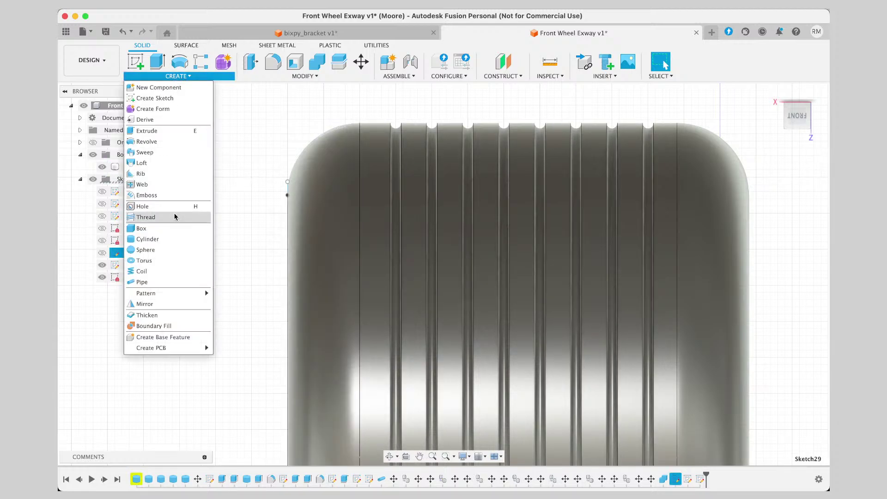
pyautogui.click(173, 283)
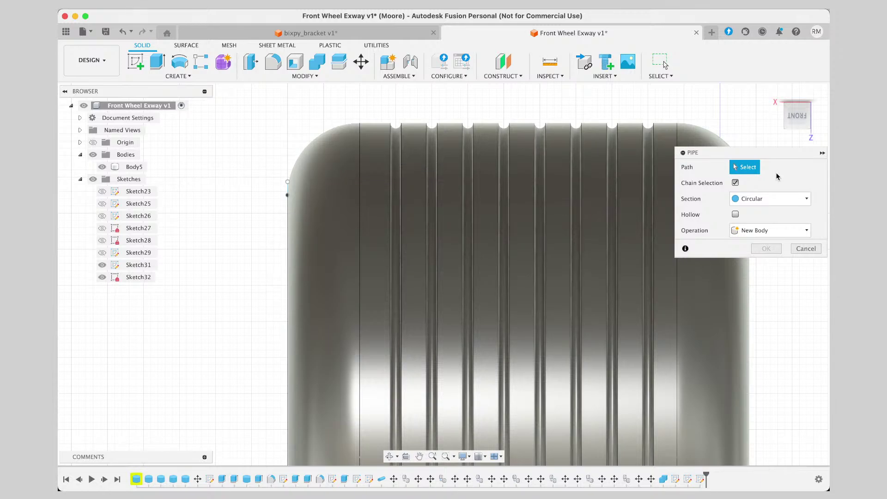
pyautogui.click(734, 183)
pyautogui.click(803, 249)
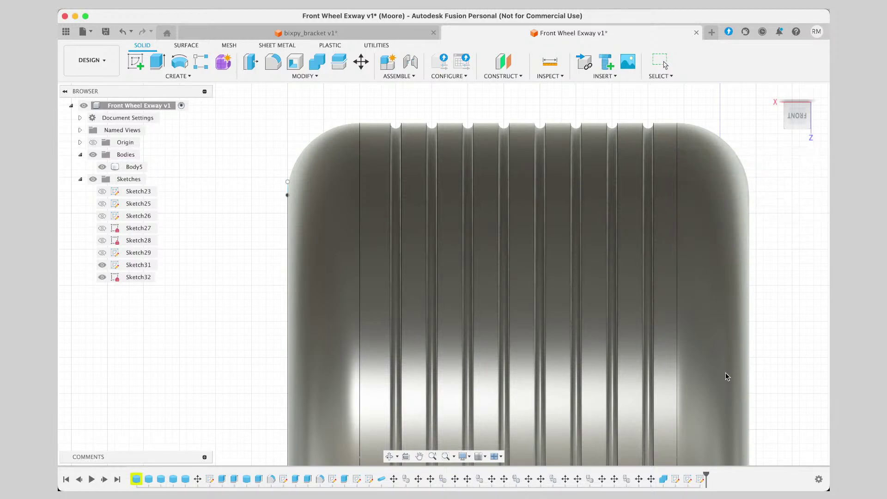
# Open Sketch29, the sketch holding the wheel's corner arc, for editing.
pyautogui.moveTo(797, 120); pyautogui.dragTo(826, 133)
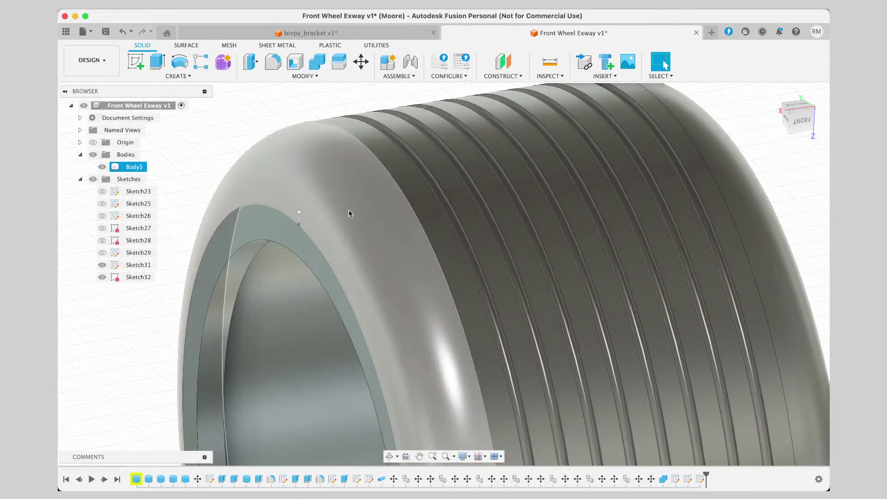
pyautogui.click(313, 185)
pyautogui.keyDown('shift'); pyautogui.moveTo(397, 315); pyautogui.dragTo(555, 358, button='middle'); pyautogui.keyUp('shift')
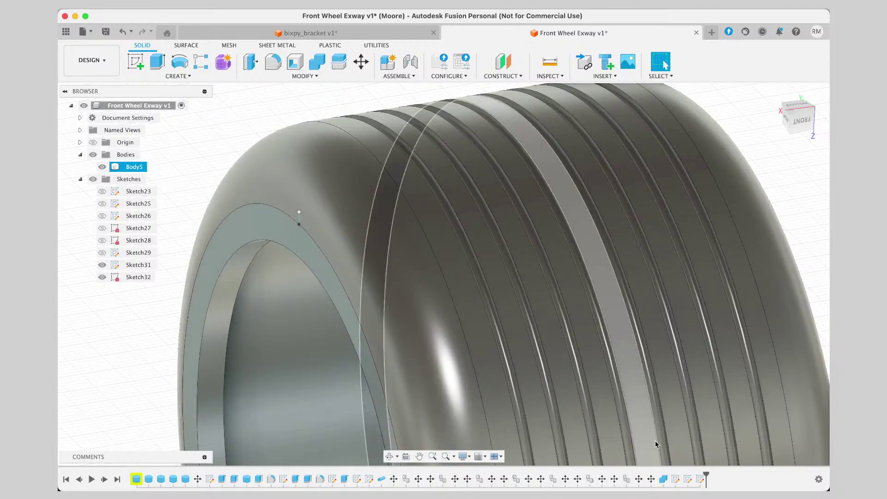
pyautogui.click(563, 357)
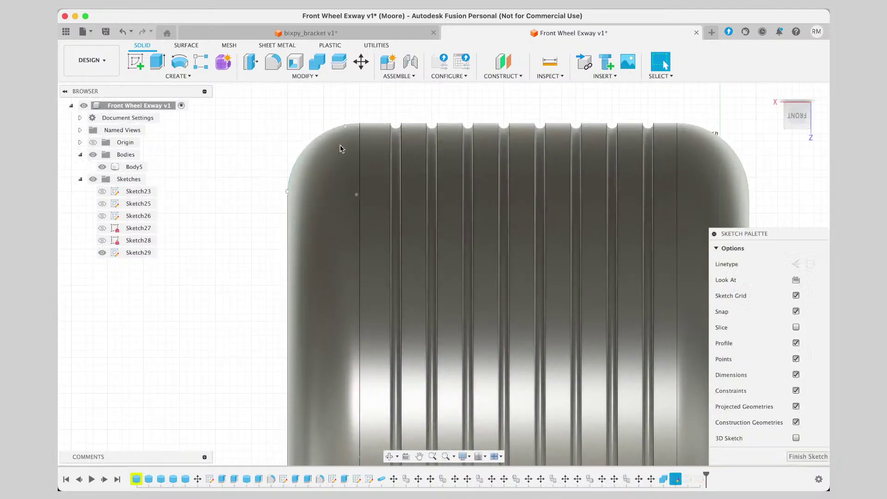
# Try to refit Sketch29's arc by moving both its endpoints along the wheel's rounded corner outline.
pyautogui.click(336, 132)
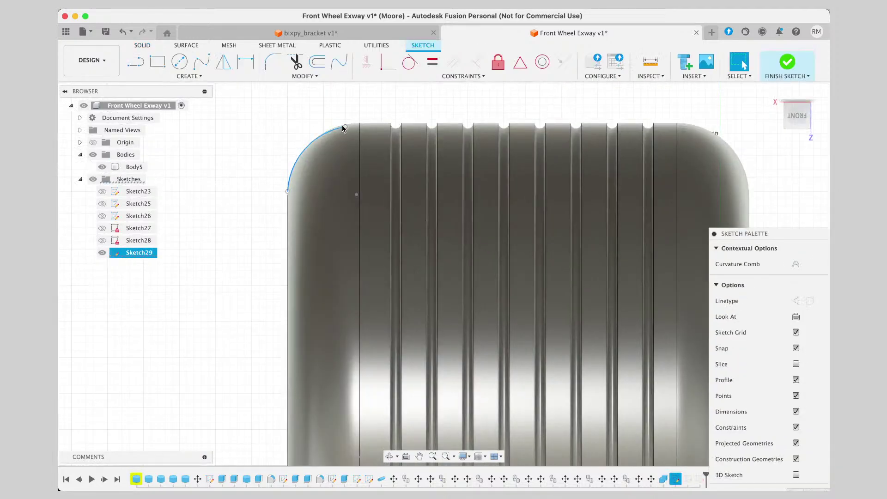
pyautogui.press('Escape')
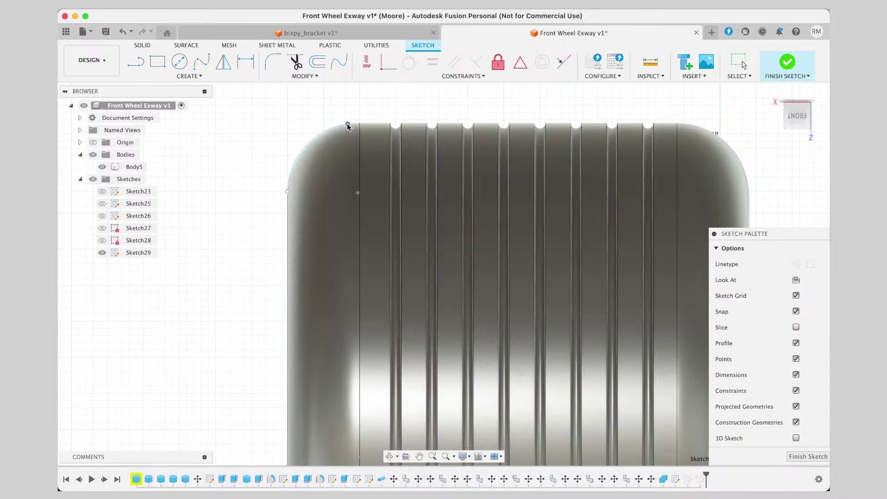
pyautogui.click(336, 161)
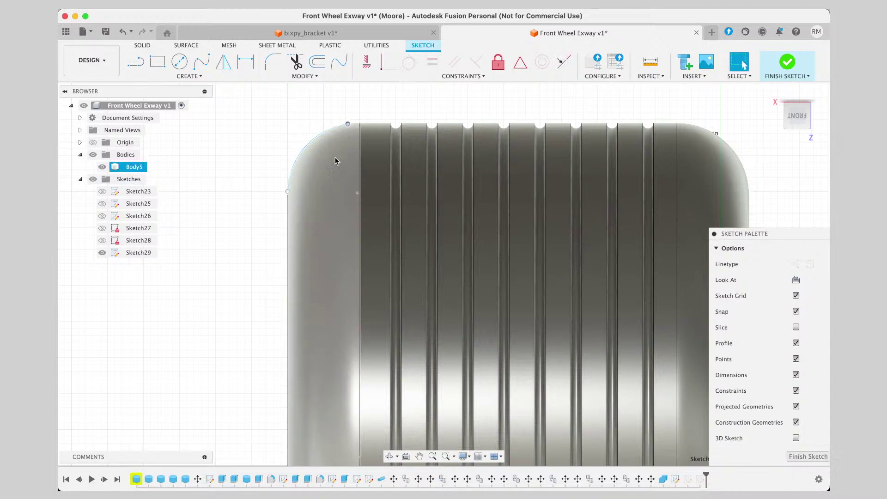
pyautogui.click(288, 188)
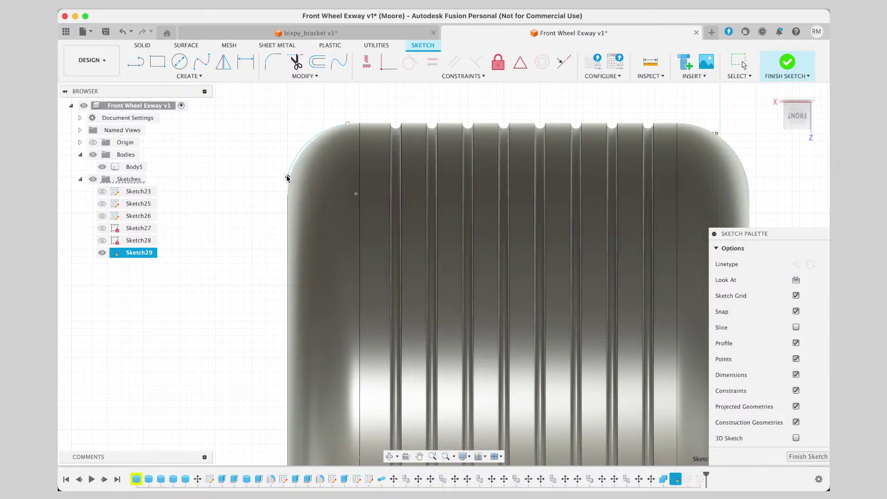
pyautogui.click(347, 124)
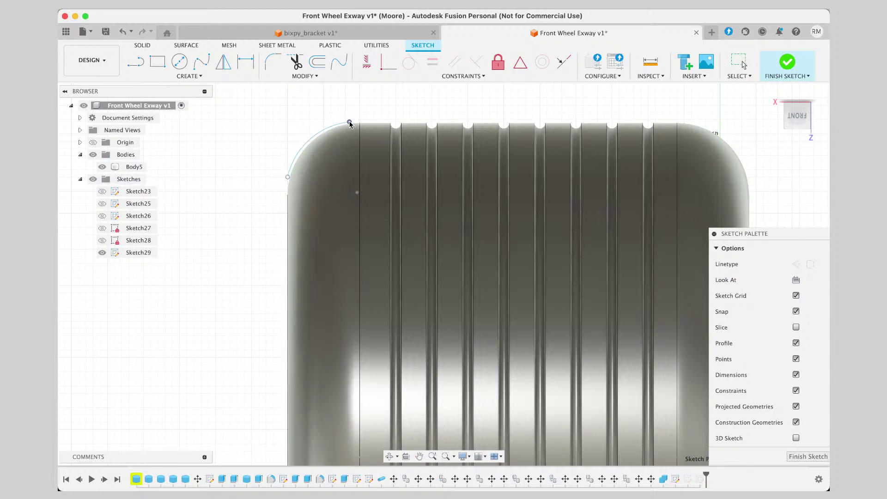
pyautogui.click(331, 132)
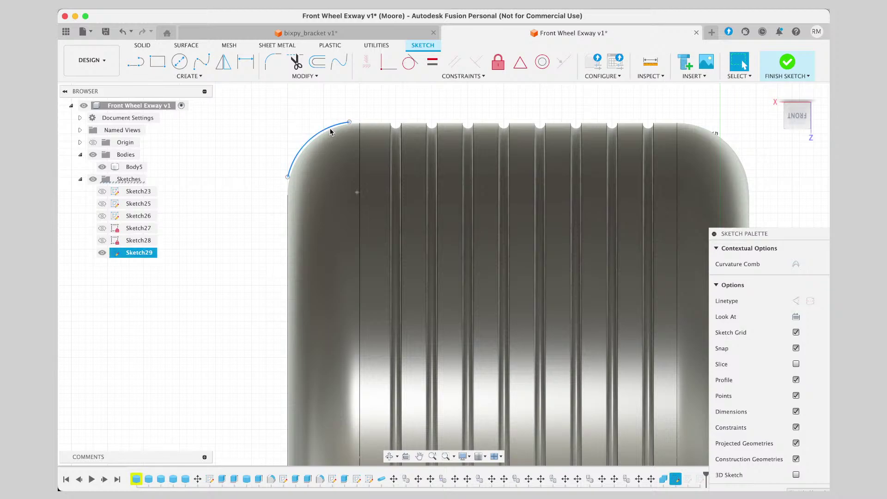
pyautogui.press('p')
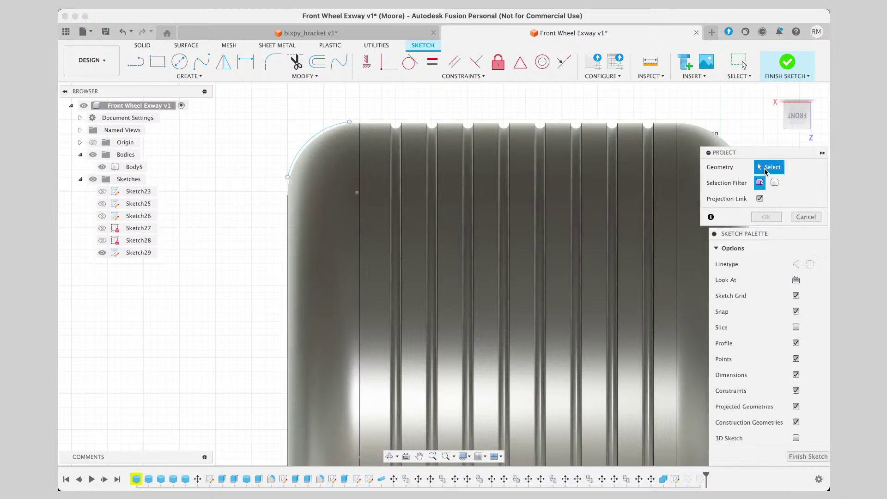
pyautogui.click(802, 219)
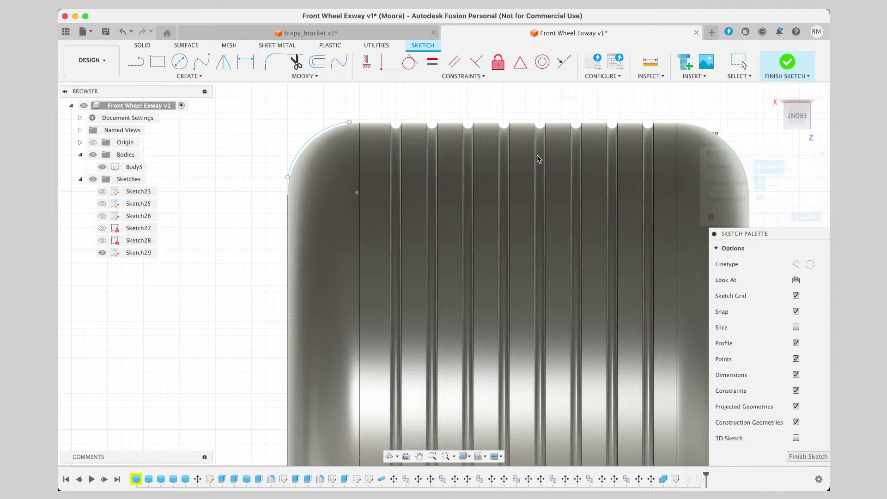
# Delete the arc on the wheel's rounded corner from Sketch29.
pyautogui.click(322, 129)
pyautogui.press('Delete')
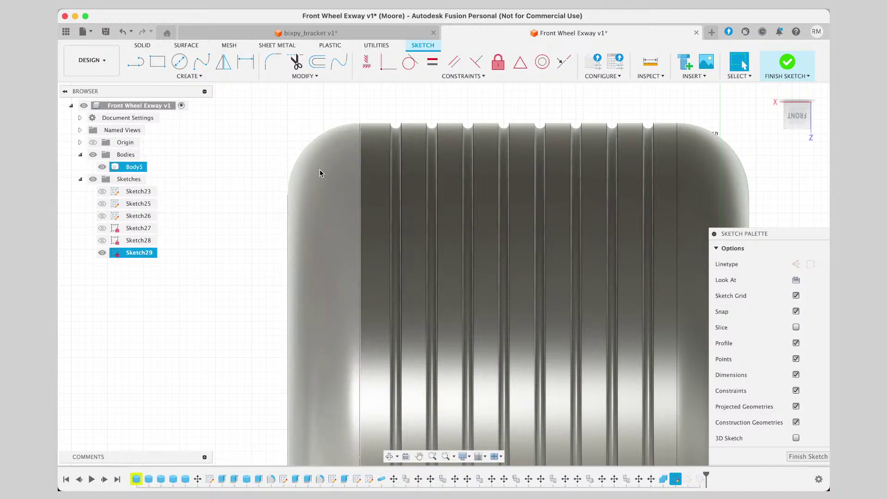
pyautogui.click(322, 138)
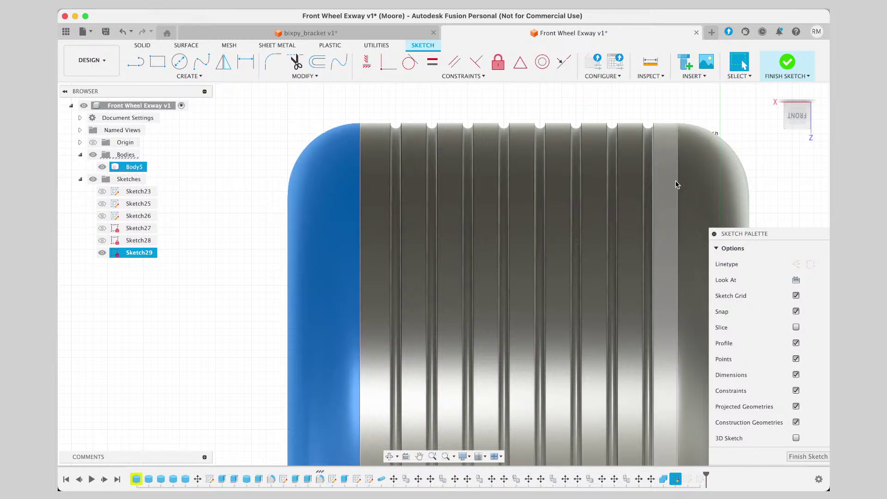
pyautogui.click(309, 142)
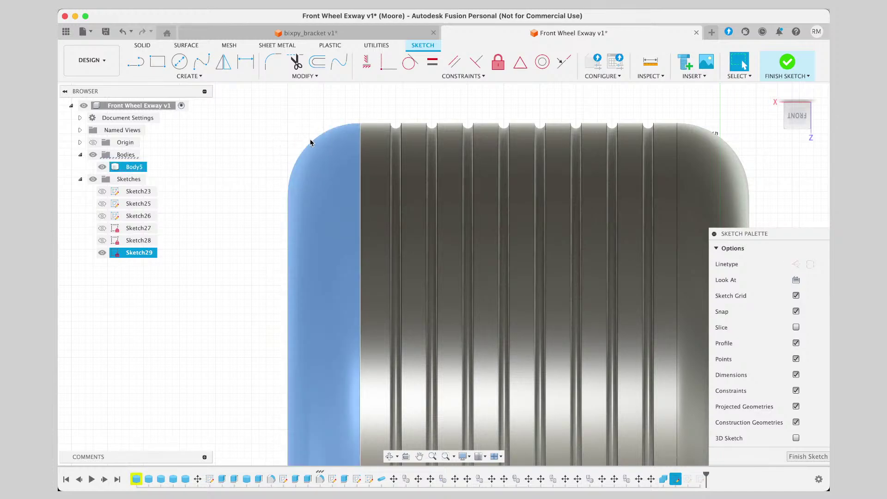
pyautogui.click(315, 146)
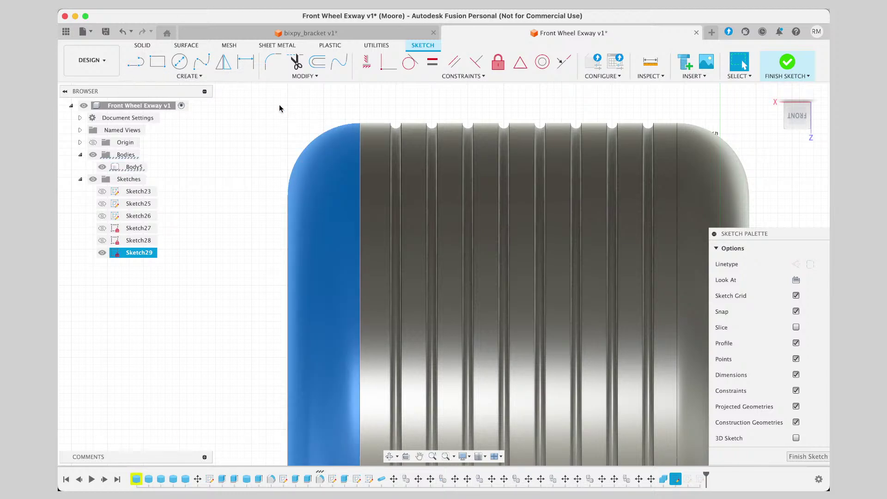
pyautogui.click(304, 101)
pyautogui.click(194, 76)
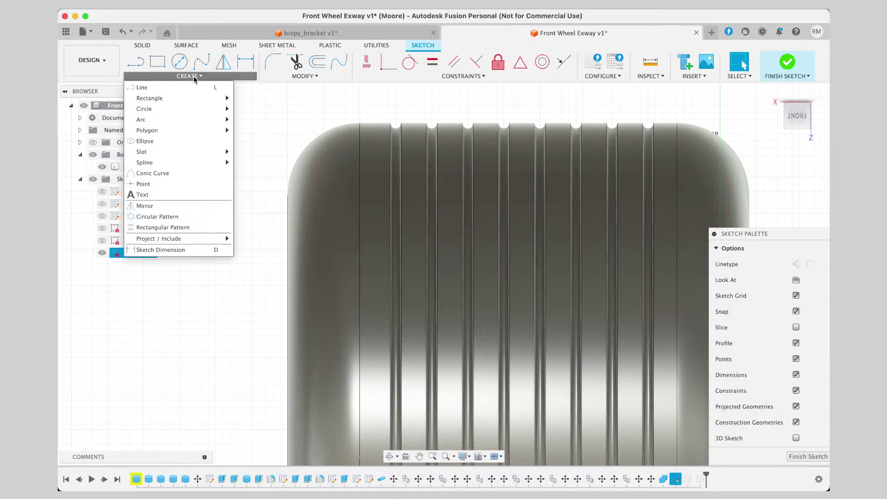
pyautogui.click(280, 100)
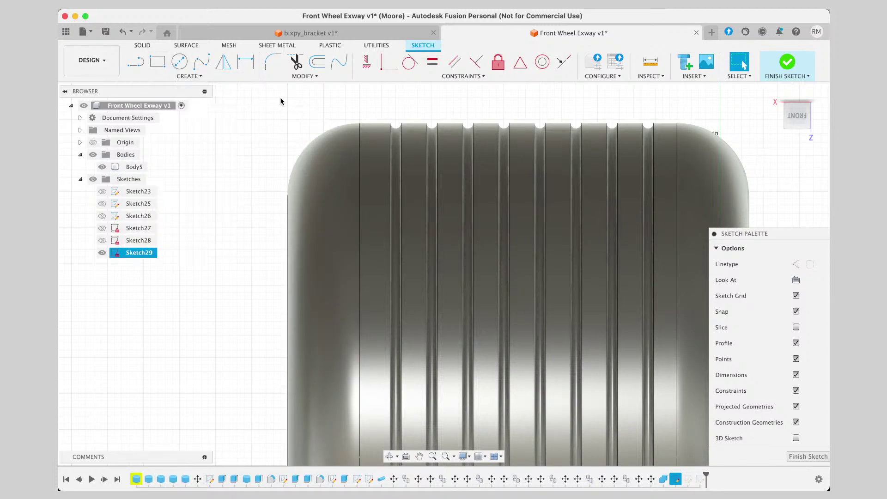
pyautogui.click(135, 61)
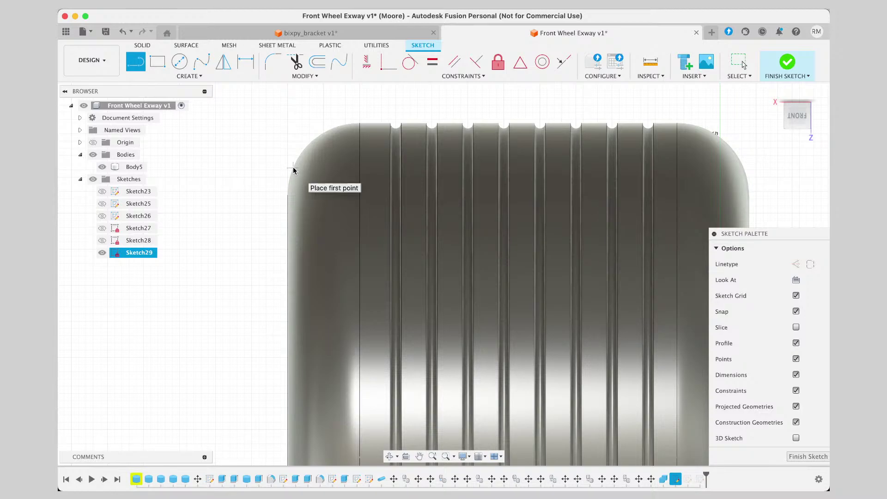
pyautogui.scroll(3, 292, 168)
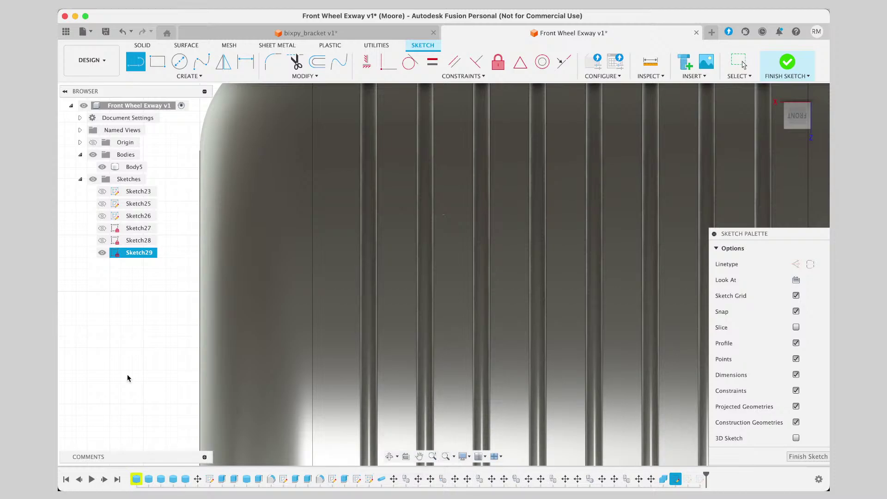
pyautogui.click(91, 367)
pyautogui.press('Escape')
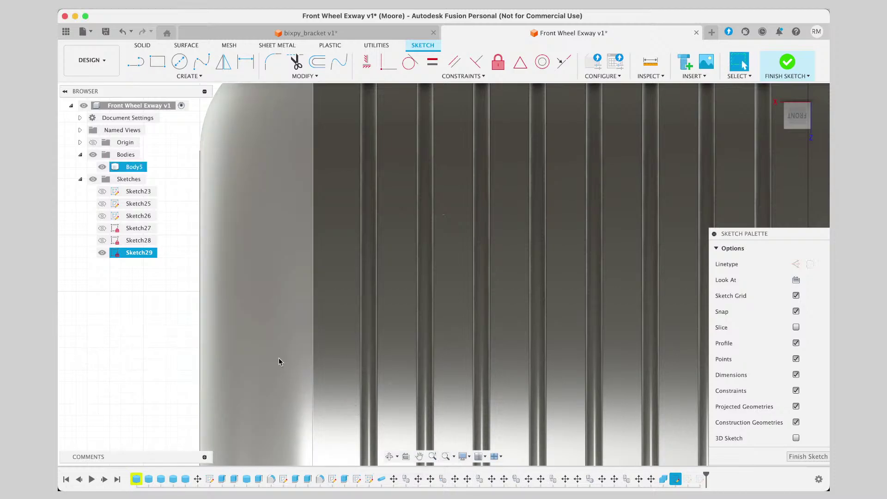
pyautogui.click(419, 456)
pyautogui.scroll(-5, 326, 247)
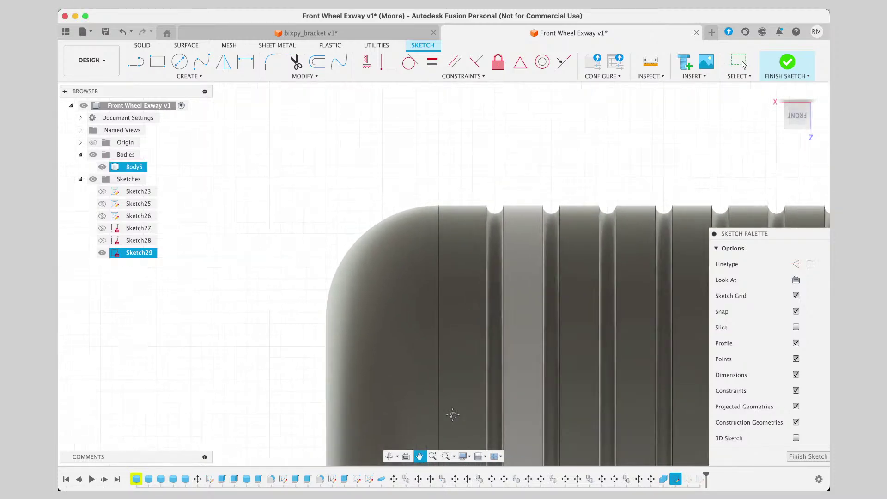
pyautogui.click(134, 64)
pyautogui.press('p')
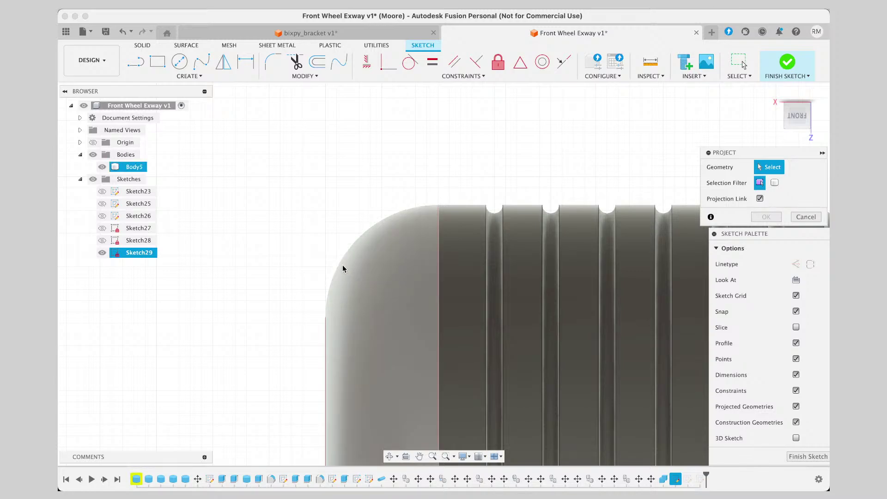
pyautogui.click(136, 61)
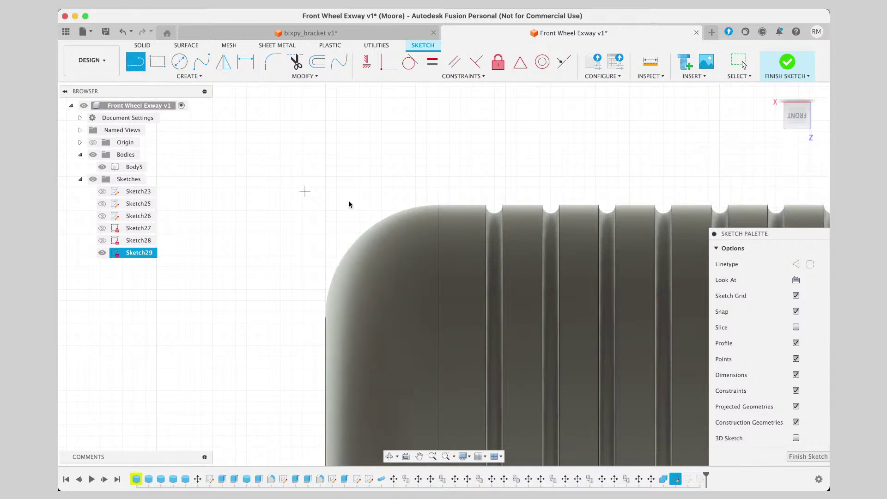
pyautogui.press('p')
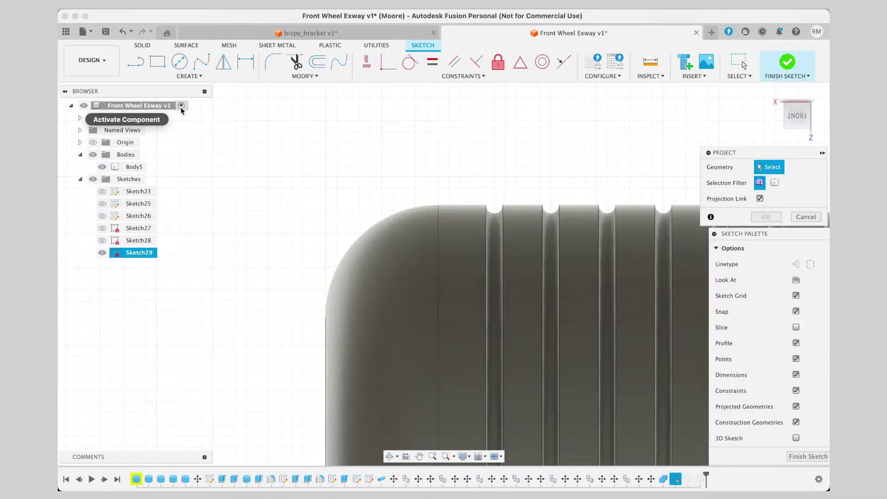
# Try to draw a line from the lower part of the wheel's rounded corner toward its upper end.
pyautogui.click(138, 61)
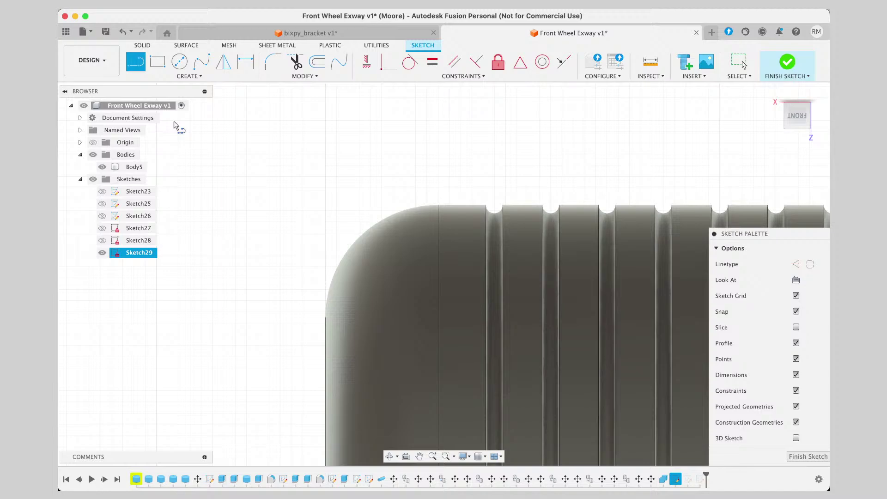
pyautogui.click(333, 281)
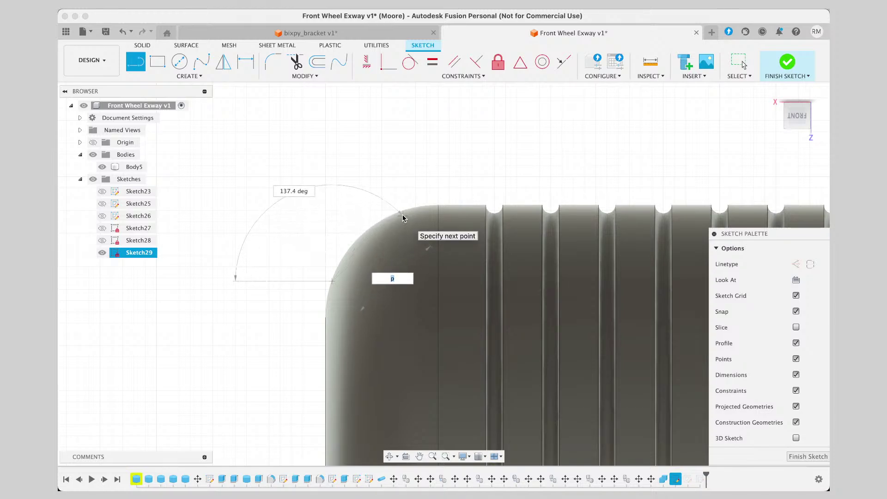
pyautogui.write('p')
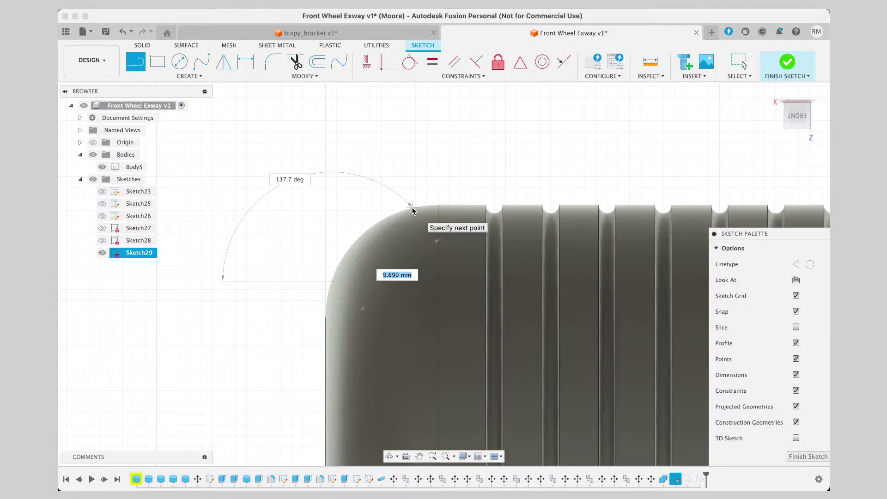
pyautogui.hscroll(1, 413, 211)
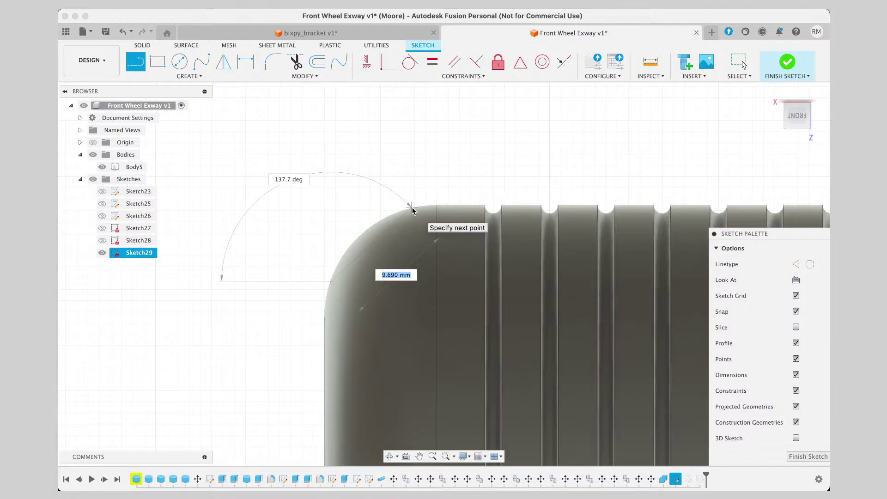
pyautogui.press('Escape')
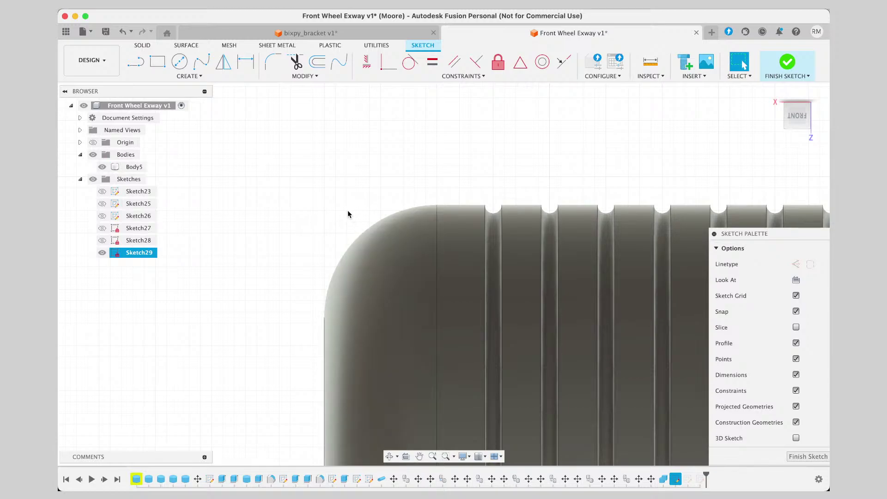
# Try to project the wheel's rounded corner face into Sketch29.
pyautogui.press('p')
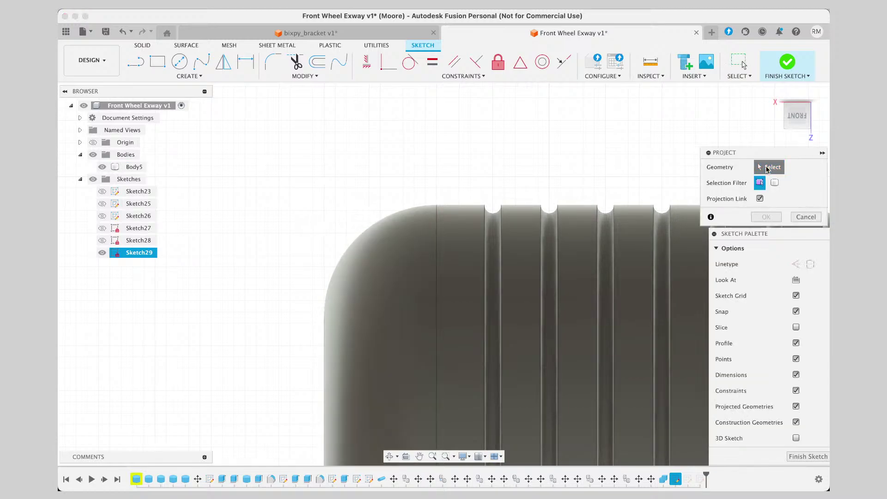
pyautogui.click(399, 217)
pyautogui.click(384, 219)
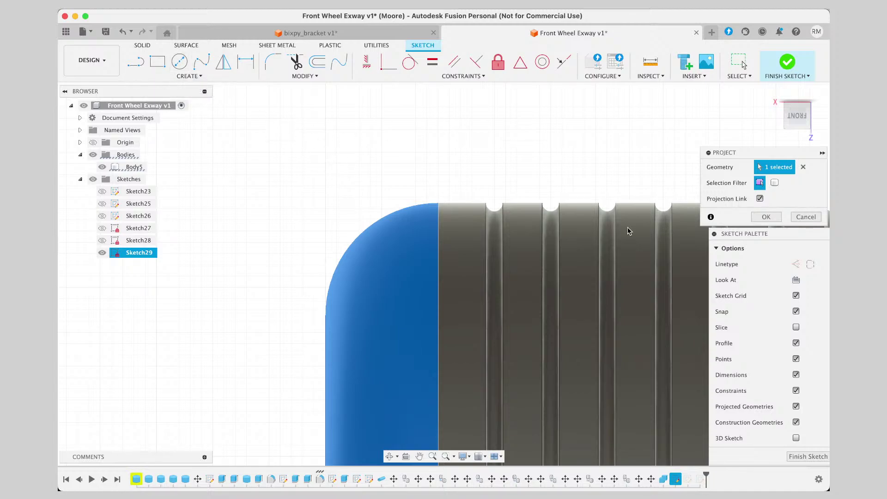
pyautogui.click(806, 217)
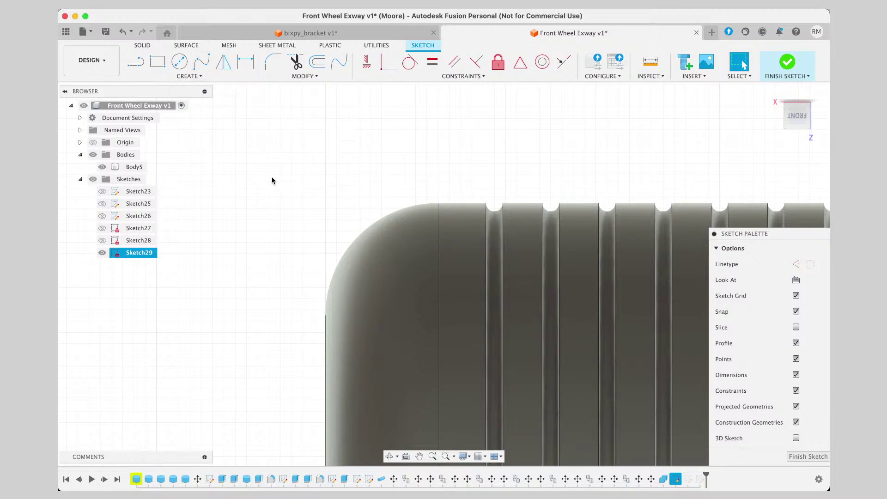
pyautogui.scroll(1, 277, 180)
pyautogui.hscroll(-1, 277, 180)
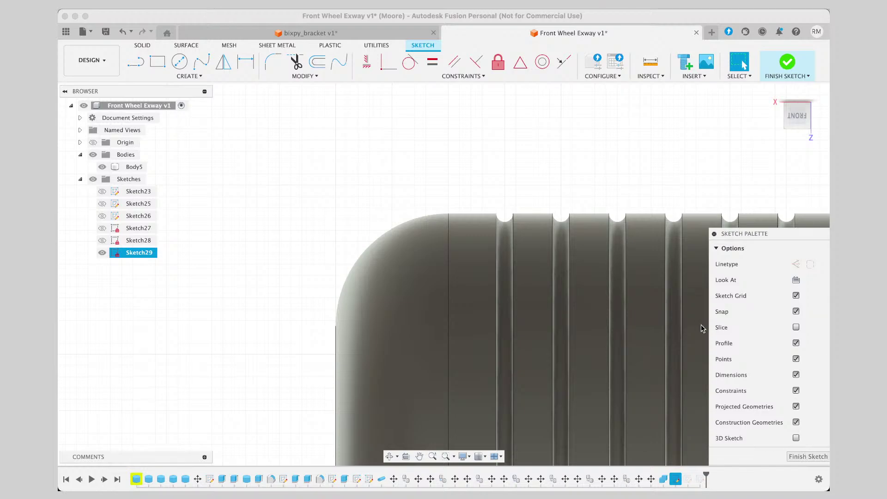
pyautogui.scroll(2, 702, 328)
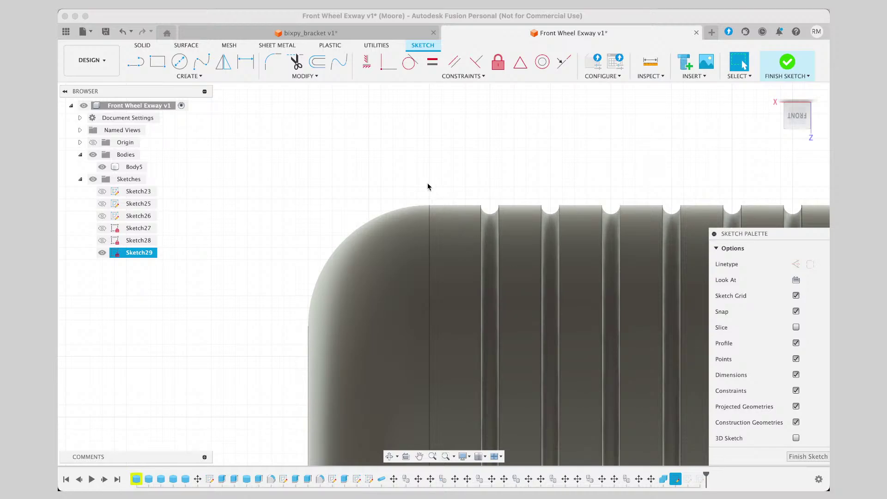
pyautogui.scroll(-2, 428, 183)
pyautogui.scroll(2, 427, 183)
pyautogui.scroll(-1, 428, 184)
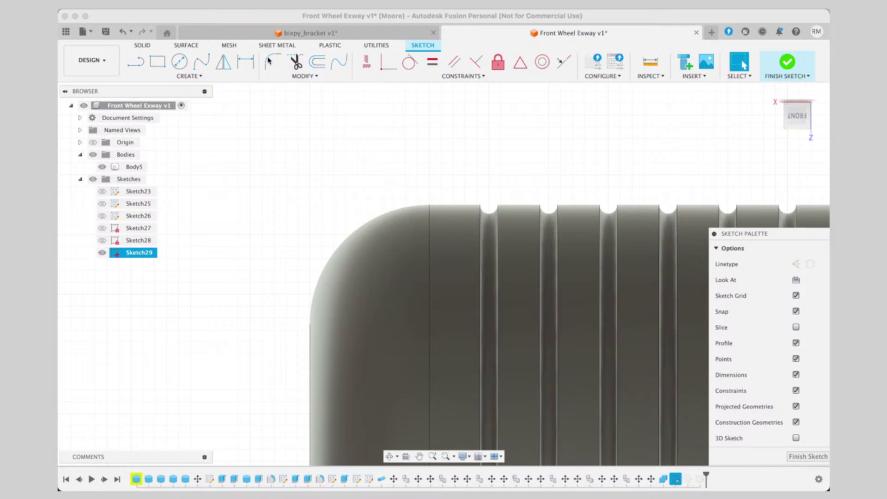
pyautogui.click(270, 76)
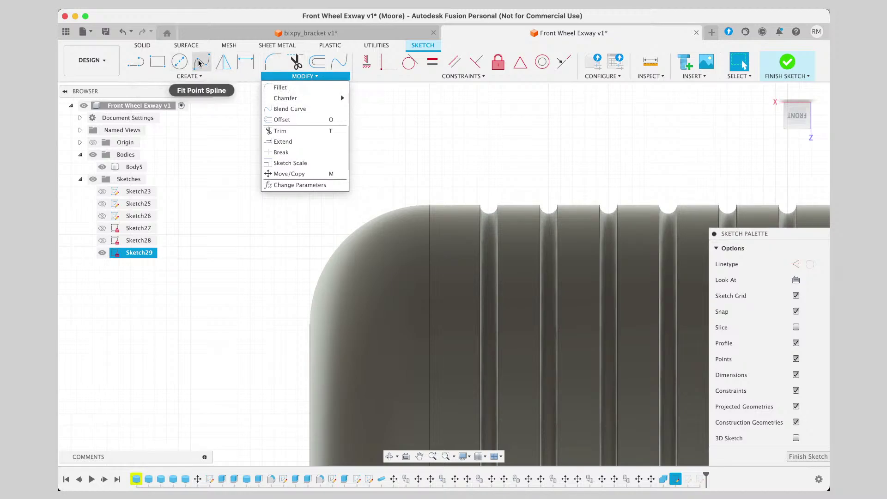
pyautogui.click(171, 76)
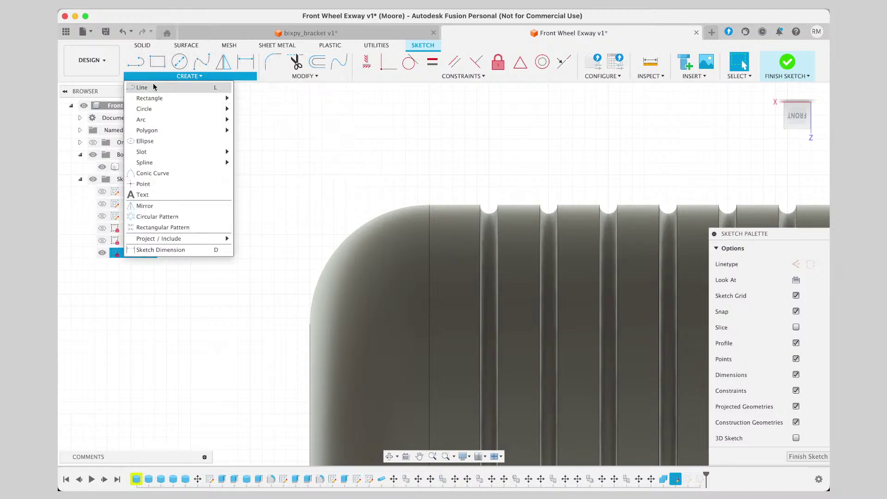
pyautogui.click(313, 215)
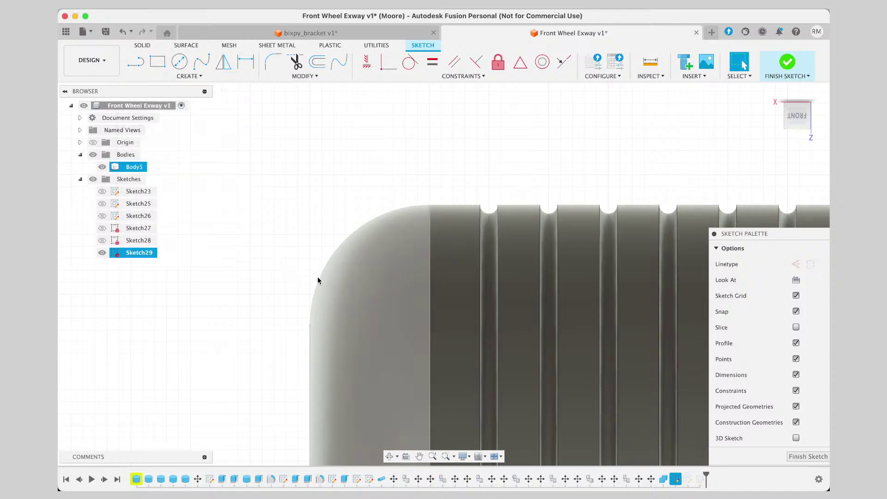
pyautogui.click(318, 276)
# Try a two-segment line on the wheel's rounded corner, from its lower part to its upper end and back toward the middle.
pyautogui.click(135, 65)
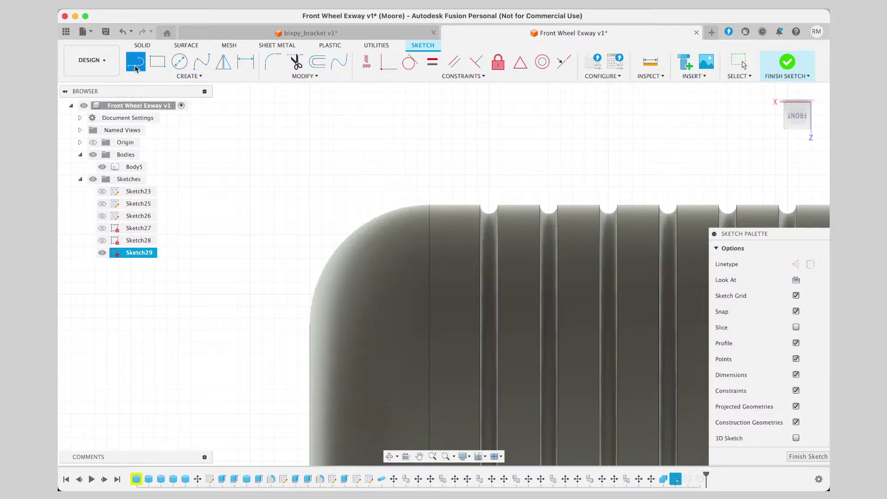
pyautogui.click(317, 281)
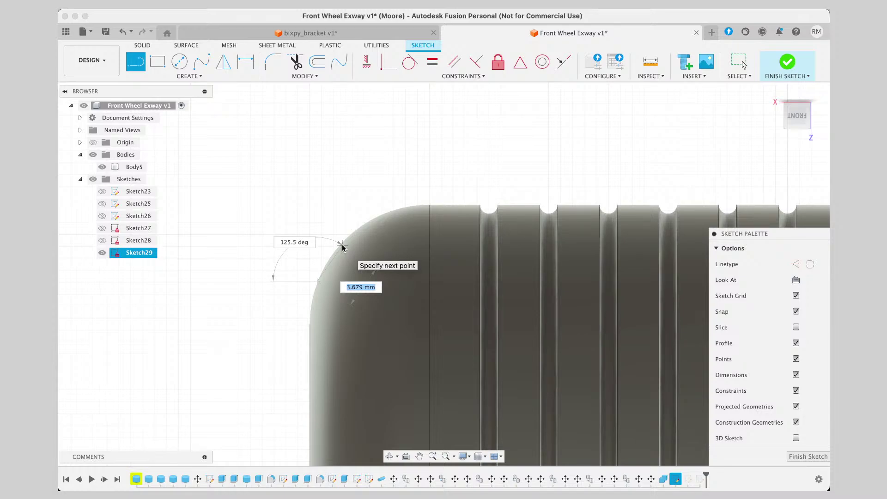
pyautogui.click(401, 208)
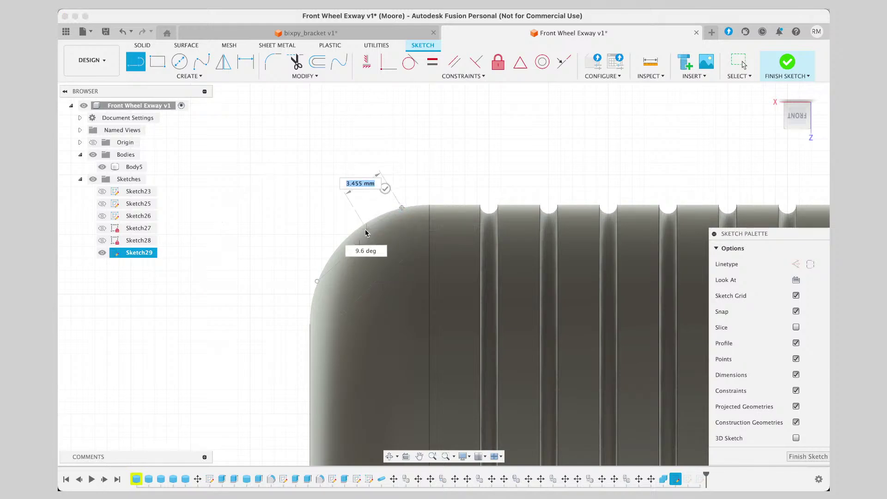
pyautogui.write('p')
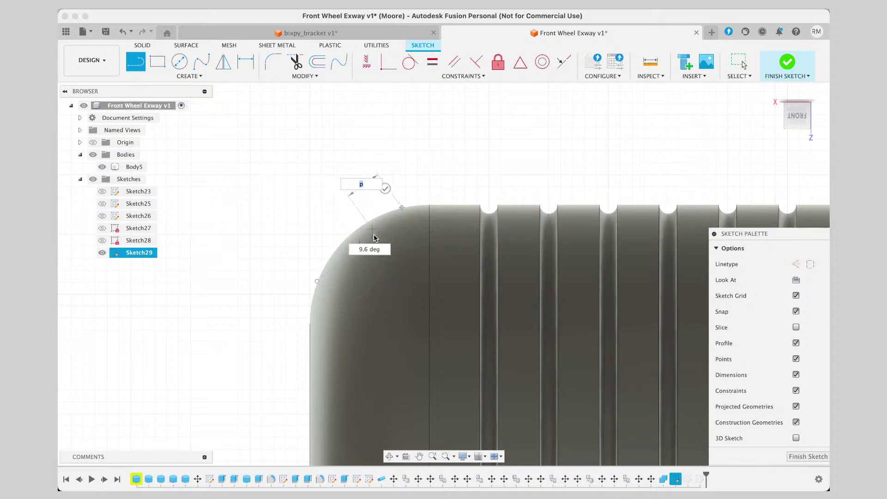
pyautogui.click(348, 238)
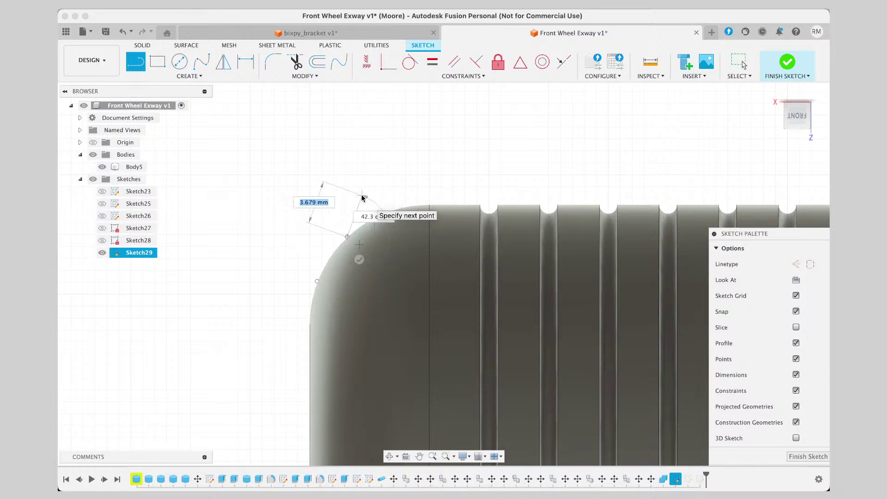
pyautogui.press('Escape')
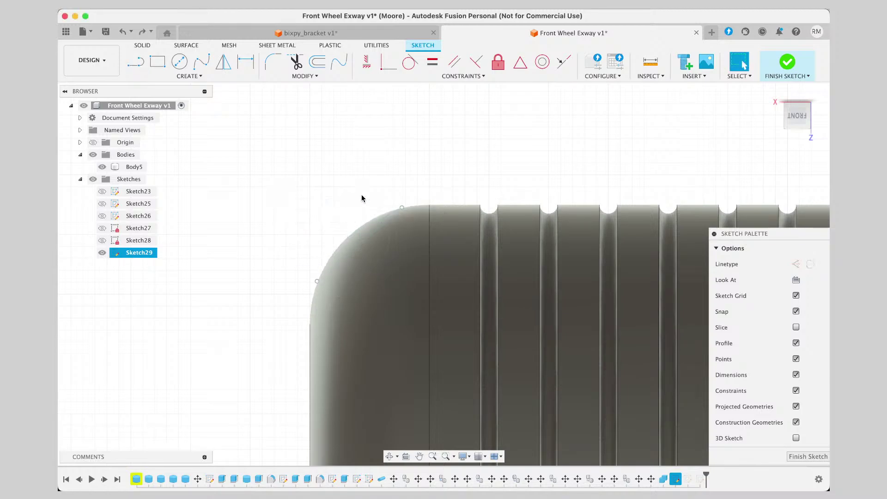
# Try to draw a three-point arc along the wheel's rounded corner, from its lower part to near its upper end.
pyautogui.click(200, 77)
pyautogui.moveTo(197, 119)
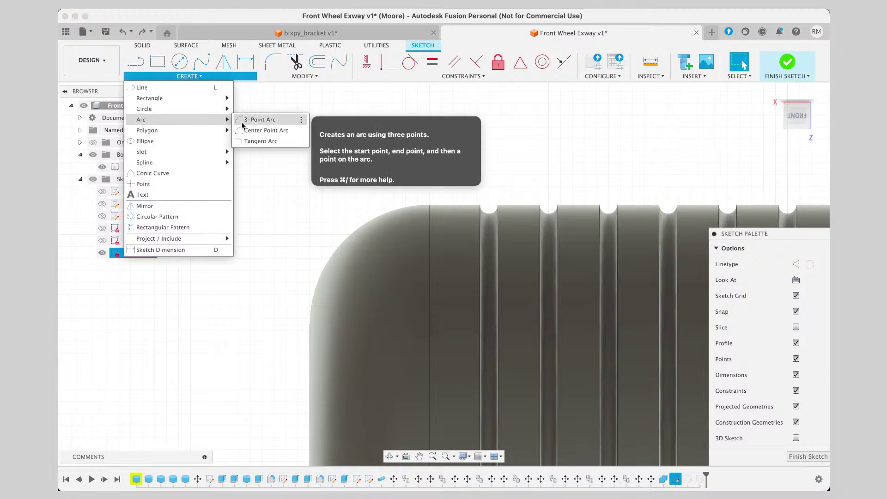
pyautogui.click(260, 119)
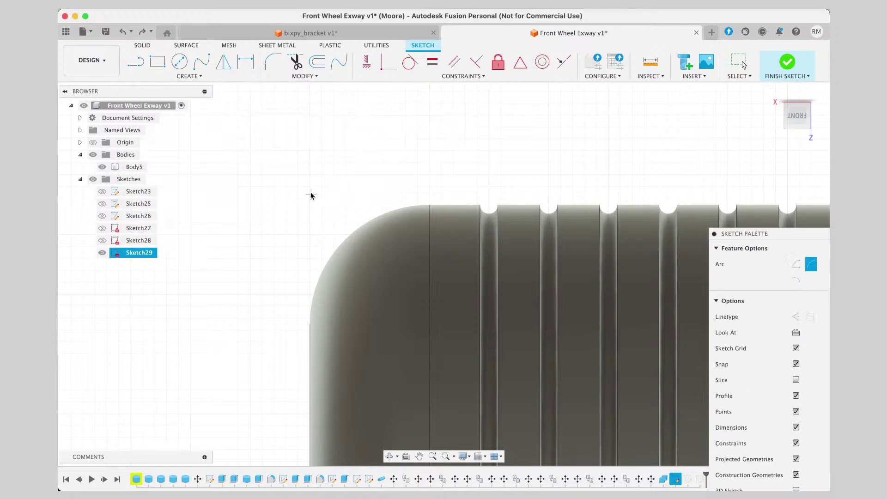
pyautogui.click(189, 73)
pyautogui.moveTo(195, 98)
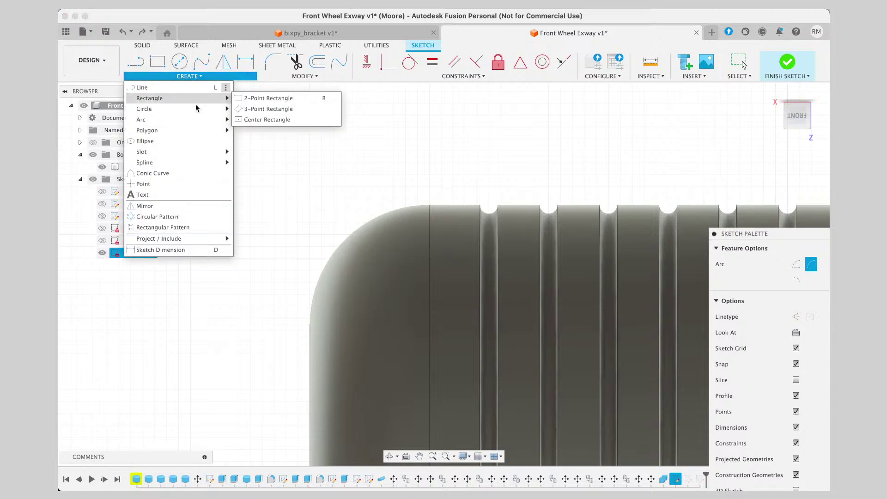
pyautogui.click(316, 286)
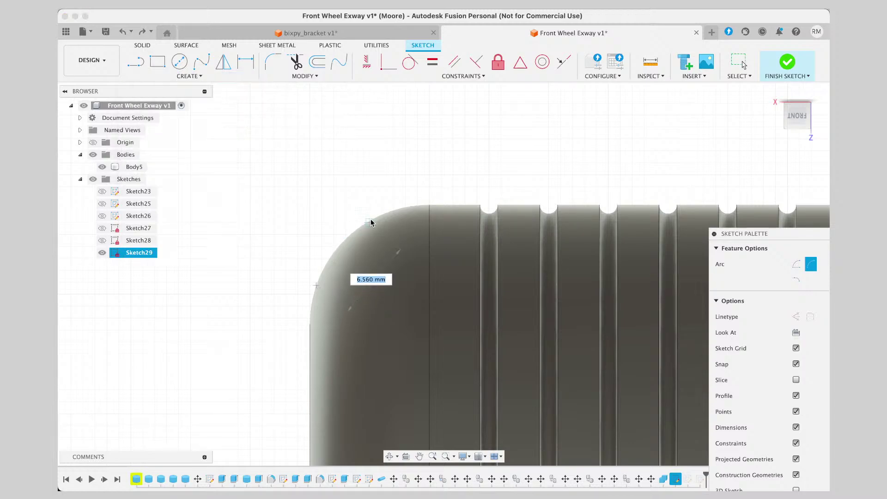
pyautogui.click(392, 211)
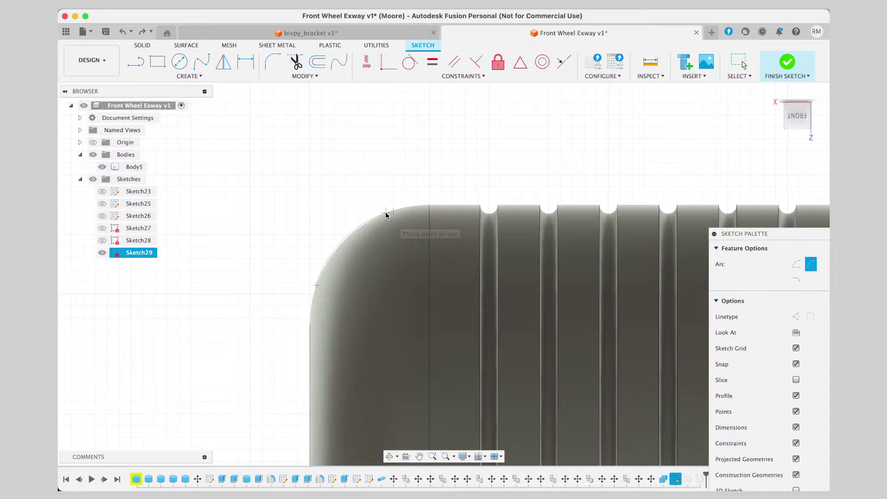
# Project the wheel's rounded corner face into Sketch29 and finish the sketch.
pyautogui.press('p')
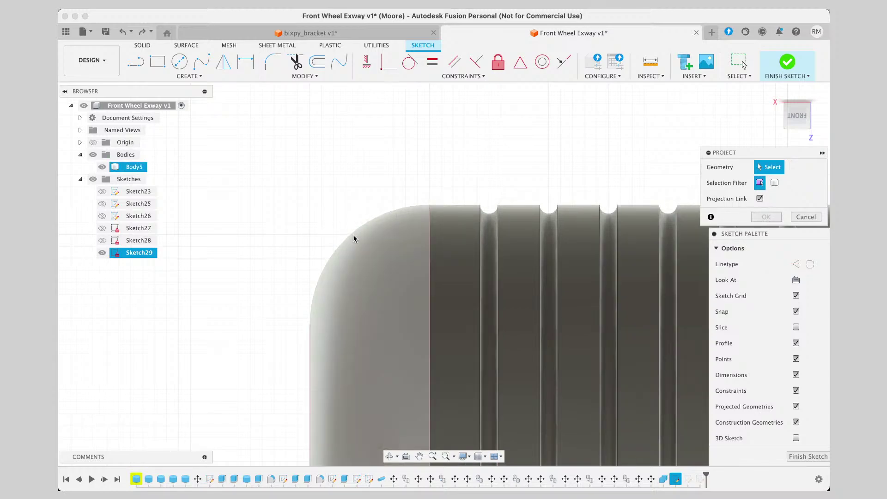
pyautogui.click(352, 234)
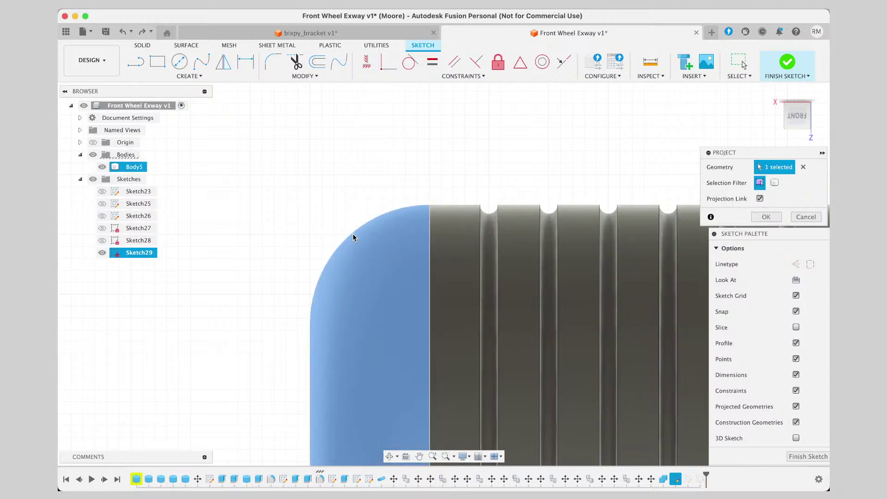
pyautogui.click(774, 217)
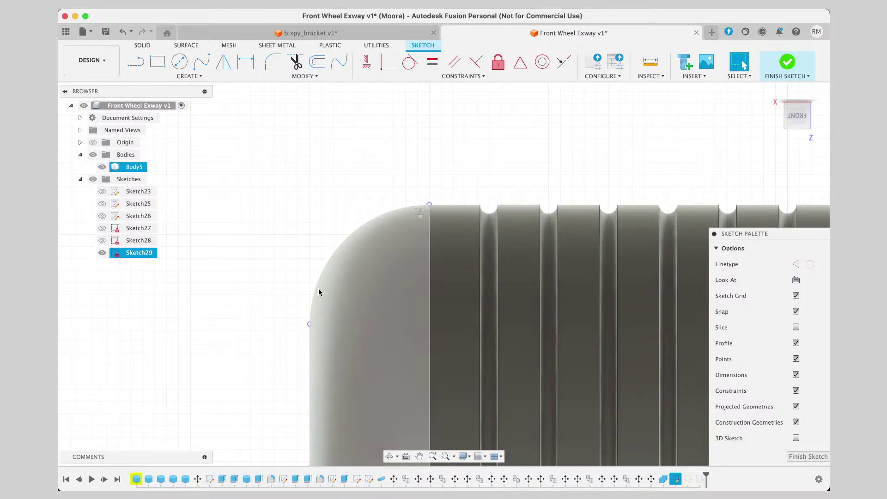
pyautogui.click(808, 456)
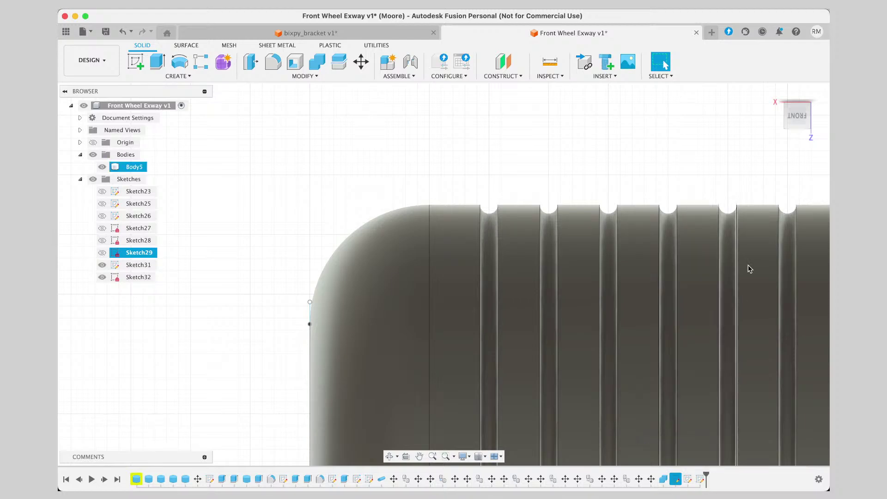
# Examine the geometry of Sketch32 and Sketch29 against the wheel's rounded corner, ending in the front view.
pyautogui.keyDown('shift'); pyautogui.moveTo(750, 269); pyautogui.dragTo(717, 311, button='middle'); pyautogui.keyUp('shift')
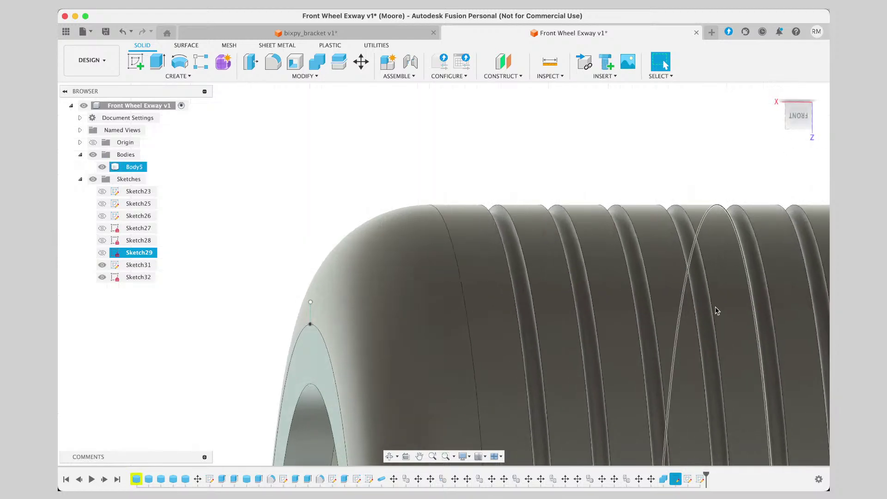
pyautogui.keyDown('super'); pyautogui.click(701, 479); pyautogui.keyUp('super')
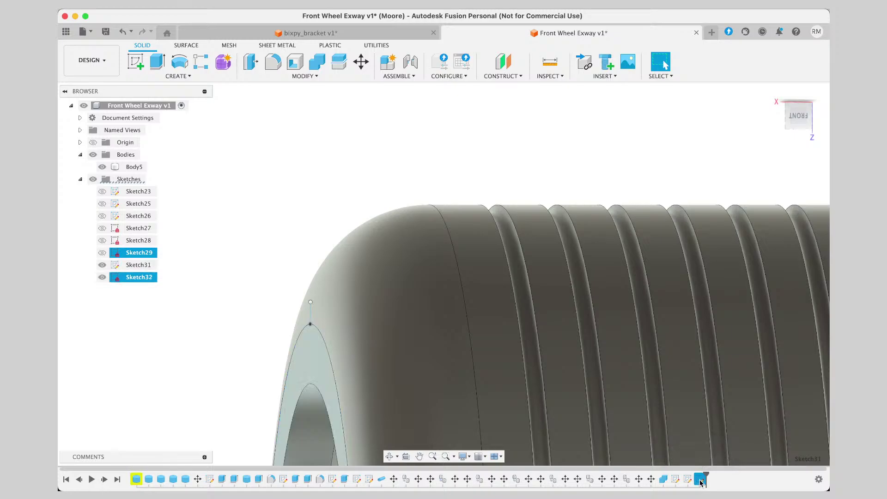
pyautogui.click(675, 480)
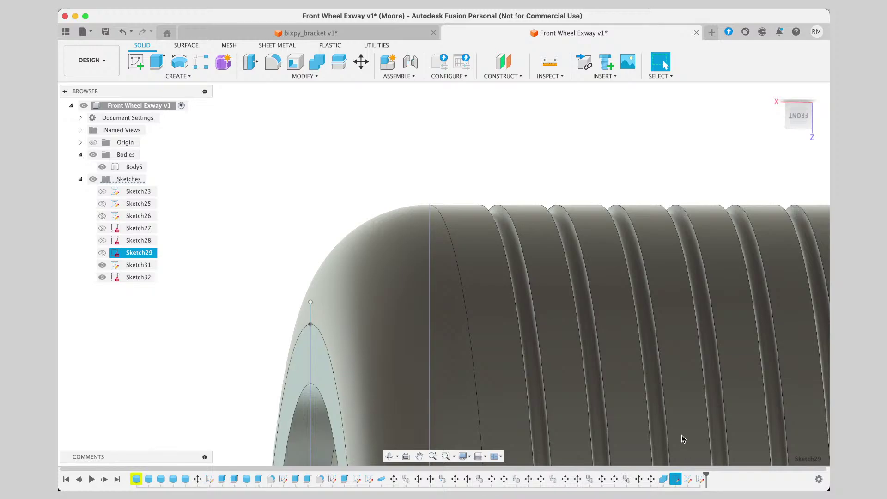
pyautogui.moveTo(797, 115); pyautogui.dragTo(791, 116)
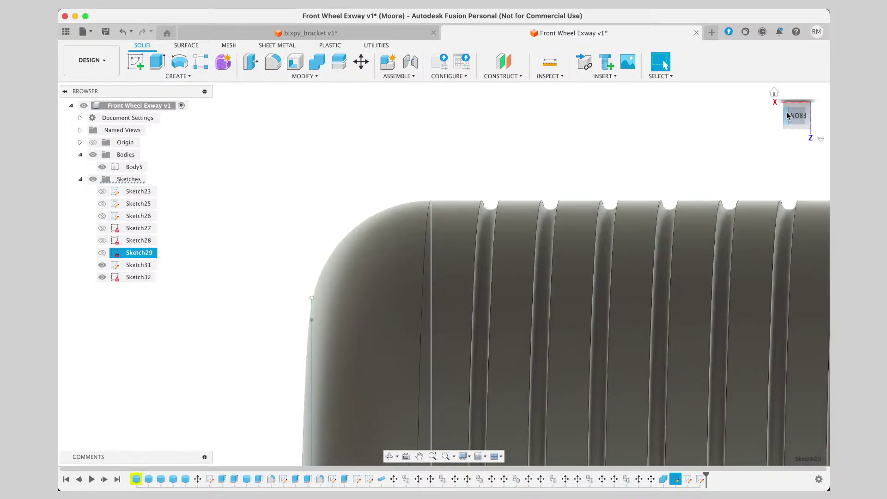
pyautogui.click(787, 115)
pyautogui.click(433, 170)
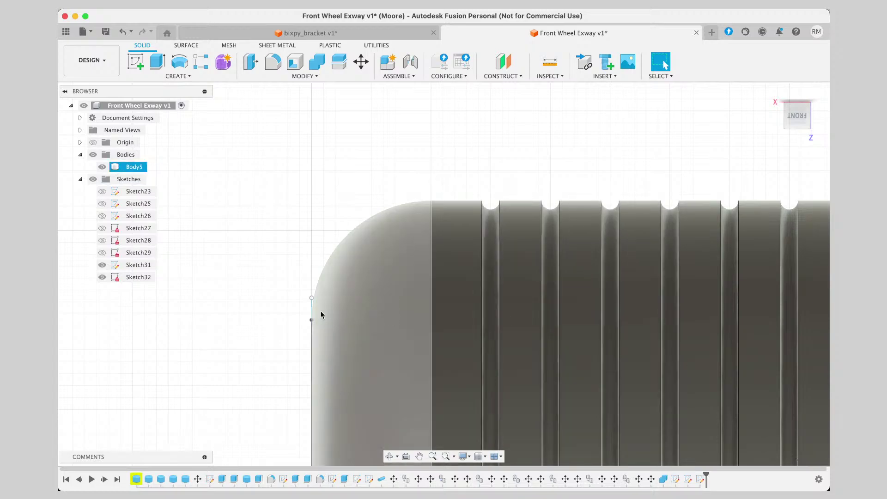
# Create a new sketch at the wheel's rounded corner and open it for editing.
pyautogui.click(183, 77)
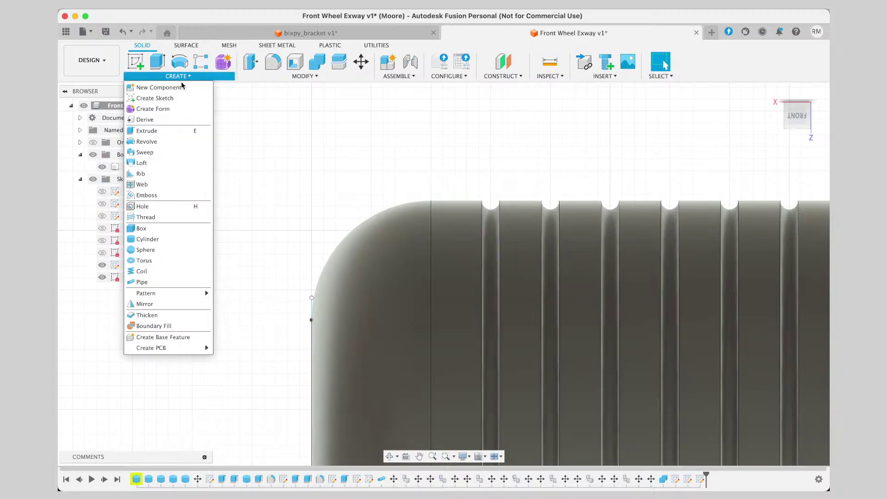
pyautogui.click(175, 98)
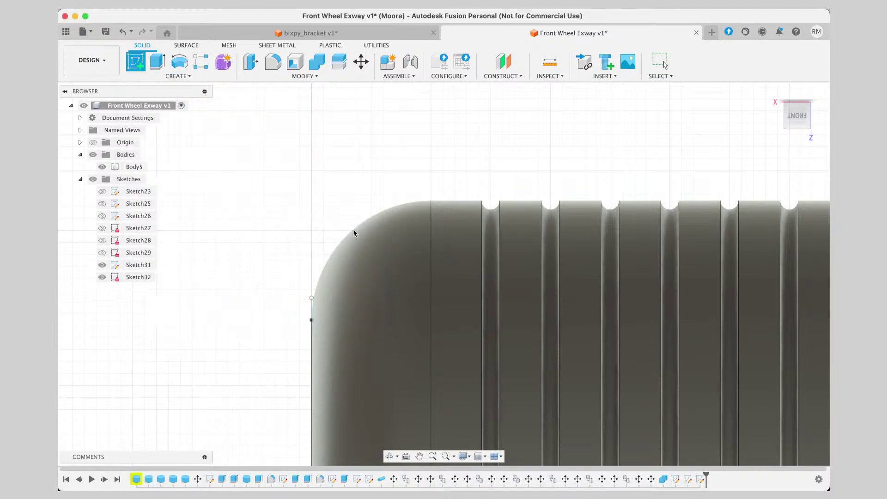
pyautogui.click(387, 226)
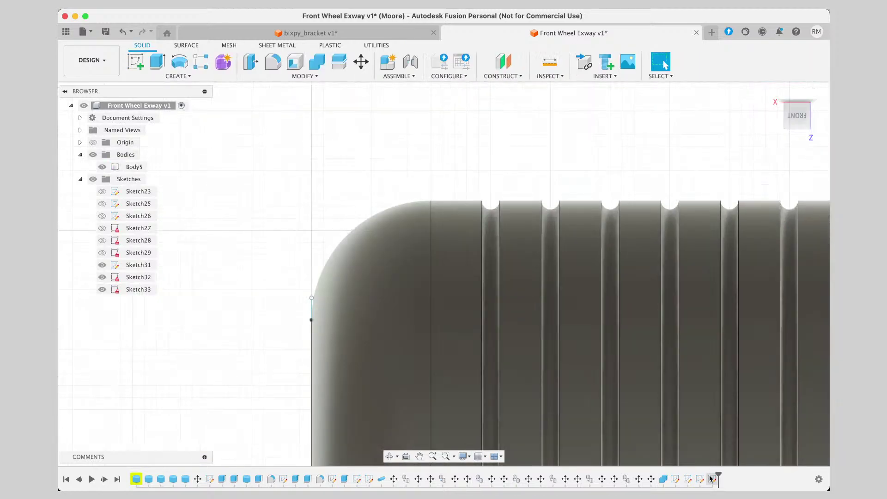
pyautogui.doubleClick(710, 479)
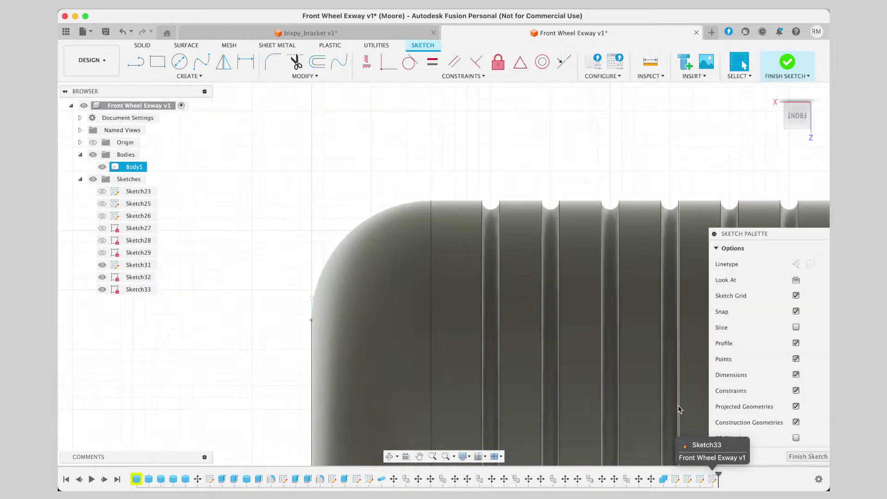
pyautogui.click(188, 76)
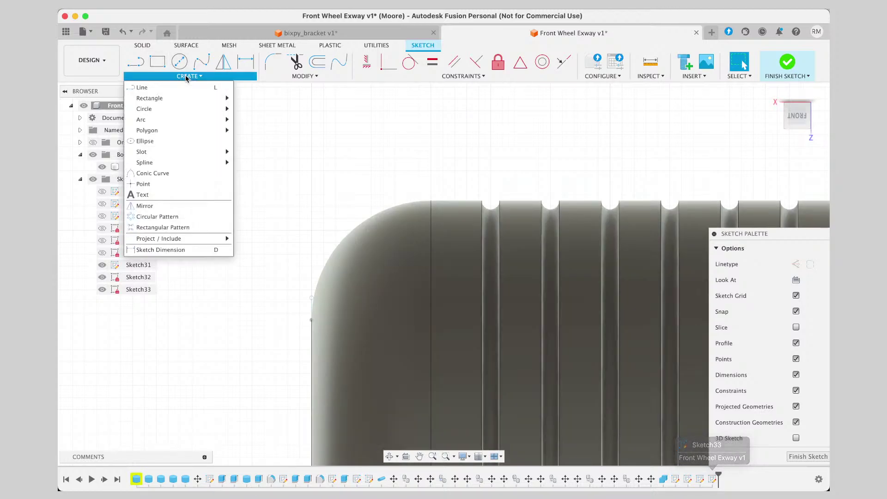
pyautogui.moveTo(173, 120)
pyautogui.click(249, 119)
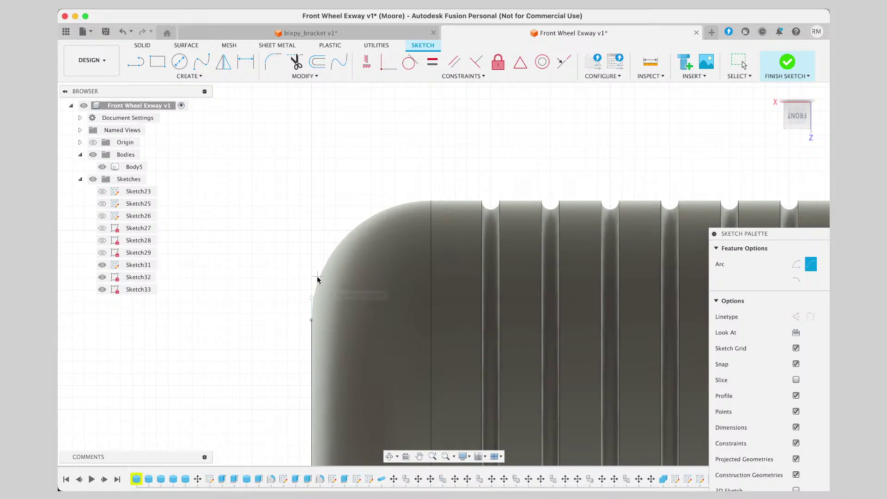
# Project the wheel's rounded corner face into Sketch33 with the specified entities filter and projection link on.
pyautogui.press('p')
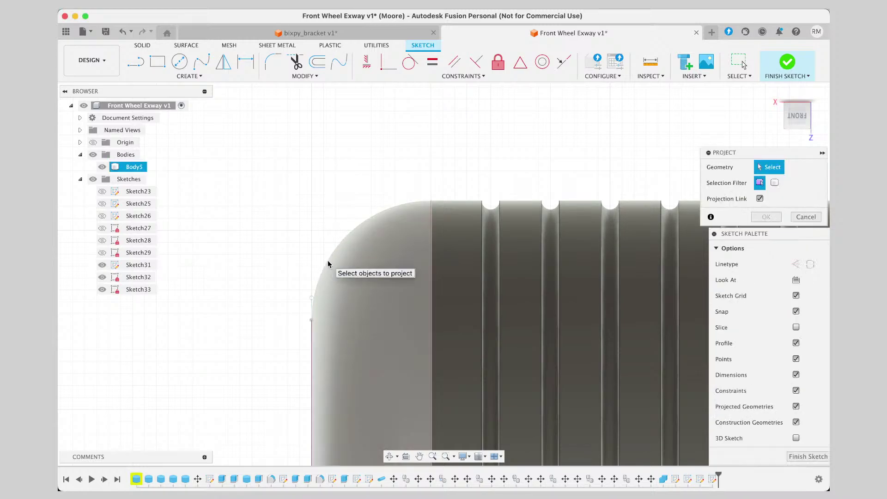
pyautogui.click(328, 263)
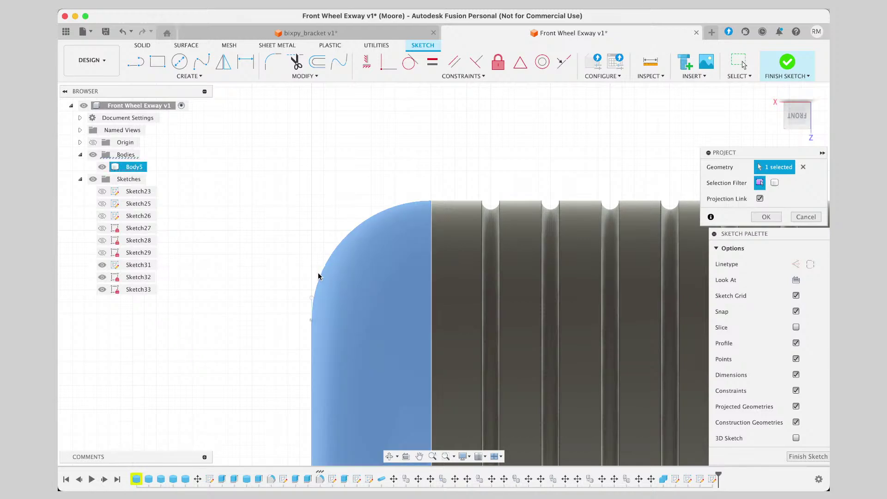
pyautogui.click(321, 274)
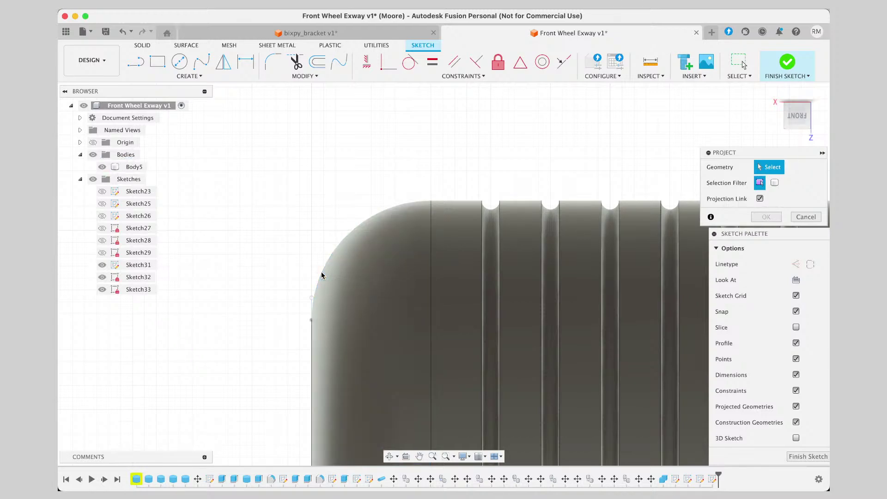
pyautogui.click(361, 226)
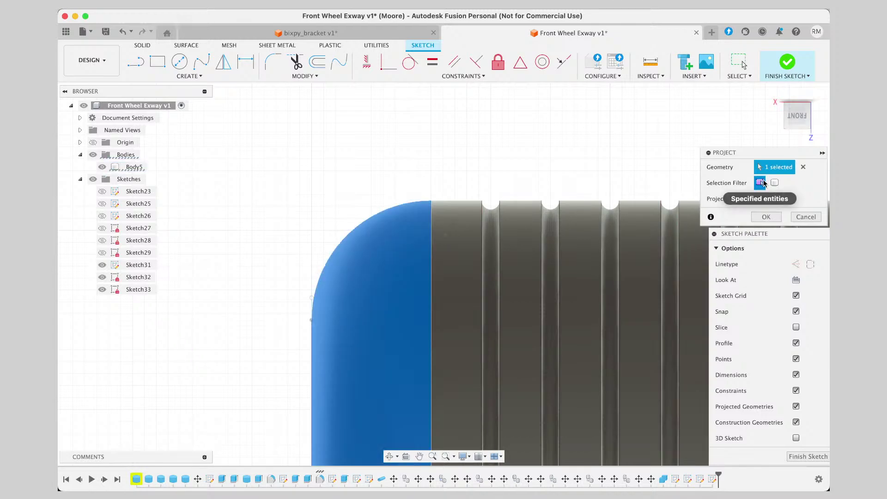
pyautogui.click(764, 218)
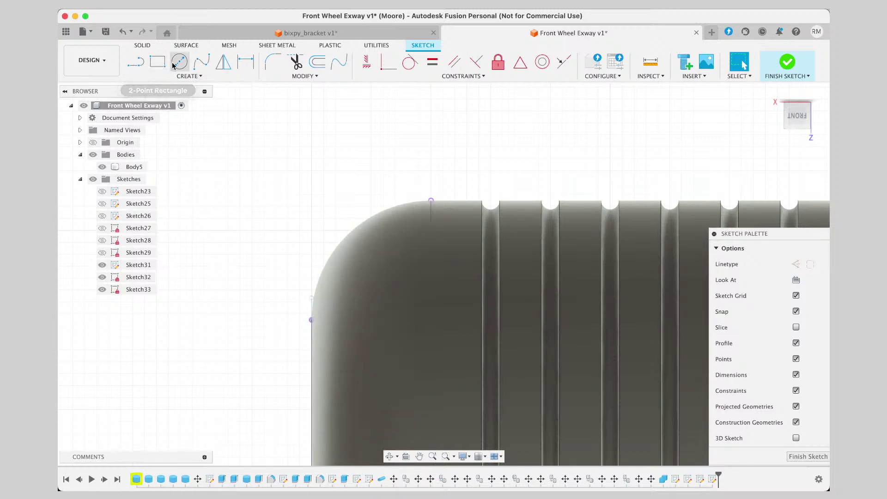
# Check the projected points at both ends of the wheel's rounded corner and the corner face for usable path geometry.
pyautogui.click(431, 202)
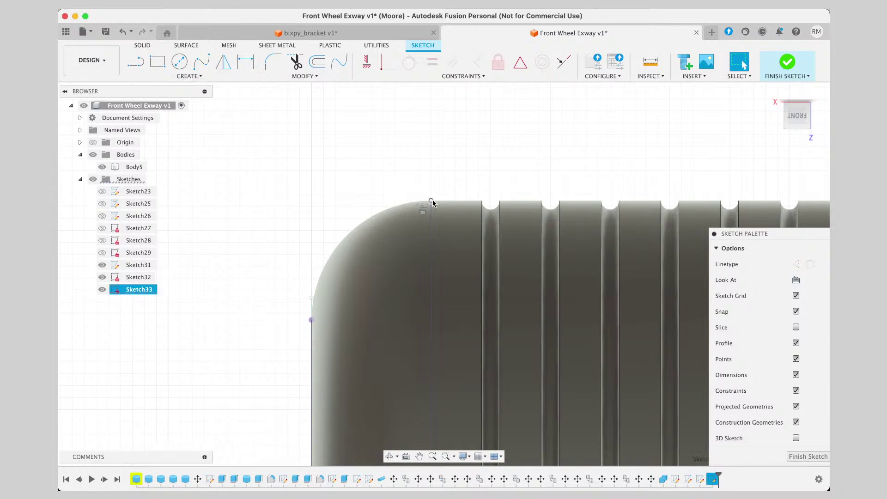
pyautogui.click(312, 320)
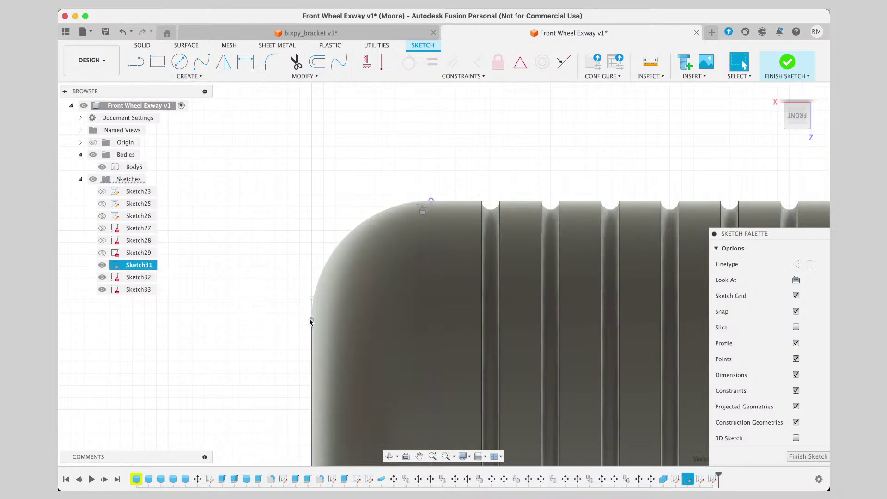
pyautogui.click(431, 202)
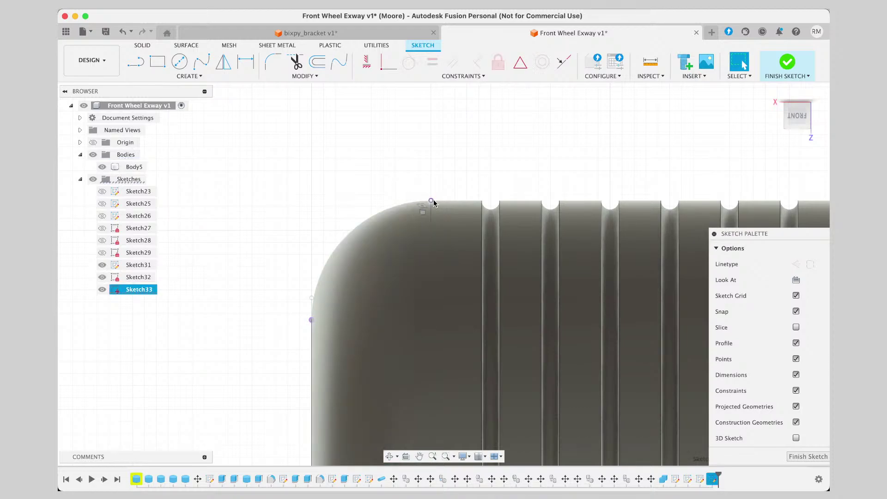
pyautogui.click(445, 158)
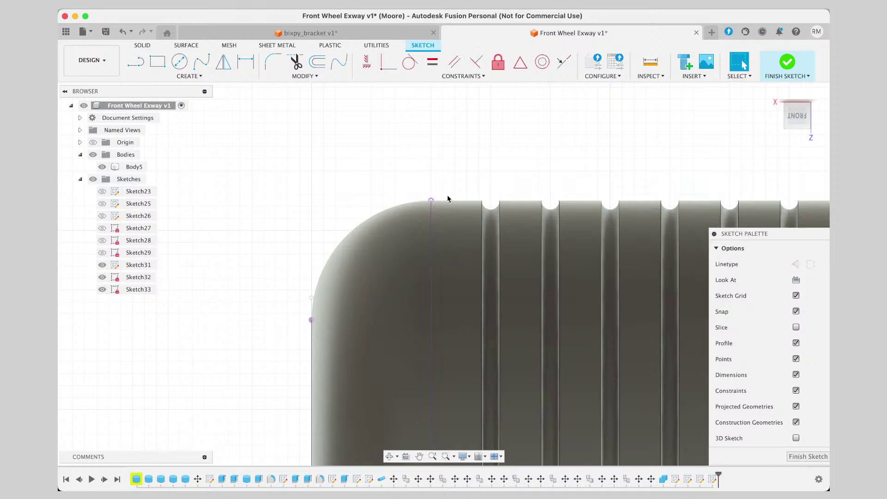
pyautogui.click(431, 202)
pyautogui.click(319, 282)
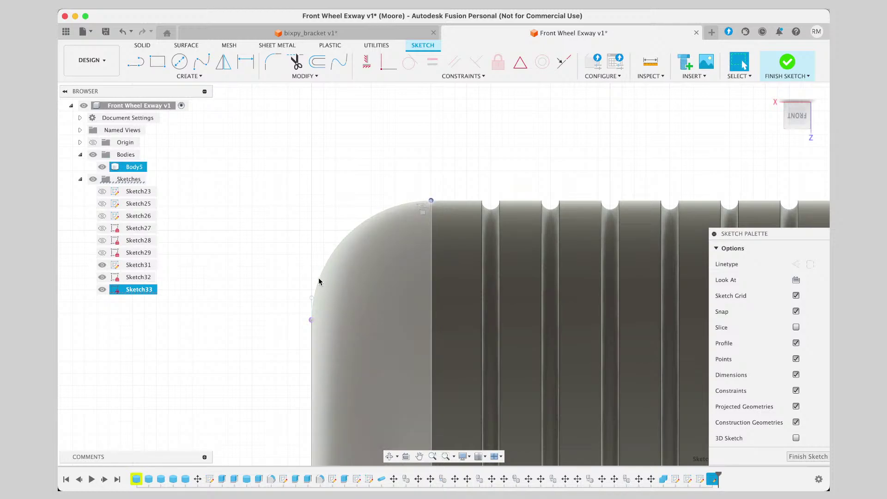
pyautogui.click(312, 298)
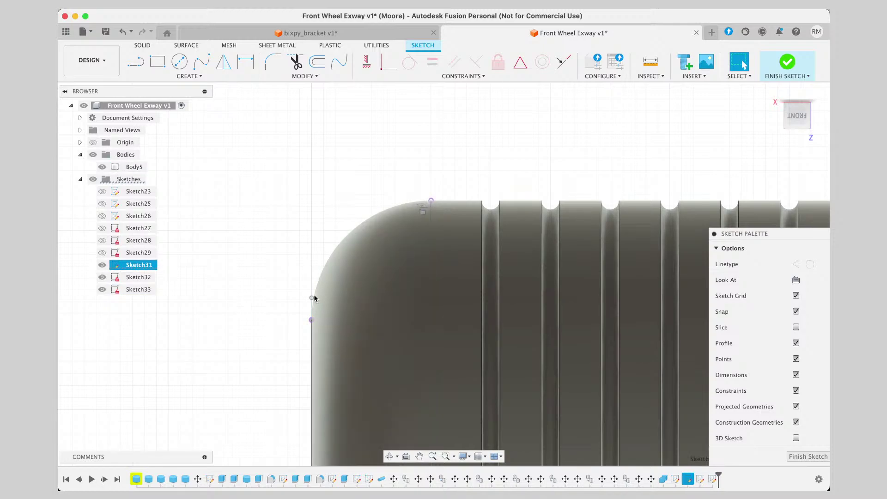
pyautogui.click(323, 269)
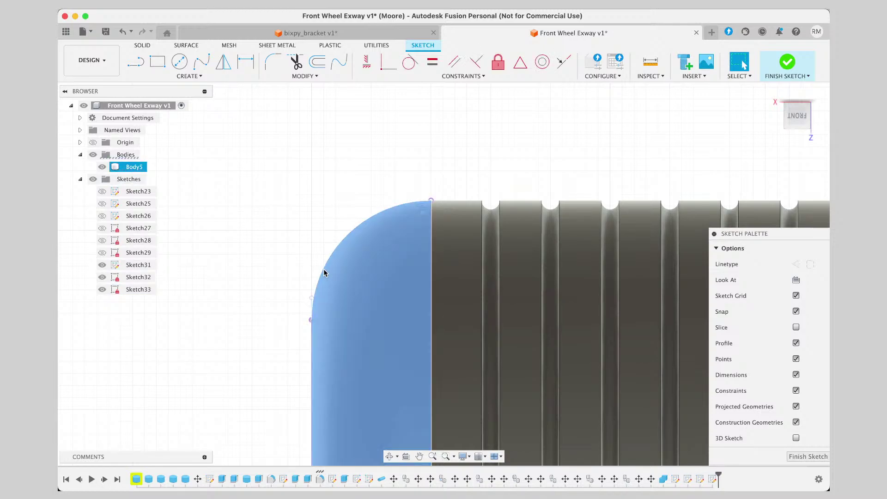
pyautogui.click(712, 479)
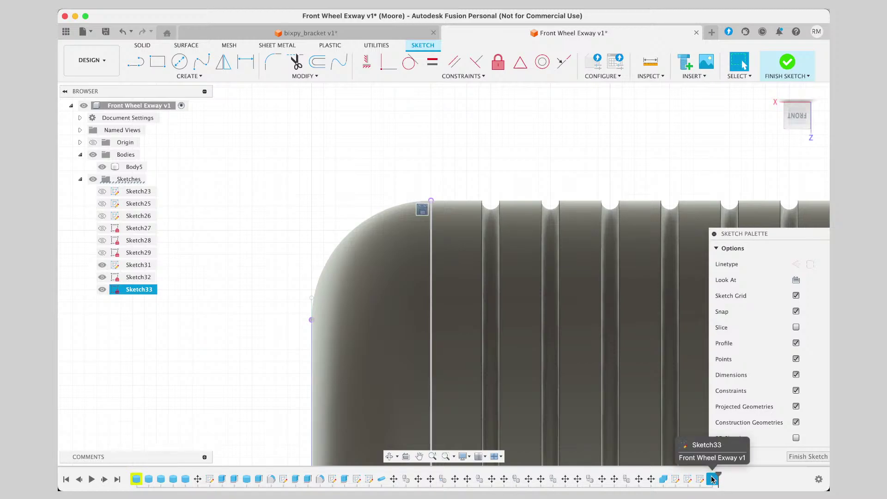
pyautogui.moveTo(417, 203); pyautogui.dragTo(409, 201, button='middle')
pyautogui.click(409, 202)
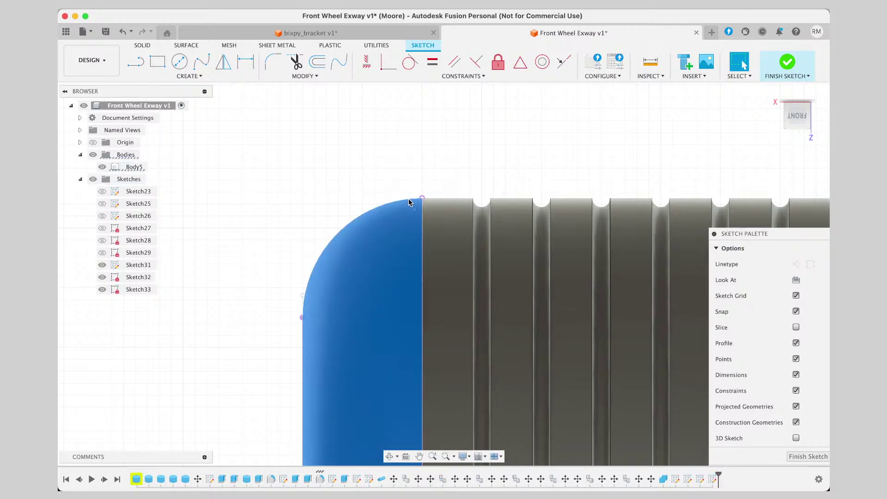
pyautogui.click(808, 456)
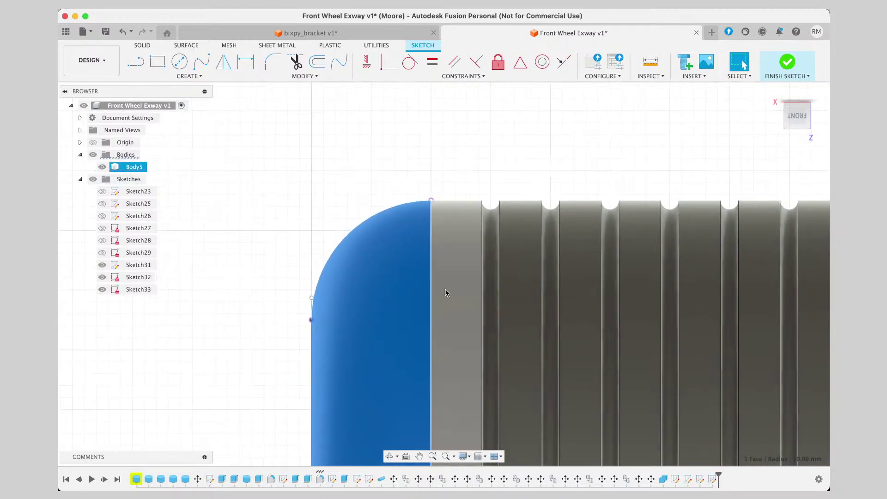
pyautogui.click(179, 76)
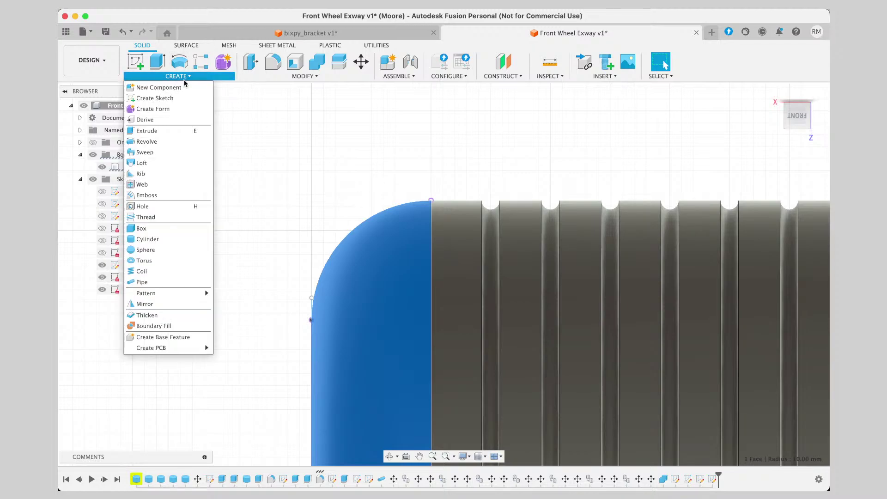
pyautogui.click(180, 283)
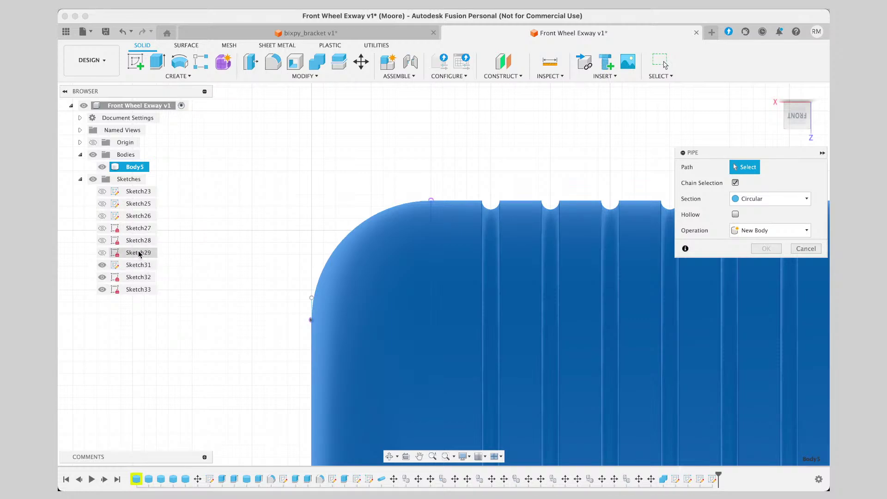
pyautogui.click(102, 252)
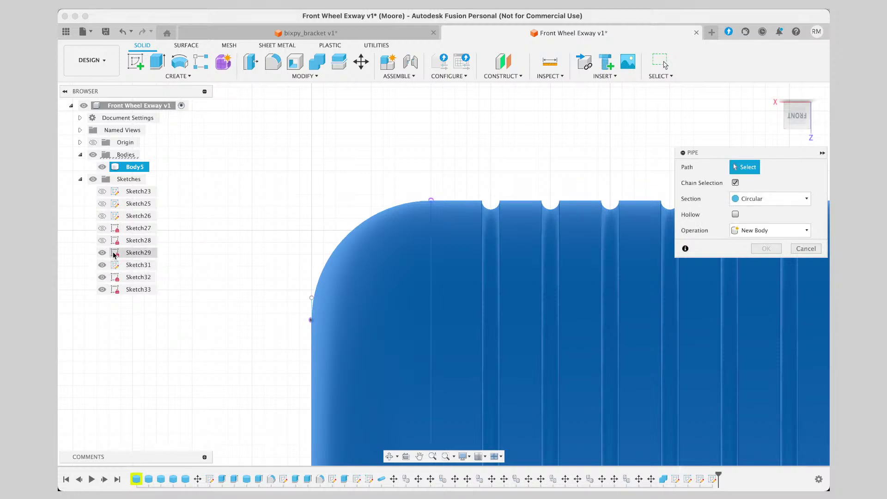
pyautogui.click(103, 228)
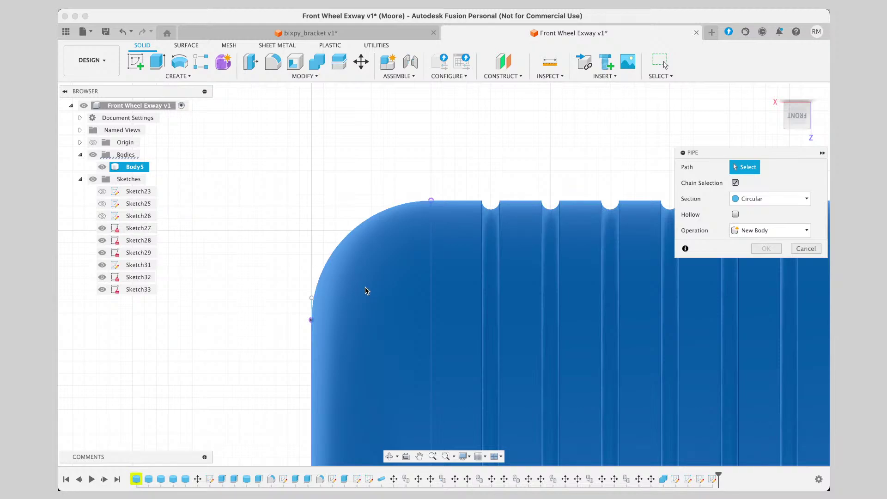
pyautogui.click(805, 249)
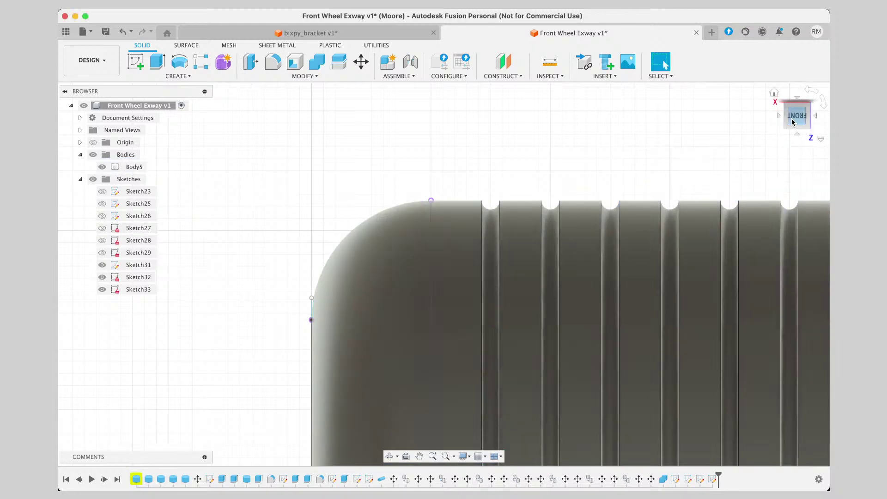
# Try a circular pipe cut with a 2 mm section along the Sketch33 line at the rounded corner's inner edge.
pyautogui.moveTo(797, 118); pyautogui.dragTo(797, 119)
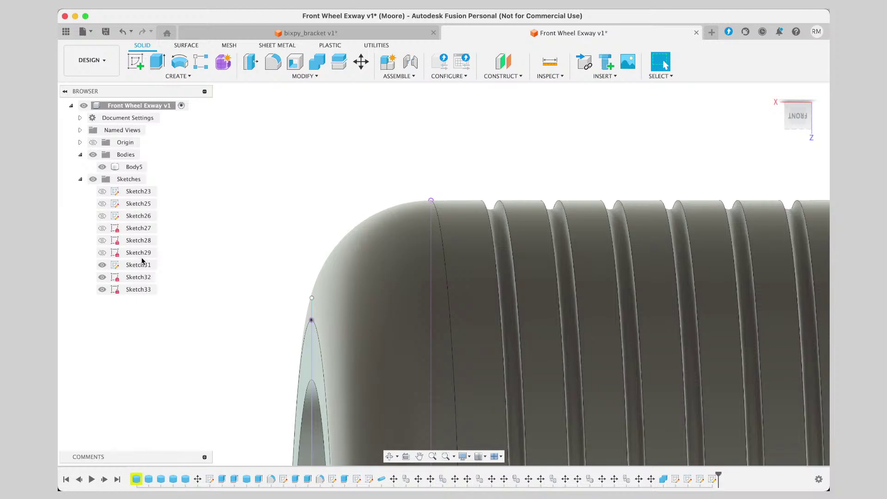
pyautogui.click(430, 202)
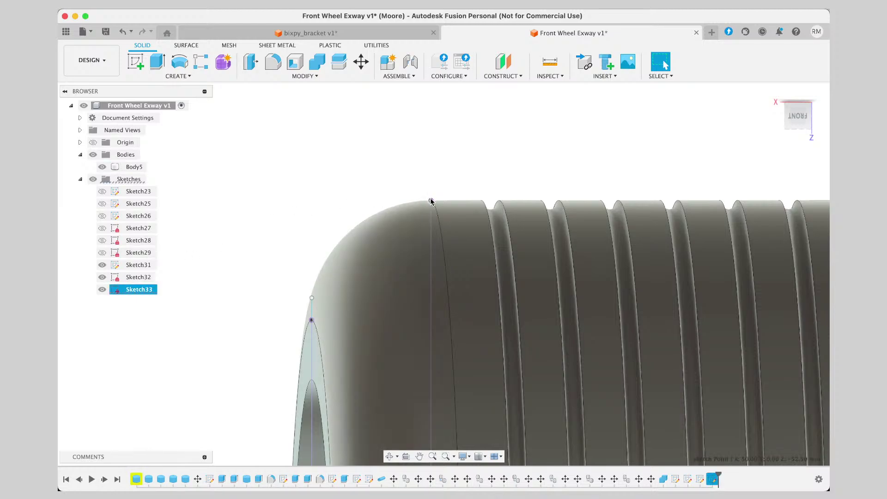
pyautogui.click(187, 76)
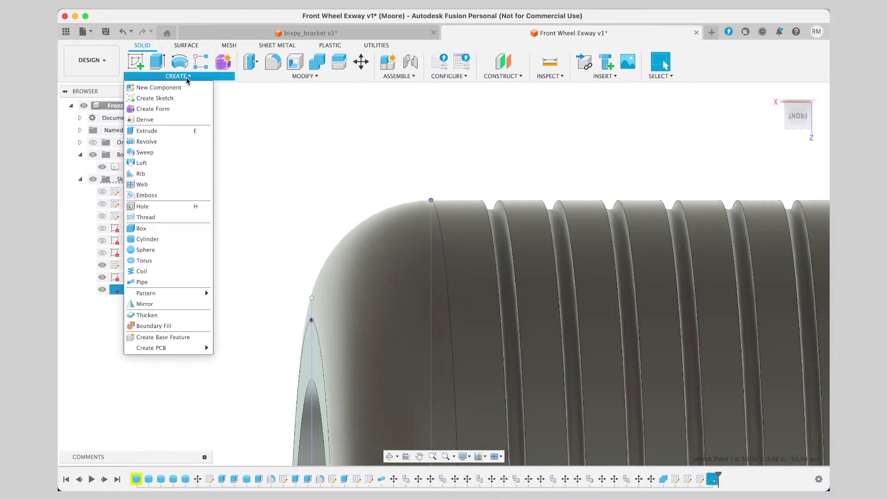
pyautogui.click(163, 283)
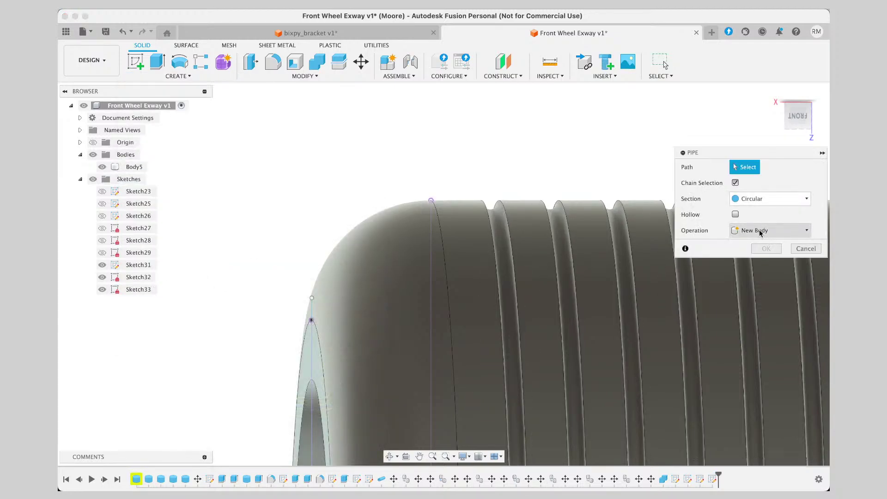
pyautogui.click(430, 202)
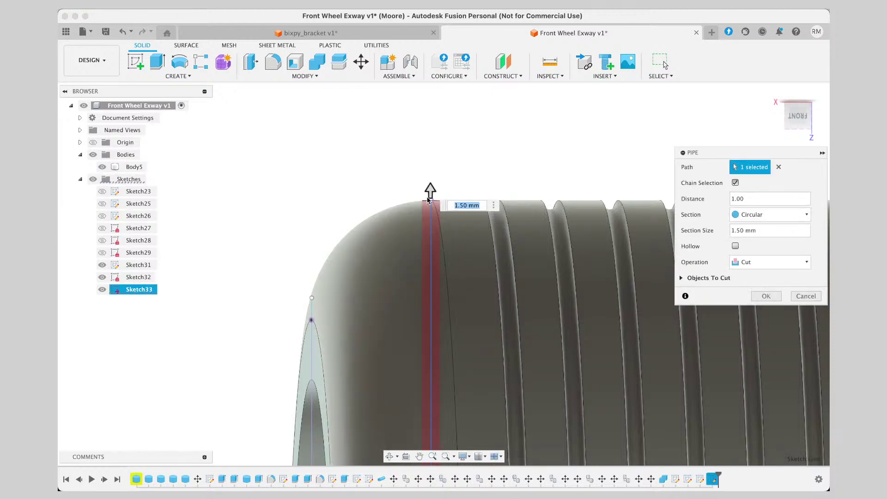
pyautogui.write('0')
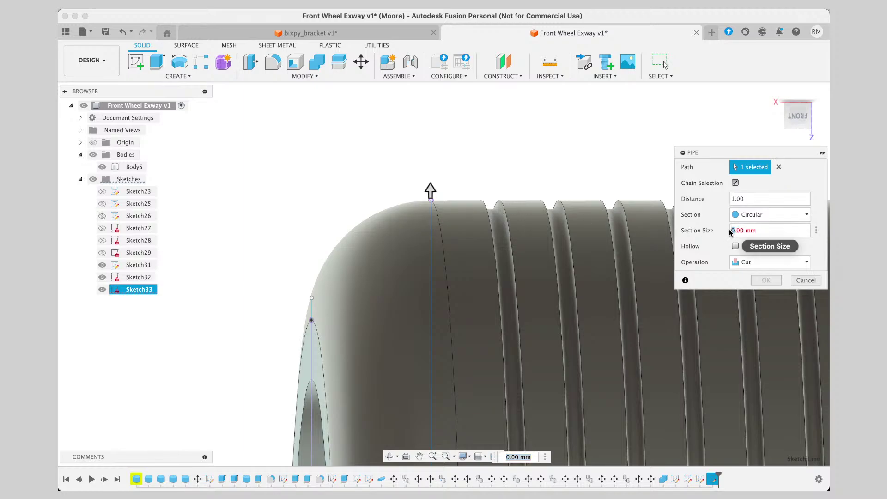
pyautogui.write('2')
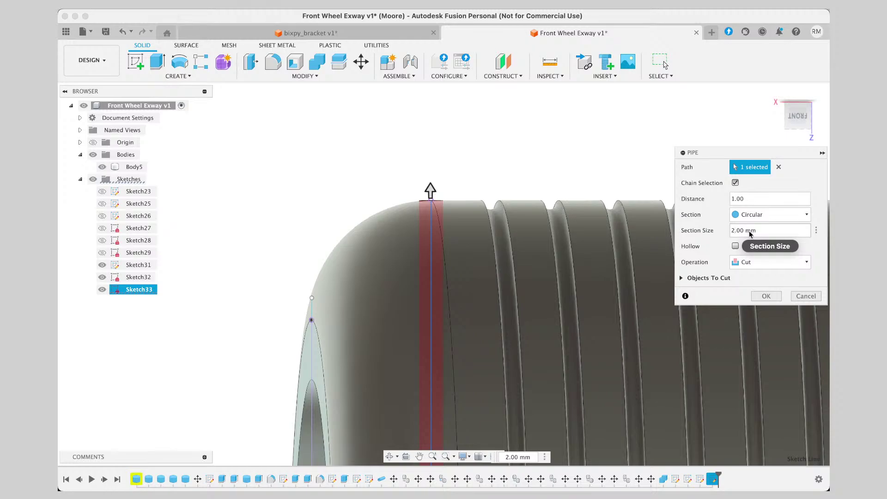
pyautogui.click(776, 219)
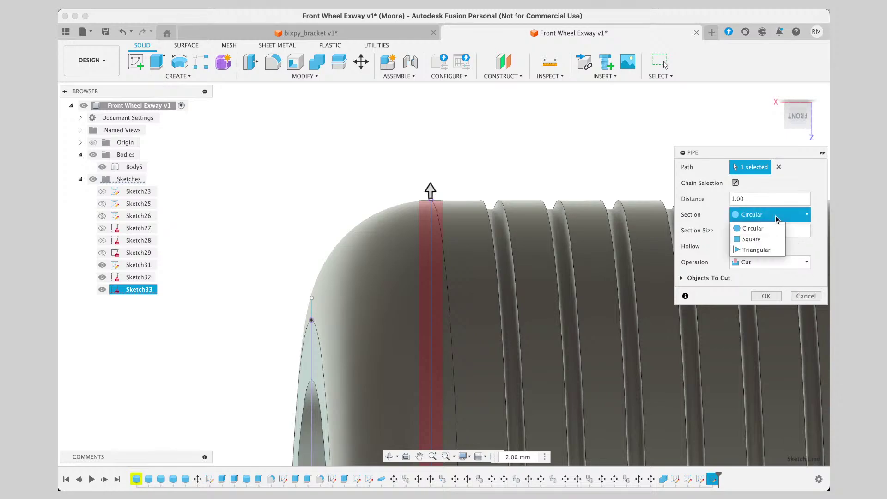
pyautogui.click(776, 217)
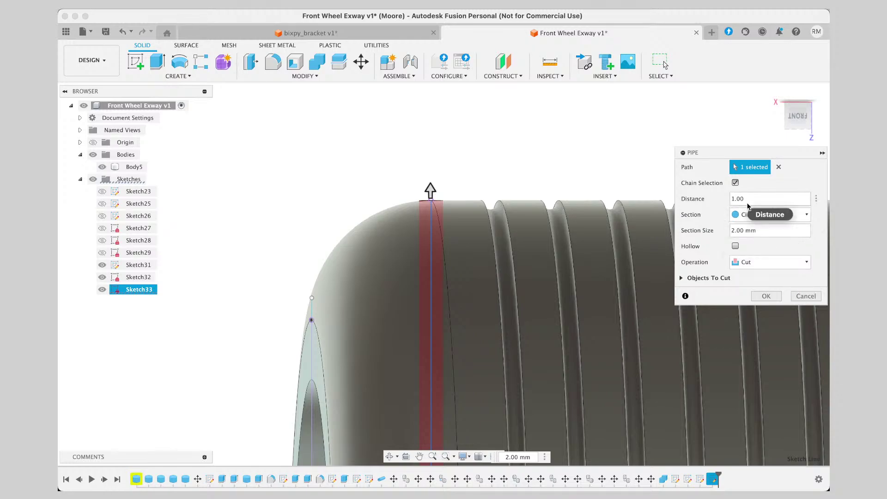
pyautogui.click(803, 296)
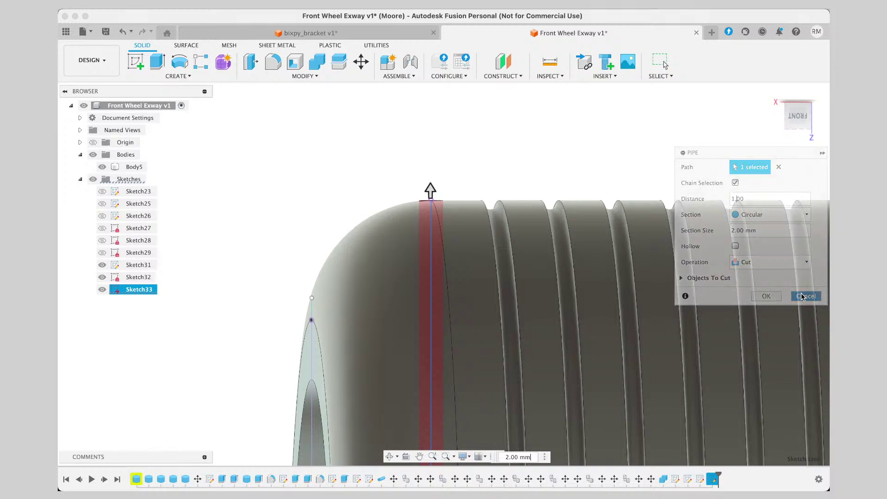
# Try a circular pipe with a 0.578 mm section along the short Sketch31 line at the wheel's outer side.
pyautogui.click(350, 235)
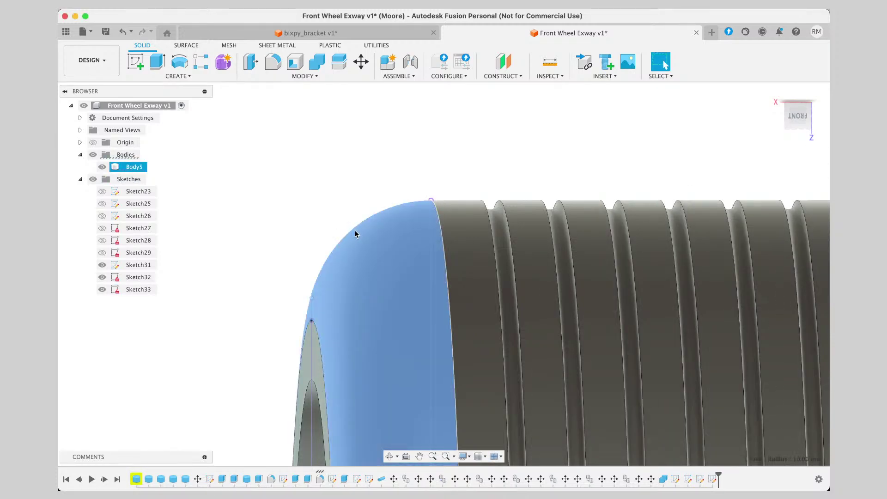
pyautogui.click(178, 76)
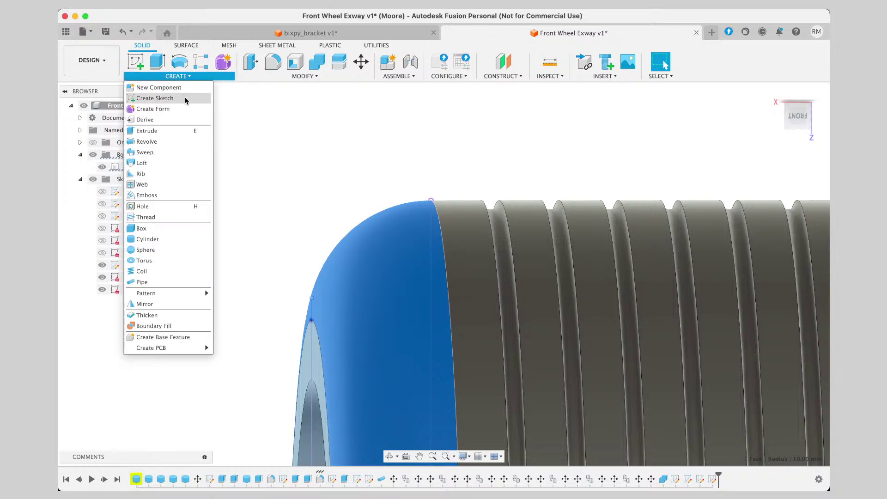
pyautogui.click(175, 282)
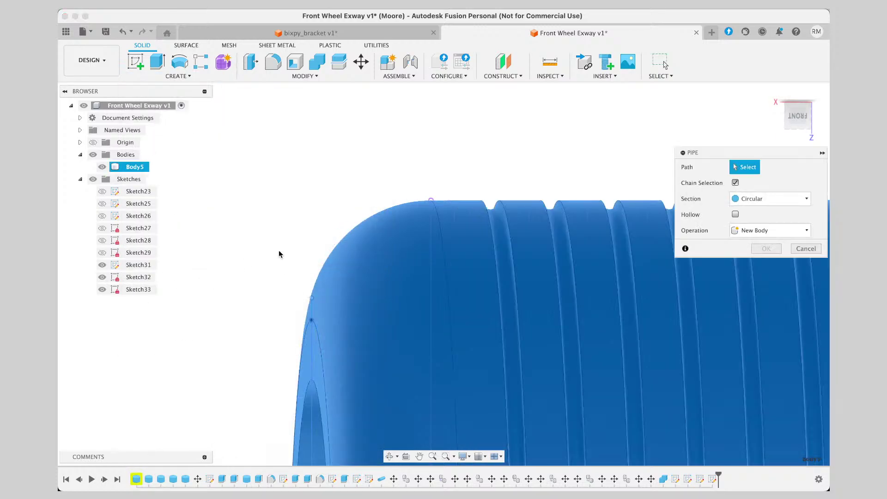
pyautogui.click(769, 235)
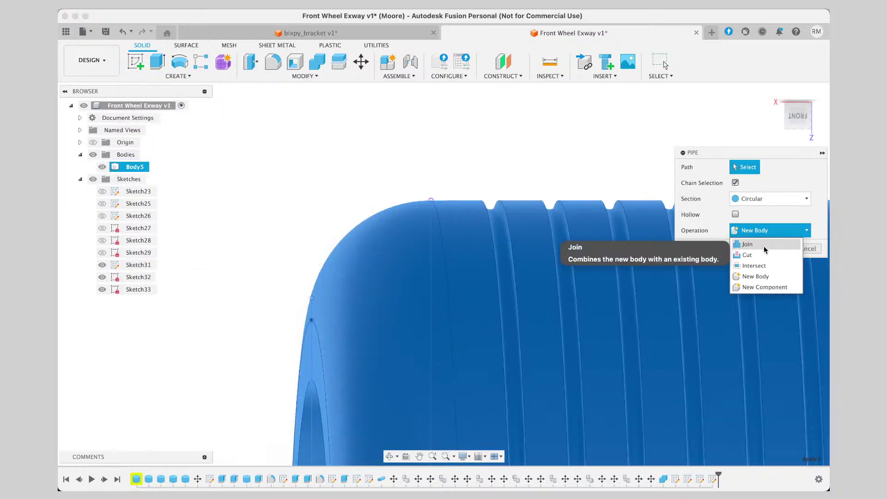
pyautogui.click(757, 276)
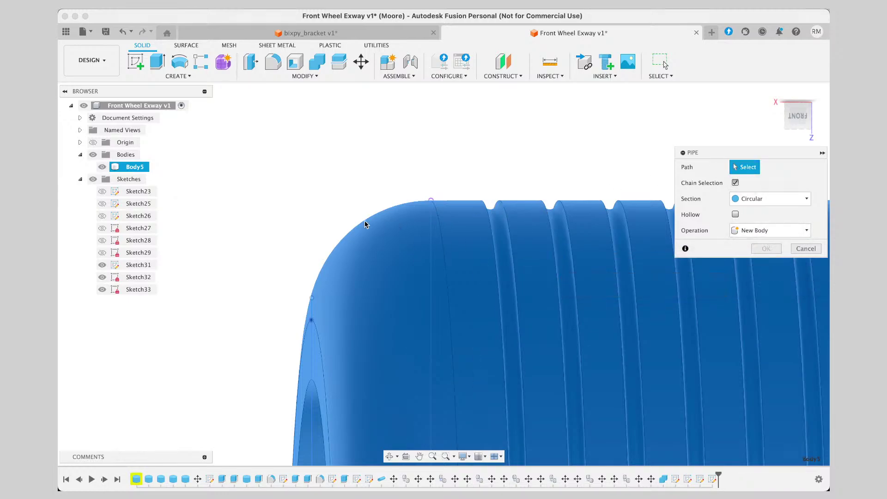
pyautogui.click(313, 300)
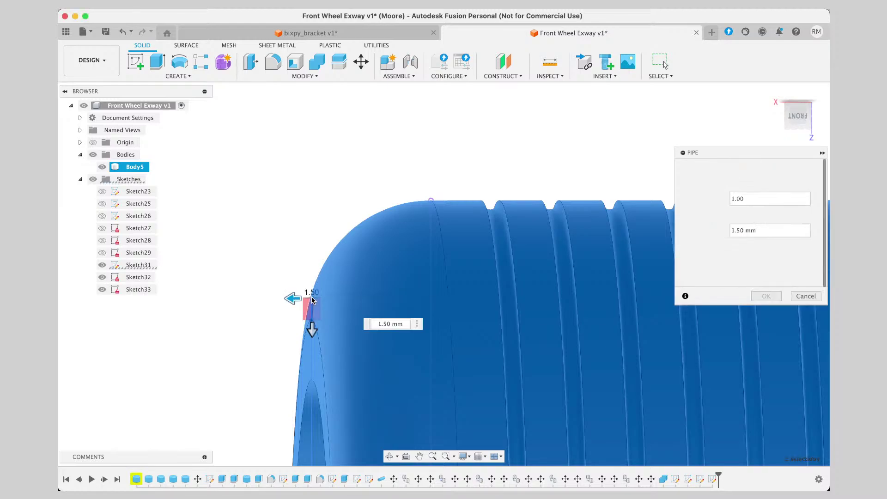
pyautogui.moveTo(312, 299); pyautogui.dragTo(331, 267)
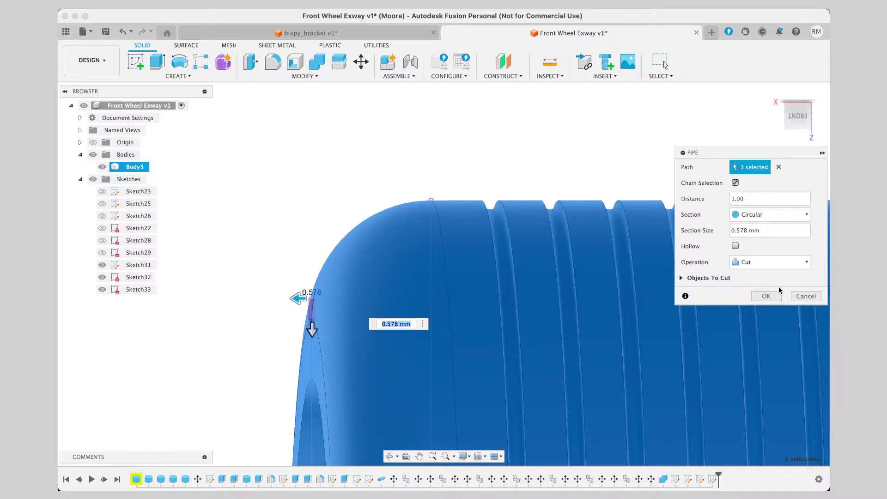
# Hide Sketch31, Sketch32, Sketch33 and the wheel body to inspect the pipe preview at the rounded corner.
pyautogui.hscroll(1, 253, 244)
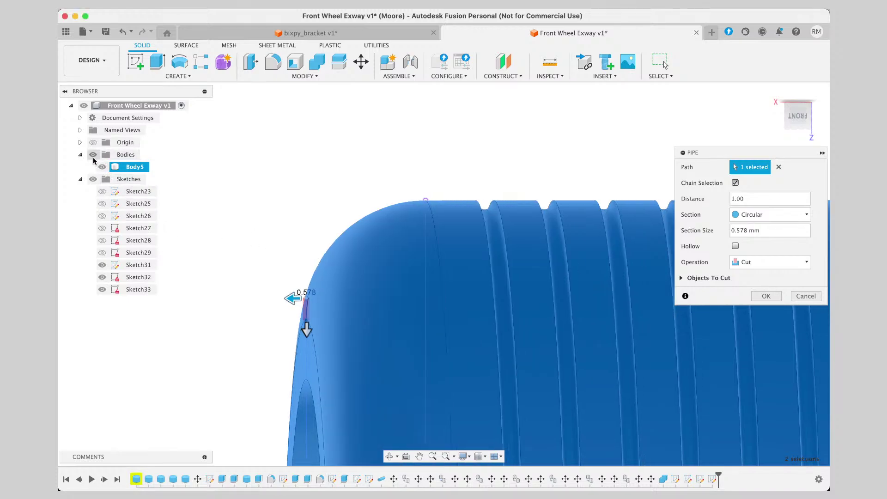
pyautogui.click(101, 168)
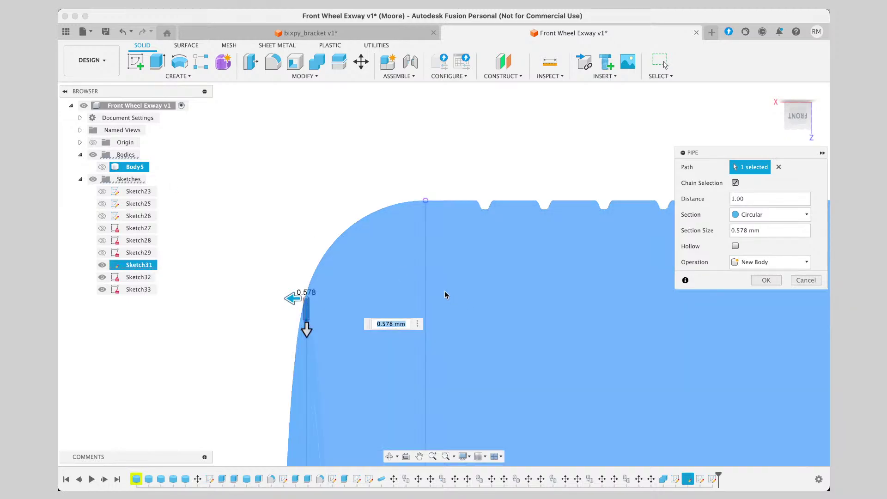
pyautogui.hscroll(1, 394, 215)
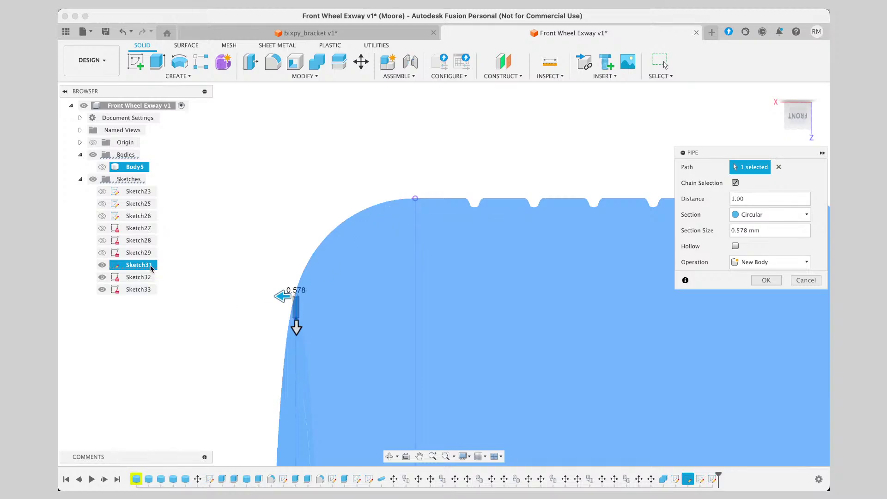
pyautogui.click(102, 266)
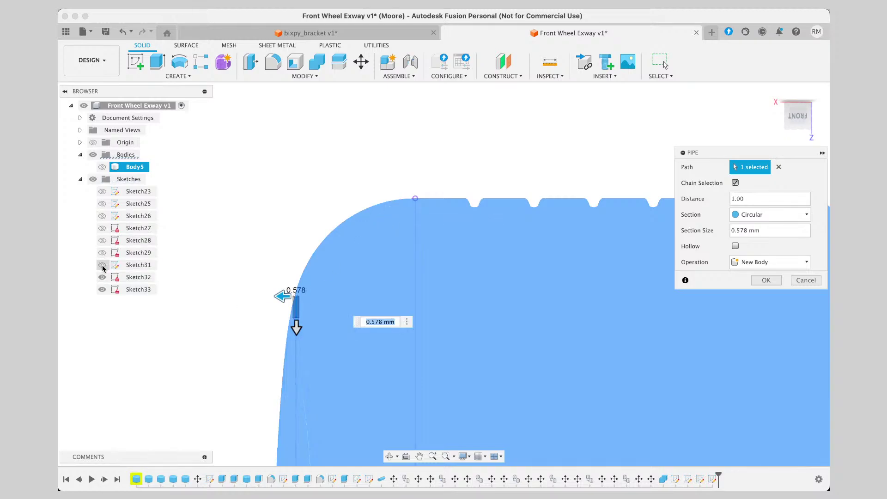
pyautogui.click(102, 278)
pyautogui.click(102, 290)
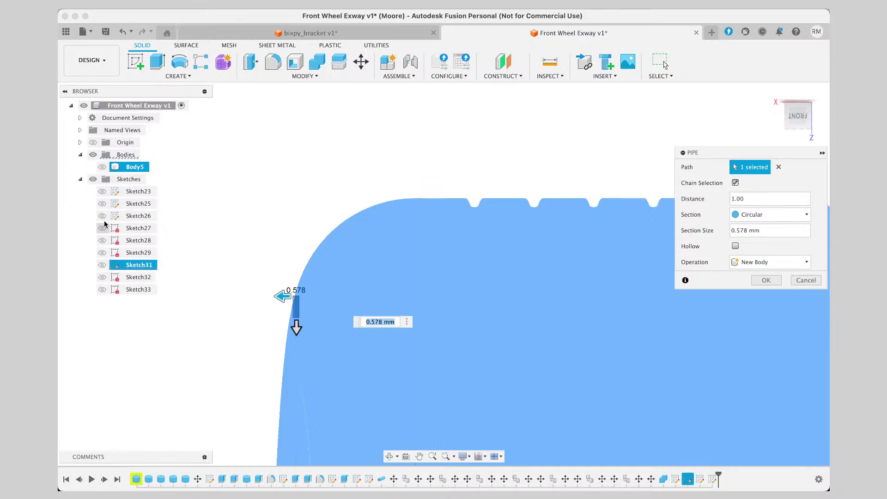
pyautogui.click(102, 167)
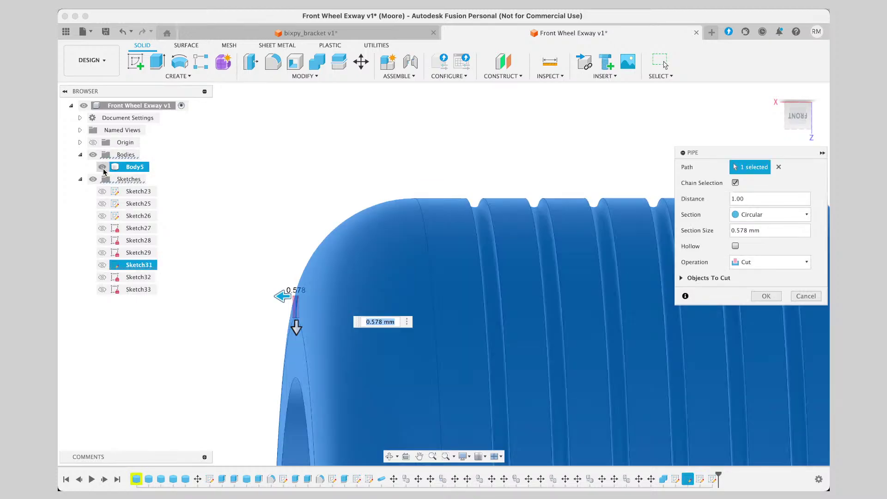
pyautogui.click(102, 168)
pyautogui.click(102, 168)
pyautogui.click(102, 168)
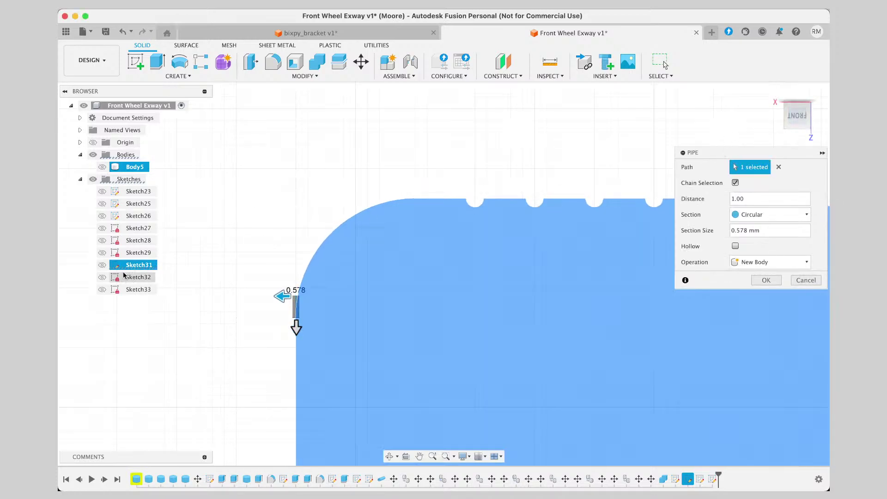
# Check Sketch23, Sketch25, Sketch26, Sketch29 and Sketch31 individually for usable corner path geometry and cancel the pipe.
pyautogui.click(101, 265)
pyautogui.click(102, 267)
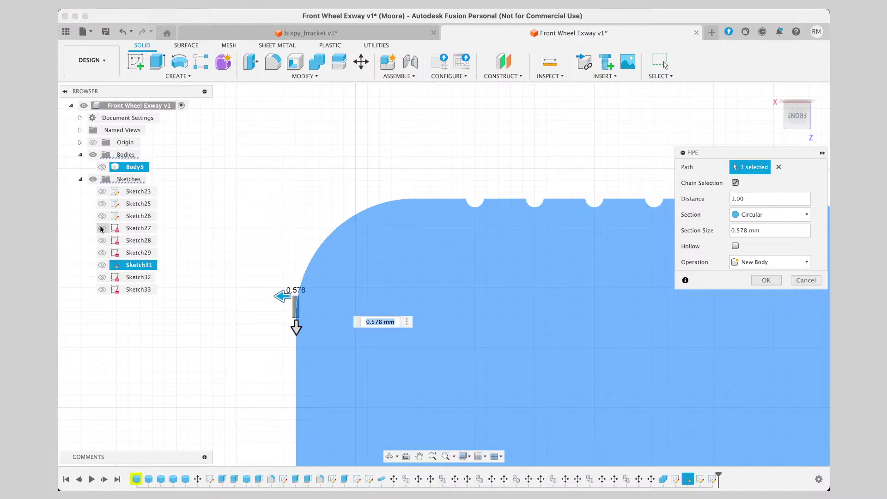
pyautogui.click(103, 192)
pyautogui.click(102, 203)
pyautogui.click(102, 203)
pyautogui.click(102, 215)
pyautogui.click(102, 215)
pyautogui.click(102, 253)
pyautogui.click(102, 253)
pyautogui.click(101, 265)
pyautogui.click(102, 266)
pyautogui.click(102, 253)
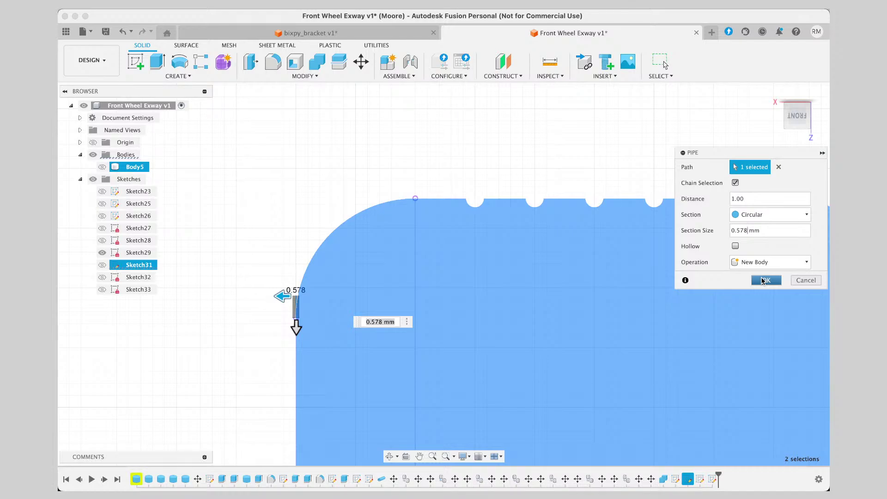
pyautogui.click(453, 136)
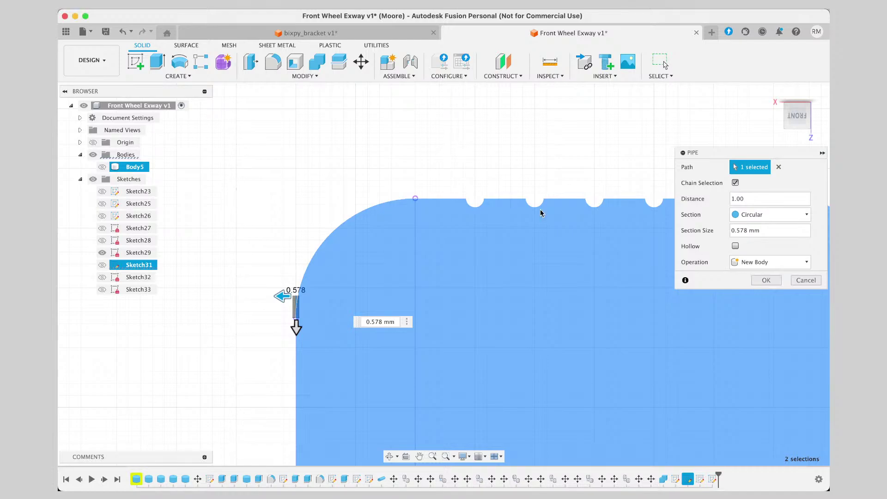
pyautogui.click(806, 279)
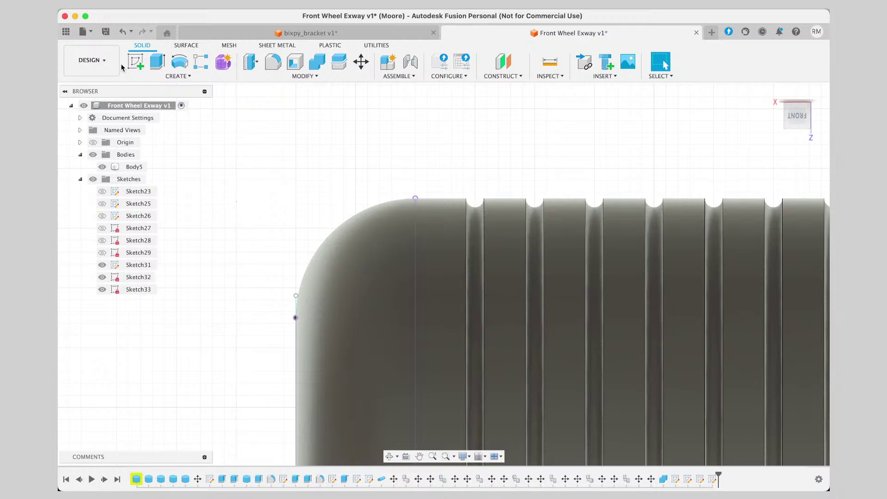
# Try a circular pipe as a new body with a 1.50 mm section along the short Sketch31 line at the wheel's outer side.
pyautogui.click(178, 76)
pyautogui.click(175, 281)
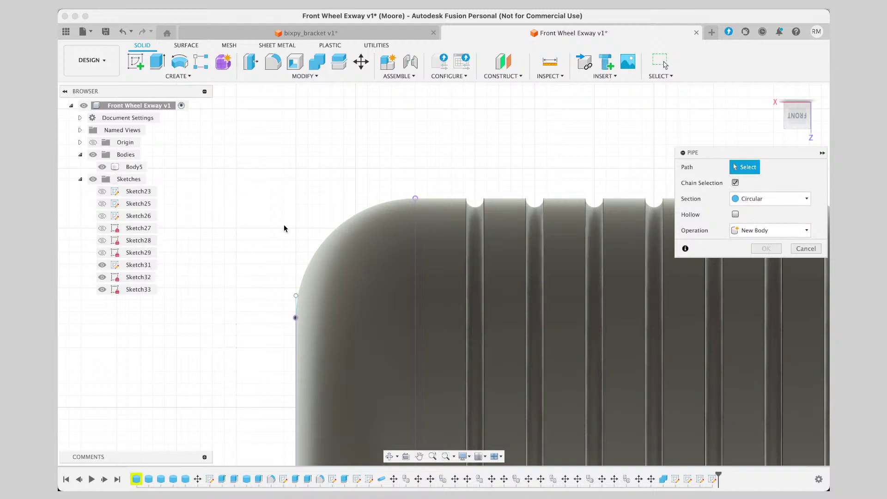
pyautogui.click(103, 253)
pyautogui.click(754, 230)
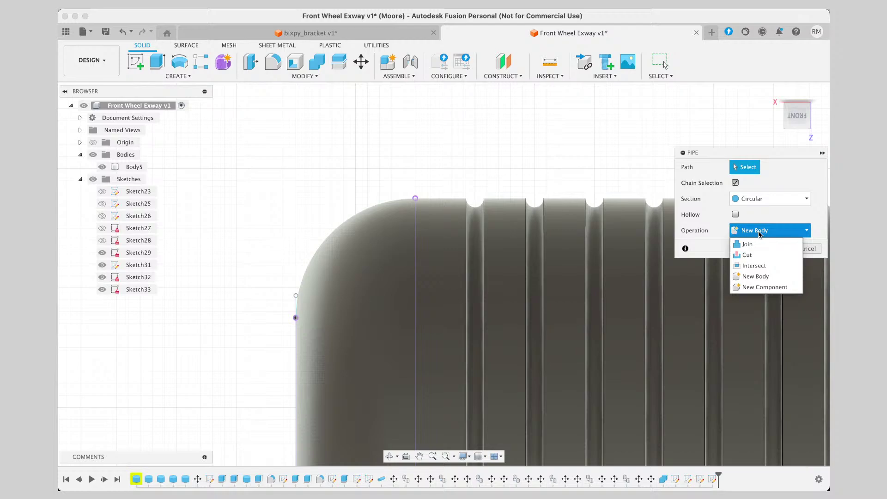
pyautogui.click(753, 276)
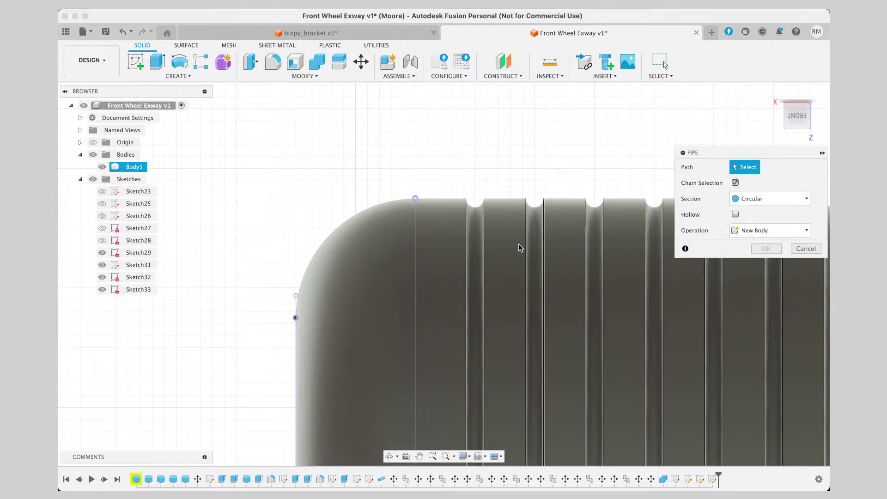
pyautogui.click(296, 298)
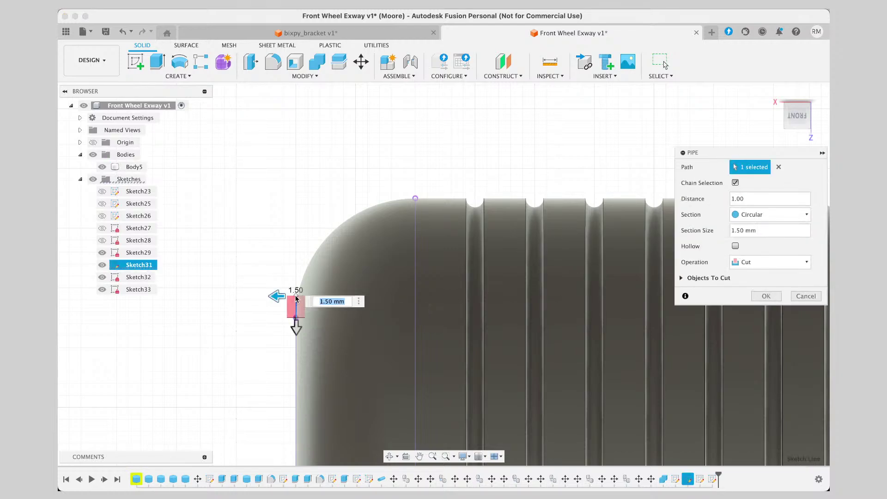
pyautogui.click(774, 264)
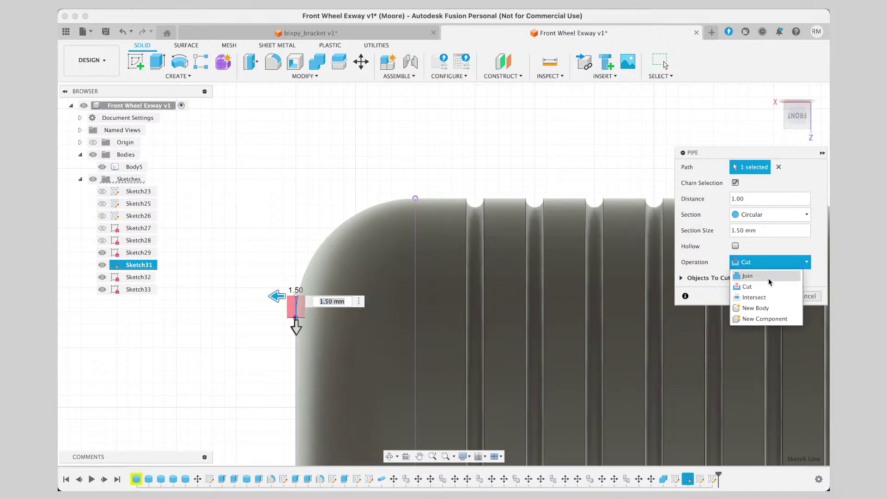
pyautogui.click(762, 309)
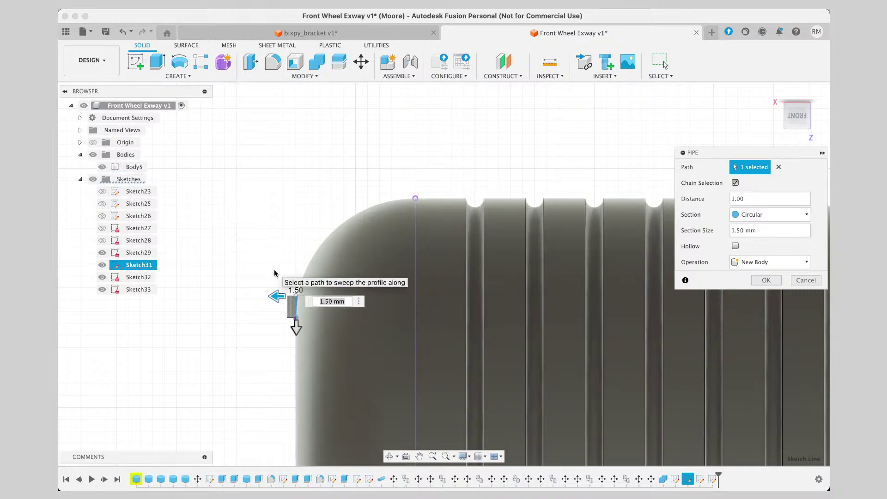
pyautogui.click(290, 296)
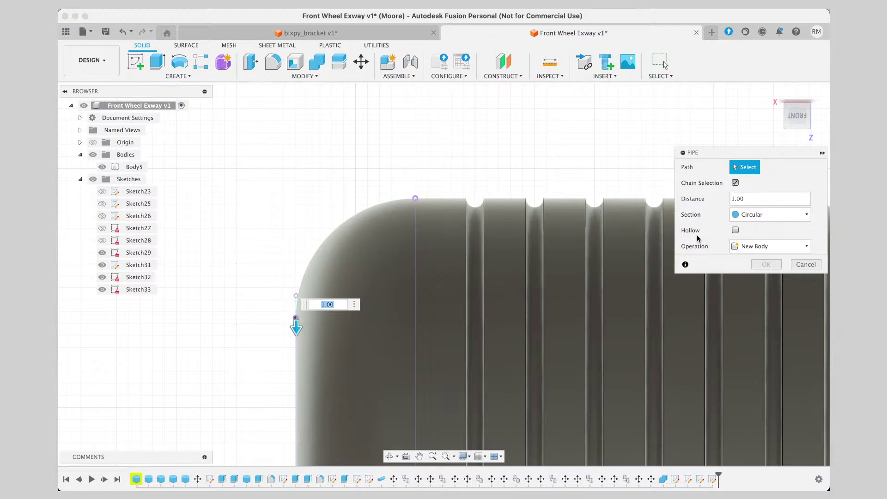
pyautogui.click(797, 265)
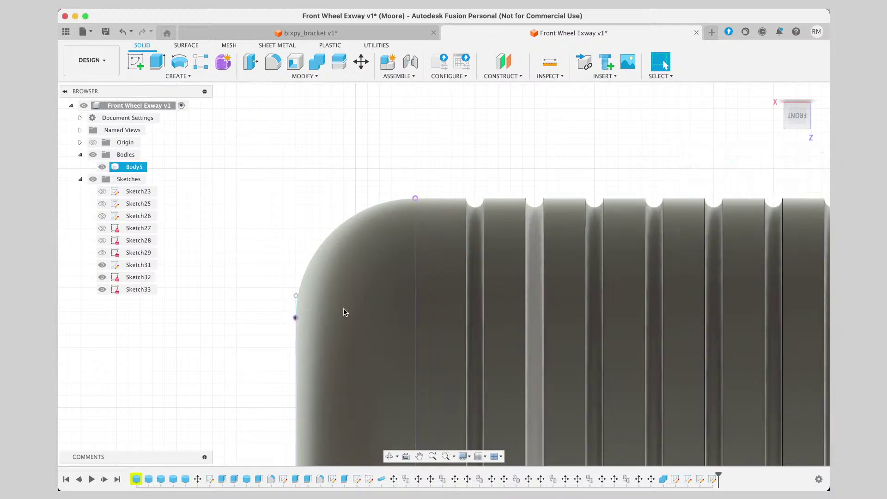
# Show Sketch29, Sketch28, Sketch27, Sketch26, Sketch25 and Sketch23 in the model.
pyautogui.click(103, 252)
pyautogui.click(102, 241)
pyautogui.click(102, 228)
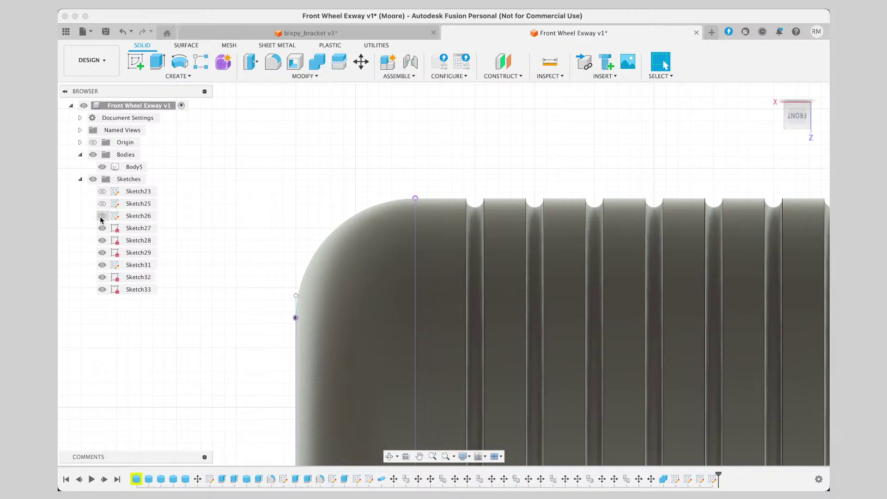
pyautogui.click(102, 216)
pyautogui.click(103, 204)
pyautogui.click(102, 191)
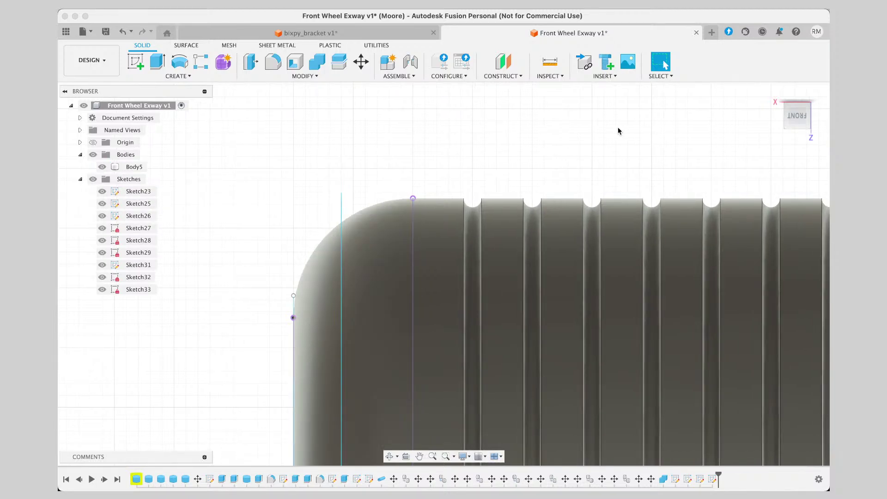
# Try a circular pipe as a new body along the Sketch25 arc that crosses the rounded corner.
pyautogui.click(179, 76)
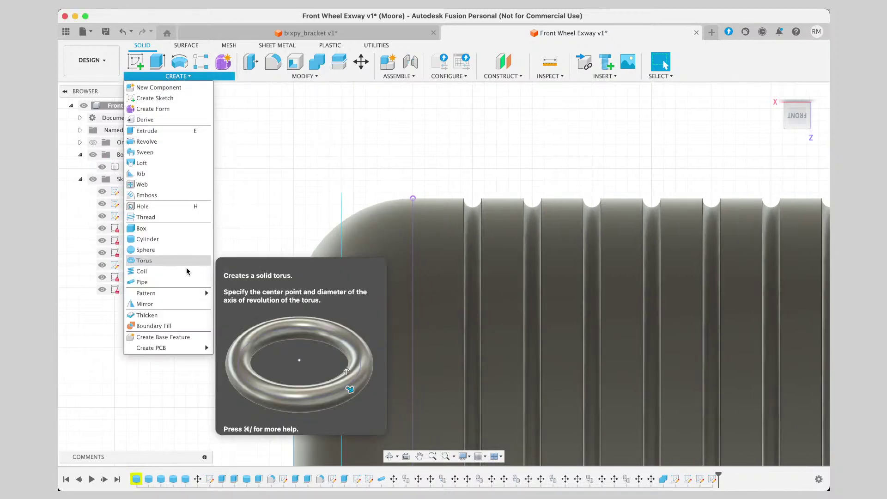
pyautogui.click(186, 282)
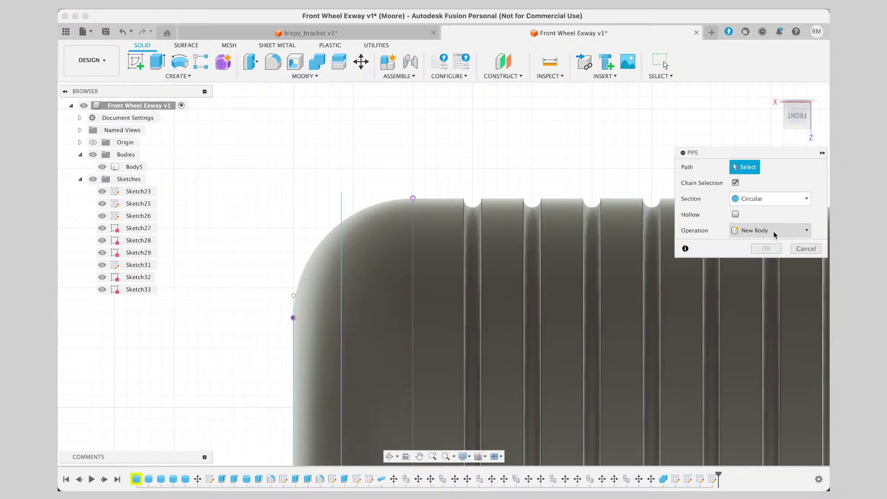
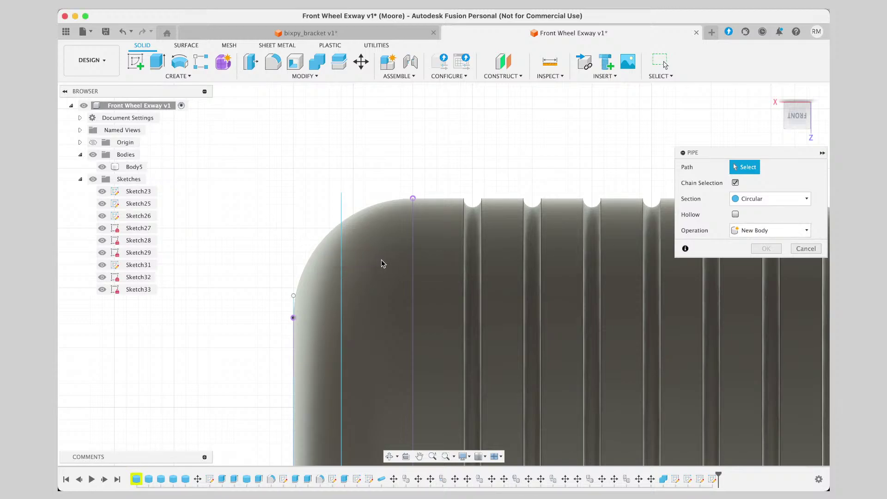
pyautogui.click(341, 224)
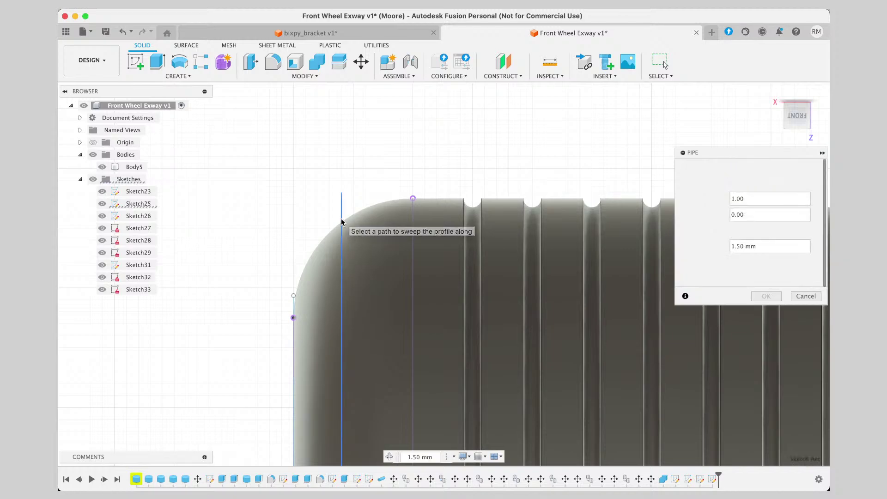
pyautogui.moveTo(372, 209); pyautogui.dragTo(333, 207)
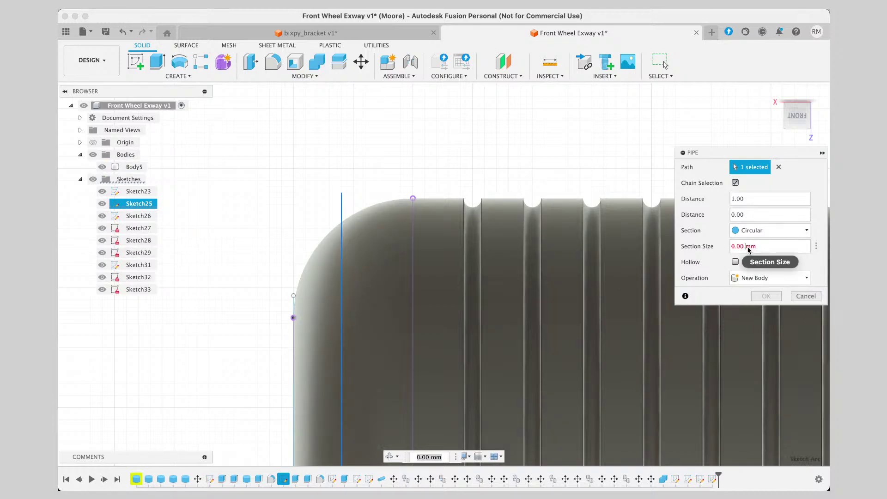
pyautogui.click(805, 297)
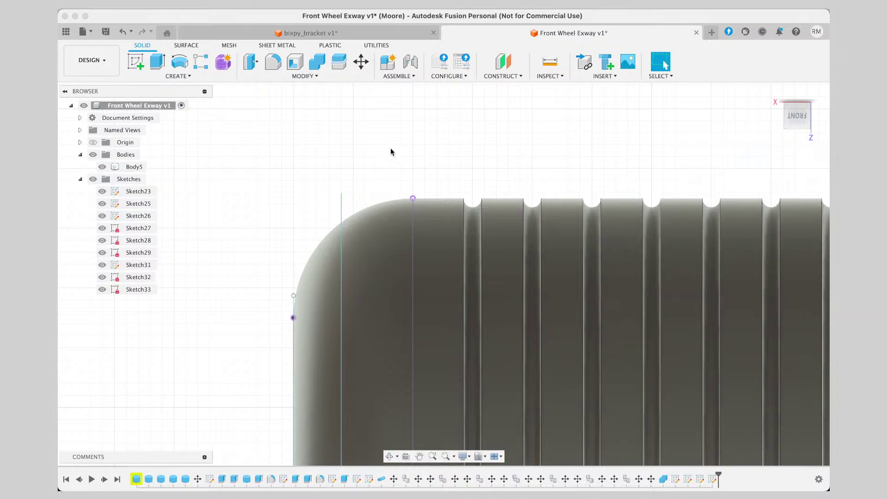
# Delete the Sketch25 arc that crosses the wheel's rounded corner.
pyautogui.click(342, 195)
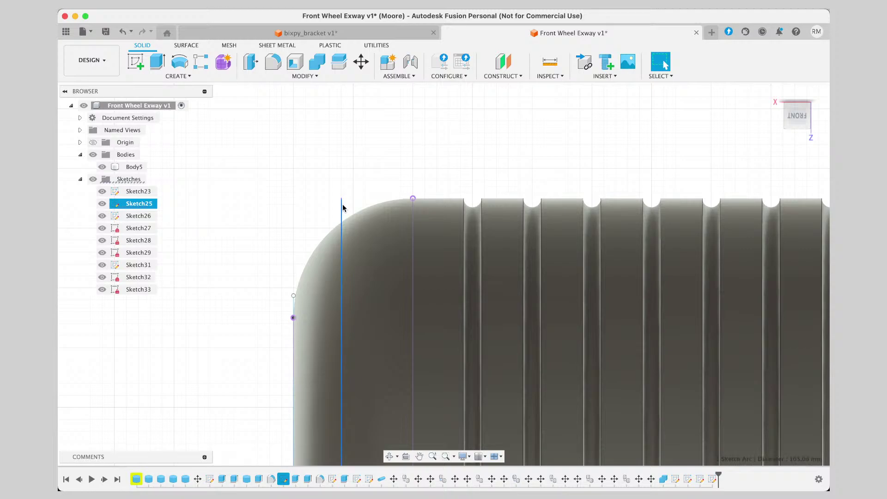
pyautogui.press('Delete')
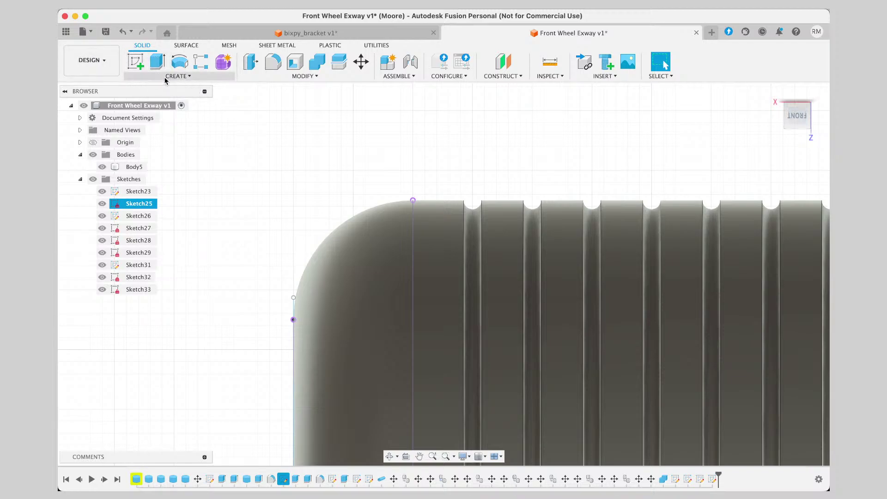
# Create a new sketch on the plane parallel to the front view and bring the wheel's rounded corner into view.
pyautogui.click(136, 62)
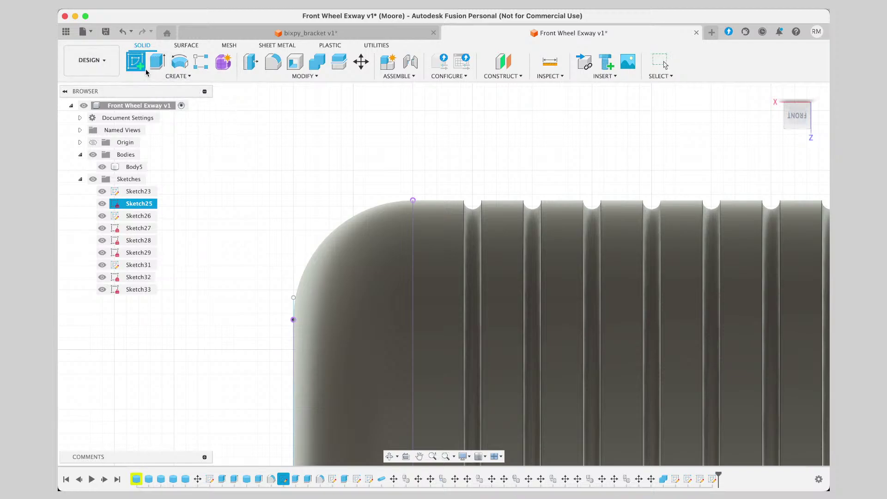
pyautogui.click(186, 77)
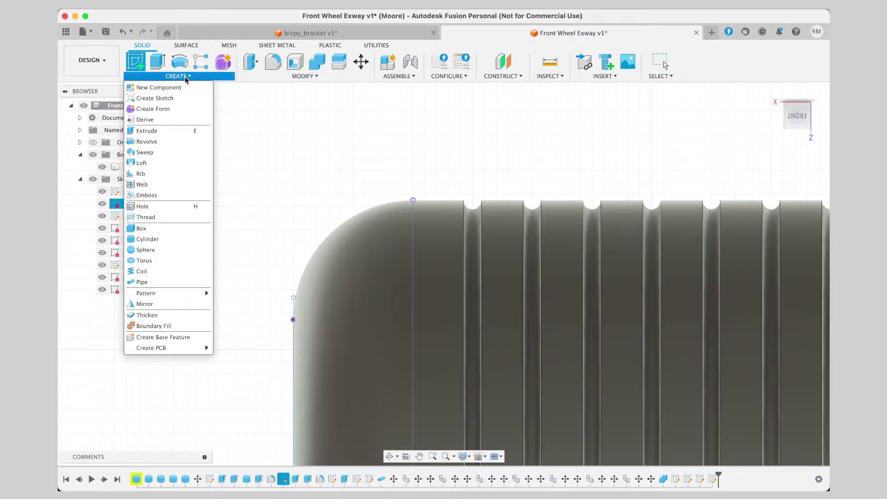
pyautogui.click(188, 77)
pyautogui.click(335, 245)
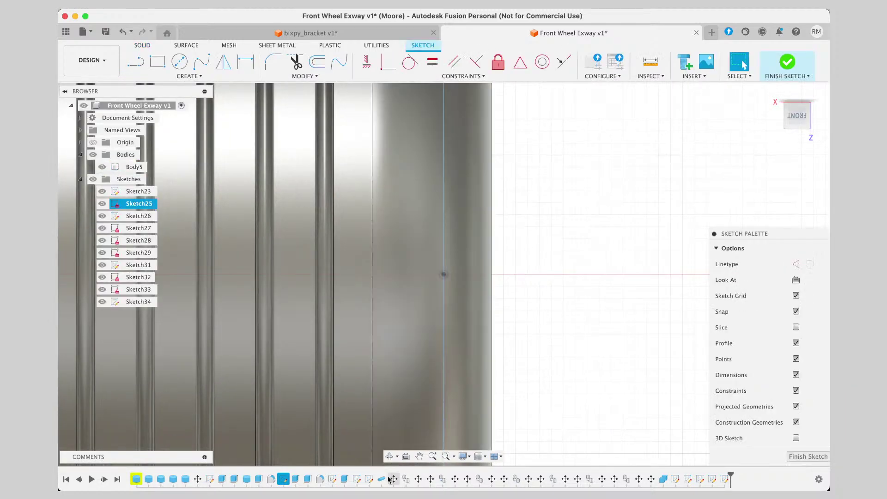
pyautogui.click(418, 480)
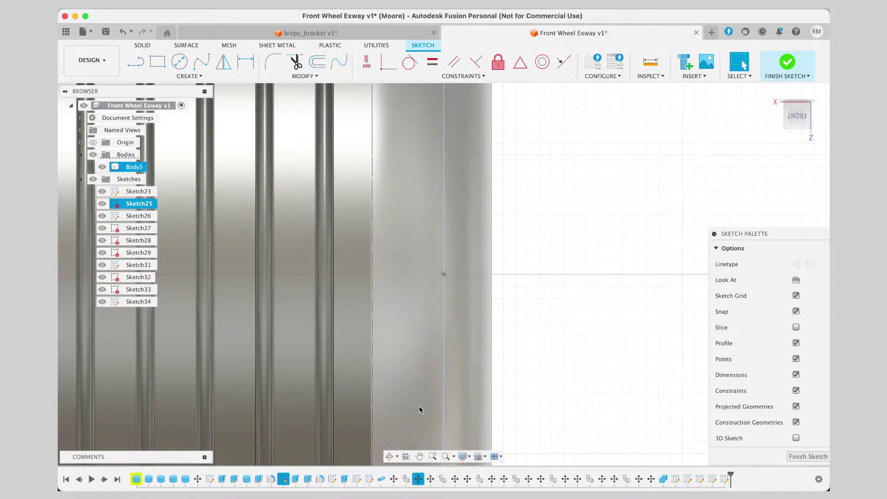
pyautogui.click(418, 456)
pyautogui.moveTo(244, 251); pyautogui.dragTo(465, 423)
pyautogui.moveTo(341, 122); pyautogui.dragTo(353, 238)
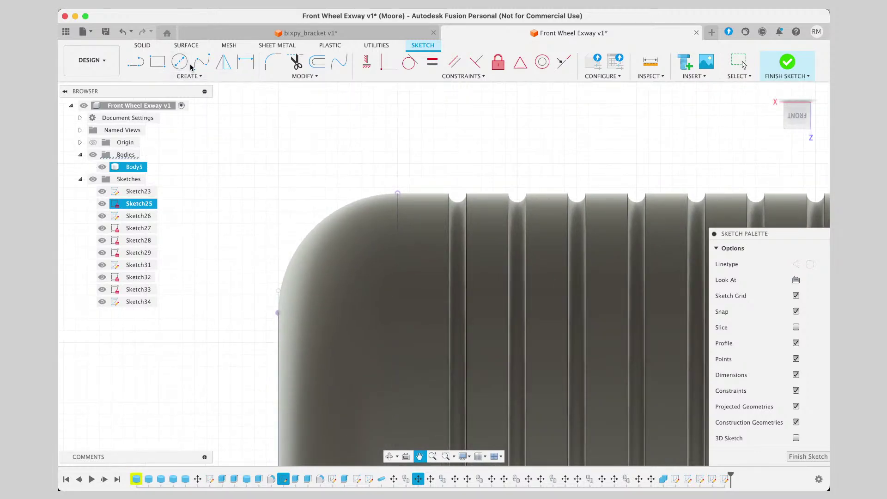
pyautogui.press('l')
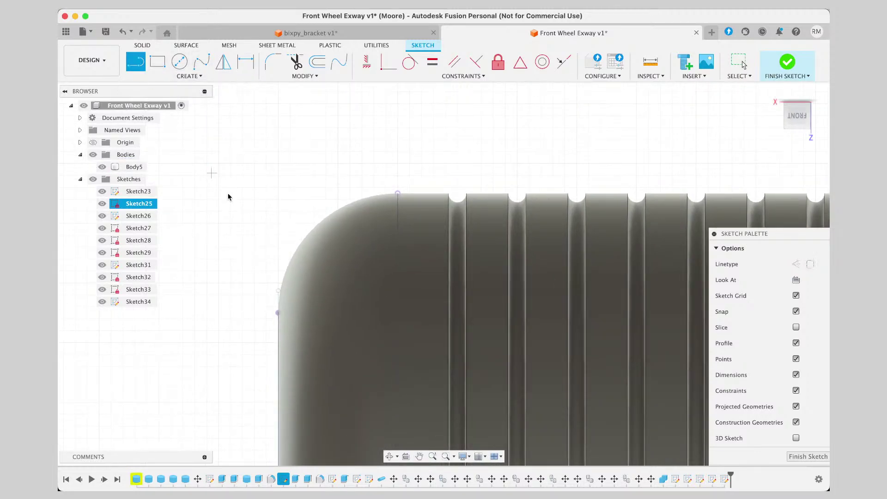
pyautogui.click(286, 269)
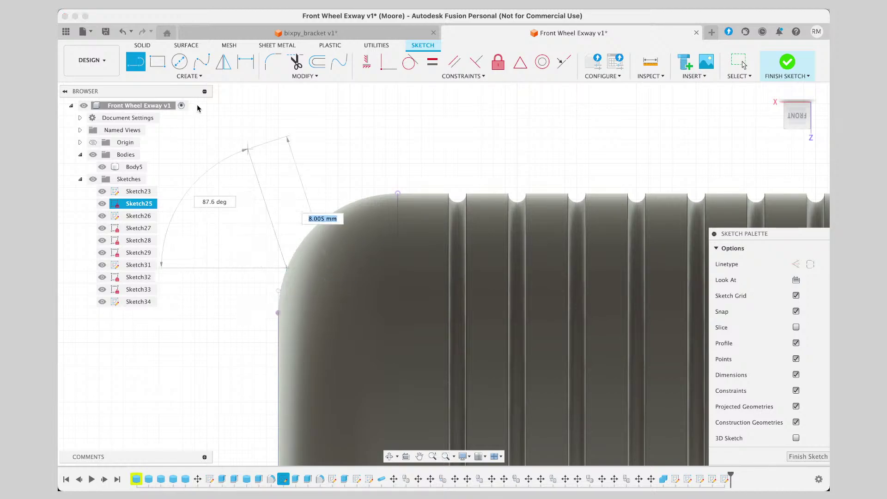
pyautogui.click(187, 77)
pyautogui.moveTo(188, 119)
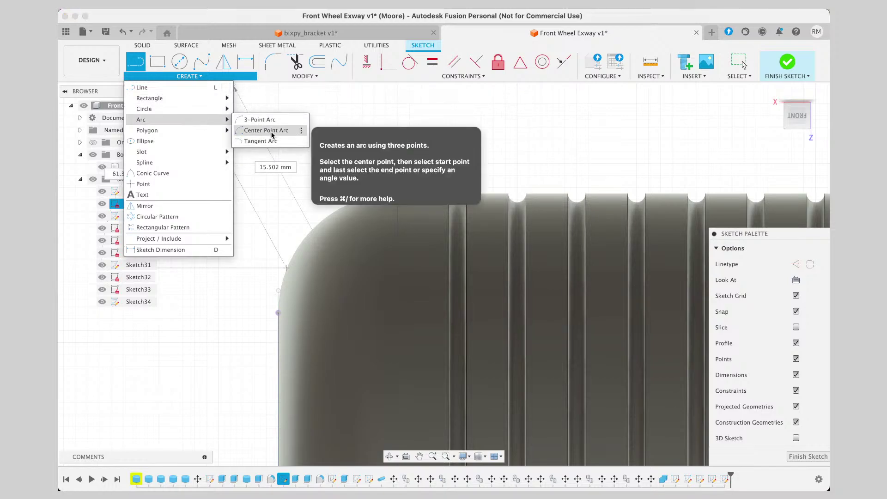
pyautogui.click(266, 120)
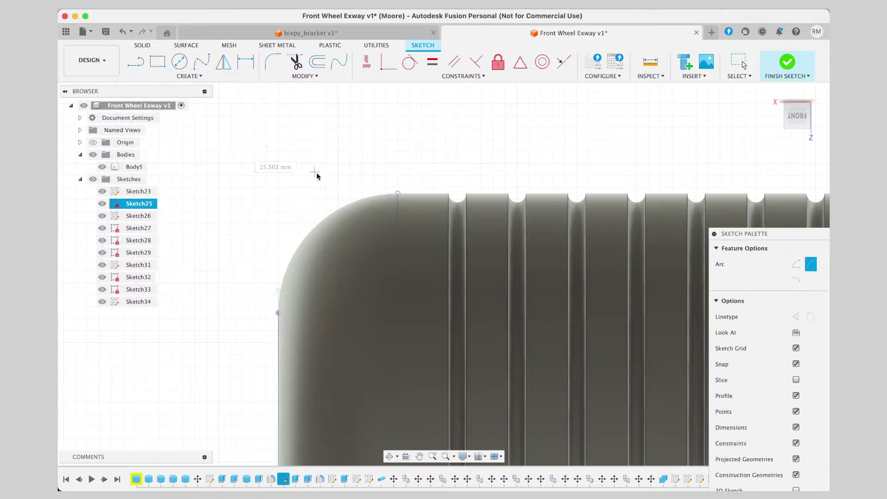
# Project the wheel's rounded corner face into the new sketch with the projection link on.
pyautogui.press('p')
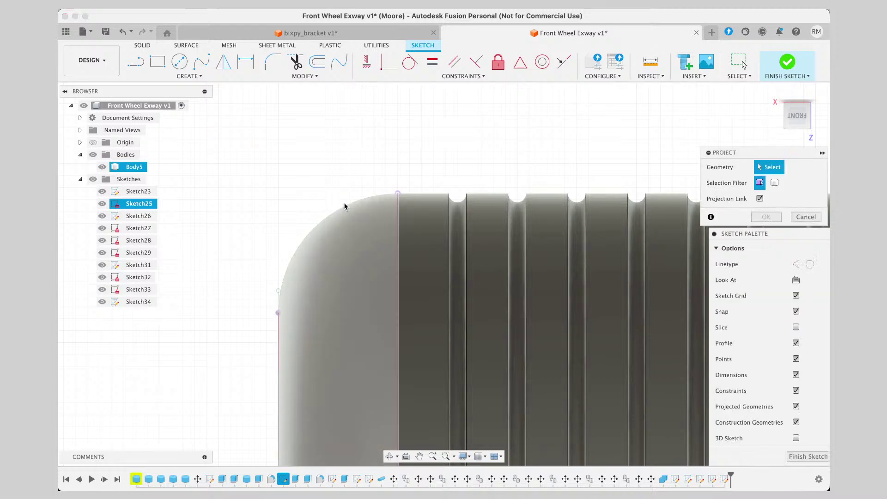
pyautogui.click(369, 200)
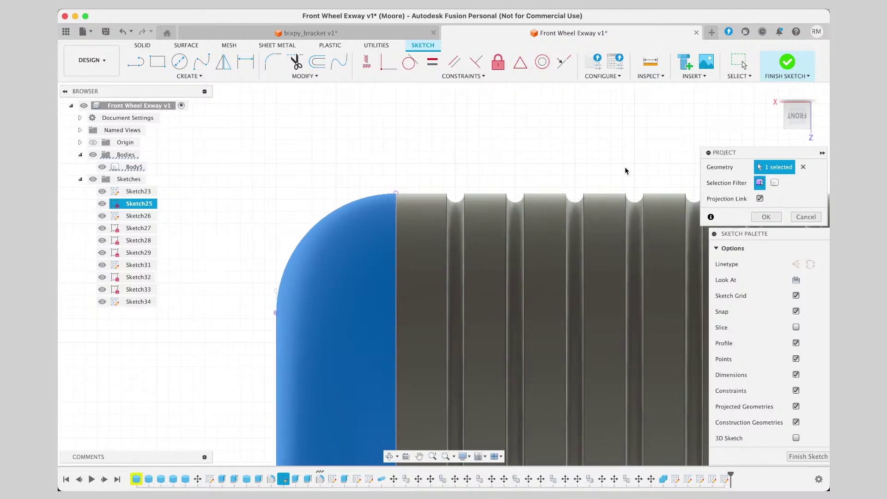
pyautogui.click(766, 216)
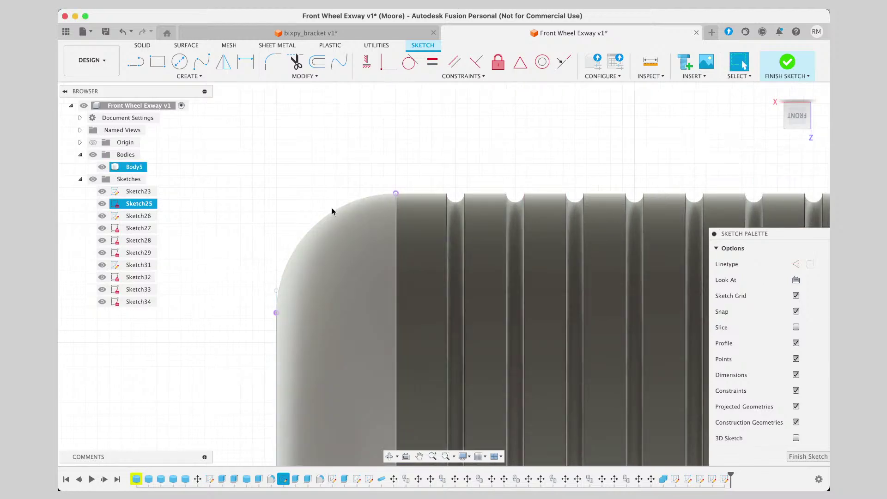
# Try a 3-point arc from the rounded corner's outer end to the projected point at its inner edge.
pyautogui.click(189, 76)
pyautogui.moveTo(188, 119)
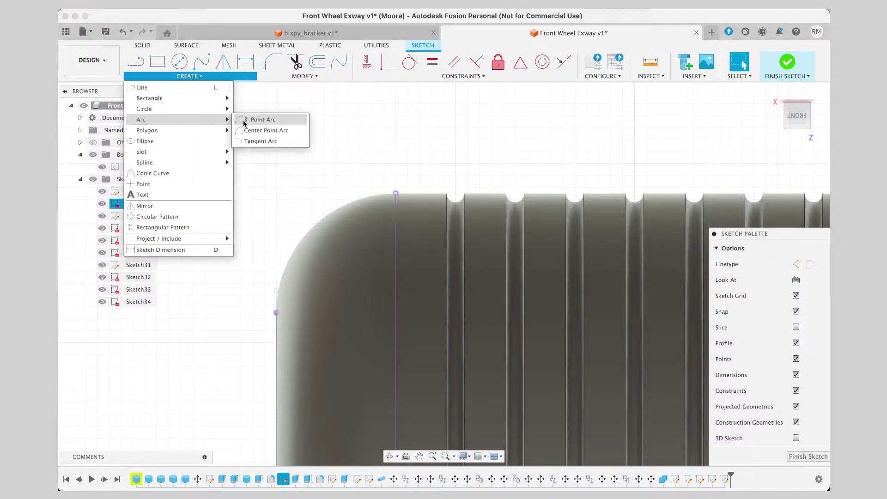
pyautogui.click(259, 120)
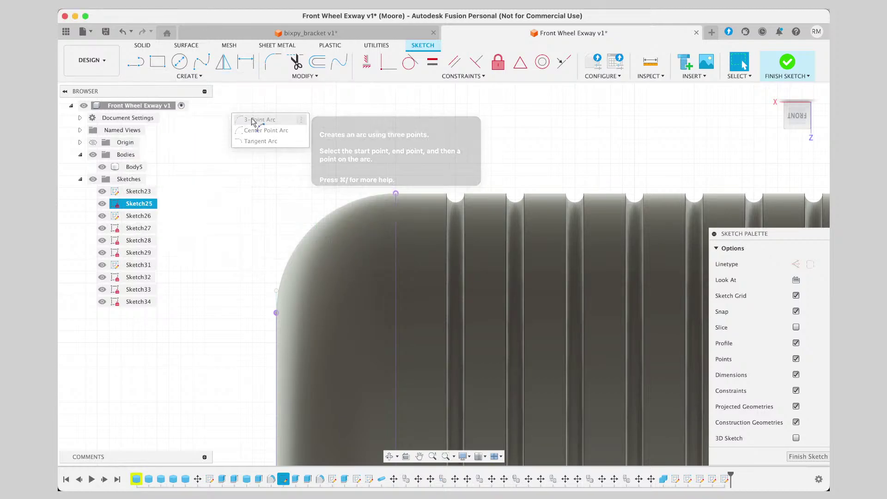
pyautogui.click(276, 294)
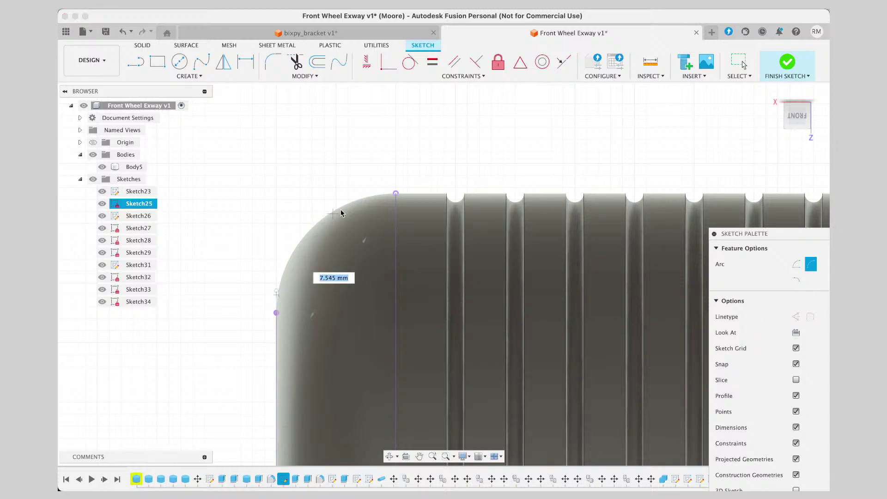
pyautogui.click(395, 194)
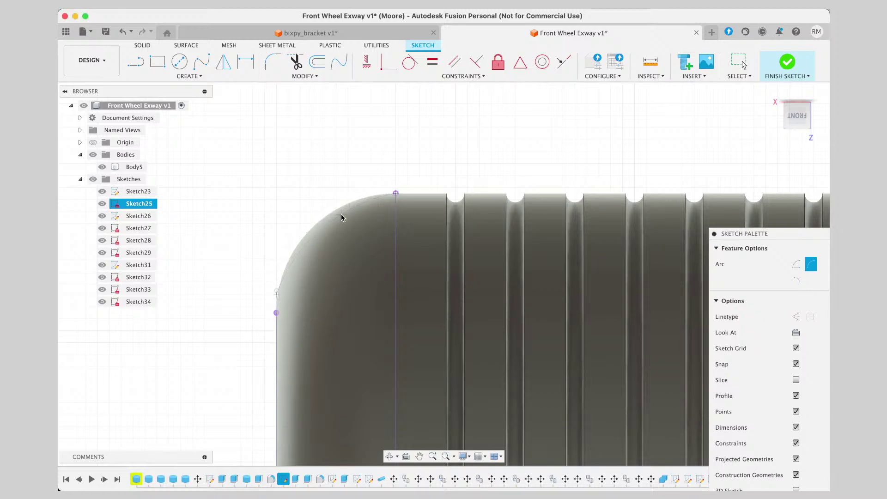
pyautogui.press('p')
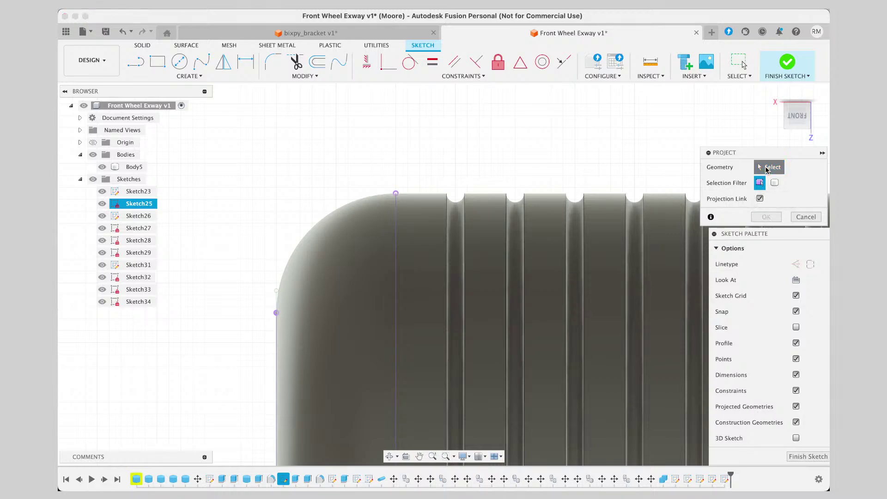
pyautogui.click(276, 291)
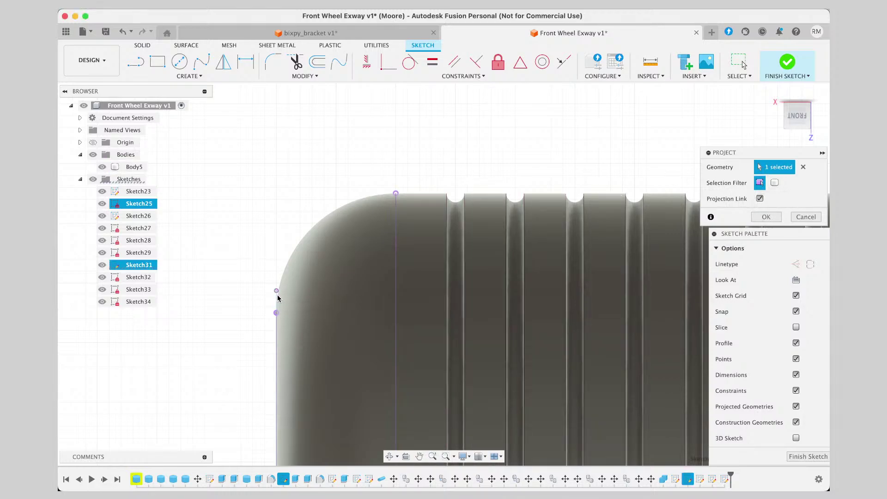
pyautogui.click(395, 193)
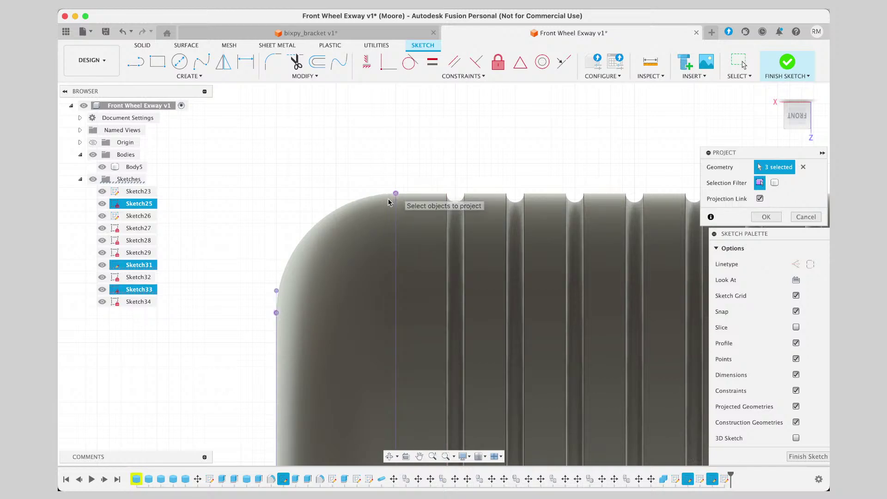
pyautogui.click(274, 311)
pyautogui.click(801, 218)
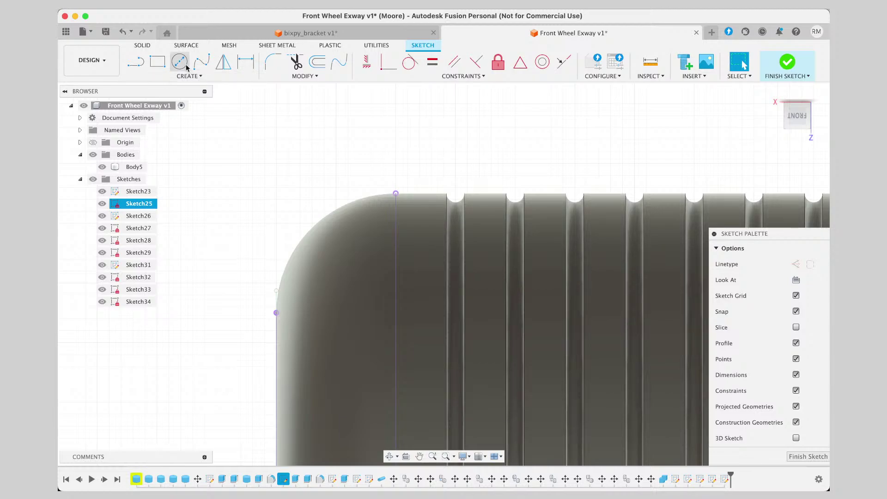
pyautogui.click(136, 62)
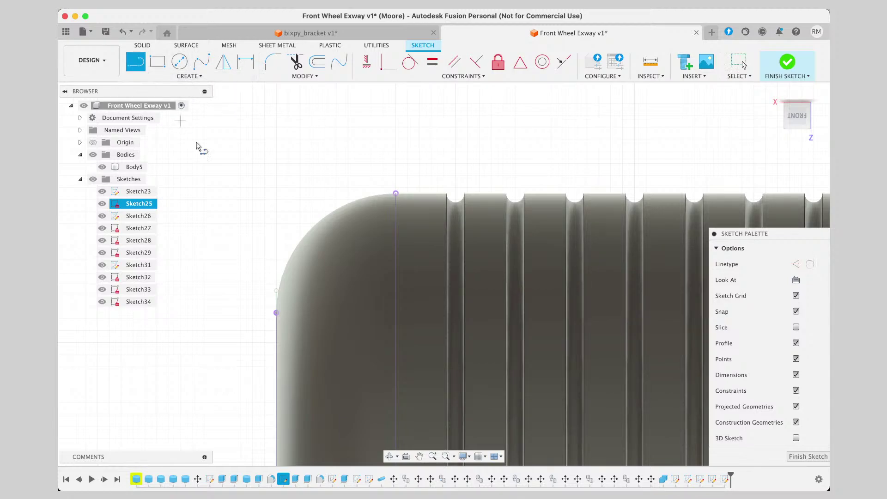
pyautogui.click(276, 313)
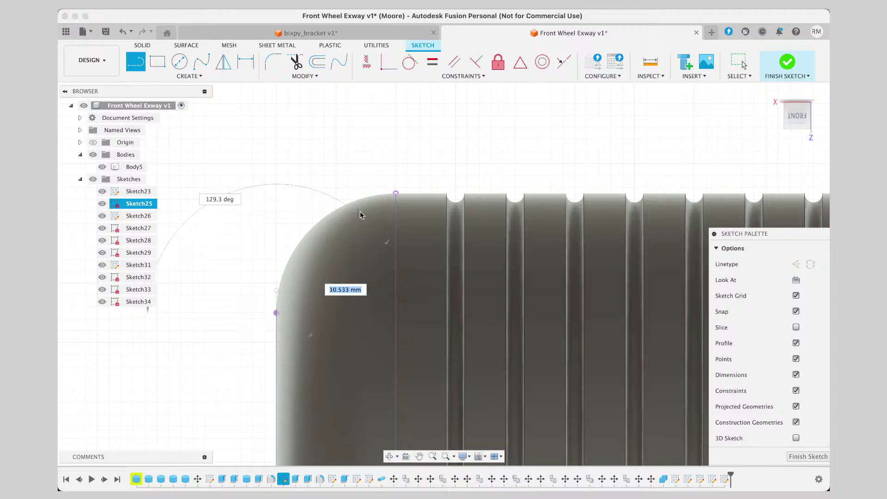
# Draw a 3-point arc along the wheel's rounded corner between its two projected end points and finish the sketch.
pyautogui.click(189, 76)
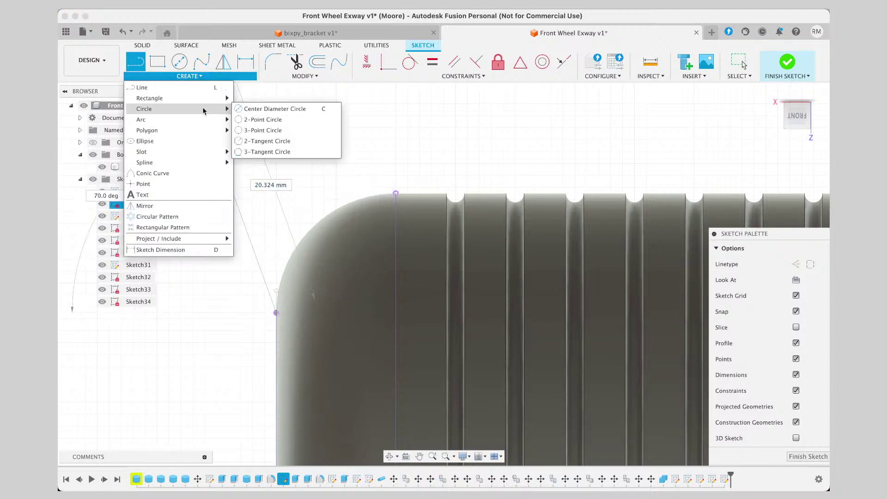
pyautogui.moveTo(217, 120)
pyautogui.click(257, 120)
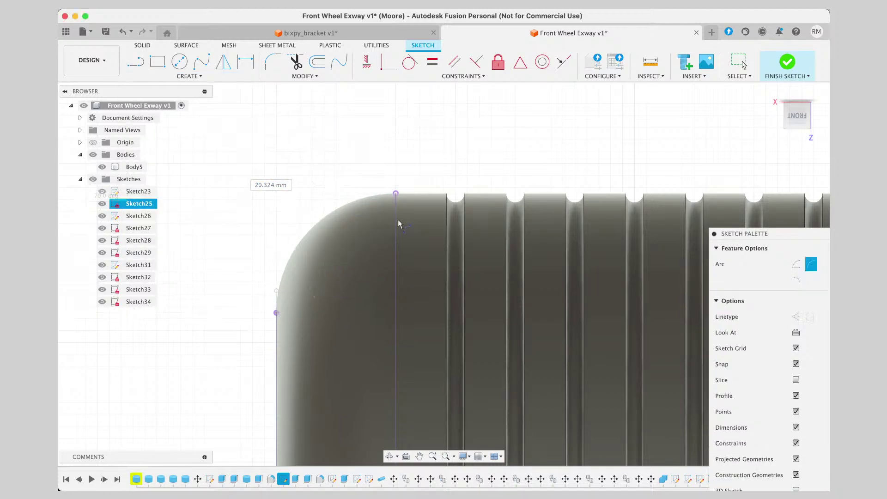
pyautogui.click(395, 193)
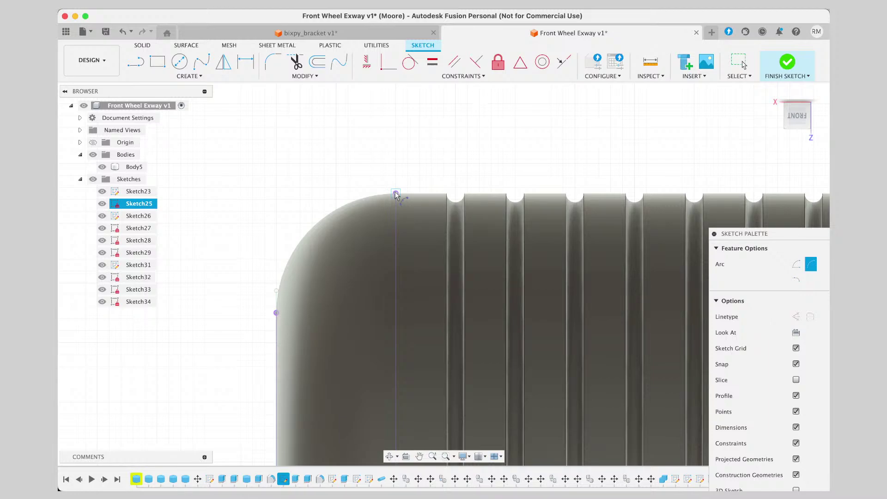
pyautogui.click(277, 312)
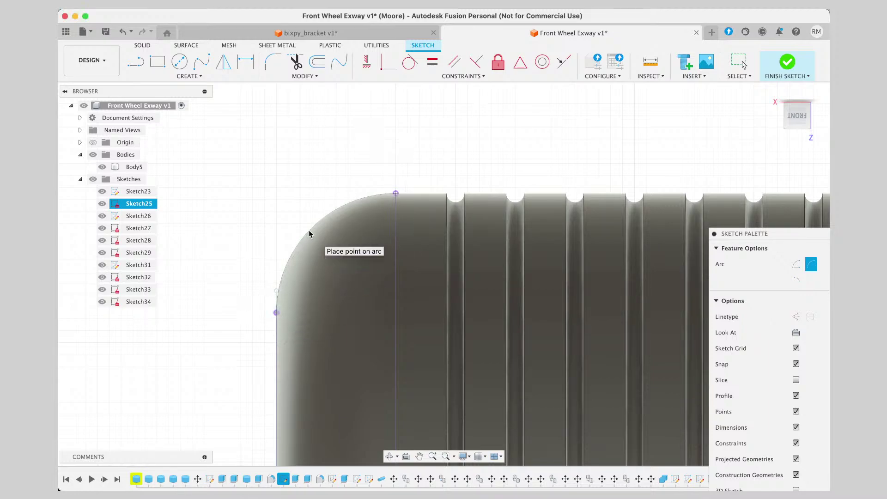
pyautogui.click(309, 234)
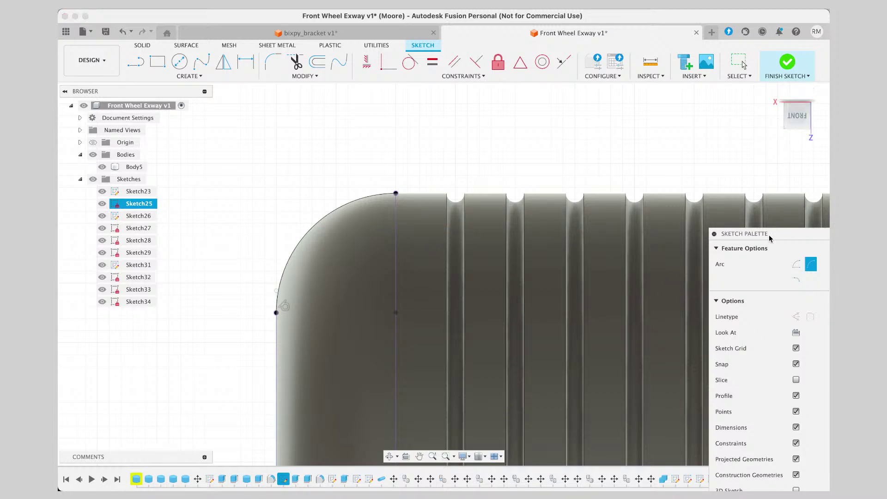
pyautogui.moveTo(768, 235); pyautogui.dragTo(720, 126)
pyautogui.click(751, 399)
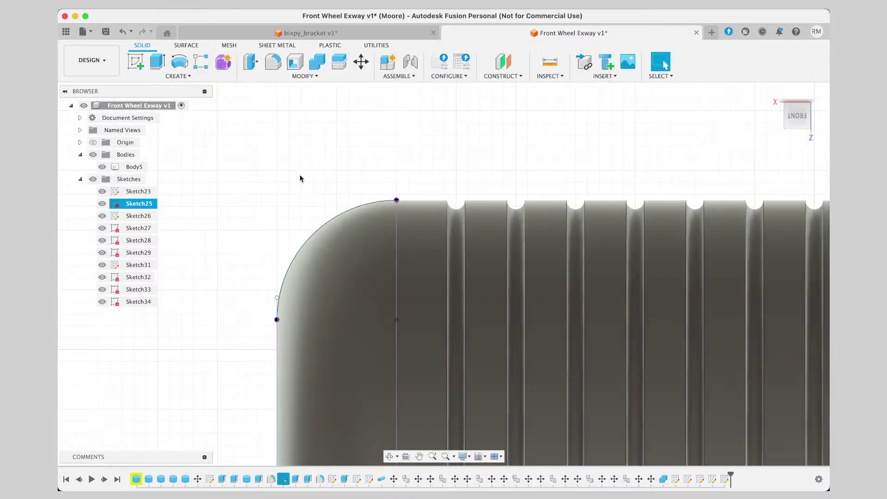
# Cut a solid circular pipe with a 1.50 mm section along the new arc on the wheel's rounded corner.
pyautogui.click(183, 76)
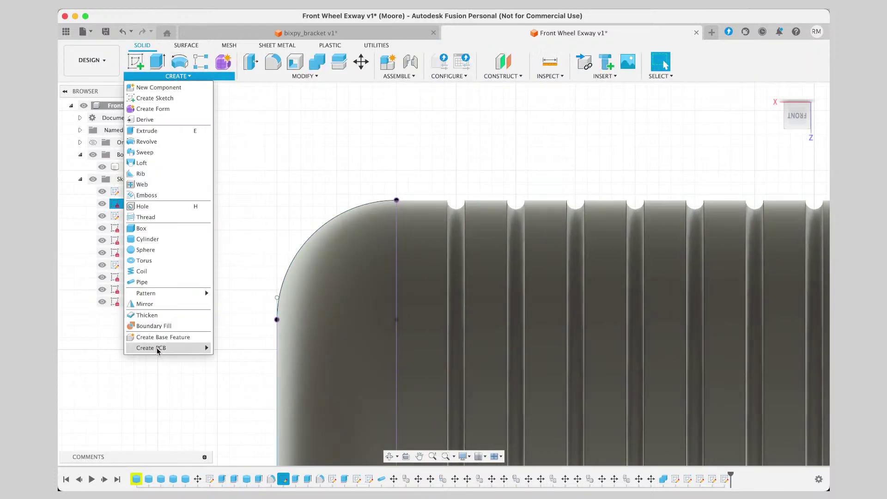
pyautogui.click(167, 279)
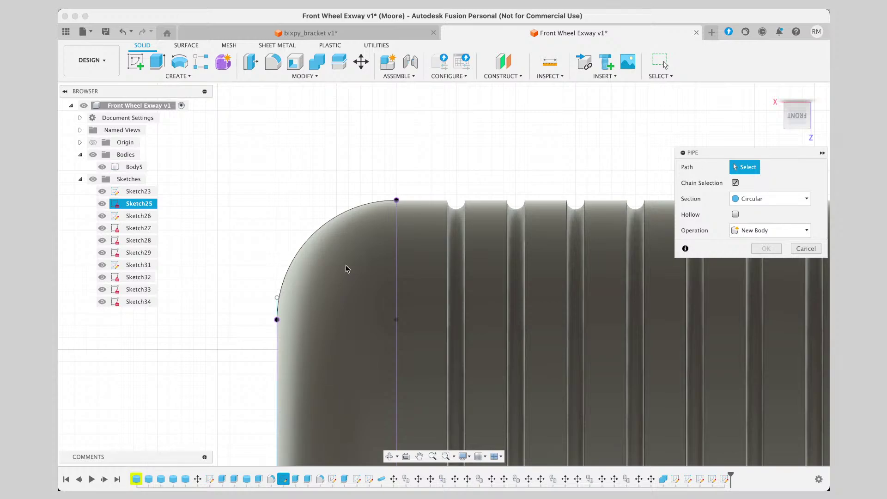
pyautogui.click(330, 227)
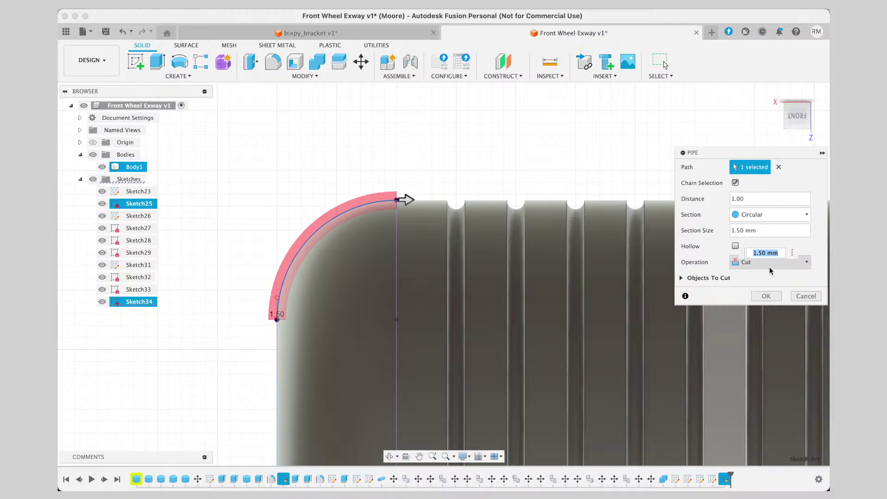
pyautogui.click(763, 296)
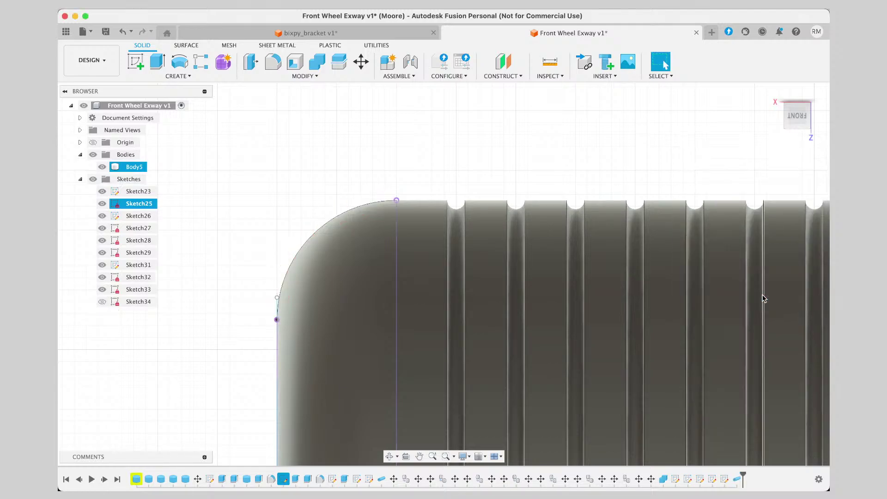
# Examine the wheel from its left side, covering the rounded rim and the full side face.
pyautogui.moveTo(794, 106)
pyautogui.mouseDown()
pyautogui.moveTo(809, 121)
pyautogui.moveTo(789, 123)
pyautogui.moveTo(792, 112)
pyautogui.mouseUp()
pyautogui.click(790, 119)
pyautogui.keyDown('shift'); pyautogui.moveTo(331, 171); pyautogui.dragTo(785, 301, button='middle'); pyautogui.keyUp('shift')
pyautogui.keyDown('shift'); pyautogui.moveTo(693, 277); pyautogui.dragTo(802, 303, button='middle'); pyautogui.keyUp('shift')
pyautogui.click(802, 114)
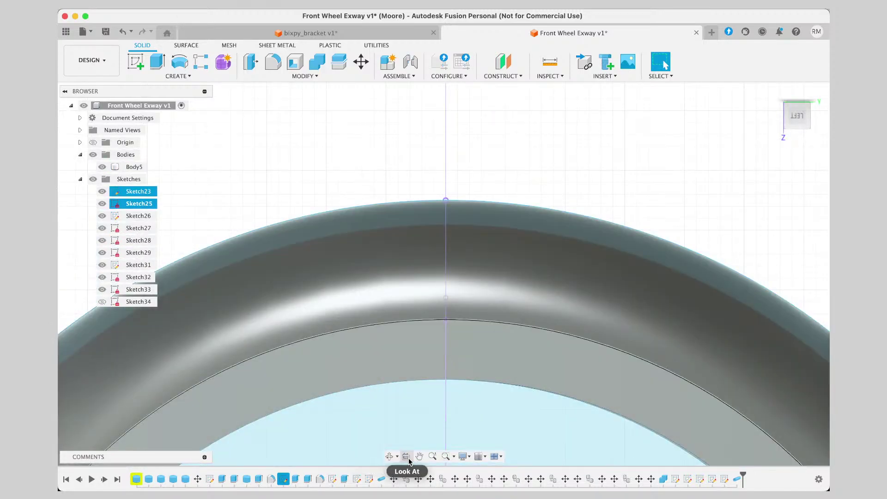
pyautogui.click(419, 456)
pyautogui.moveTo(436, 249); pyautogui.dragTo(452, 353)
pyautogui.scroll(-5, 452, 353)
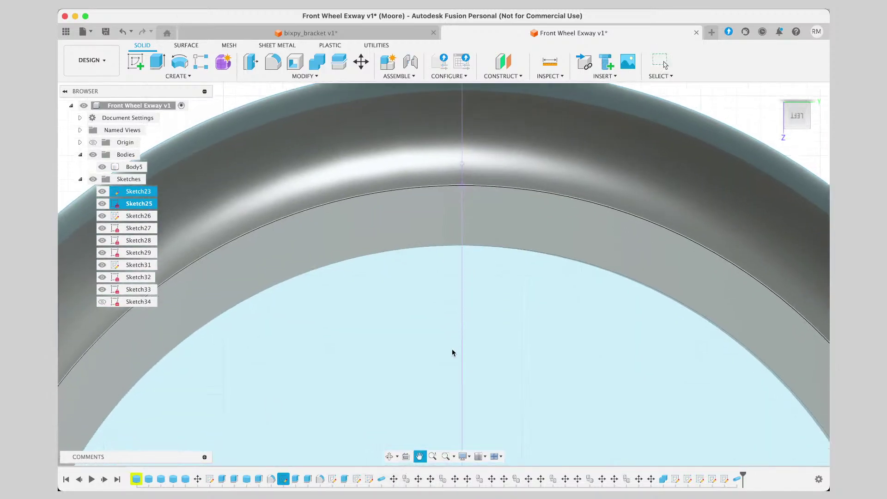
pyautogui.scroll(-2, 452, 353)
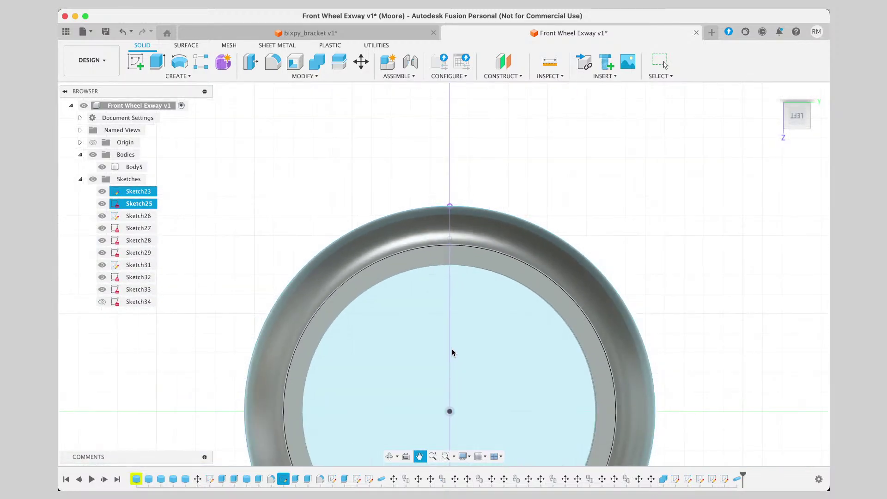
pyautogui.moveTo(691, 381); pyautogui.dragTo(679, 213)
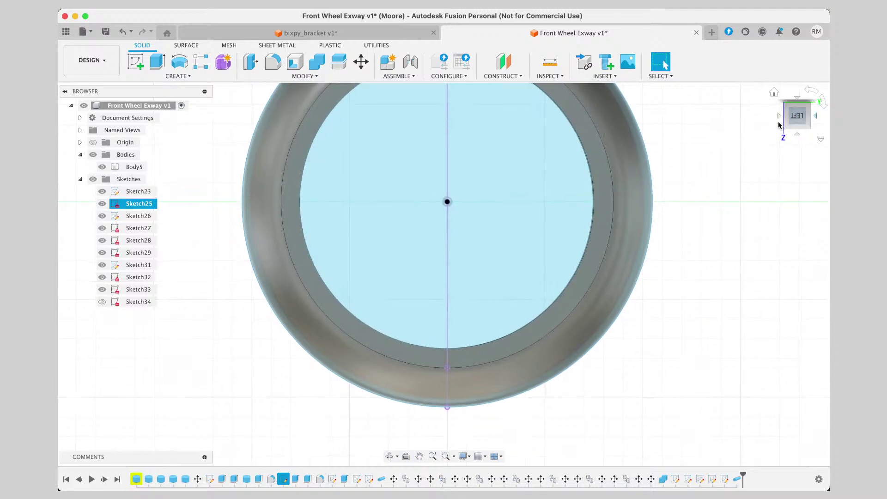
pyautogui.hscroll(-1, 805, 122)
pyautogui.scroll(-1, 767, 124)
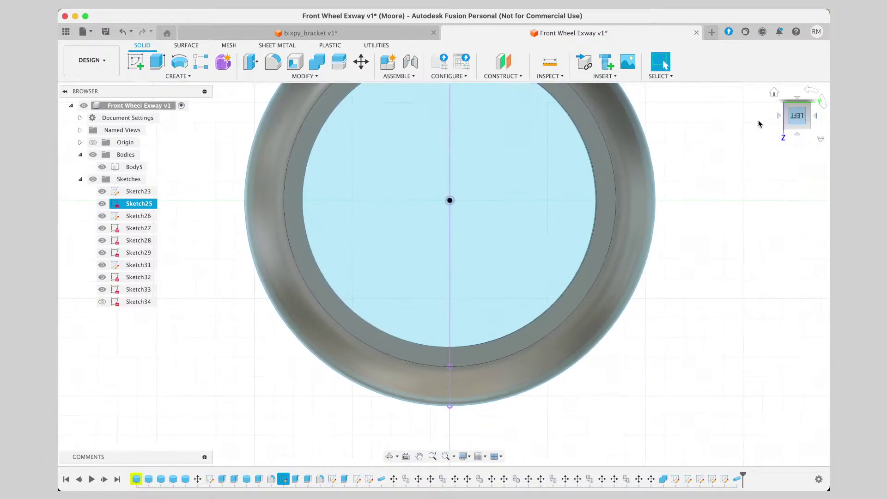
pyautogui.click(419, 456)
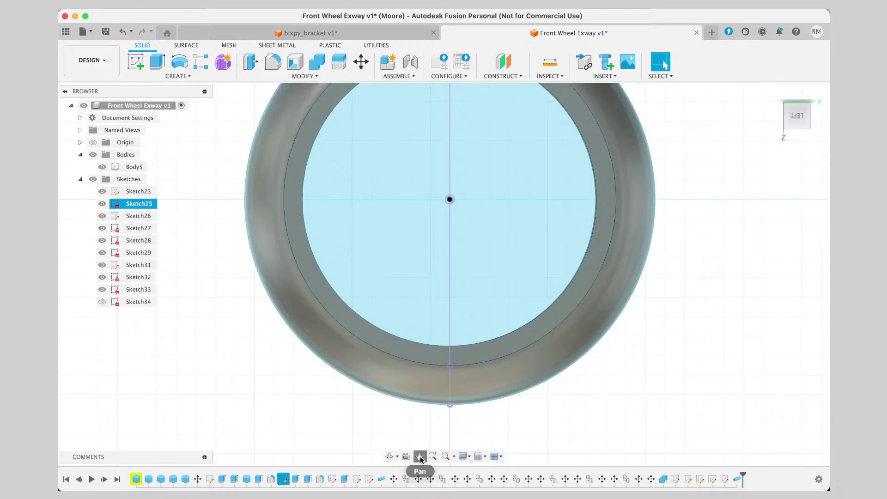
# Inspect the pipe groove on the wheel's rounded corner up close and check the length of its edge.
pyautogui.moveTo(795, 117); pyautogui.dragTo(595, 154)
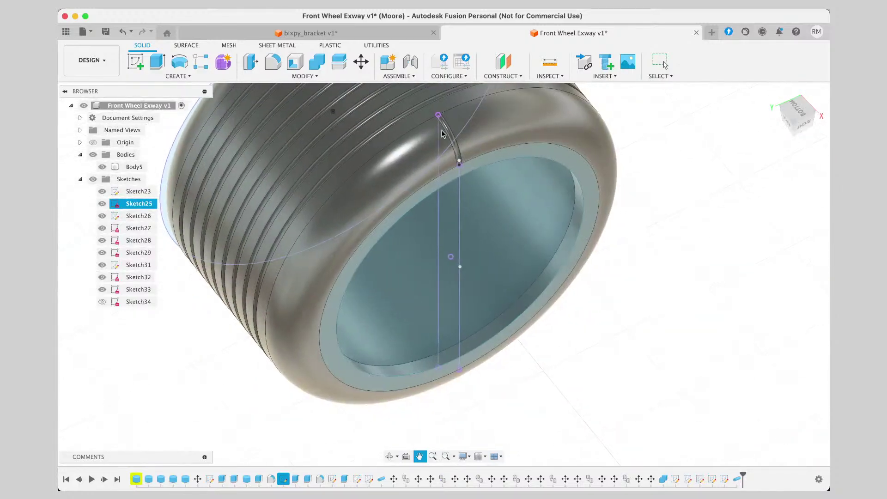
pyautogui.press('Escape')
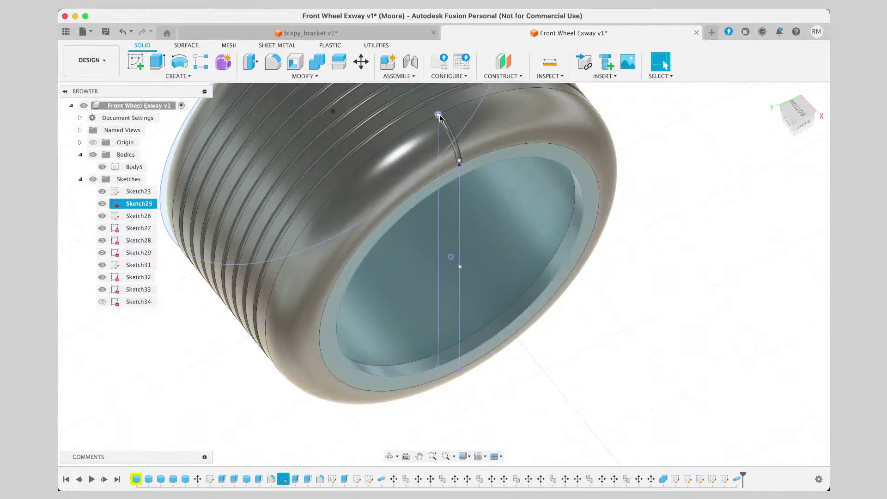
pyautogui.click(441, 121)
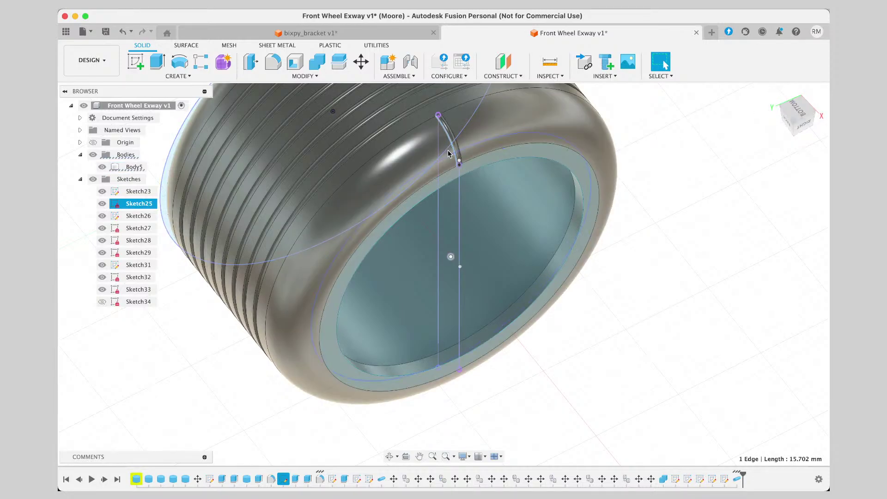
pyautogui.scroll(4, 458, 148)
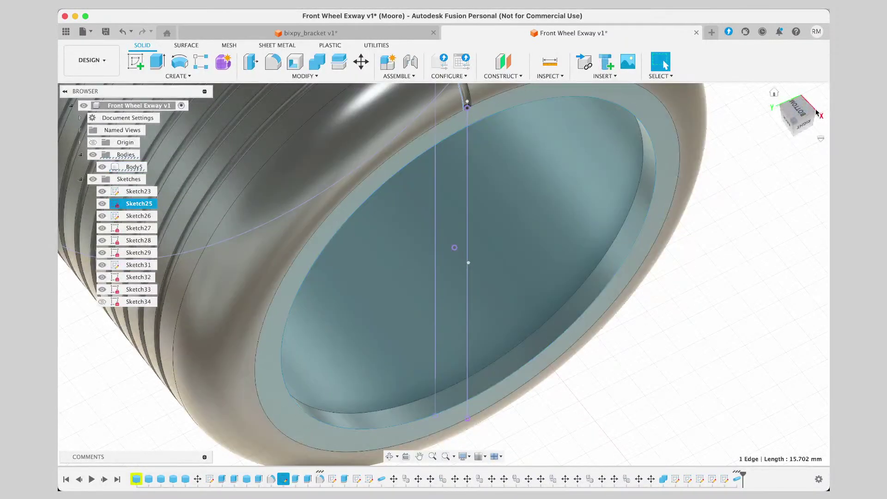
pyautogui.moveTo(802, 112)
pyautogui.mouseDown()
pyautogui.moveTo(767, 104)
pyautogui.moveTo(754, 122)
pyautogui.mouseUp()
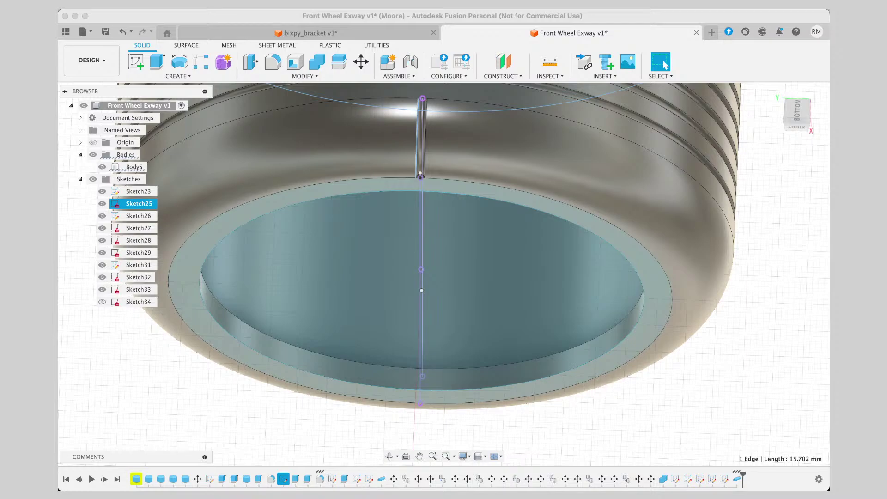
# Undo the pipe cut on the wheel's rounded corner.
pyautogui.click(598, 258)
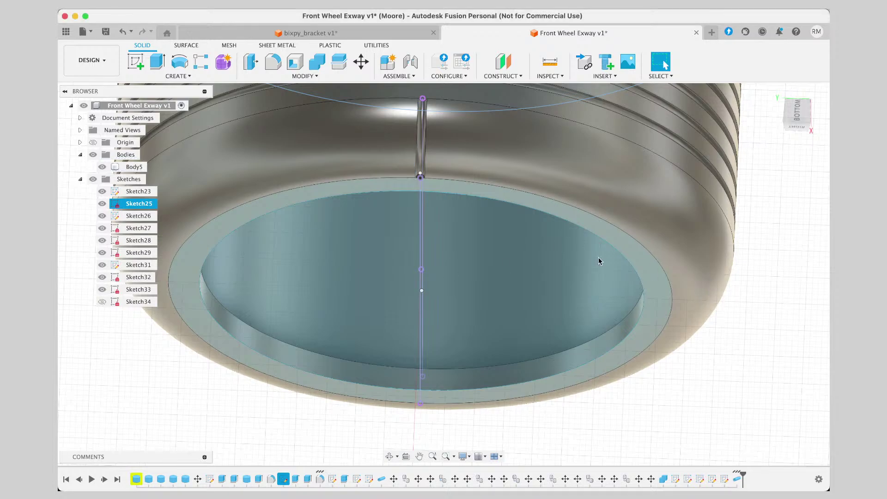
pyautogui.click(454, 185)
pyautogui.press('super+z')
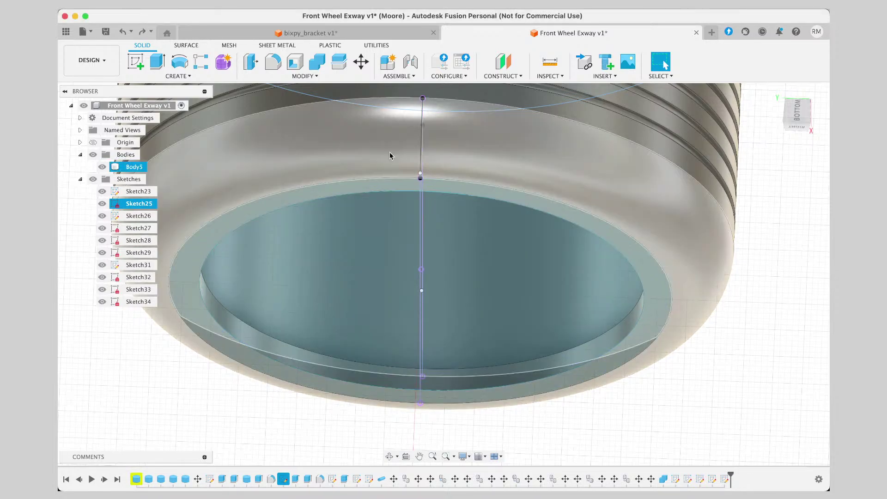
# Set up a 1.50 mm circular pipe along the arc on the wheel's rounded corner, with the operation set to New Body.
pyautogui.click(178, 76)
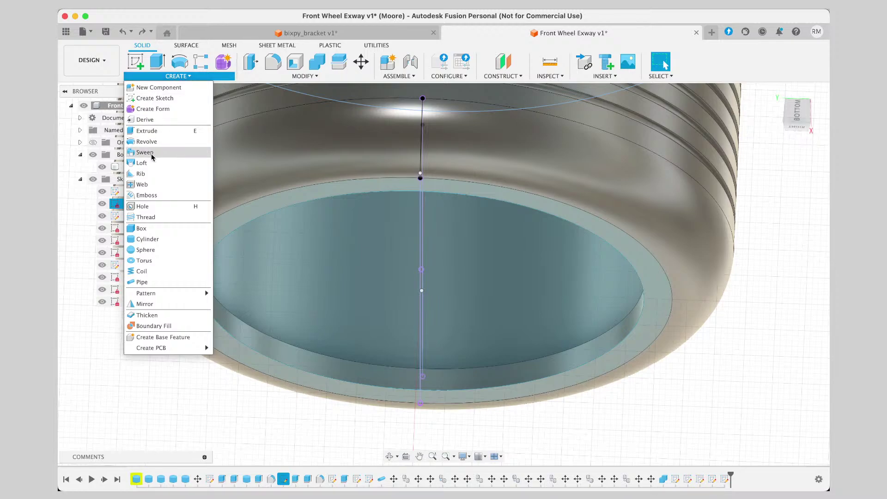
pyautogui.click(422, 151)
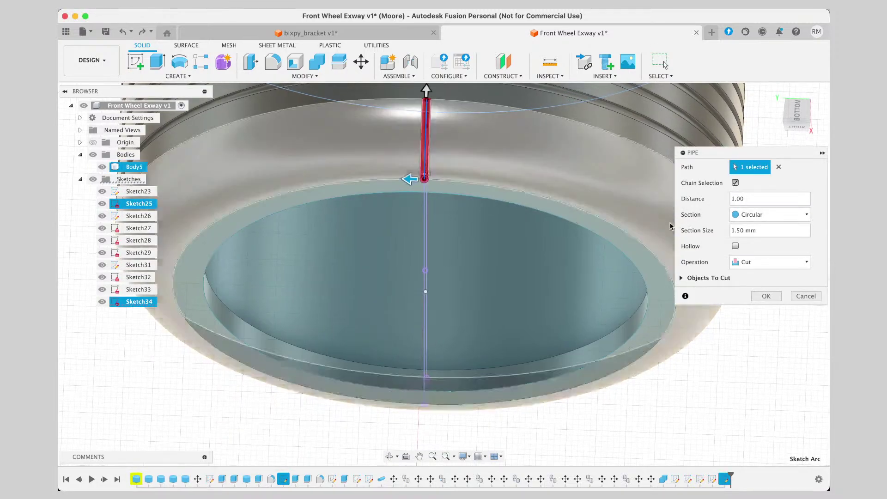
pyautogui.click(771, 262)
pyautogui.click(758, 304)
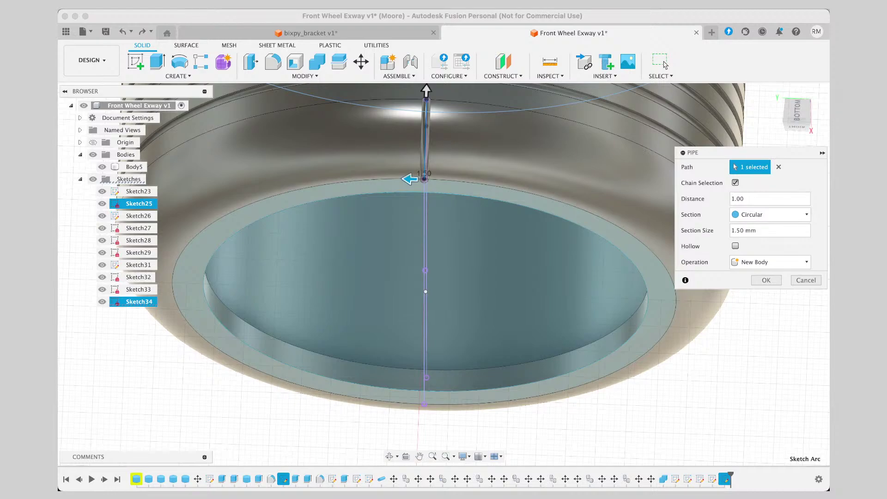
# Shorten the pipe preview at the tread end of the corner arc to a distance of 0.884.
pyautogui.scroll(2, 802, 112)
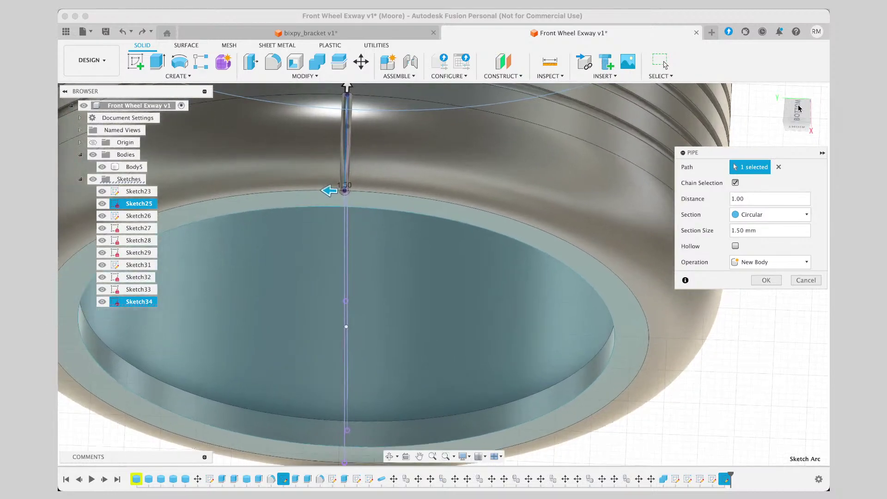
pyautogui.moveTo(774, 115); pyautogui.dragTo(784, 116)
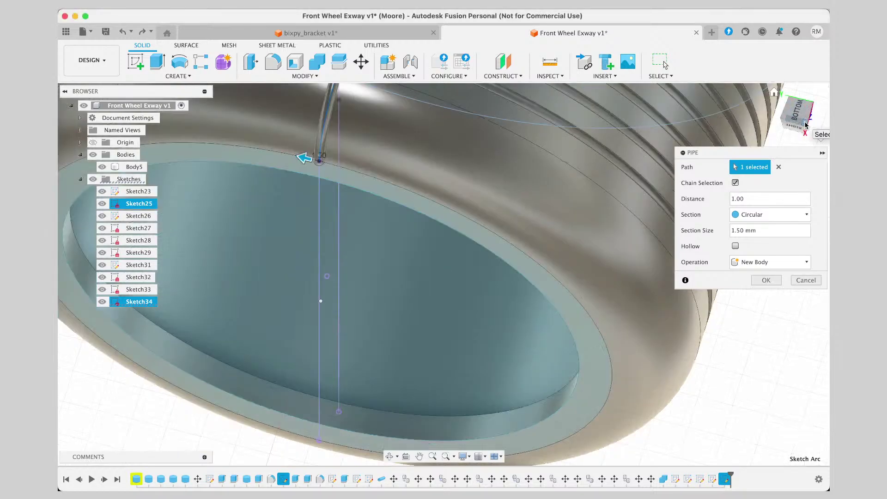
pyautogui.click(804, 124)
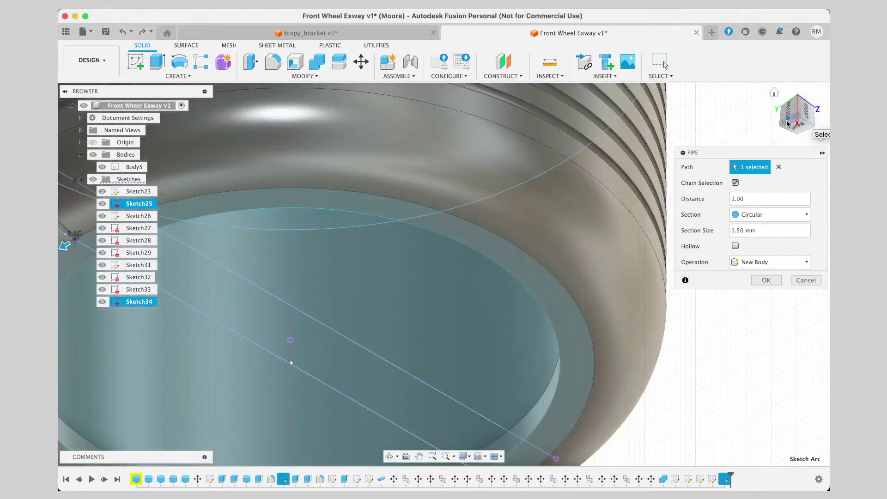
pyautogui.click(784, 122)
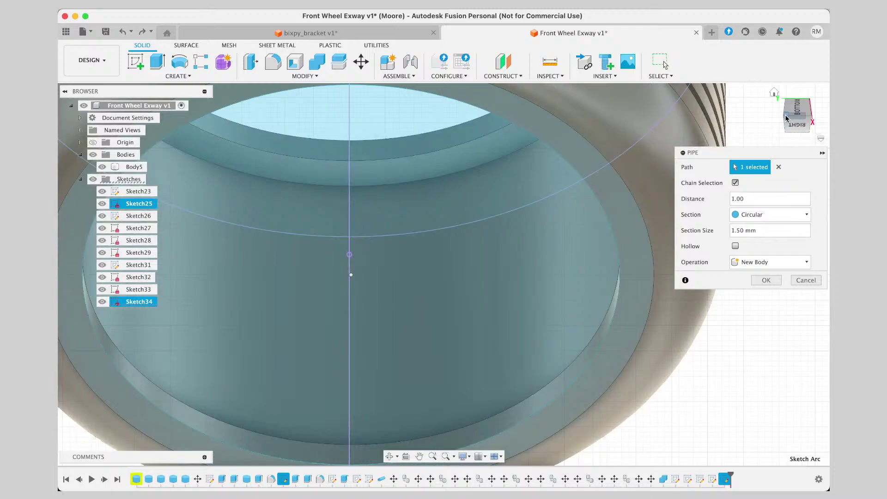
pyautogui.click(785, 118)
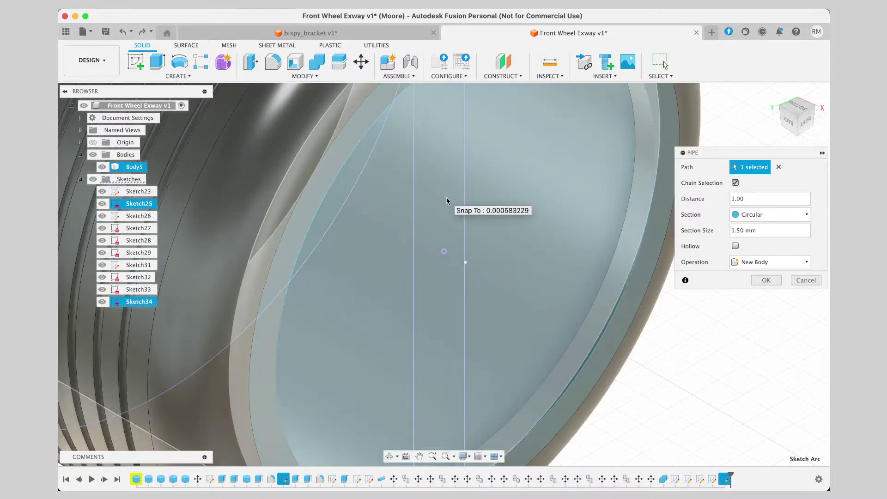
pyautogui.scroll(-2, 446, 200)
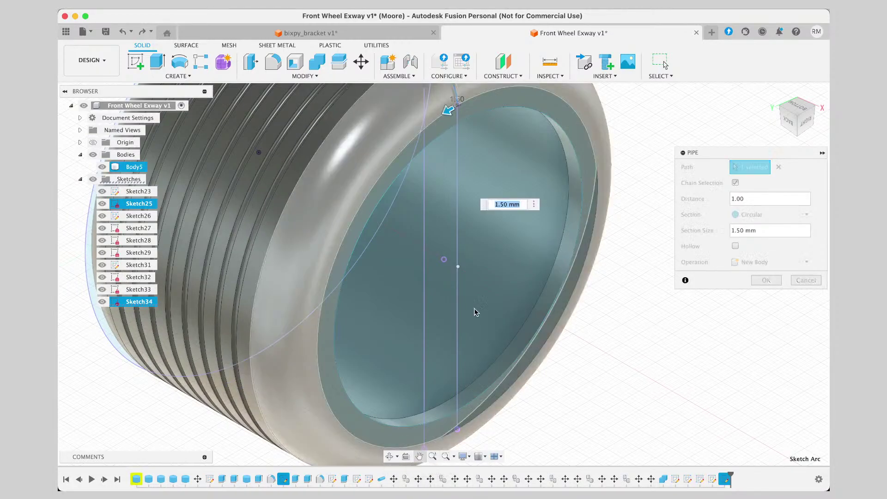
pyautogui.moveTo(474, 308); pyautogui.dragTo(591, 469, button='middle')
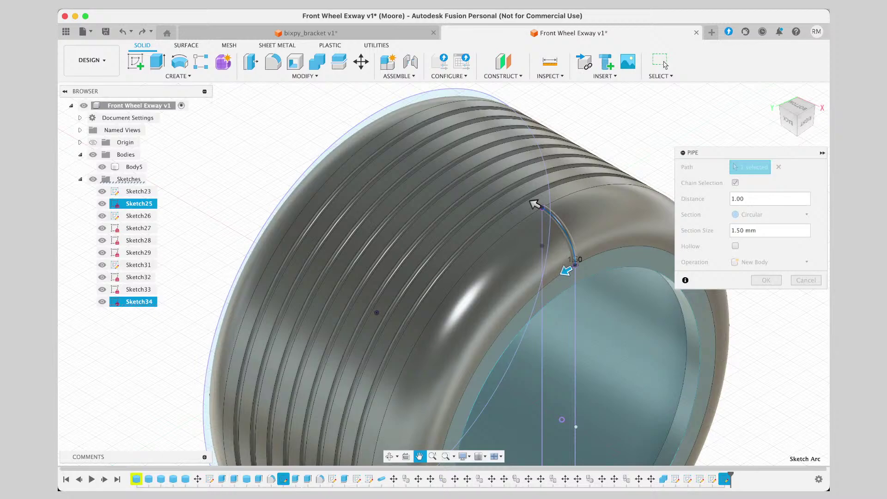
pyautogui.click(390, 457)
pyautogui.moveTo(486, 298); pyautogui.dragTo(498, 242)
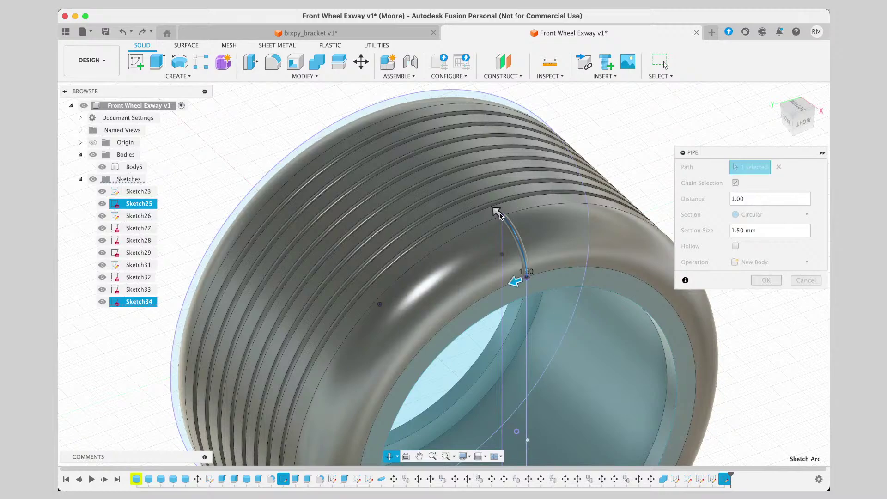
pyautogui.moveTo(496, 211); pyautogui.dragTo(451, 286, button='middle')
pyautogui.click(419, 456)
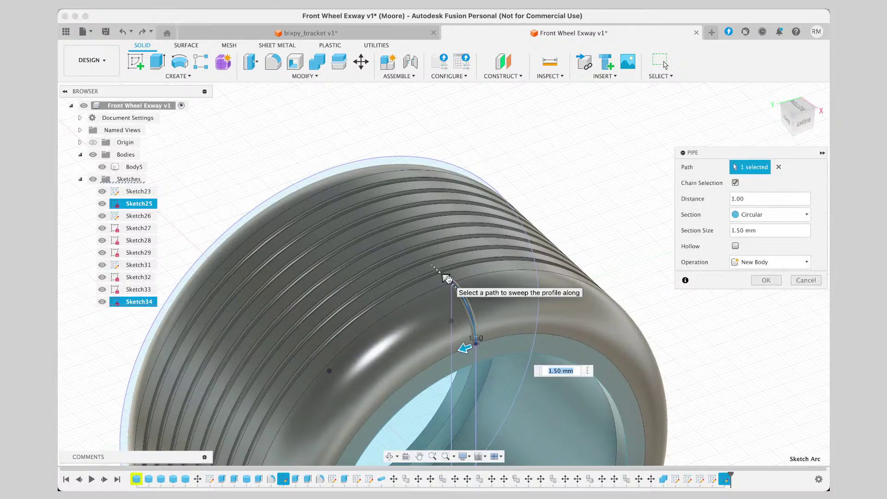
pyautogui.moveTo(447, 280); pyautogui.dragTo(452, 286)
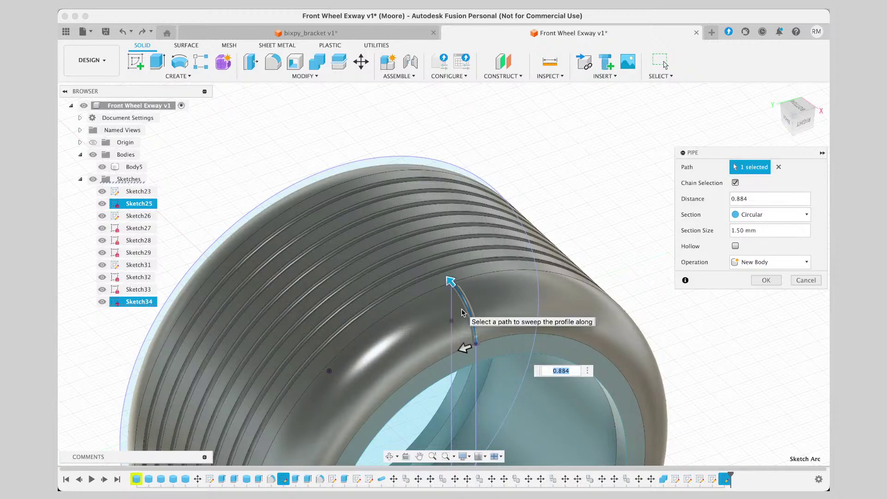
pyautogui.scroll(2, 462, 312)
pyautogui.scroll(2, 462, 313)
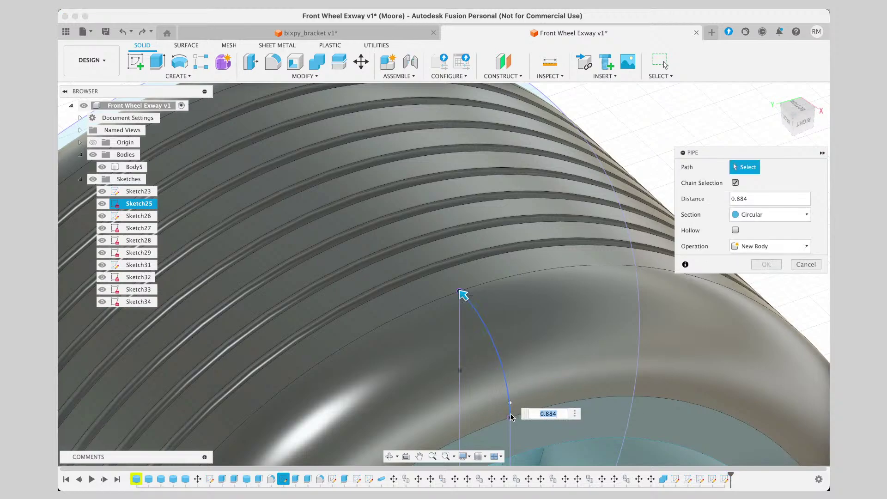
pyautogui.click(512, 417)
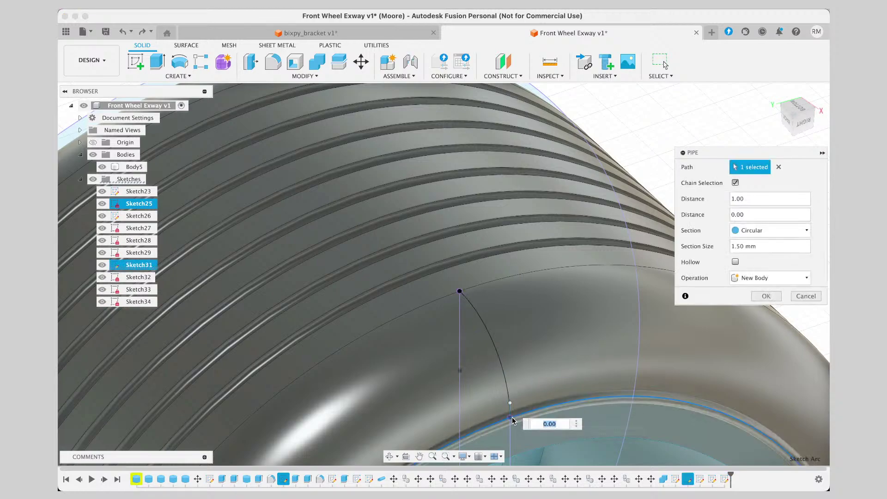
pyautogui.click(547, 424)
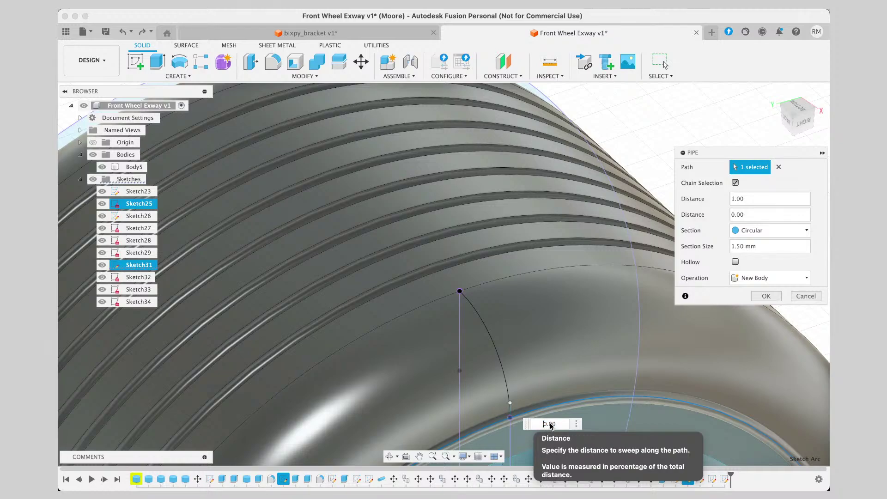
pyautogui.write('-1')
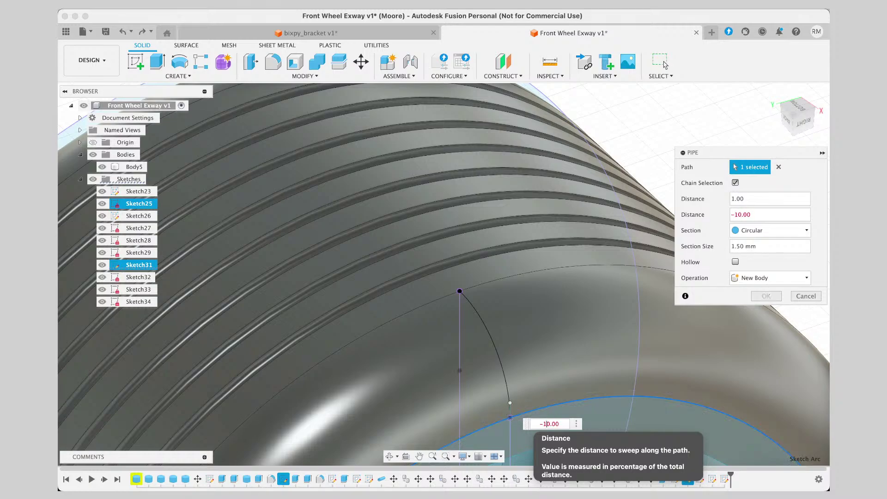
pyautogui.press('BackSpace')
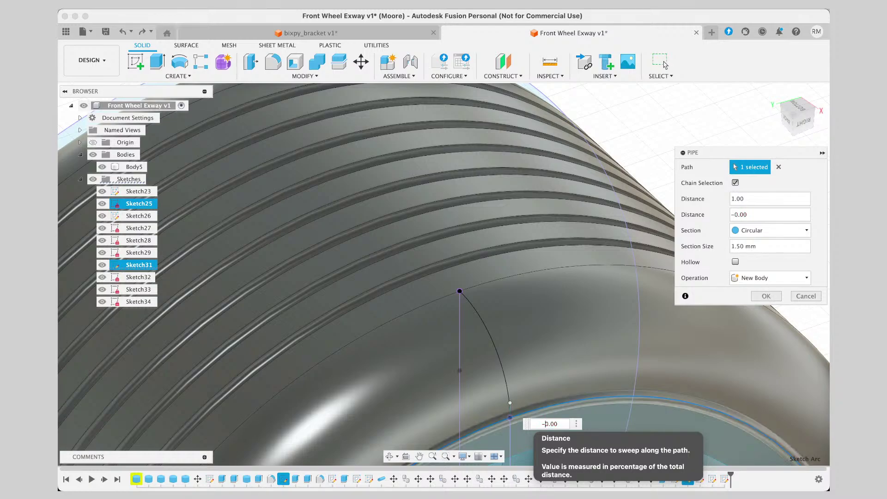
pyautogui.press('BackSpace')
pyautogui.doubleClick(550, 424)
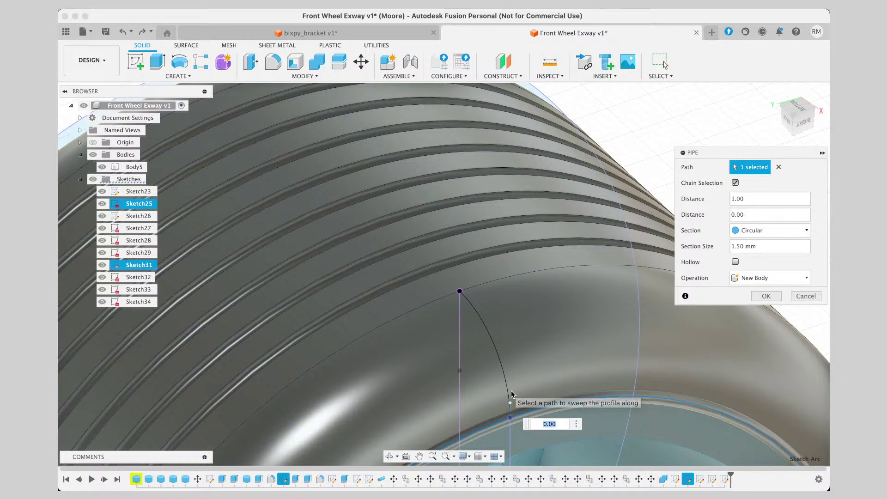
pyautogui.click(806, 296)
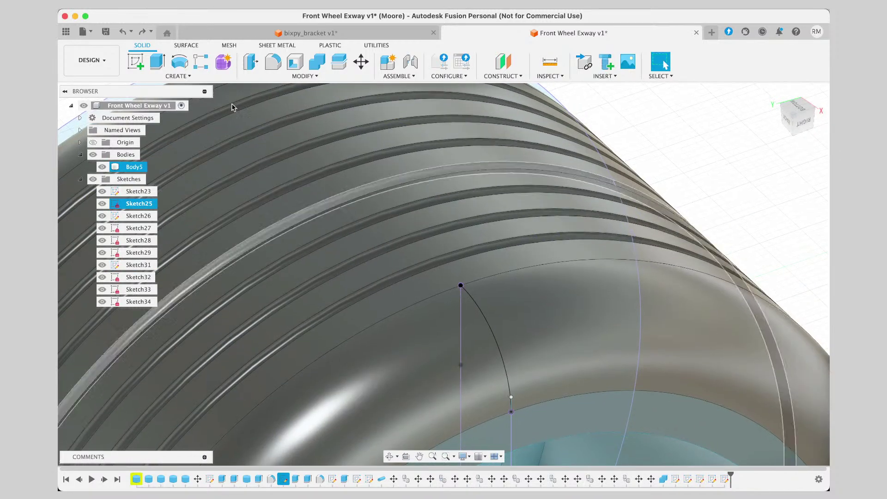
# Create a solid 1.50 mm circular pipe as a new body along the corner arc, shortened to a distance of 0.892.
pyautogui.click(178, 76)
pyautogui.click(176, 282)
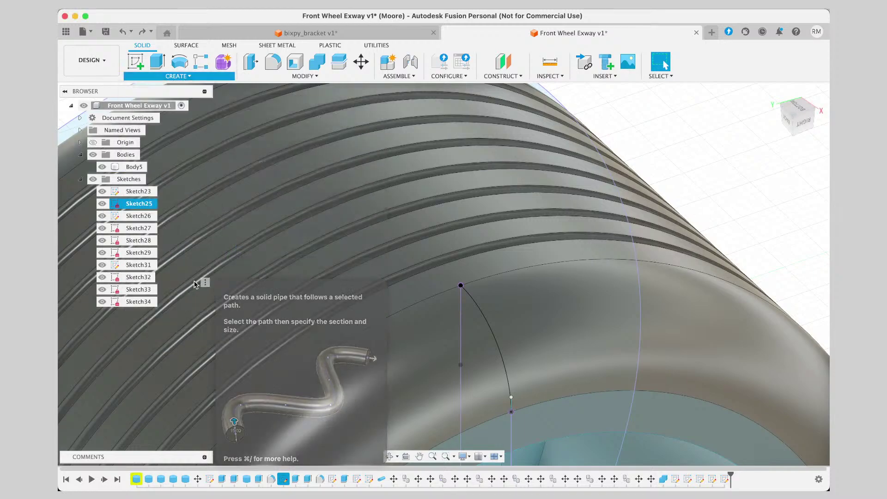
pyautogui.click(490, 337)
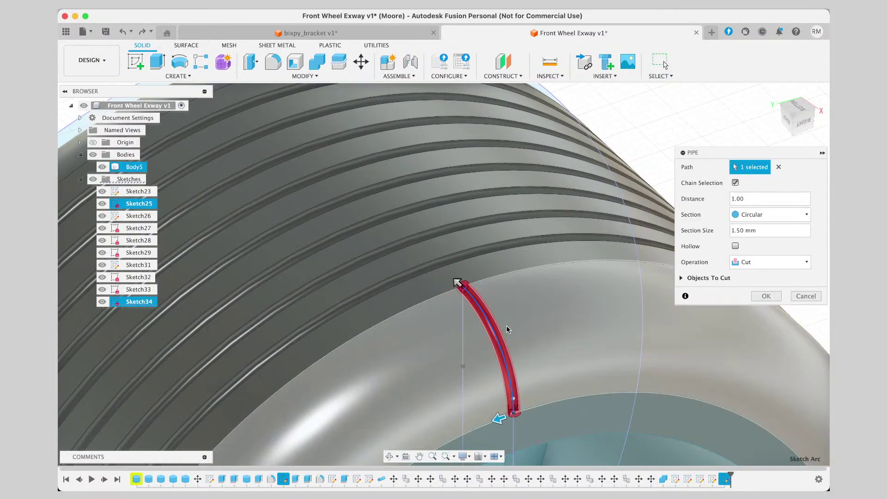
pyautogui.click(734, 200)
pyautogui.write('-')
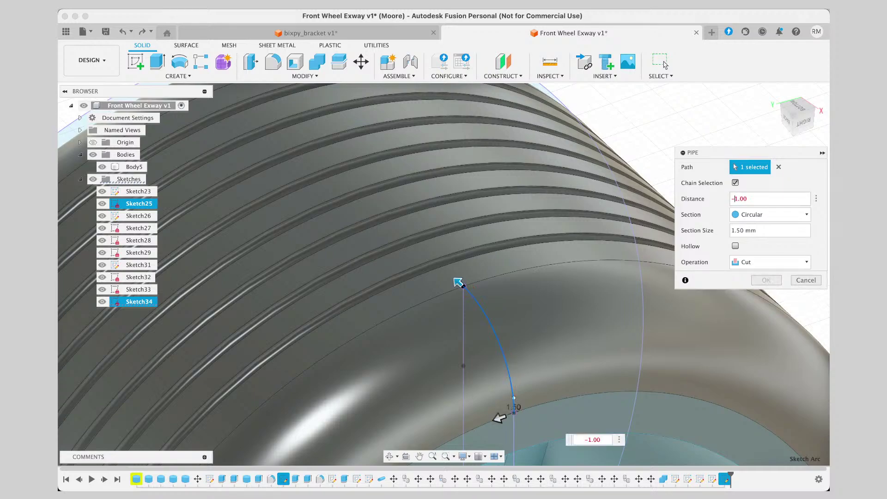
pyautogui.press('BackSpace')
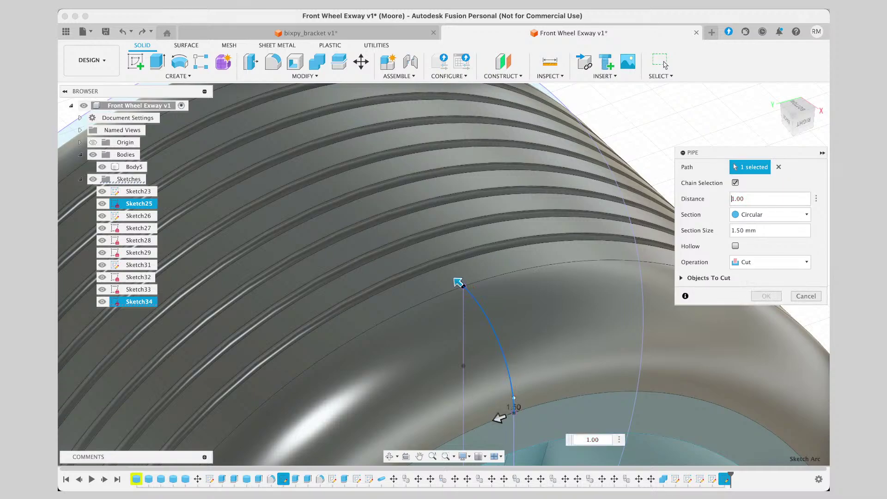
pyautogui.click(757, 262)
pyautogui.click(758, 307)
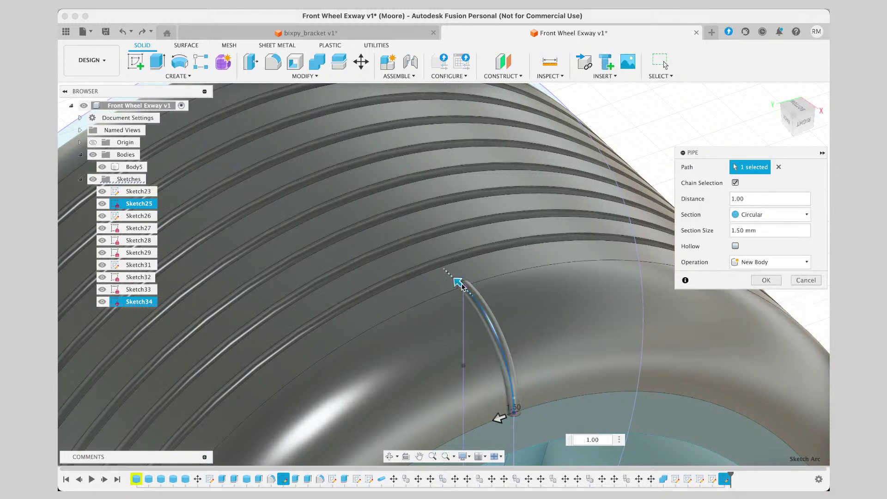
pyautogui.moveTo(461, 284); pyautogui.dragTo(471, 295)
pyautogui.moveTo(490, 347); pyautogui.dragTo(488, 348, button='middle')
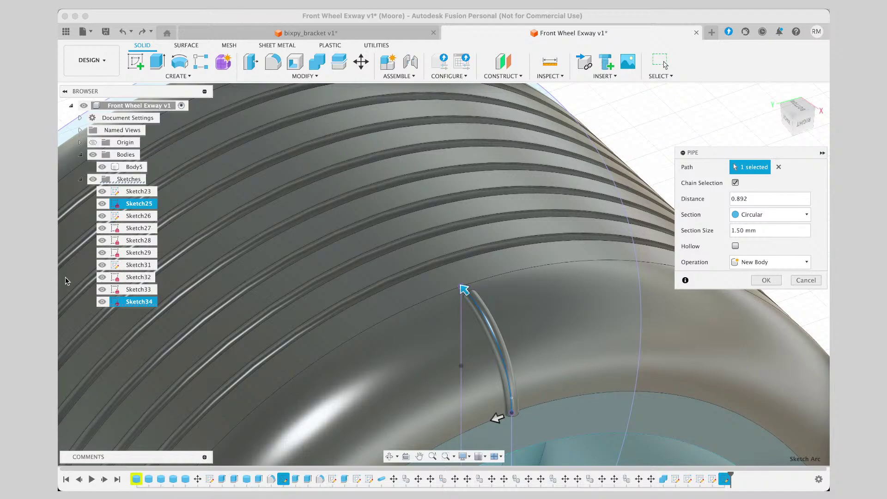
pyautogui.click(766, 281)
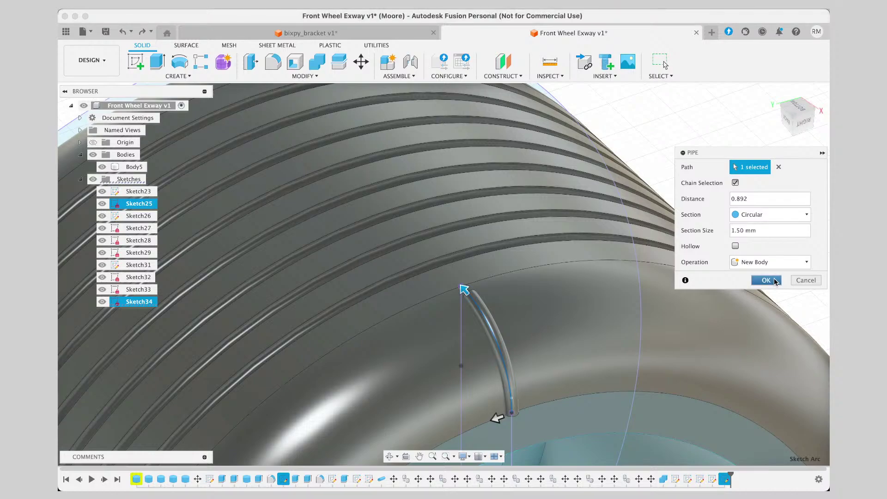
# Try to move the new pipe's long round face and its end face by -3.00 mm in Y.
pyautogui.click(476, 306)
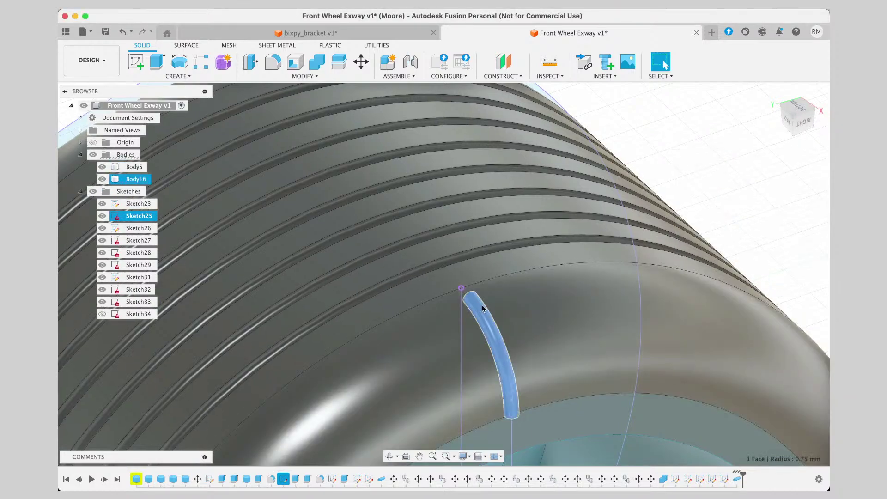
pyautogui.click(389, 456)
pyautogui.moveTo(469, 427); pyautogui.dragTo(470, 329)
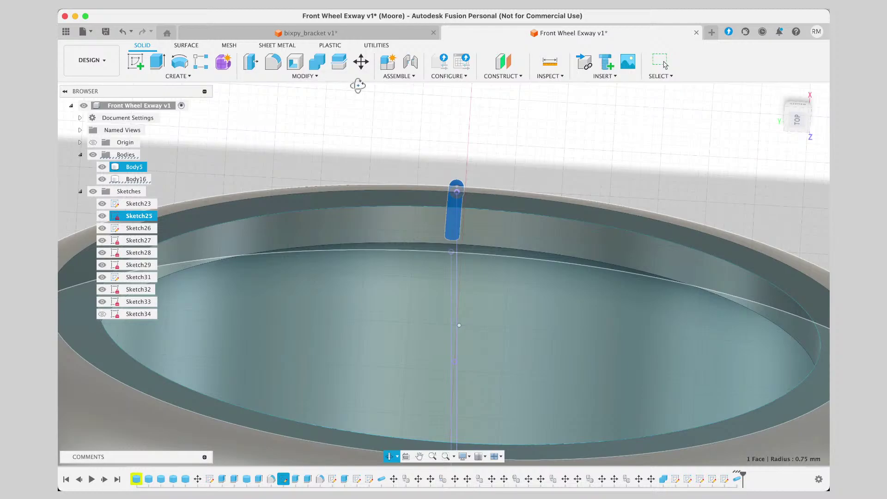
pyautogui.click(419, 456)
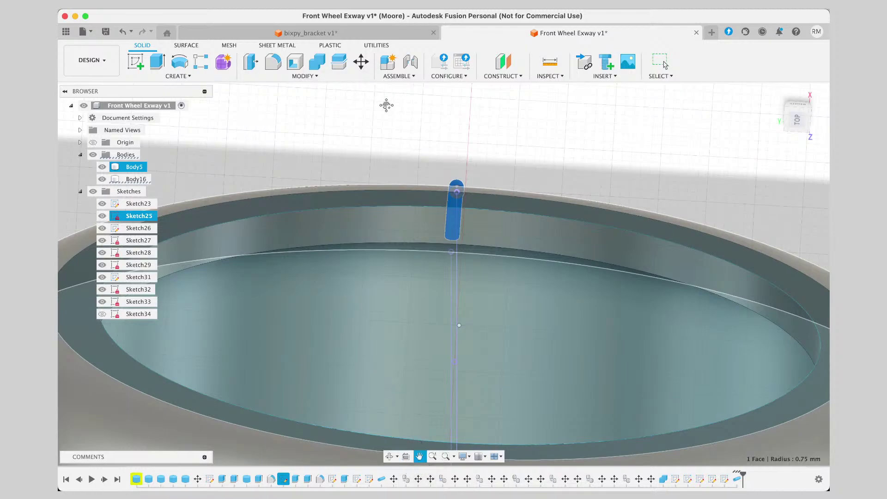
pyautogui.click(361, 62)
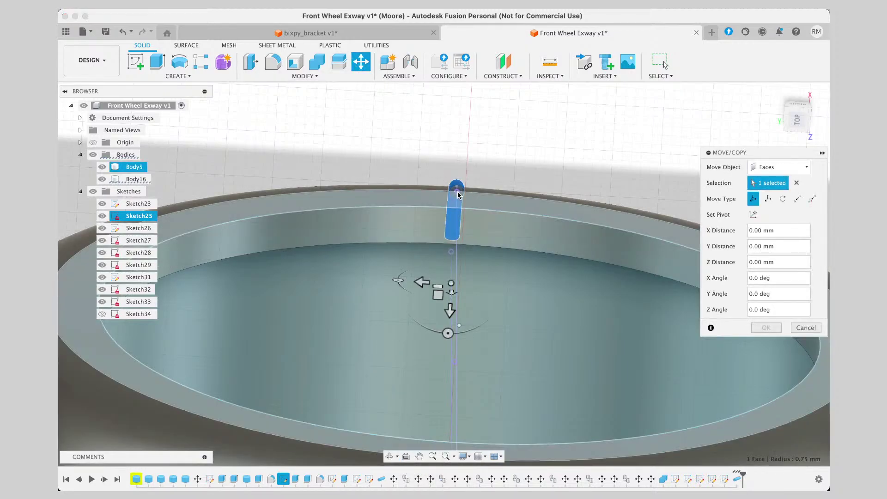
pyautogui.click(457, 192)
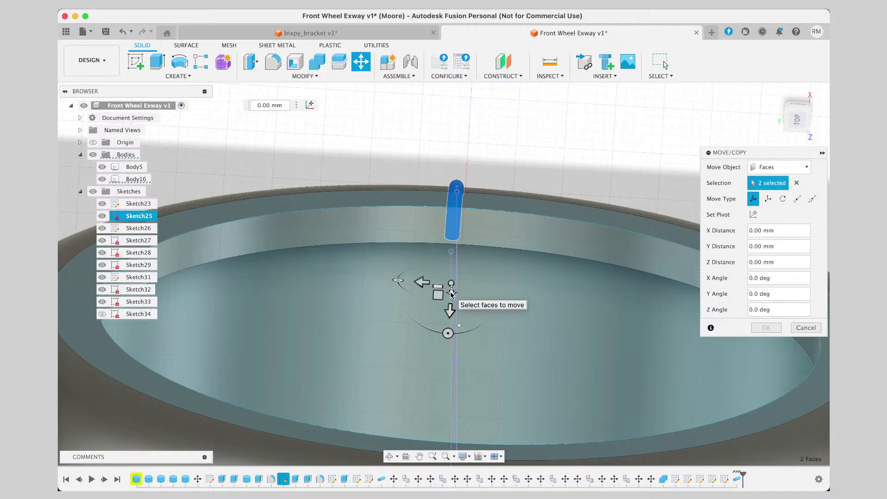
pyautogui.moveTo(452, 294); pyautogui.dragTo(454, 285)
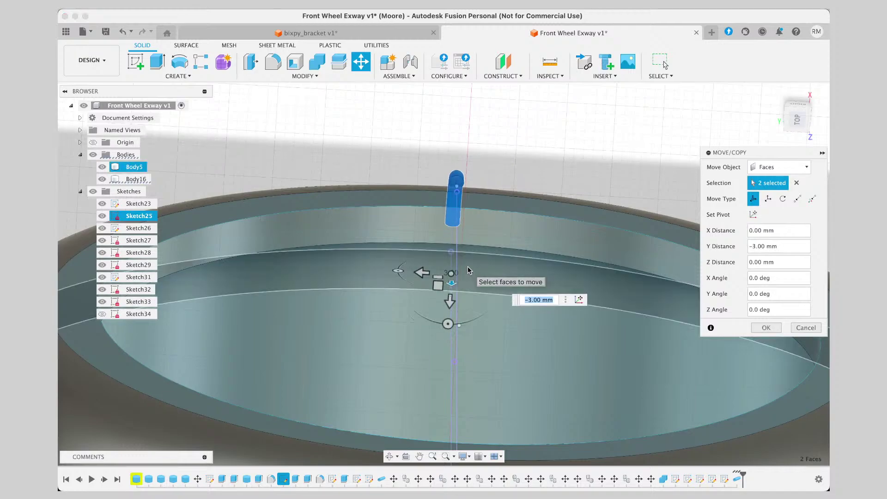
pyautogui.press('Return')
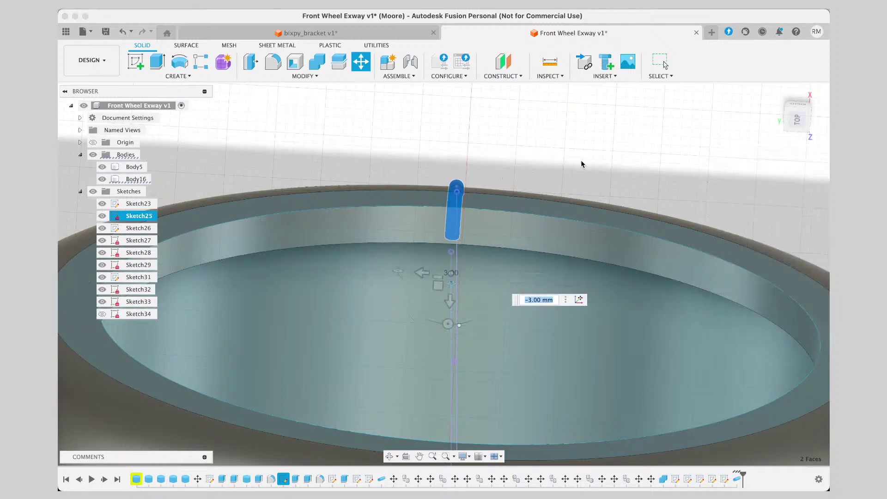
pyautogui.moveTo(745, 133)
pyautogui.keyDown('shift'); pyautogui.mouseDown(button='middle')
pyautogui.moveTo(772, 137)
pyautogui.moveTo(734, 138)
pyautogui.mouseUp(button='middle'); pyautogui.keyUp('shift')
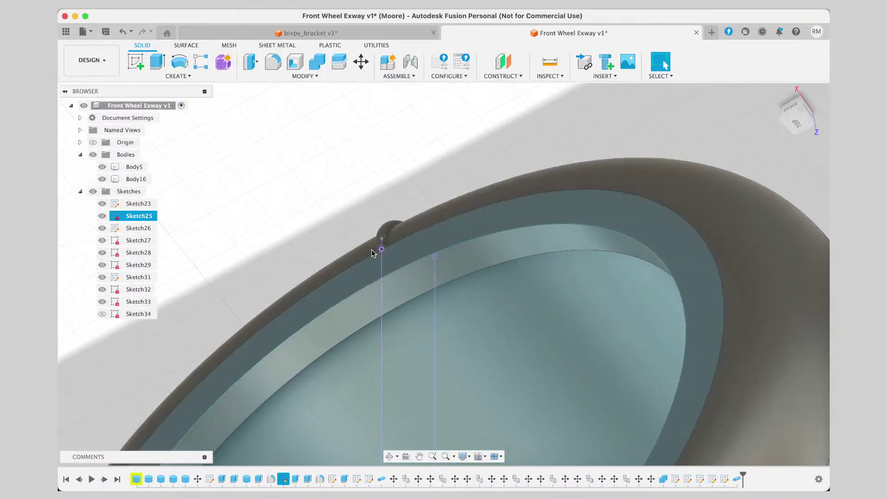
# Try to cut with the pipe's rim-end face extruded by -2.50 mm.
pyautogui.click(385, 261)
pyautogui.scroll(10, 385, 261)
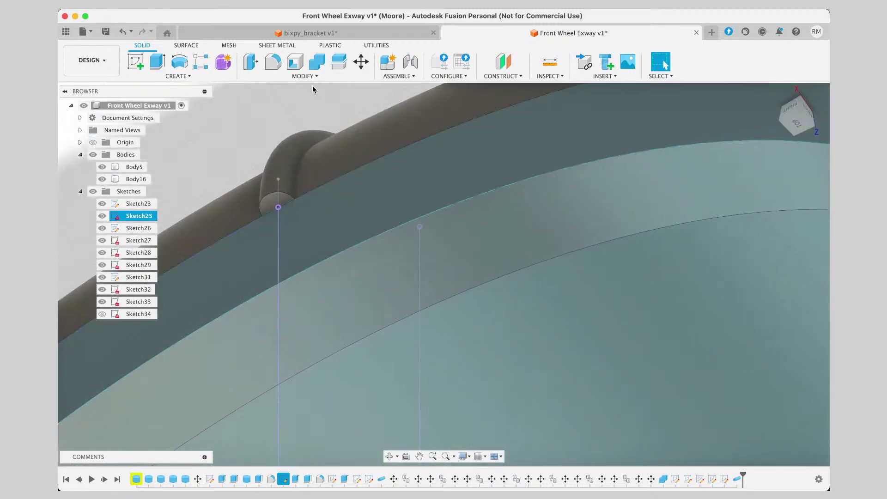
pyautogui.click(276, 193)
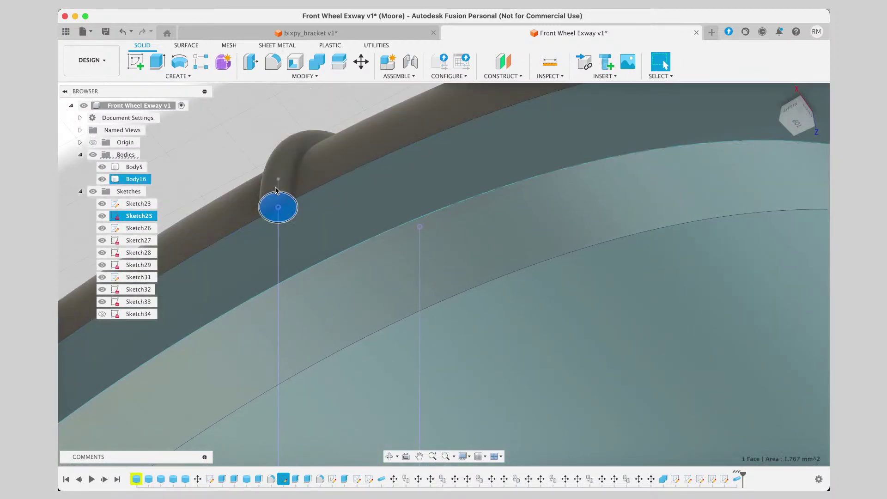
pyautogui.click(304, 76)
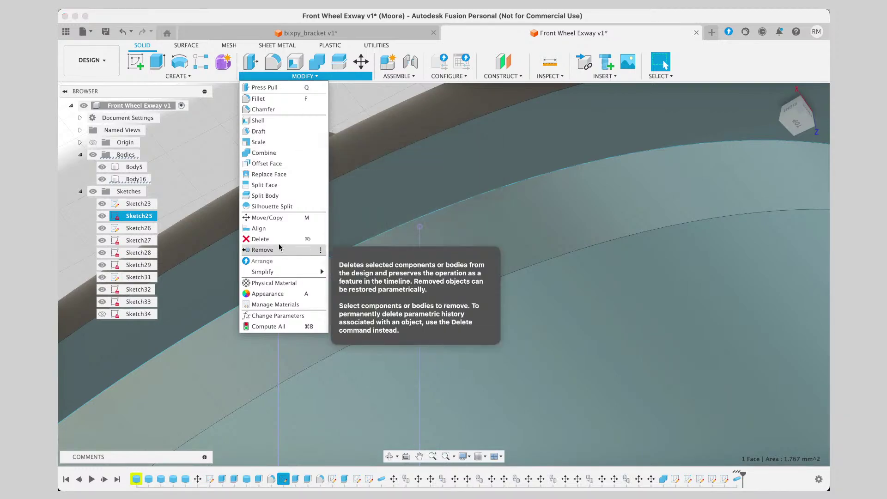
pyautogui.click(347, 109)
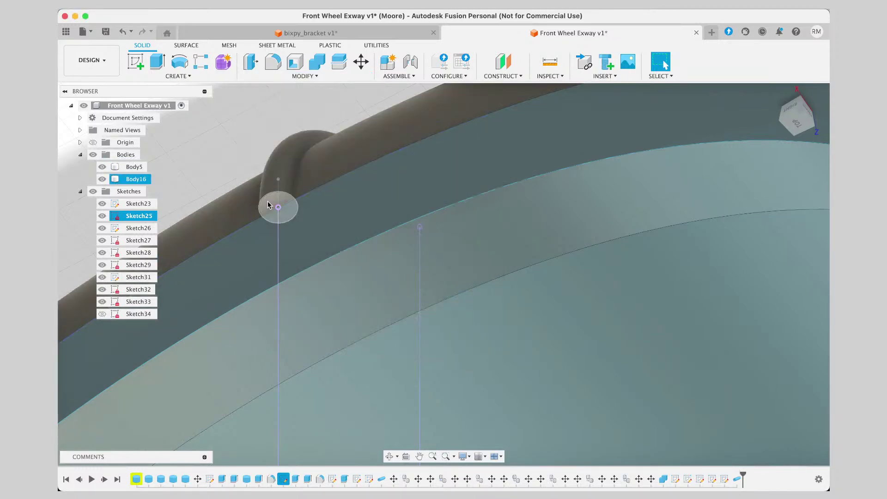
pyautogui.click(277, 206)
pyautogui.rightClick(277, 207)
pyautogui.click(264, 290)
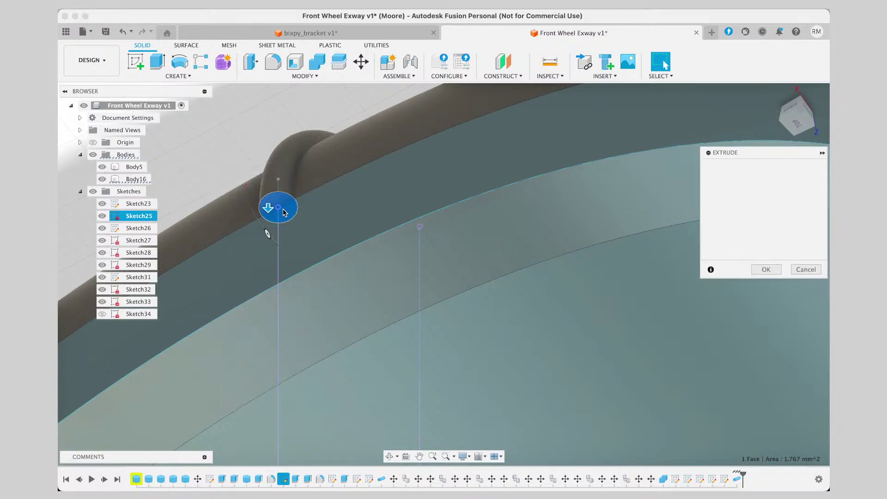
pyautogui.write('-1.5')
pyautogui.moveTo(277, 182); pyautogui.dragTo(279, 169)
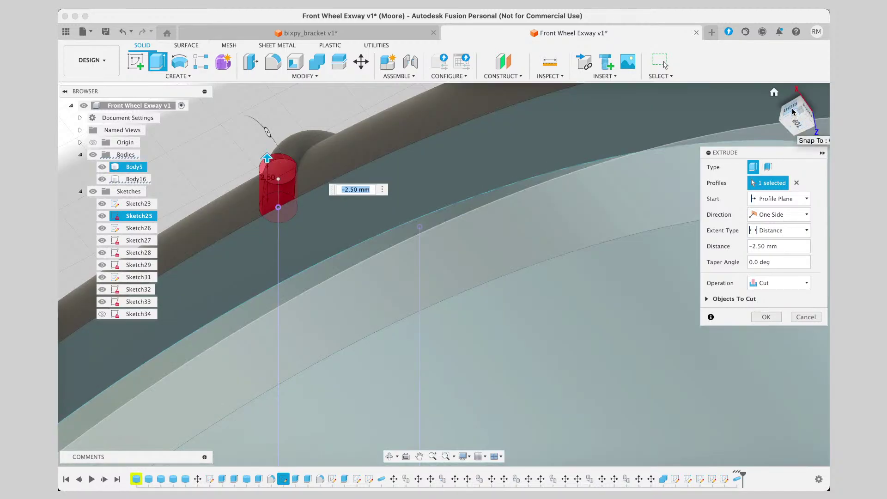
# Examine the cut preview and the pipe's path over the rounded corner up to the tread from several angles.
pyautogui.moveTo(793, 112)
pyautogui.mouseDown()
pyautogui.moveTo(785, 141)
pyautogui.moveTo(796, 134)
pyautogui.mouseUp()
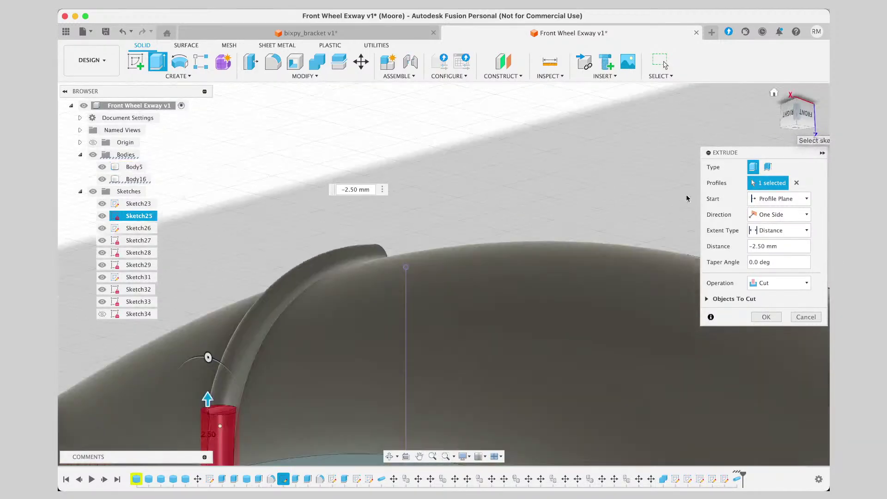
pyautogui.click(390, 456)
pyautogui.moveTo(208, 357); pyautogui.dragTo(348, 375)
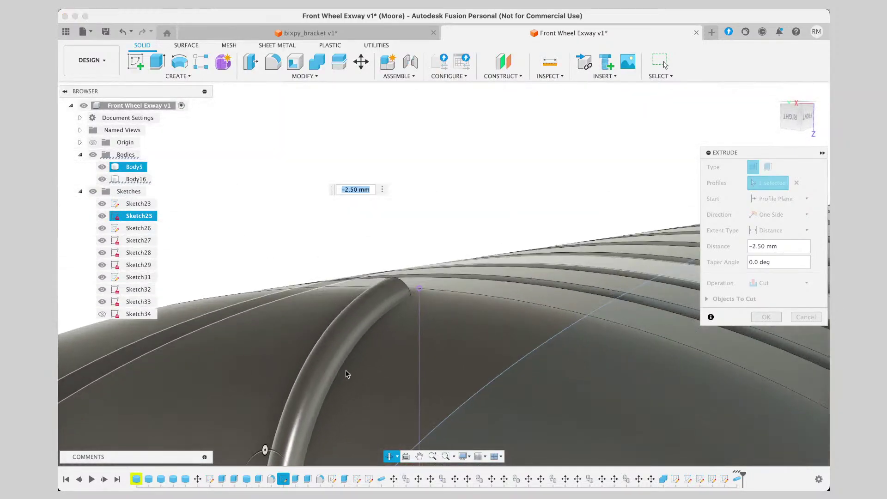
pyautogui.click(419, 456)
pyautogui.moveTo(444, 378); pyautogui.dragTo(459, 240)
pyautogui.moveTo(387, 334); pyautogui.dragTo(344, 361)
pyautogui.moveTo(422, 228); pyautogui.dragTo(176, 279)
pyautogui.moveTo(605, 266); pyautogui.dragTo(633, 287)
pyautogui.click(388, 459)
pyautogui.moveTo(436, 330); pyautogui.dragTo(359, 350)
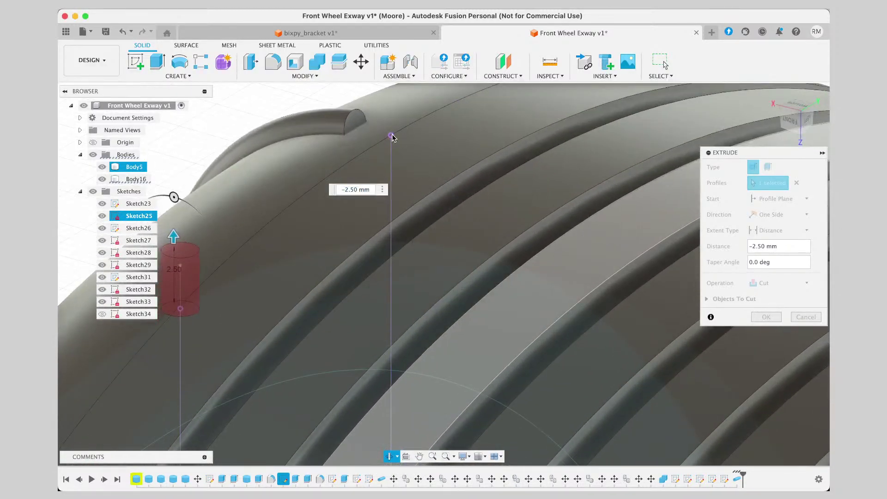
# Try to move the pipe's tread-end face 3.50 mm in Z.
pyautogui.click(361, 61)
pyautogui.click(355, 125)
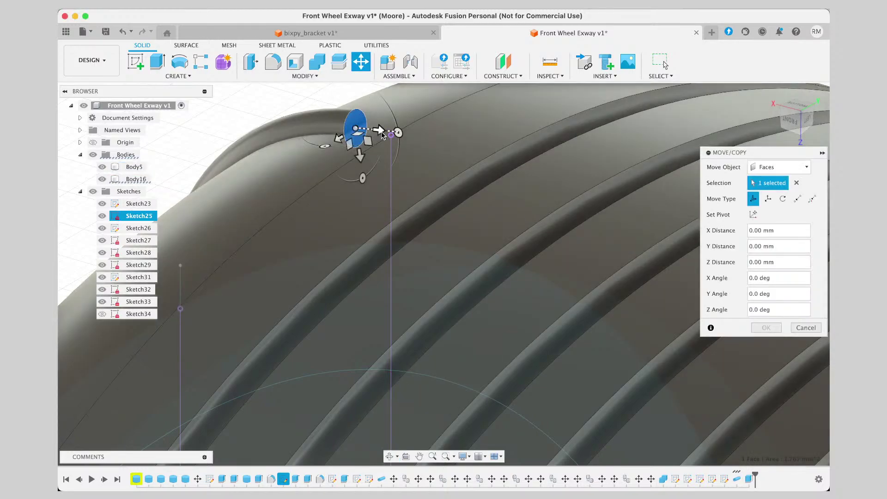
pyautogui.moveTo(381, 132); pyautogui.dragTo(457, 145)
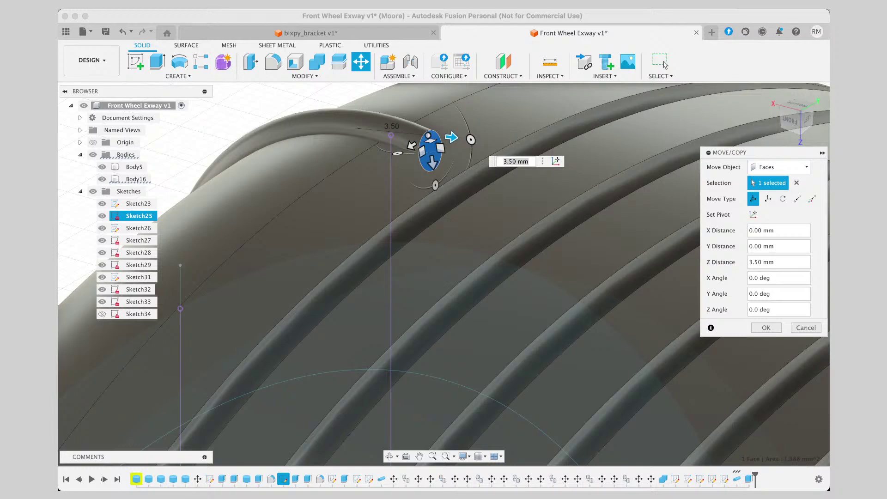
pyautogui.click(392, 456)
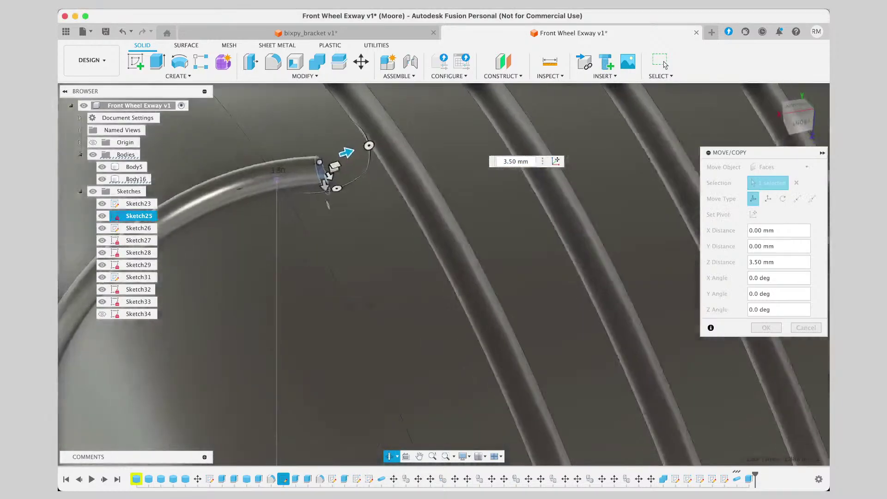
pyautogui.moveTo(406, 273); pyautogui.dragTo(424, 310)
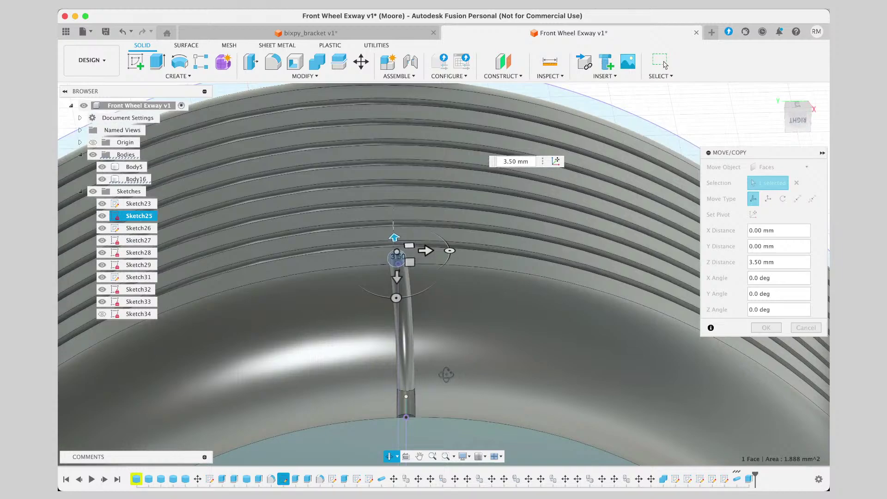
pyautogui.moveTo(448, 376); pyautogui.dragTo(294, 363)
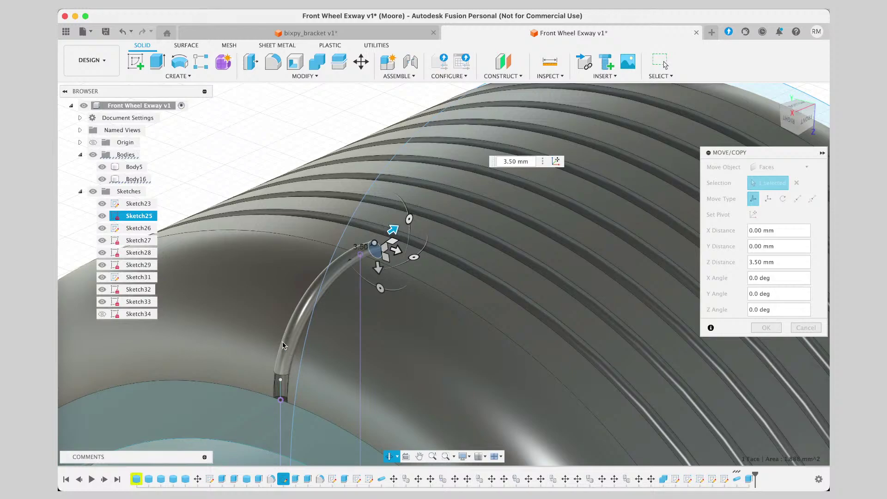
pyautogui.press('Escape')
pyautogui.press('Escape')
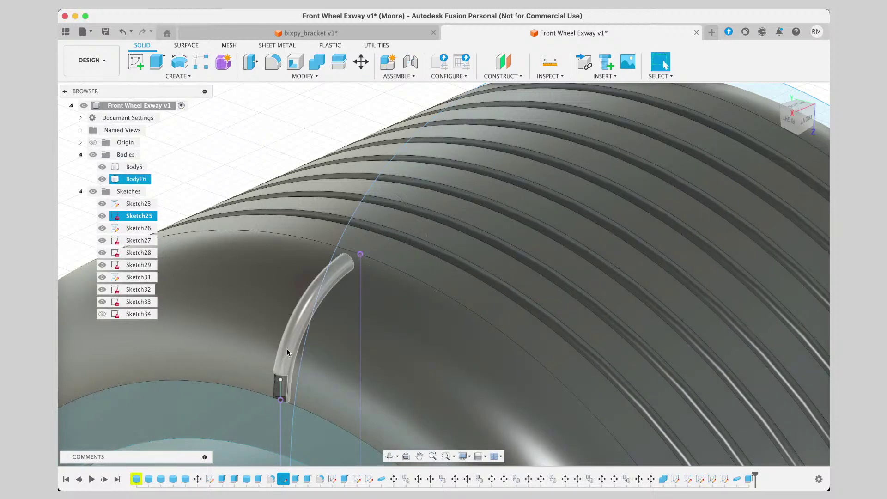
# Undo the cut extrusion made from the pipe's rim-end face.
pyautogui.click(346, 266)
pyautogui.click(349, 264)
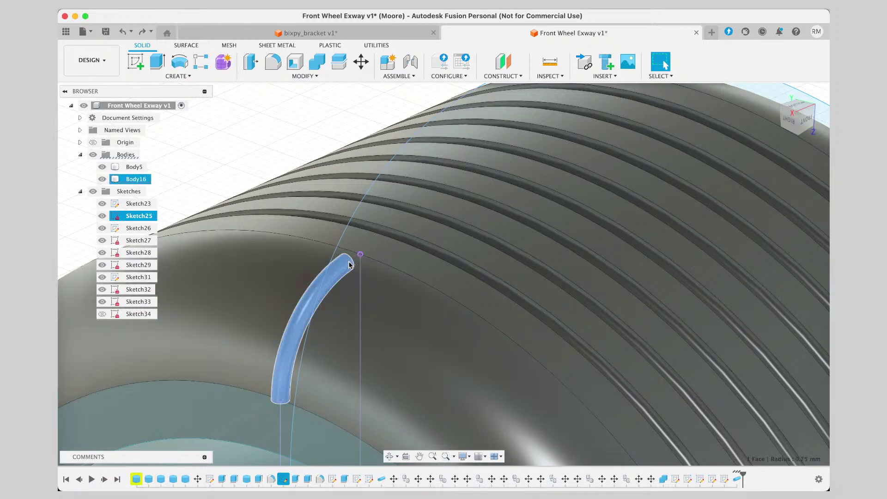
pyautogui.click(349, 265)
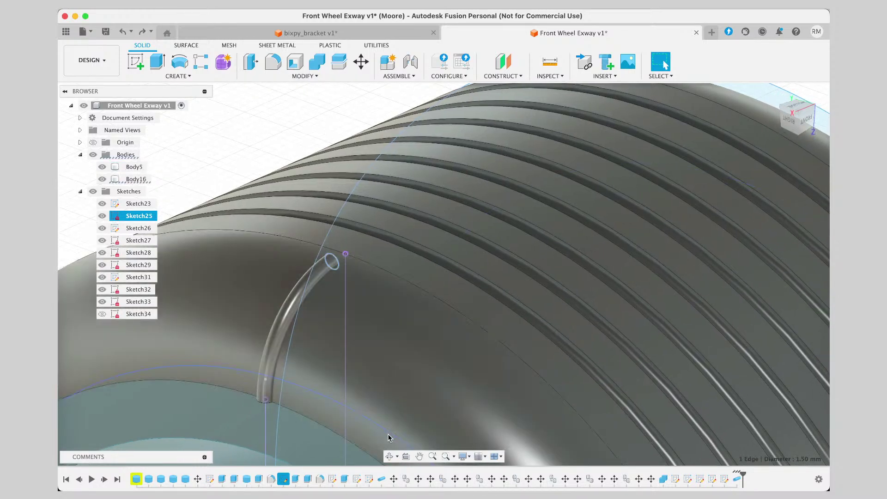
pyautogui.click(388, 458)
pyautogui.moveTo(424, 348); pyautogui.dragTo(396, 212)
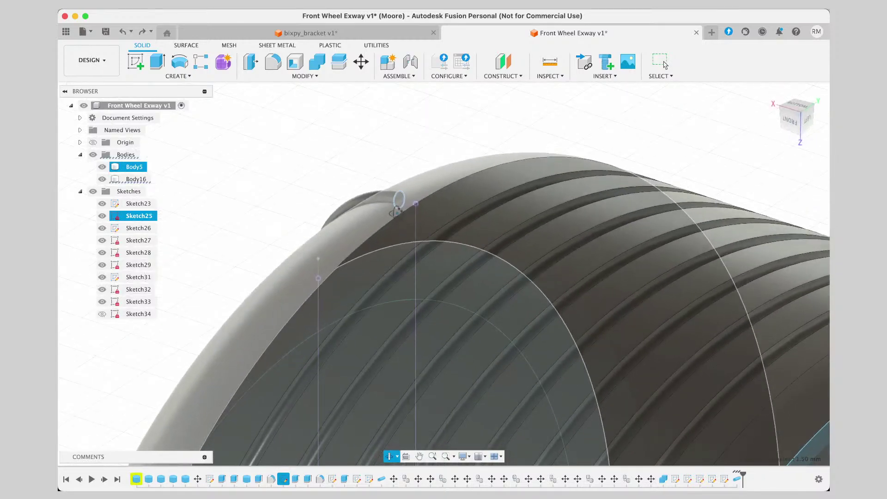
pyautogui.click(360, 62)
pyautogui.click(400, 206)
pyautogui.click(401, 203)
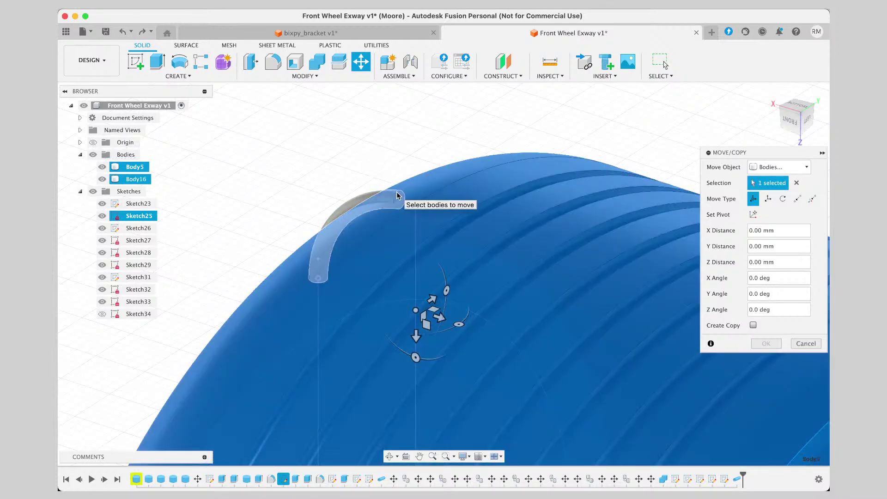
pyautogui.scroll(3, 399, 195)
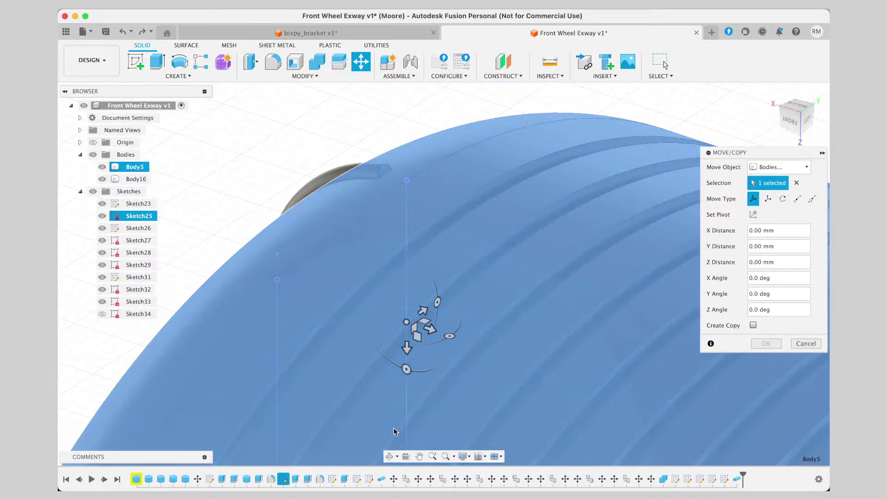
pyautogui.click(389, 456)
pyautogui.moveTo(363, 353); pyautogui.dragTo(388, 338)
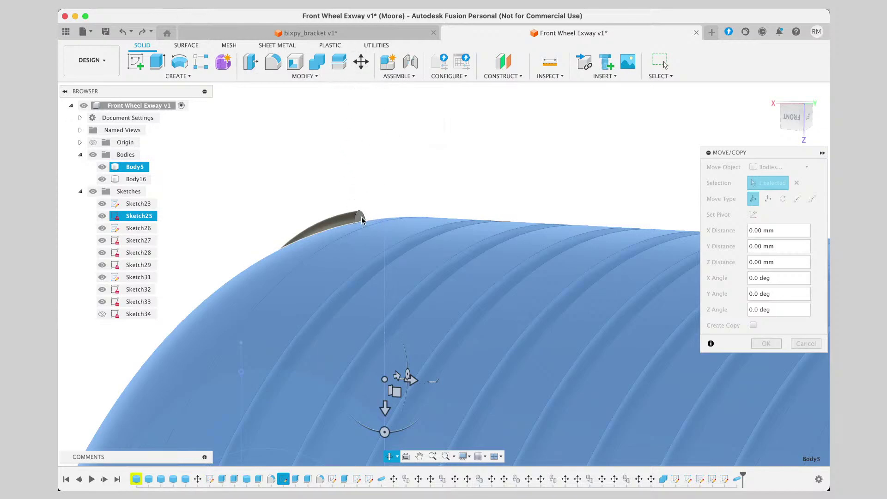
pyautogui.click(419, 456)
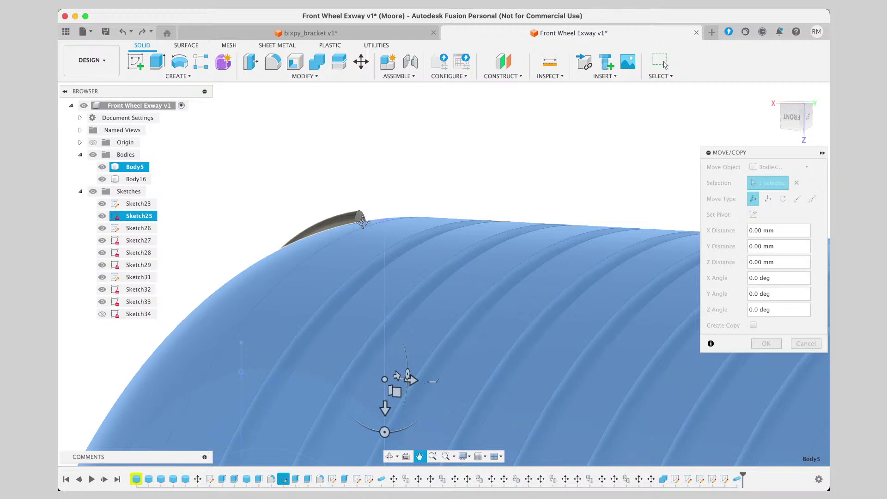
pyautogui.press('Escape')
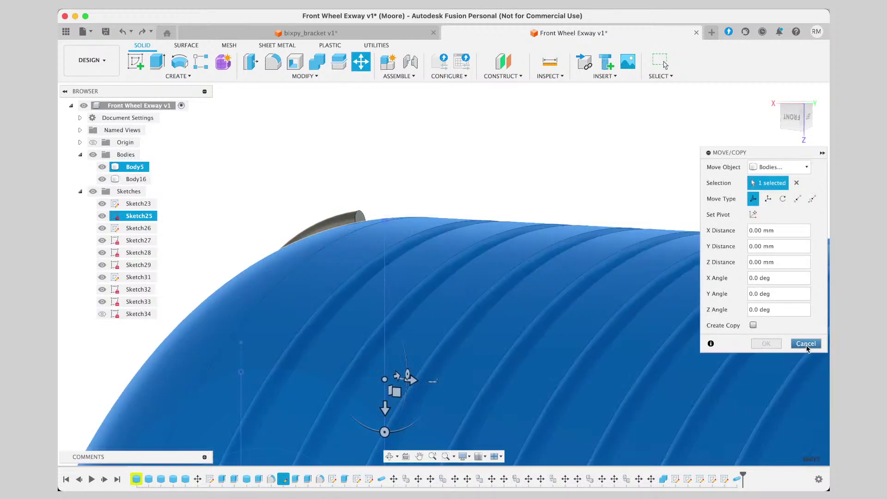
pyautogui.click(806, 343)
# Extrude the pipe's tread-end face 4.00 mm across the tread edge as a new body.
pyautogui.click(358, 218)
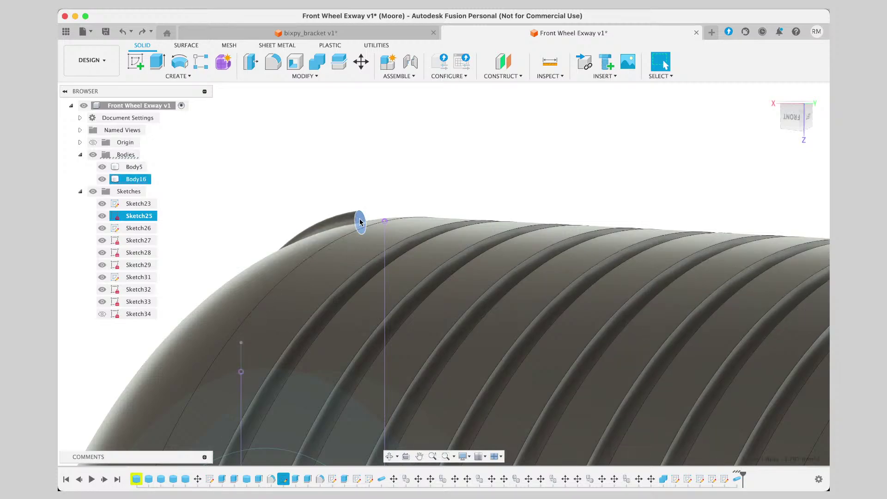
pyautogui.rightClick(360, 218)
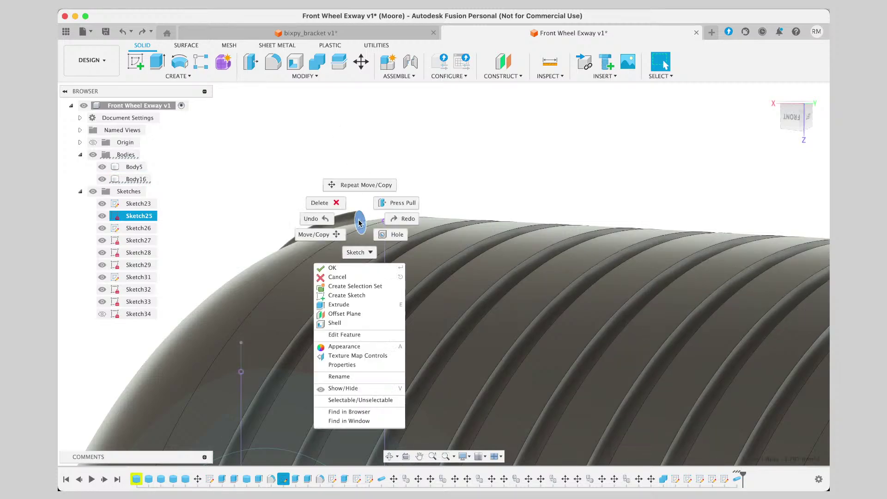
pyautogui.click(353, 305)
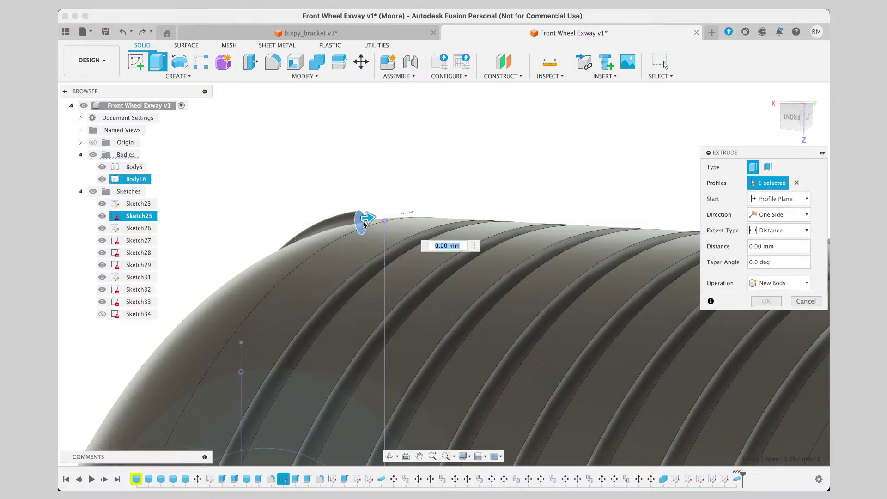
pyautogui.moveTo(370, 217); pyautogui.dragTo(433, 229)
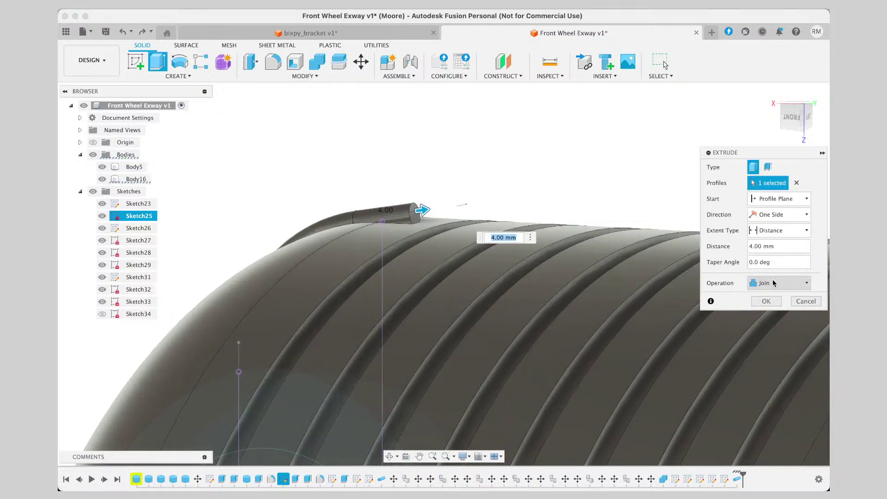
pyautogui.click(774, 284)
pyautogui.click(773, 328)
pyautogui.click(786, 301)
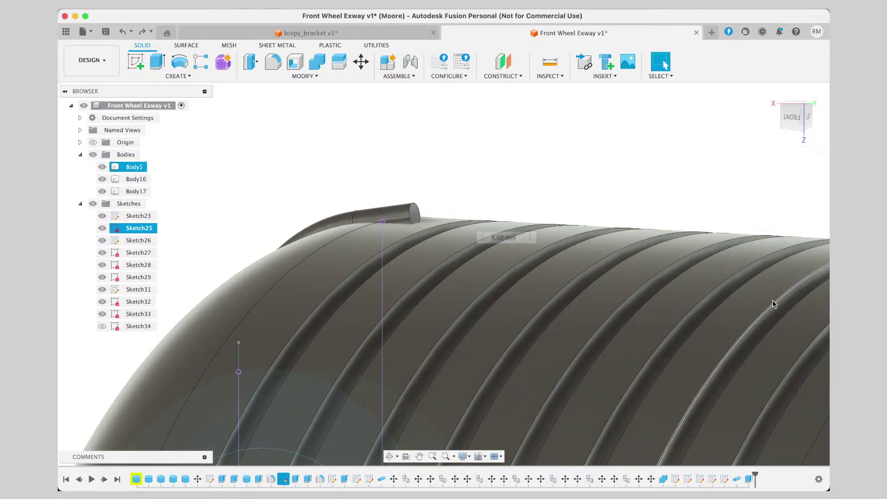
pyautogui.moveTo(338, 193); pyautogui.dragTo(337, 195, button='middle')
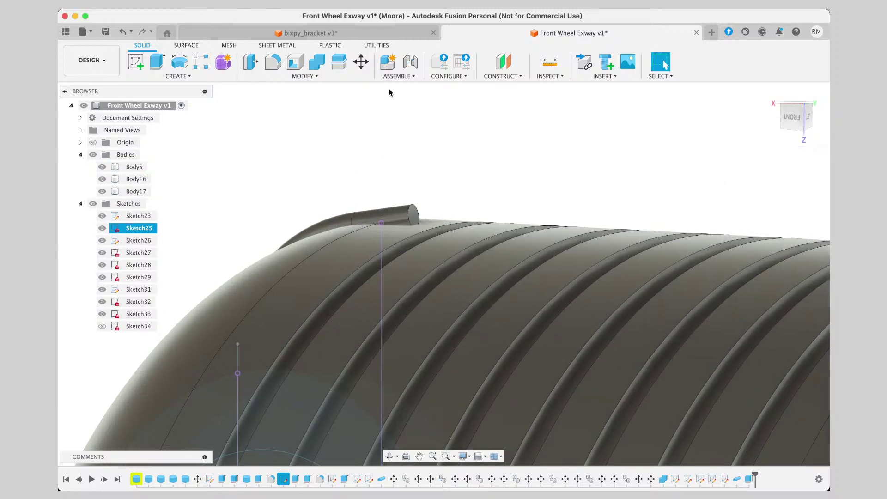
# Try to rotate the curved pipe and its straight extension together by 5 degrees about X.
pyautogui.click(389, 458)
pyautogui.moveTo(330, 364); pyautogui.dragTo(434, 368)
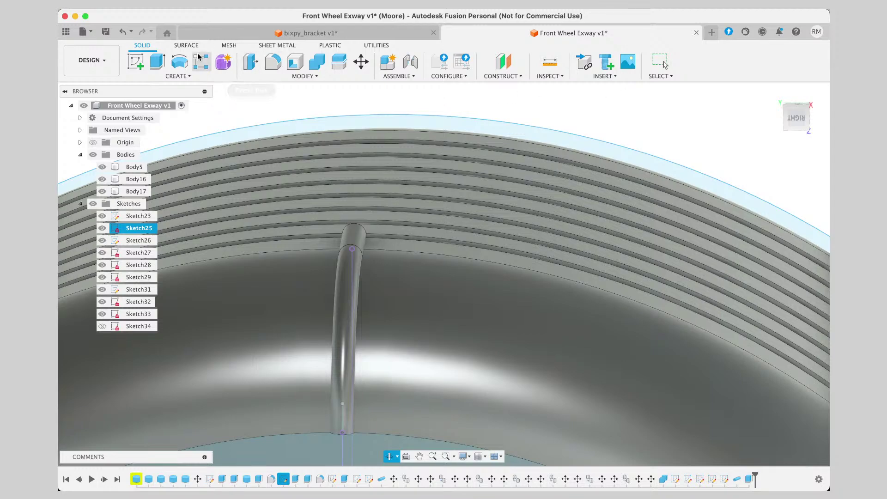
pyautogui.click(365, 60)
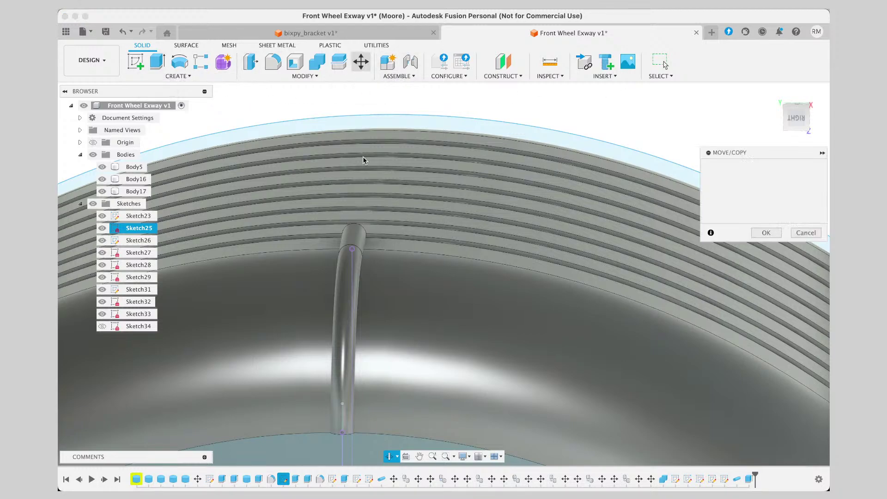
pyautogui.click(344, 270)
pyautogui.click(346, 275)
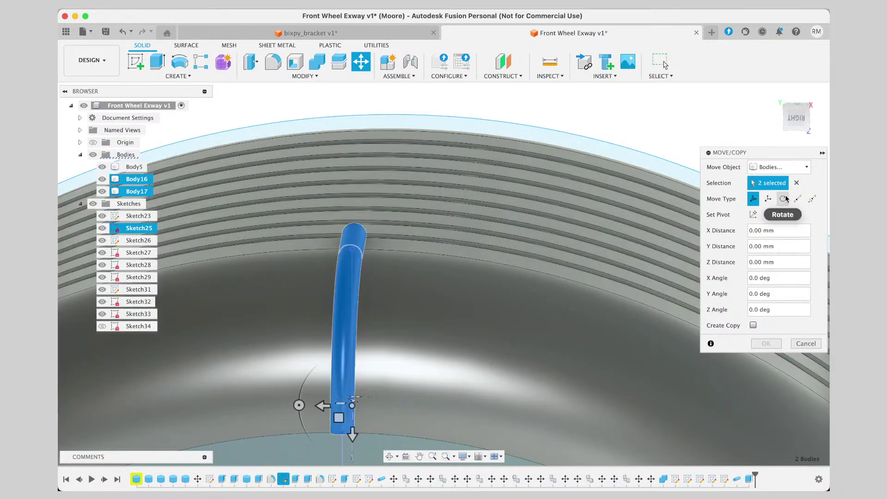
pyautogui.click(783, 199)
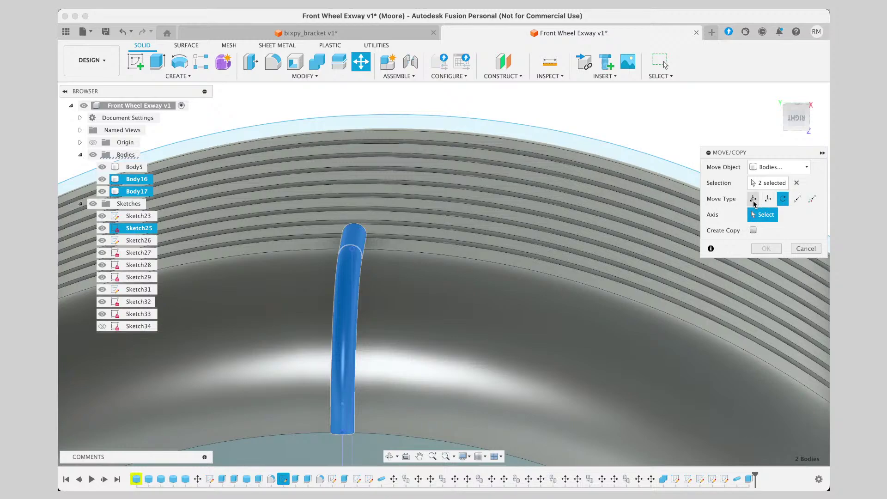
pyautogui.click(753, 198)
pyautogui.moveTo(363, 295)
pyautogui.mouseDown()
pyautogui.moveTo(415, 285)
pyautogui.moveTo(367, 290)
pyautogui.mouseUp()
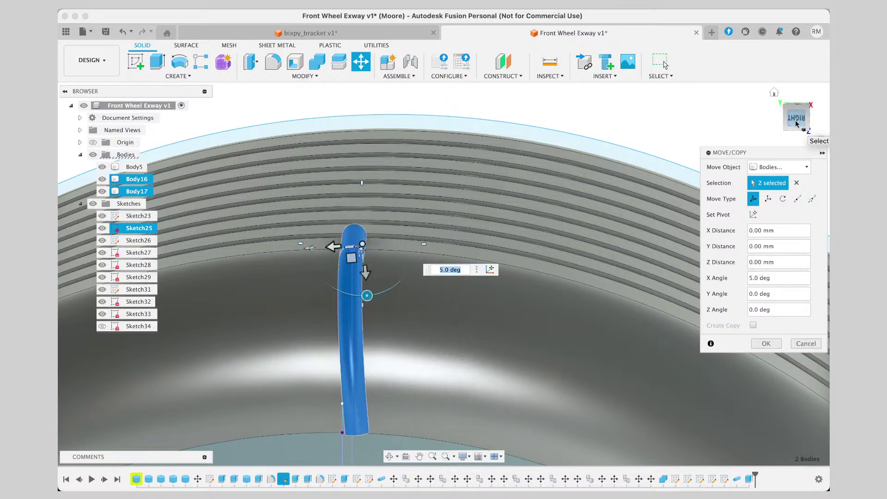
pyautogui.moveTo(797, 124); pyautogui.dragTo(770, 111)
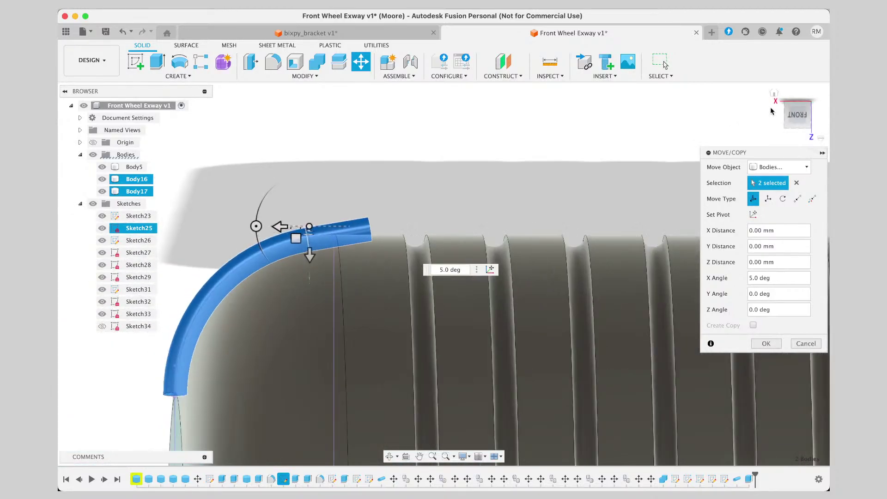
pyautogui.click(798, 119)
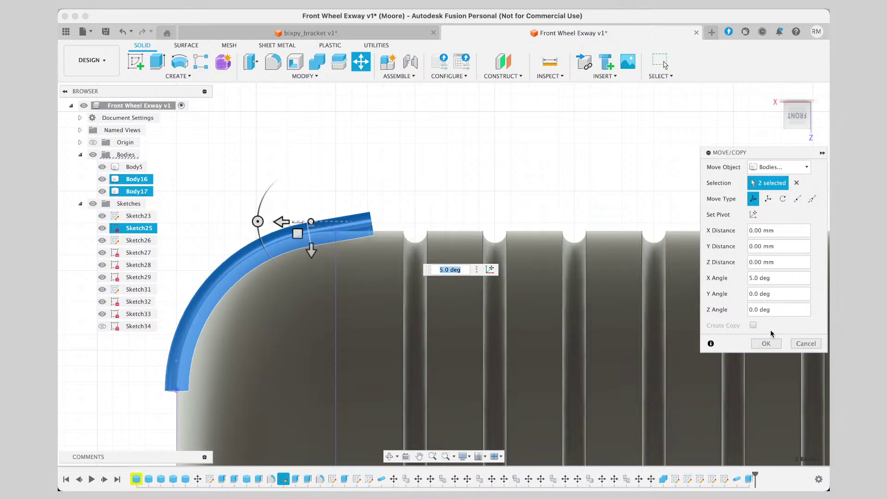
pyautogui.click(806, 345)
# Delete the straight extension body at the tread end of the curved pipe.
pyautogui.click(362, 222)
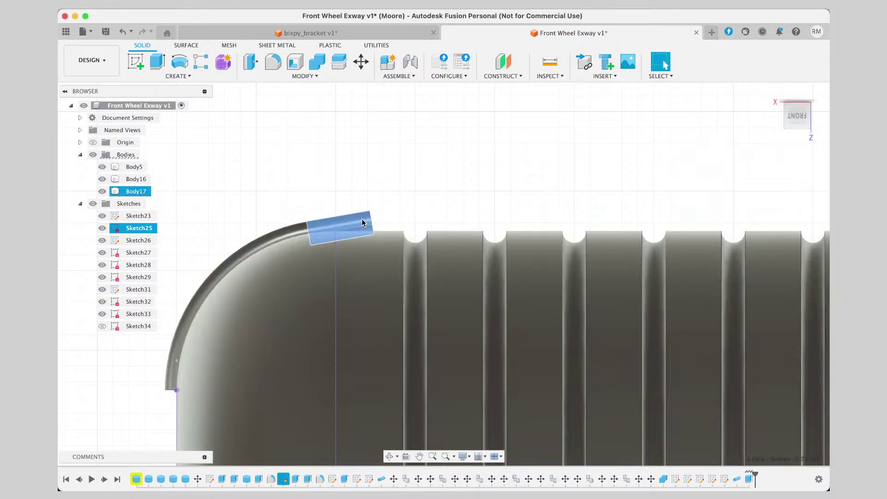
pyautogui.press('Delete')
pyautogui.click(365, 226)
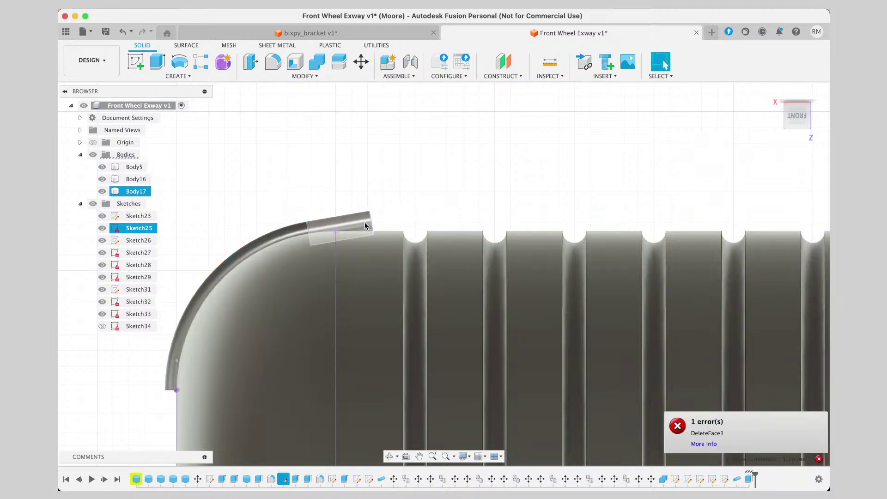
pyautogui.rightClick(140, 193)
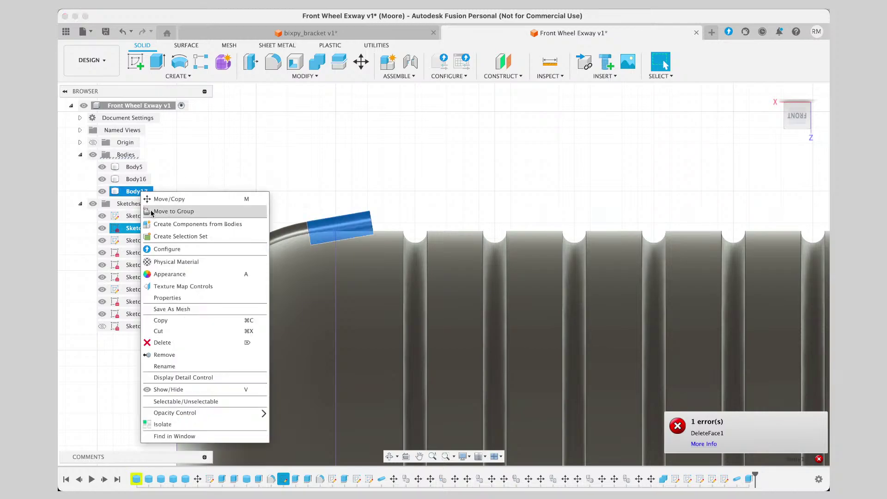
pyautogui.click(196, 344)
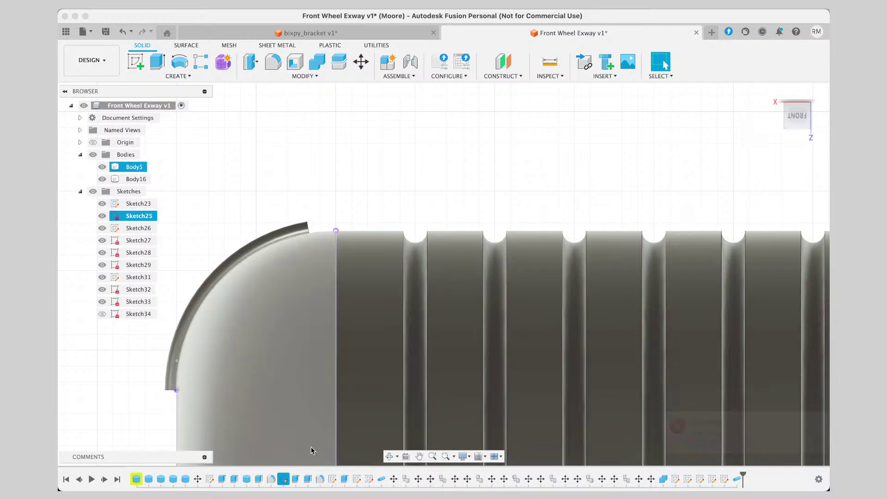
# Select the curved pipe's face on the rounded corner and bring up the available commands for the wheel body Body5.
pyautogui.click(390, 456)
pyautogui.moveTo(320, 320); pyautogui.dragTo(461, 319)
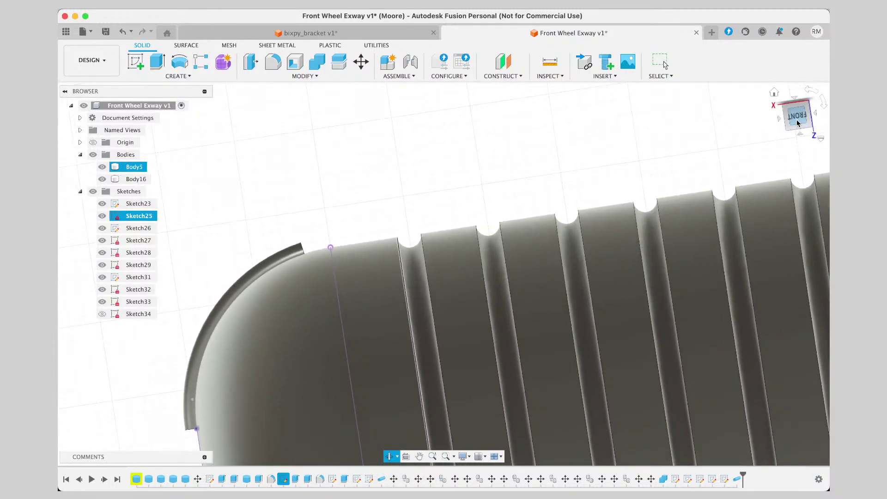
pyautogui.moveTo(797, 123); pyautogui.dragTo(797, 140)
pyautogui.press('Escape')
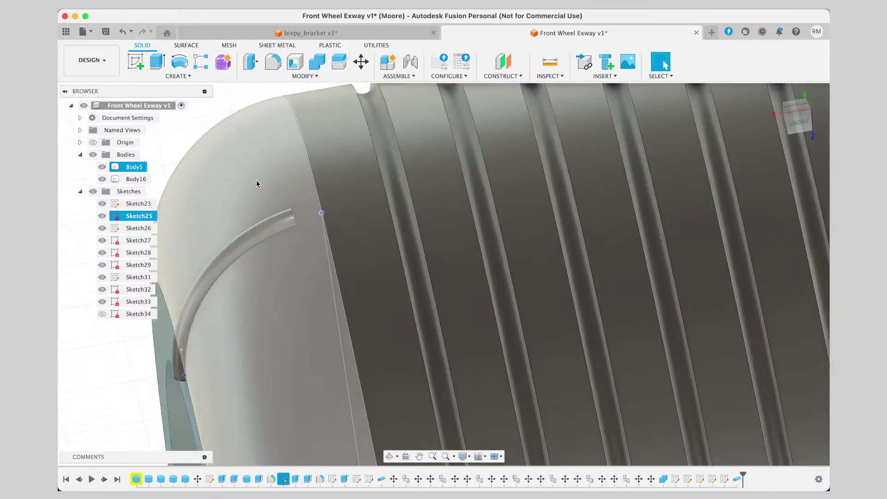
pyautogui.click(264, 229)
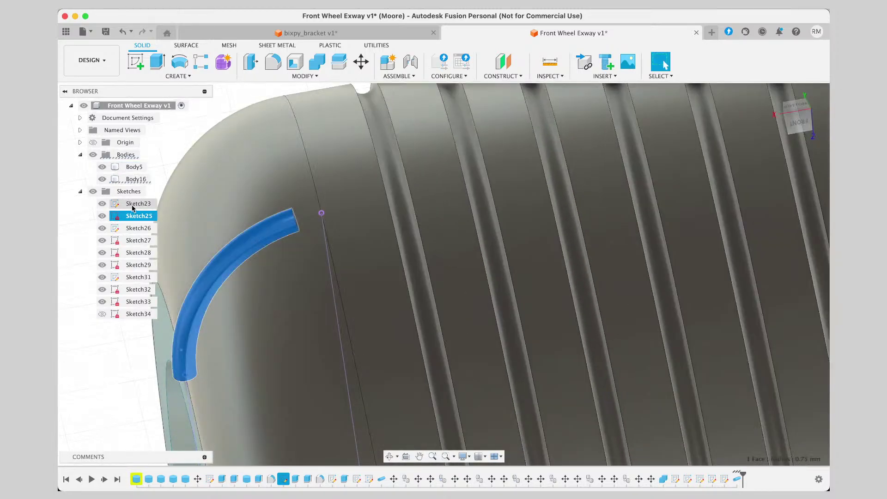
pyautogui.rightClick(139, 167)
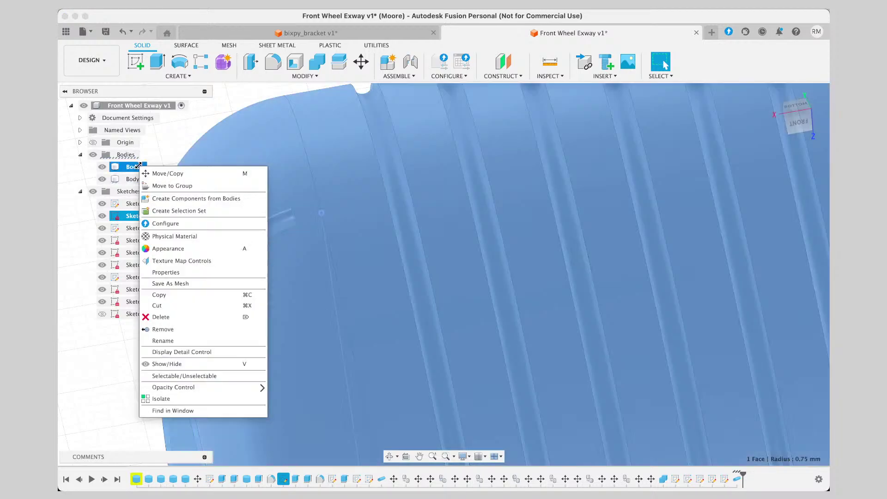
# Try to rotate the main wheel body by -25 degrees about an axis taken from the curved tube.
pyautogui.click(163, 174)
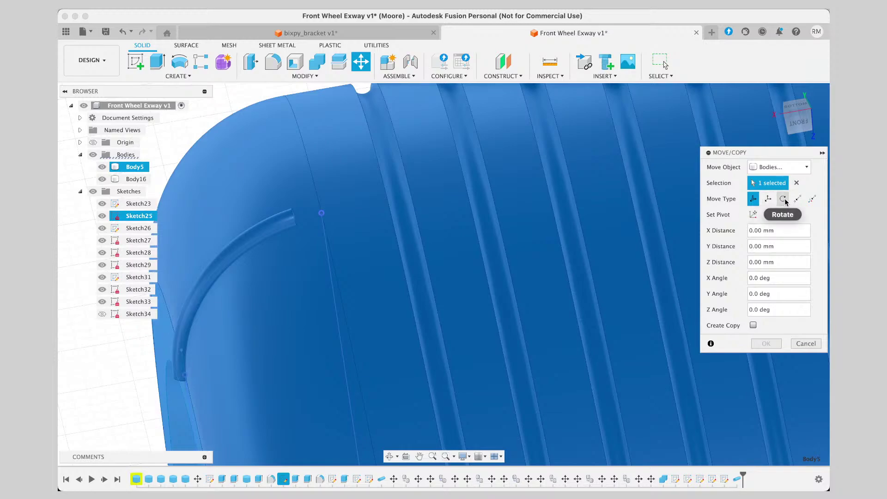
pyautogui.click(783, 199)
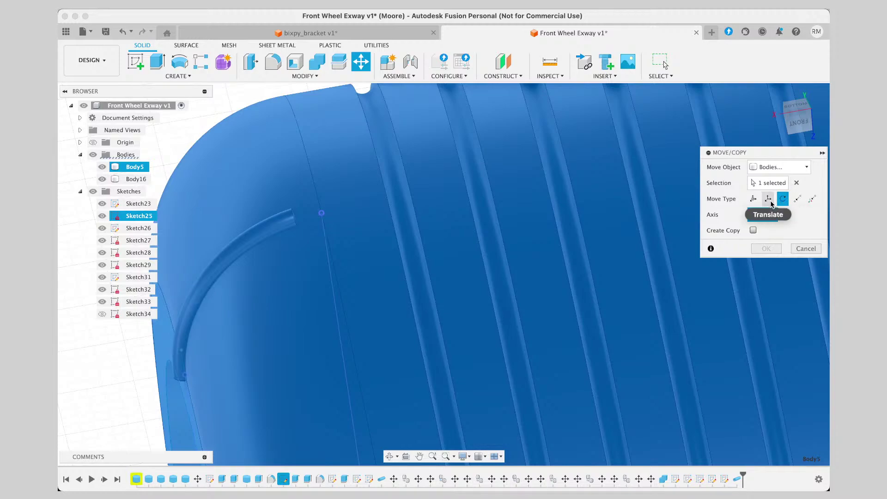
pyautogui.click(770, 201)
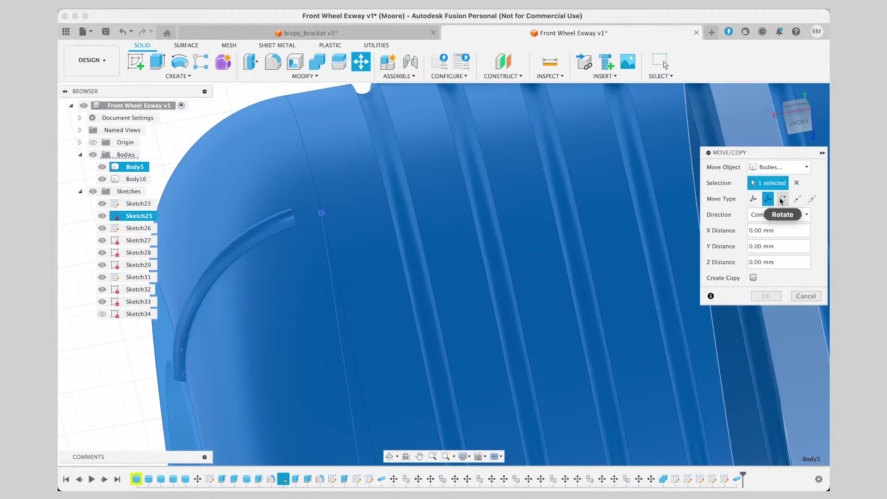
pyautogui.click(781, 199)
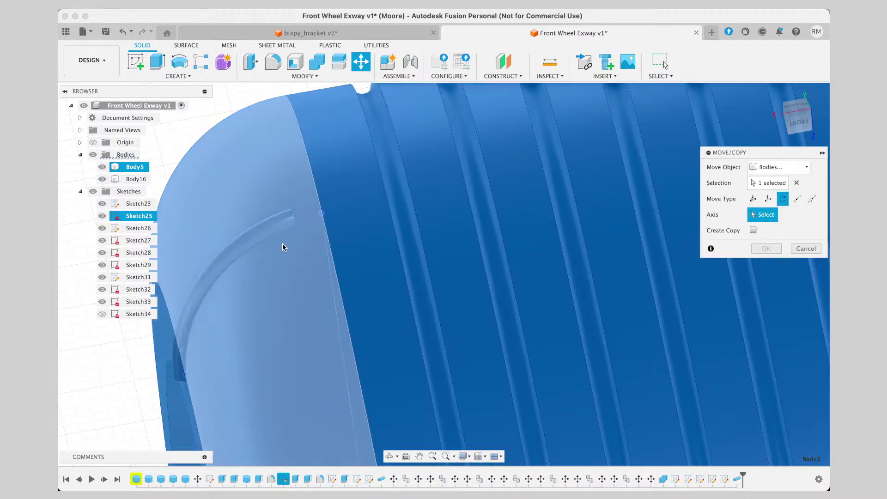
pyautogui.click(263, 229)
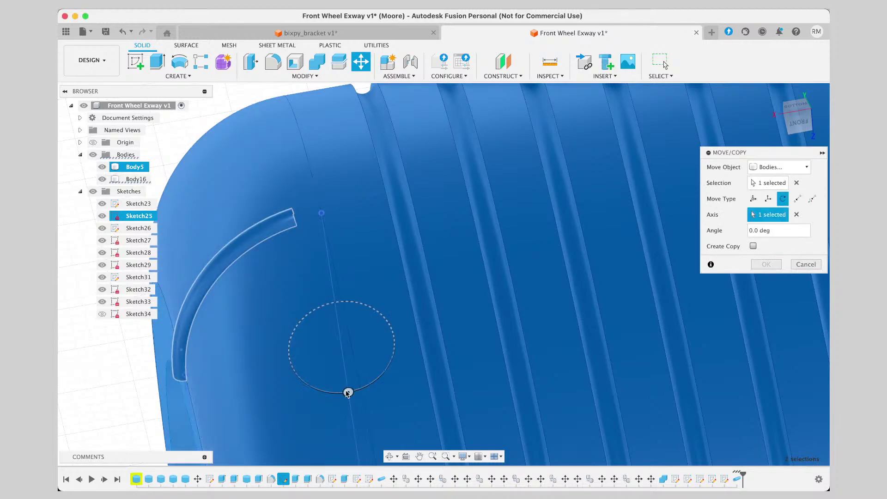
pyautogui.moveTo(349, 391); pyautogui.dragTo(370, 389)
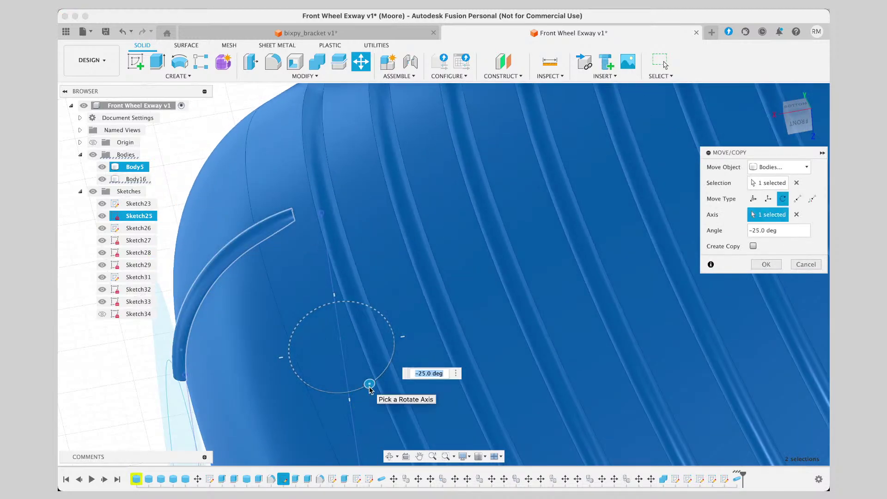
pyautogui.press('Return')
# Try to rotate the curved tube's outer face by 5 degrees about Z.
pyautogui.click(196, 298)
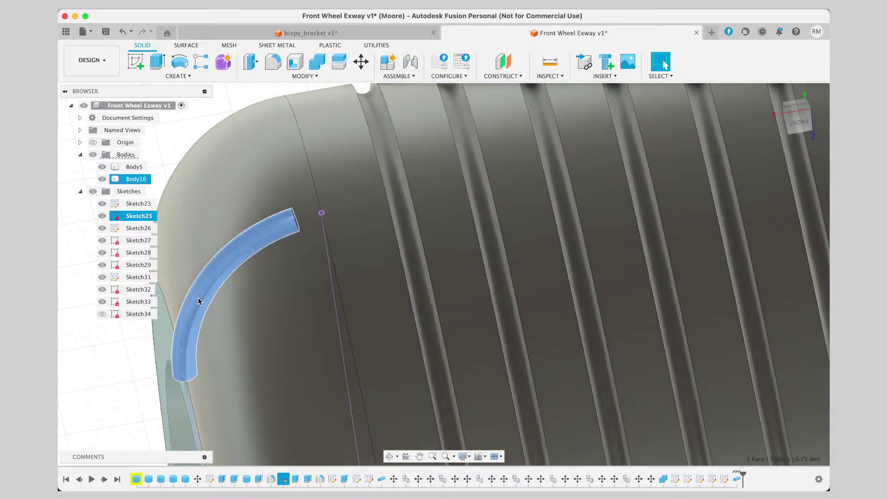
pyautogui.click(314, 76)
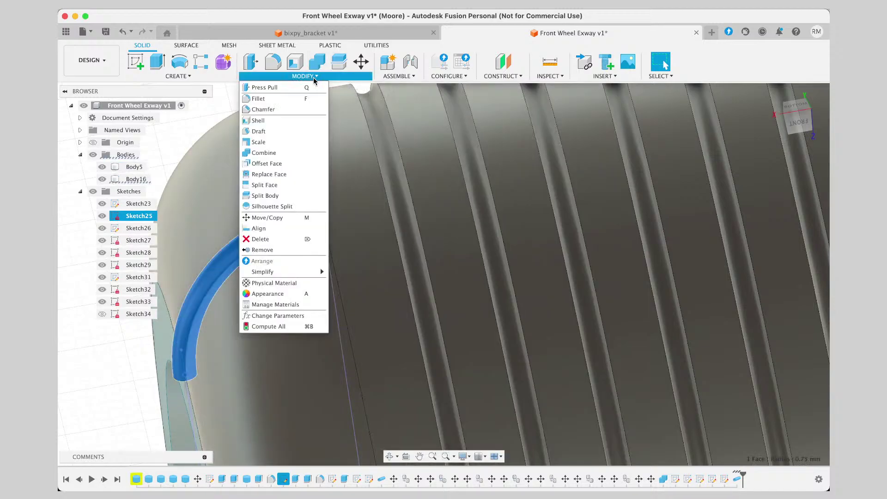
pyautogui.click(277, 218)
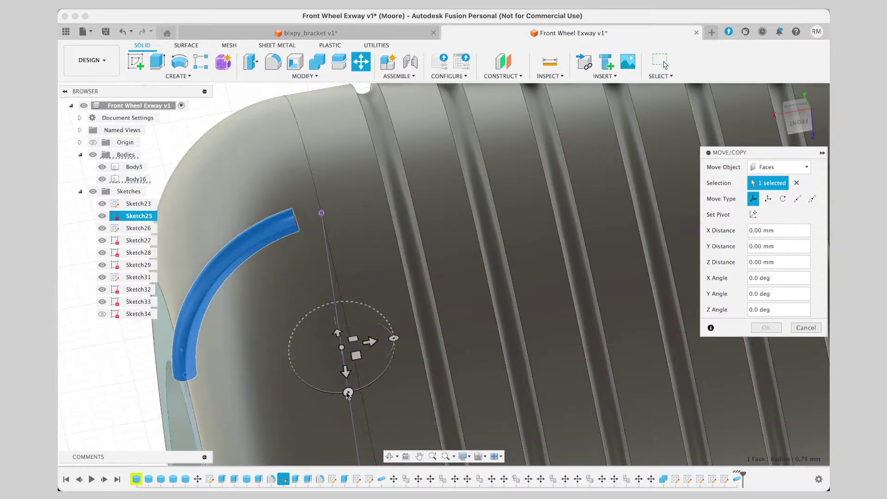
pyautogui.moveTo(347, 393); pyautogui.dragTo(351, 393)
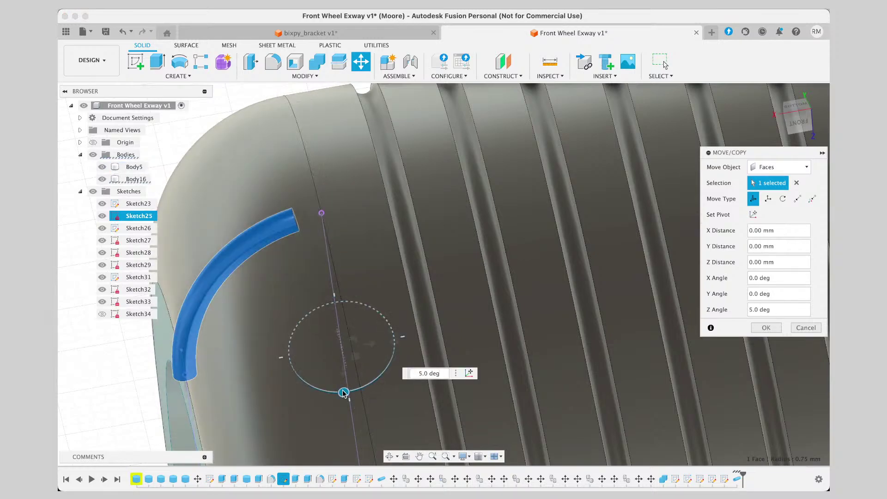
pyautogui.press('Return')
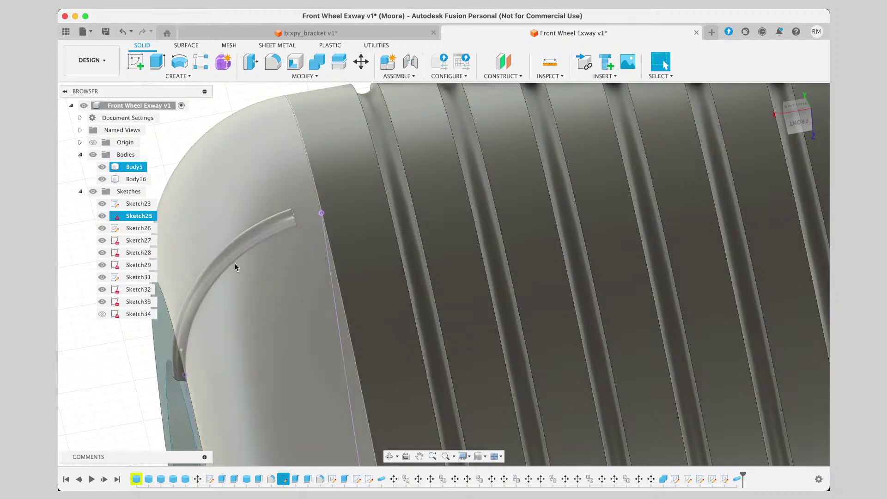
# Try rotating the whole curved tube body, Body16, by -25 degrees about Z and return it to 0 degrees.
pyautogui.click(227, 255)
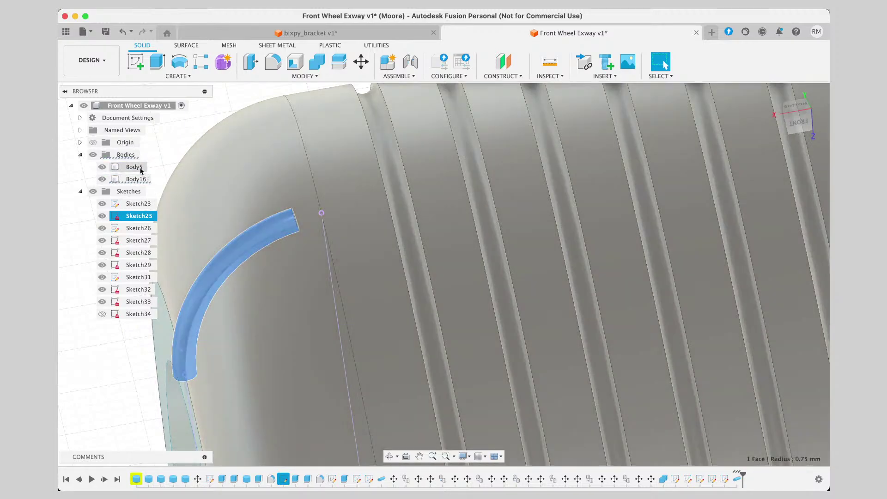
pyautogui.click(137, 167)
pyautogui.click(138, 179)
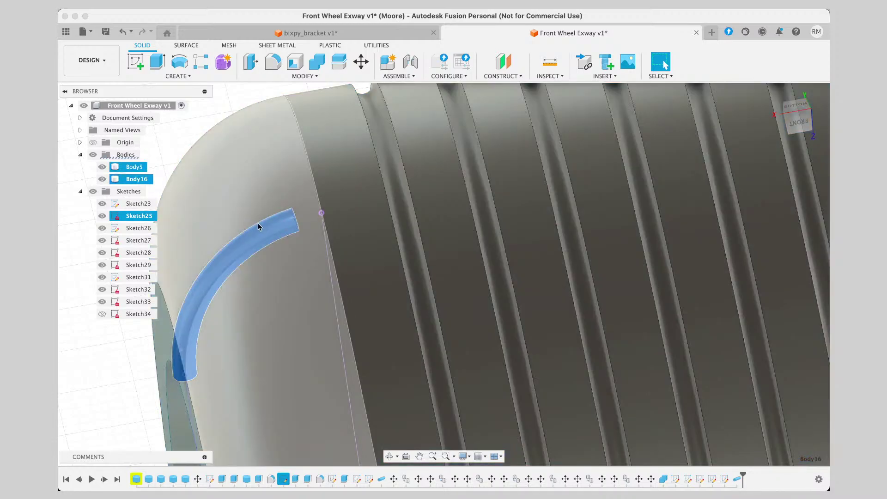
pyautogui.rightClick(138, 184)
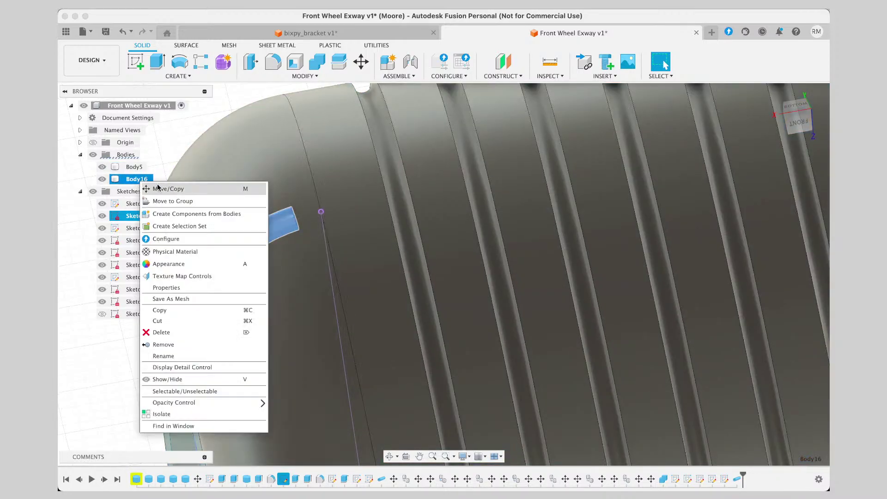
pyautogui.click(158, 189)
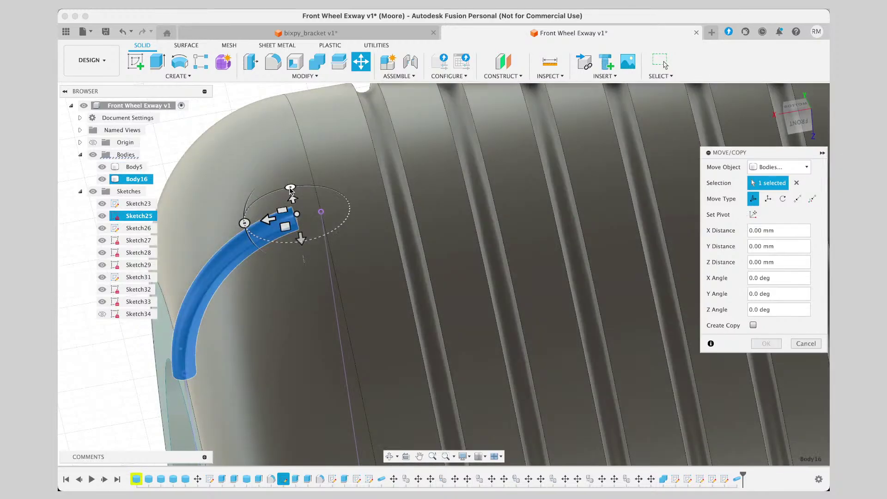
pyautogui.moveTo(290, 188); pyautogui.dragTo(271, 198)
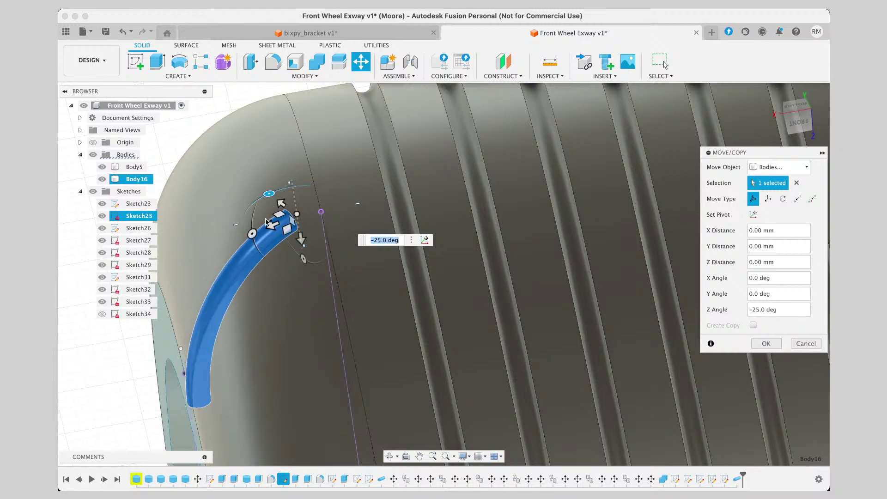
pyautogui.moveTo(255, 230)
pyautogui.mouseDown()
pyautogui.moveTo(254, 218)
pyautogui.moveTo(252, 229)
pyautogui.mouseUp()
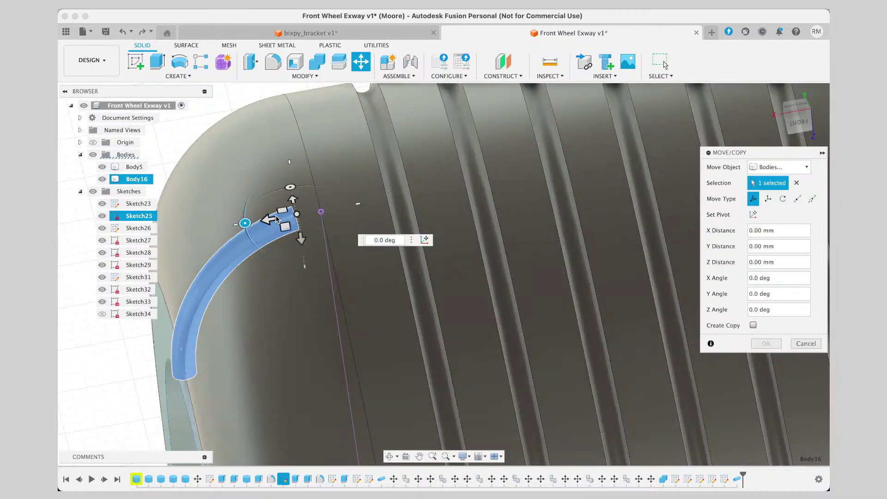
pyautogui.hscroll(1, 274, 219)
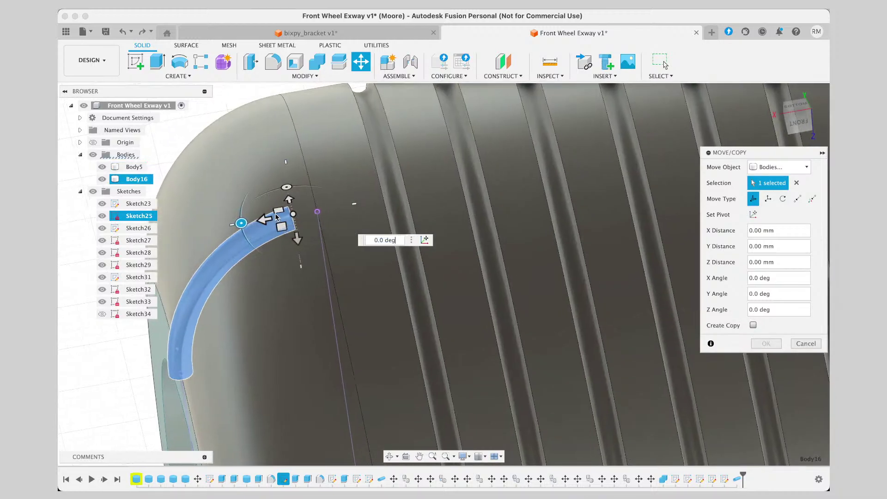
pyautogui.hscroll(1, 276, 216)
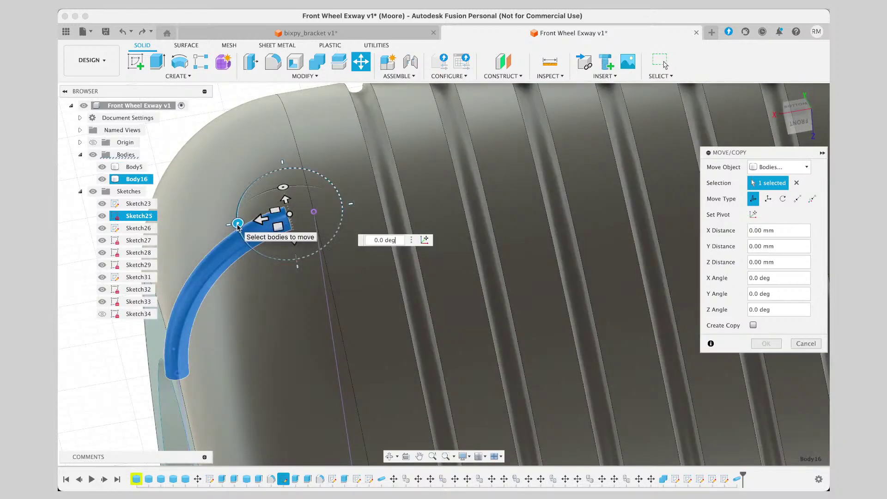
pyautogui.moveTo(237, 226); pyautogui.dragTo(236, 224)
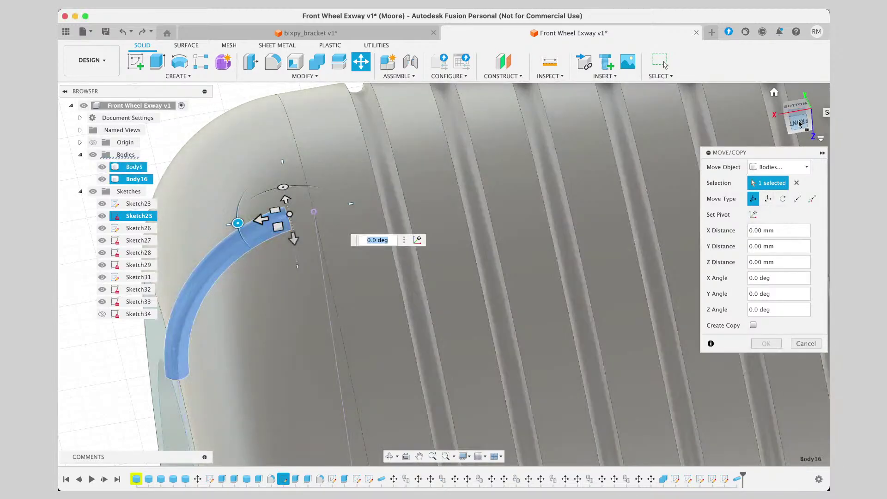
# Rotate the curved tube body by -5 degrees about Y and -30 degrees about Z.
pyautogui.click(799, 124)
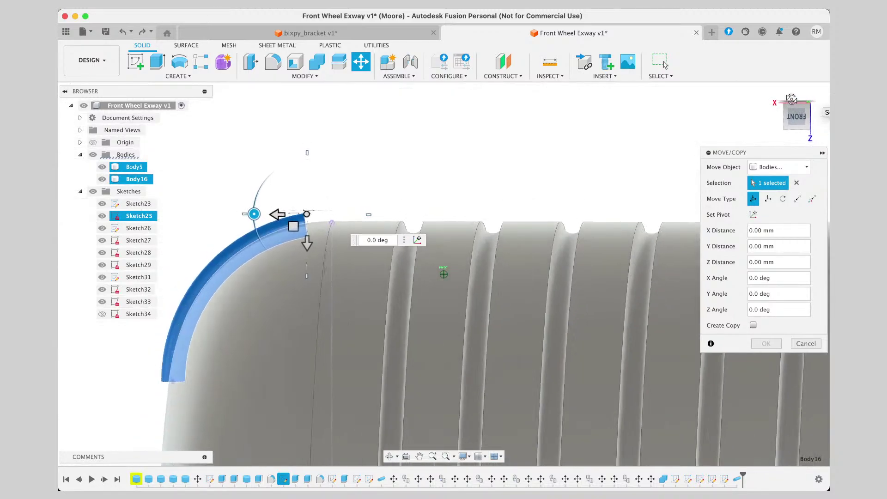
pyautogui.moveTo(792, 99); pyautogui.dragTo(820, 116)
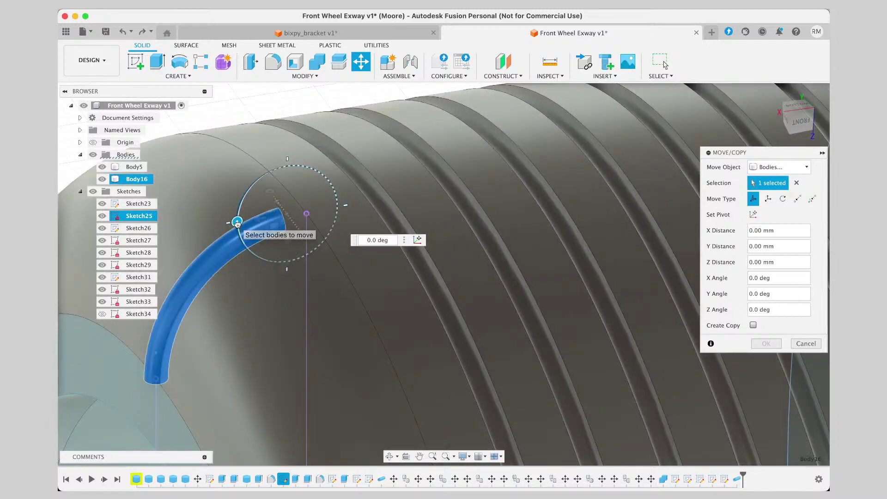
pyautogui.moveTo(237, 221)
pyautogui.mouseDown()
pyautogui.moveTo(239, 240)
pyautogui.moveTo(265, 263)
pyautogui.moveTo(334, 215)
pyautogui.moveTo(324, 236)
pyautogui.moveTo(224, 229)
pyautogui.mouseUp()
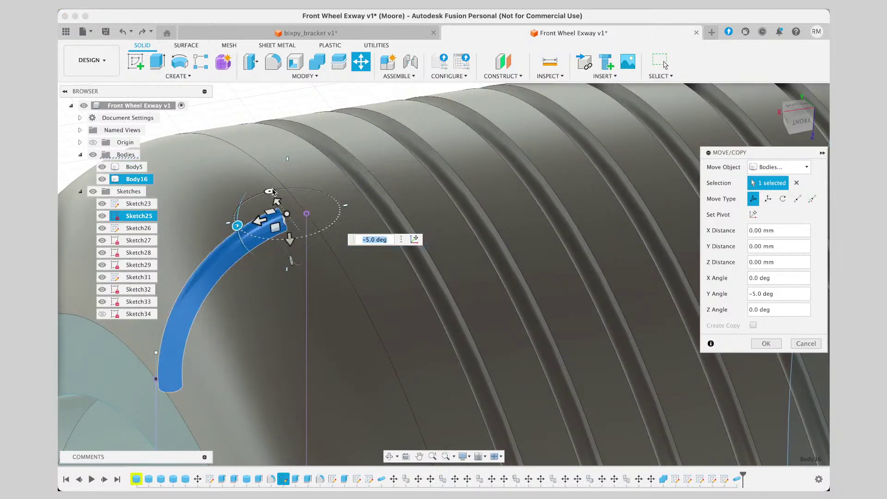
pyautogui.moveTo(268, 192); pyautogui.dragTo(254, 207)
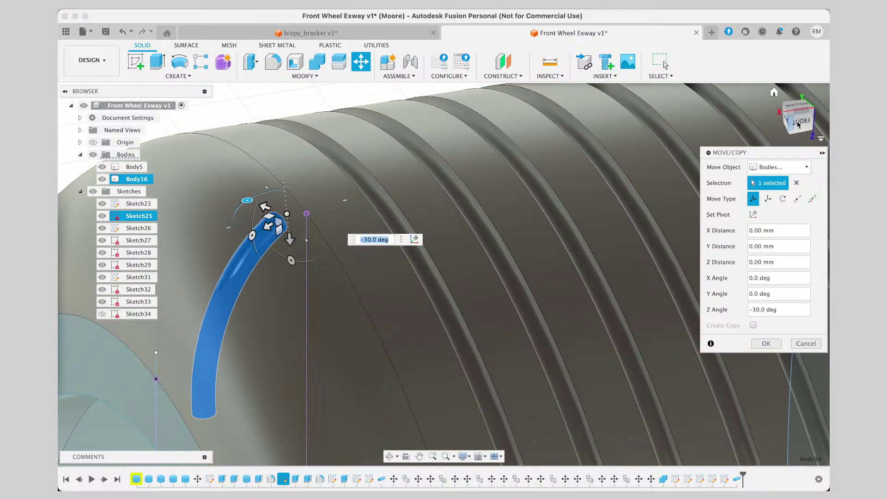
pyautogui.moveTo(798, 125)
pyautogui.mouseDown()
pyautogui.moveTo(792, 115)
pyautogui.moveTo(788, 134)
pyautogui.moveTo(794, 125)
pyautogui.mouseUp()
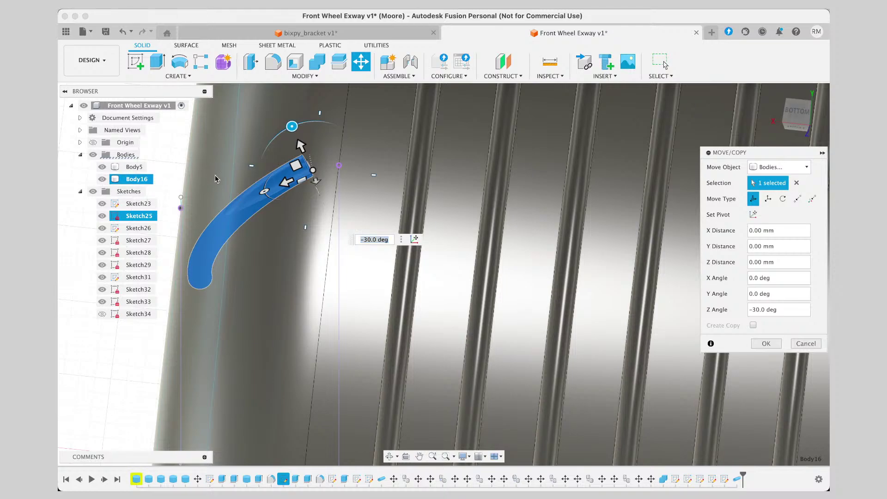
pyautogui.press('Return')
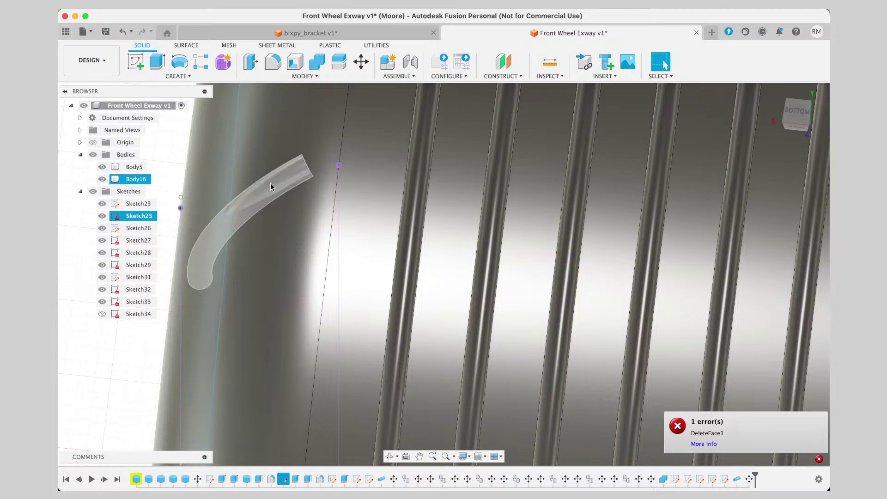
# Delete the curved tube body, Body16, together with the features that depend on it.
pyautogui.rightClick(146, 180)
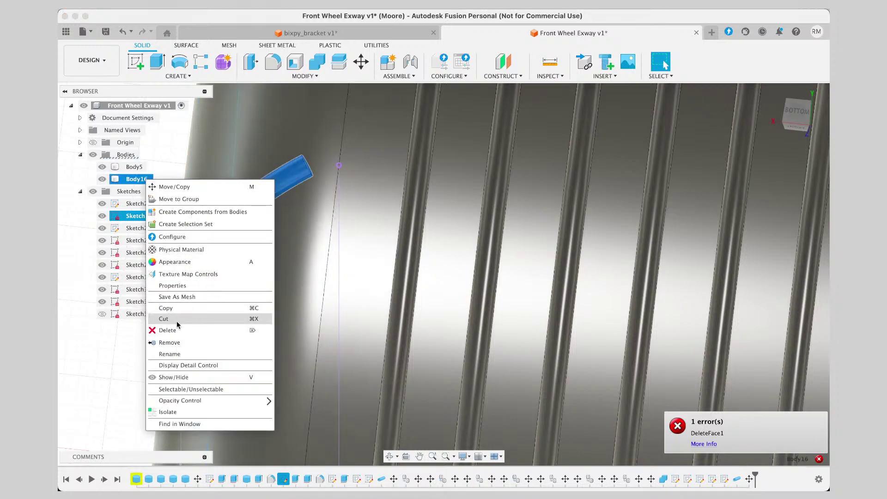
pyautogui.click(169, 329)
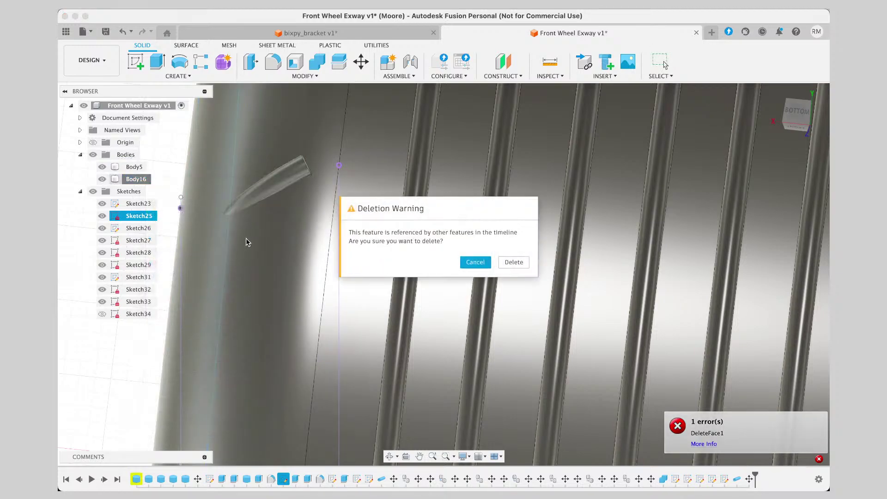
pyautogui.click(514, 262)
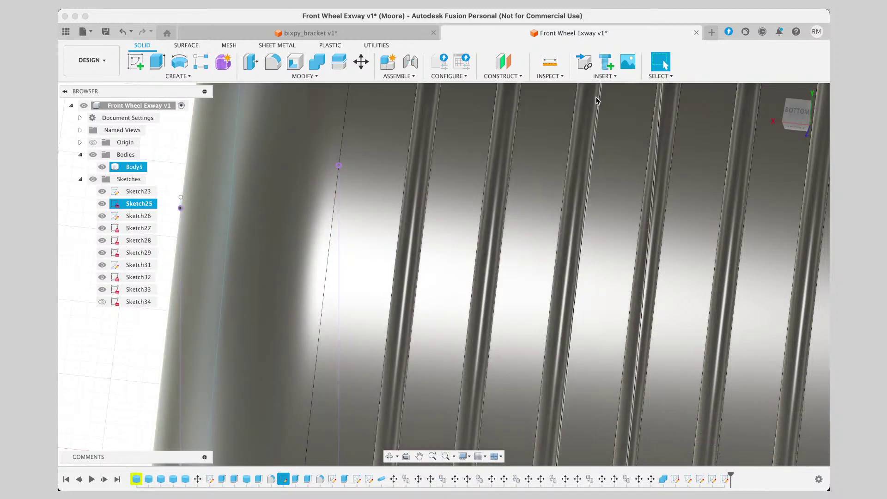
# Measure the distance between the circular sketch curves of the wheel body.
pyautogui.click(797, 116)
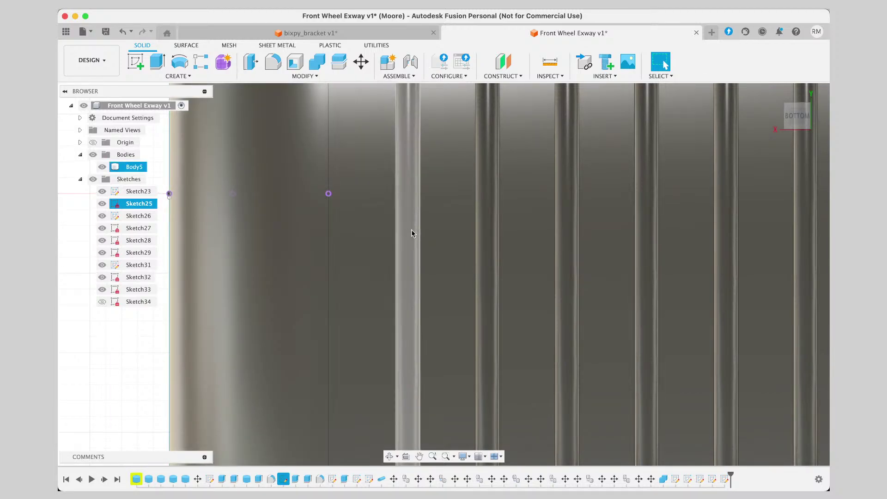
pyautogui.scroll(-3, 456, 198)
pyautogui.scroll(-5, 455, 203)
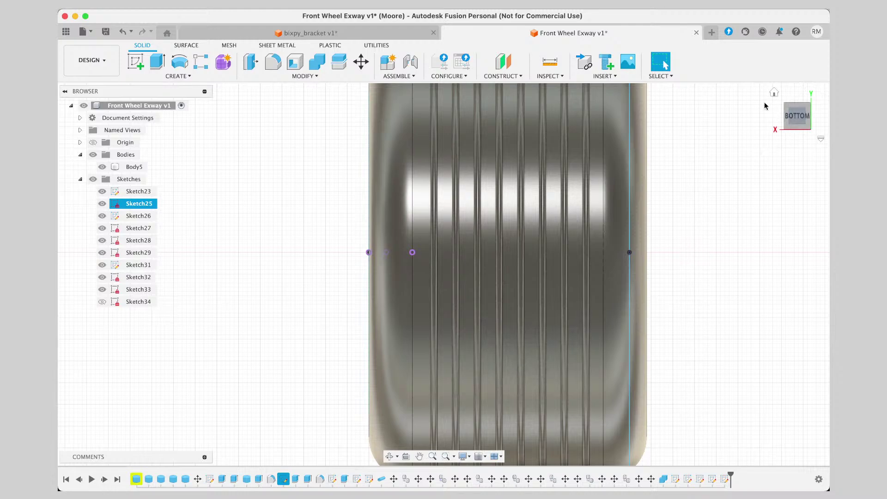
pyautogui.moveTo(793, 122); pyautogui.dragTo(683, 91)
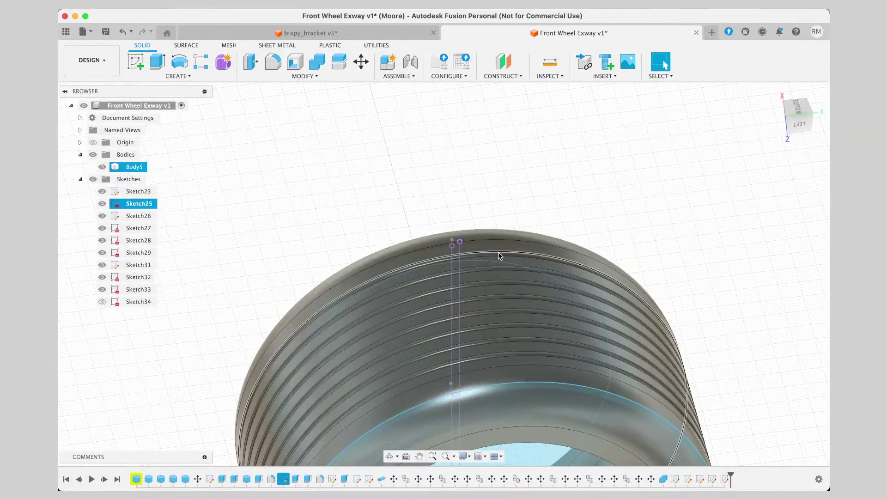
pyautogui.scroll(-2, 499, 256)
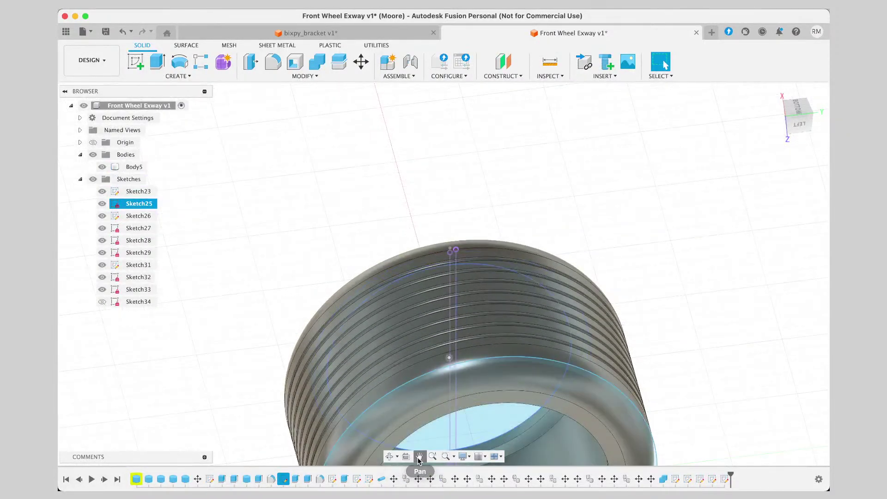
pyautogui.moveTo(518, 416); pyautogui.dragTo(477, 286)
pyautogui.moveTo(423, 345); pyautogui.dragTo(422, 308)
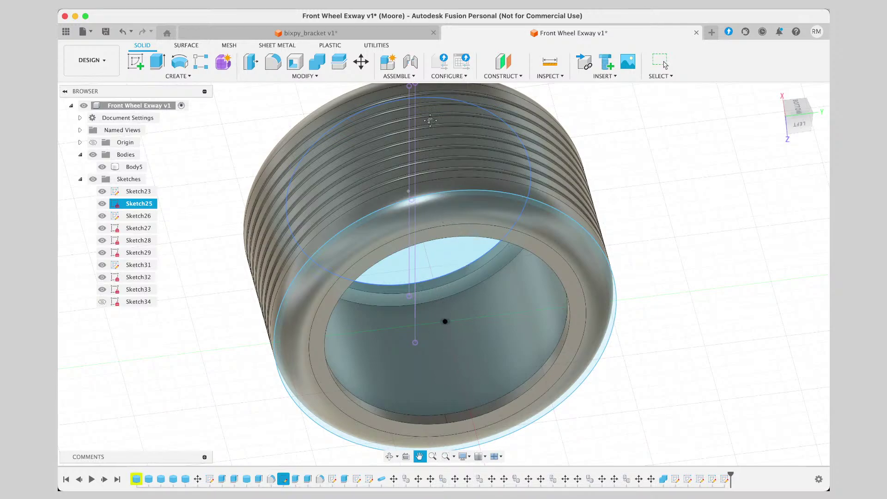
pyautogui.click(565, 81)
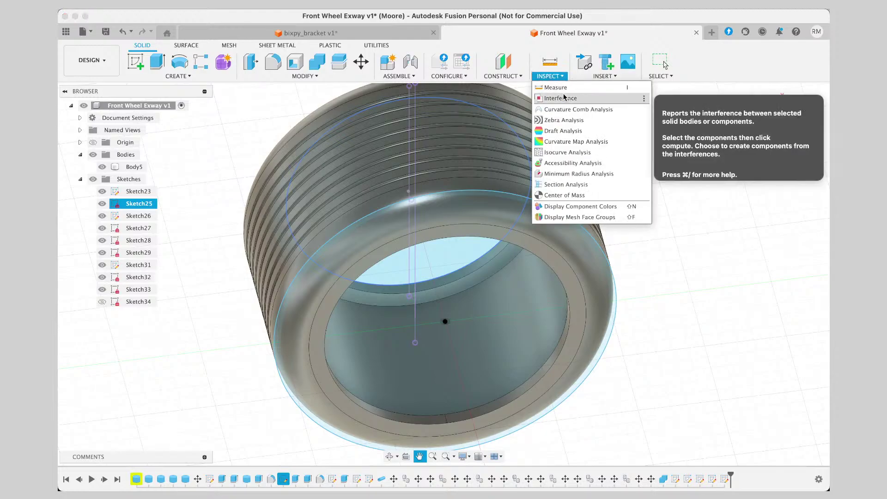
pyautogui.click(564, 87)
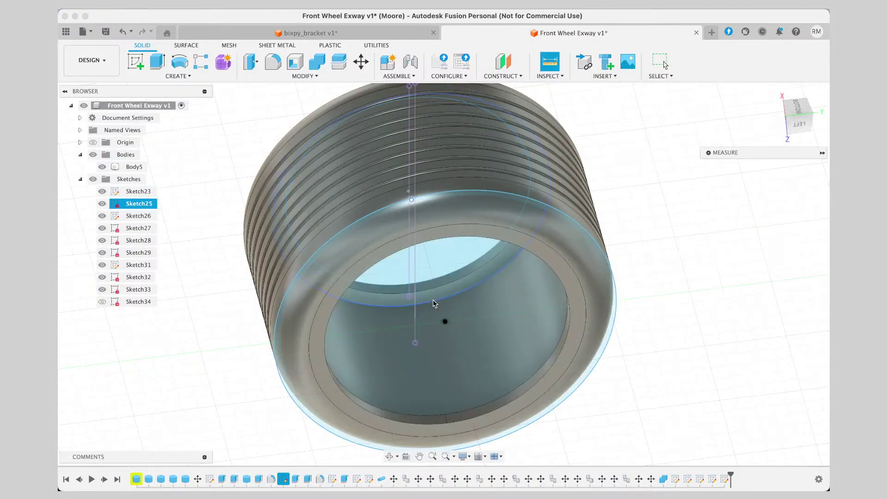
pyautogui.click(425, 306)
pyautogui.click(459, 418)
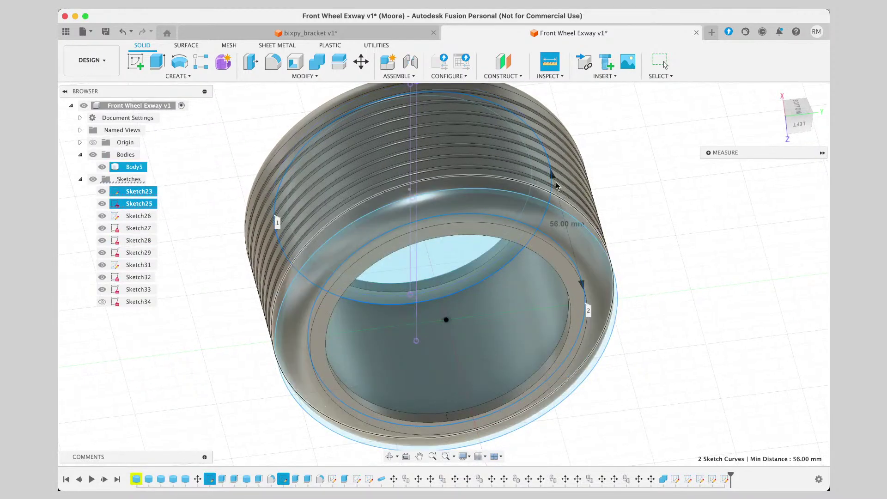
# Measure the distance between the inner sketch arc and the profile of the wheel's outer circle.
pyautogui.scroll(-1, 564, 226)
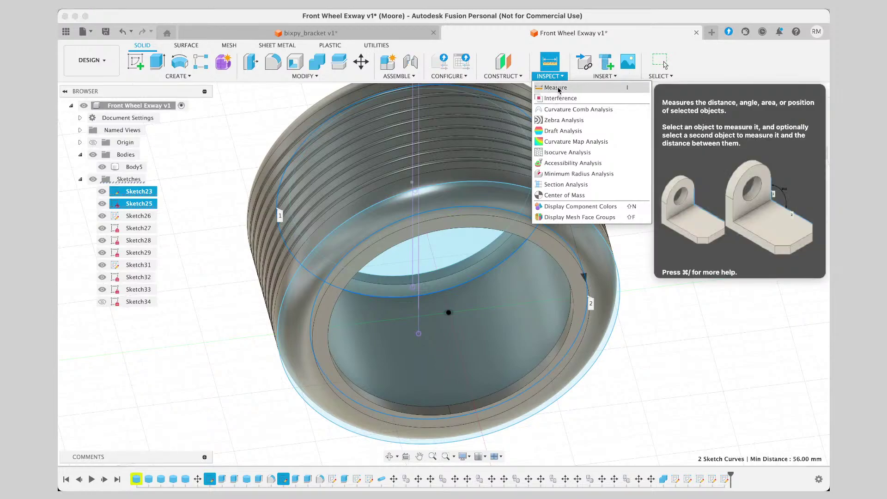
pyautogui.click(555, 87)
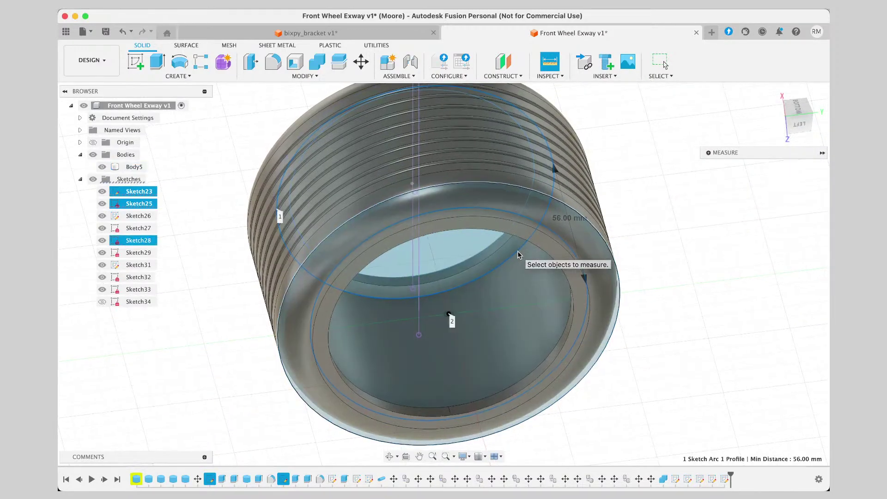
pyautogui.click(517, 253)
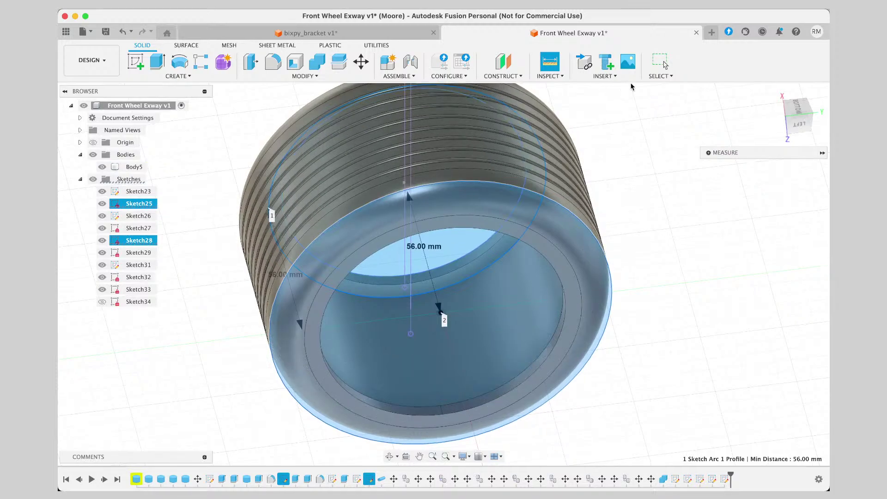
# View the wheel squarely from its left side and measure between the two sketch curves around the bore.
pyautogui.click(803, 127)
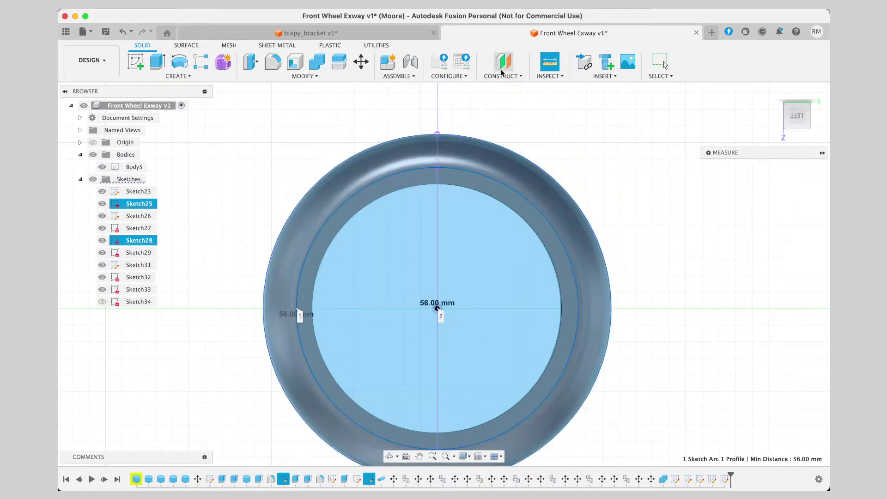
pyautogui.click(550, 76)
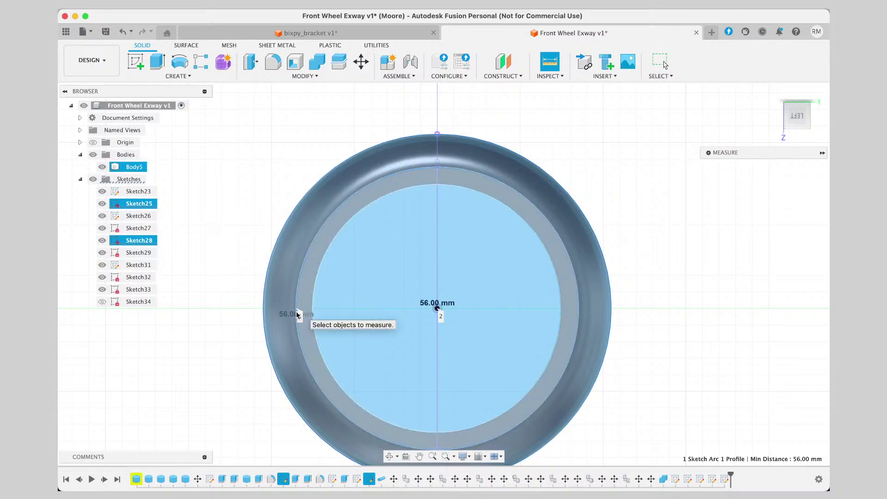
pyautogui.click(580, 314)
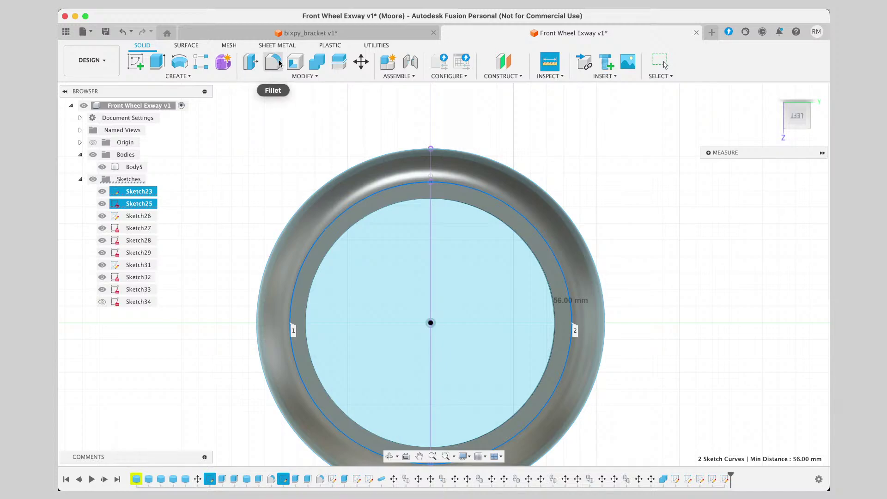
pyautogui.scroll(1, 478, 295)
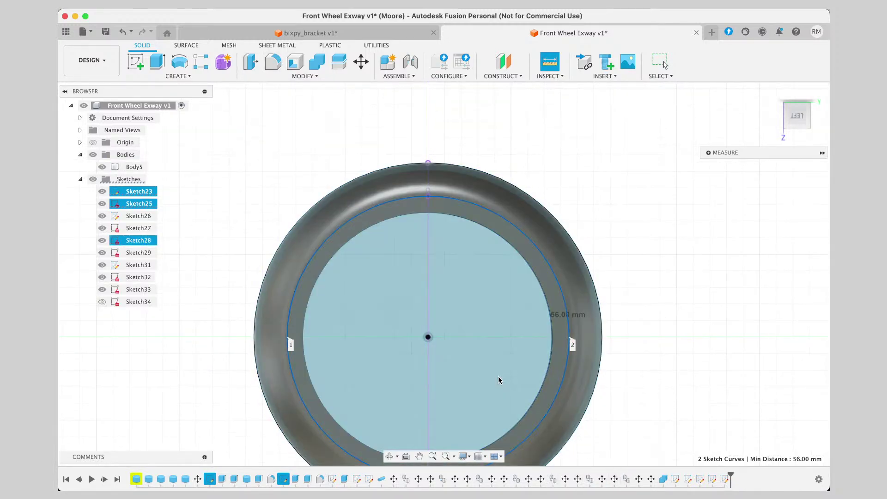
pyautogui.hscroll(1, 499, 378)
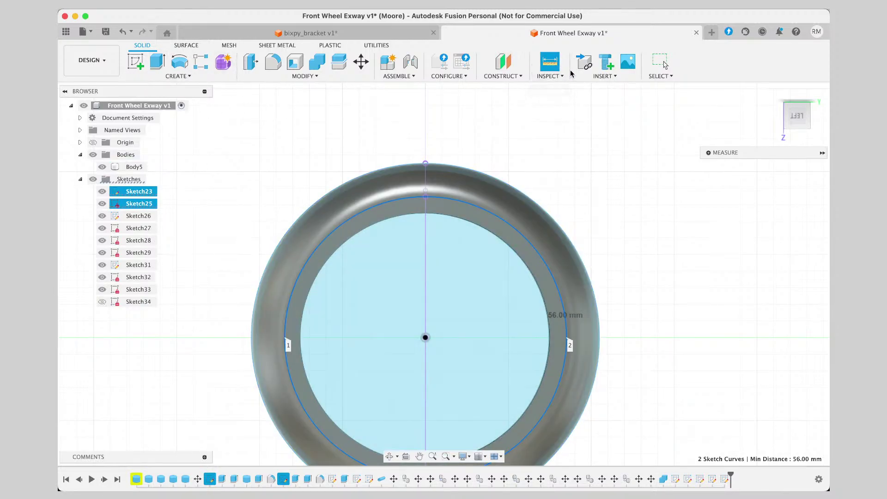
pyautogui.click(361, 61)
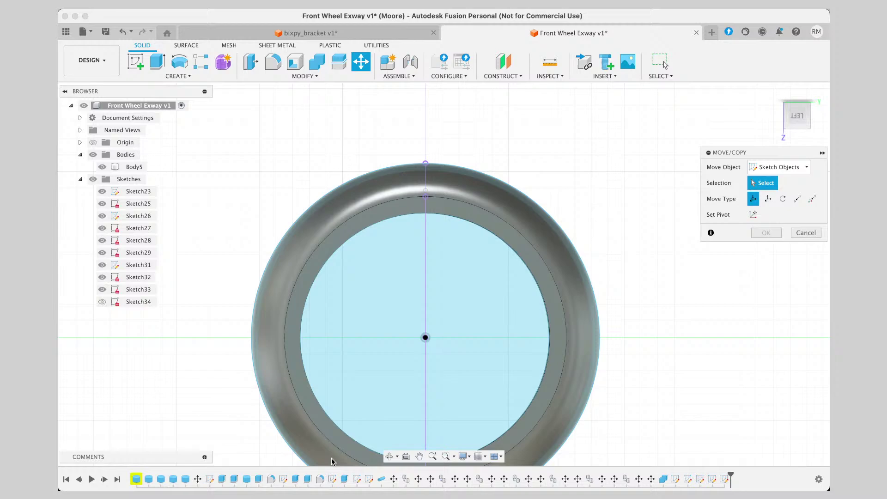
pyautogui.click(419, 455)
pyautogui.moveTo(449, 395); pyautogui.dragTo(361, 357)
pyautogui.click(389, 456)
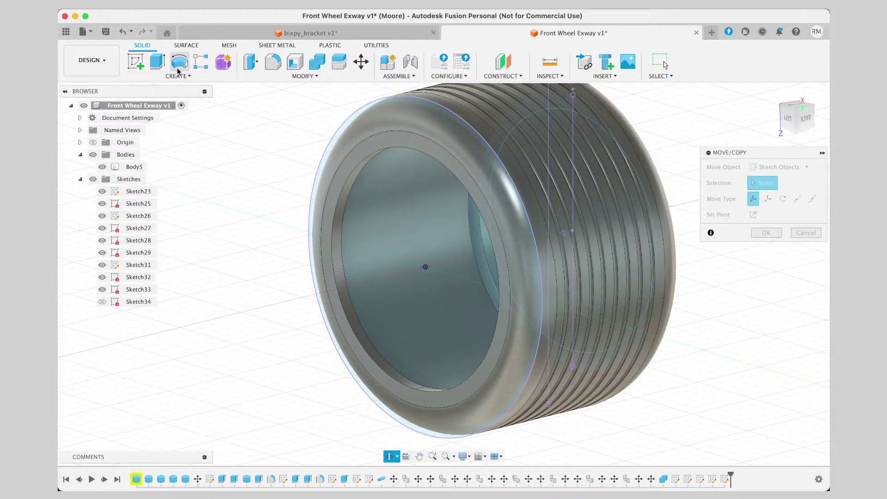
pyautogui.moveTo(277, 116); pyautogui.dragTo(269, 128)
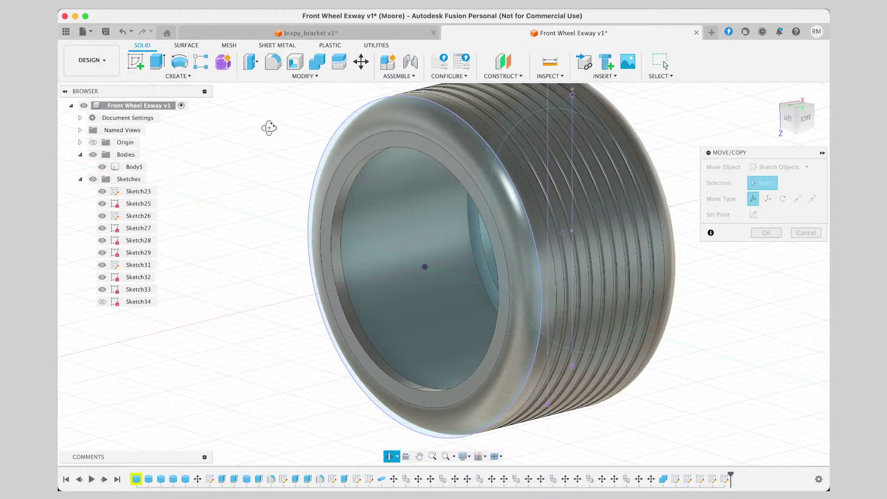
# Try a 2.5 mm constant-radius fillet on the inner edge of the wheel's bore opening.
pyautogui.click(273, 64)
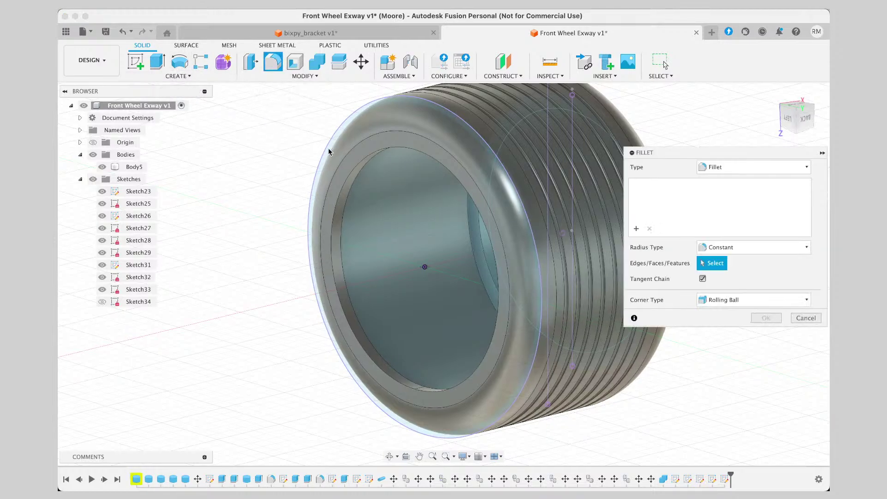
pyautogui.click(372, 156)
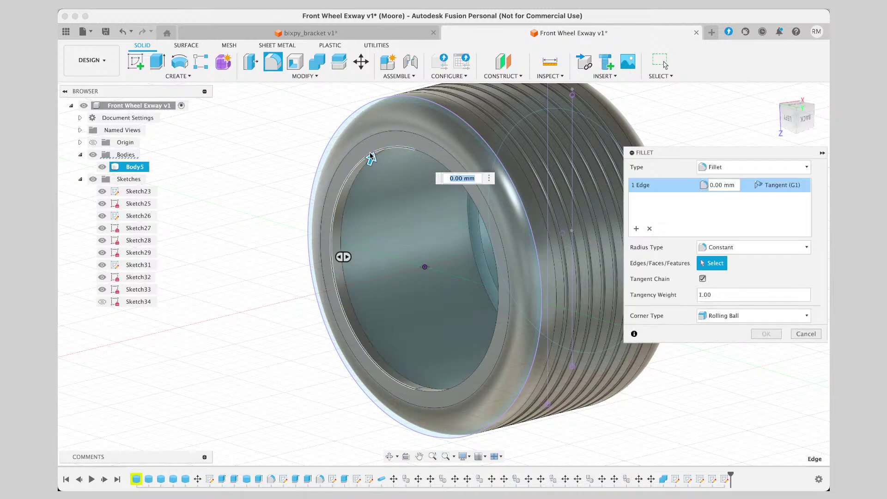
pyautogui.write('2.5')
pyautogui.press('Return')
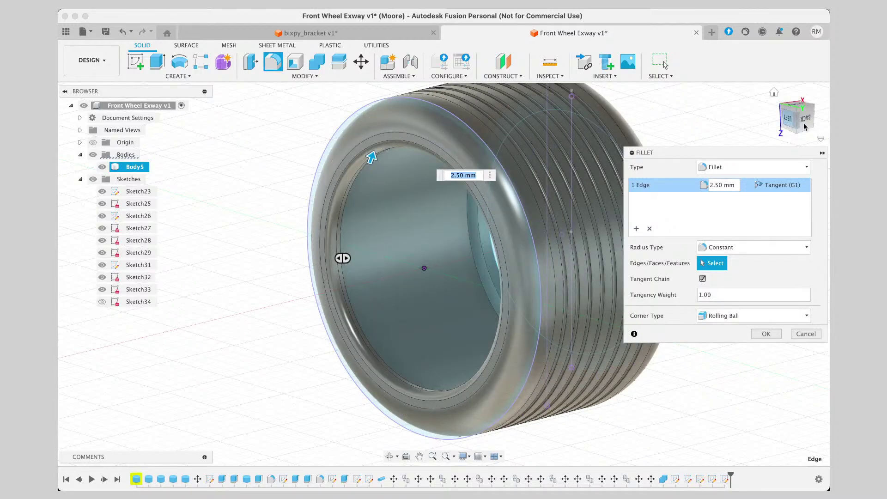
# Try fillet radii of 10 mm and about 42.5 mm on the bore edge and abandon the fillet.
pyautogui.moveTo(805, 122); pyautogui.dragTo(713, 135)
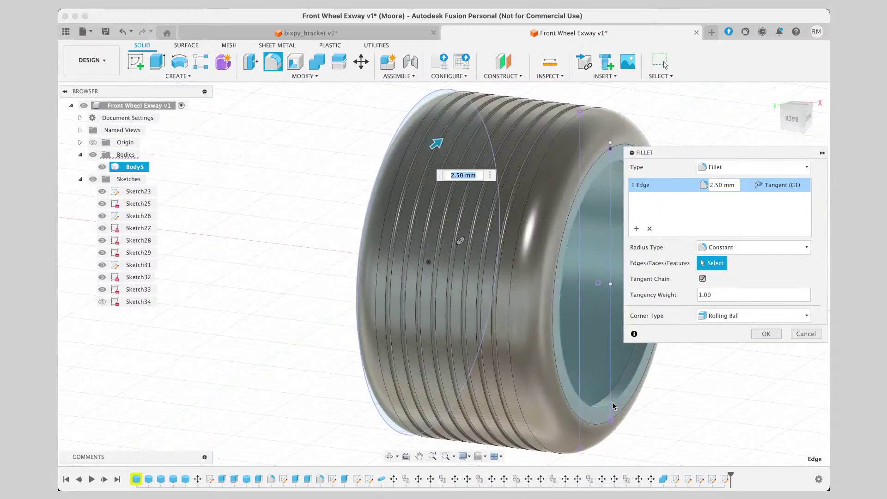
pyautogui.moveTo(611, 400); pyautogui.dragTo(612, 352)
pyautogui.moveTo(776, 158); pyautogui.dragTo(815, 359)
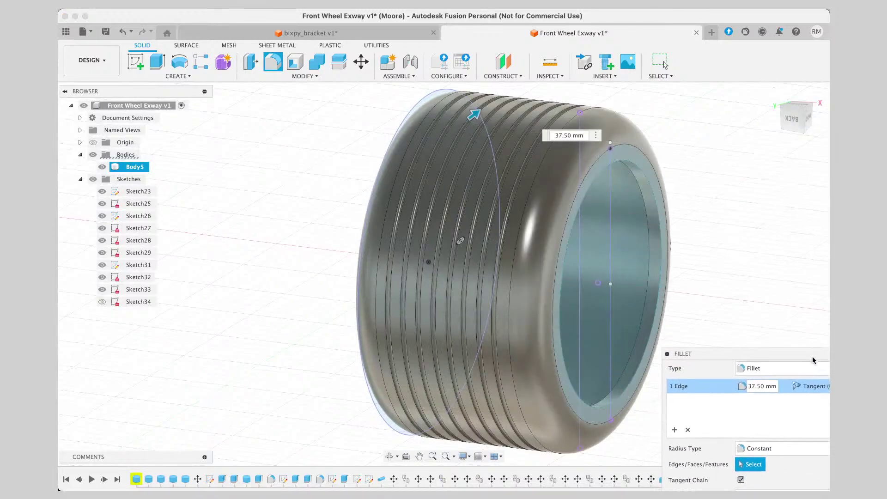
pyautogui.write('10')
pyautogui.press('Return')
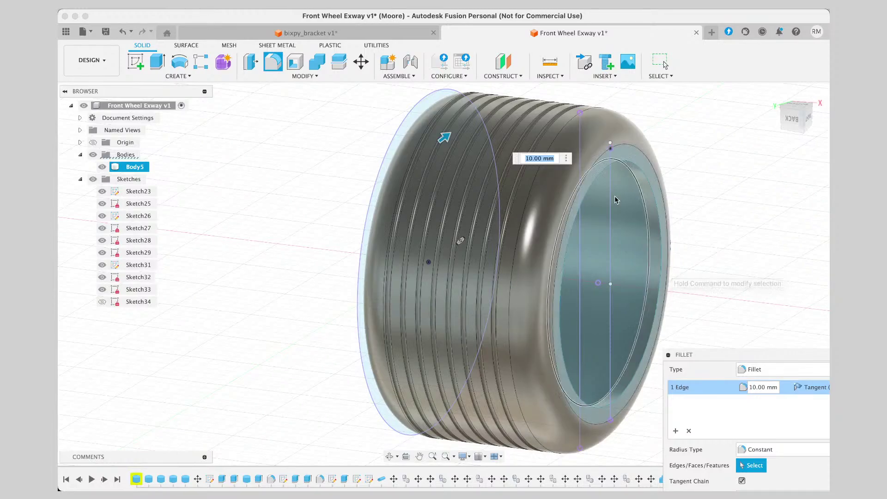
pyautogui.click(589, 185)
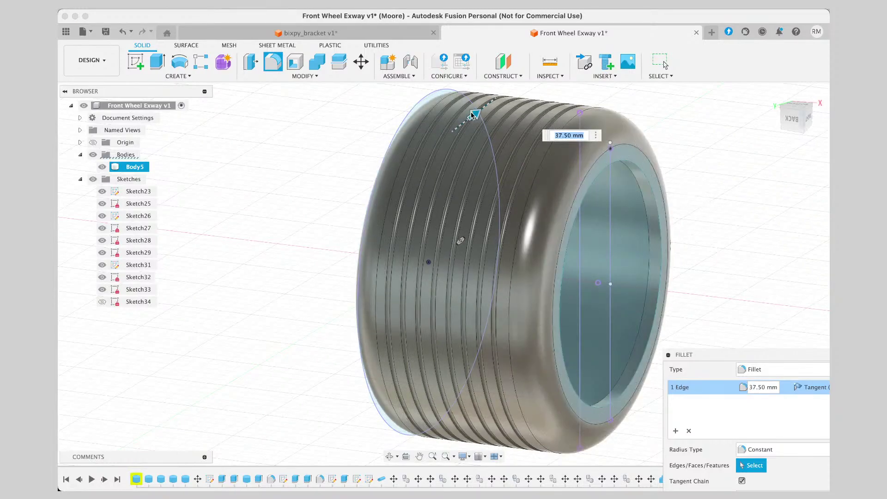
pyautogui.moveTo(472, 115)
pyautogui.mouseDown()
pyautogui.moveTo(491, 98)
pyautogui.moveTo(478, 110)
pyautogui.mouseUp()
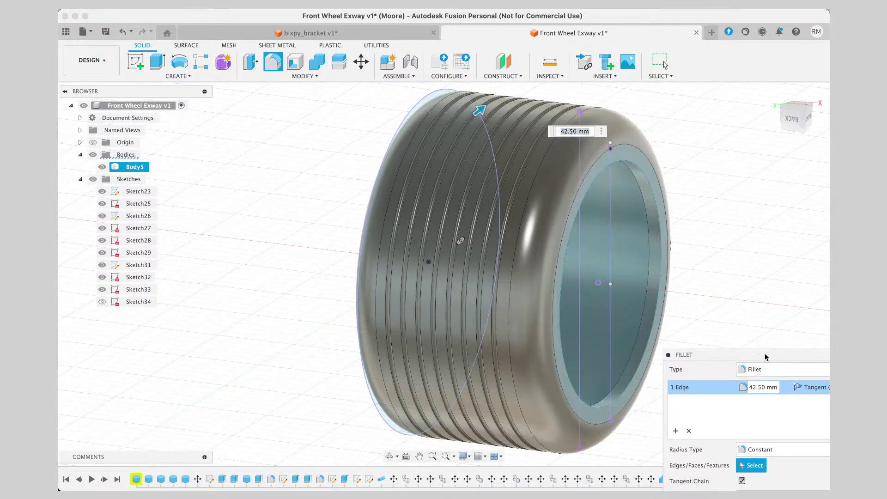
pyautogui.moveTo(765, 354); pyautogui.dragTo(692, 297)
pyautogui.press('Escape')
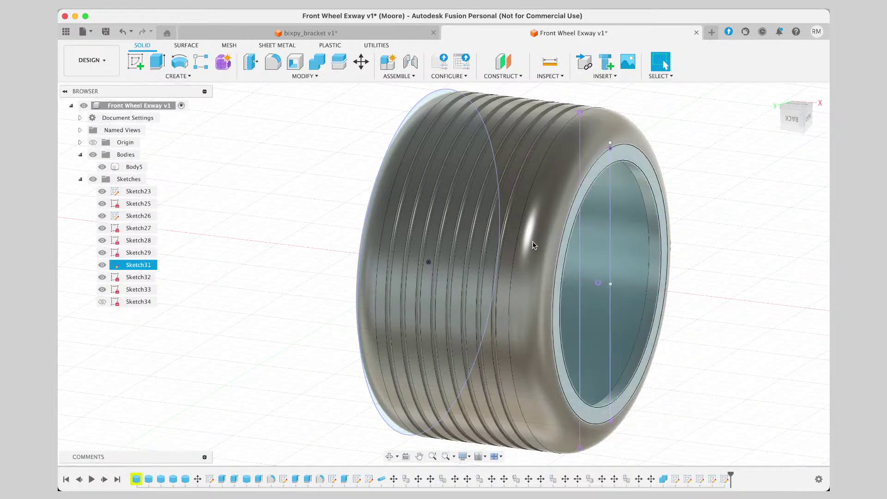
pyautogui.moveTo(795, 118)
pyautogui.mouseDown()
pyautogui.moveTo(764, 120)
pyautogui.moveTo(785, 121)
pyautogui.mouseUp()
pyautogui.keyDown('shift'); pyautogui.moveTo(434, 260); pyautogui.dragTo(472, 265, button='middle'); pyautogui.keyUp('shift')
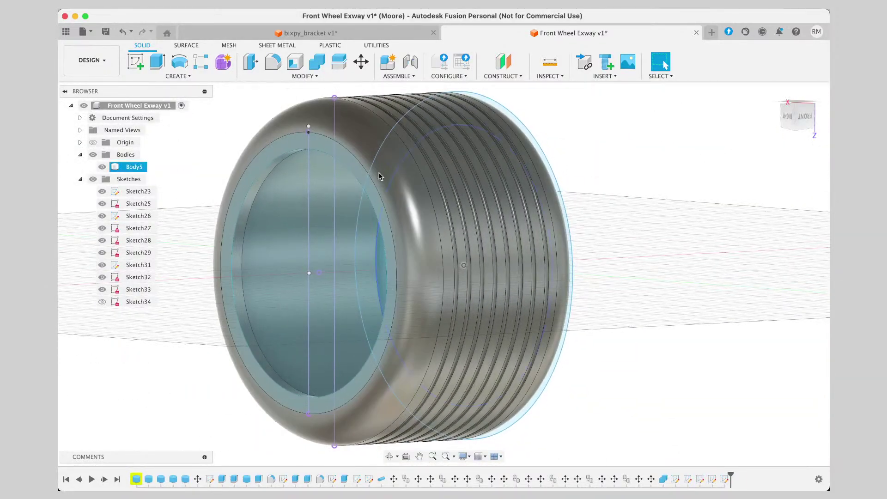
pyautogui.click(268, 63)
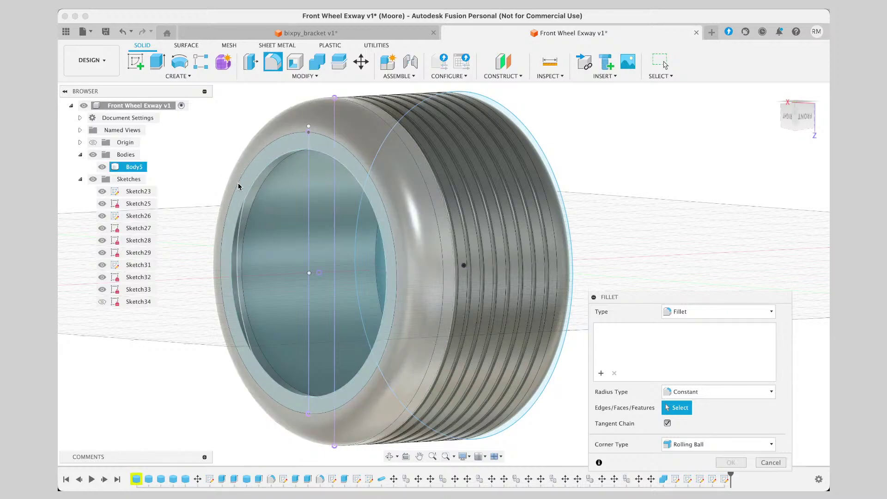
pyautogui.press('Escape')
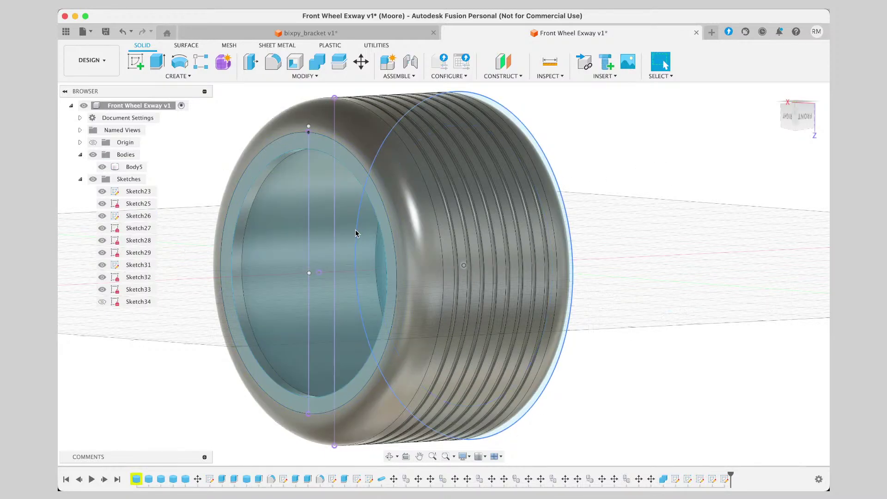
# Try constant-radius fillets of 2.5 mm, 37.5 mm and 65 mm on the inner edge of the wheel's bore opening.
pyautogui.moveTo(260, 147); pyautogui.dragTo(255, 138, button='middle')
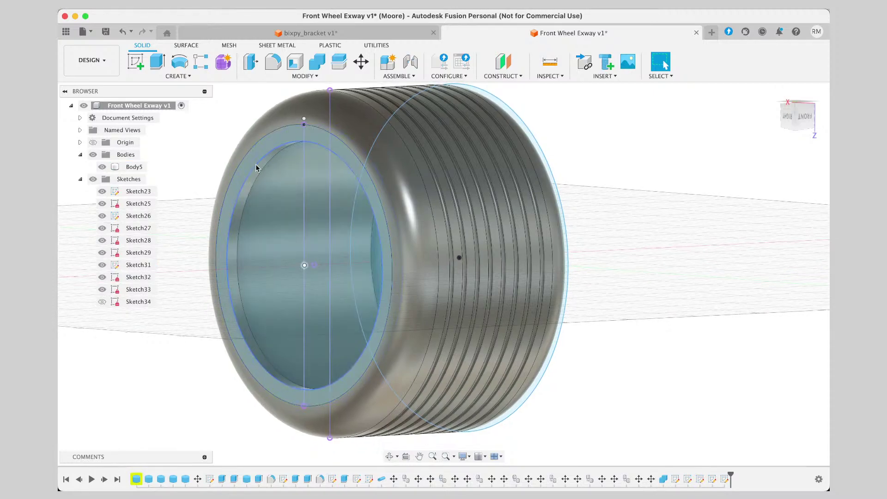
pyautogui.click(273, 62)
pyautogui.click(226, 267)
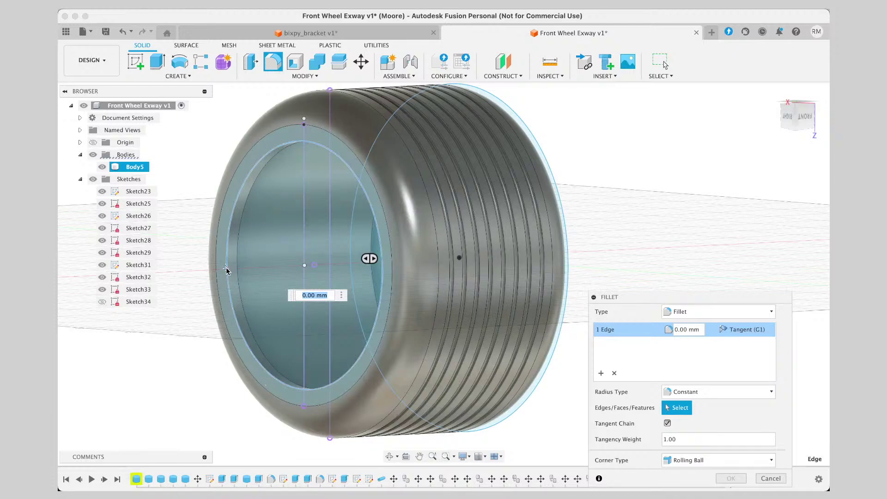
pyautogui.click(230, 292)
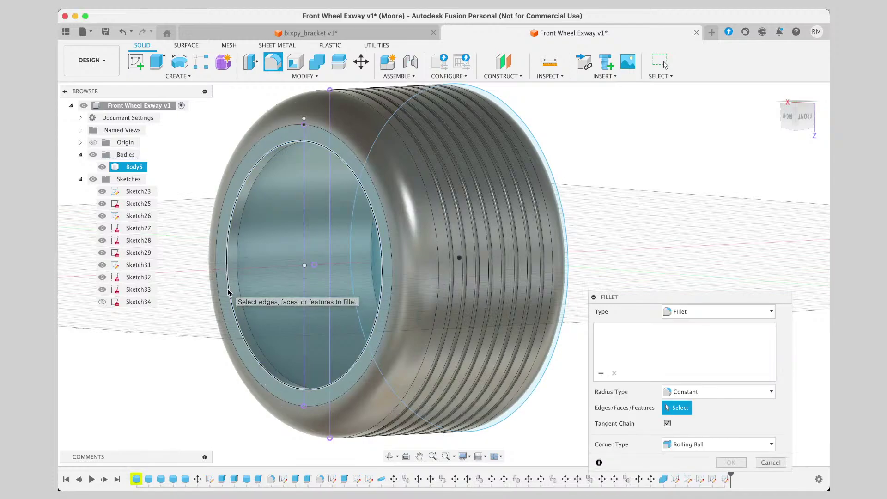
pyautogui.moveTo(807, 121); pyautogui.dragTo(773, 124)
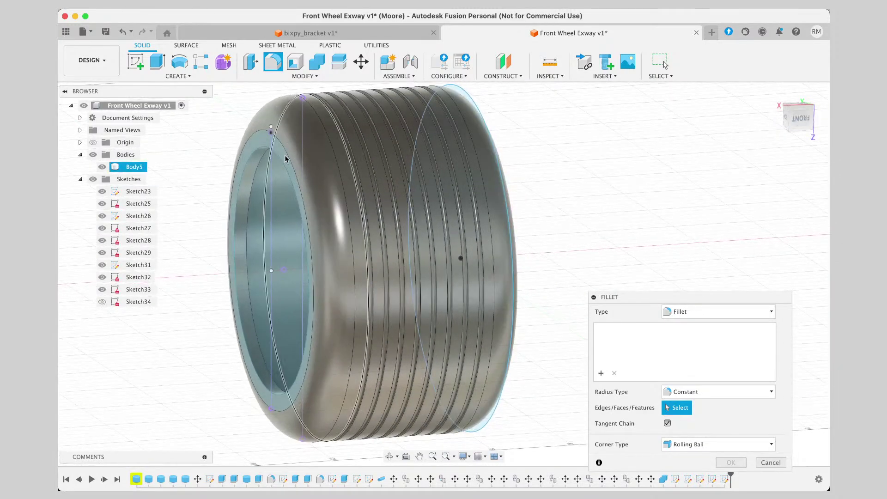
pyautogui.click(237, 302)
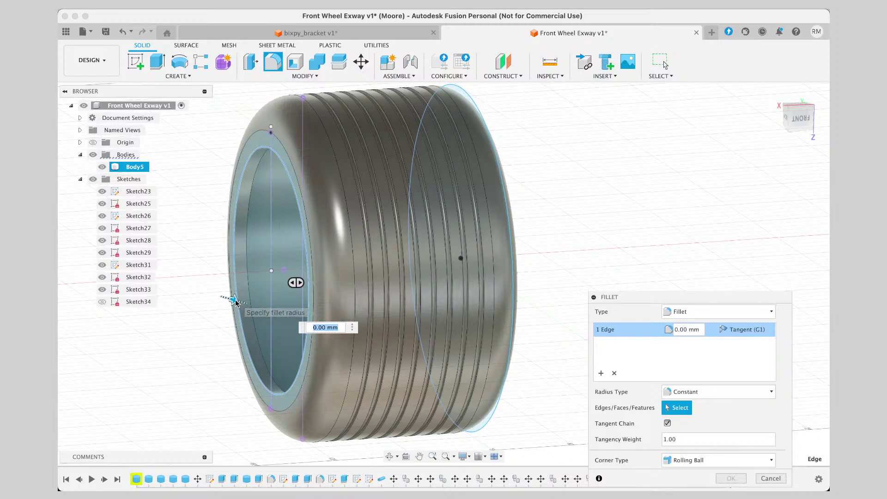
pyautogui.moveTo(235, 301); pyautogui.dragTo(236, 300)
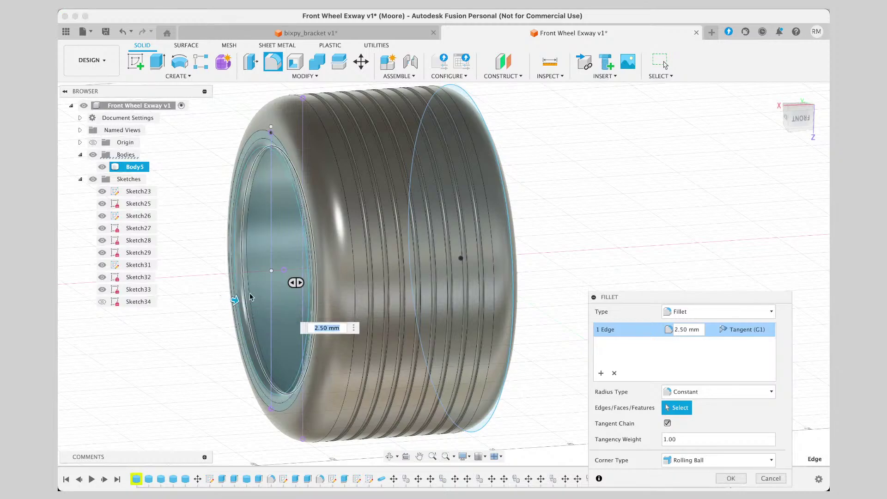
pyautogui.click(252, 315)
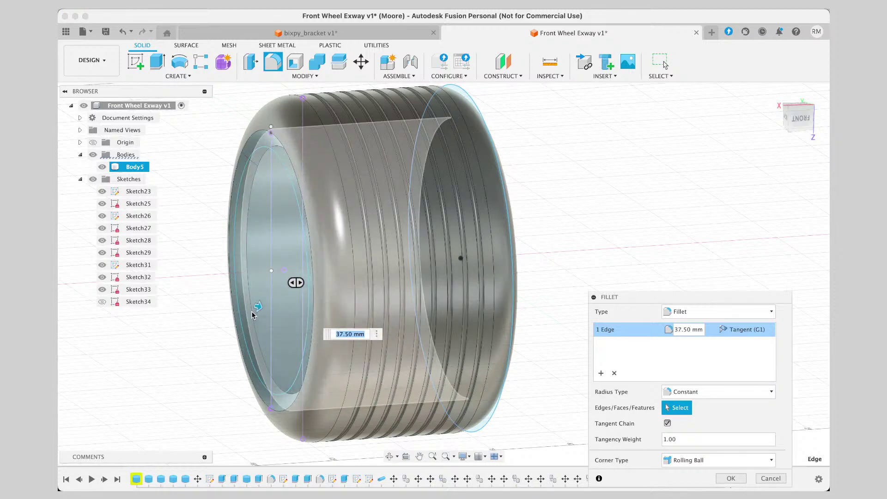
pyautogui.moveTo(254, 307); pyautogui.dragTo(263, 310)
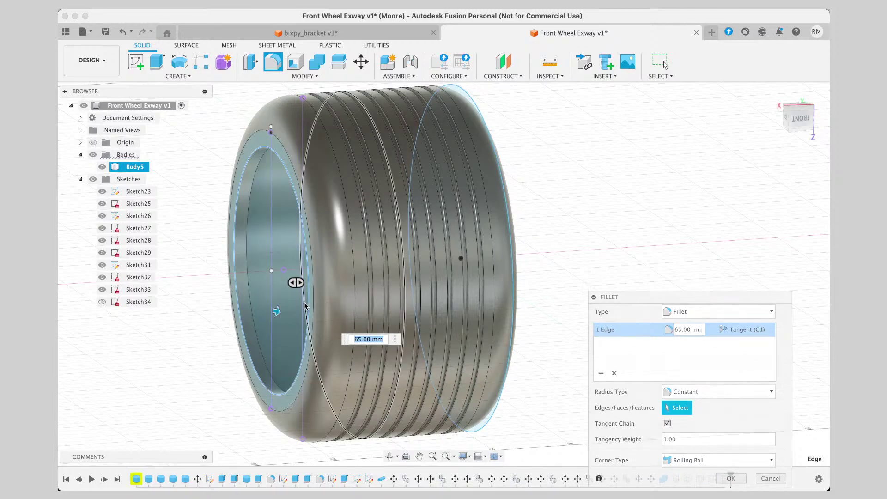
pyautogui.press('Return')
# Round the inner edge of the wheel's bore opening with a 2.5 mm constant-radius fillet.
pyautogui.click(239, 312)
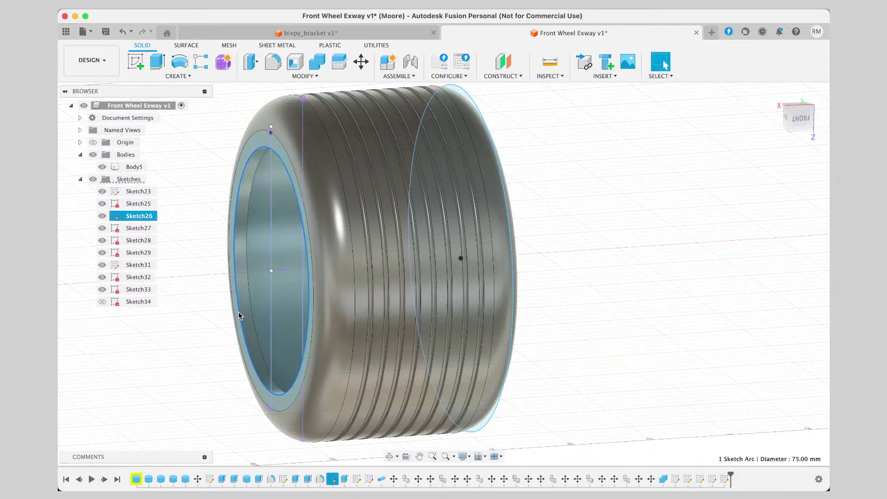
pyautogui.click(274, 62)
pyautogui.click(256, 367)
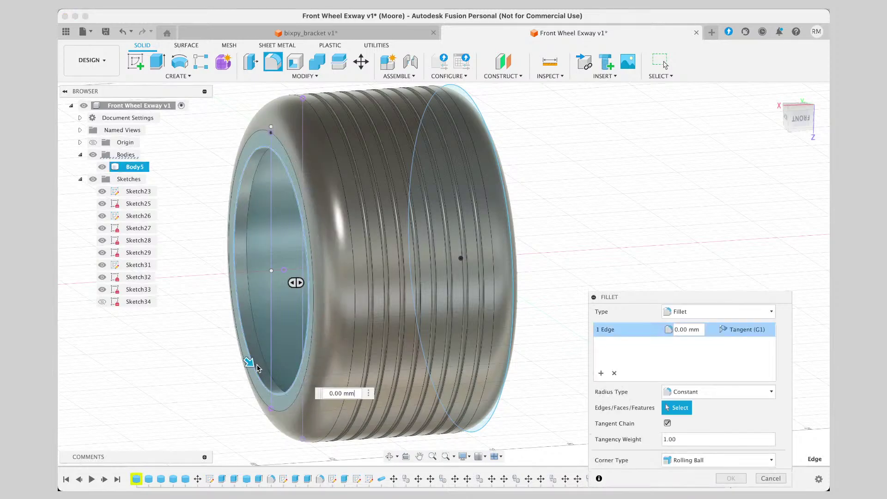
pyautogui.moveTo(248, 364); pyautogui.dragTo(251, 366)
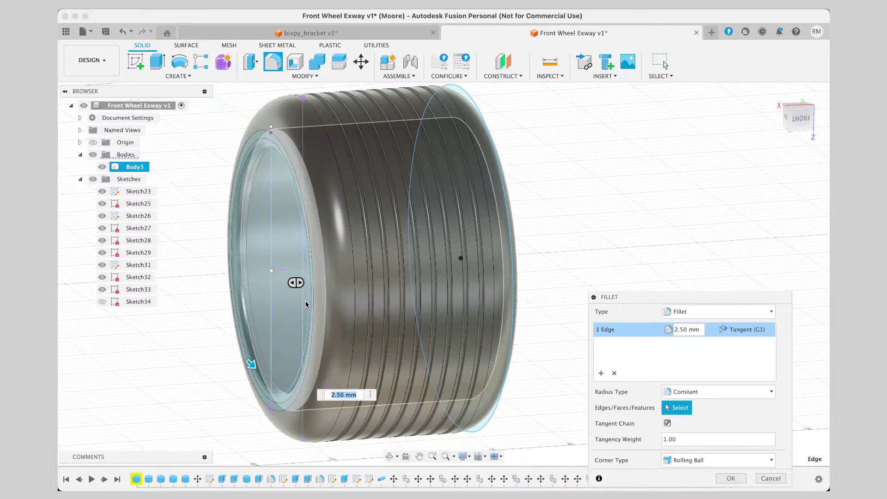
pyautogui.moveTo(404, 257); pyautogui.dragTo(411, 248, button='middle')
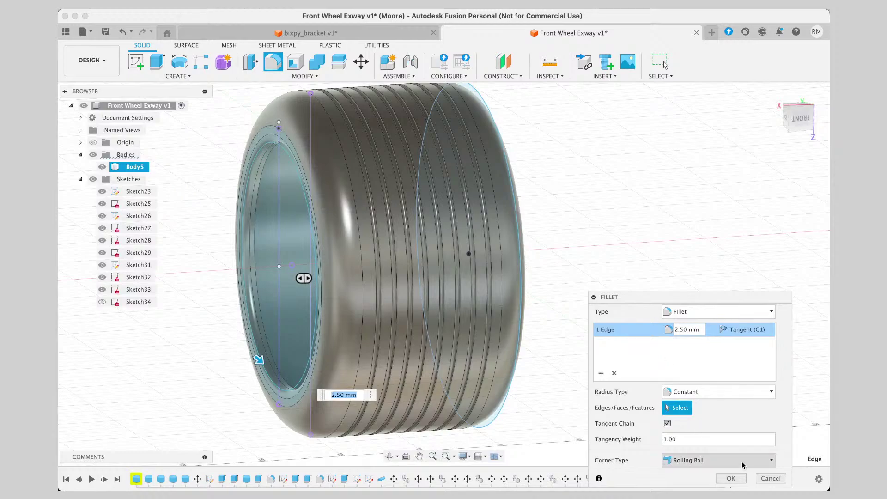
pyautogui.click(734, 481)
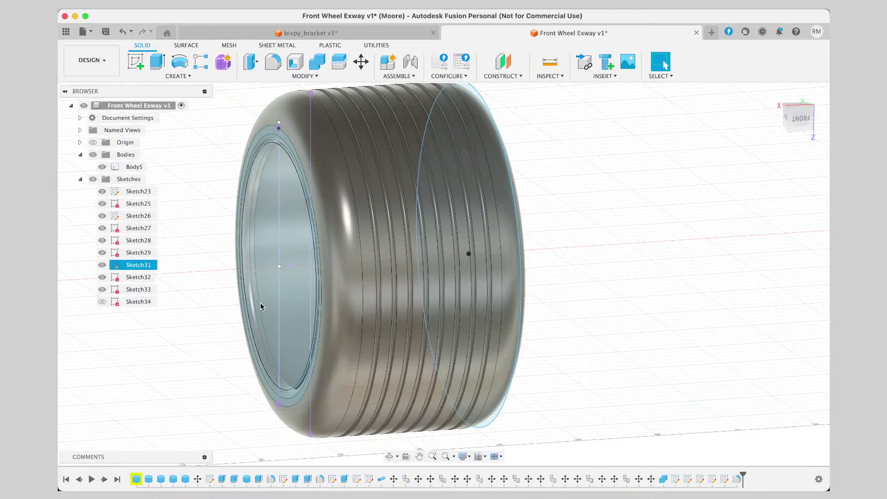
# Add a 2.5 mm constant-radius fillet to the next edge deeper inside the same bore opening.
pyautogui.press('f')
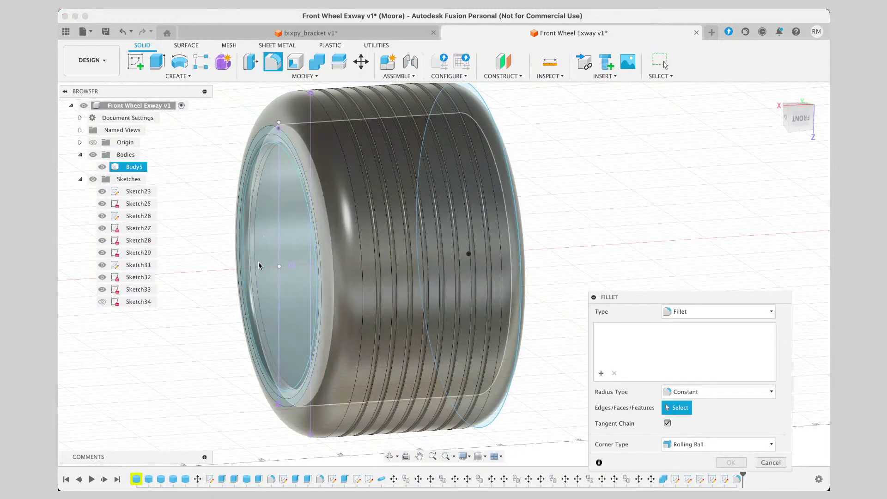
pyautogui.click(254, 271)
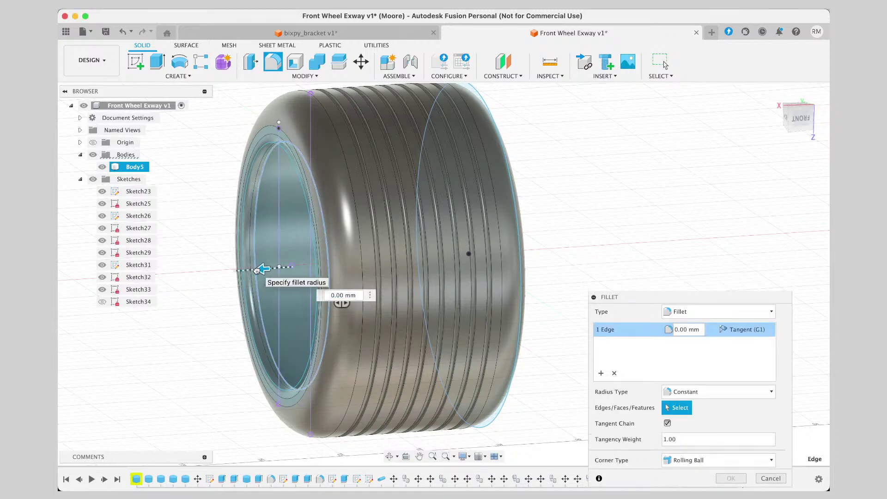
pyautogui.write('2.5')
pyautogui.press('Return')
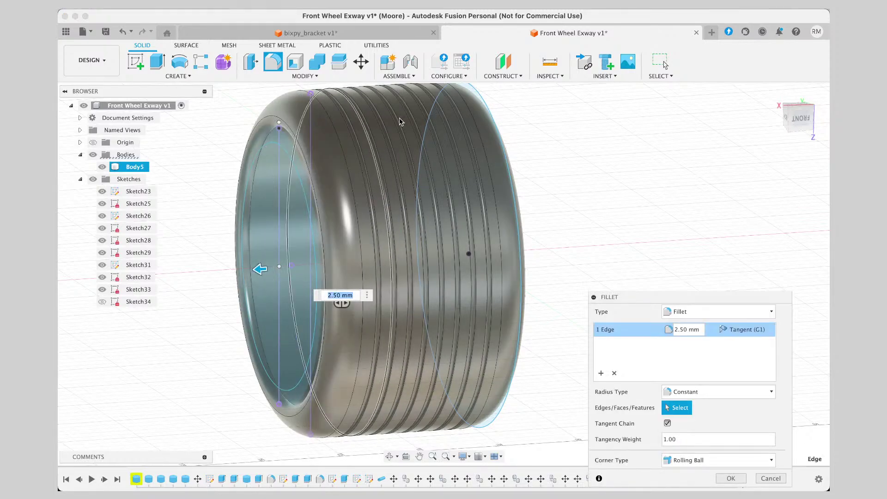
pyautogui.click(735, 478)
# Inspect the wheel's opposite bore opening and undo the two 2.5 mm bore fillets.
pyautogui.moveTo(785, 125); pyautogui.dragTo(744, 138)
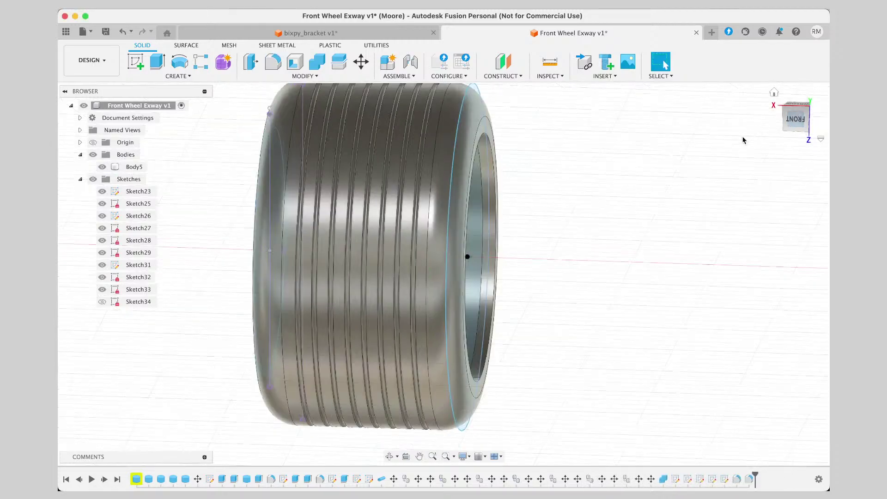
pyautogui.moveTo(793, 125); pyautogui.dragTo(739, 130)
pyautogui.moveTo(443, 274)
pyautogui.keyDown('shift'); pyautogui.mouseDown(button='middle')
pyautogui.moveTo(412, 272)
pyautogui.moveTo(398, 294)
pyautogui.moveTo(425, 286)
pyautogui.moveTo(391, 282)
pyautogui.moveTo(438, 277)
pyautogui.mouseUp(button='middle'); pyautogui.keyUp('shift')
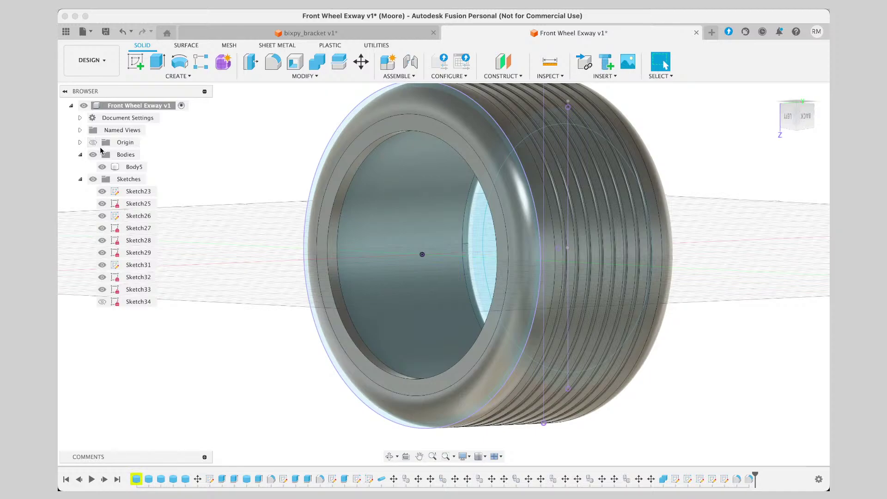
pyautogui.press('super+z')
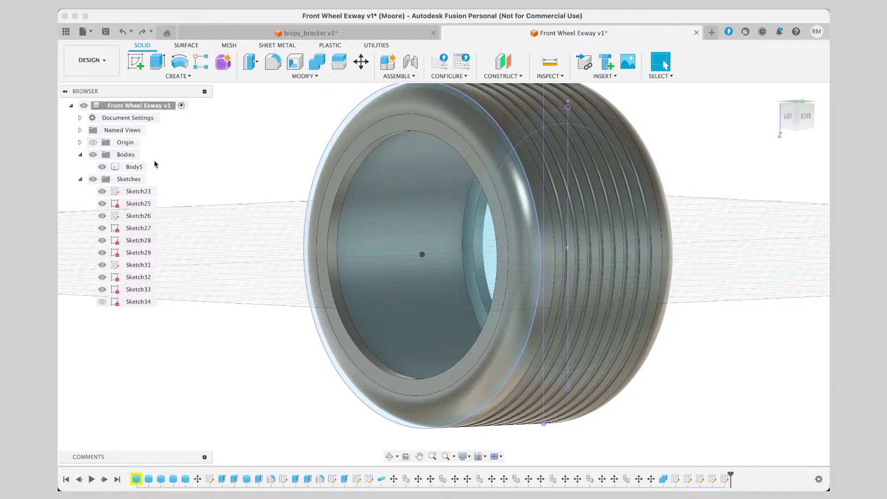
# View the wheel from its right side and hide all sketches, keeping the wheel body visible.
pyautogui.click(806, 118)
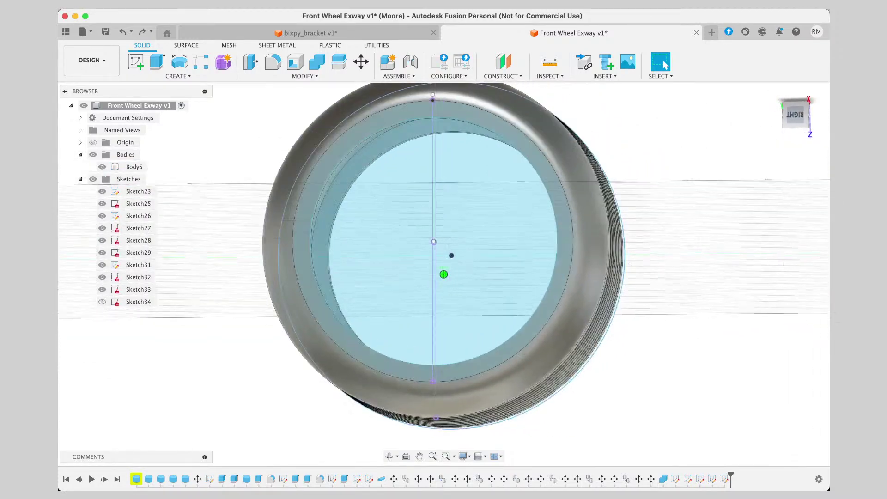
pyautogui.keyDown('shift'); pyautogui.moveTo(426, 104); pyautogui.dragTo(384, 135, button='middle'); pyautogui.keyUp('shift')
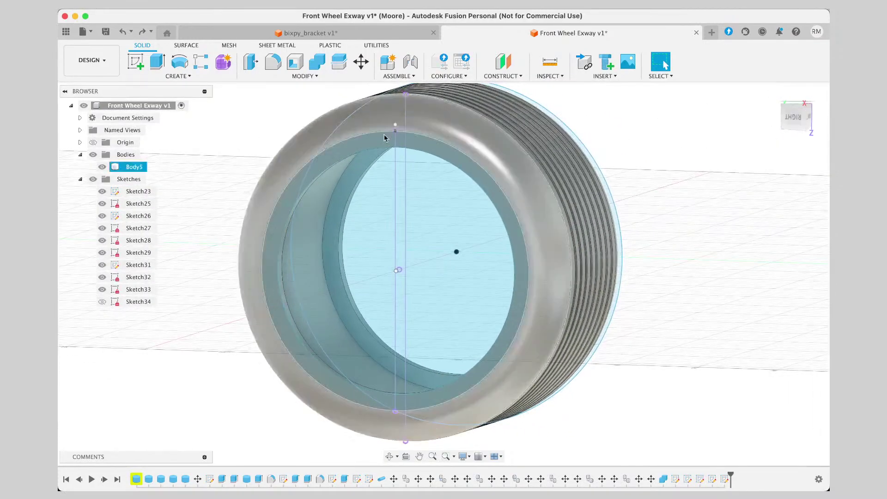
pyautogui.click(92, 155)
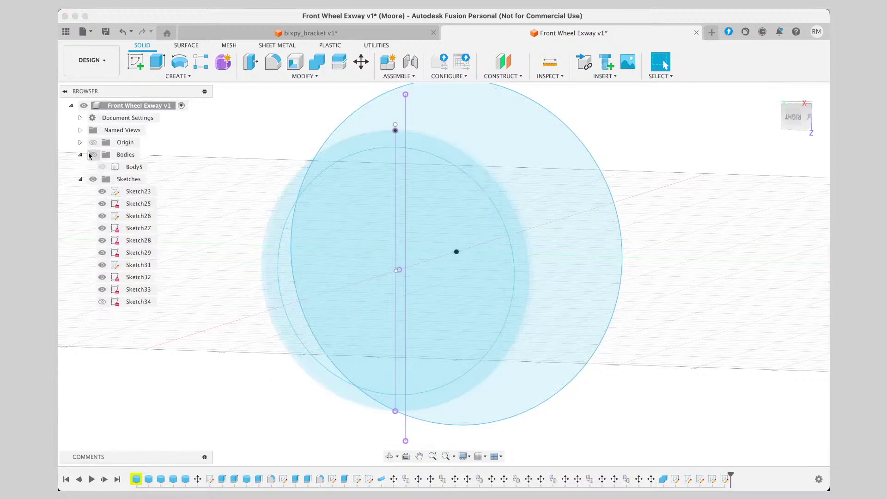
pyautogui.click(92, 155)
pyautogui.click(92, 180)
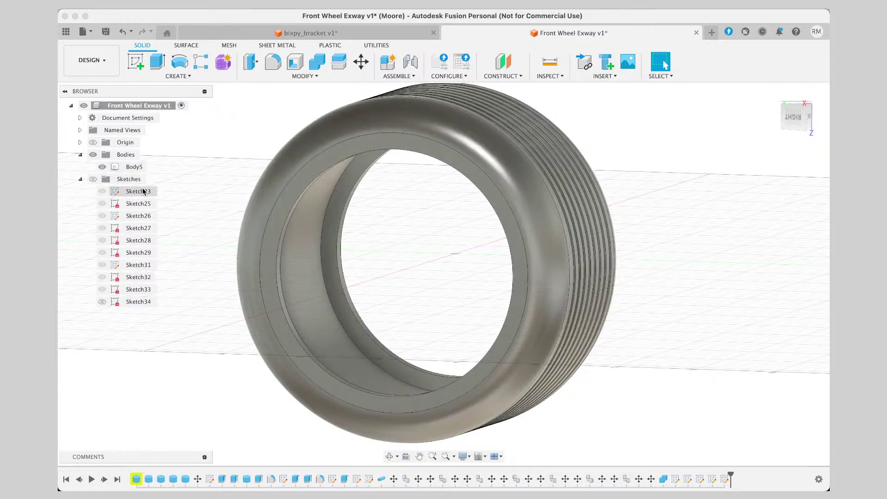
# Try to delete the inner wall face of the wheel's bore and undo the deletion.
pyautogui.click(134, 167)
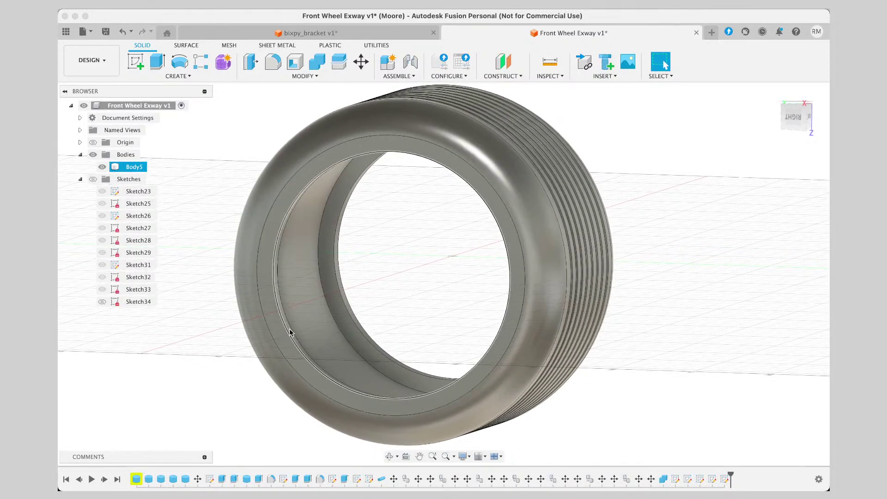
pyautogui.scroll(3, 283, 328)
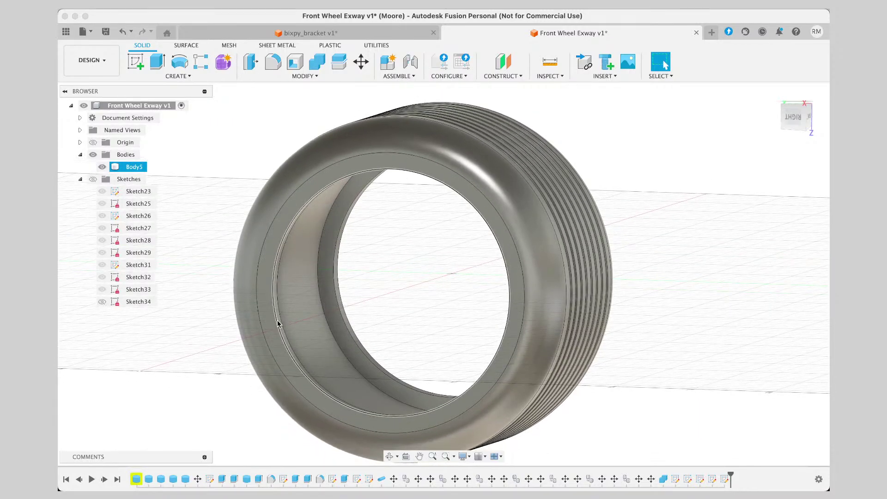
pyautogui.scroll(5, 284, 329)
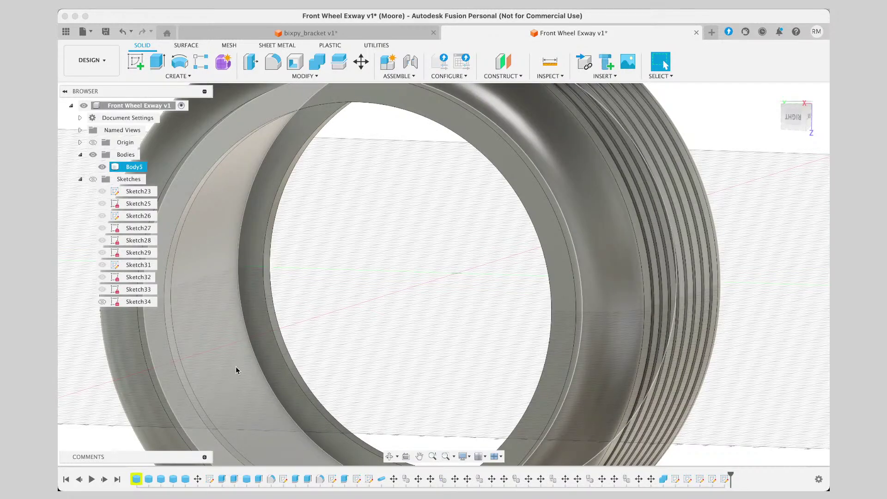
pyautogui.click(234, 377)
pyautogui.moveTo(236, 378); pyautogui.dragTo(199, 362, button='right')
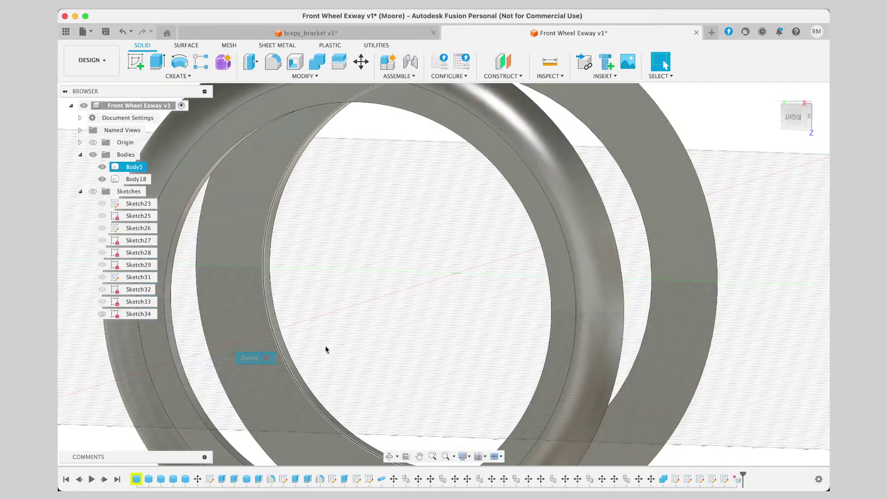
pyautogui.press('super+z')
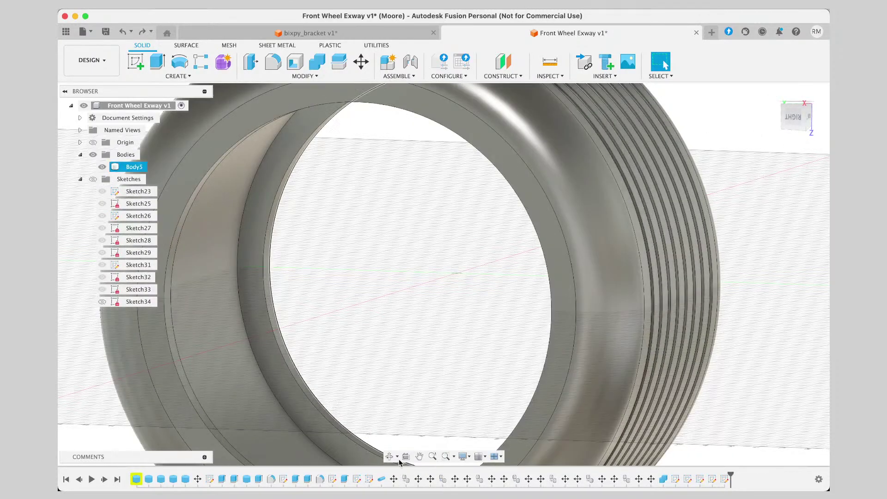
# Apply a 1 mm constant-radius fillet to the narrow ring face just inside the wheel's bore opening.
pyautogui.moveTo(388, 457); pyautogui.dragTo(377, 372)
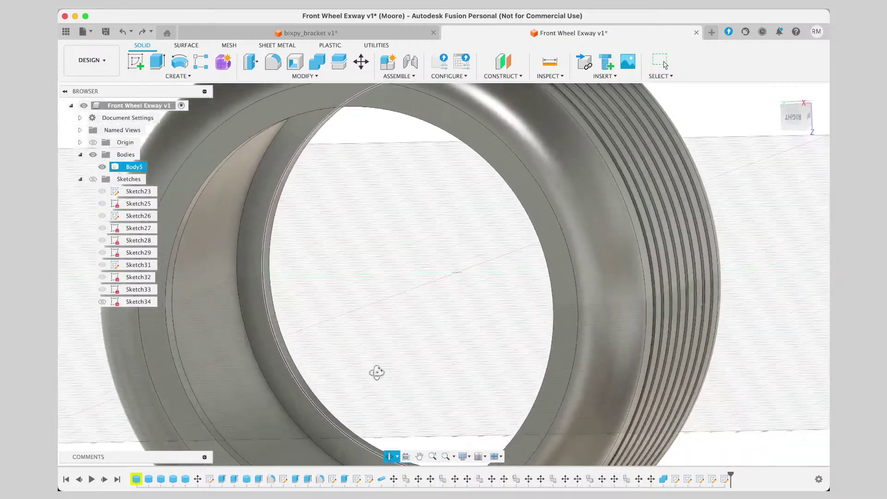
pyautogui.moveTo(266, 358); pyautogui.dragTo(258, 336)
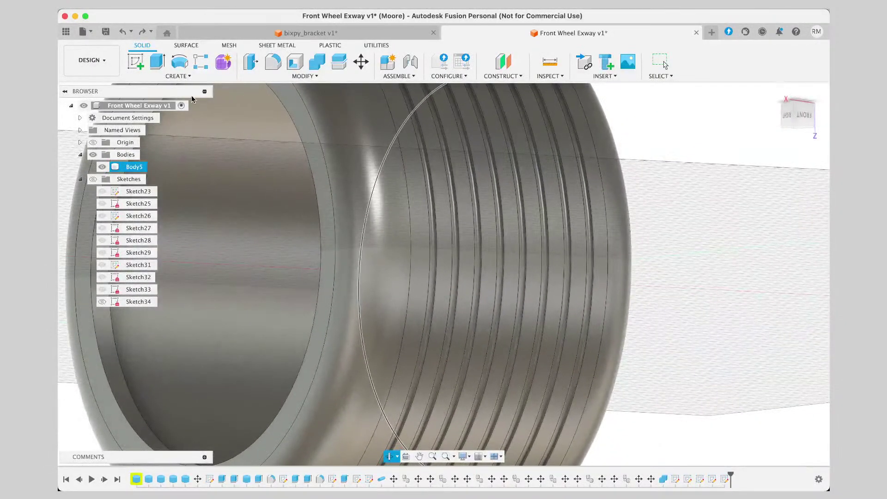
pyautogui.click(274, 63)
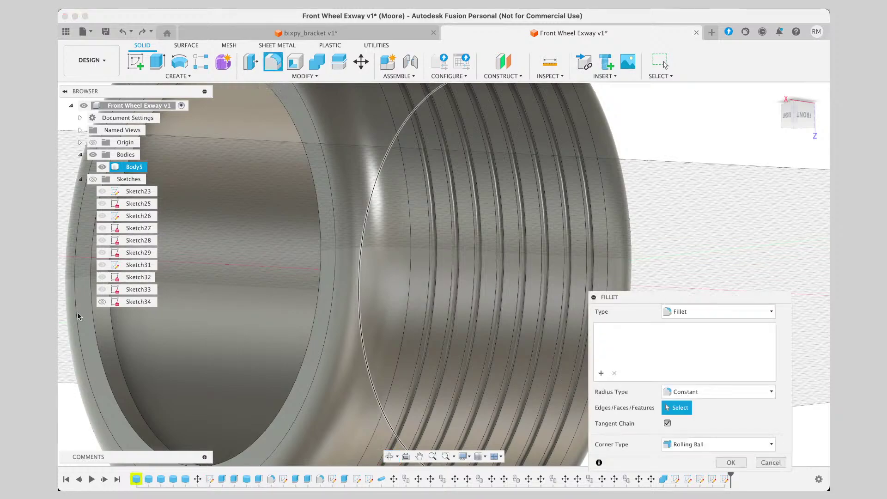
pyautogui.click(108, 359)
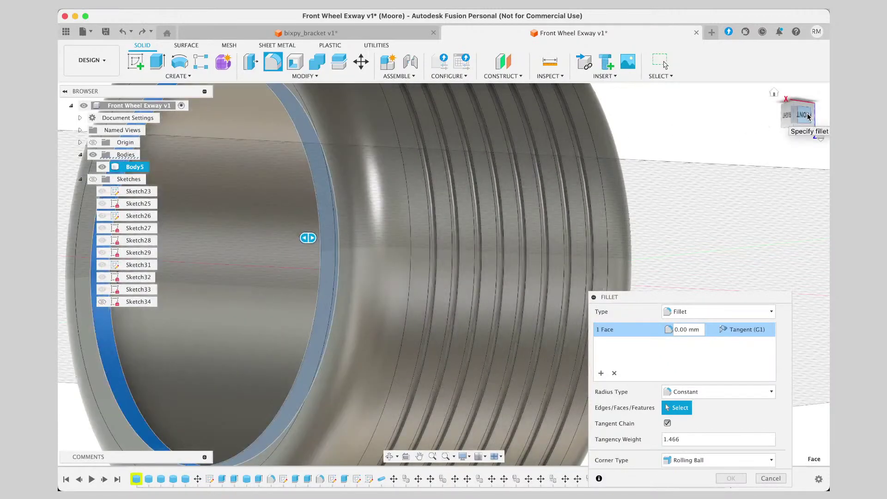
pyautogui.click(807, 116)
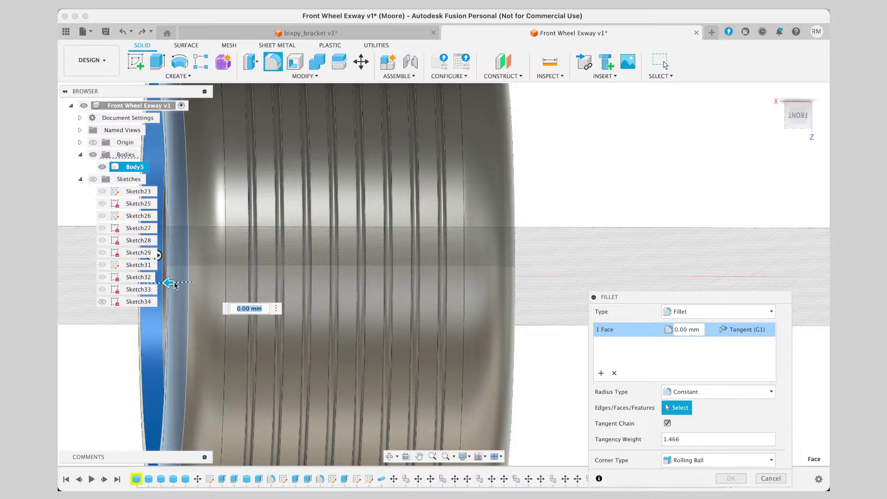
pyautogui.moveTo(175, 285)
pyautogui.mouseDown()
pyautogui.moveTo(158, 284)
pyautogui.moveTo(165, 288)
pyautogui.mouseUp()
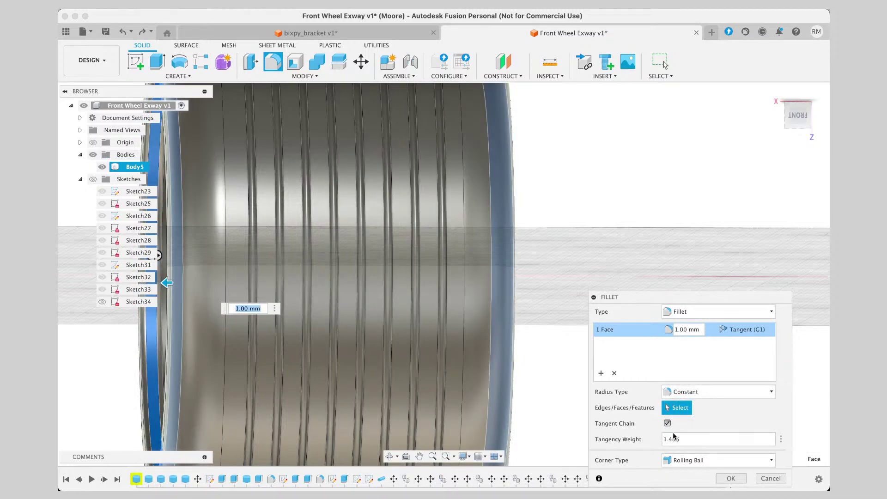
pyautogui.press('Return')
pyautogui.hscroll(1, 326, 200)
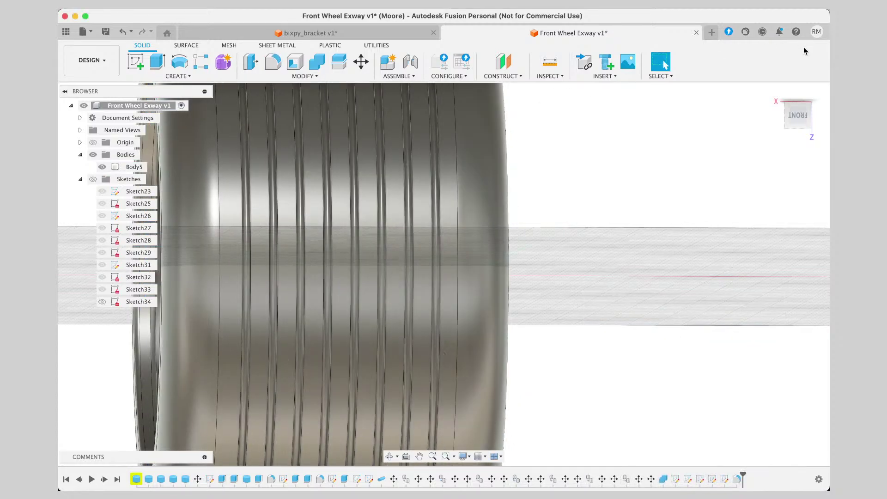
# Apply a 1 mm constant-radius fillet to the narrow ring face just inside the wheel's opposite bore opening.
pyautogui.moveTo(795, 120)
pyautogui.mouseDown()
pyautogui.moveTo(827, 122)
pyautogui.moveTo(721, 111)
pyautogui.mouseUp()
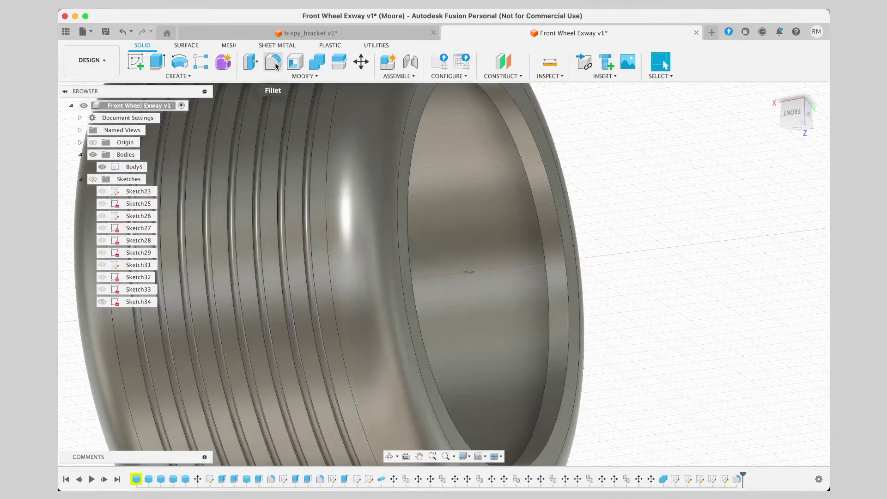
pyautogui.click(273, 61)
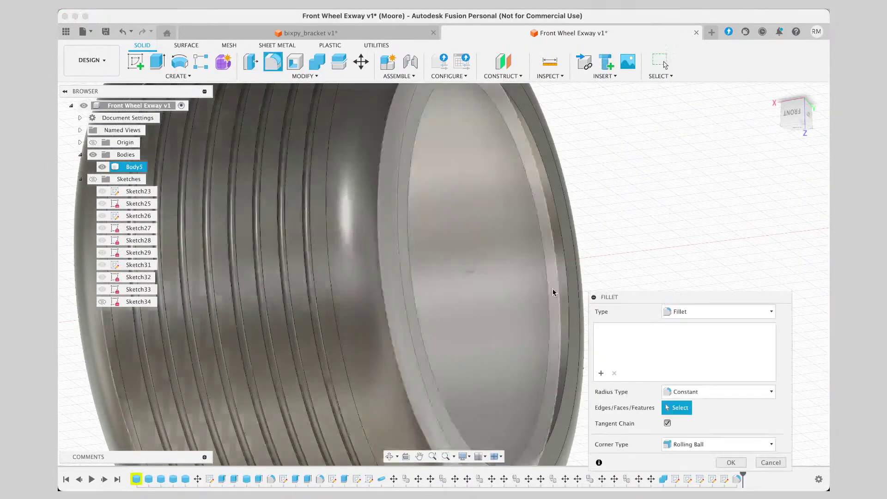
pyautogui.click(567, 288)
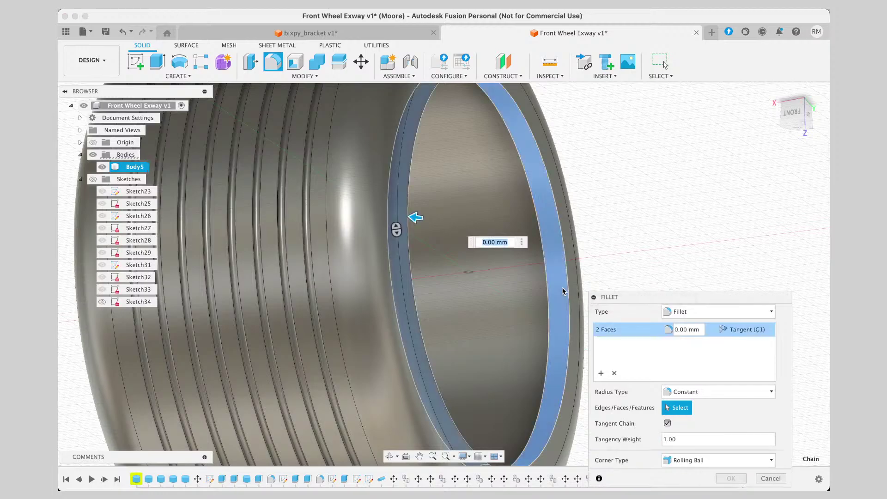
pyautogui.moveTo(417, 218); pyautogui.dragTo(413, 217)
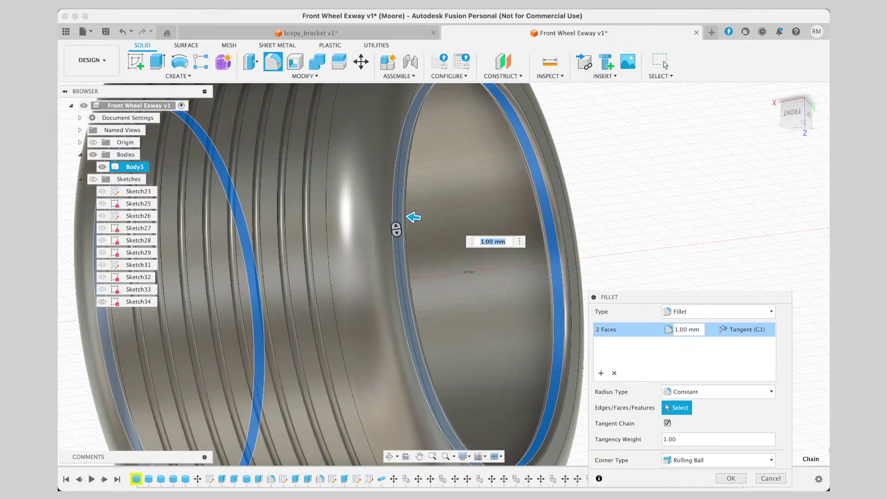
pyautogui.click(727, 478)
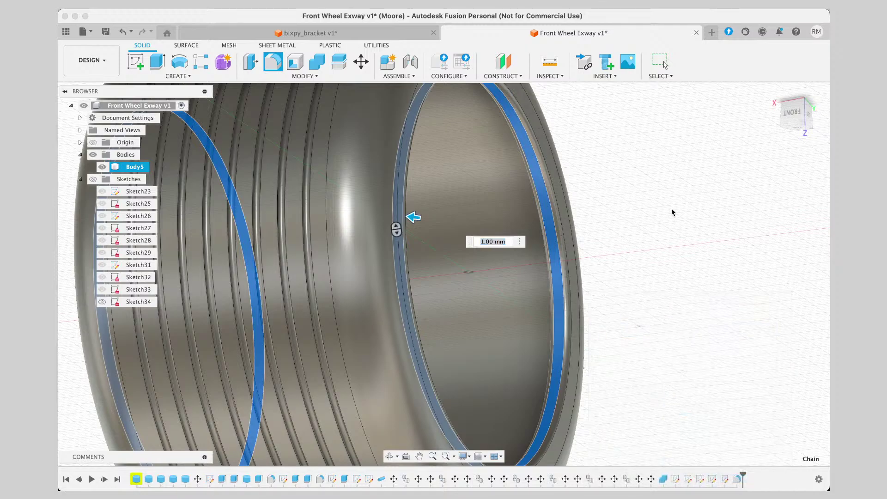
# Examine the wheel and its filleted bore openings from the front, right and back.
pyautogui.click(792, 114)
pyautogui.click(811, 93)
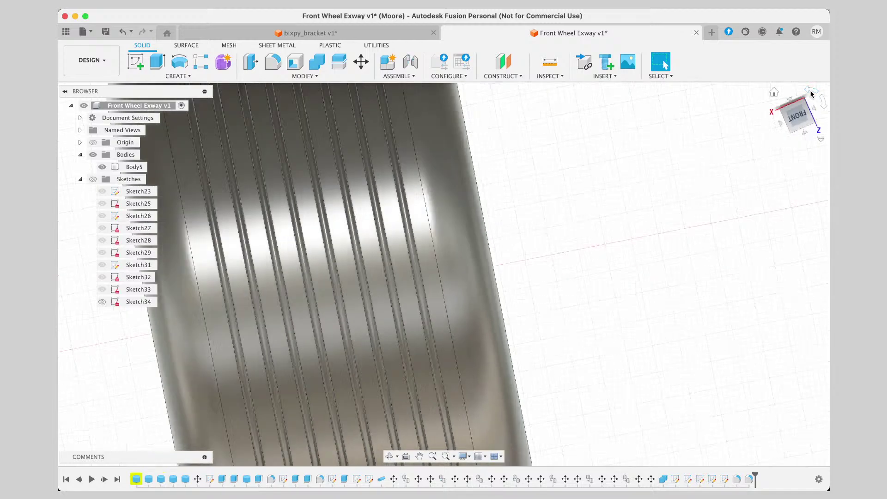
pyautogui.click(810, 92)
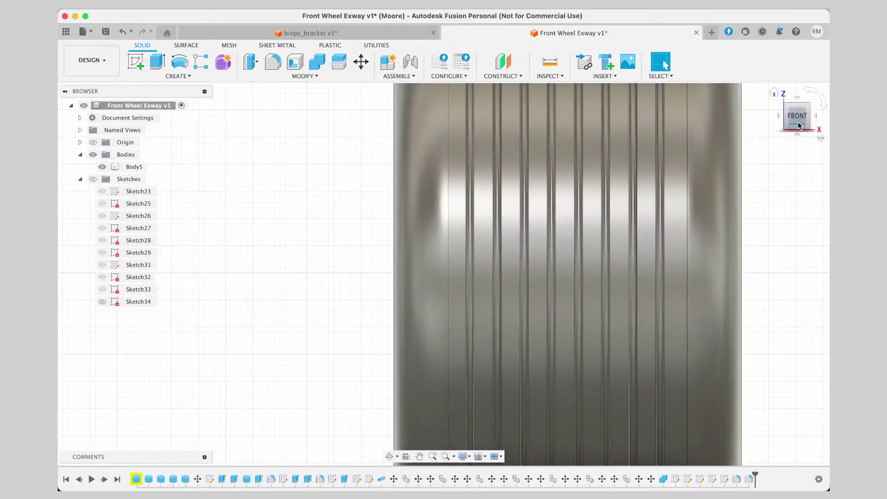
pyautogui.moveTo(799, 126)
pyautogui.mouseDown()
pyautogui.moveTo(643, 119)
pyautogui.moveTo(679, 110)
pyautogui.moveTo(700, 111)
pyautogui.moveTo(594, 128)
pyautogui.moveTo(634, 133)
pyautogui.mouseUp()
pyautogui.keyDown('shift'); pyautogui.moveTo(634, 134); pyautogui.dragTo(677, 124, button='middle'); pyautogui.keyUp('shift')
pyautogui.click(738, 105)
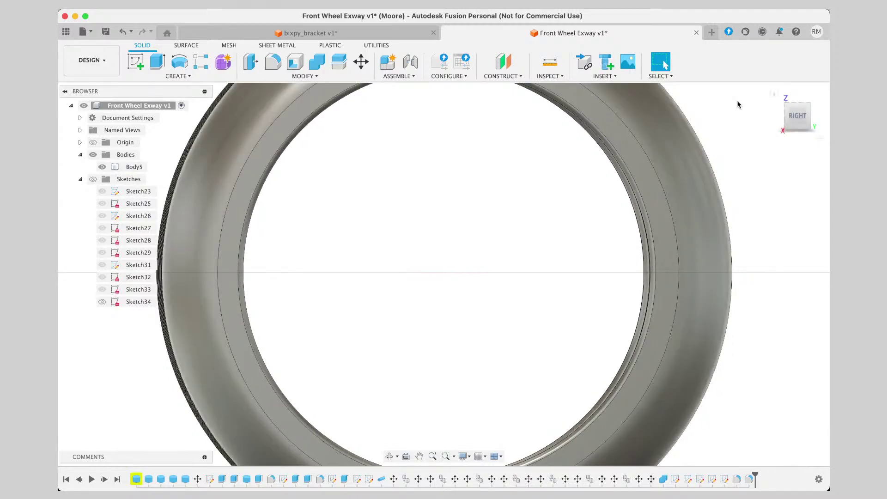
pyautogui.click(798, 117)
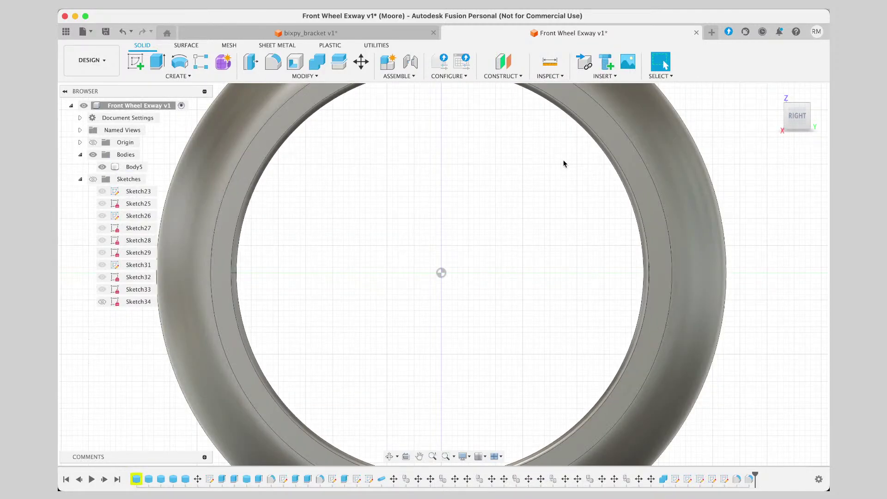
pyautogui.moveTo(792, 119); pyautogui.dragTo(806, 125)
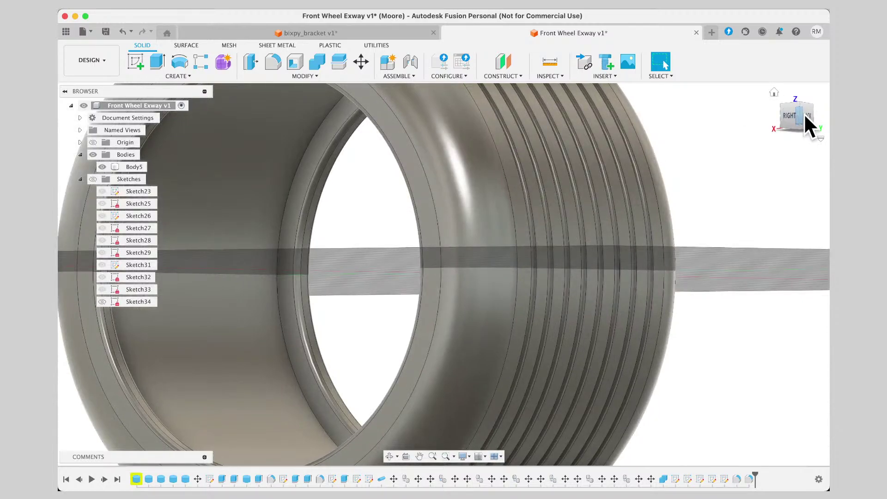
pyautogui.click(807, 116)
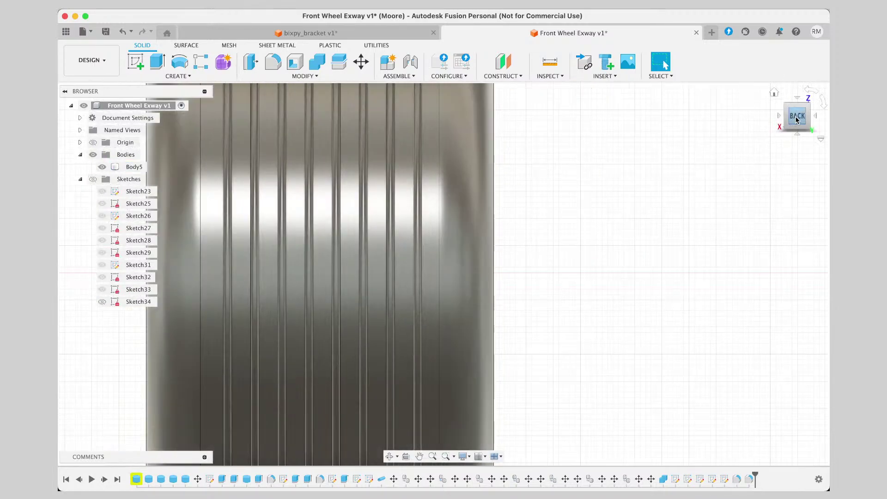
# Apply a 0.5 mm constant-radius fillet to the 85 mm circular edge at the far end of the bore's inner wall.
pyautogui.moveTo(796, 120)
pyautogui.mouseDown()
pyautogui.moveTo(814, 124)
pyautogui.moveTo(790, 121)
pyautogui.mouseUp()
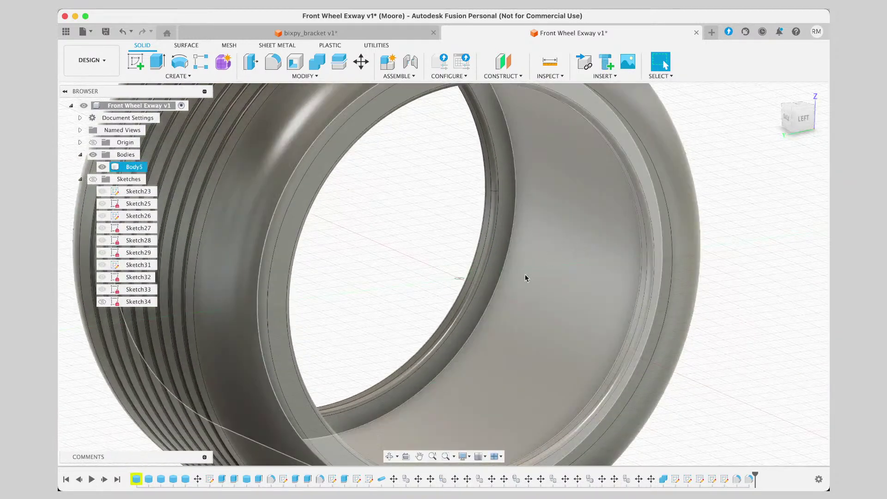
pyautogui.click(501, 280)
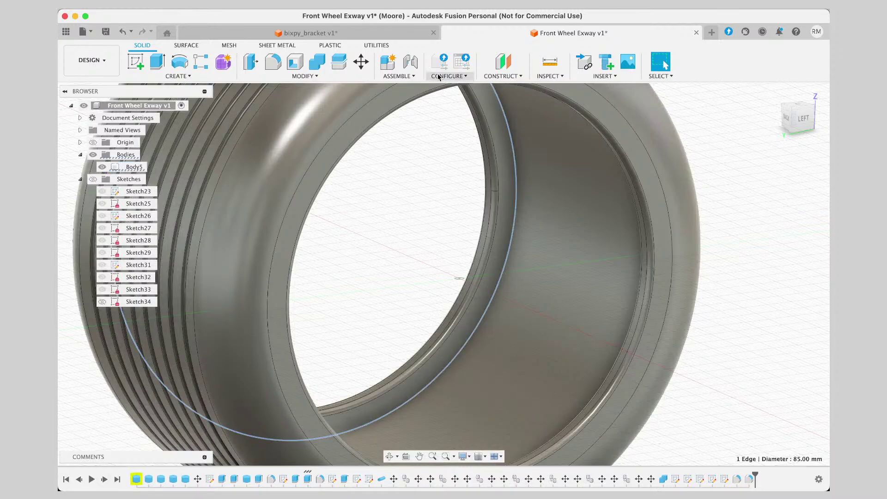
pyautogui.click(274, 65)
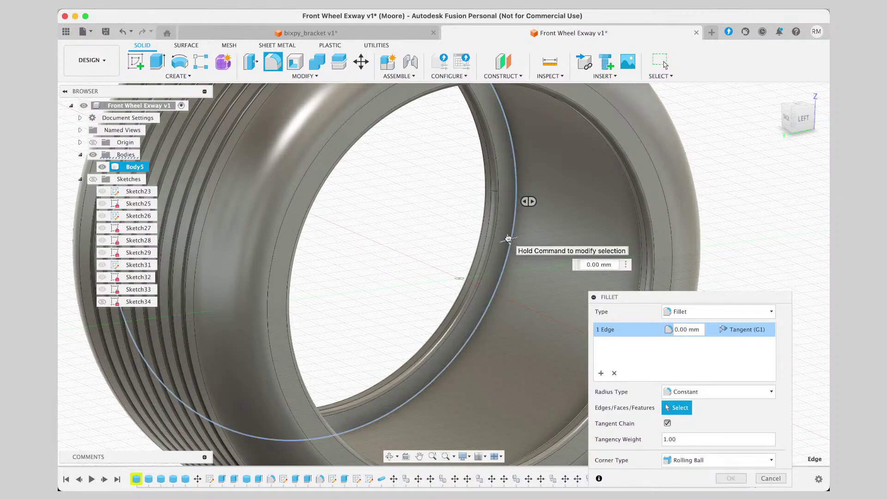
pyautogui.moveTo(508, 239); pyautogui.dragTo(509, 240)
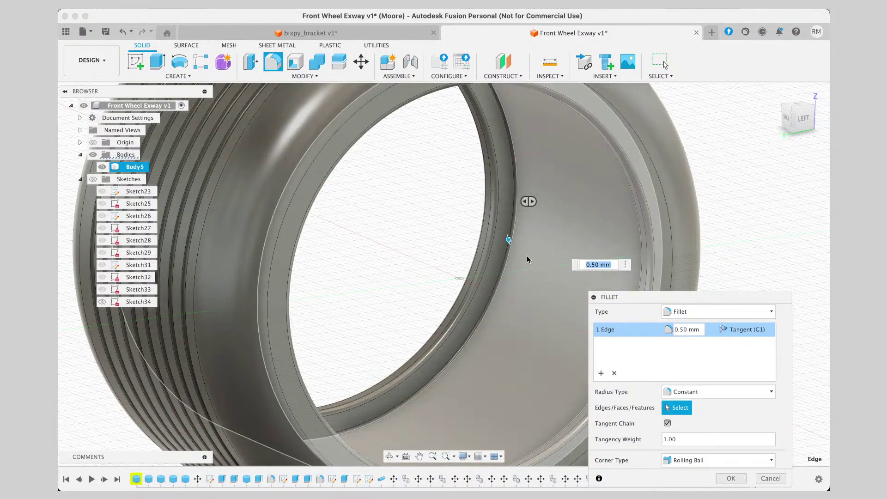
pyautogui.scroll(5, 510, 256)
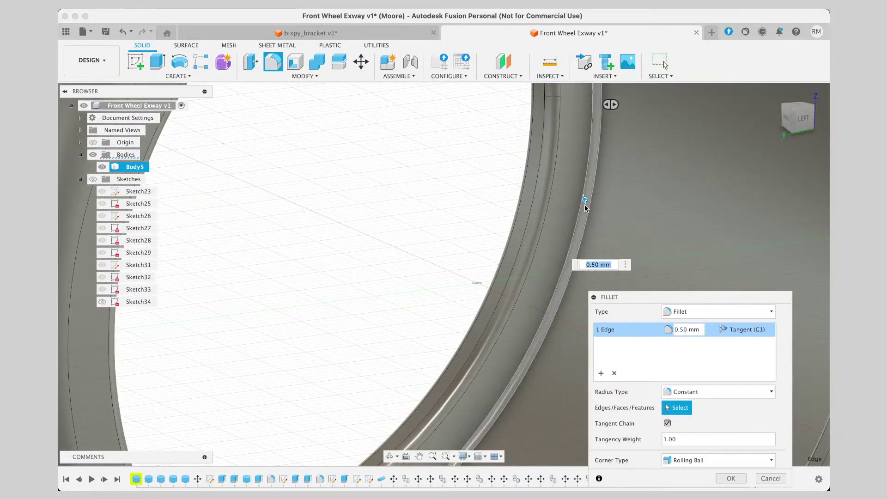
pyautogui.click(732, 478)
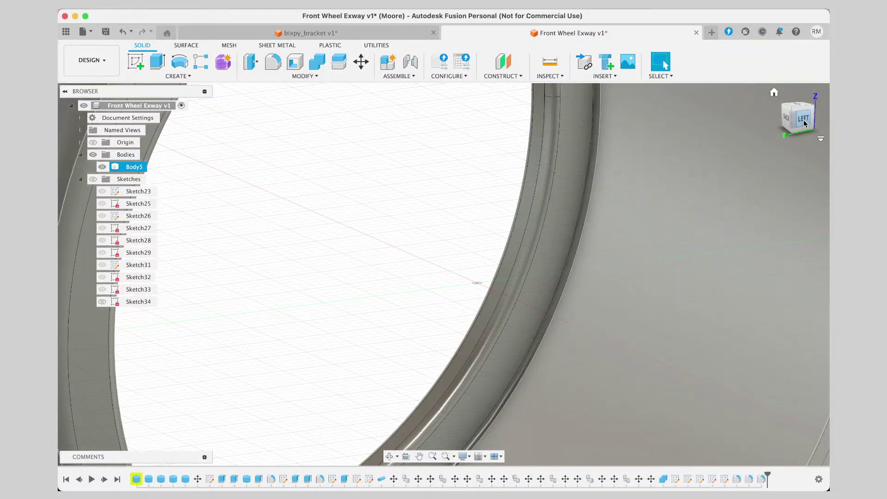
# Apply a 0.5 mm constant-radius fillet to the matching 85 mm circular edge at the other end of the bore's inner wall.
pyautogui.moveTo(804, 123)
pyautogui.mouseDown()
pyautogui.moveTo(669, 124)
pyautogui.moveTo(738, 124)
pyautogui.moveTo(711, 124)
pyautogui.mouseUp()
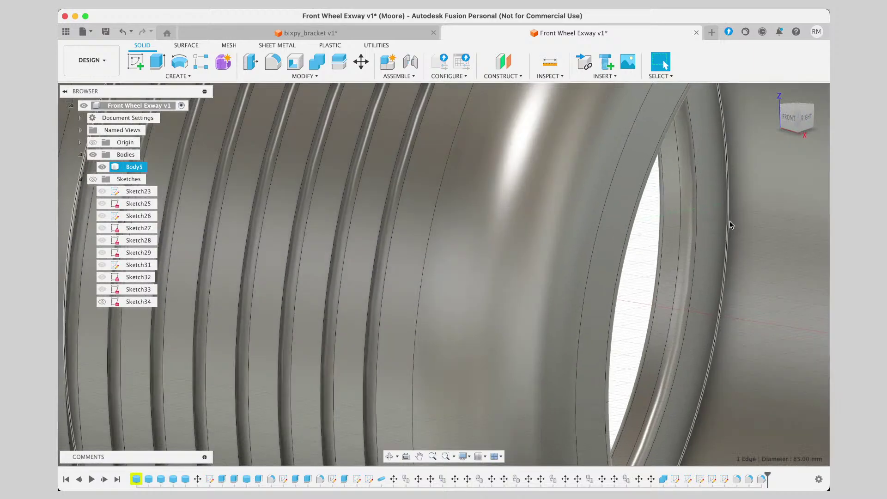
pyautogui.click(730, 222)
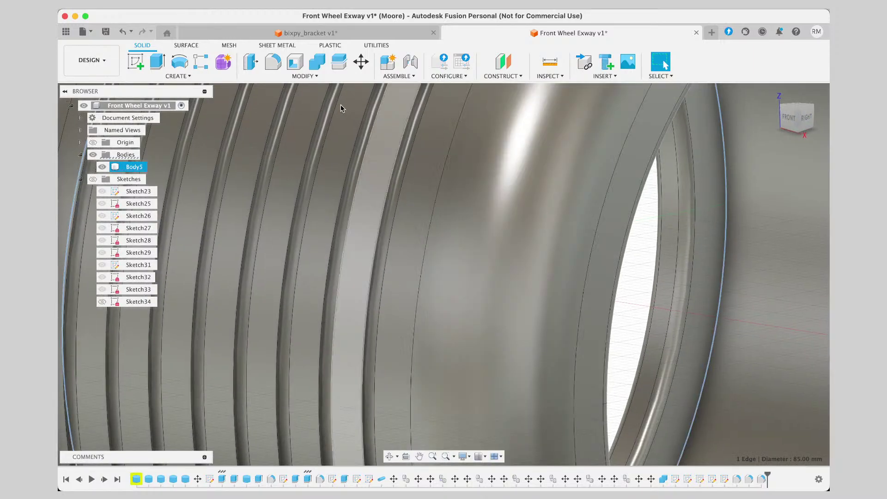
pyautogui.click(273, 62)
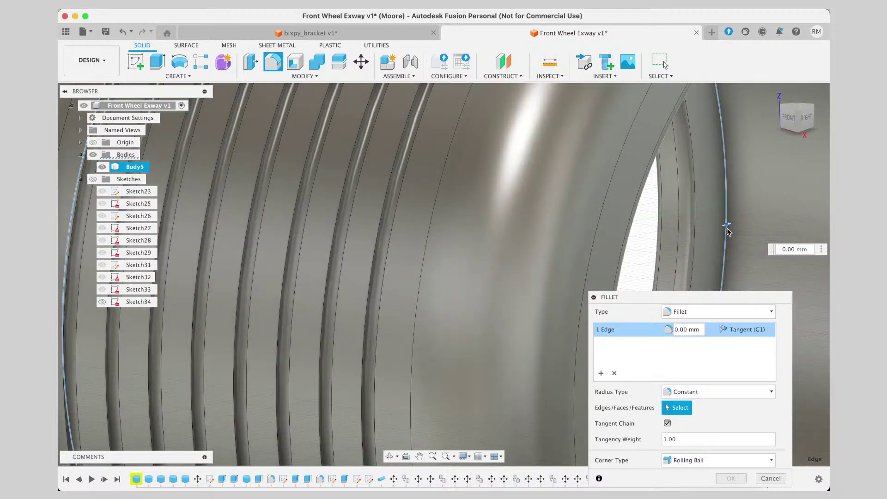
pyautogui.click(789, 249)
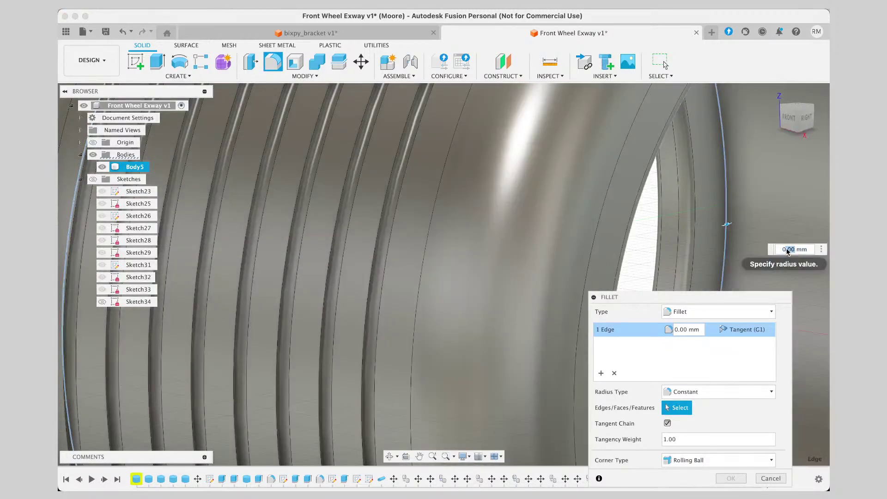
pyautogui.write('0.5')
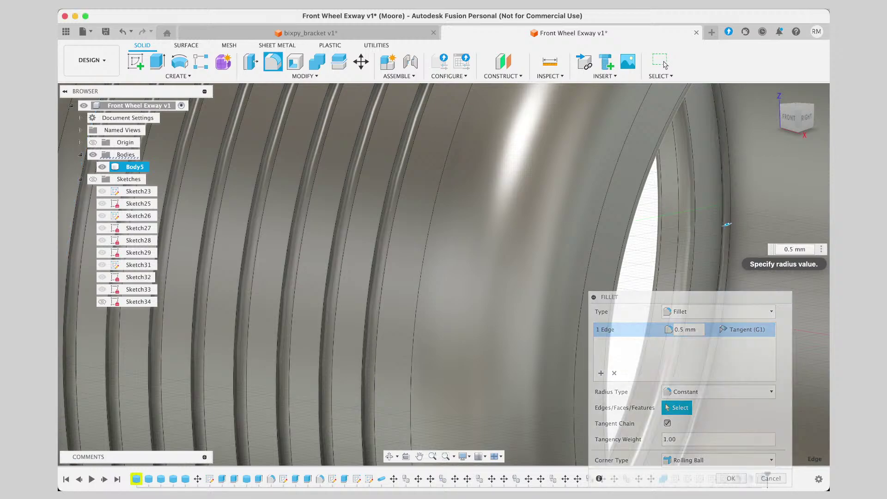
pyautogui.press('Return')
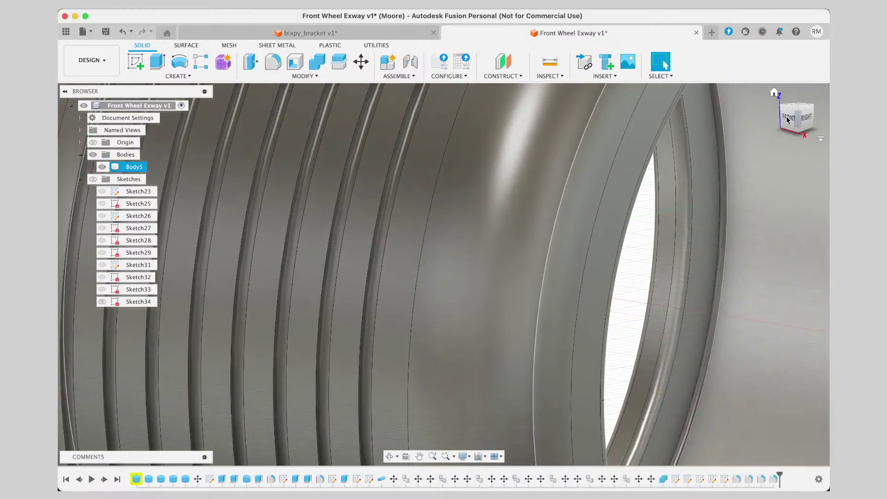
# Inspect the filleted bore from both ends and measure the distance between the circular edges at the ends of its inner wall.
pyautogui.click(805, 120)
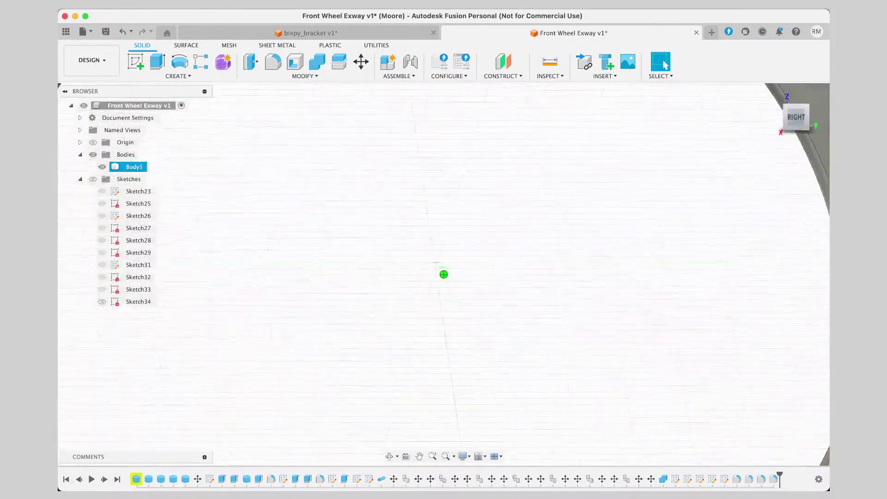
pyautogui.moveTo(802, 119); pyautogui.dragTo(716, 112)
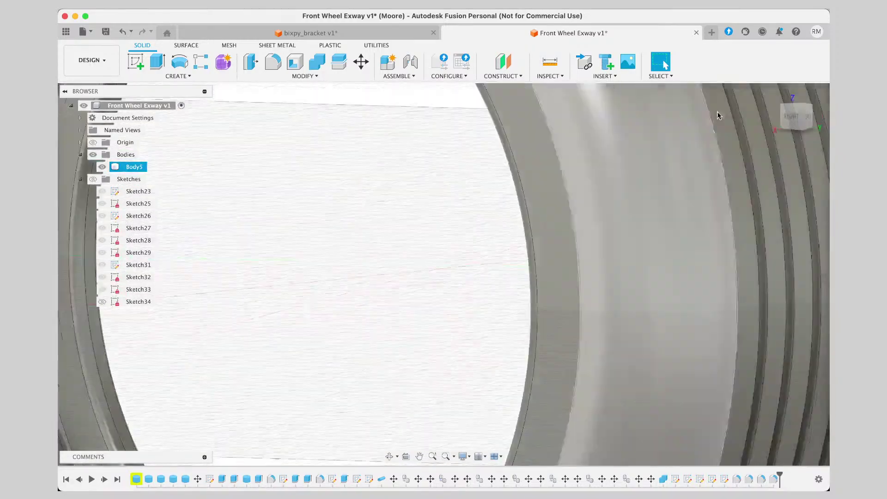
pyautogui.click(808, 118)
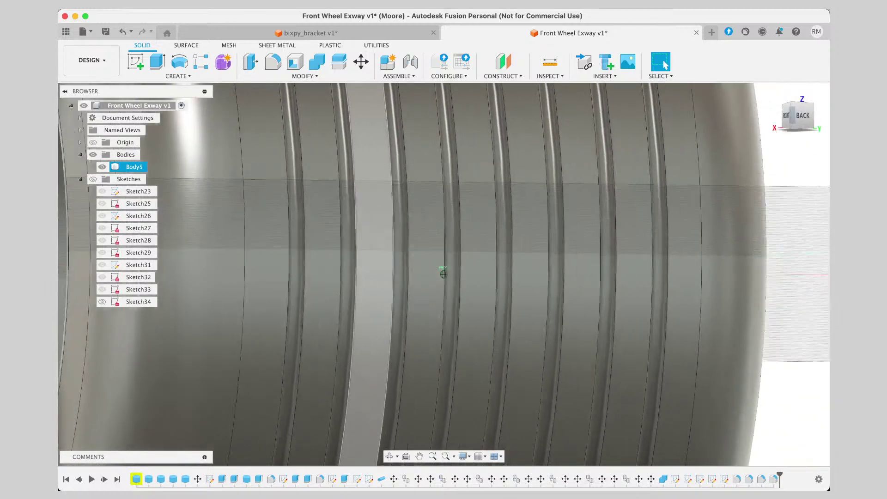
pyautogui.moveTo(807, 118)
pyautogui.mouseDown()
pyautogui.moveTo(725, 123)
pyautogui.moveTo(669, 112)
pyautogui.mouseUp()
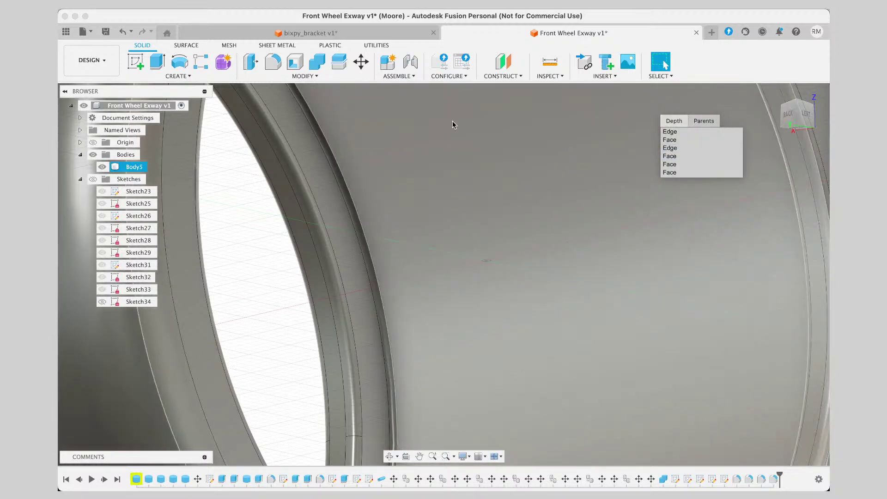
pyautogui.scroll(-10, 446, 134)
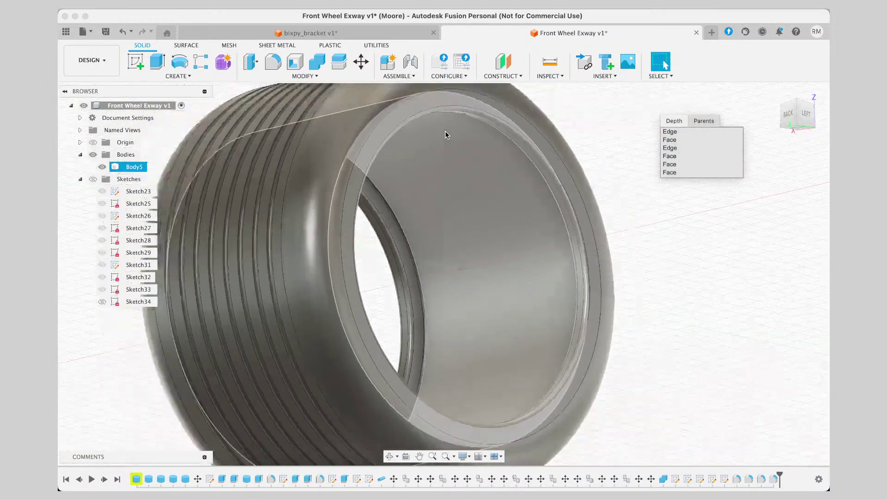
pyautogui.press('Escape')
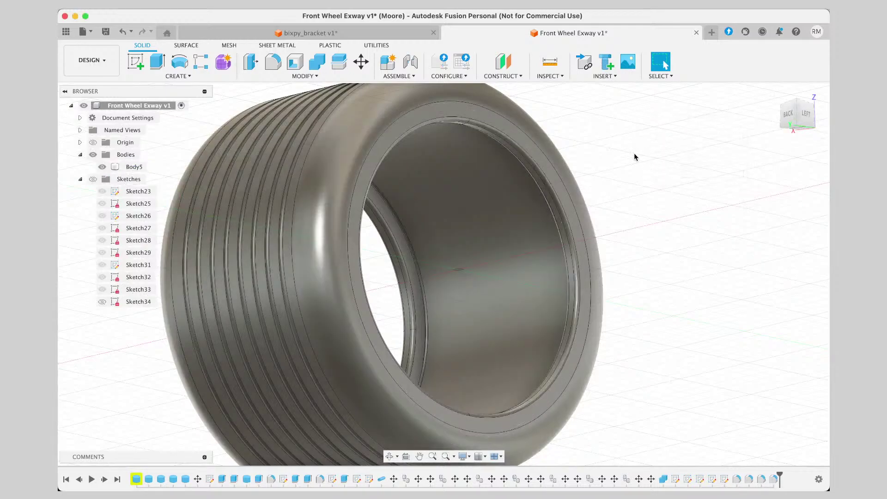
pyautogui.click(410, 432)
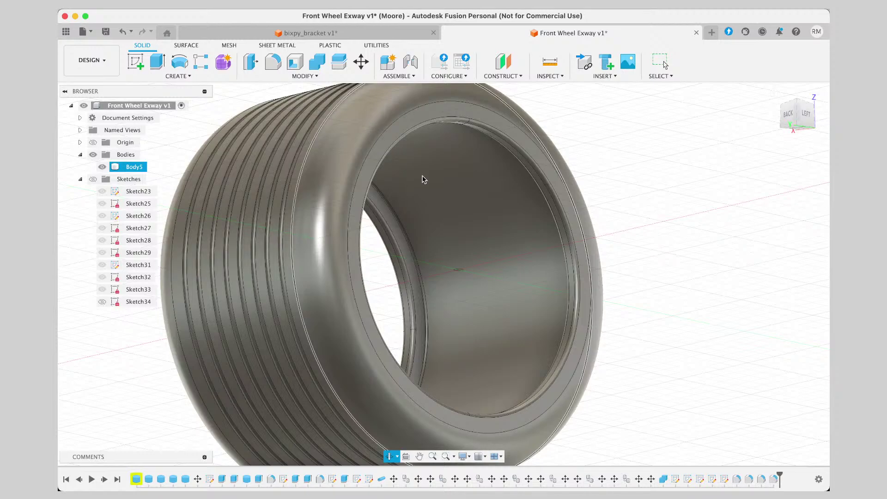
pyautogui.click(561, 78)
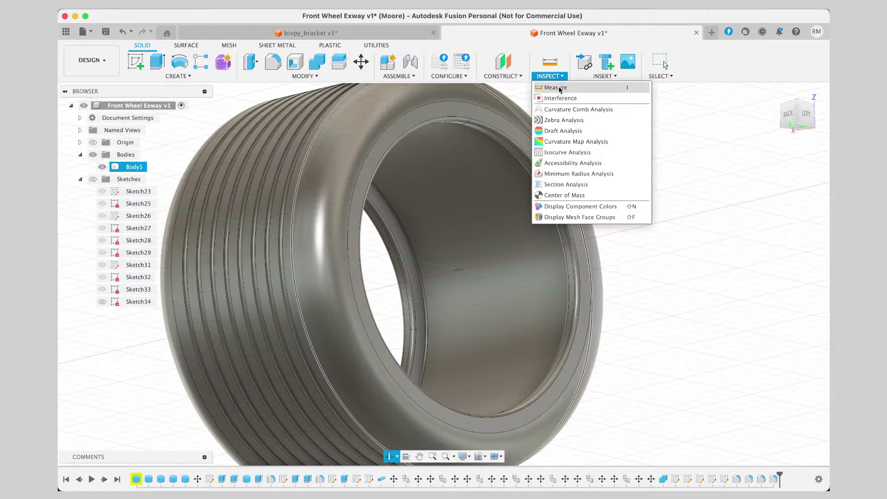
pyautogui.click(554, 87)
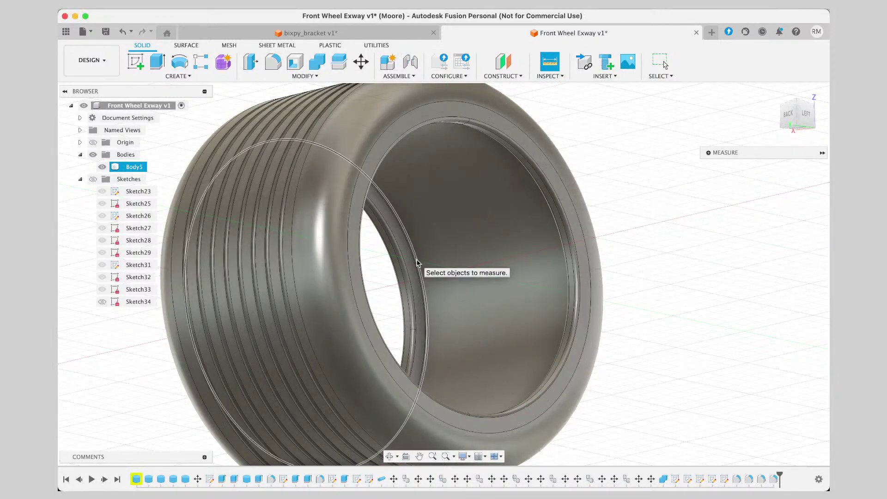
pyautogui.click(417, 263)
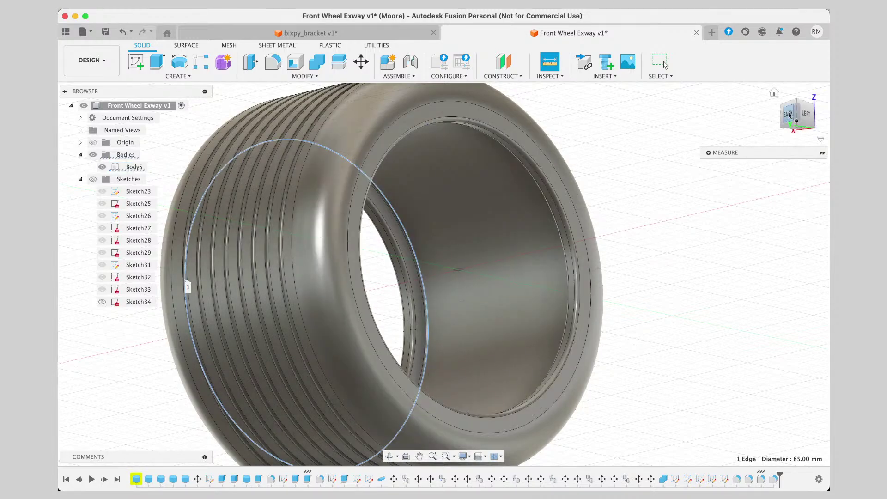
pyautogui.moveTo(789, 115)
pyautogui.mouseDown()
pyautogui.moveTo(812, 110)
pyautogui.moveTo(787, 109)
pyautogui.mouseUp()
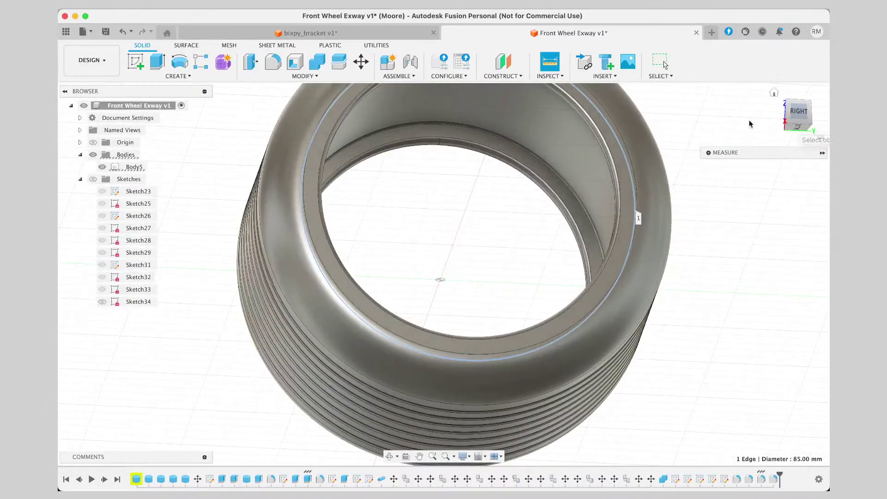
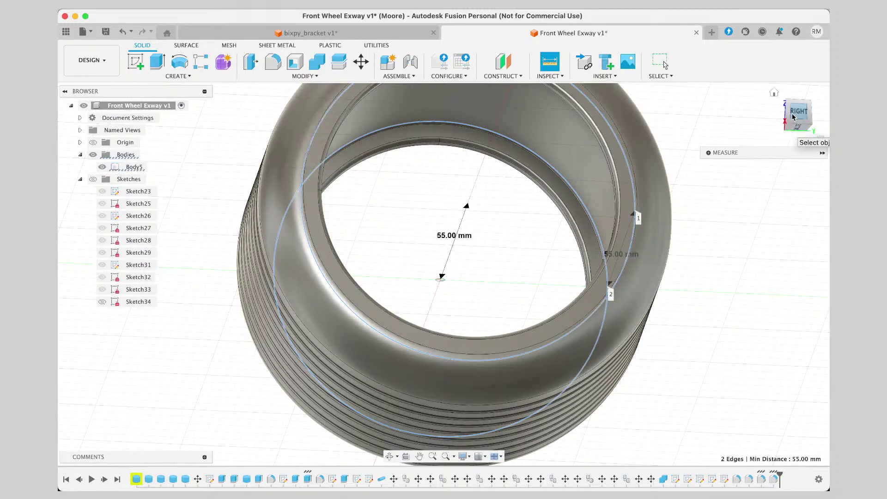
# Measure the circular edges at the ends of the bore's inner wall from the right view.
pyautogui.moveTo(793, 116); pyautogui.dragTo(781, 129)
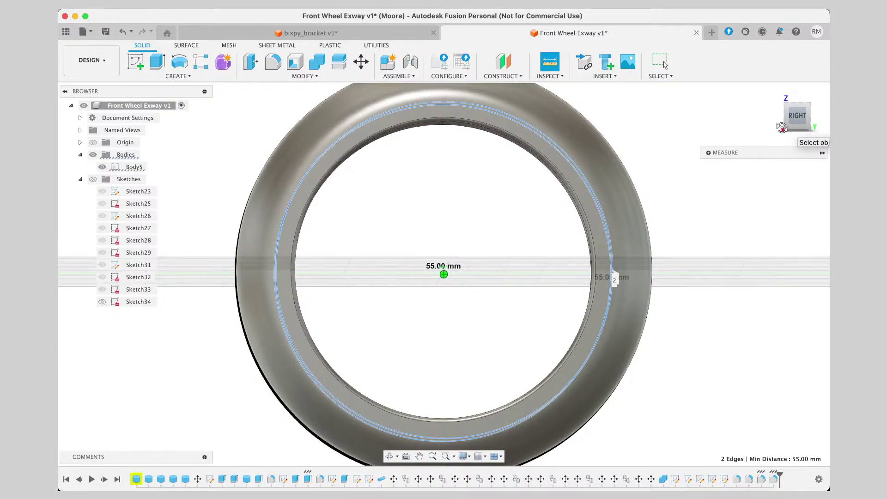
pyautogui.keyDown('shift'); pyautogui.scroll(1, 781, 127); pyautogui.keyUp('shift')
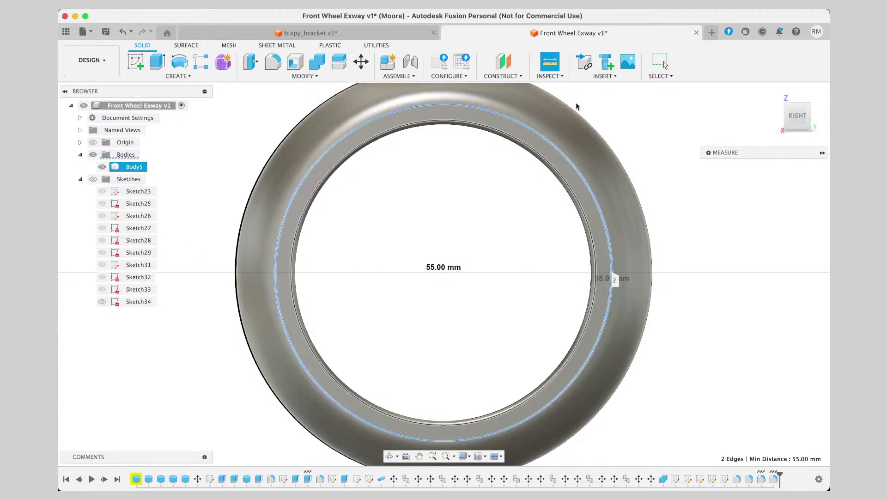
pyautogui.click(562, 76)
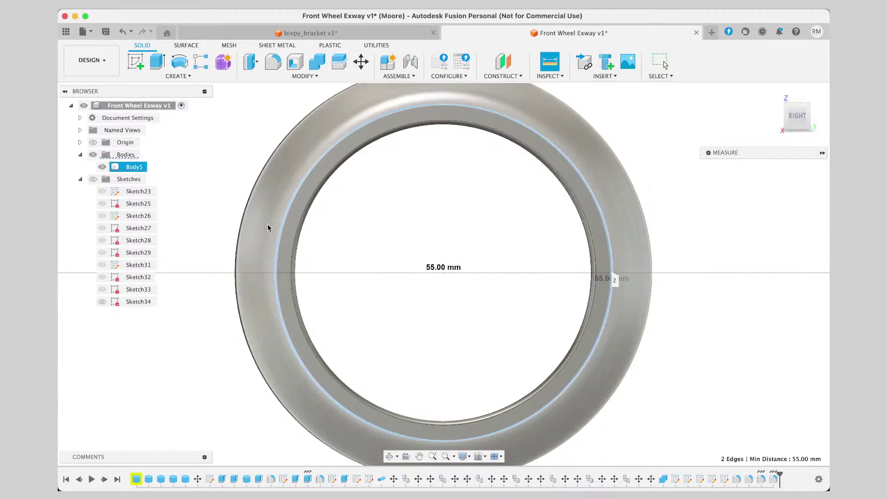
pyautogui.click(277, 271)
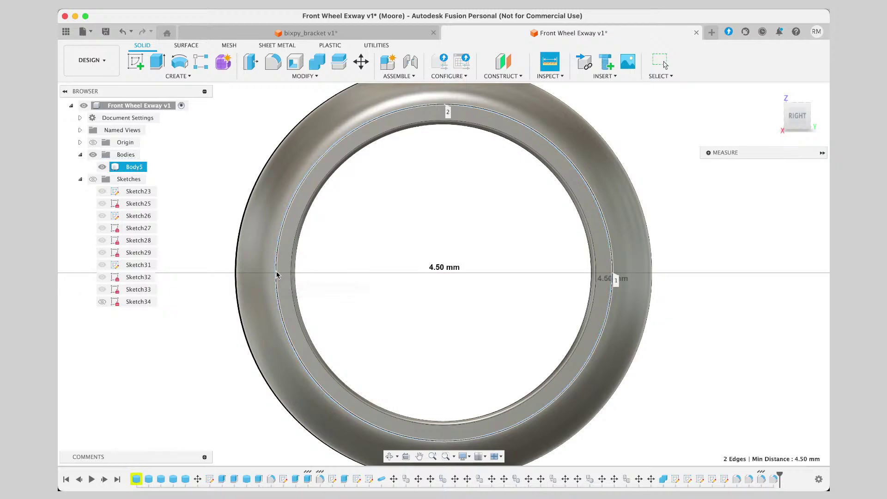
pyautogui.click(612, 275)
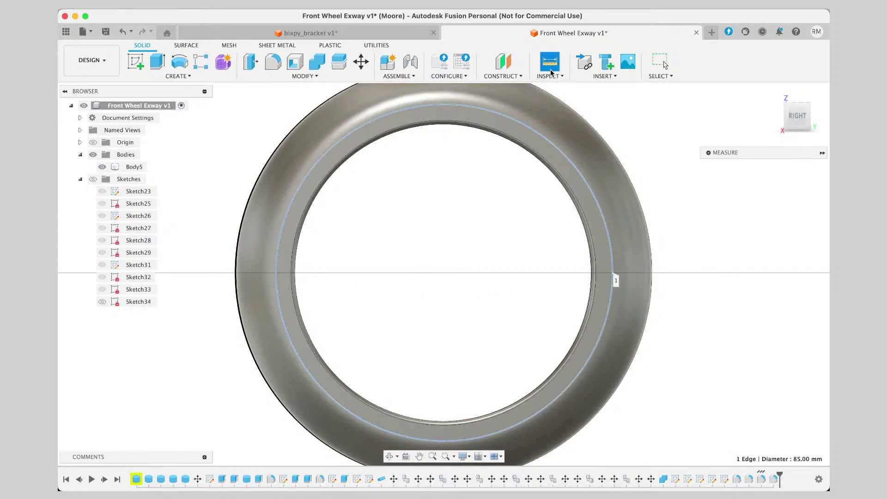
pyautogui.click(275, 276)
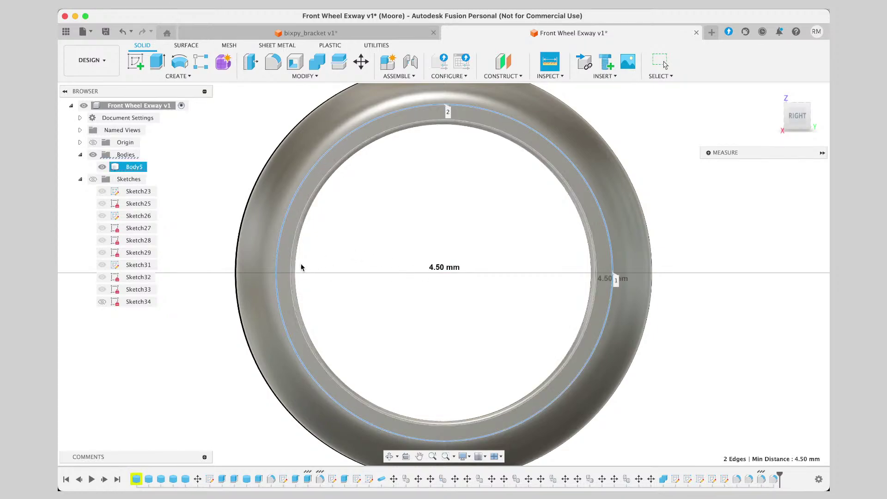
pyautogui.click(398, 117)
# Try to measure the bore's inner wall together with its circular edge, and clear the selection.
pyautogui.moveTo(797, 121); pyautogui.dragTo(791, 124)
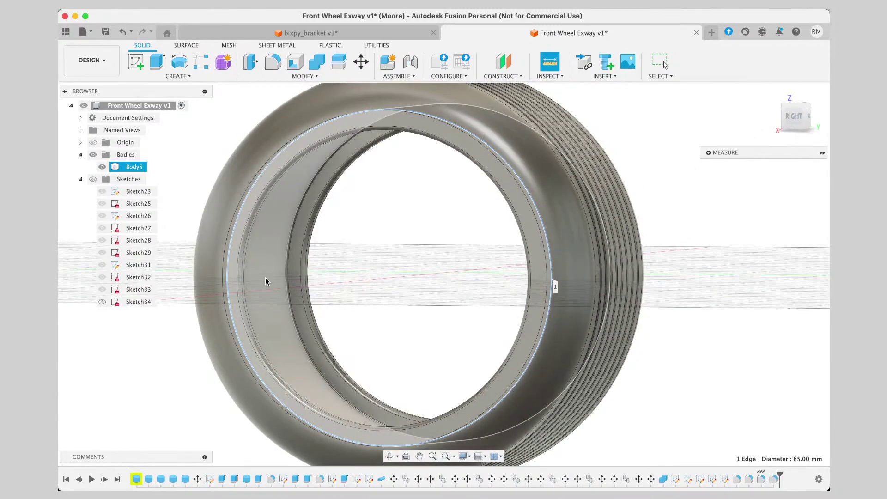
pyautogui.click(265, 280)
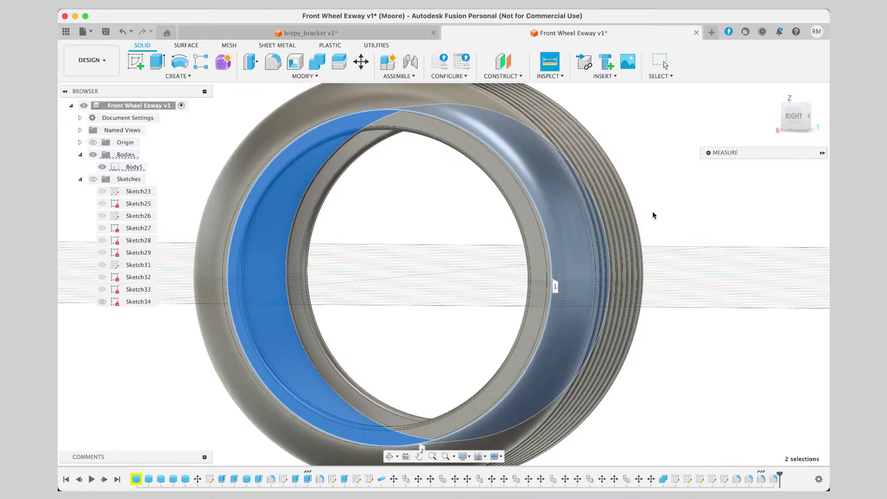
pyautogui.click(559, 76)
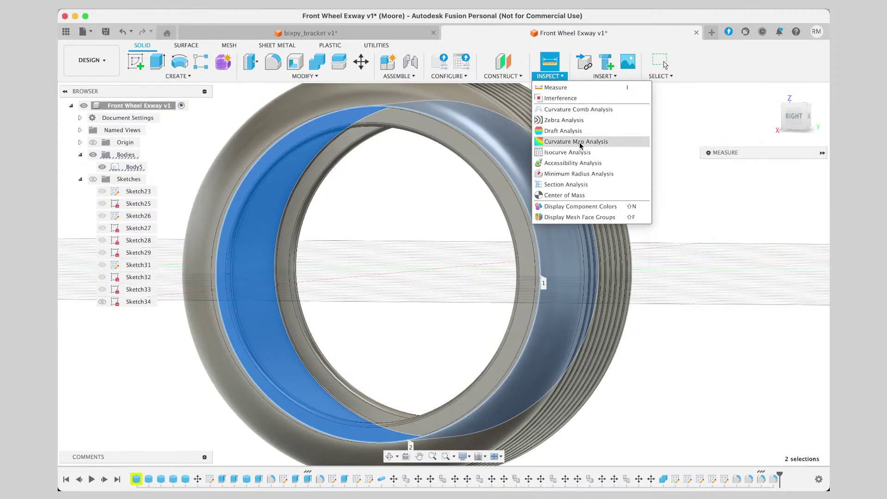
pyautogui.click(678, 142)
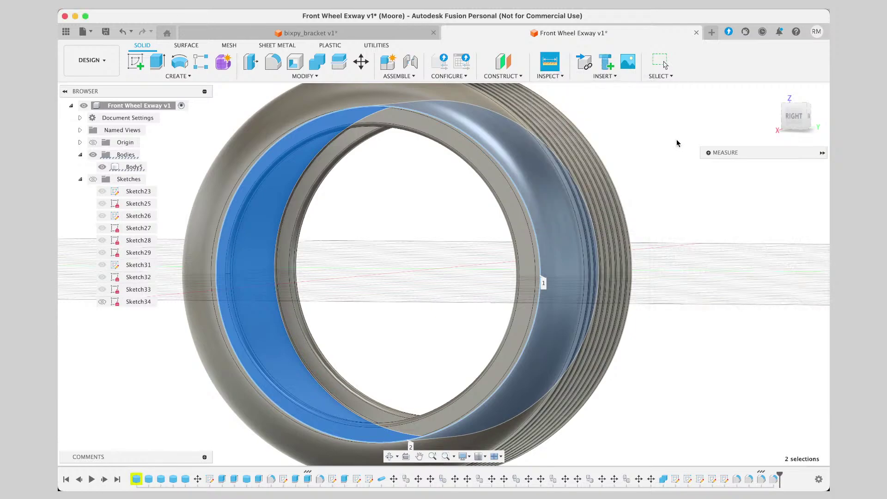
pyautogui.press('Escape')
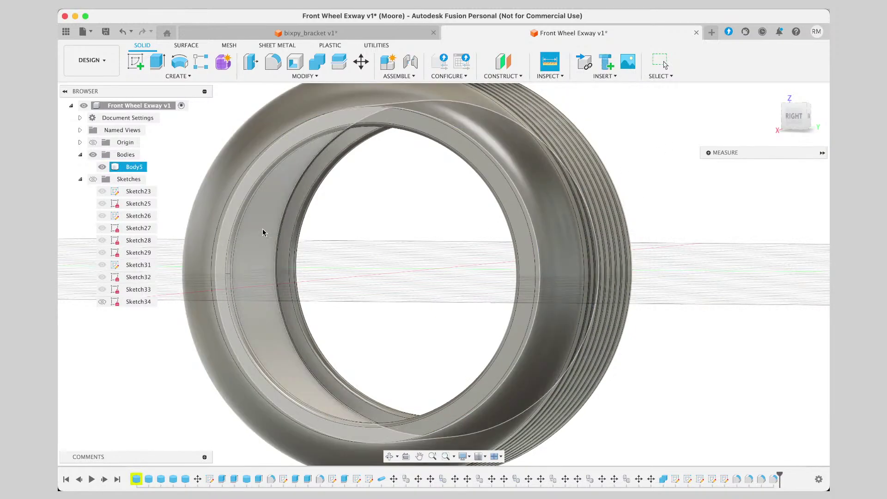
# Measure the distance between the bore's inner wall and a second face, and restart Measure.
pyautogui.click(263, 230)
pyautogui.rightClick(249, 235)
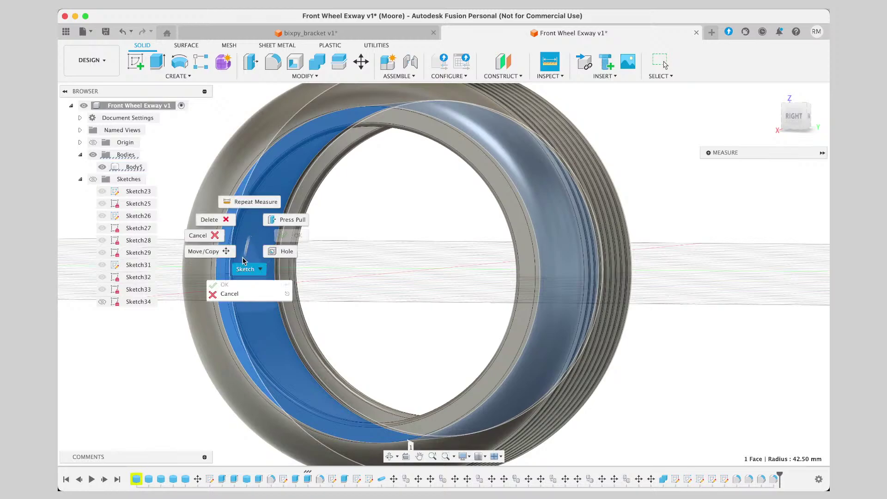
pyautogui.click(296, 181)
pyautogui.click(296, 175)
pyautogui.rightClick(296, 169)
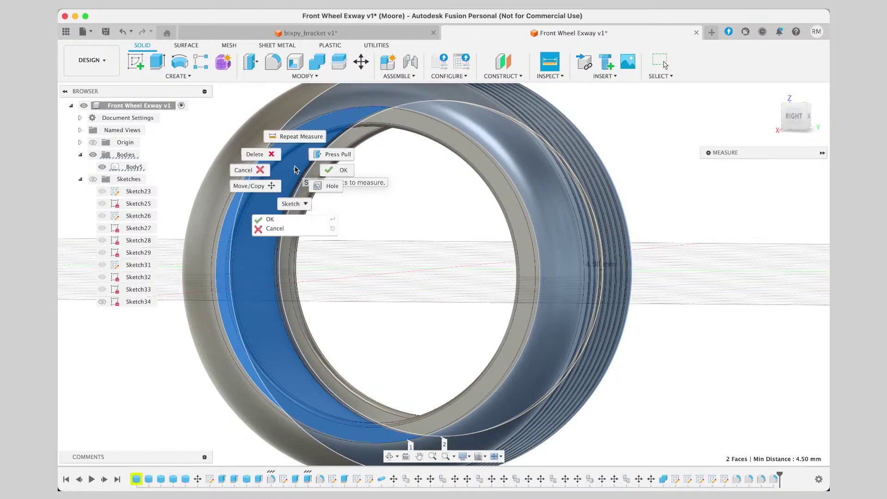
pyautogui.click(317, 137)
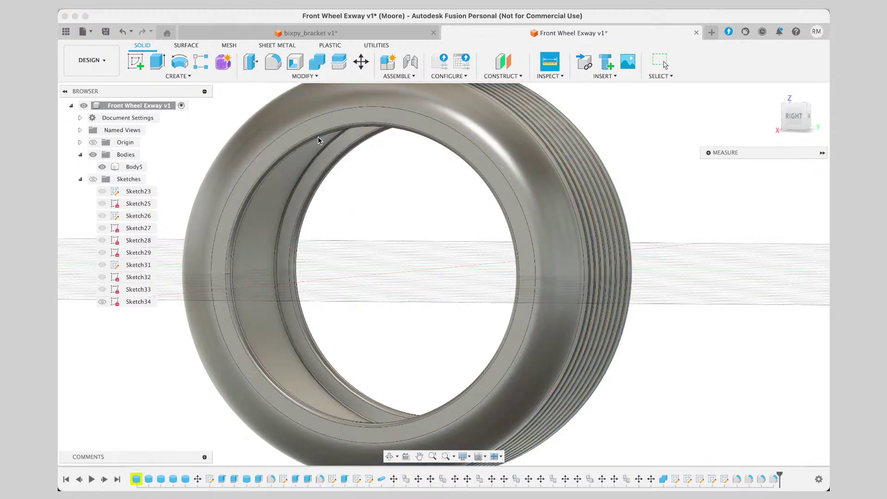
# Measure the radius of the bore's inner wall on its own and end the measurement.
pyautogui.click(287, 184)
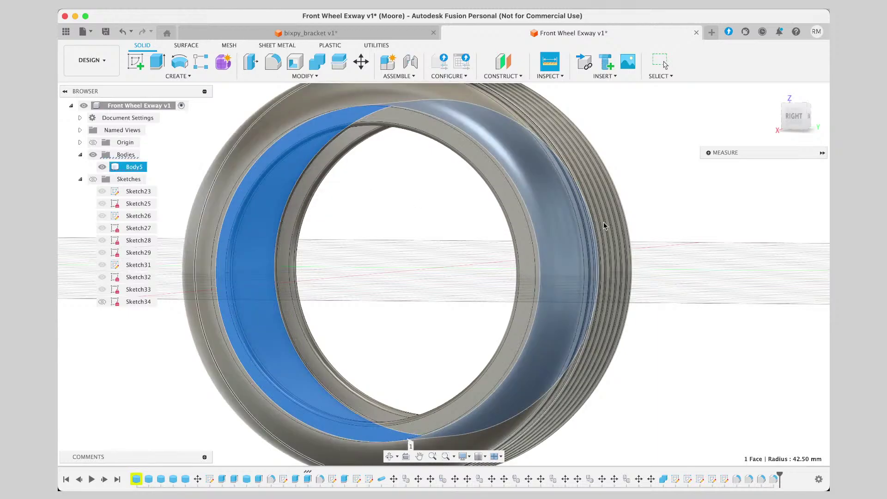
pyautogui.click(683, 213)
pyautogui.click(134, 167)
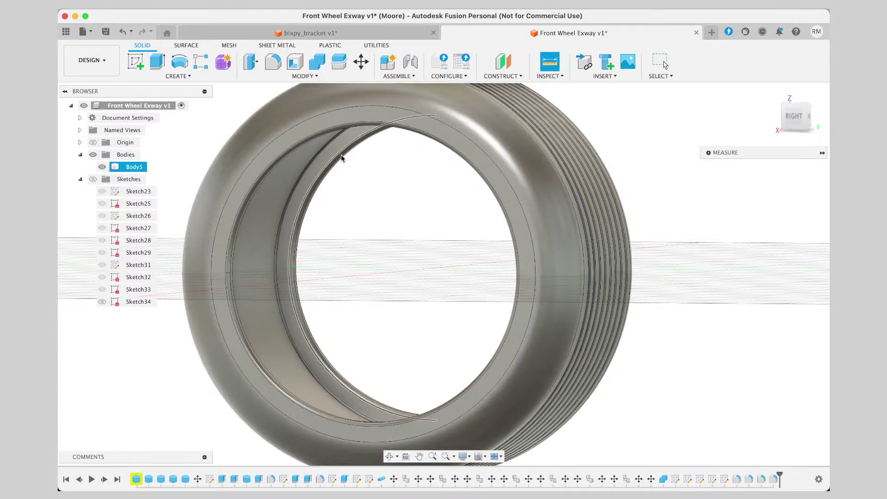
pyautogui.click(277, 194)
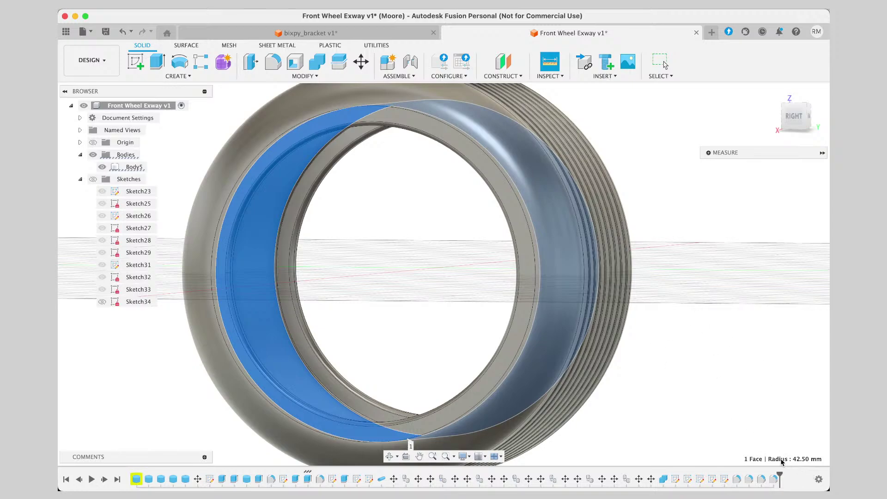
pyautogui.hscroll(-1, 752, 407)
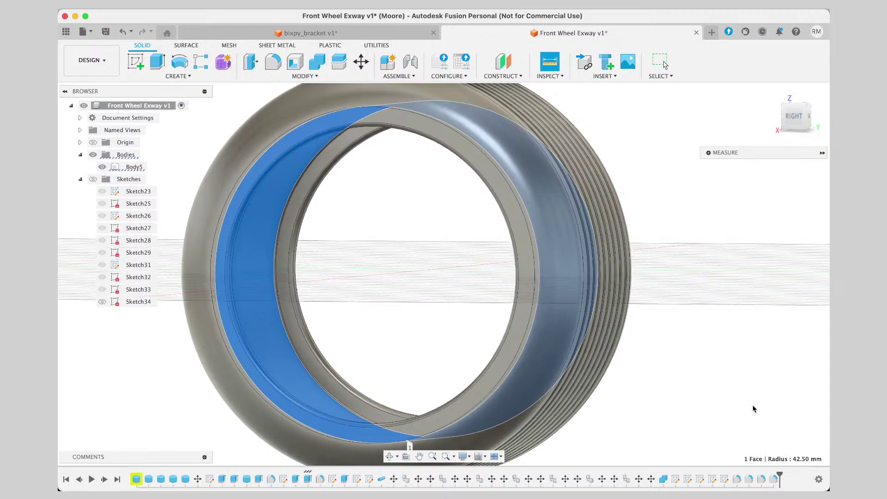
pyautogui.click(772, 381)
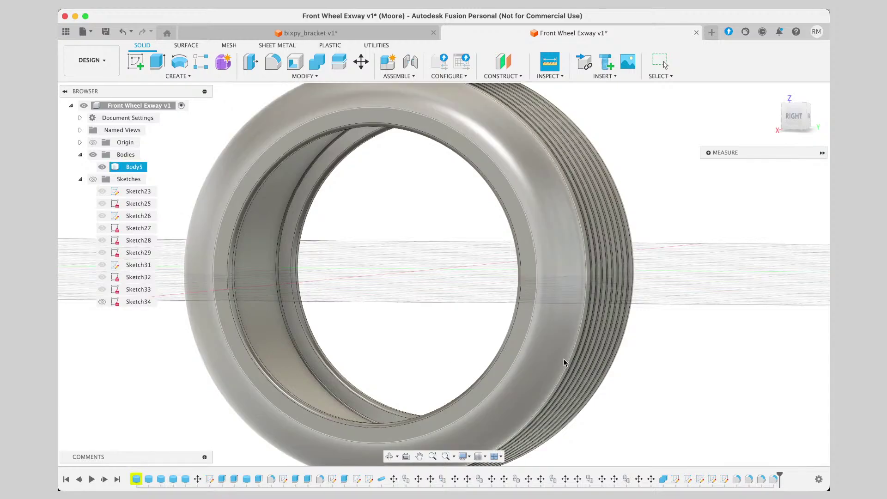
pyautogui.press('Escape')
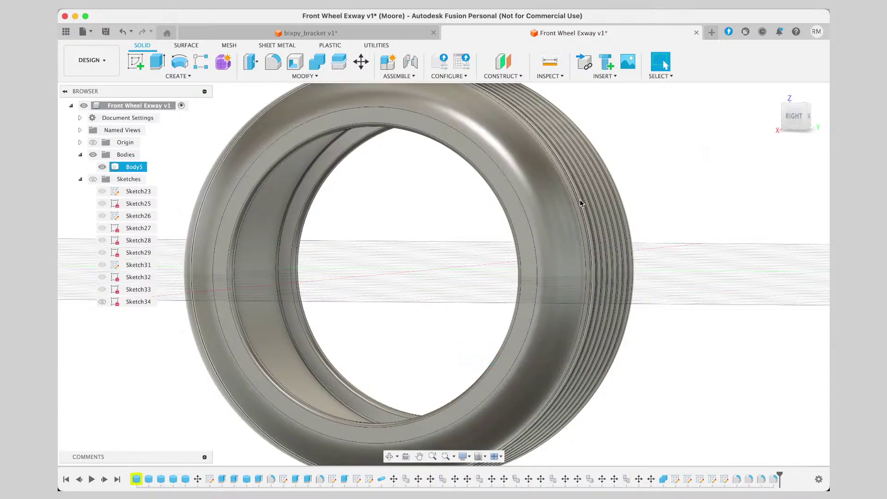
# Save the wheel design as a new version with the description "User Saved".
pyautogui.press('m')
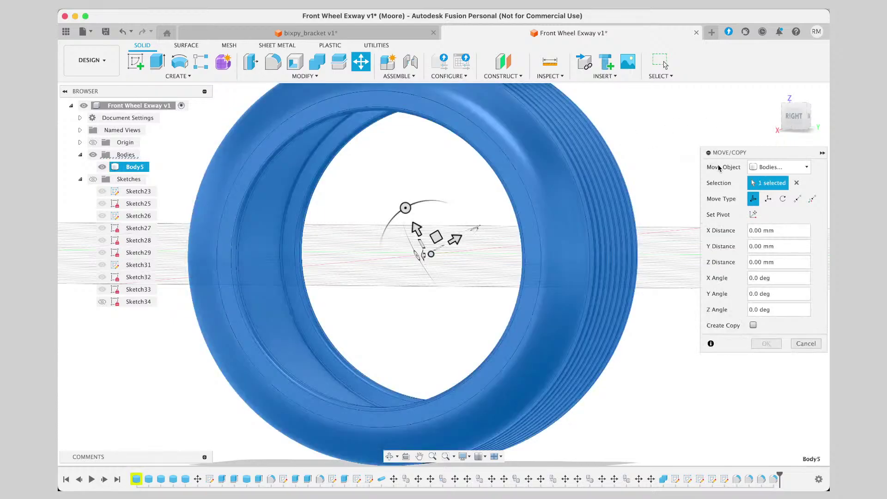
pyautogui.click(805, 344)
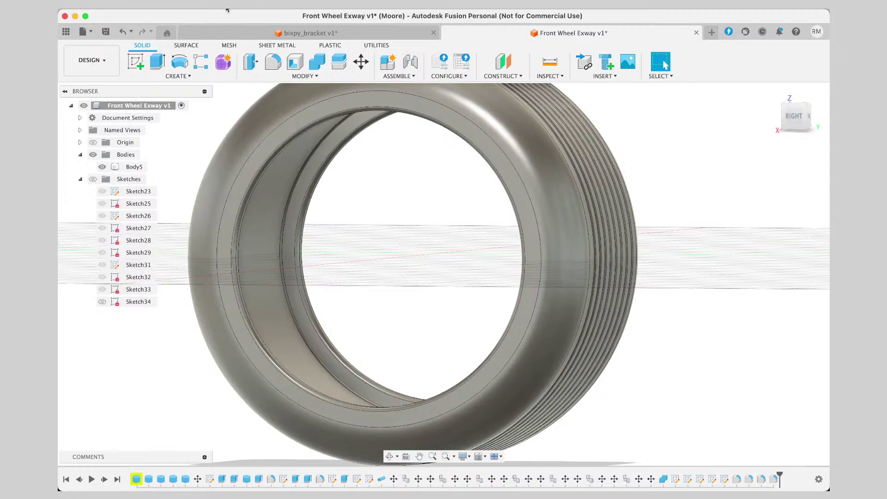
pyautogui.click(83, 31)
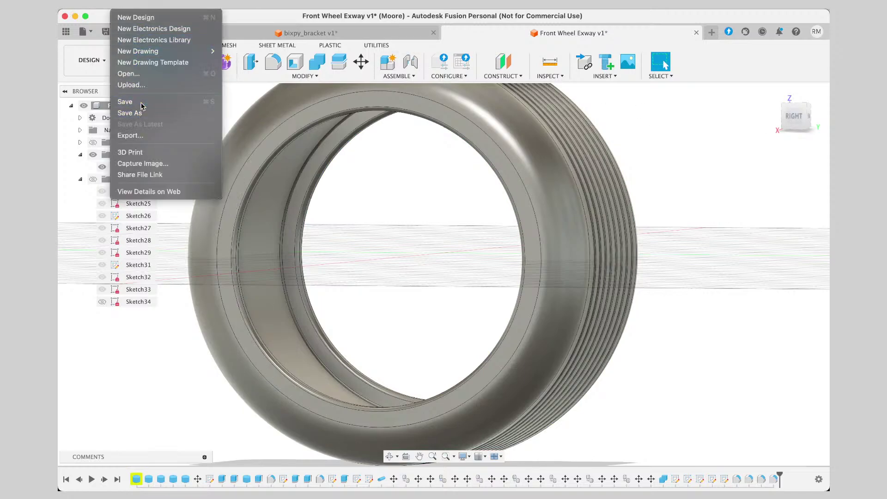
pyautogui.click(125, 102)
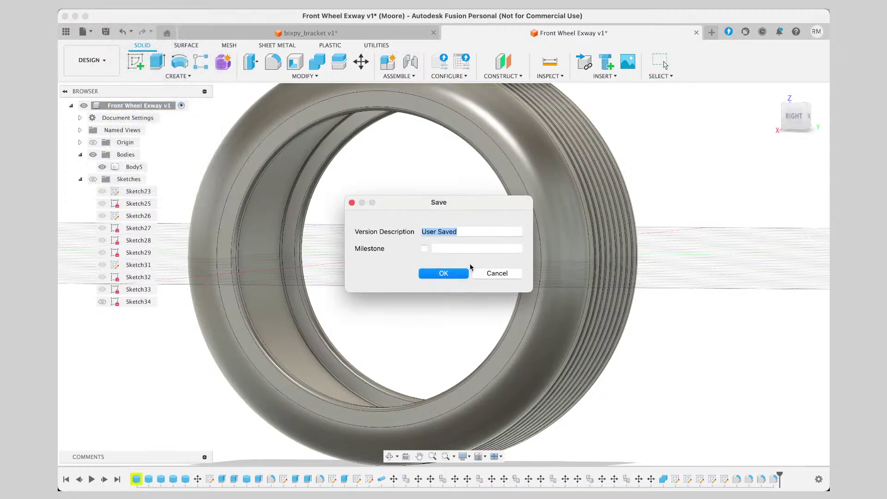
pyautogui.click(455, 274)
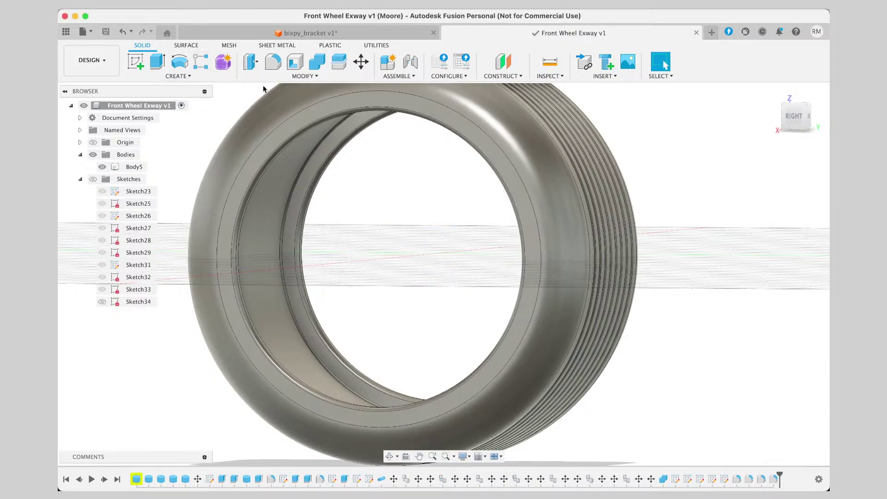
# Measure the bore's inner wall and examine the full results, including its radius and diameter.
pyautogui.scroll(1, 434, 224)
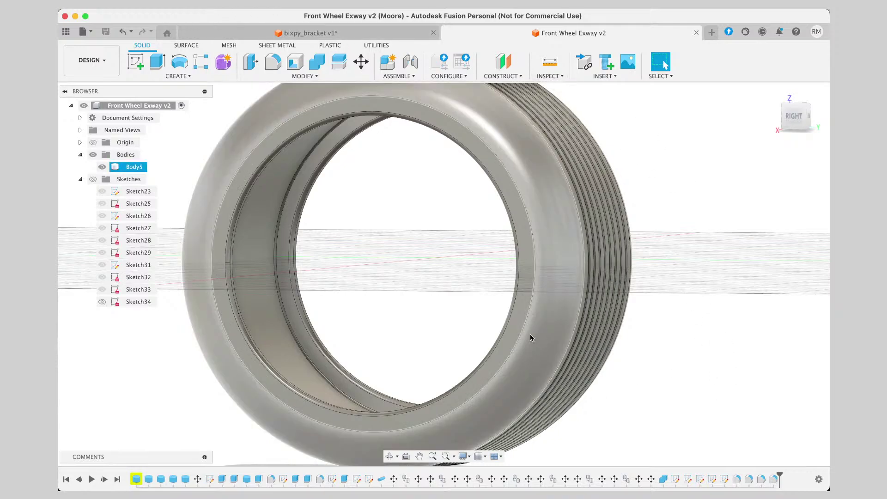
pyautogui.click(253, 304)
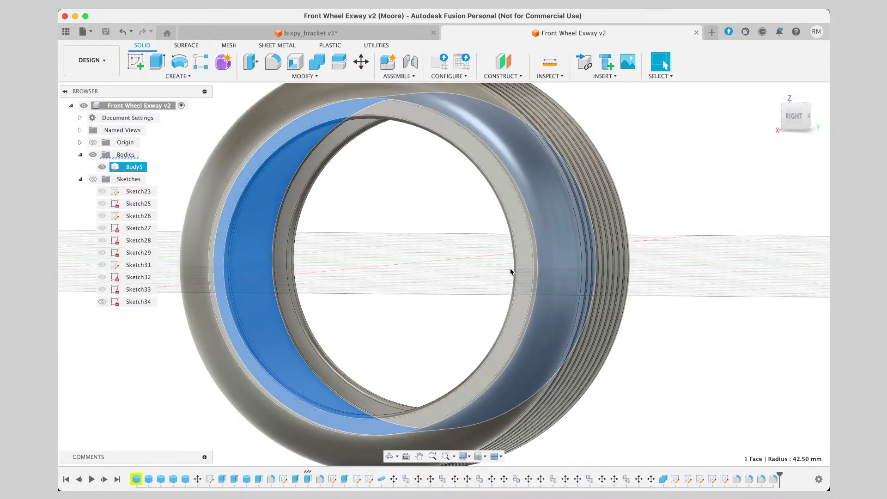
pyautogui.scroll(-1, 553, 217)
pyautogui.click(559, 76)
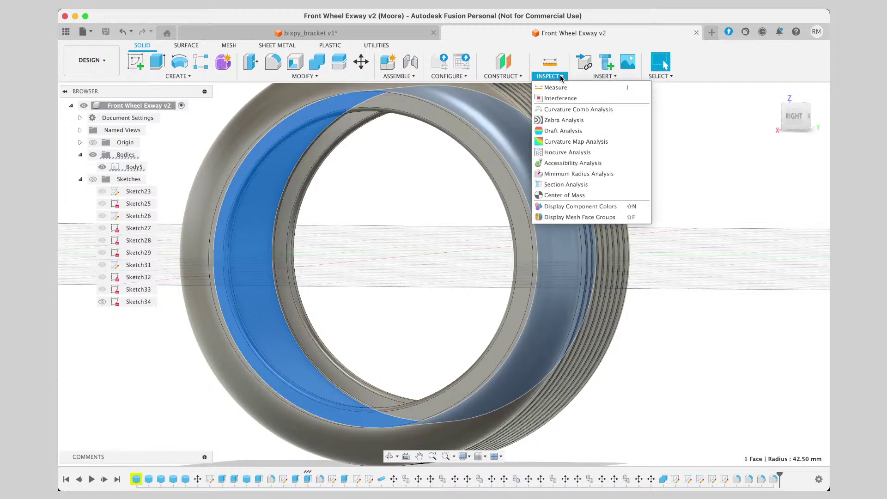
pyautogui.click(557, 88)
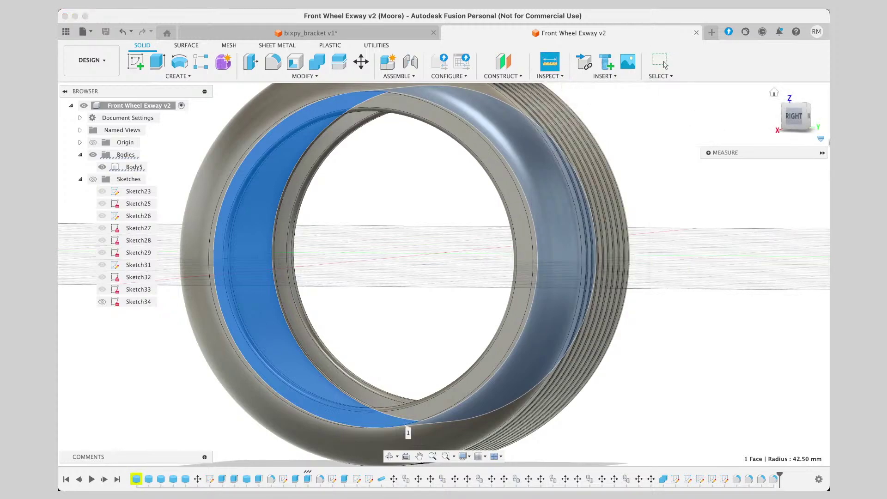
pyautogui.click(708, 153)
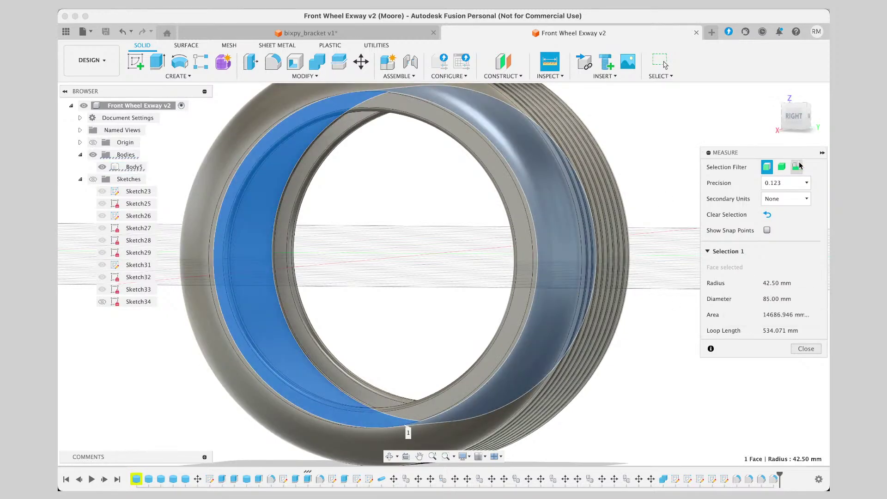
pyautogui.click(806, 349)
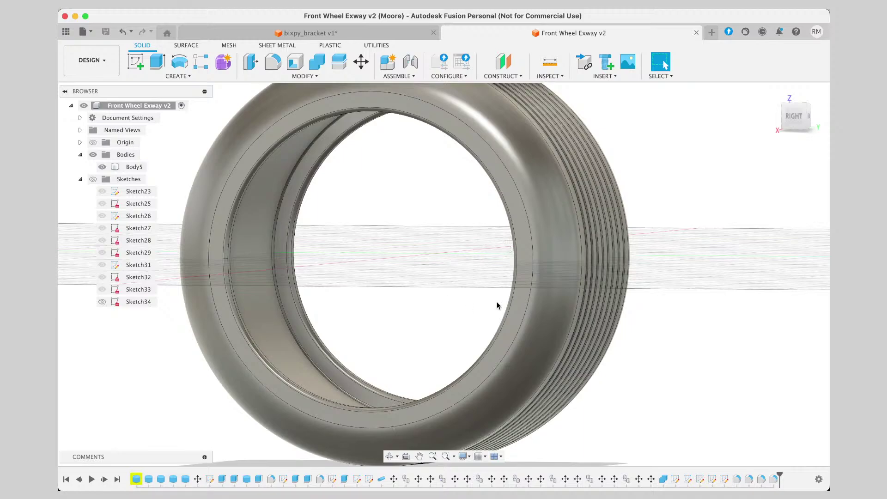
# Start a 3D print export of the wheel body with Export as preparation type and STL (Binary) as format.
pyautogui.keyDown('shift'); pyautogui.moveTo(783, 119); pyautogui.dragTo(783, 119, button='middle'); pyautogui.keyUp('shift')
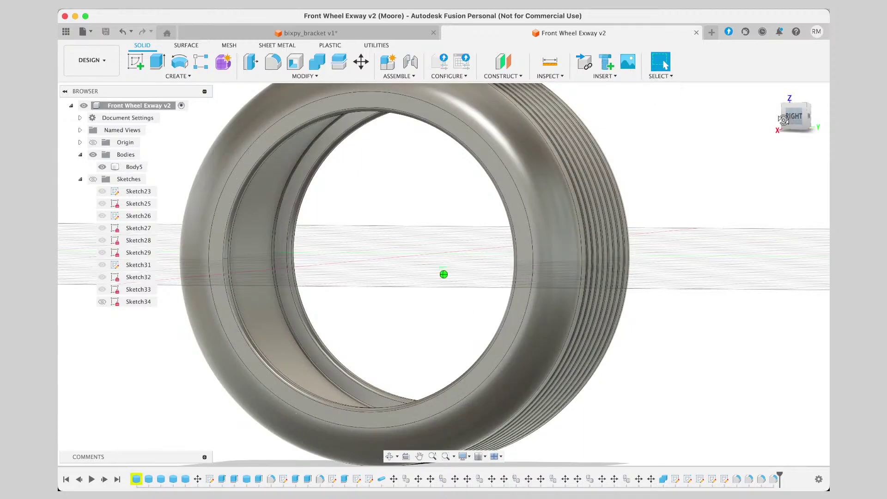
pyautogui.moveTo(783, 120); pyautogui.dragTo(745, 127)
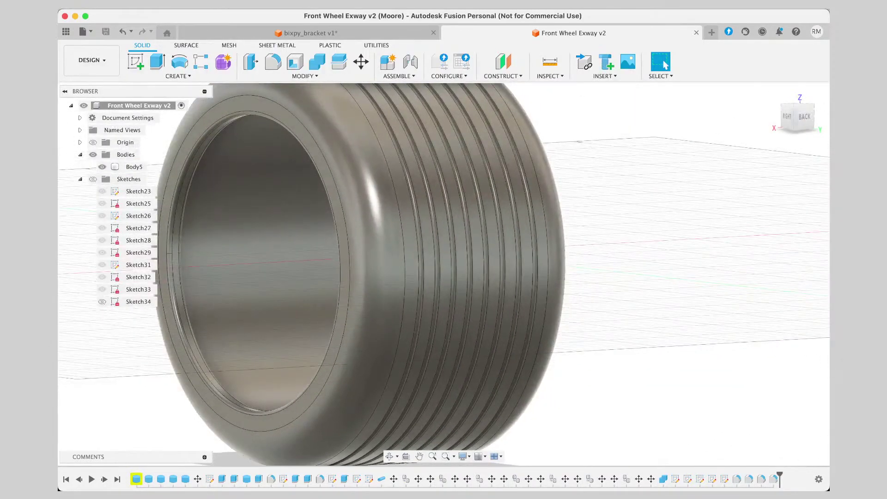
pyautogui.click(82, 32)
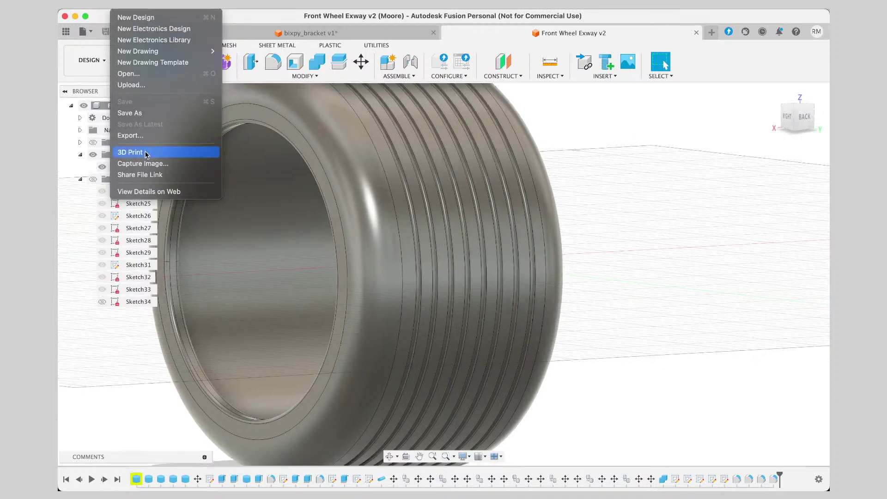
pyautogui.click(146, 154)
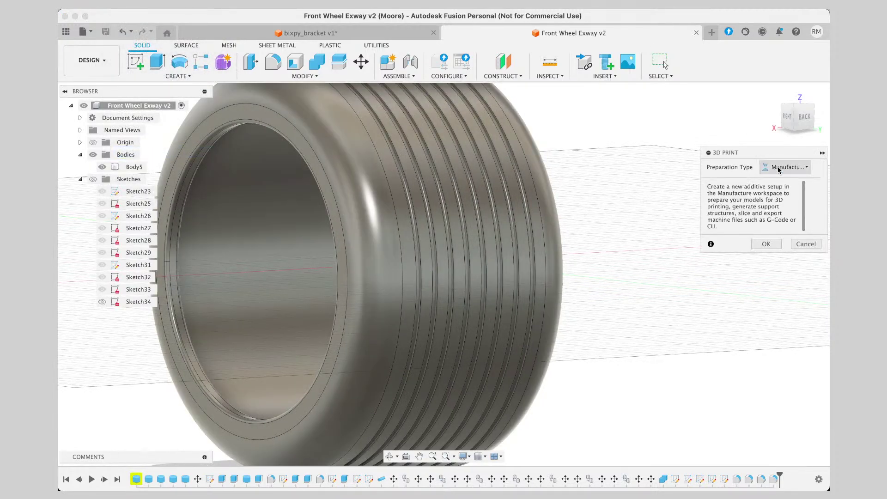
pyautogui.click(779, 167)
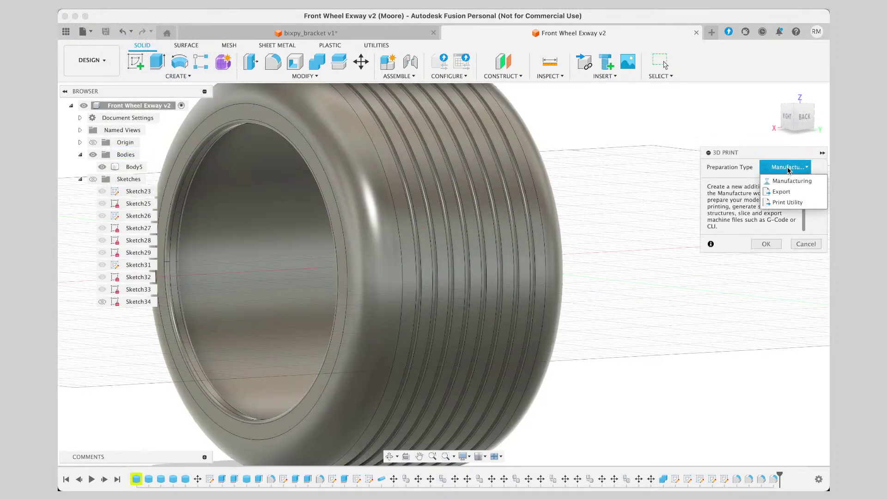
pyautogui.click(782, 192)
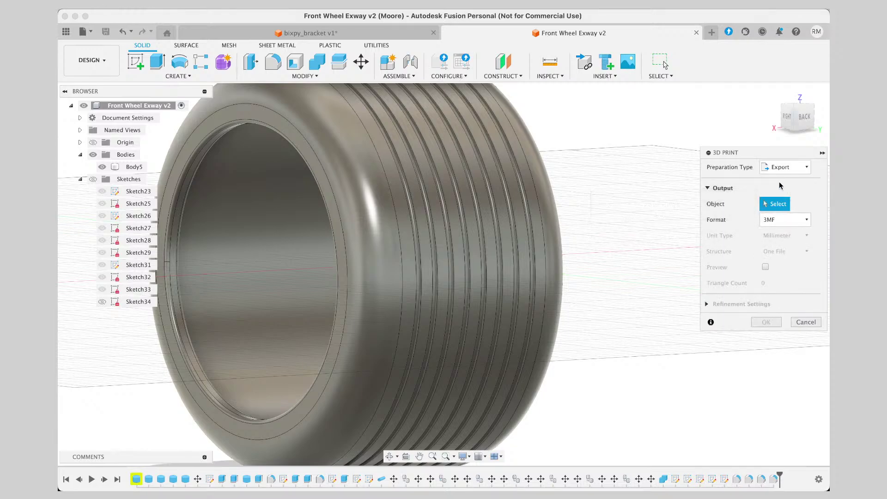
pyautogui.click(780, 221)
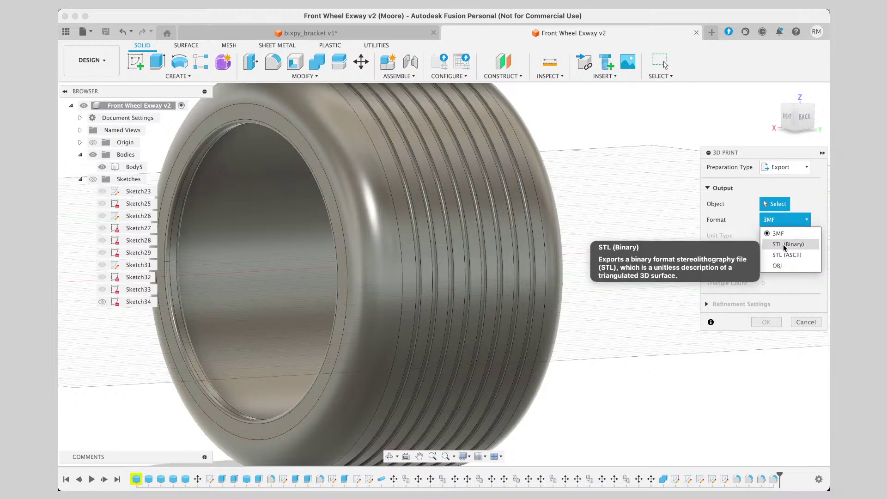
pyautogui.click(777, 245)
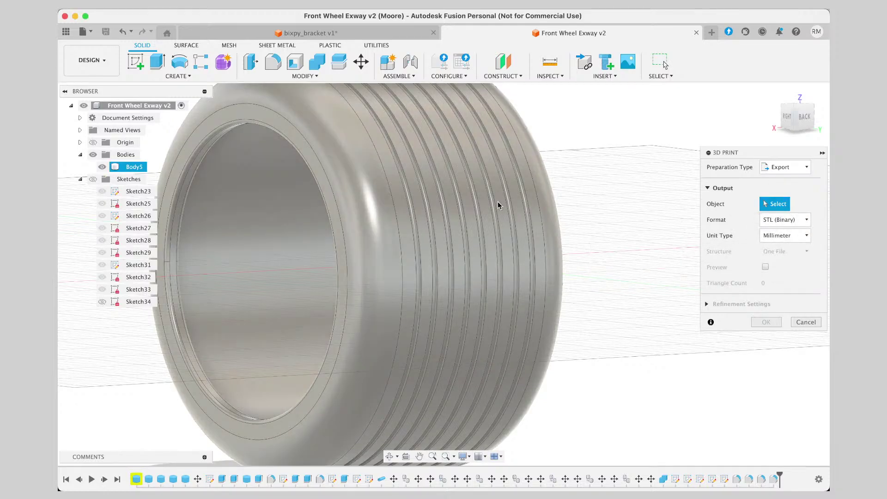
pyautogui.click(498, 201)
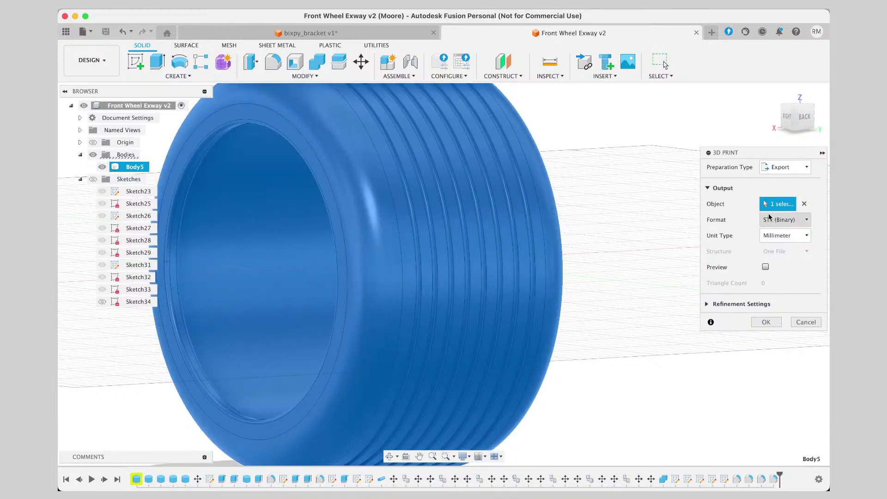
# Preview the wheel's export mesh and examine the refinement settings.
pyautogui.click(765, 268)
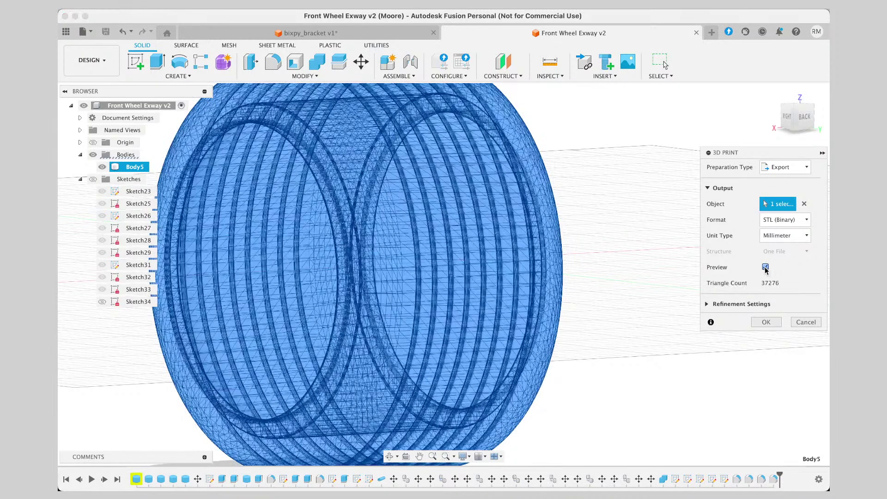
pyautogui.click(765, 268)
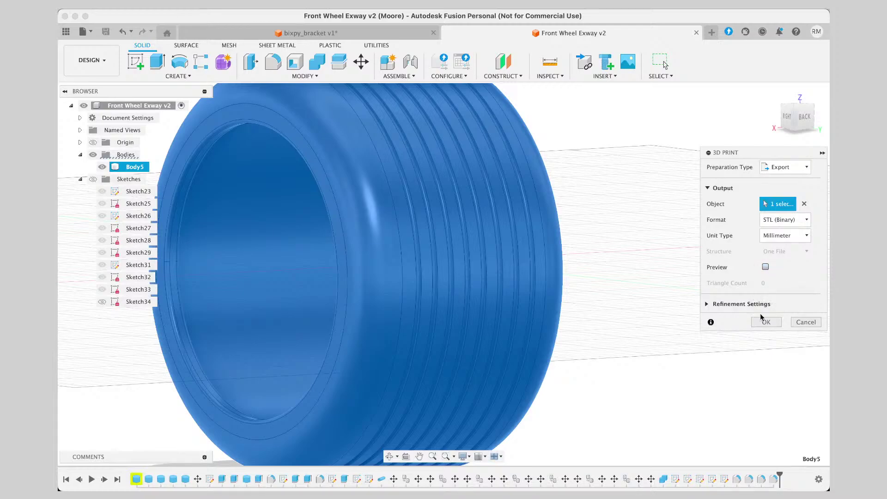
pyautogui.click(707, 304)
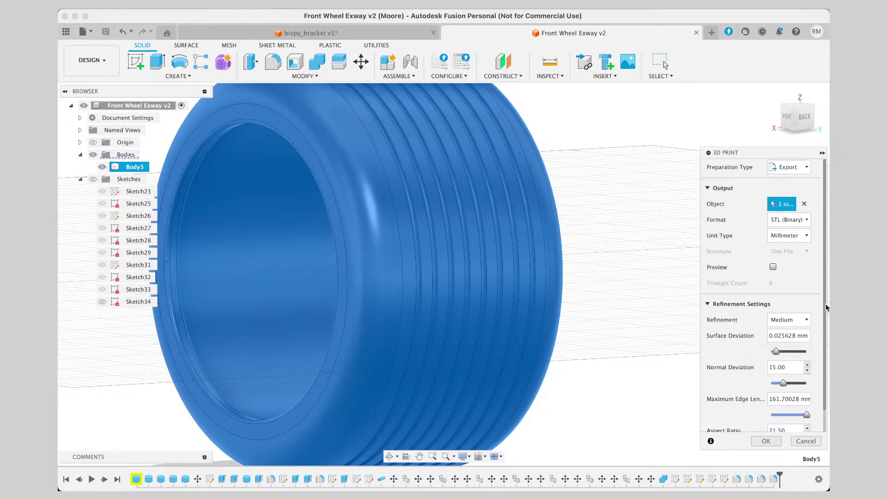
pyautogui.scroll(-1, 825, 303)
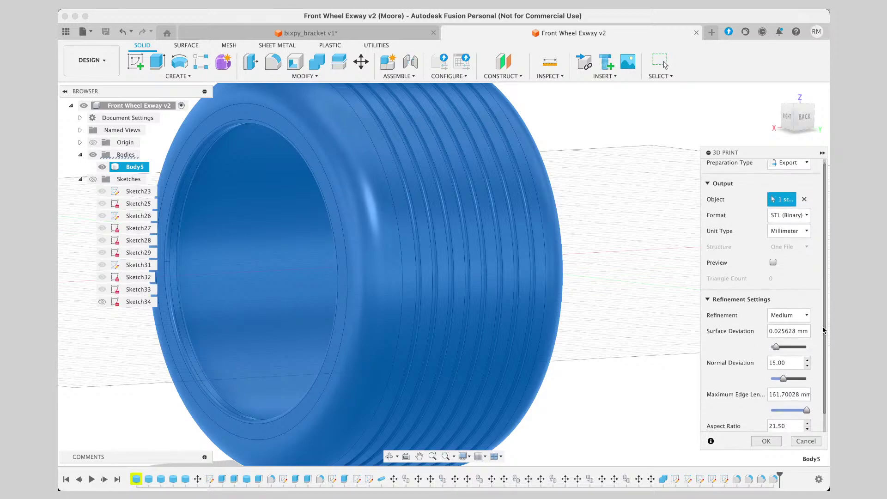
pyautogui.click(719, 302)
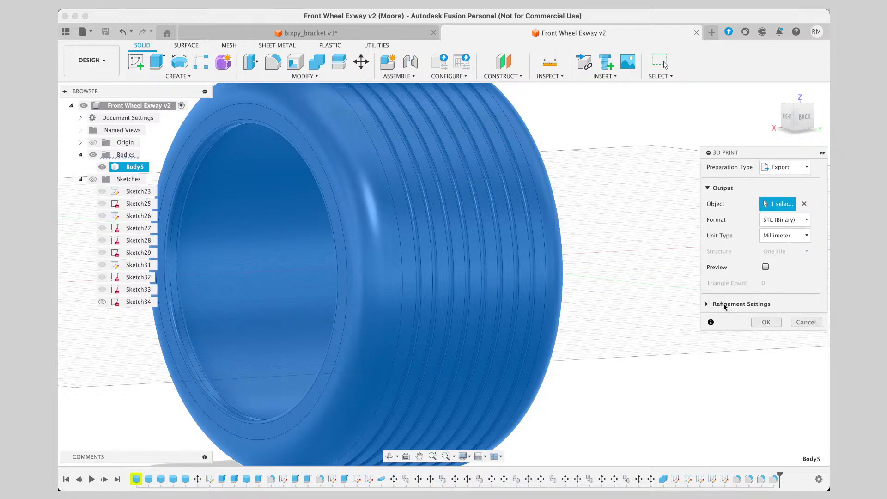
# Export the wheel body to the computer as an STL file named Exway_Ripple_wheel.
pyautogui.click(774, 321)
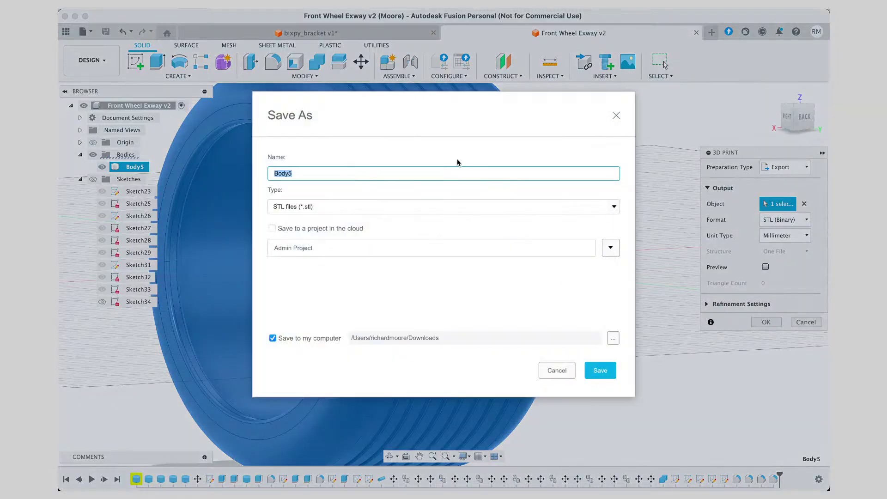
pyautogui.click(303, 174)
pyautogui.moveTo(307, 172); pyautogui.dragTo(178, 166)
pyautogui.write('Exway_Ripple_wheel')
pyautogui.click(600, 371)
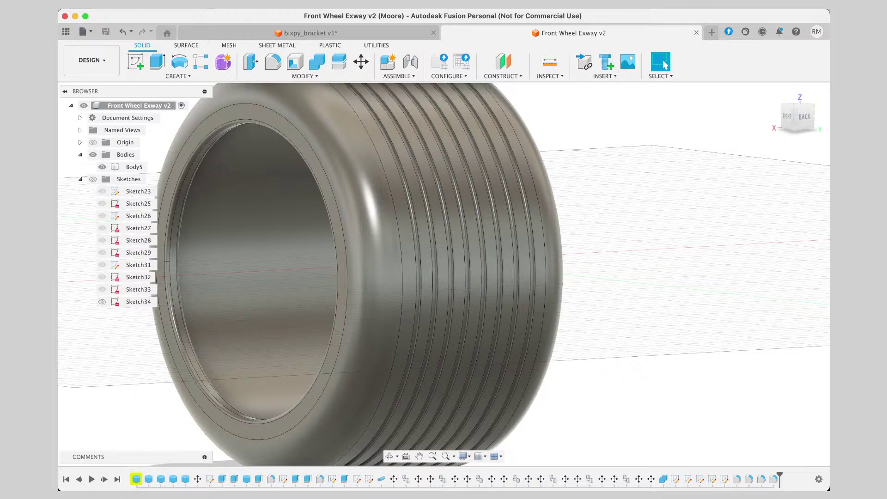
# Switch to Simplify3D and load the exported Exway_Ripple_wheel model in a maximized window.
pyautogui.press('super+Tab')
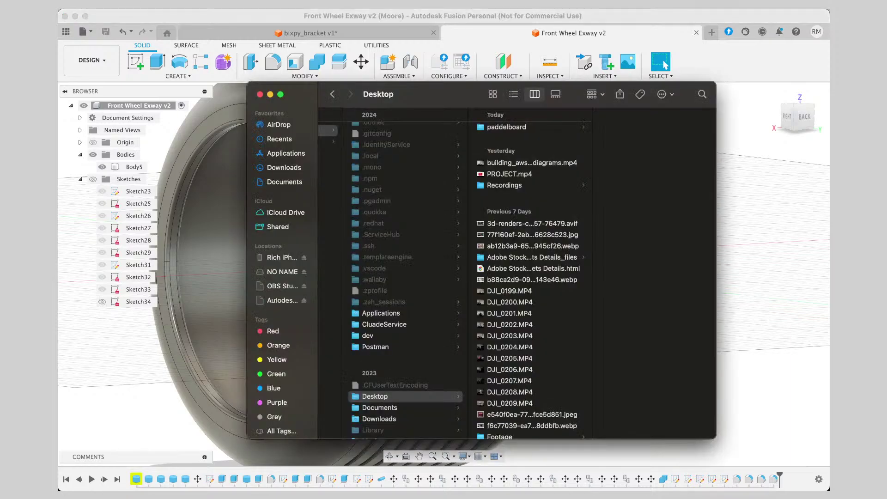
pyautogui.press('super+Tab')
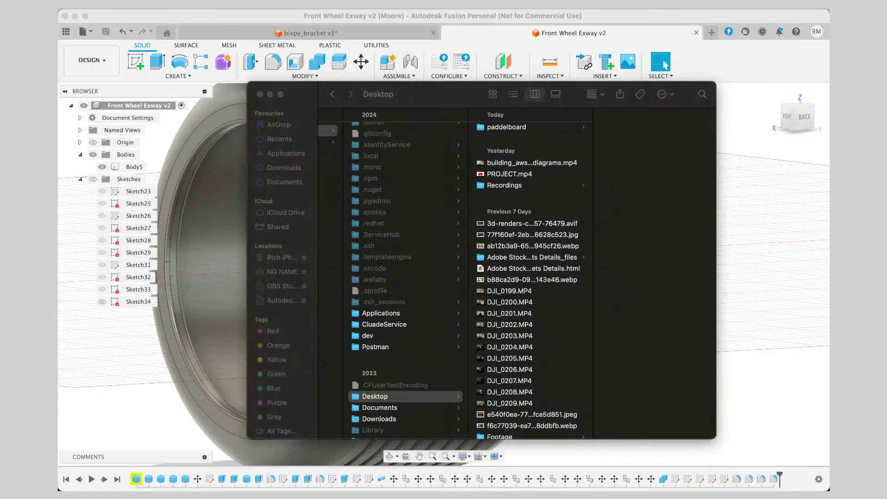
pyautogui.click(259, 94)
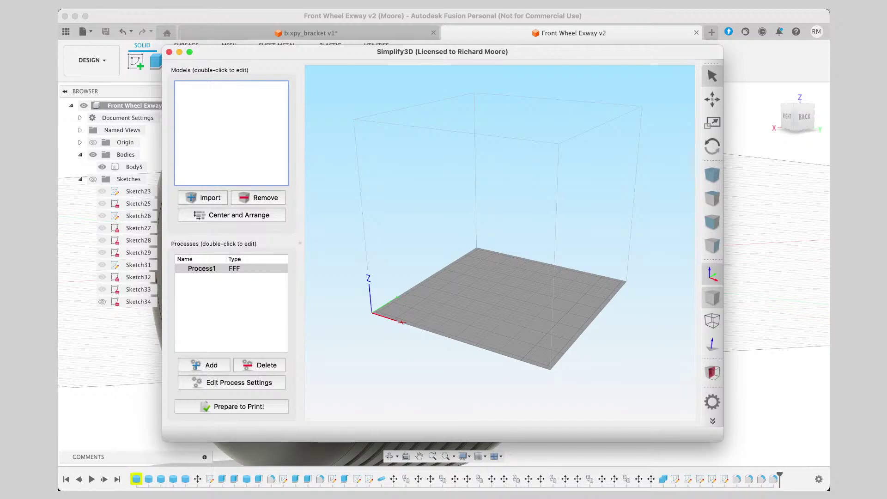
pyautogui.moveTo(227, 494); pyautogui.dragTo(429, 324)
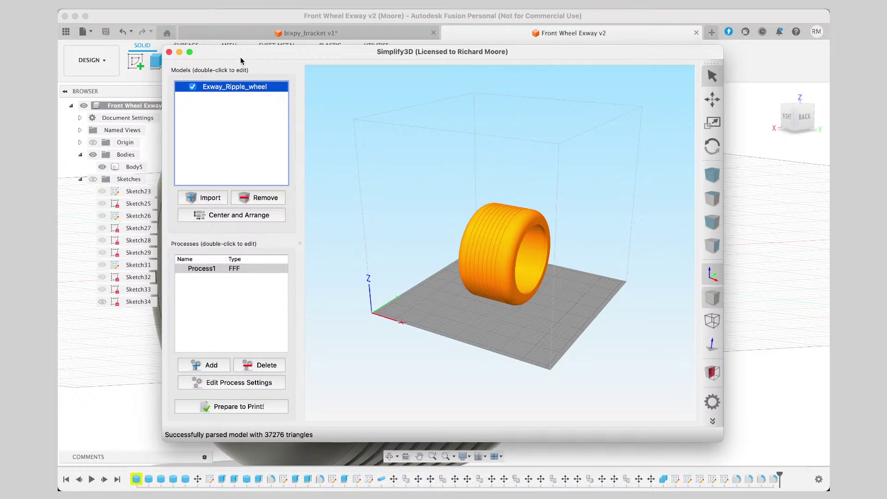
pyautogui.doubleClick(510, 52)
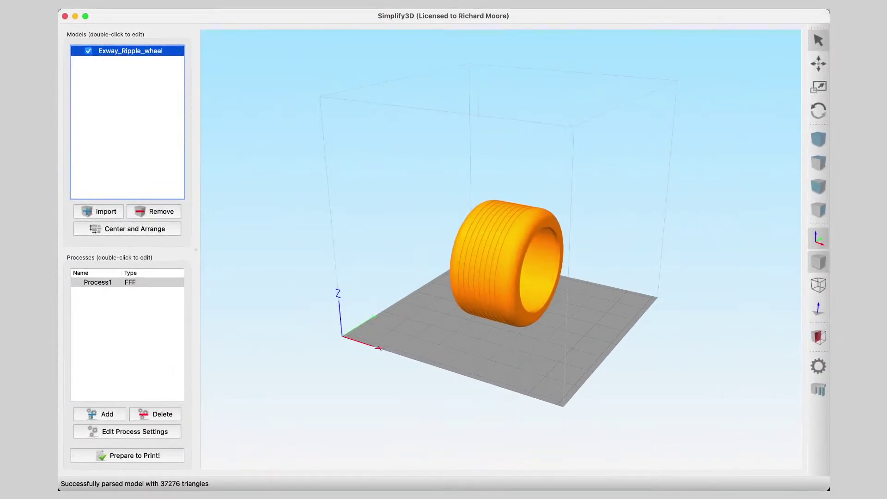
# Try to place the wheel on the print bed by choosing a surface near the bore opening with Place Surface on Bed.
pyautogui.click(151, 4)
pyautogui.moveTo(236, 3)
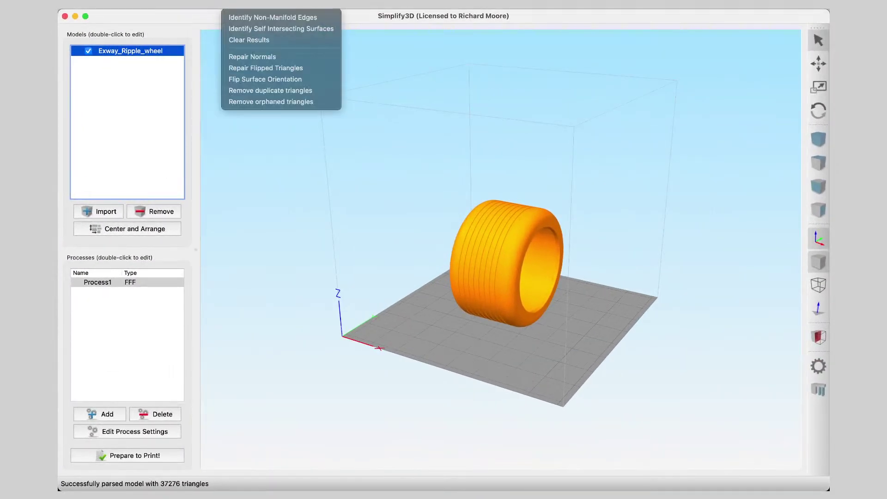
pyautogui.moveTo(176, 4)
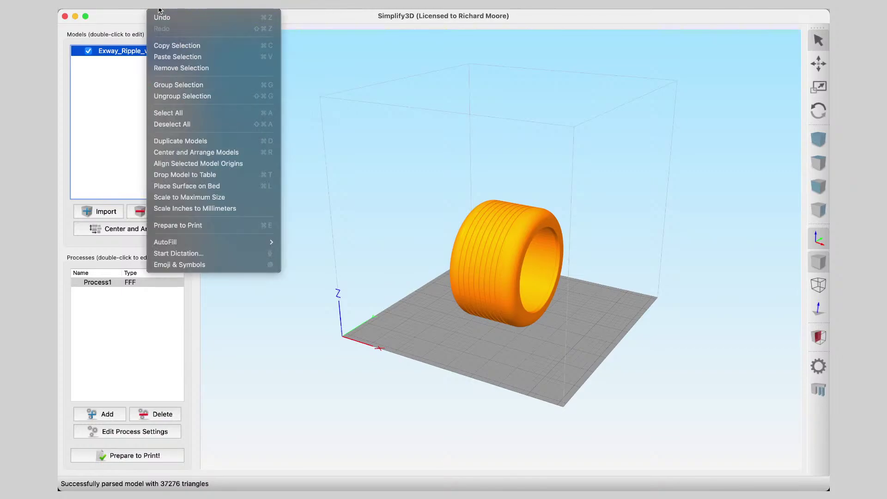
pyautogui.click(203, 187)
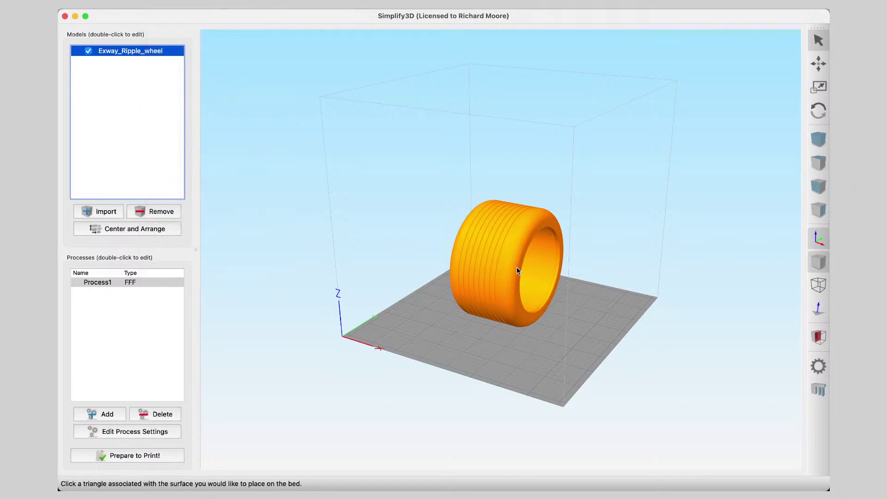
pyautogui.scroll(8, 522, 267)
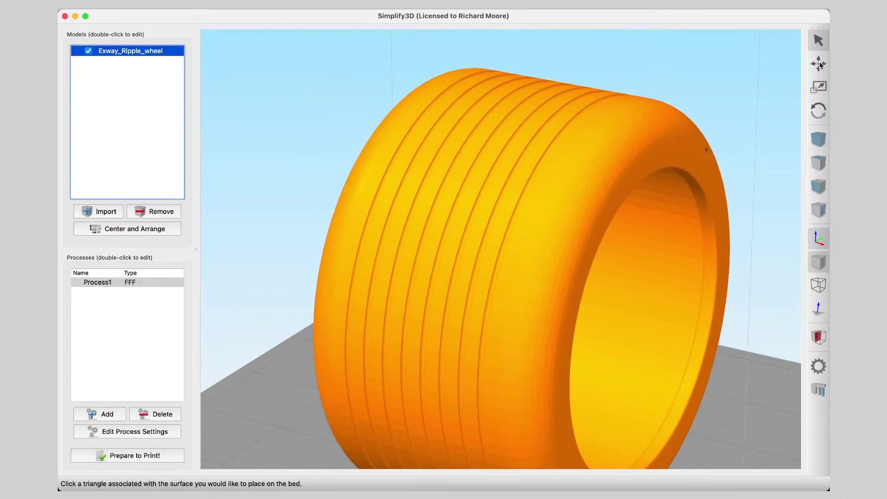
pyautogui.click(818, 112)
pyautogui.click(672, 253)
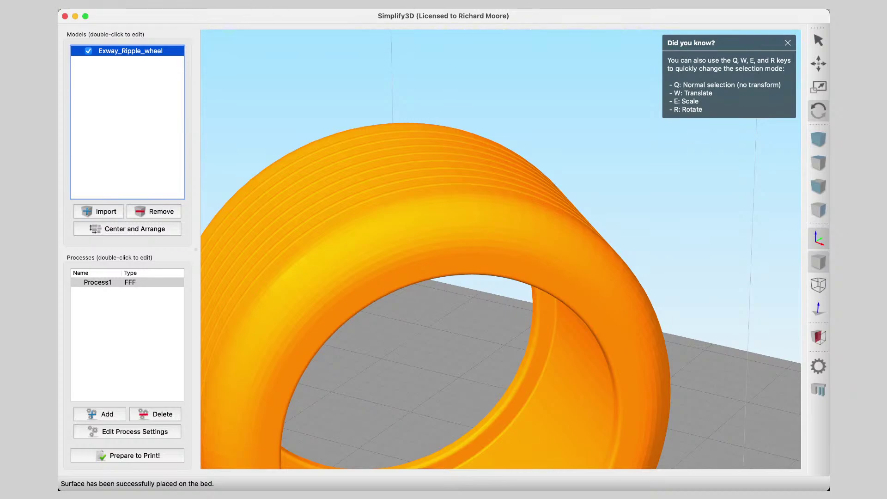
# Lay the wheel on its flat side face with Place Surface on Bed, picking the ring face beside the bore.
pyautogui.click(176, 4)
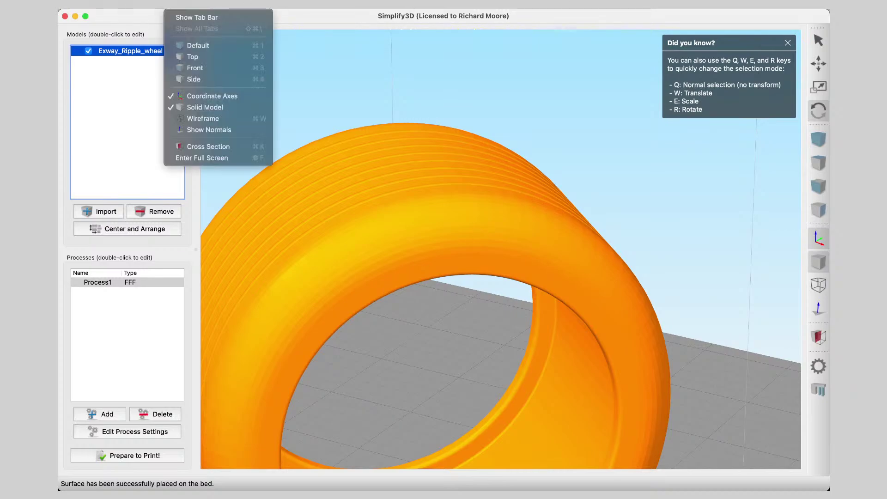
pyautogui.moveTo(156, 4)
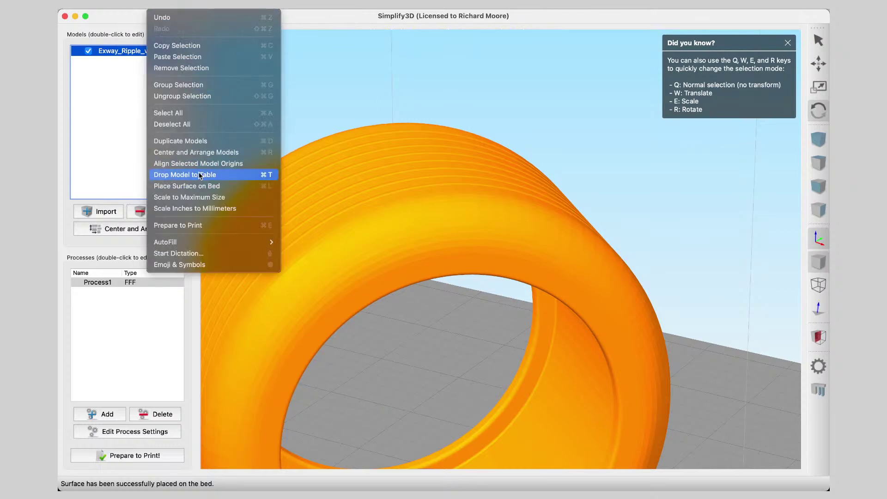
pyautogui.click(203, 186)
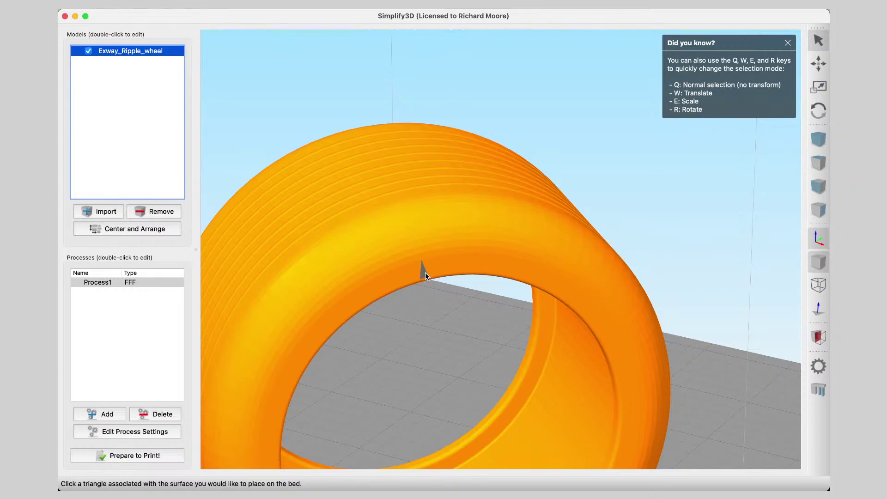
pyautogui.click(425, 275)
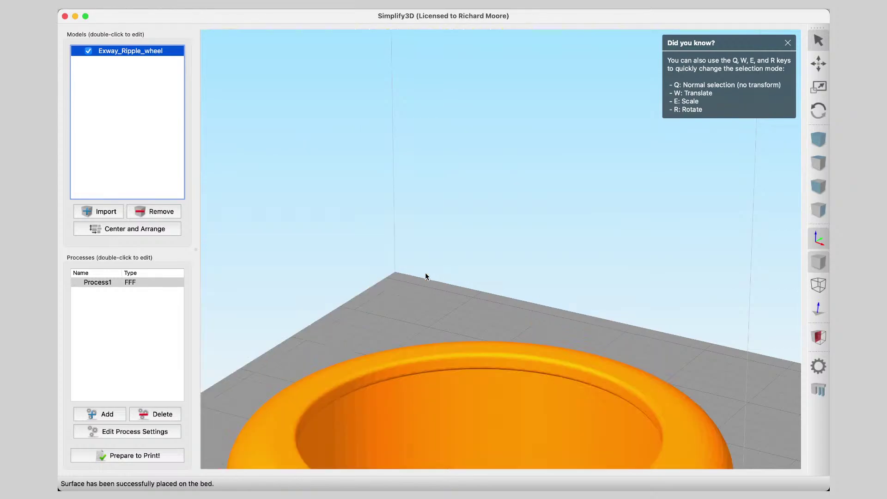
# Drop the wheel model onto the build table.
pyautogui.click(818, 63)
pyautogui.moveTo(697, 251); pyautogui.dragTo(788, 105)
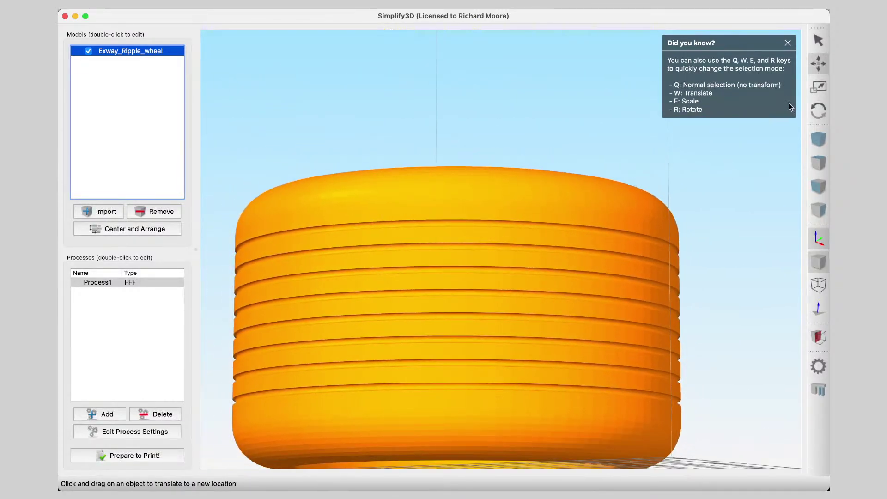
pyautogui.click(818, 111)
pyautogui.moveTo(552, 166); pyautogui.dragTo(590, 242)
pyautogui.scroll(-5, 589, 242)
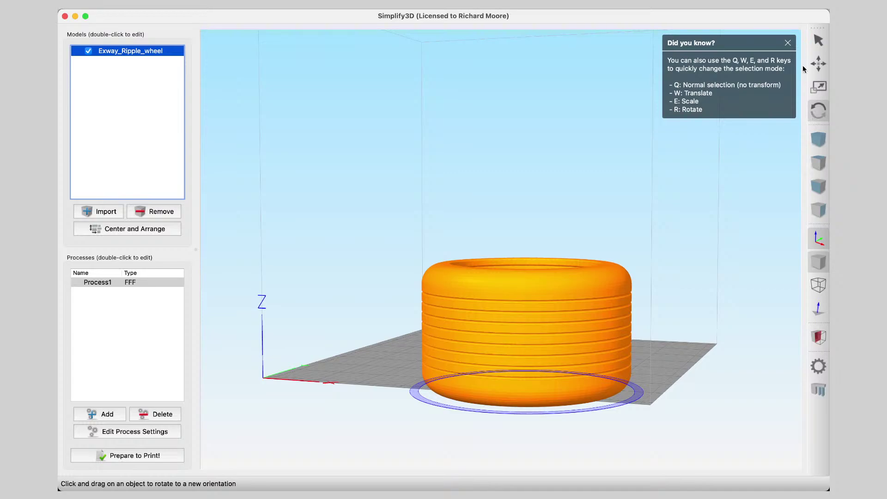
pyautogui.moveTo(614, 297); pyautogui.dragTo(455, 129)
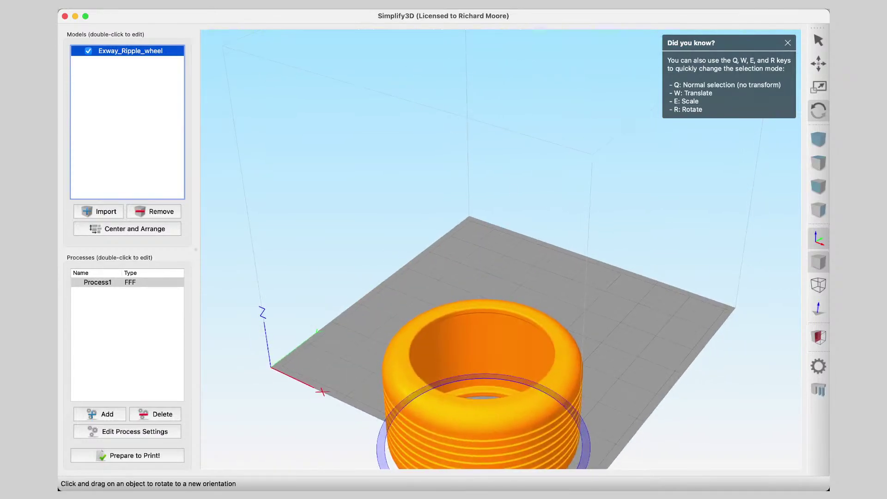
pyautogui.click(204, 3)
pyautogui.moveTo(134, 4)
pyautogui.moveTo(162, 3)
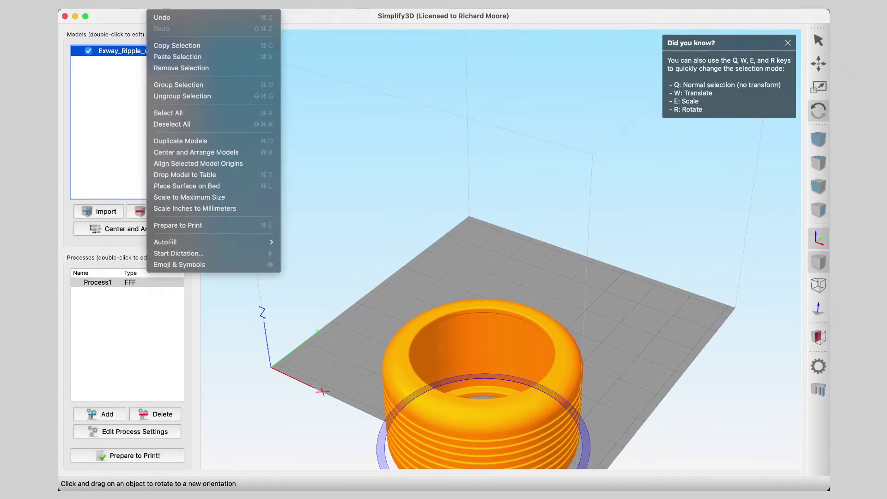
pyautogui.click(215, 175)
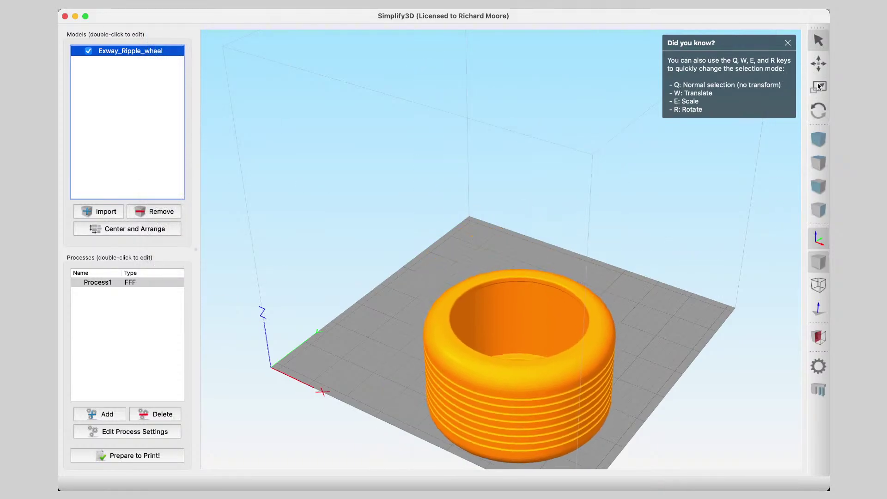
# Center the wheel model on the print bed with Center and Arrange Models.
pyautogui.click(818, 111)
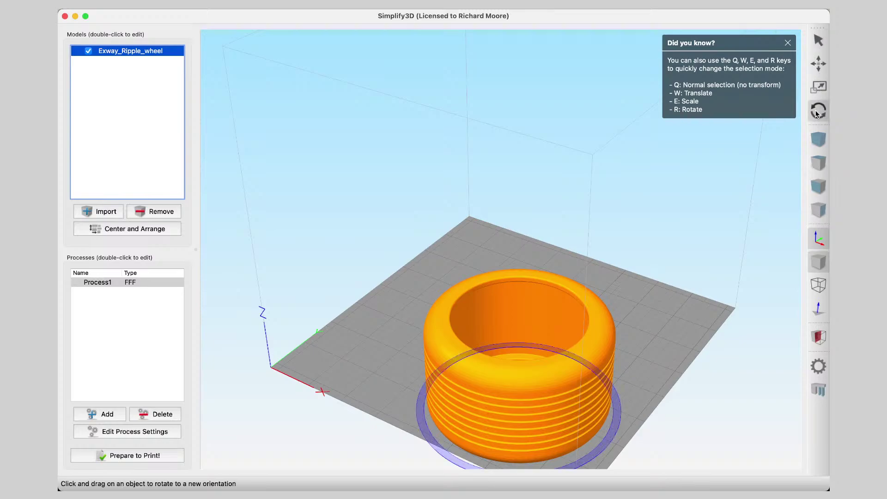
pyautogui.moveTo(672, 267); pyautogui.dragTo(479, 296)
pyautogui.click(179, 5)
pyautogui.moveTo(156, 5)
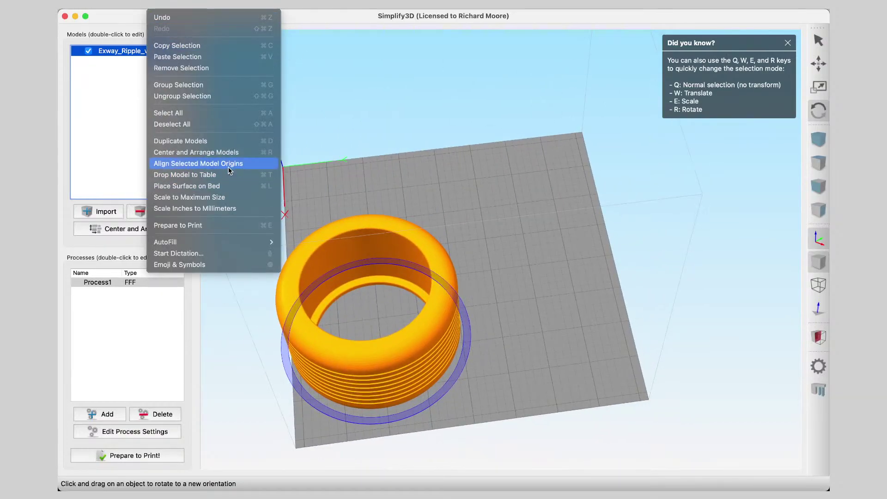
pyautogui.click(231, 152)
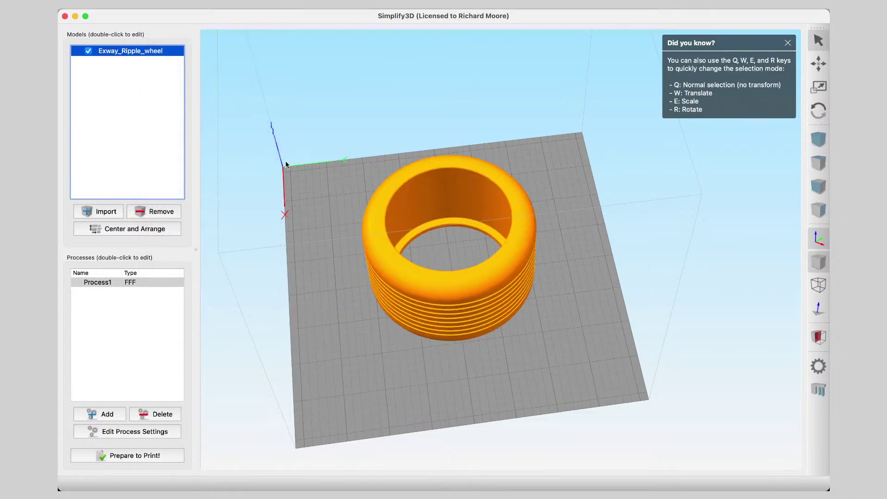
pyautogui.moveTo(556, 274); pyautogui.dragTo(301, 311)
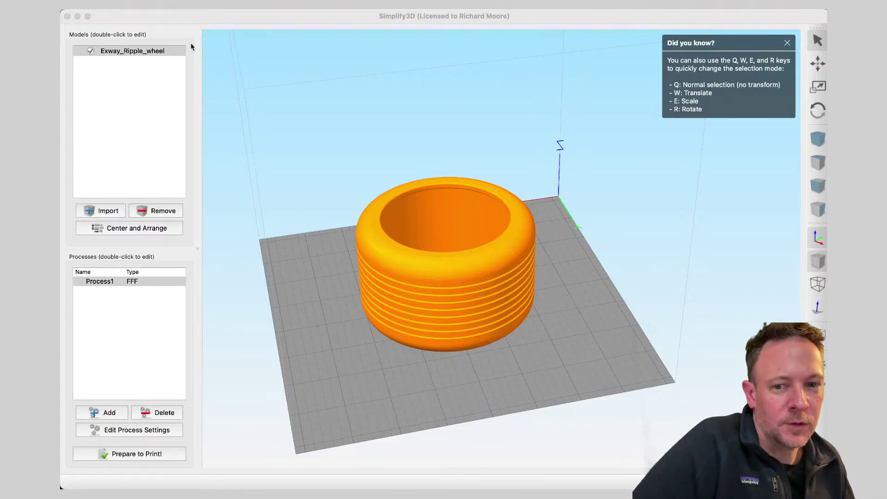
pyautogui.click(265, 5)
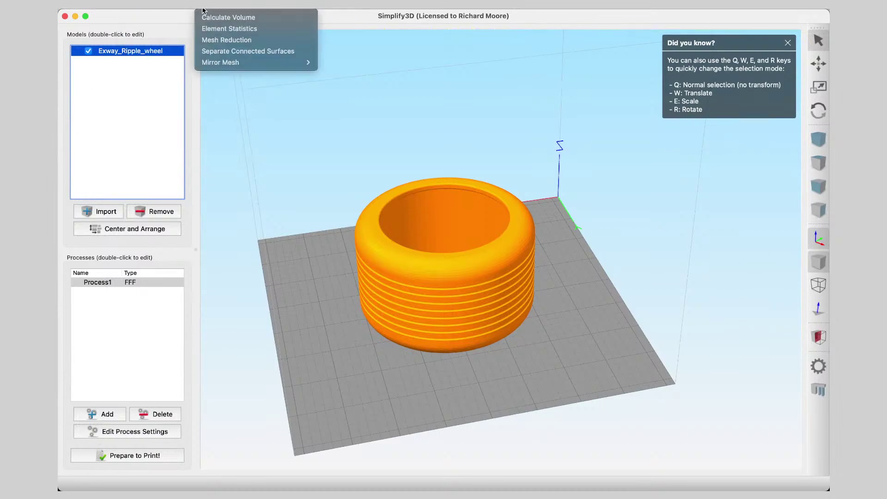
pyautogui.moveTo(236, 66)
pyautogui.moveTo(236, 5)
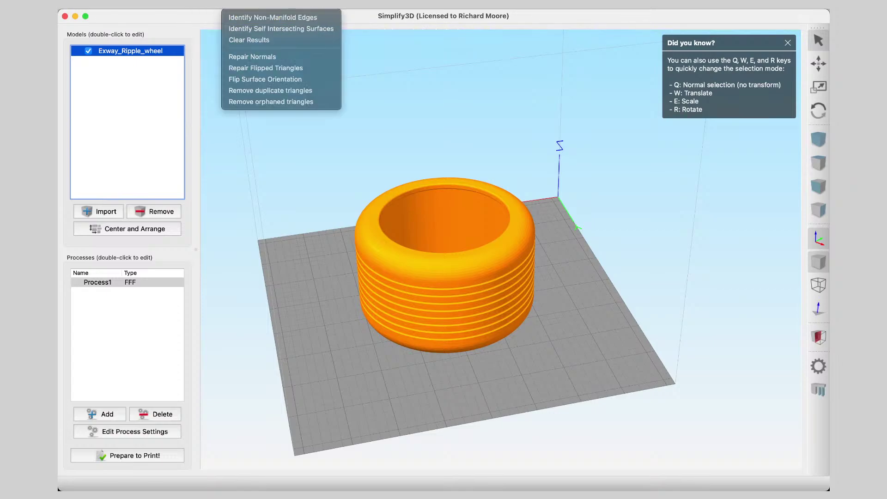
pyautogui.moveTo(263, 4)
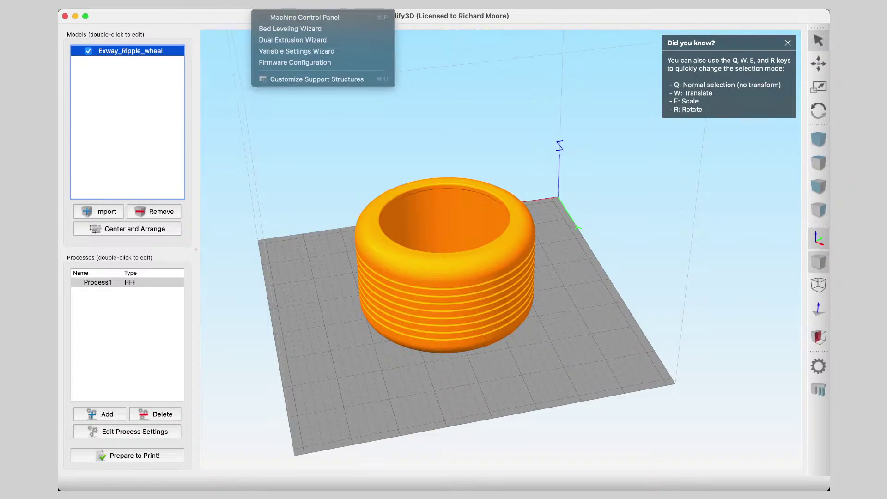
pyautogui.moveTo(208, 4)
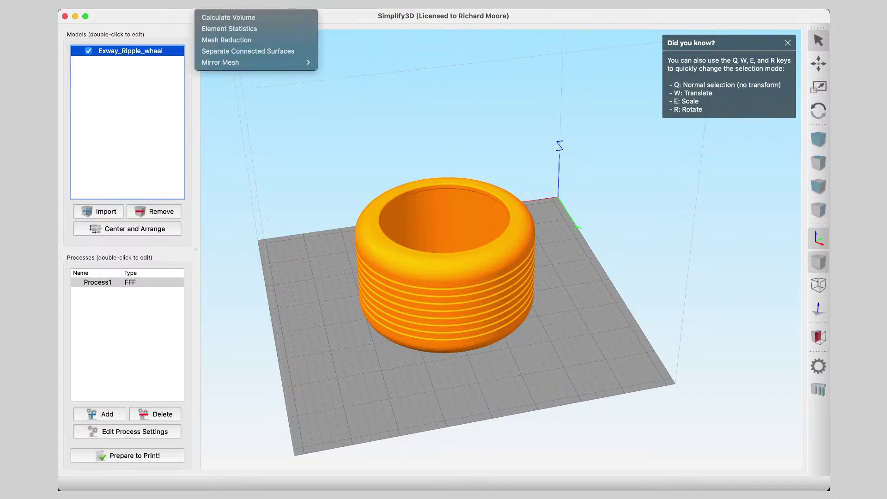
pyautogui.moveTo(178, 4)
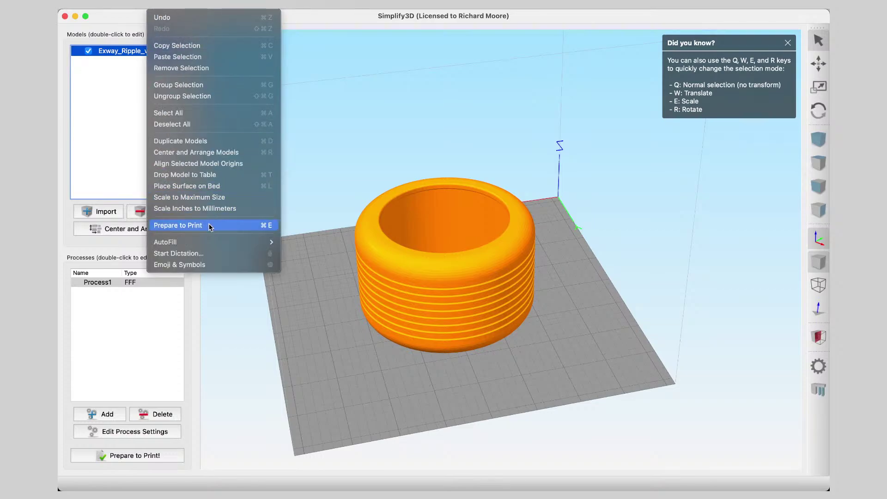
pyautogui.click(133, 303)
# Open the settings of Process1 and add a new material option named TPU.
pyautogui.click(109, 283)
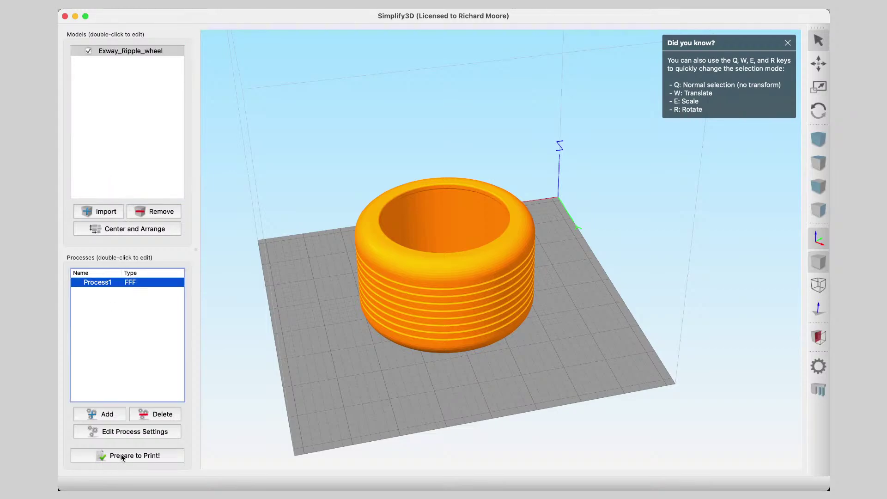
pyautogui.click(126, 433)
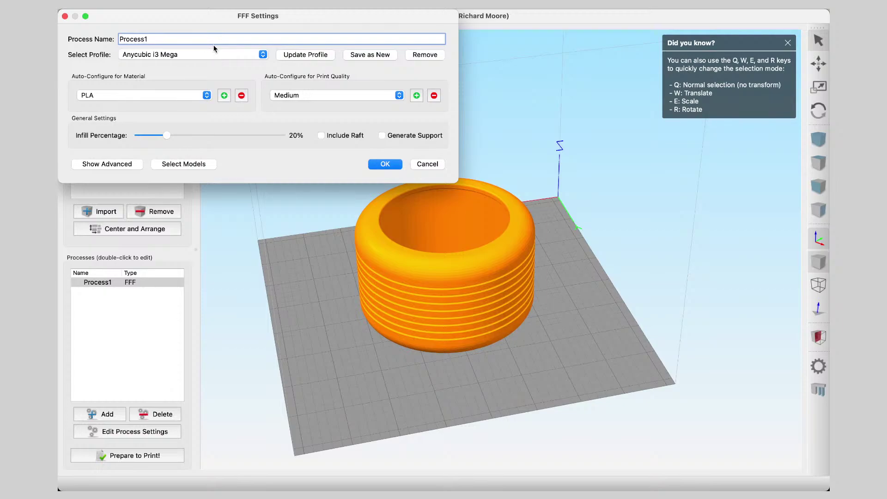
pyautogui.click(201, 55)
pyautogui.click(202, 56)
pyautogui.click(161, 95)
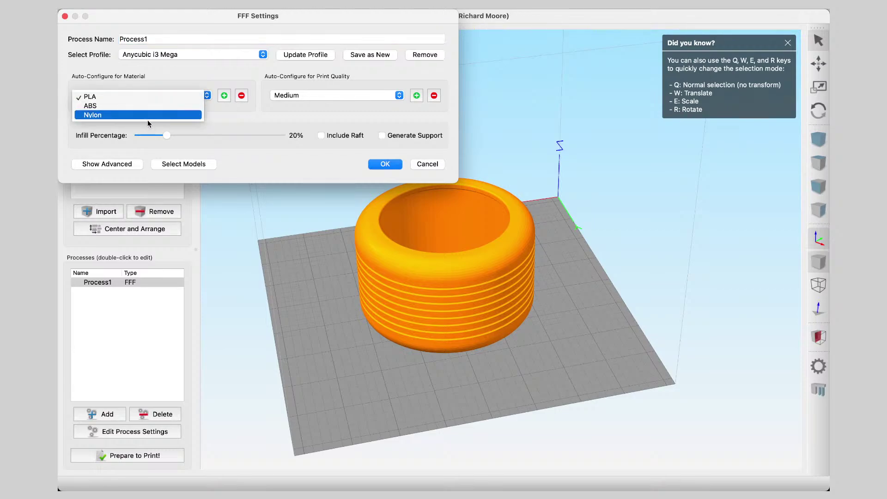
pyautogui.click(206, 92)
pyautogui.click(224, 95)
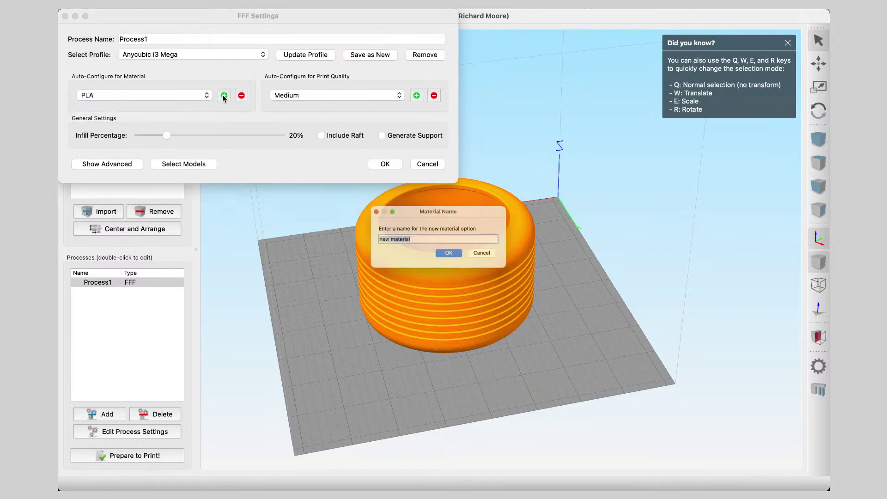
pyautogui.write('TPU')
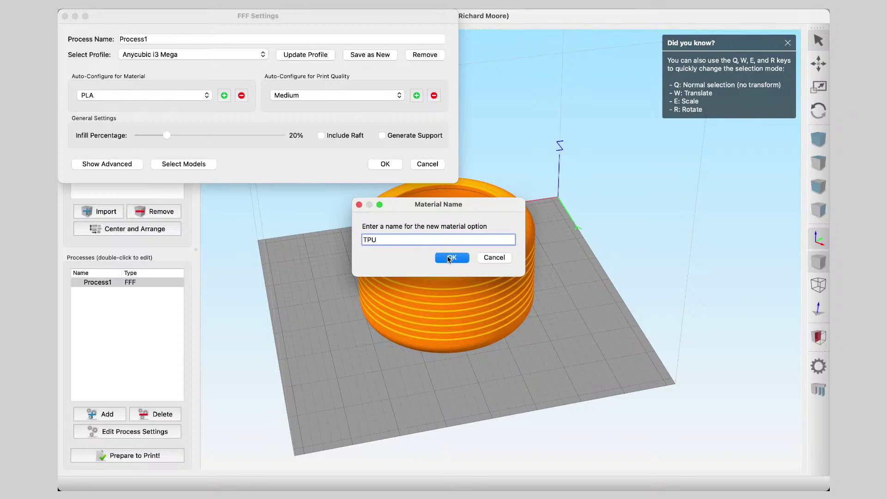
pyautogui.click(449, 259)
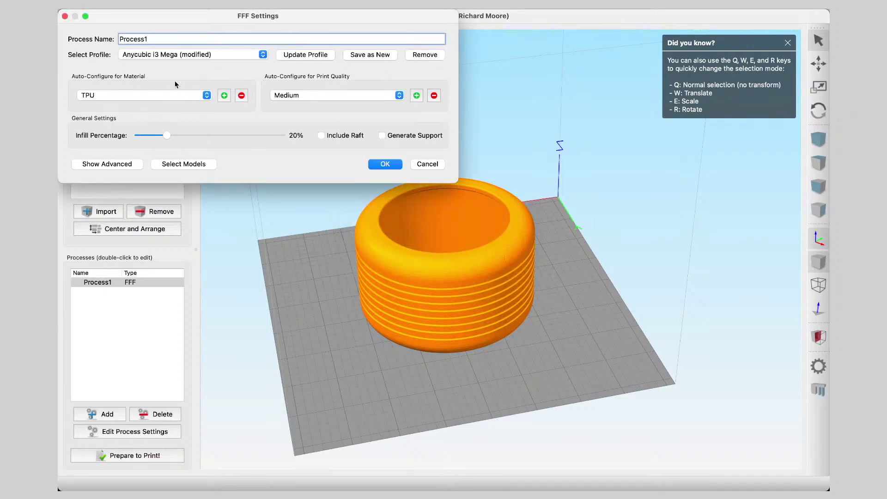
pyautogui.click(346, 94)
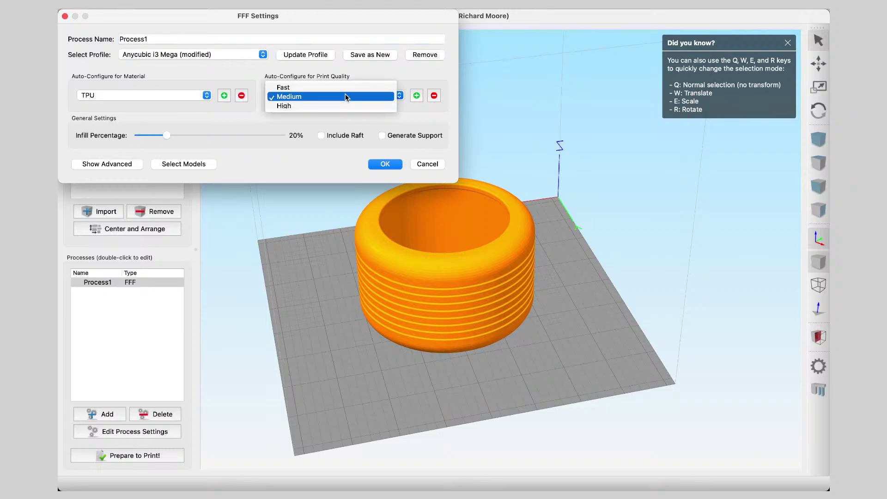
pyautogui.click(367, 71)
pyautogui.click(417, 96)
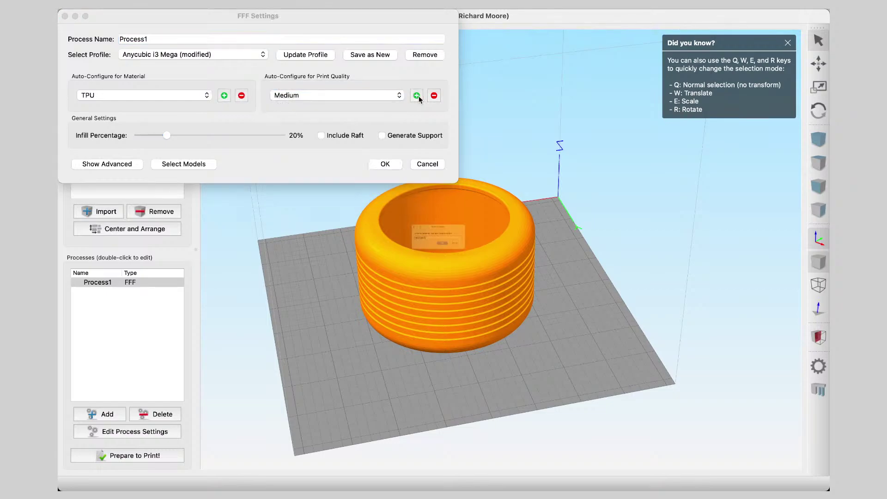
pyautogui.click(489, 260)
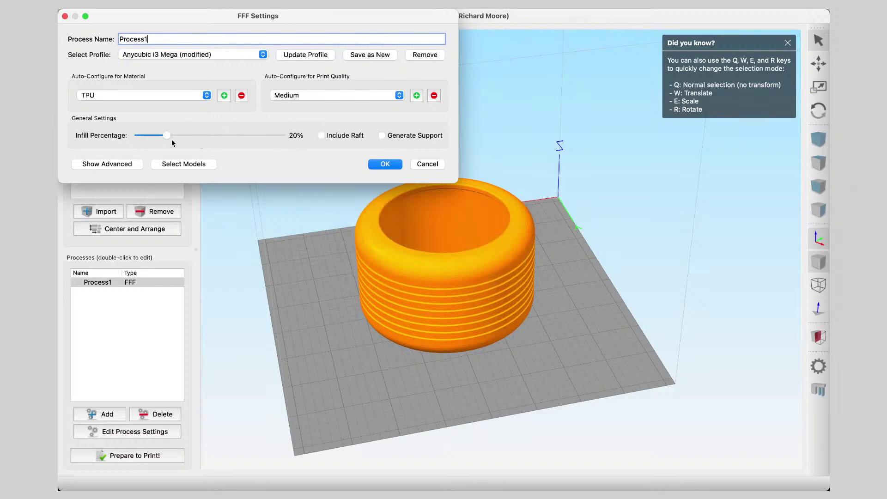
# Set the infill percentage to 100%, turn on Generate Support and accept the process settings.
pyautogui.moveTo(165, 134); pyautogui.dragTo(351, 136)
pyautogui.click(383, 137)
pyautogui.click(385, 164)
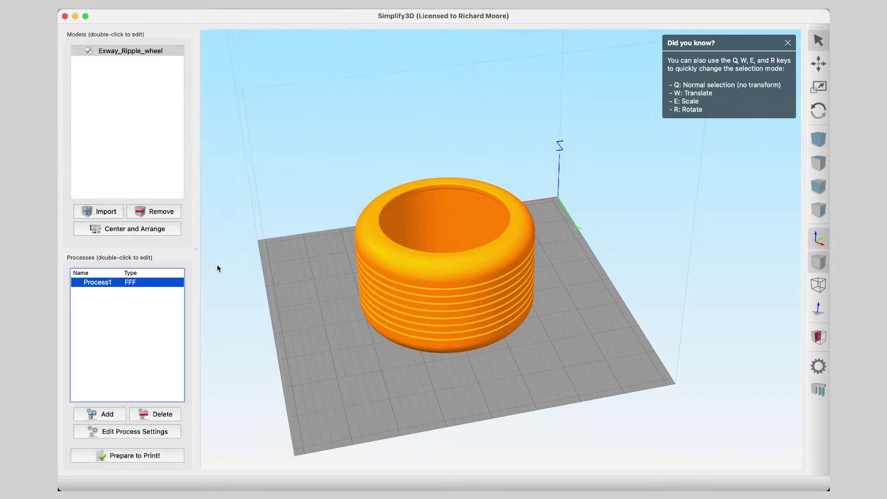
# Reopen the settings of Process1 and apply them to the Exway_Ripple_wheel model.
pyautogui.moveTo(374, 236); pyautogui.dragTo(297, 204)
pyautogui.click(405, 230)
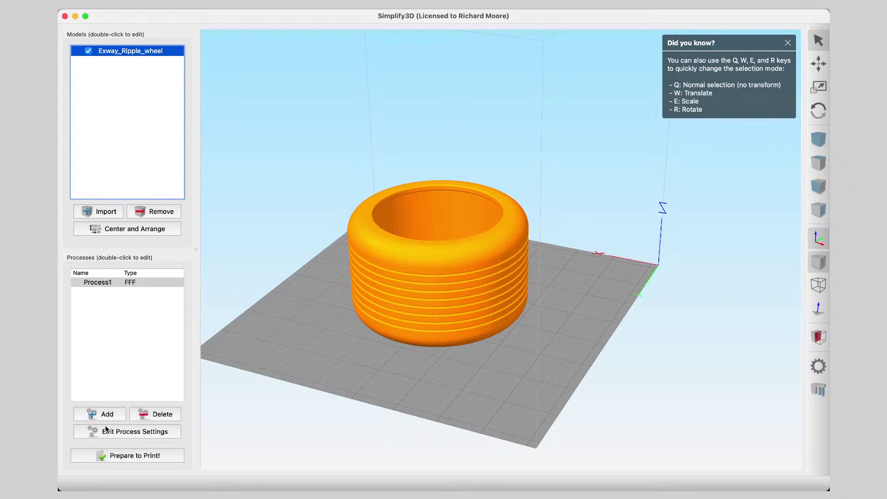
pyautogui.doubleClick(118, 281)
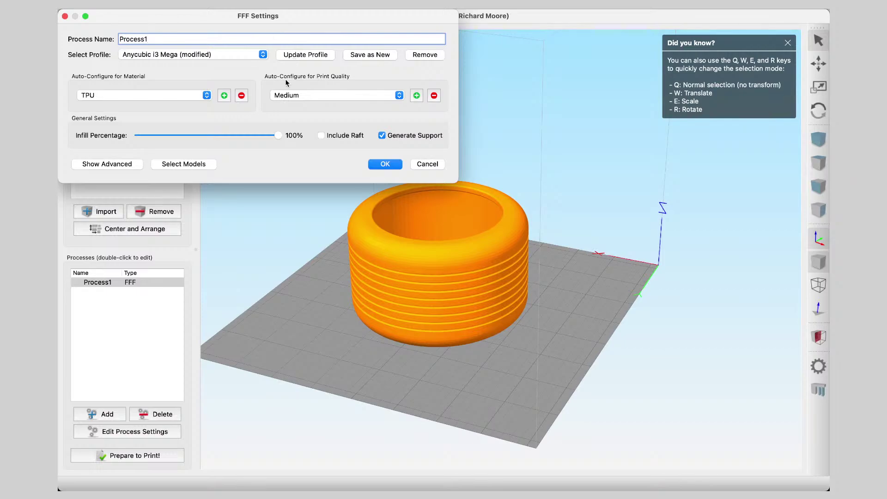
pyautogui.click(172, 165)
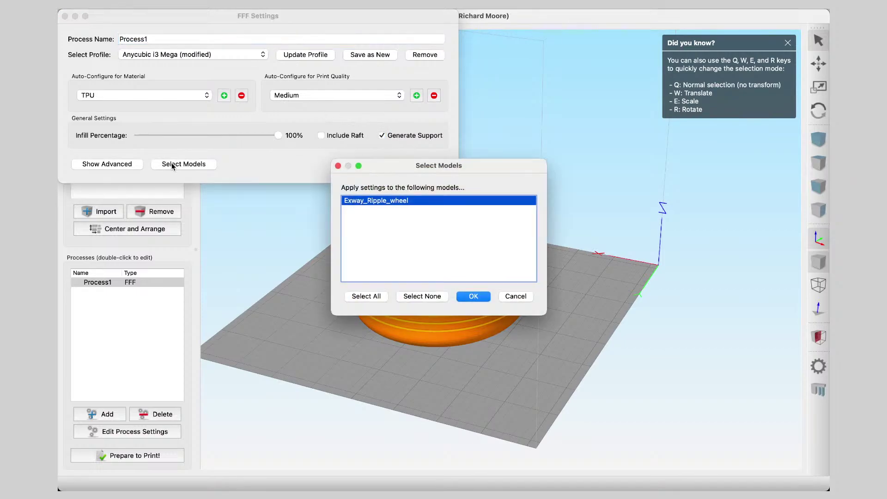
pyautogui.click(482, 298)
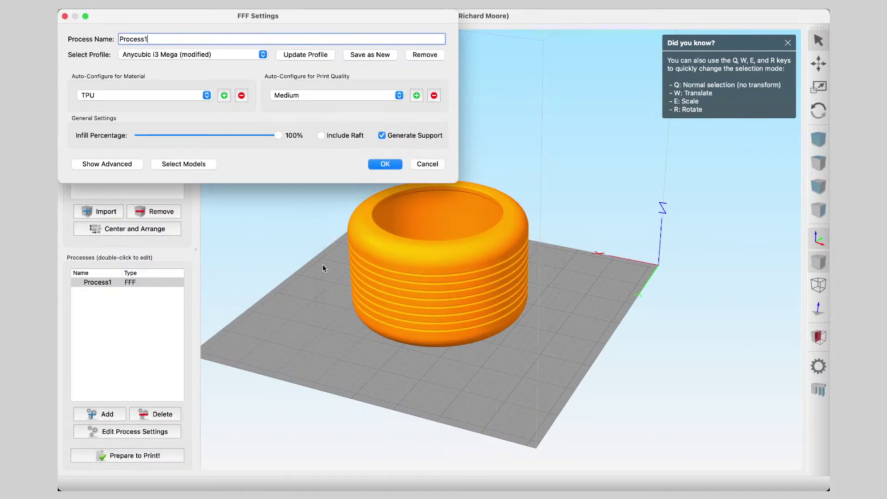
# Show the advanced process settings and examine the extruder, layer, additions, infill, support, temperature and cooling options.
pyautogui.click(124, 167)
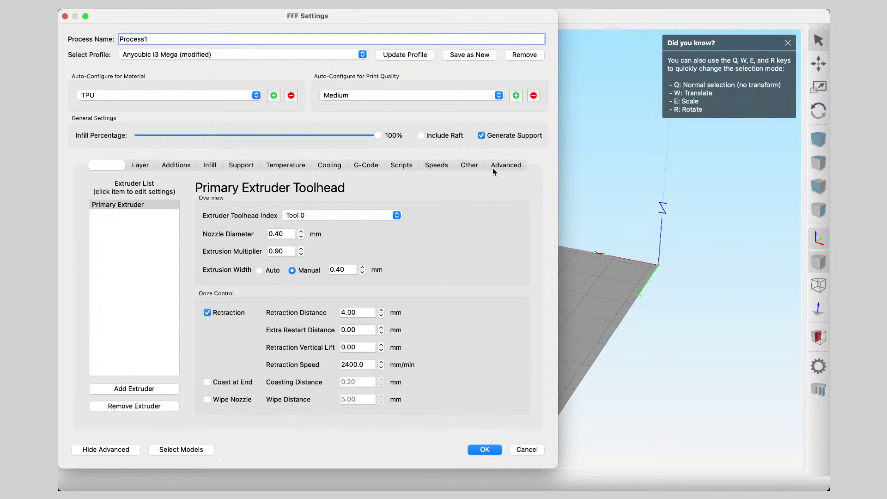
pyautogui.click(140, 166)
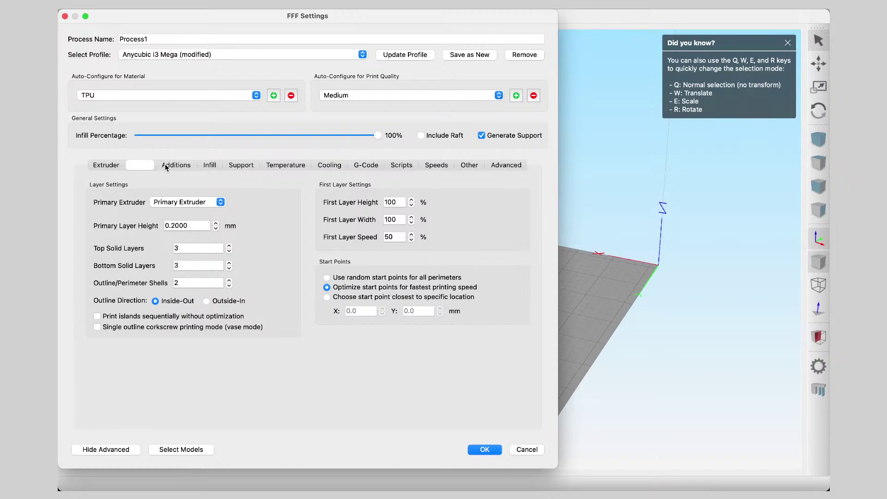
pyautogui.click(171, 165)
pyautogui.click(206, 165)
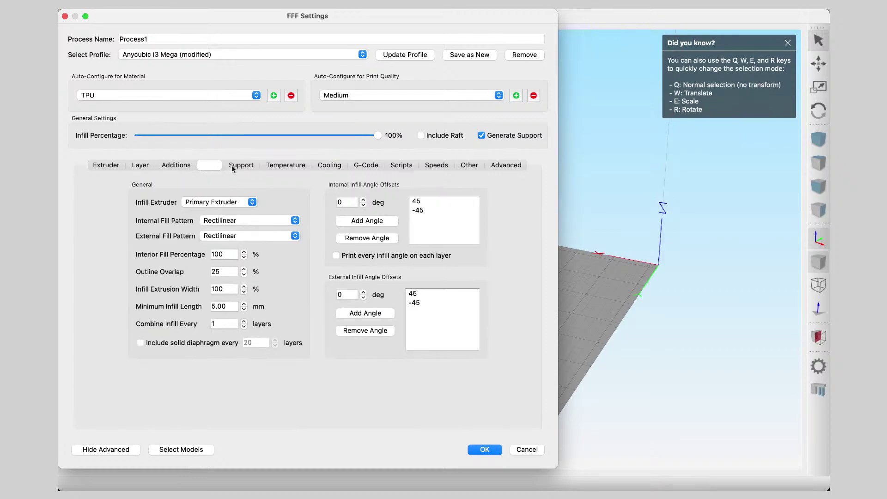
pyautogui.click(241, 166)
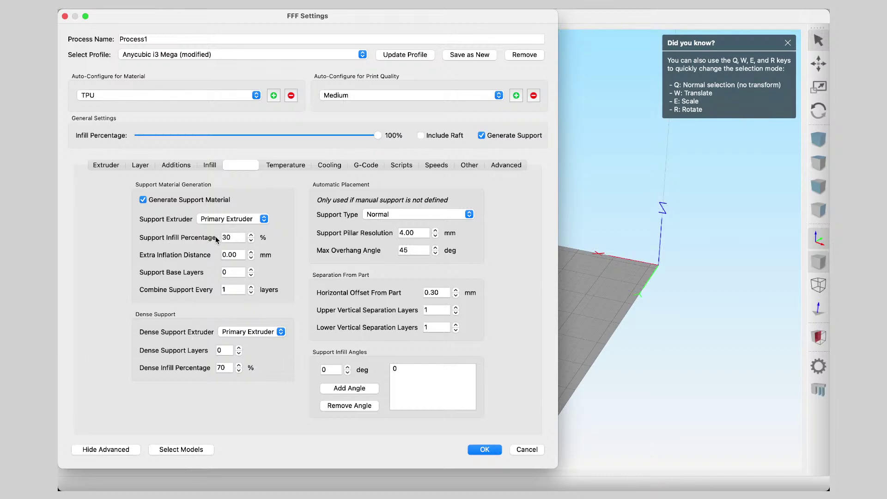
pyautogui.click(280, 164)
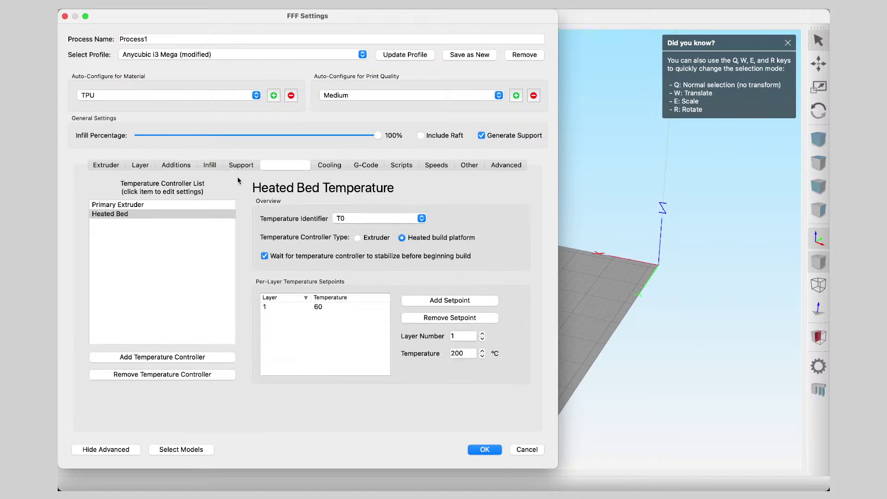
pyautogui.click(330, 165)
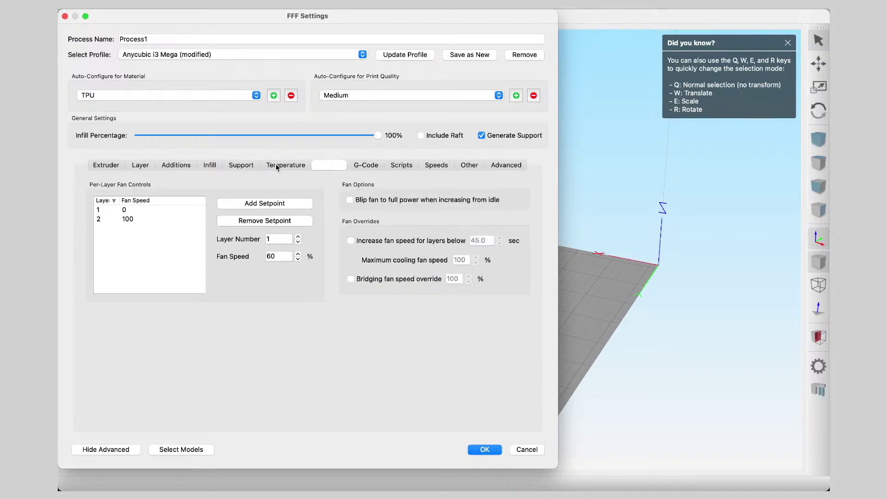
pyautogui.click(279, 167)
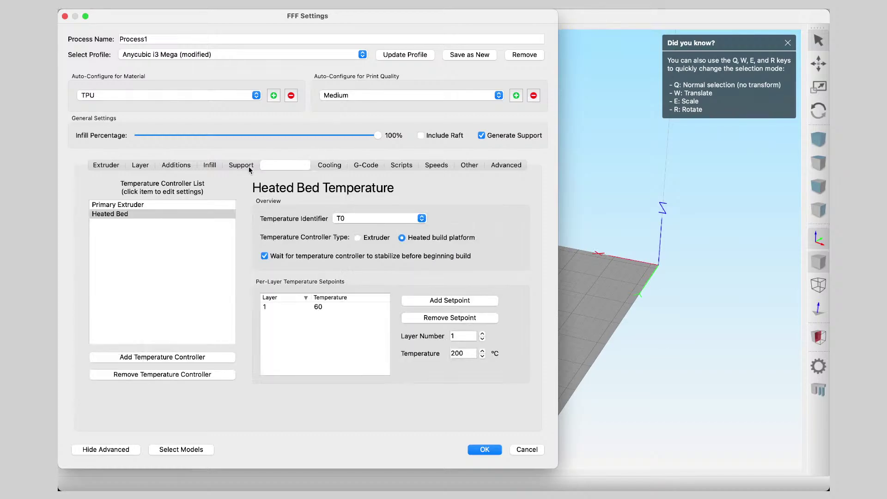
pyautogui.click(240, 167)
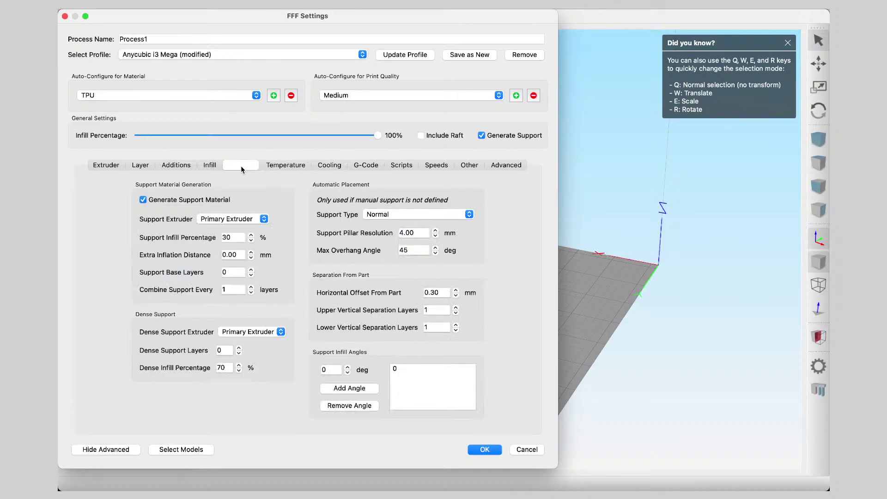
pyautogui.click(211, 167)
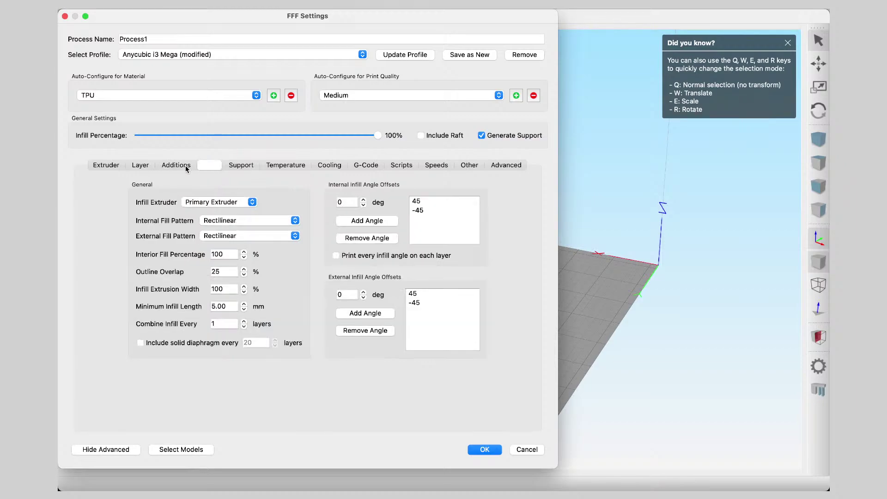
# Try to set the heated bed's layer 1 temperature to 50 °C and accept the process settings.
pyautogui.click(277, 166)
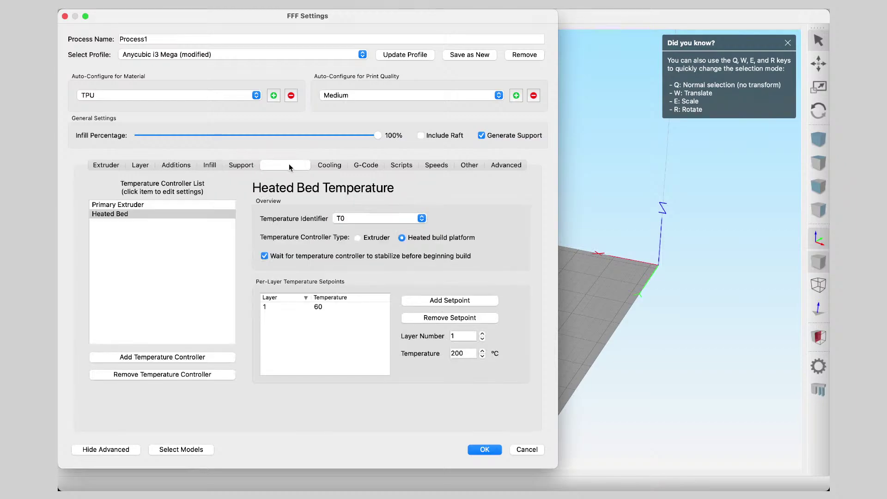
pyautogui.click(326, 307)
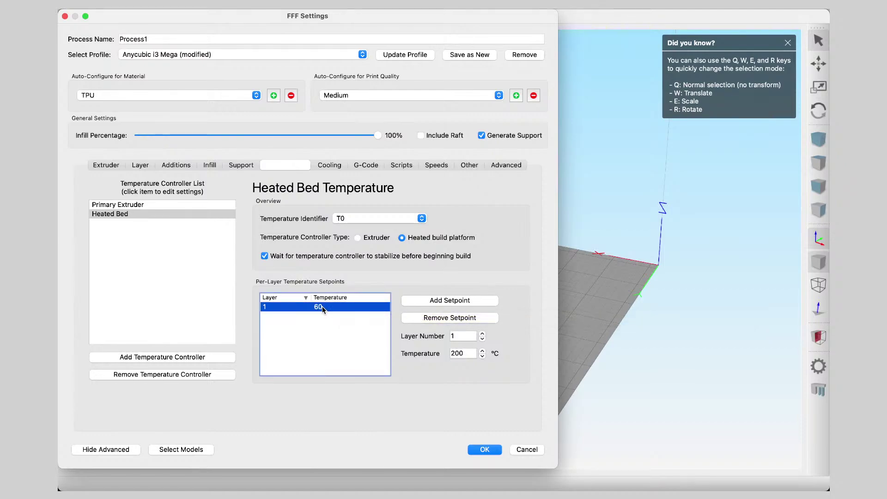
pyautogui.click(323, 307)
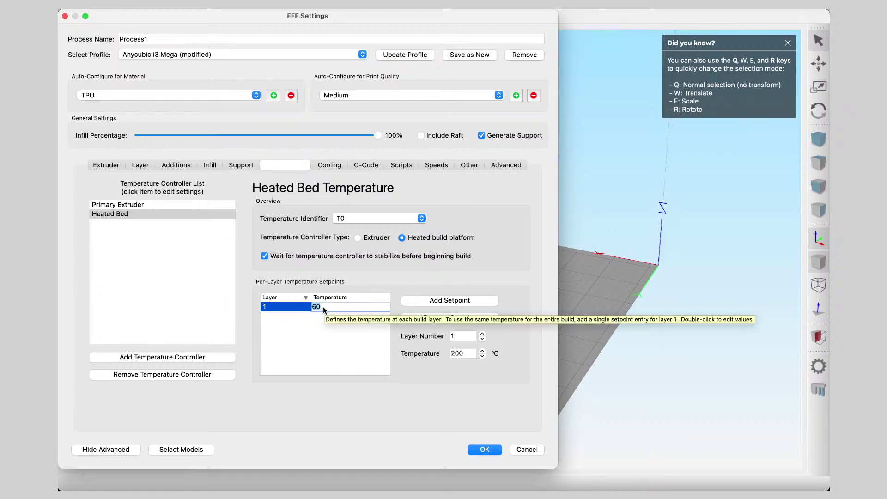
pyautogui.write('50')
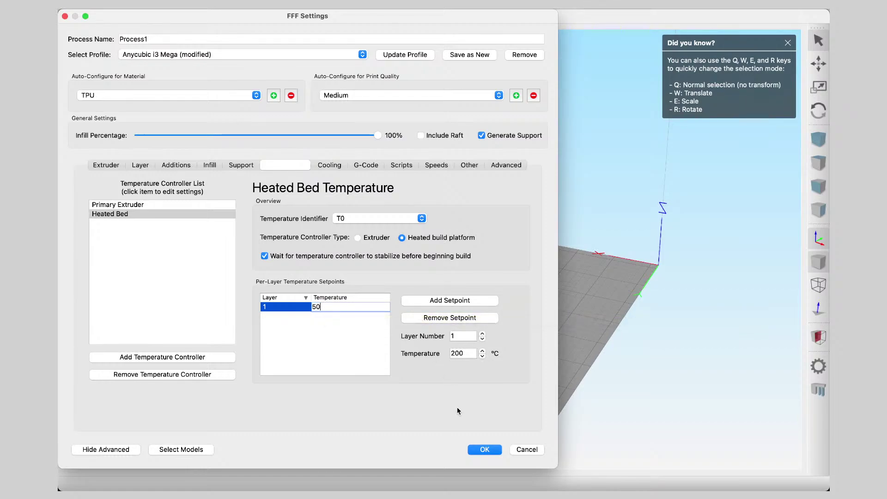
pyautogui.click(491, 447)
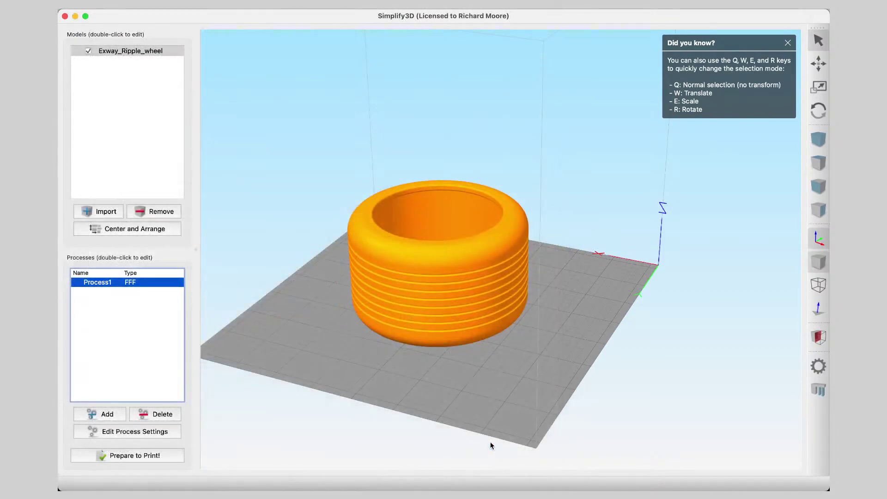
# Reopen the settings of Process1, try to set the primary extruder's layer 1 temperature to 220 °C and accept.
pyautogui.click(133, 432)
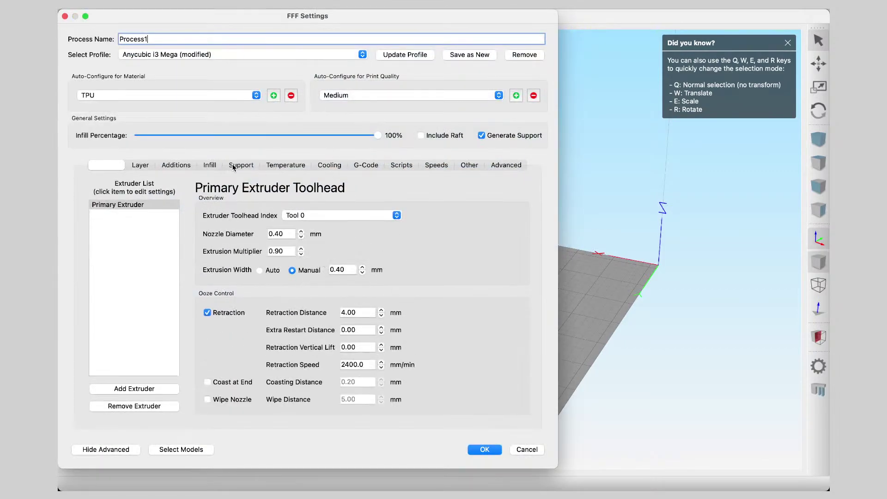
pyautogui.click(295, 167)
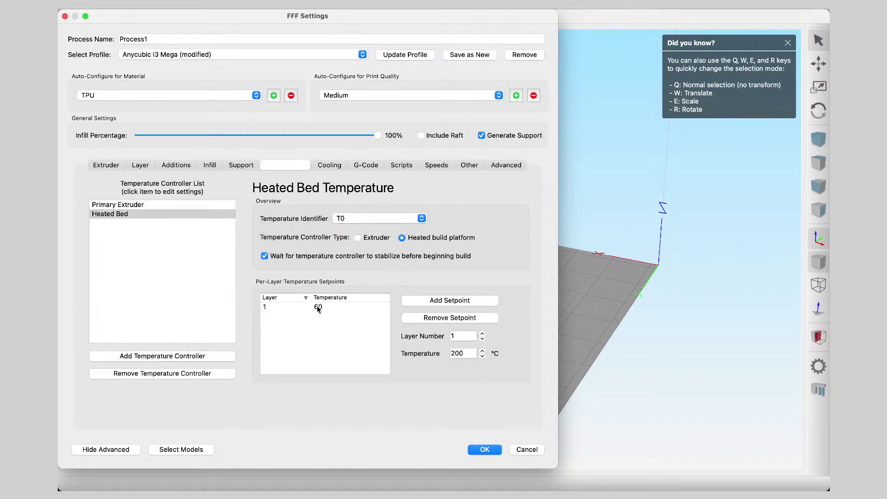
pyautogui.click(130, 204)
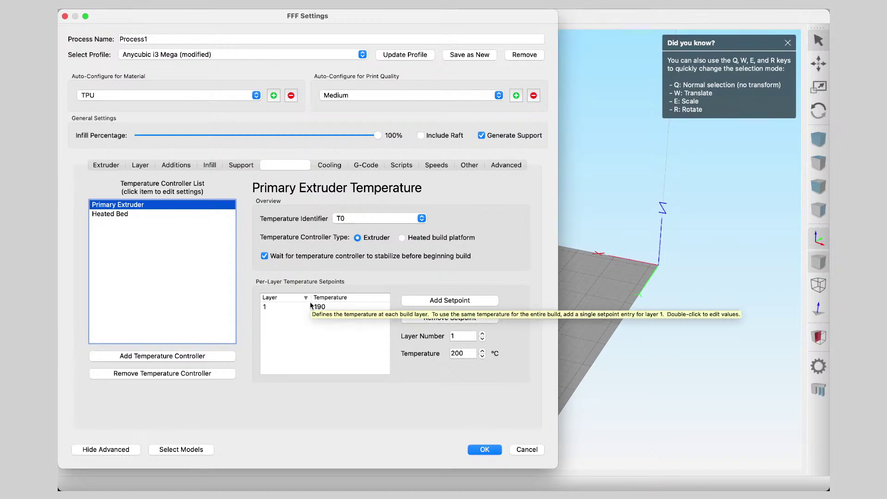
pyautogui.doubleClick(325, 307)
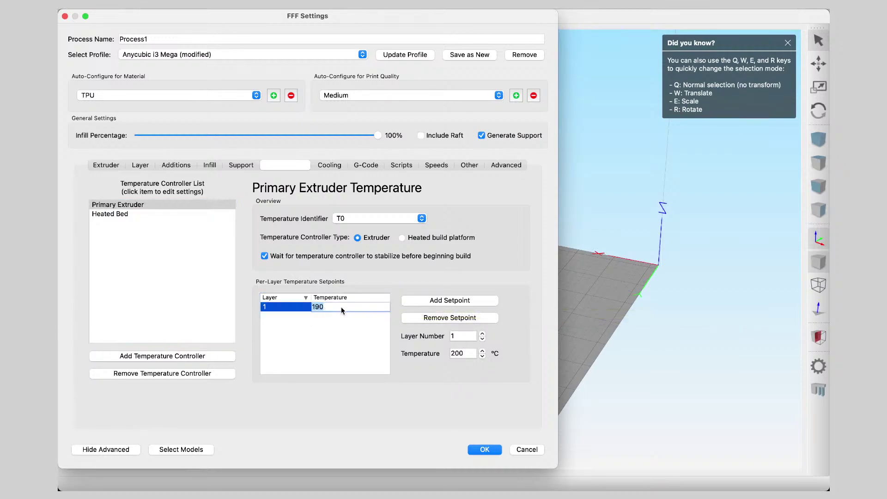
pyautogui.write('22')
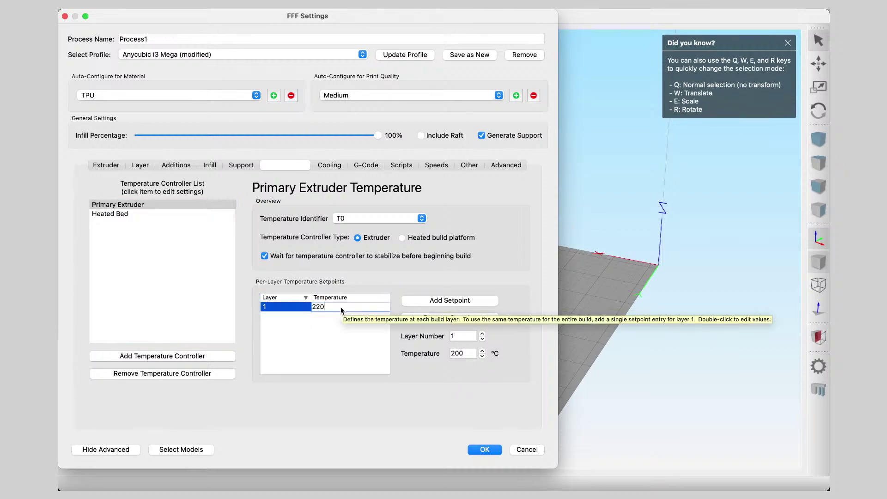
pyautogui.write('0')
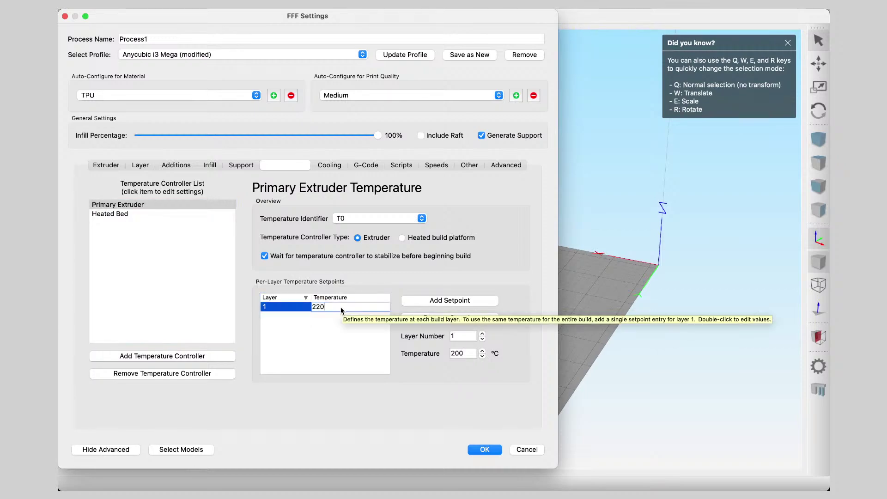
pyautogui.click(489, 448)
# In the settings of Process1, set the primary extruder's layer 1 temperature setpoint to 220 °C and commit the value.
pyautogui.doubleClick(131, 283)
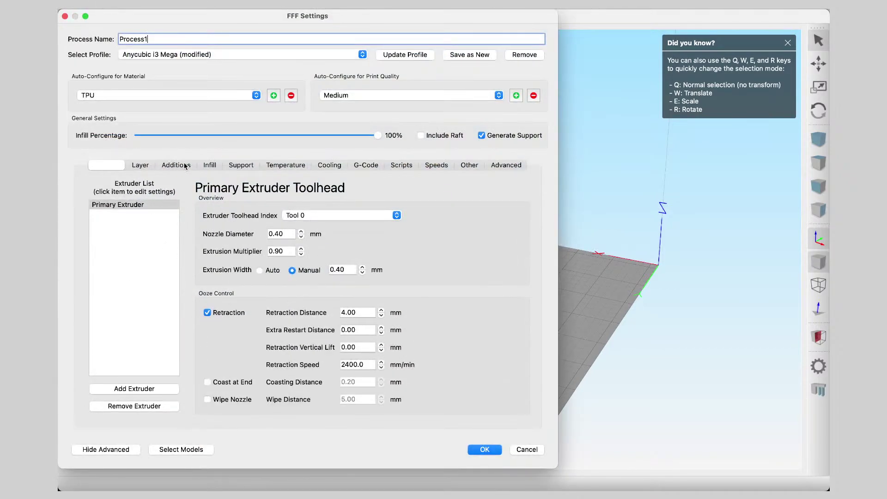
pyautogui.click(149, 167)
pyautogui.click(170, 167)
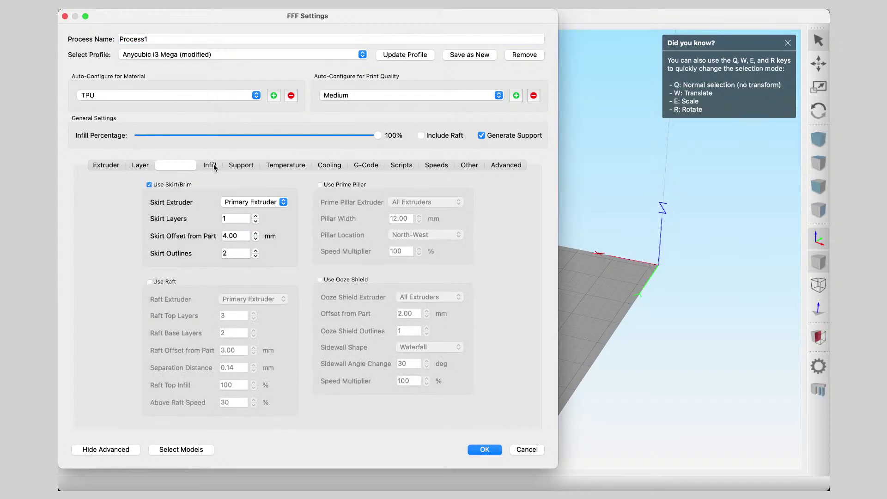
pyautogui.click(215, 167)
pyautogui.click(242, 166)
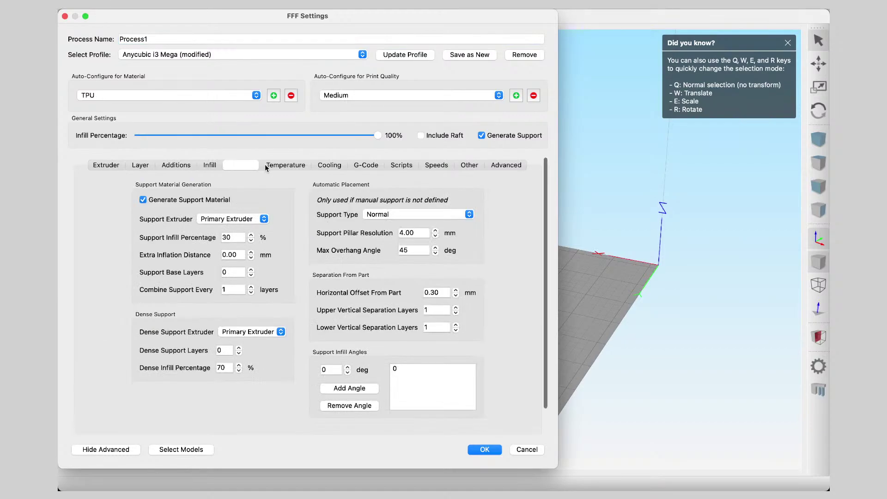
pyautogui.click(280, 165)
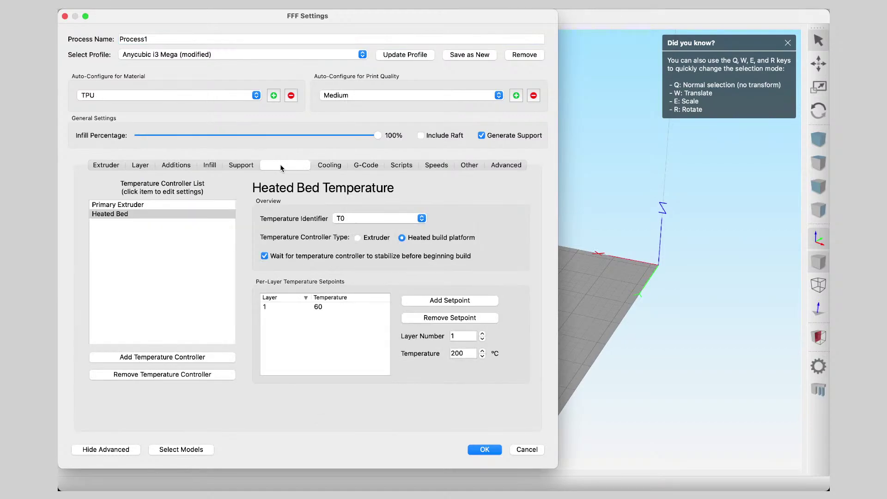
pyautogui.click(141, 206)
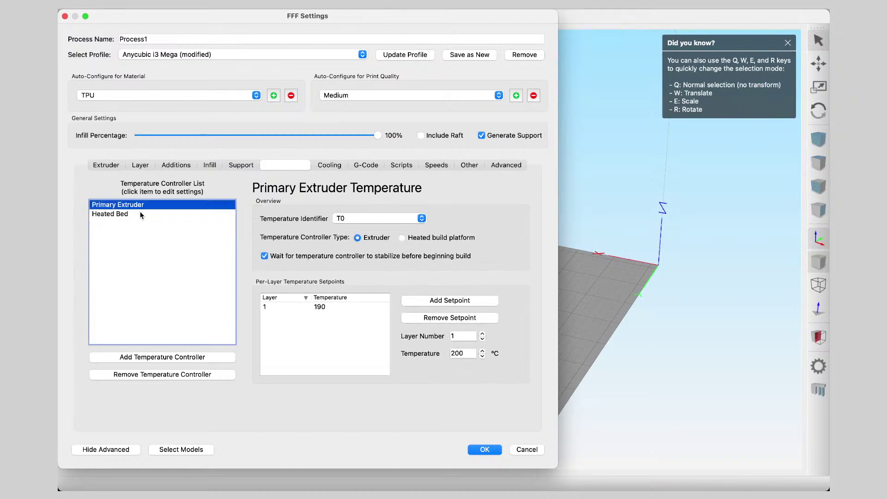
pyautogui.doubleClick(326, 308)
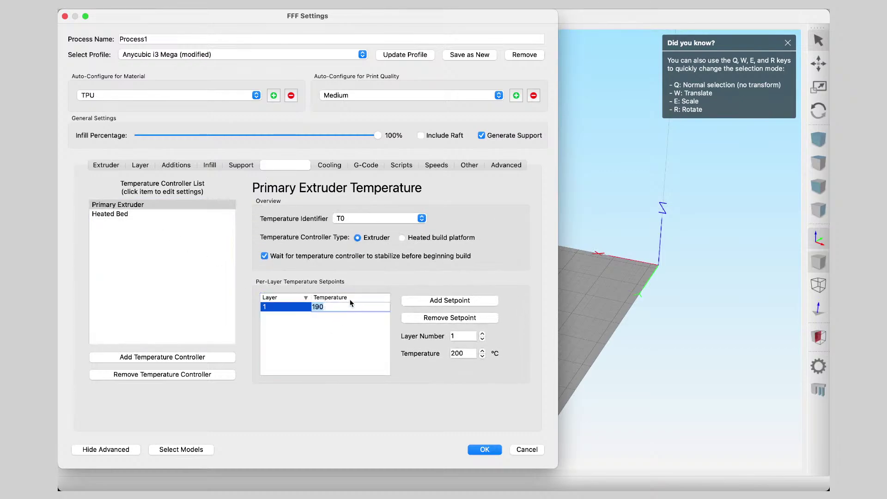
pyautogui.write('220')
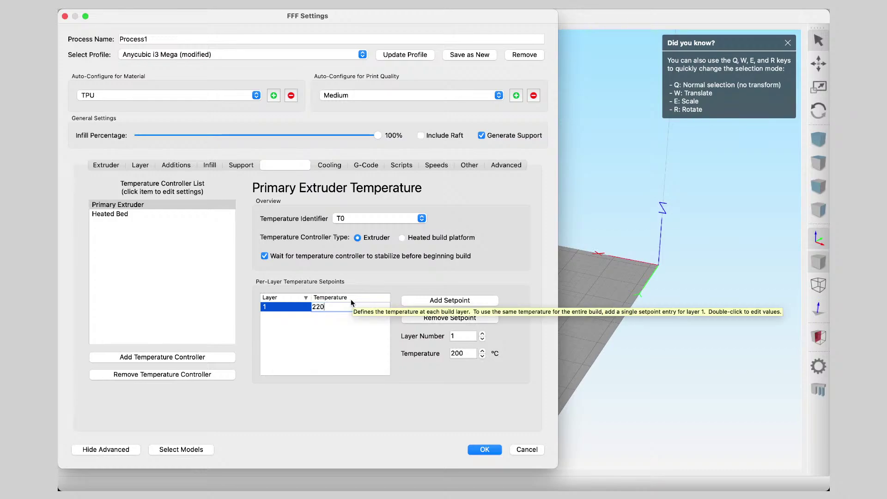
pyautogui.press('Return')
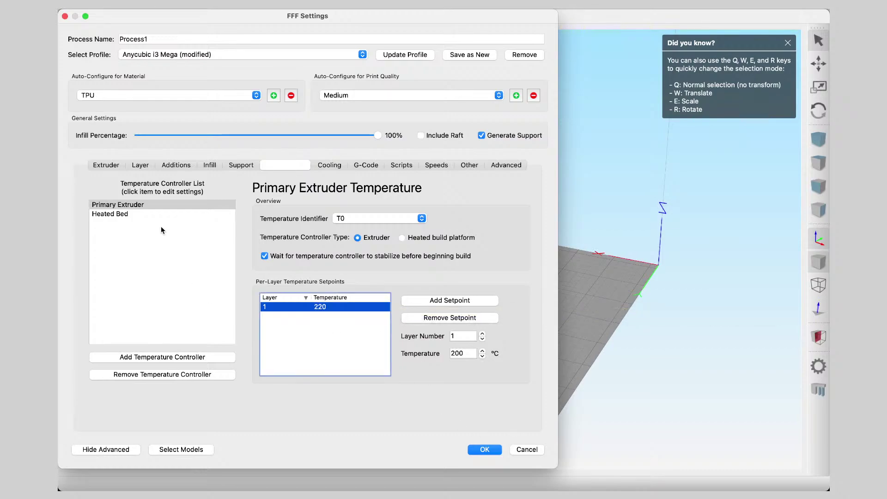
# Set the heated bed's layer 1 temperature setpoint to 50 °C and check both temperature controllers.
pyautogui.click(142, 214)
pyautogui.doubleClick(318, 307)
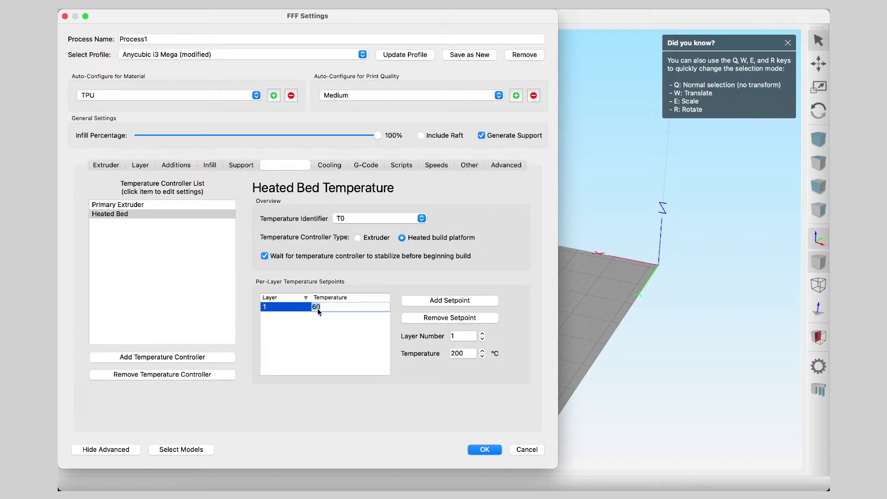
pyautogui.write('50')
pyautogui.click(308, 336)
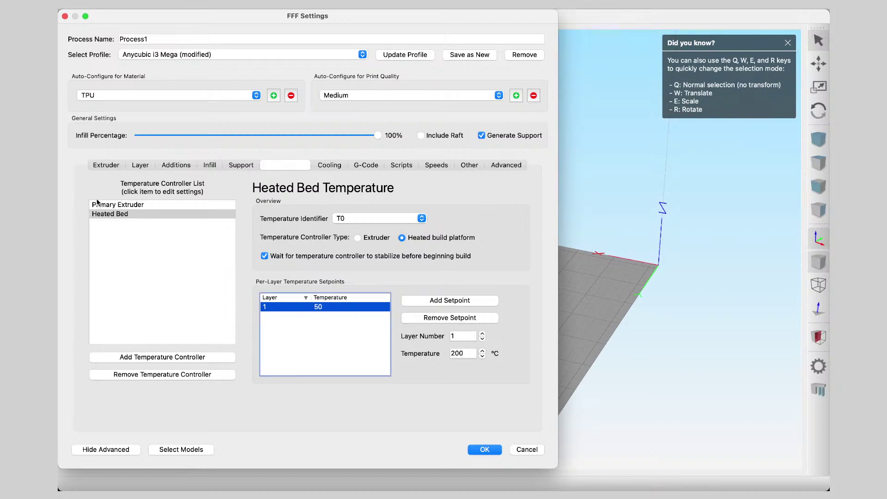
pyautogui.click(125, 207)
pyautogui.click(124, 213)
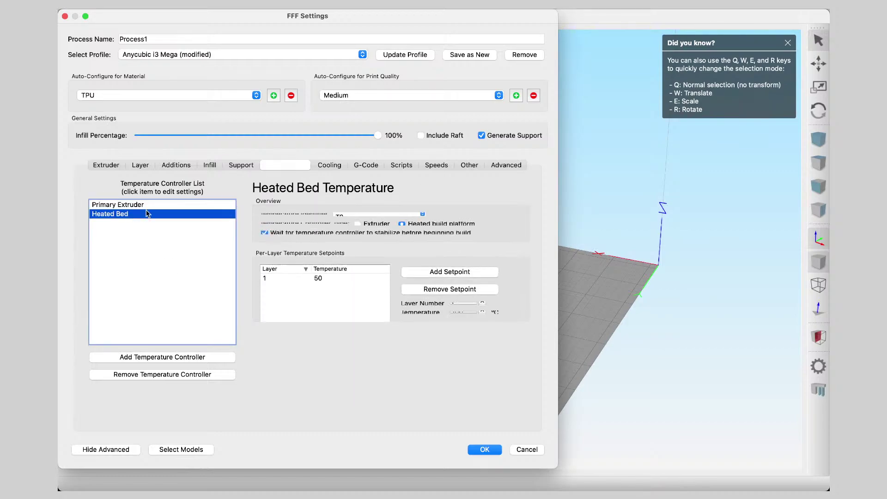
# Review the cooling, G-code, scripts and speed options of Process1 and accept the process settings.
pyautogui.click(326, 166)
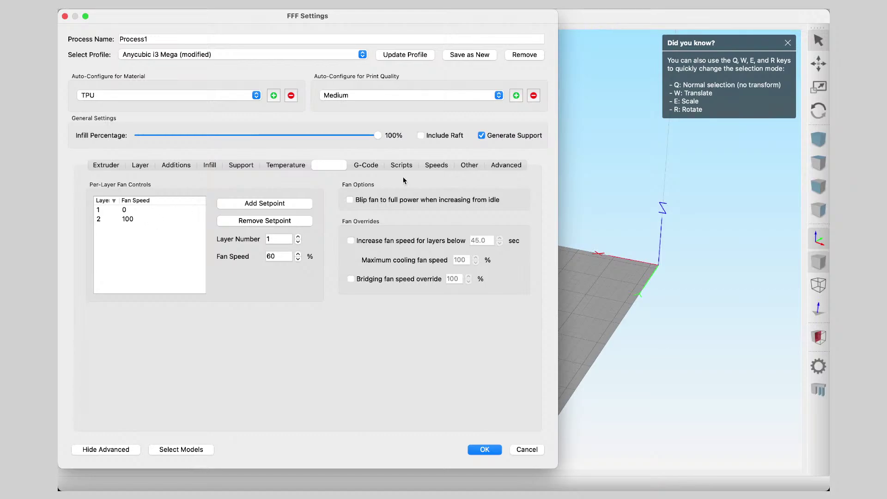
pyautogui.click(368, 167)
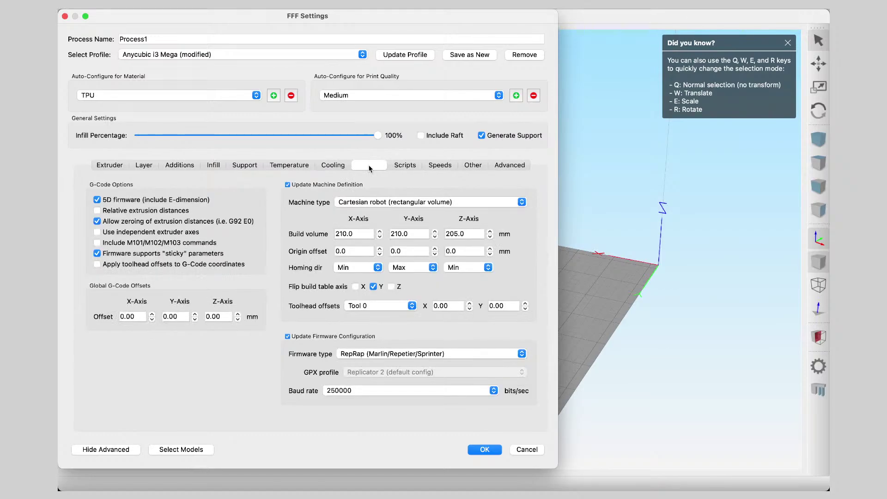
pyautogui.click(400, 165)
pyautogui.click(443, 165)
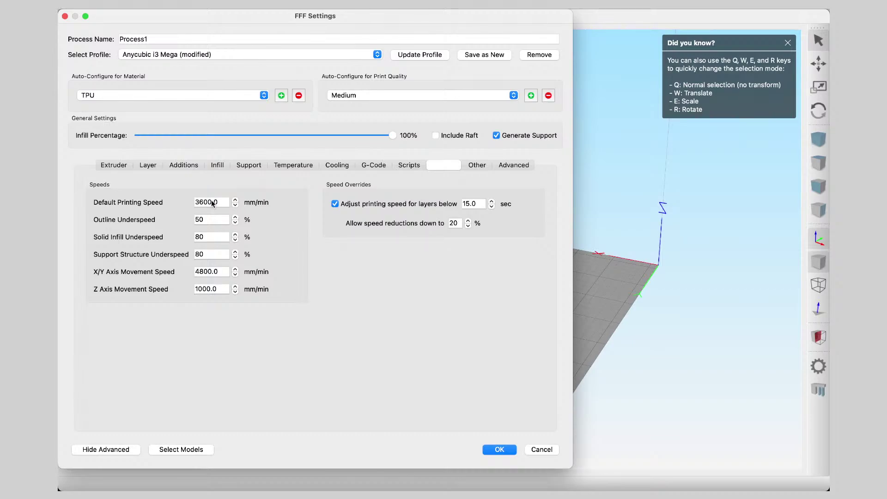
pyautogui.moveTo(210, 203)
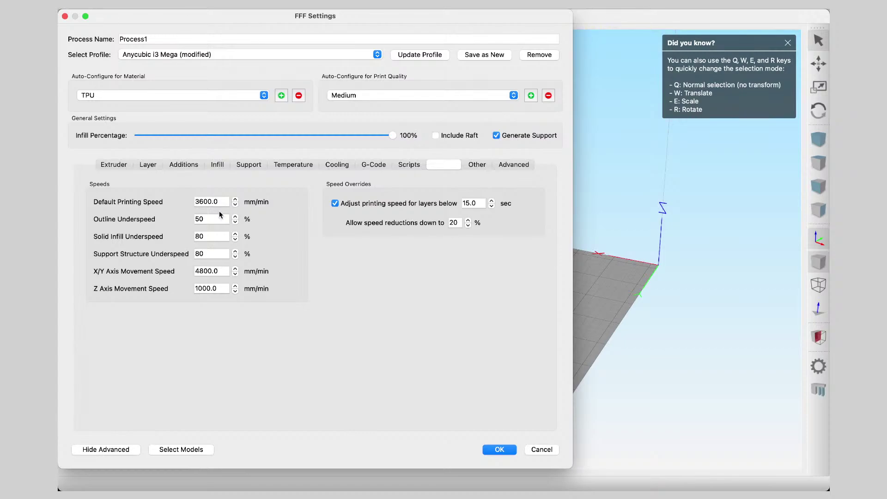
pyautogui.click(504, 450)
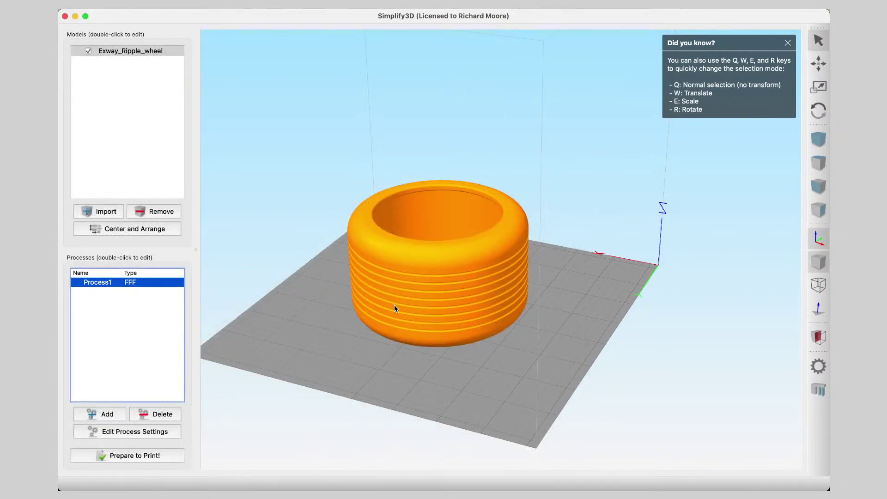
# Generate automatic support structures of the Normal type for the wheel and finish the support generation.
pyautogui.click(818, 366)
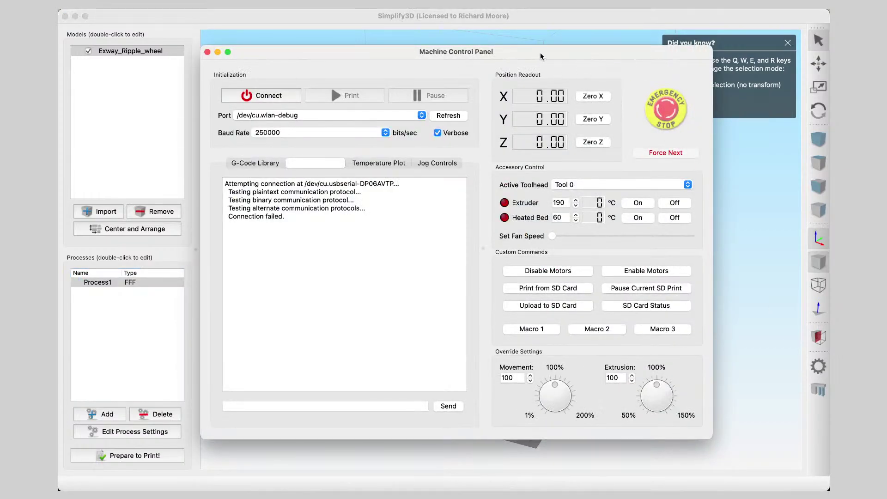
pyautogui.click(207, 51)
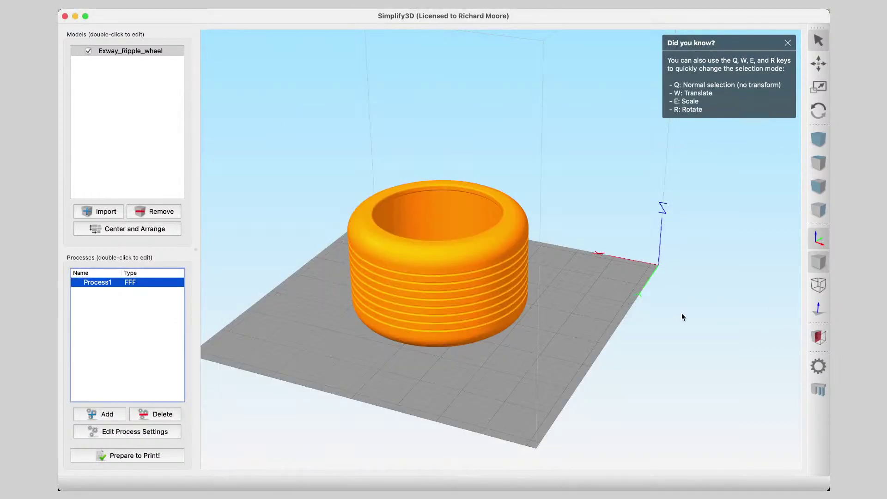
pyautogui.click(816, 392)
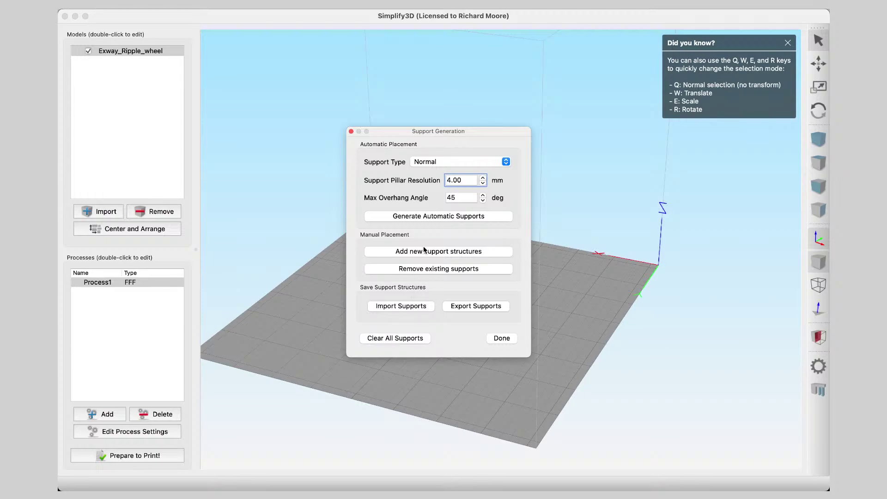
pyautogui.click(429, 216)
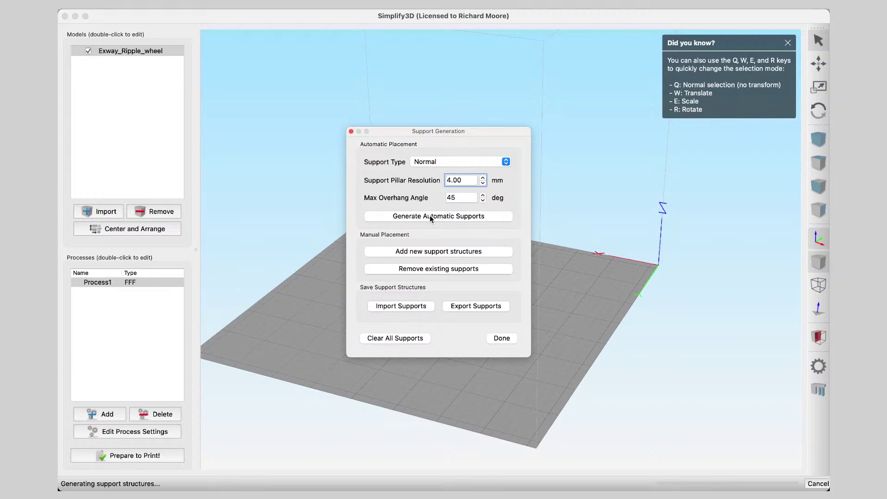
pyautogui.click(503, 340)
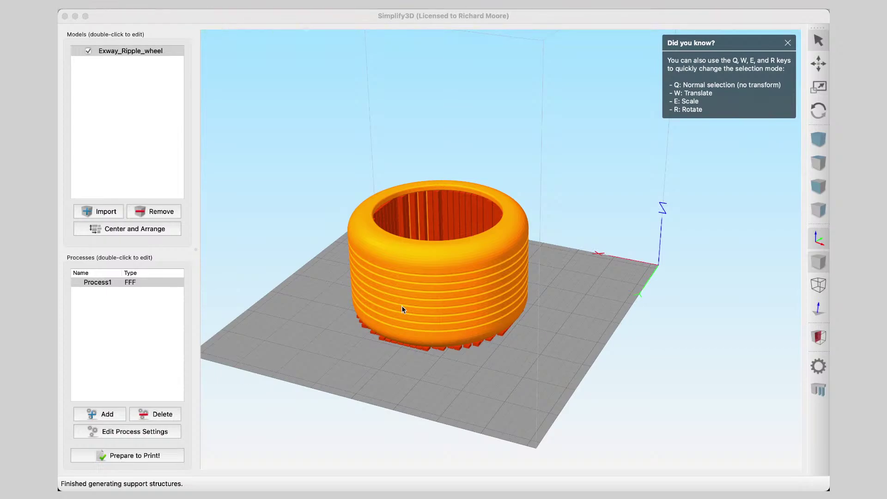
# Examine the generated support structures inside and beneath the wheel from above.
pyautogui.click(818, 64)
pyautogui.click(816, 104)
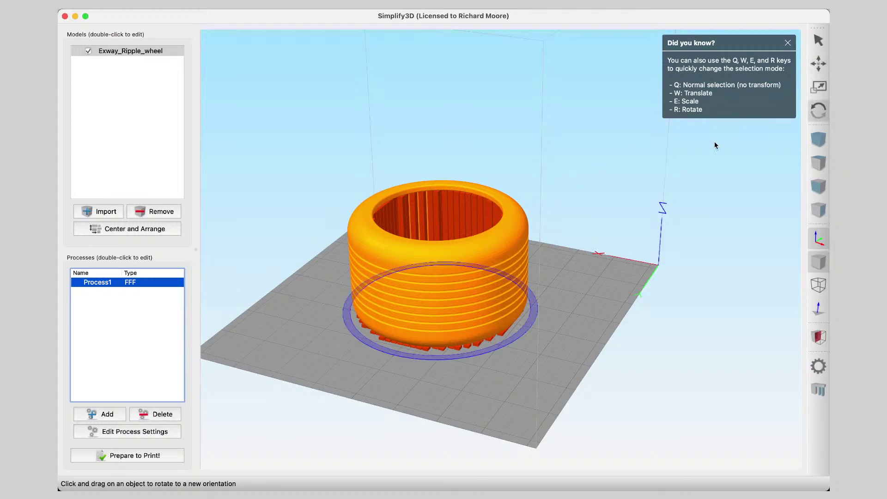
pyautogui.moveTo(462, 227); pyautogui.dragTo(483, 257)
pyautogui.moveTo(536, 243); pyautogui.dragTo(549, 191, button='right')
pyautogui.moveTo(573, 156); pyautogui.dragTo(616, 252)
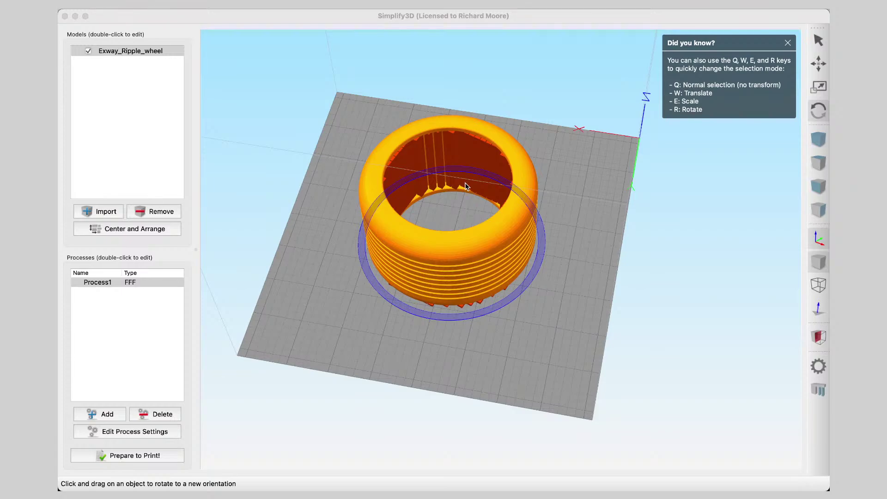
pyautogui.moveTo(465, 182); pyautogui.dragTo(442, 187, button='right')
pyautogui.click(446, 175)
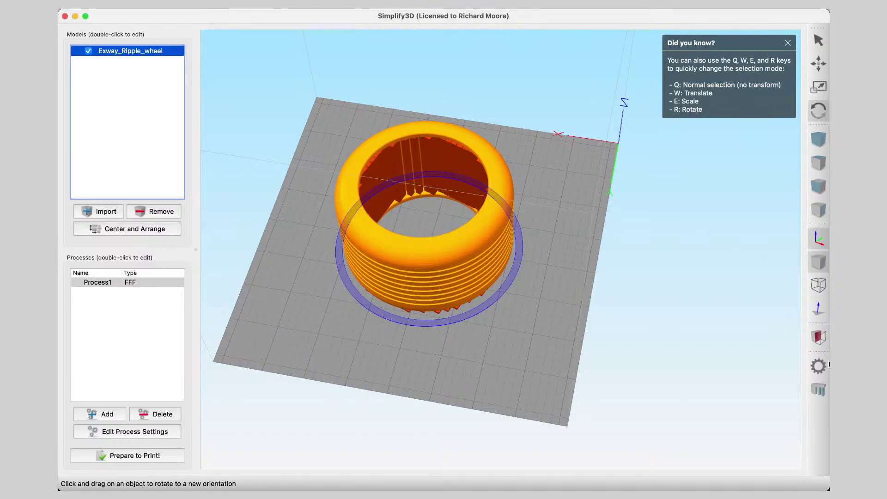
pyautogui.click(818, 367)
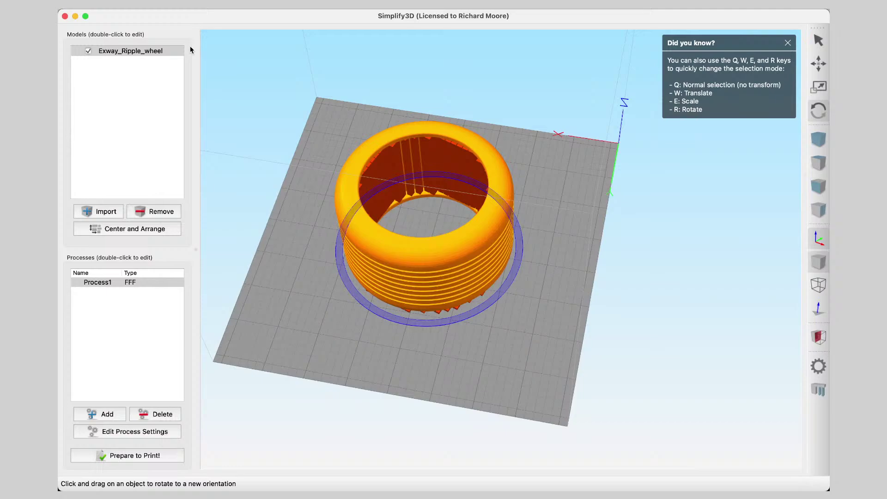
pyautogui.click(189, 46)
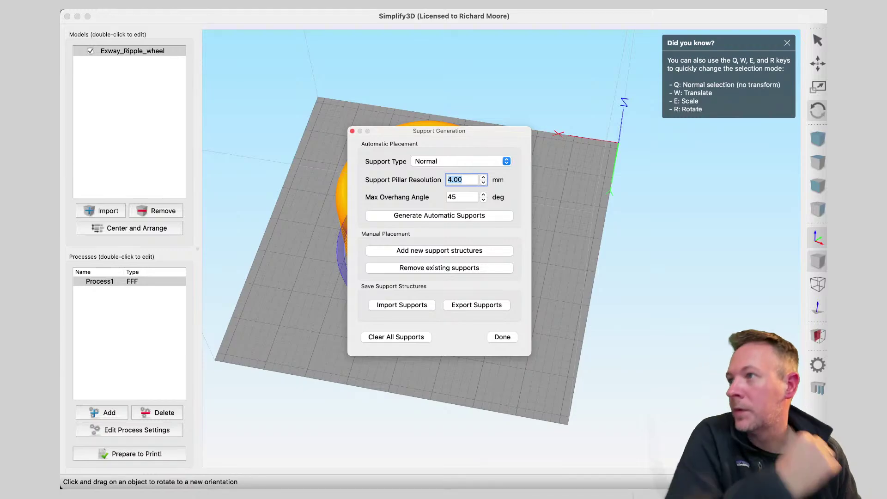
pyautogui.press('Escape')
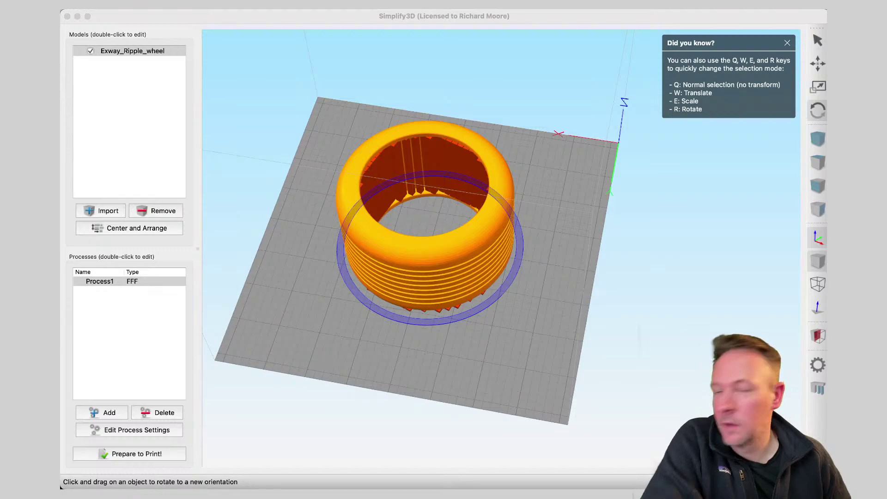
pyautogui.click(818, 336)
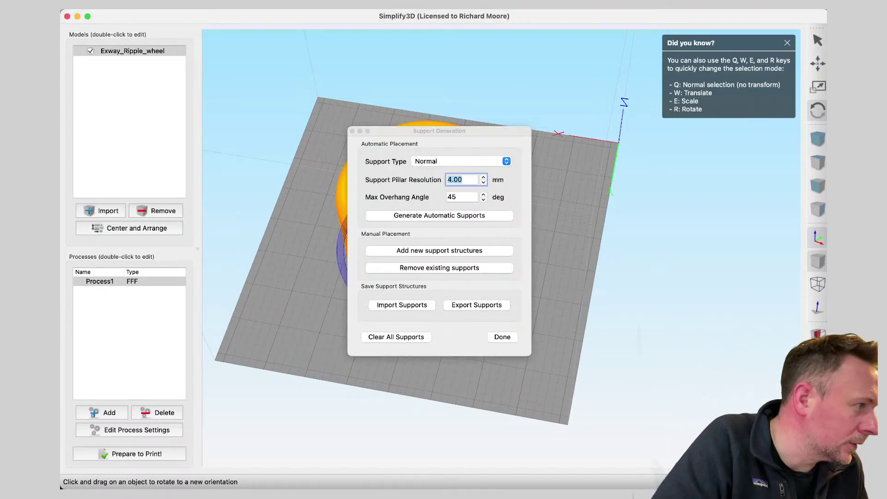
pyautogui.click(817, 359)
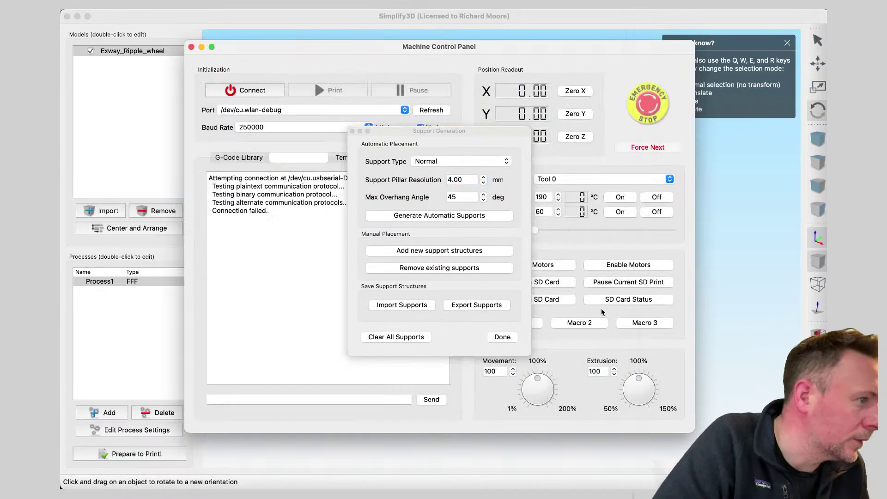
pyautogui.click(353, 131)
pyautogui.click(191, 46)
# Add a layer 2 setpoint of 0 °C to Process1's heated bed temperatures and accept the process settings.
pyautogui.click(119, 283)
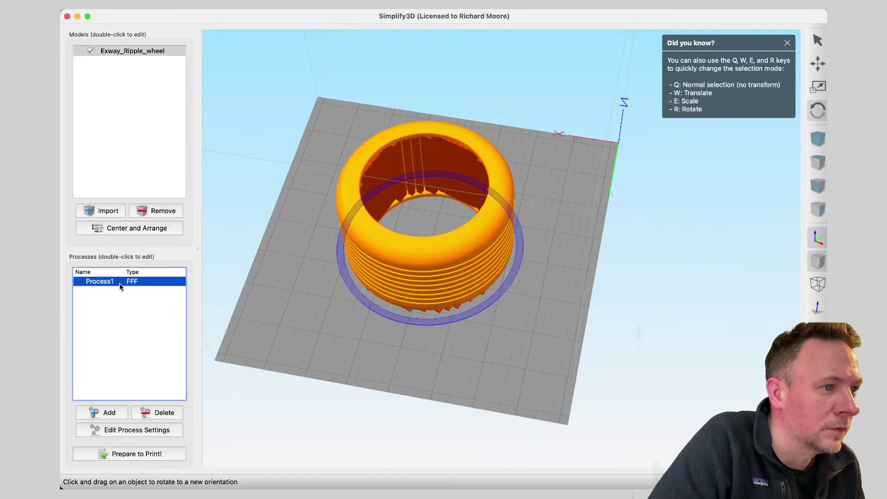
pyautogui.click(151, 434)
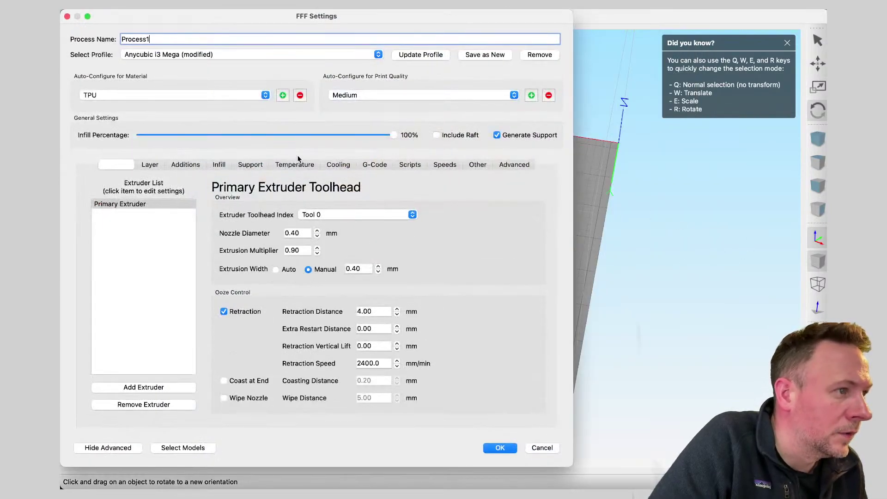
pyautogui.click(291, 164)
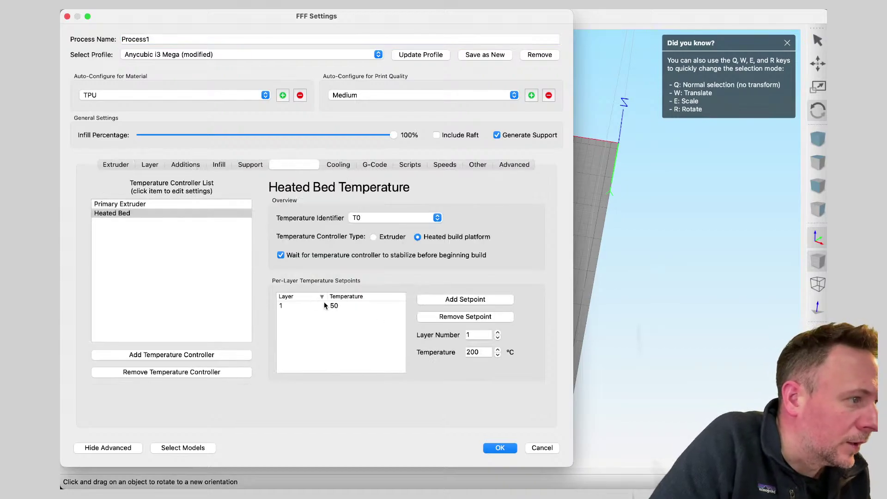
pyautogui.click(355, 306)
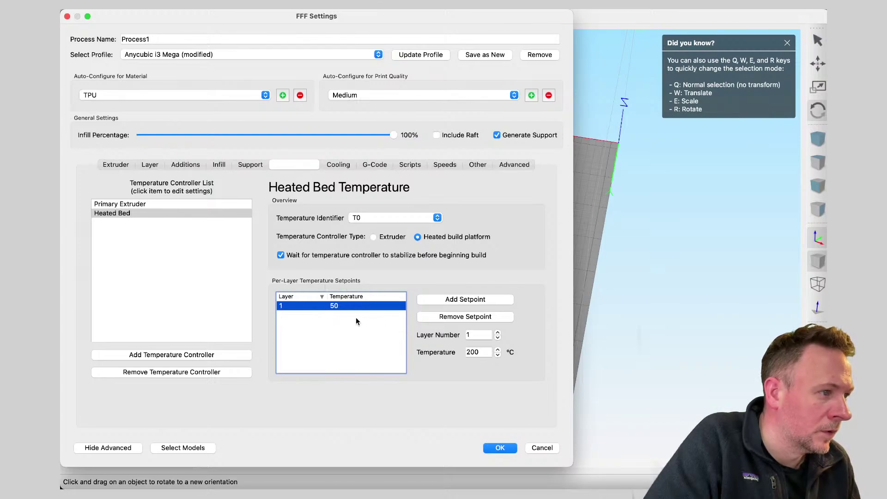
pyautogui.click(497, 332)
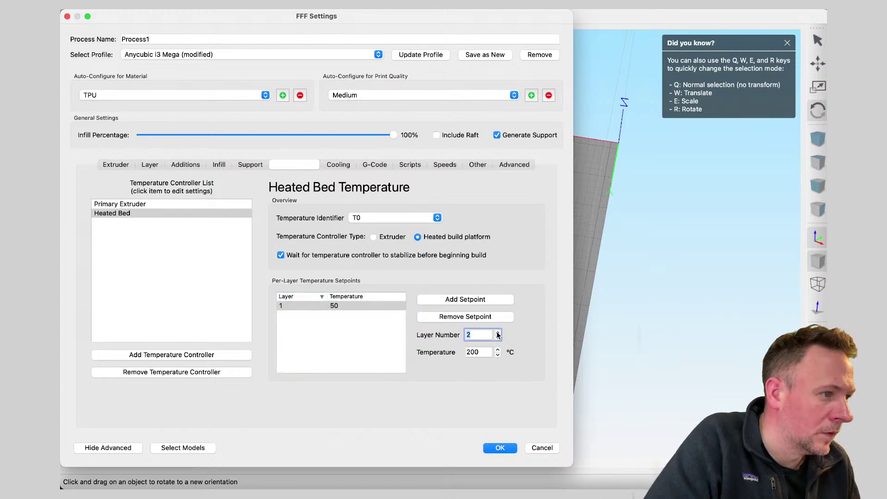
pyautogui.click(465, 300)
pyautogui.doubleClick(333, 315)
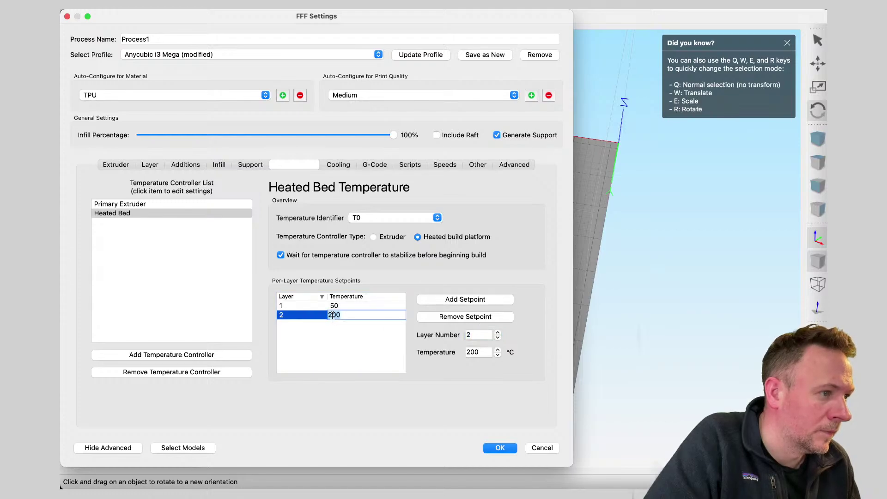
pyautogui.click(501, 447)
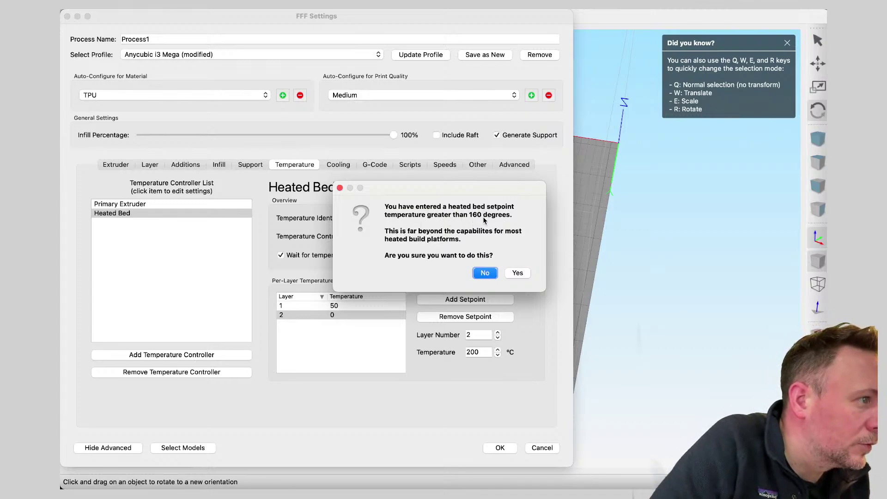
pyautogui.click(517, 272)
# Remove the layer 2 setpoint from Process1's heated bed temperatures and accept the settings.
pyautogui.click(145, 431)
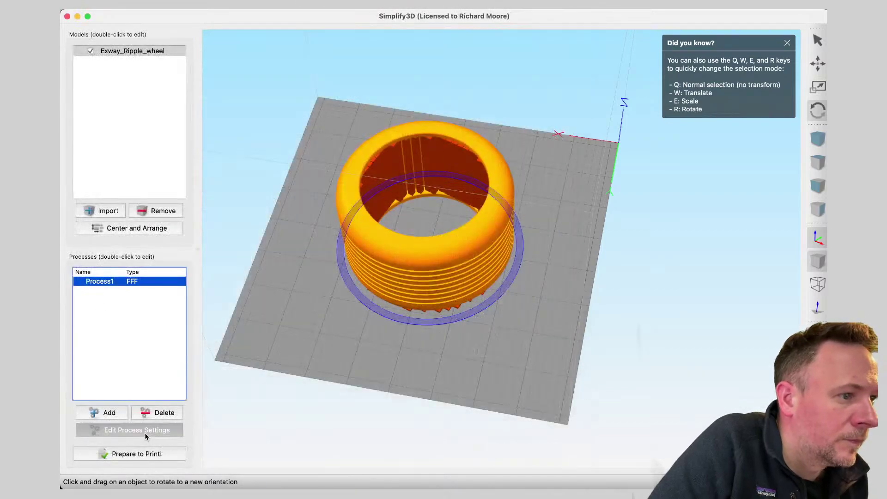
pyautogui.click(335, 165)
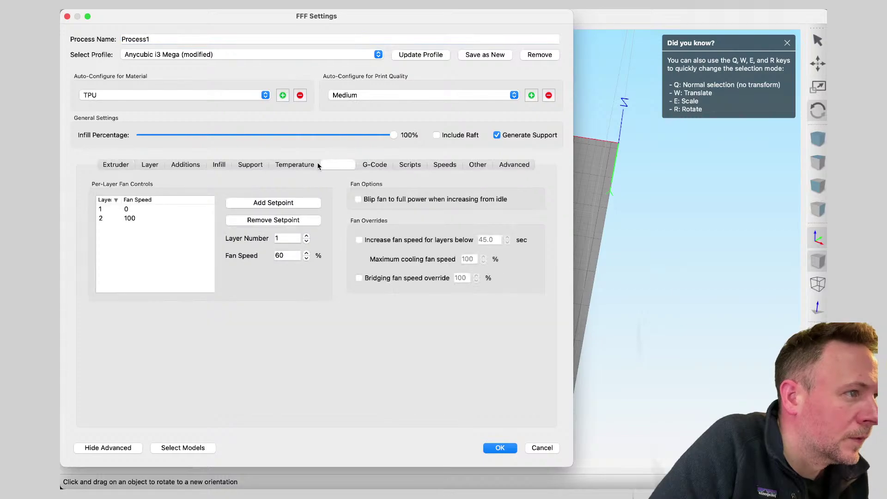
pyautogui.click(294, 165)
pyautogui.click(336, 316)
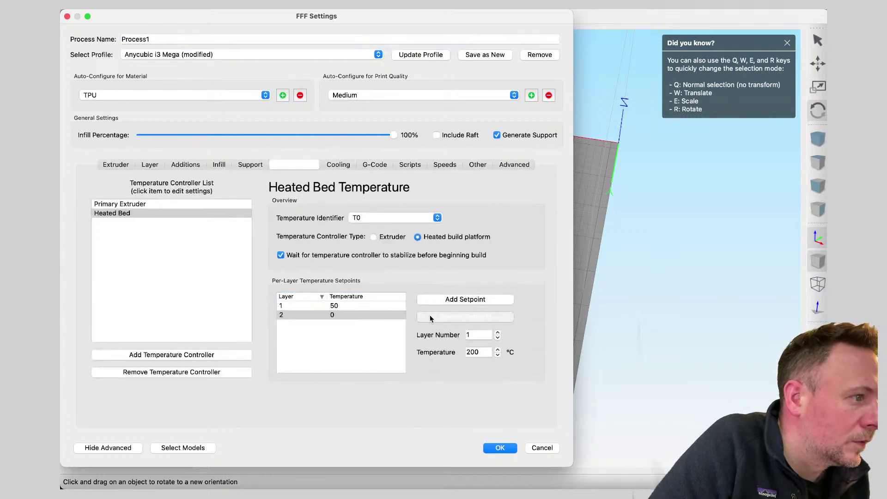
pyautogui.click(465, 316)
pyautogui.click(500, 448)
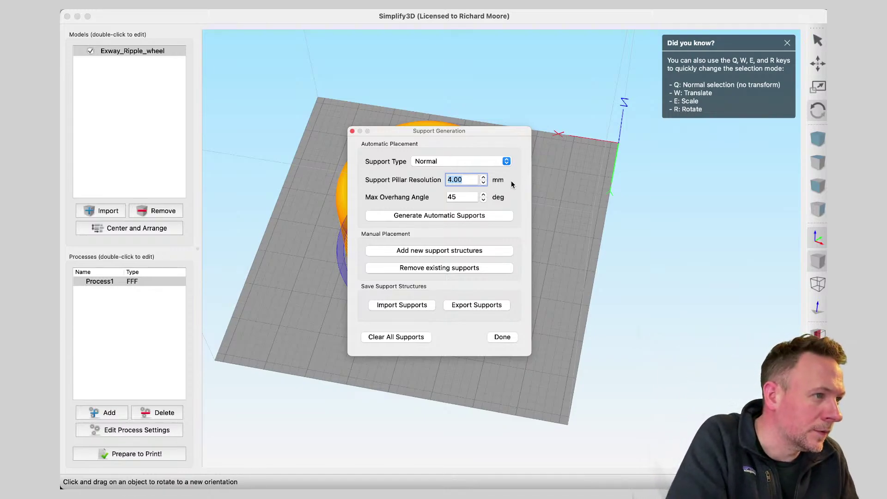
# Generate automatic supports with a 2.00 mm pillar resolution, first as Normal and again as From Build Platform Only.
pyautogui.click(483, 182)
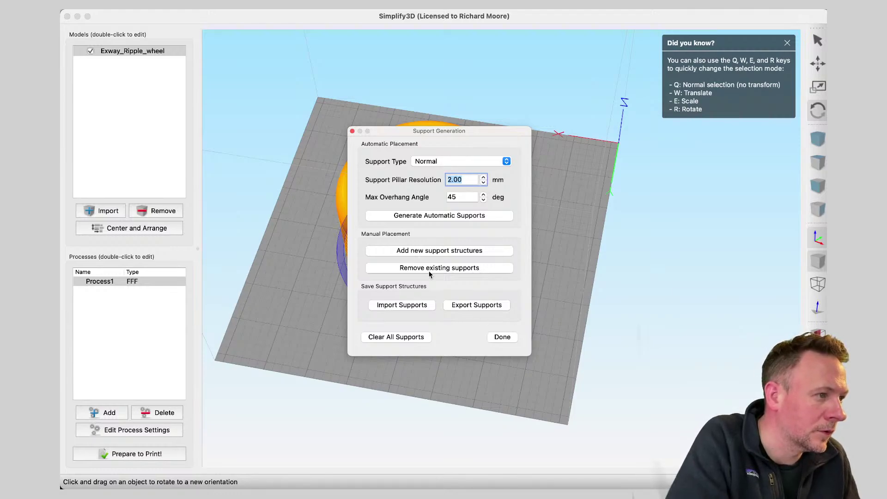
pyautogui.click(431, 216)
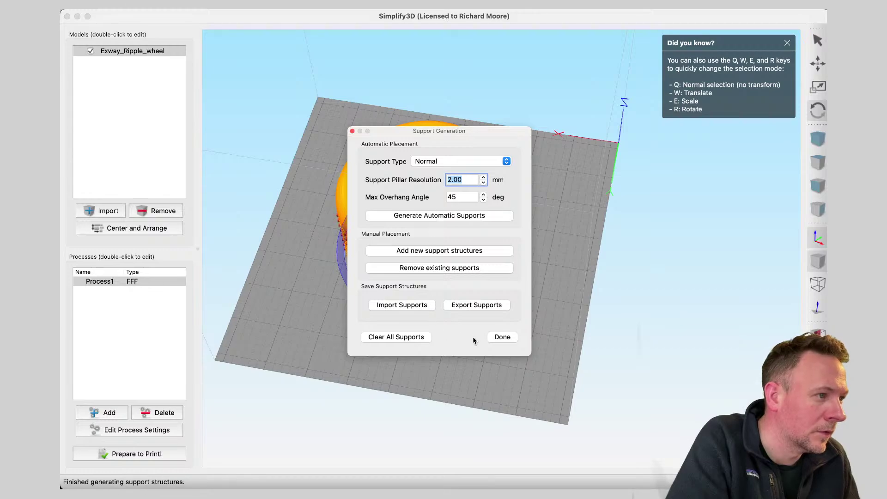
pyautogui.click(456, 160)
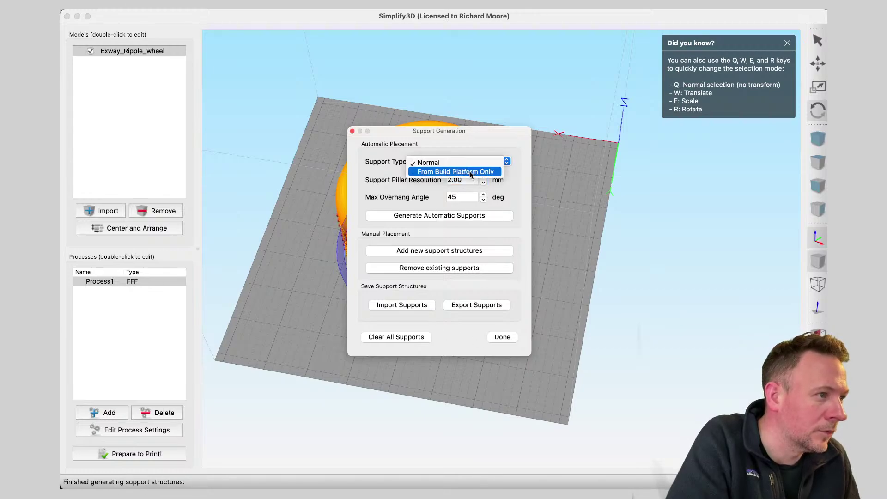
pyautogui.click(470, 171)
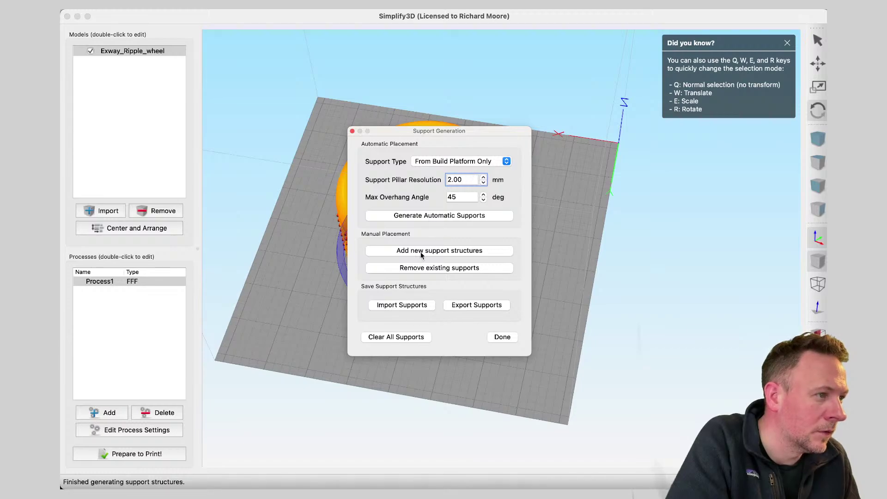
pyautogui.click(431, 216)
pyautogui.click(502, 337)
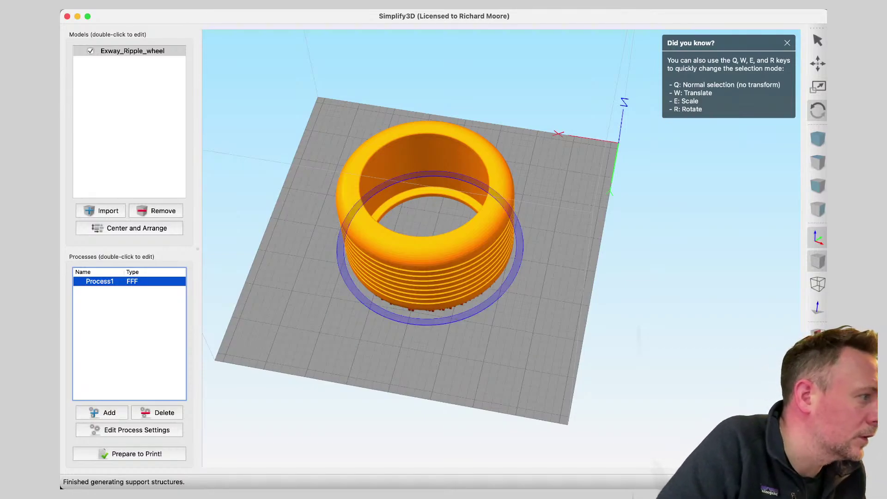
# Regenerate the automatic supports with type Normal and a 2.00 mm support pillar resolution, and finish support generation.
pyautogui.click(818, 383)
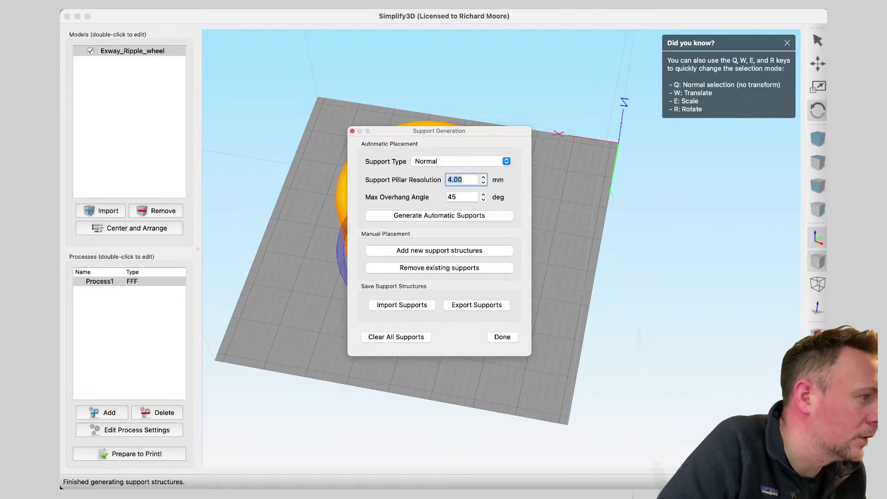
pyautogui.click(456, 160)
pyautogui.click(457, 163)
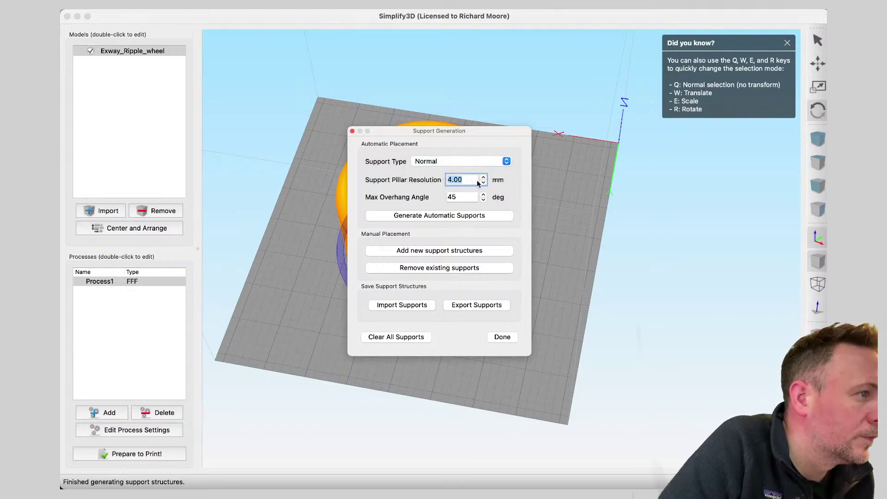
pyautogui.click(483, 183)
pyautogui.click(468, 217)
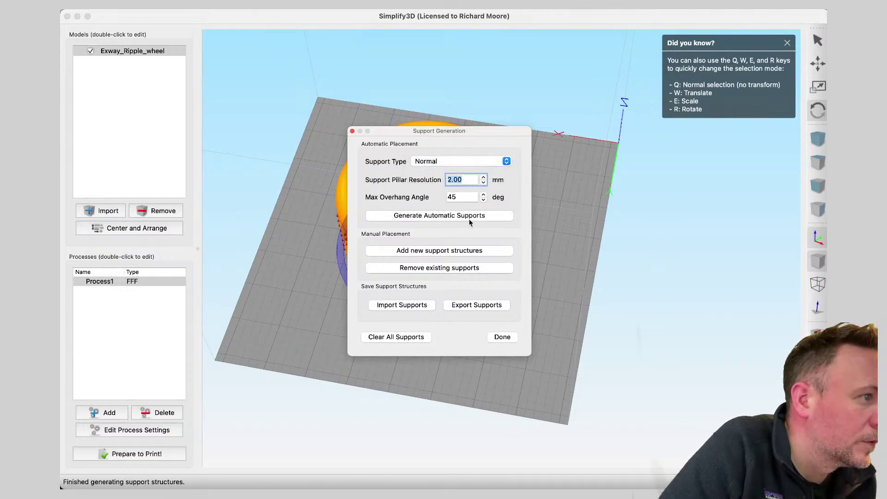
pyautogui.click(501, 336)
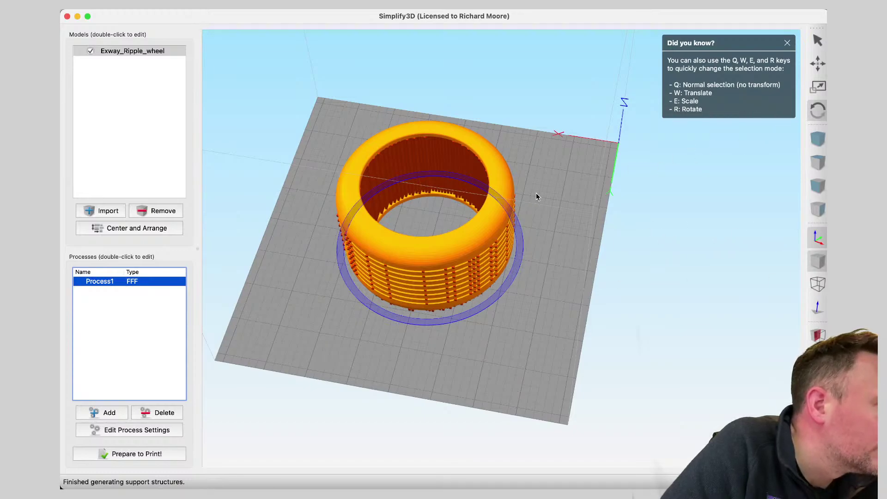
# Check the supports in the wheel's grooves from the side and remove the wheel model from the bed.
pyautogui.click(814, 111)
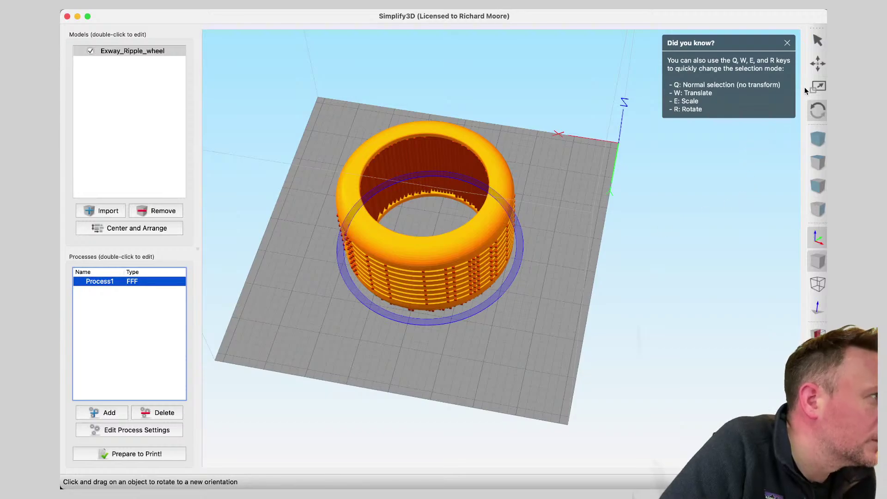
pyautogui.moveTo(490, 344); pyautogui.dragTo(500, 247)
pyautogui.click(391, 233)
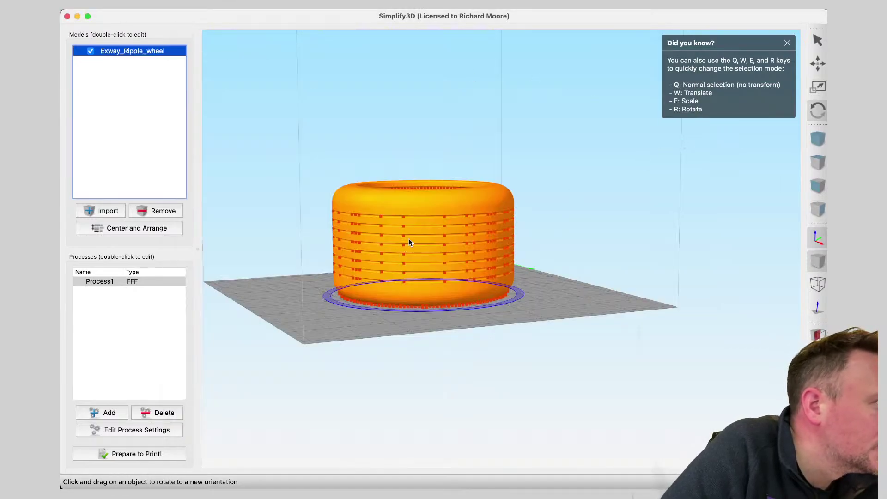
pyautogui.moveTo(441, 273); pyautogui.dragTo(461, 234)
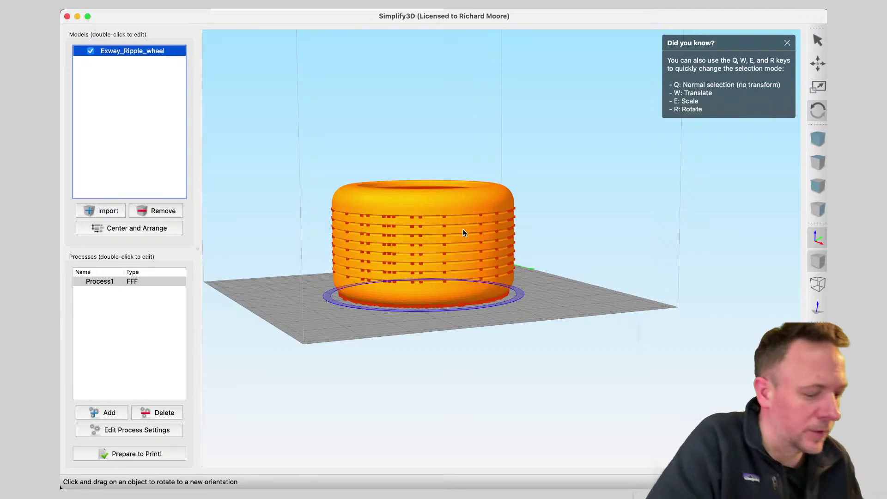
pyautogui.press('Delete')
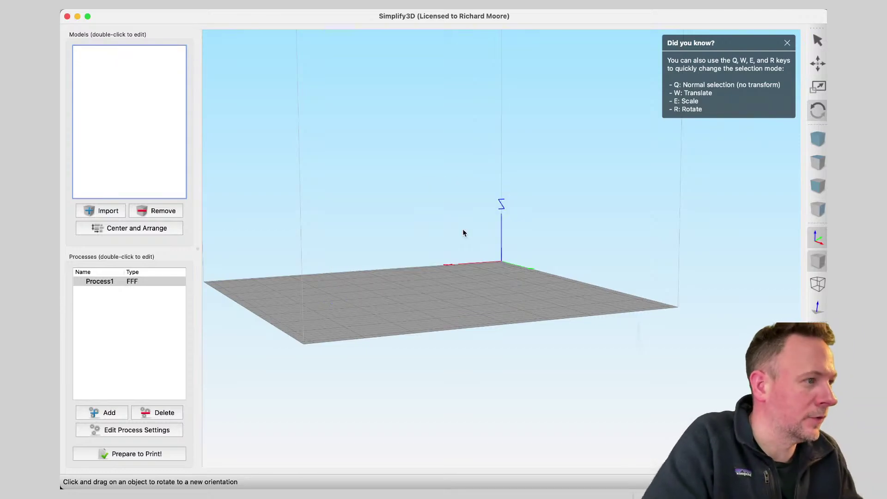
# Import the Exway_Ripple_wheel model from the Downloads folder, allowing the requested folder access.
pyautogui.click(108, 211)
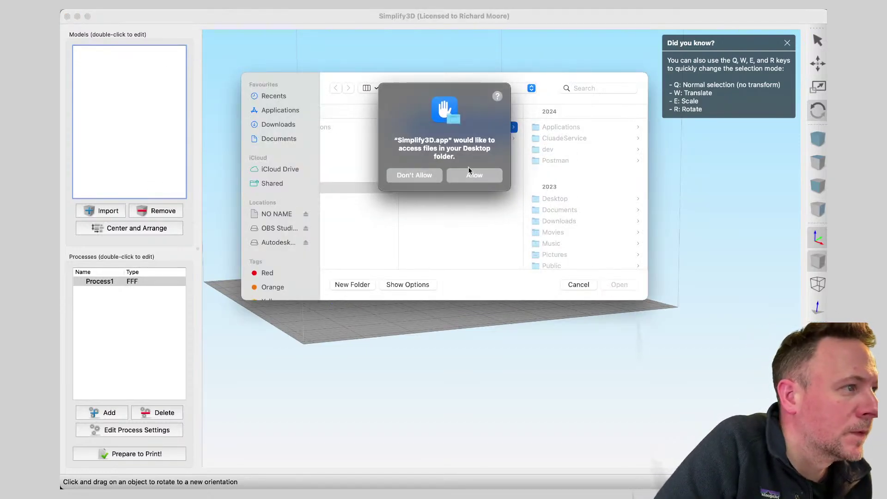
pyautogui.click(472, 174)
pyautogui.click(287, 125)
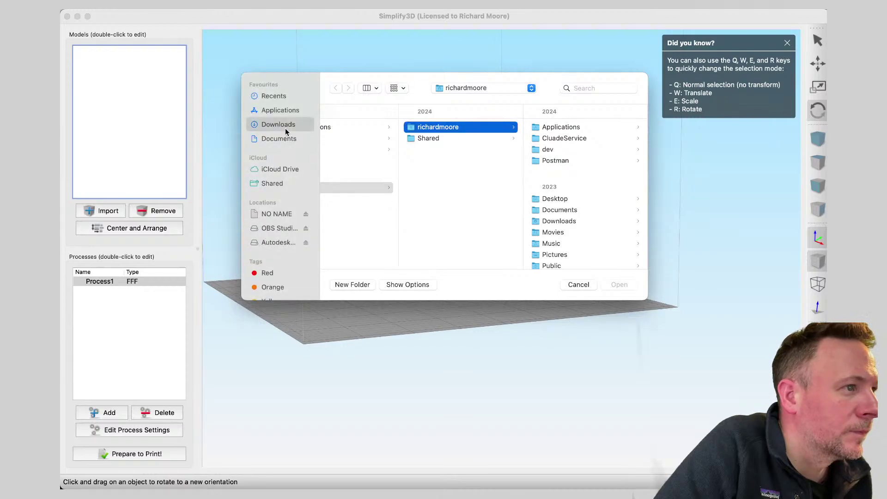
pyautogui.click(474, 175)
pyautogui.doubleClick(360, 127)
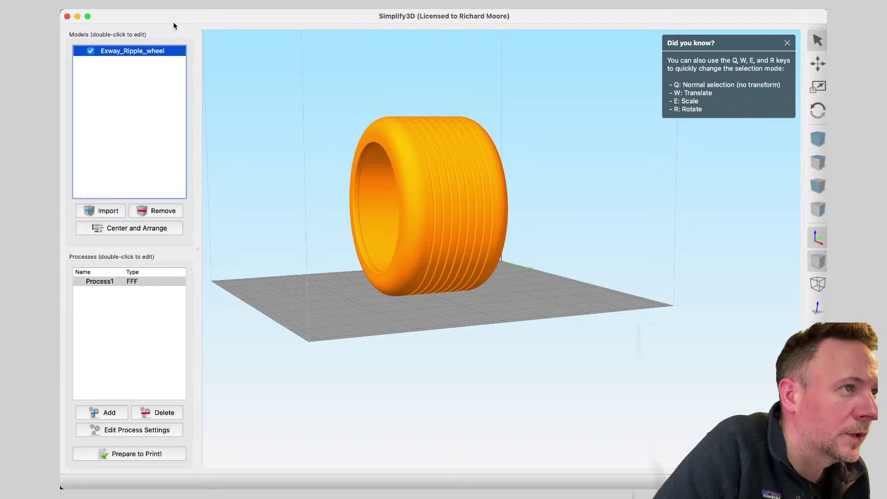
# Delete the newly imported upright wheel and undo back to the earlier wheel lying flat with its supports.
pyautogui.click(175, 4)
pyautogui.moveTo(157, 4)
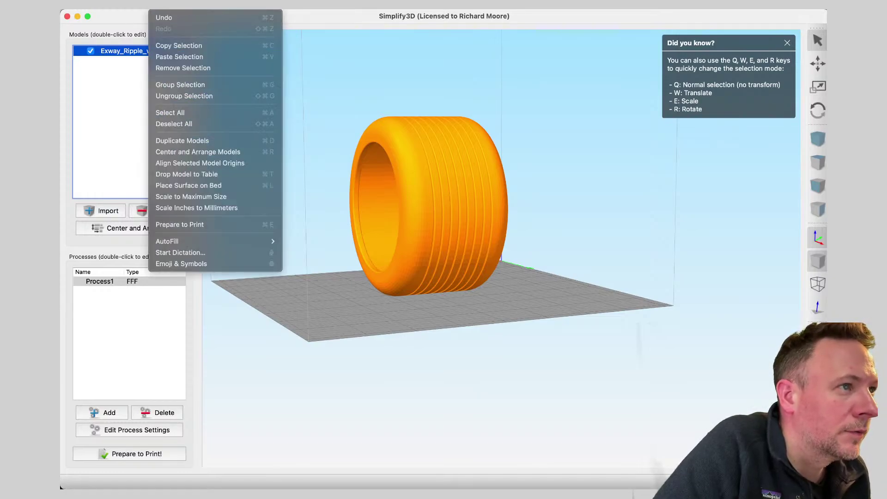
pyautogui.click(207, 174)
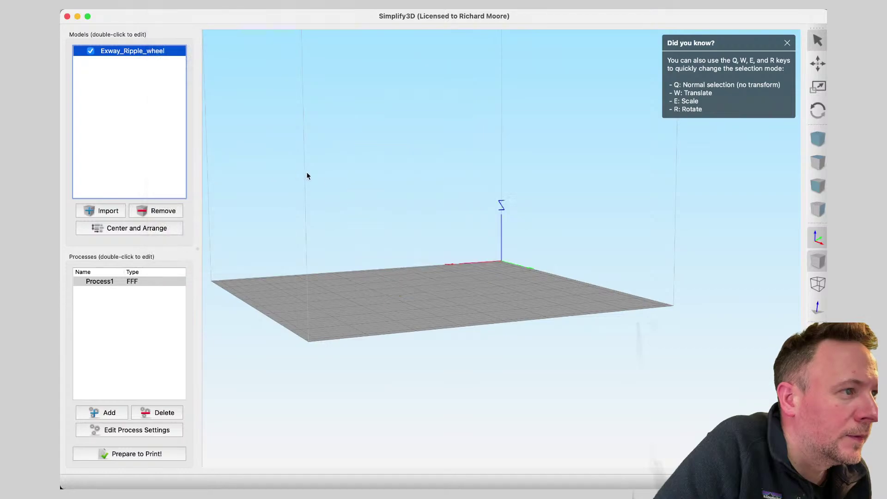
pyautogui.click(159, 9)
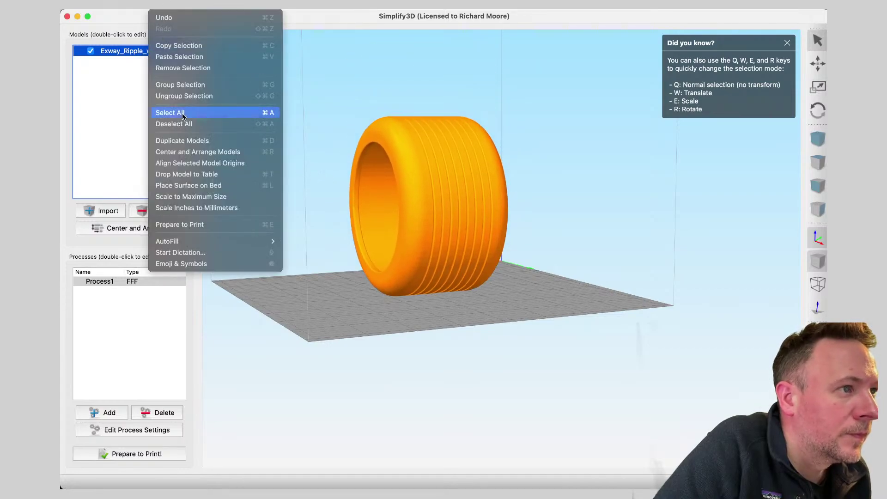
pyautogui.click(310, 95)
pyautogui.press('Delete')
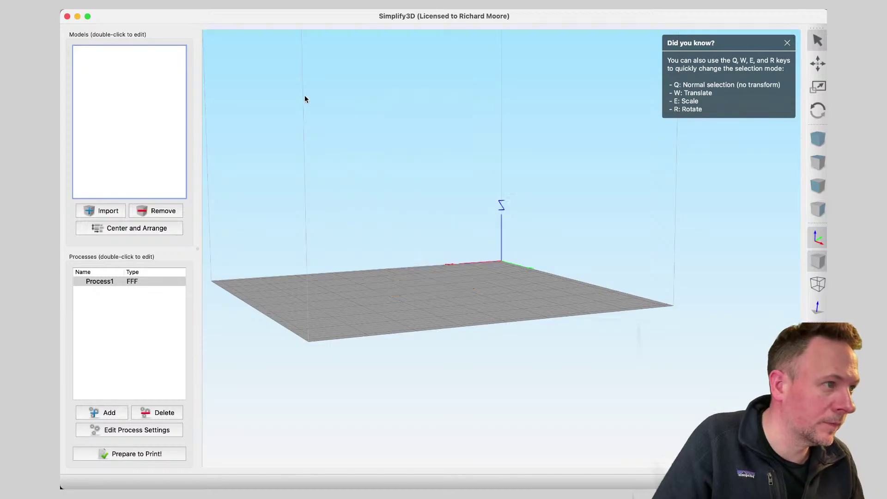
pyautogui.press('super+z')
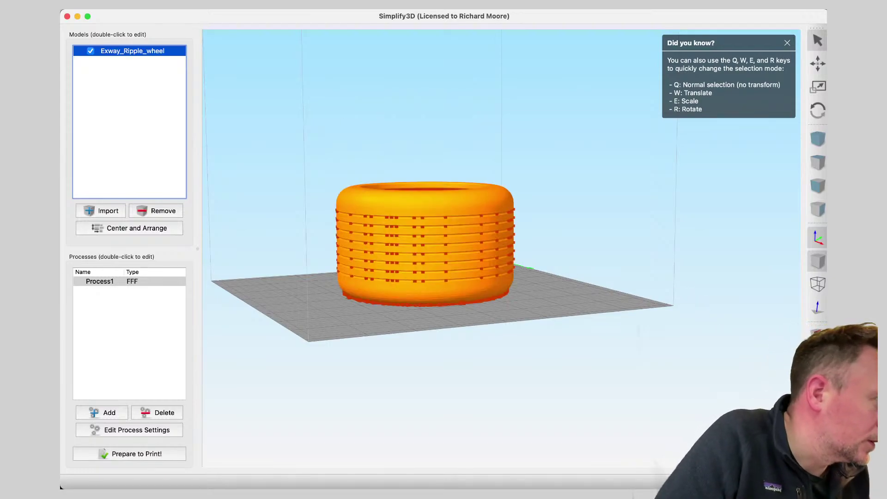
# Generate Normal automatic supports with 4.00 mm pillar resolution and 45° max overhang, and check them around and inside the wheel.
pyautogui.click(817, 382)
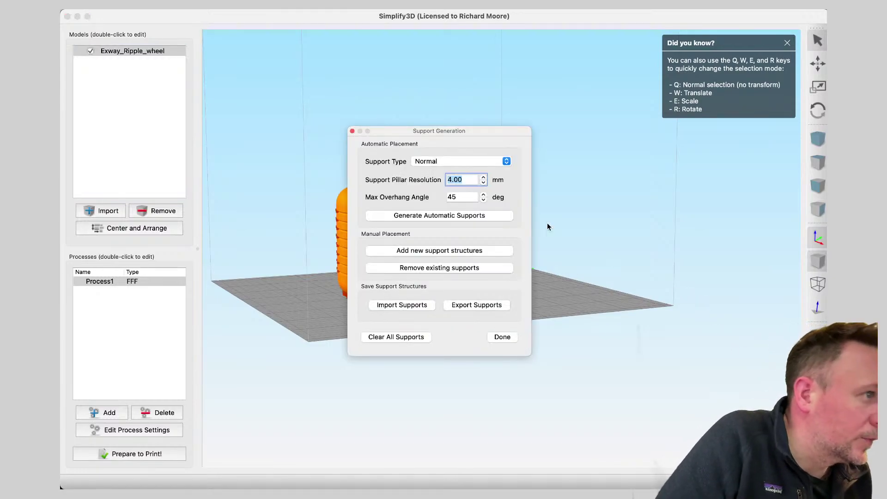
pyautogui.click(470, 218)
pyautogui.click(502, 337)
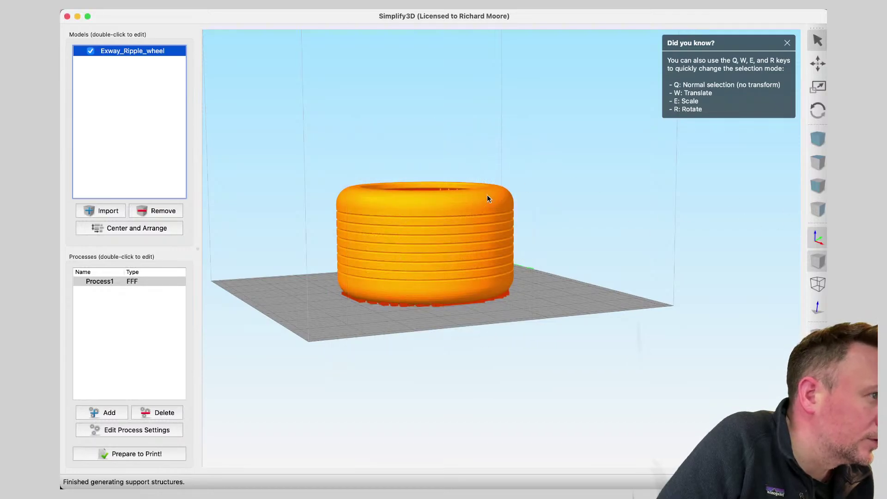
pyautogui.click(818, 111)
pyautogui.moveTo(541, 162); pyautogui.dragTo(395, 220)
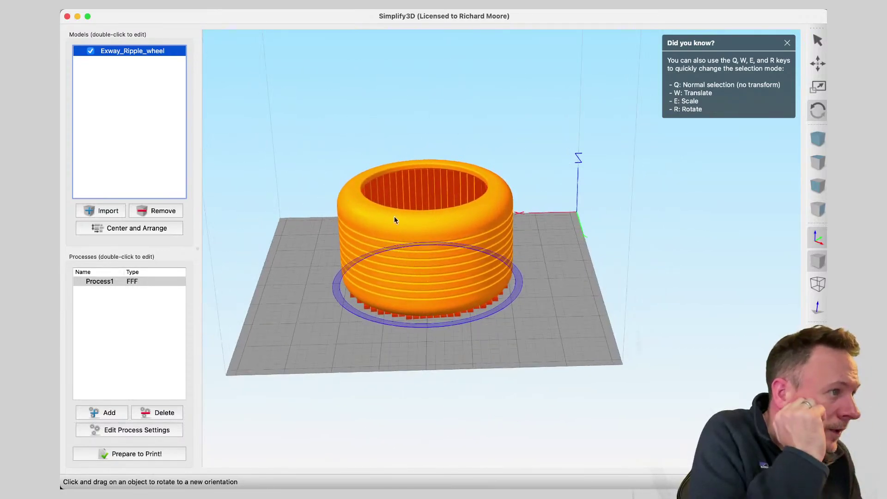
pyautogui.moveTo(518, 250); pyautogui.dragTo(576, 254)
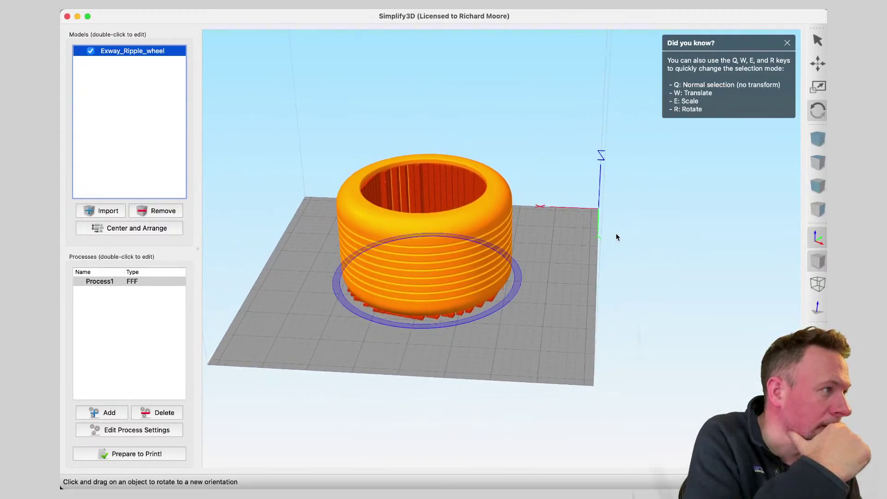
# Review the process's support settings and the heated bed and primary extruder temperatures.
pyautogui.click(159, 429)
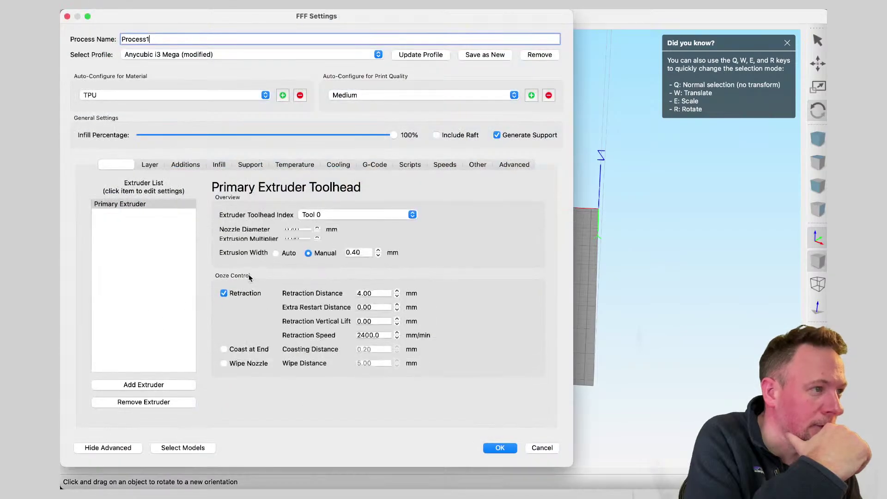
pyautogui.click(251, 165)
pyautogui.click(294, 166)
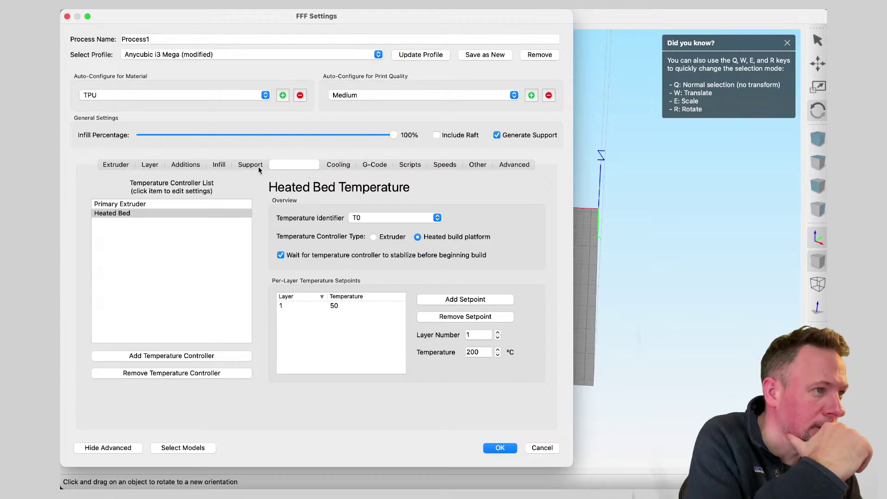
pyautogui.click(179, 204)
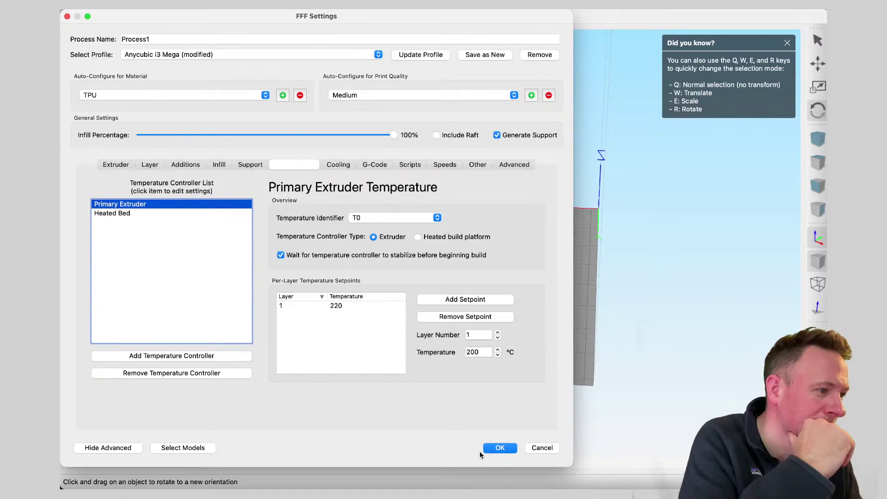
pyautogui.click(498, 448)
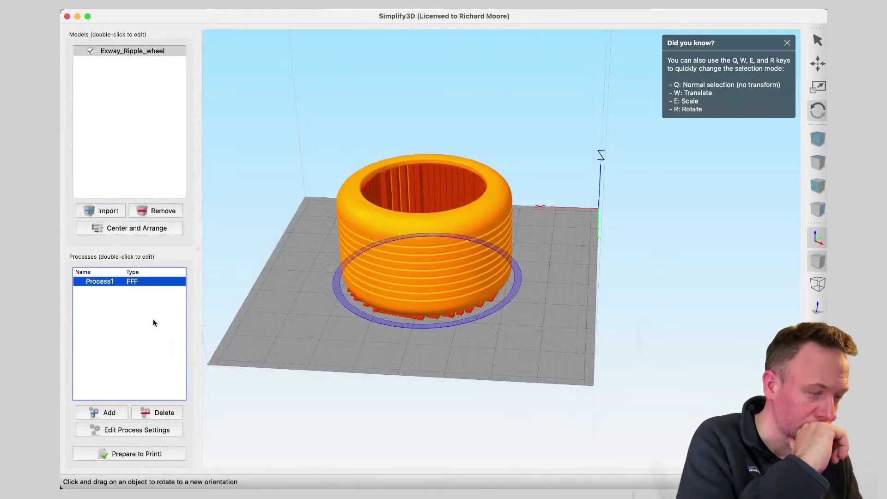
# Rename the print process from its default name to TPU Prints.
pyautogui.click(126, 429)
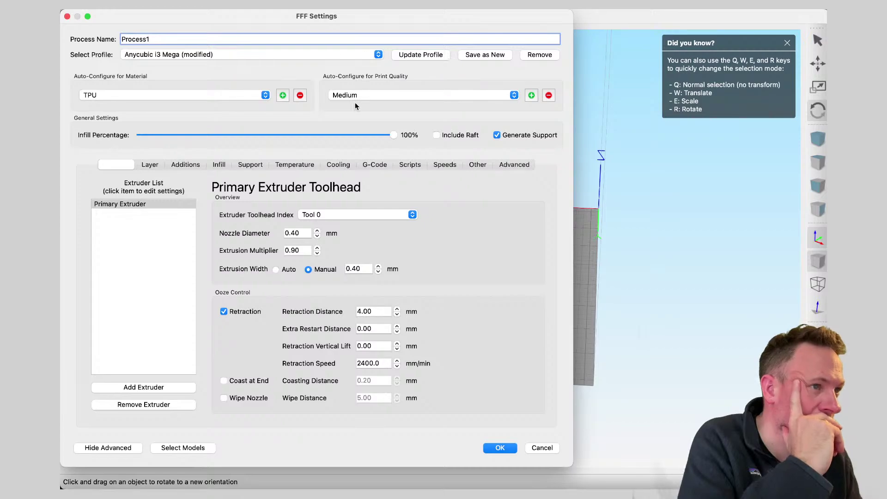
pyautogui.doubleClick(196, 39)
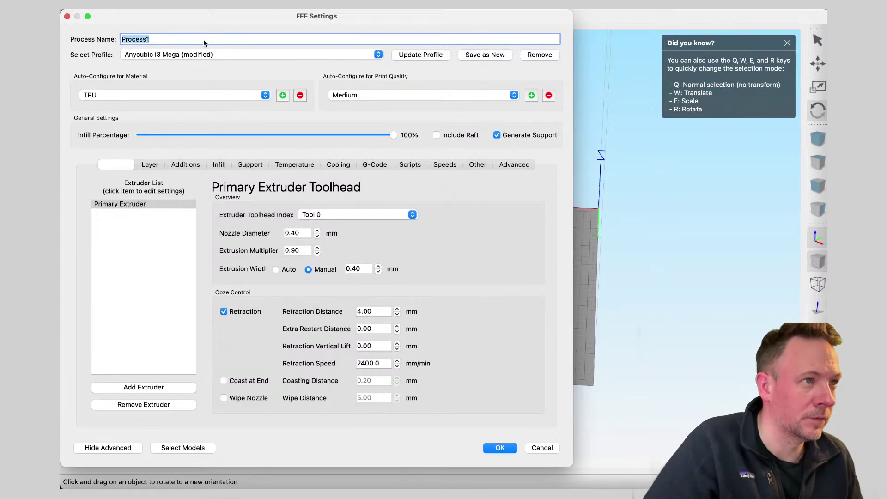
pyautogui.write('TPU Prints')
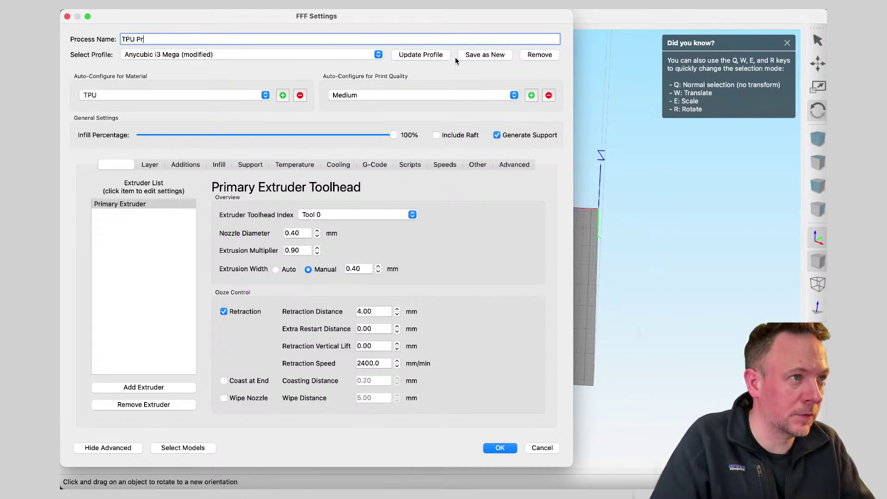
pyautogui.click(511, 448)
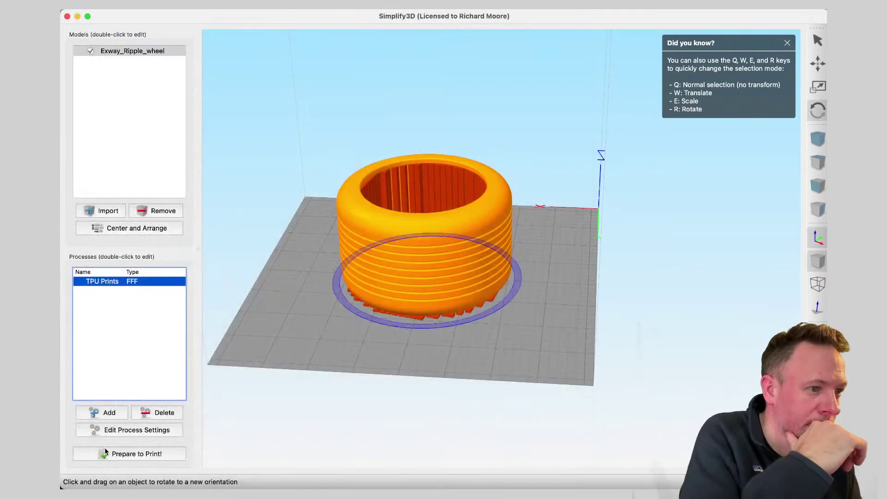
# Slice the wheel, examine the toolpath preview and build statistics, and leave the preview.
pyautogui.click(115, 455)
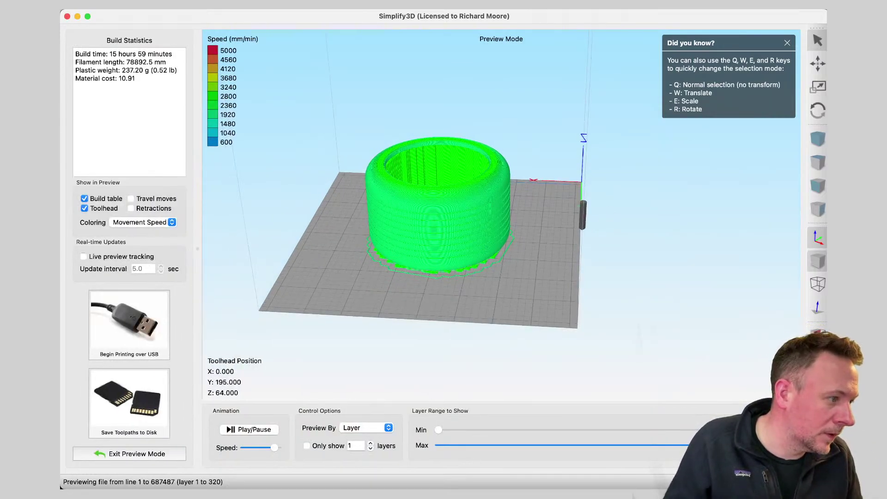
pyautogui.moveTo(760, 445); pyautogui.dragTo(732, 446)
pyautogui.moveTo(721, 416); pyautogui.dragTo(761, 420)
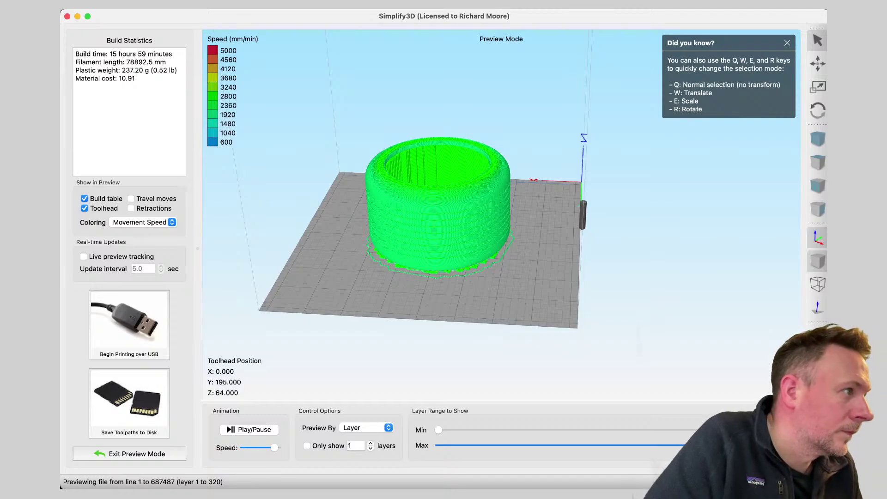
pyautogui.scroll(-1, 240, 227)
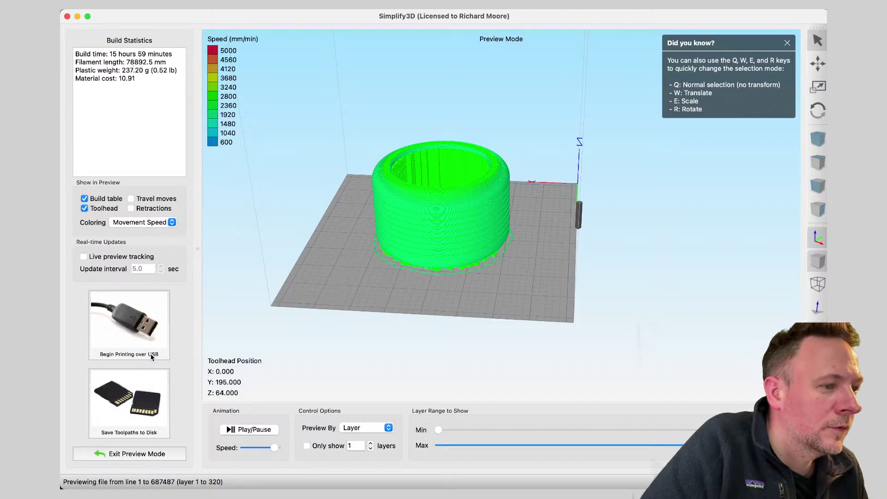
pyautogui.click(137, 453)
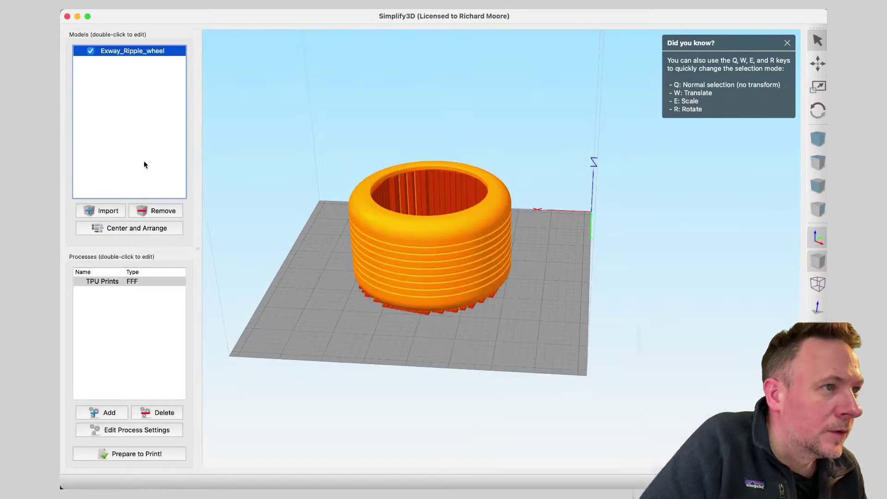
# Review the TPU Prints process settings, including extruder, layer, infill, cooling, G-code and scripts, to find what affects print time.
pyautogui.doubleClick(132, 281)
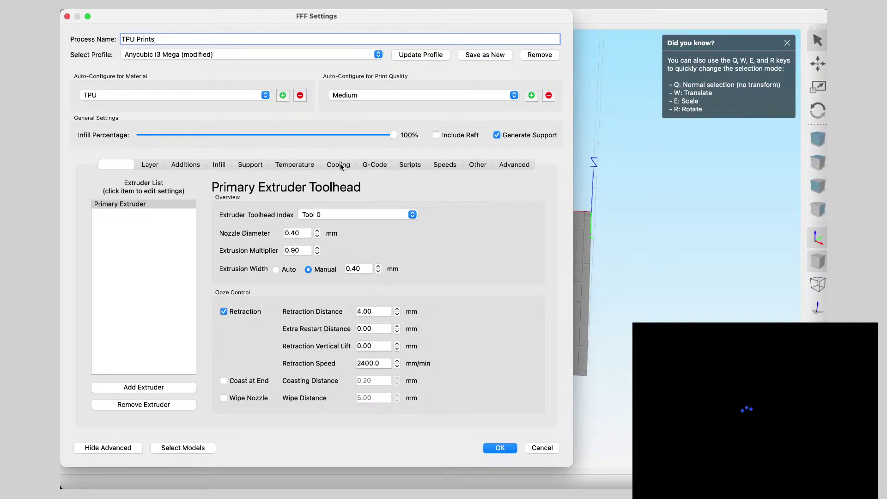
pyautogui.click(219, 167)
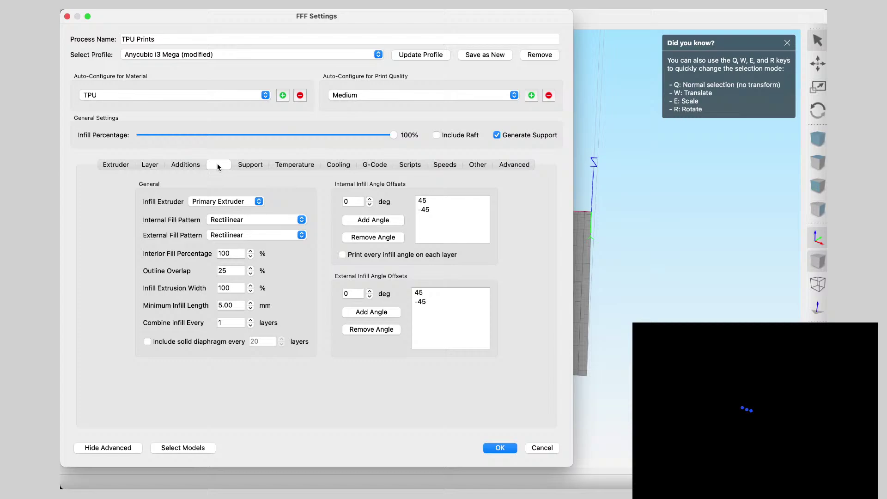
pyautogui.click(185, 166)
pyautogui.click(149, 165)
pyautogui.click(124, 166)
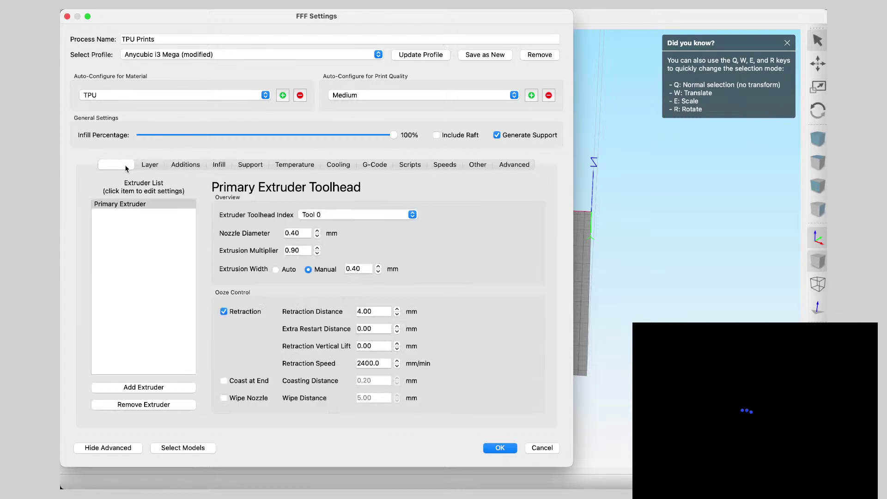
pyautogui.click(304, 167)
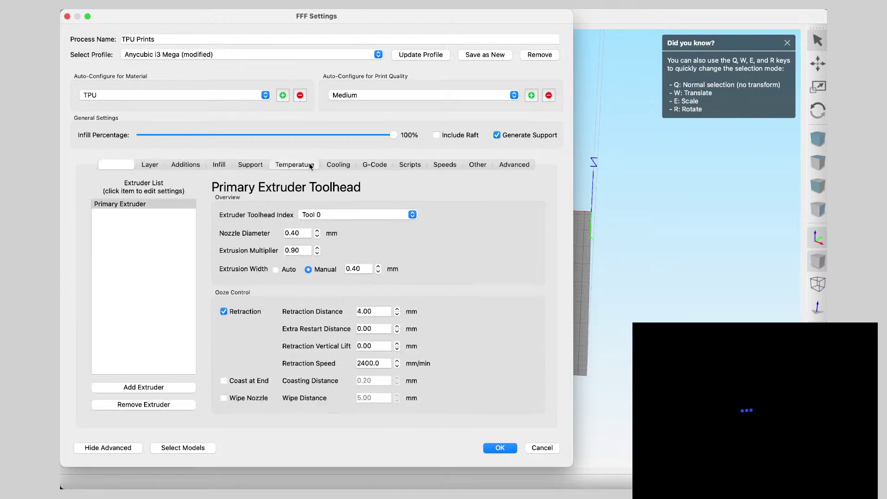
pyautogui.click(347, 167)
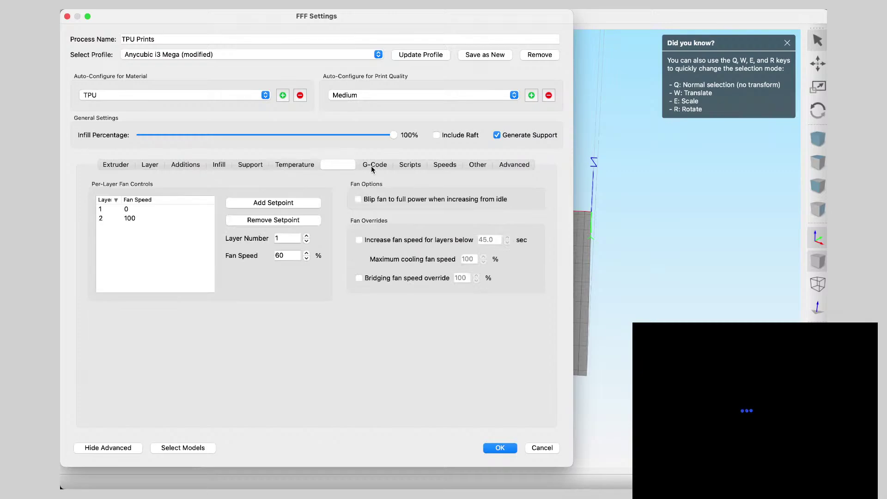
pyautogui.click(373, 166)
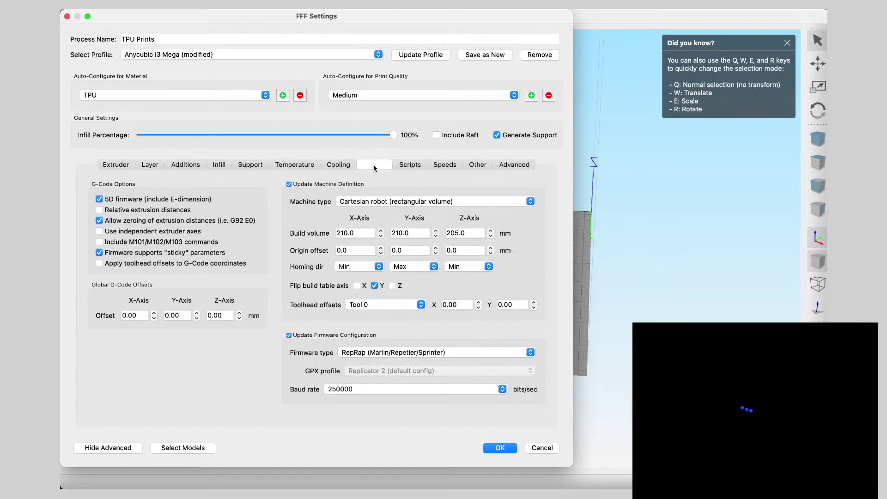
pyautogui.click(408, 167)
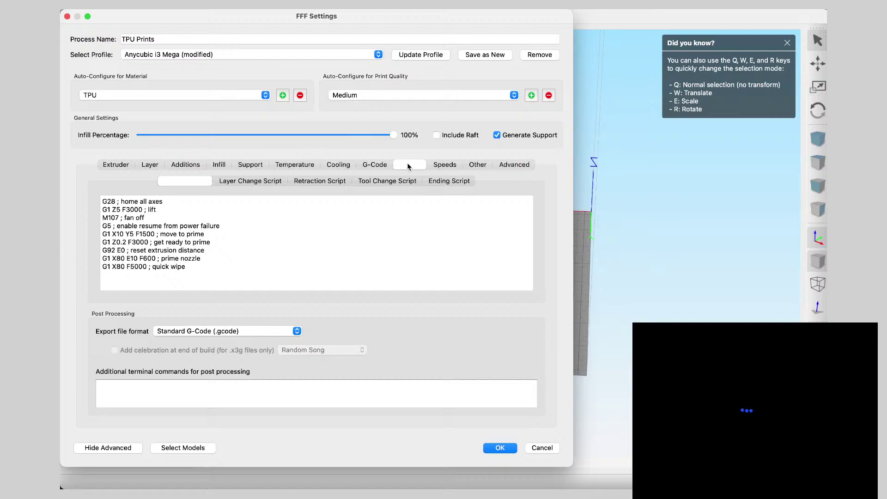
pyautogui.click(338, 167)
pyautogui.click(301, 166)
pyautogui.click(250, 167)
pyautogui.click(219, 166)
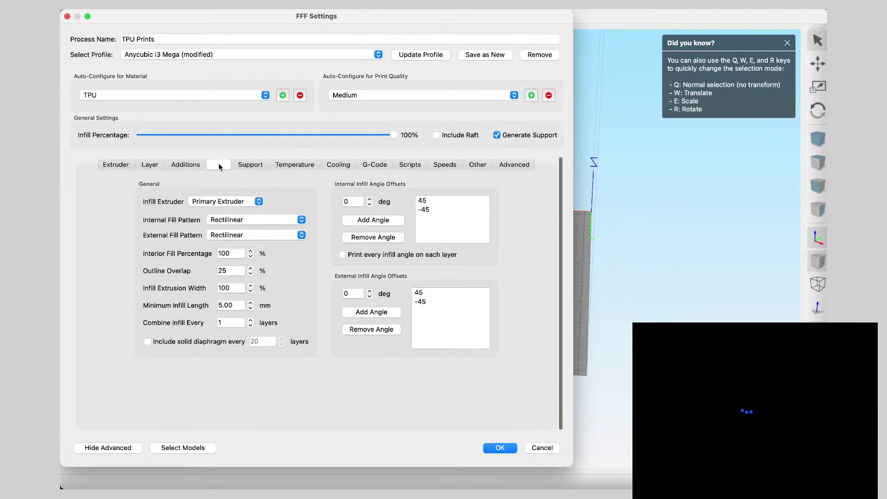
pyautogui.click(183, 166)
pyautogui.click(143, 165)
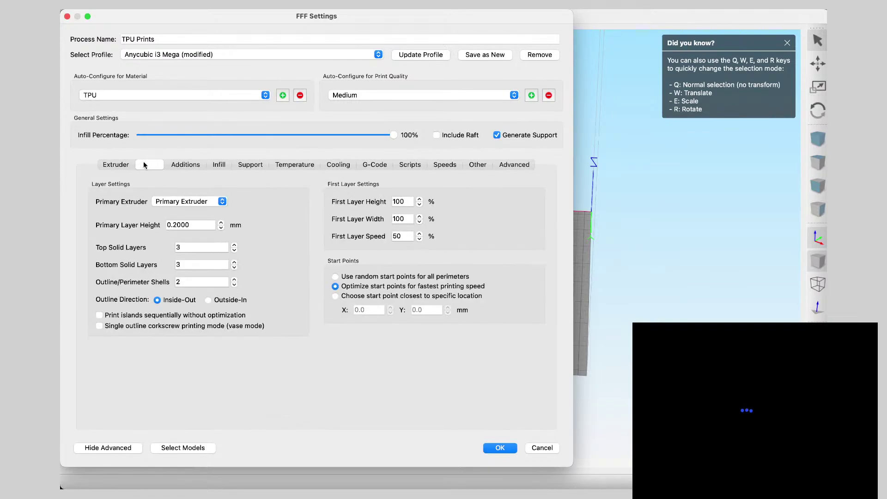
pyautogui.click(116, 165)
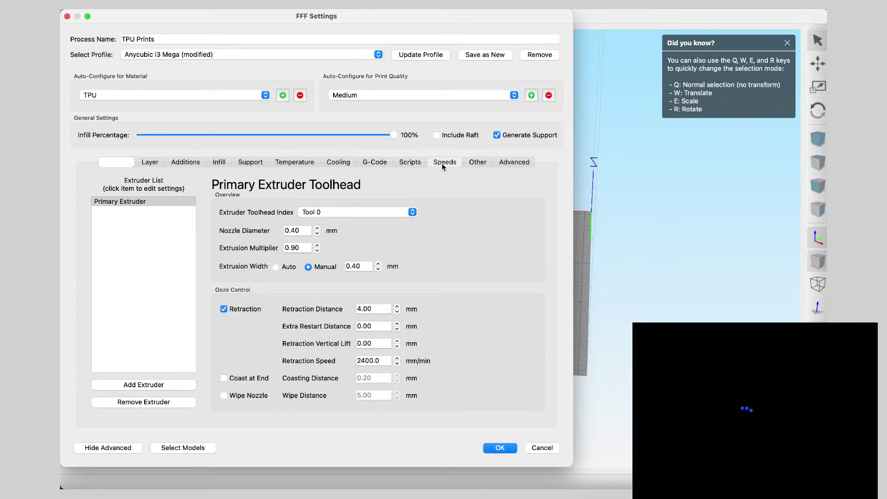
# Set the default printing speed of the TPU Prints process to 5400 mm/min.
pyautogui.click(442, 163)
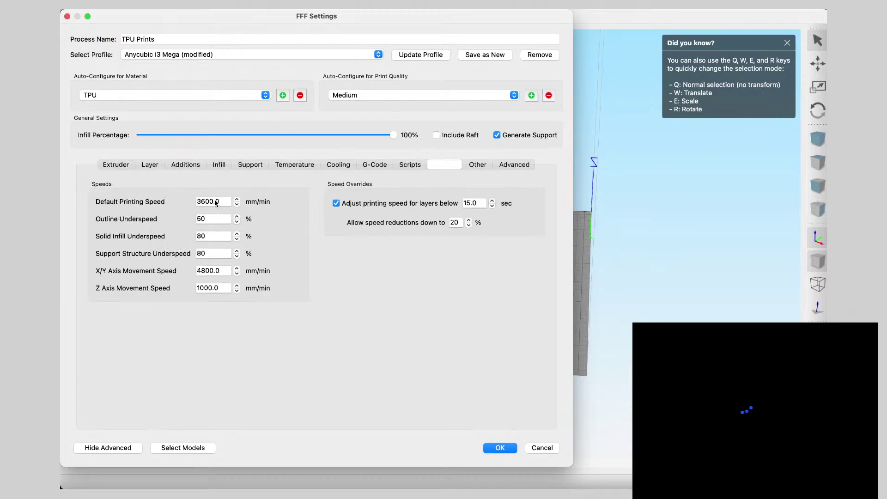
pyautogui.click(215, 202)
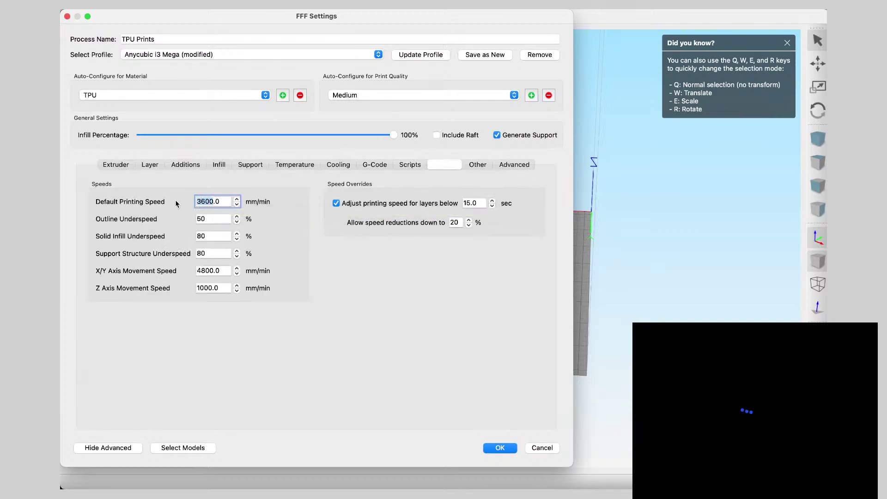
pyautogui.write('5400')
pyautogui.click(500, 448)
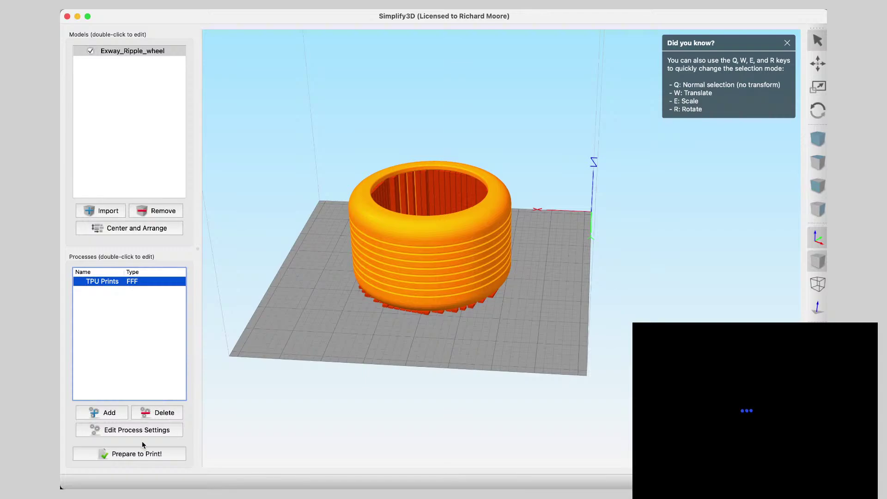
# Slice the wheel again and save the toolpaths as Exway_Ripple_wheel.gcode on the NO NAME volume.
pyautogui.click(144, 454)
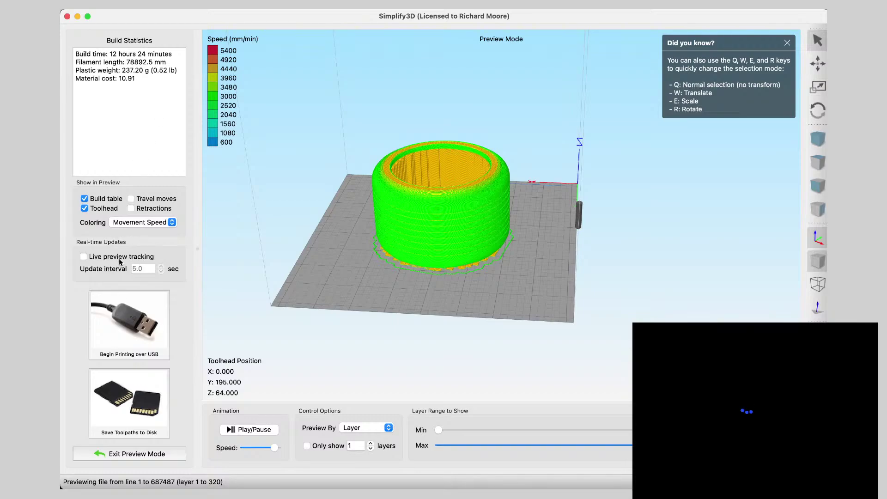
pyautogui.click(124, 404)
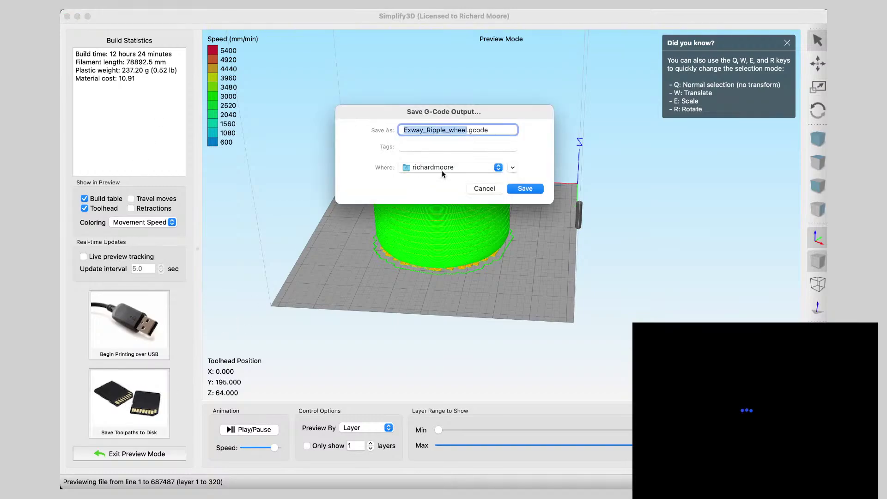
pyautogui.click(468, 170)
pyautogui.click(441, 228)
pyautogui.click(517, 189)
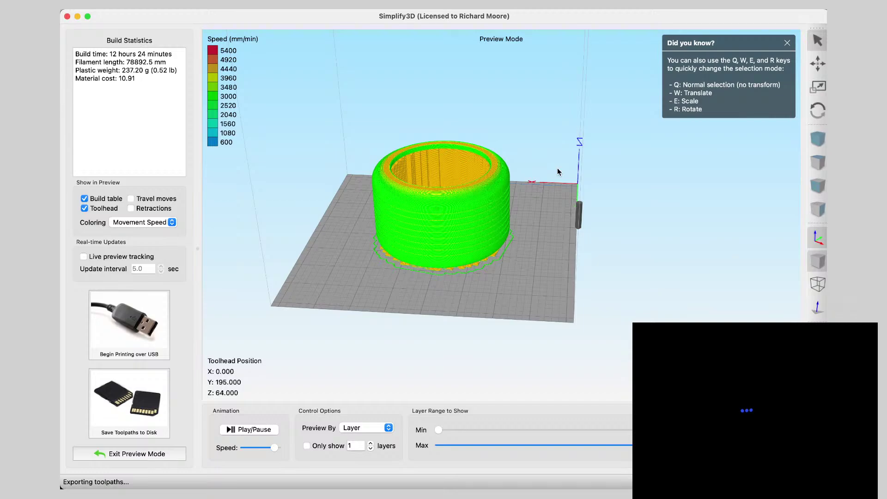
pyautogui.scroll(-2, 558, 172)
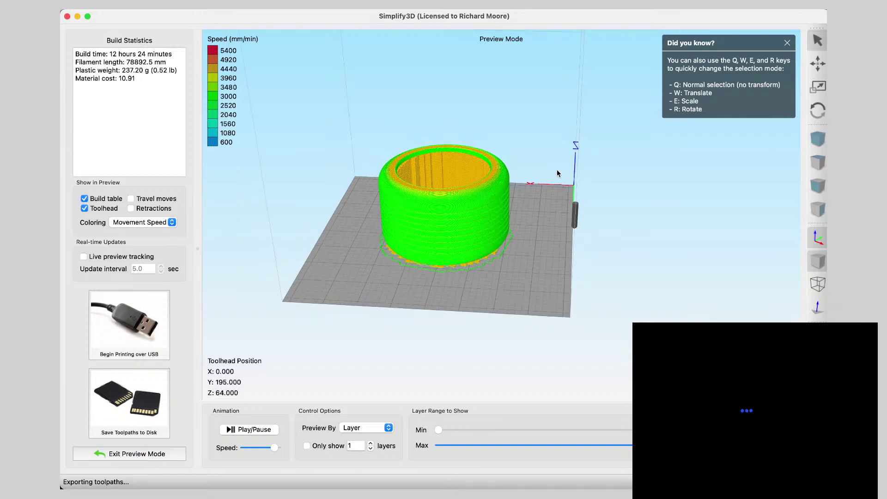
pyautogui.scroll(1, 558, 173)
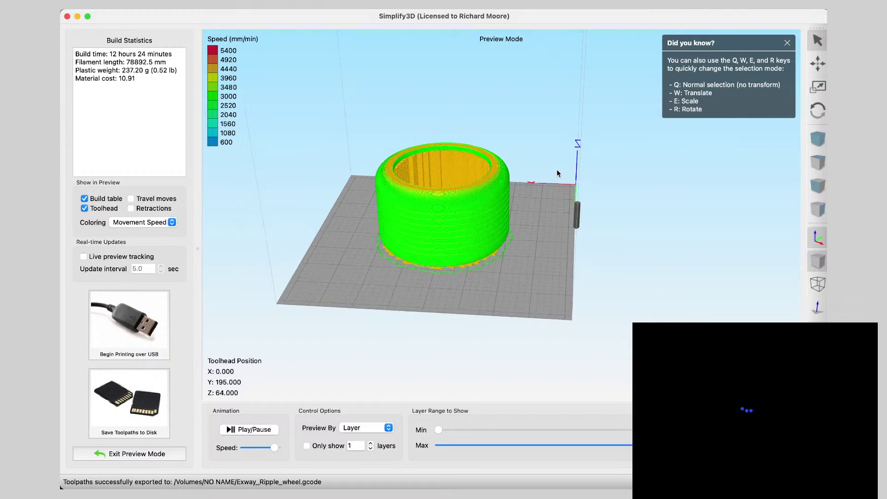
pyautogui.scroll(3, 233, 42)
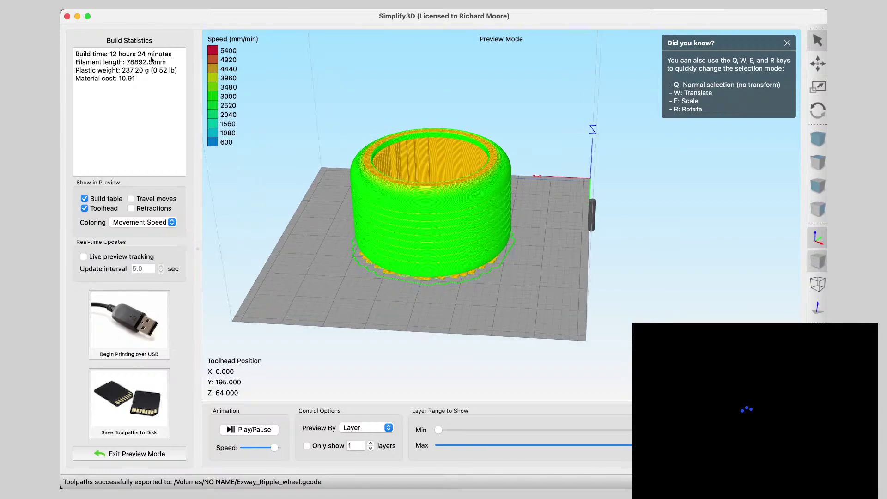